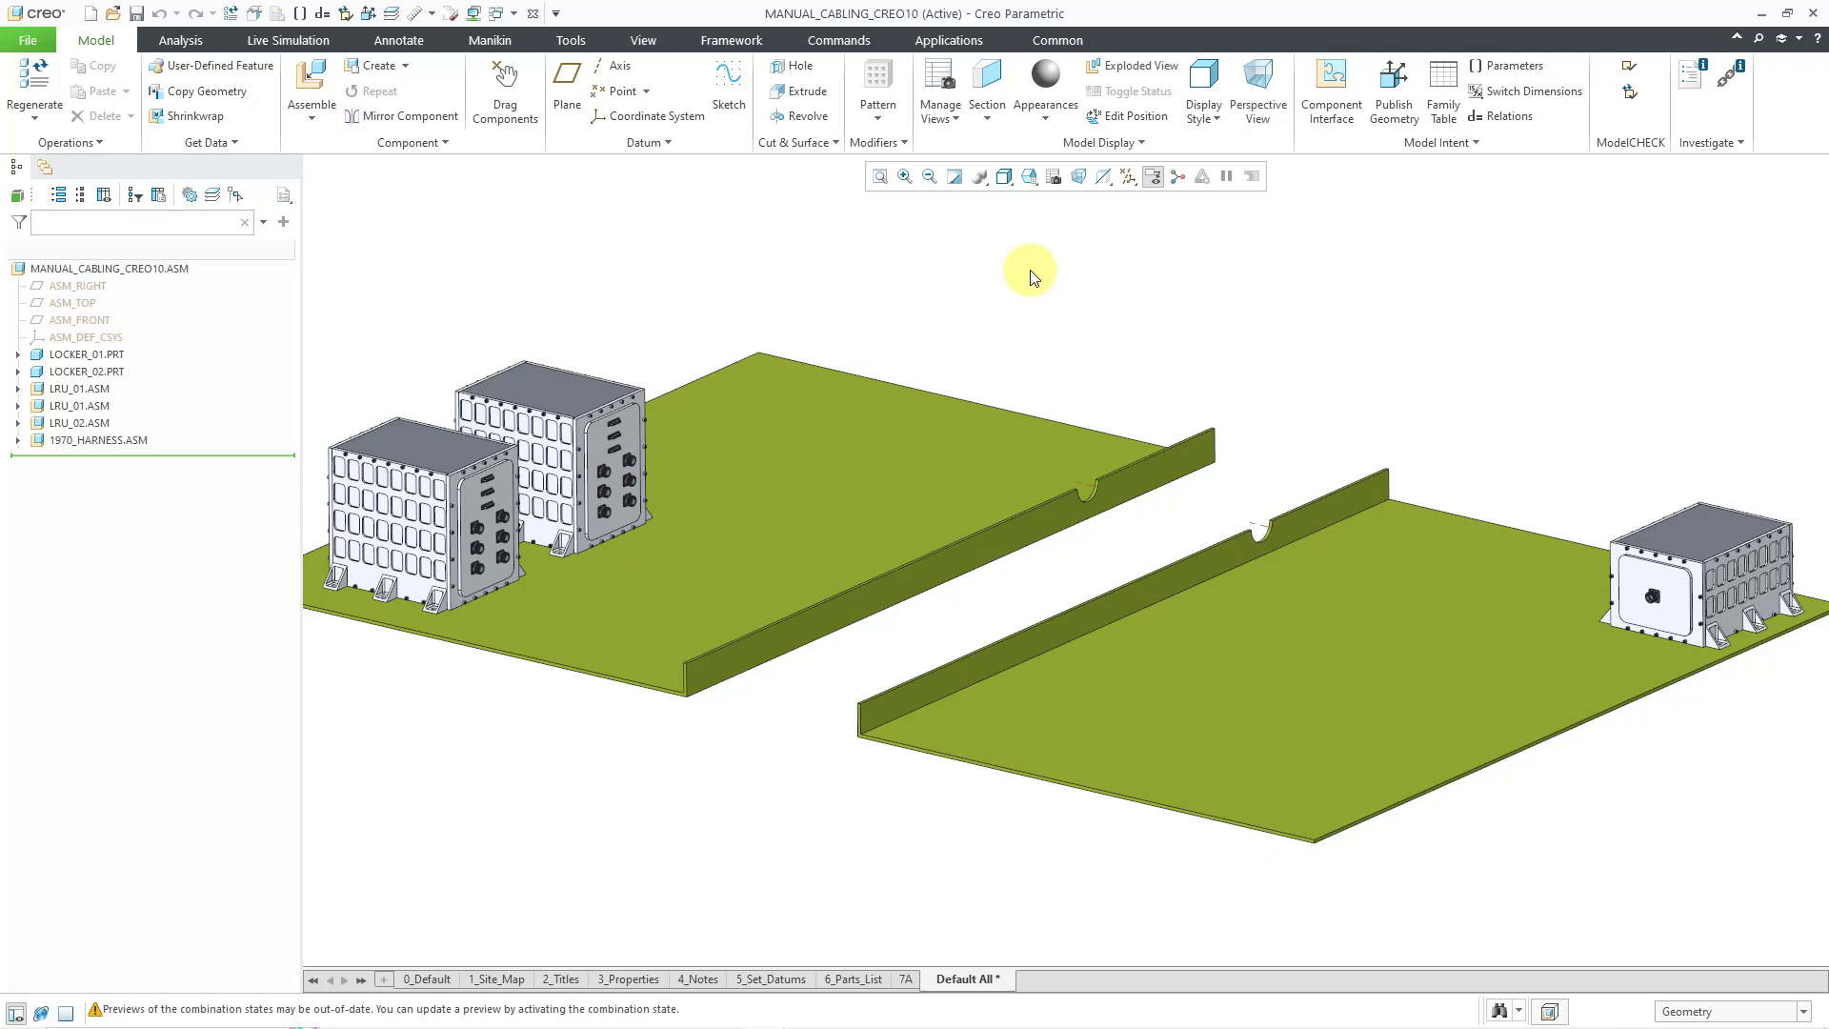
- Open the 1970_HARNESS assembly in its own window and start opening a part file
click(19, 441)
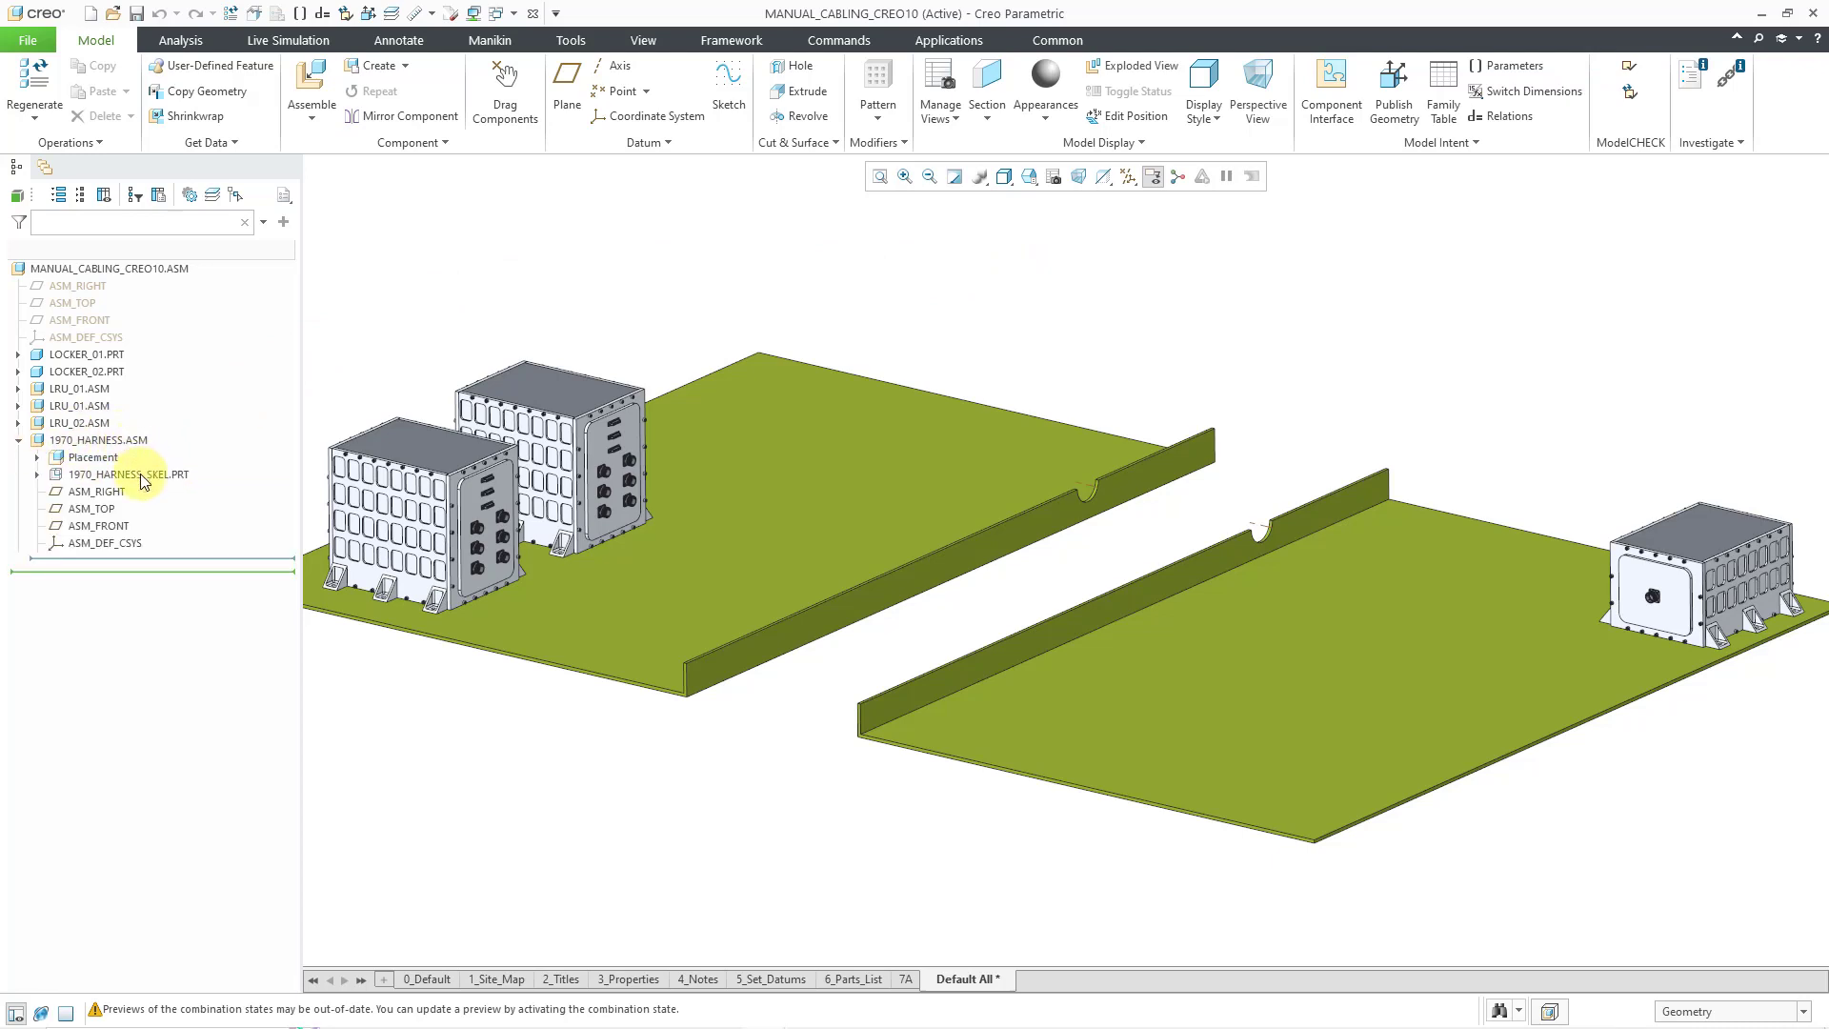
click(38, 474)
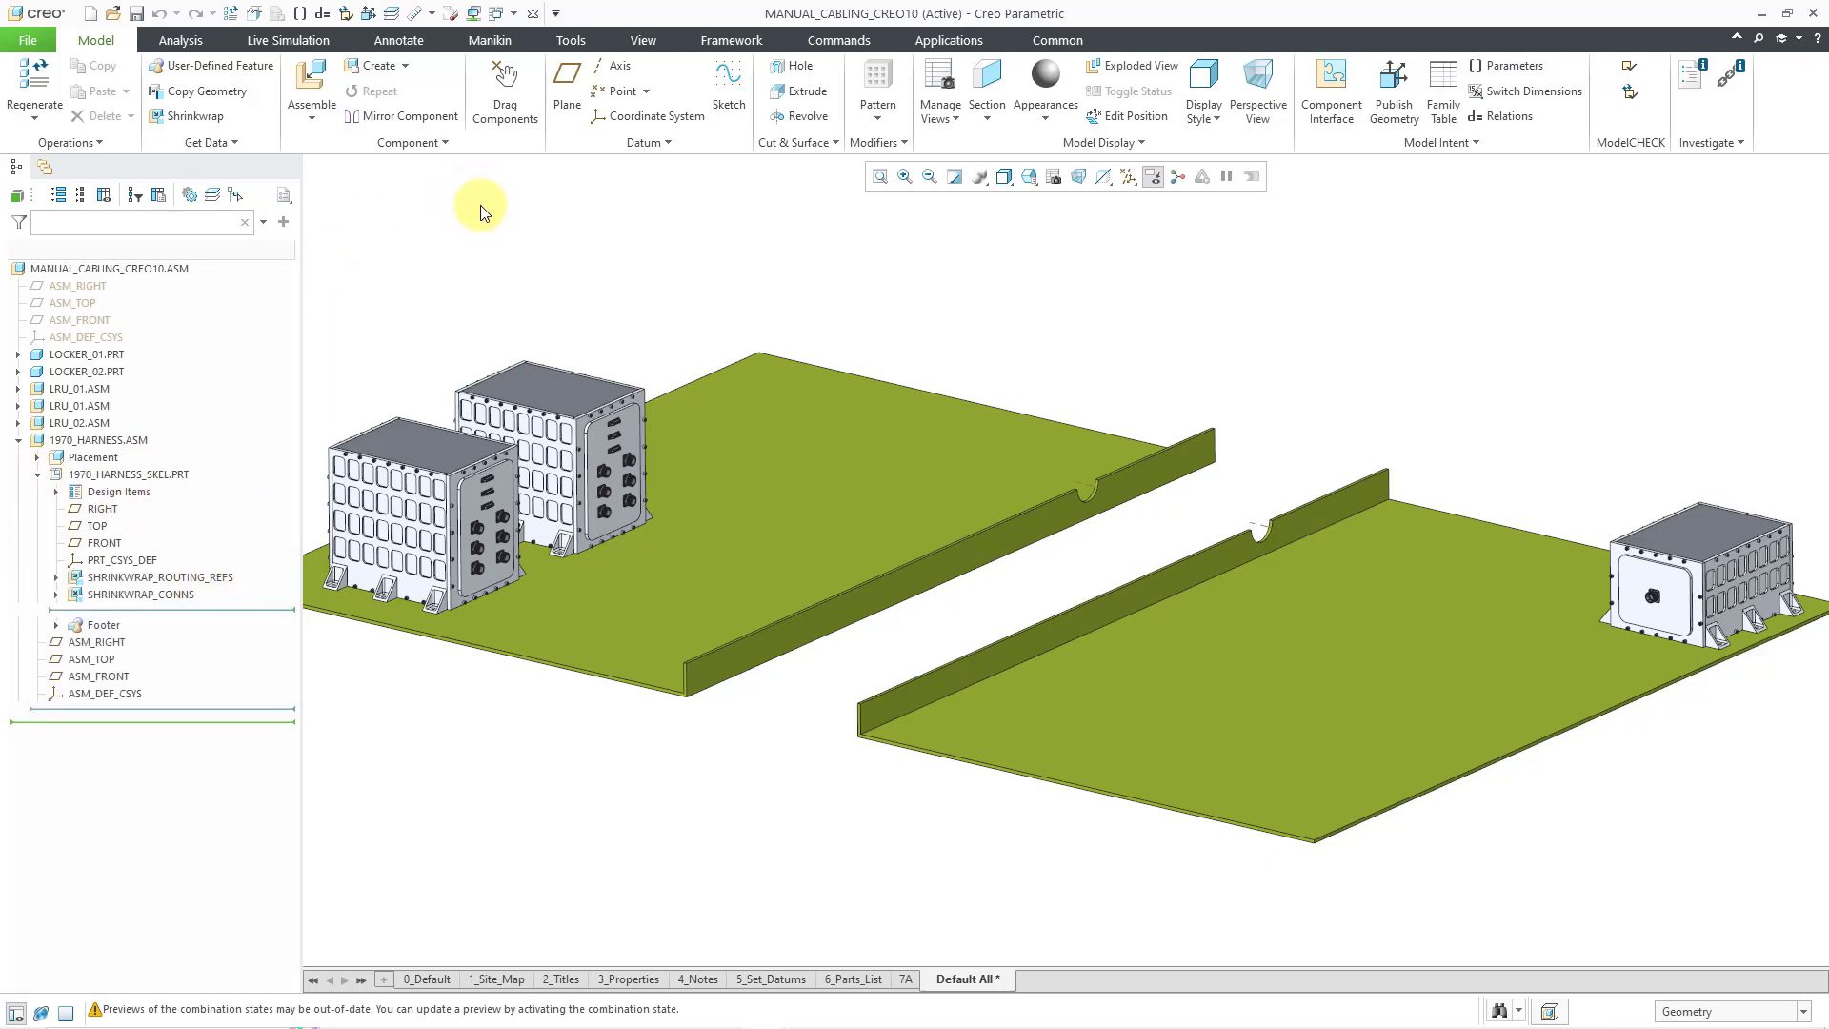
click(130, 442)
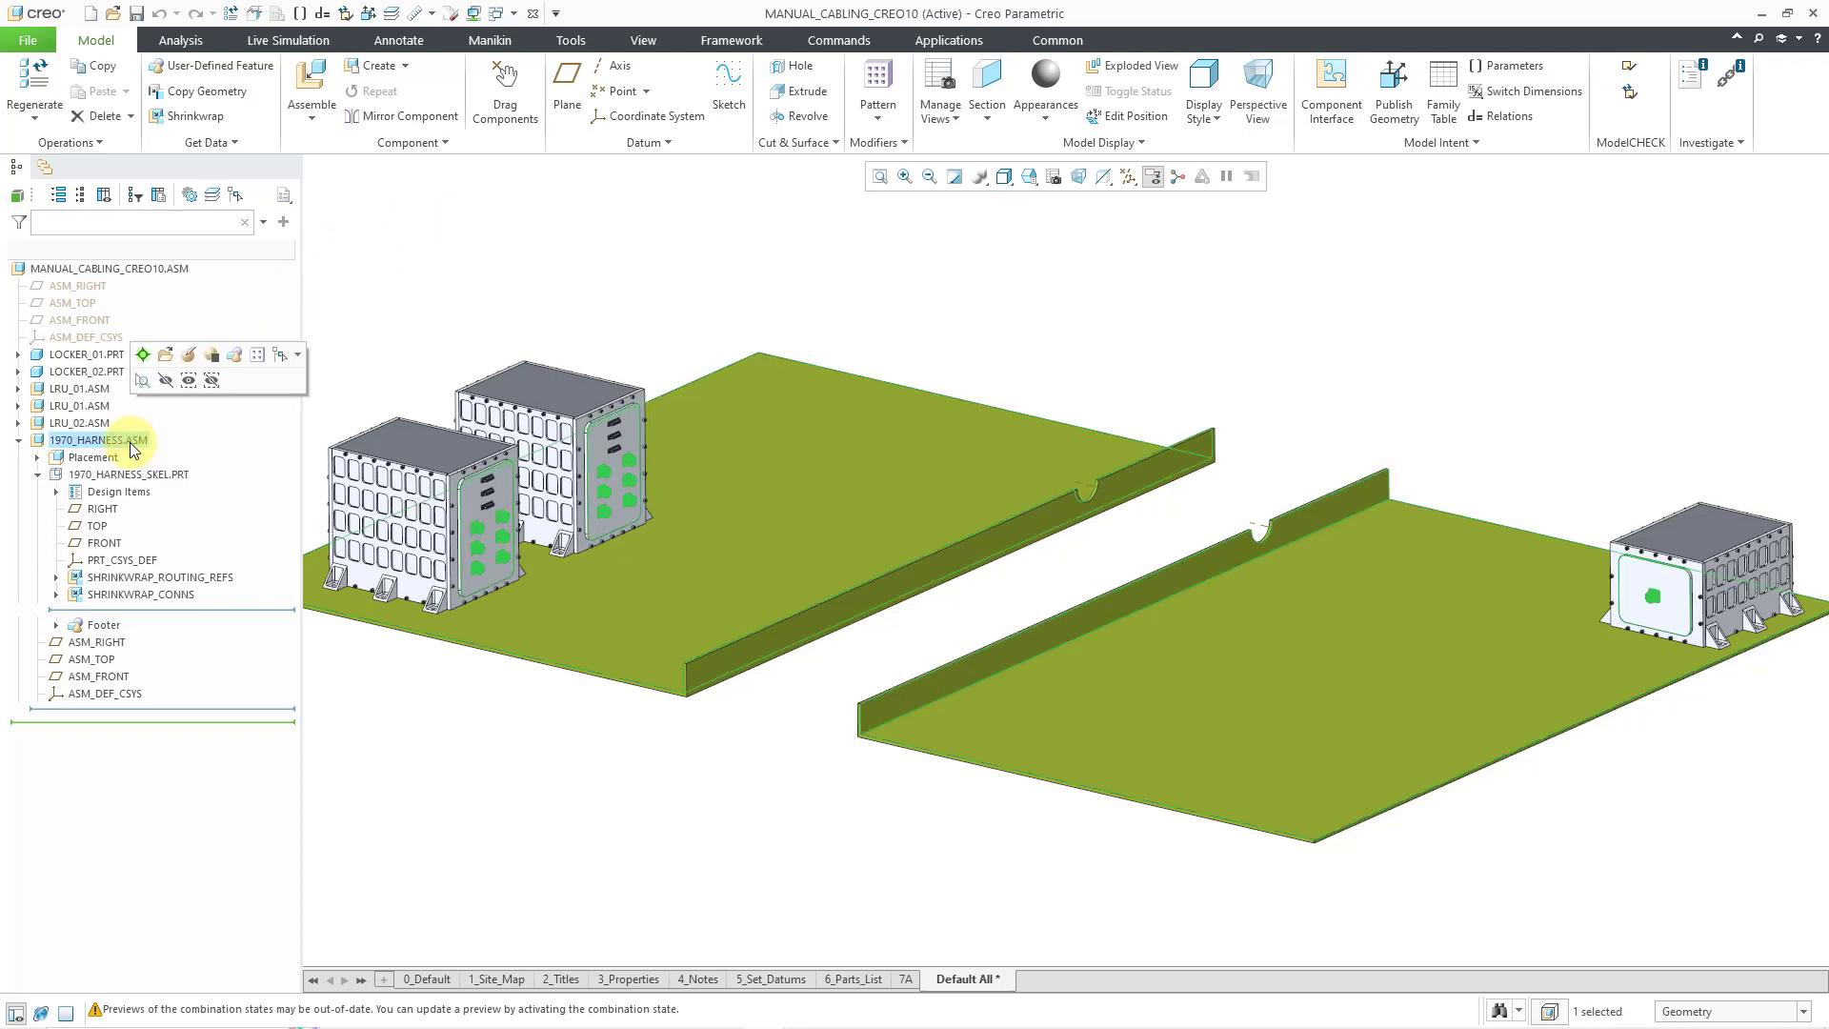
click(167, 356)
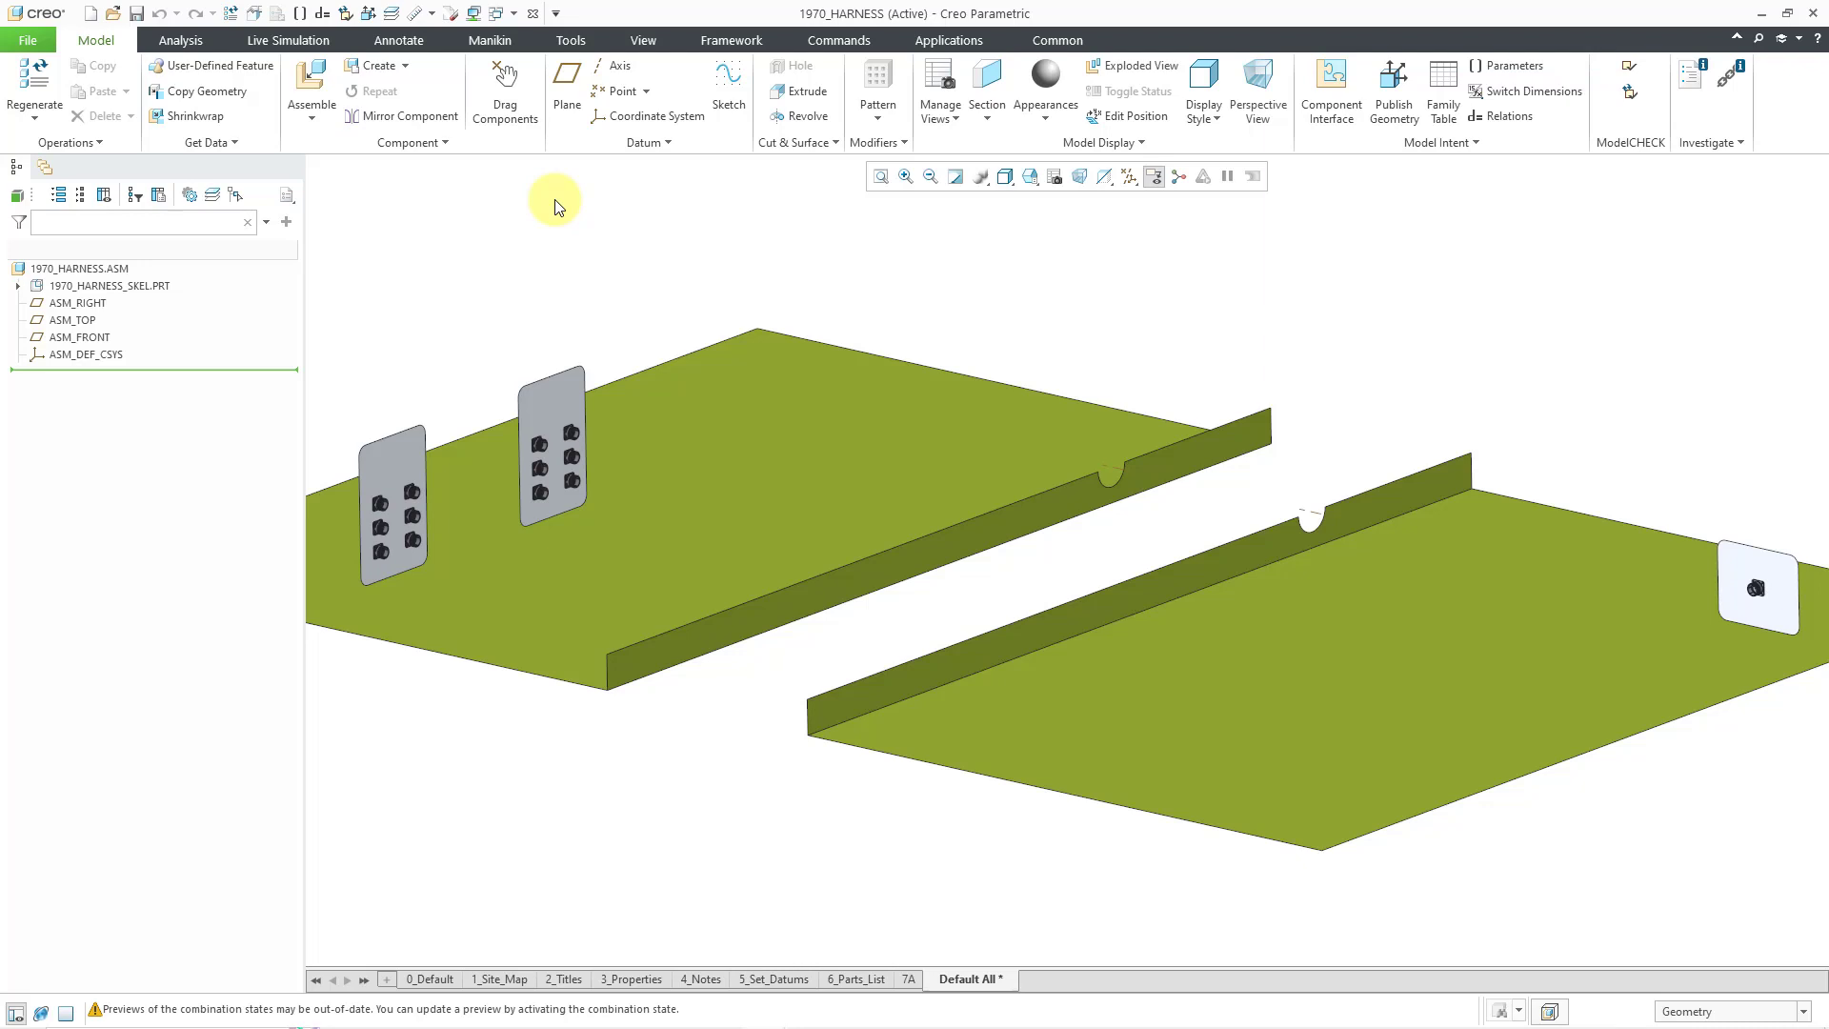
click(114, 12)
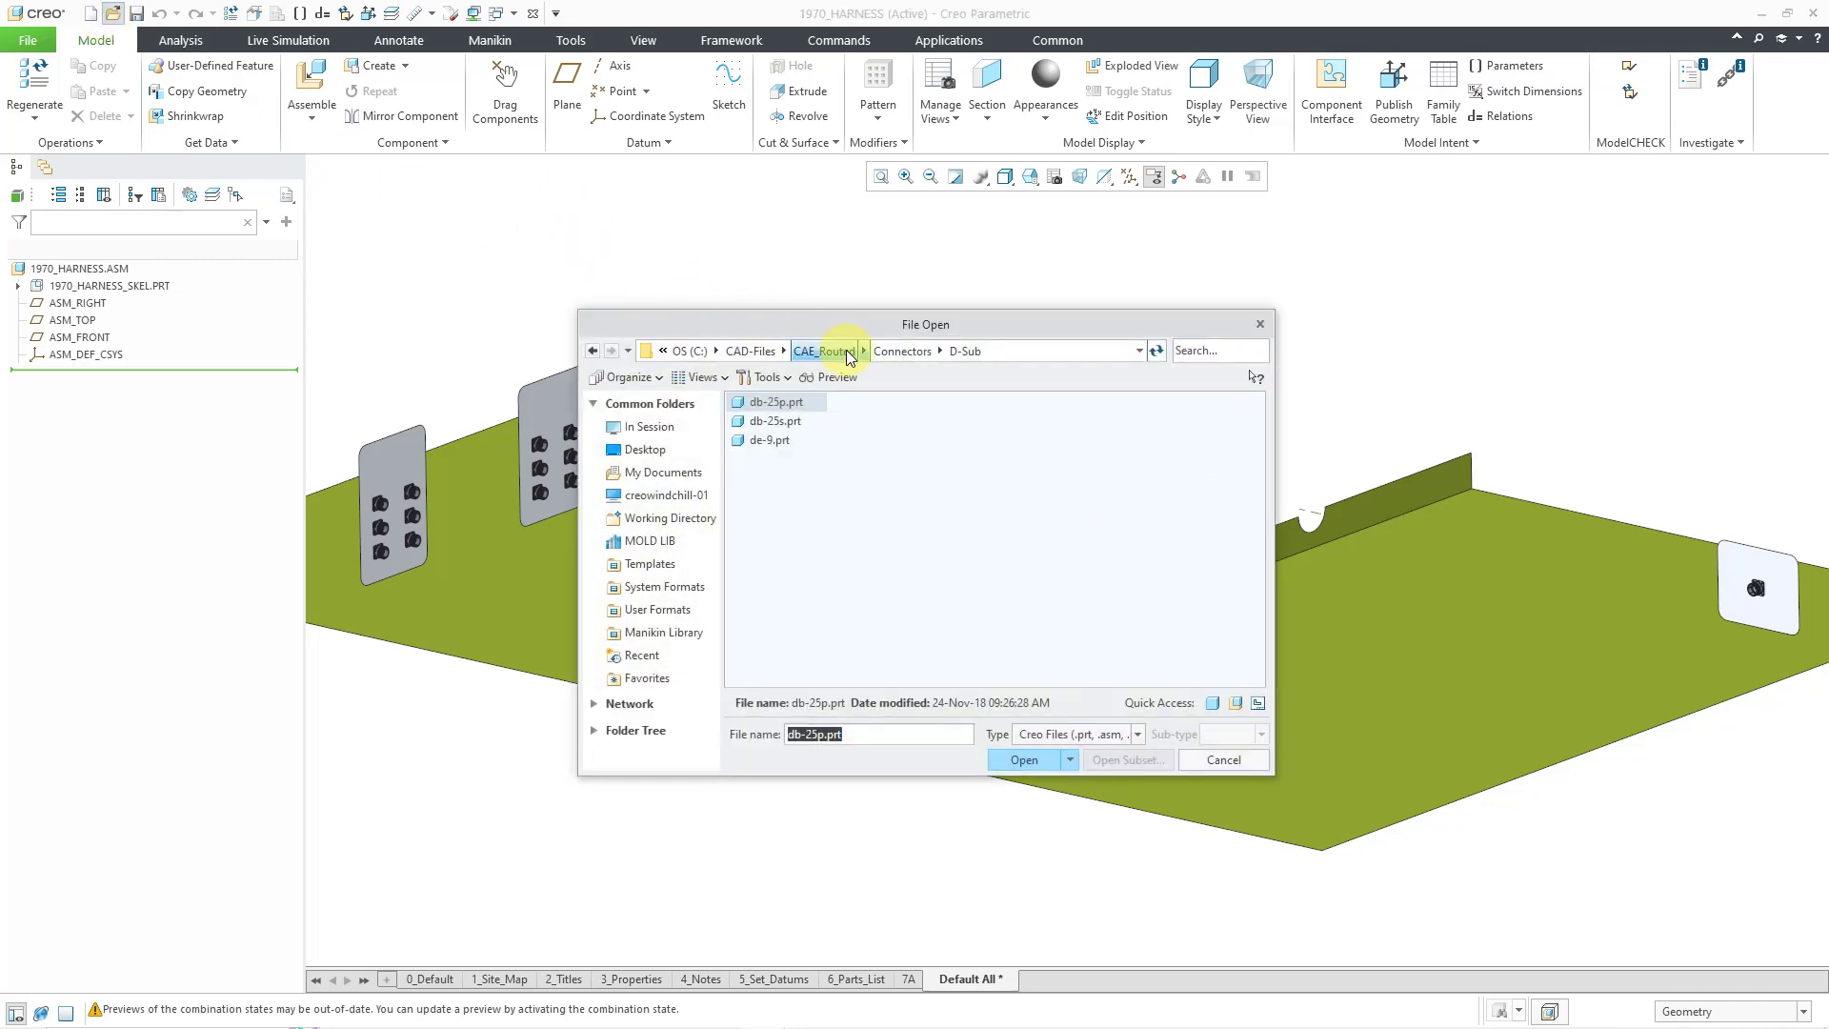
- Open d38999_26_f.prt from the Connectors > D38999_26_PLUG folder
click(900, 351)
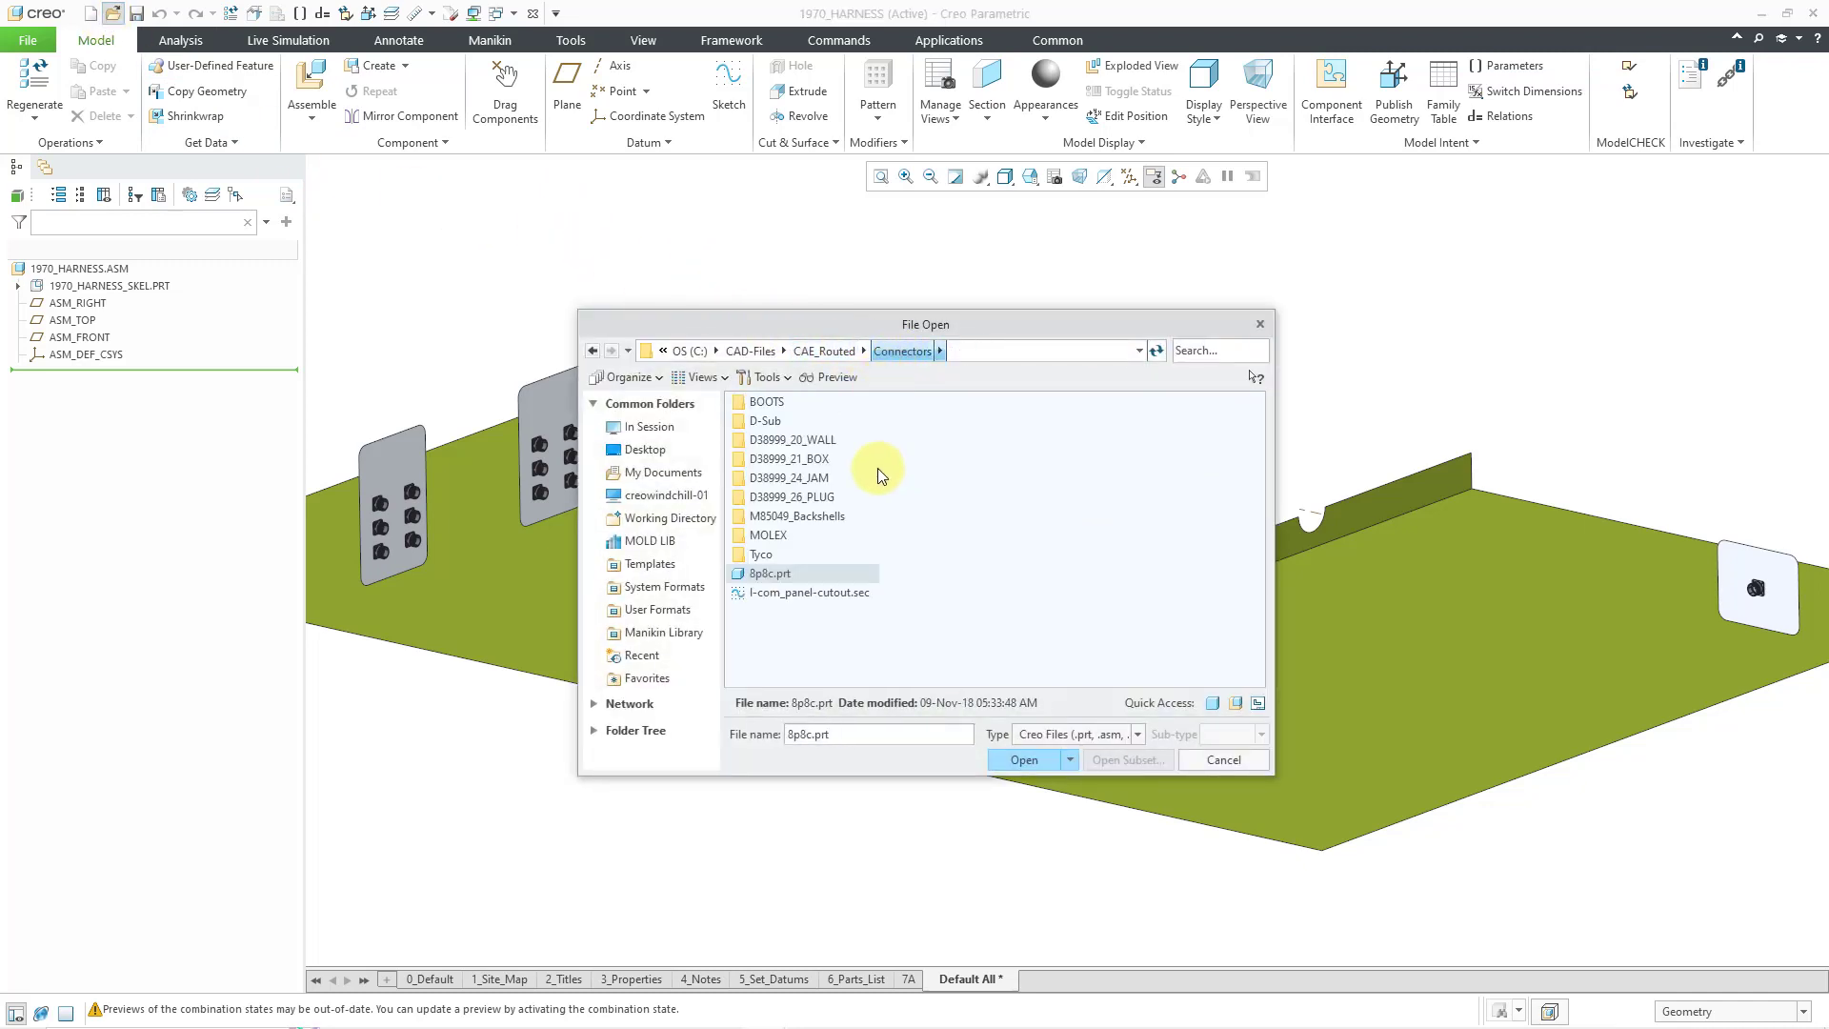
double_click(820, 497)
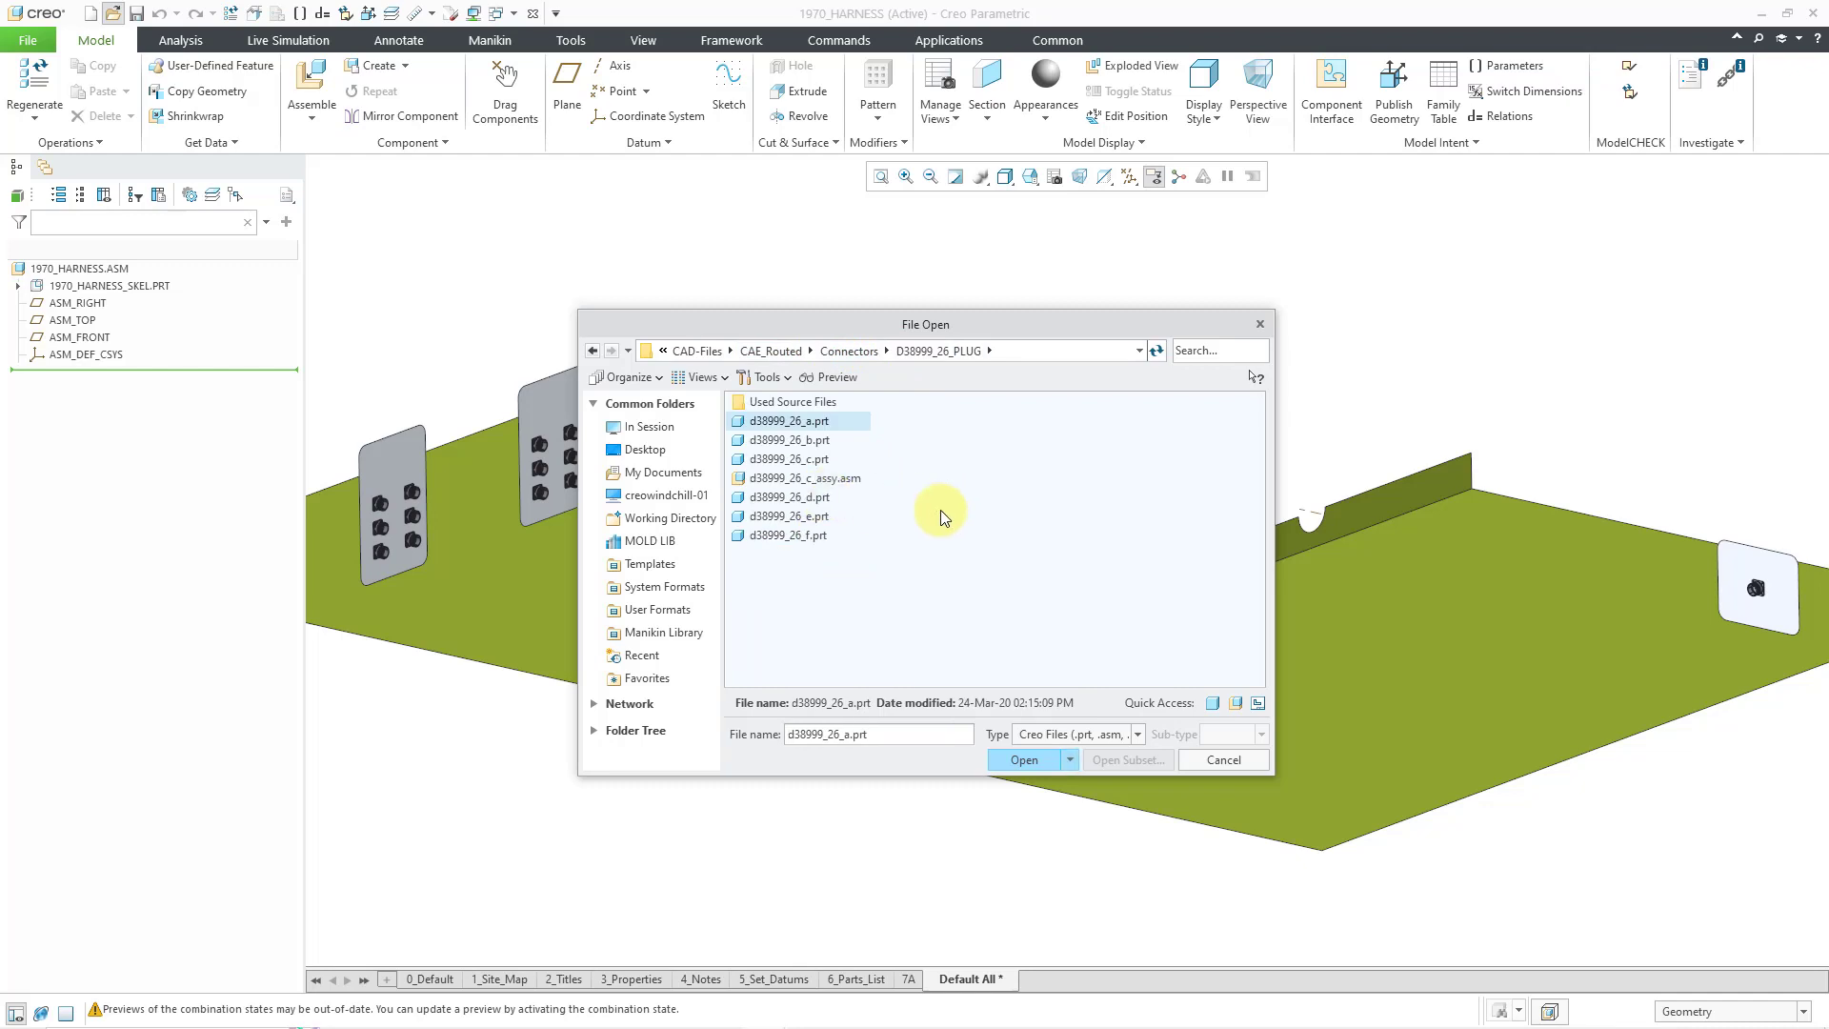
double_click(814, 539)
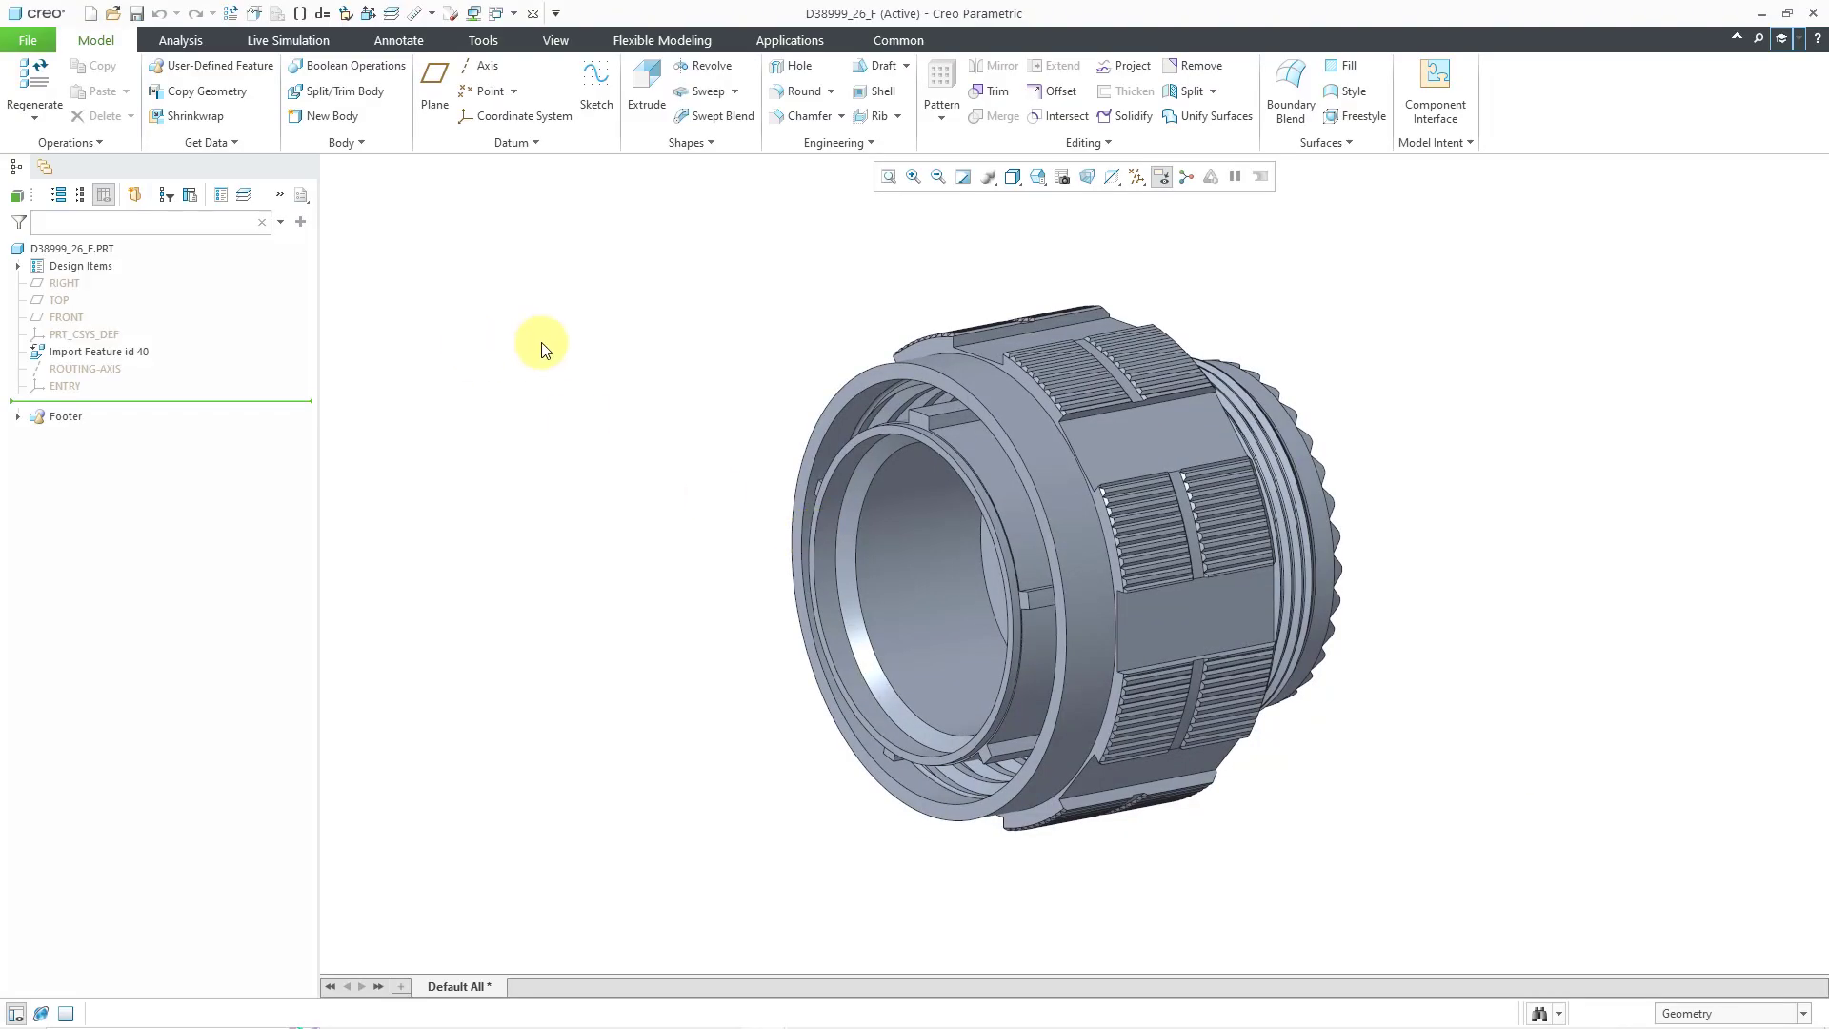
- Orbit the connector to view its AMPHENOL TV06 19 front face, then return to an angled view
mouse_move(858, 571)
middle_down()
mouse_move(956, 543)
mouse_move(937, 558)
middle_up()
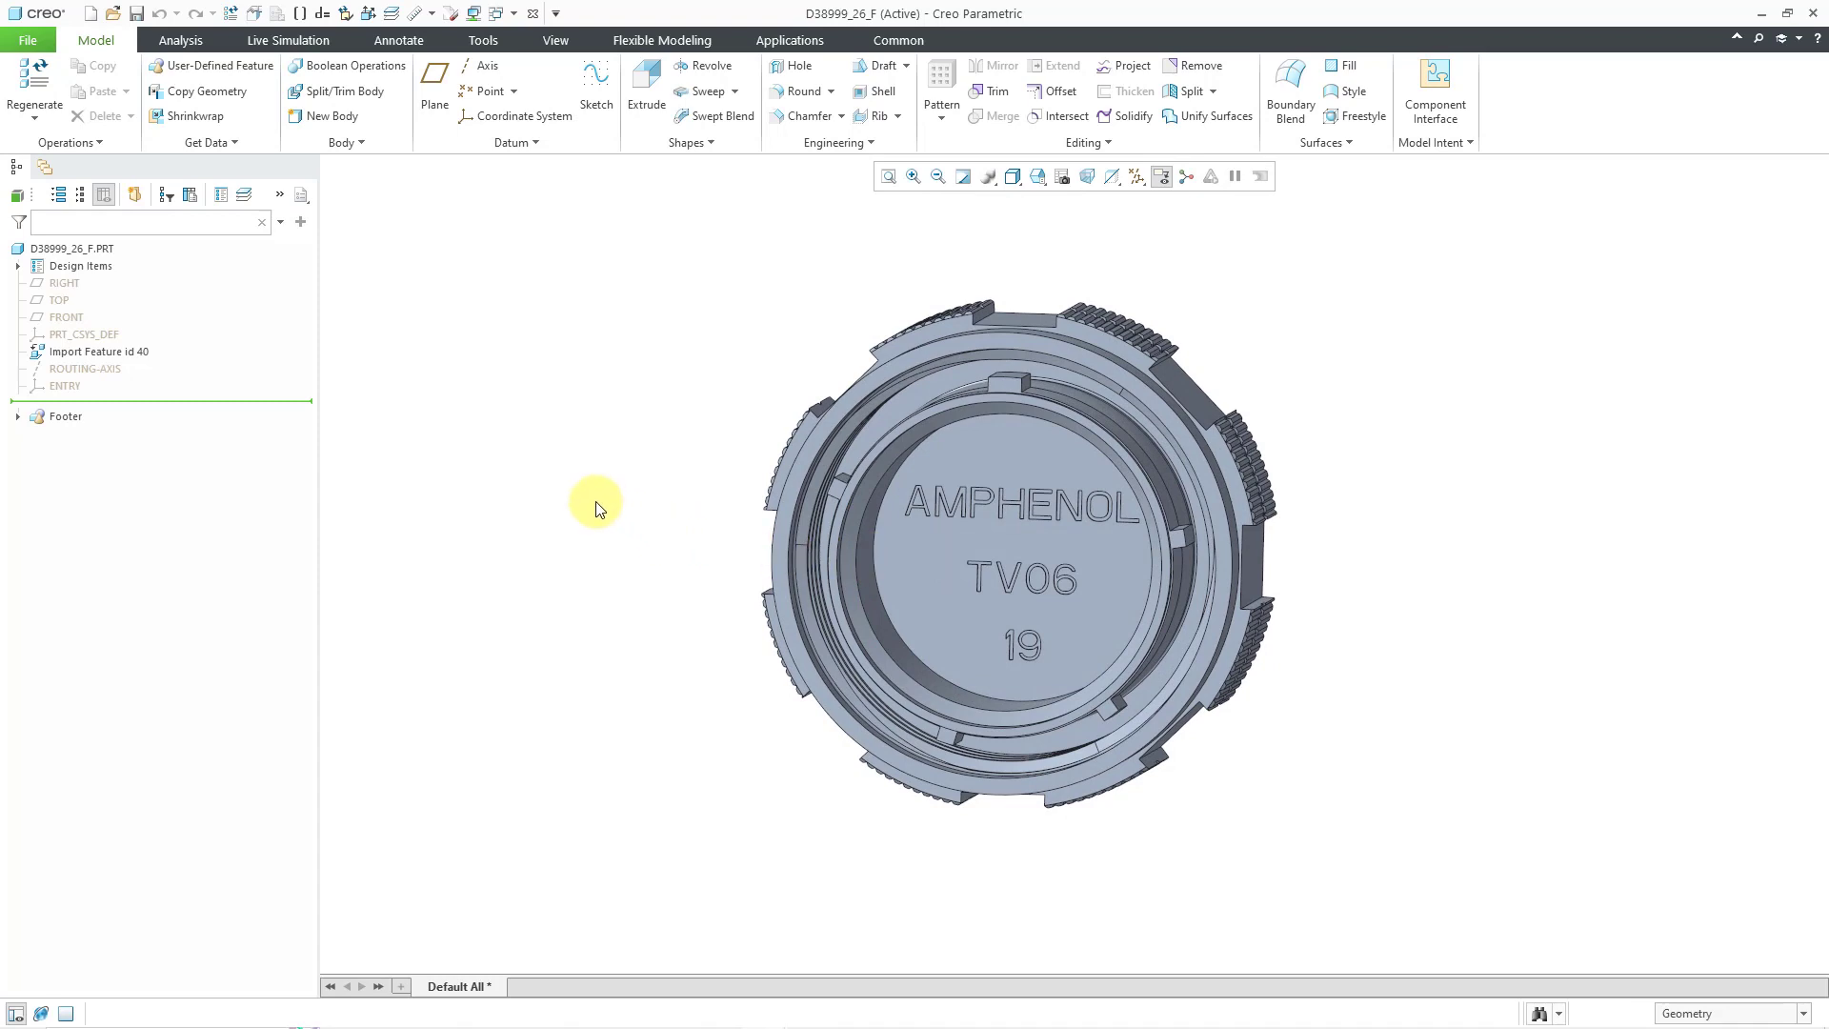
middle_drag(695, 515, 641, 522)
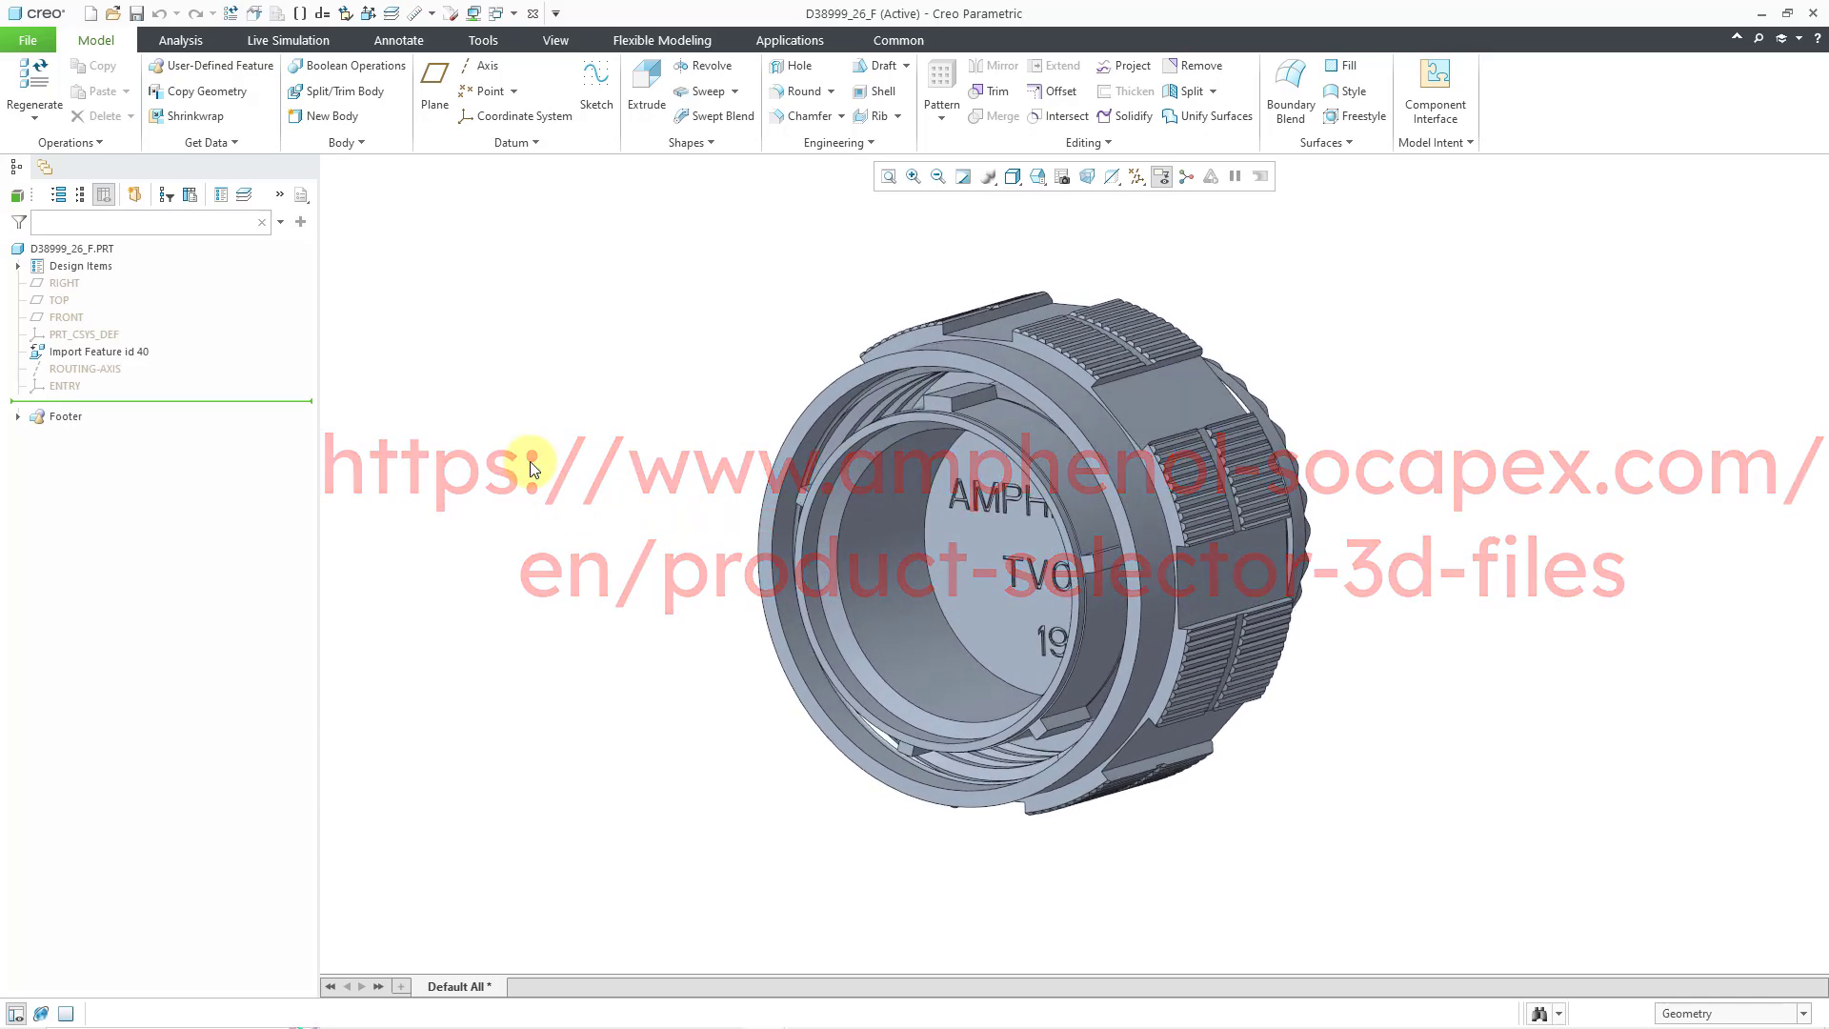
- Enable Csys Display in the datum display filters so the ENTRY csys appears, and spin the model
click(67, 386)
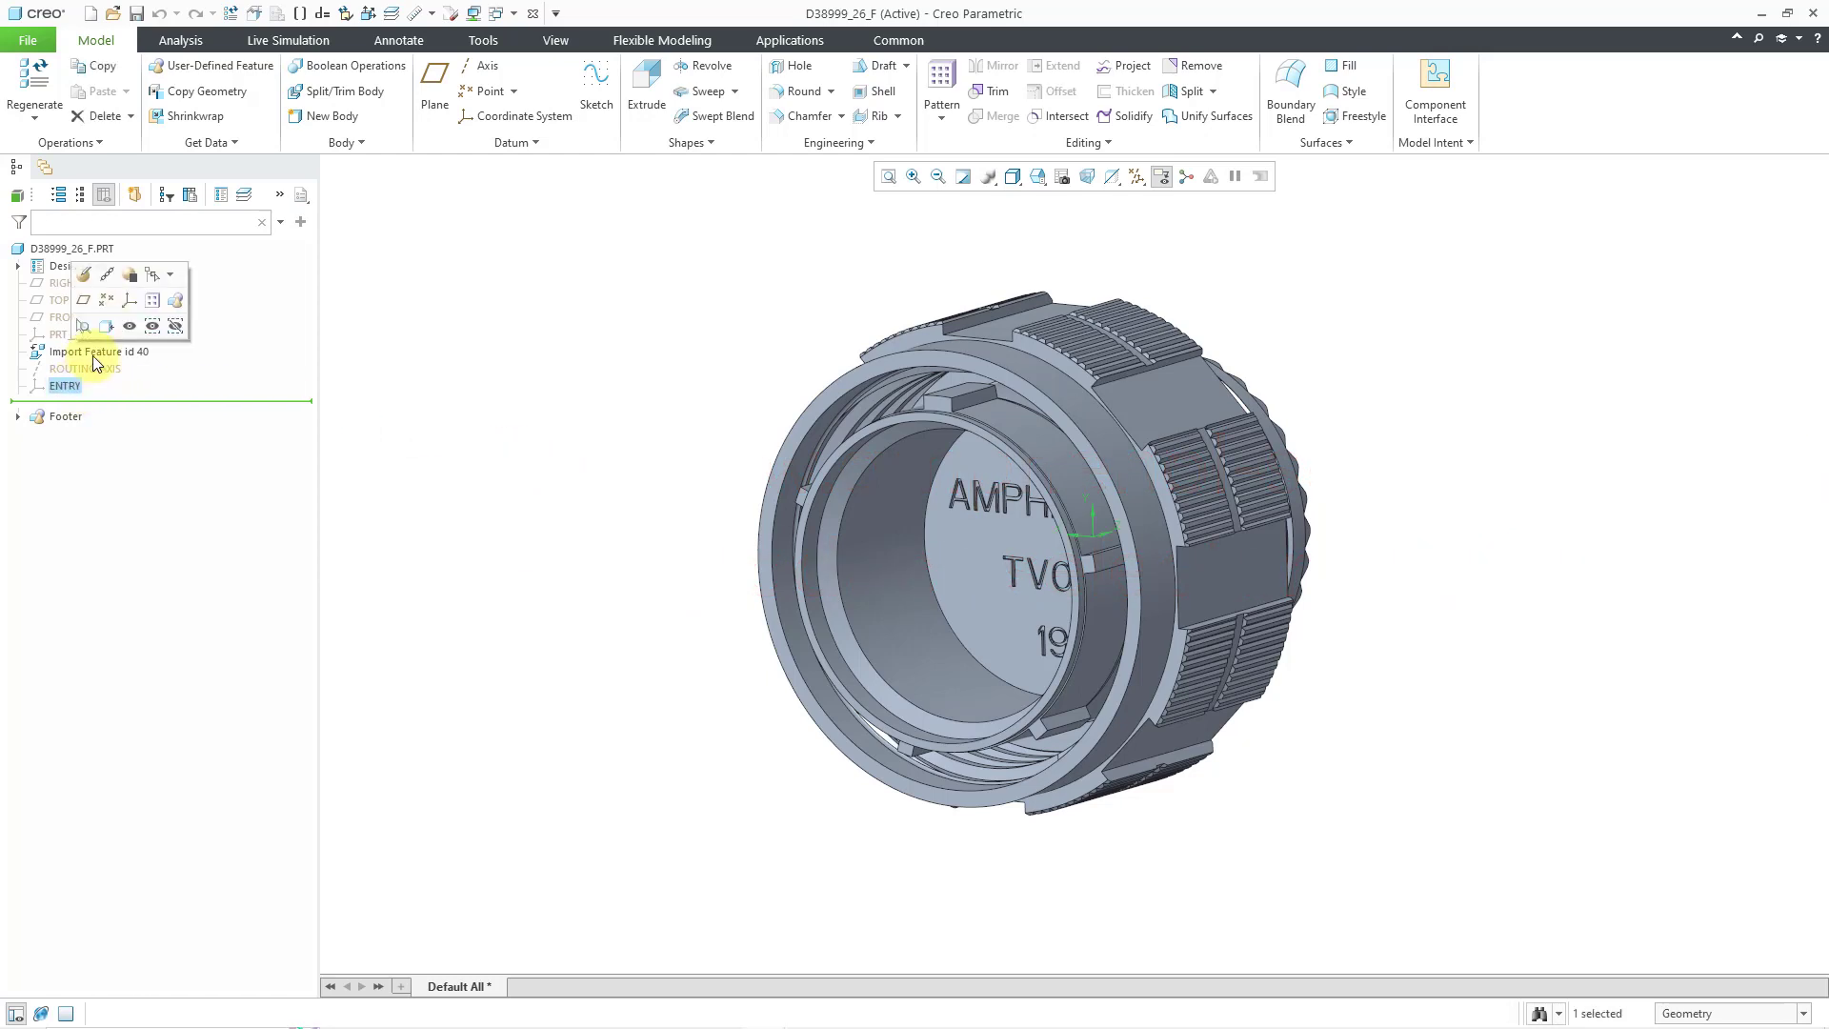
click(584, 274)
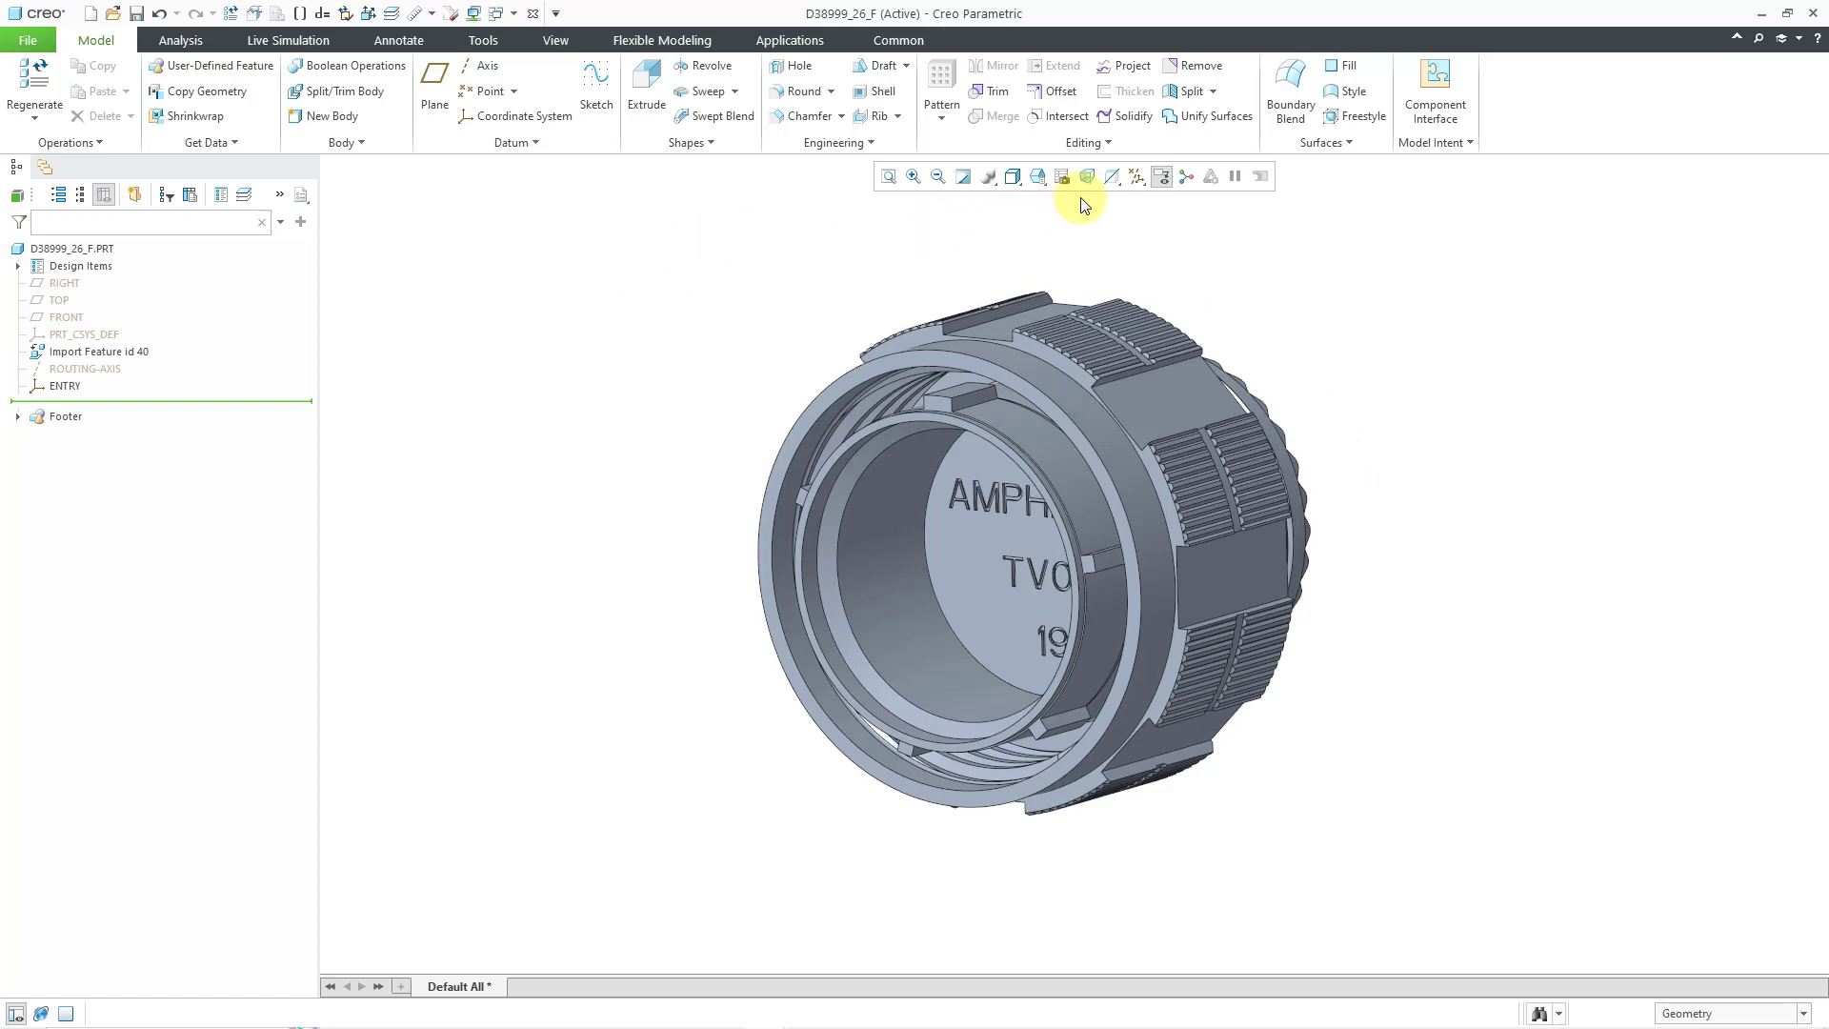
click(1139, 180)
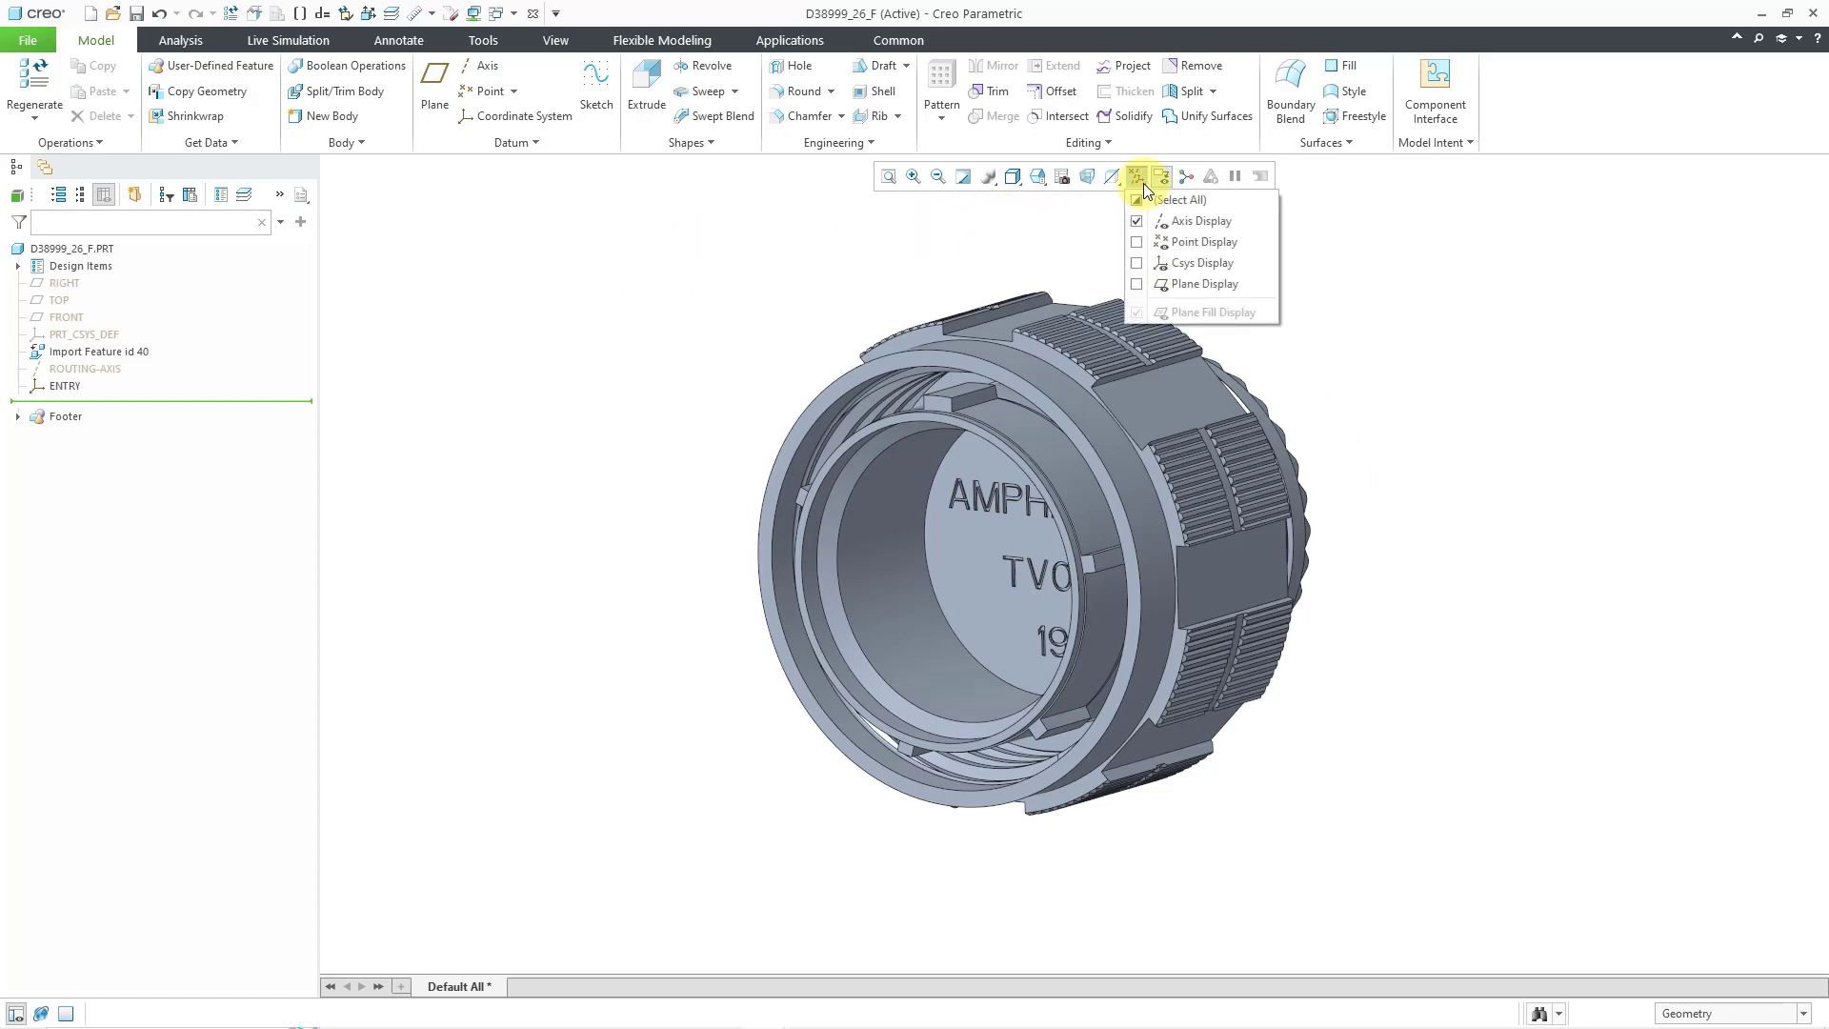
click(1201, 262)
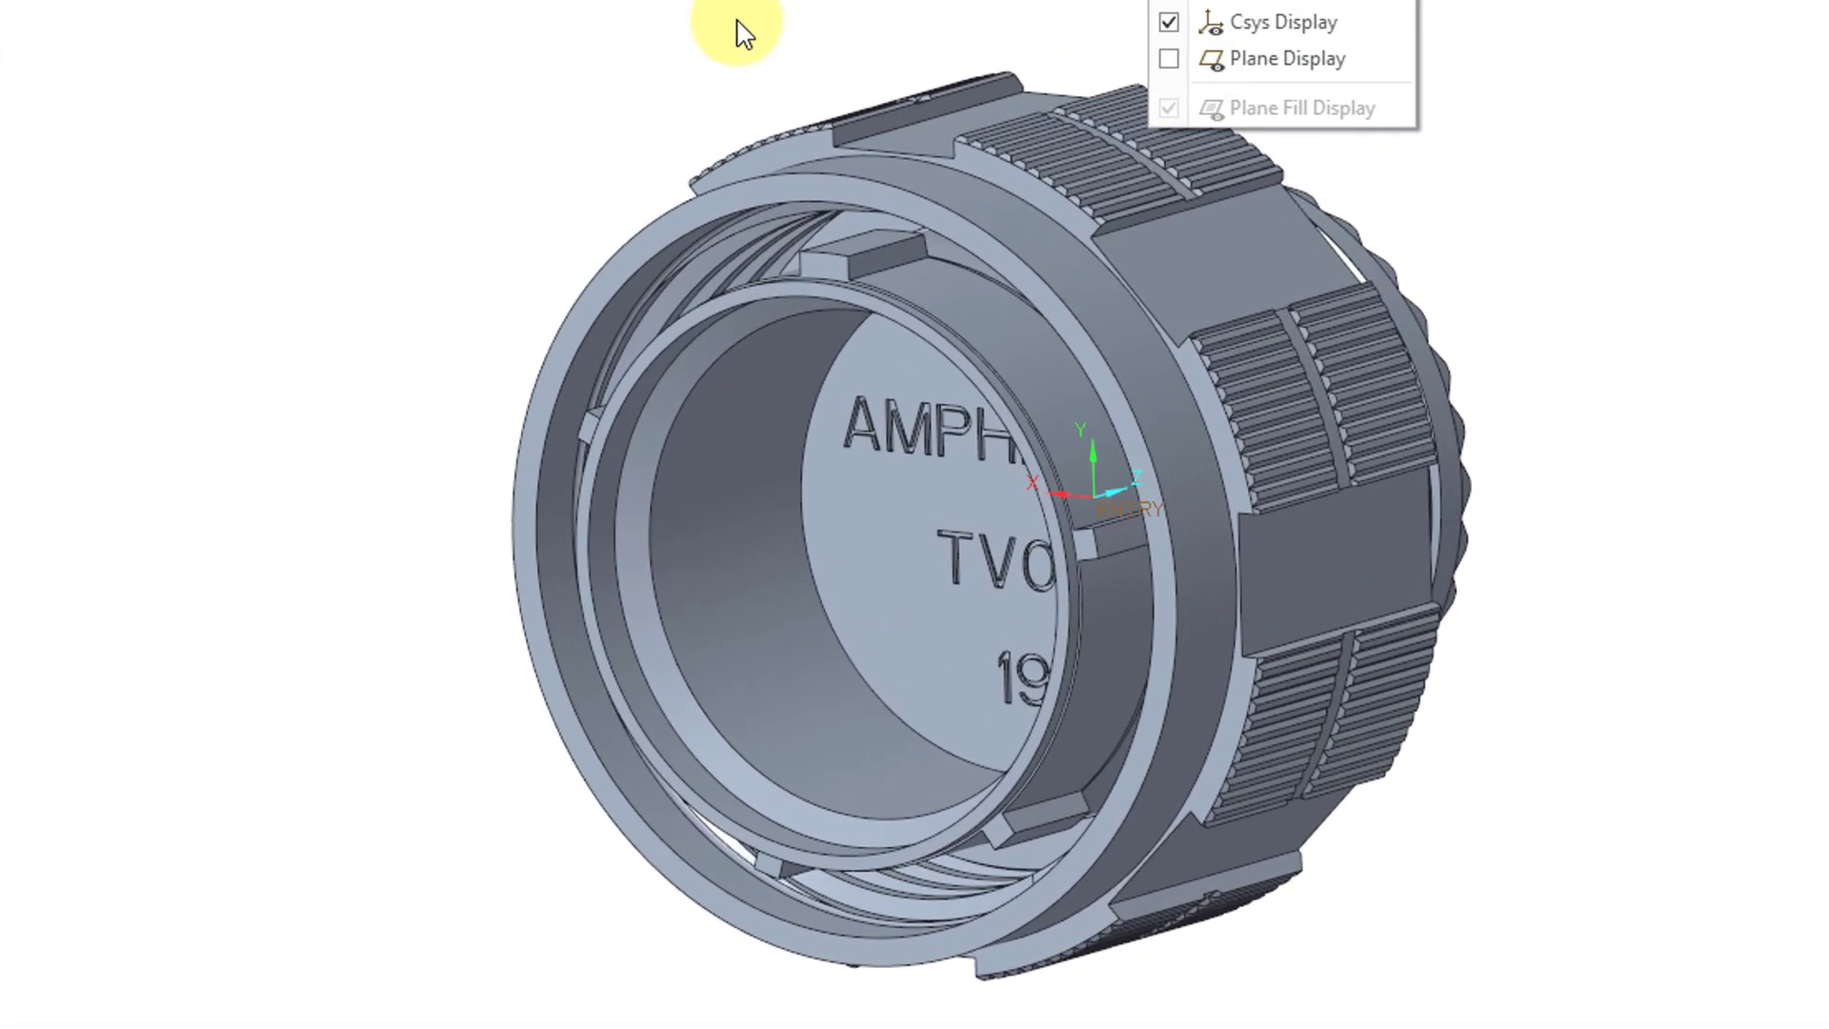
click(741, 33)
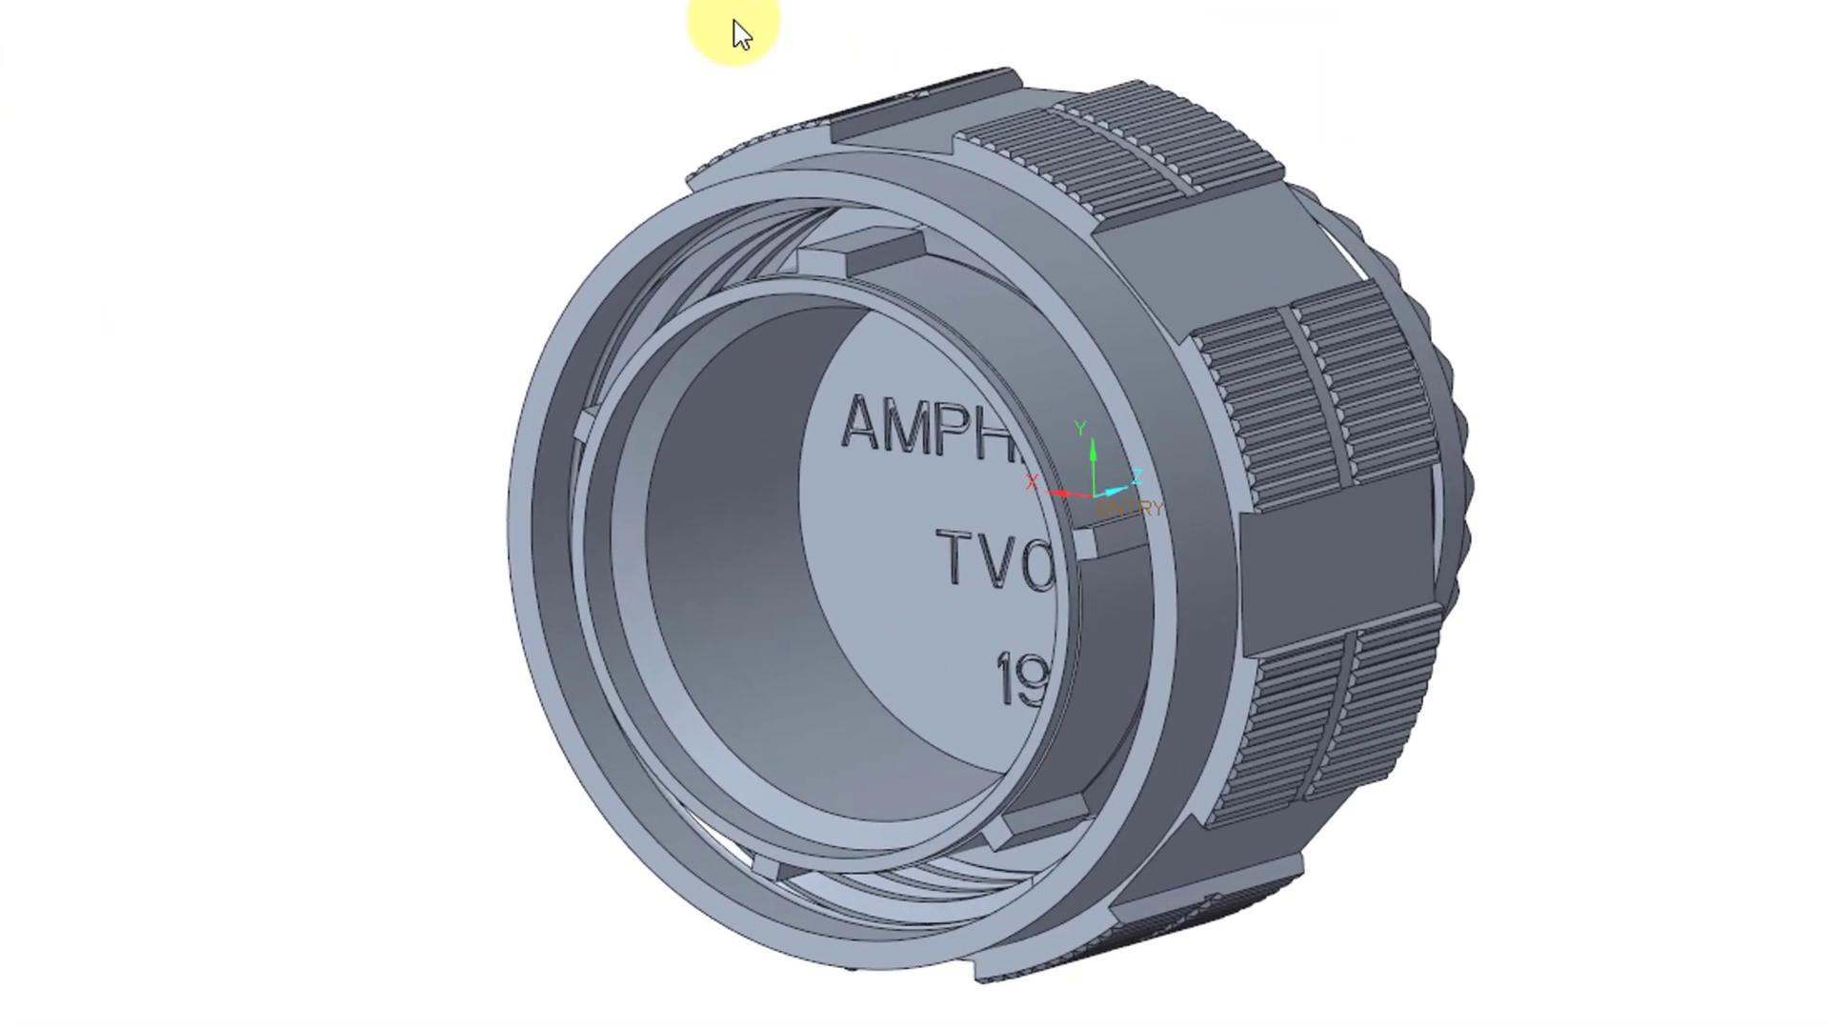
middle_drag(741, 41, 715, 69)
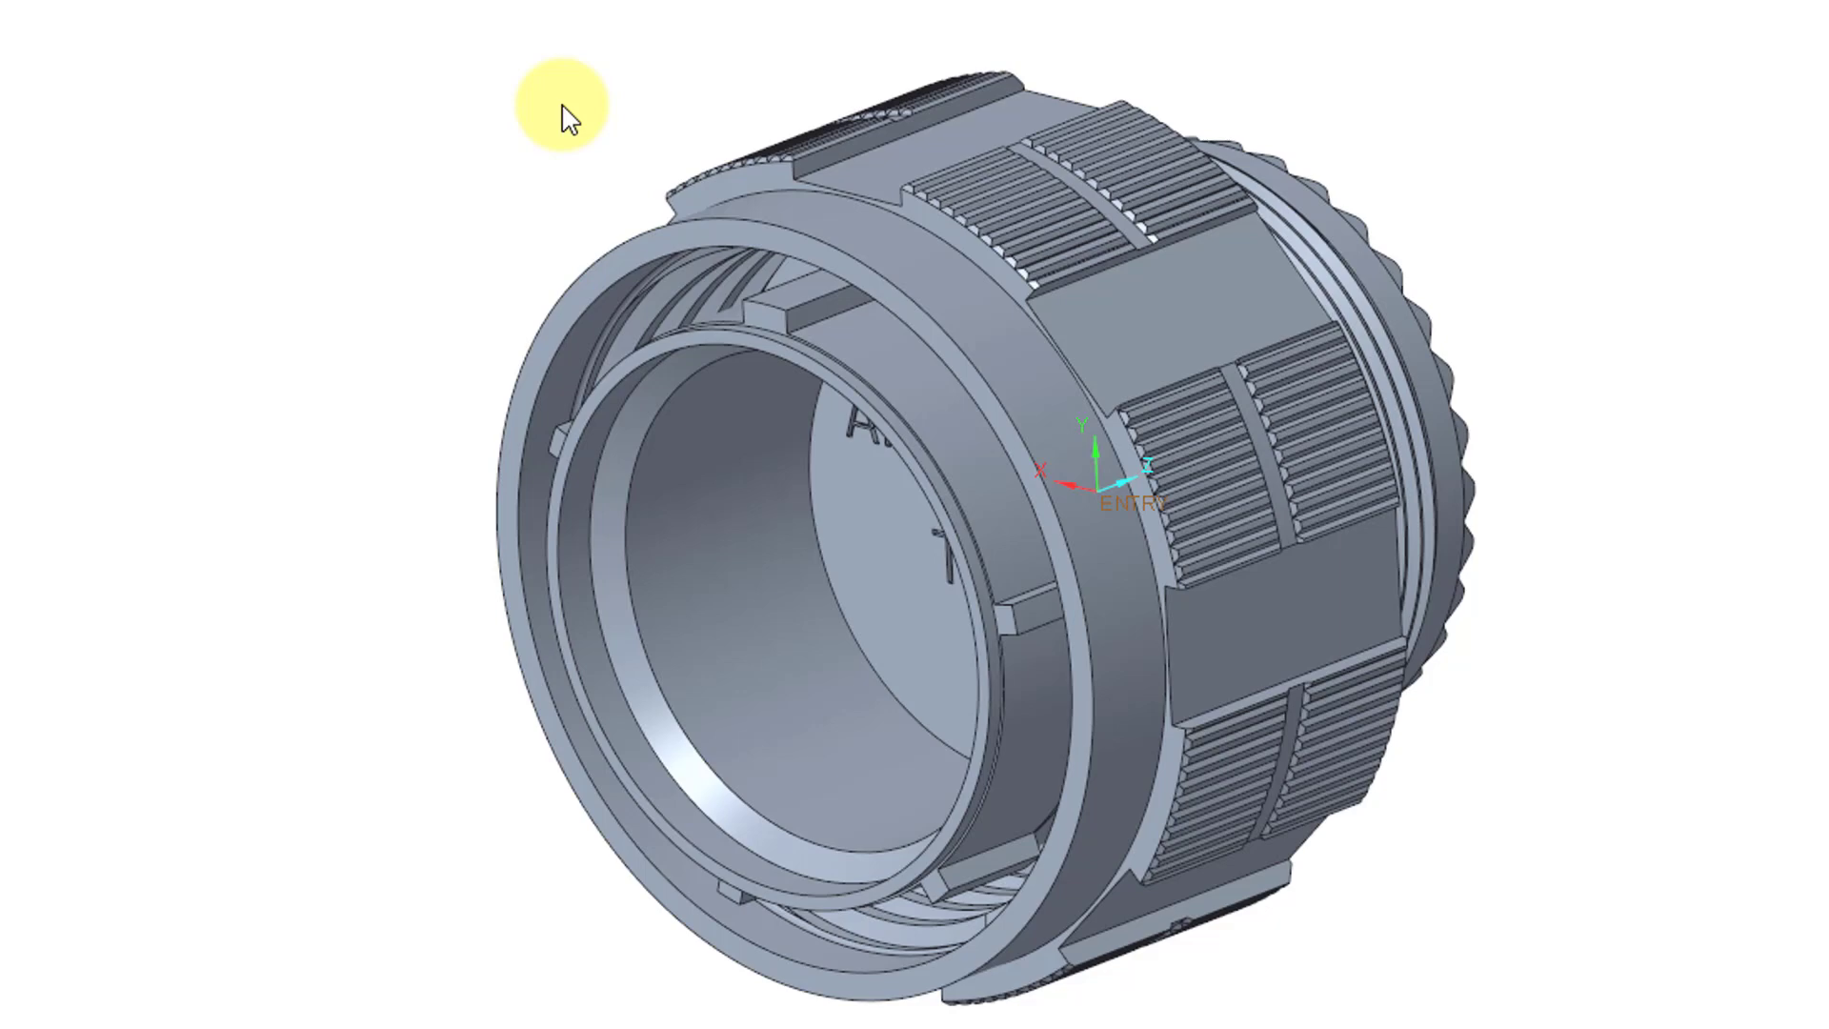
- Delete the accidental axis A_1 and show the ROUTING-AXIS through the connector's centre
click(106, 370)
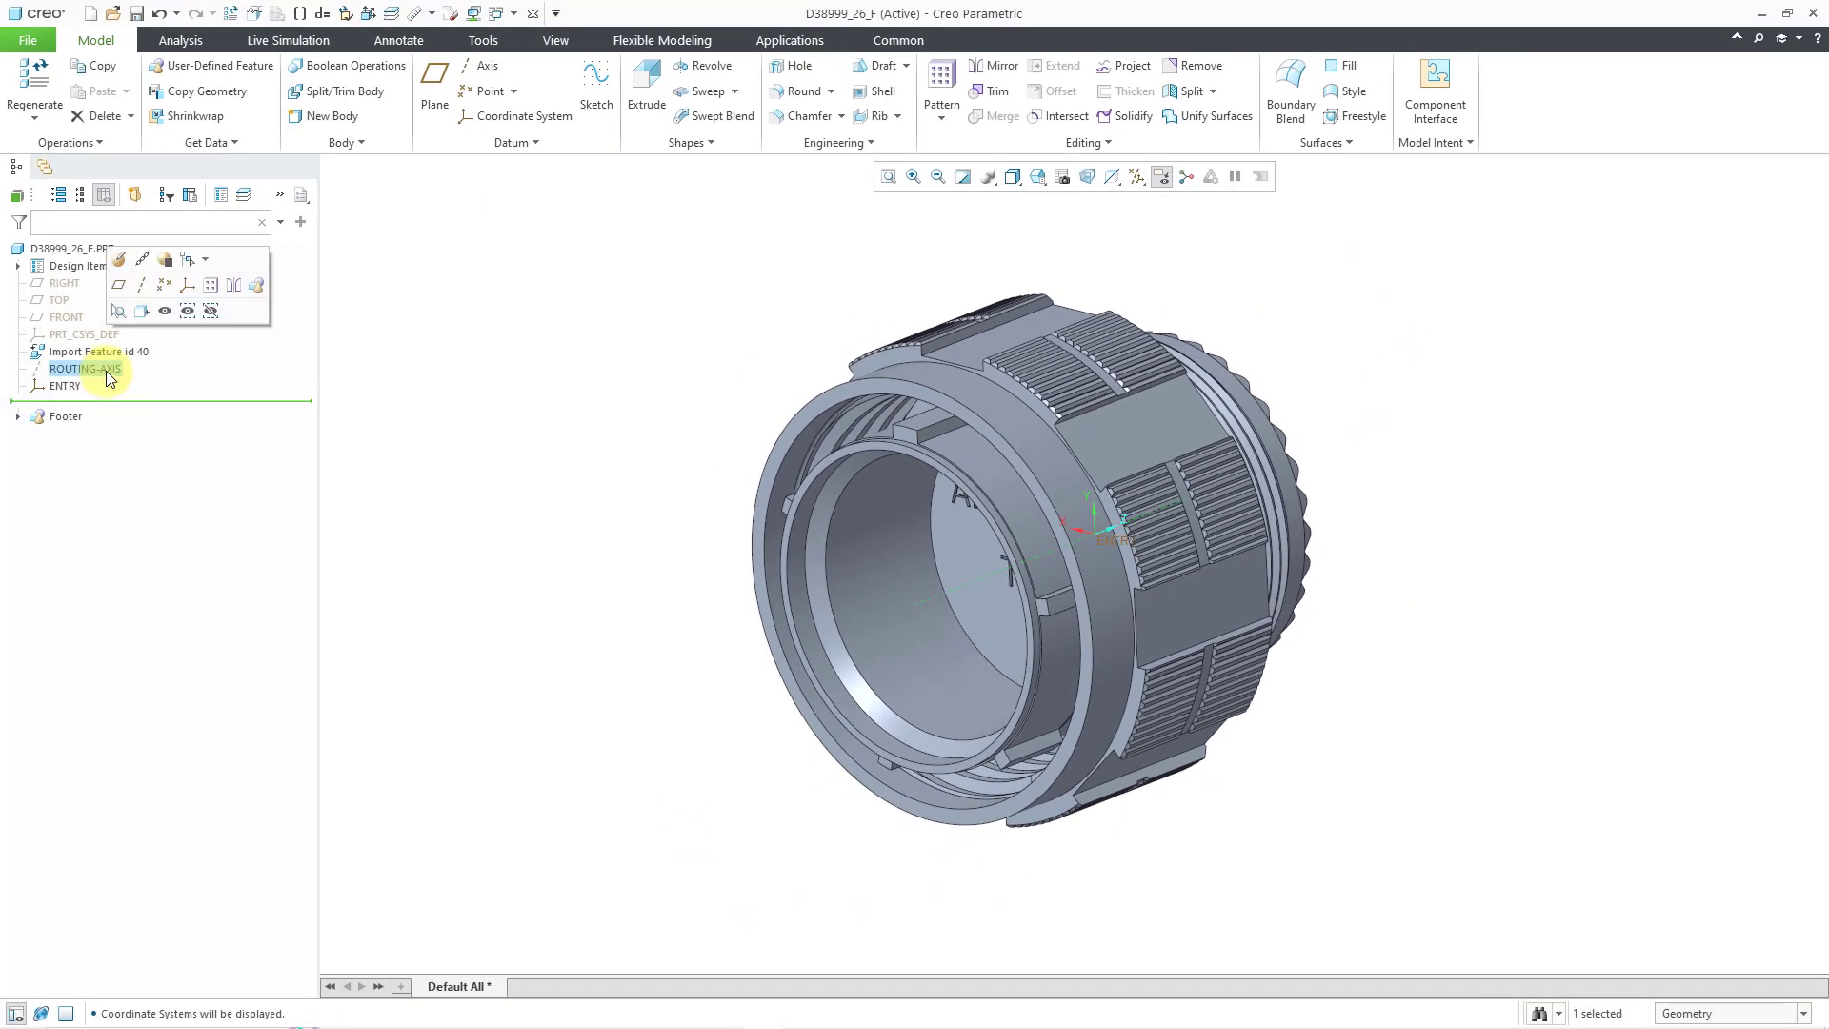
click(139, 291)
right_click(67, 408)
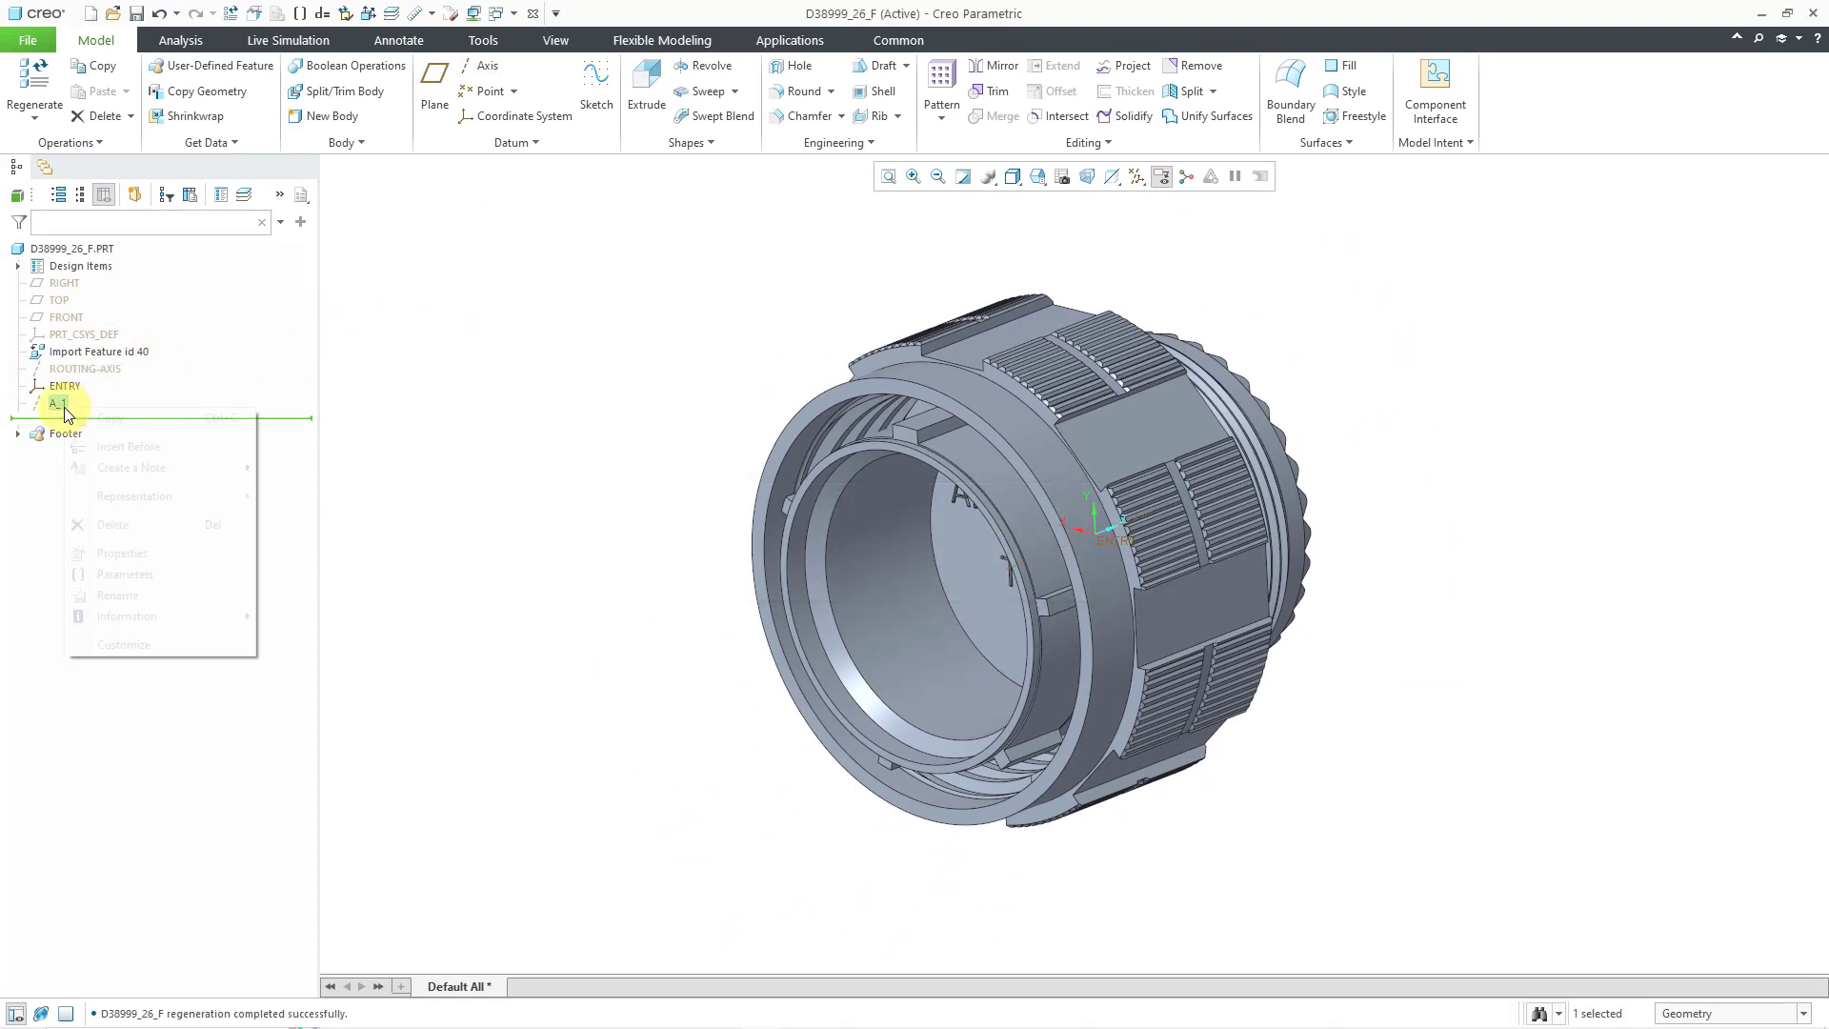
click(111, 525)
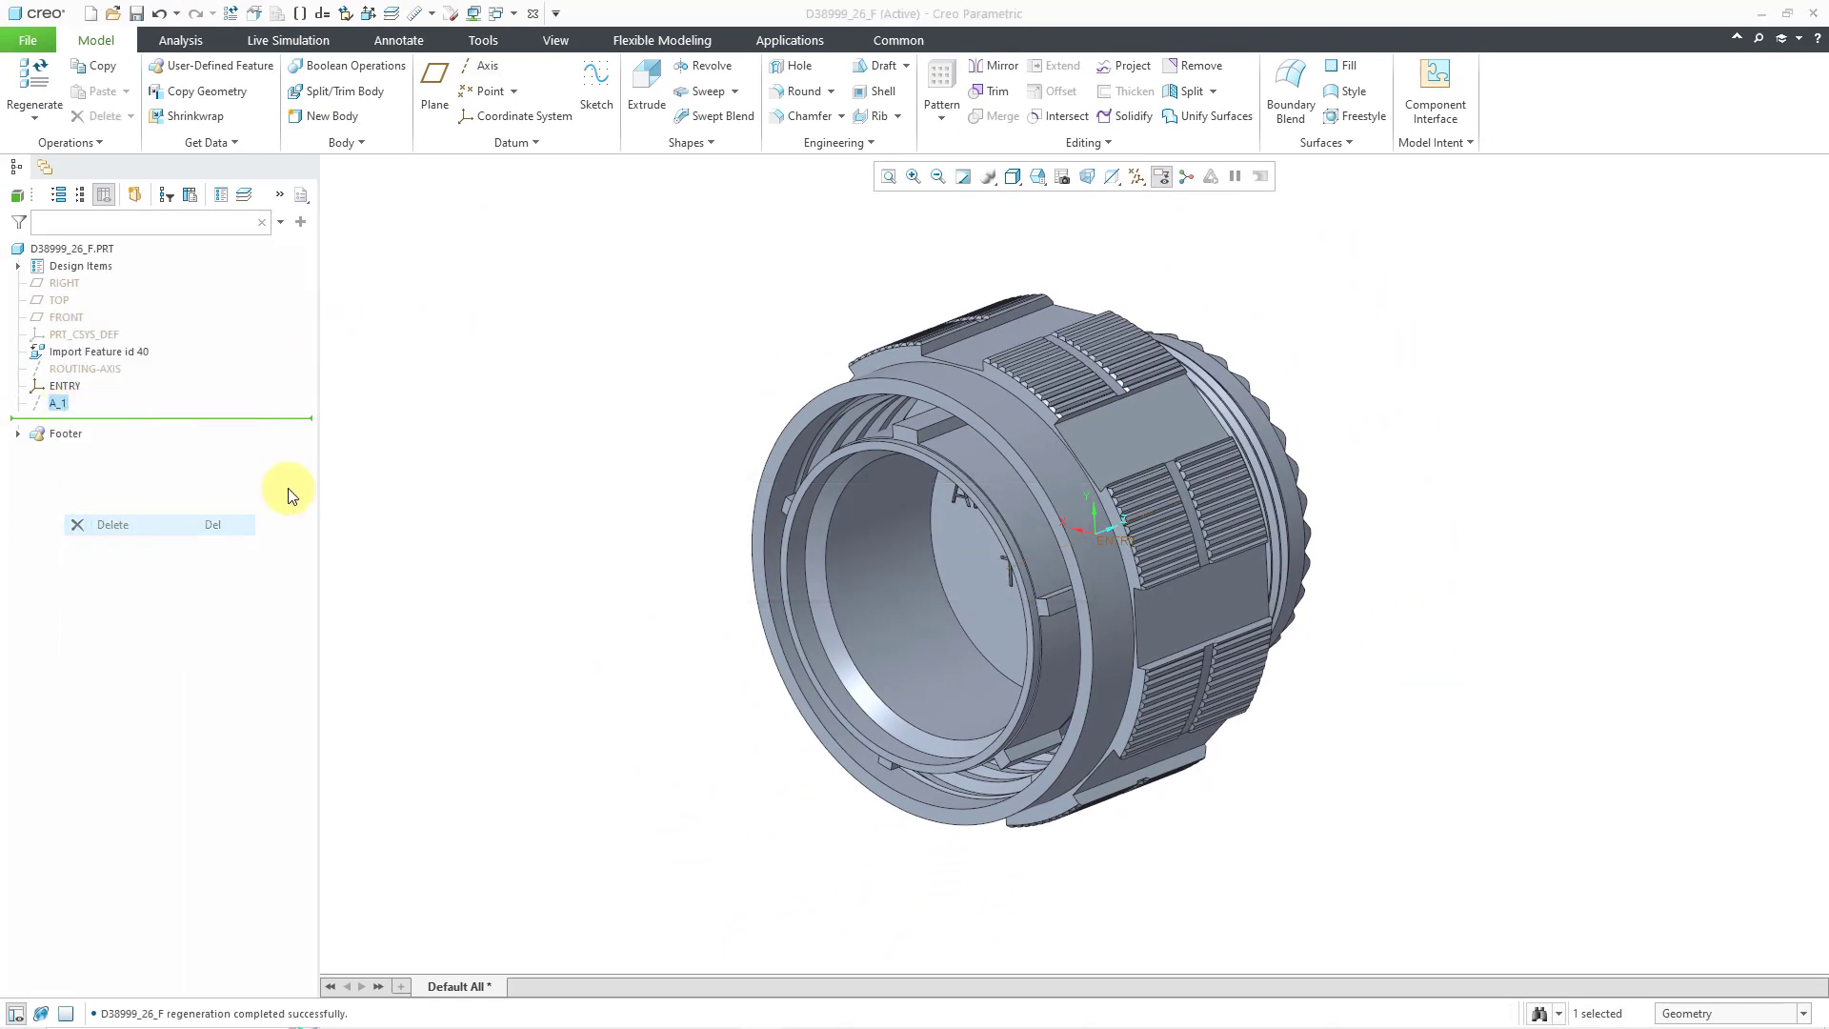
click(987, 562)
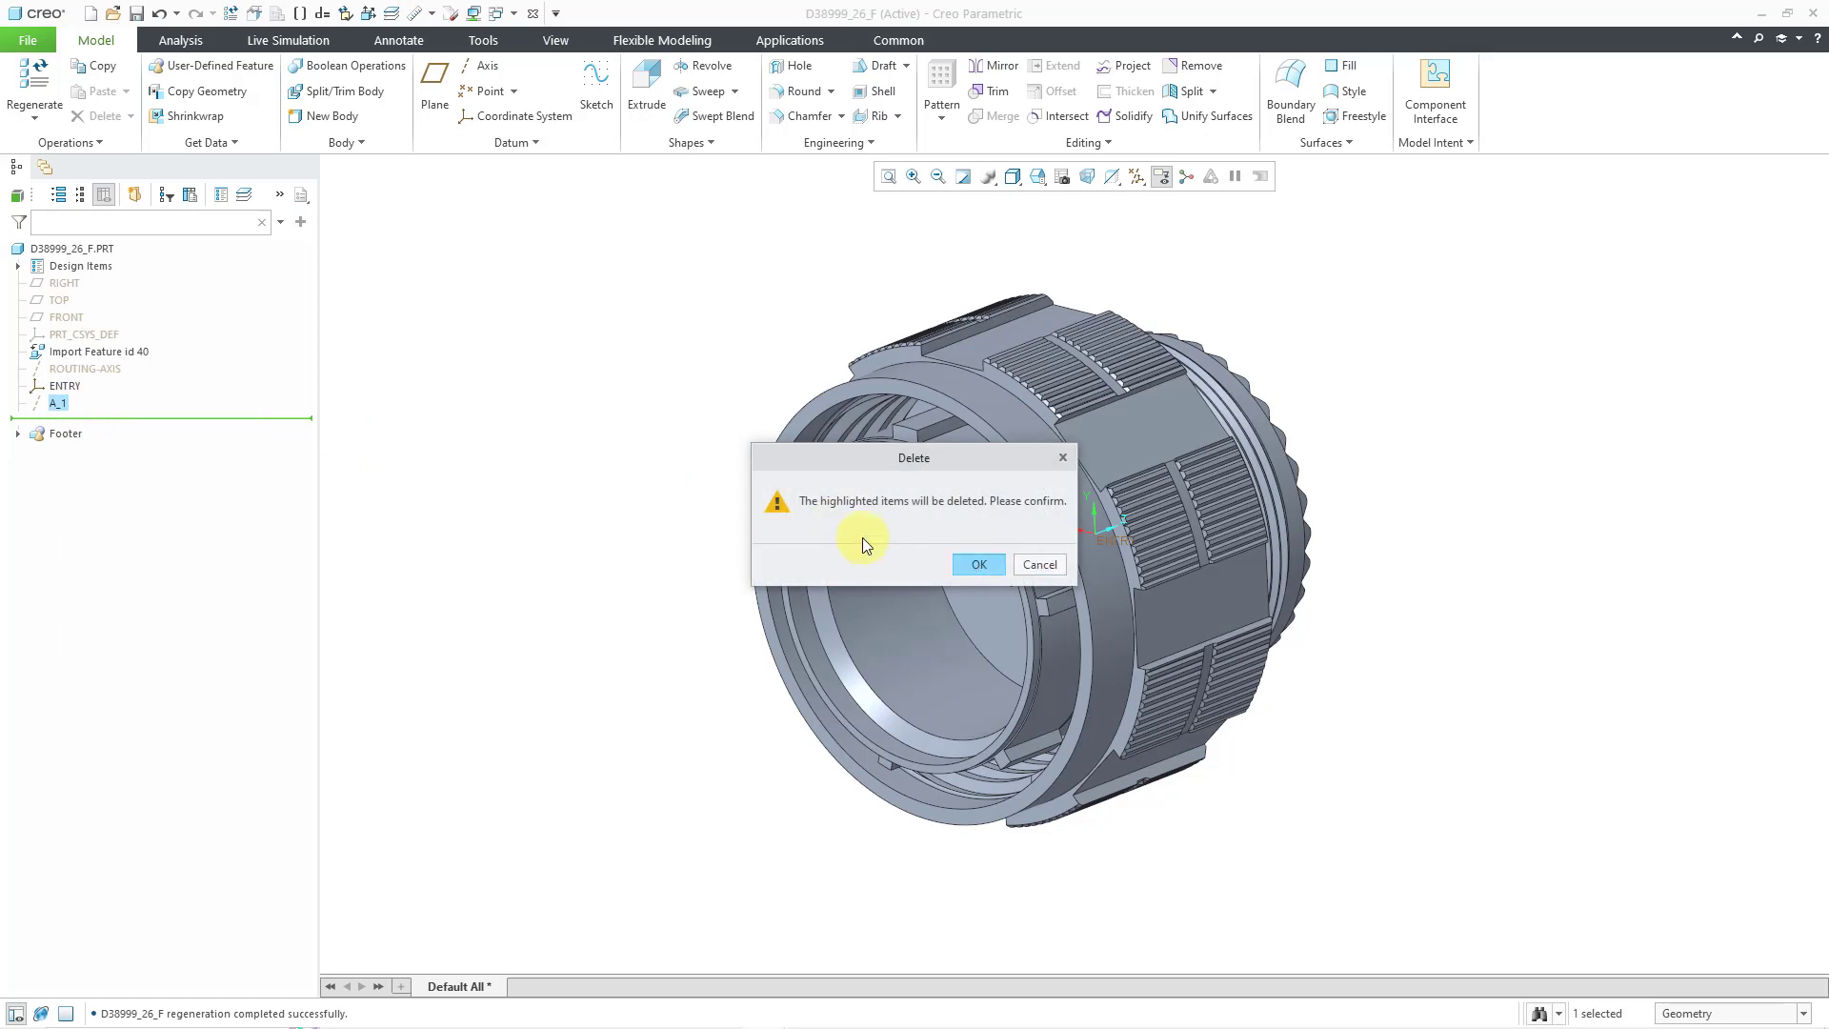
click(86, 369)
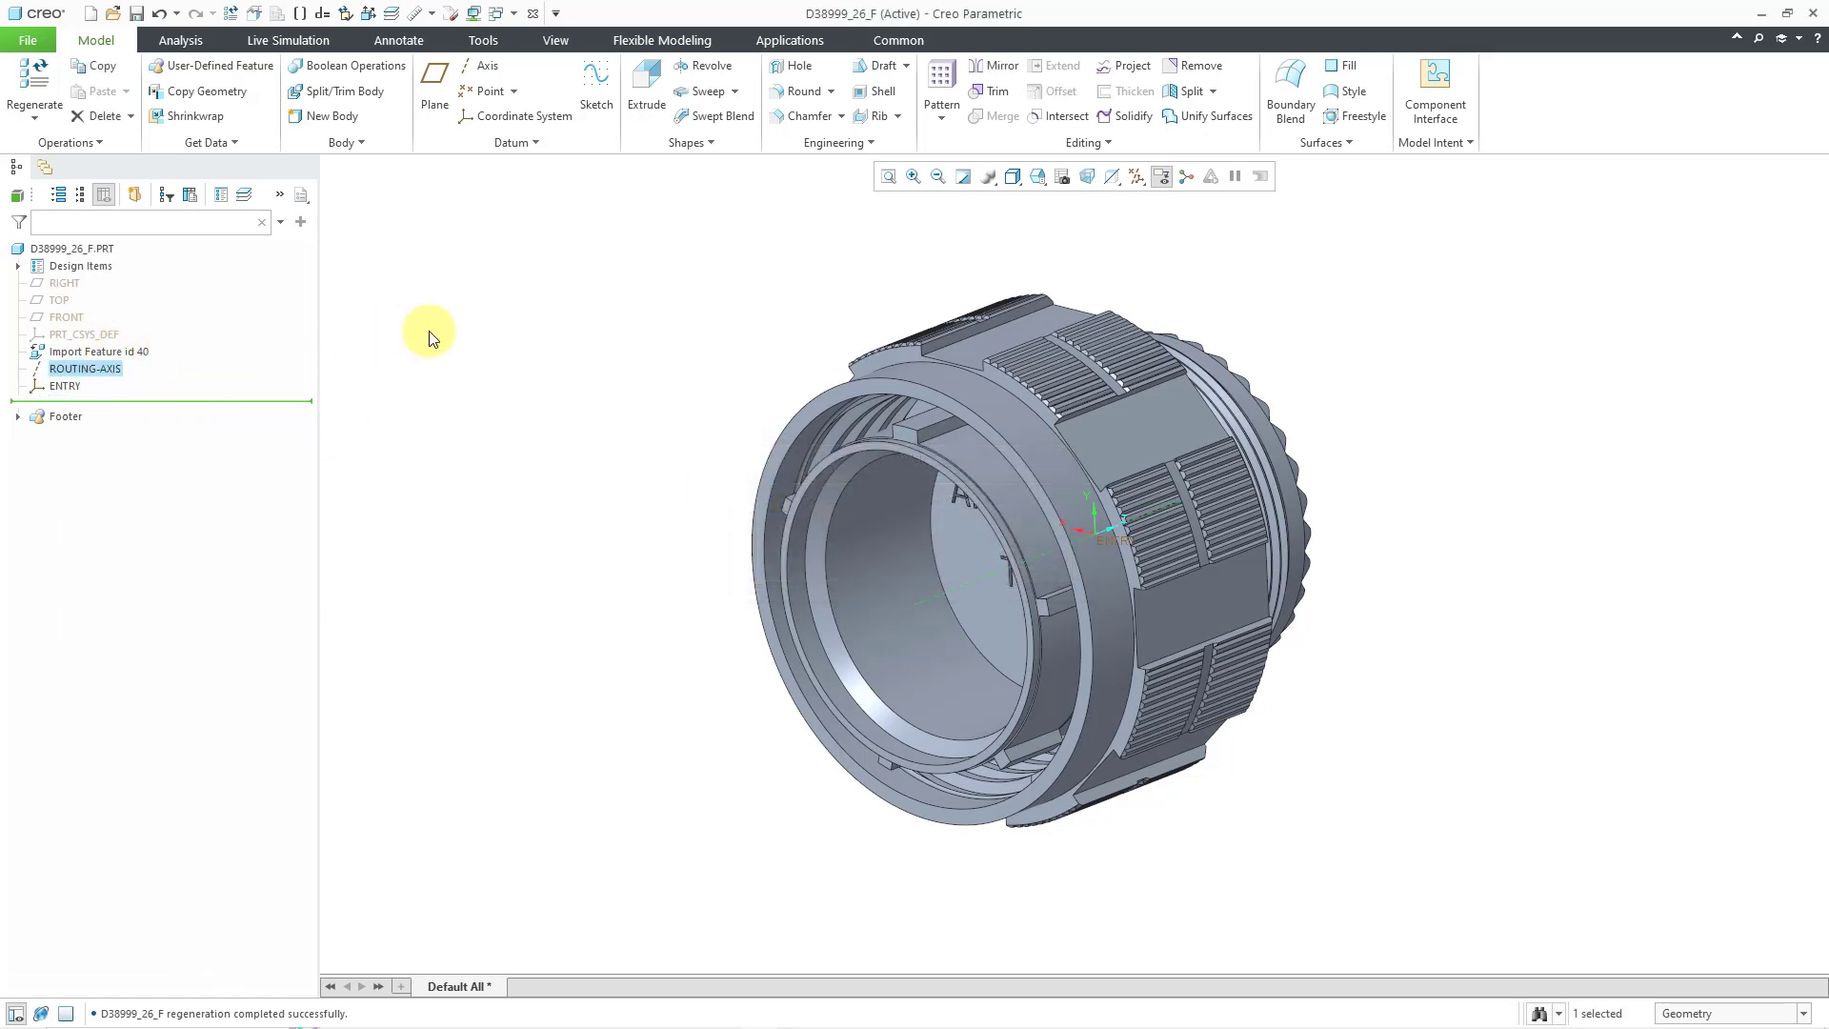
click(561, 324)
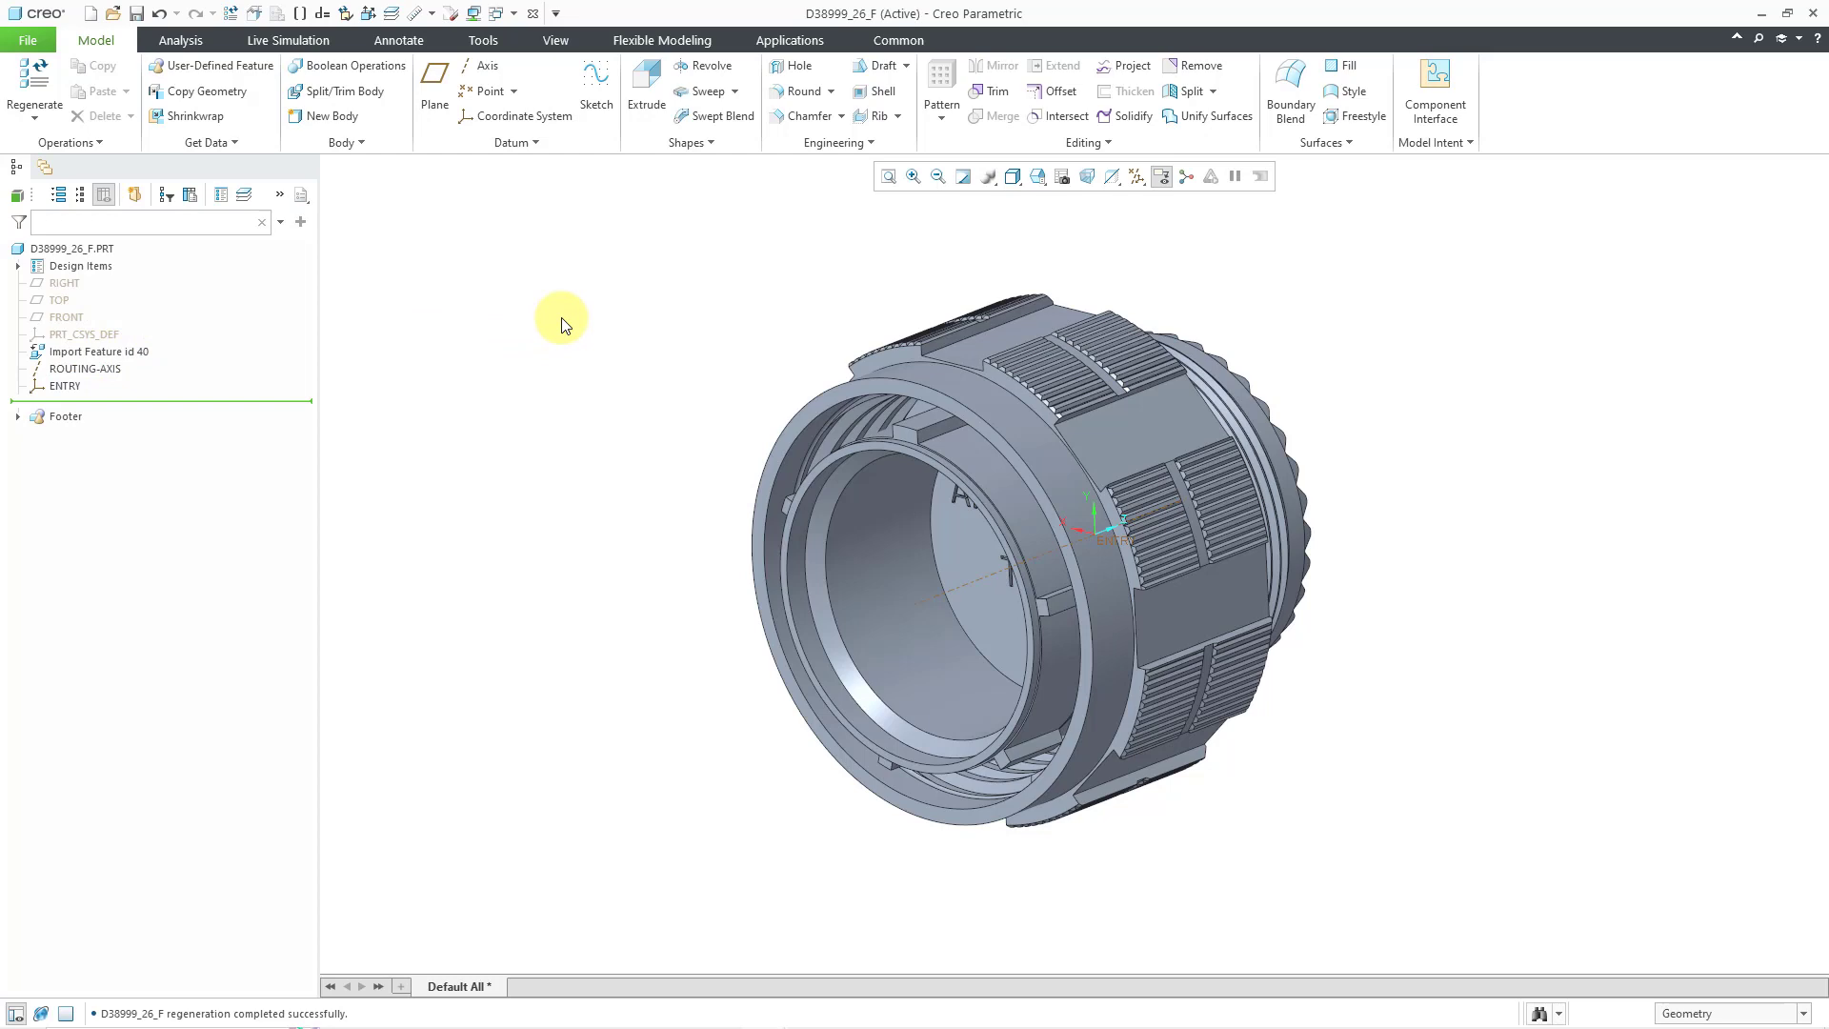
- Check the PLACE interface under Footer > INTERFACES, then close the connector part window
click(18, 418)
click(37, 433)
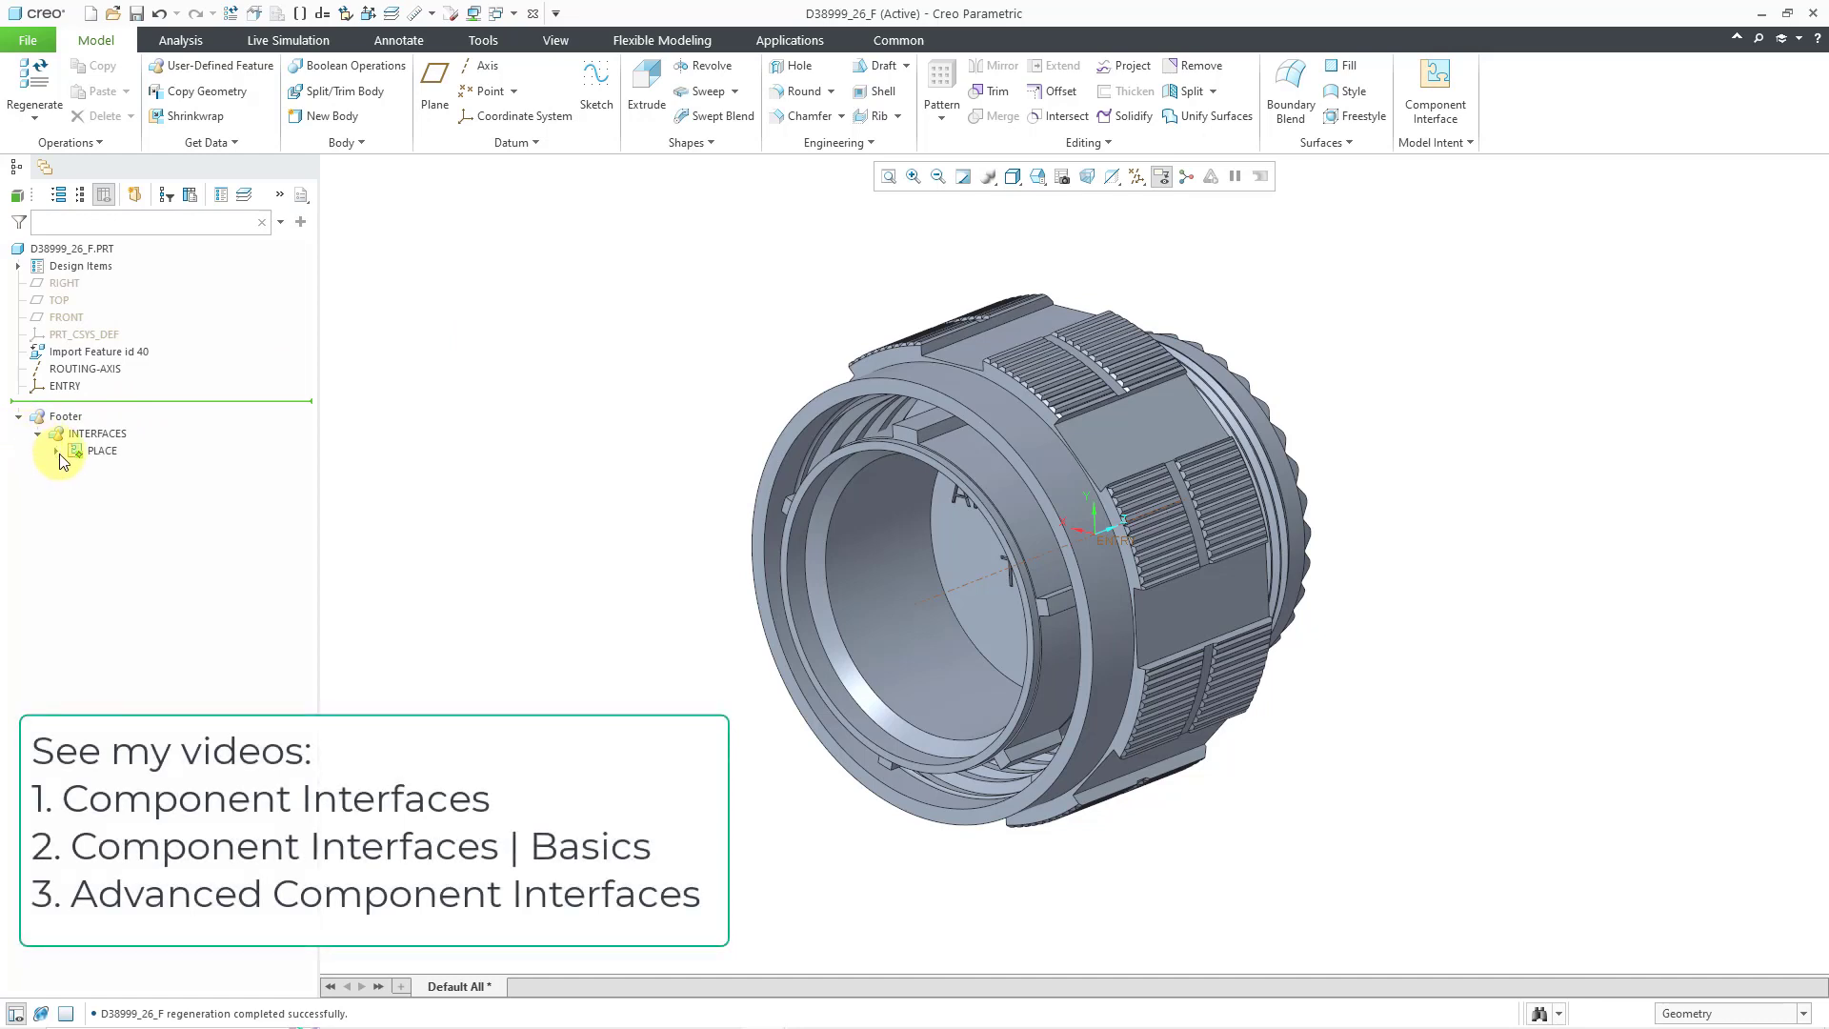
click(56, 453)
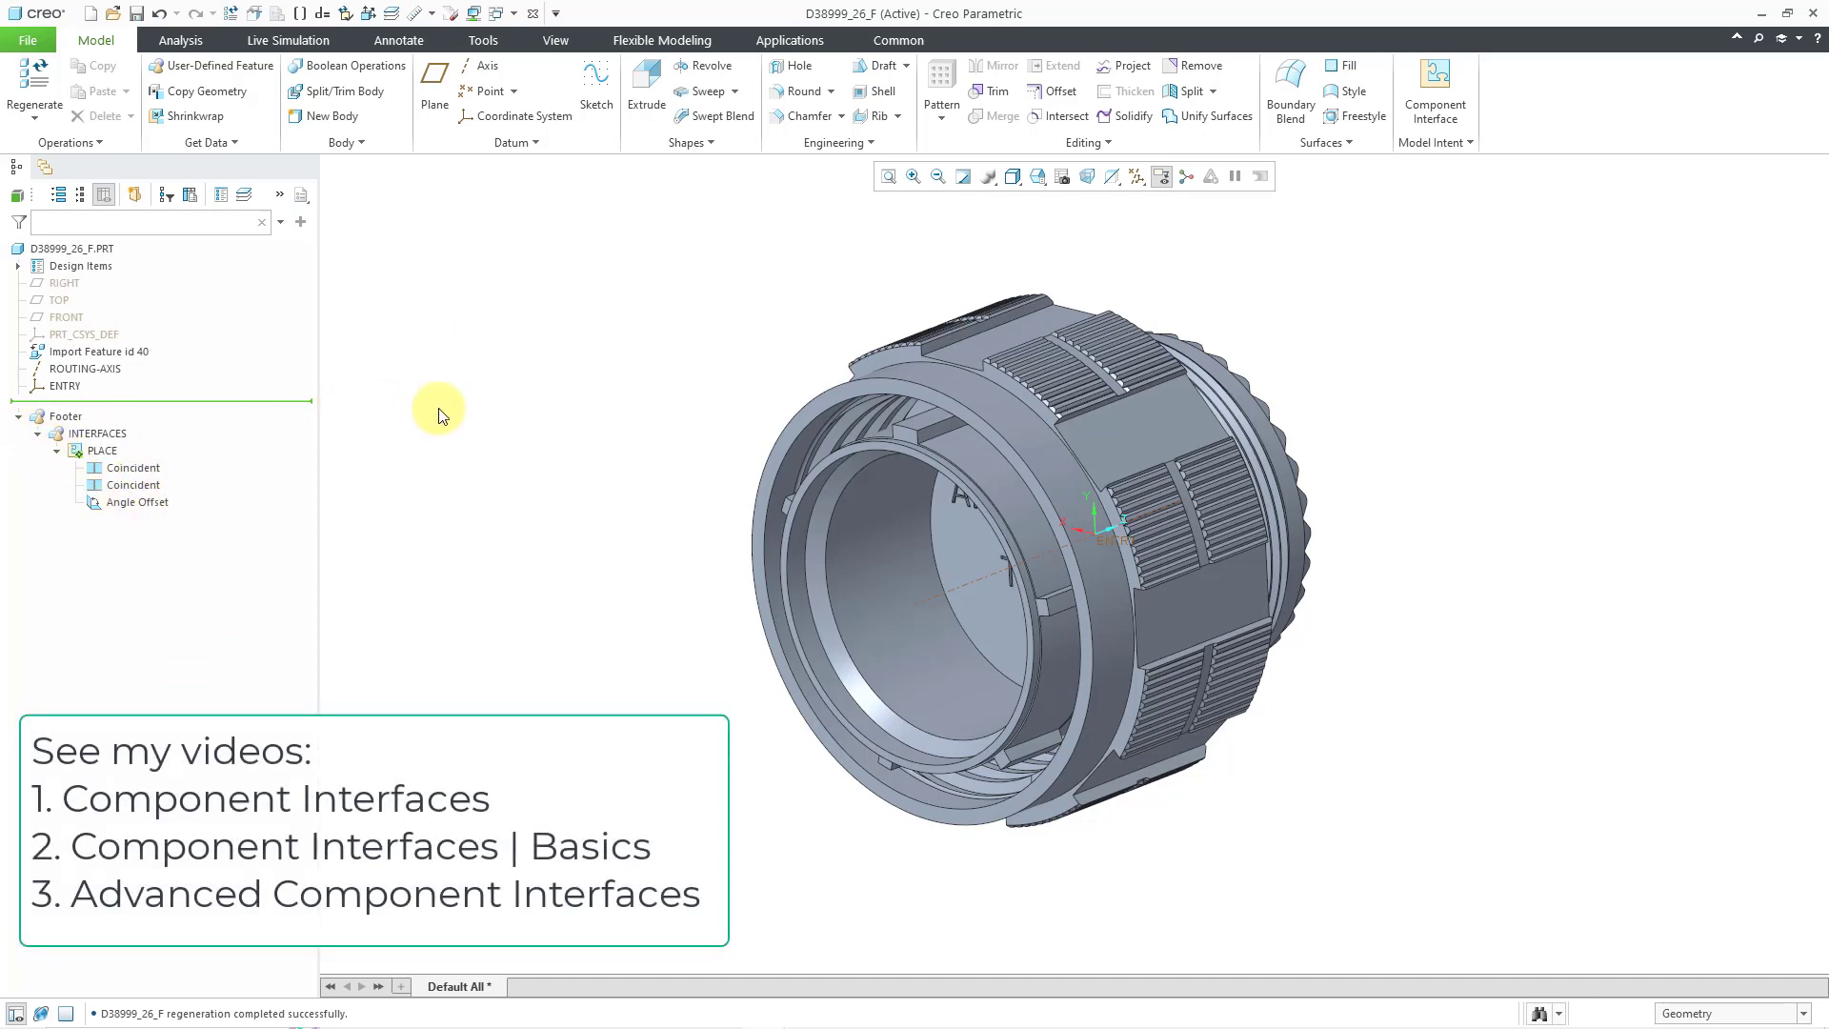
click(534, 15)
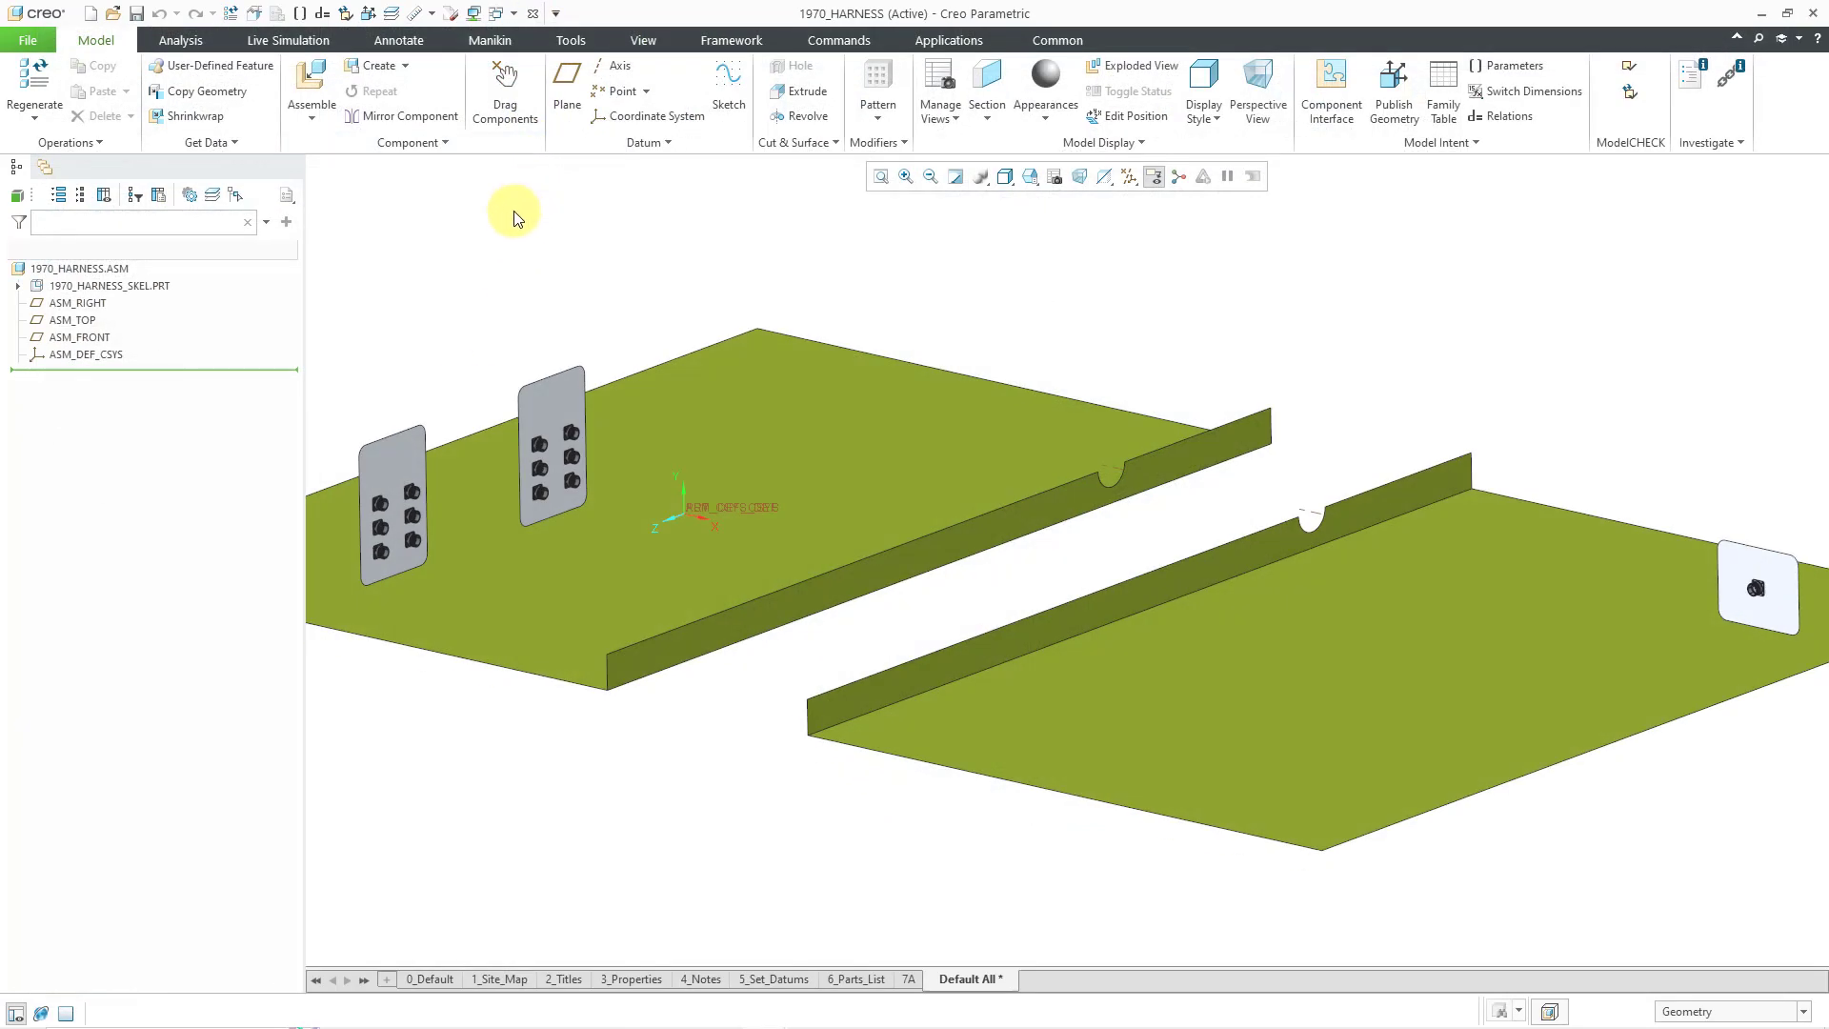
- Zoom in on the connector plate and assemble d38999_26_f.prt from the D38999_26_PLUG folder
scroll(1239, 458, up, 5)
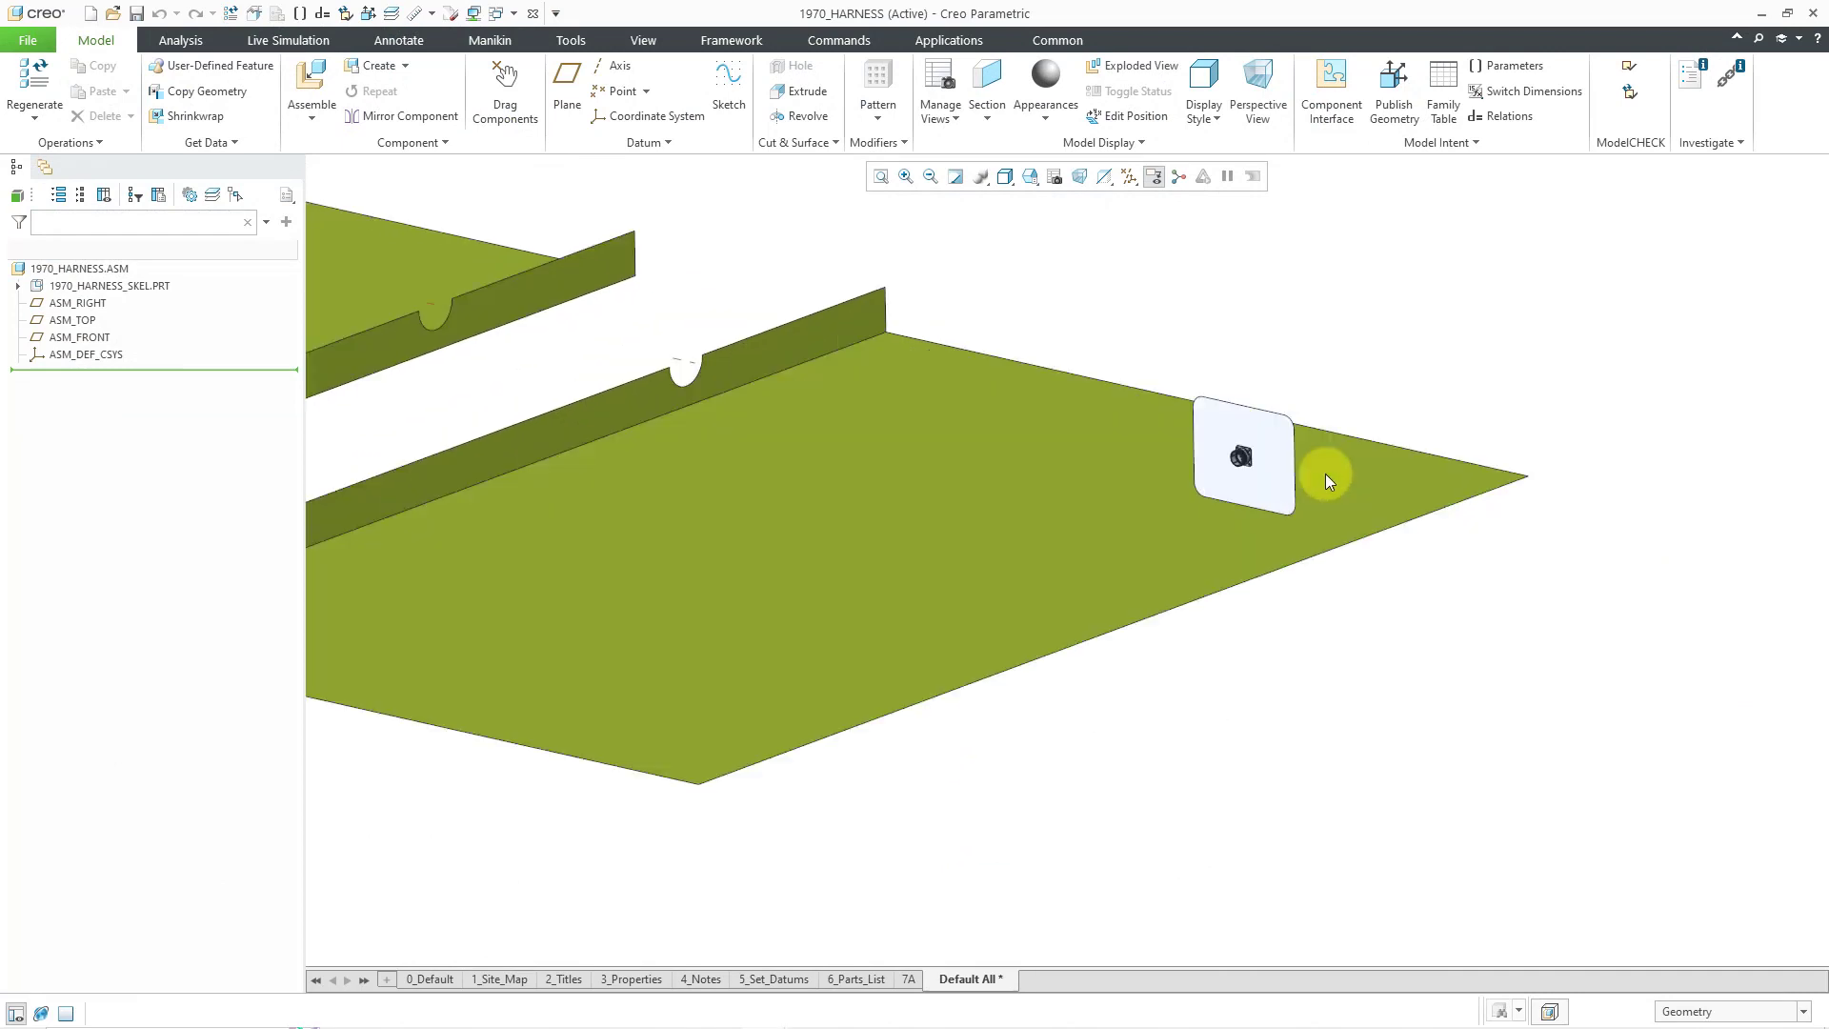
scroll(1266, 473, up, 4)
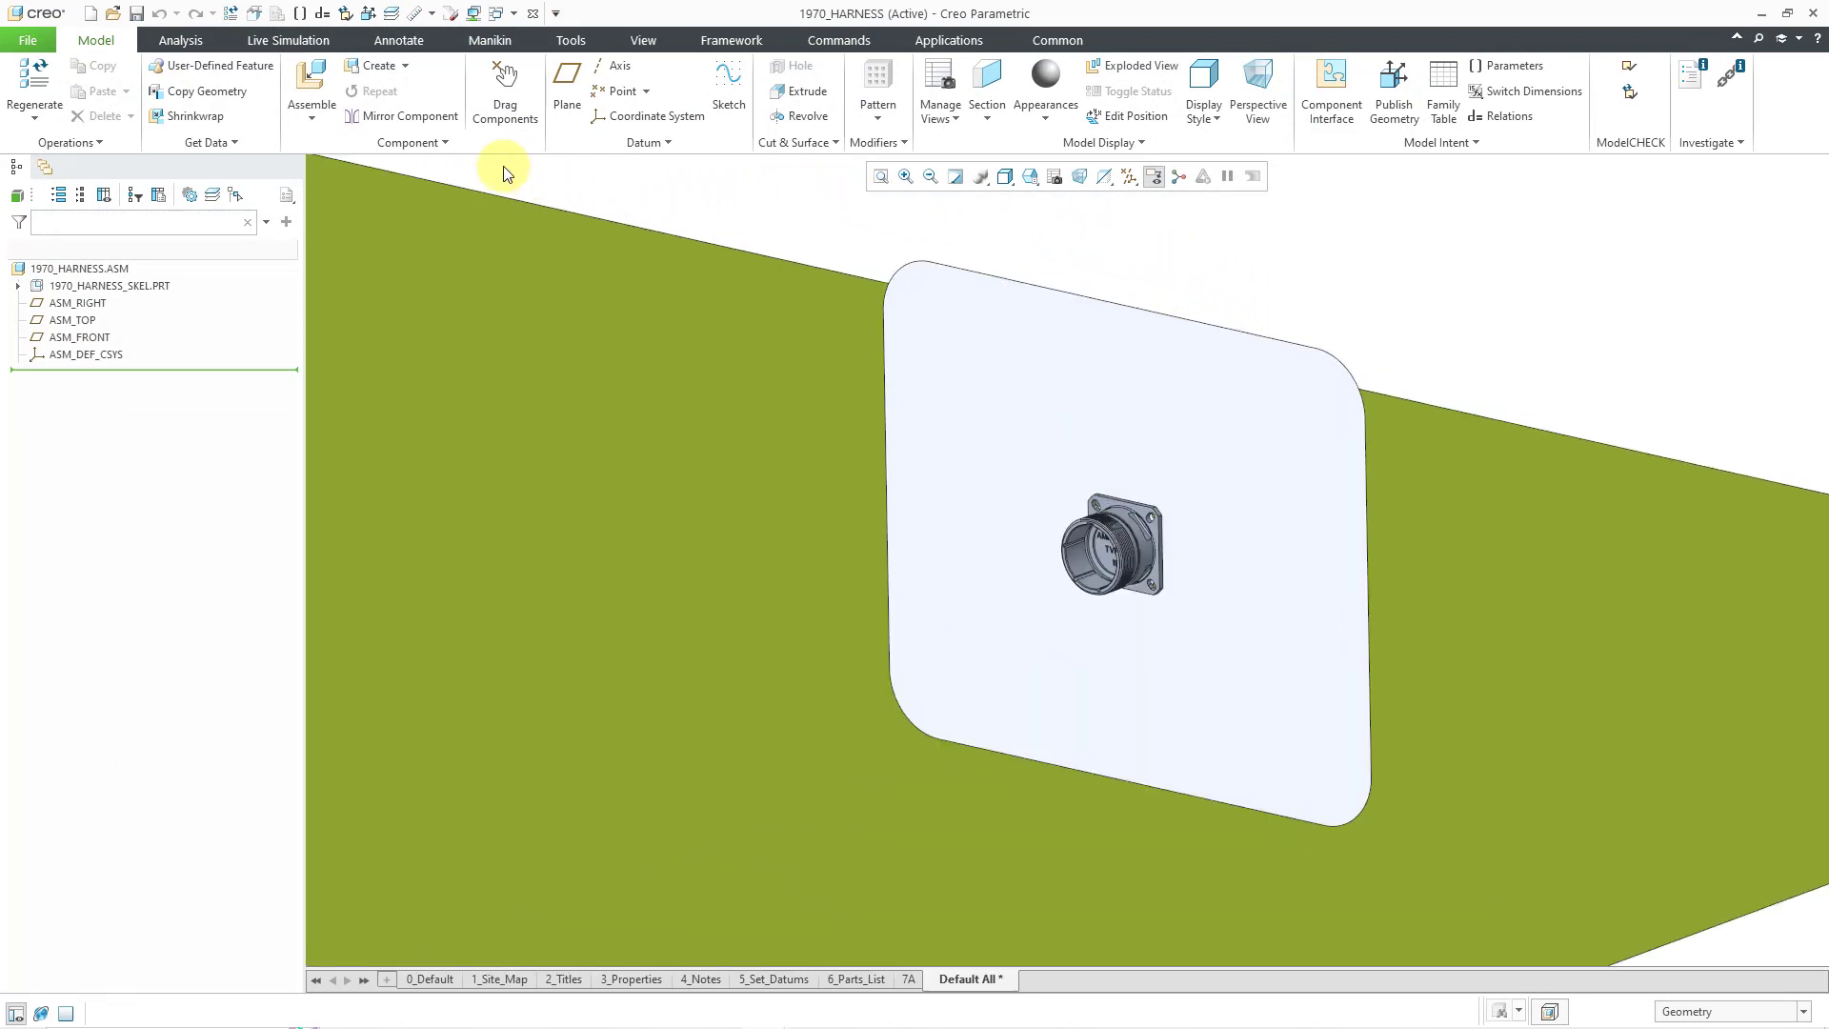
click(315, 78)
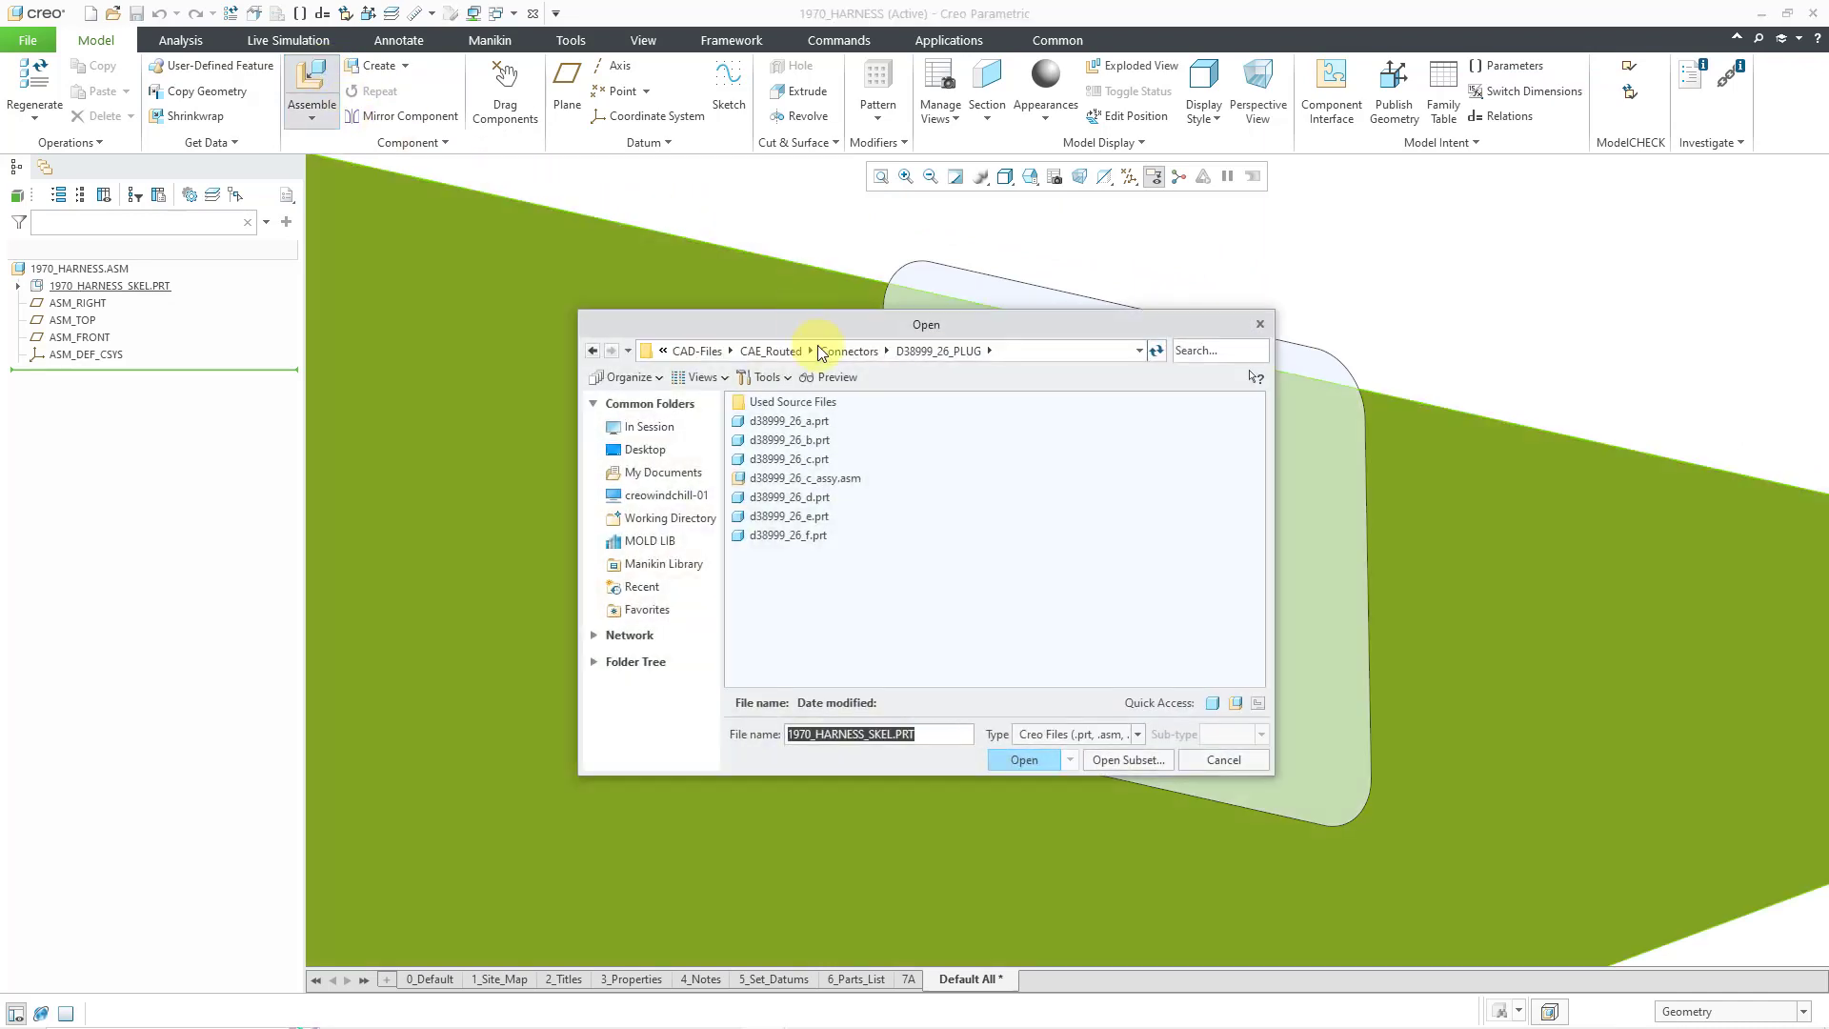
double_click(809, 535)
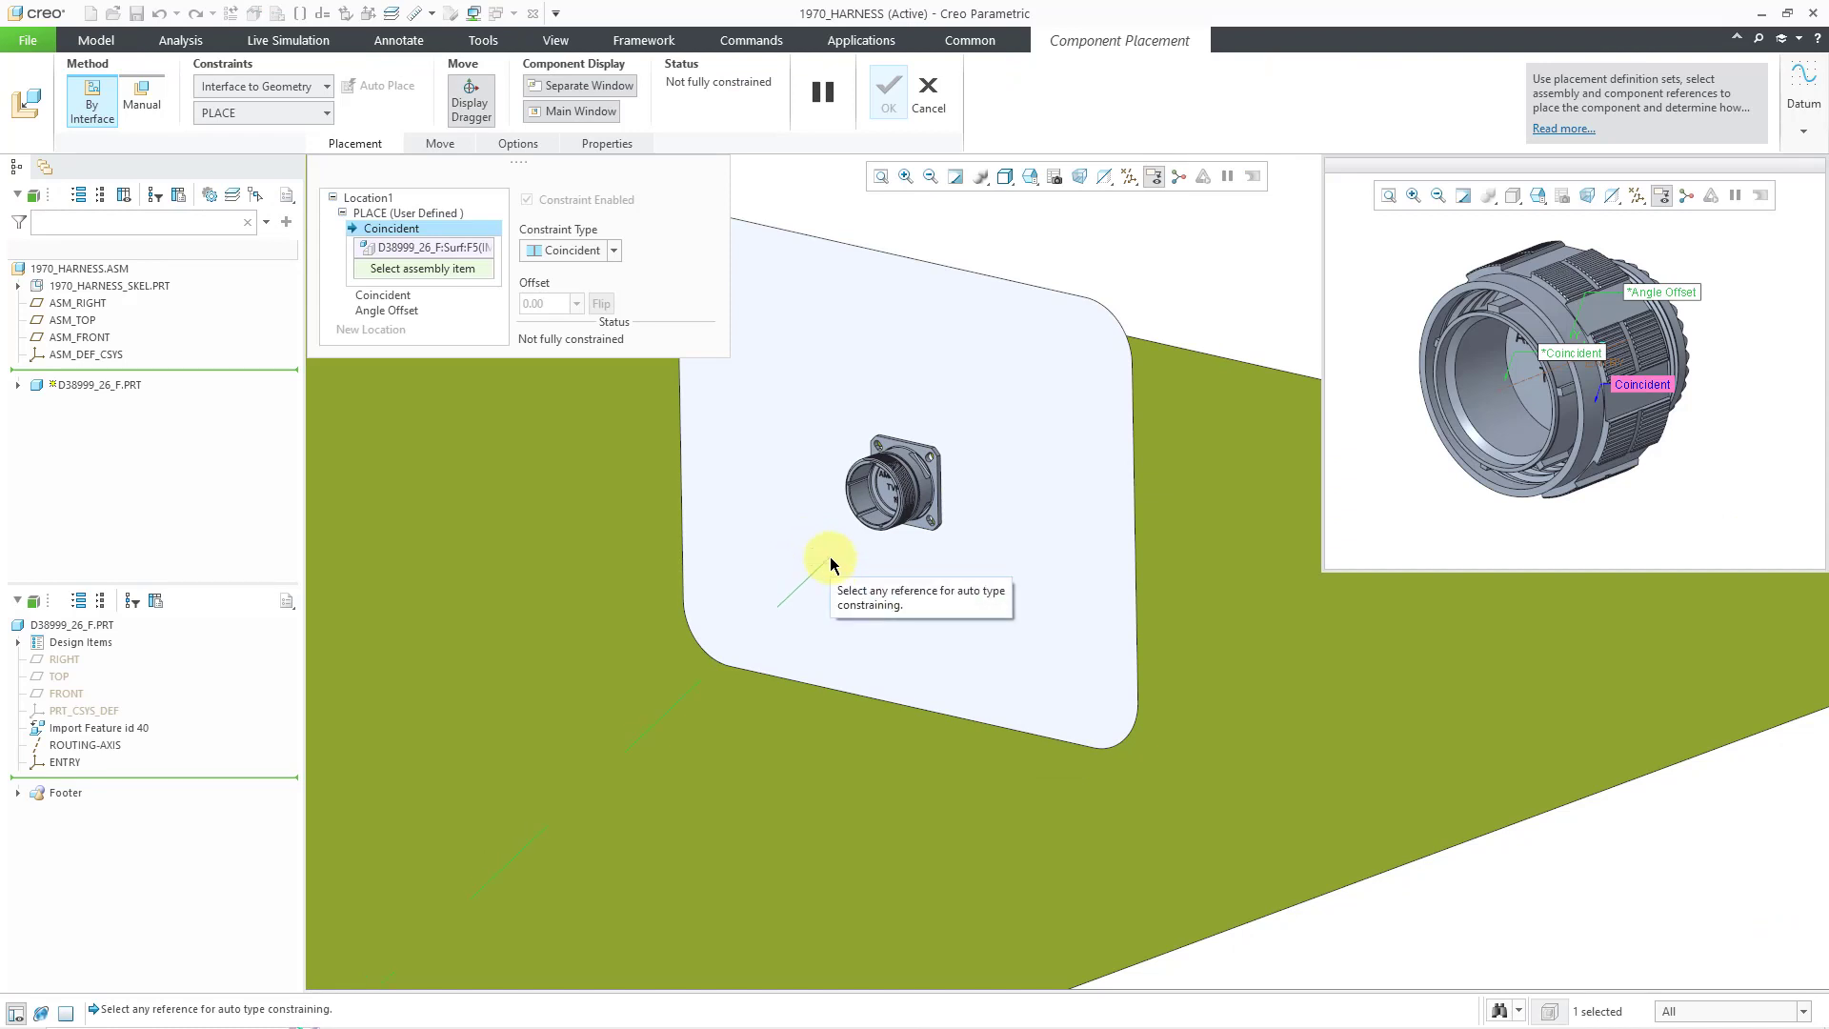
- Mate the plug coincident to the receptacle's inner surface and outer face, angle-offset to the skeleton, and confirm
scroll(839, 543, down, 5)
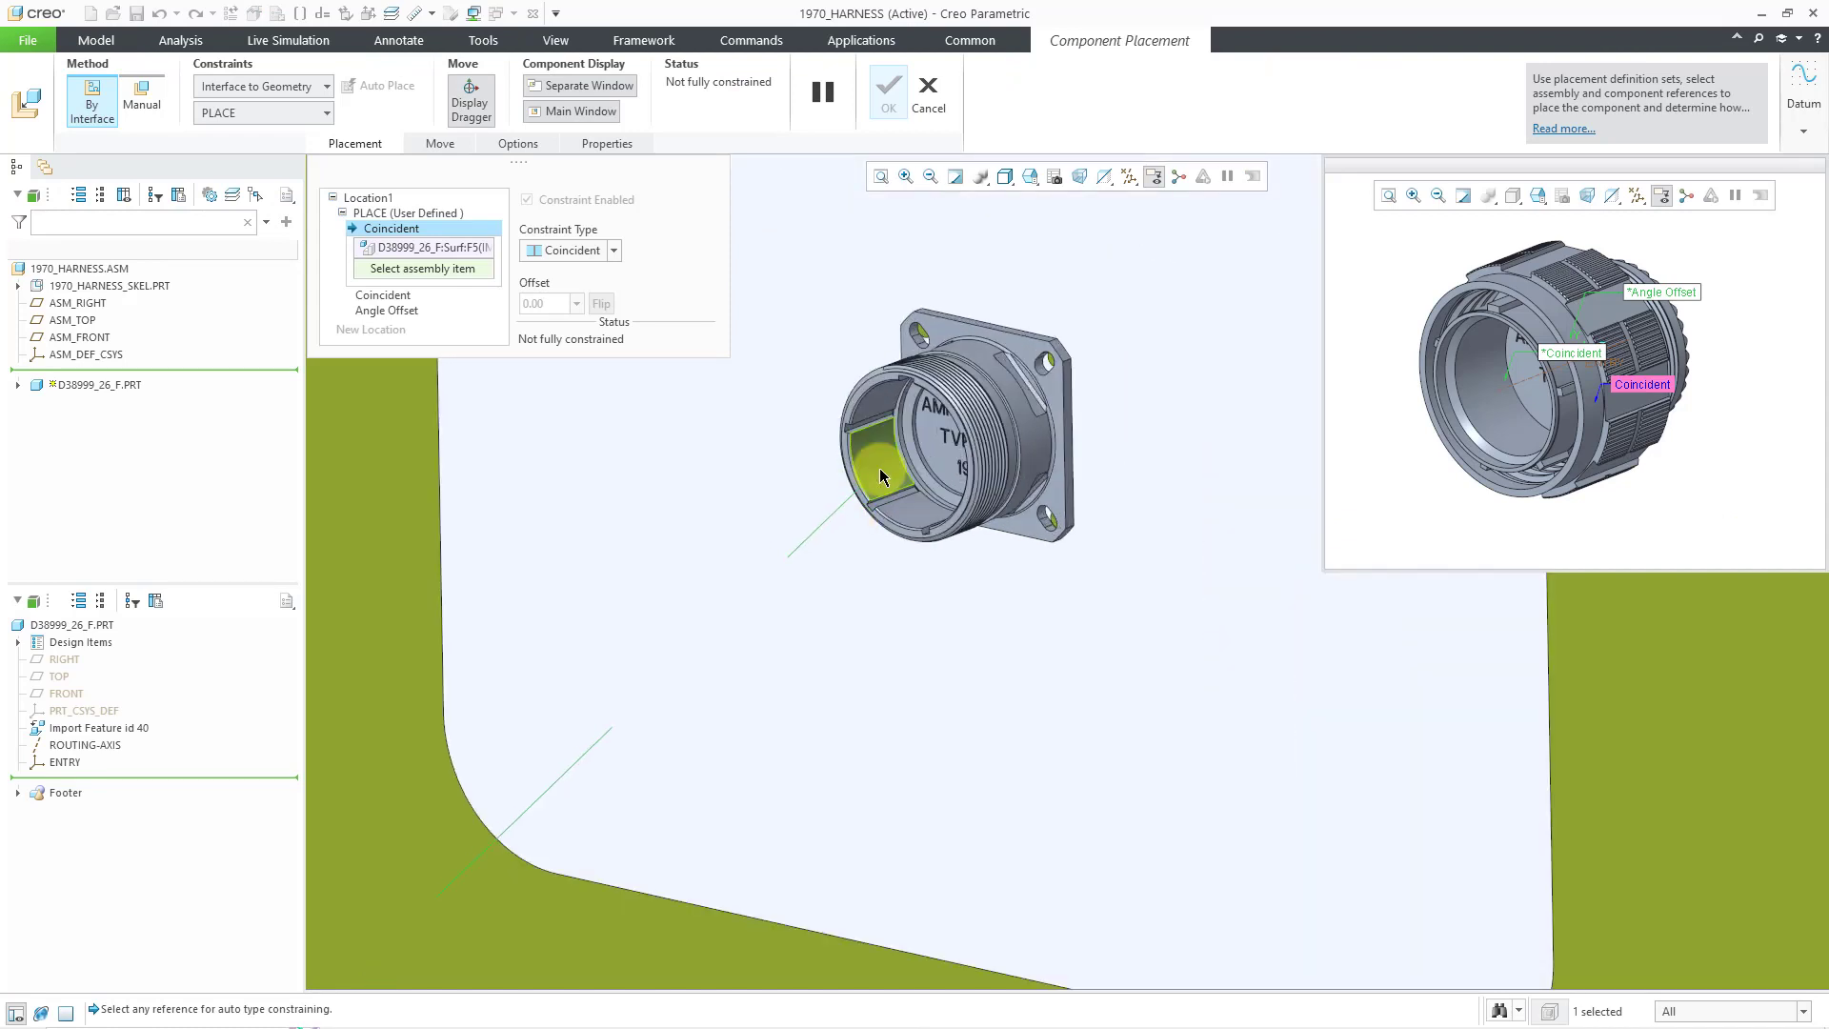
click(881, 471)
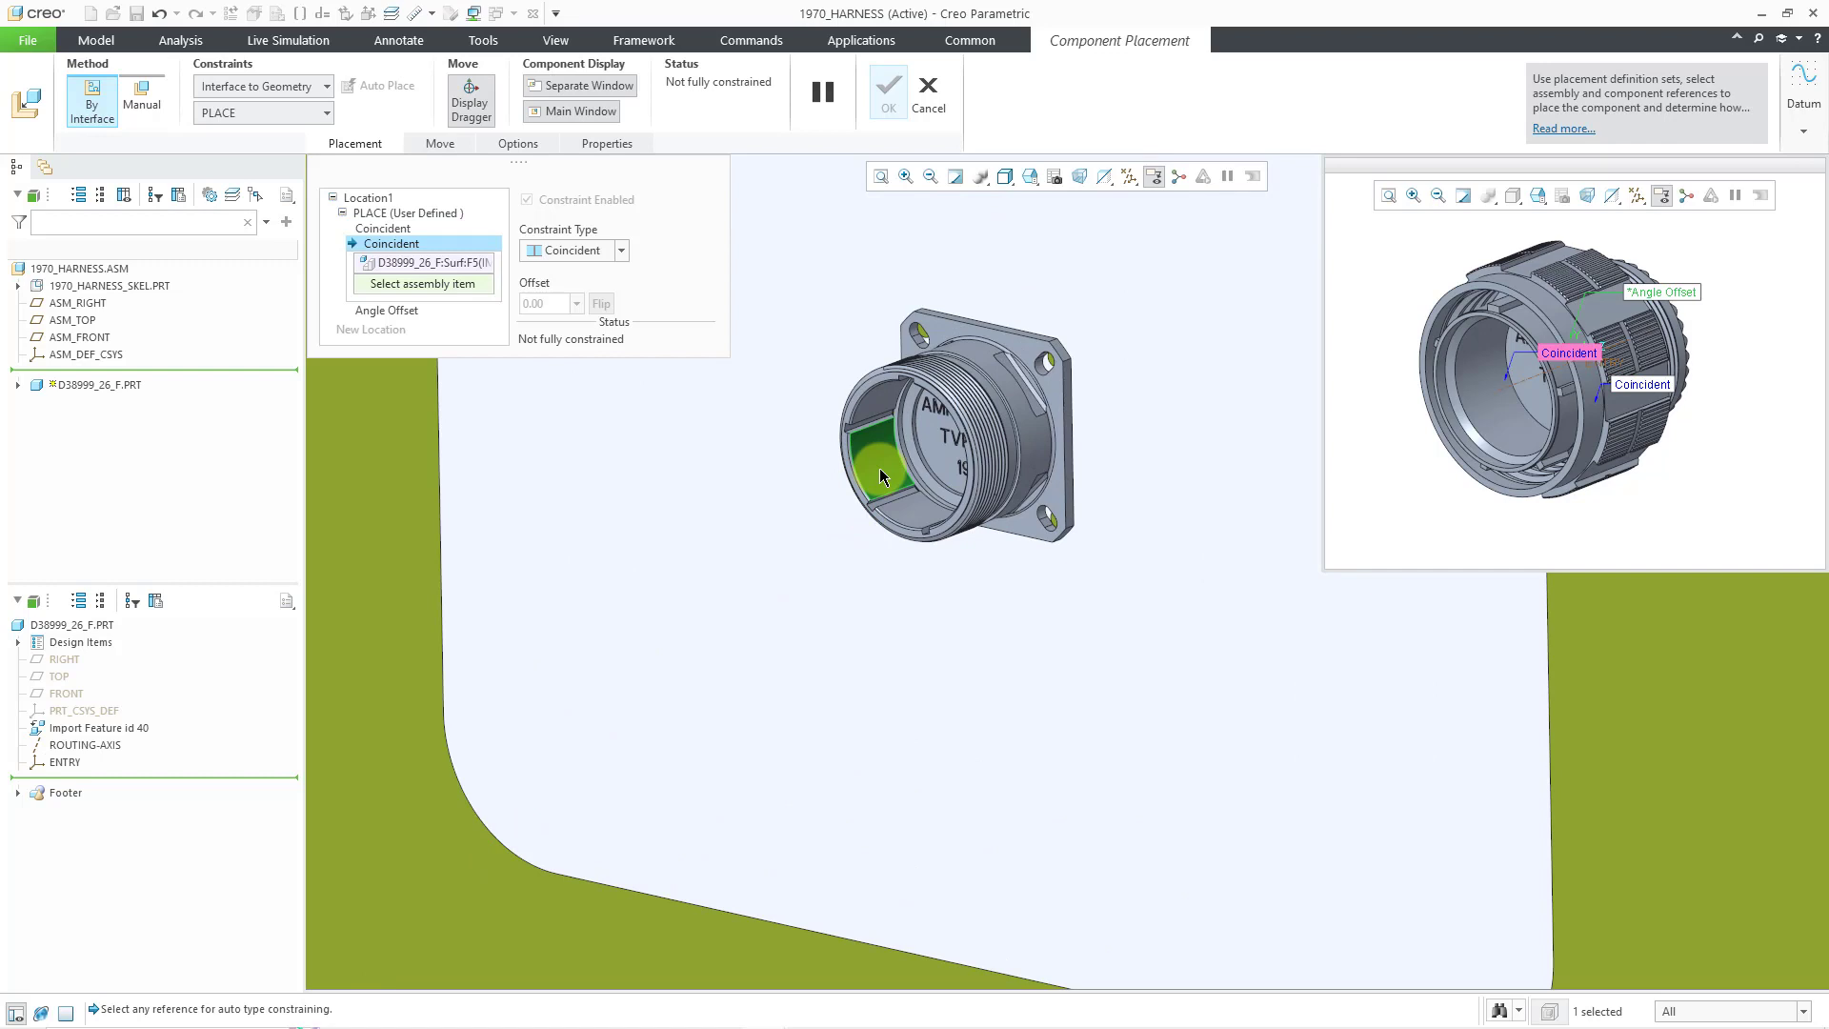
scroll(921, 373, down, 5)
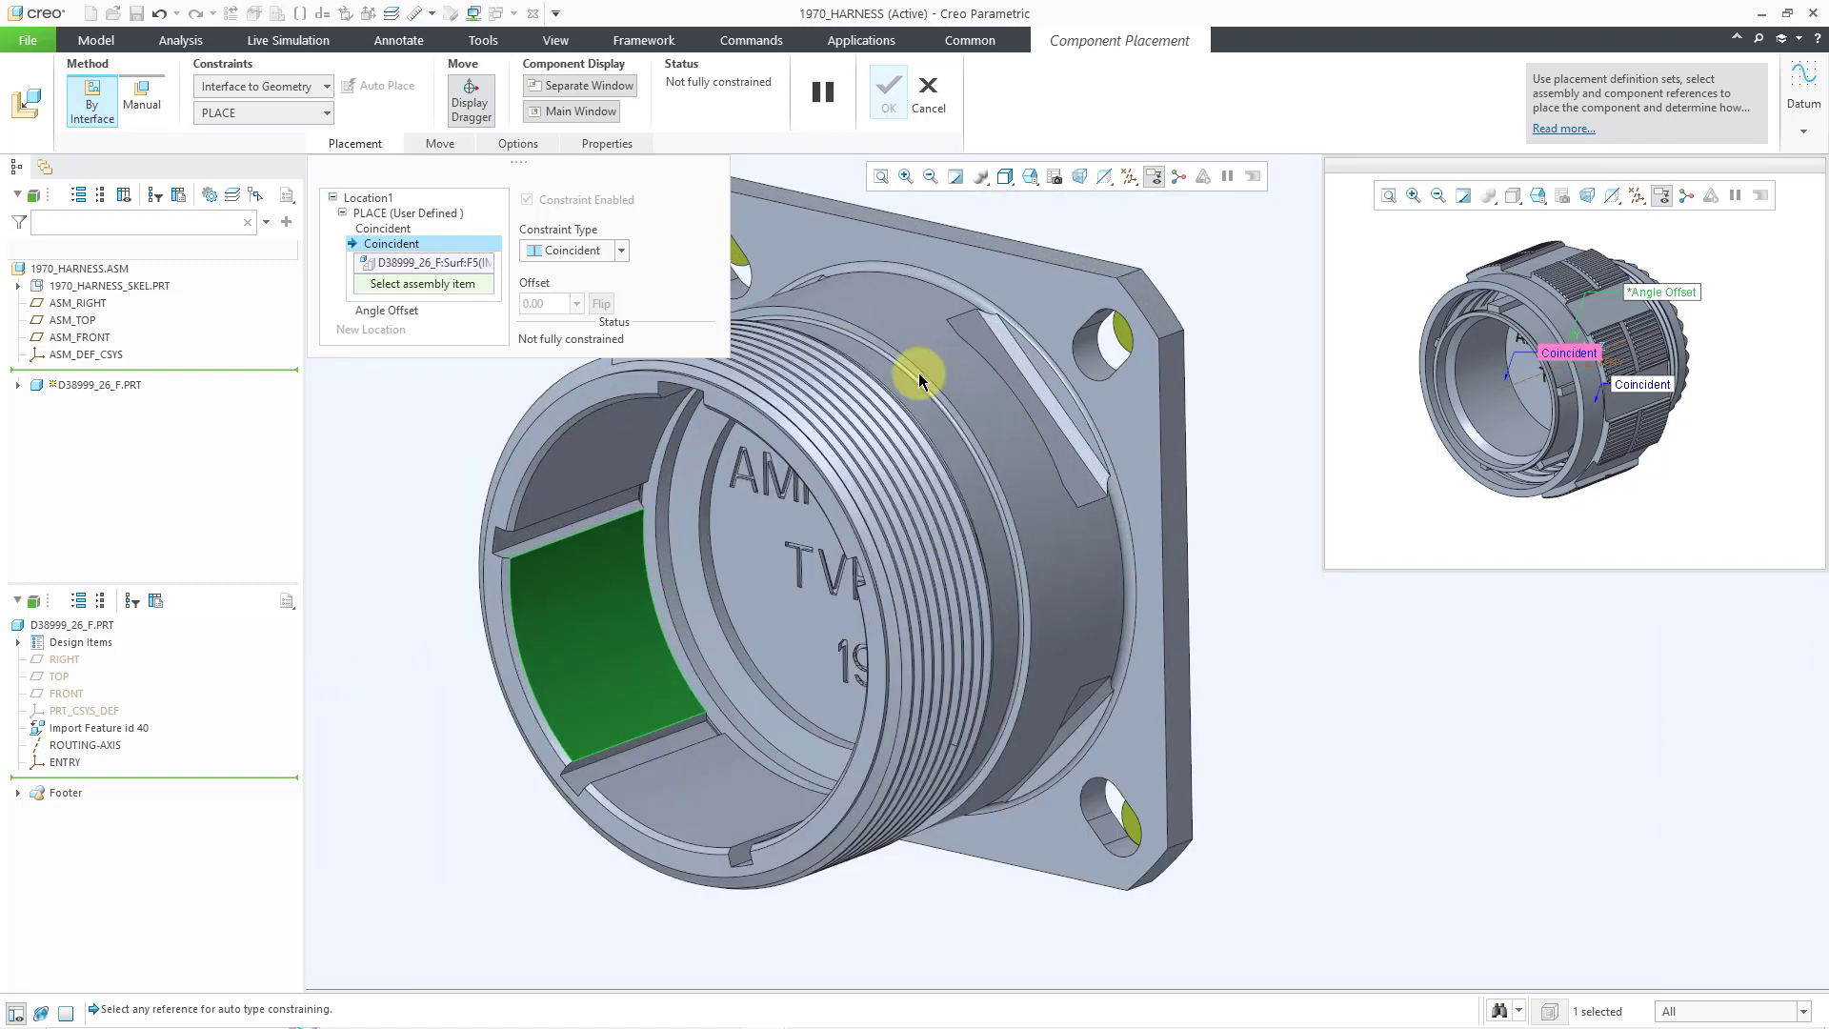
click(917, 374)
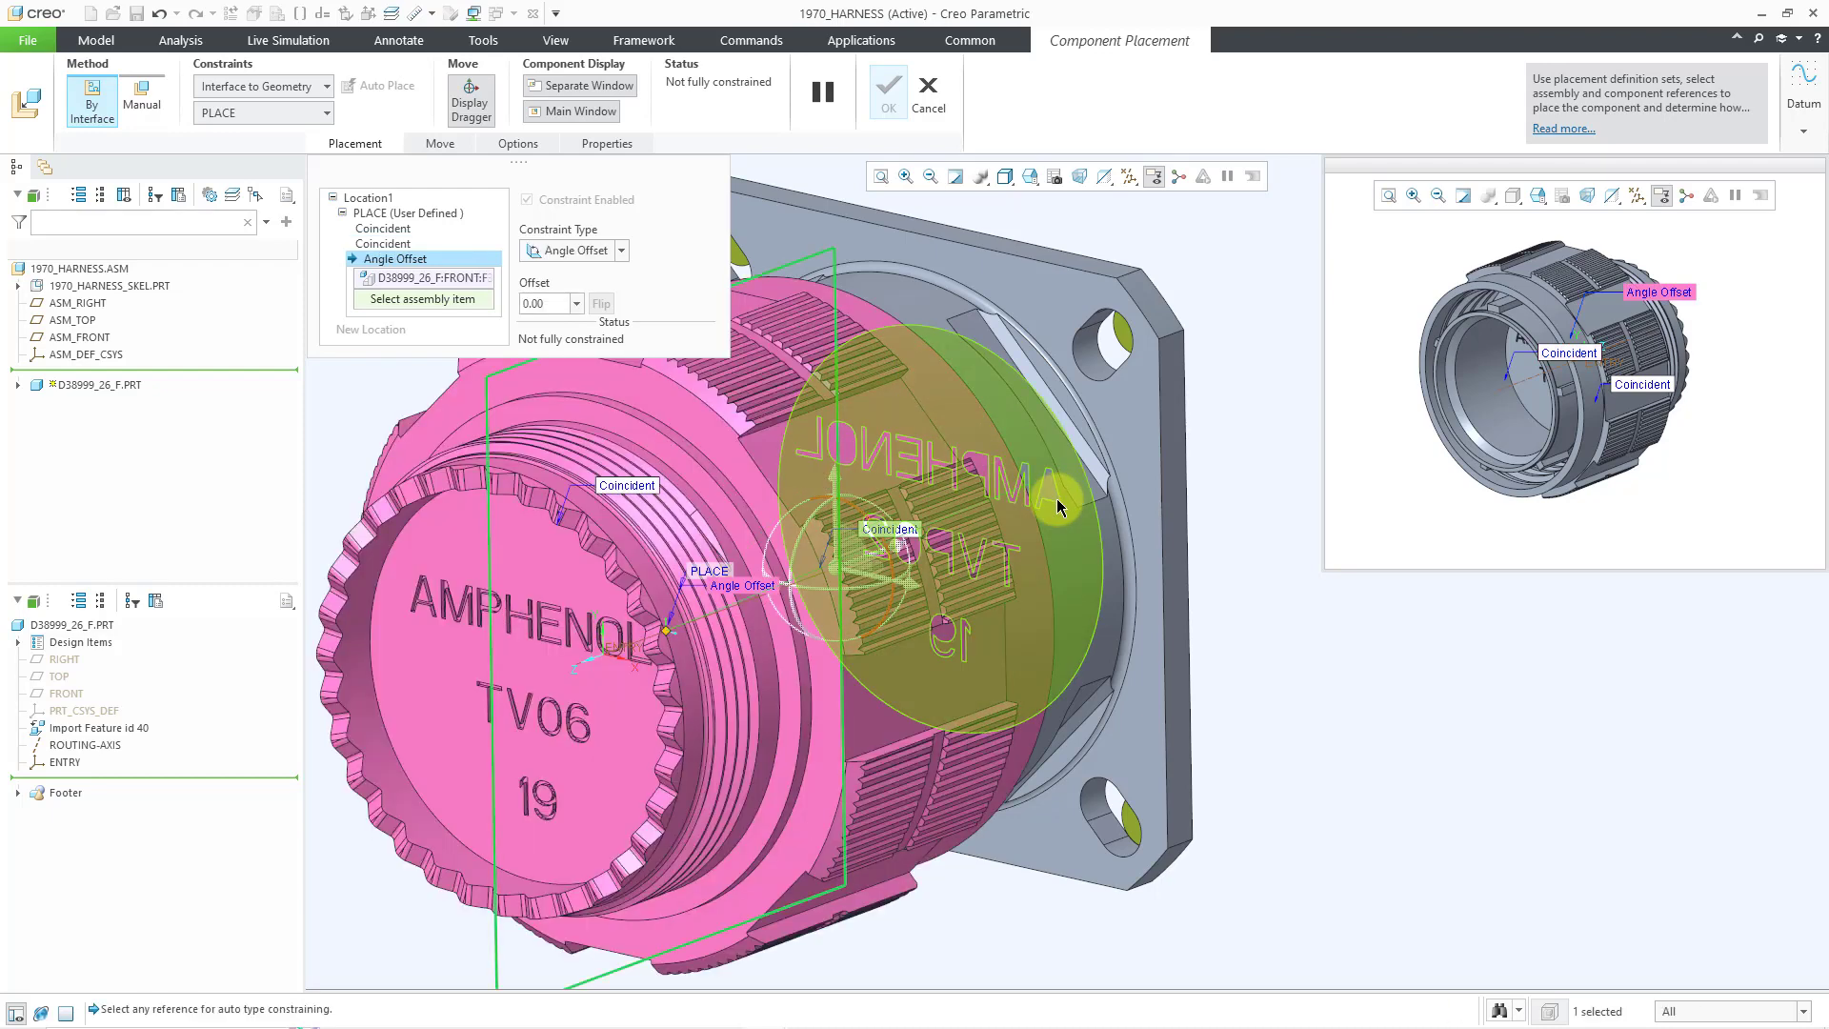
scroll(1060, 500, up, 5)
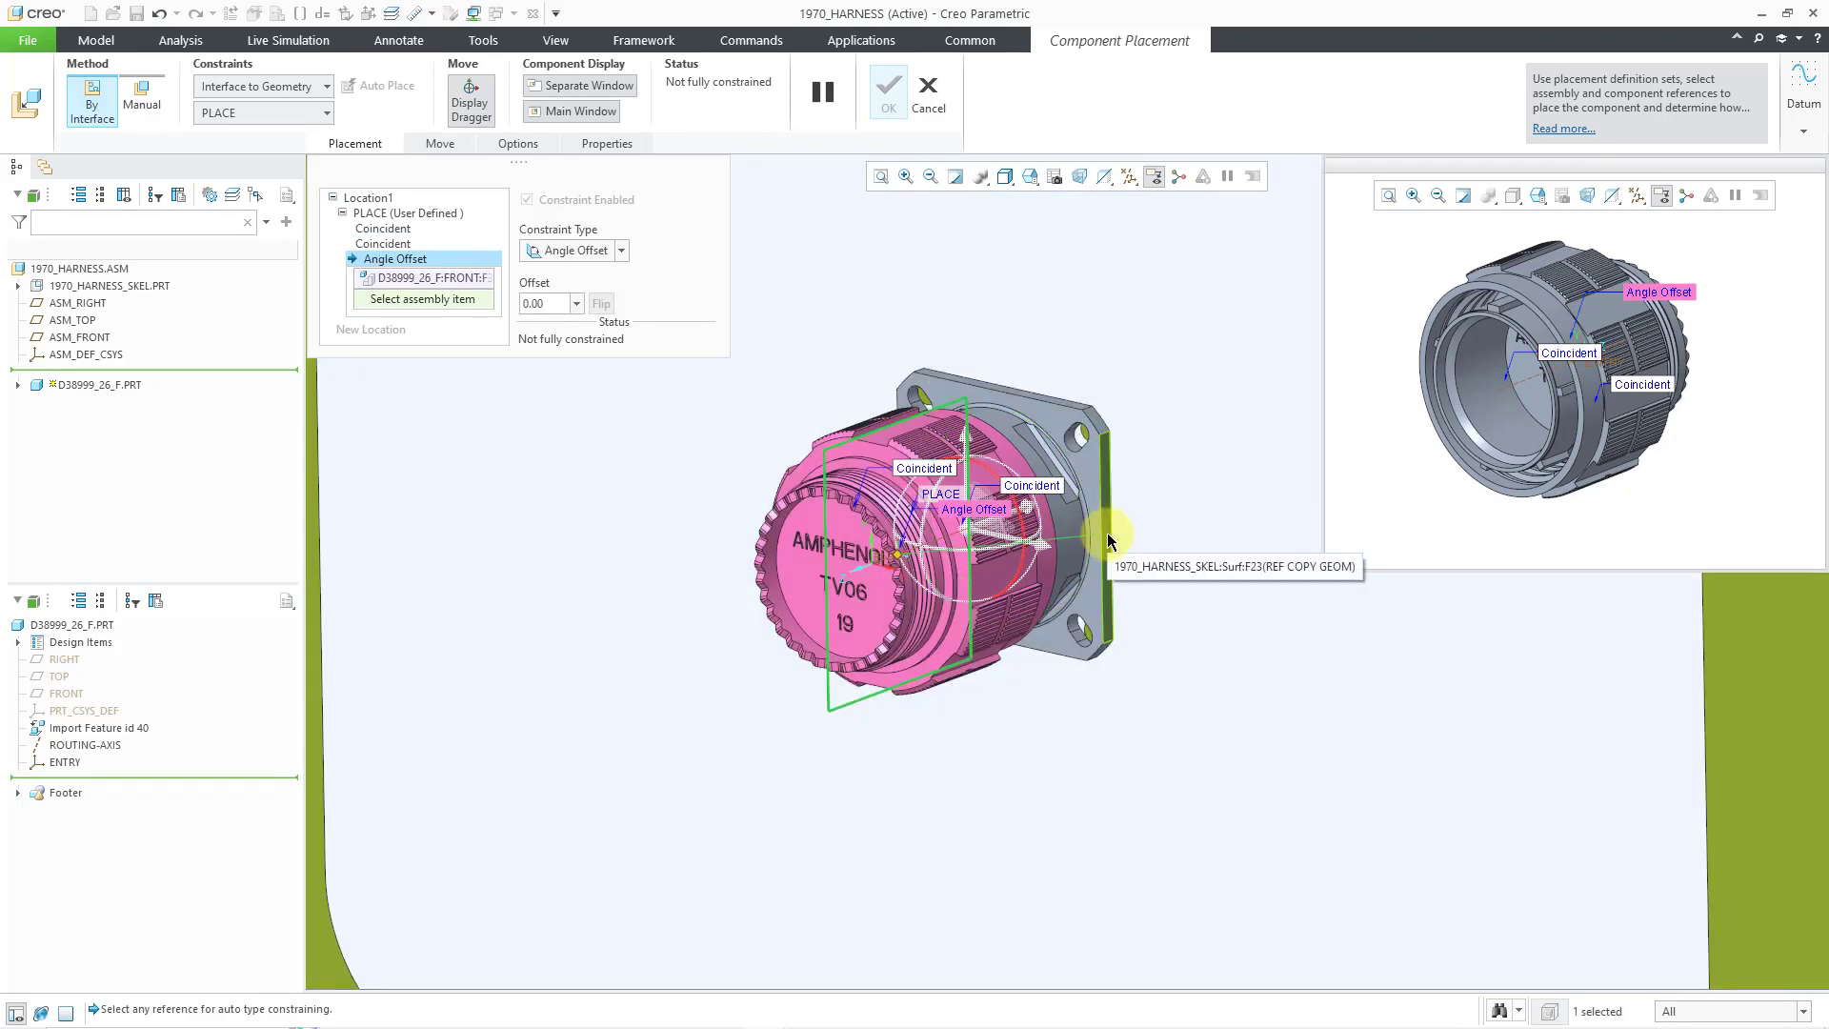
click(1108, 540)
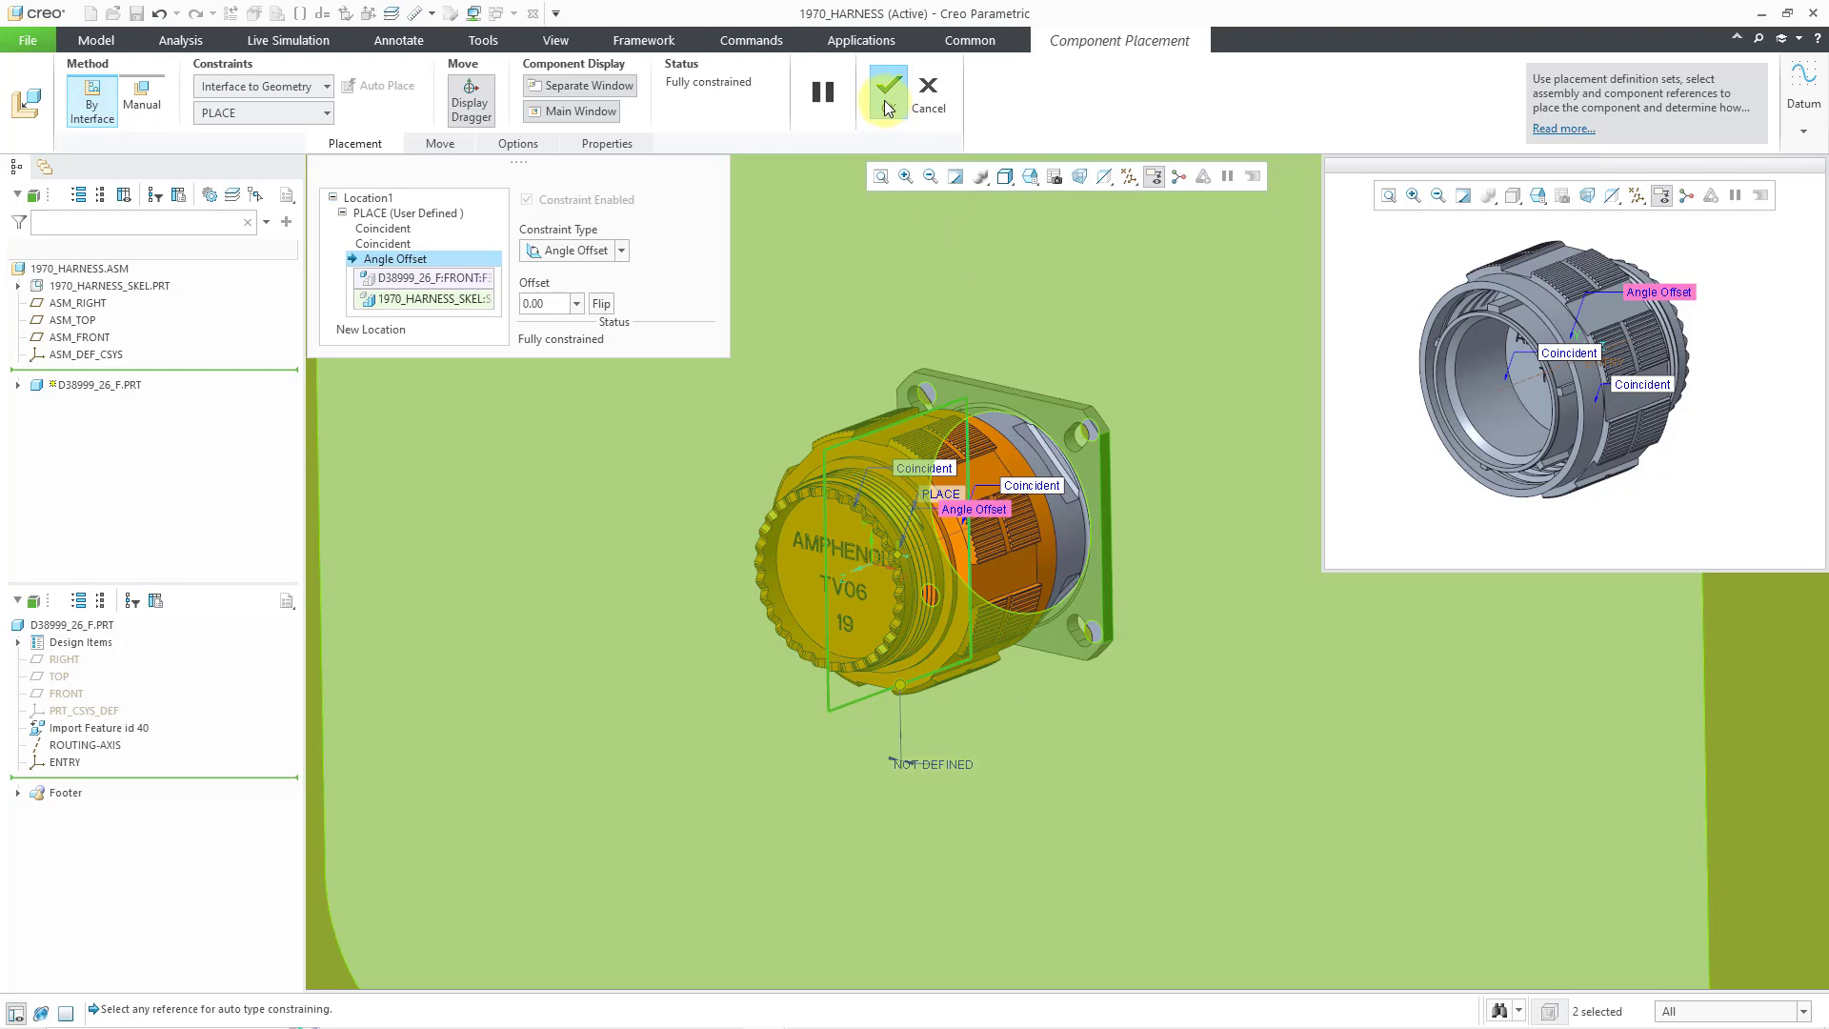
click(887, 96)
scroll(992, 377, up, 3)
scroll(1123, 522, up, 6)
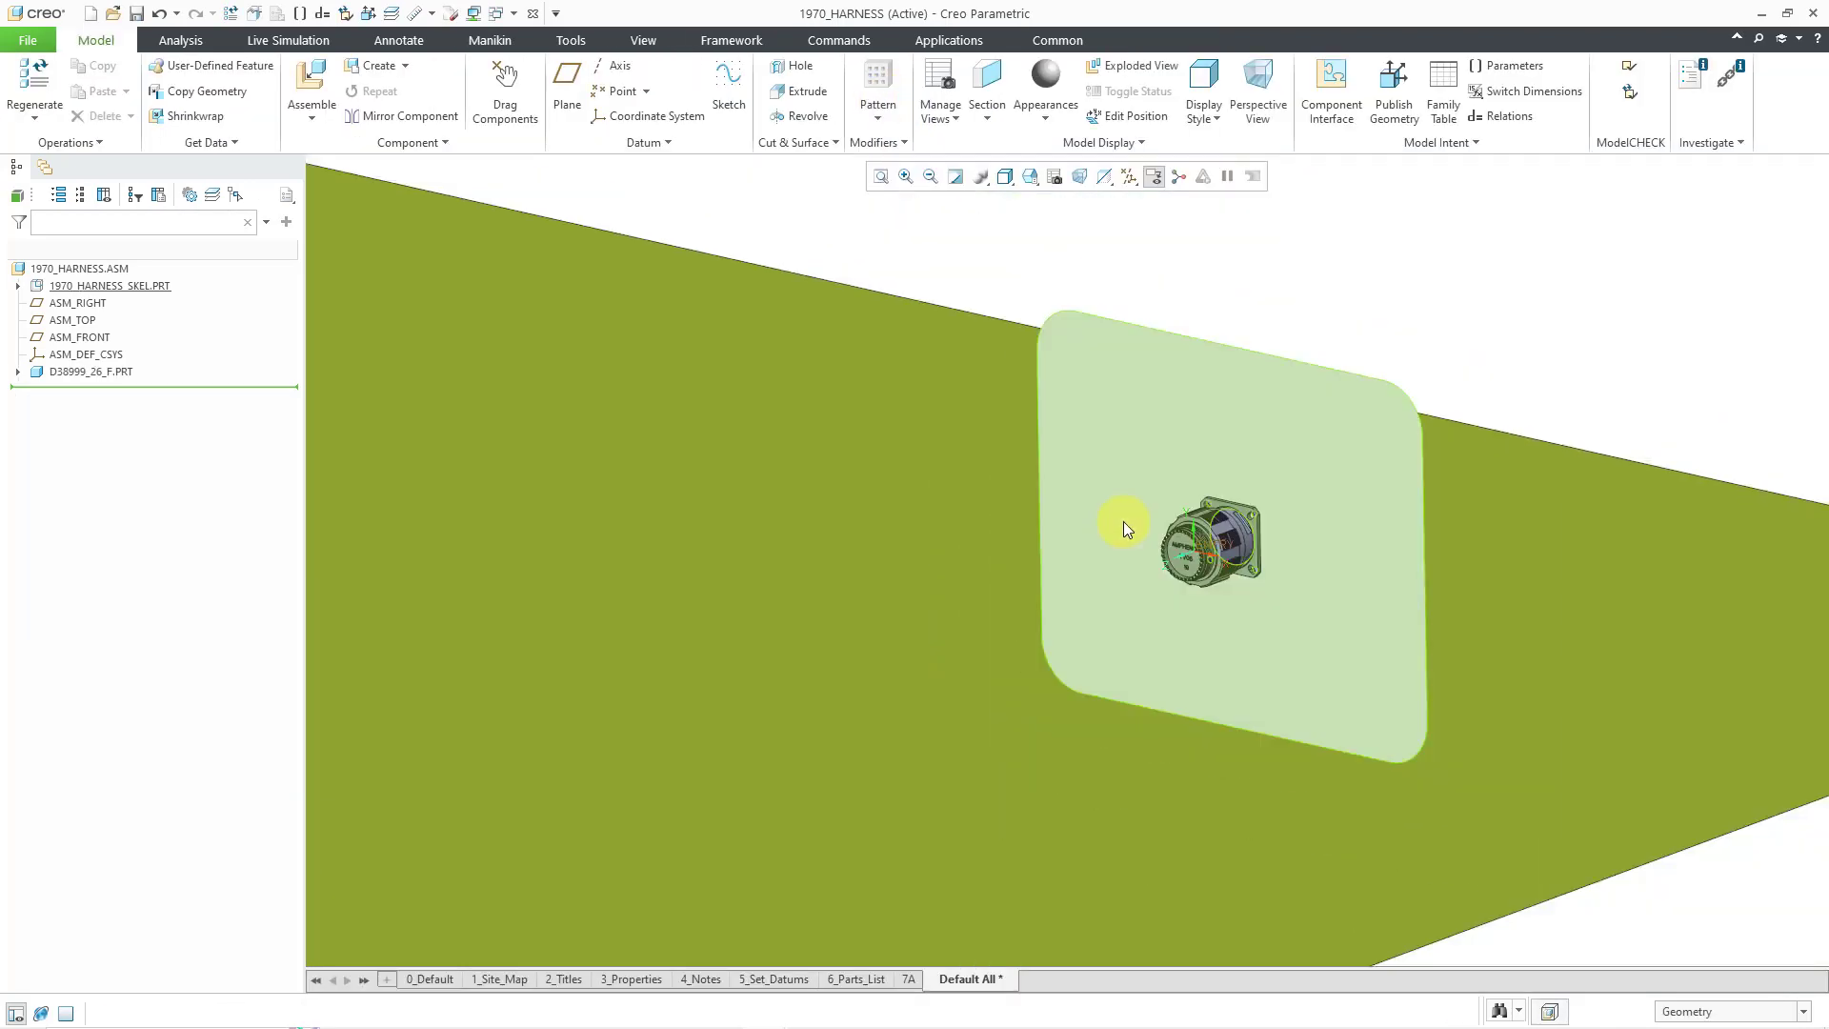
scroll(1257, 353, up, 5)
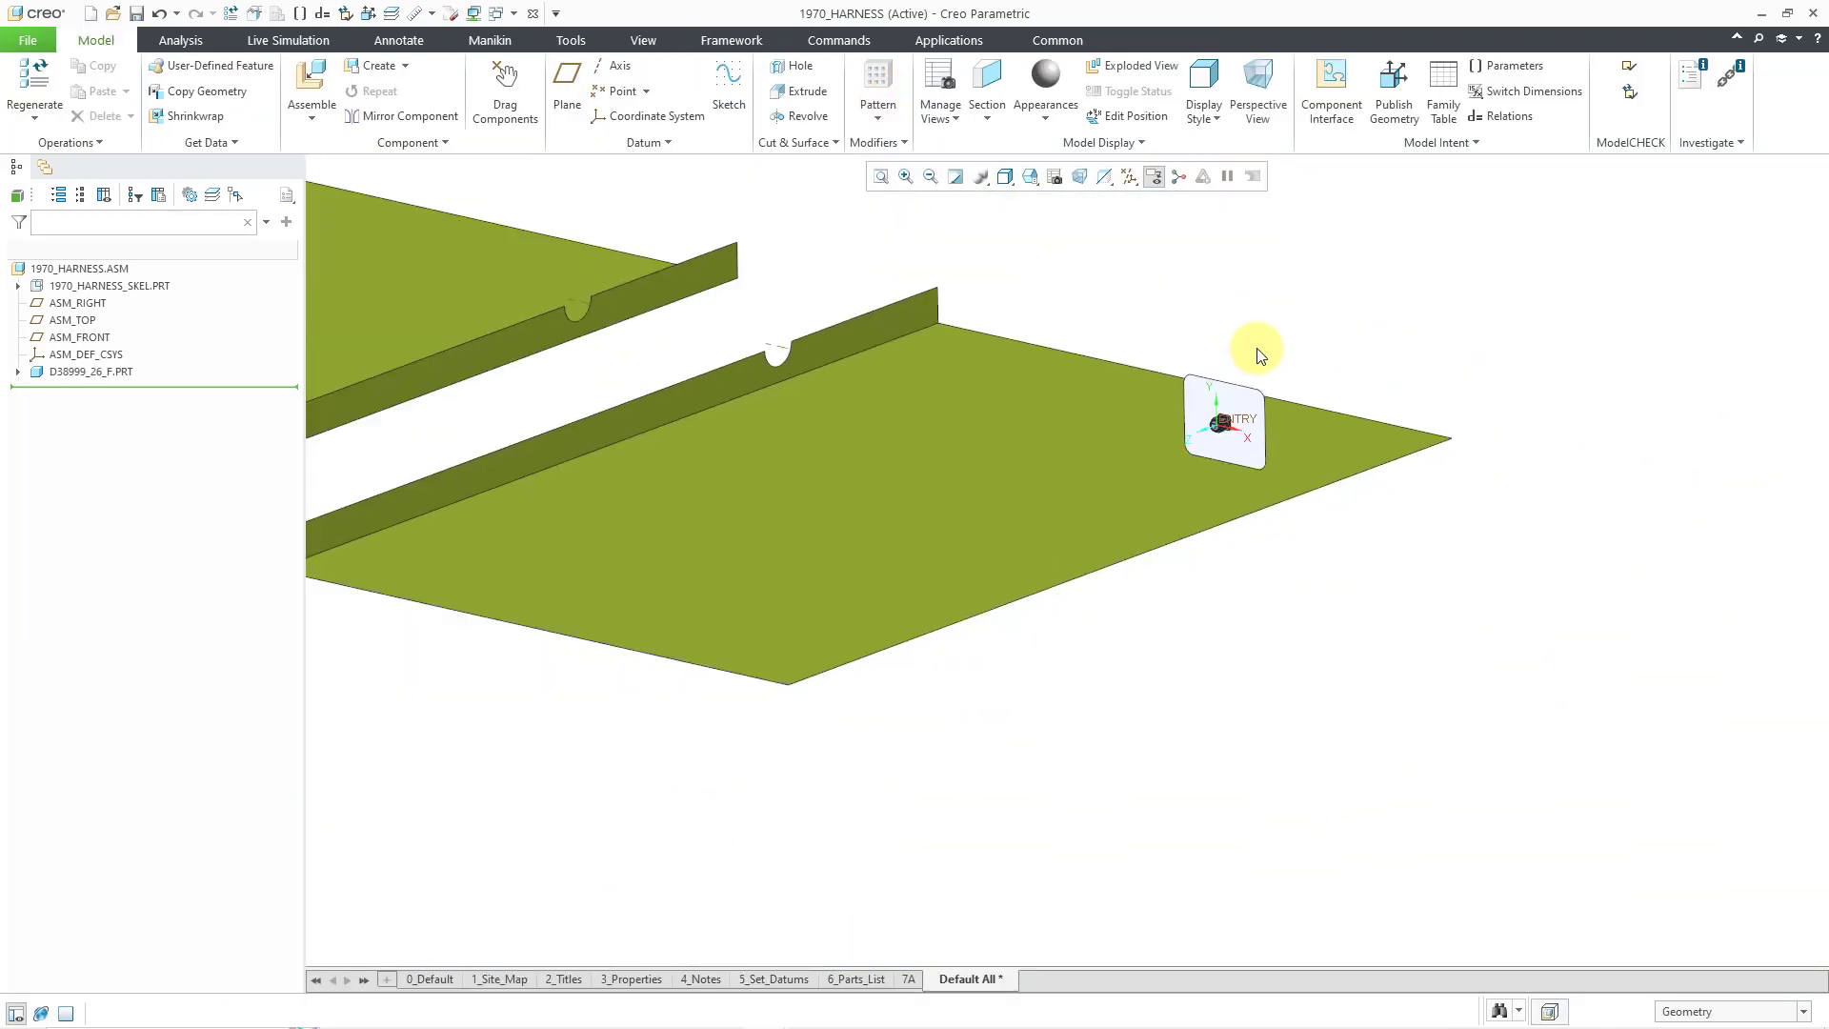
scroll(580, 380, down, 6)
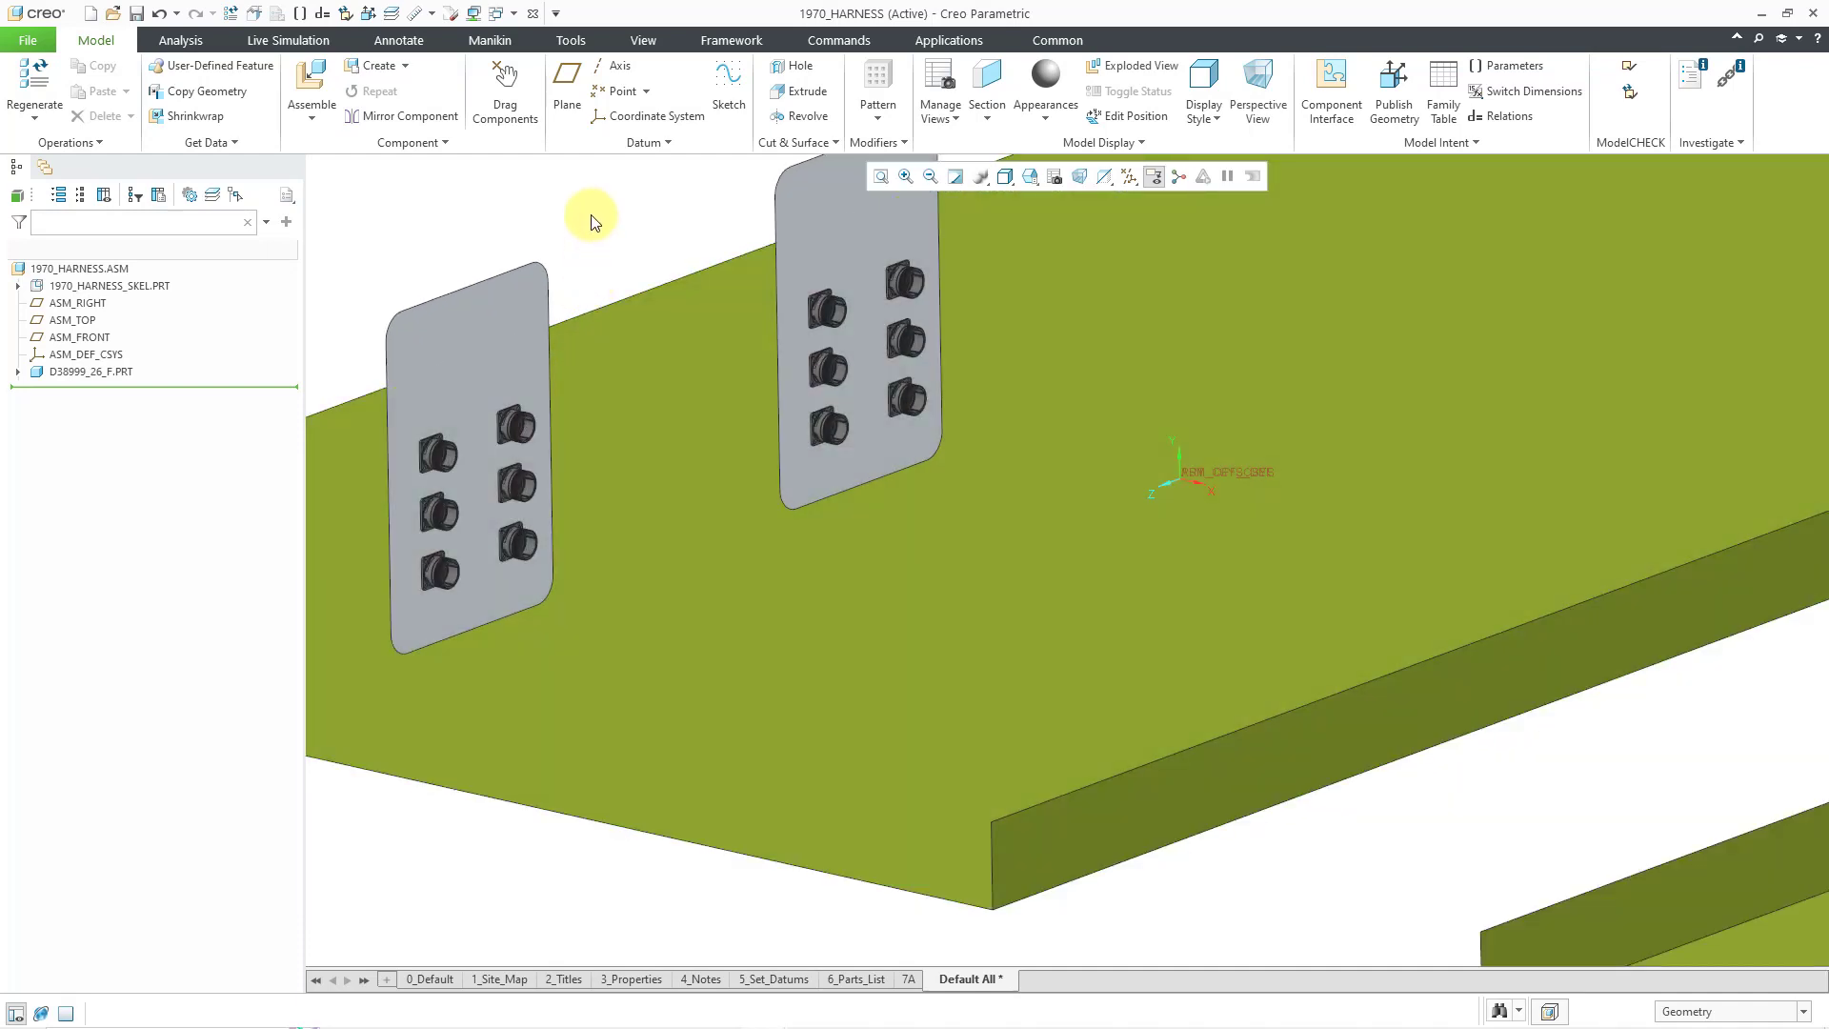
- Centre both connector plates and uncheck Csys Display in the datum display filter
shift+middle_drag(591, 219, 720, 294)
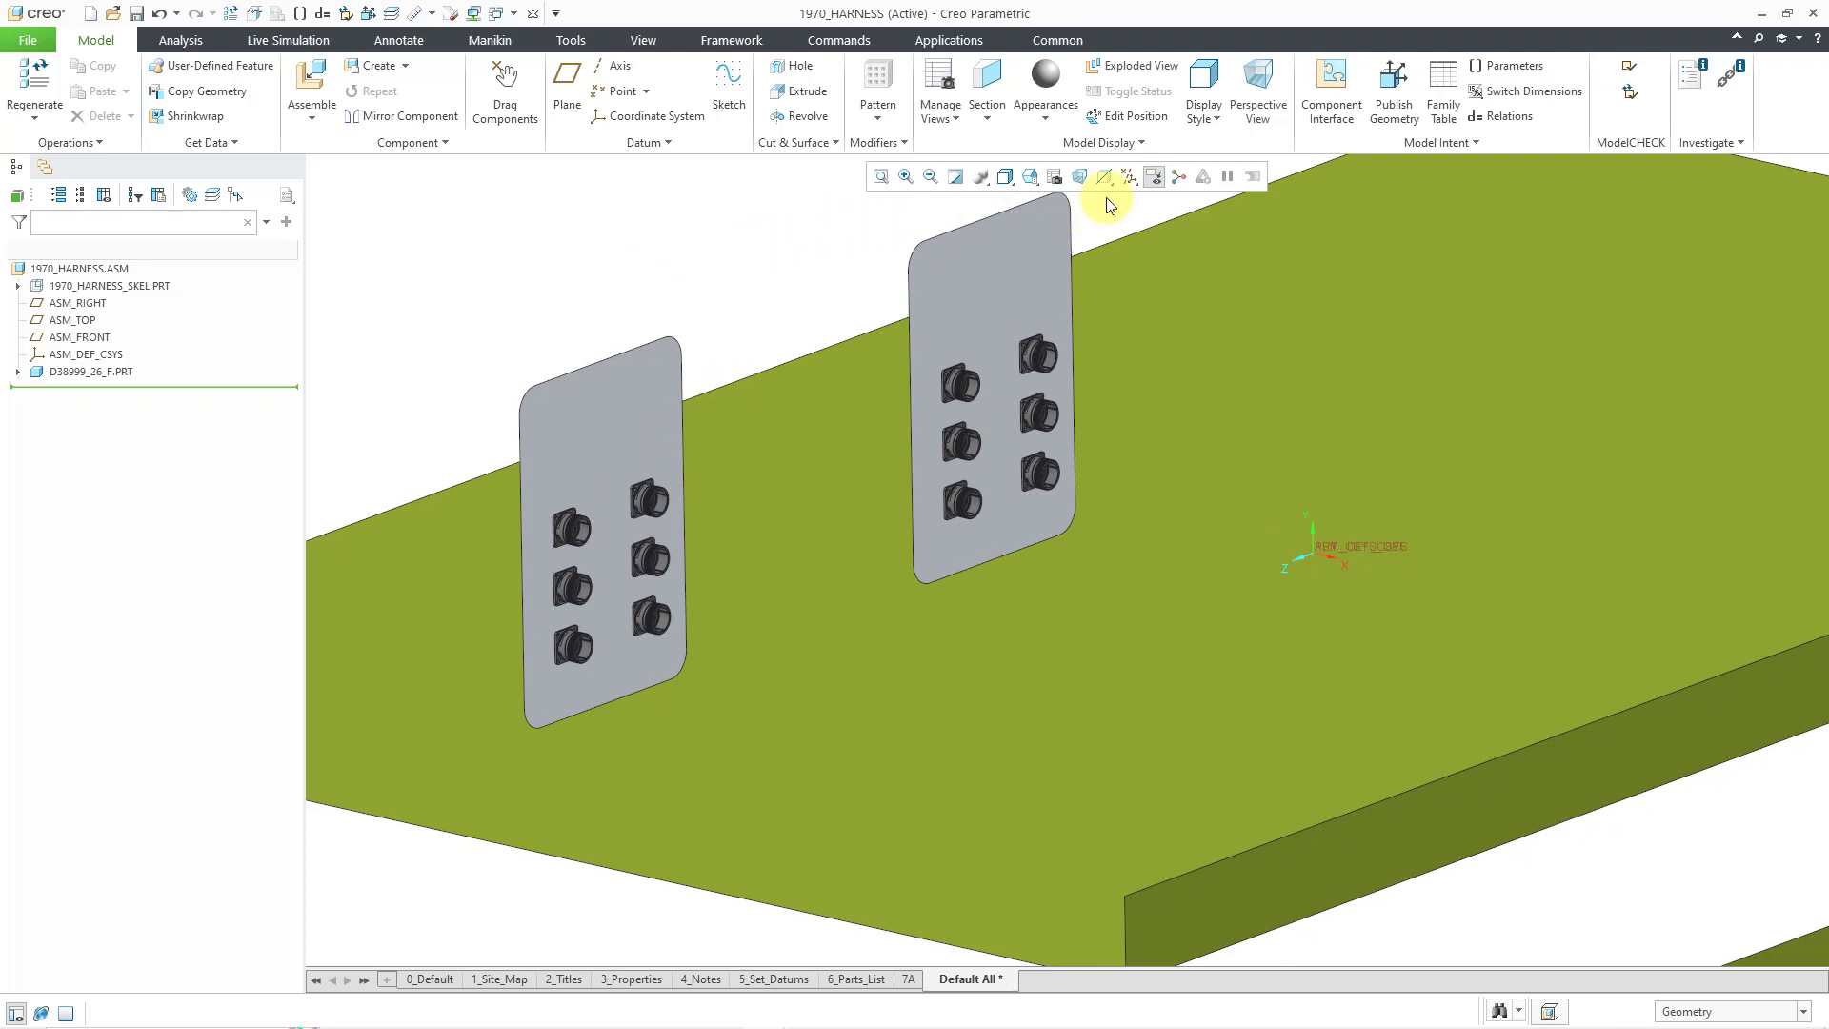
click(1133, 179)
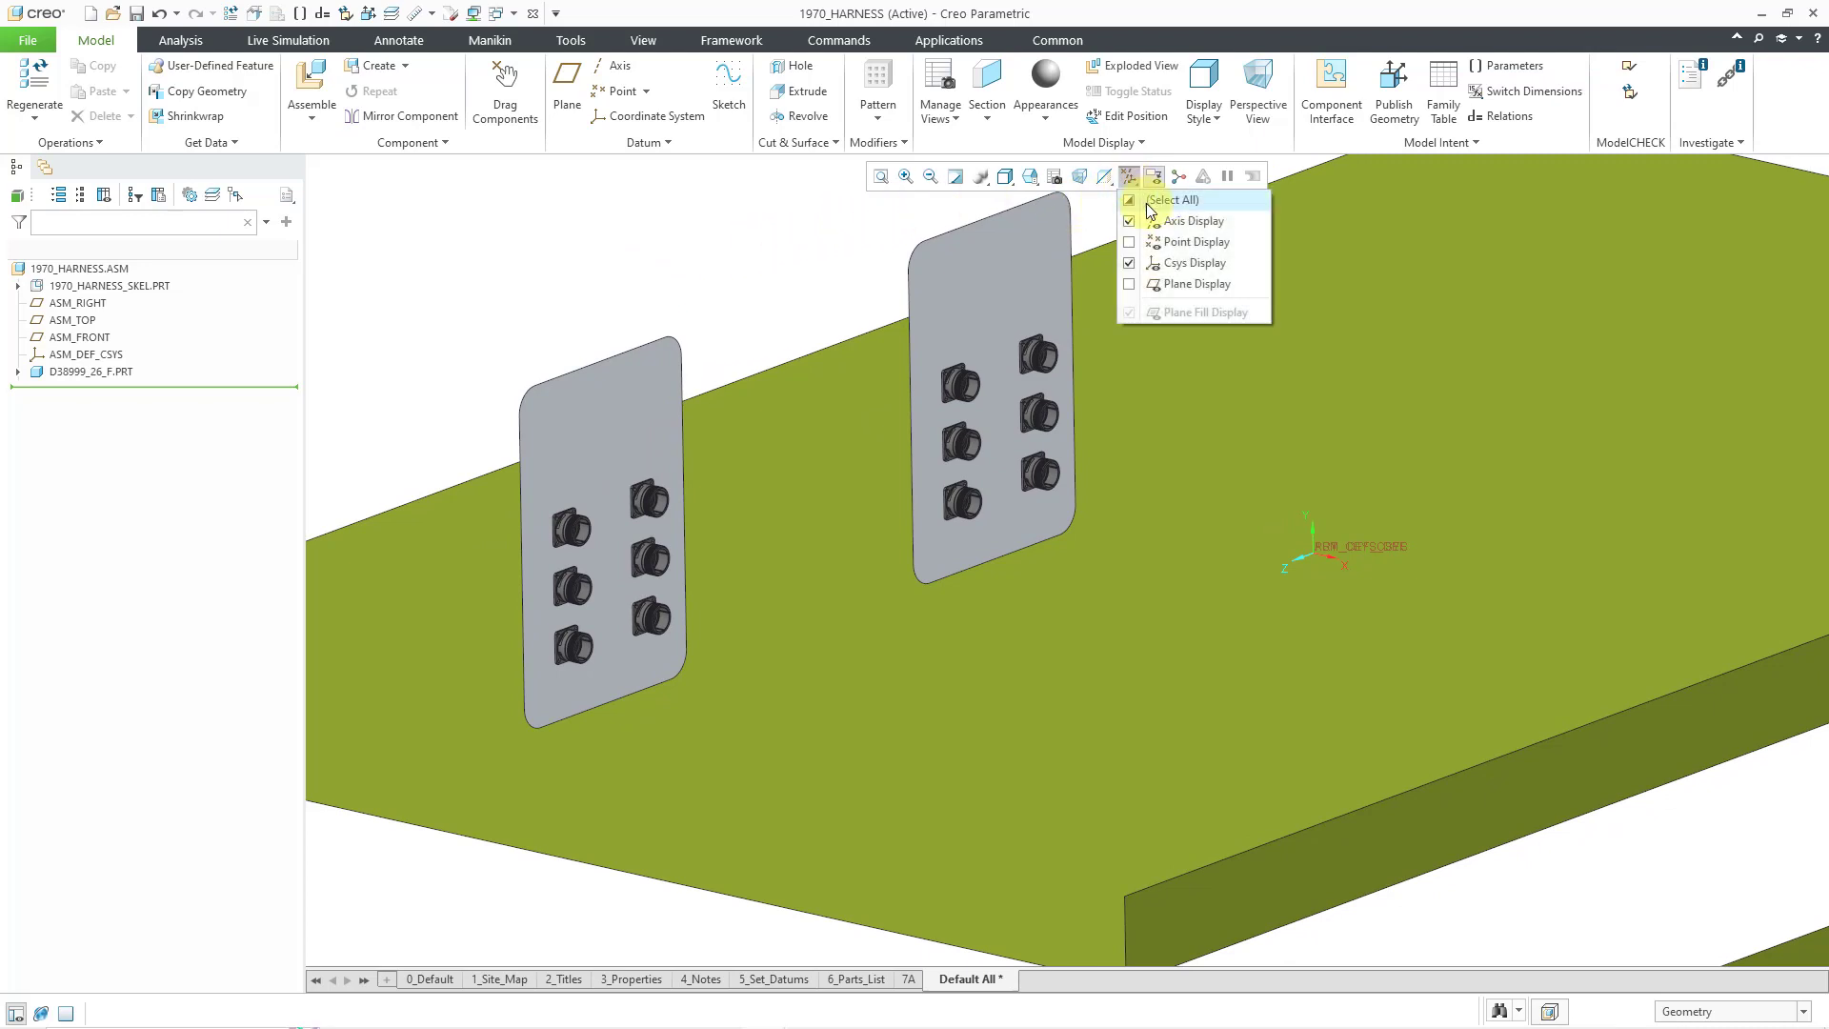
click(1189, 267)
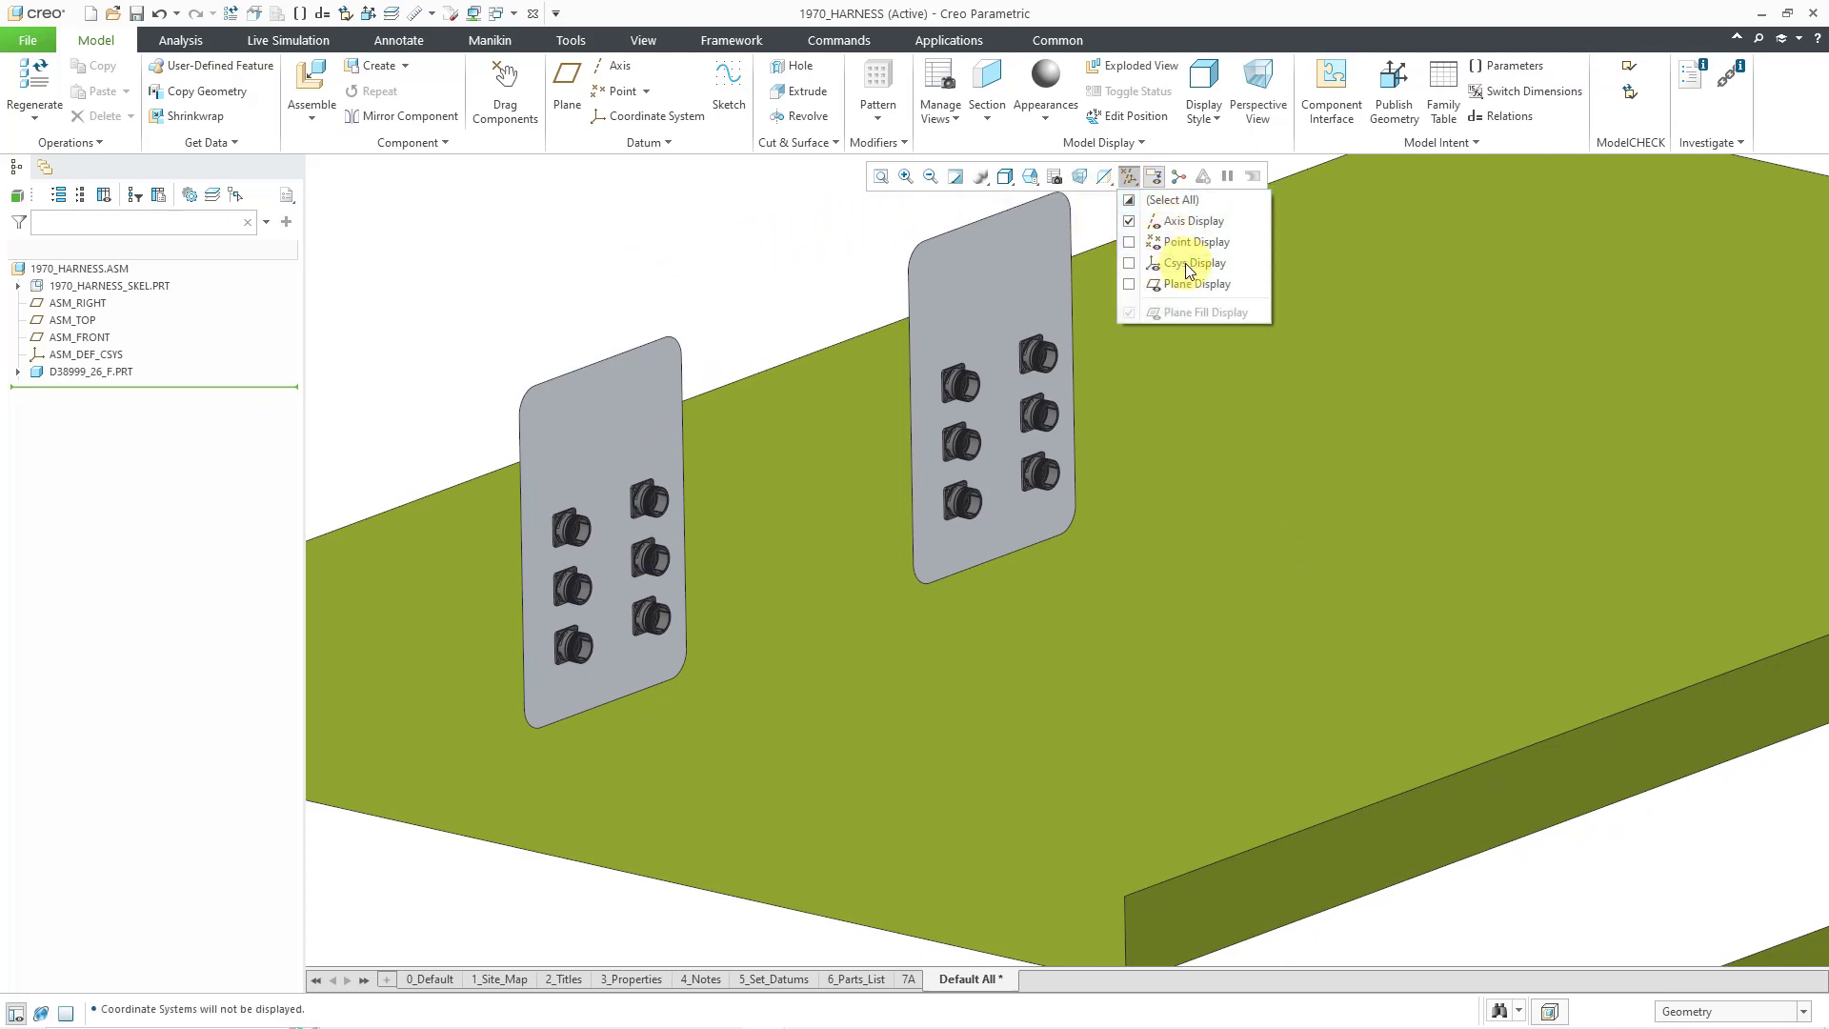
click(698, 270)
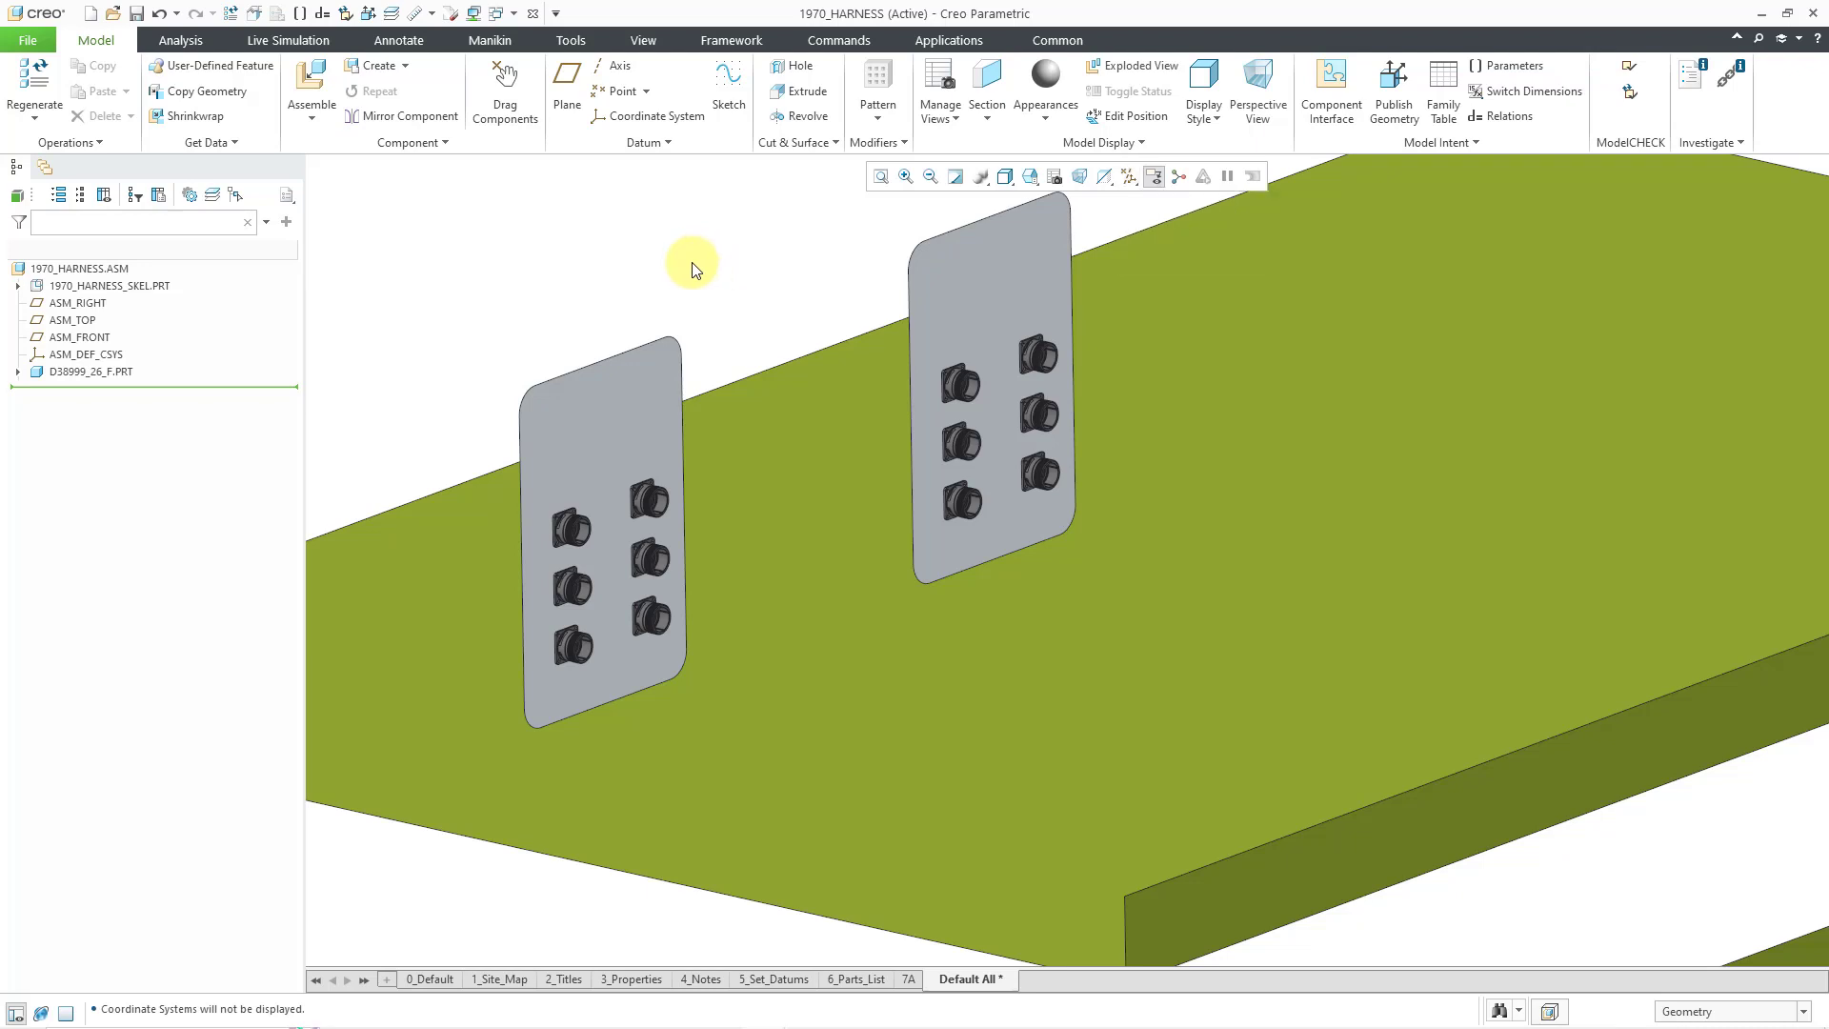
- Assemble the d38999_26_e.prt plug into the 1970_HARNESS assembly
click(312, 76)
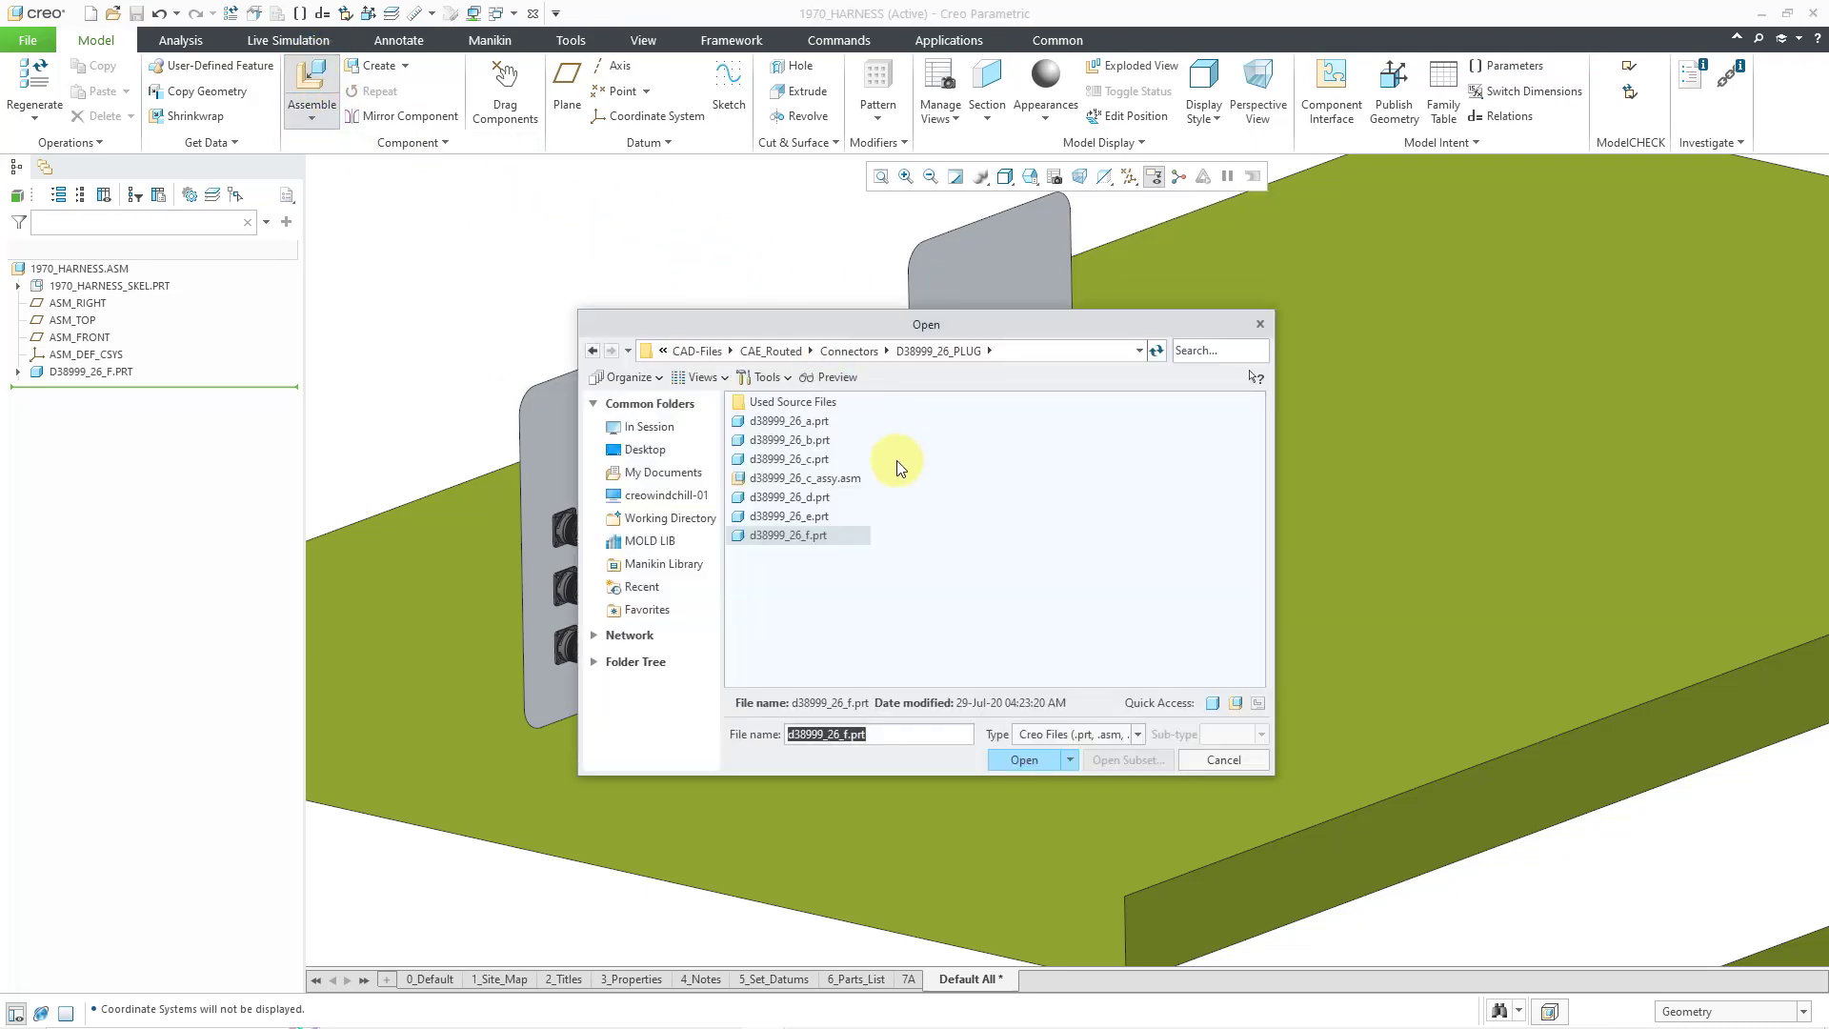
double_click(810, 515)
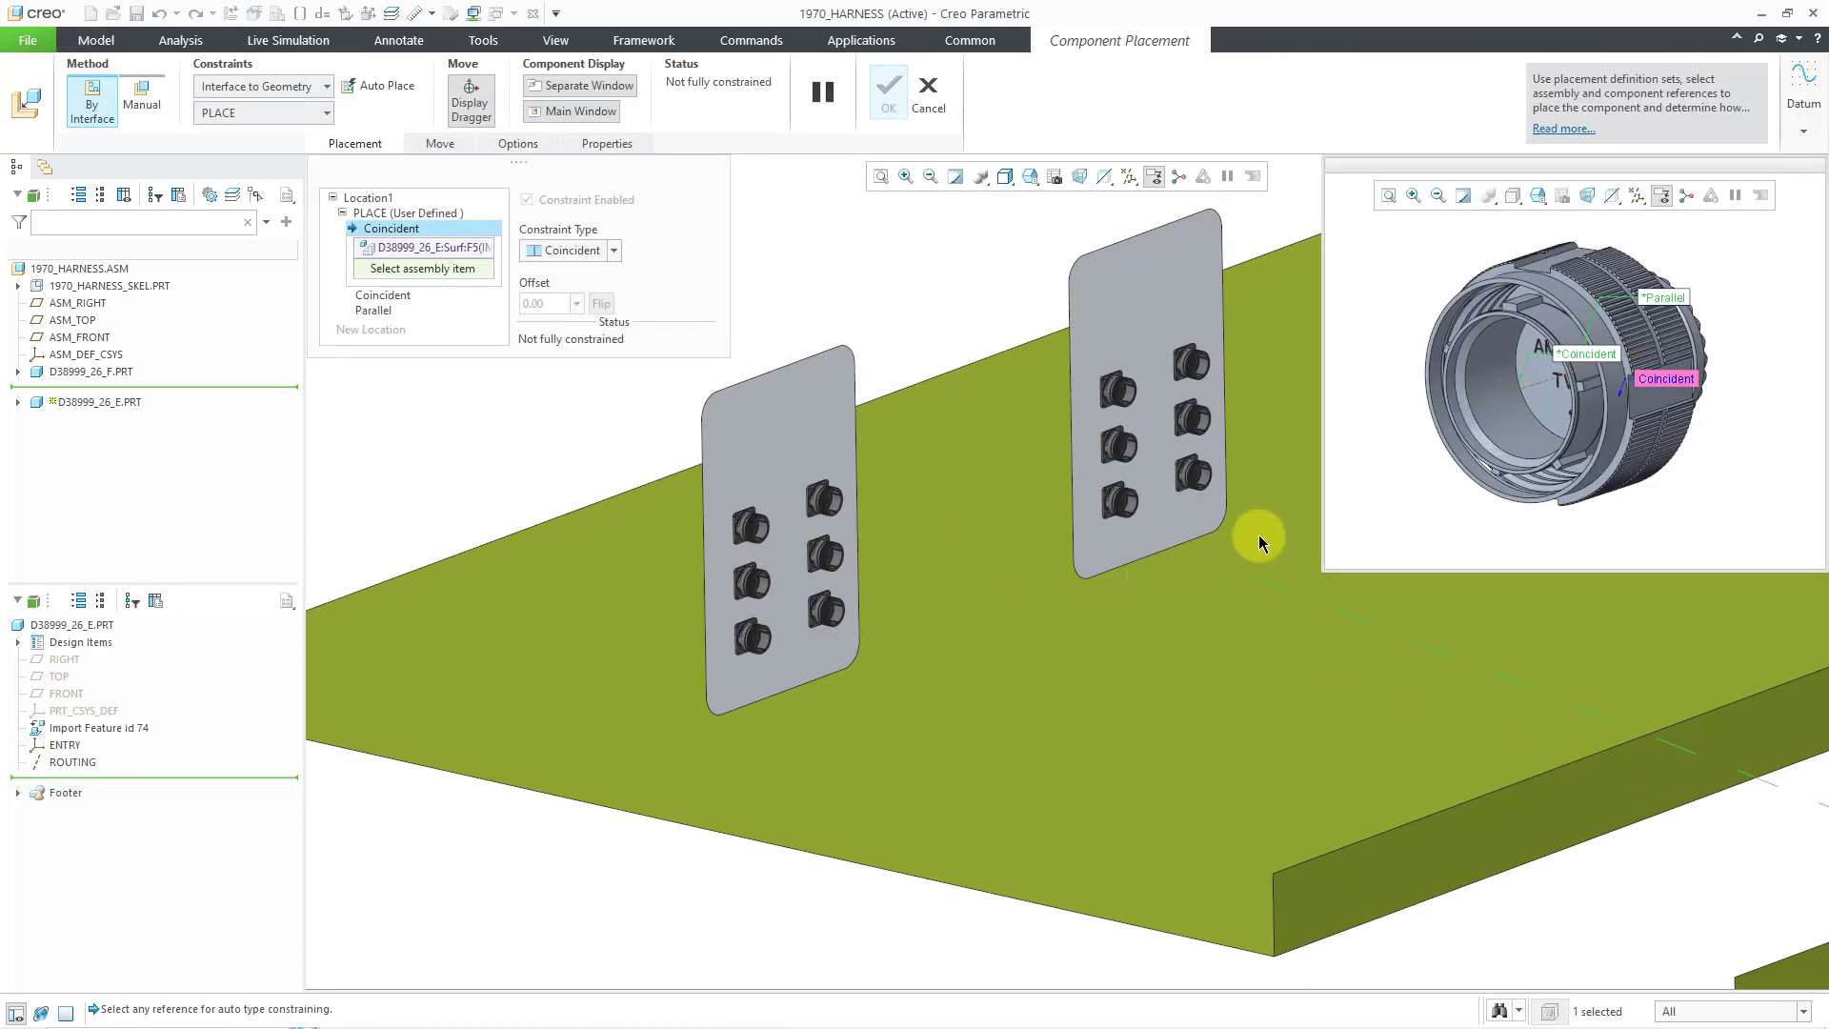
scroll(1227, 486, down, 2)
scroll(1226, 486, down, 3)
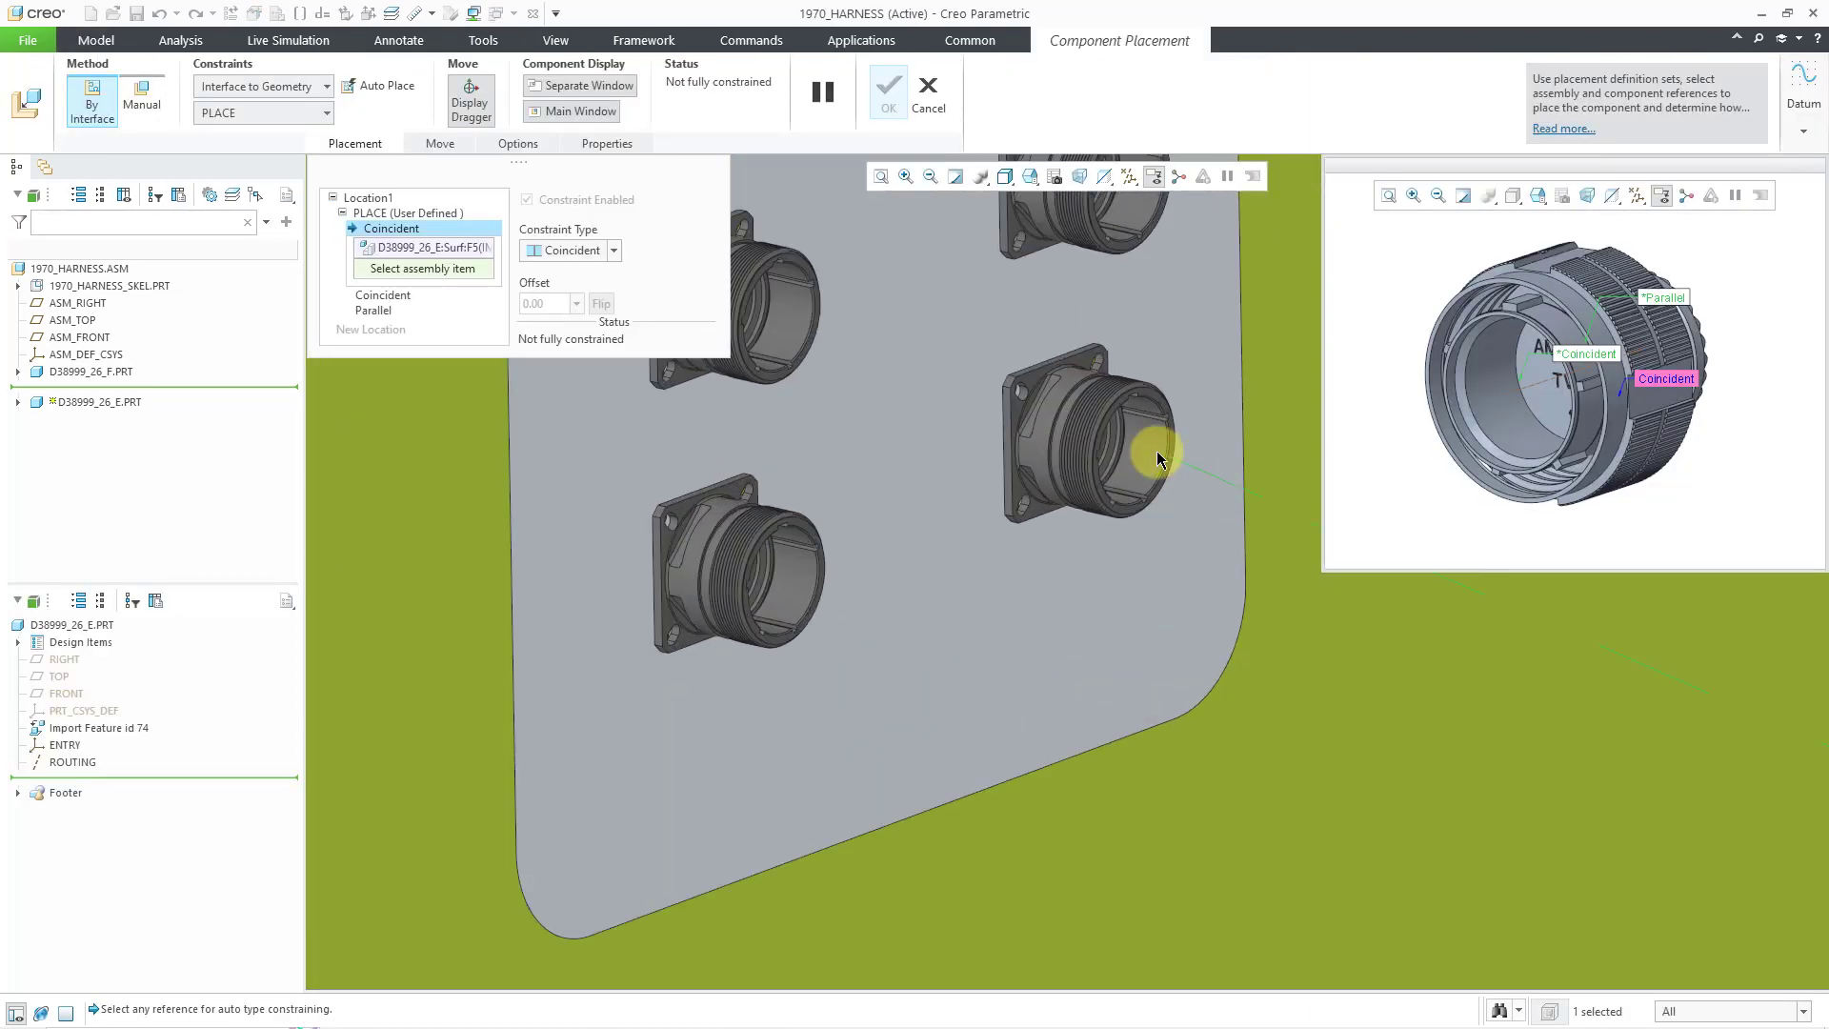
- Mate the plug to the lower-right receptacle and plate face, parallel to the flange edge, flipped 180°
click(1159, 458)
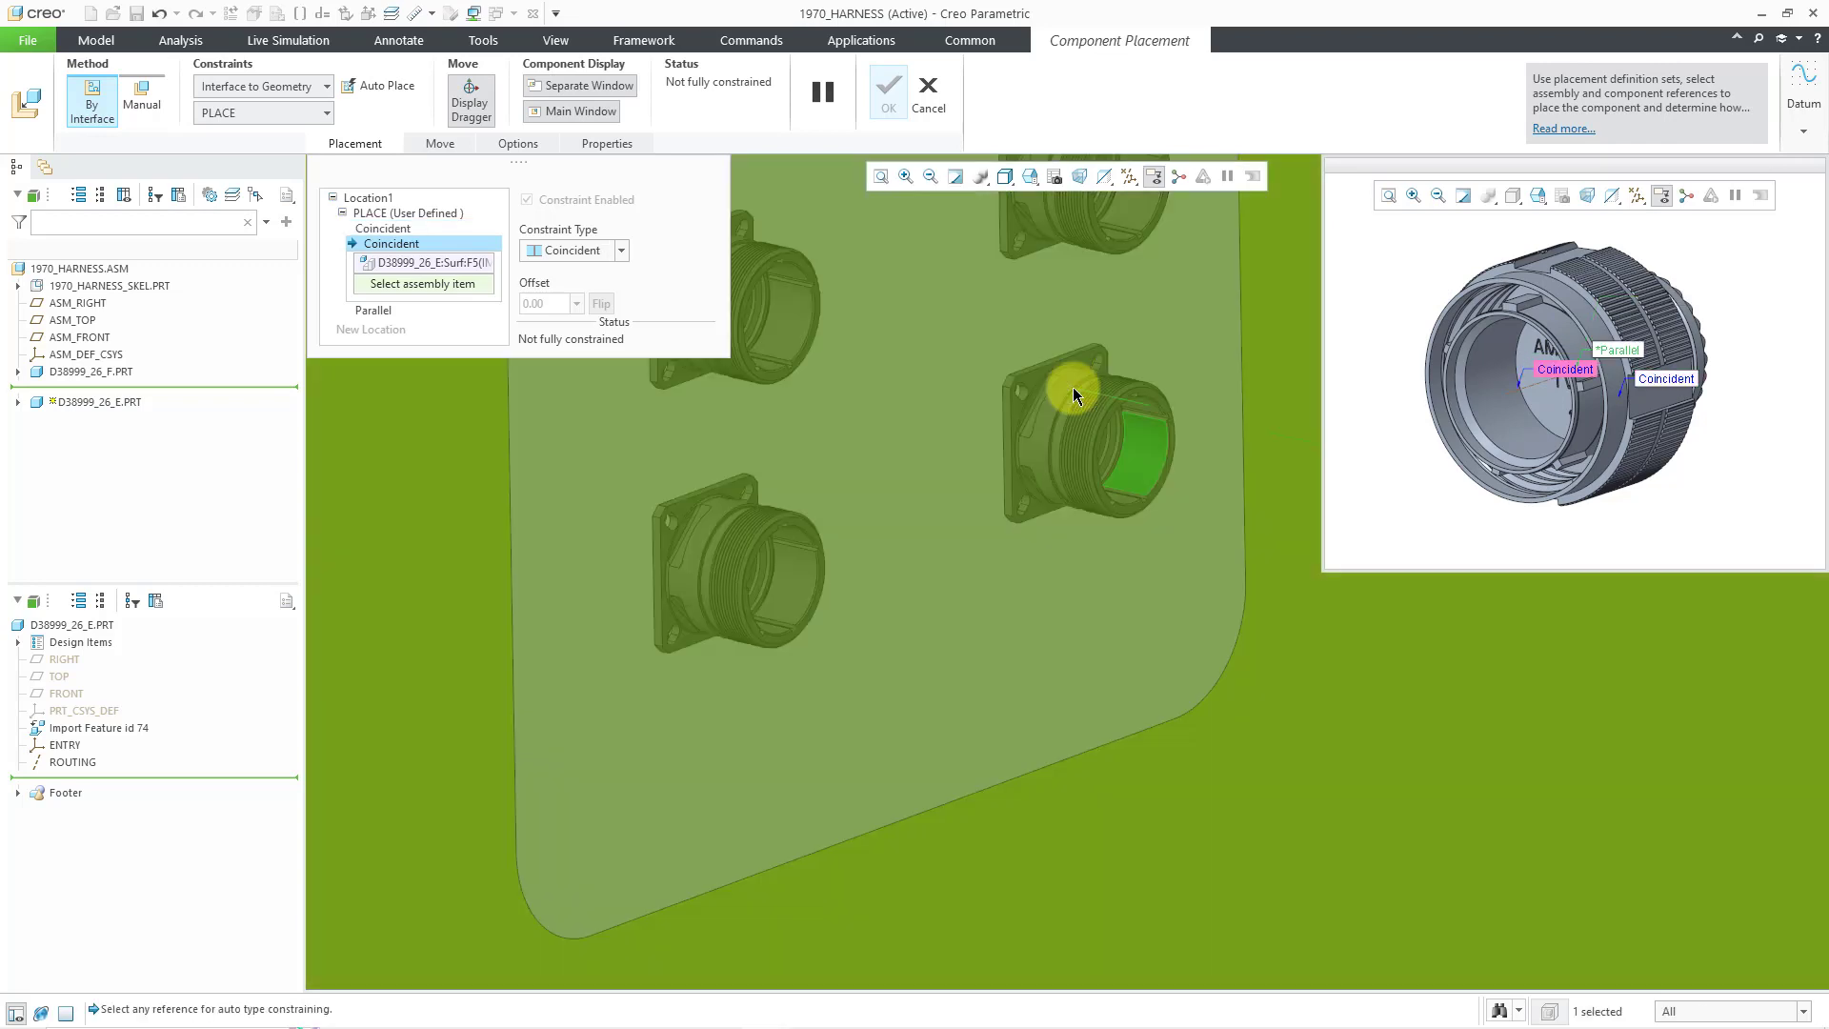
click(1072, 386)
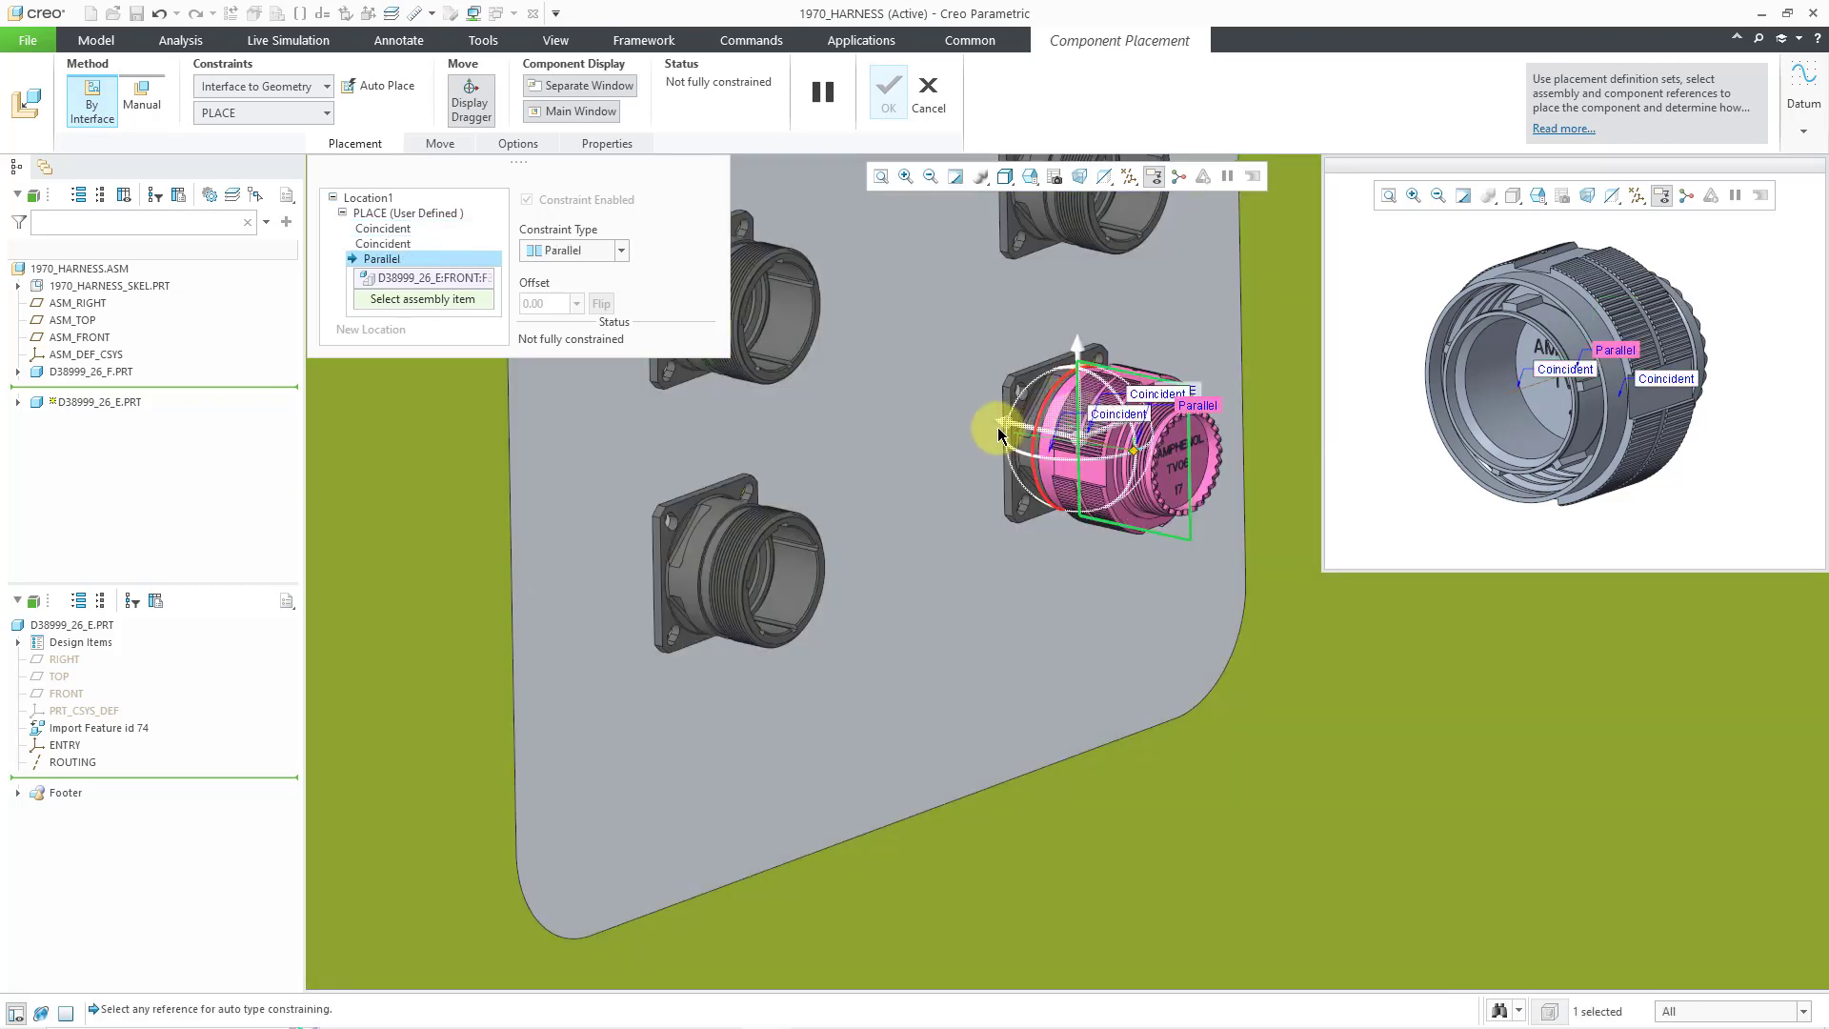
scroll(1007, 414, down, 1)
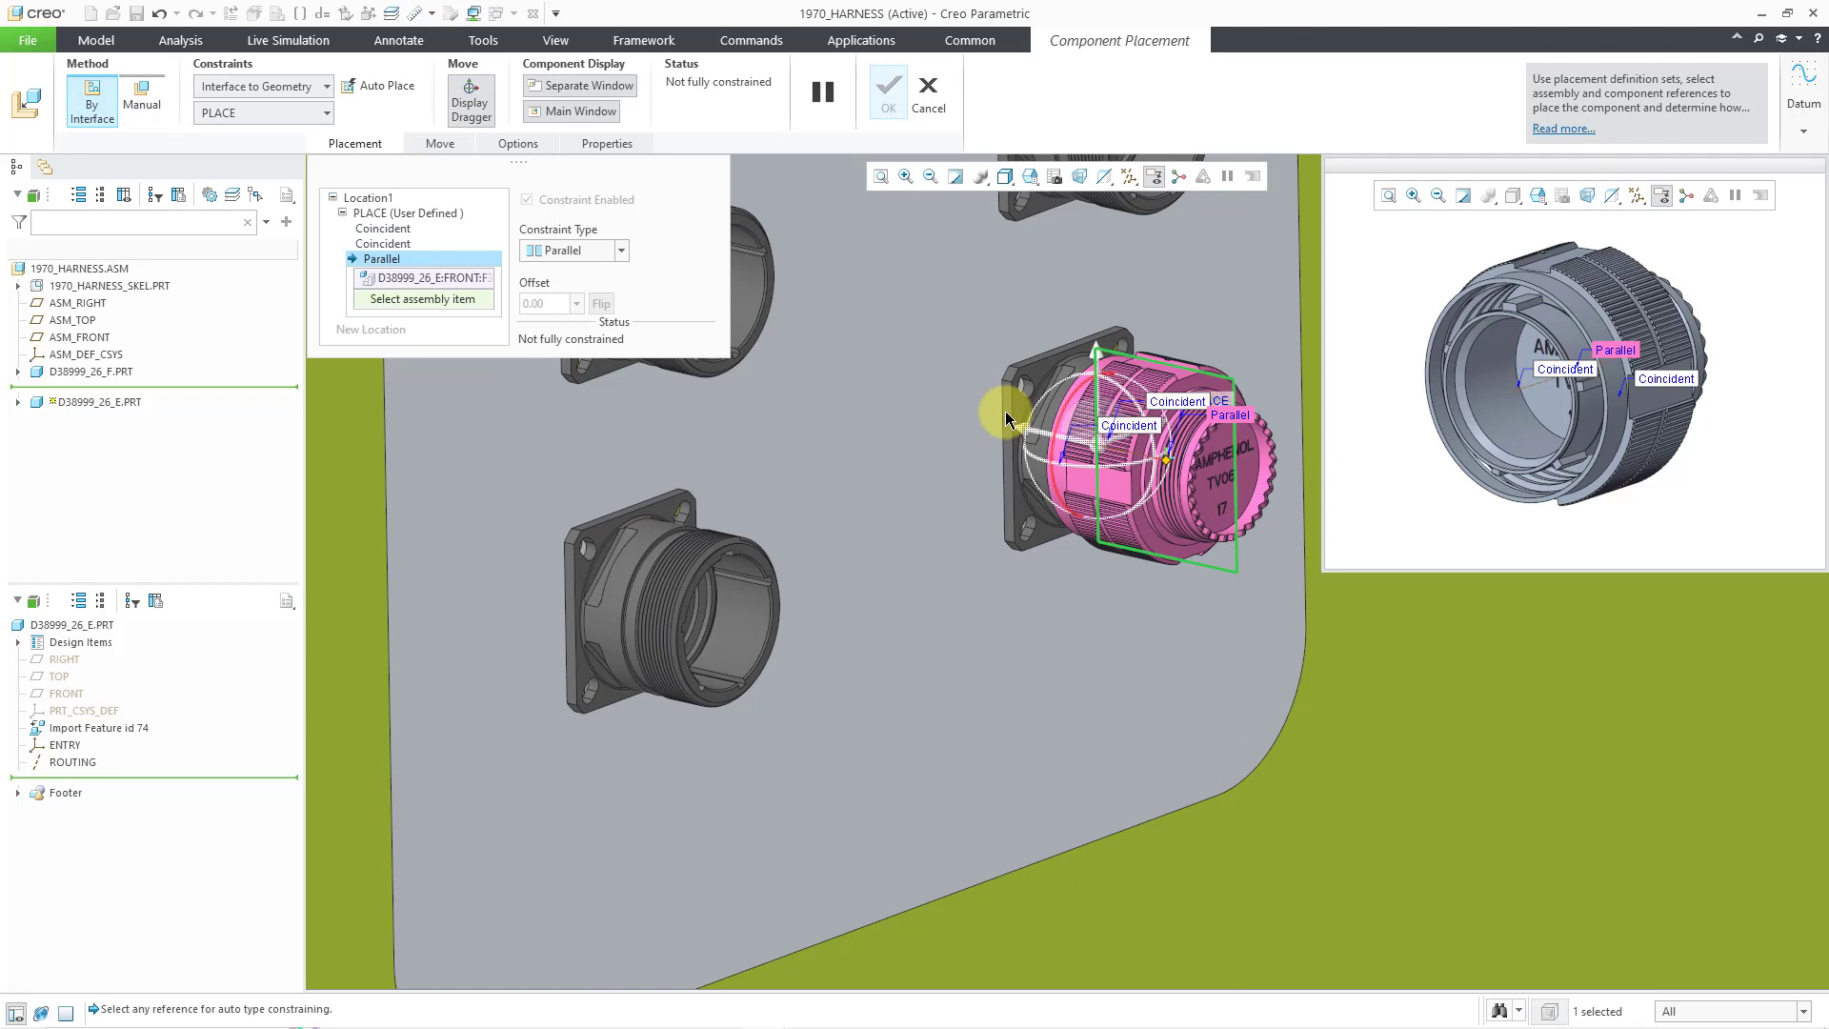
click(1009, 422)
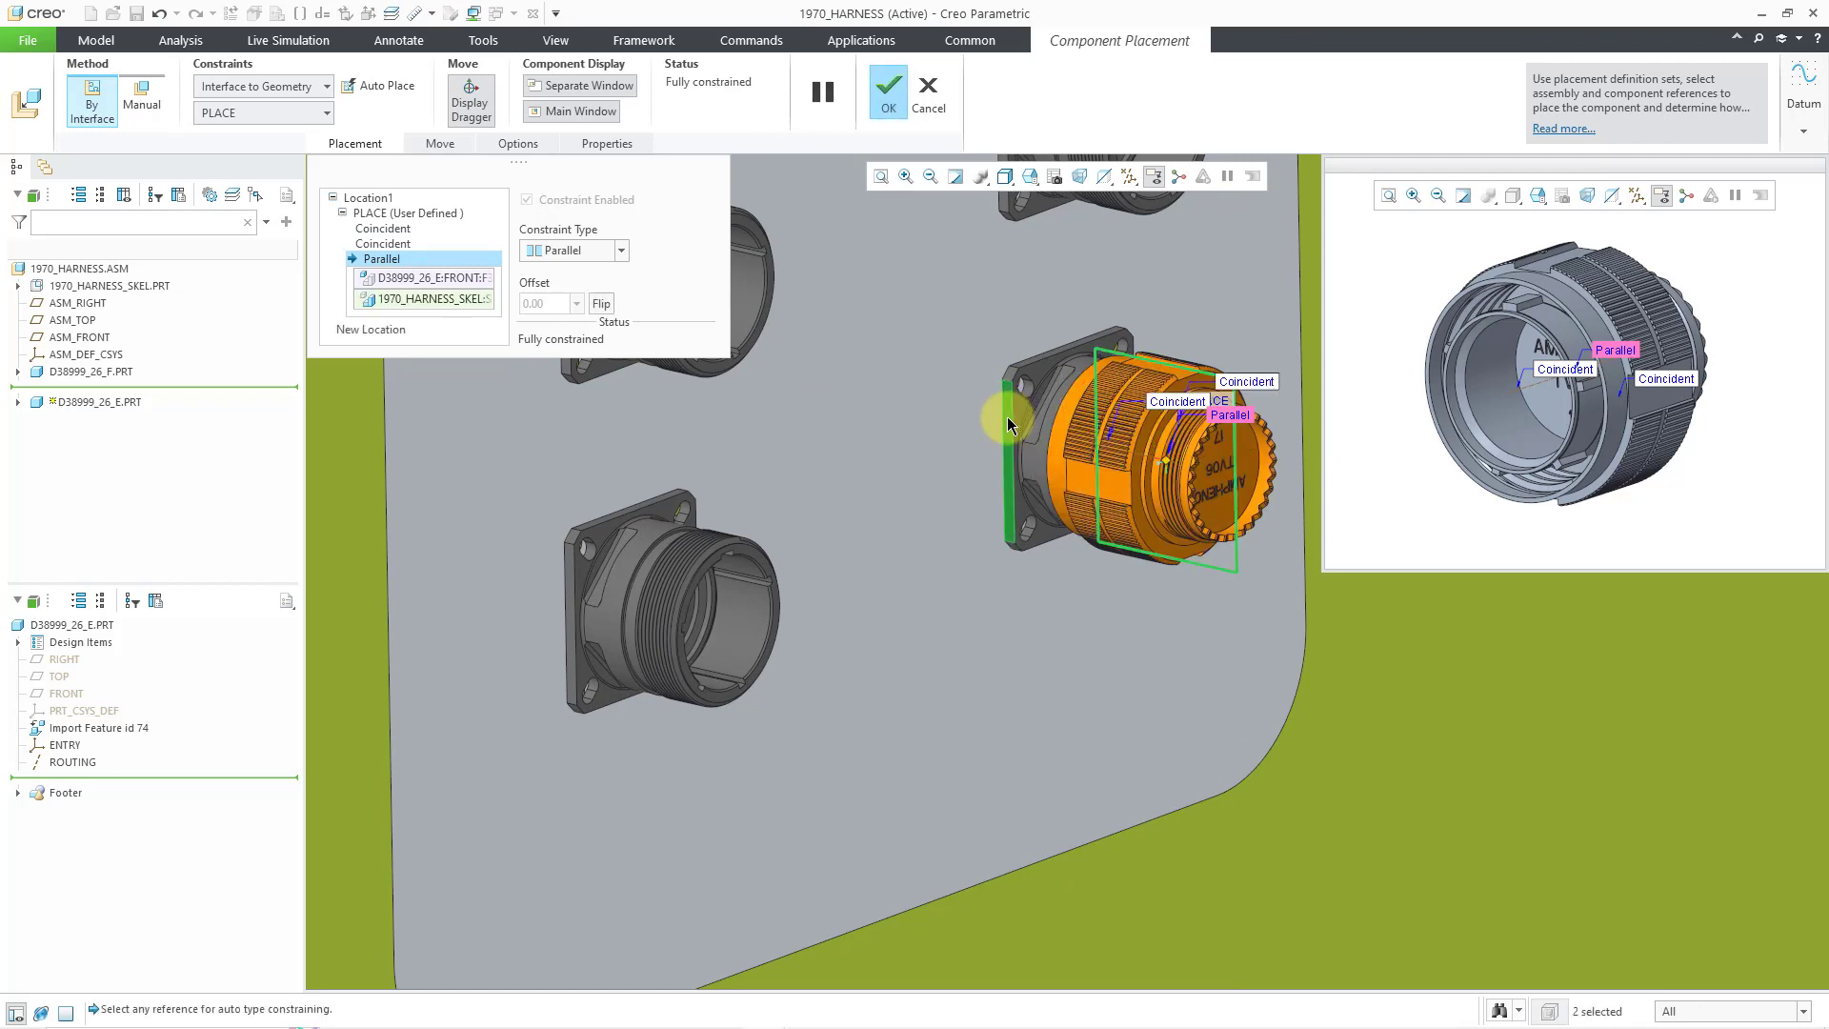
click(603, 304)
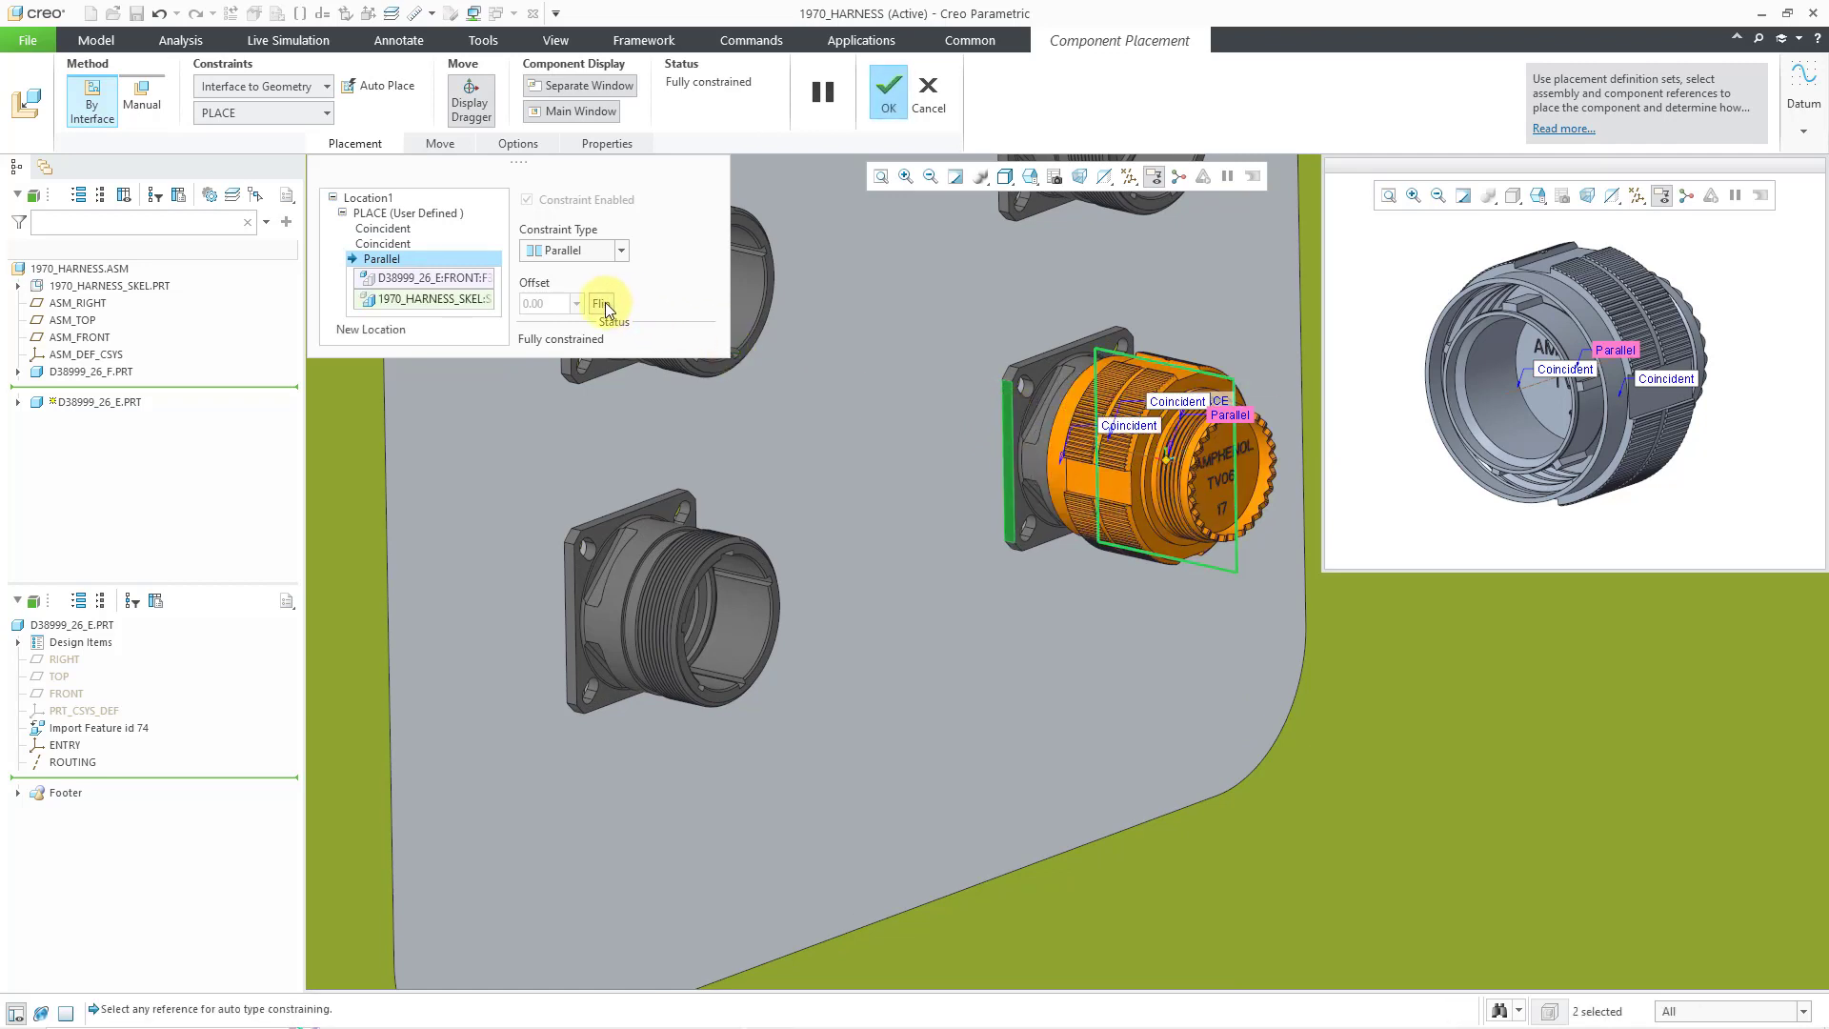
scroll(1260, 696, up, 3)
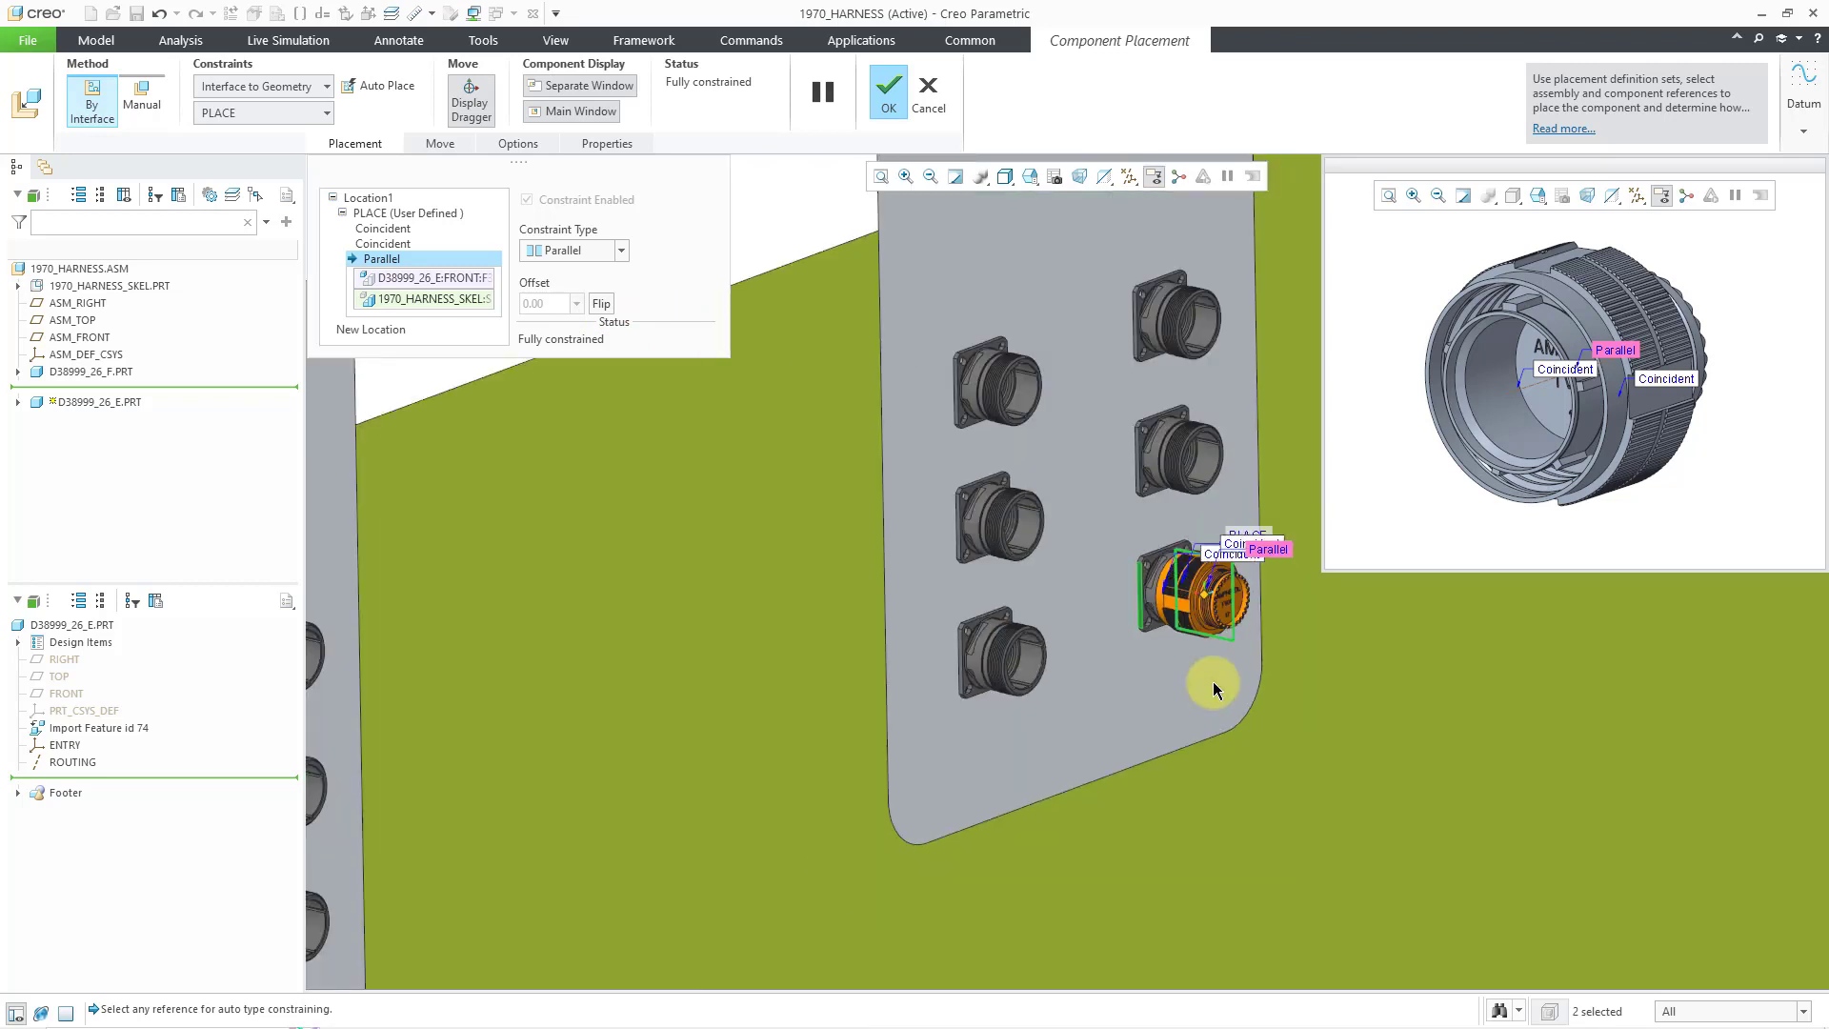
right_click(780, 209)
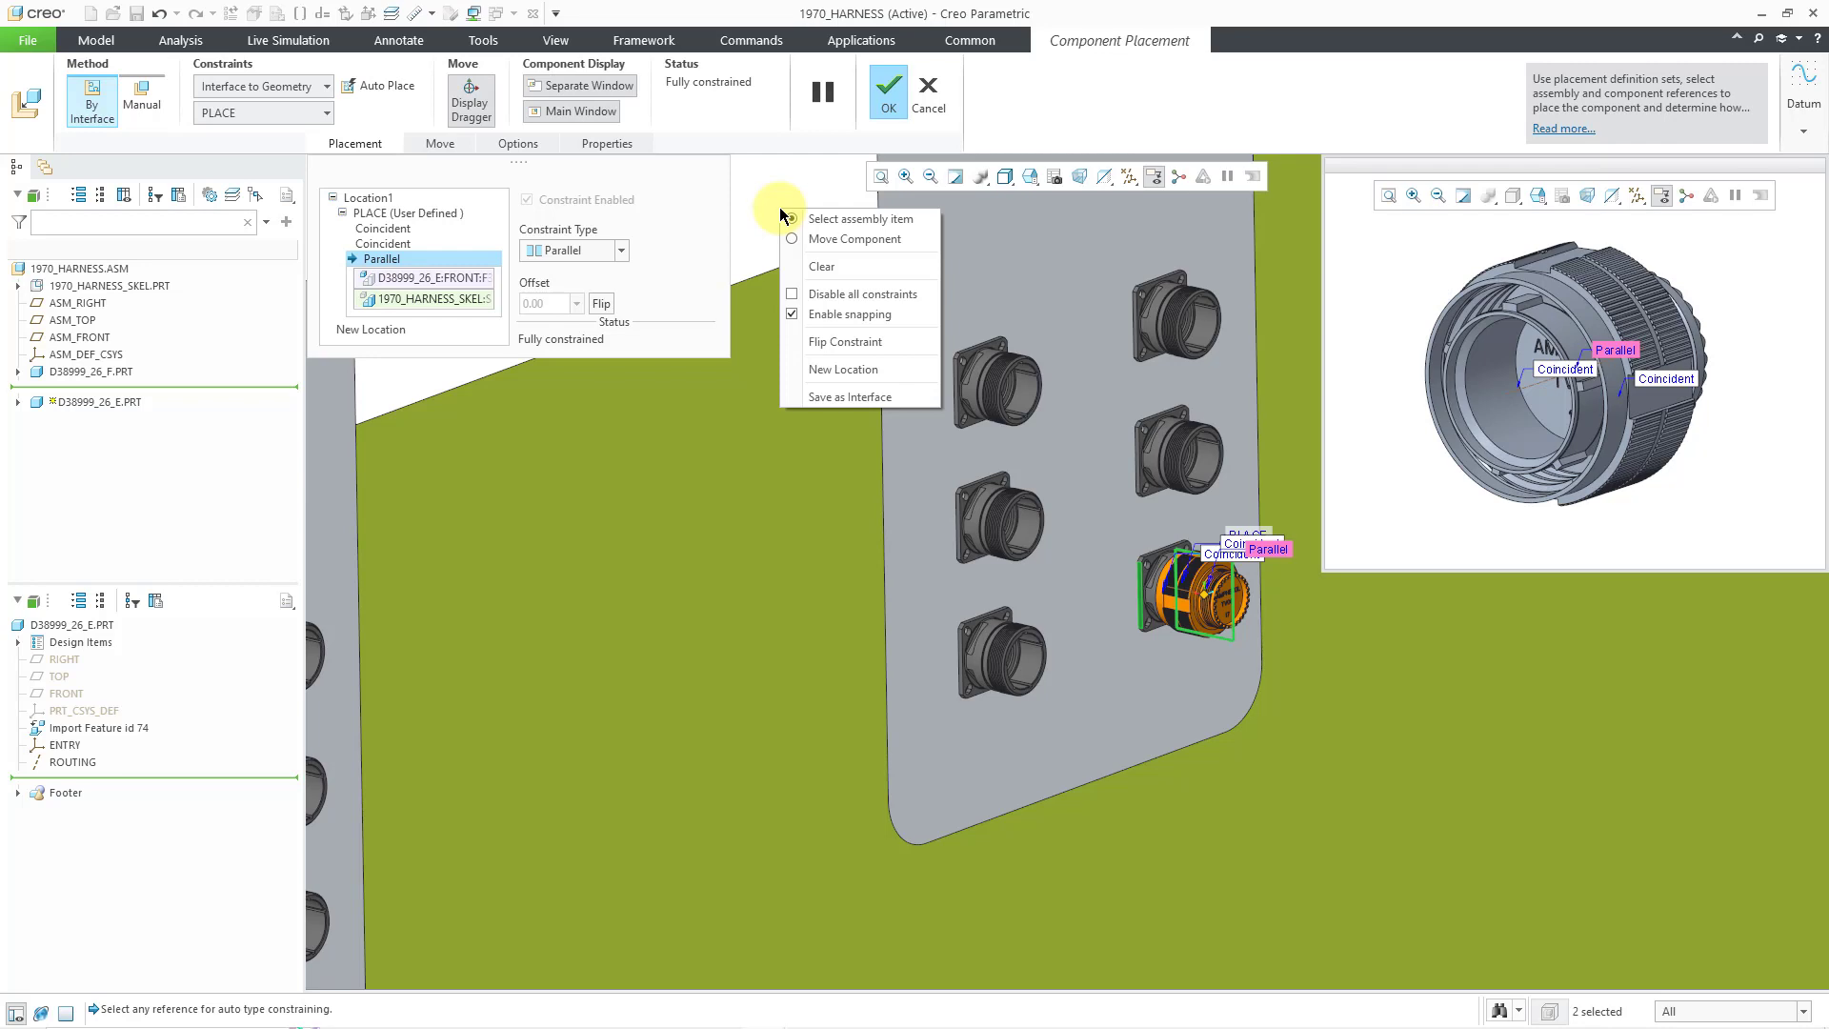
- Add a location seating the plug in the right panel's middle-left receptacle with two Coincident and one Parallel constraints
click(864, 370)
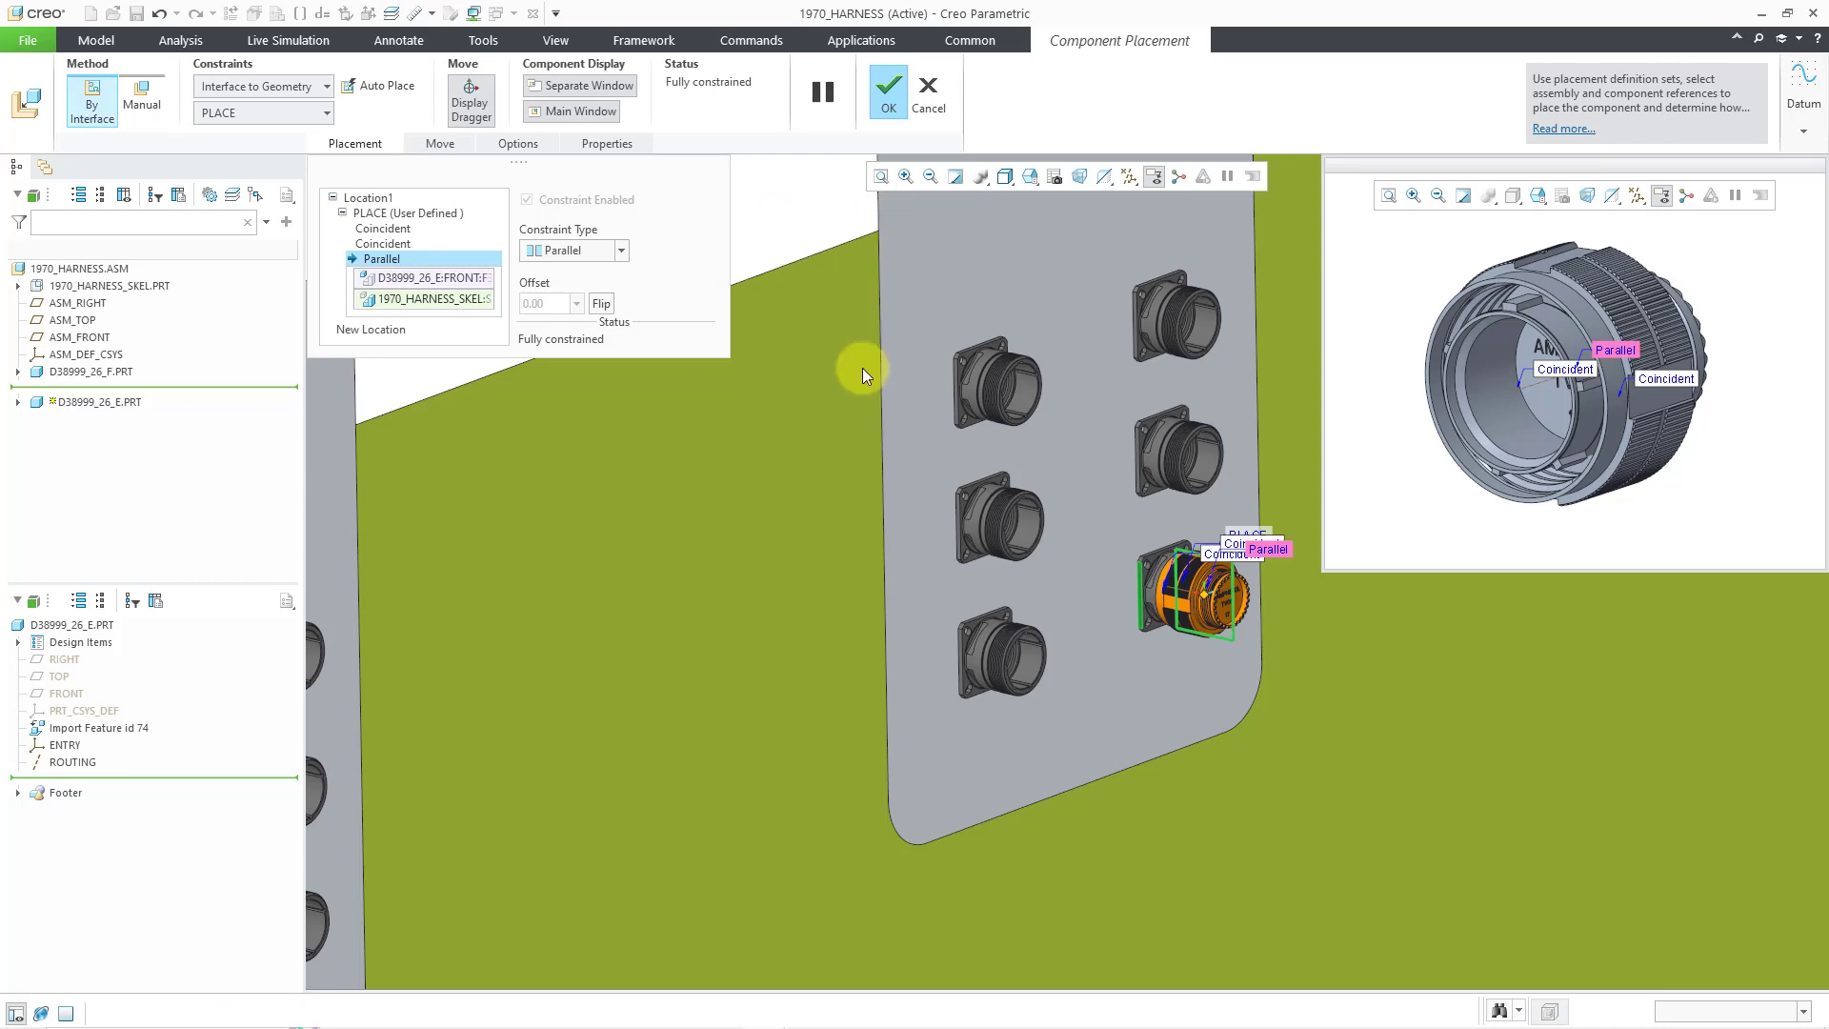
click(1020, 526)
scroll(995, 477, down, 5)
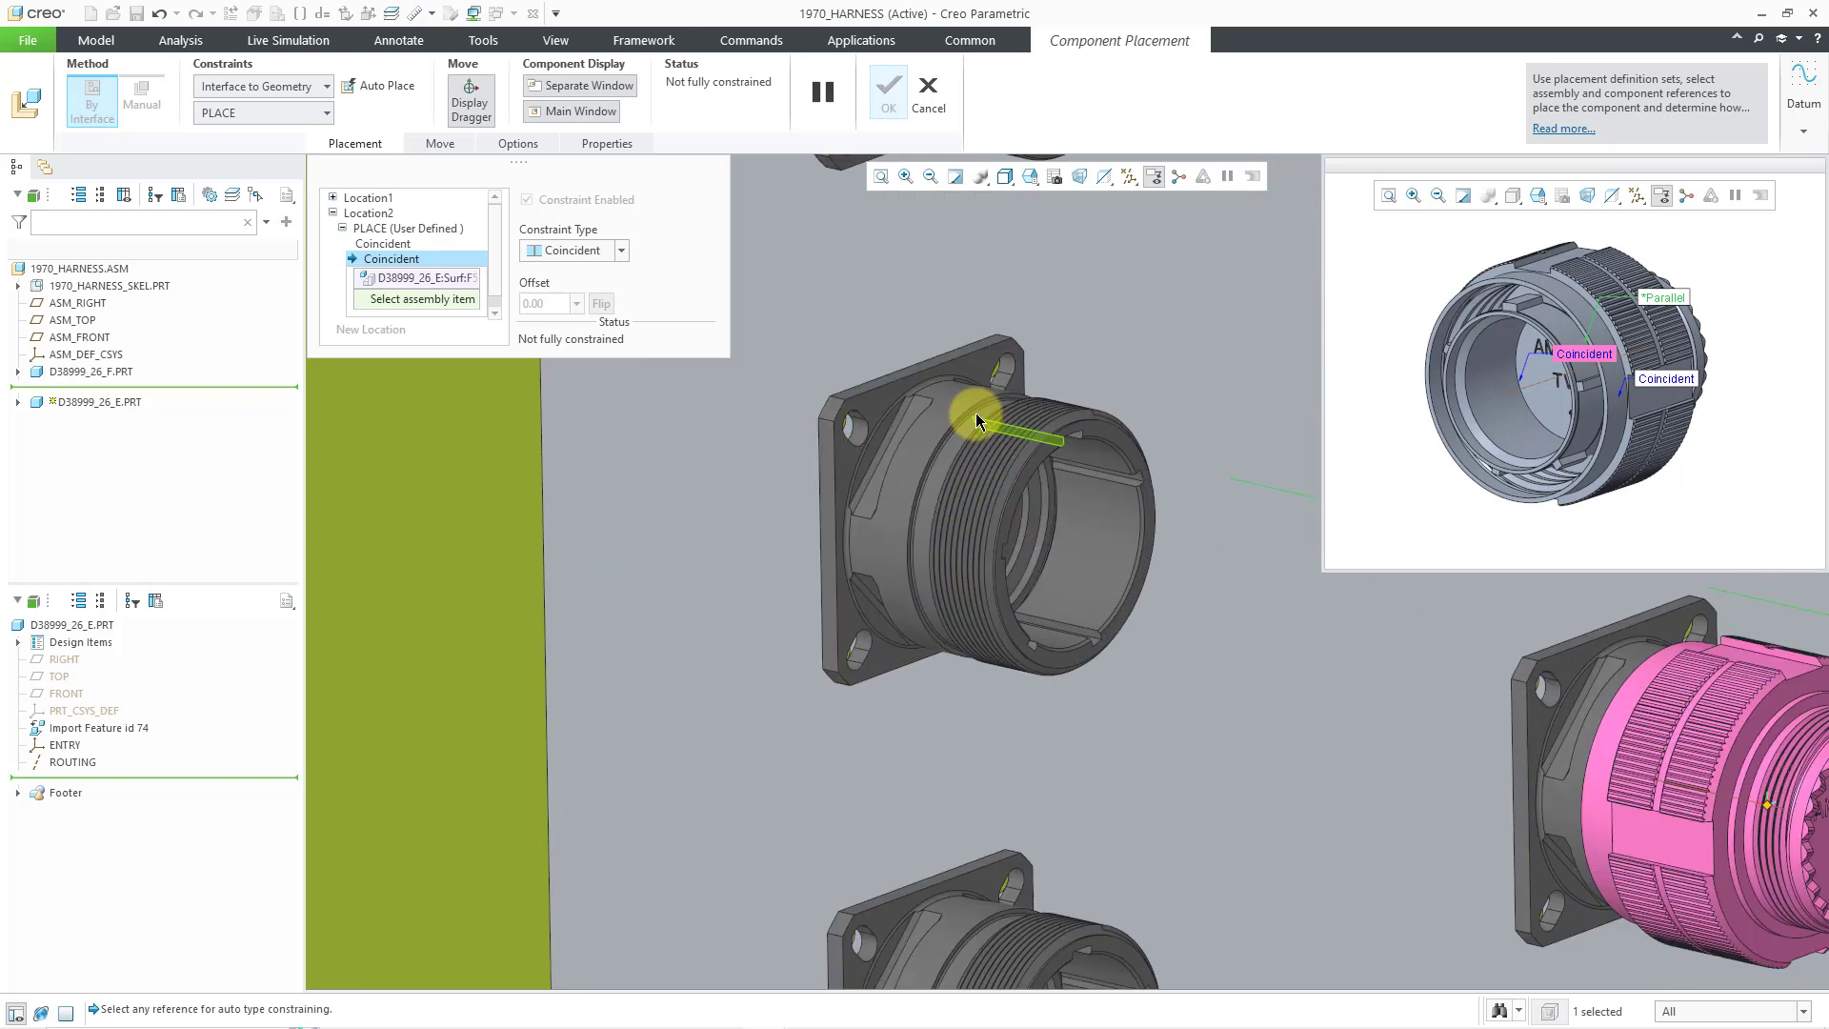
click(976, 411)
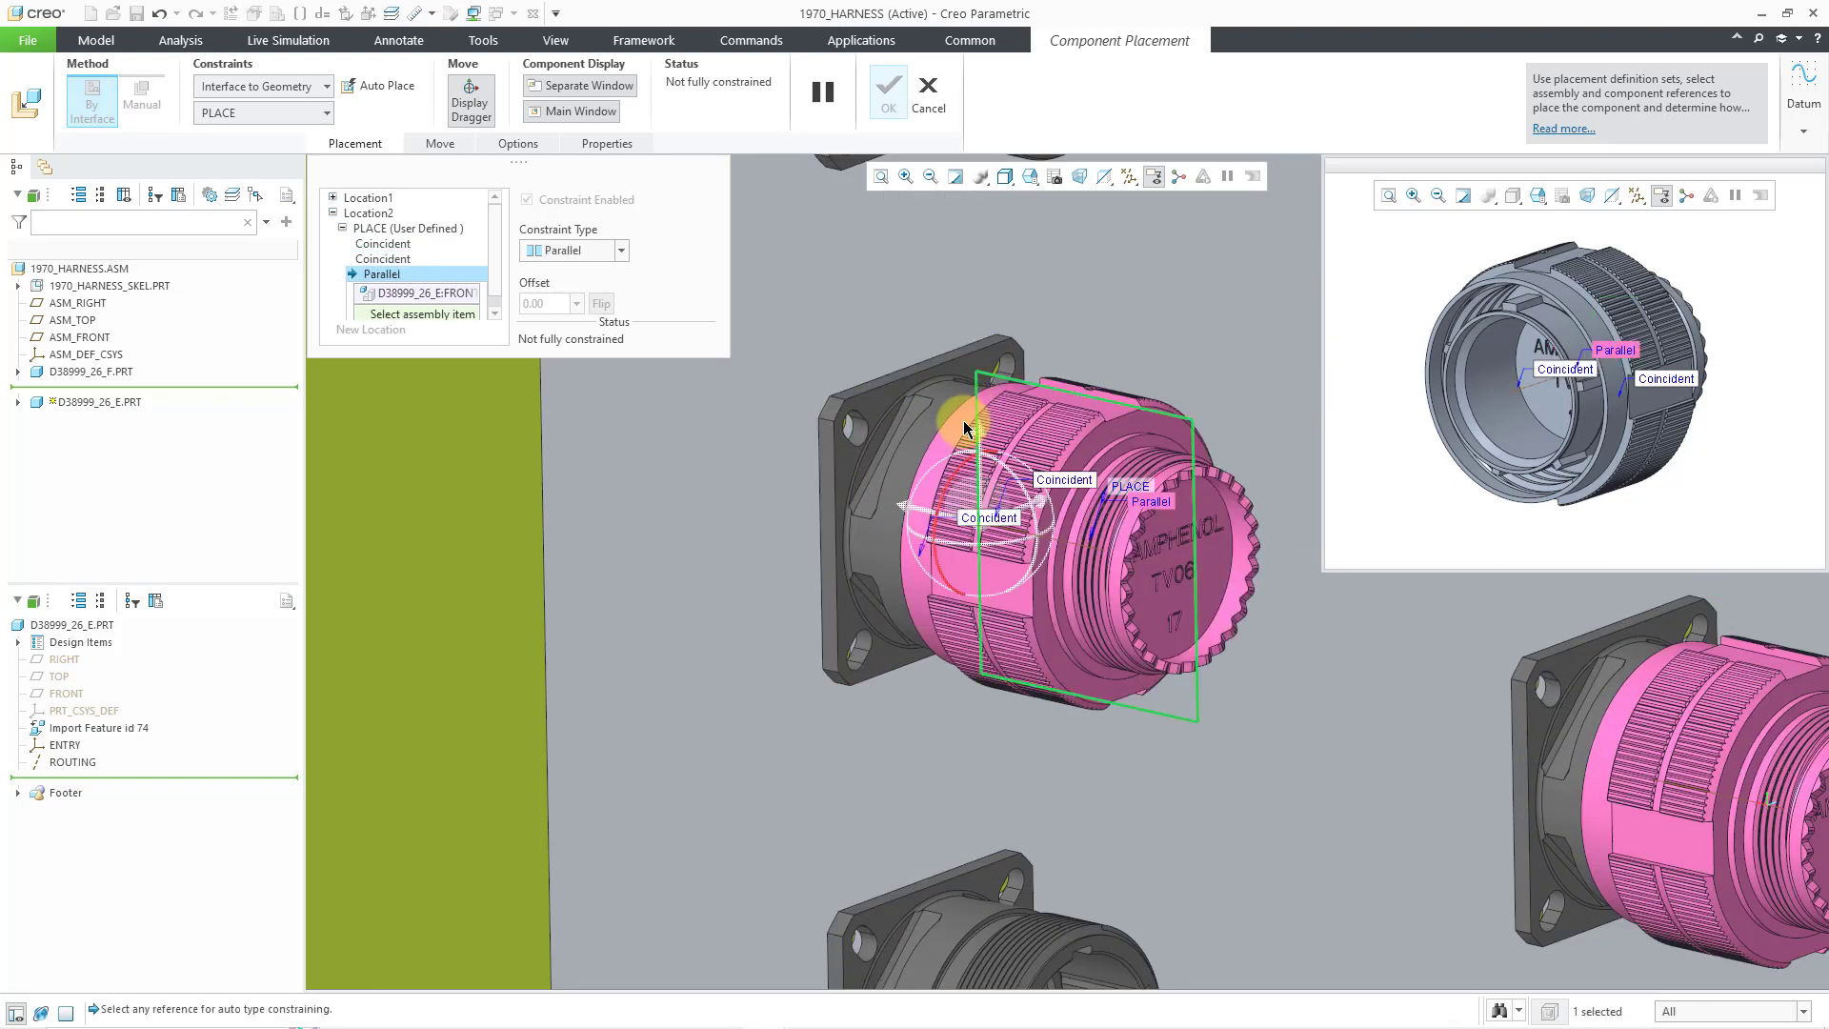
click(835, 493)
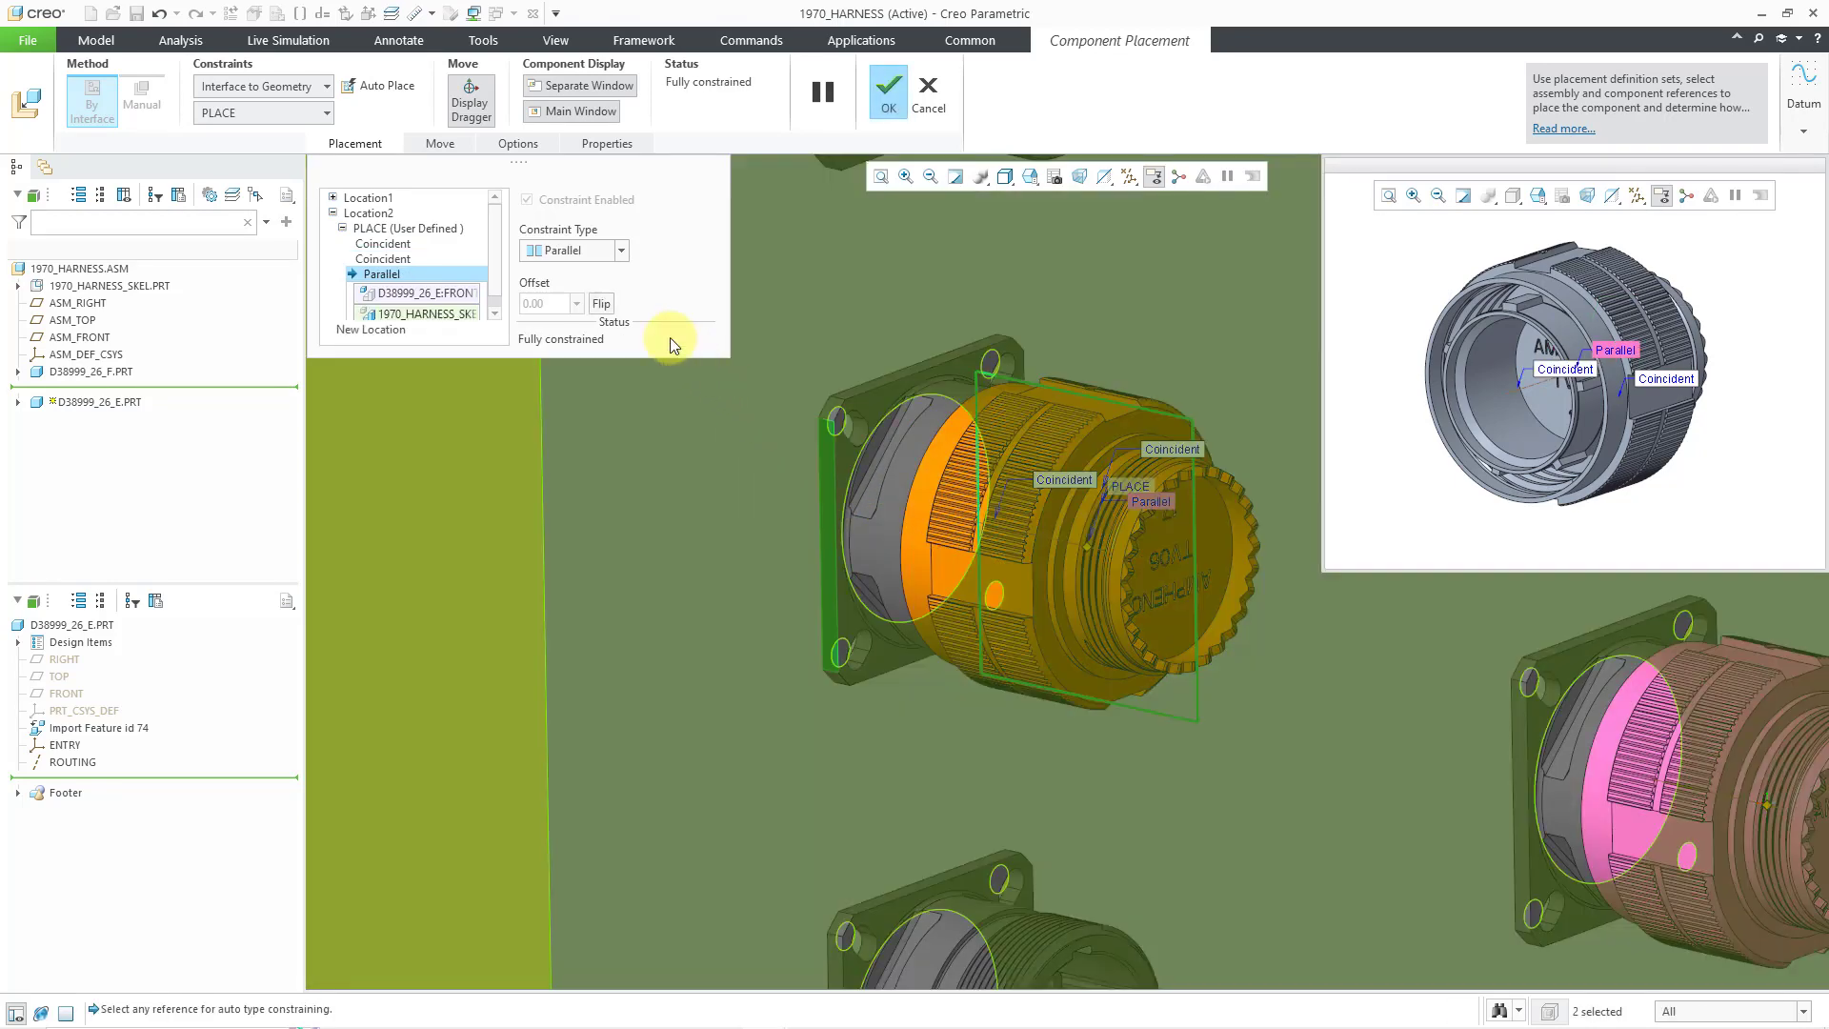
scroll(1128, 534, up, 6)
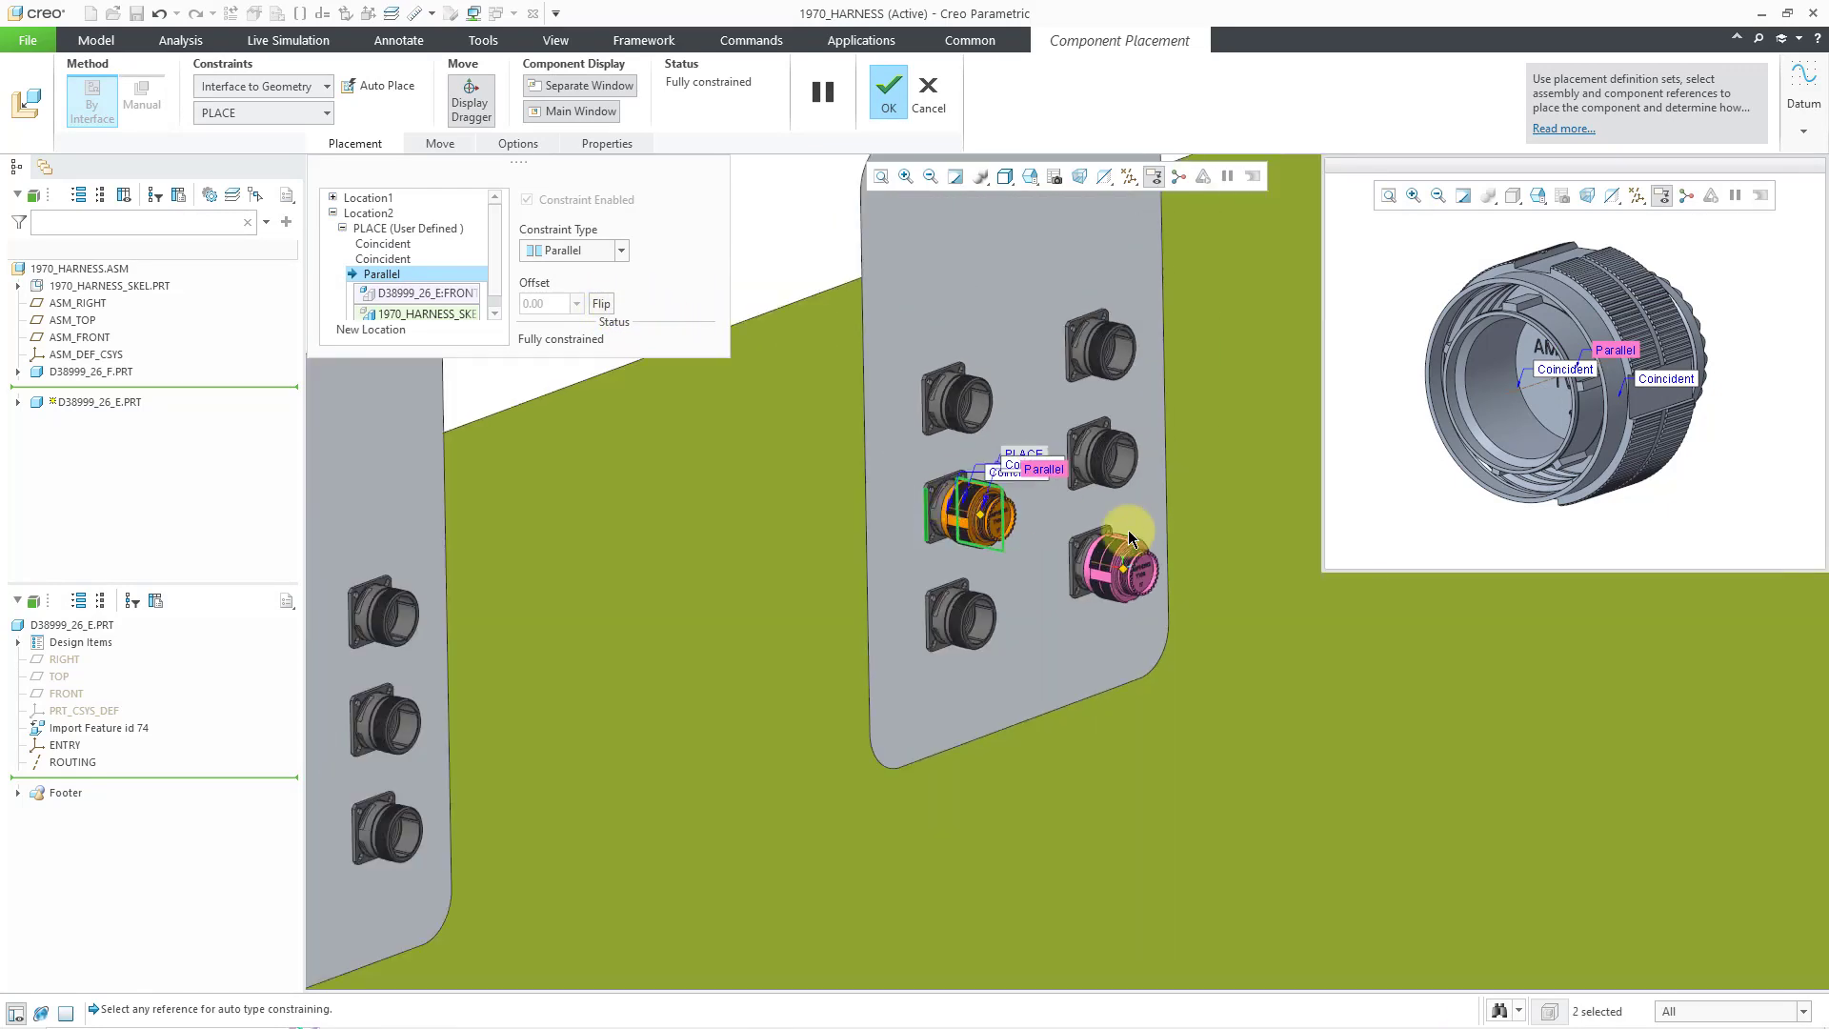
scroll(1128, 530, up, 3)
- Add a third location mating the plug to the left panel's top-right receptacle with two Coincident and one Parallel constraints
right_click(581, 404)
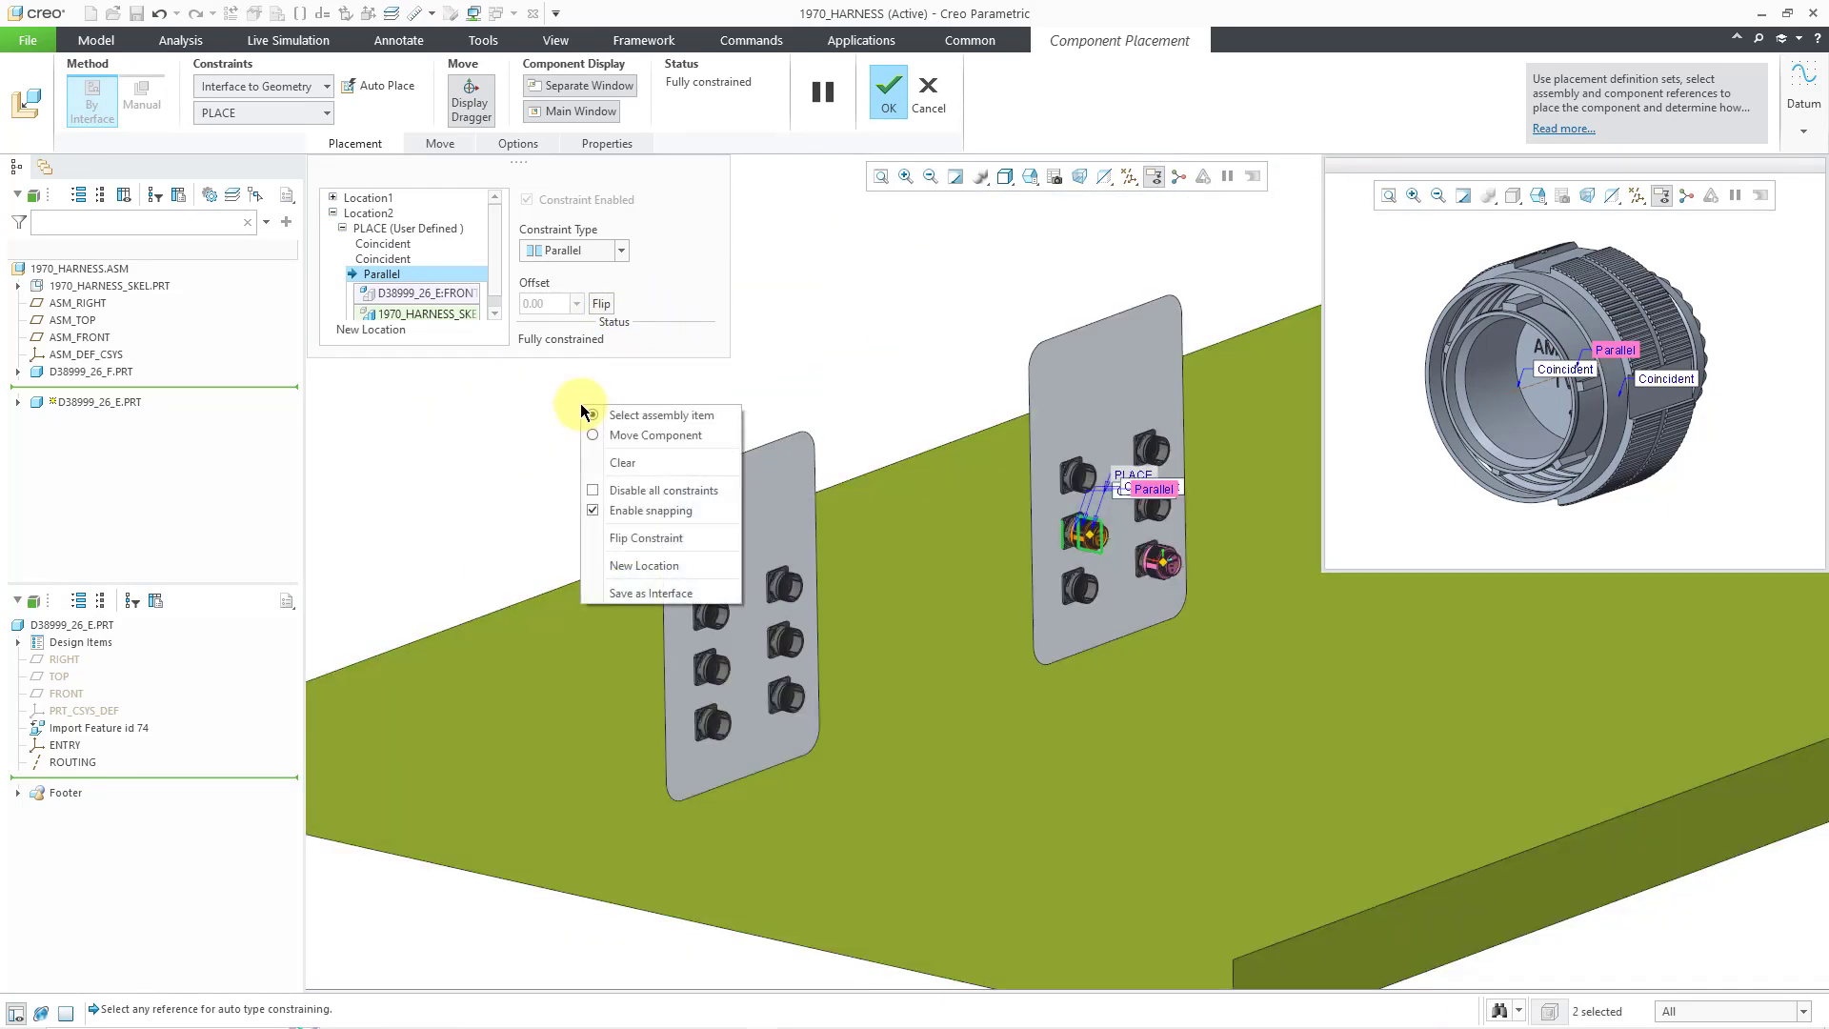
click(640, 564)
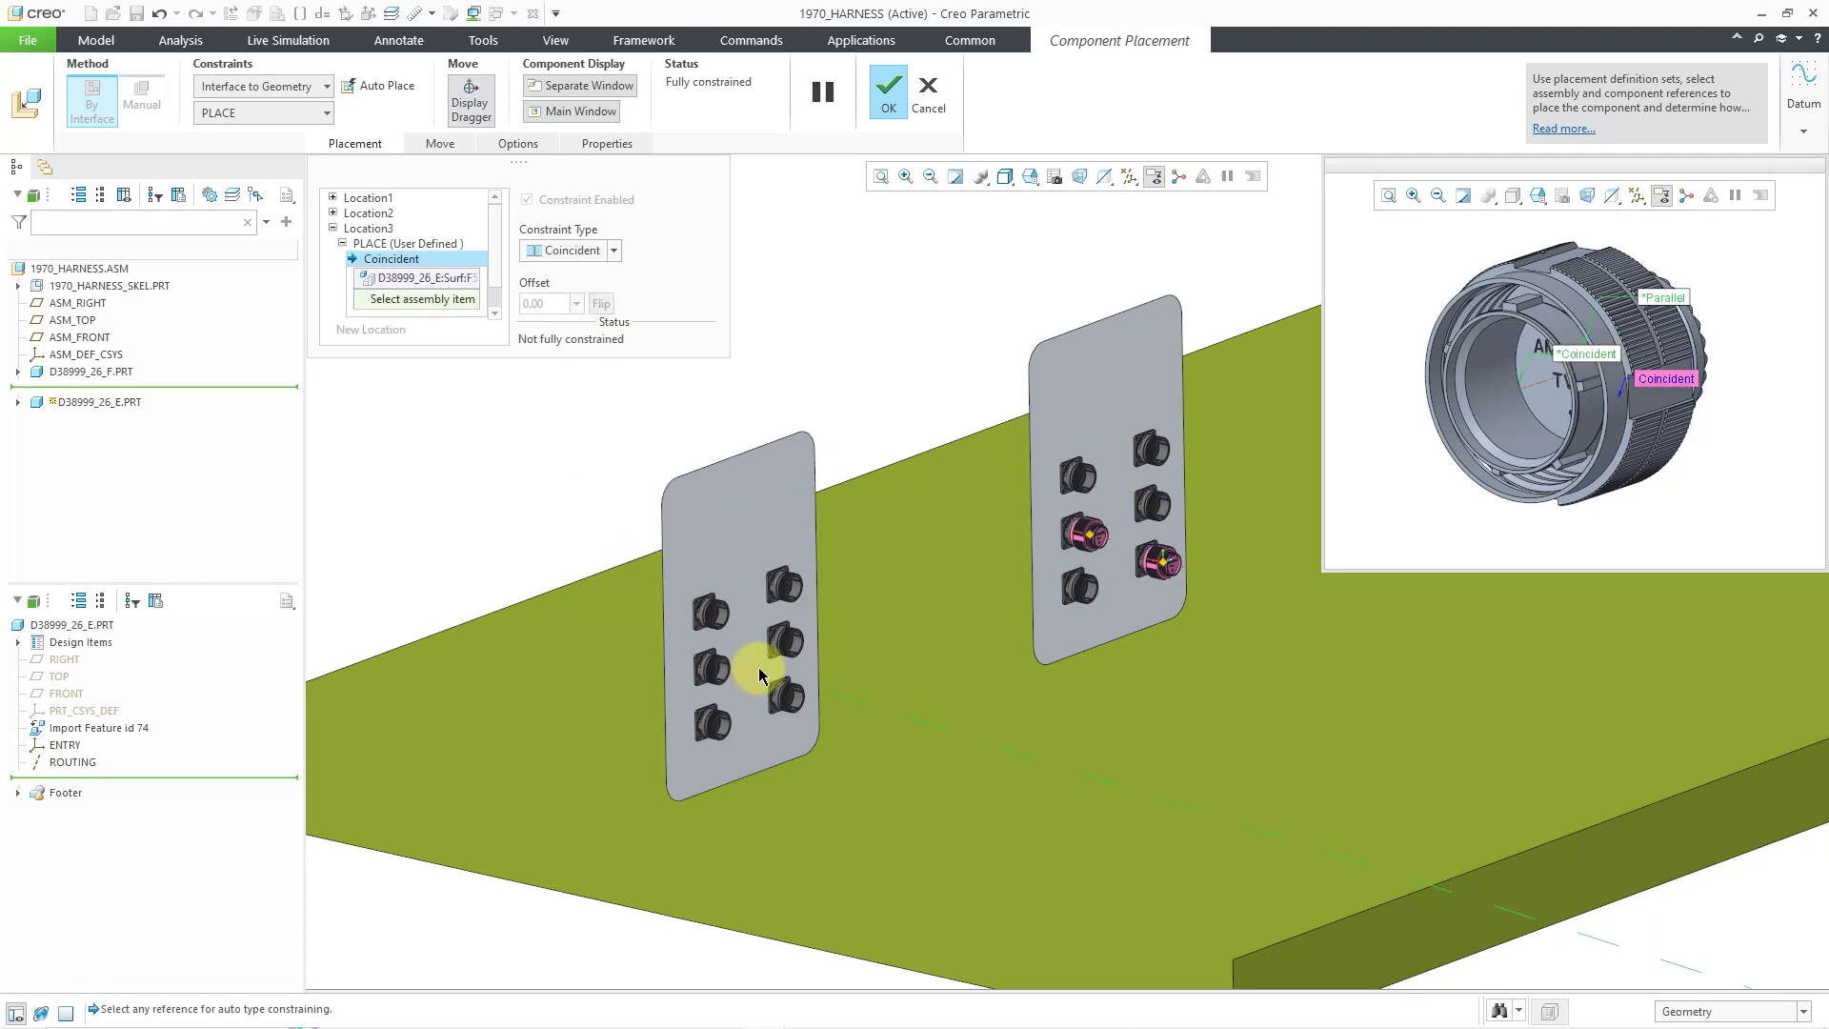
scroll(760, 657, down, 5)
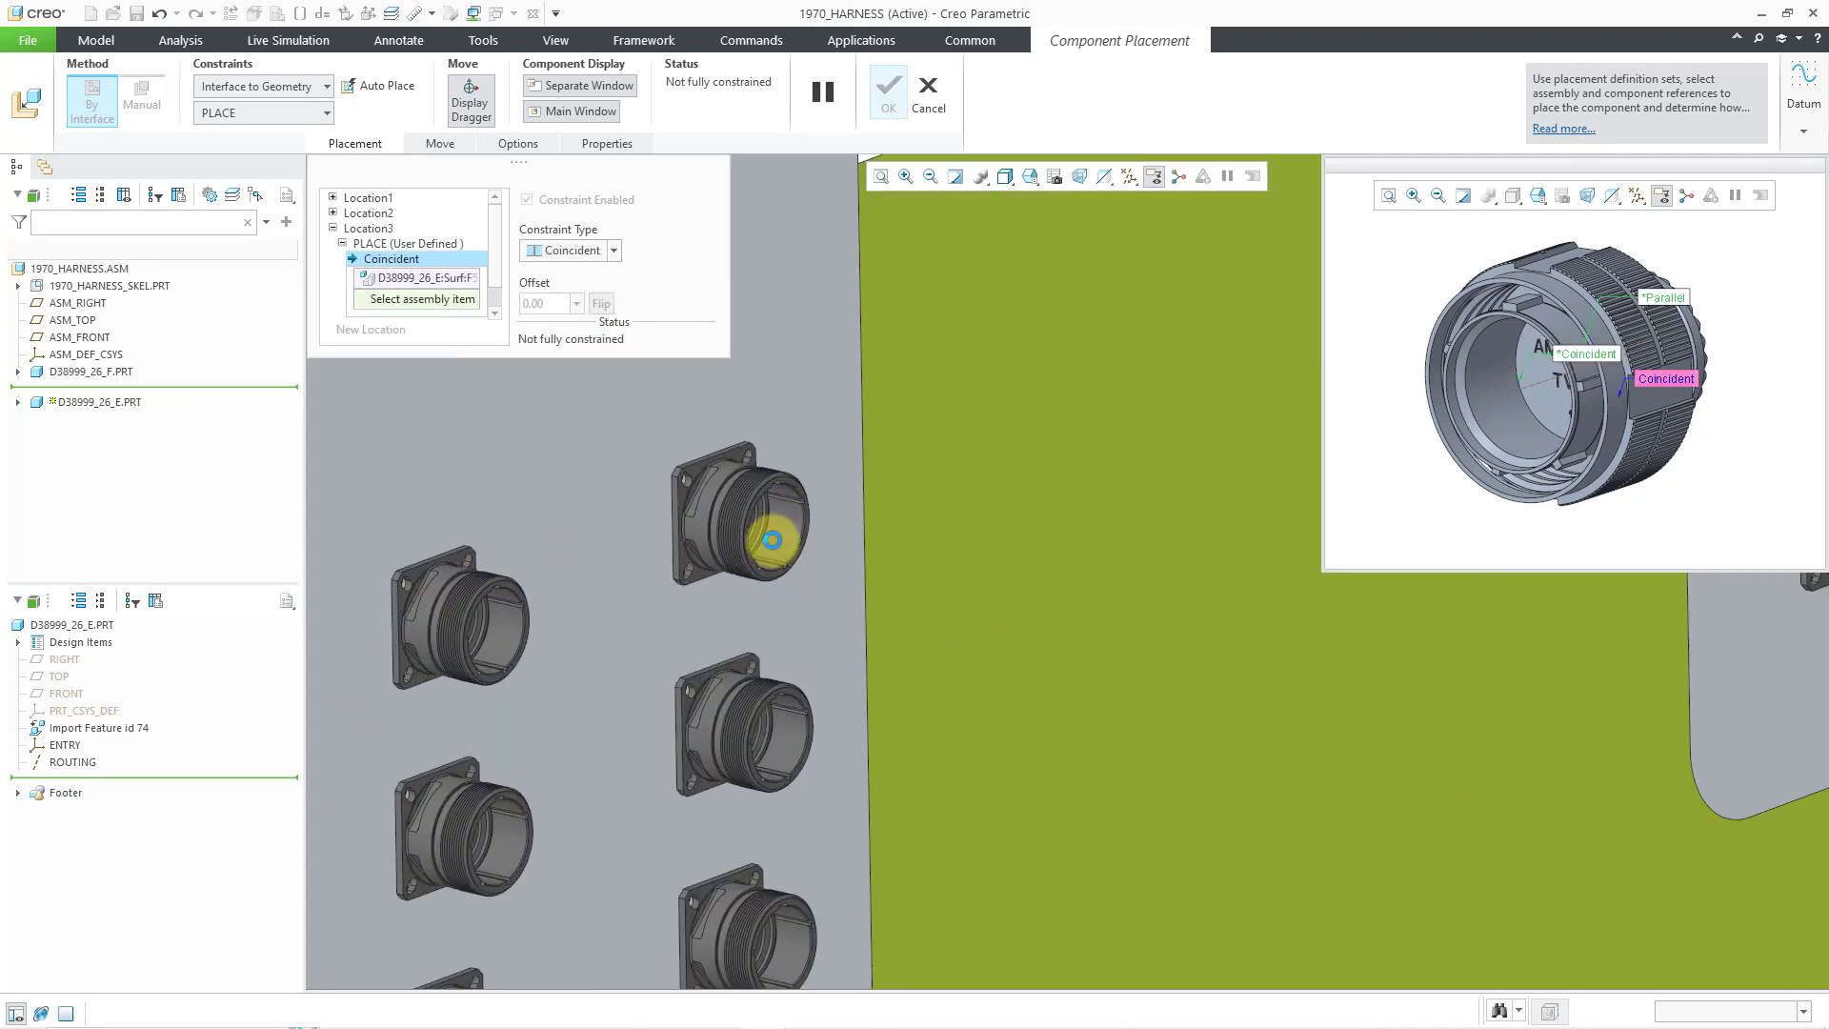
click(772, 540)
scroll(736, 519, down, 5)
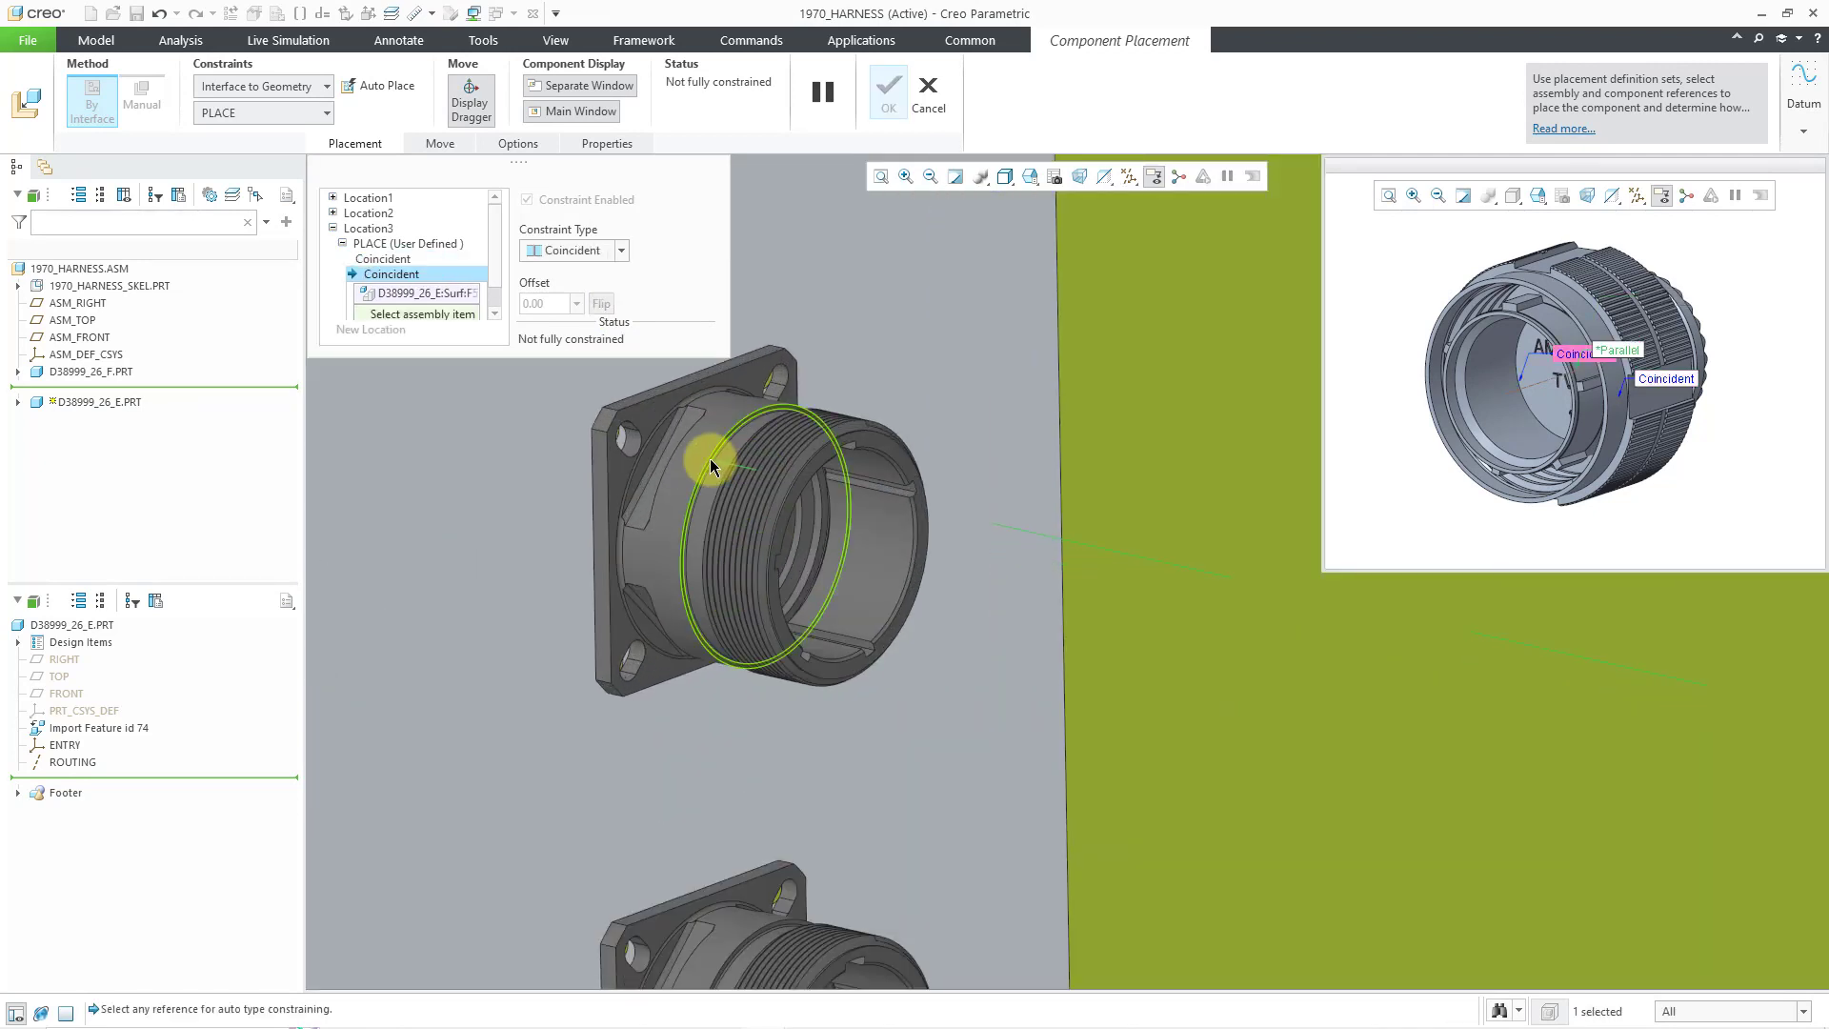
click(713, 467)
click(604, 488)
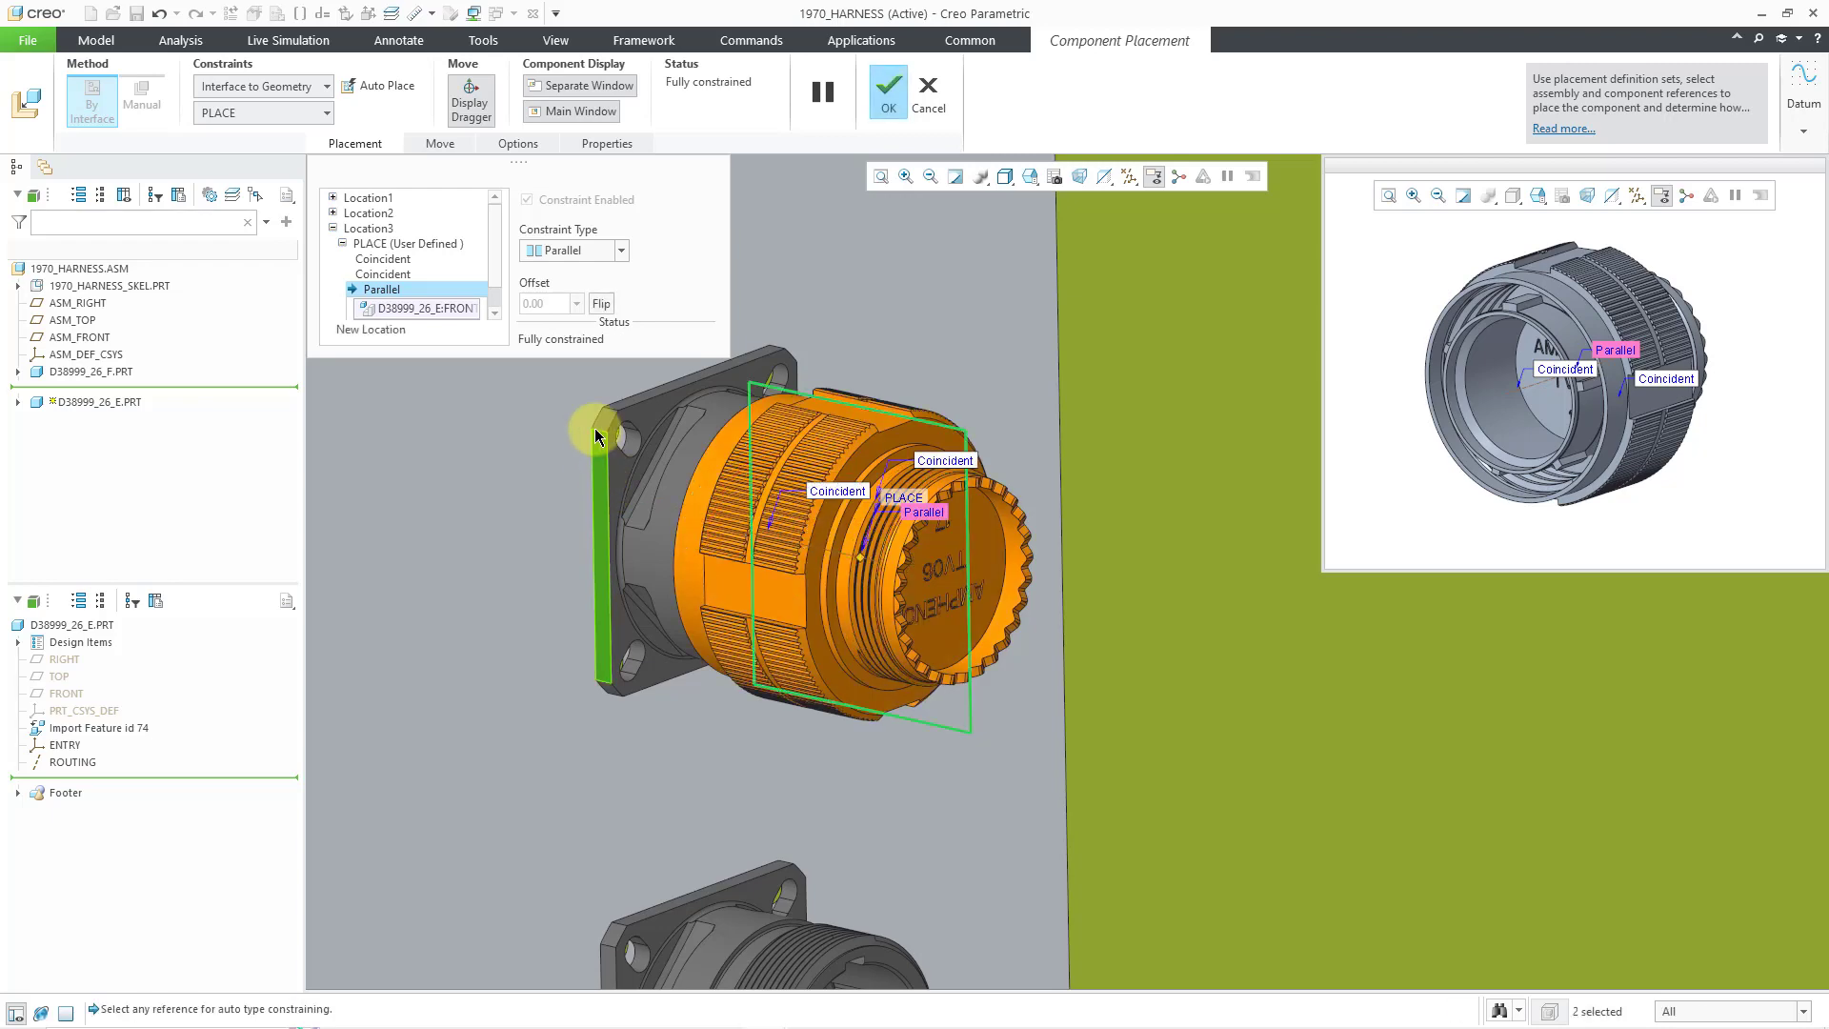
scroll(842, 491, up, 5)
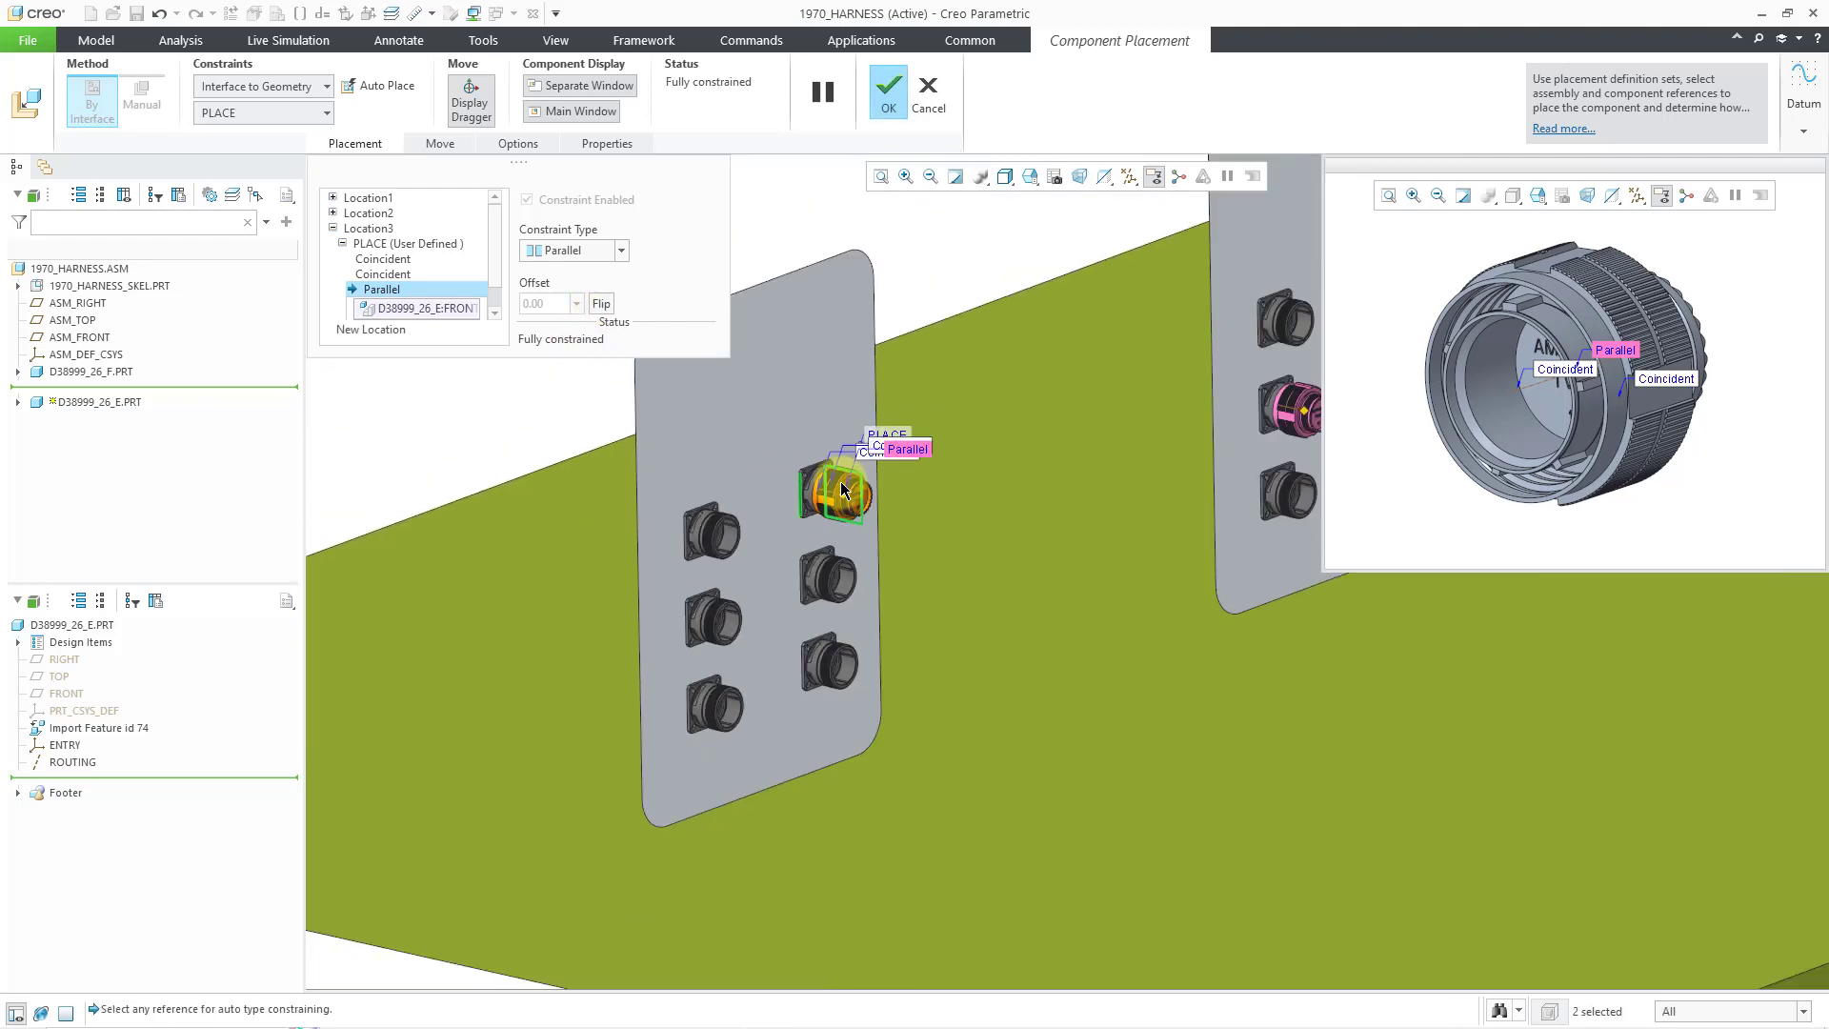
right_click(410, 421)
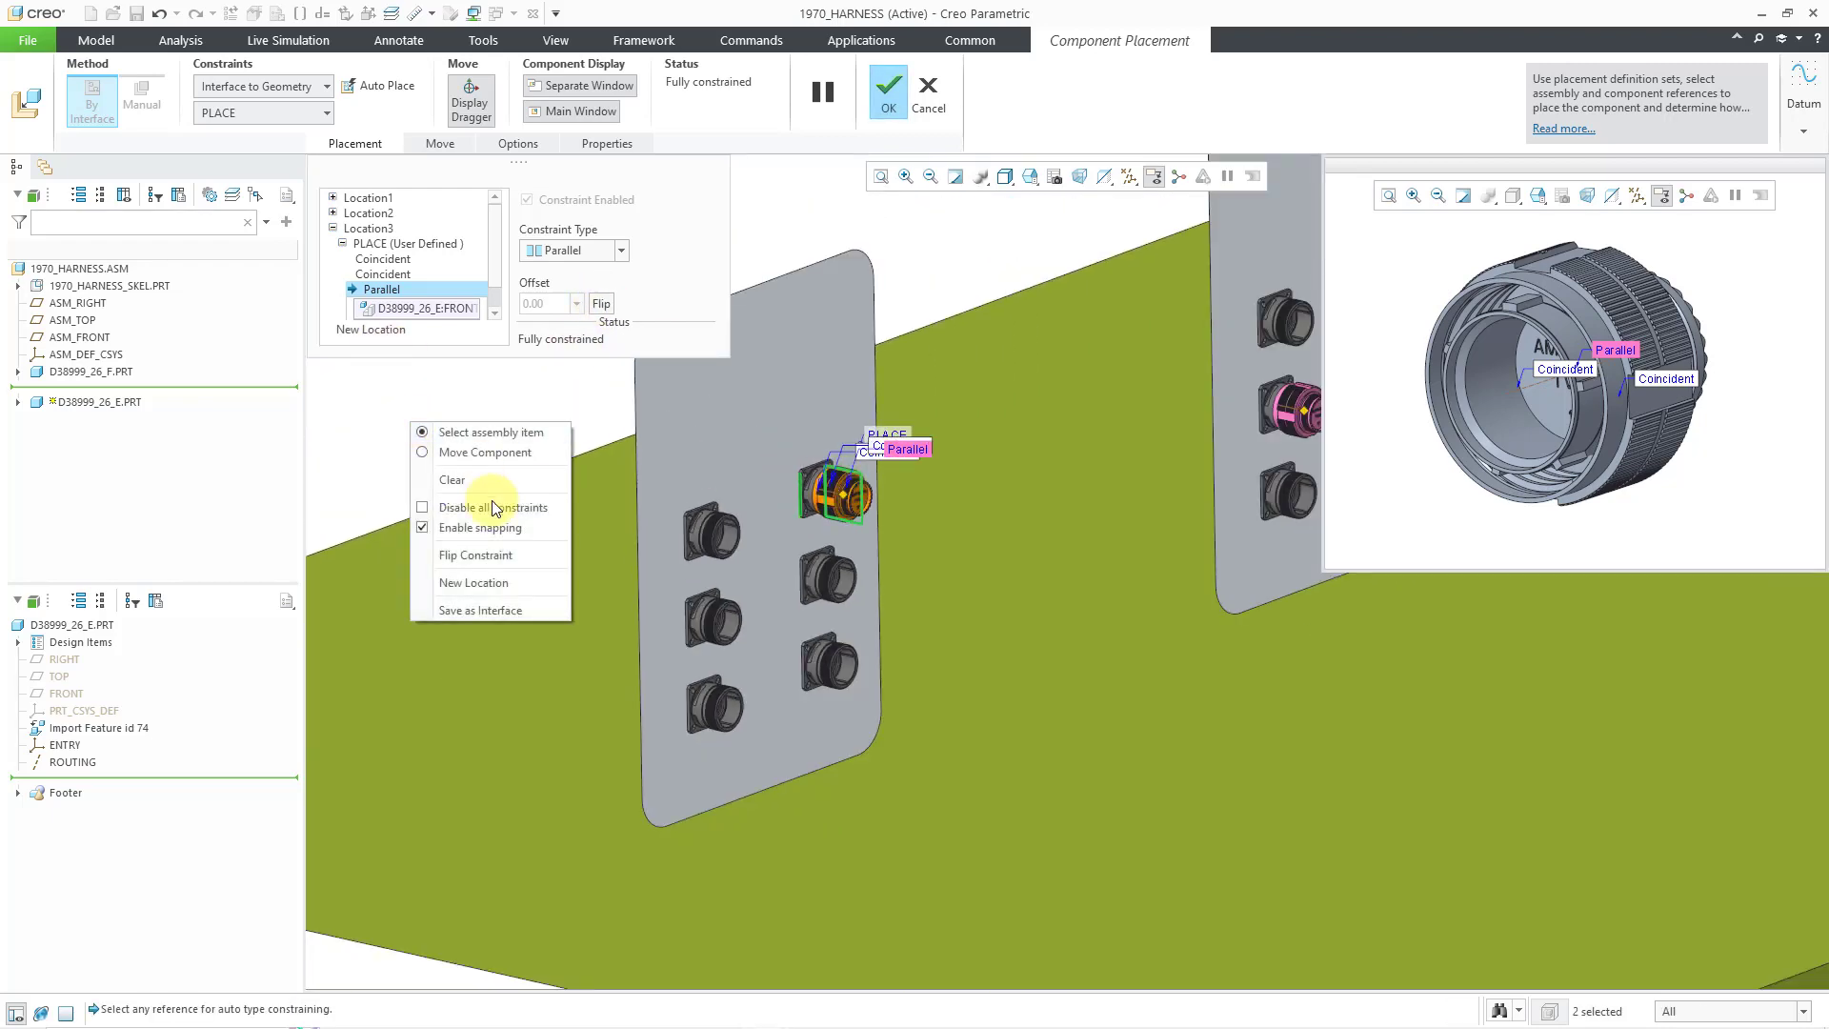
- Add a fourth location mating the plug to the left panel's bottom-left receptacle with Coincident and Parallel constraints
click(501, 583)
scroll(540, 679, down, 5)
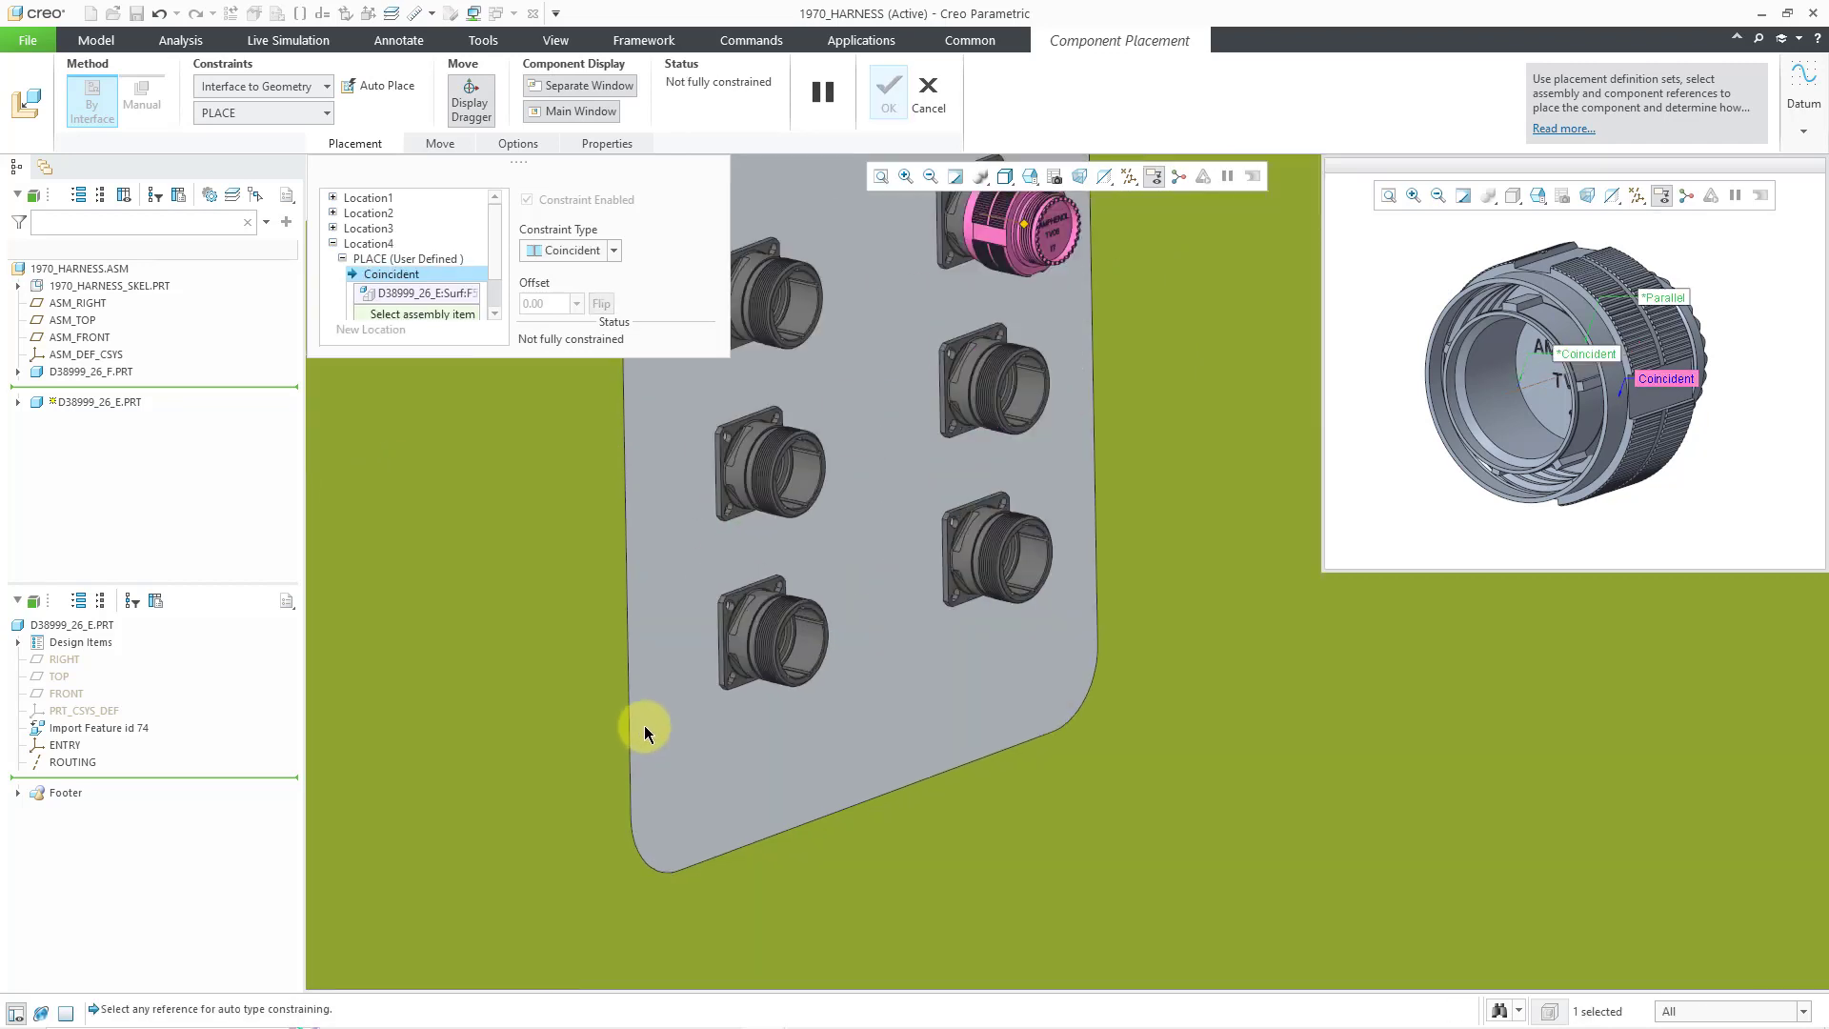
click(978, 617)
scroll(886, 567, down, 3)
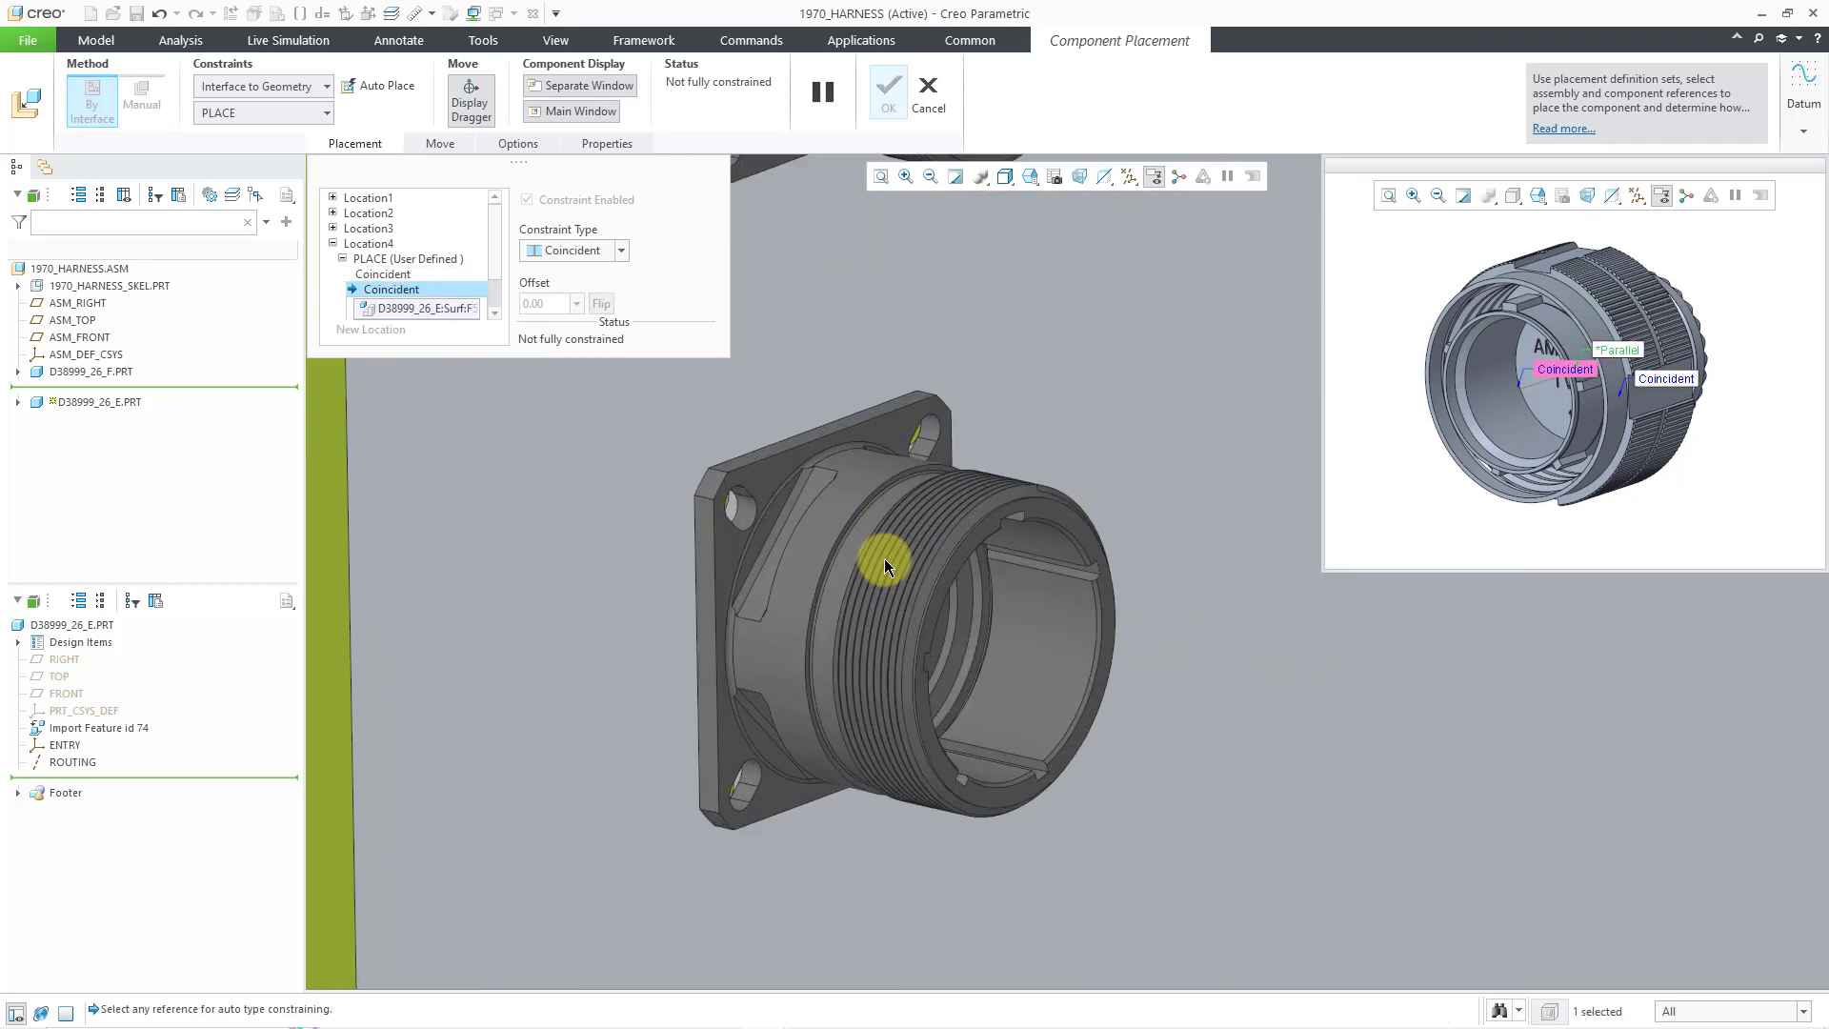
click(868, 500)
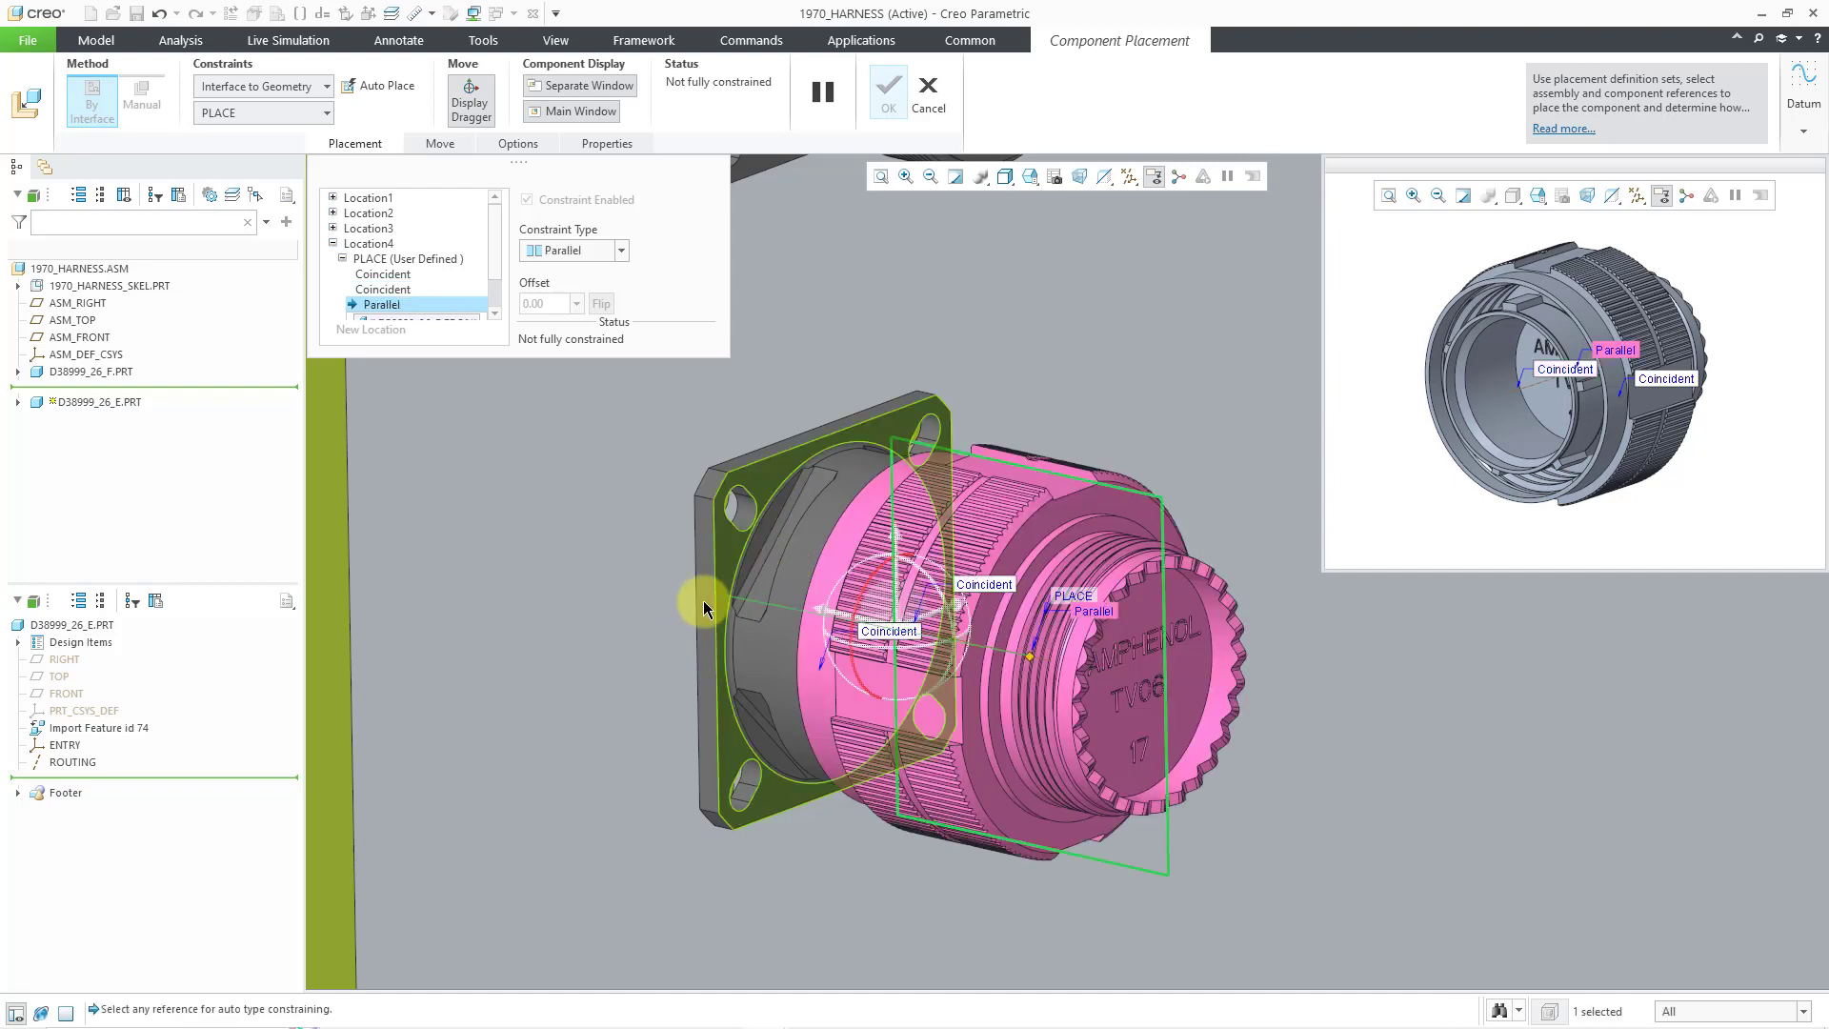
click(703, 600)
- Flip the fourth plug's parallel orientation and confirm placement of all four D38999_26_E plugs
click(608, 307)
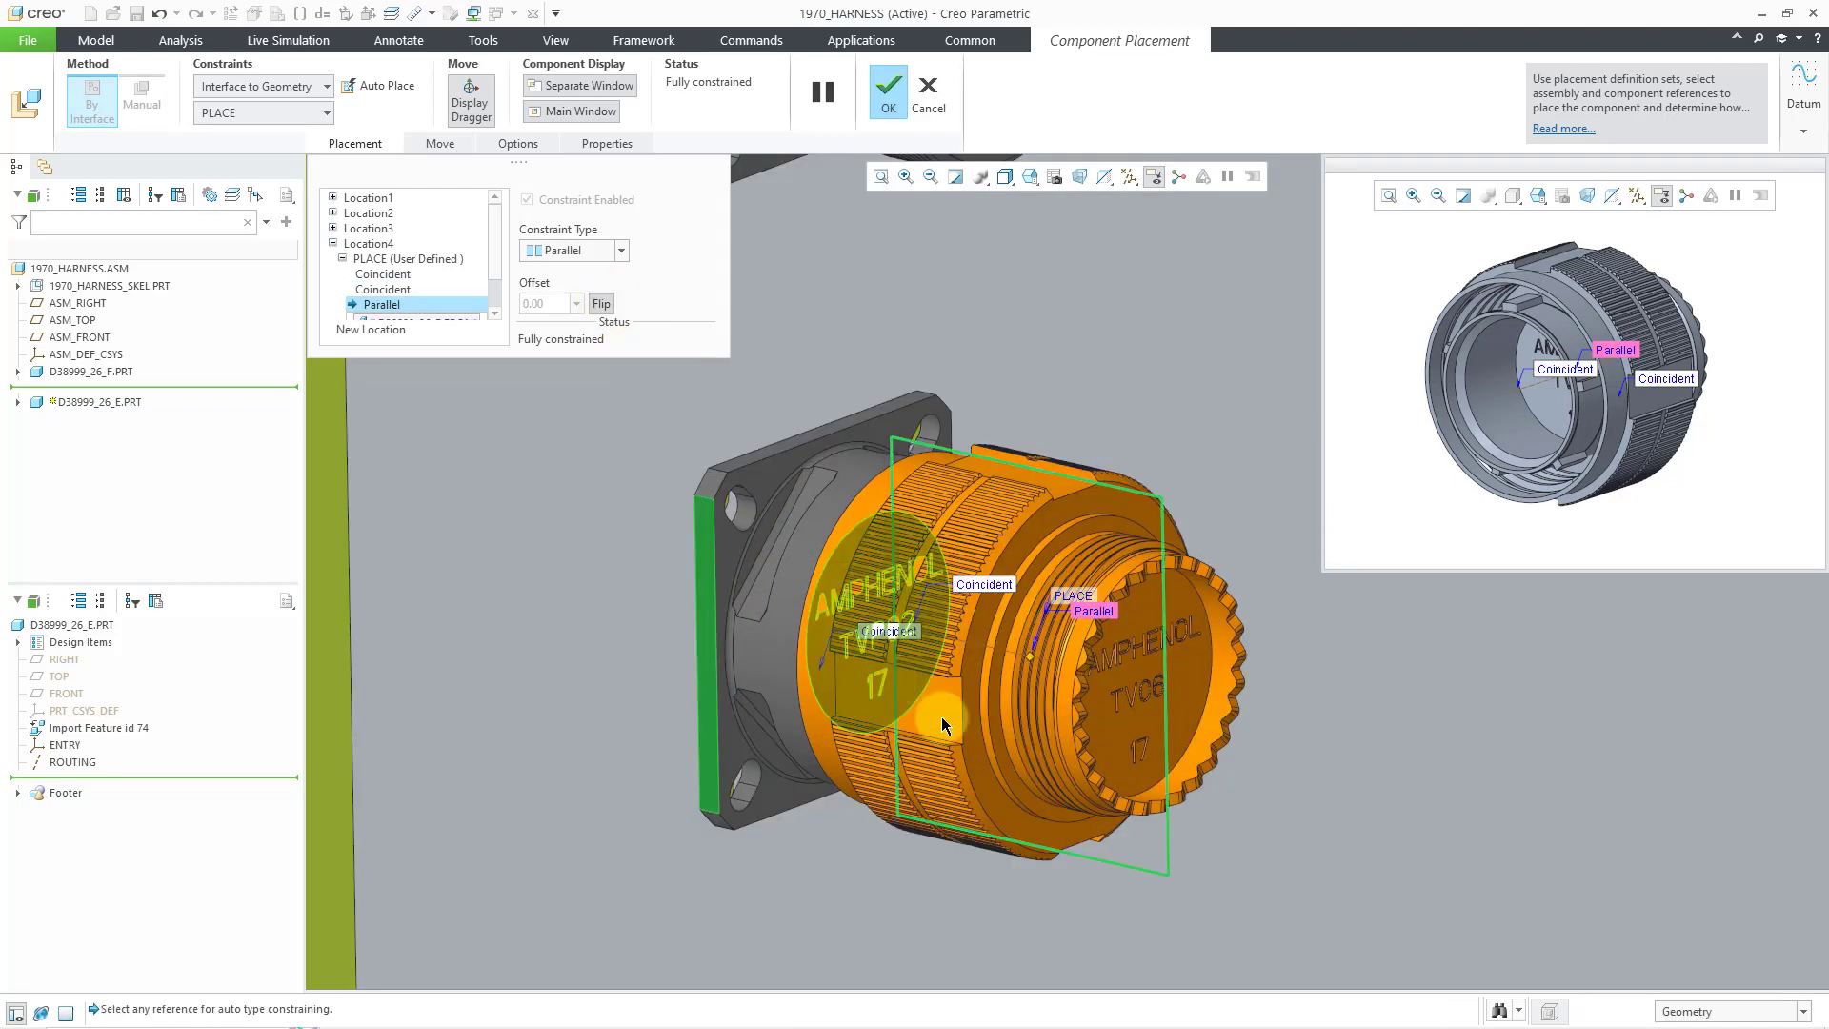
scroll(917, 710, up, 5)
scroll(705, 624, up, 3)
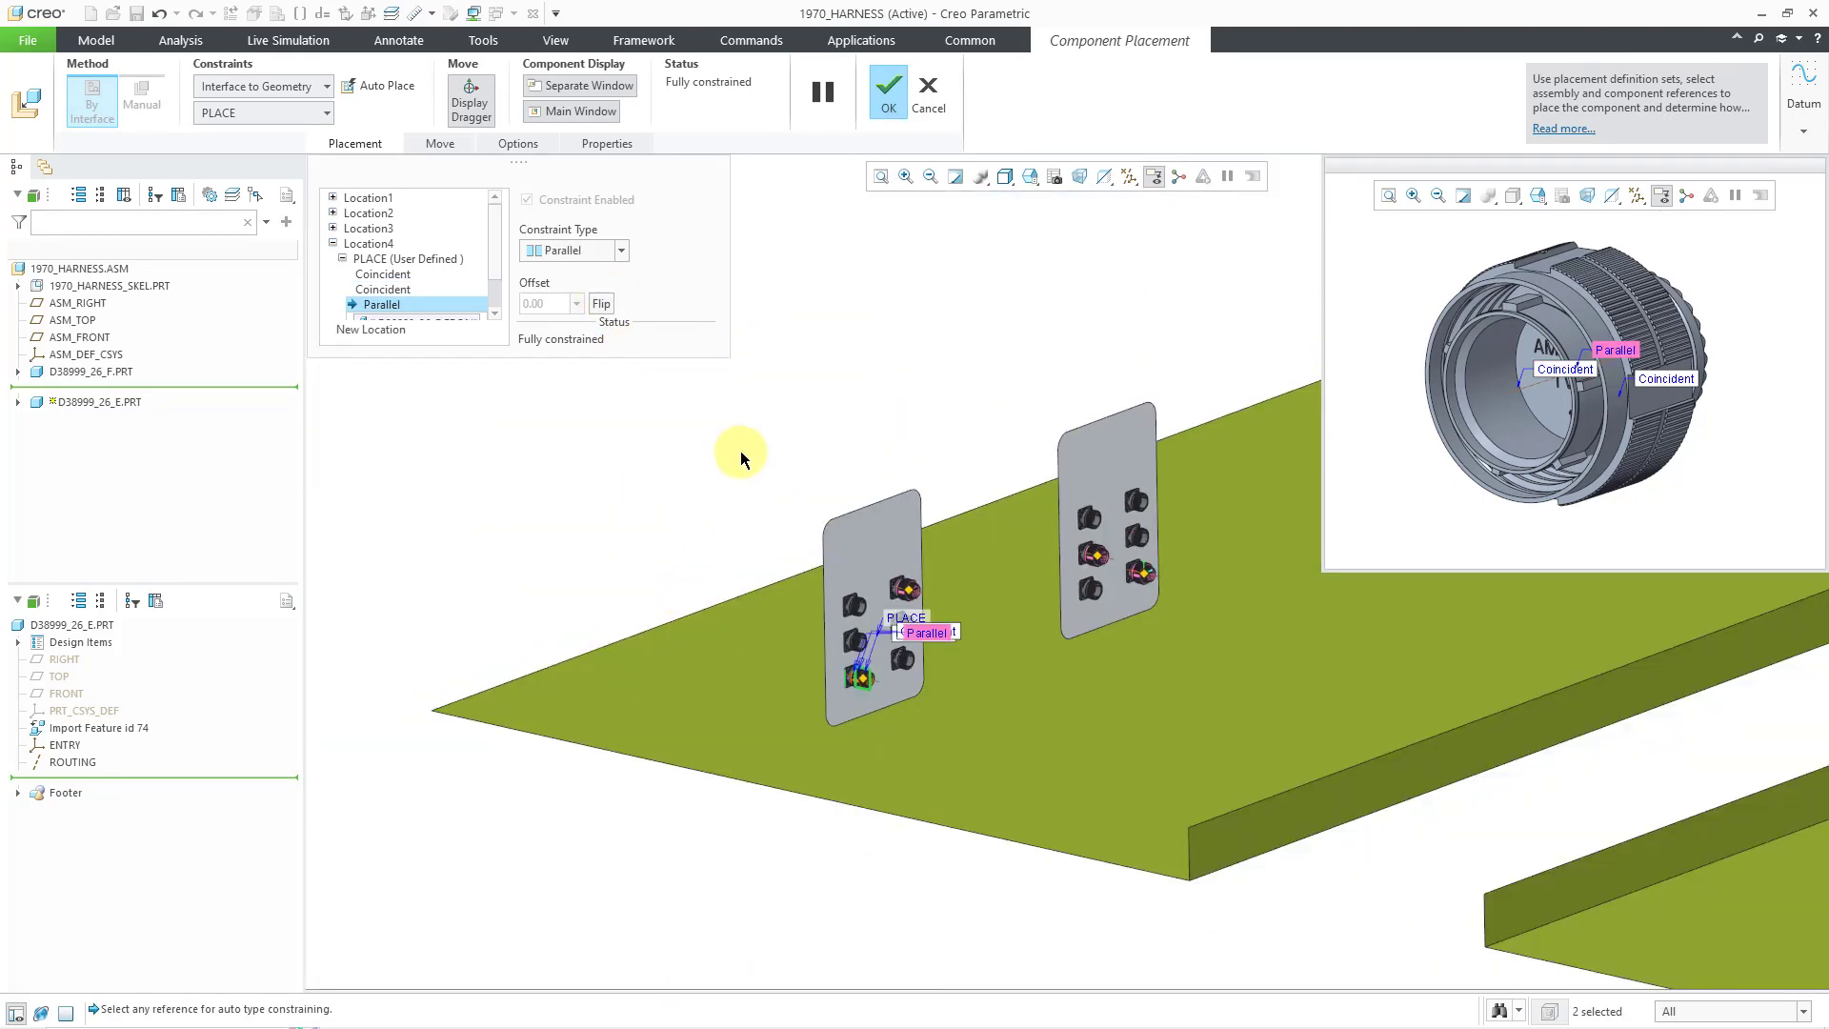
middle_click(751, 455)
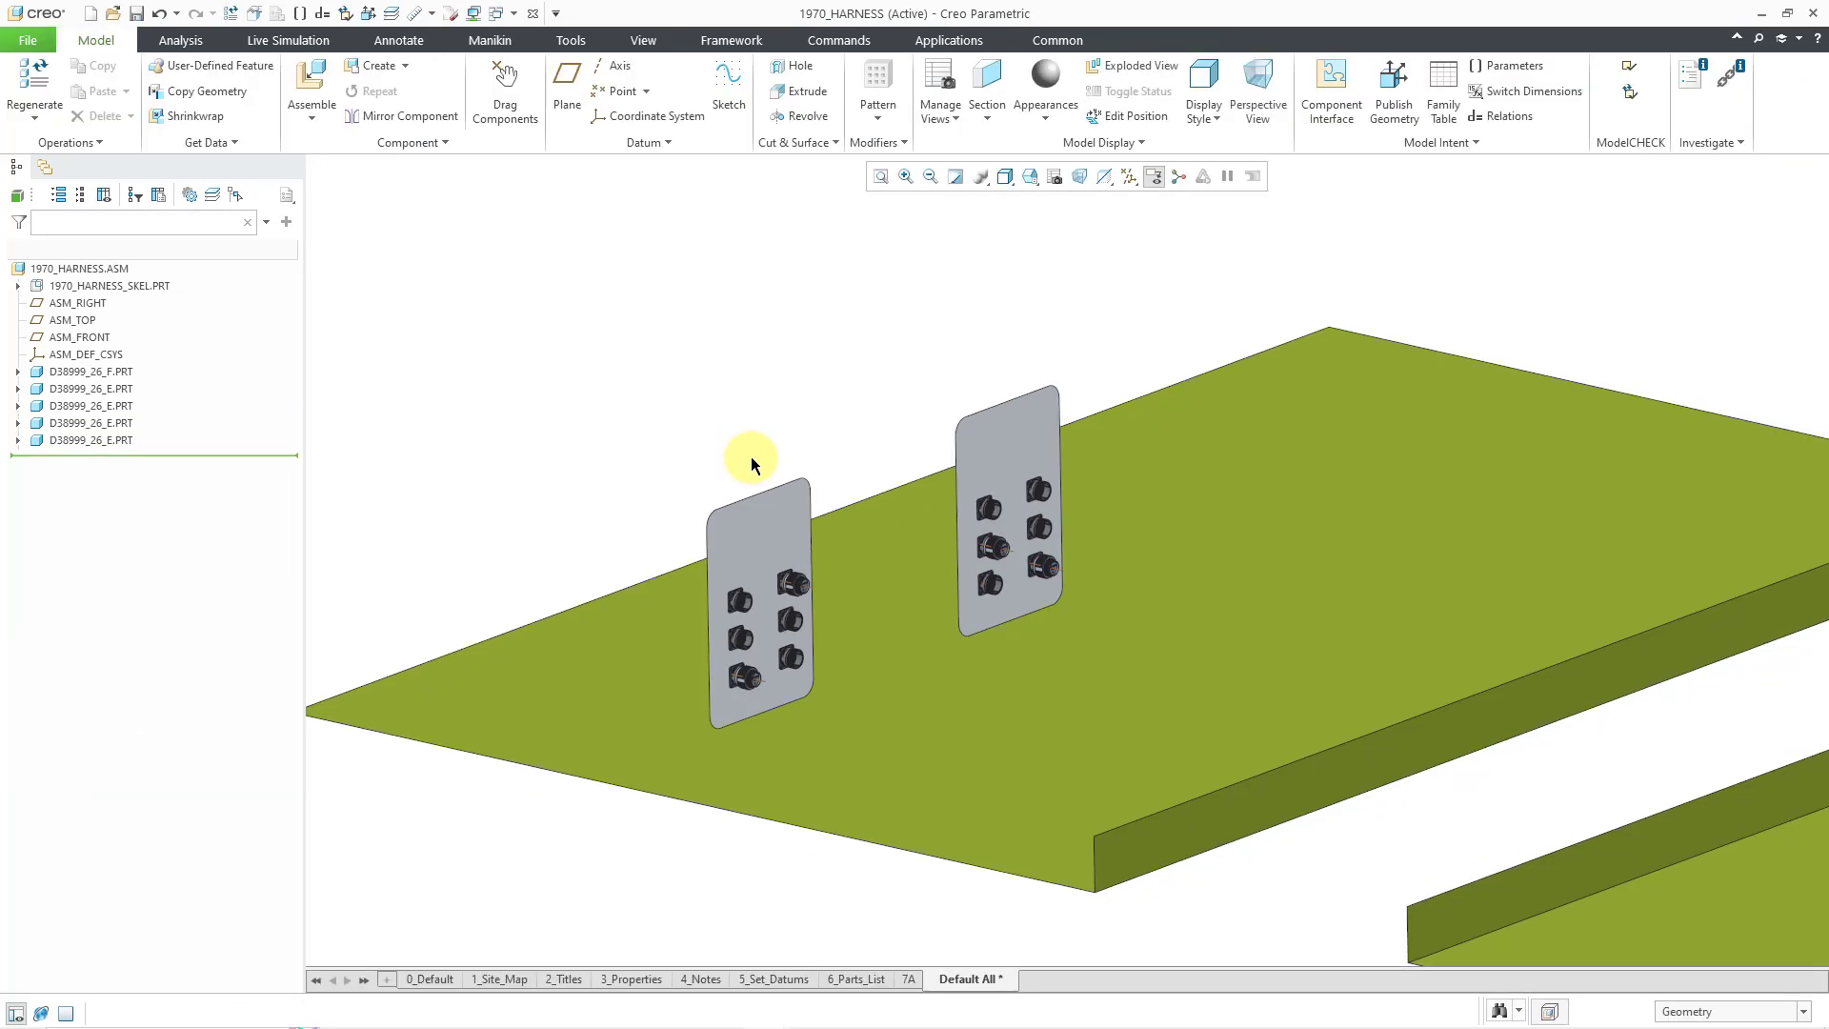
click(130, 287)
click(162, 221)
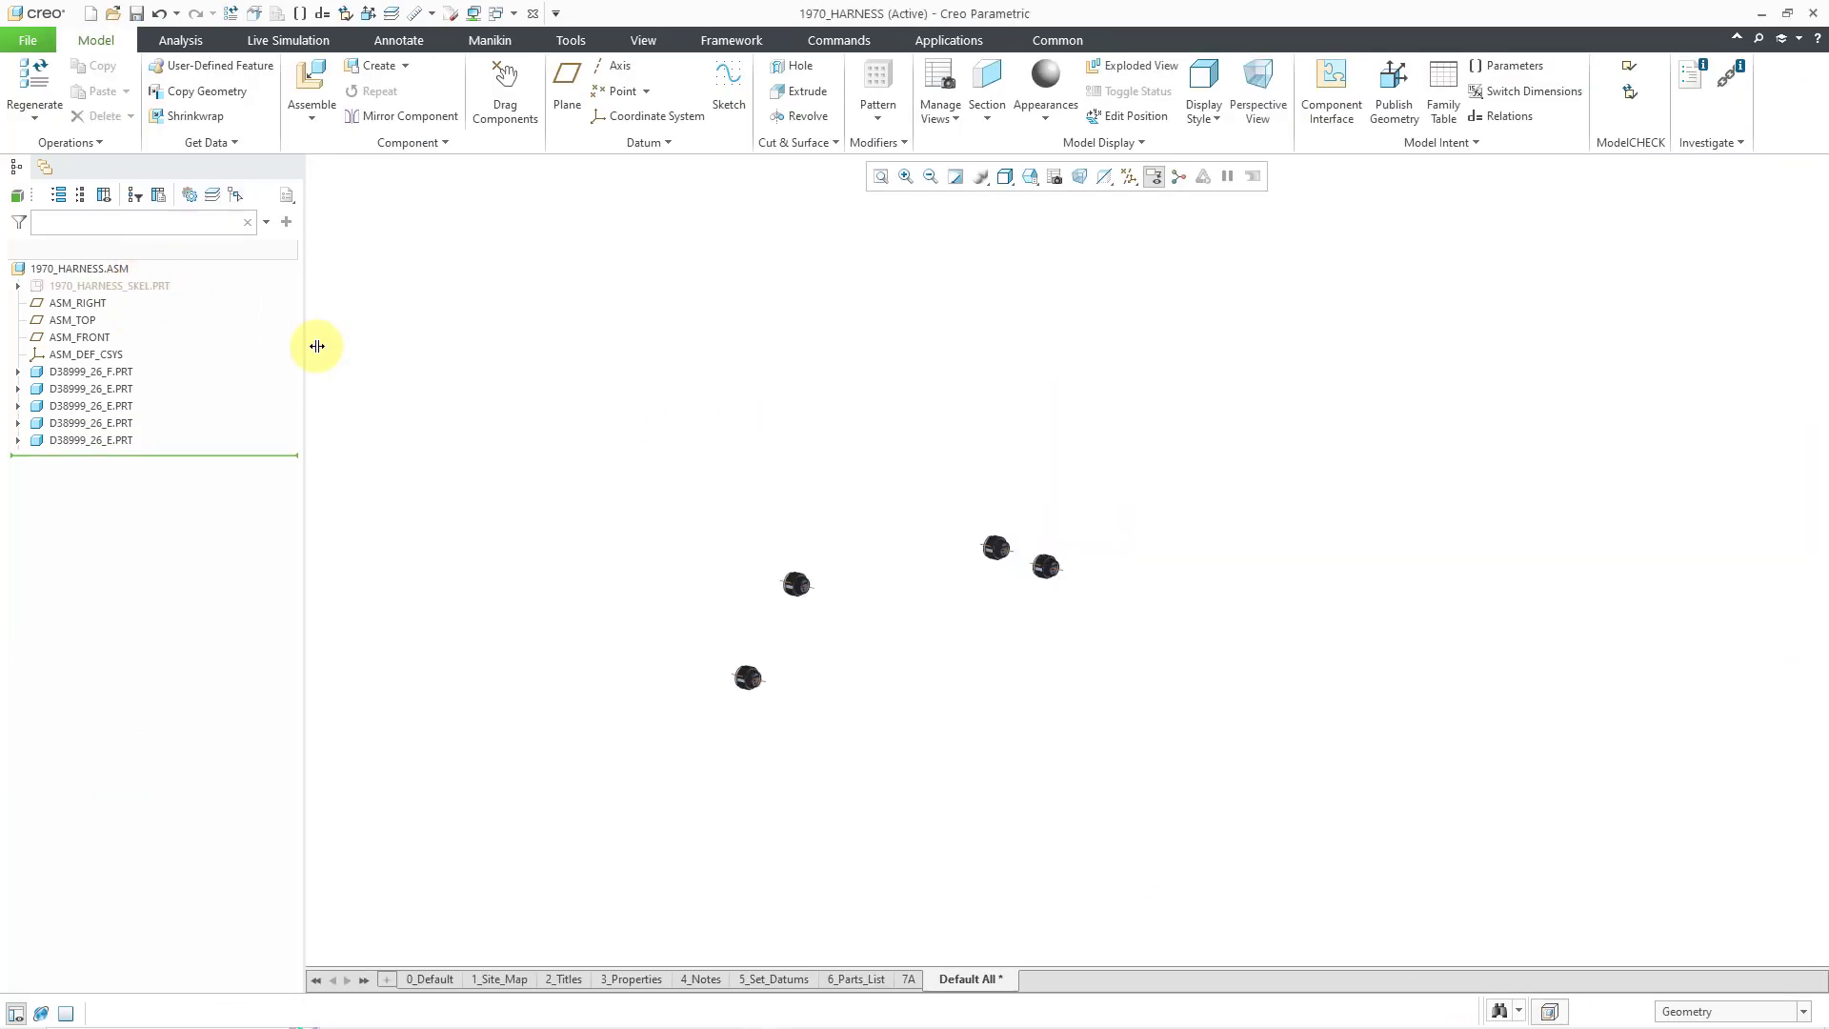
scroll(450, 398, up, 1)
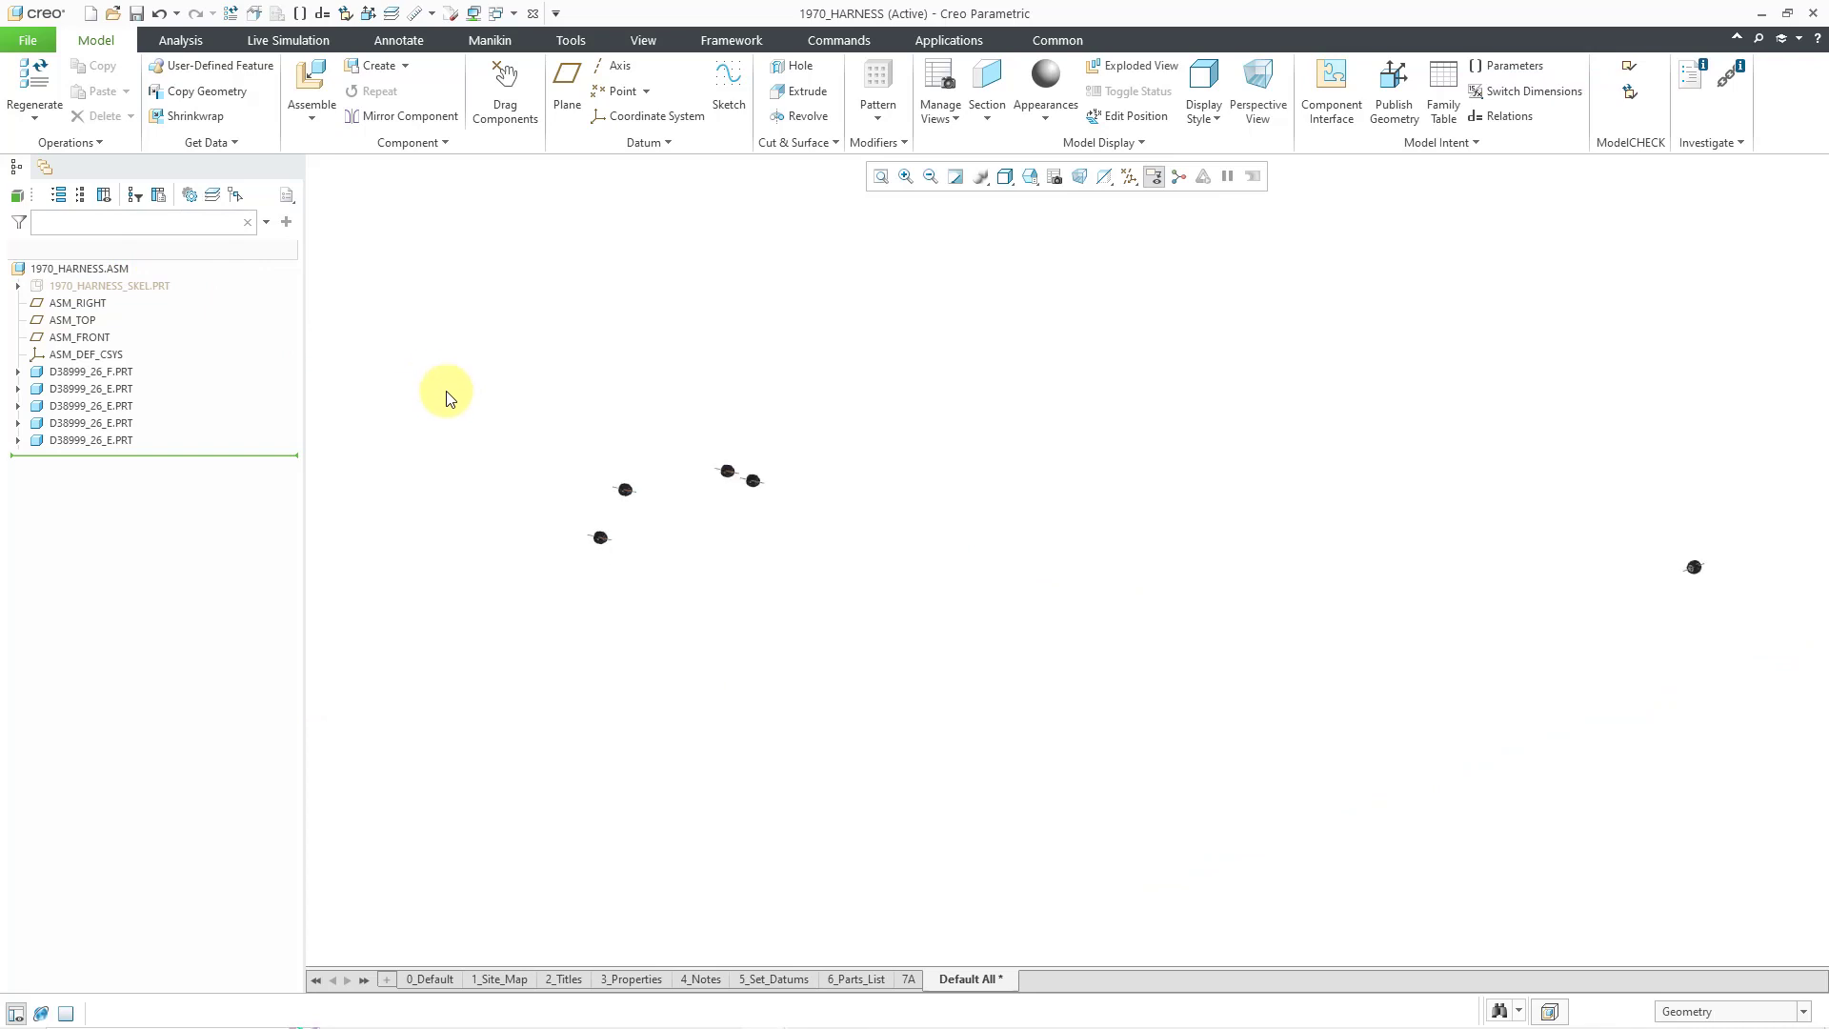
scroll(448, 395, down, 1)
scroll(443, 393, up, 1)
click(146, 286)
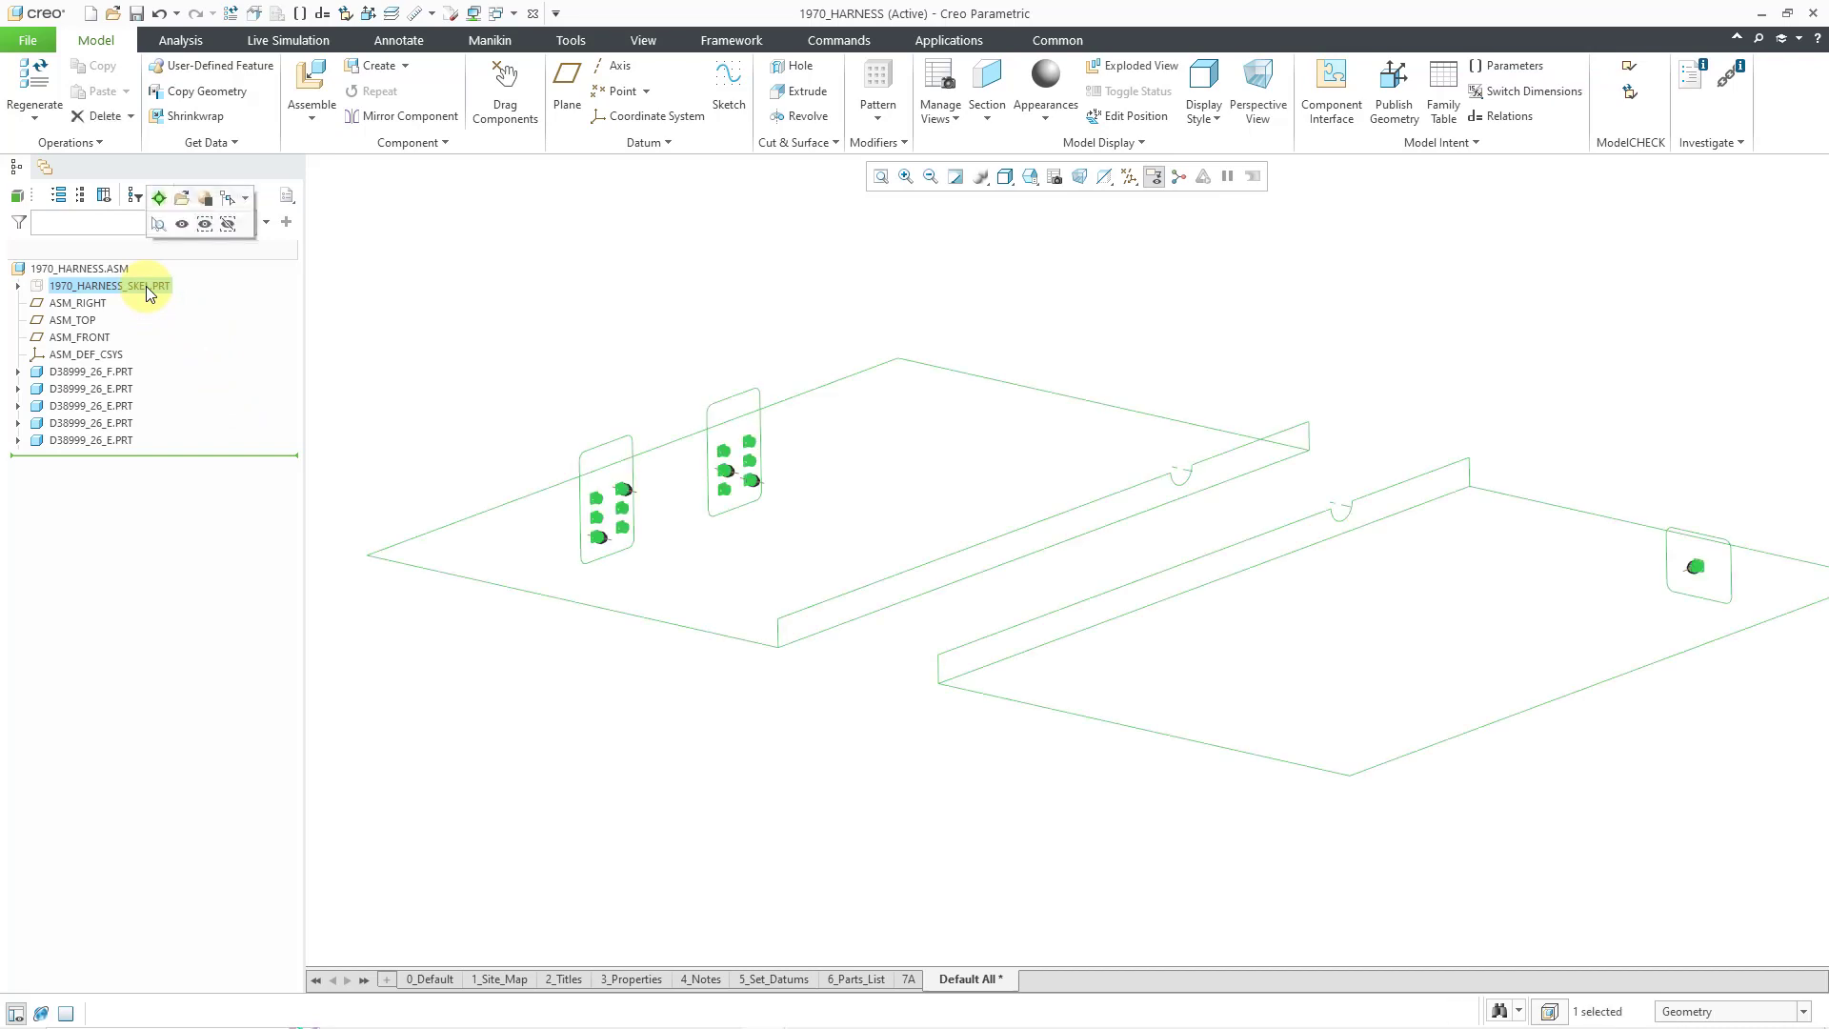
click(182, 224)
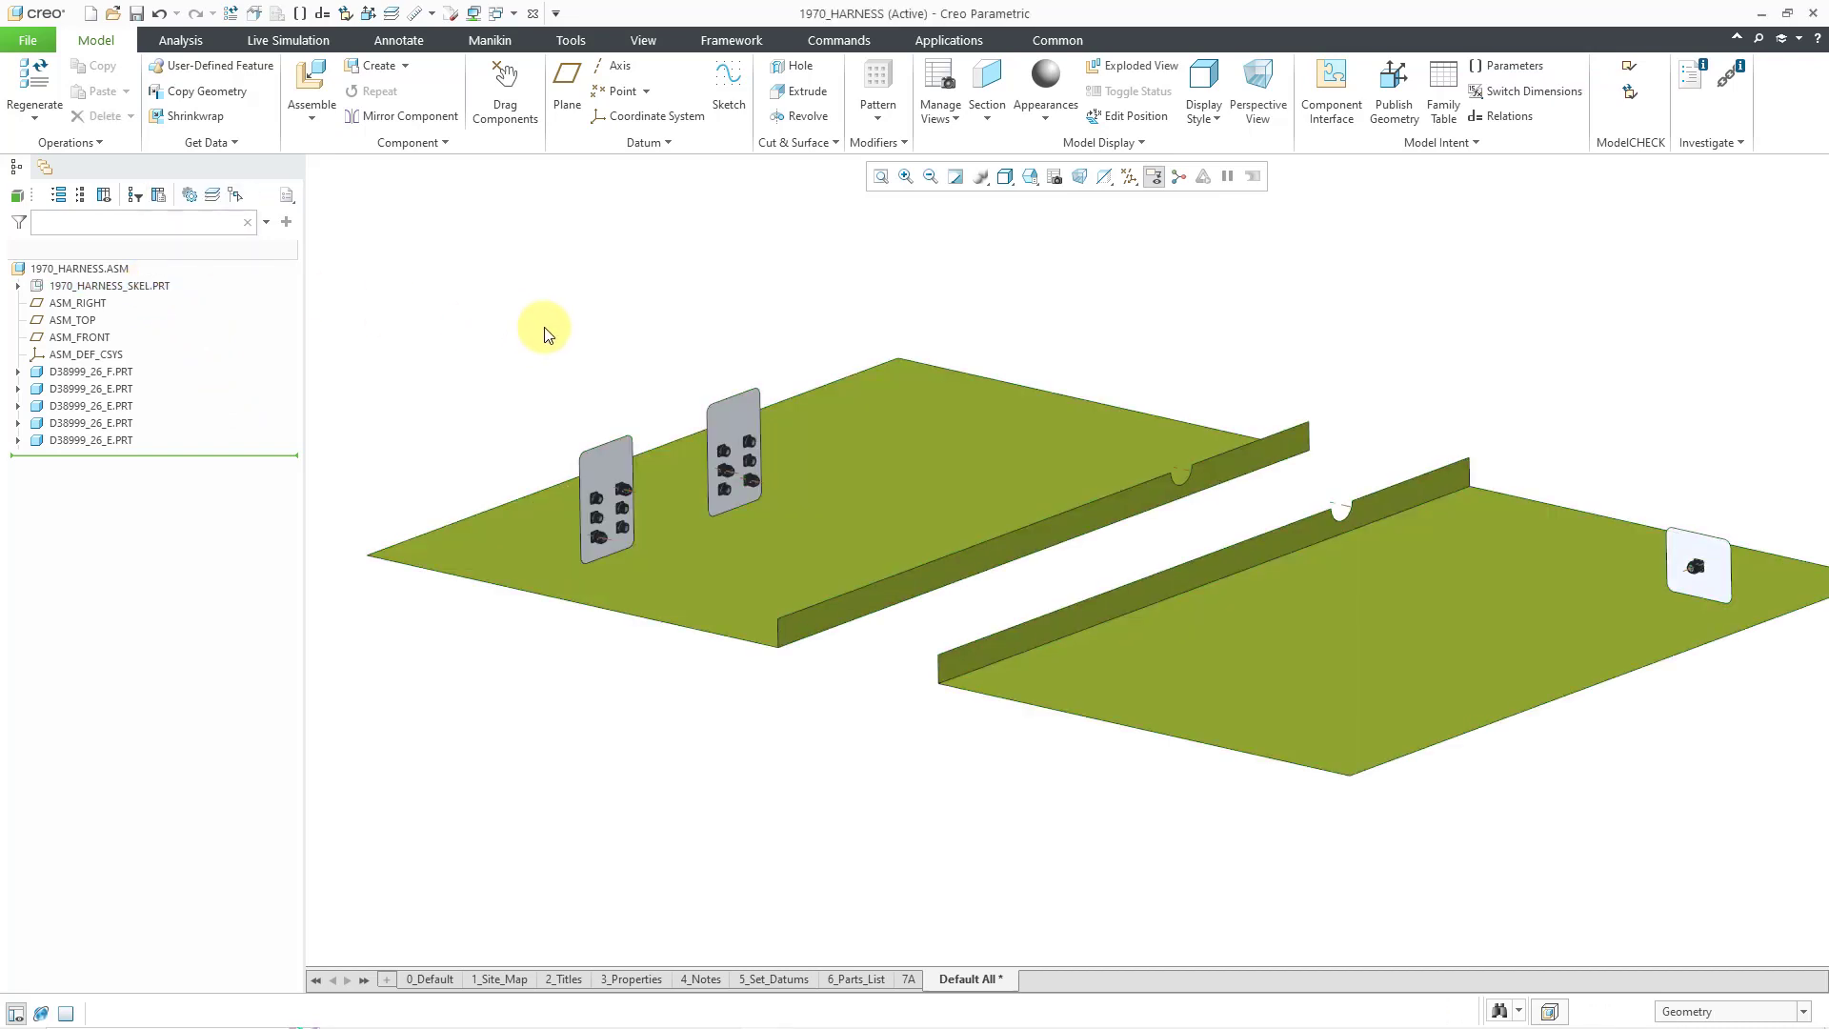
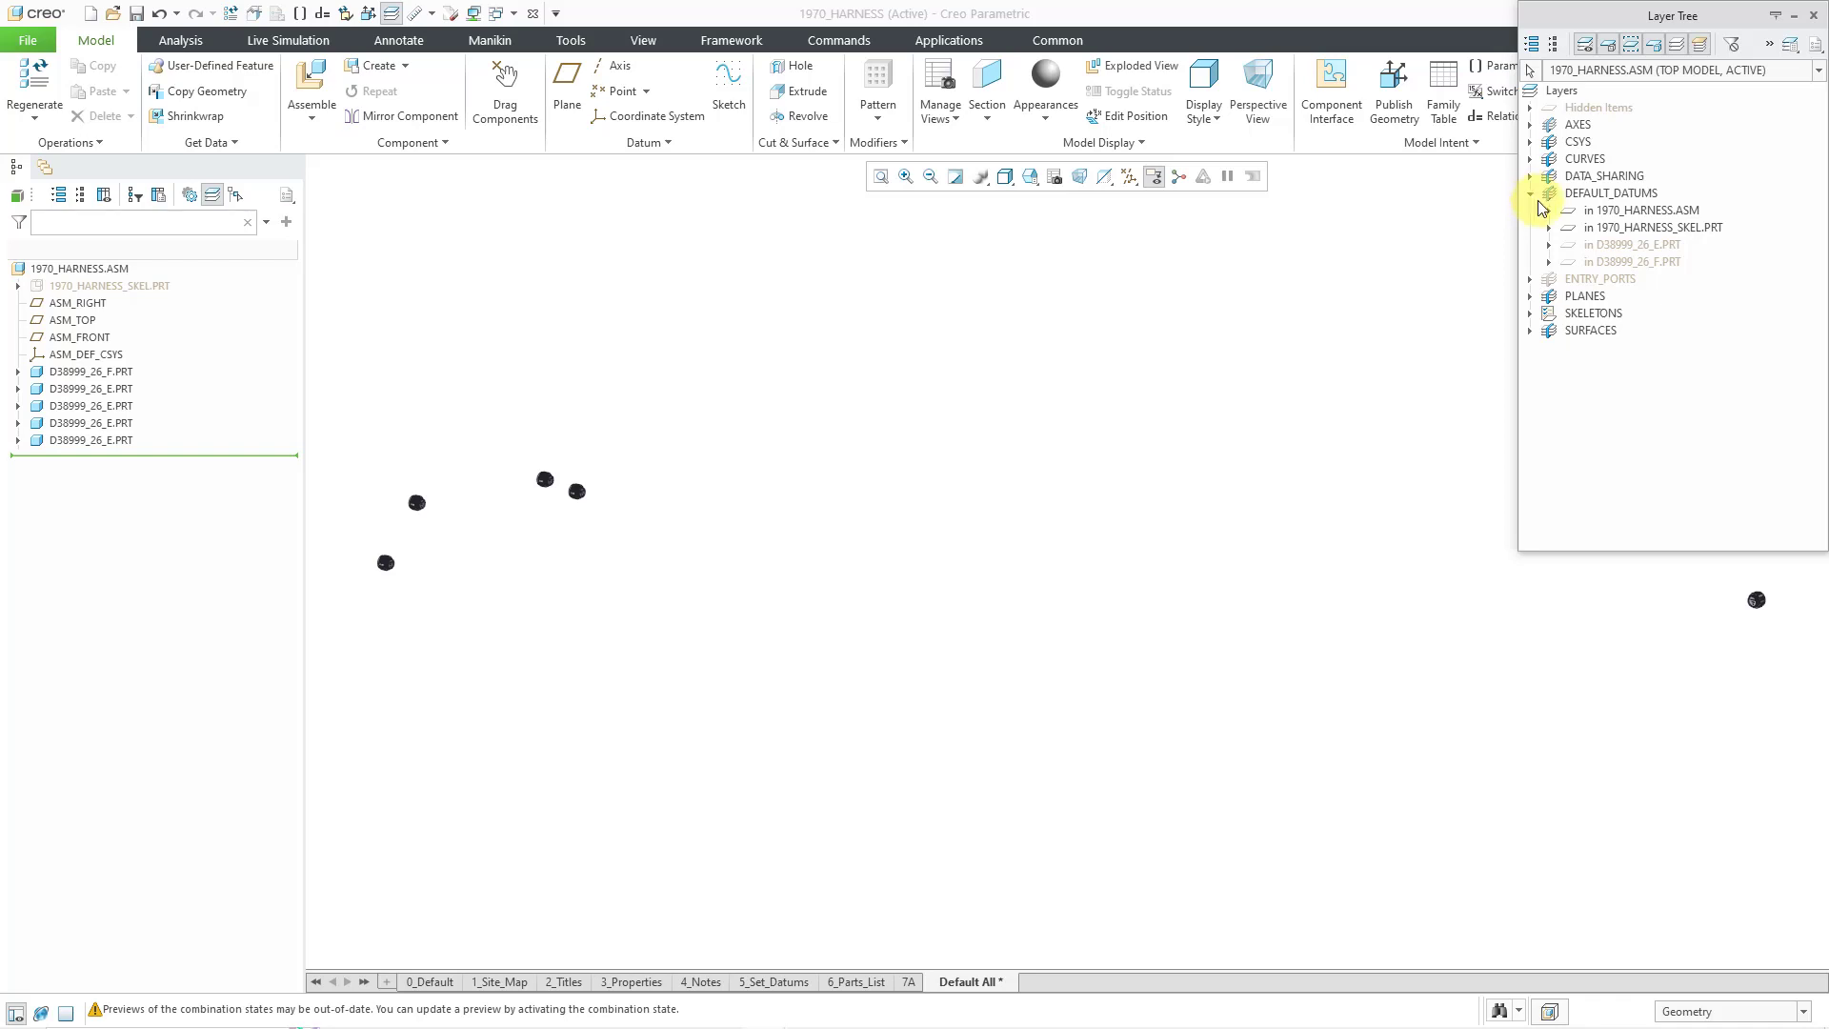
- Hide the DEFAULT_DATUMS layers of the assembly and the skeleton part
right_click(1668, 210)
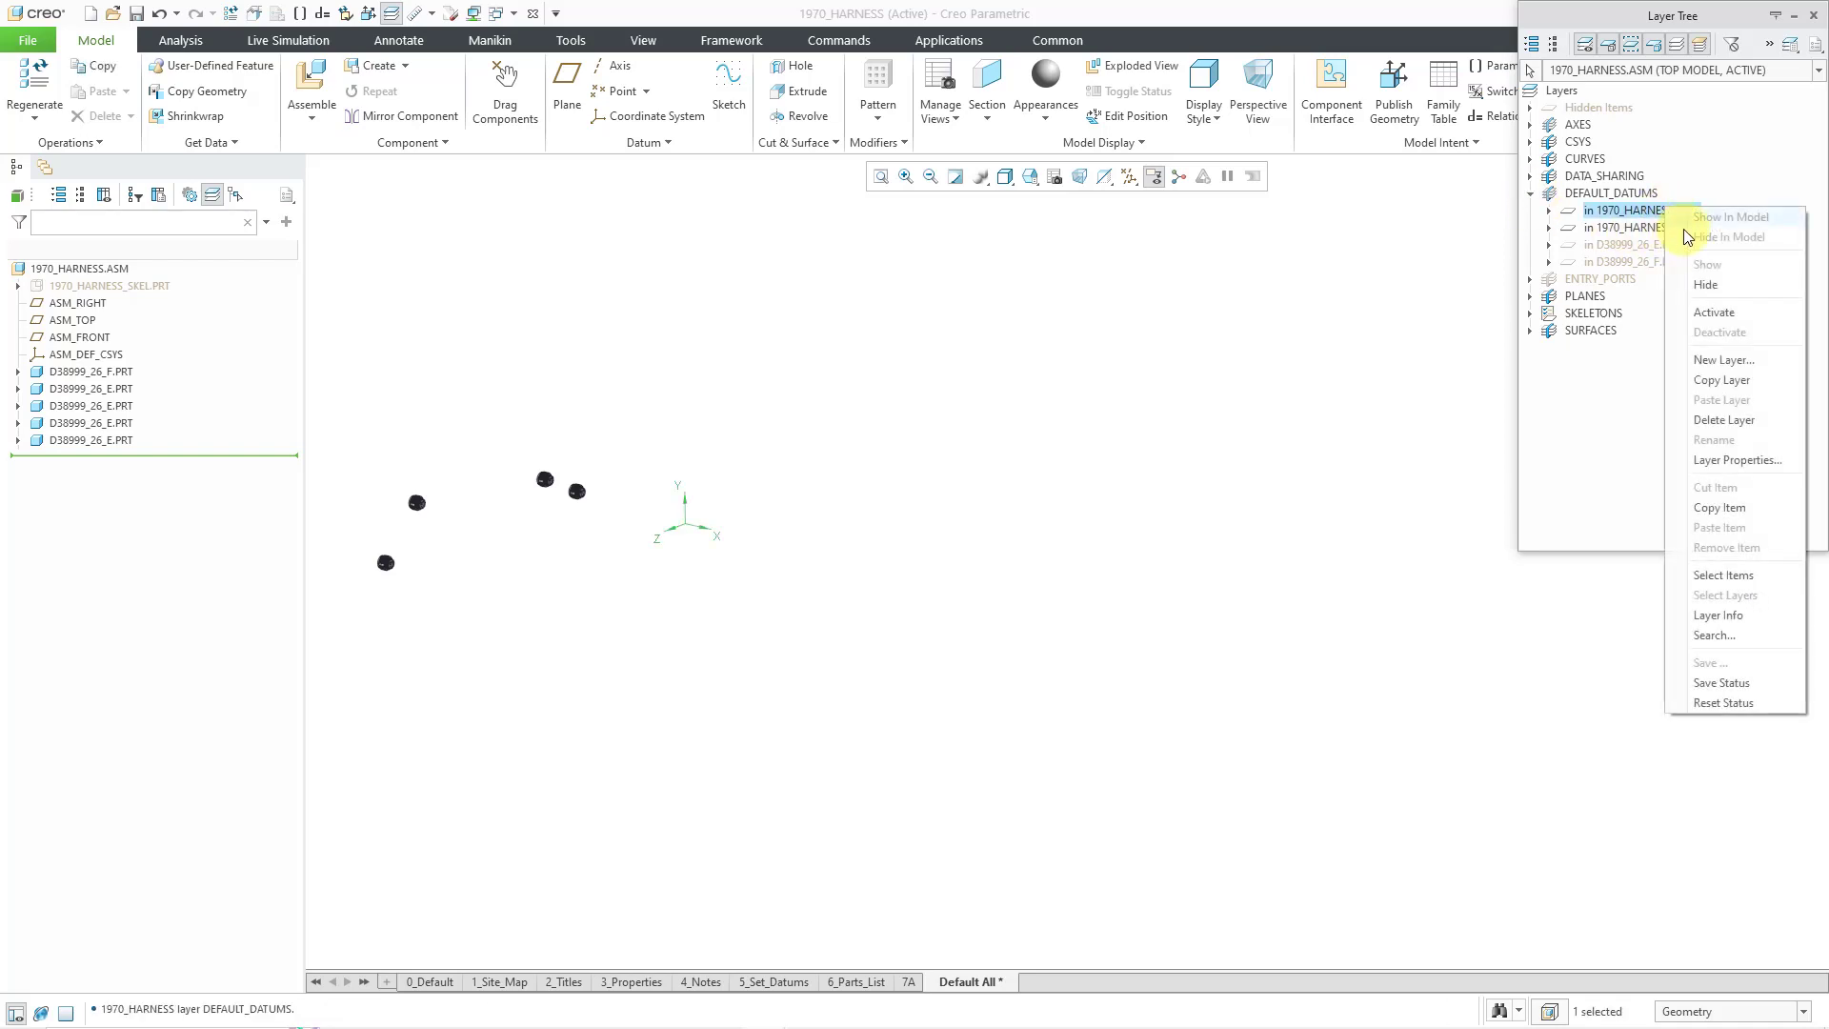
click(1707, 283)
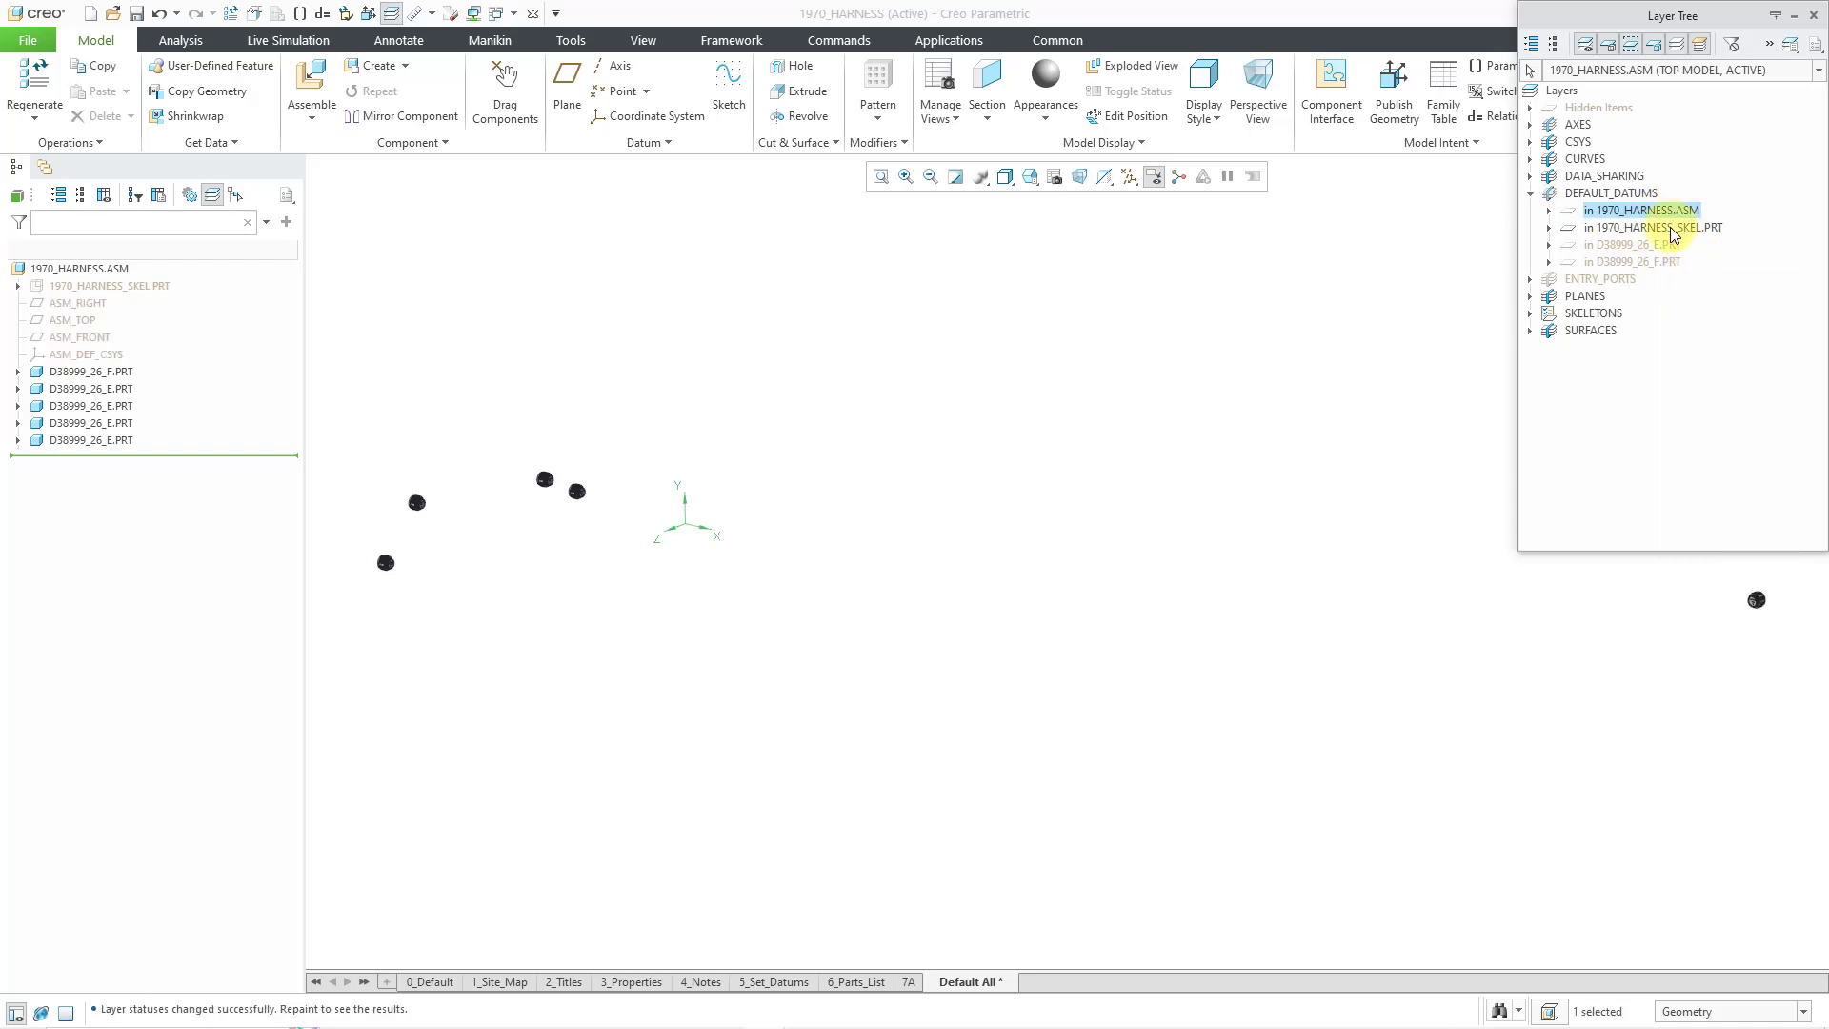
right_click(1672, 227)
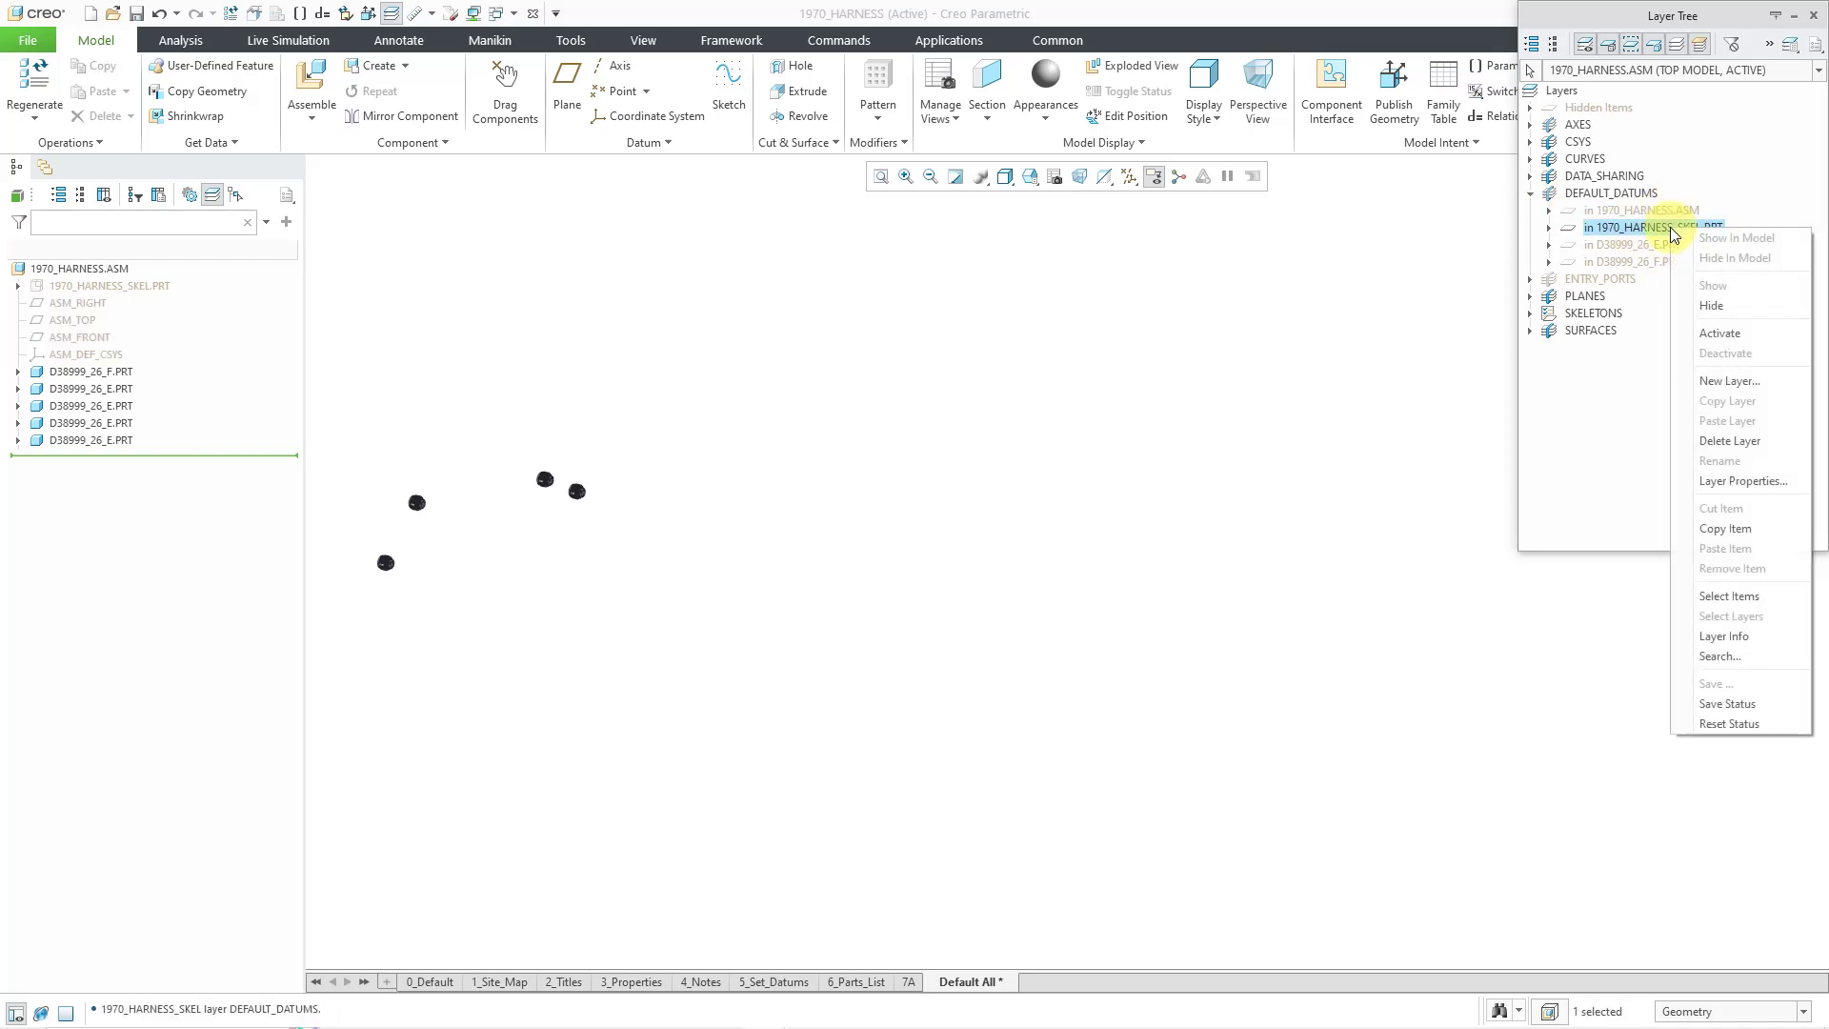
click(1721, 303)
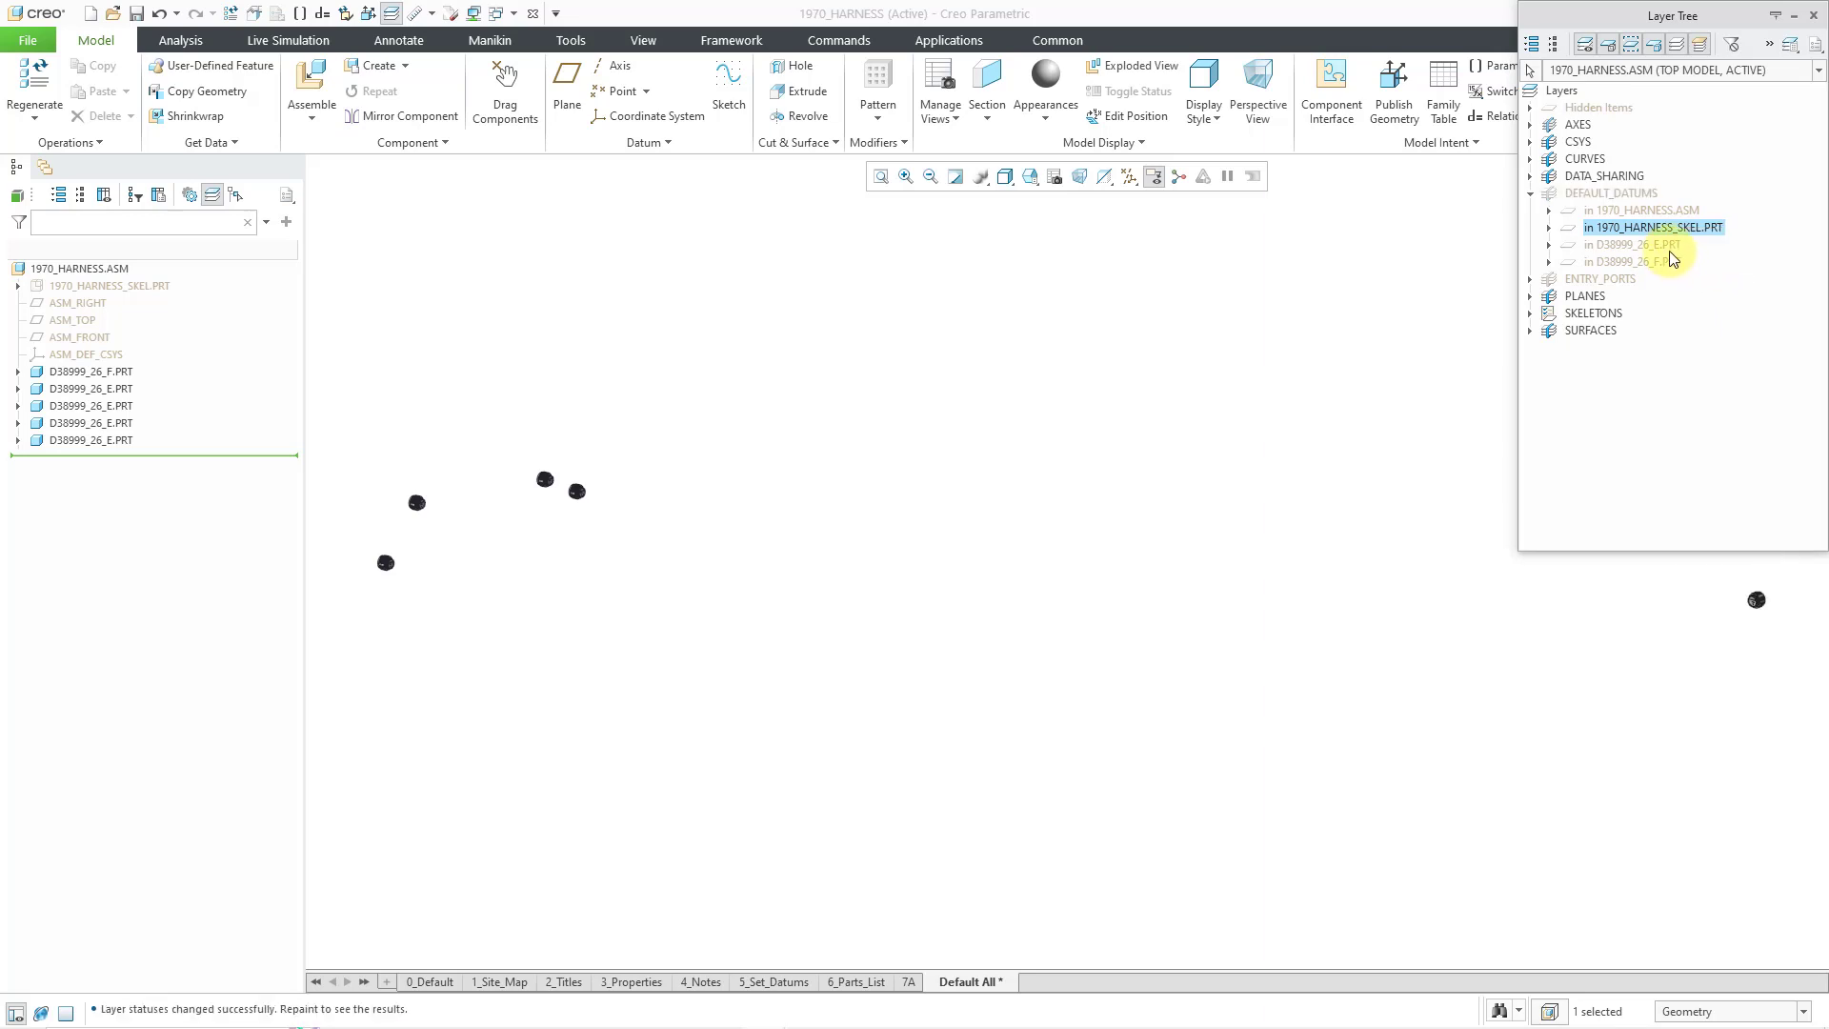
- Show the D38999_26_E and D38999_26_F default datum layers, then close the Layer Tree
right_click(1666, 246)
click(1706, 306)
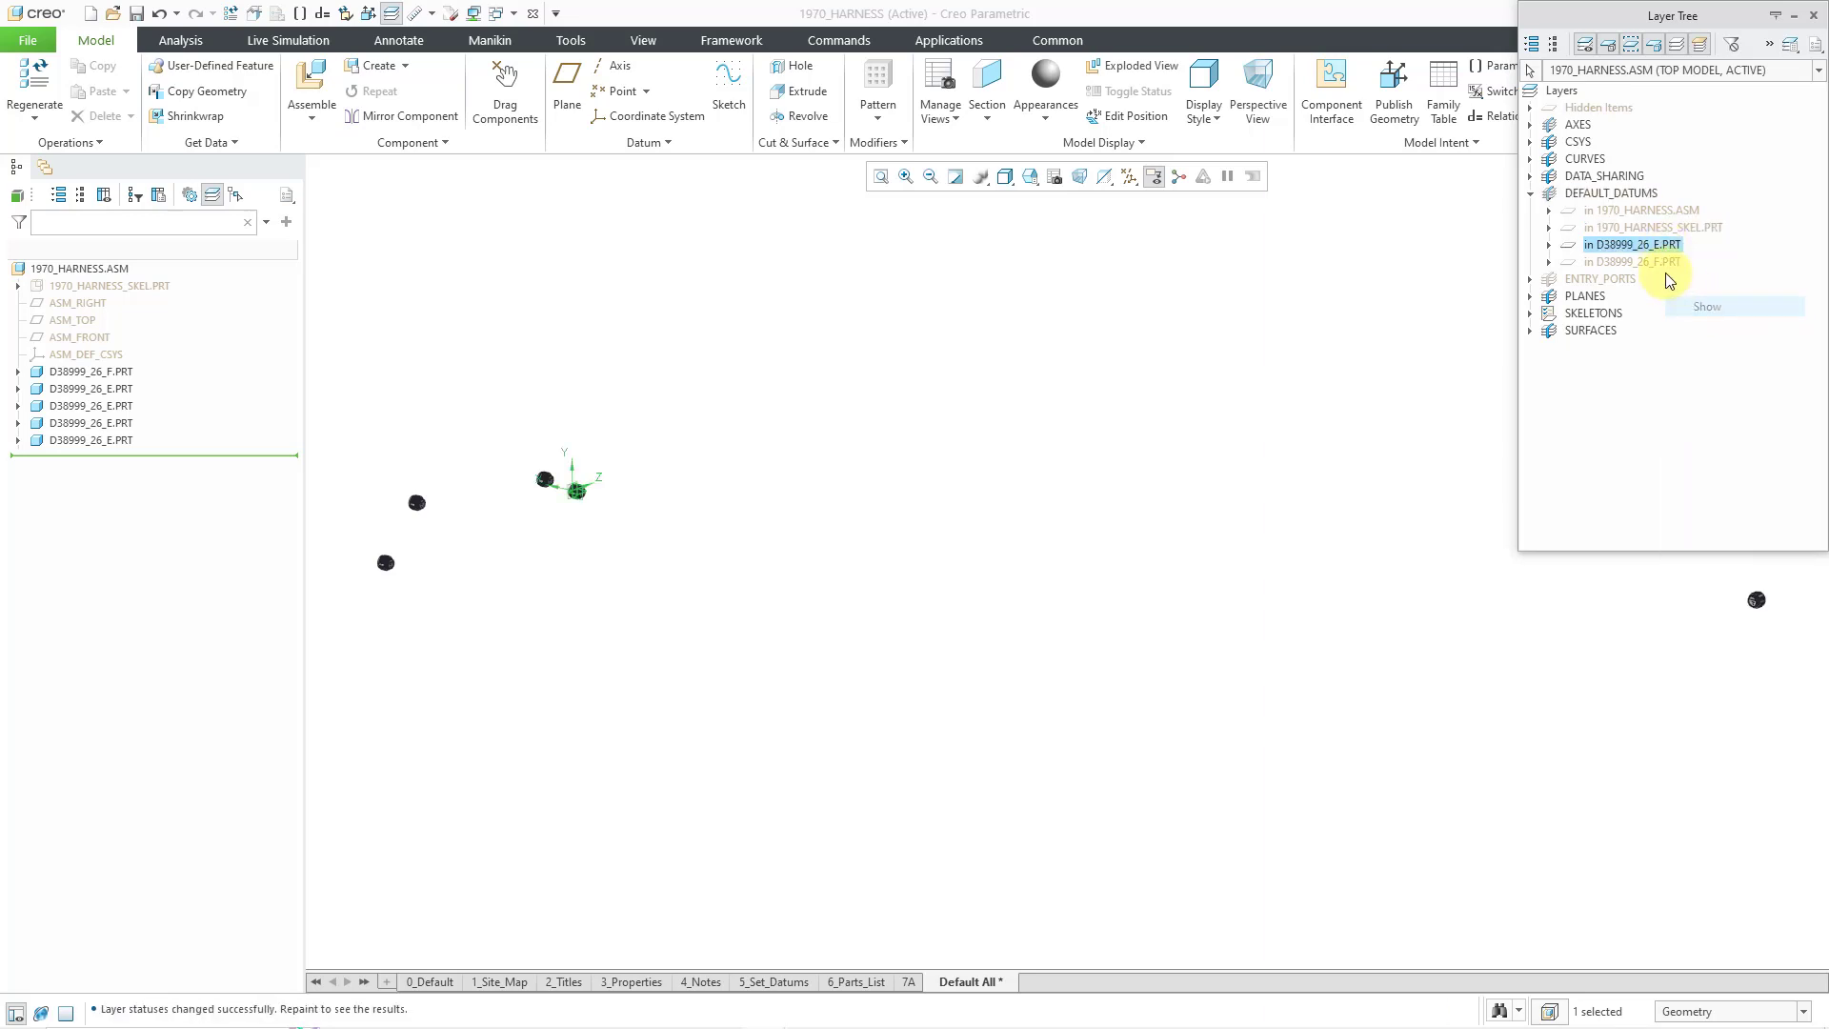
right_click(1656, 261)
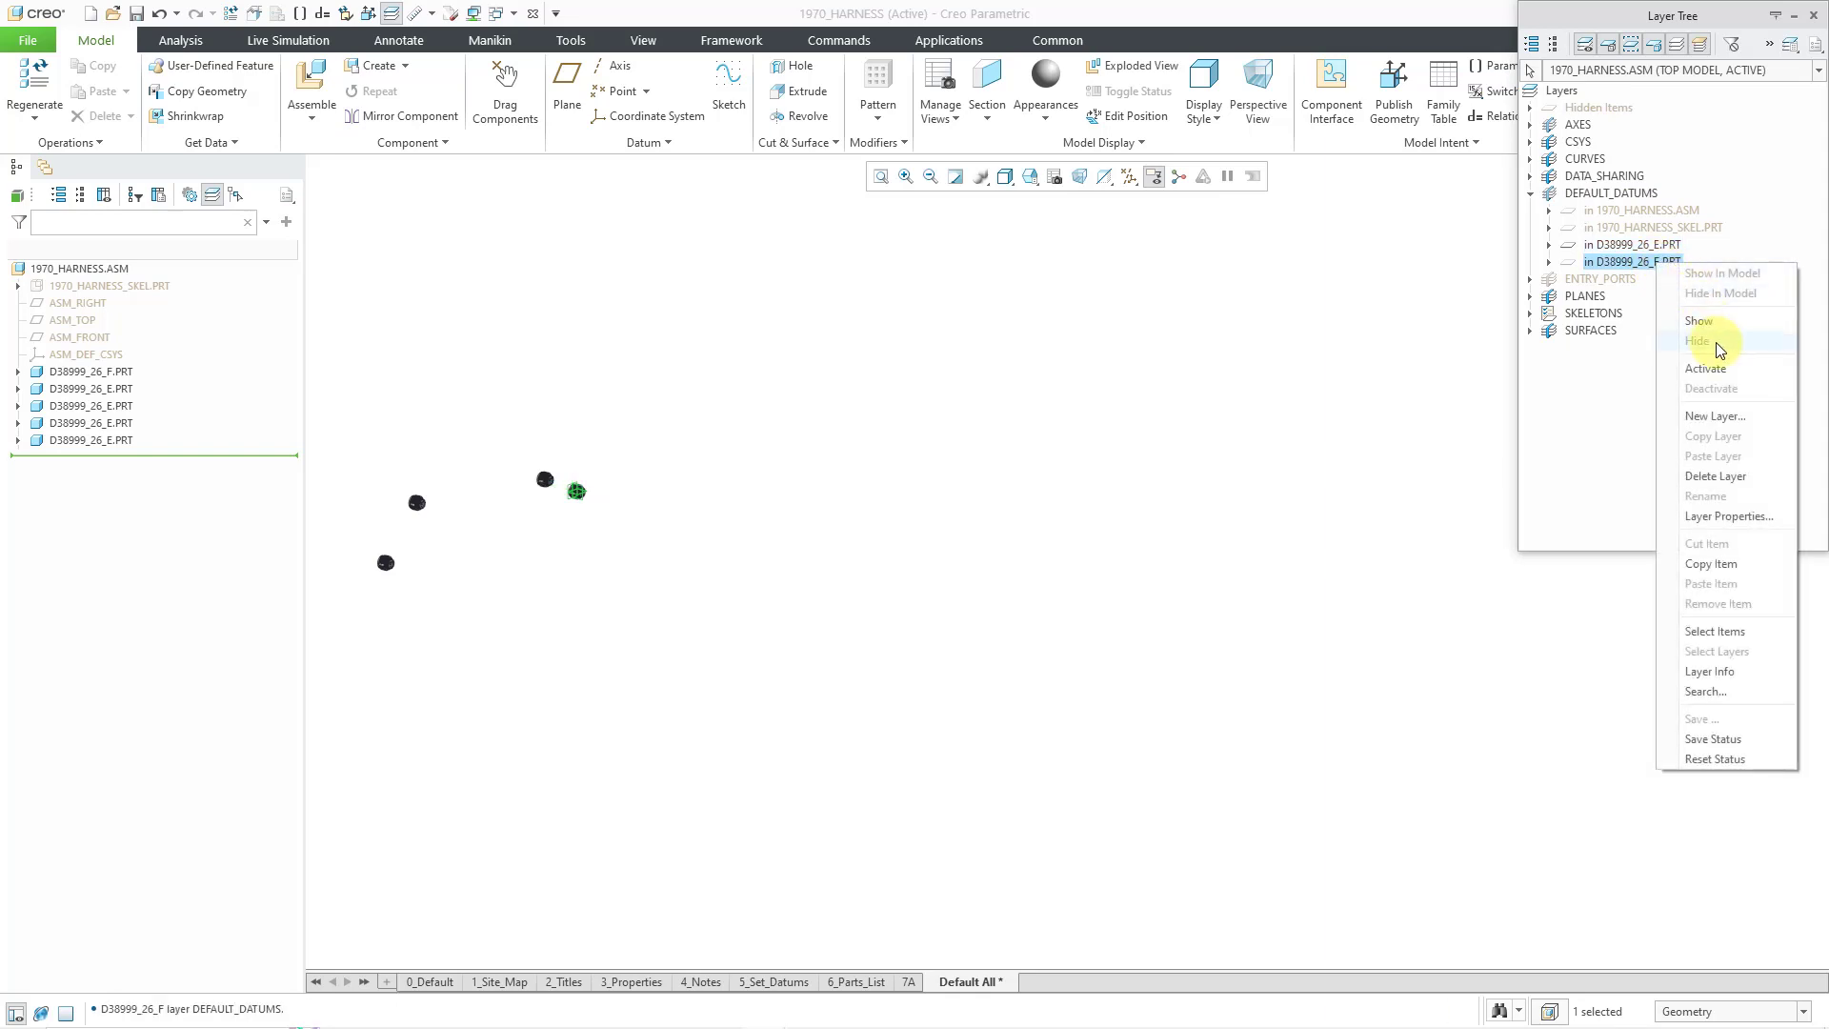
click(1708, 322)
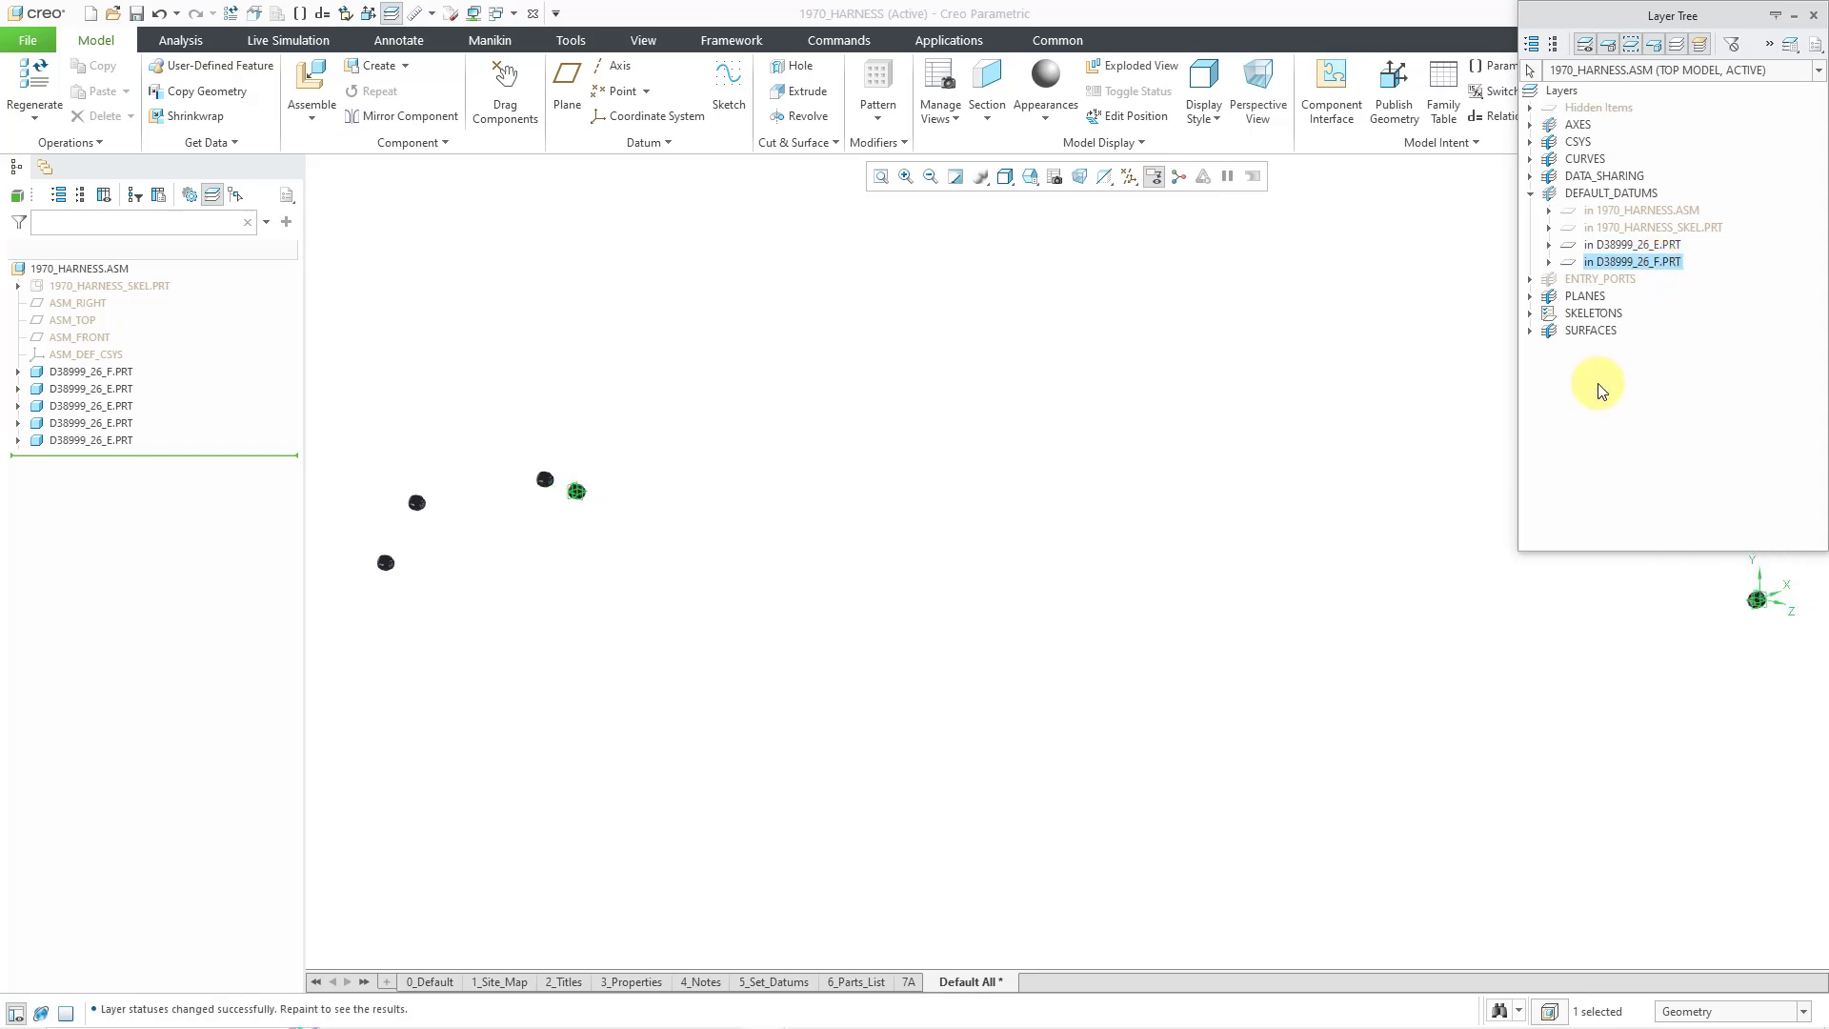
click(390, 13)
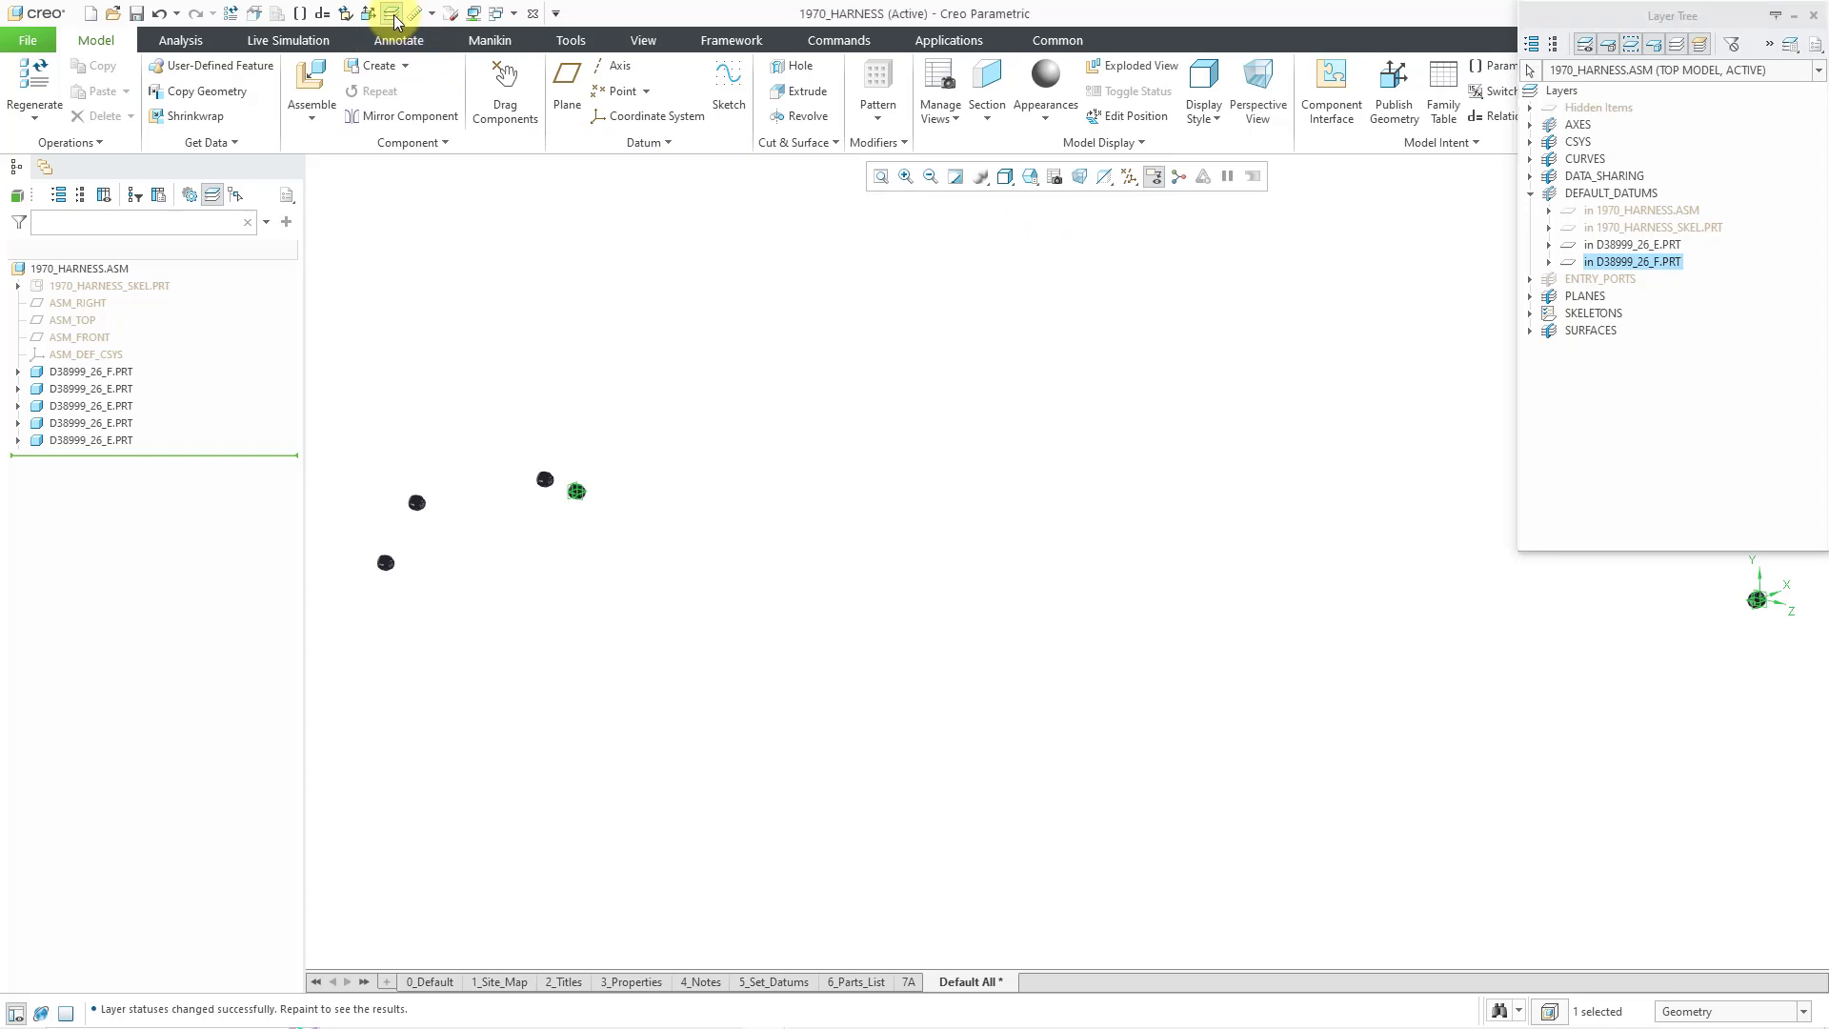
click(1251, 400)
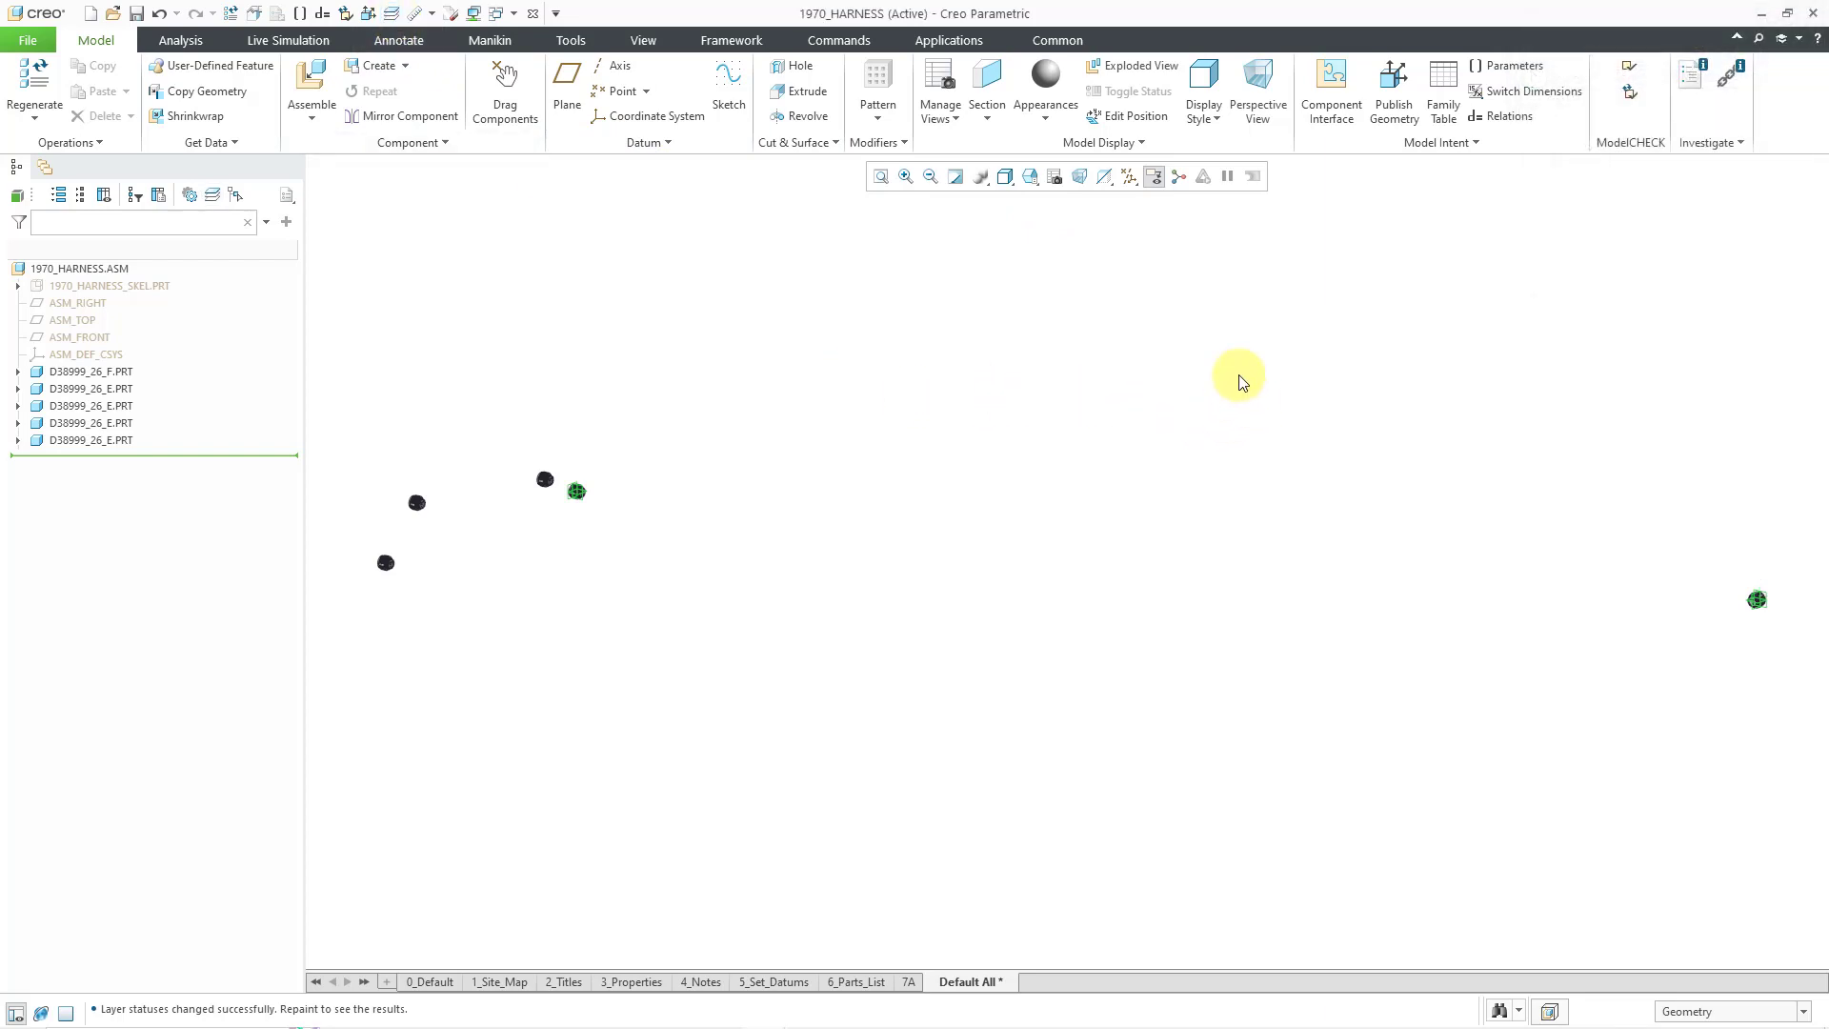
- Enable Plane Display in the datum display filters and zoom toward the right-hand connector
click(1128, 177)
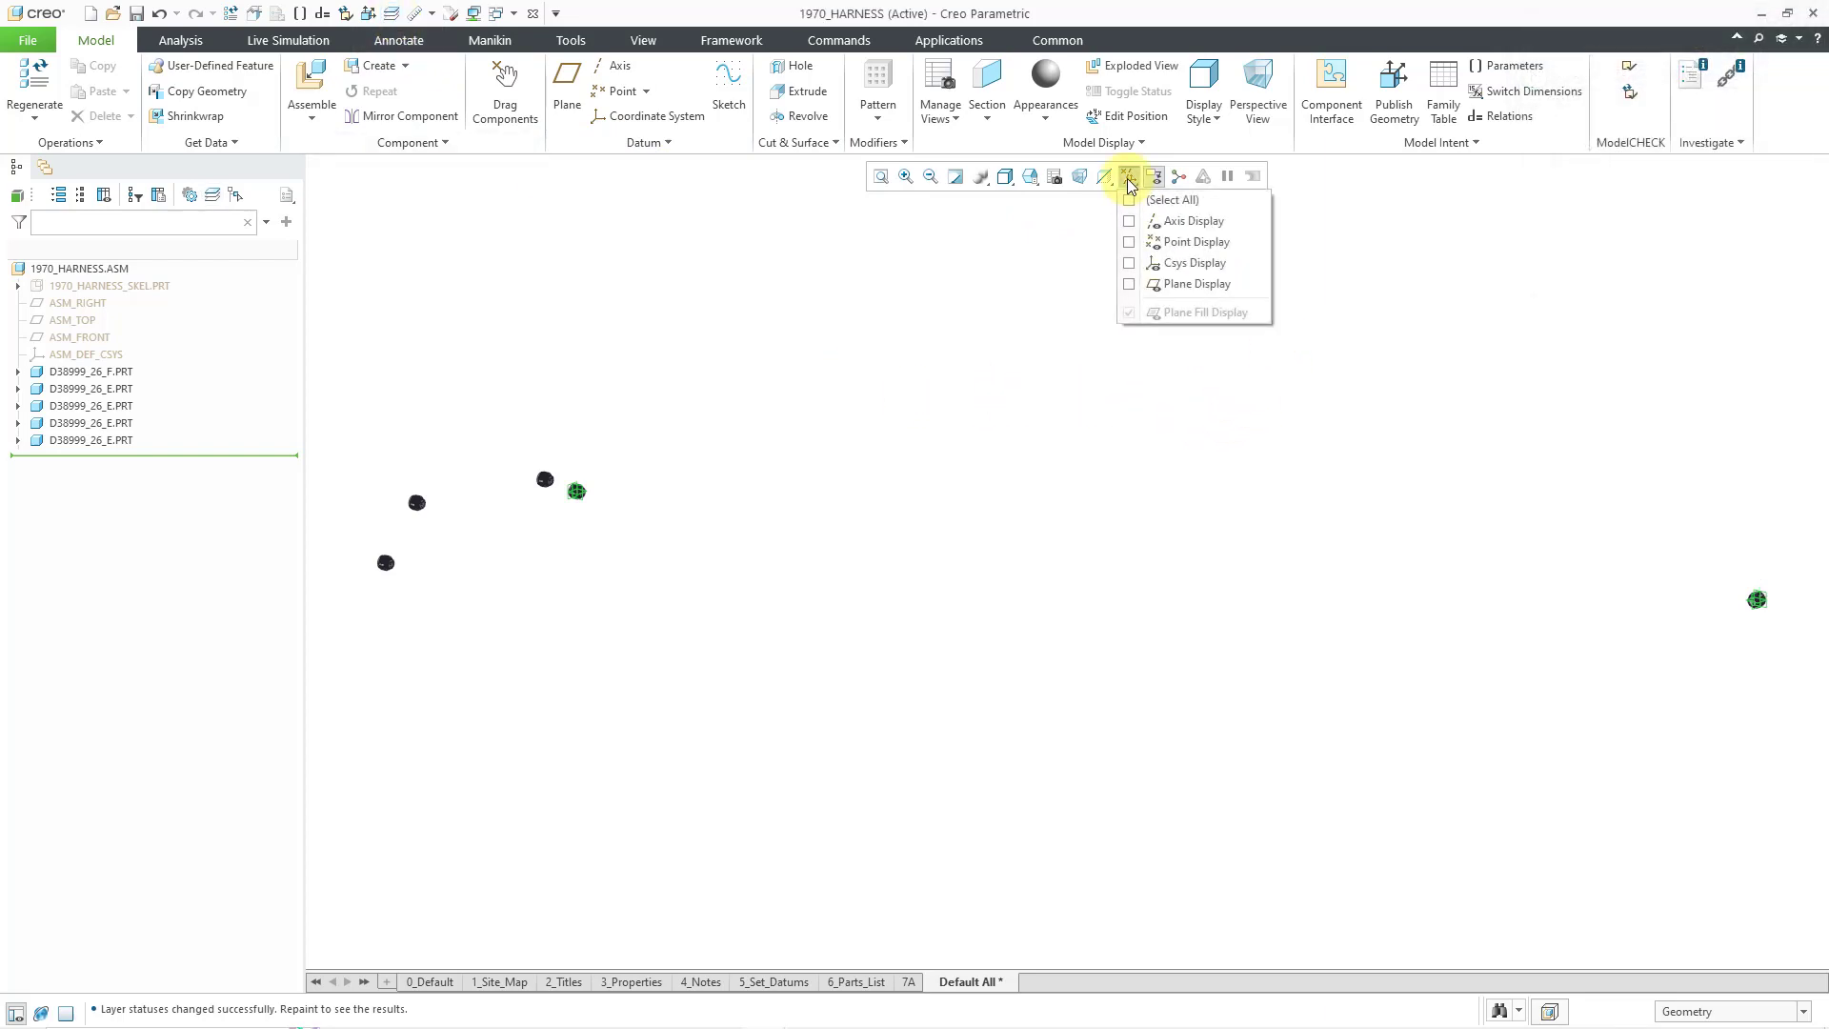
click(1191, 283)
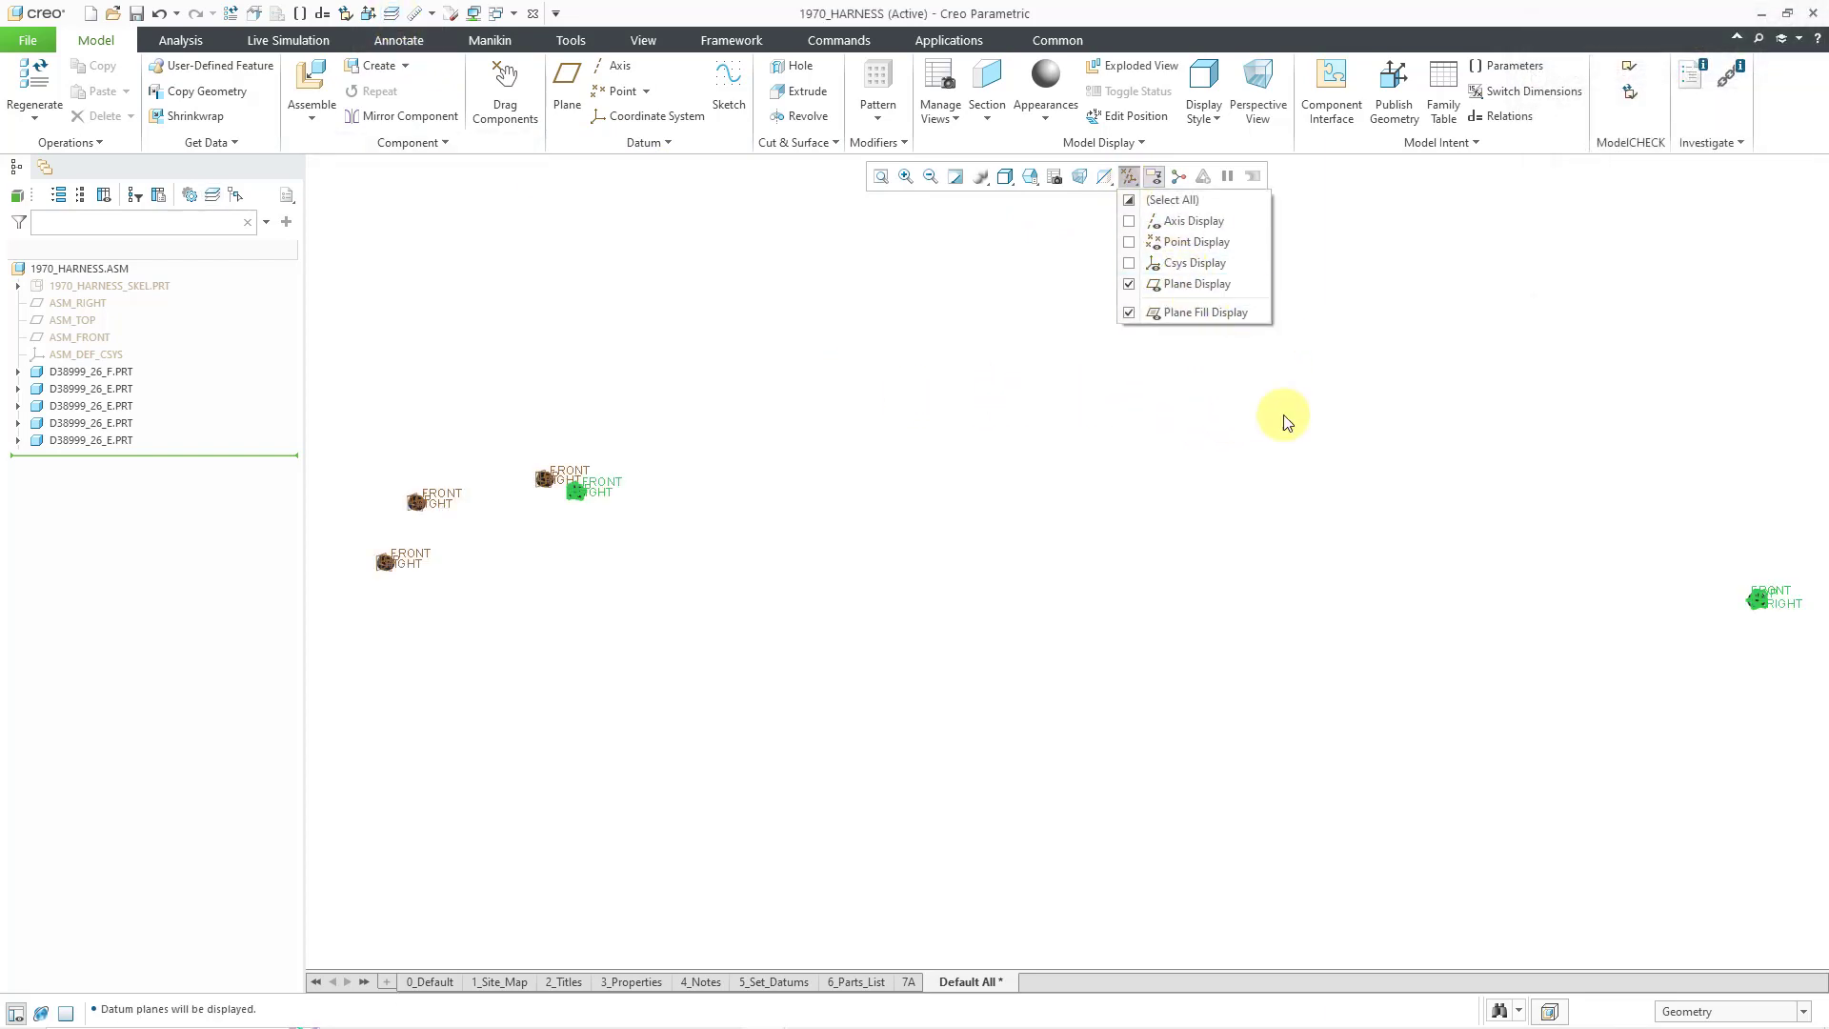
click(1788, 648)
scroll(1801, 578, down, 1)
scroll(1803, 584, down, 5)
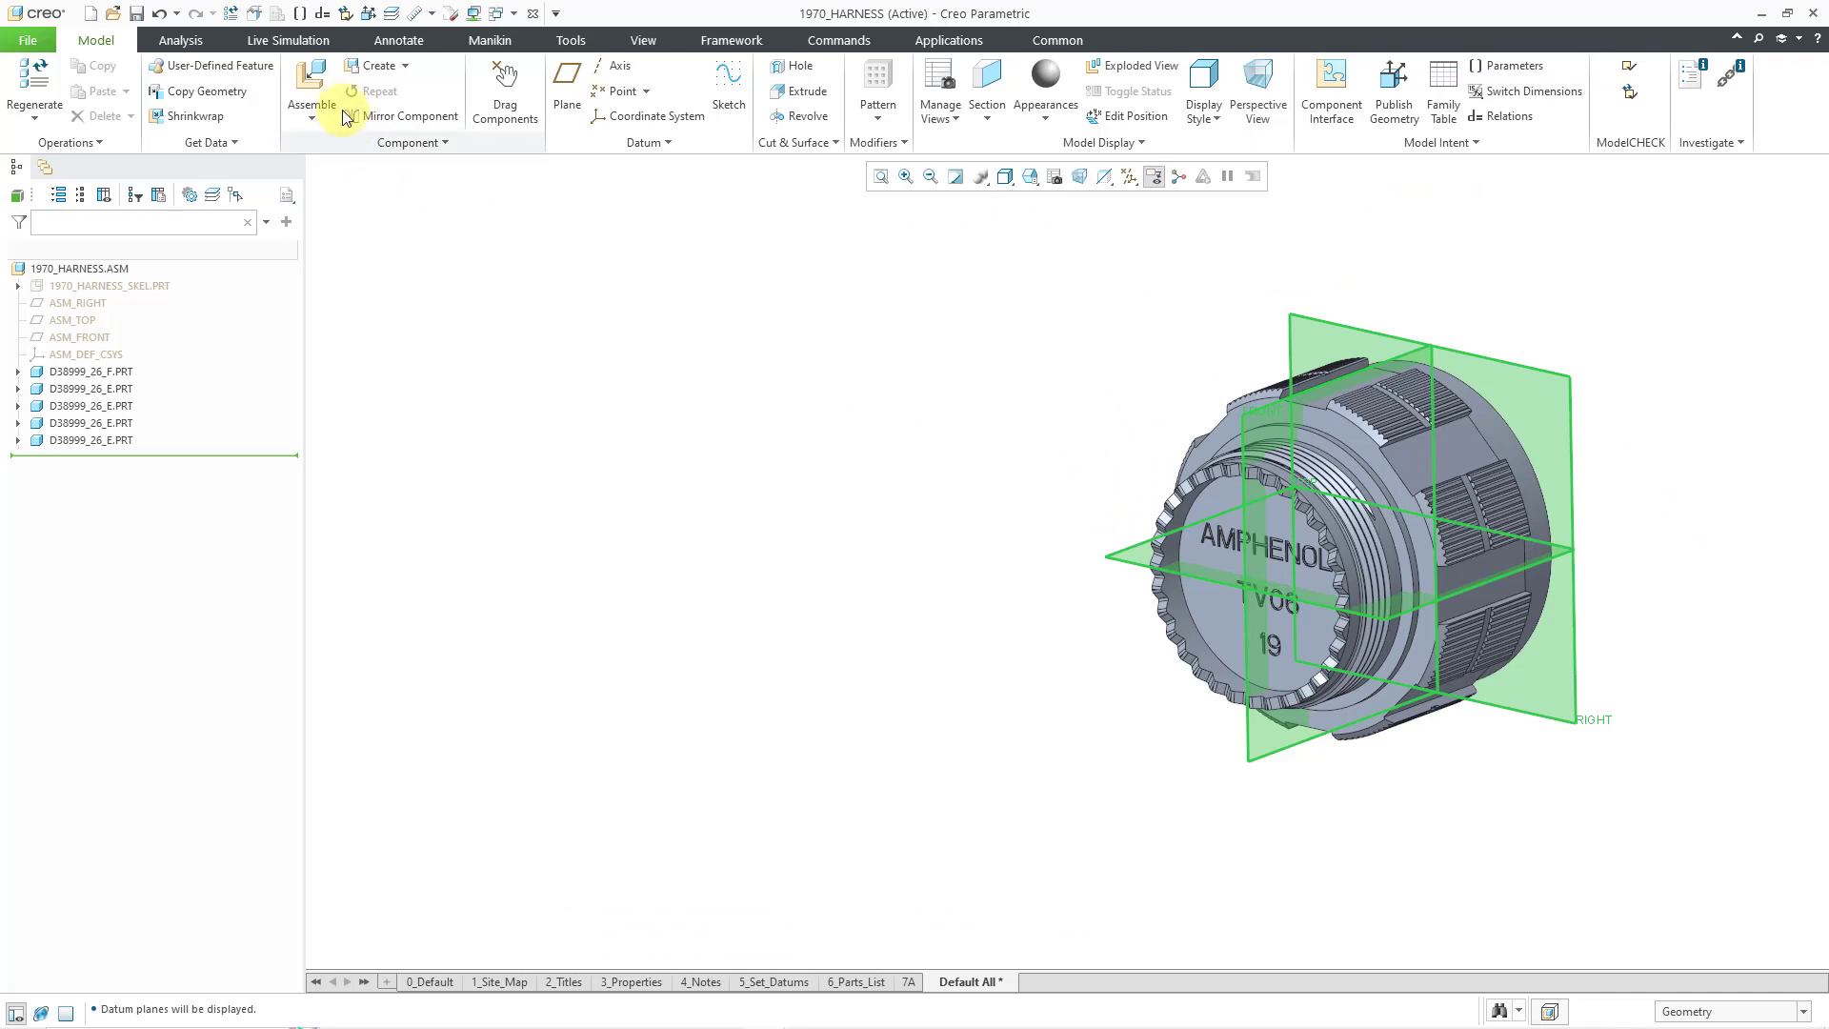
- Assemble m85049_38-19.prt from CAE_Routed > Connectors > M85049_Backshells
click(314, 83)
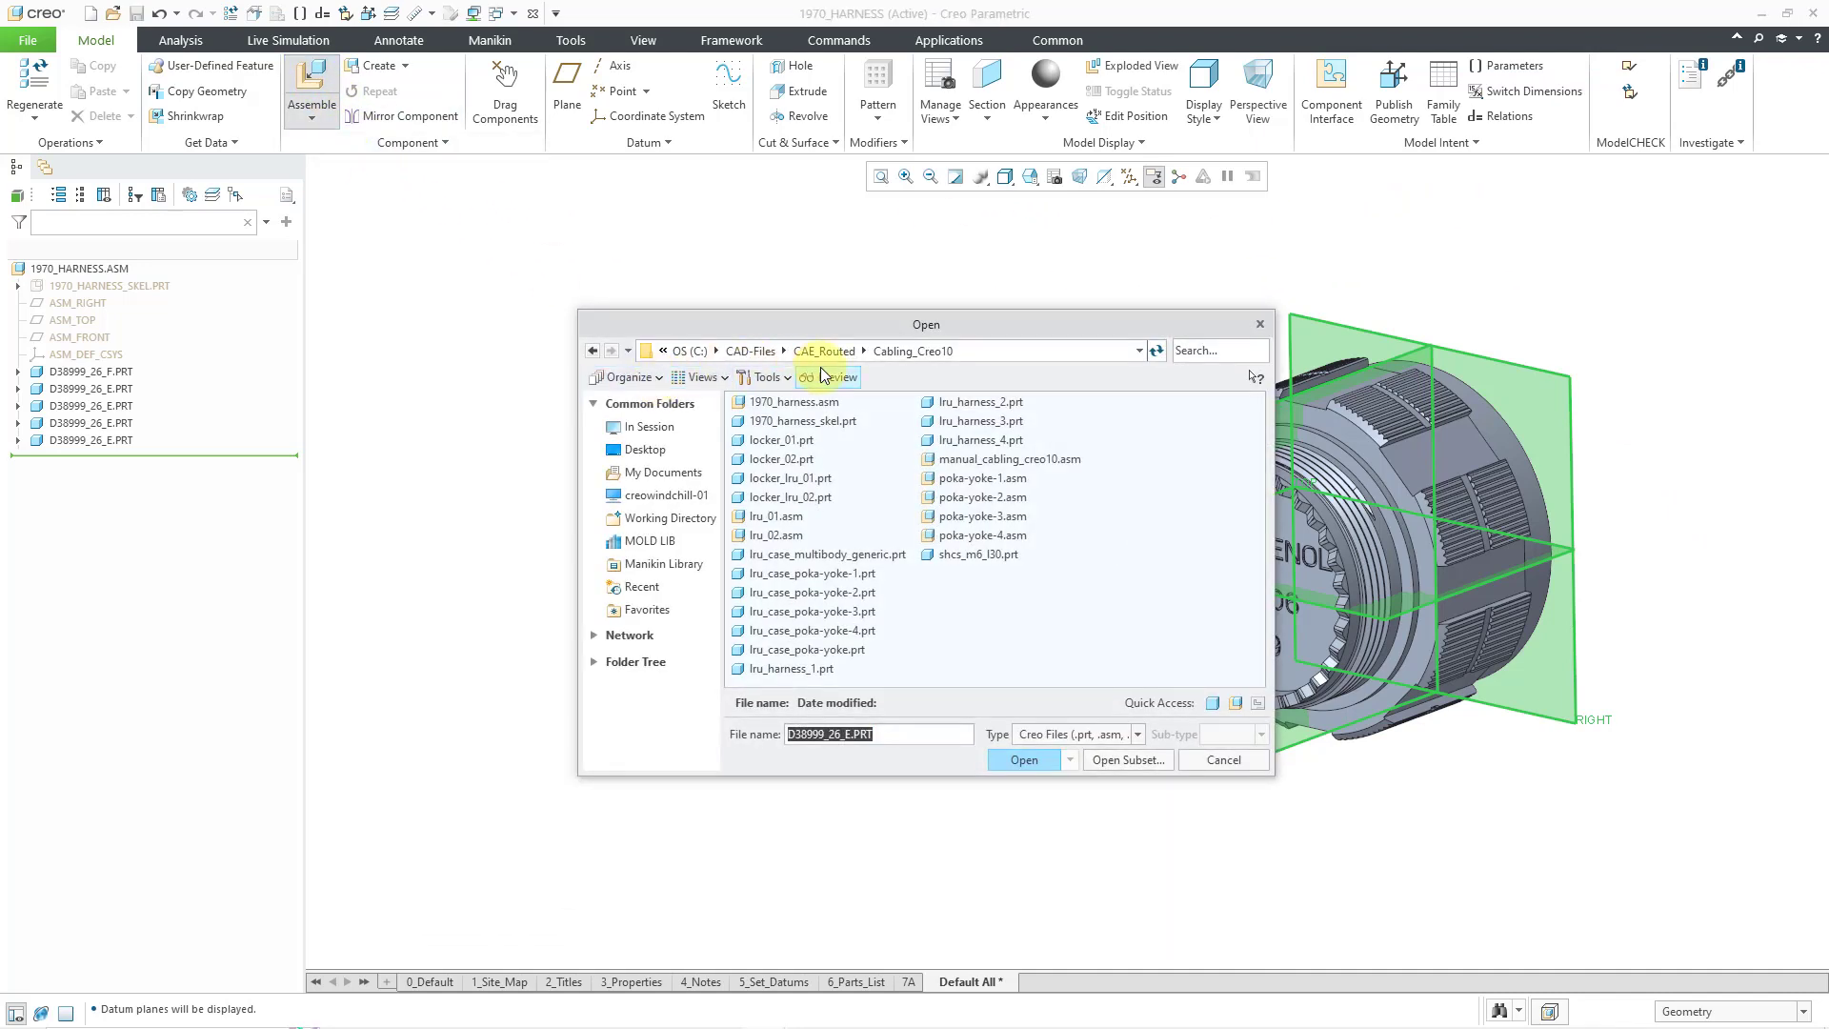
click(825, 352)
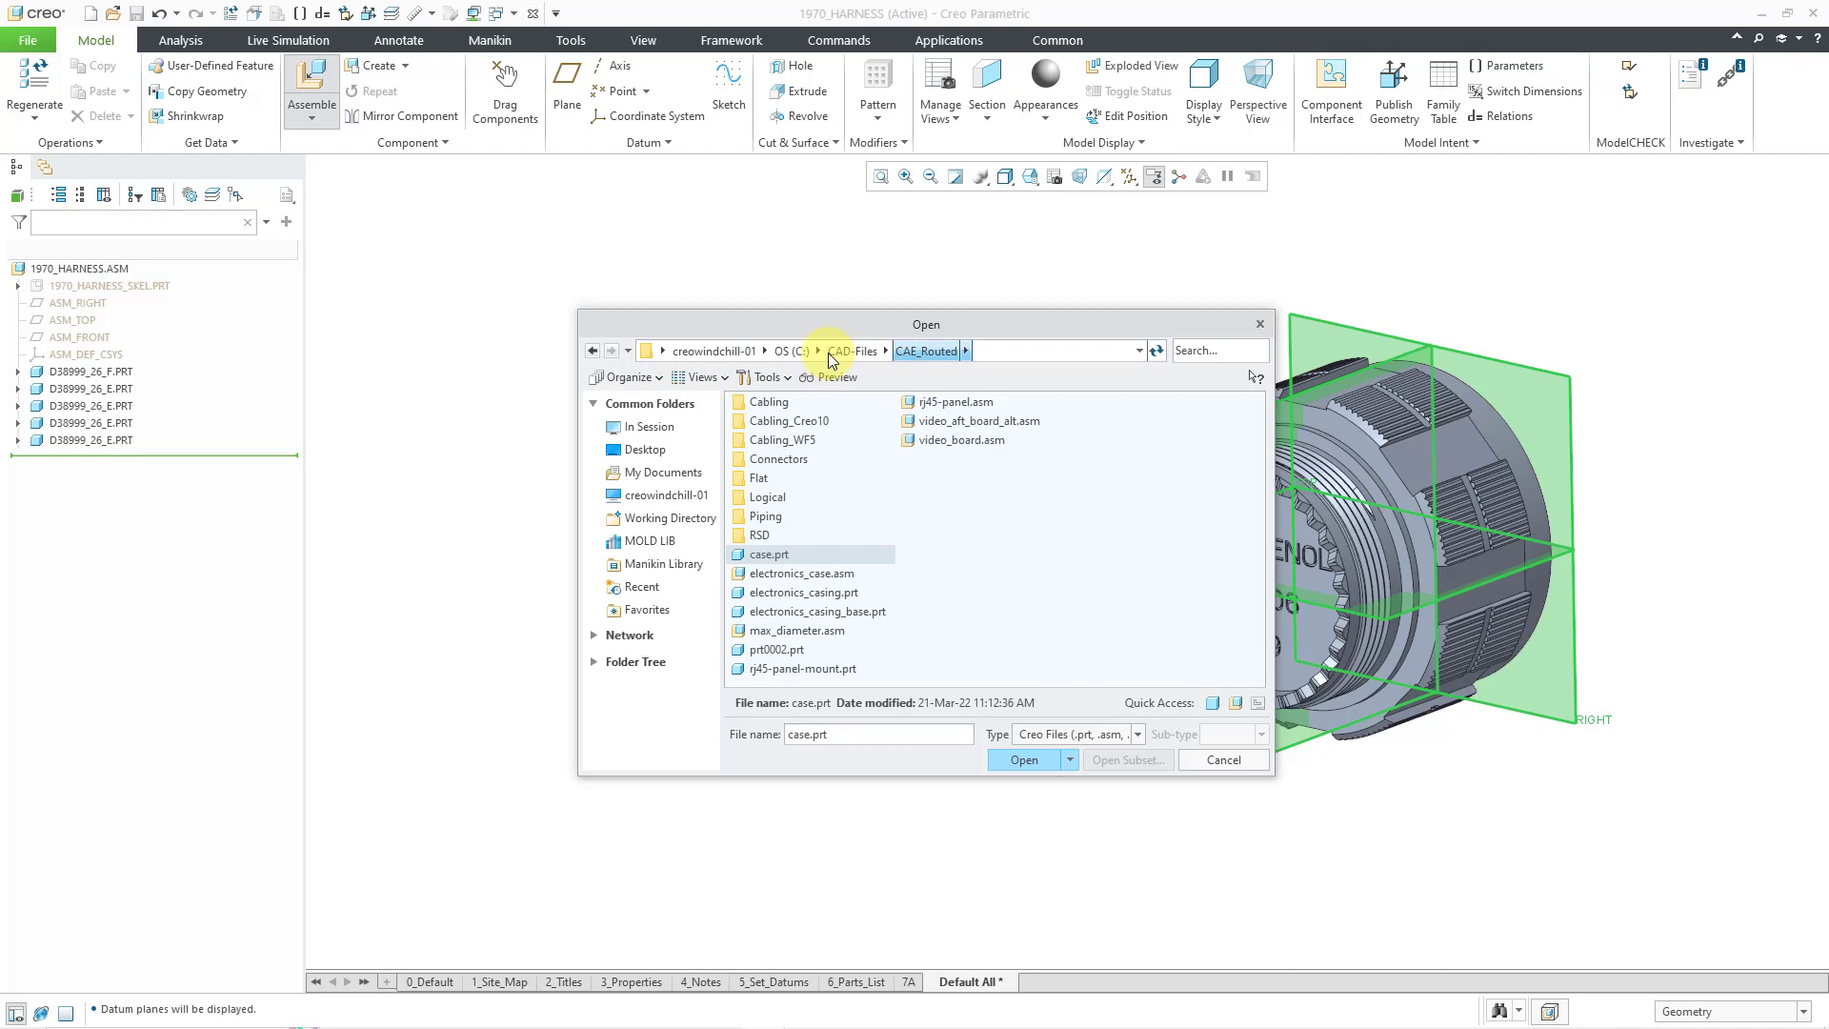
double_click(778, 459)
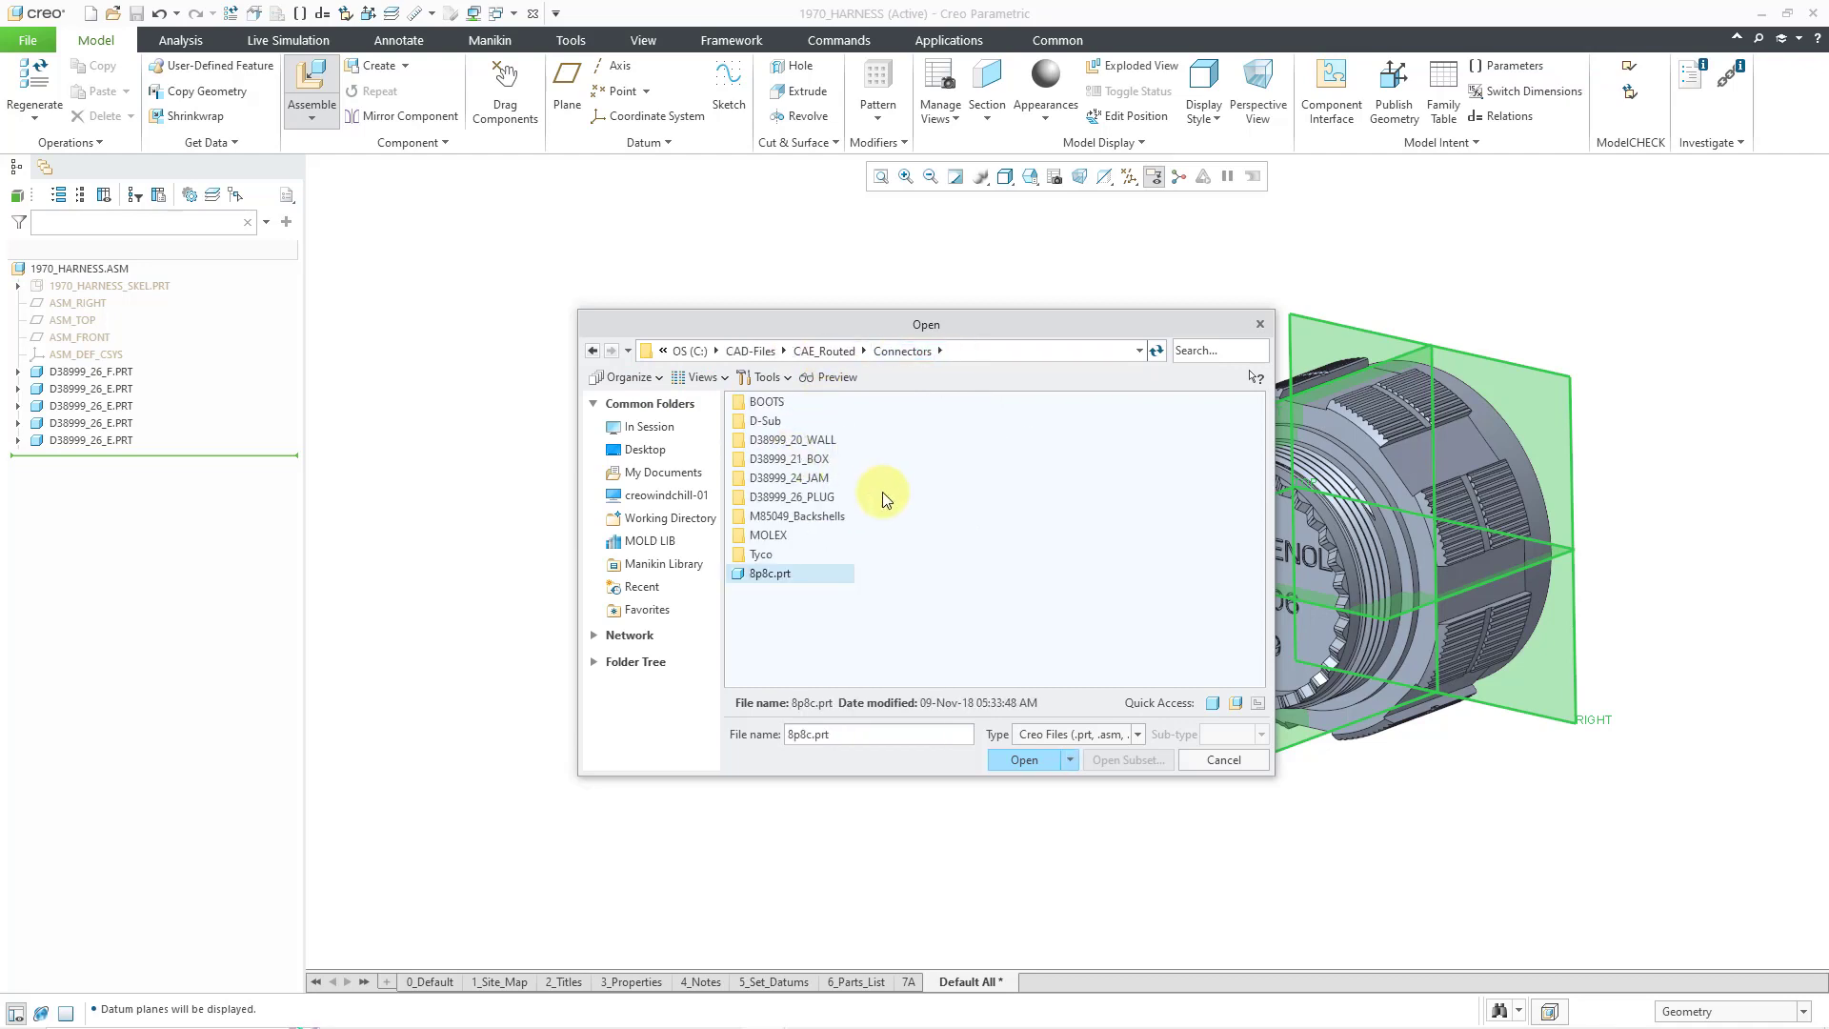
double_click(816, 515)
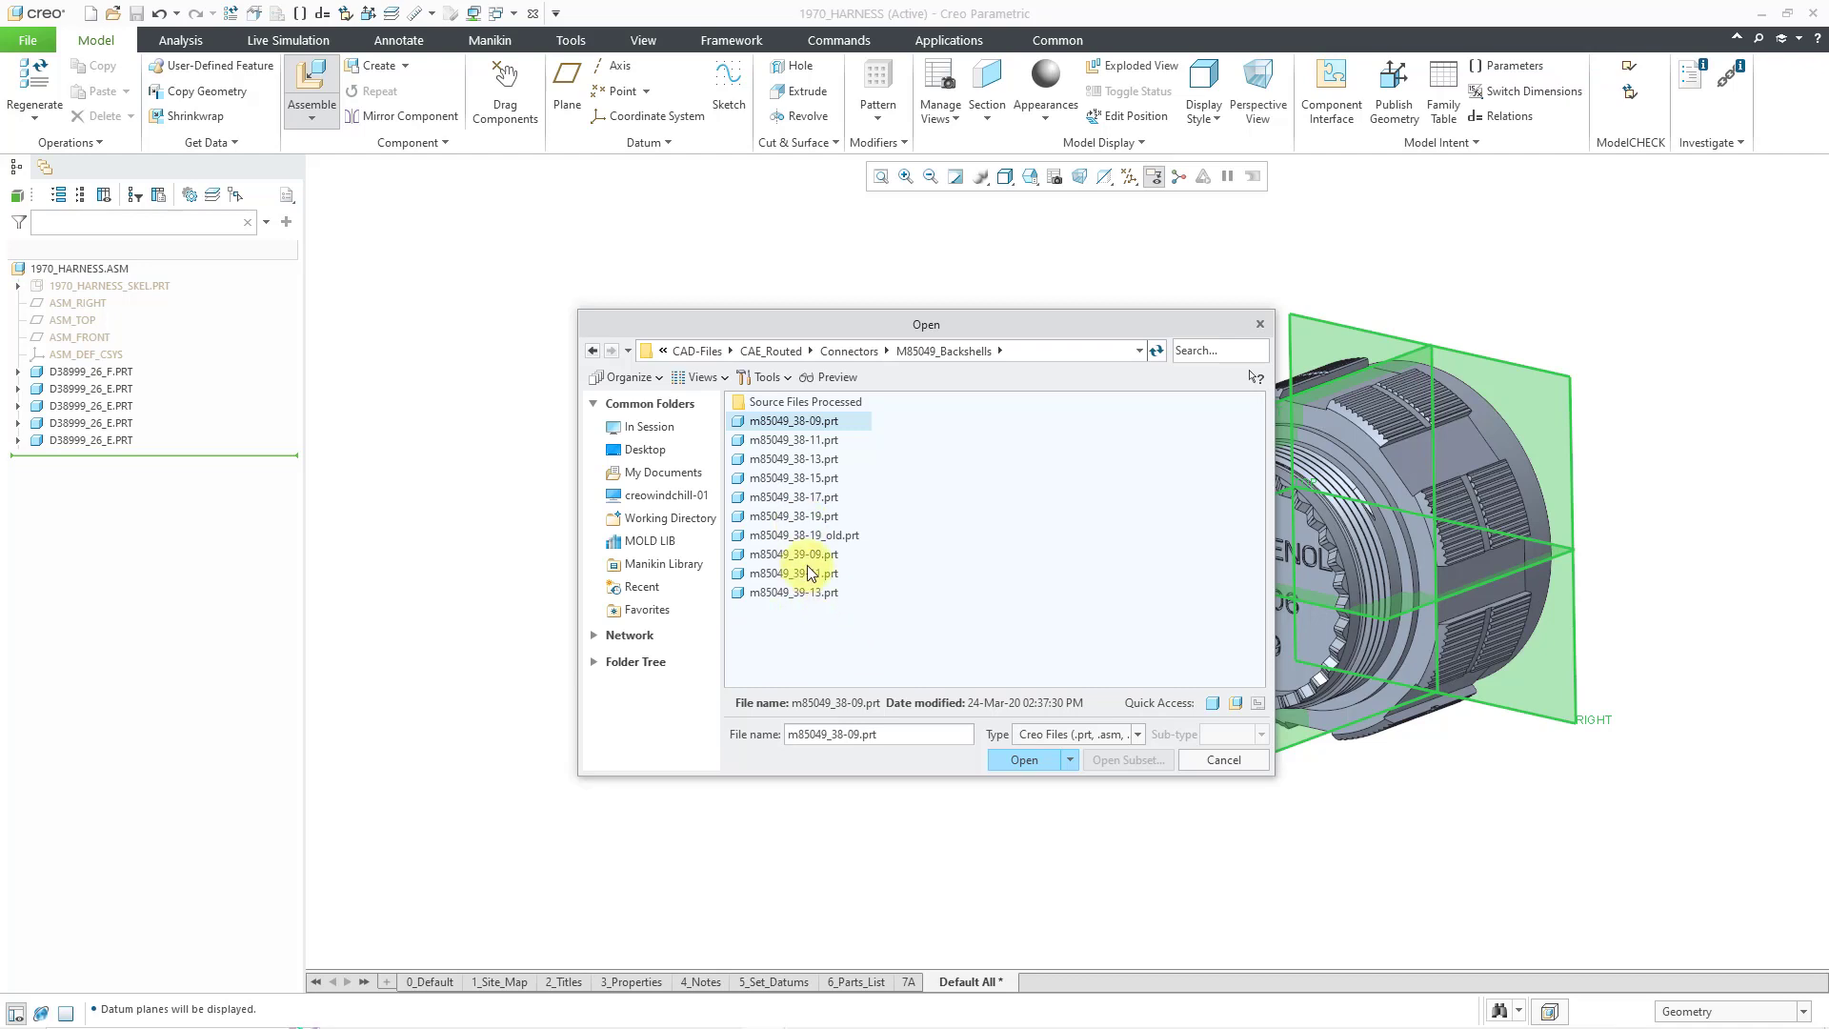
double_click(806, 518)
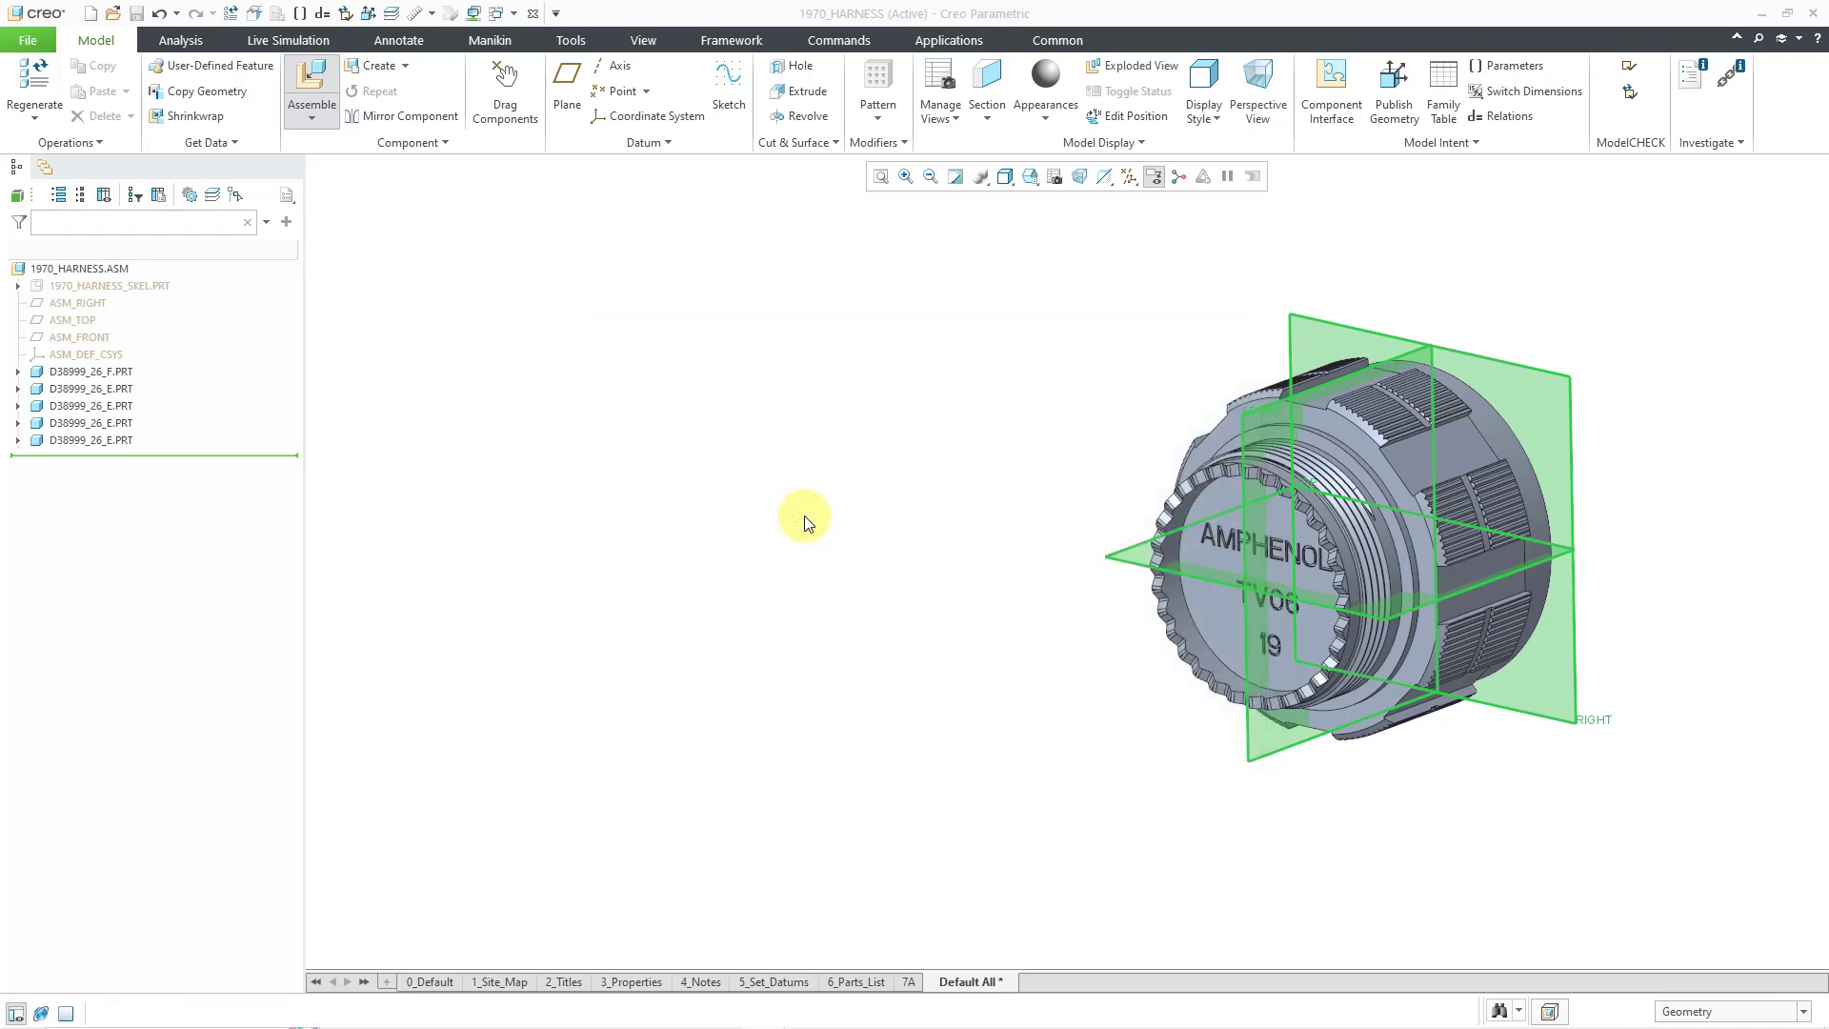
- Mate the backshell to the connector's rim and inner ring, with a flipped 0° angle offset to FRONT
scroll(1128, 642, up, 5)
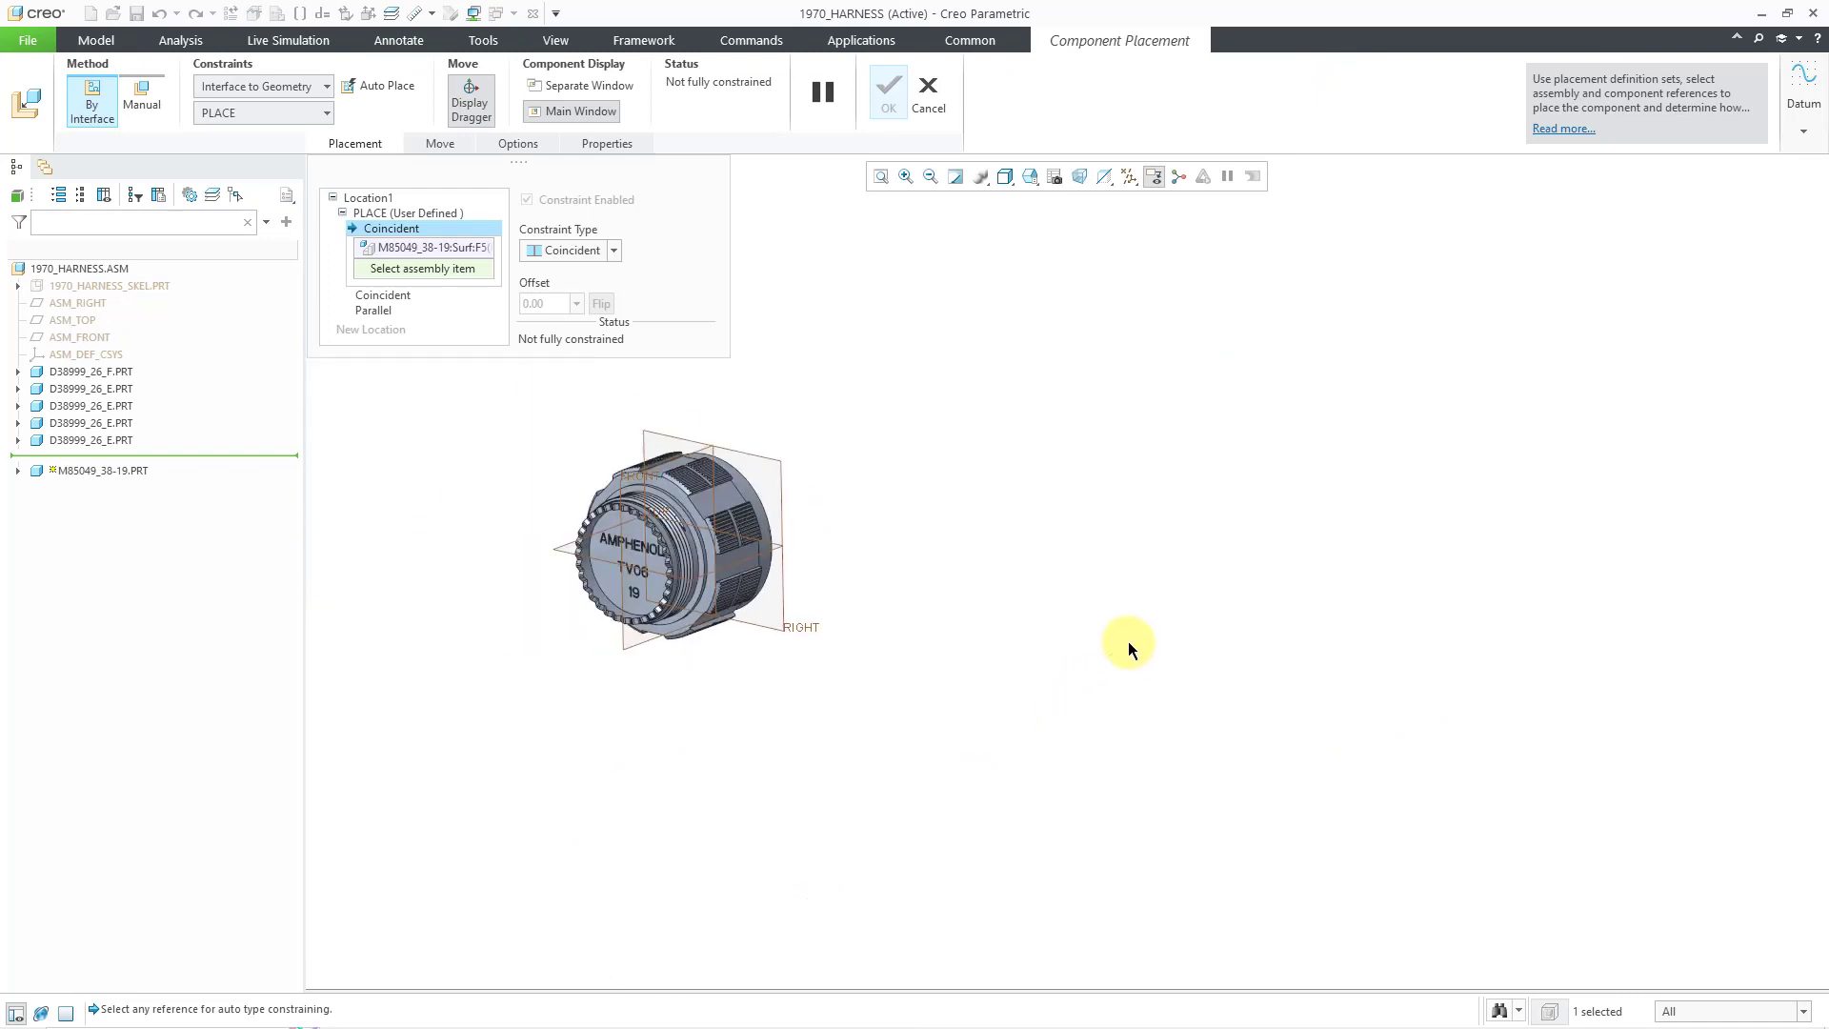
scroll(731, 610, down, 5)
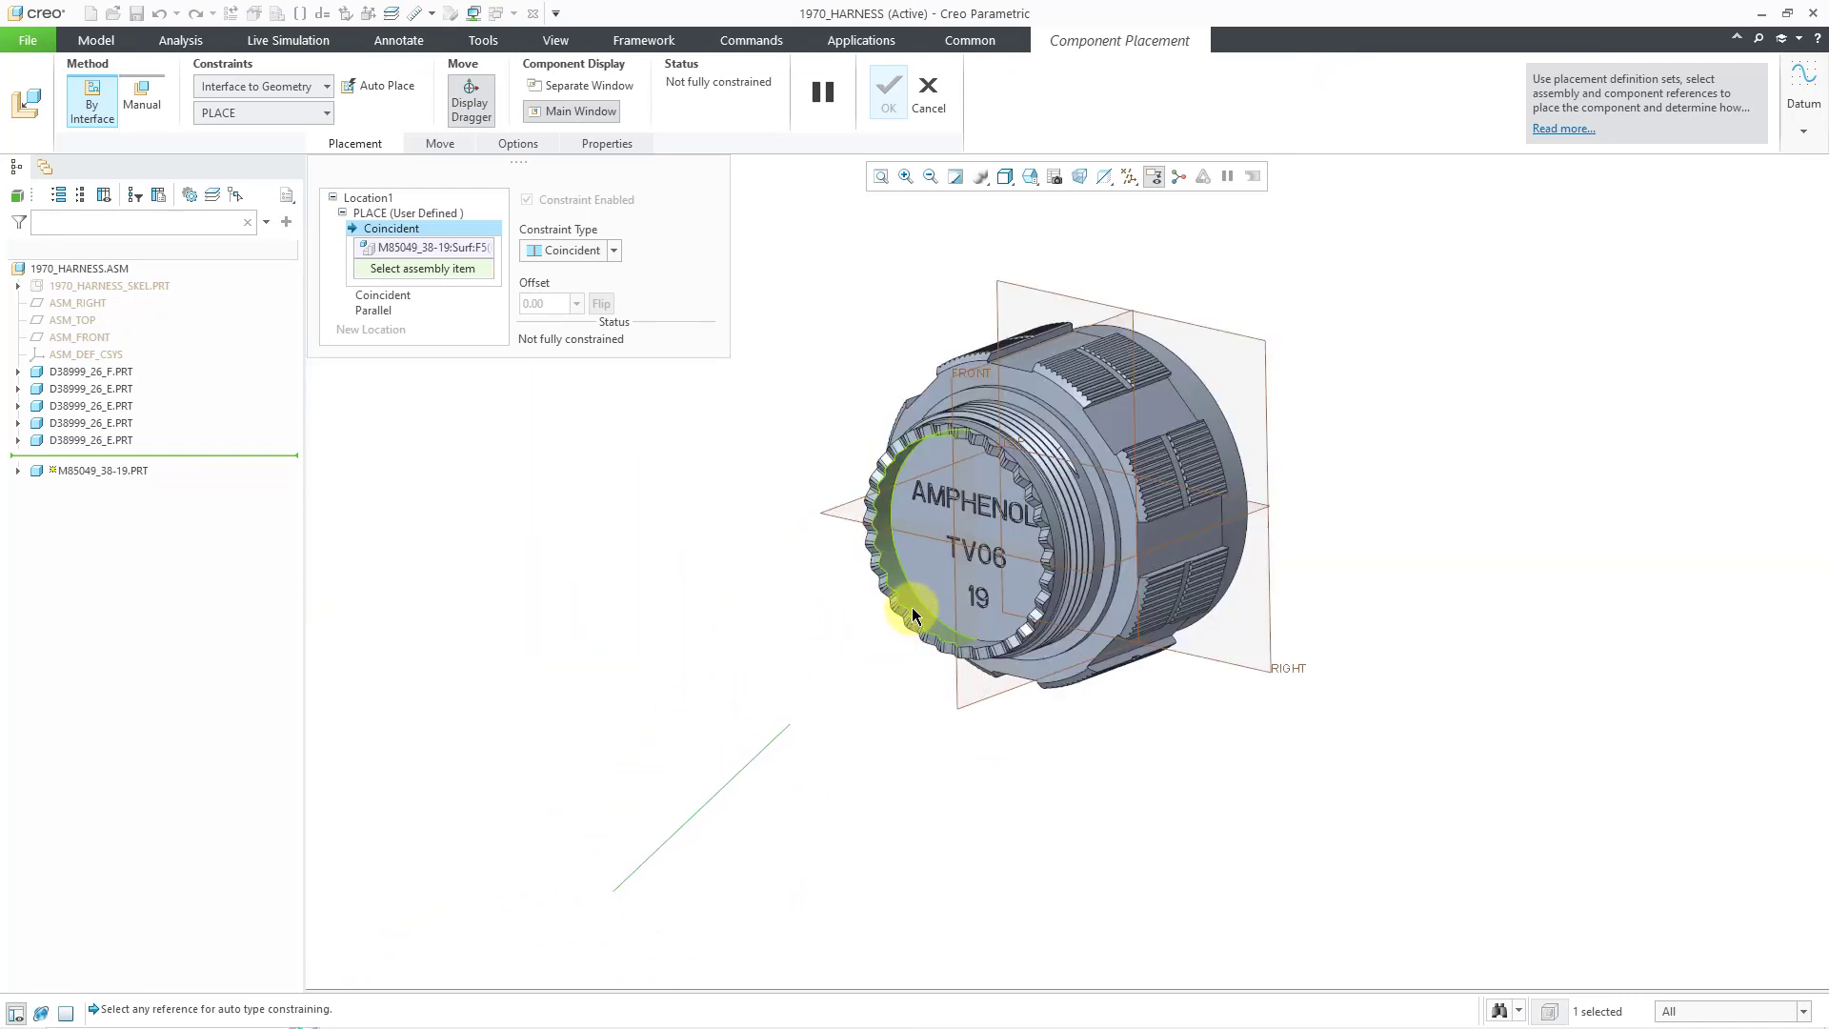
click(910, 614)
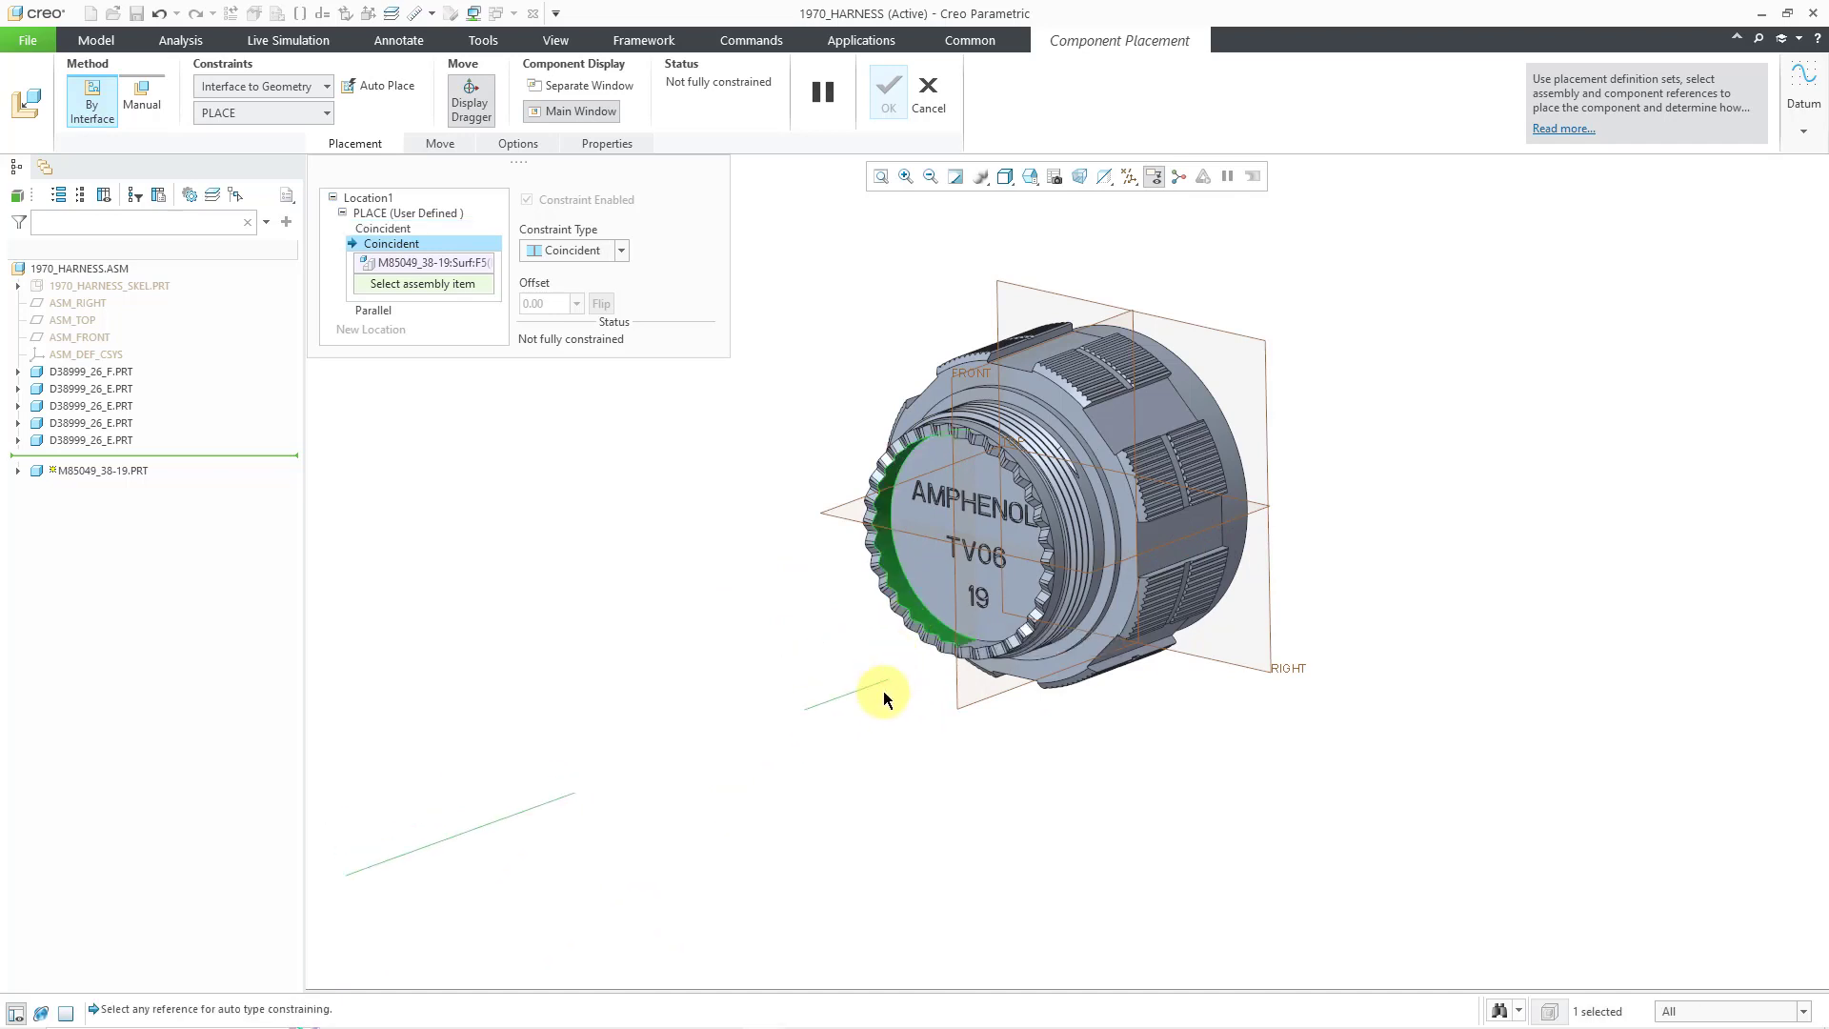
click(1084, 622)
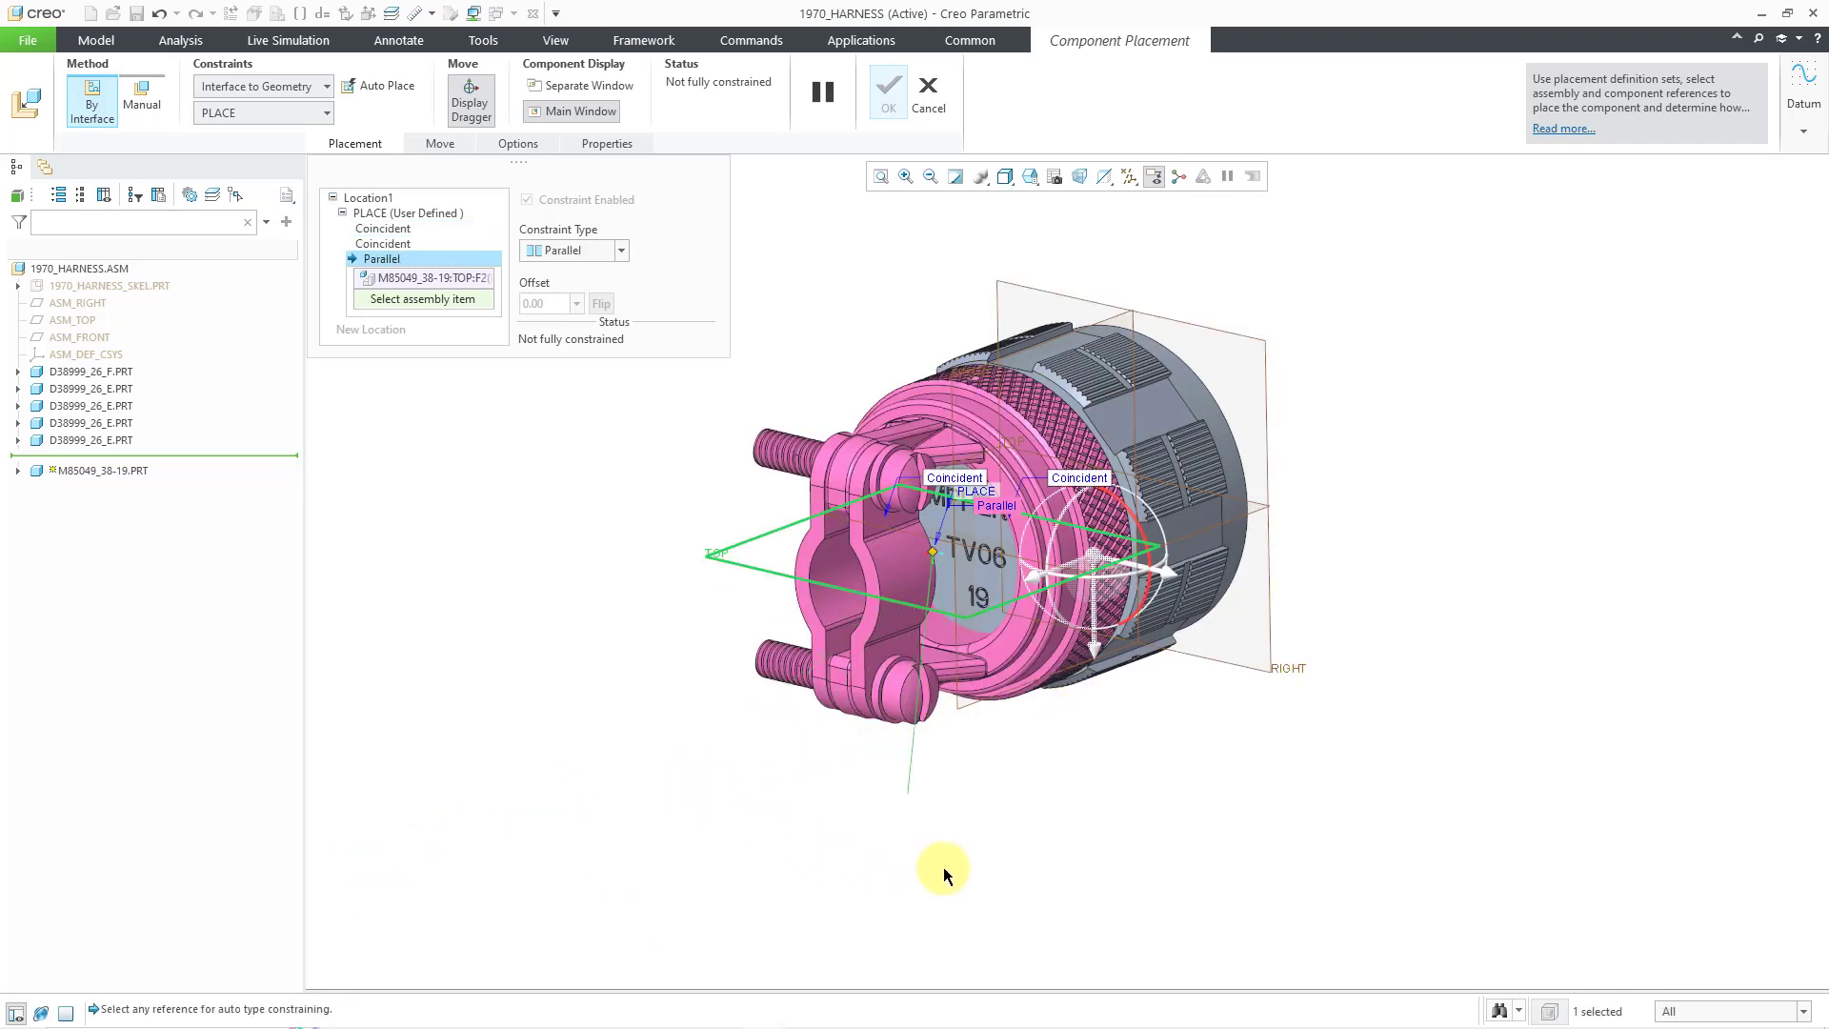
click(1118, 313)
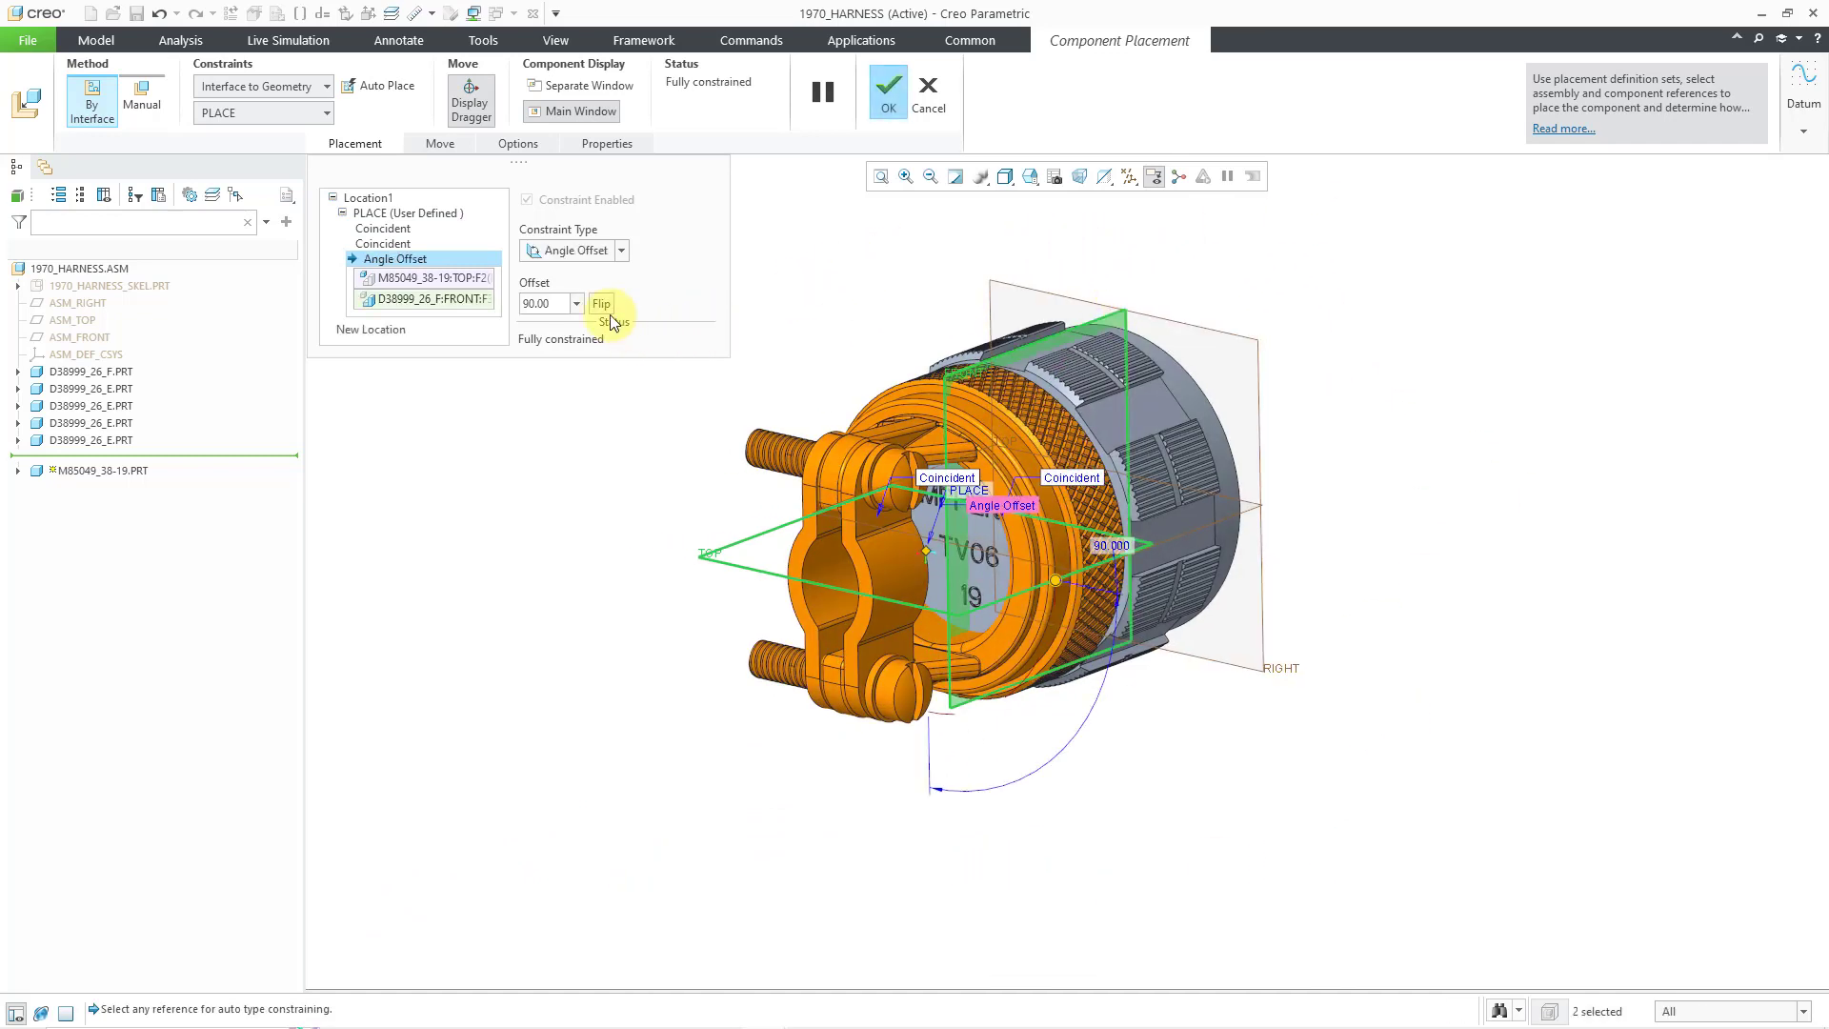
click(553, 299)
text(0)
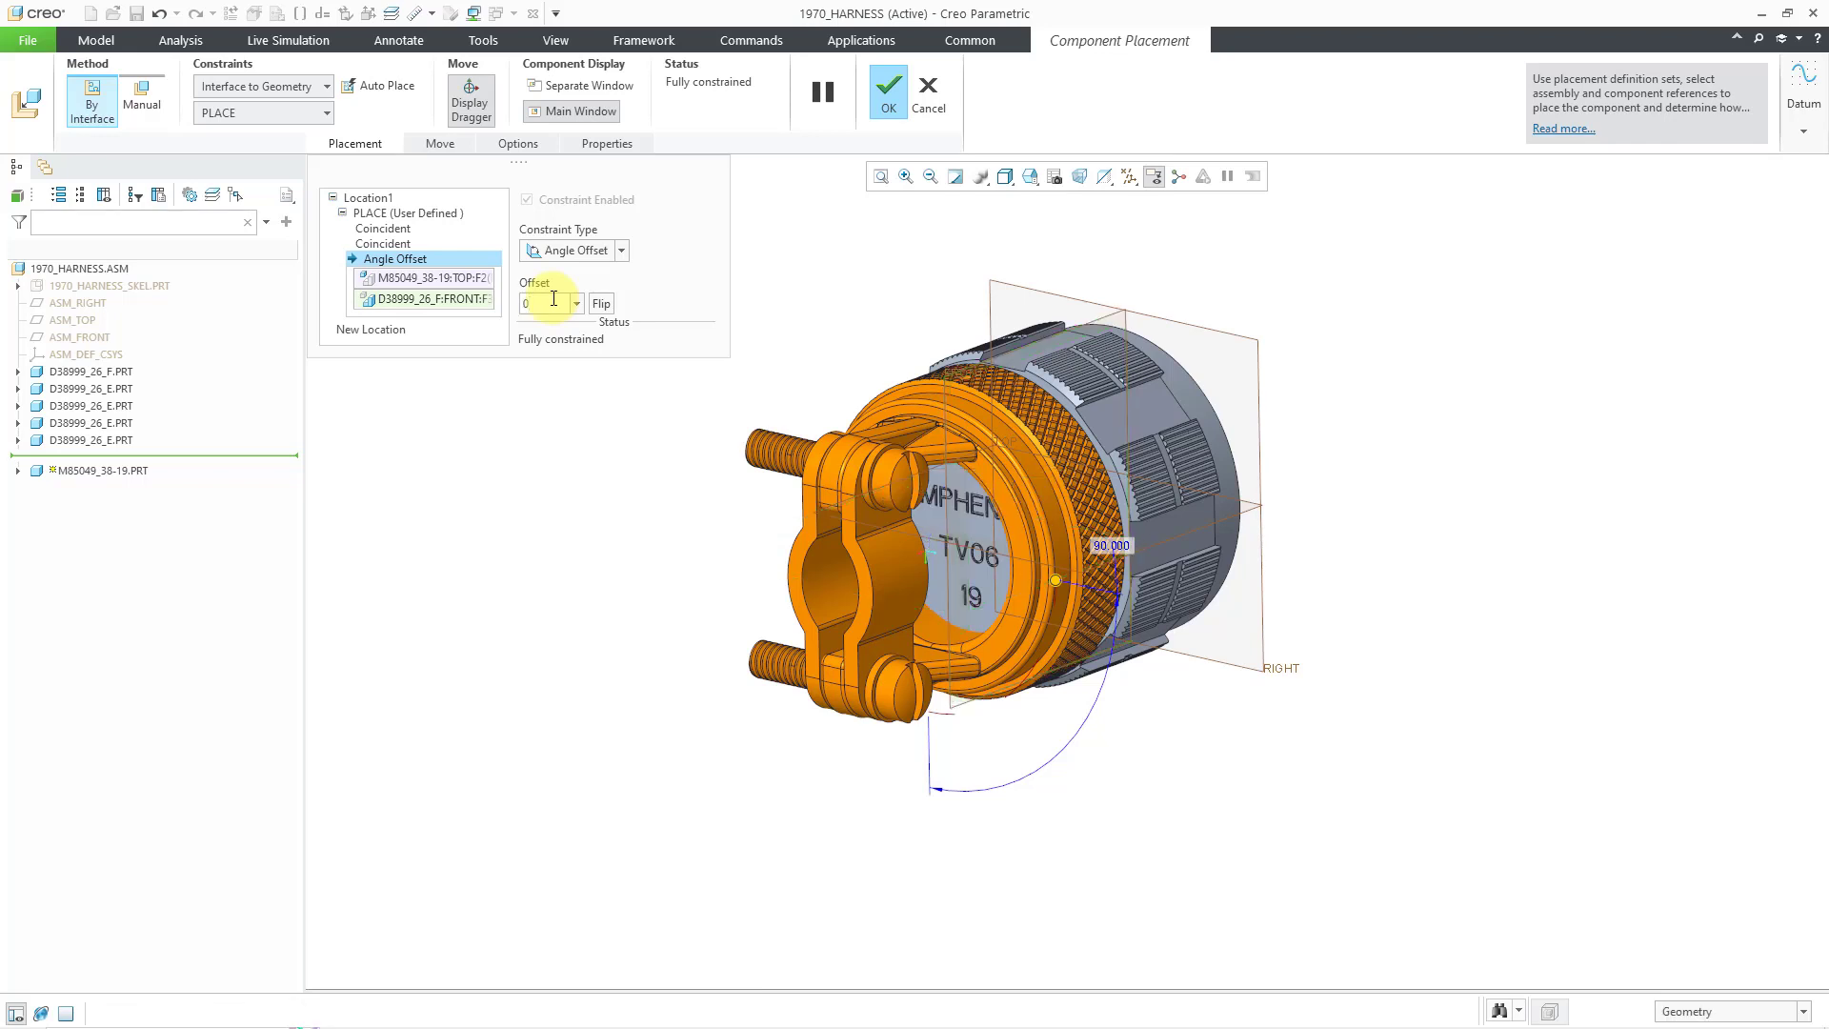
key(Return)
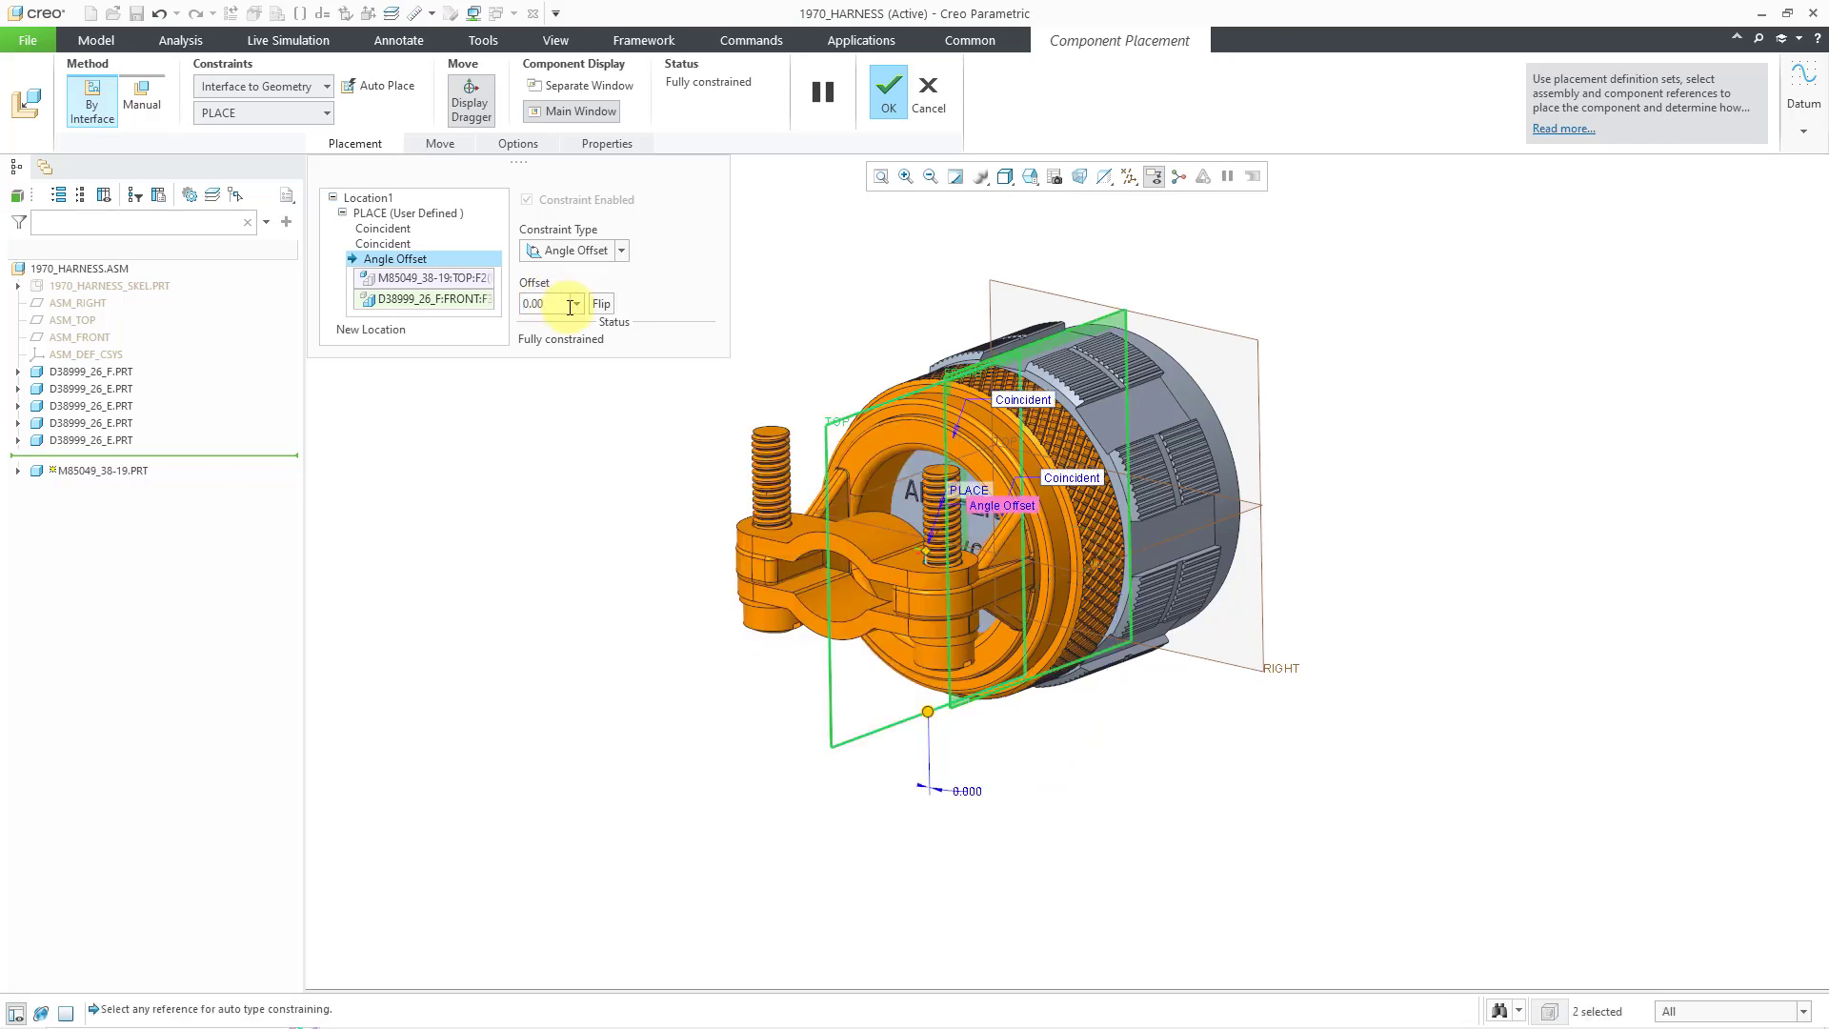
click(602, 305)
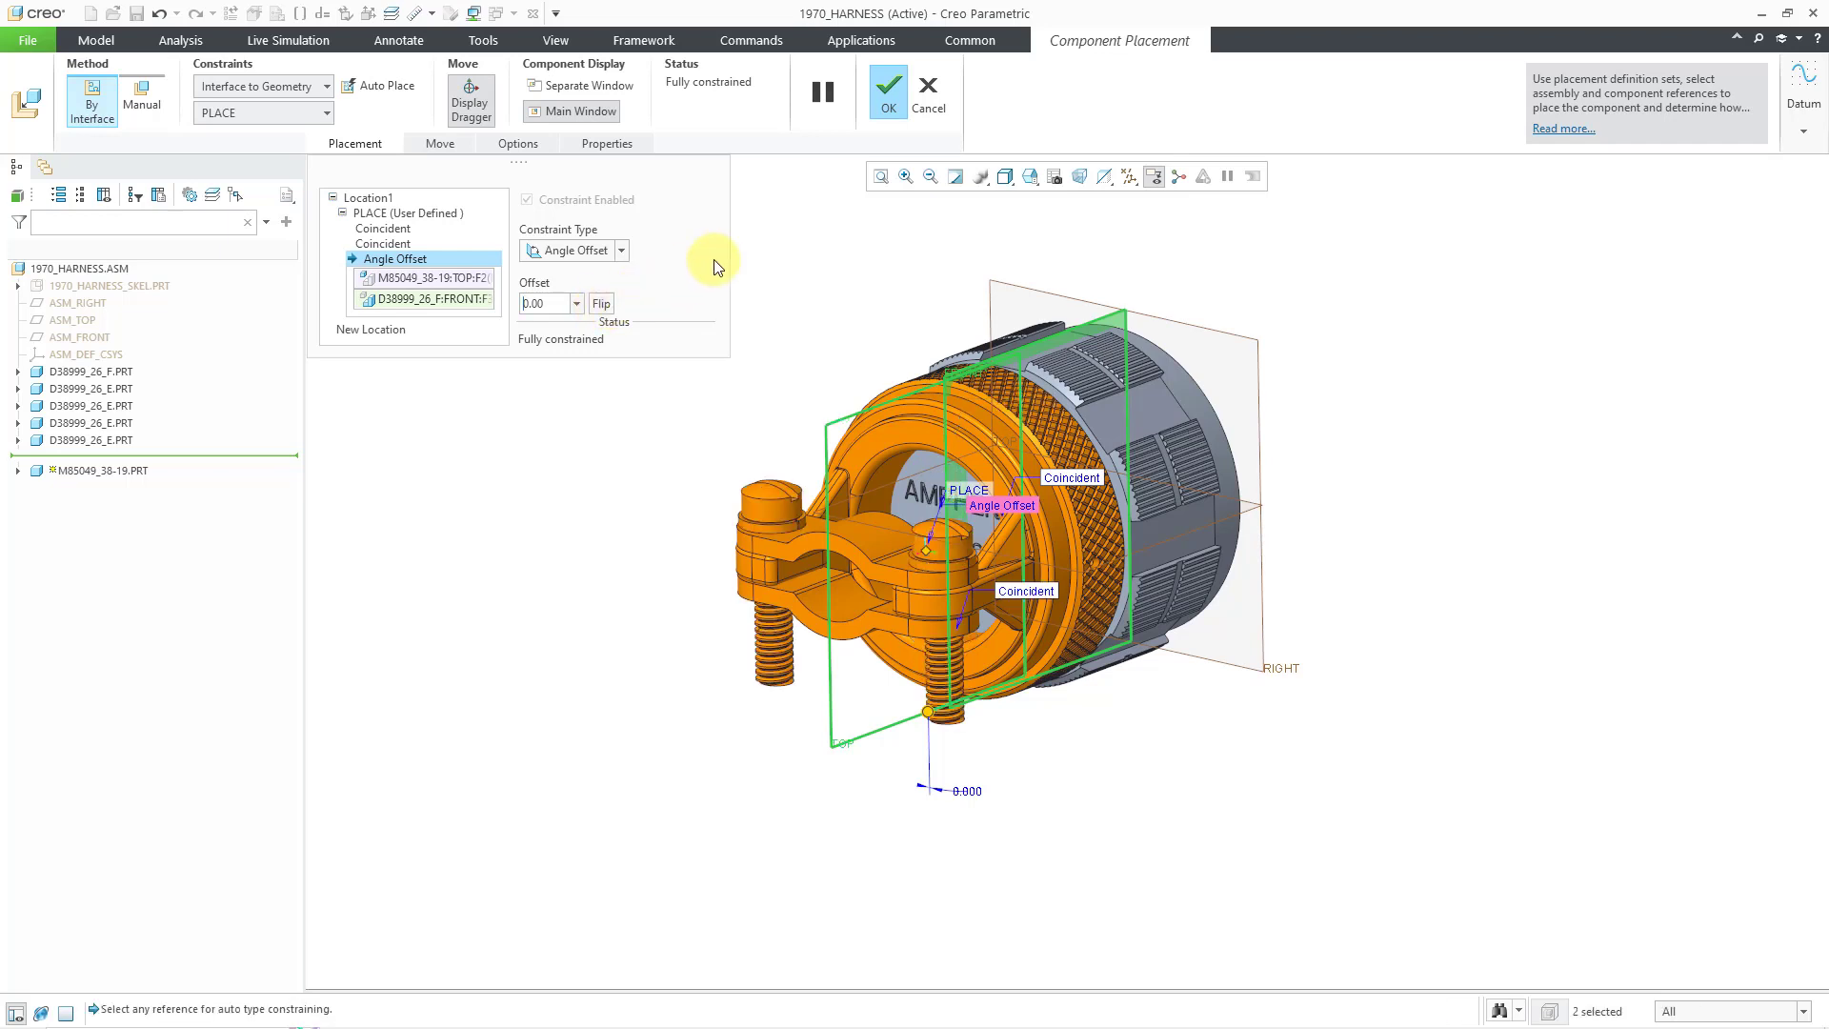
click(888, 91)
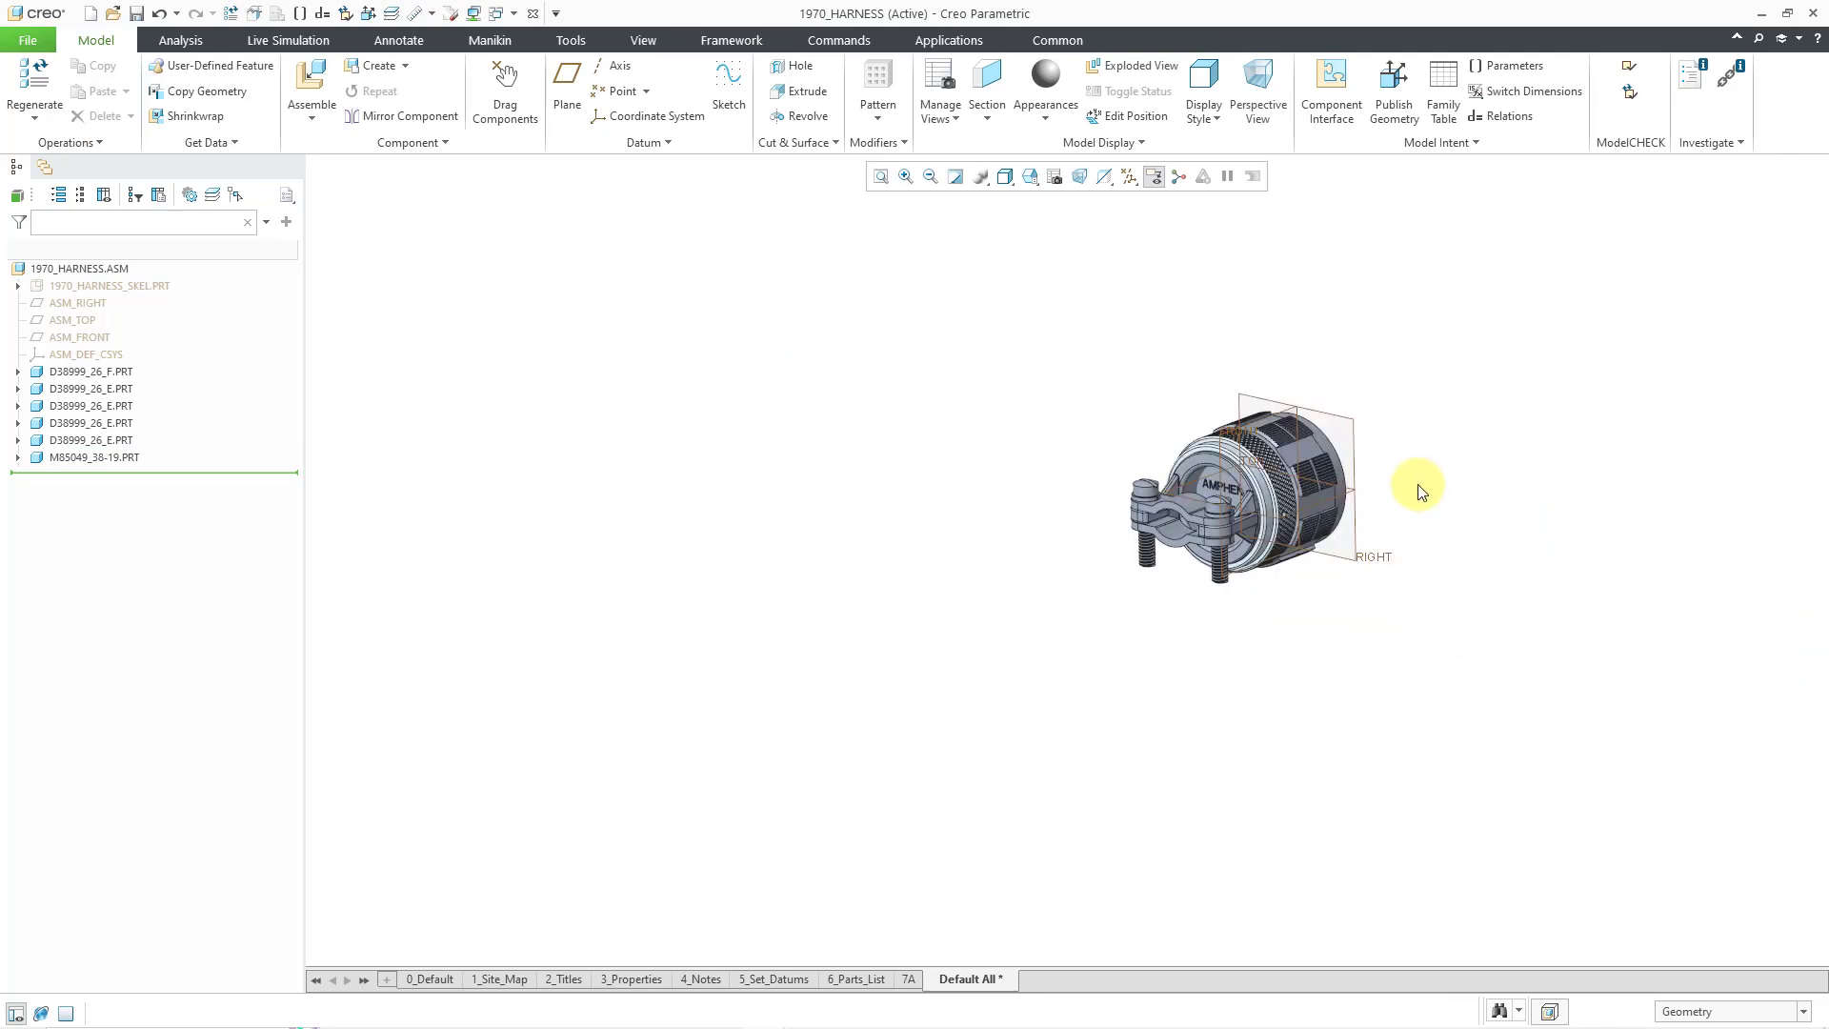
scroll(1401, 491, up, 2)
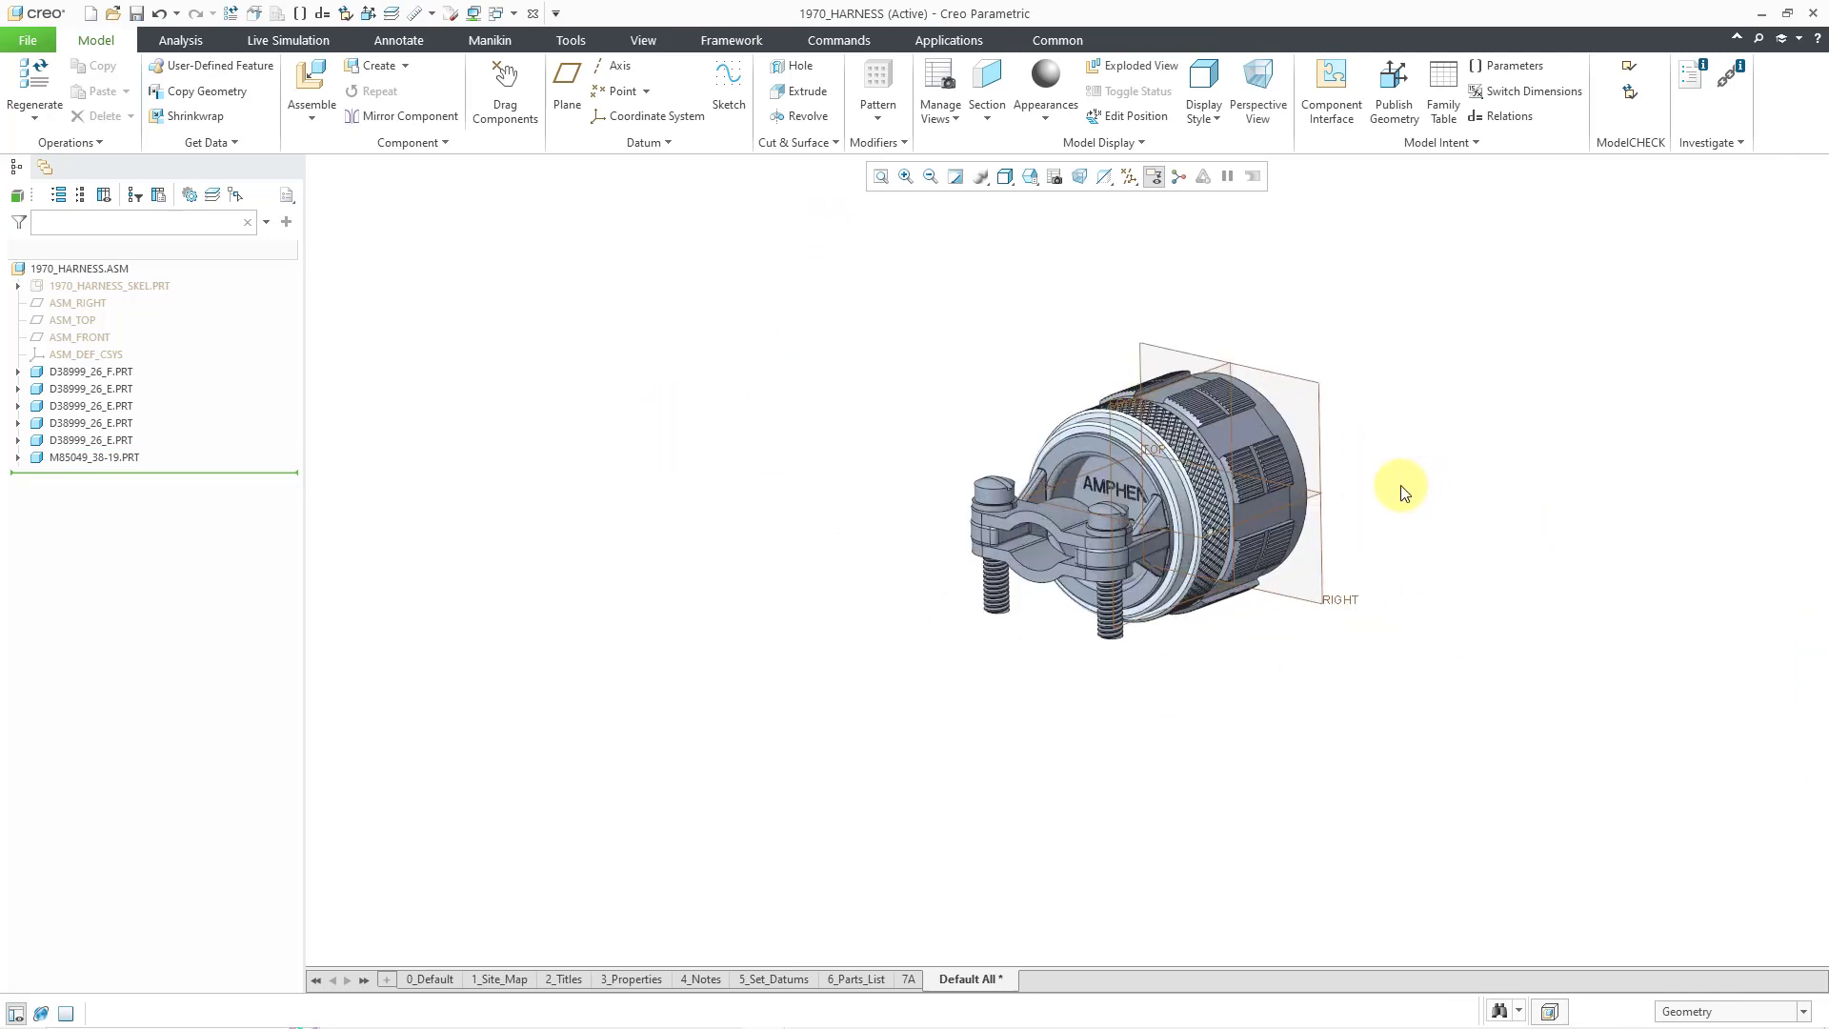
click(1133, 181)
scroll(1028, 528, up, 5)
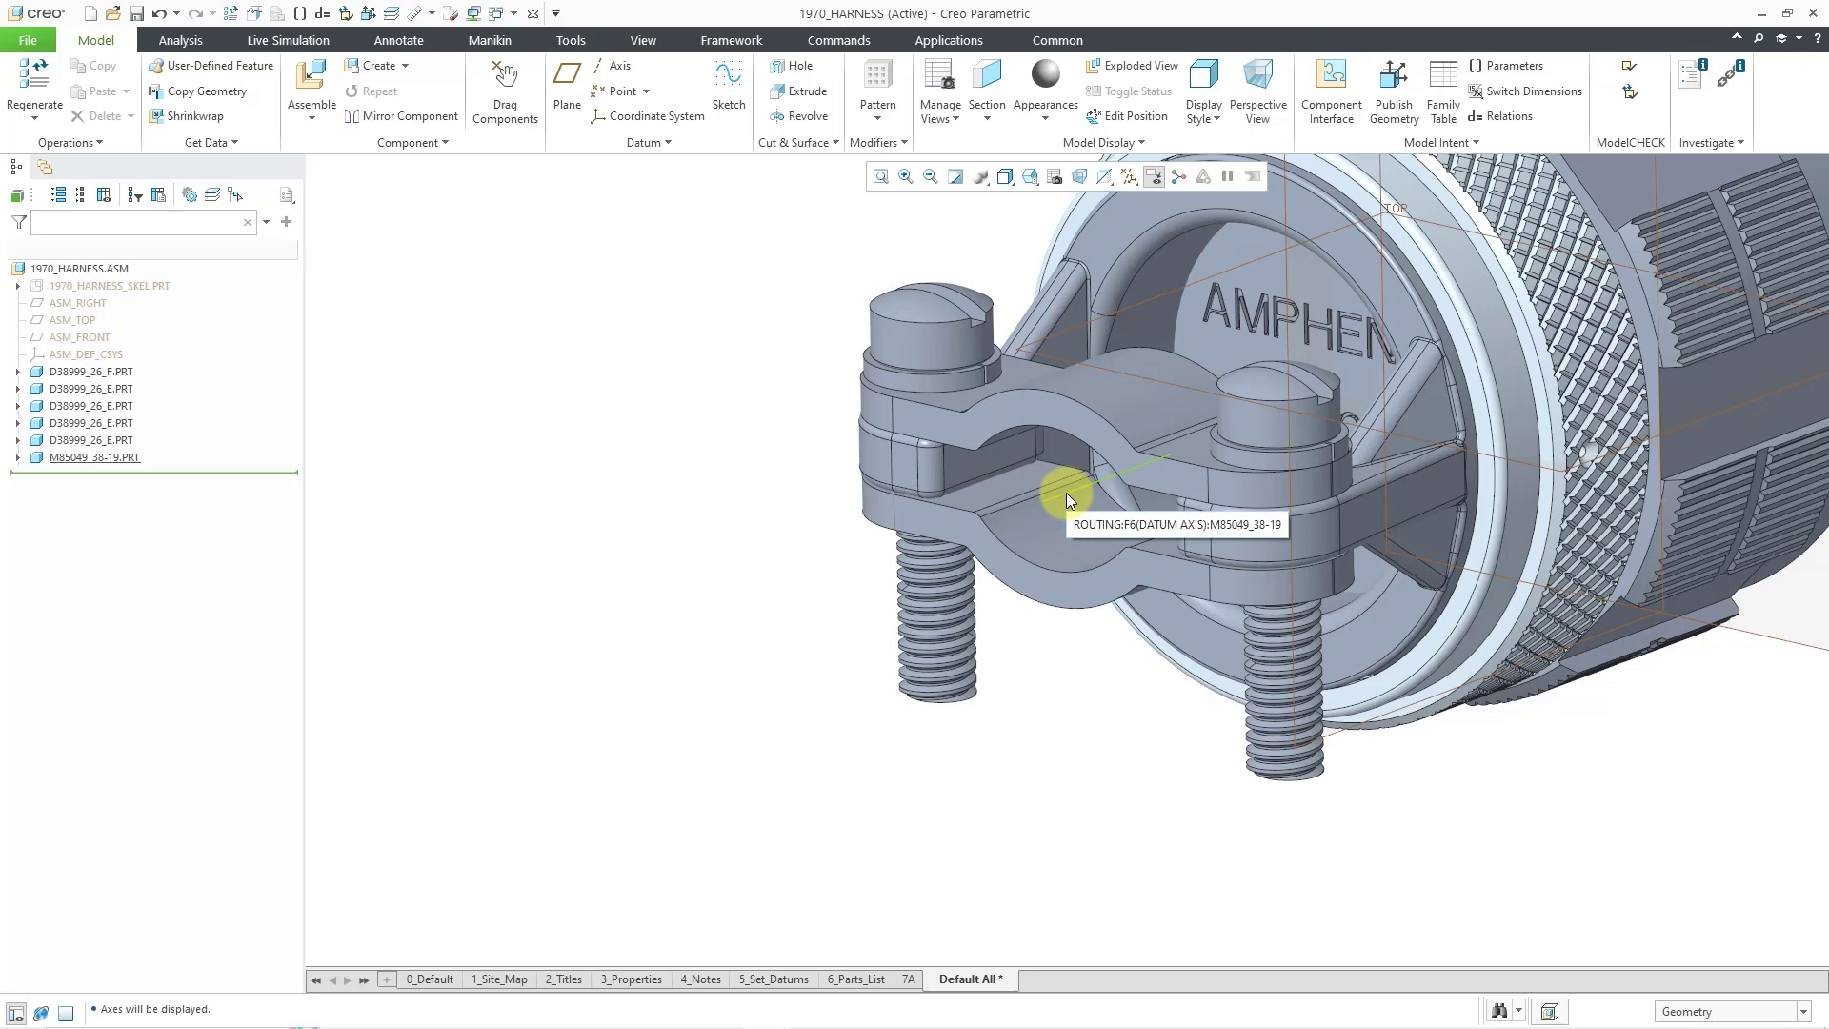
scroll(1161, 789, down, 5)
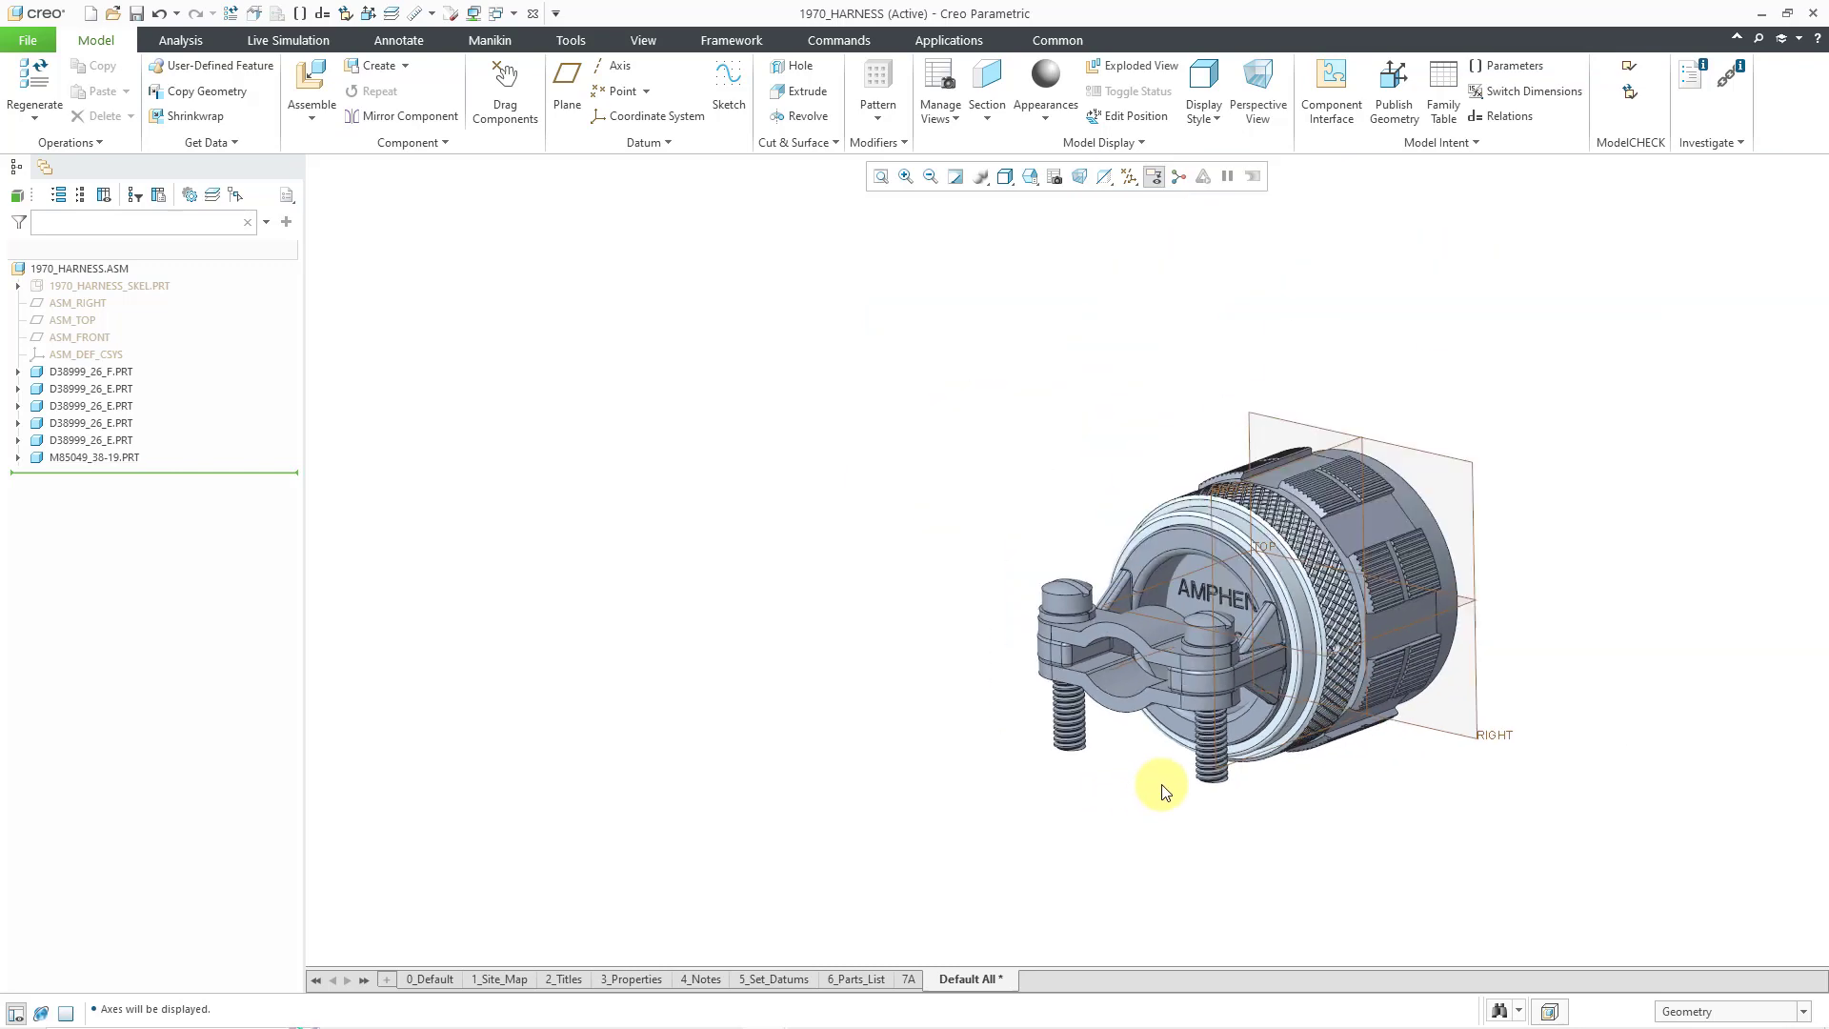
scroll(1416, 471, down, 8)
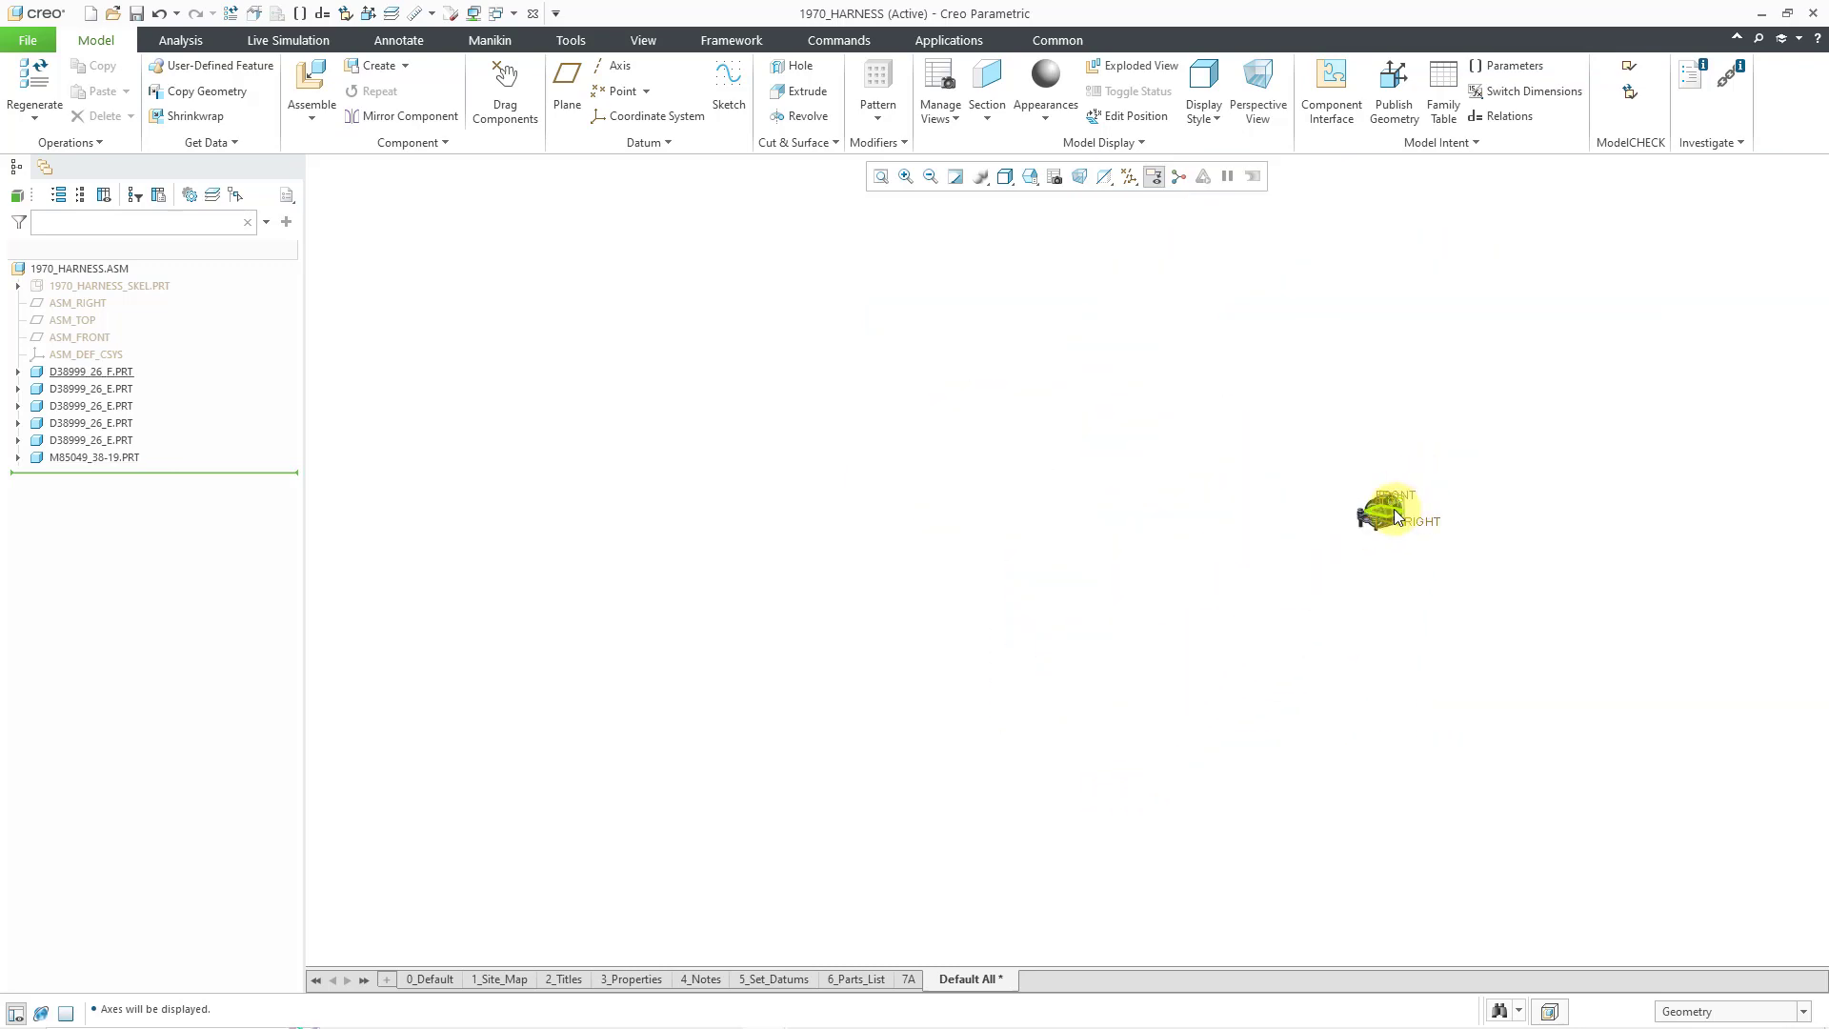
scroll(559, 420, up, 4)
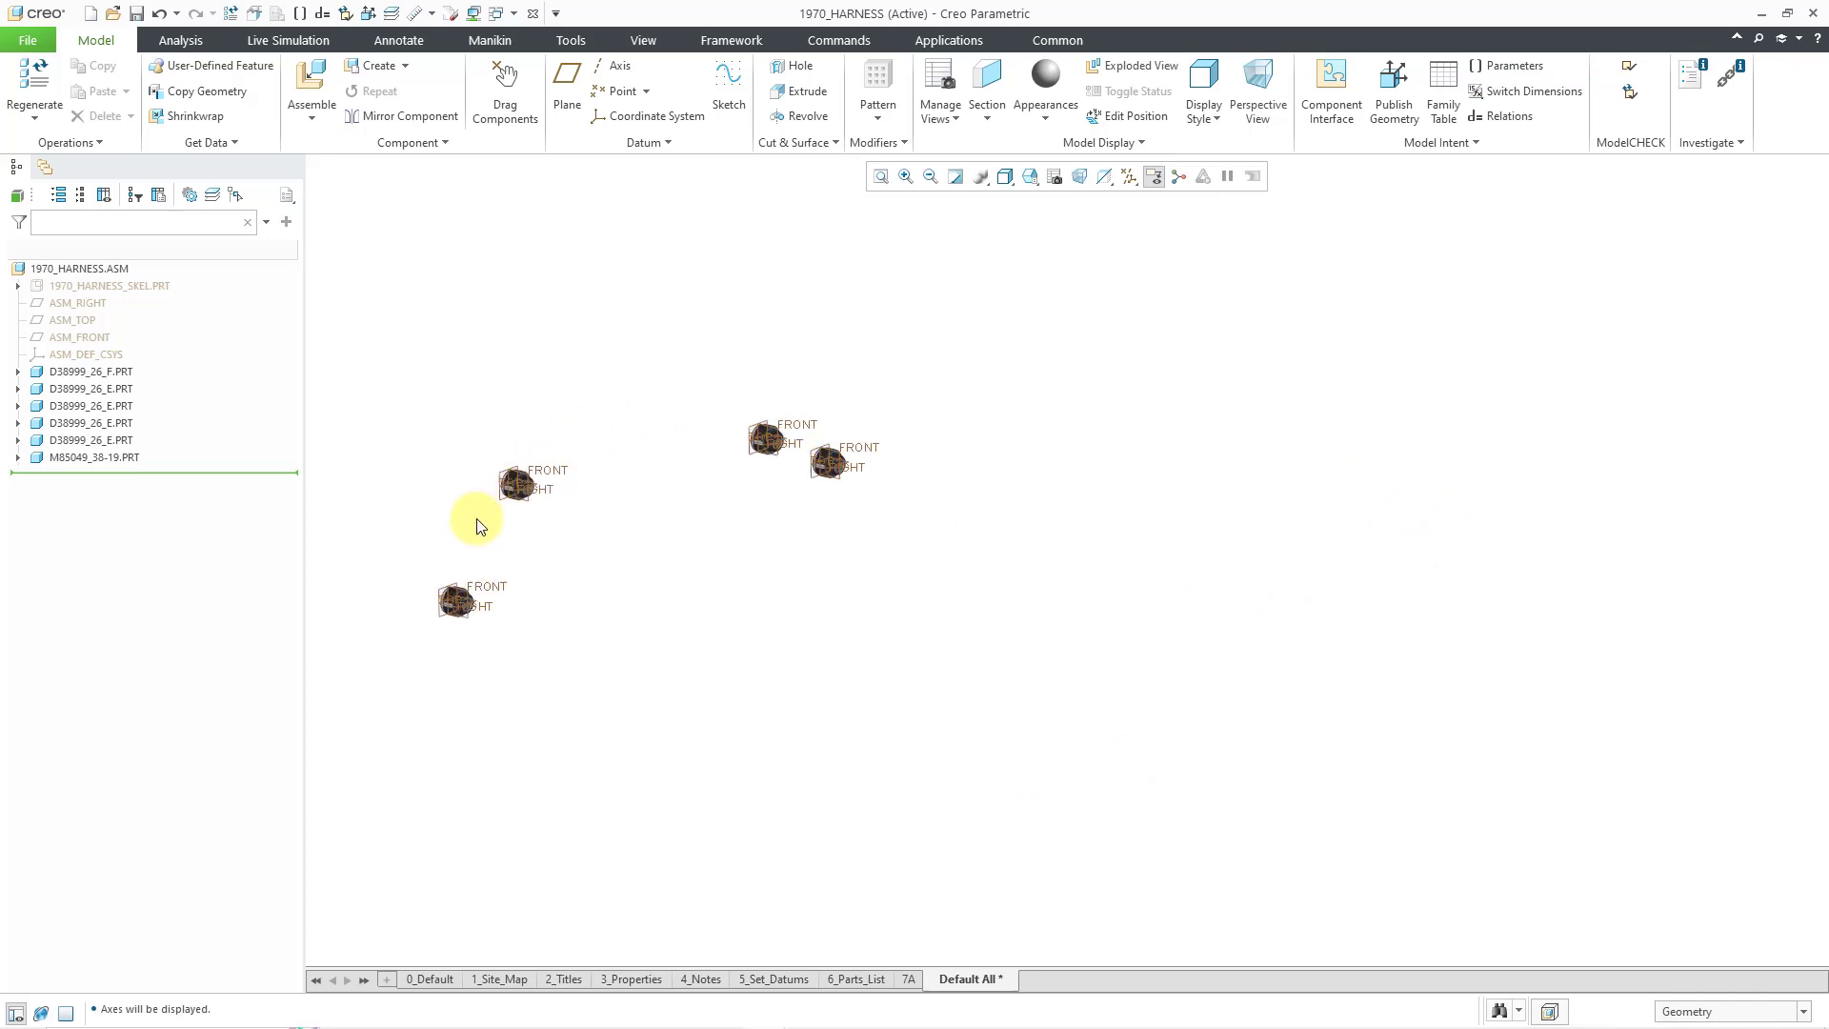
scroll(479, 526, up, 2)
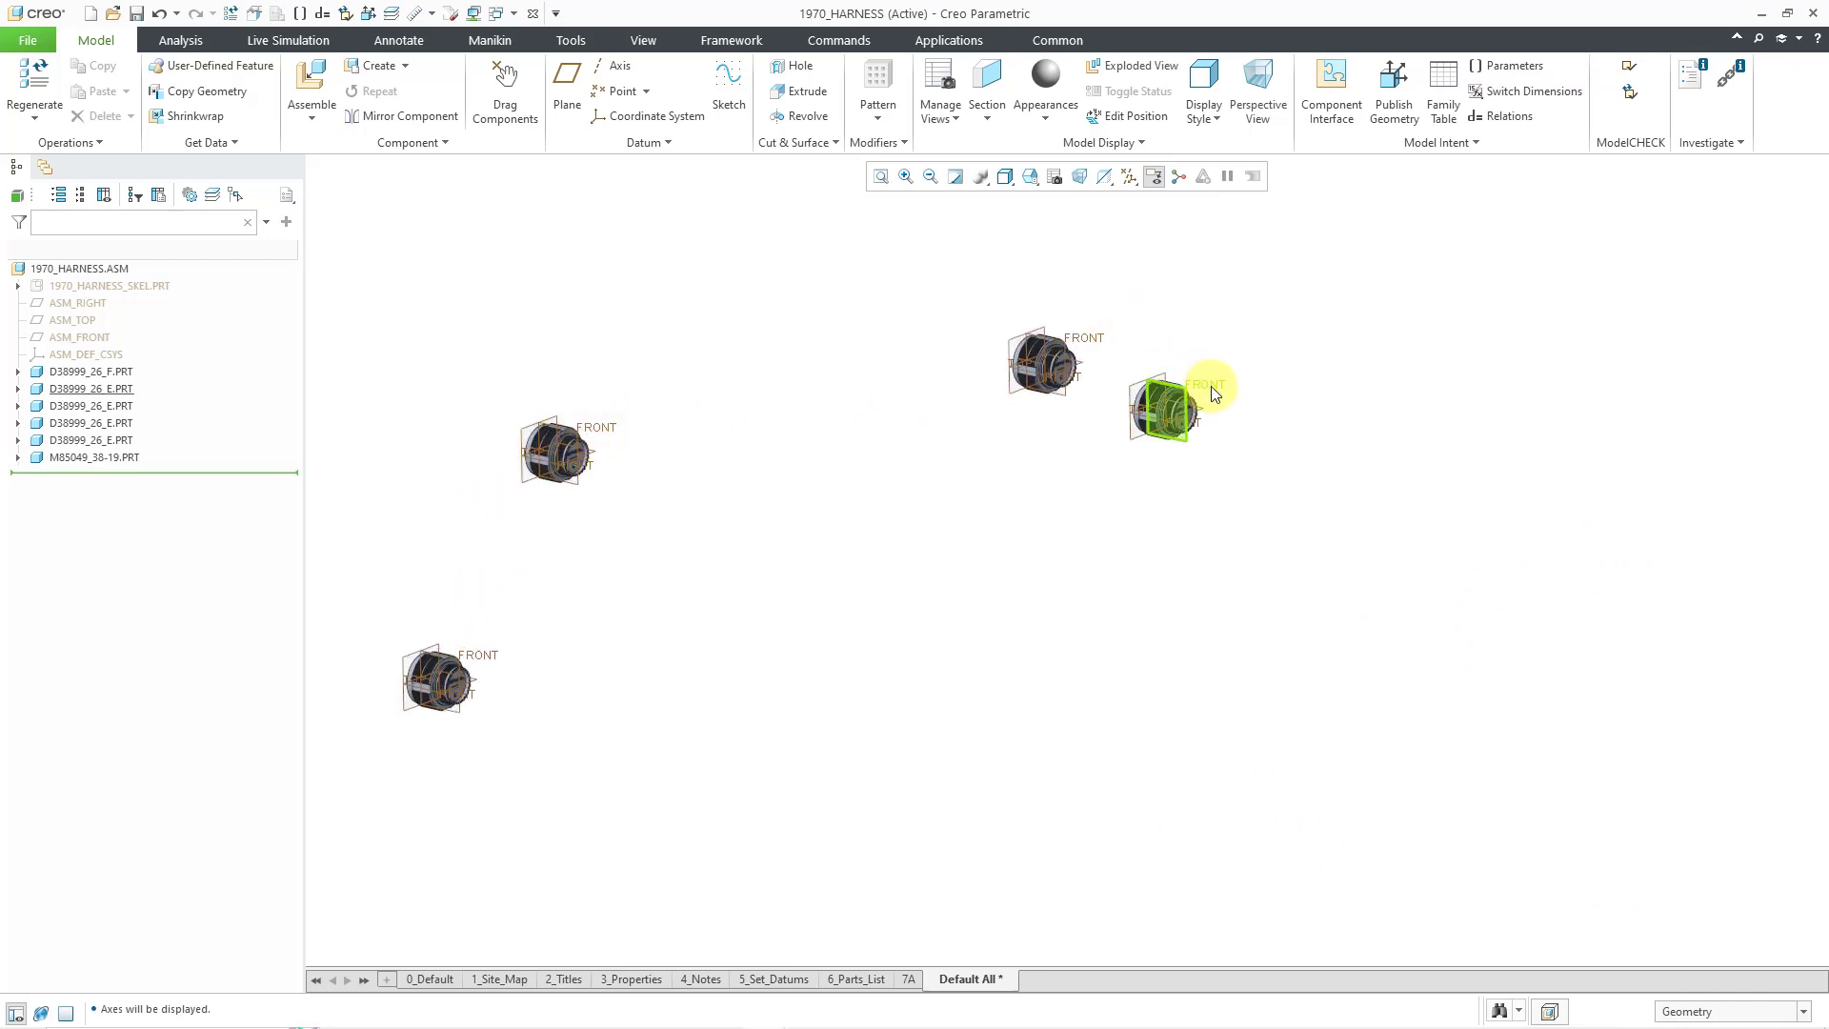
scroll(1212, 388, up, 5)
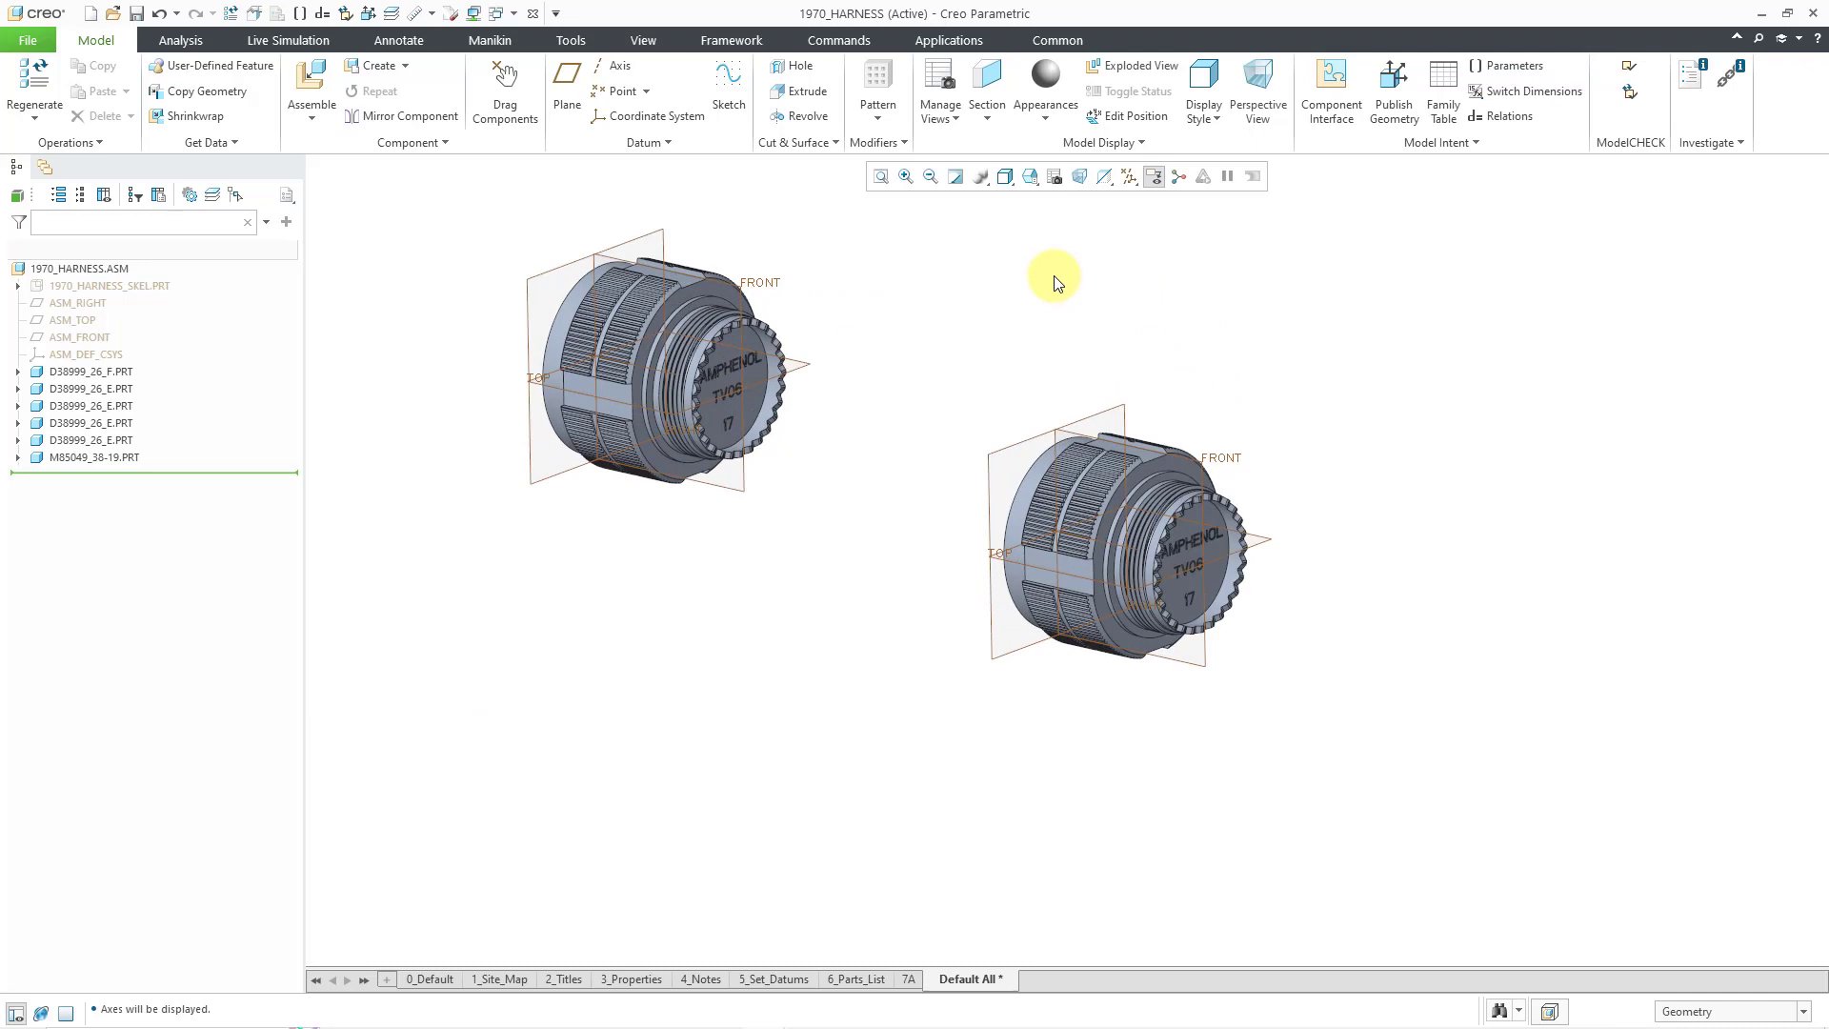
- Load m85049_38-17.prt from the M85049_Backshells folder into the assembly
click(315, 81)
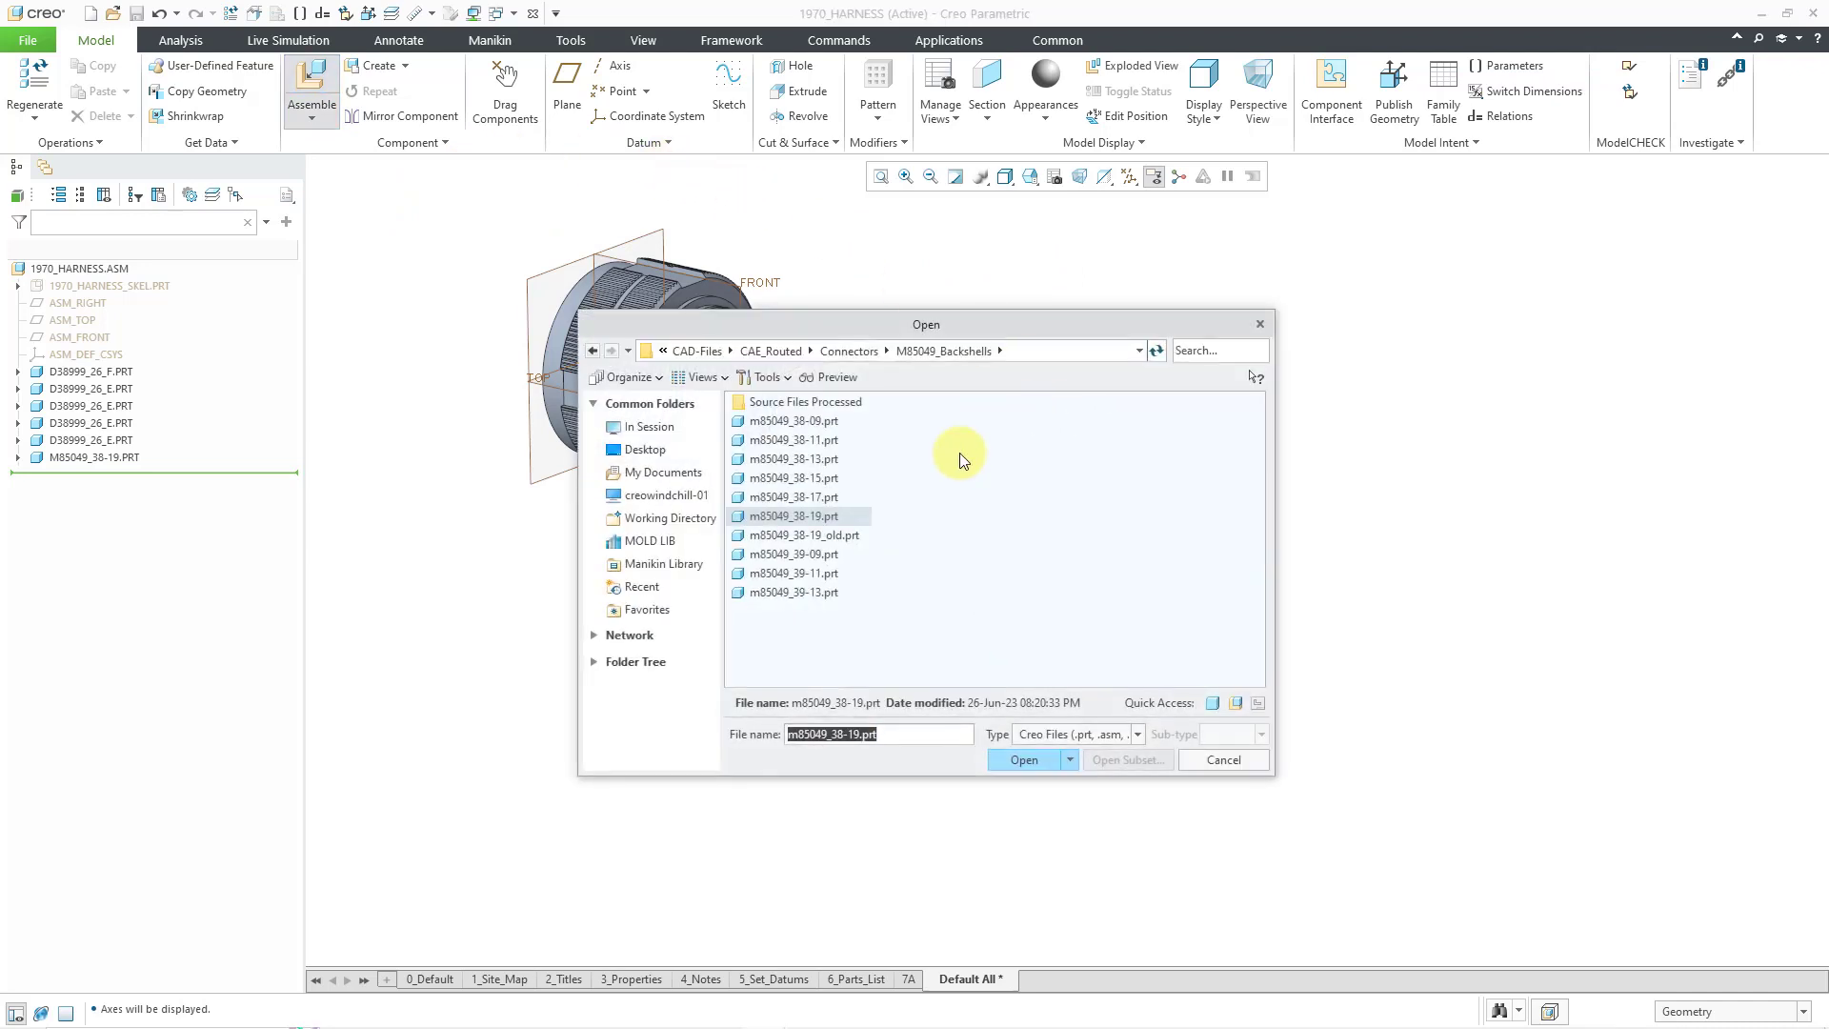
click(831, 499)
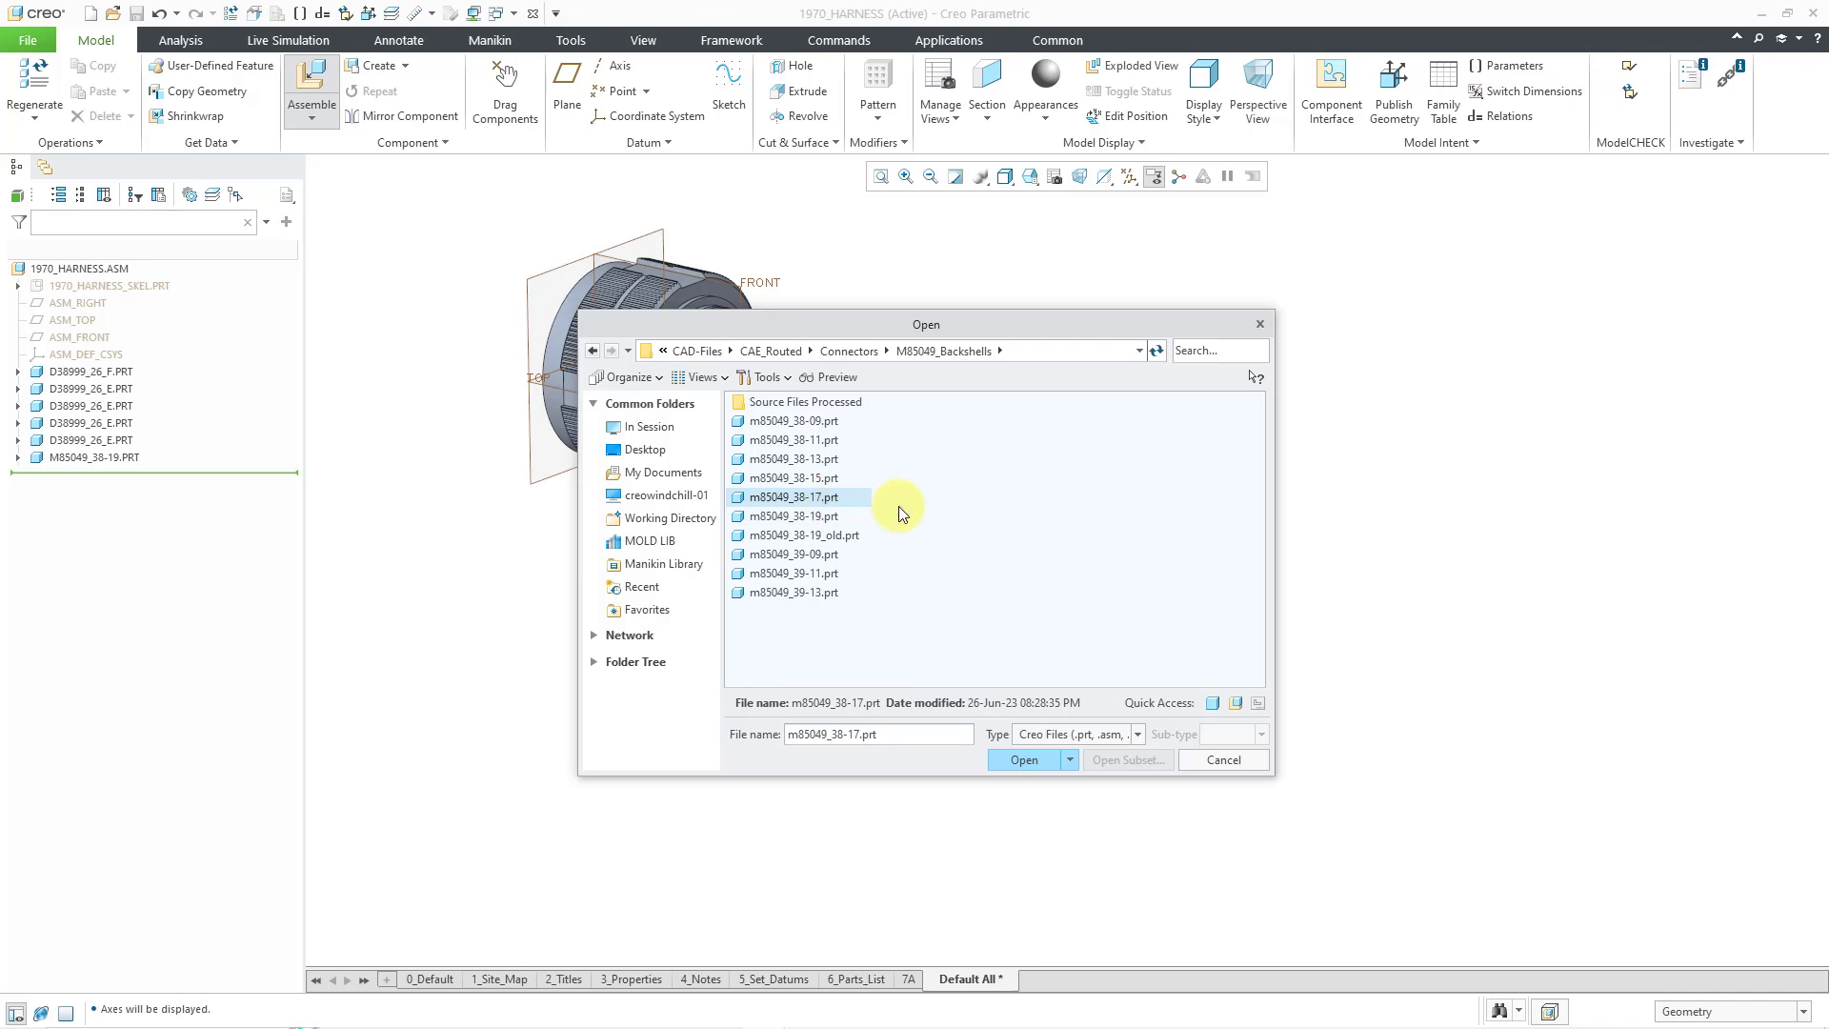
click(1027, 760)
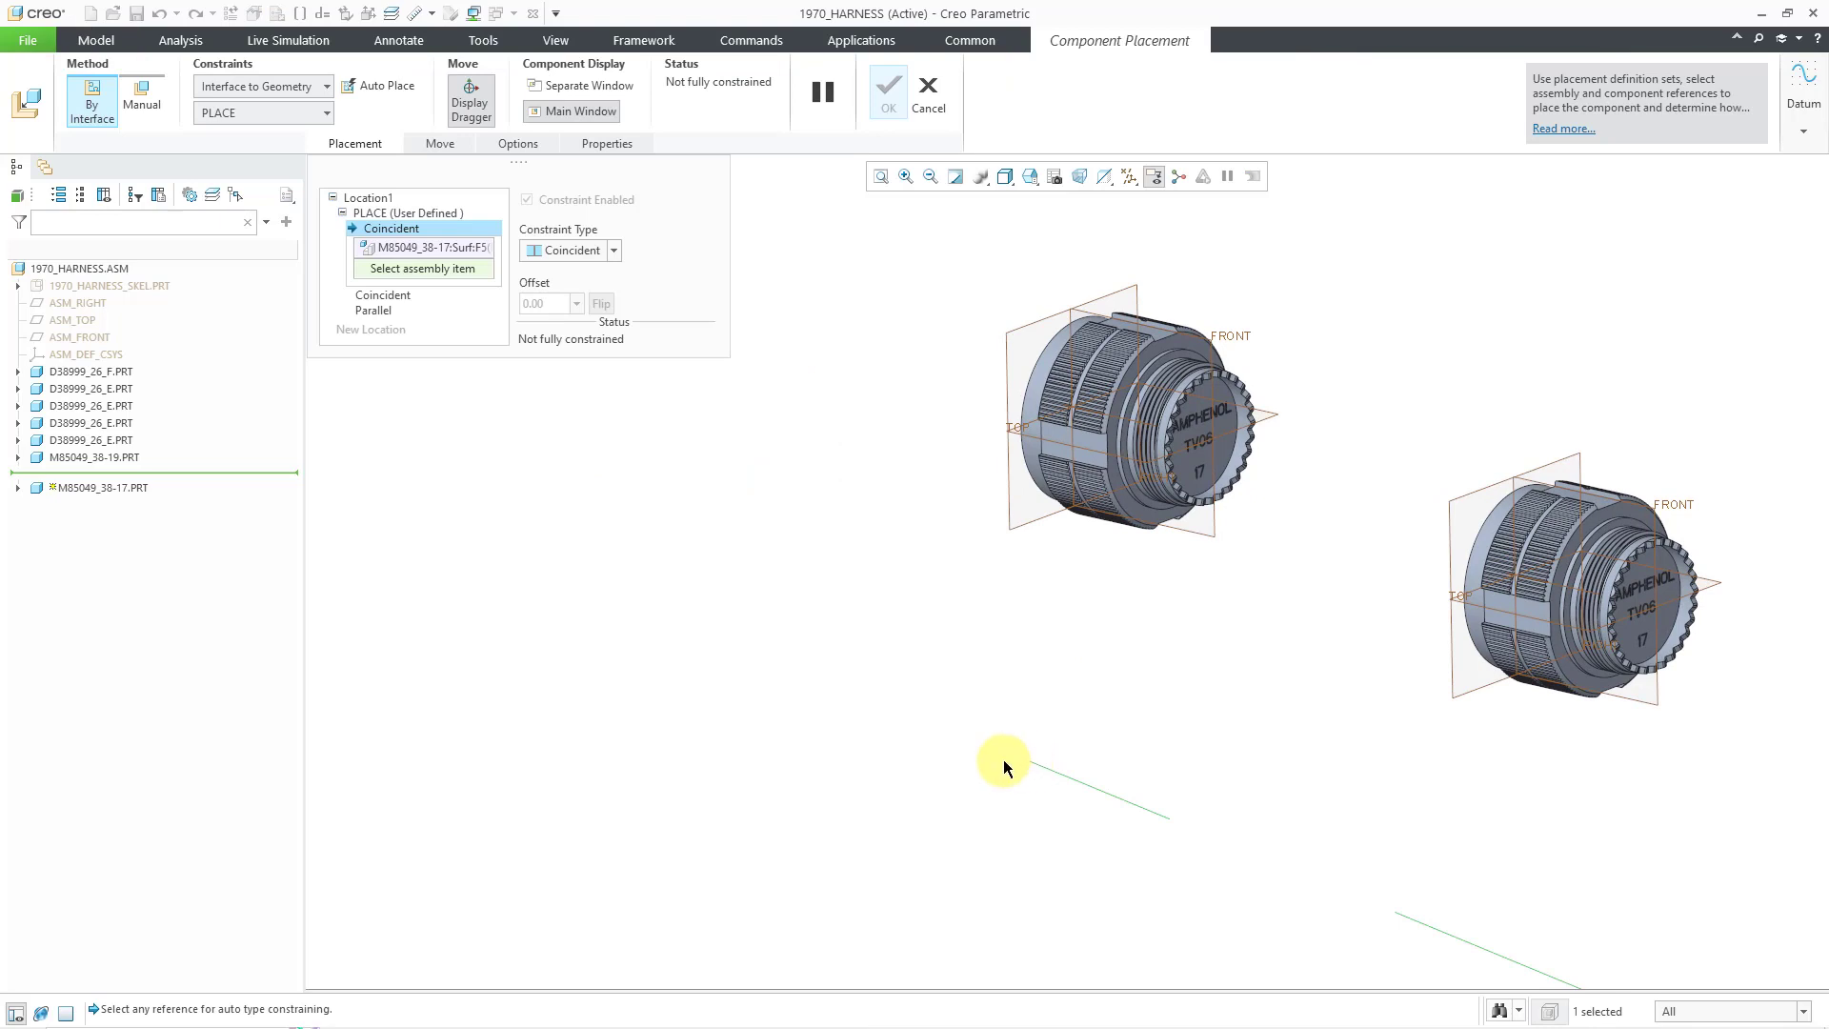
- Place the first m85049_38-17 backshell on a connector's threaded surface with 0° angle offset to FRONT
scroll(852, 684, down, 5)
scroll(1155, 680, up, 2)
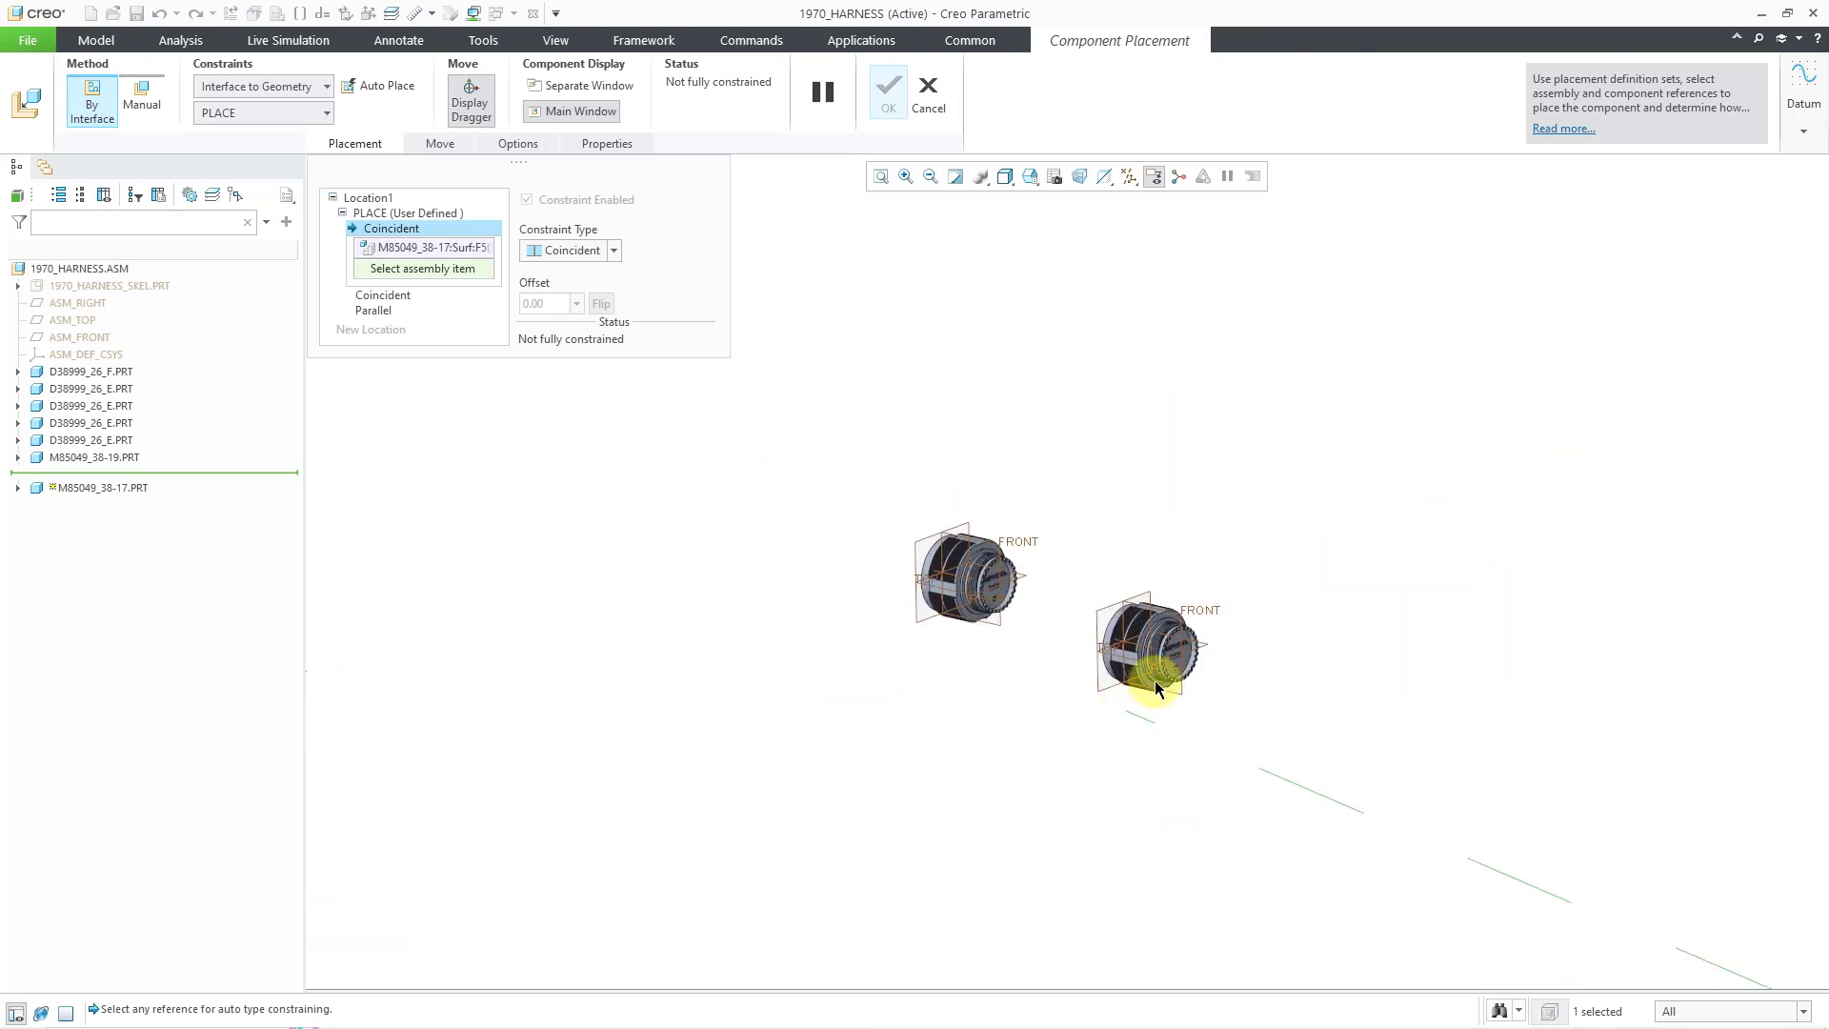
scroll(1238, 660, up, 5)
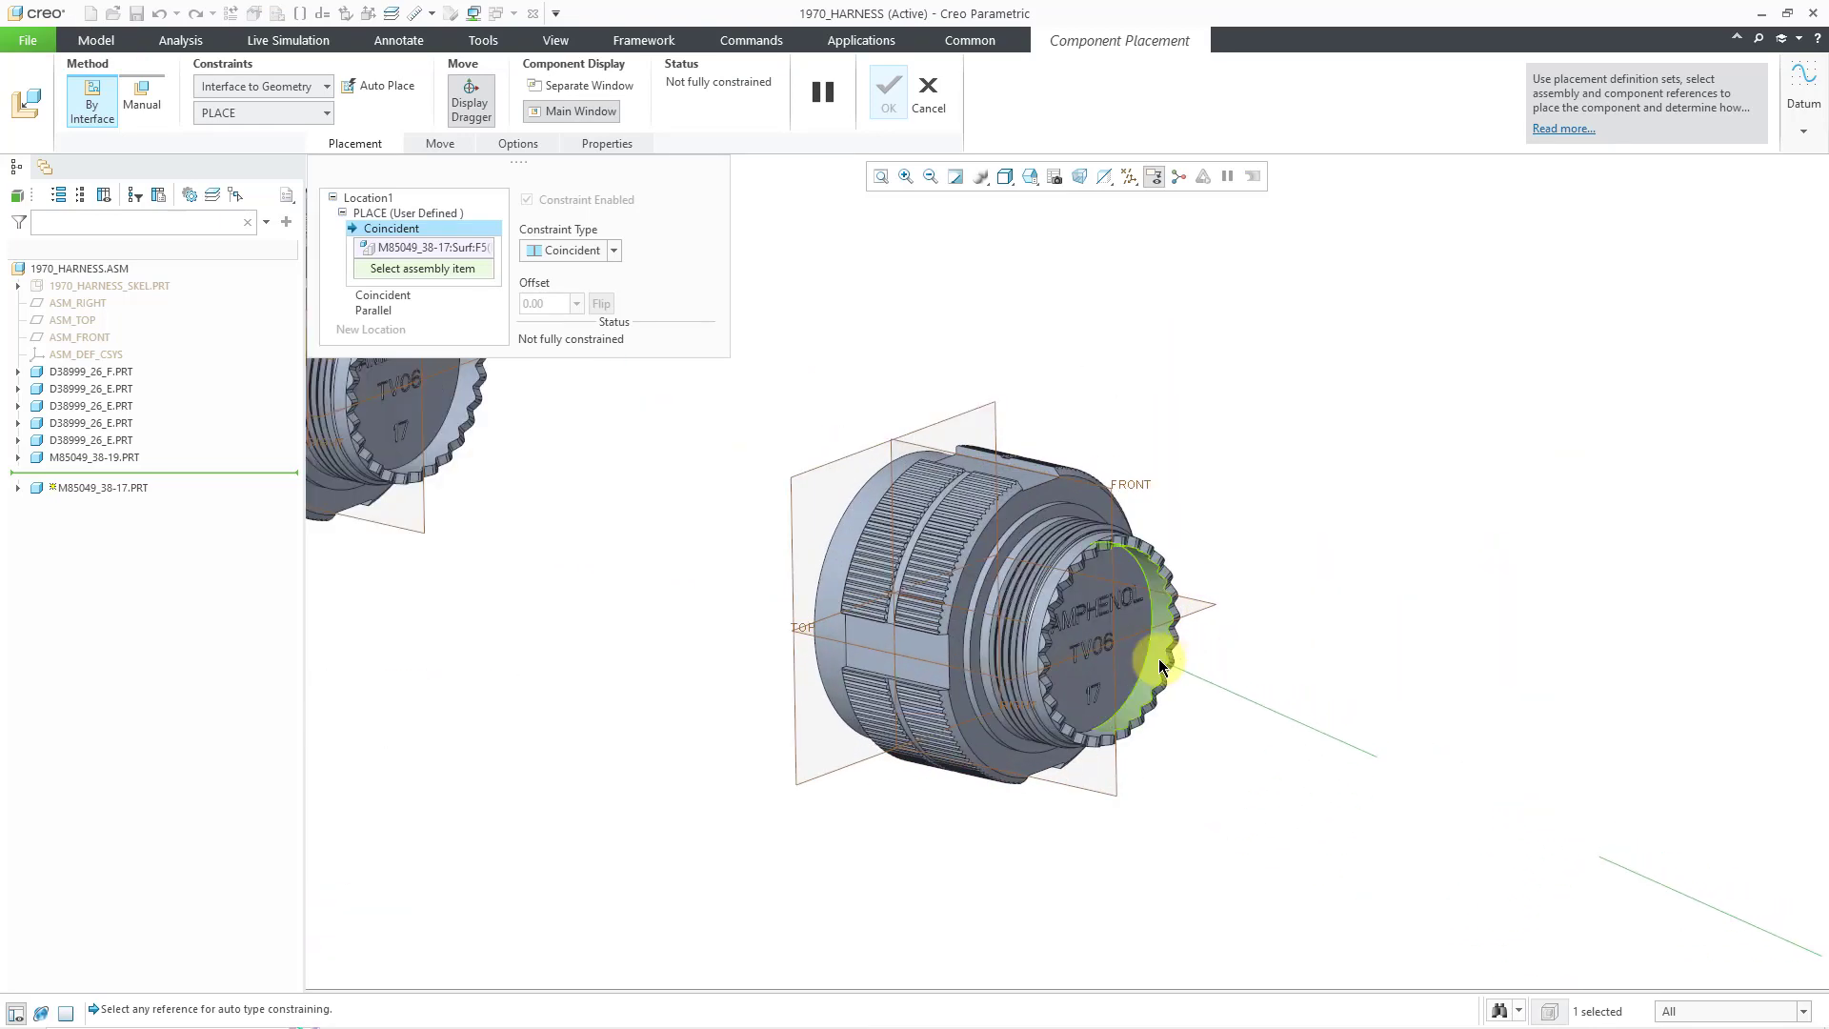
click(1078, 512)
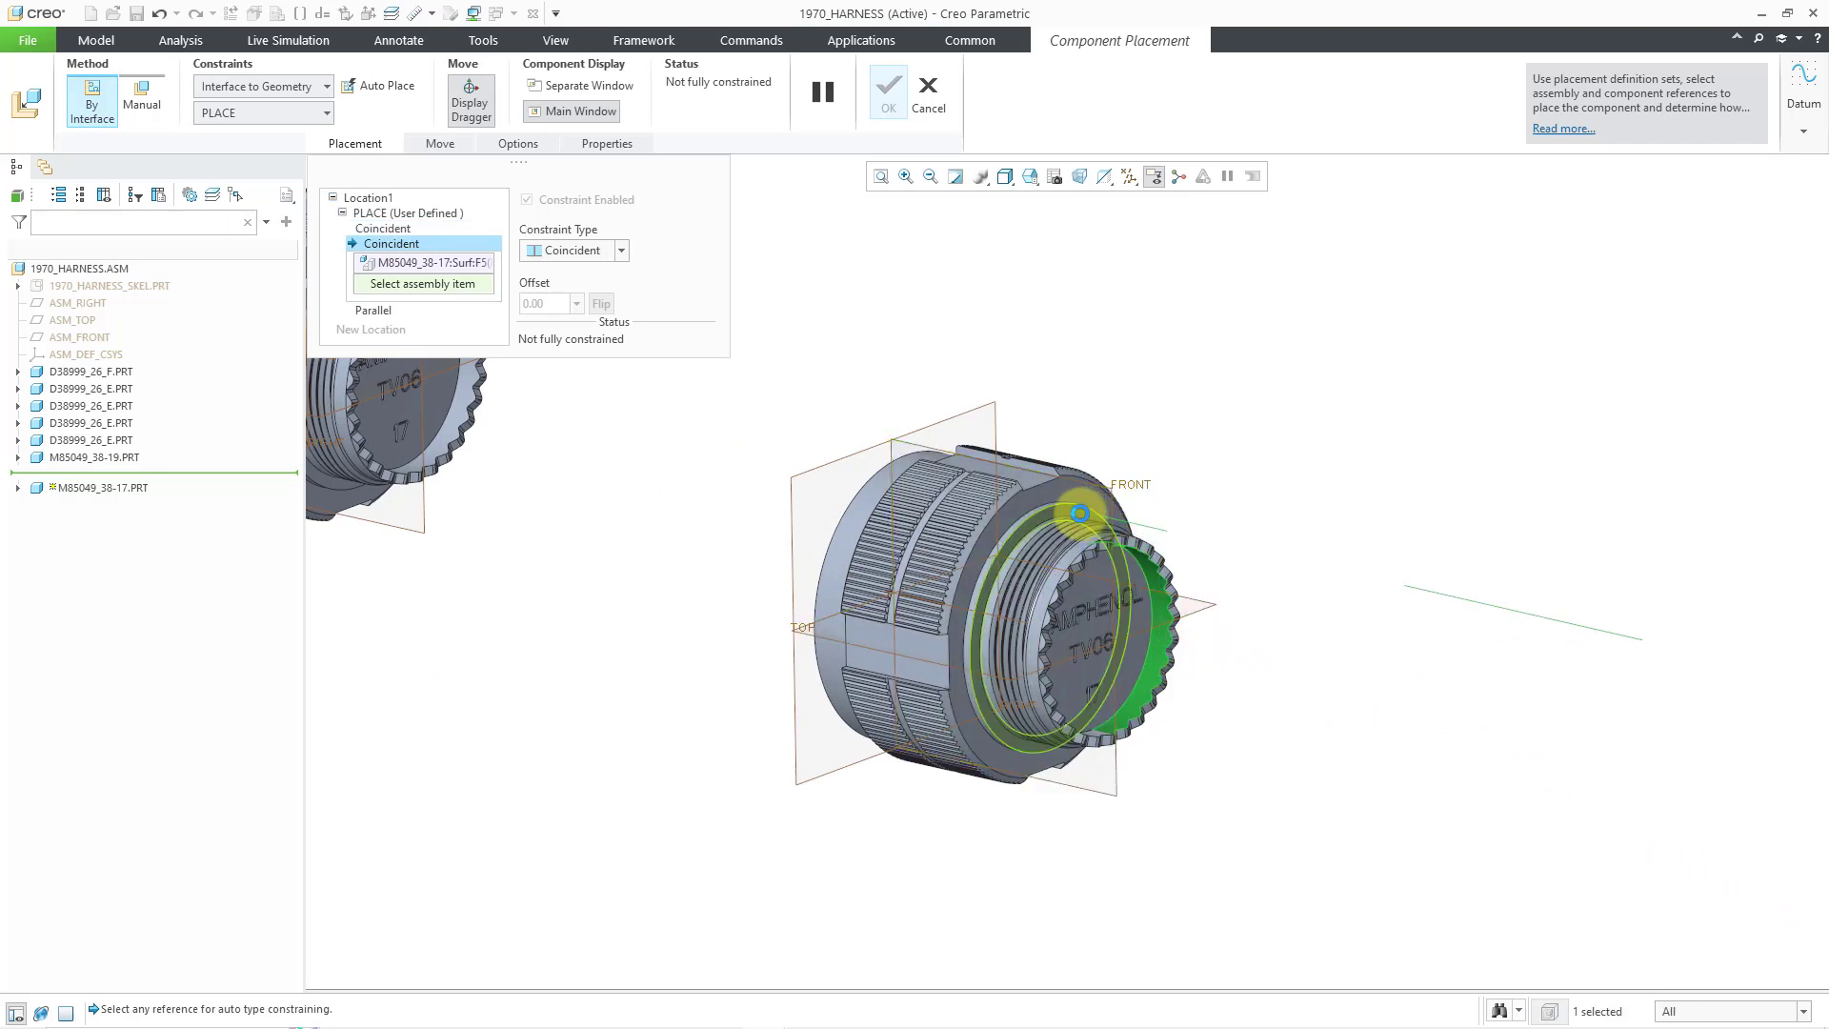
click(1014, 466)
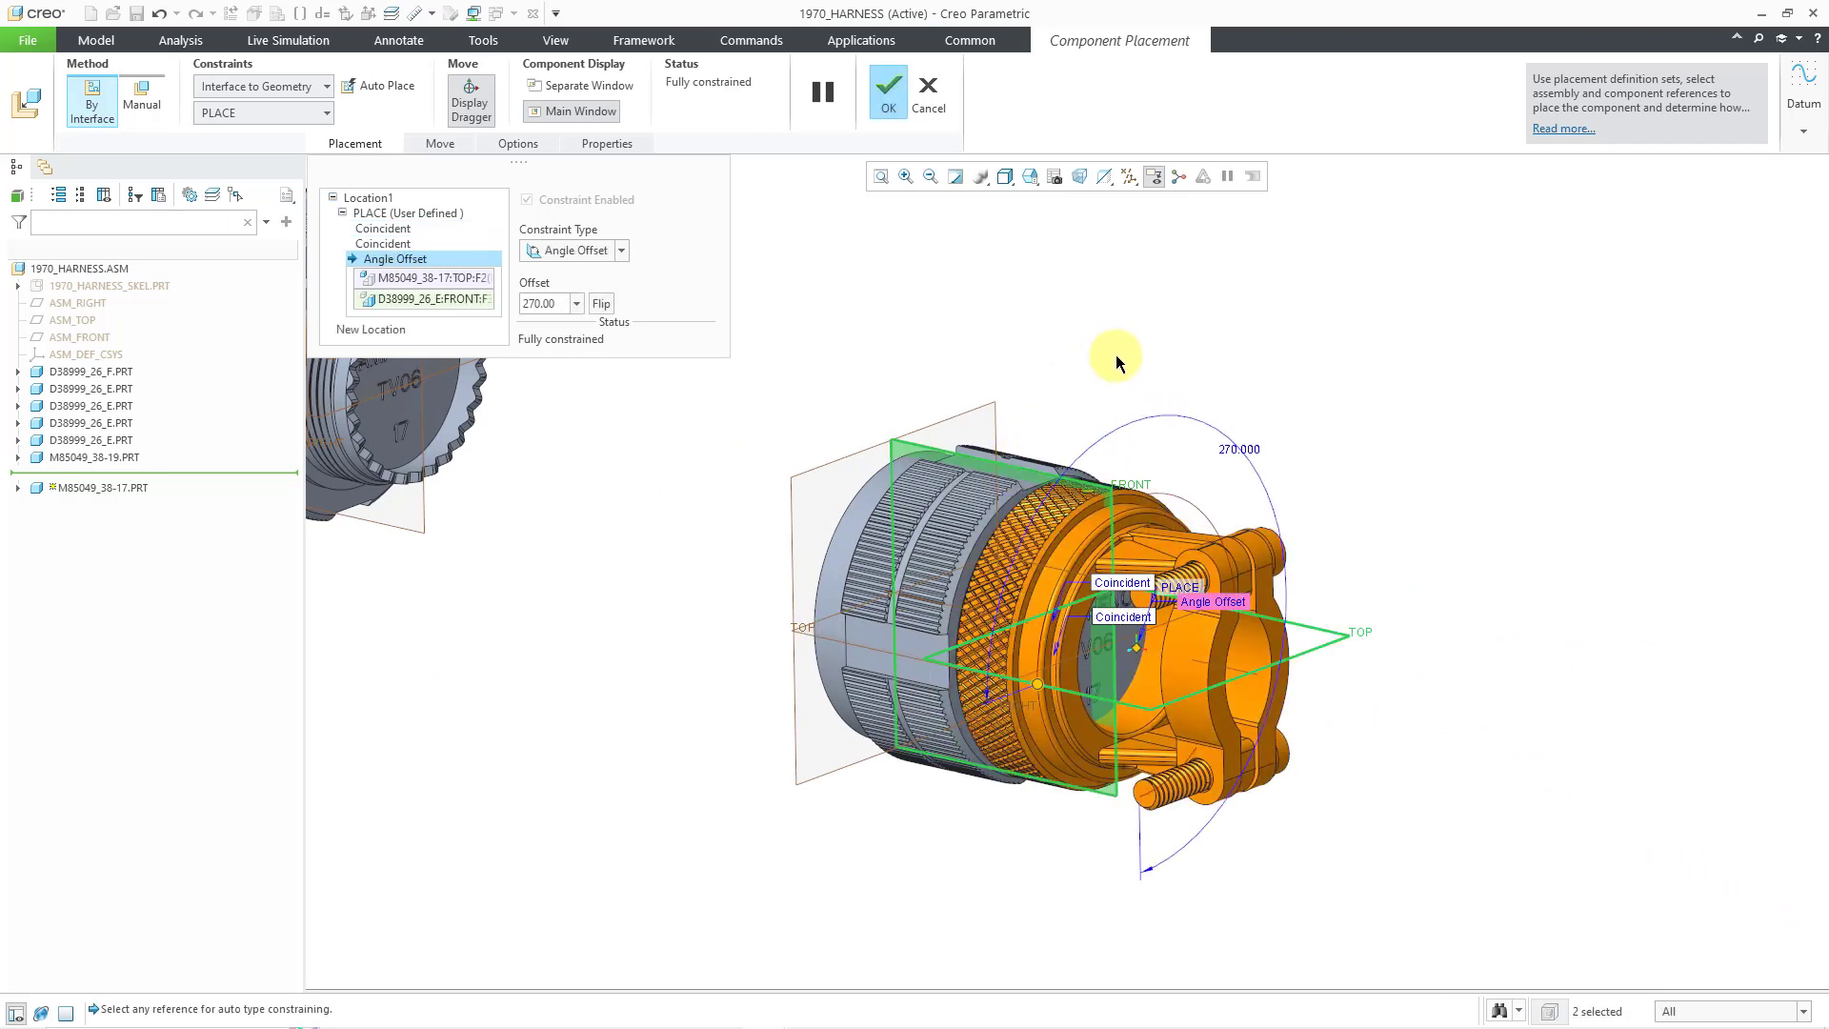
click(577, 304)
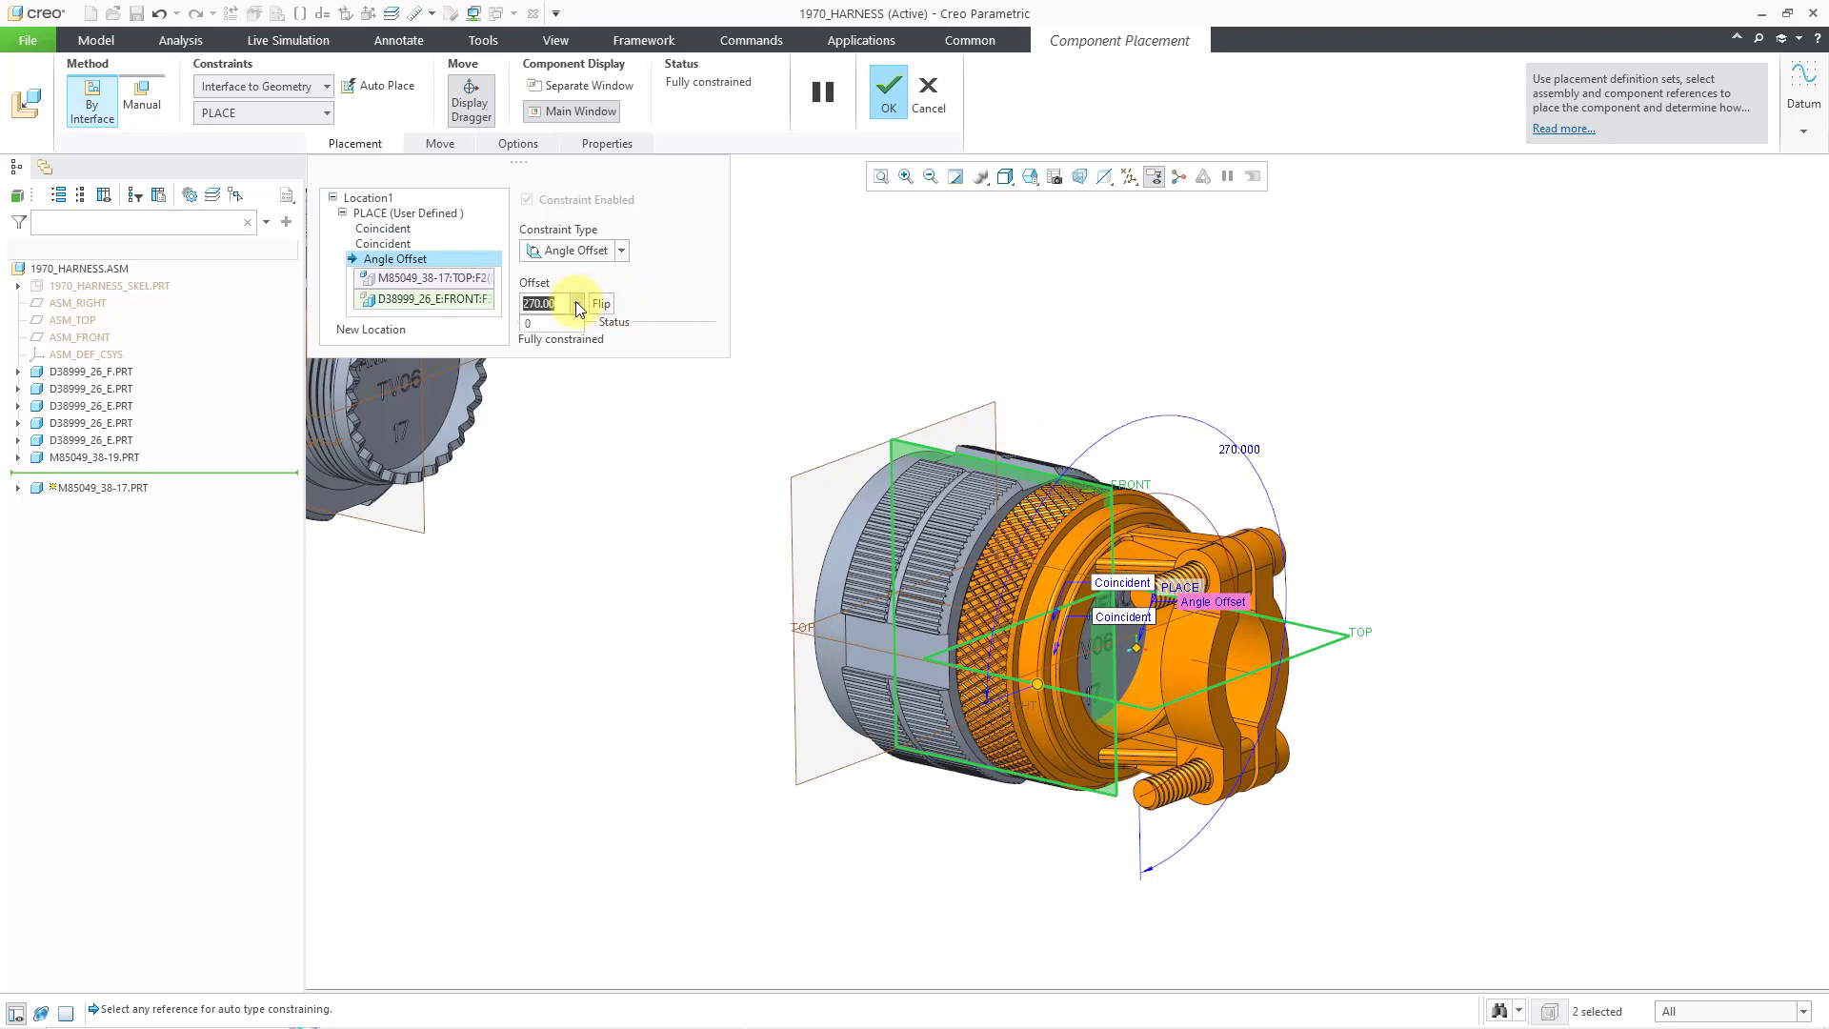
click(562, 325)
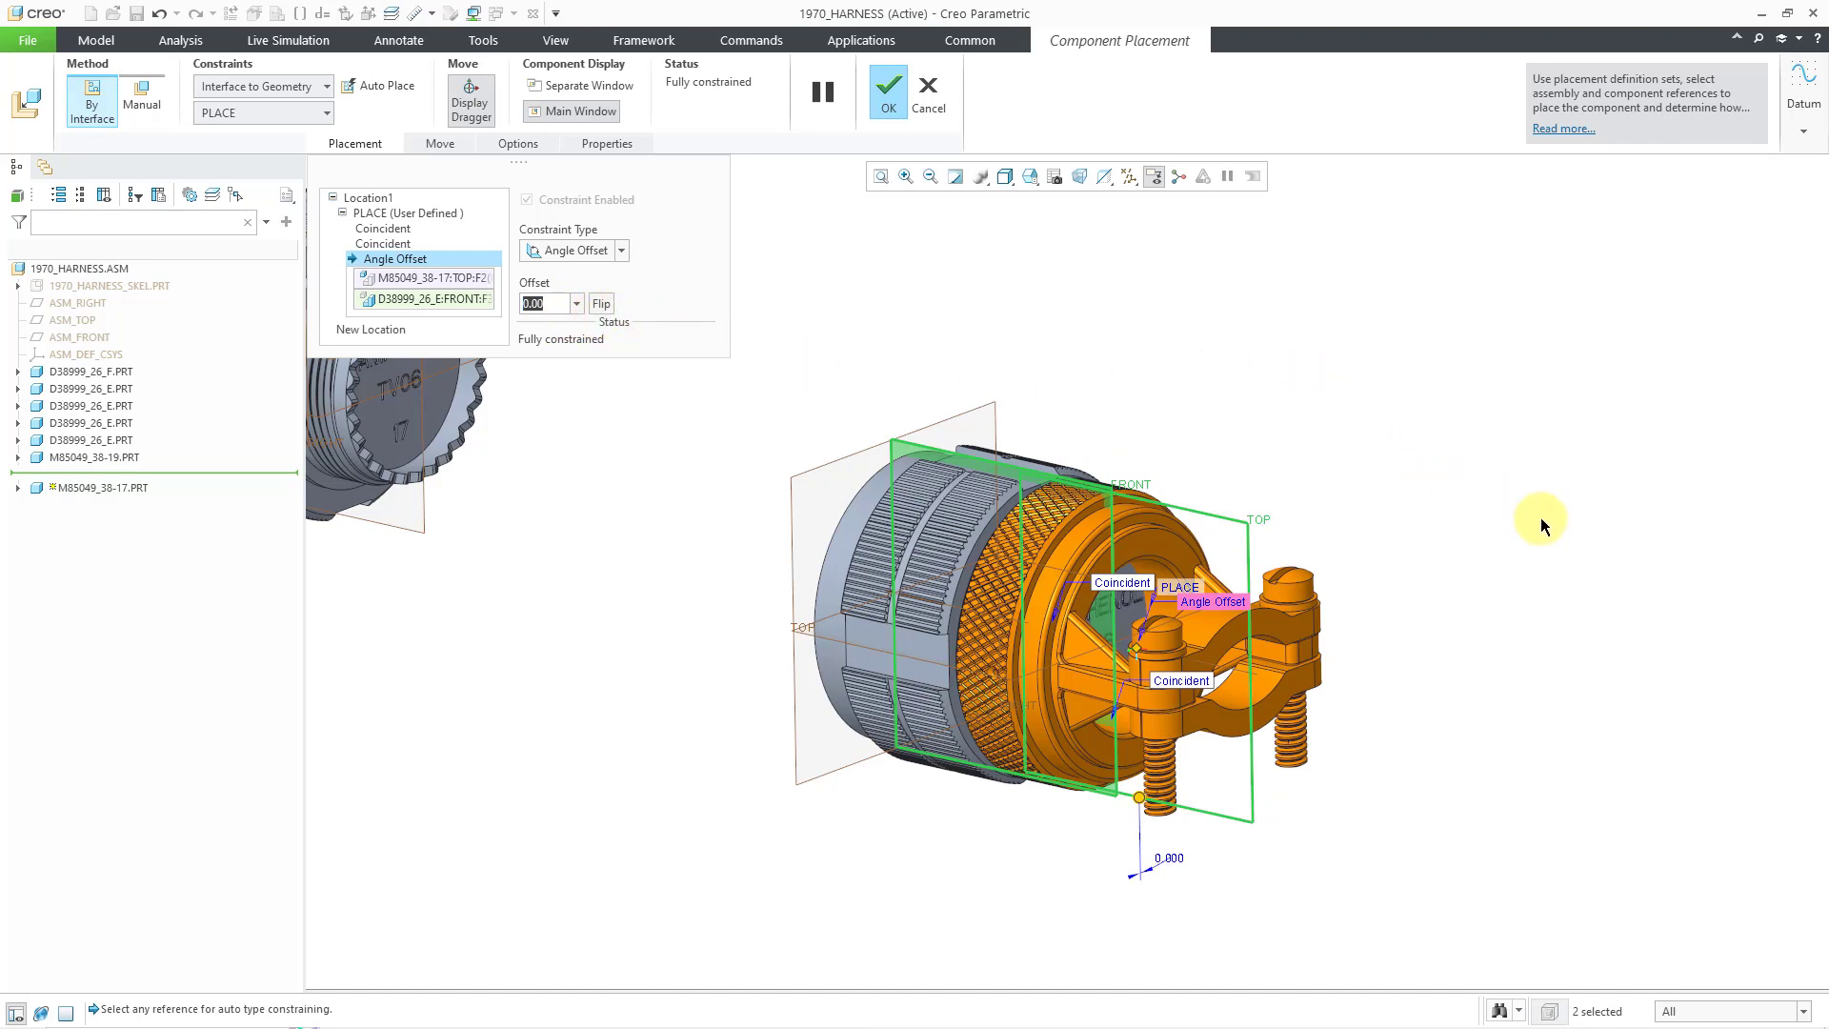
scroll(1540, 517, down, 3)
- Add a second location on the next connector, oriented Parallel to its FRONT plane
right_click(1089, 282)
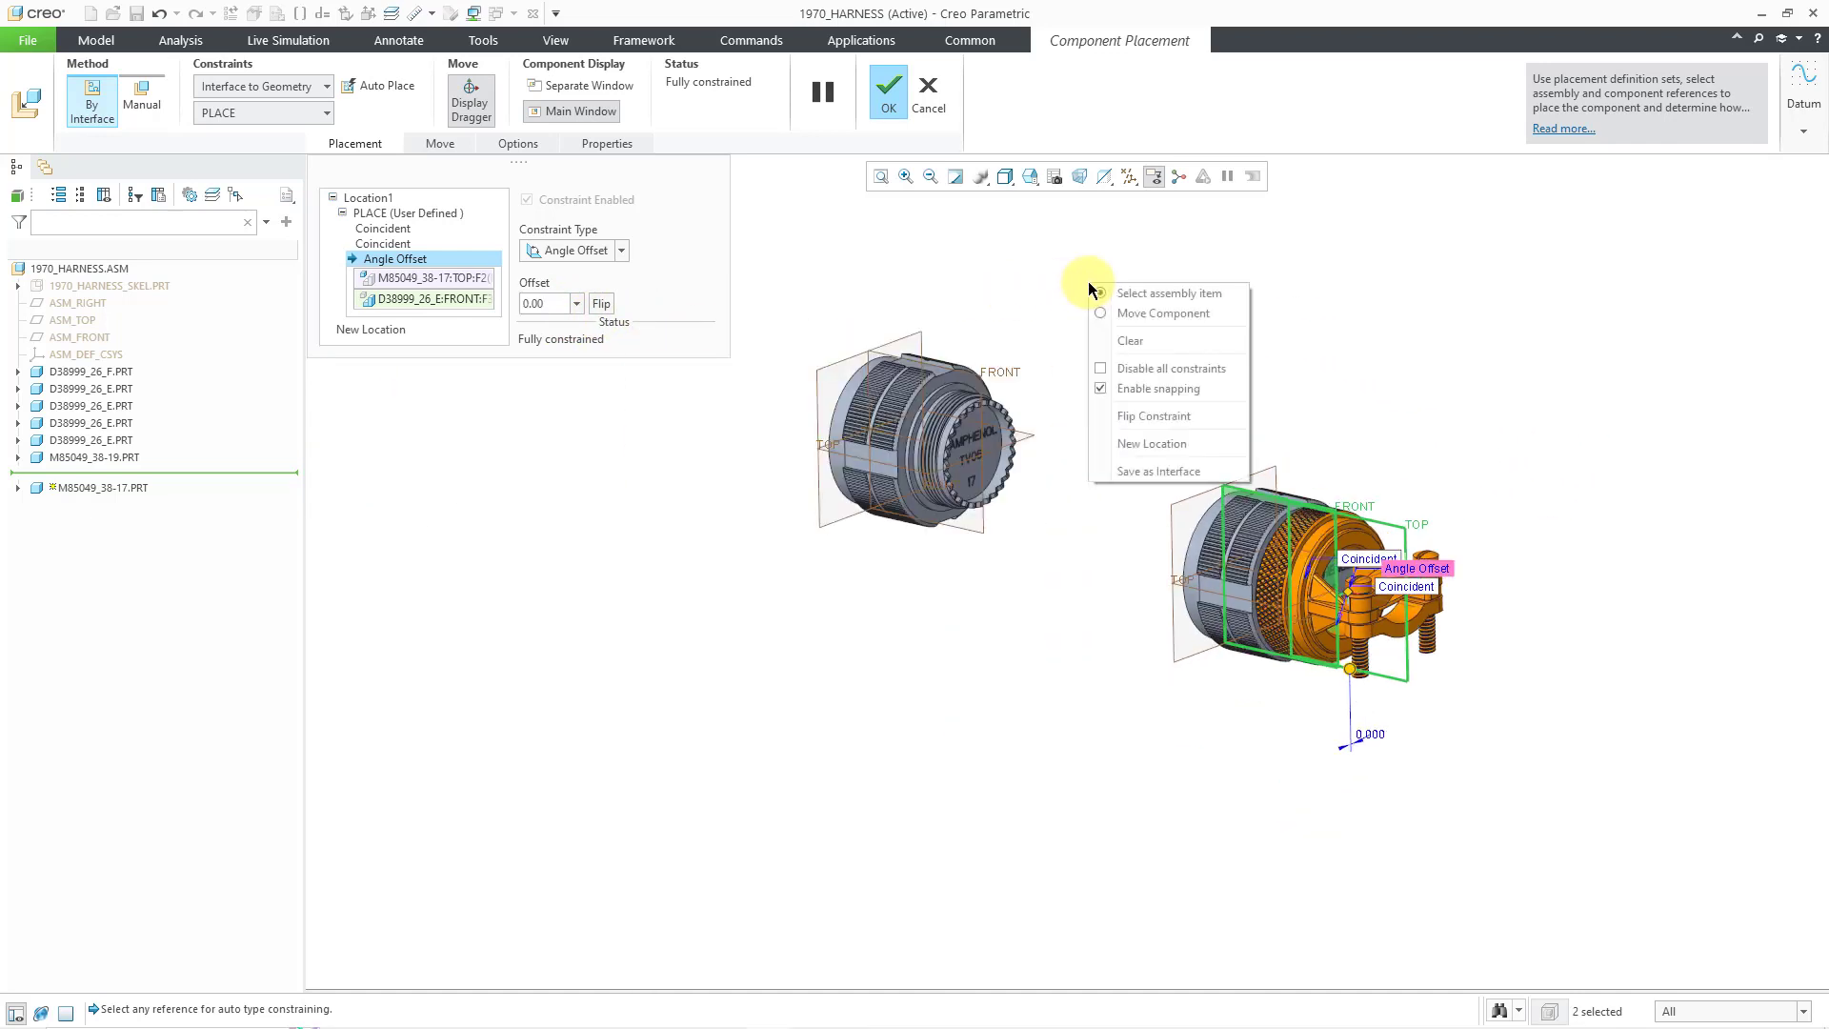
click(1145, 448)
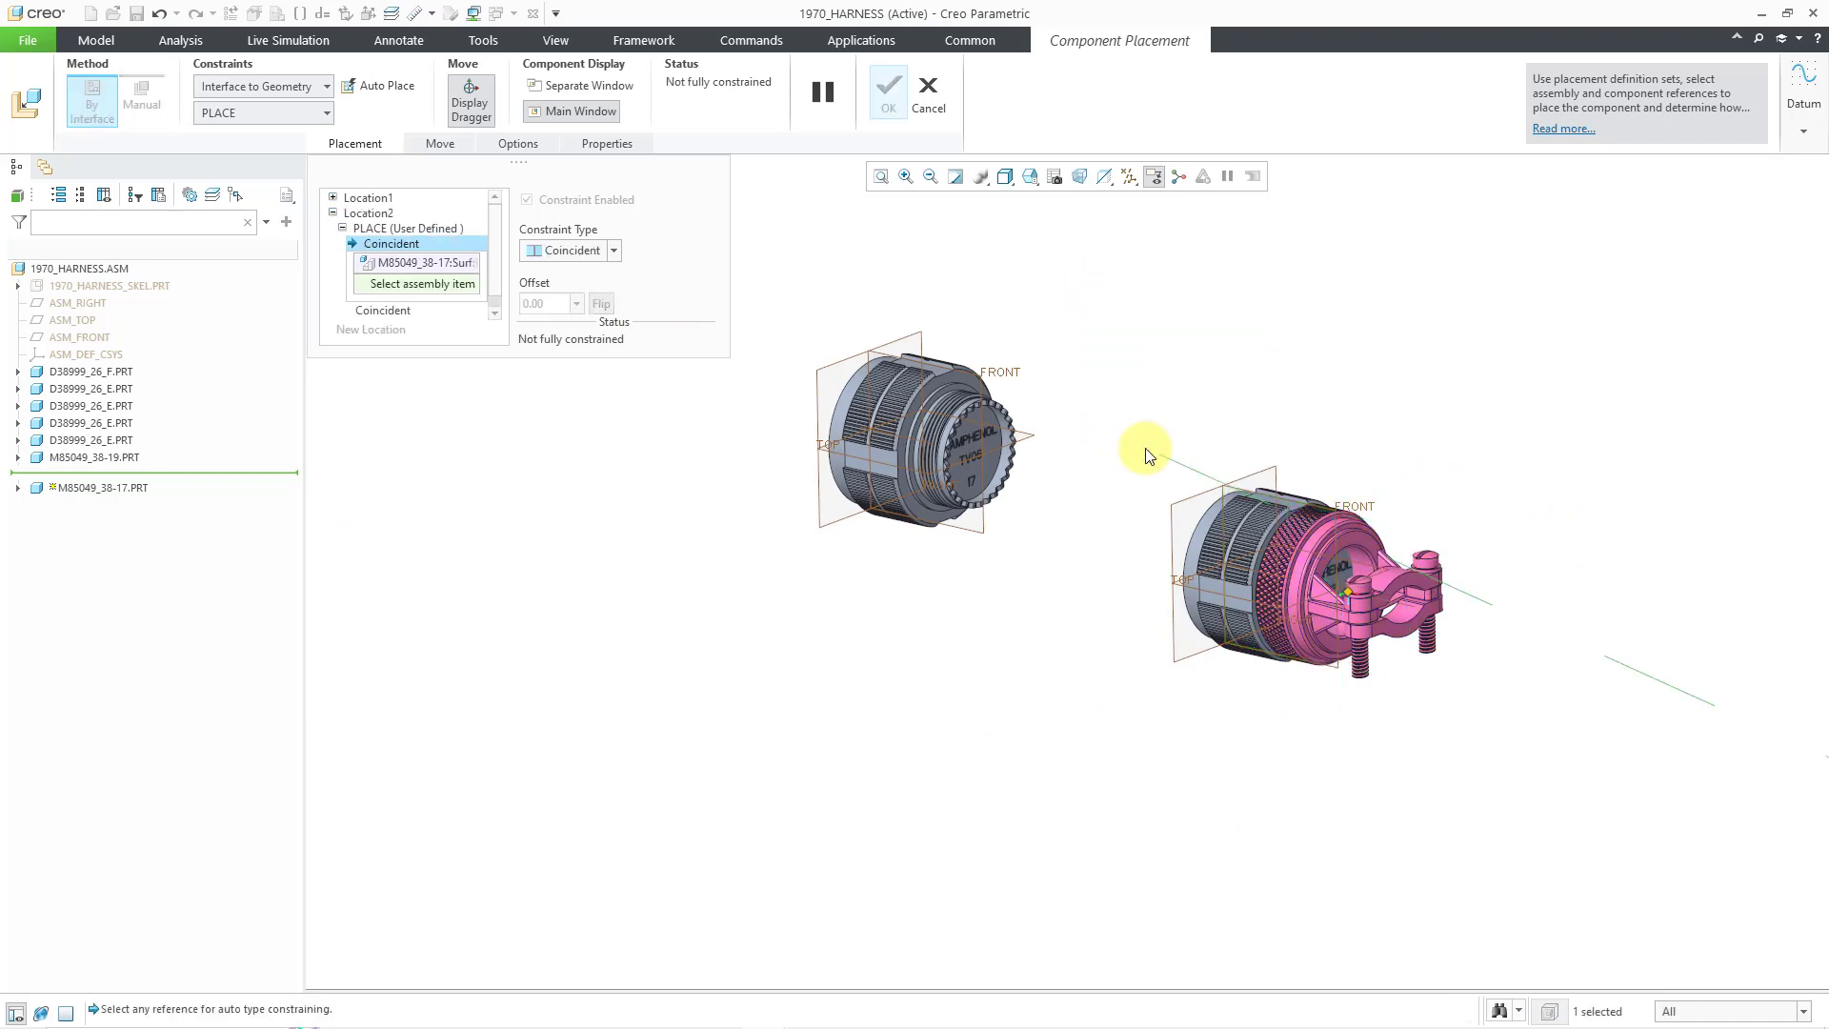
click(997, 493)
scroll(970, 389, up, 2)
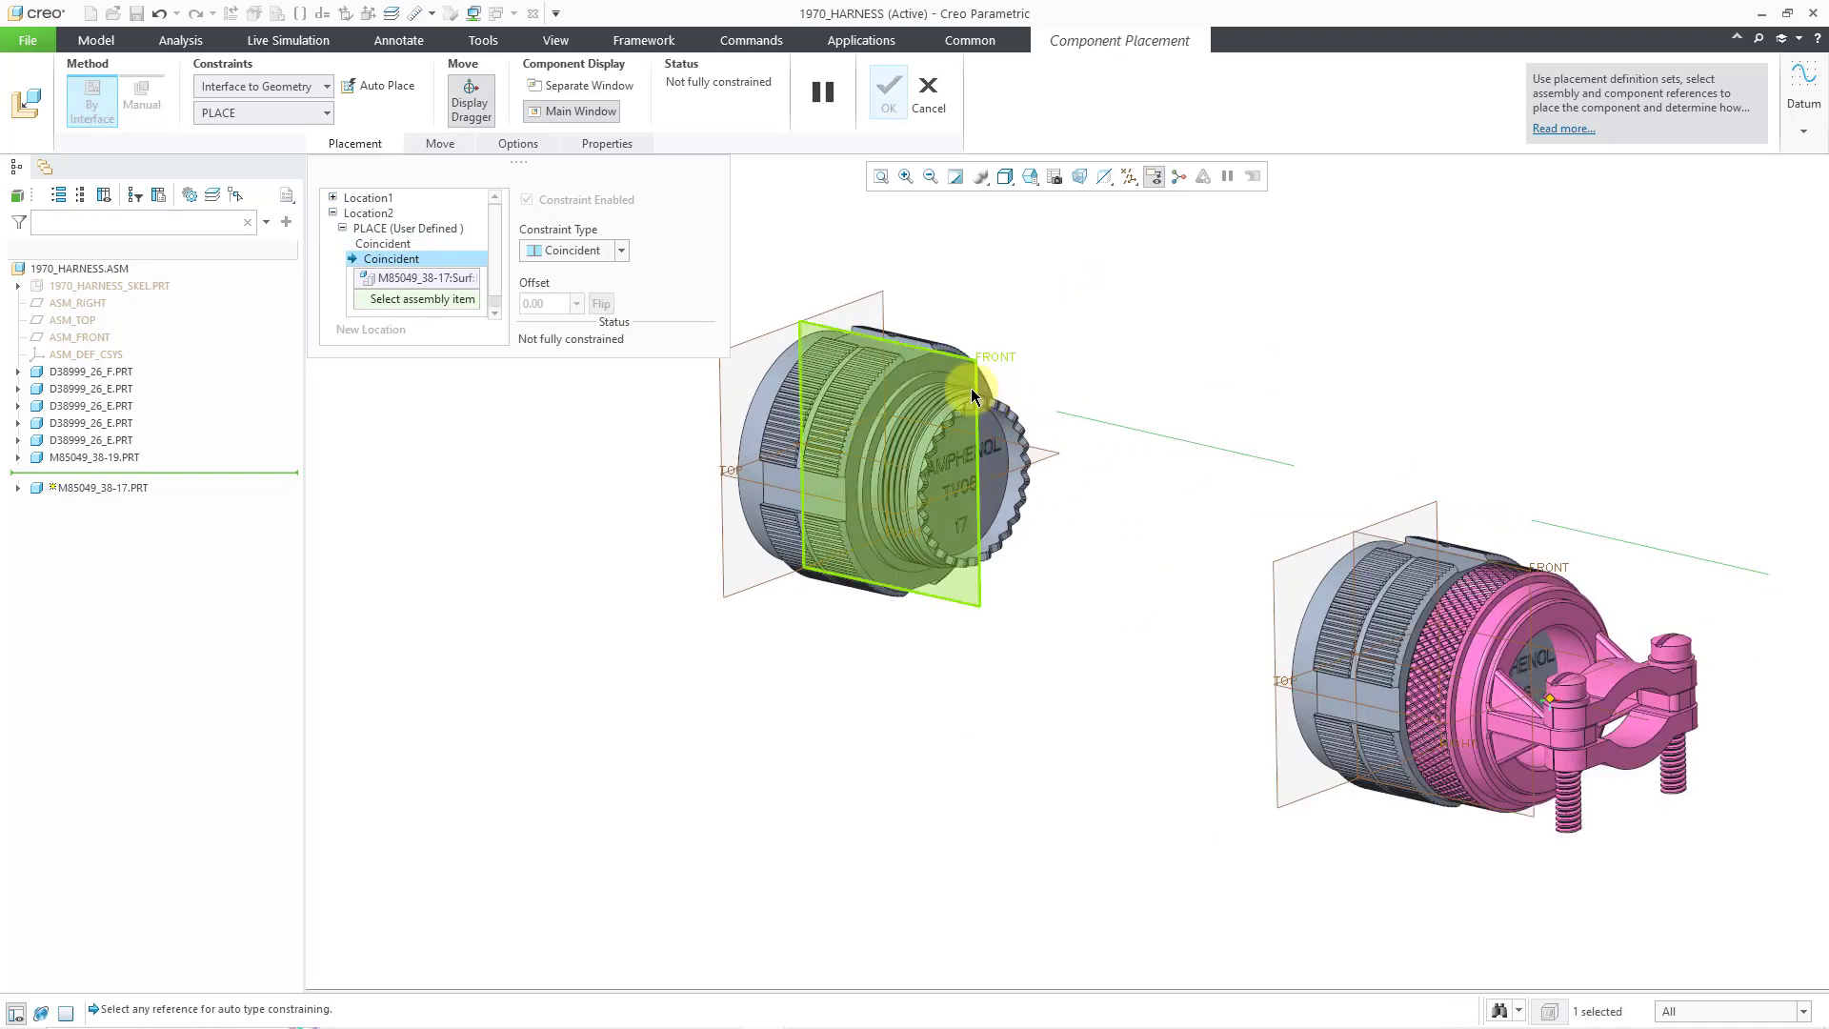
click(963, 386)
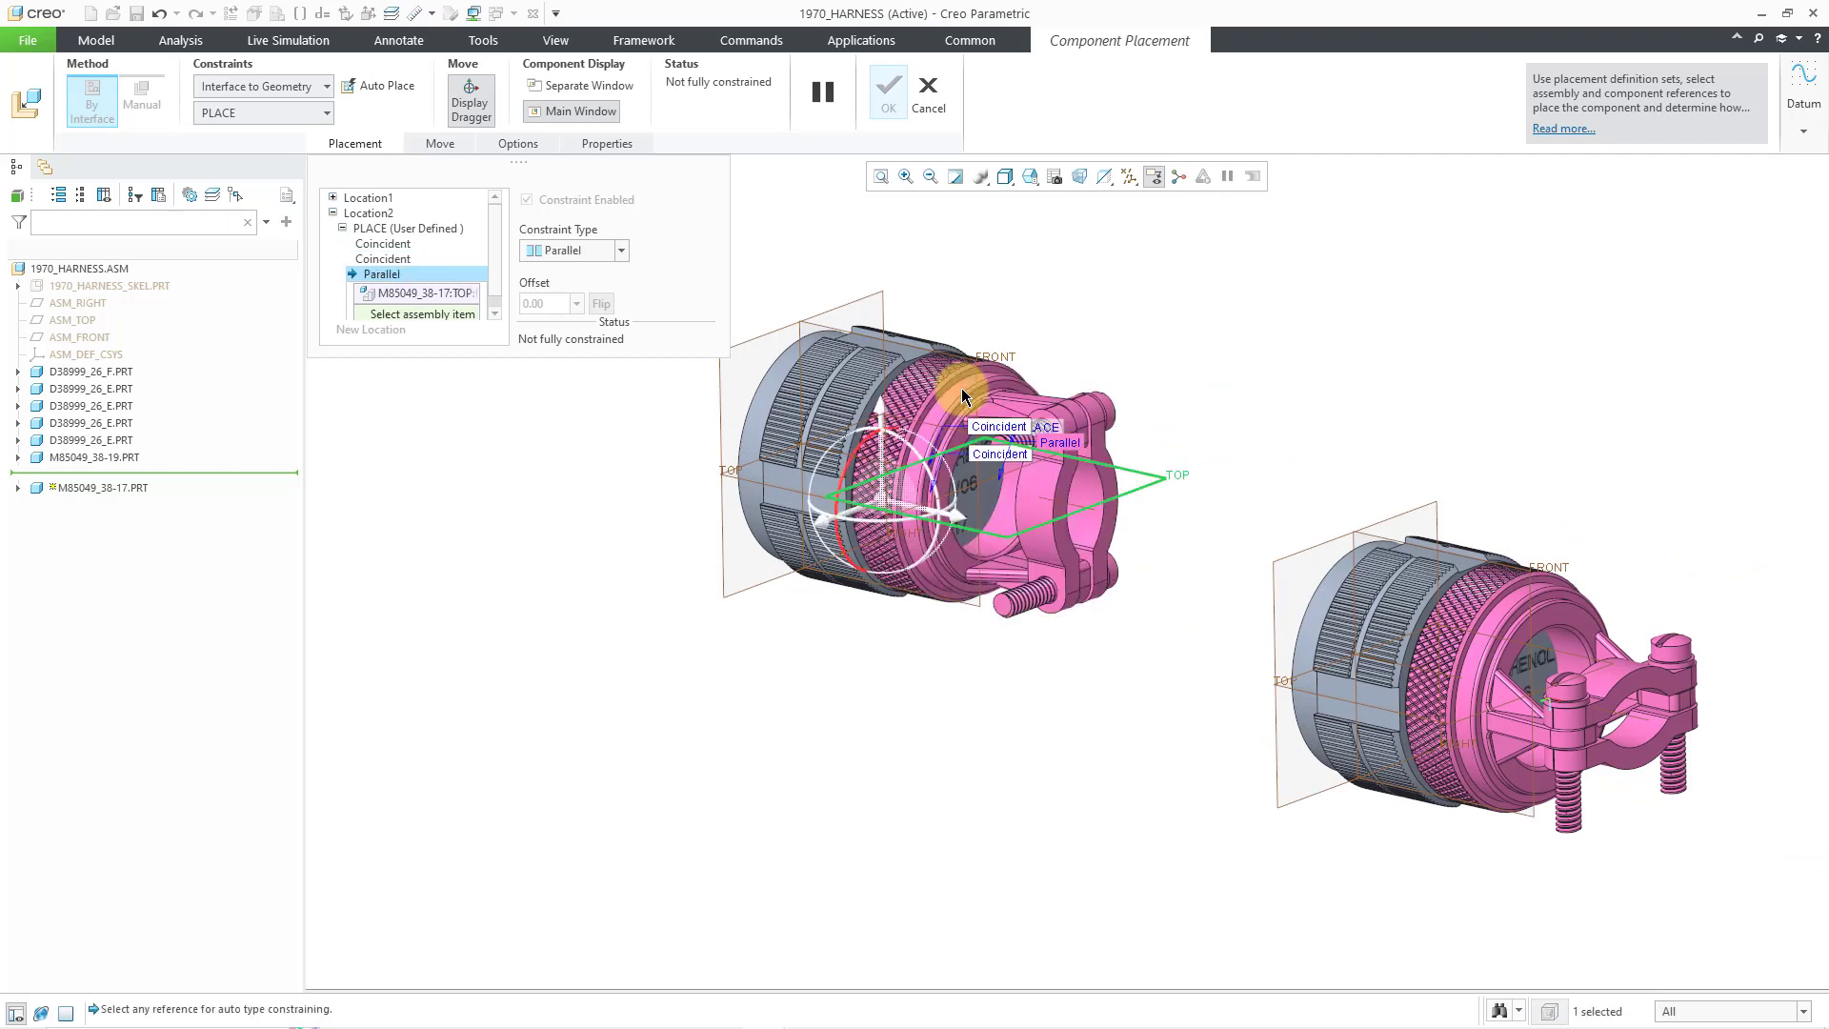
click(903, 341)
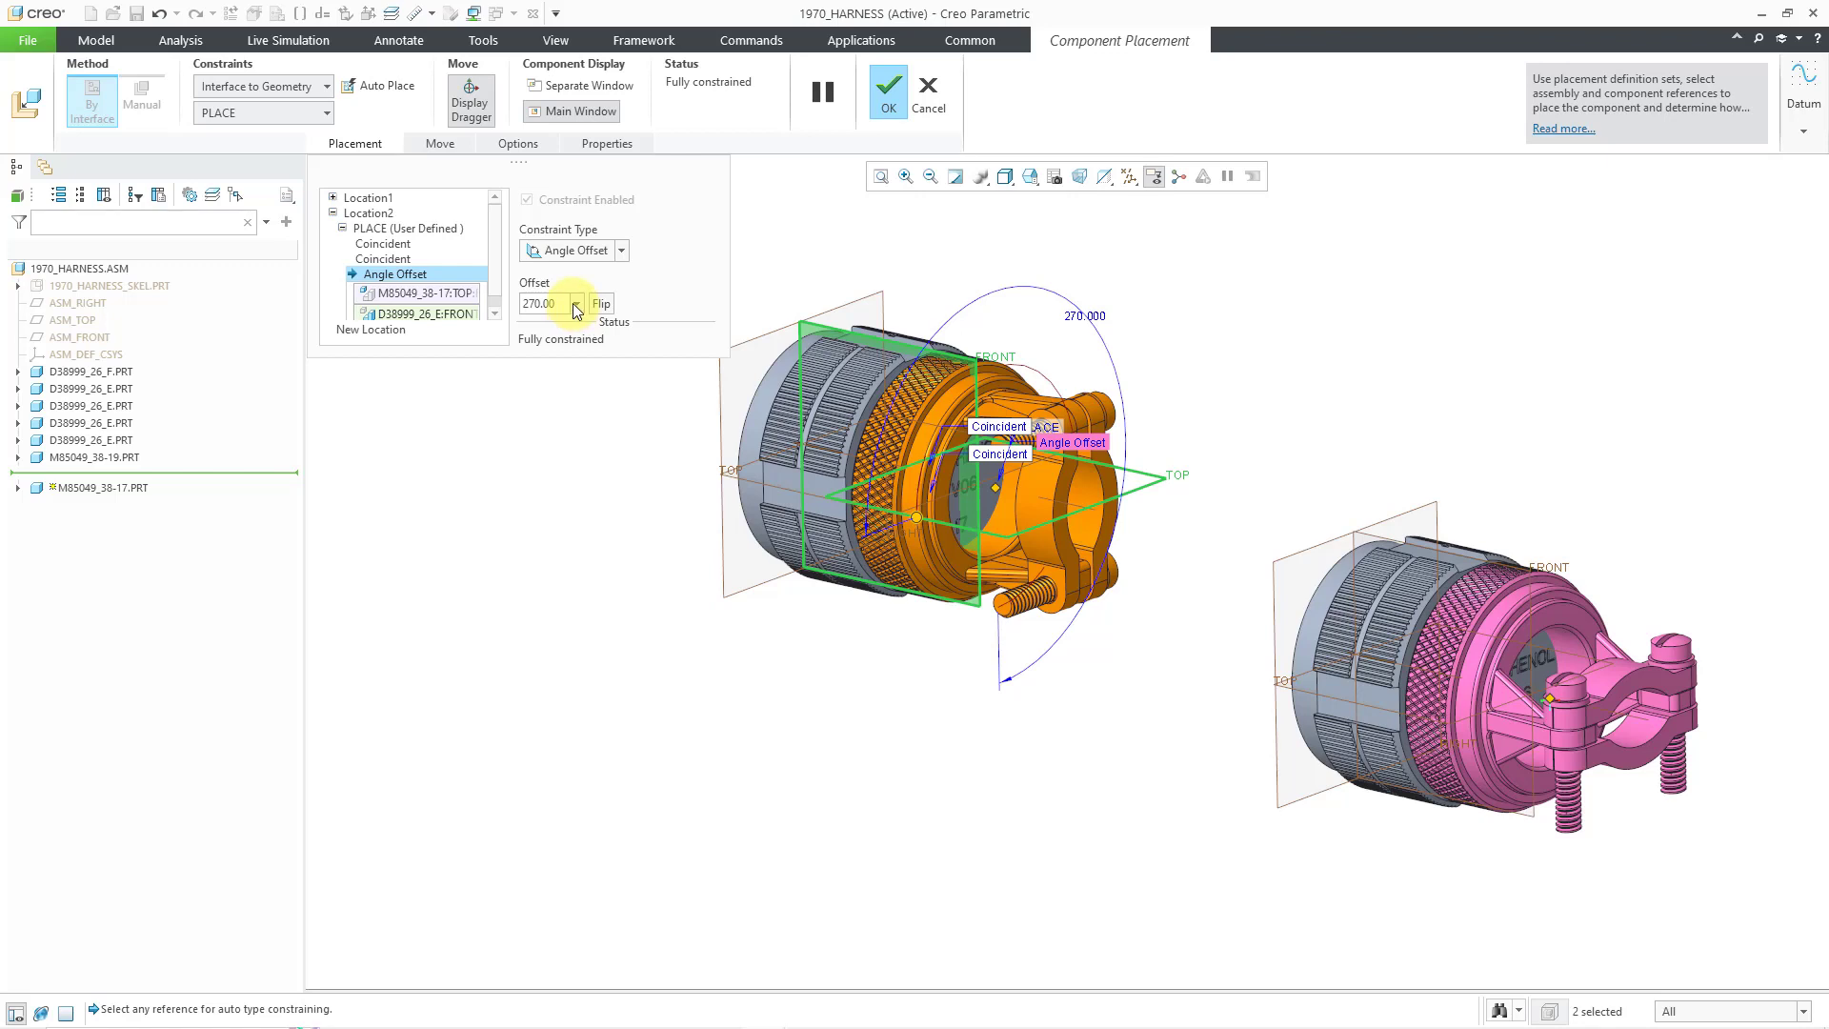
click(573, 252)
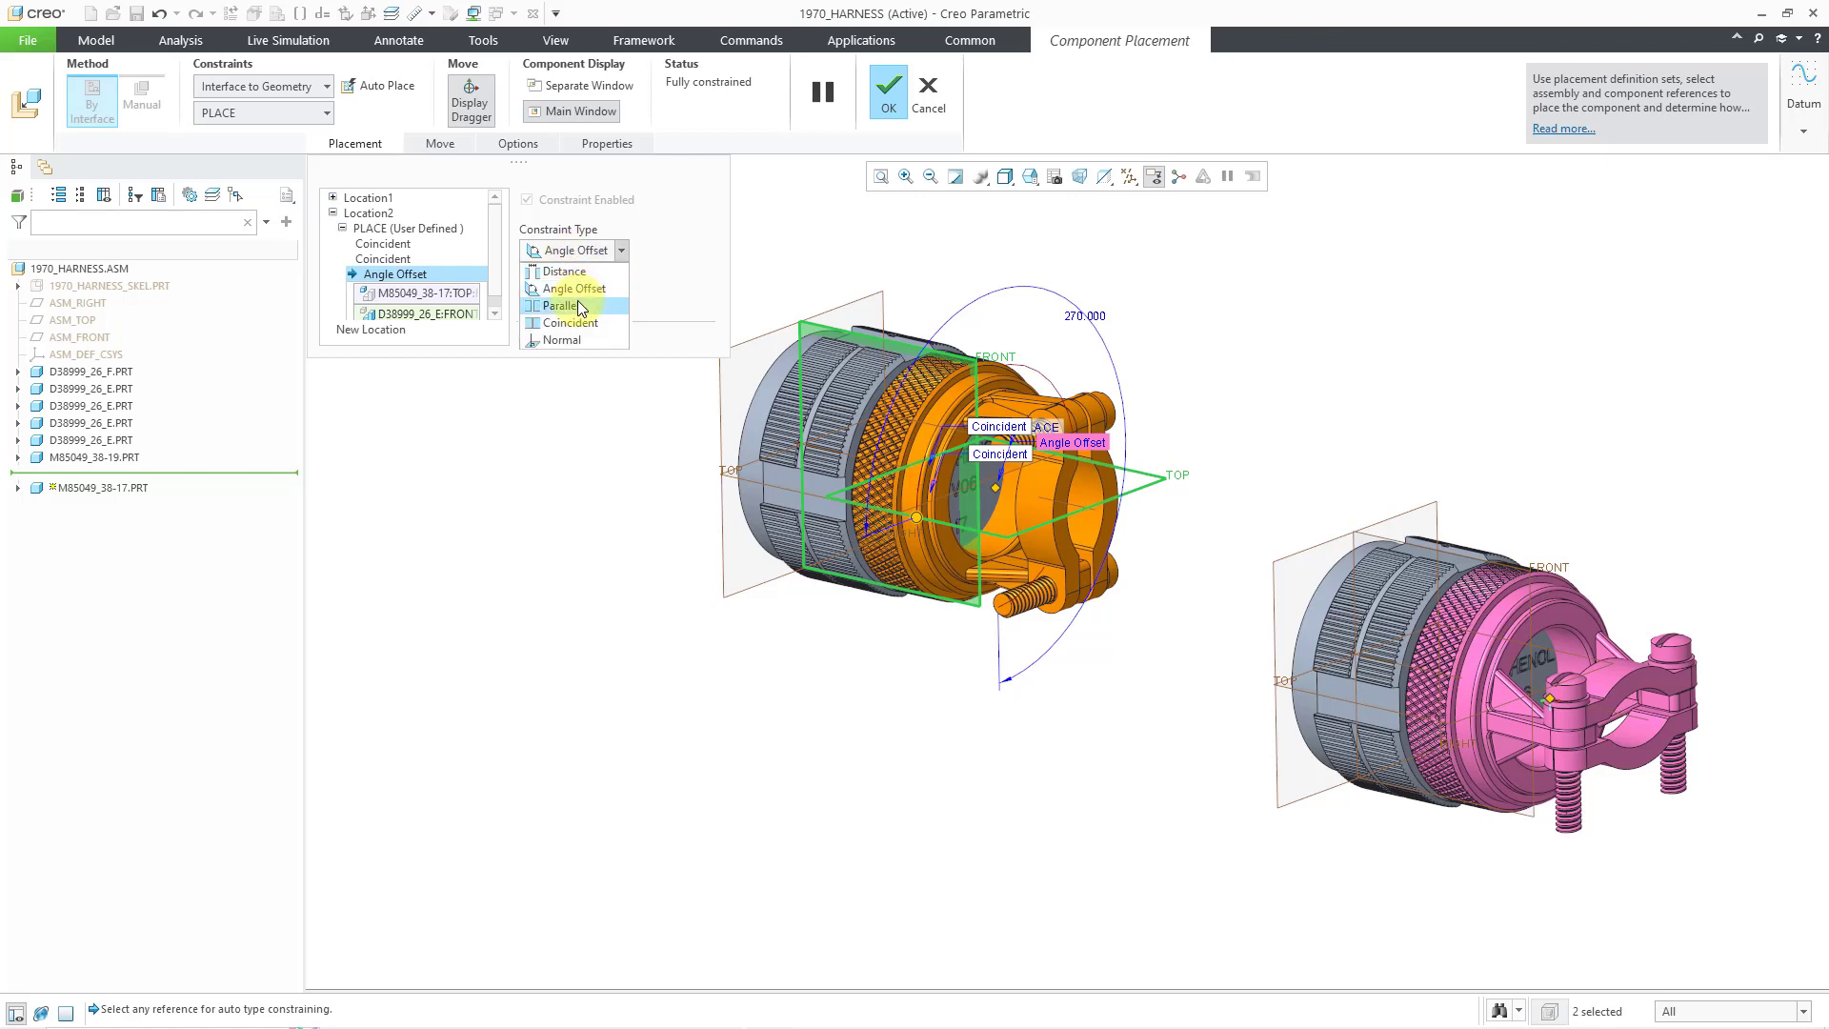
click(576, 305)
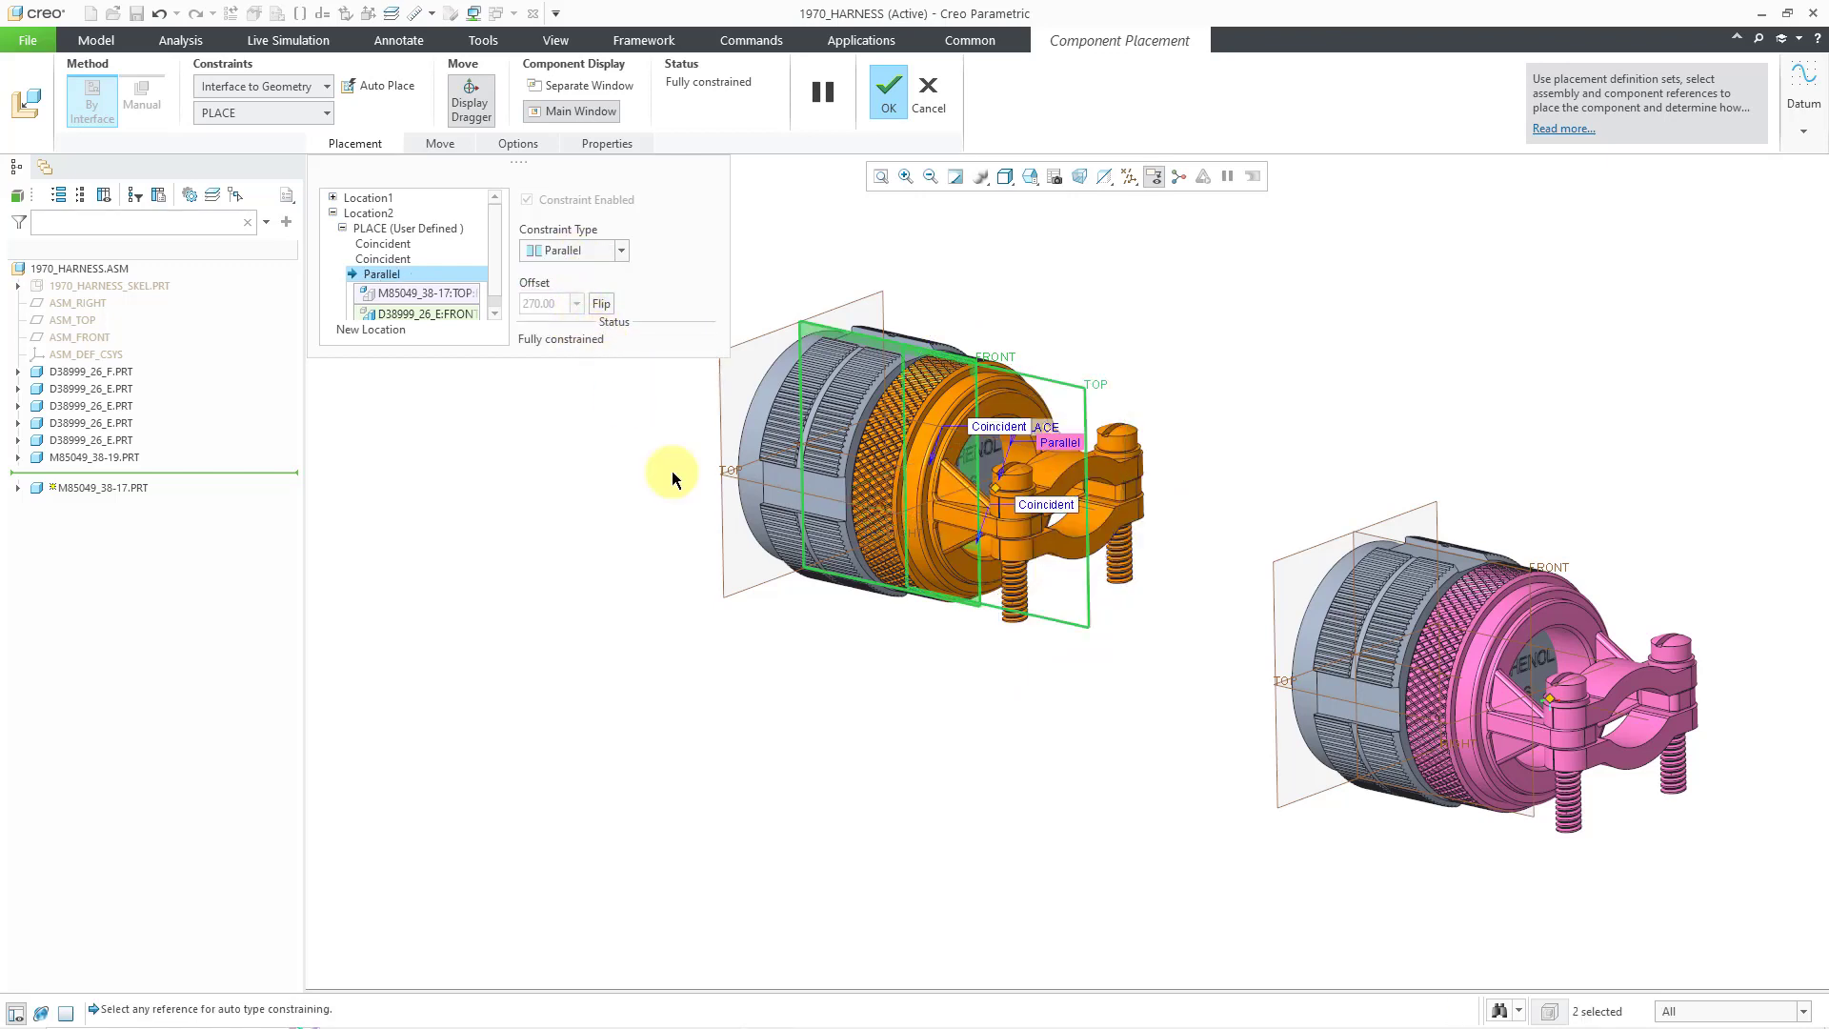
- Add a third location coincident with another connector's face and ring, with a Parallel constraint
right_click(1210, 453)
click(1285, 601)
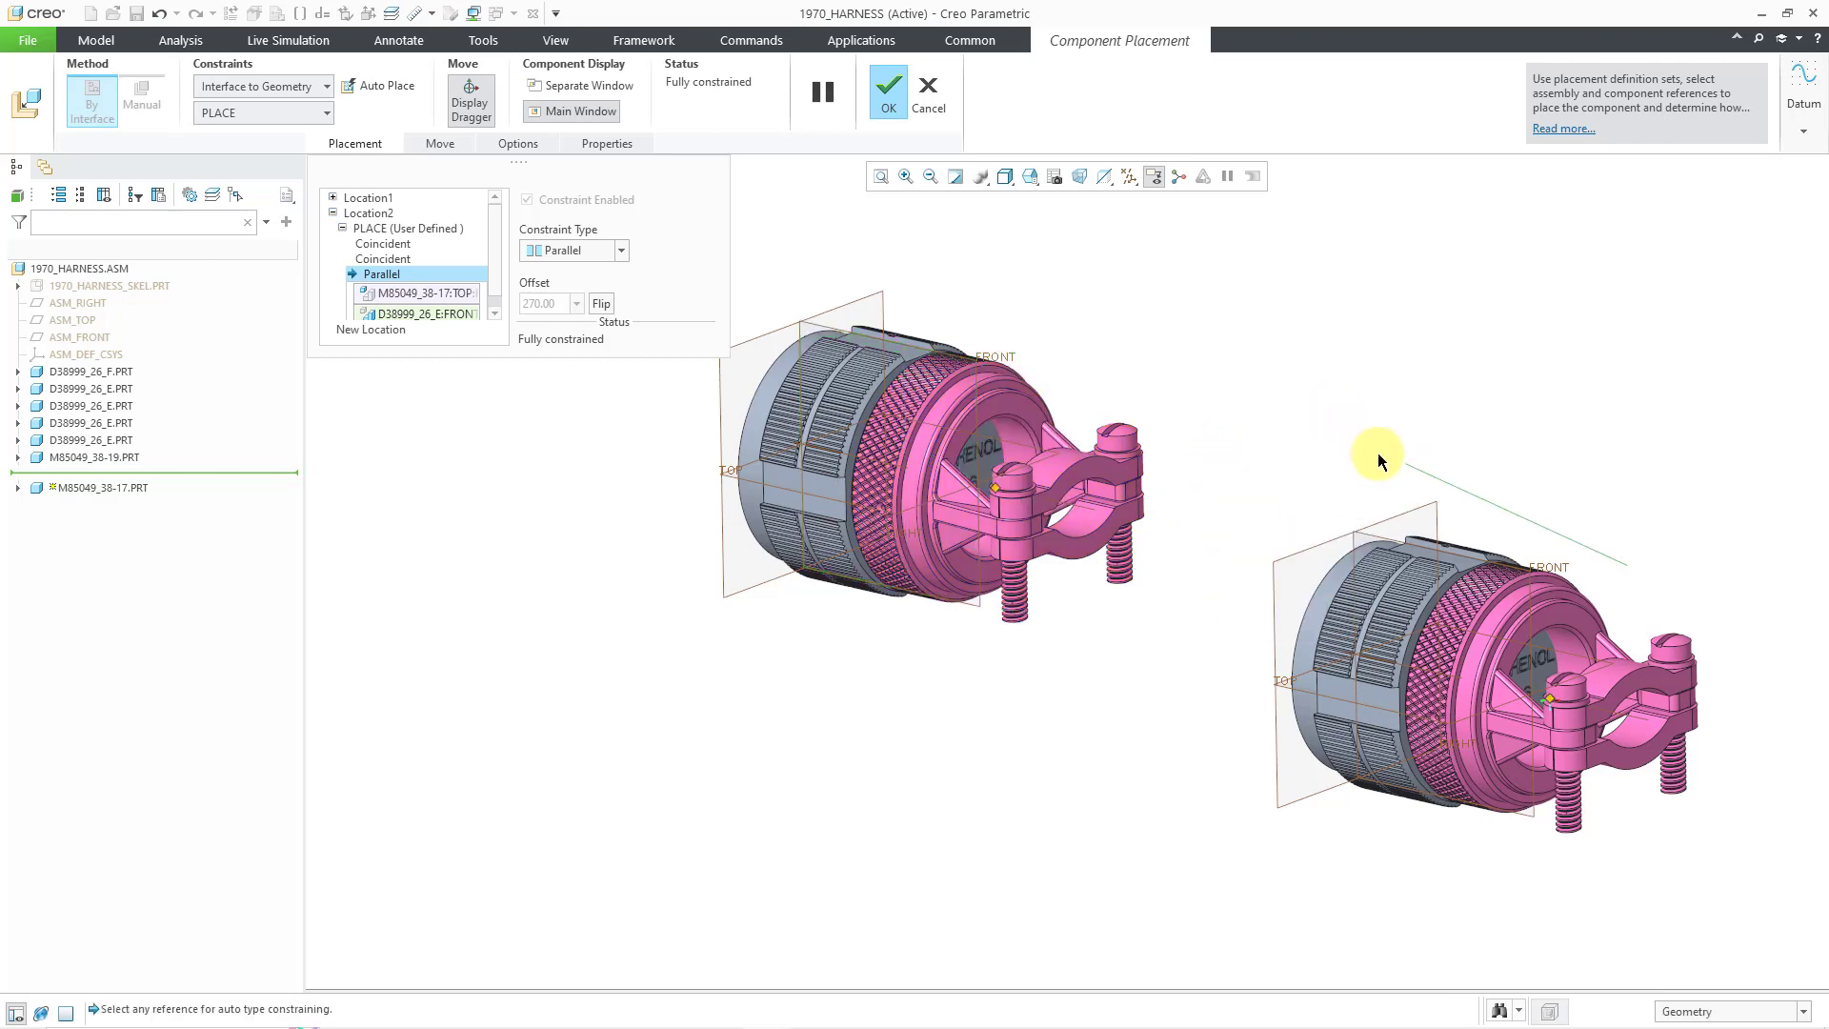
scroll(1379, 456, down, 6)
scroll(816, 561, up, 5)
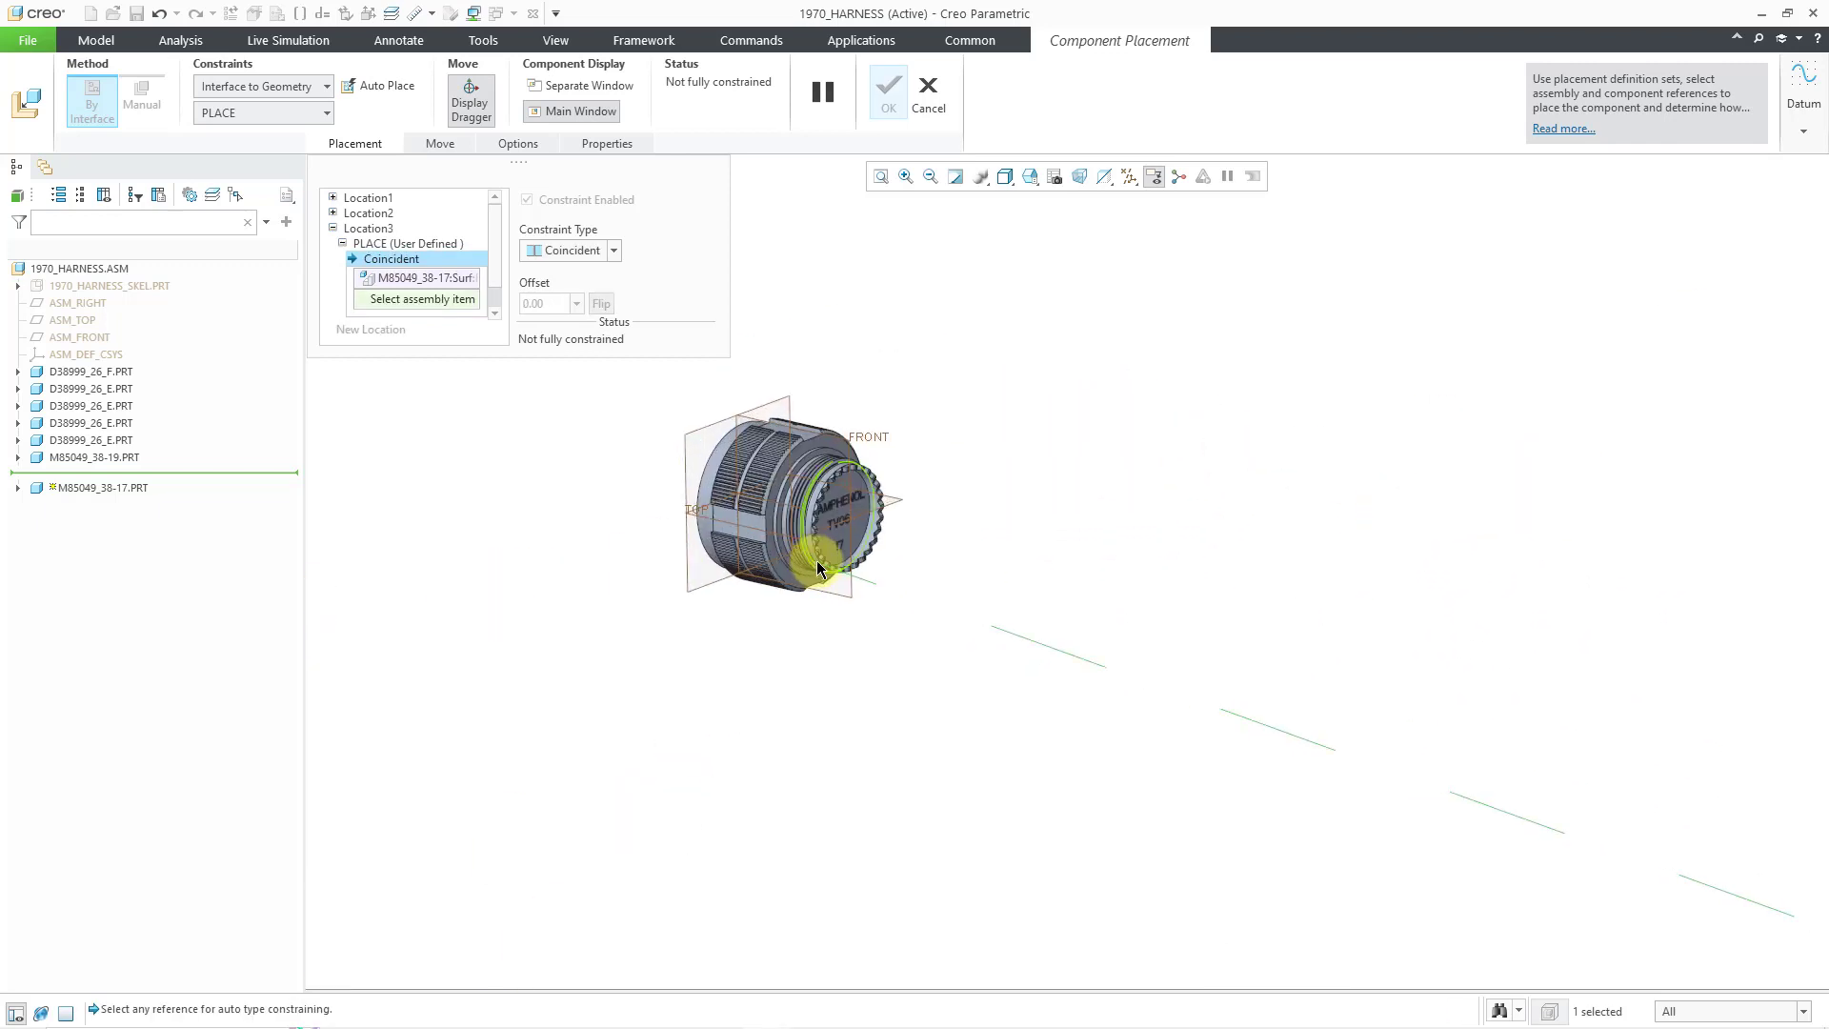
scroll(815, 560, up, 2)
click(904, 559)
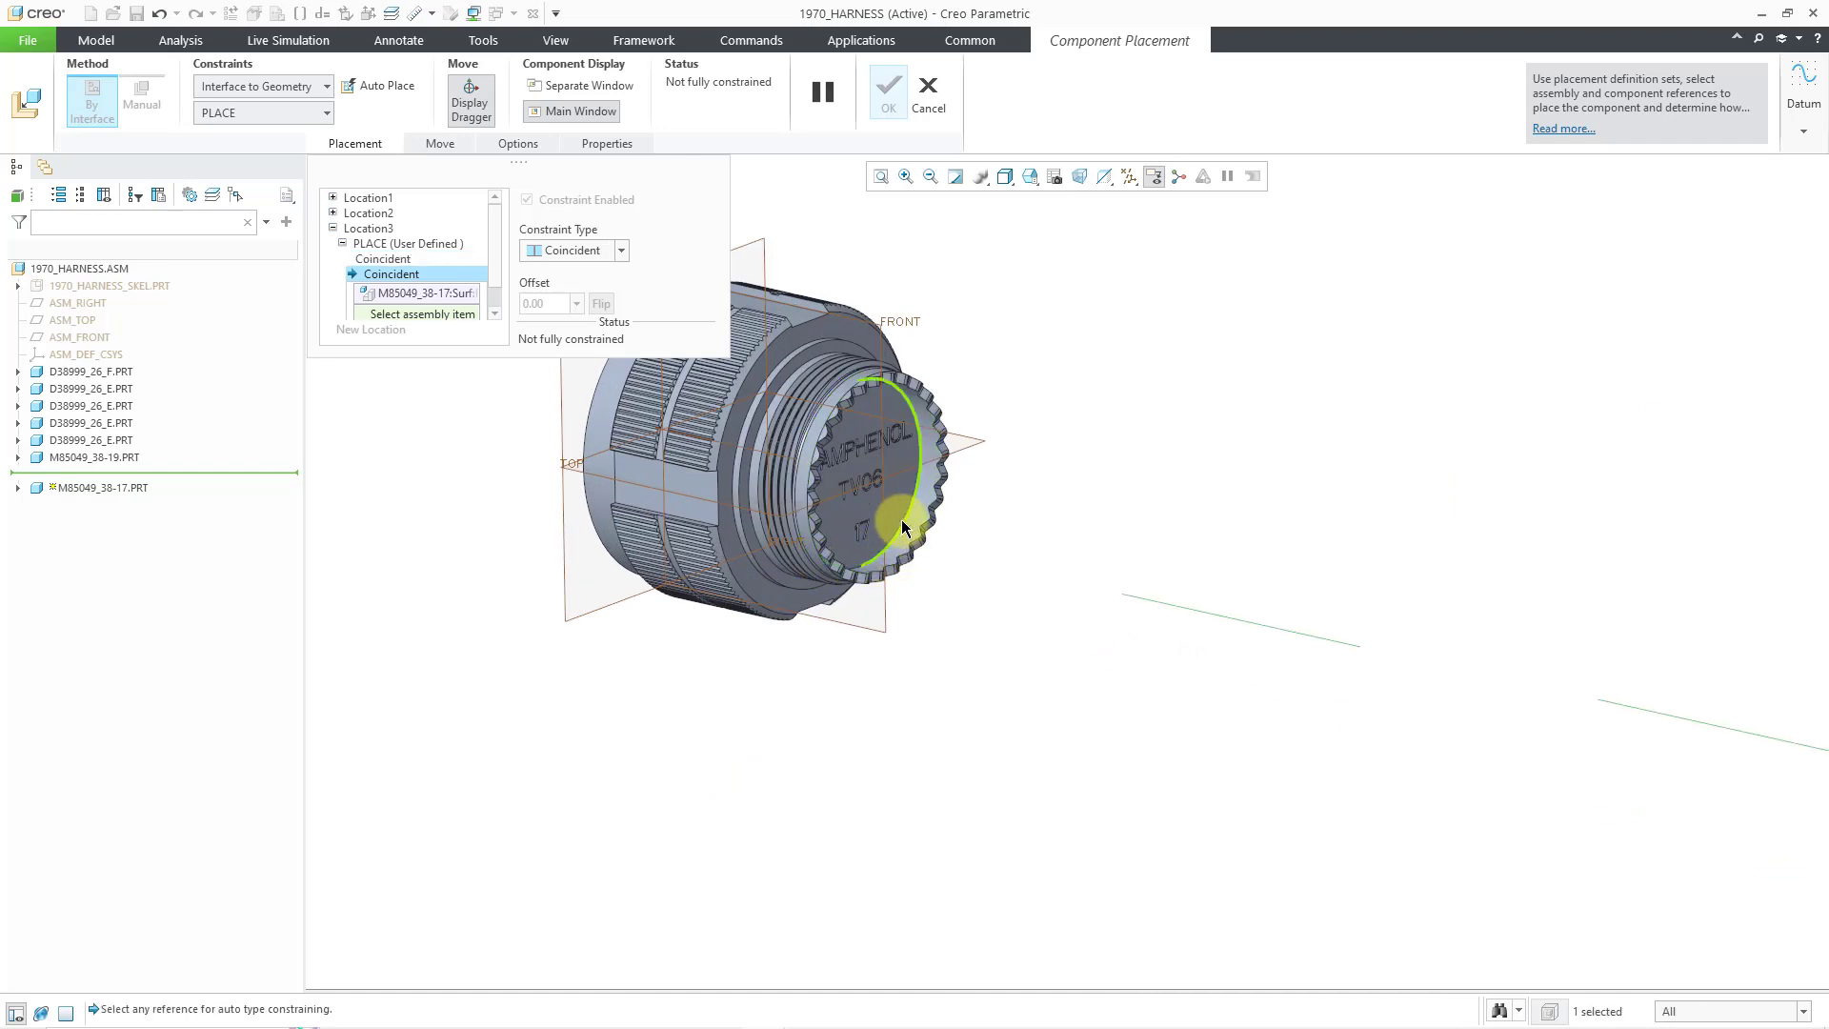
click(827, 351)
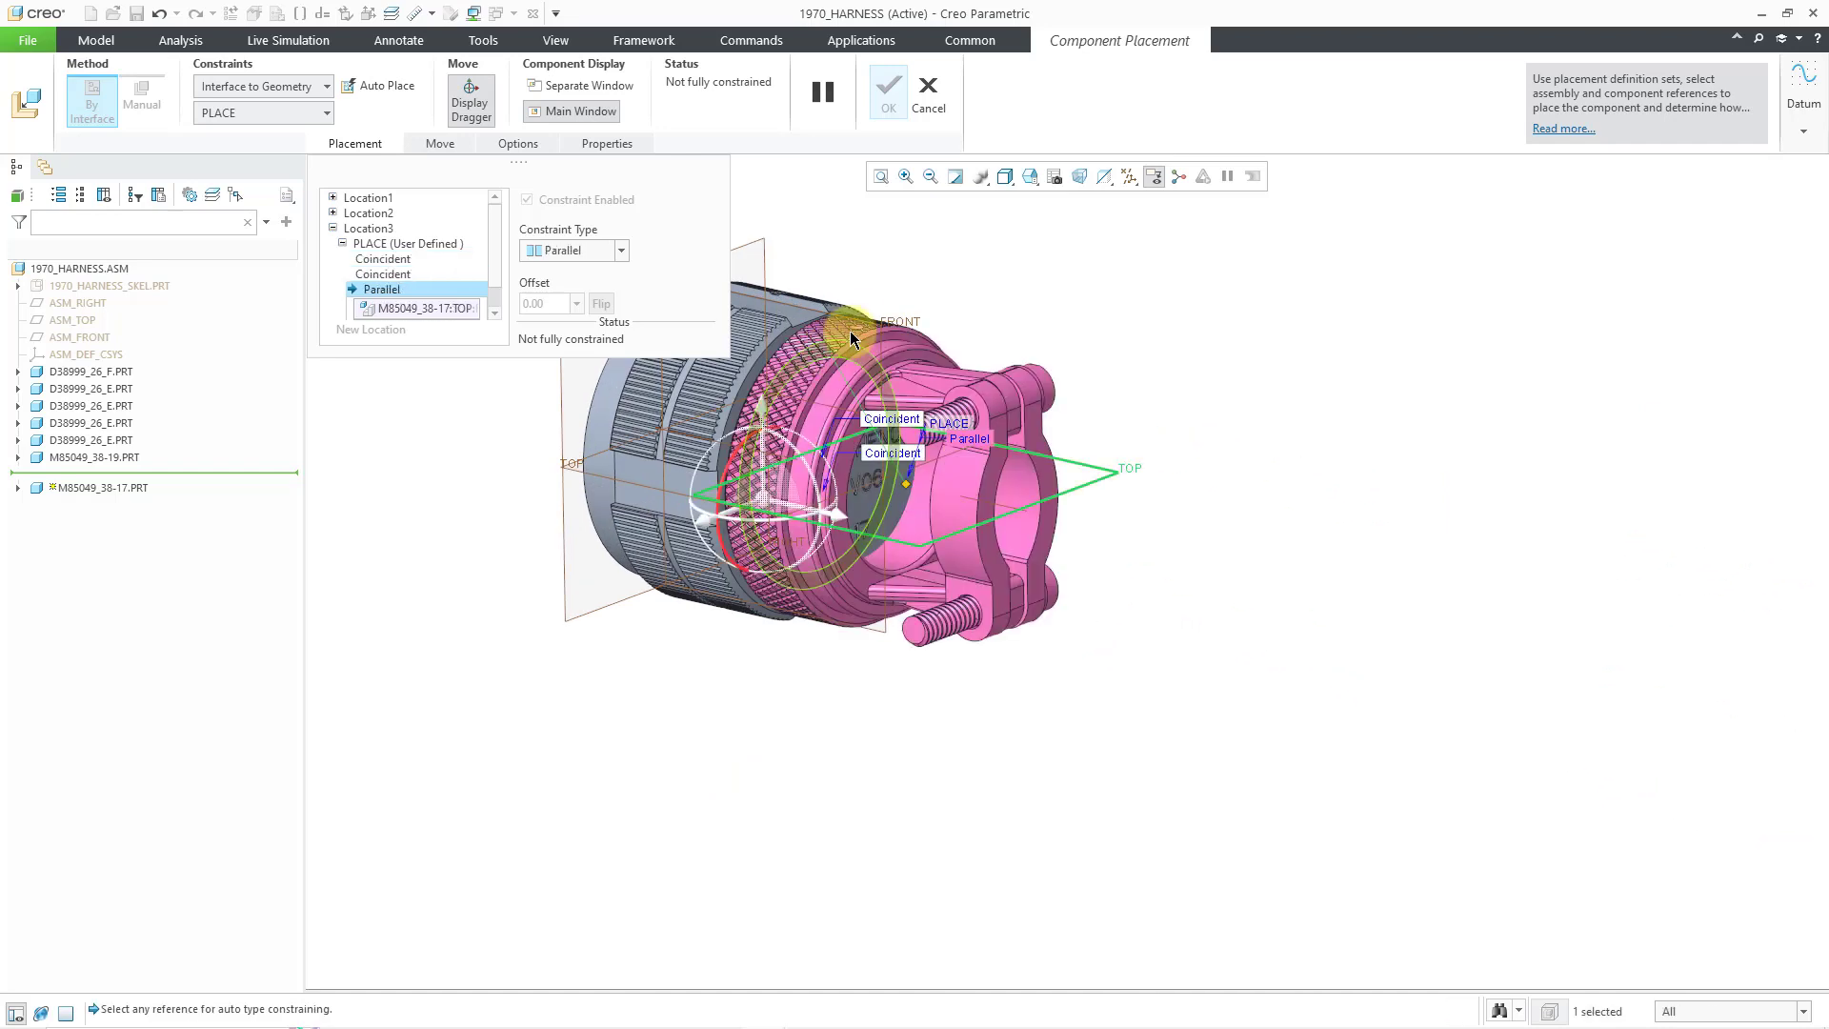
click(604, 258)
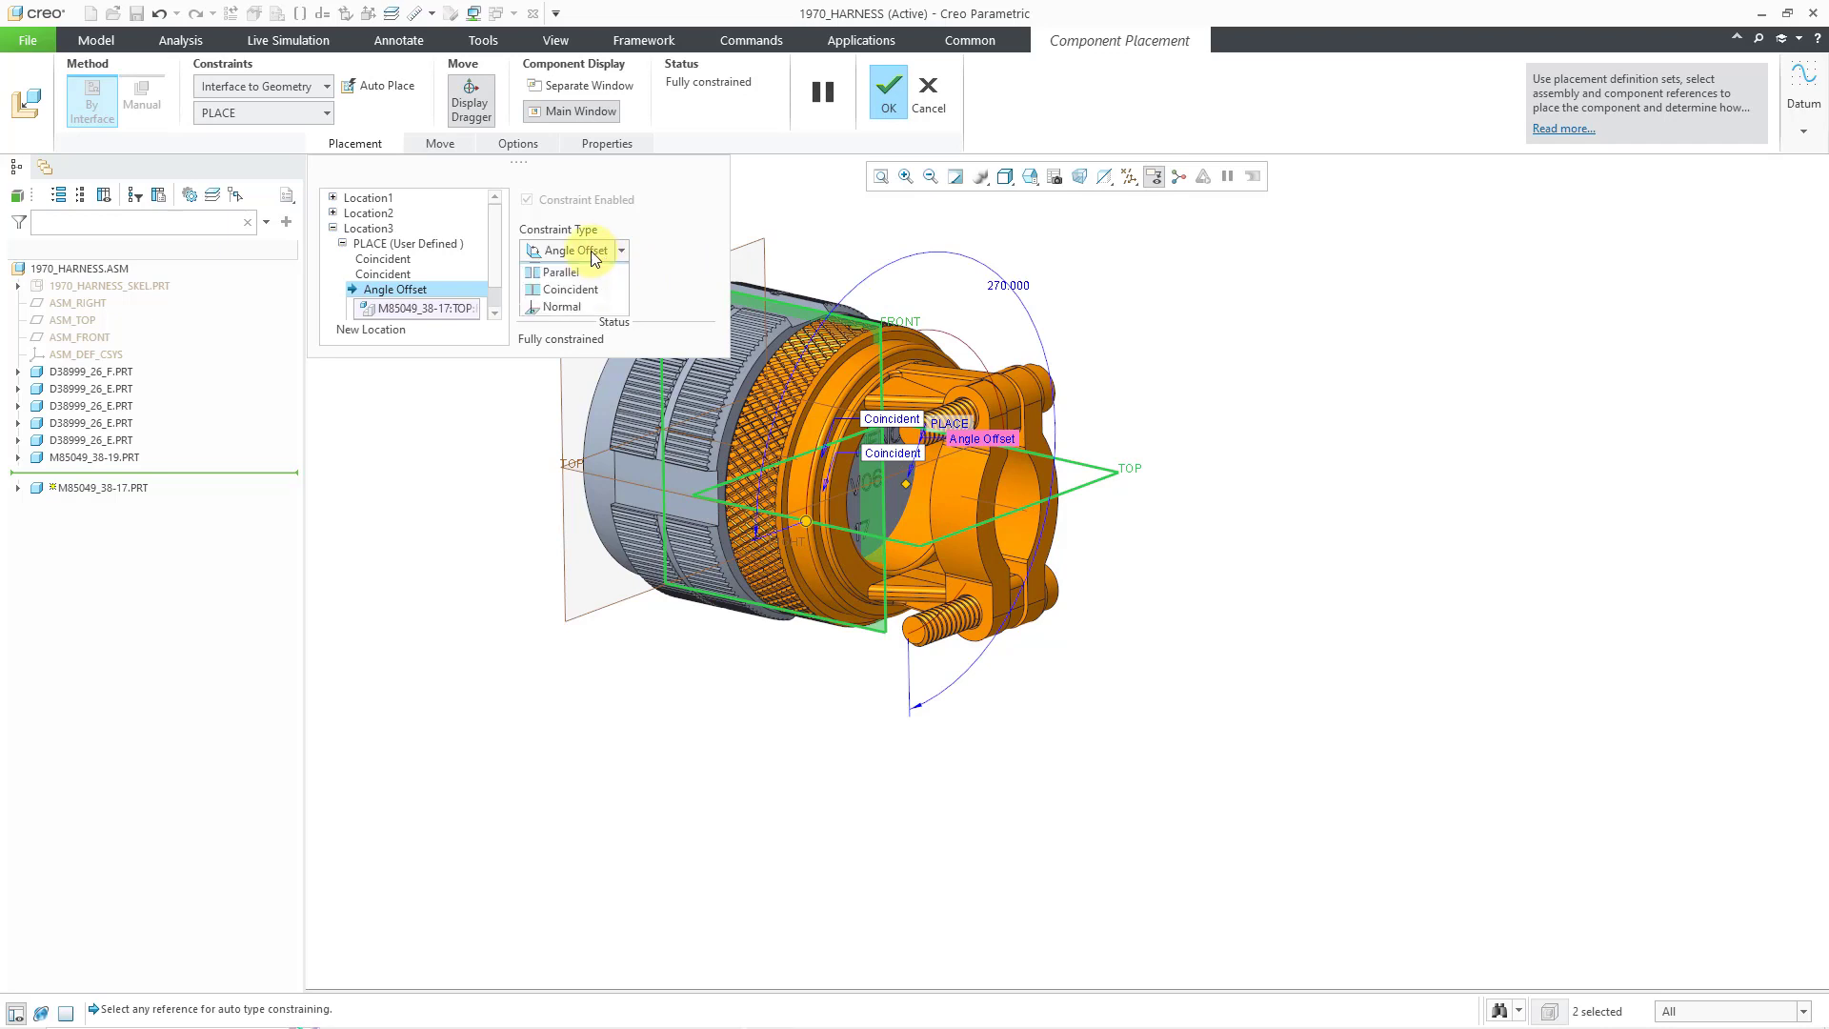
click(586, 306)
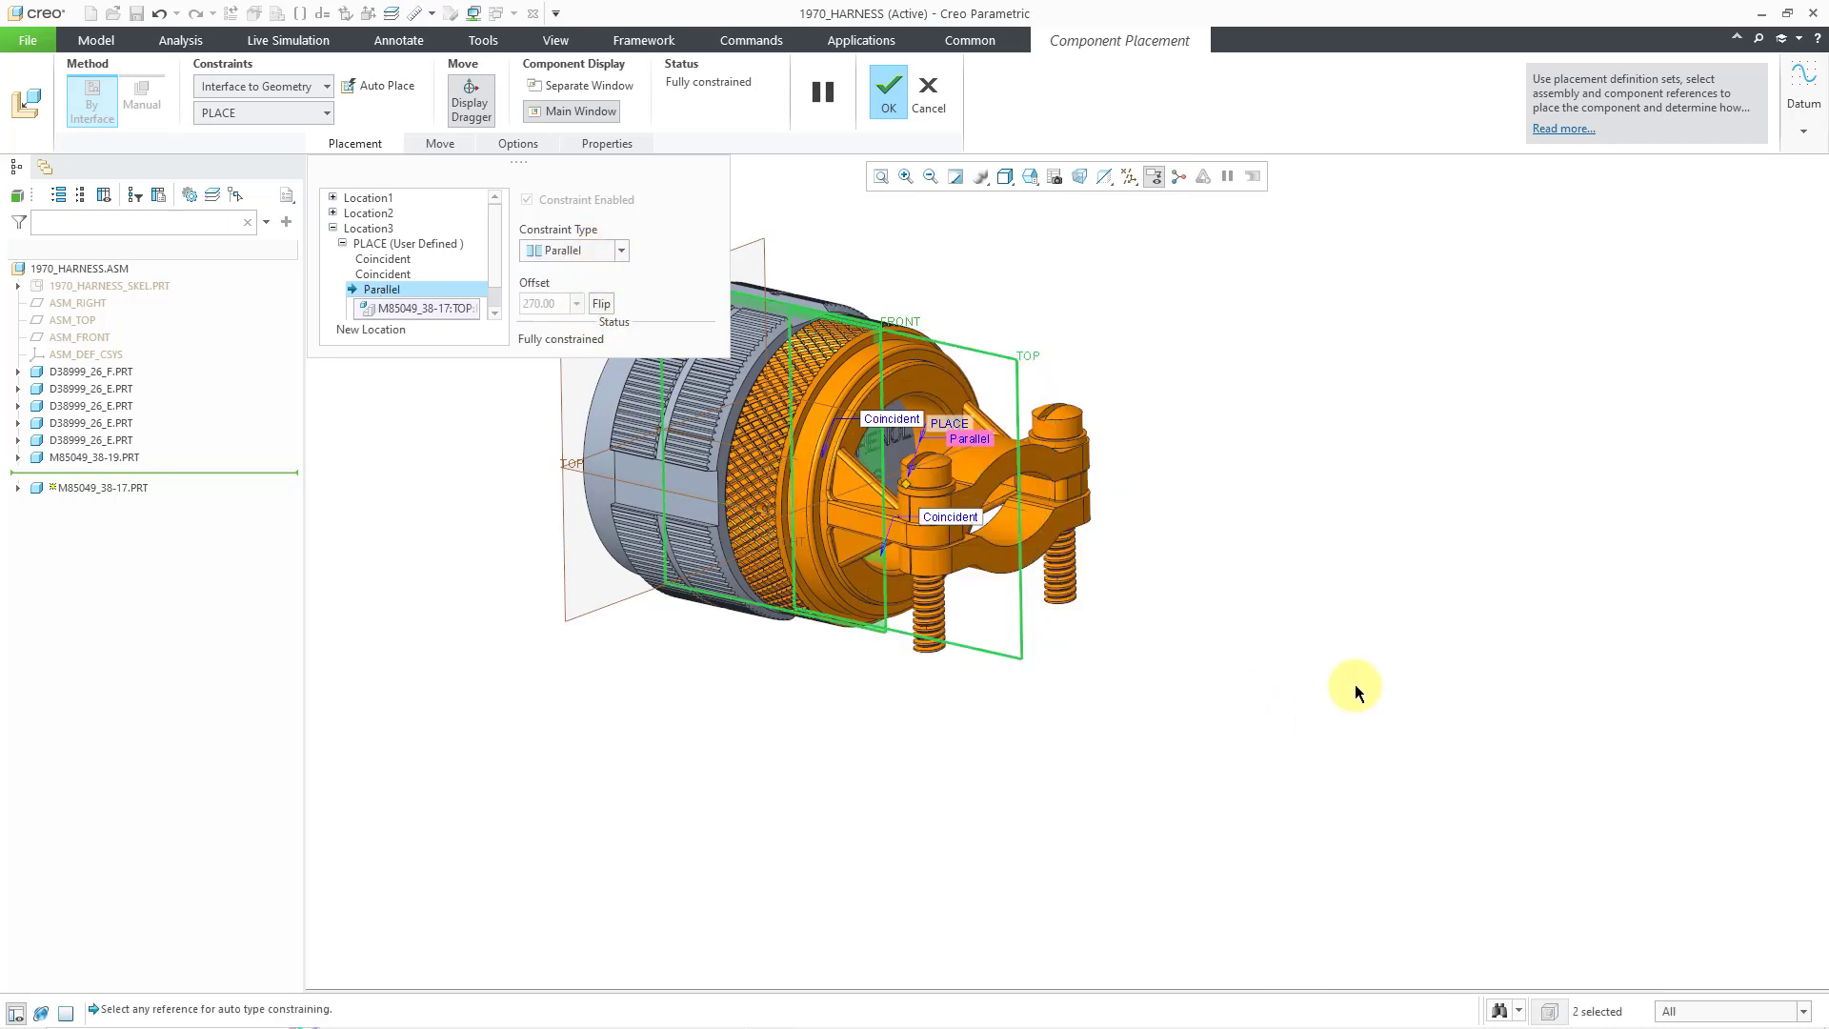
scroll(1355, 684, down, 6)
scroll(1202, 662, up, 5)
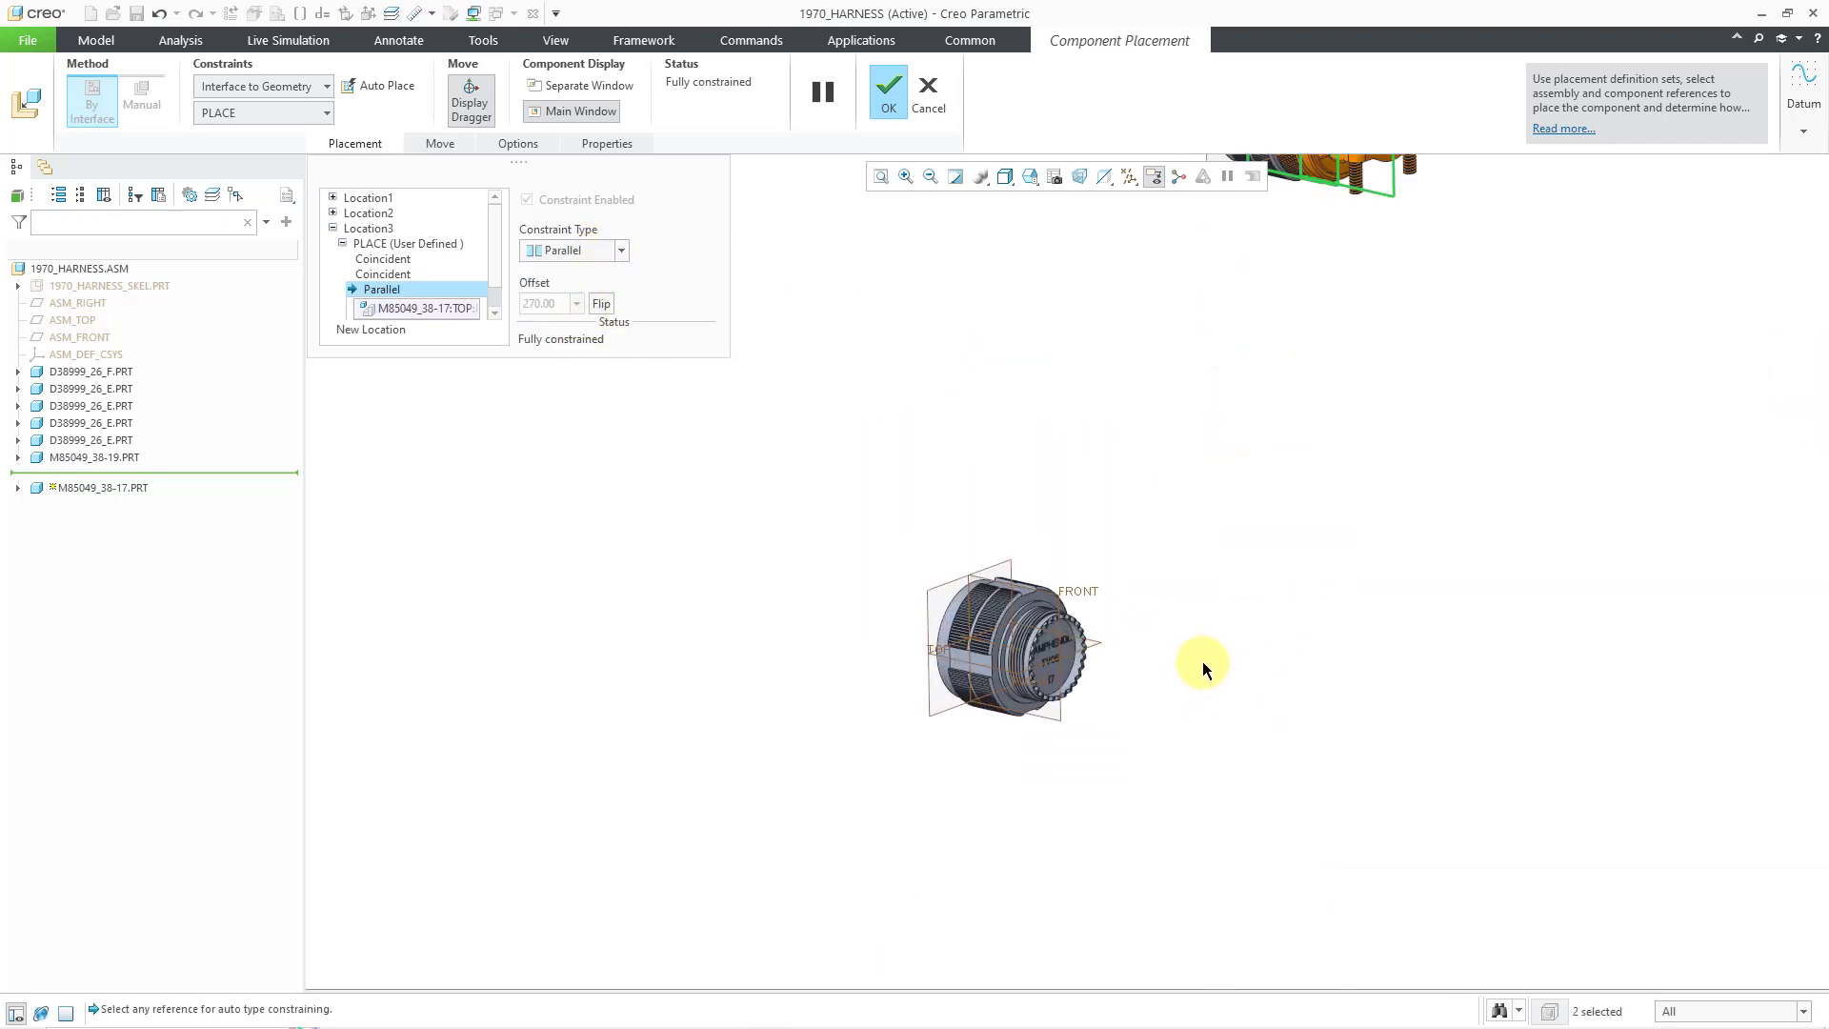
- Add a fourth location on the last connector with a Parallel constraint and confirm placement
right_click(1153, 661)
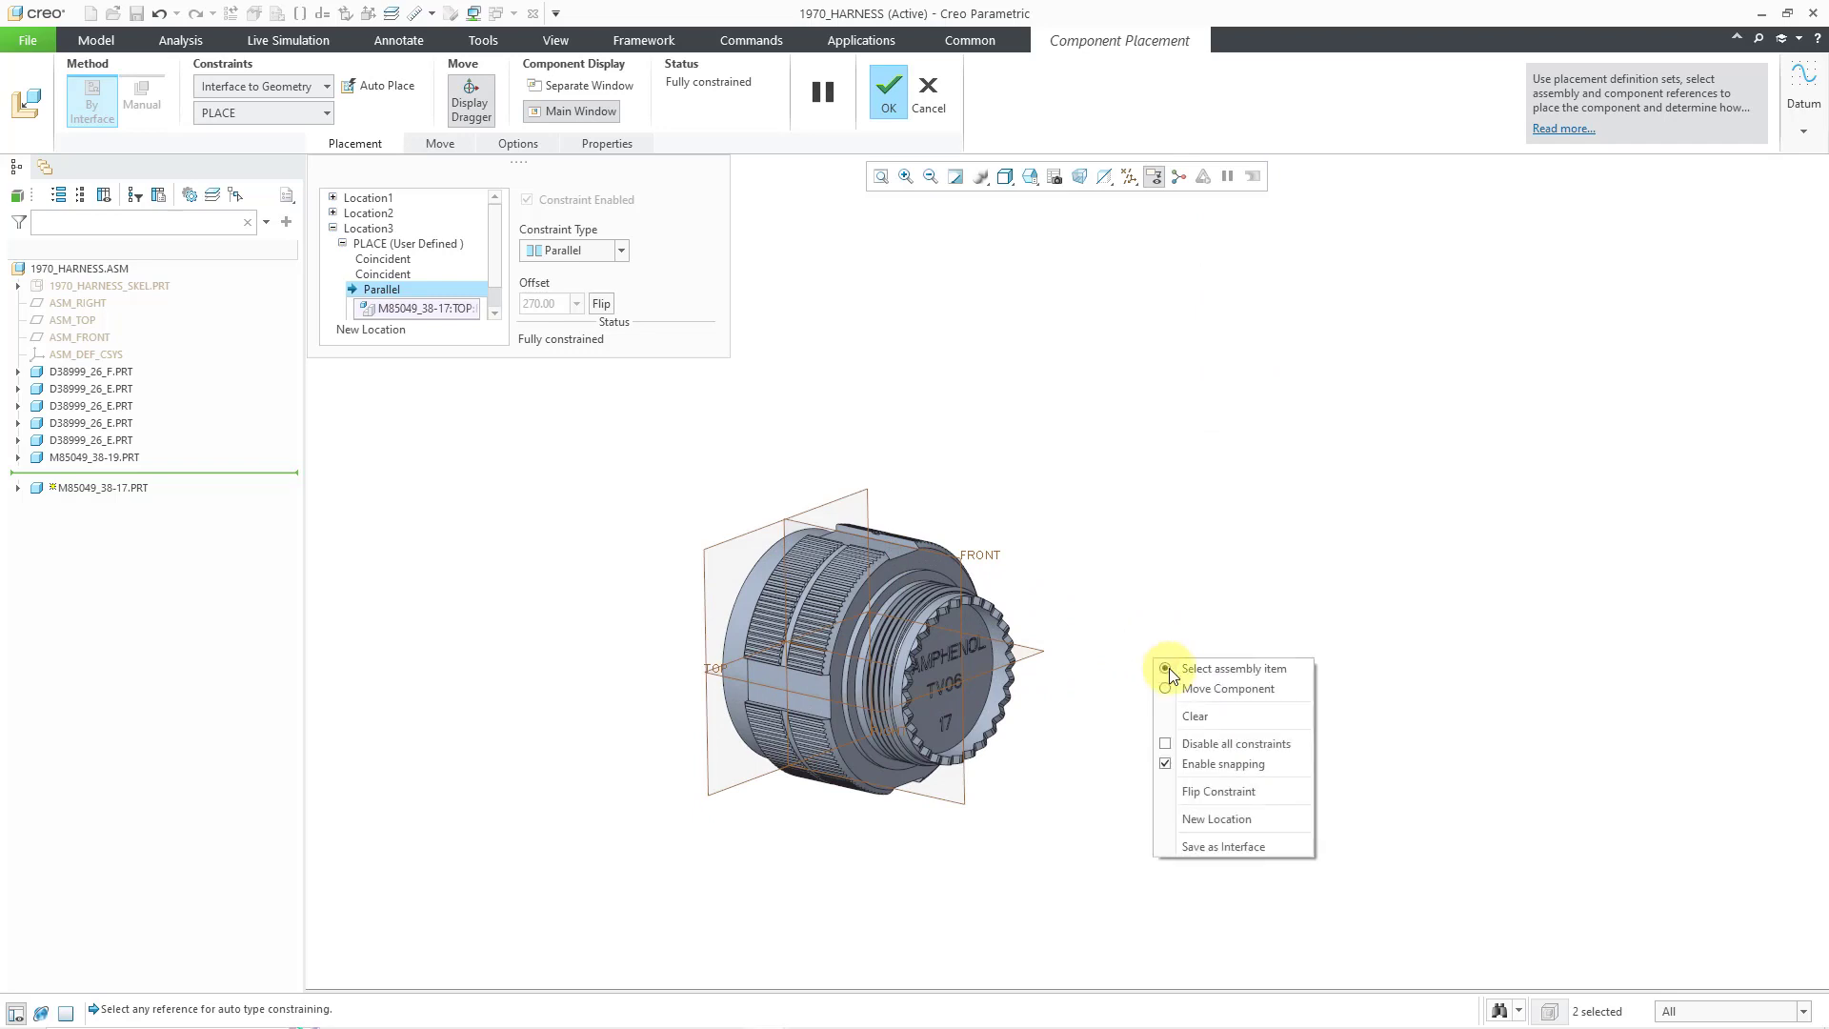
click(1264, 822)
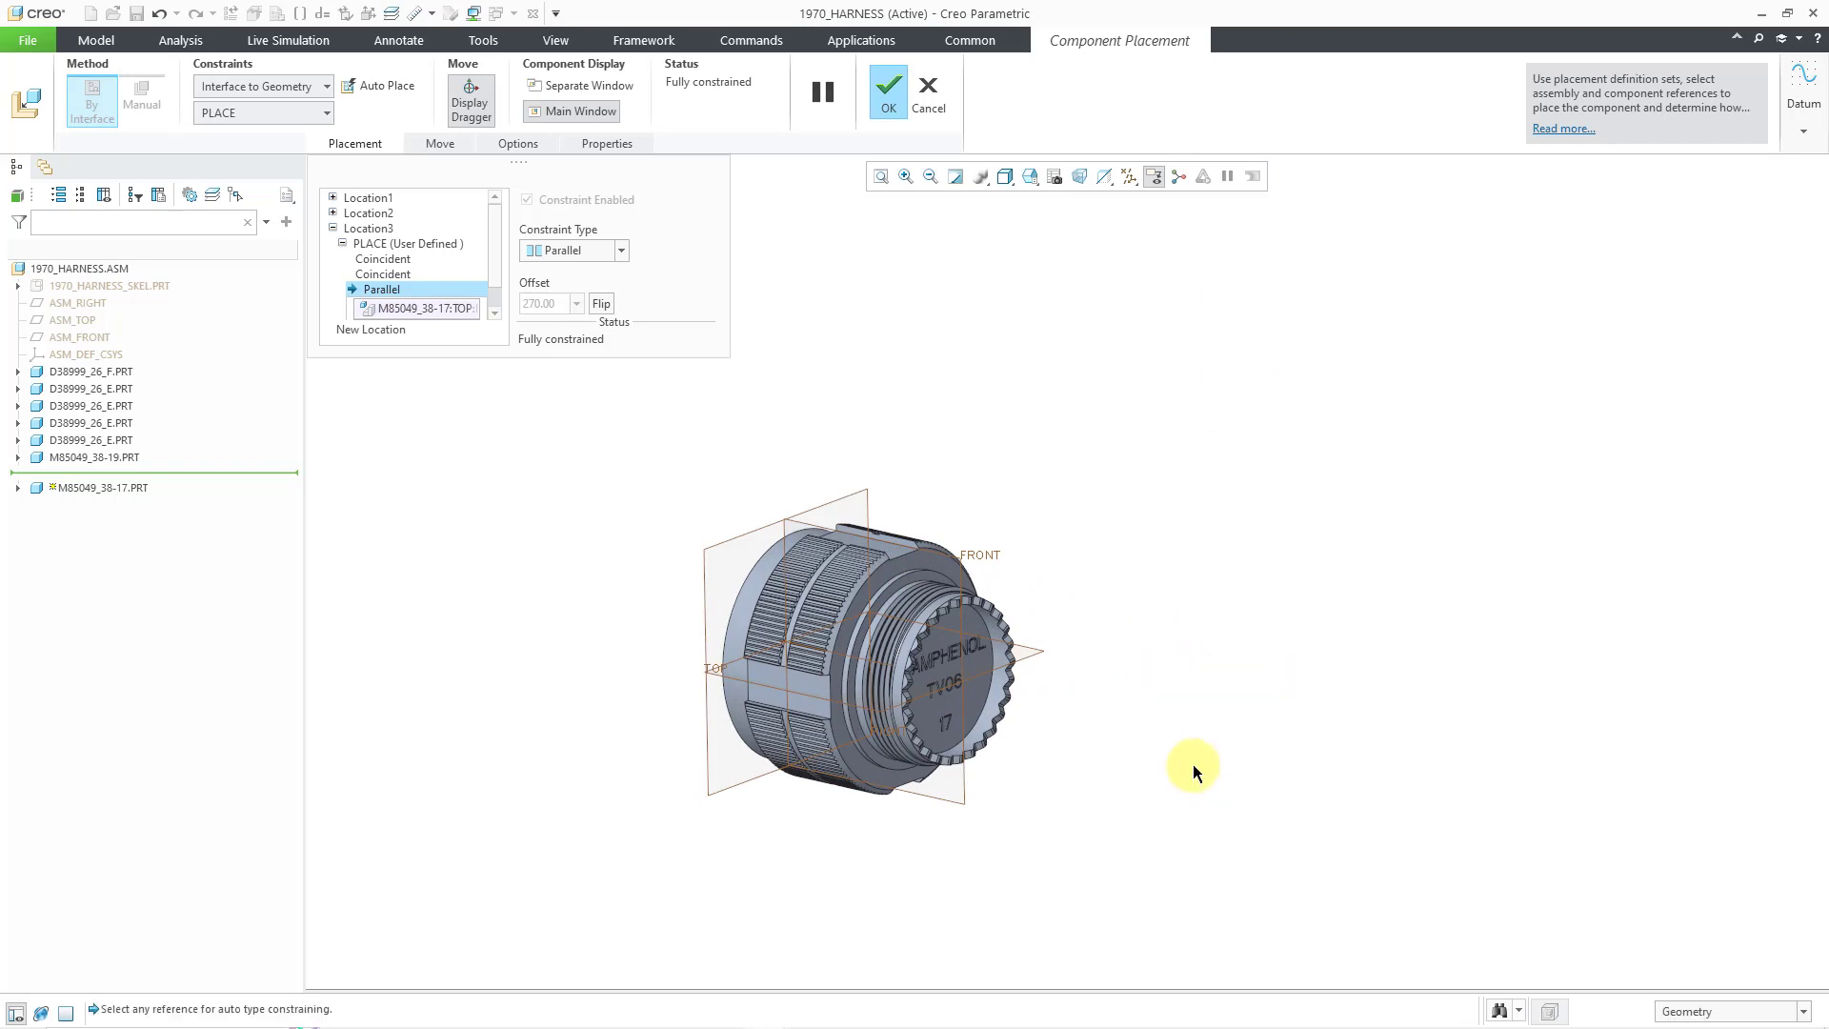
click(1005, 694)
click(938, 585)
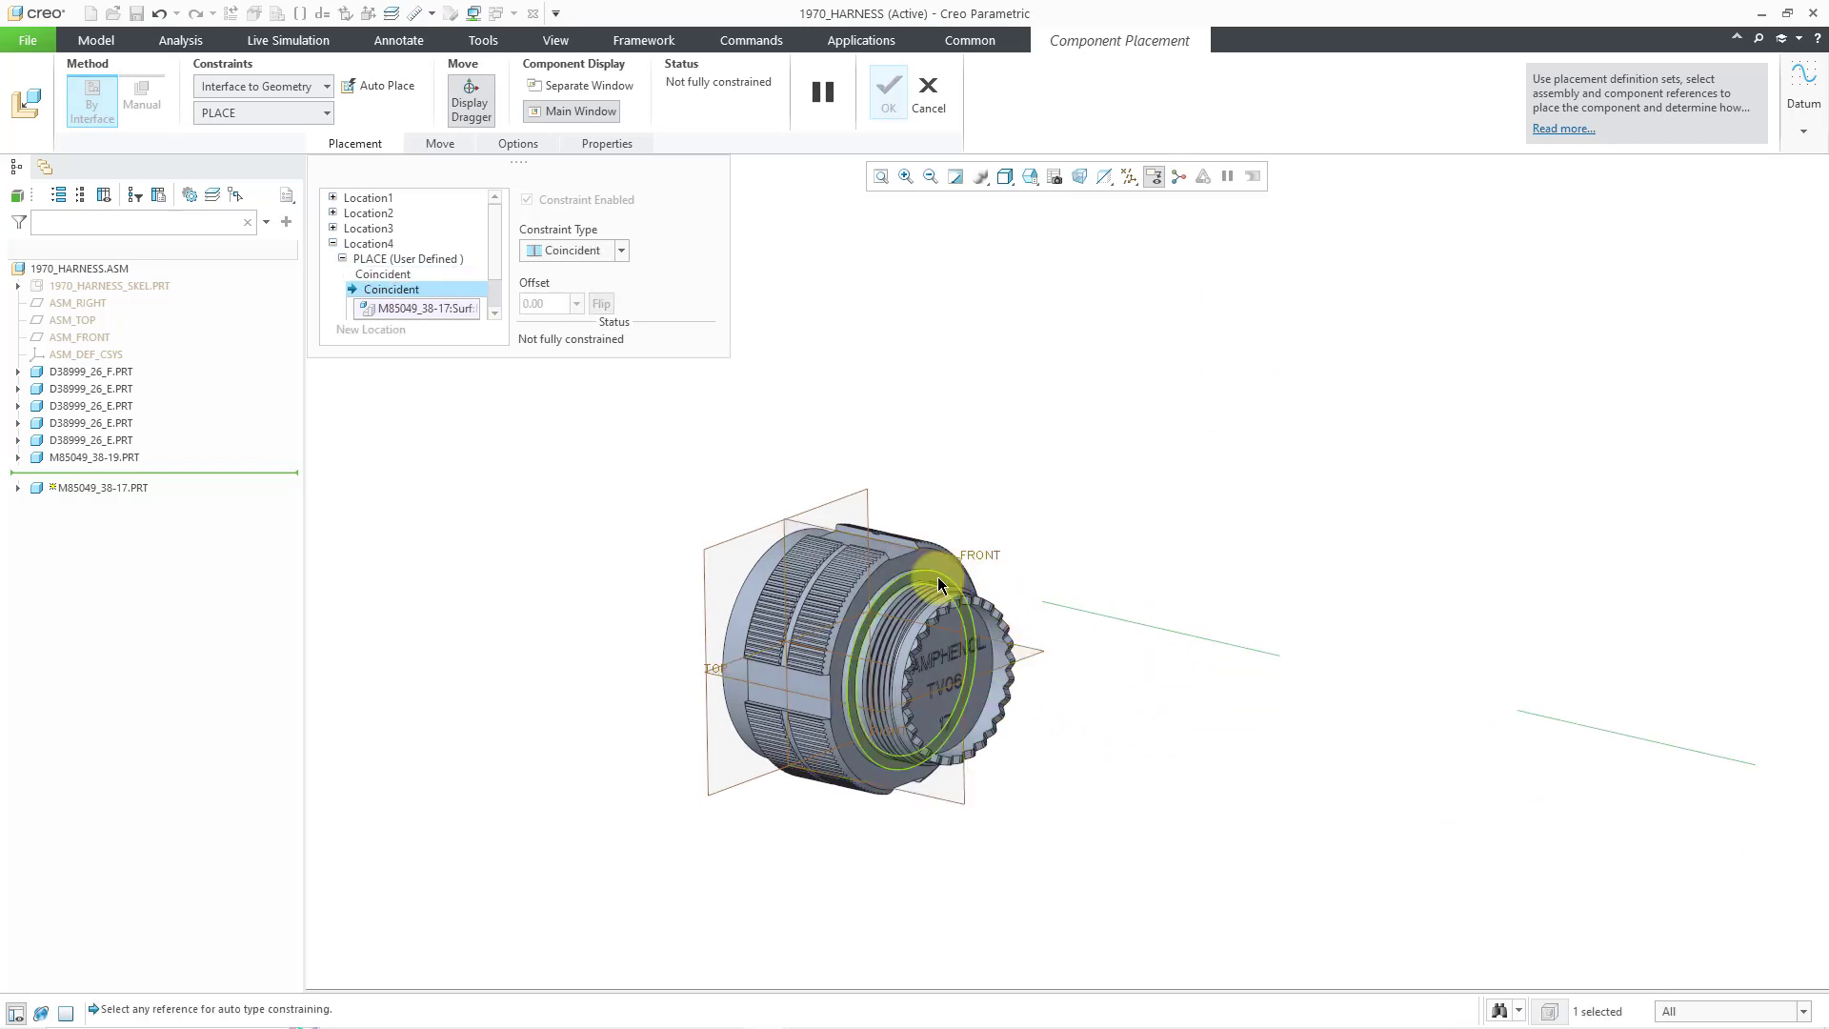
click(796, 524)
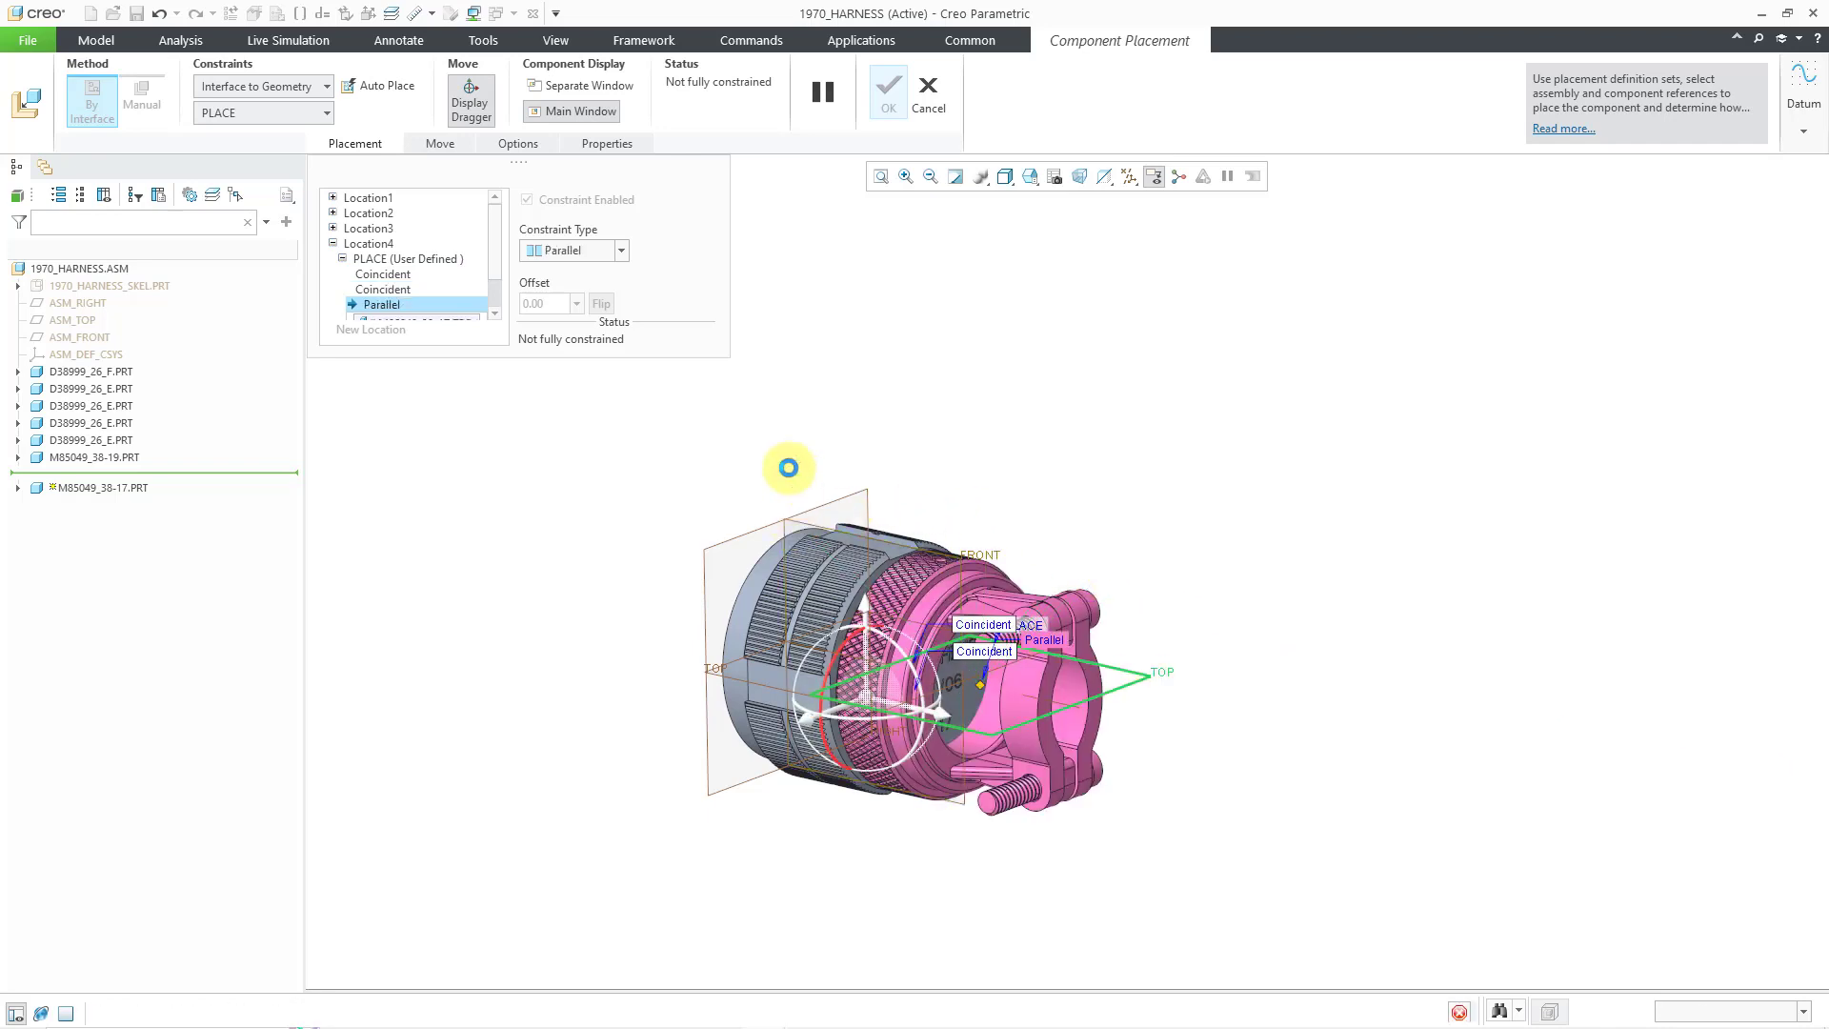
click(586, 250)
click(595, 305)
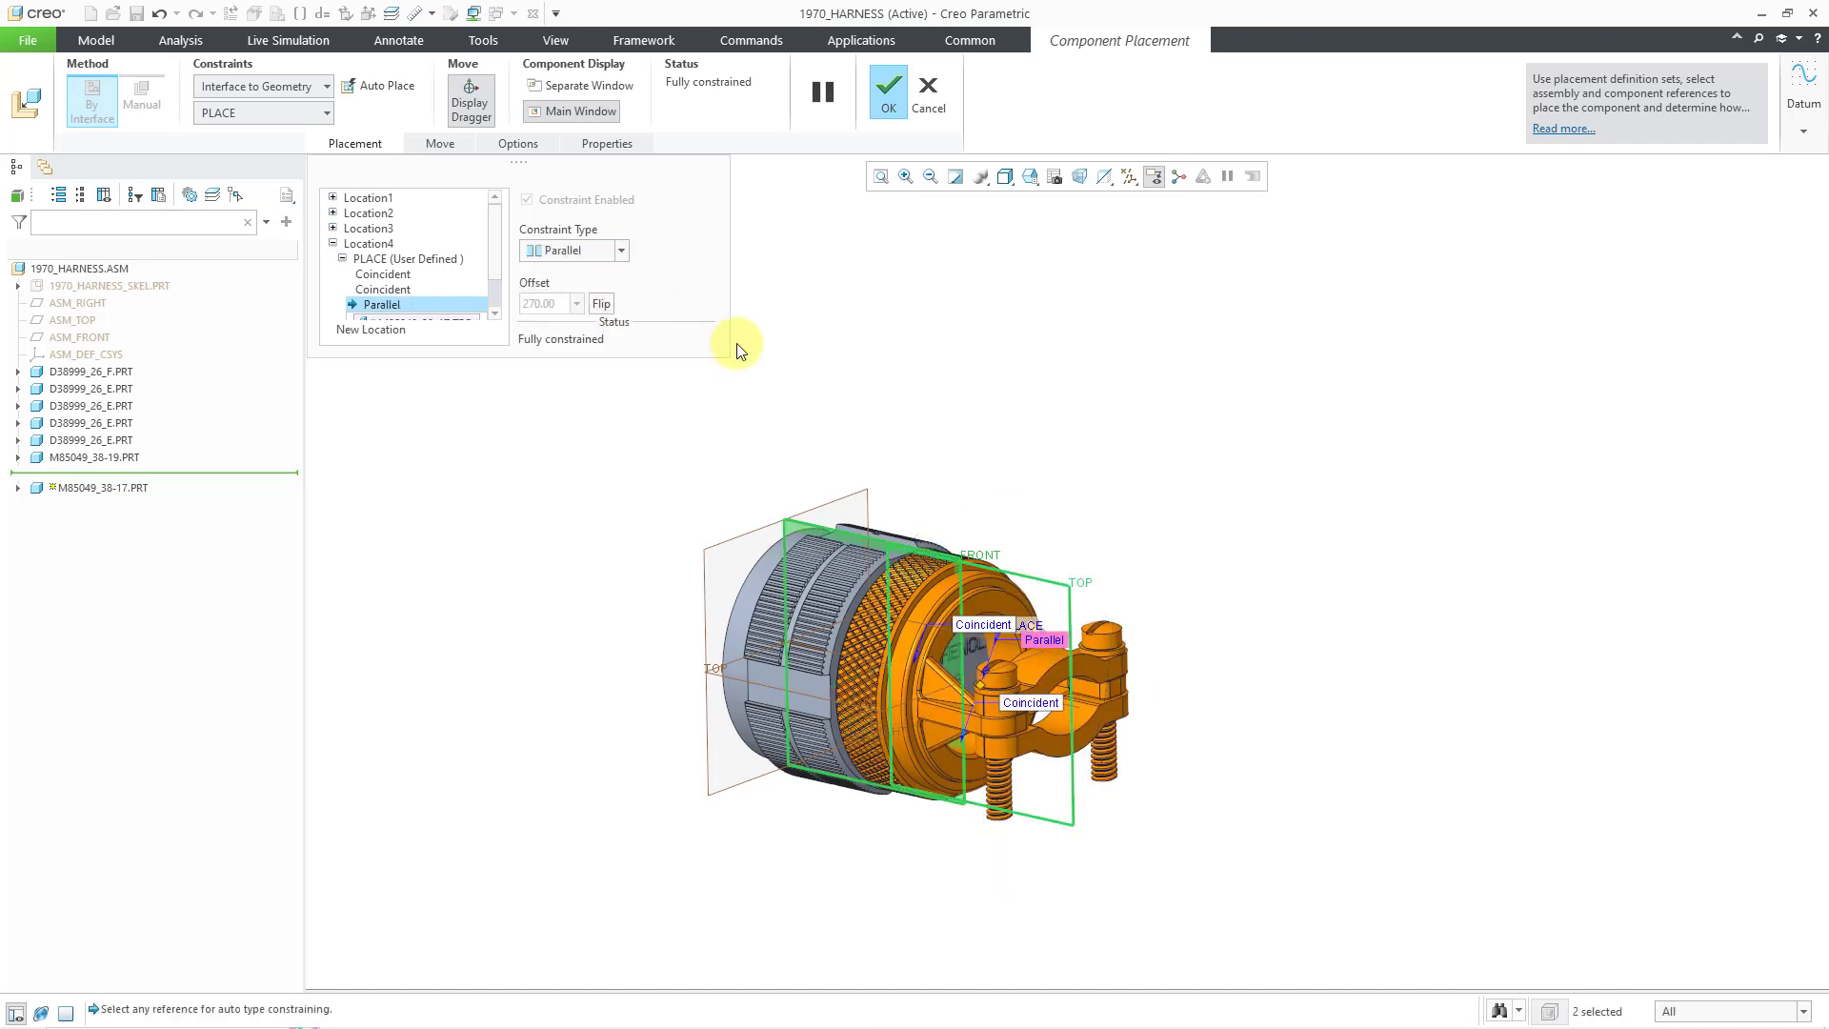
click(889, 95)
- Zoom out, shift the view left, and show the 1970_HARNESS_SKEL.PRT mounting plates
scroll(1243, 428, up, 3)
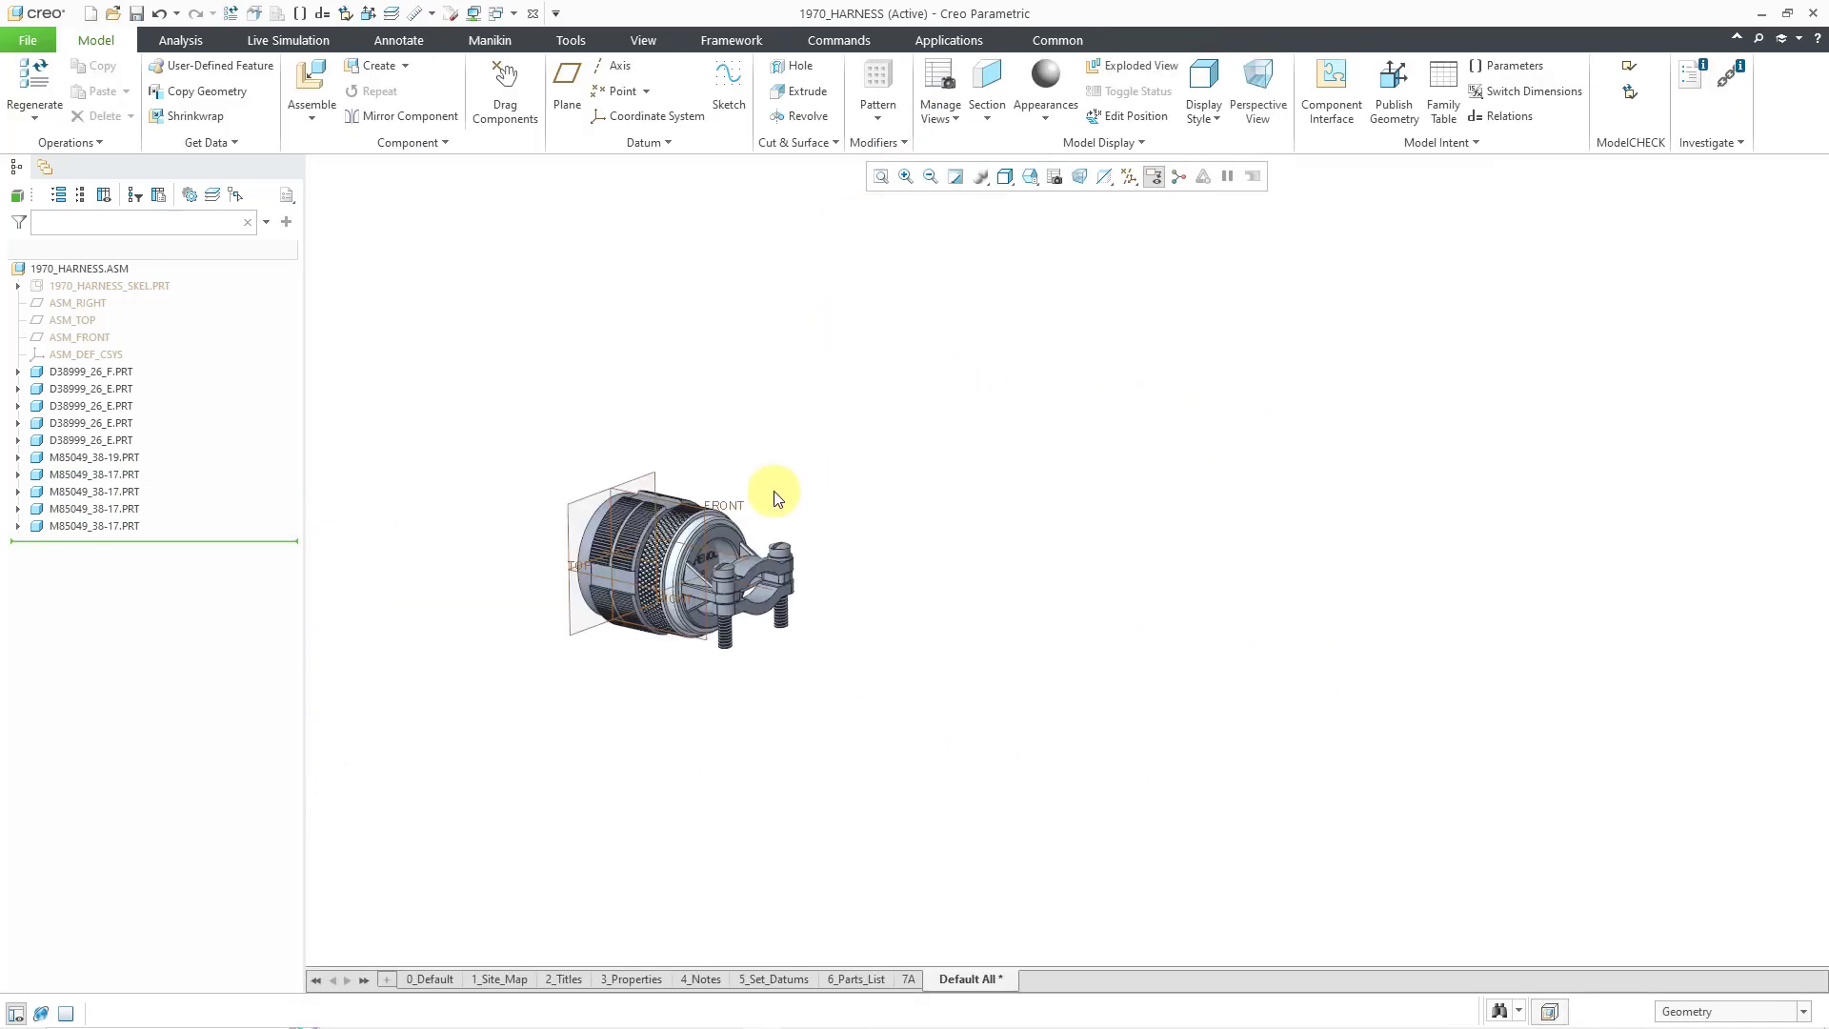
scroll(592, 578, up, 3)
scroll(634, 571, up, 1)
scroll(758, 448, up, 1)
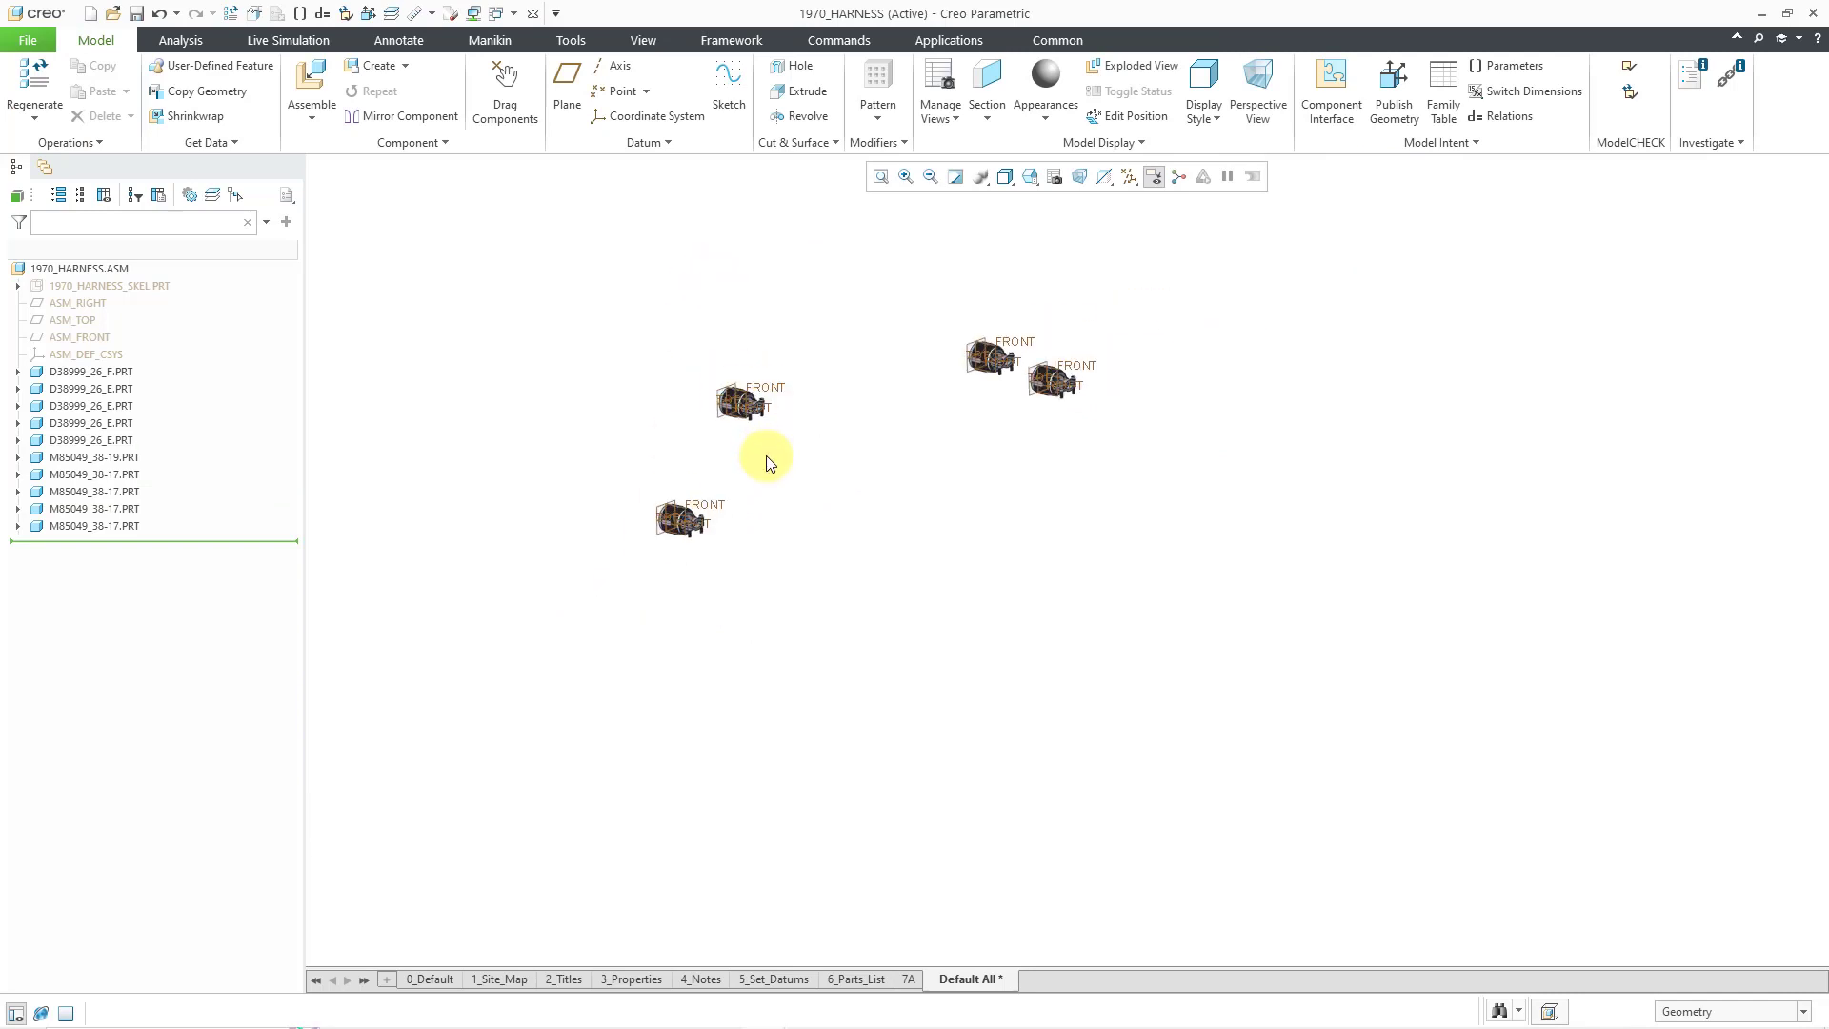
scroll(847, 370, up, 1)
scroll(844, 364, up, 1)
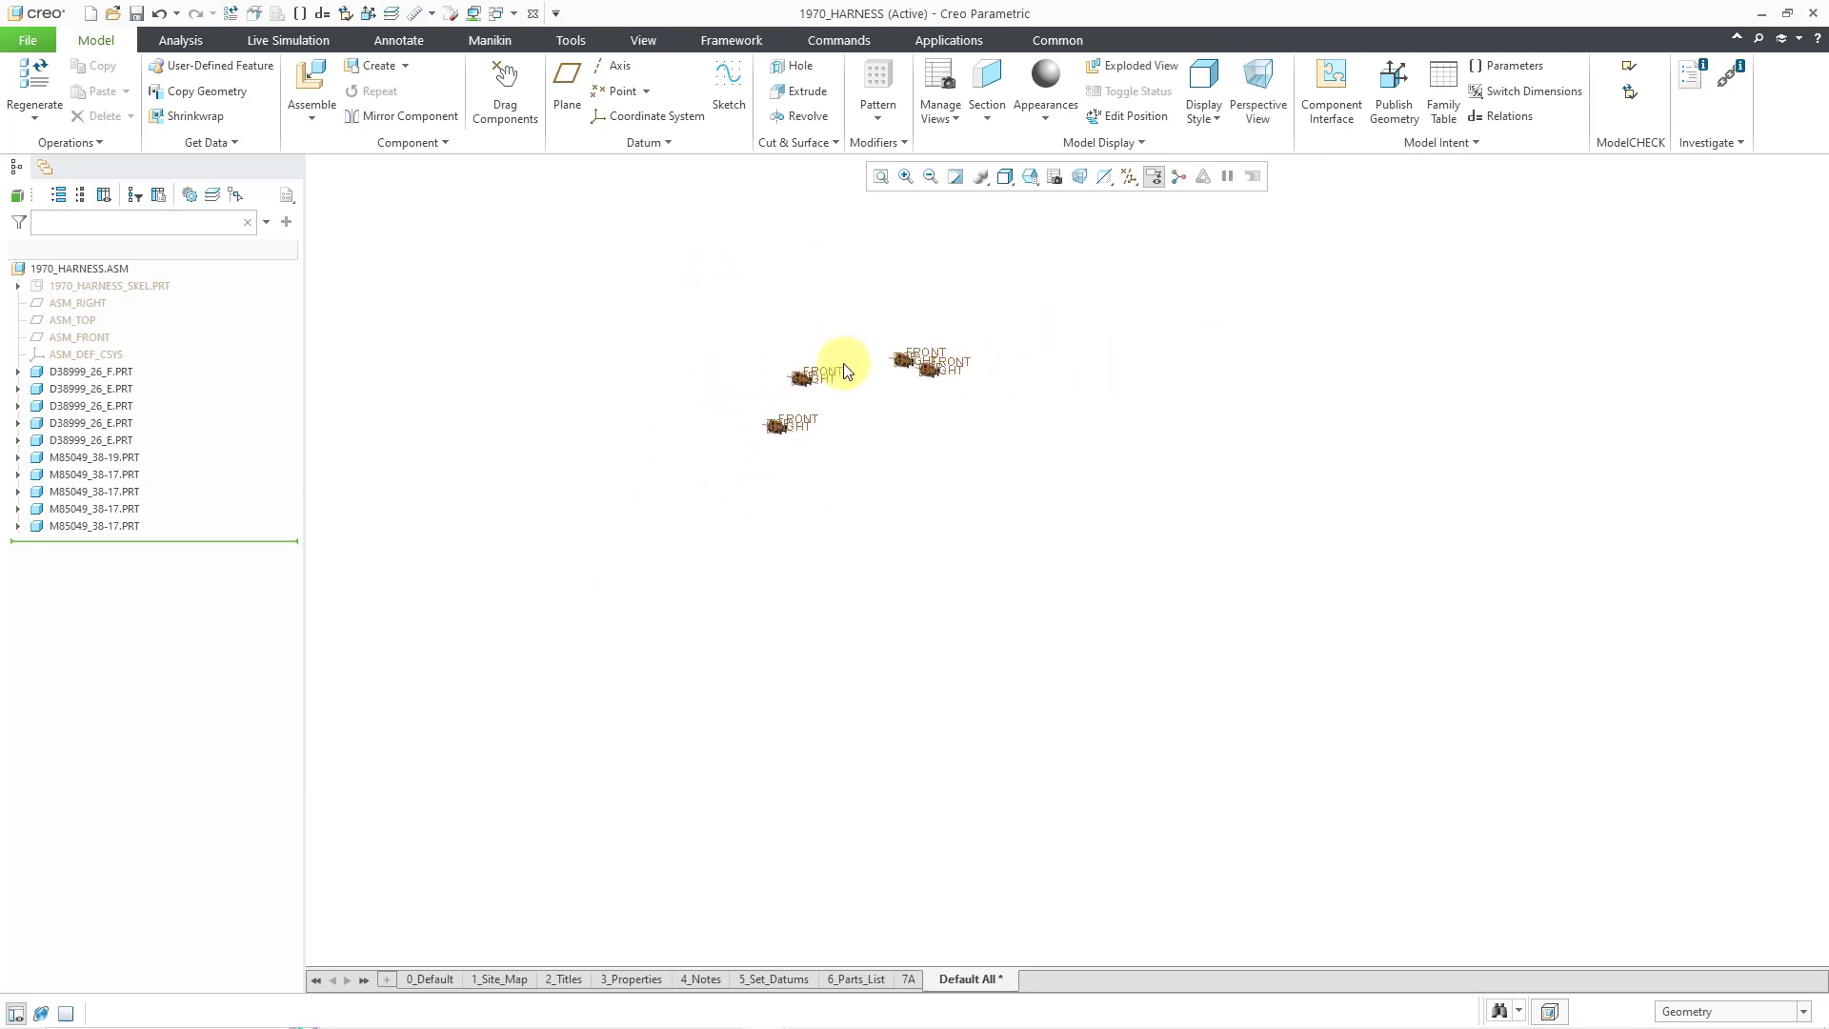
scroll(887, 363, down, 1)
shift+middle_drag(1044, 455, 738, 472)
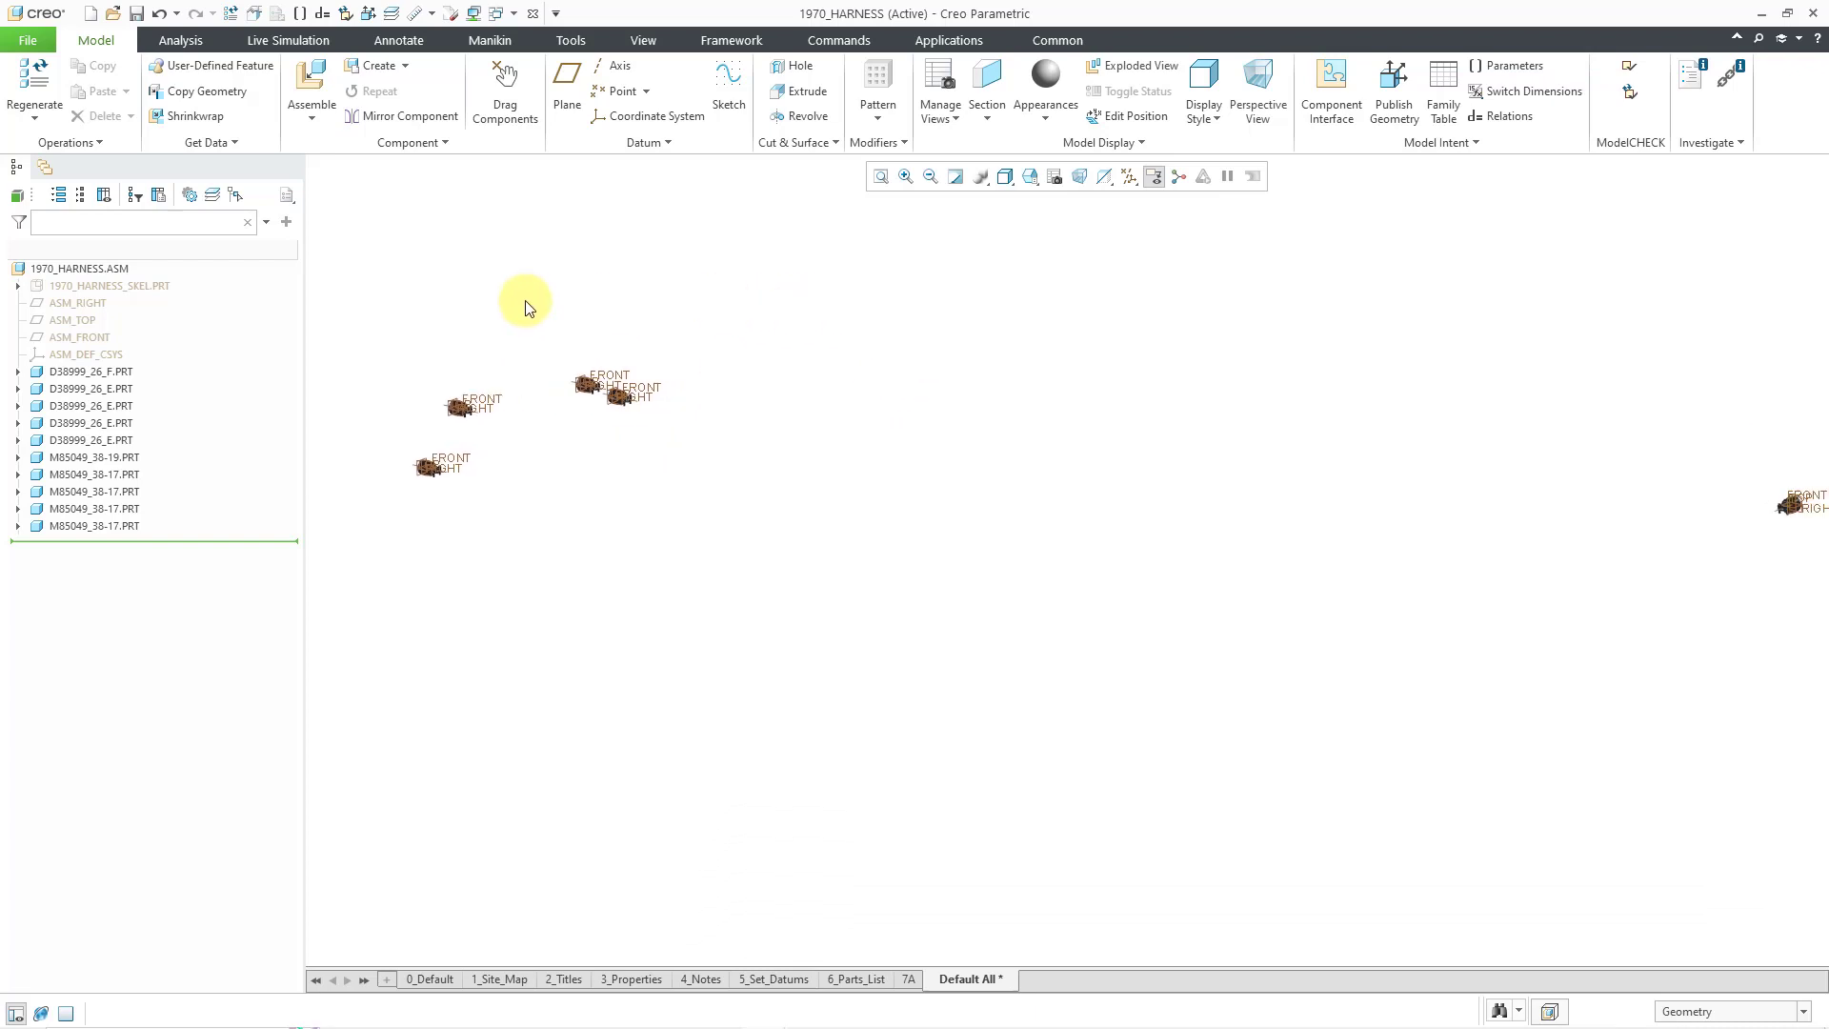
click(150, 287)
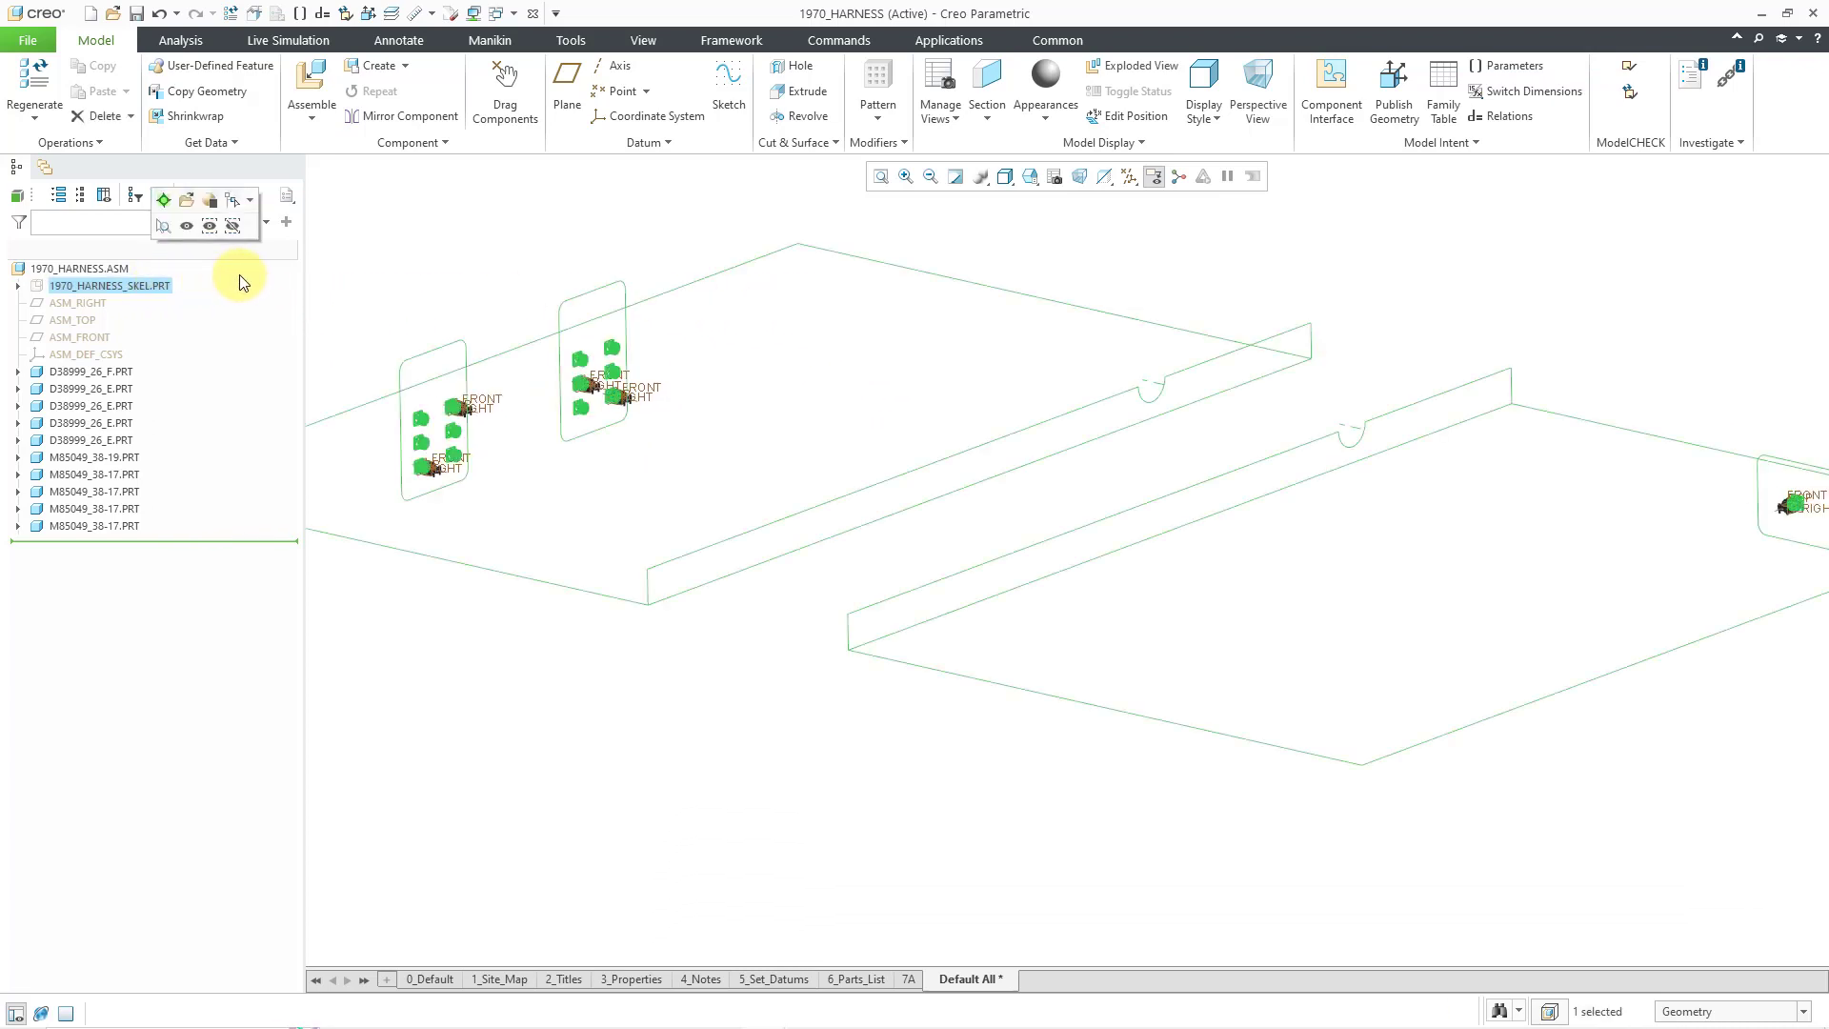
click(189, 226)
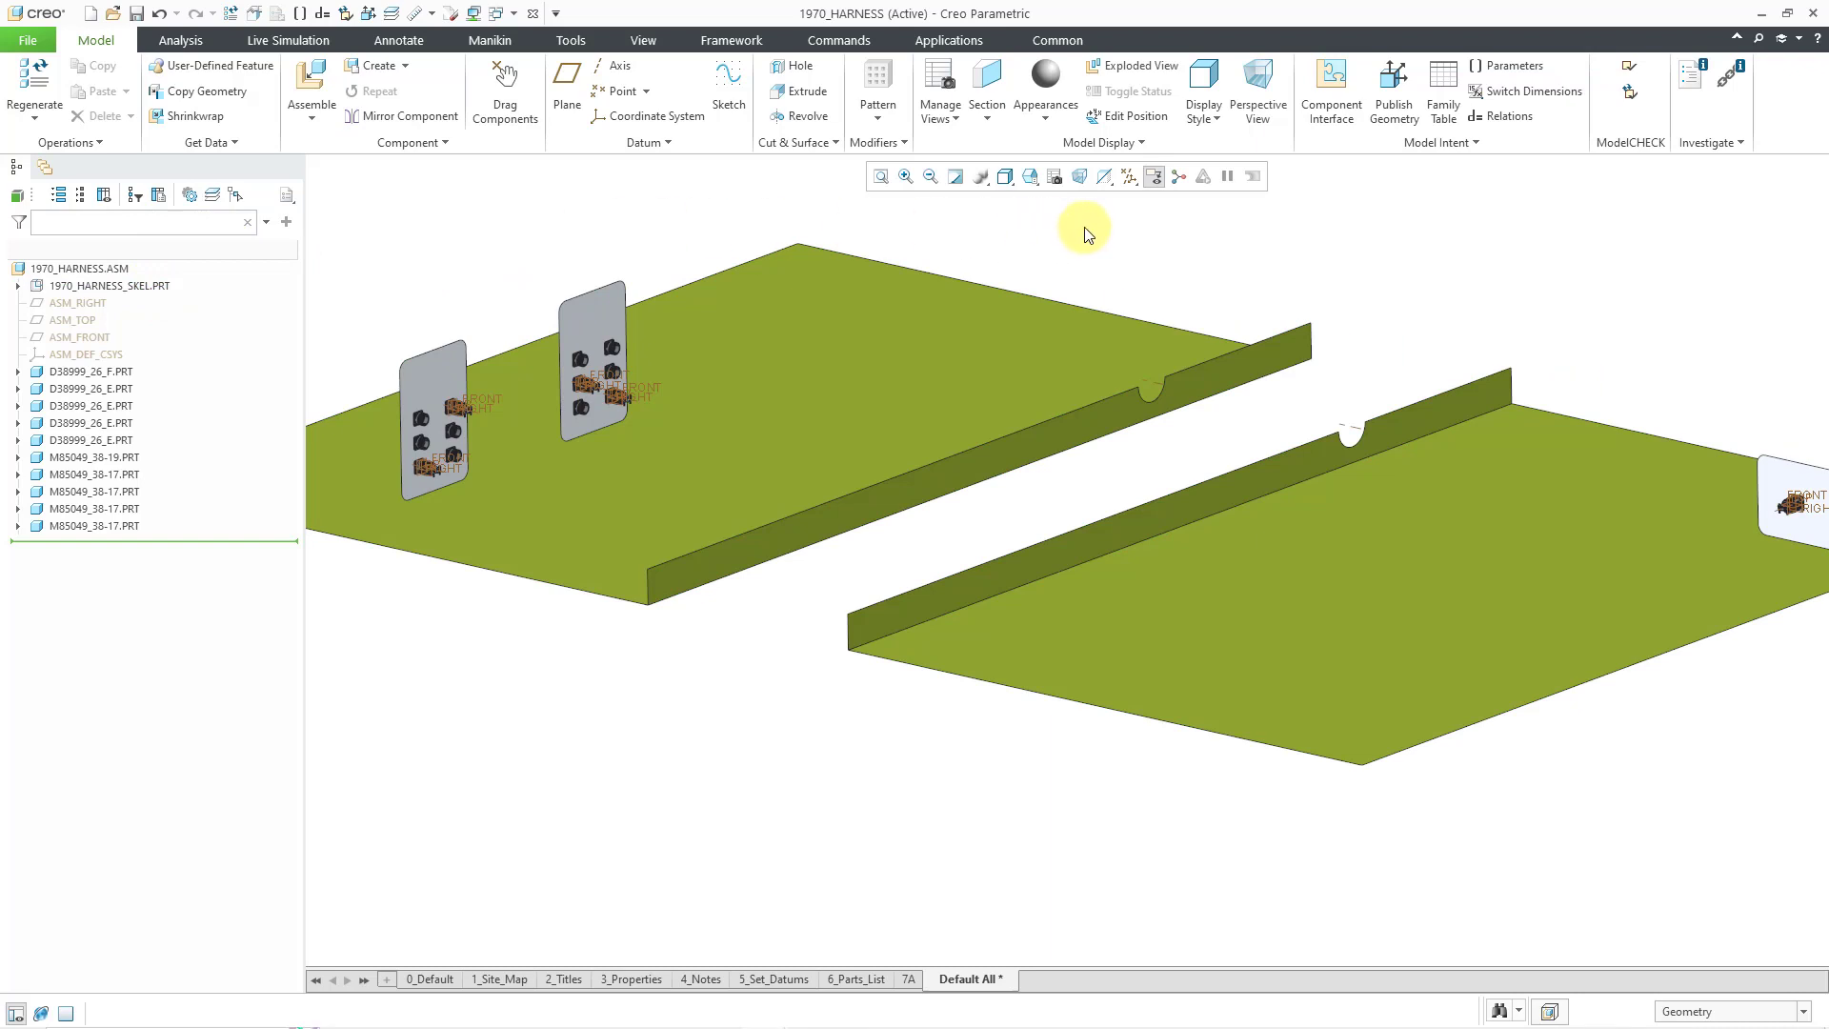
- Turn off datum plane display in the view
click(1130, 177)
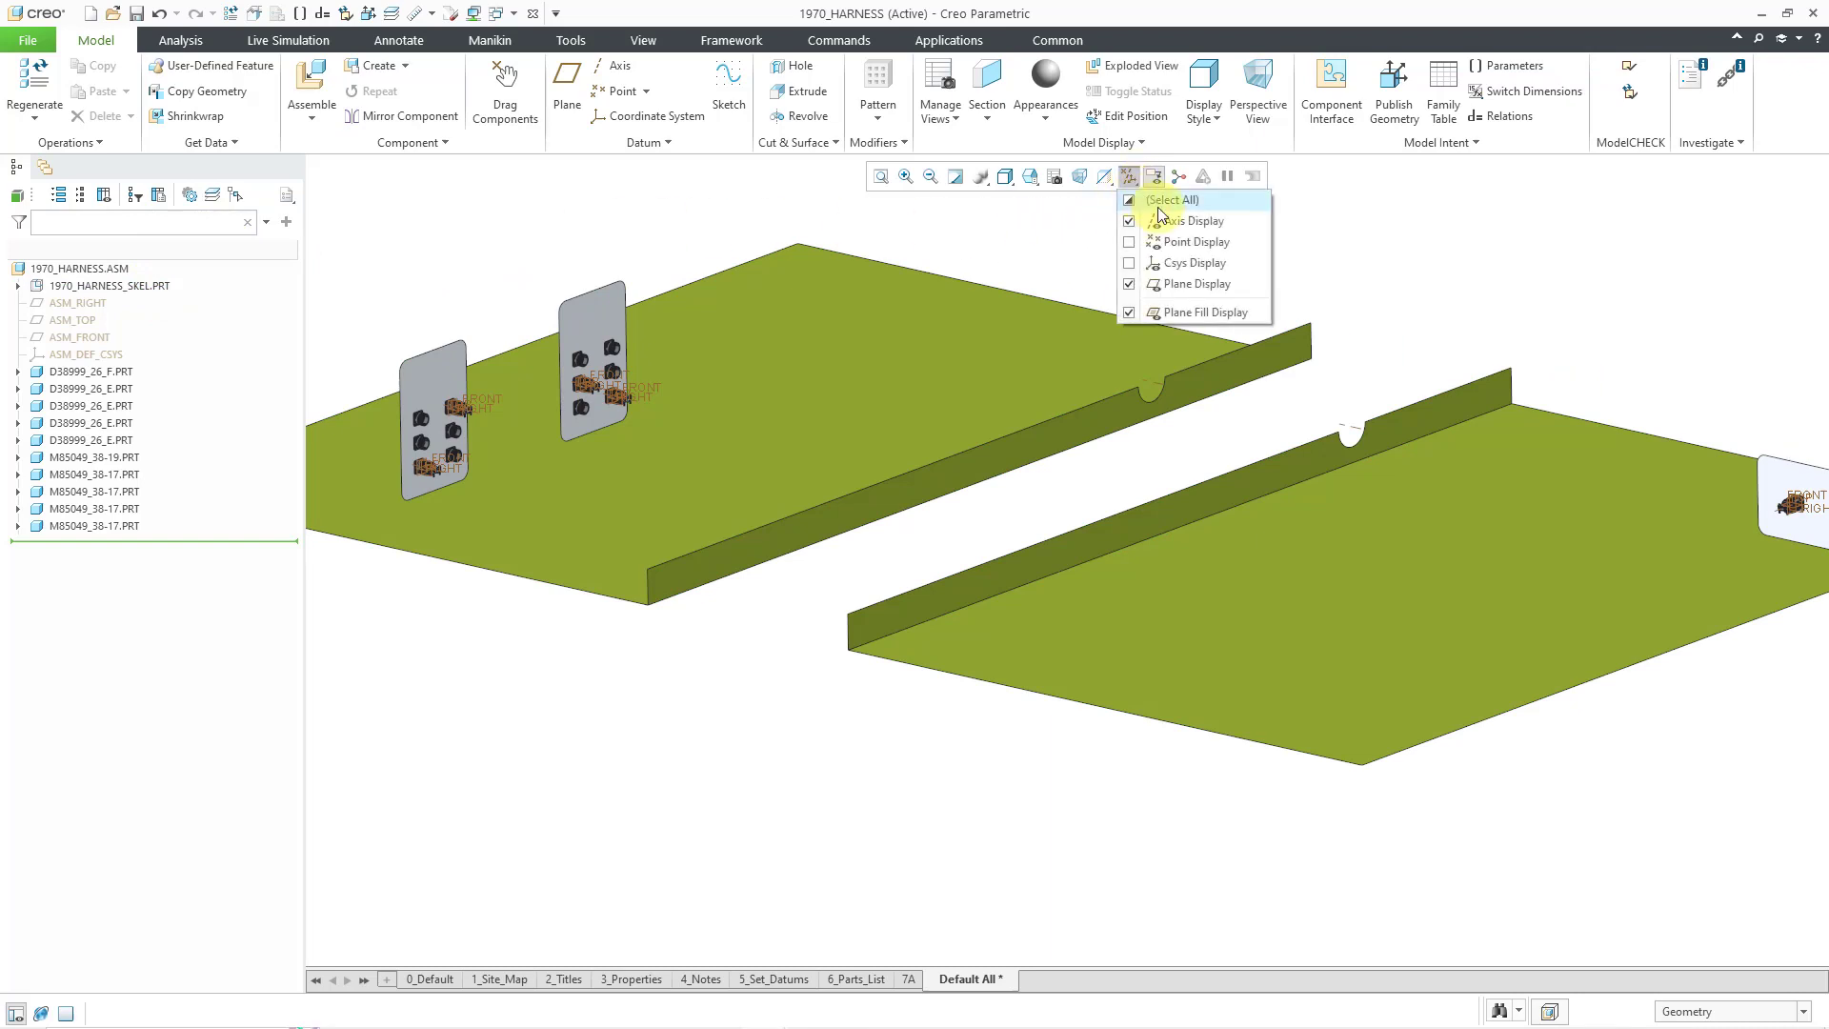
click(1191, 284)
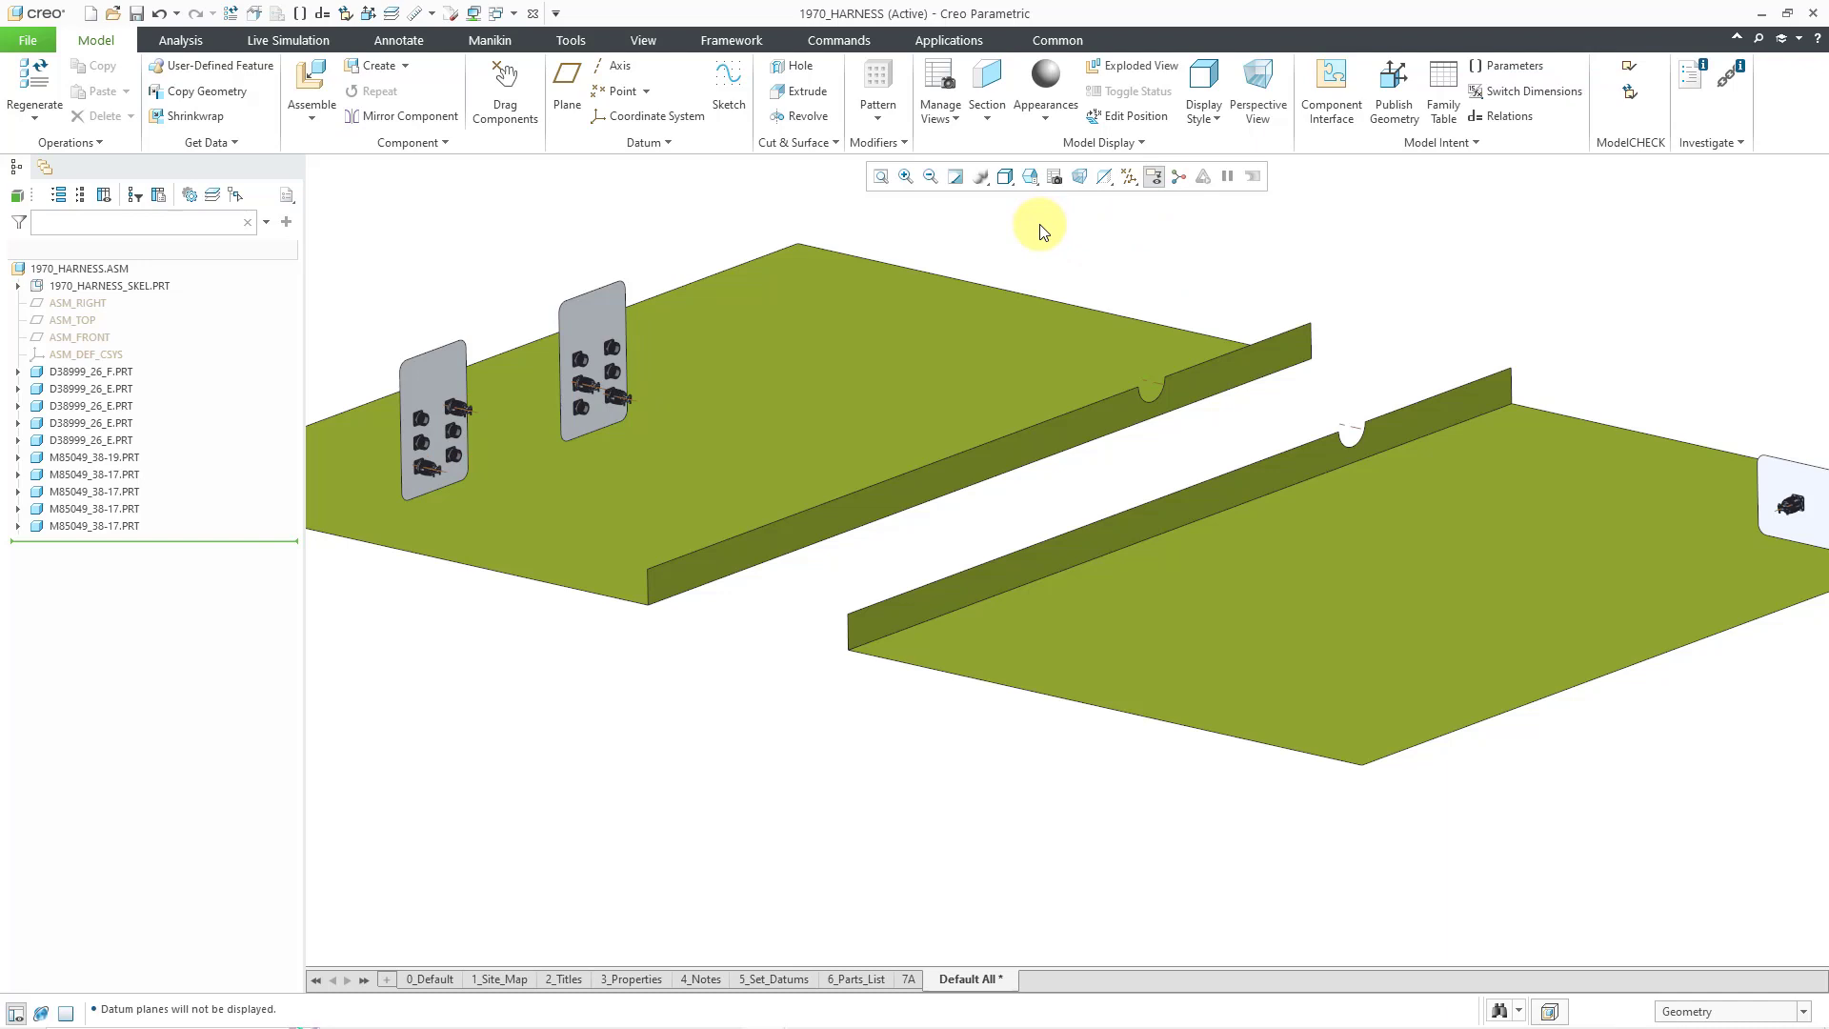
click(970, 44)
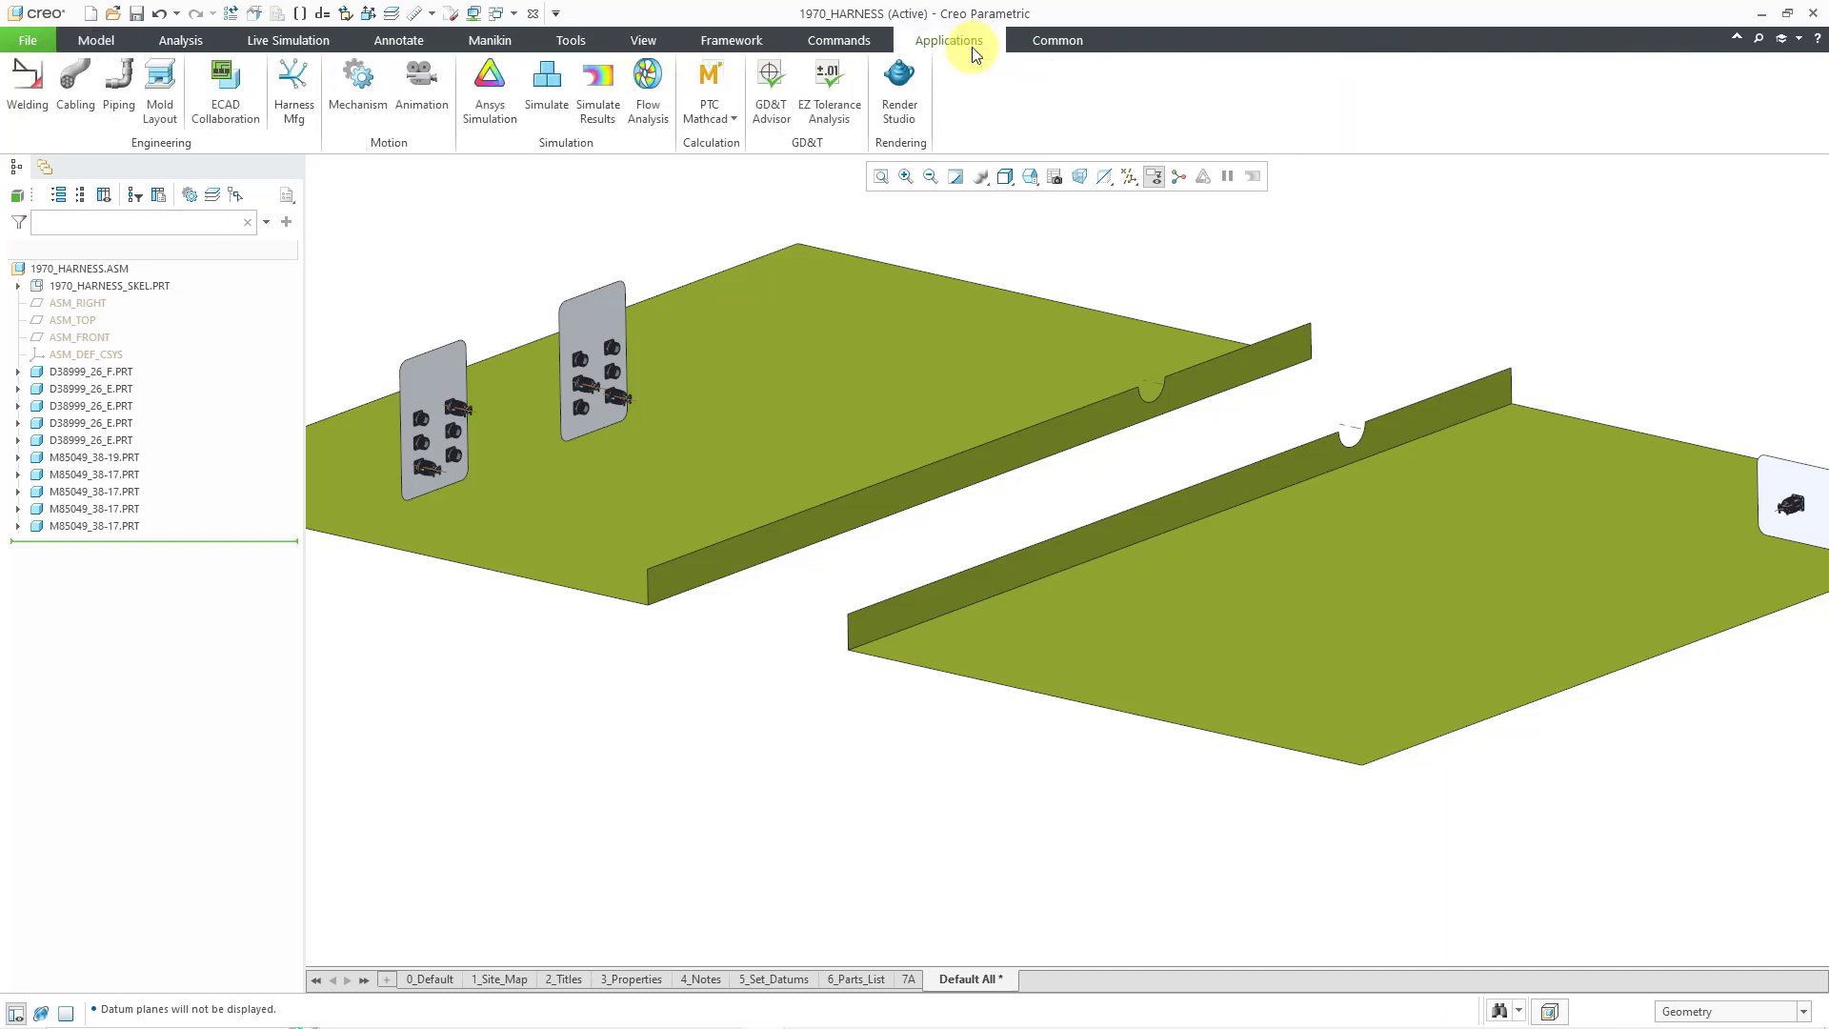
- Switch to the Cabling application and start a new harness with Create Harness
click(69, 117)
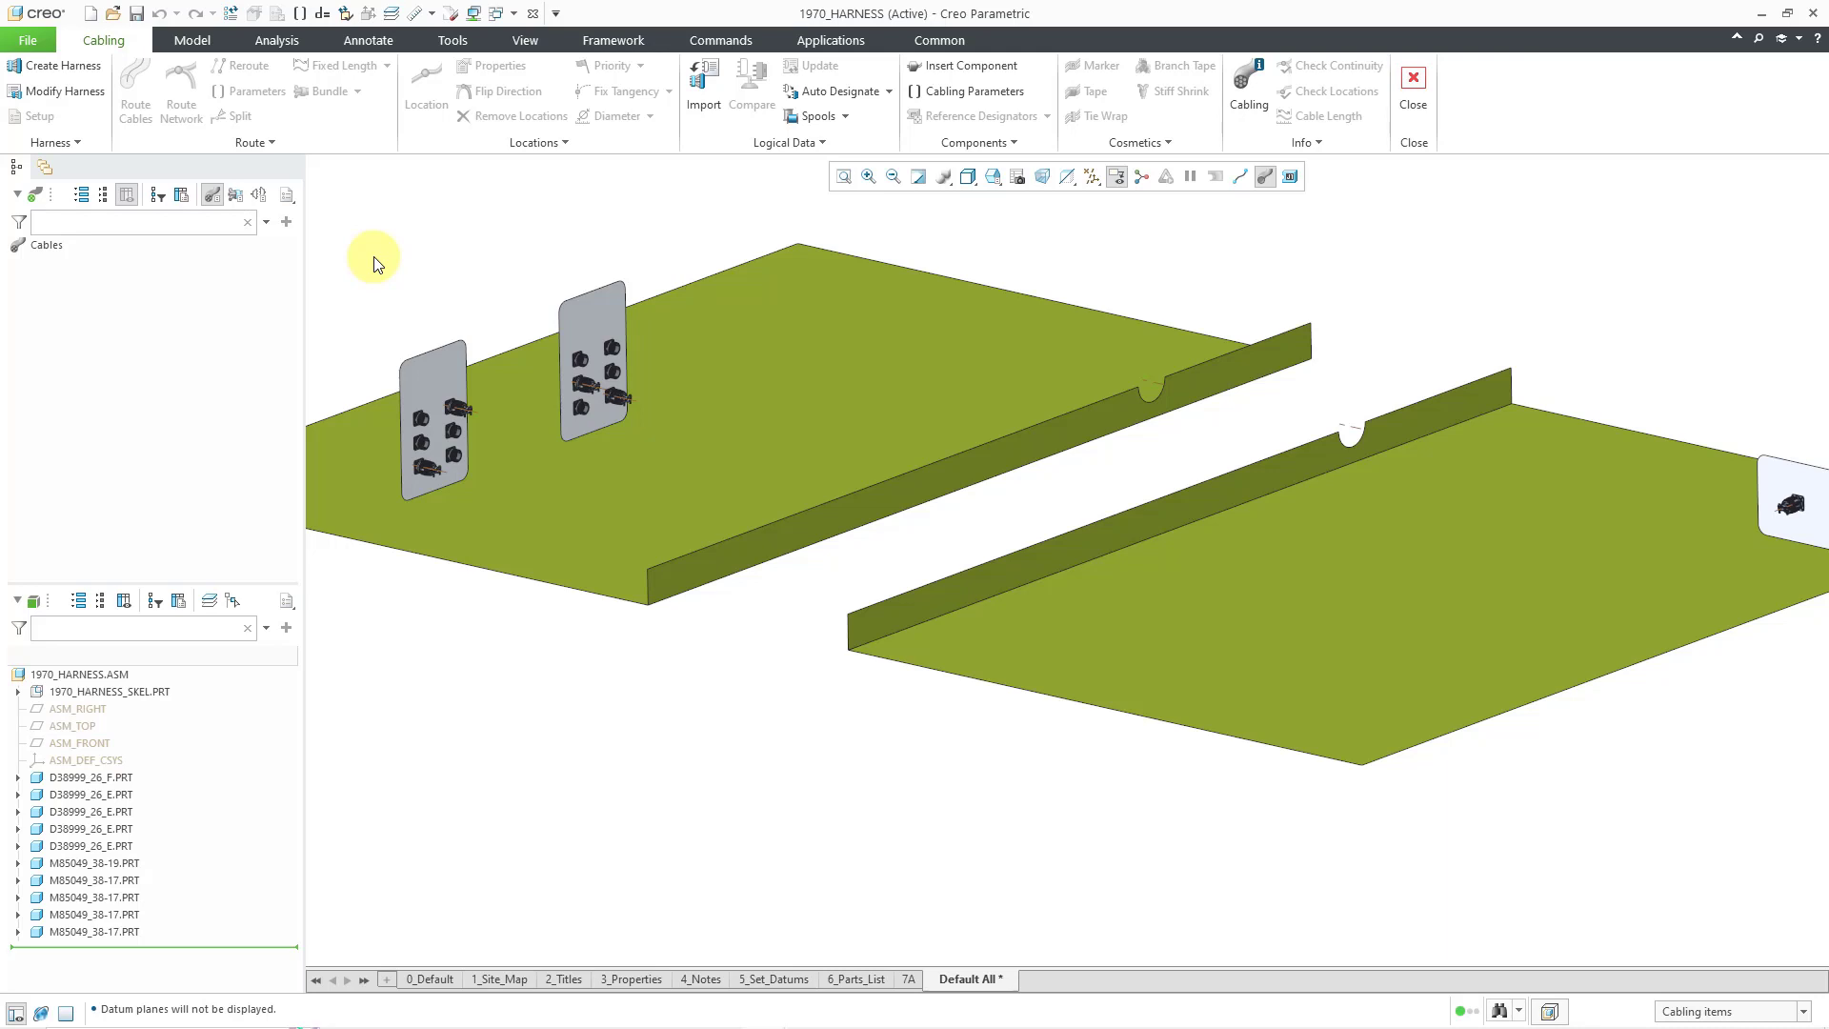
click(78, 70)
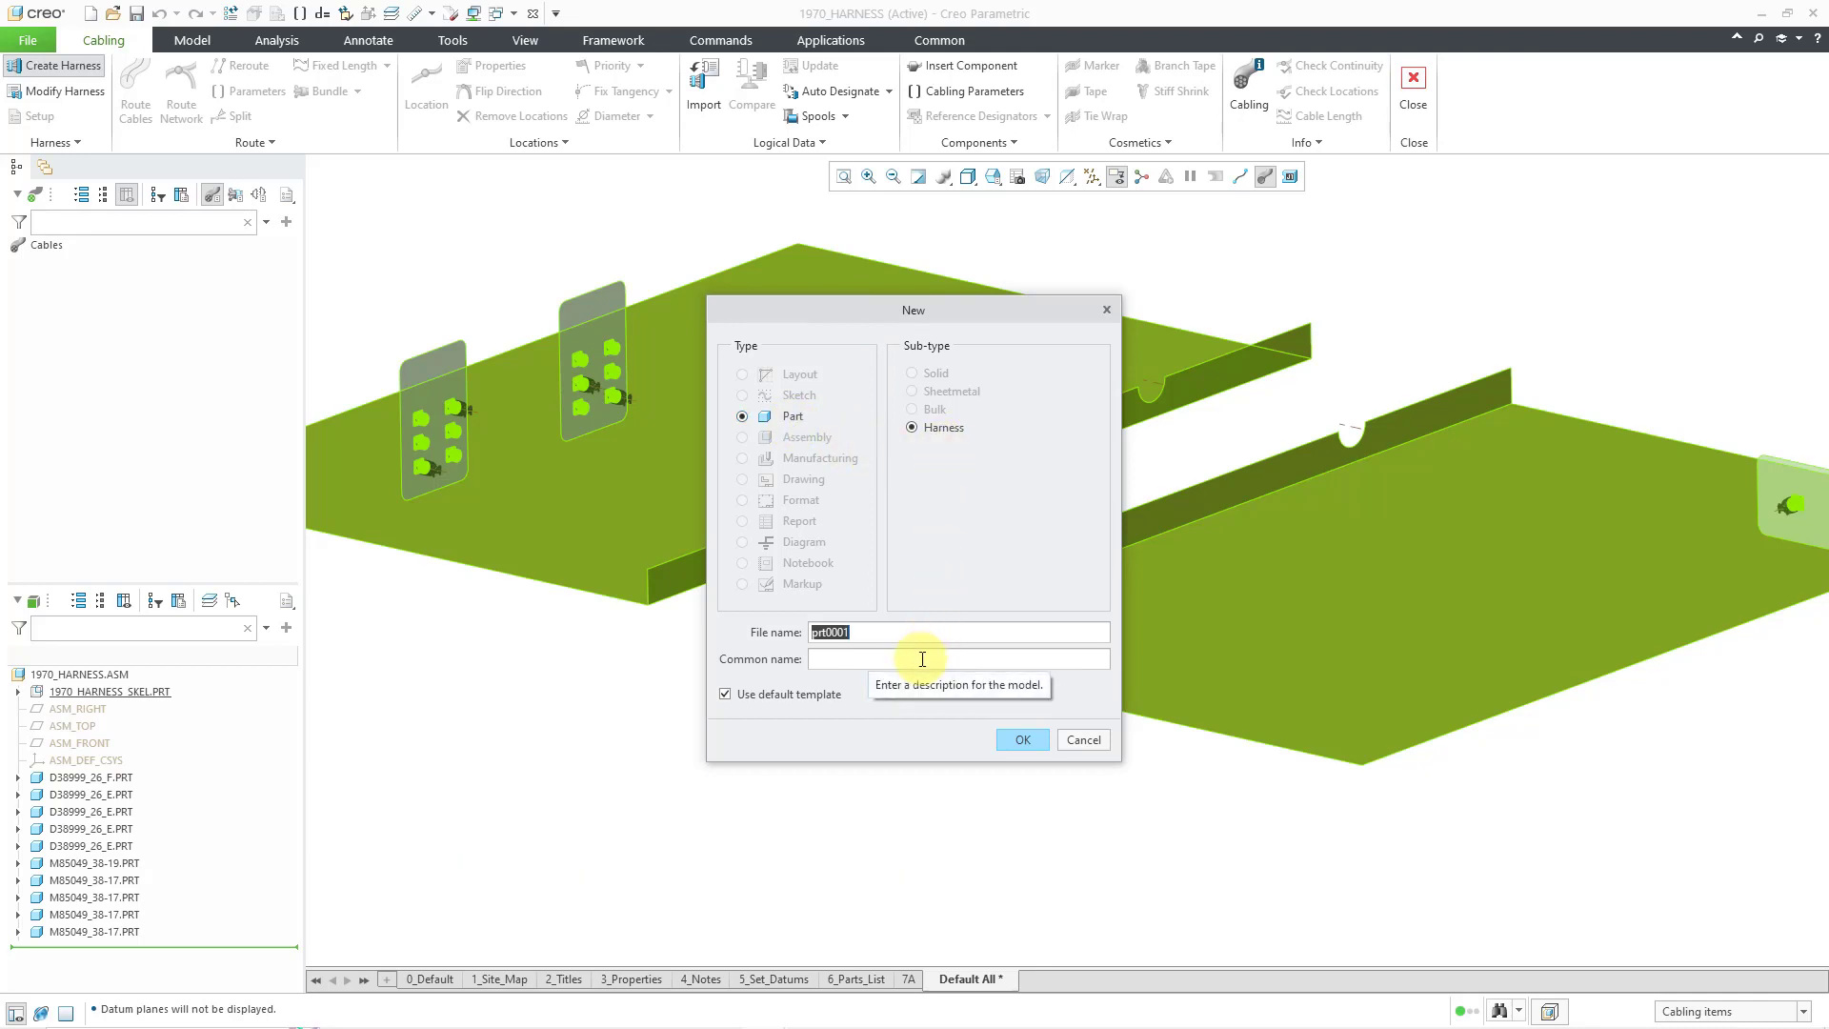
- Name the harness 1970_cable_harness and base it on the mcae_part_metric_mbd template
text(197)
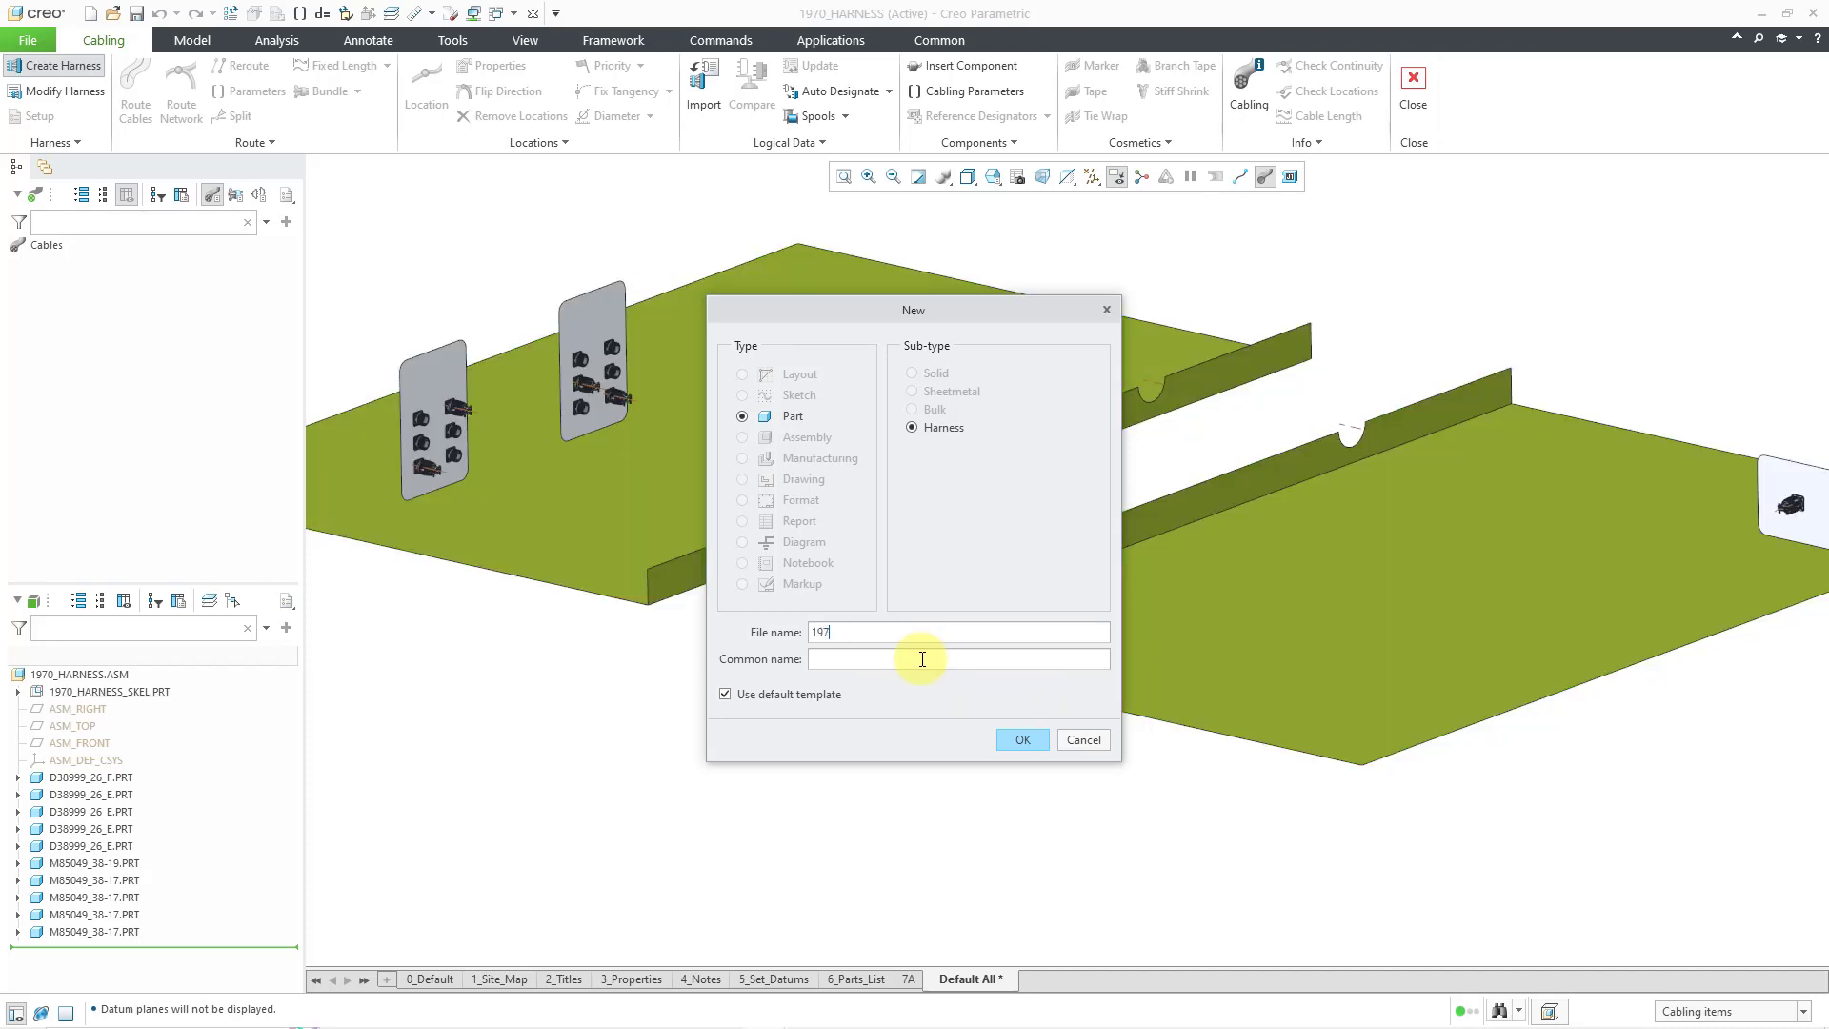
text(0_cable_harness)
click(1021, 741)
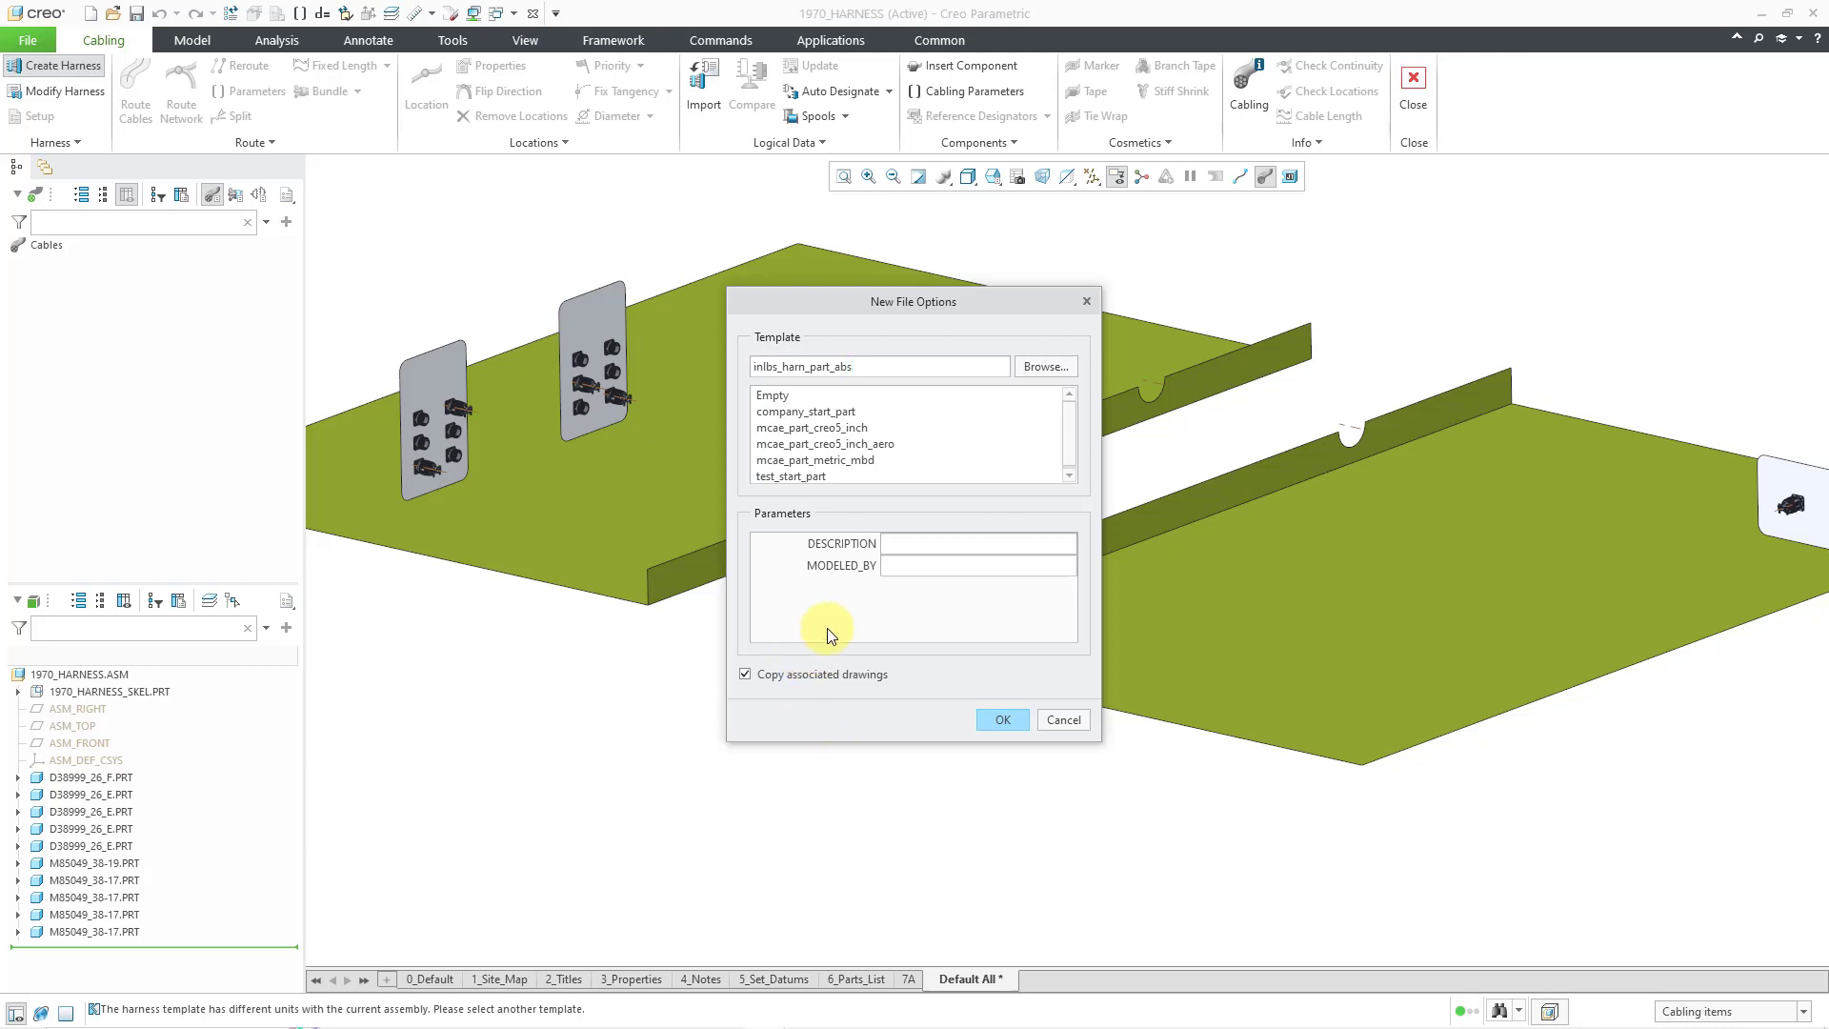
click(857, 466)
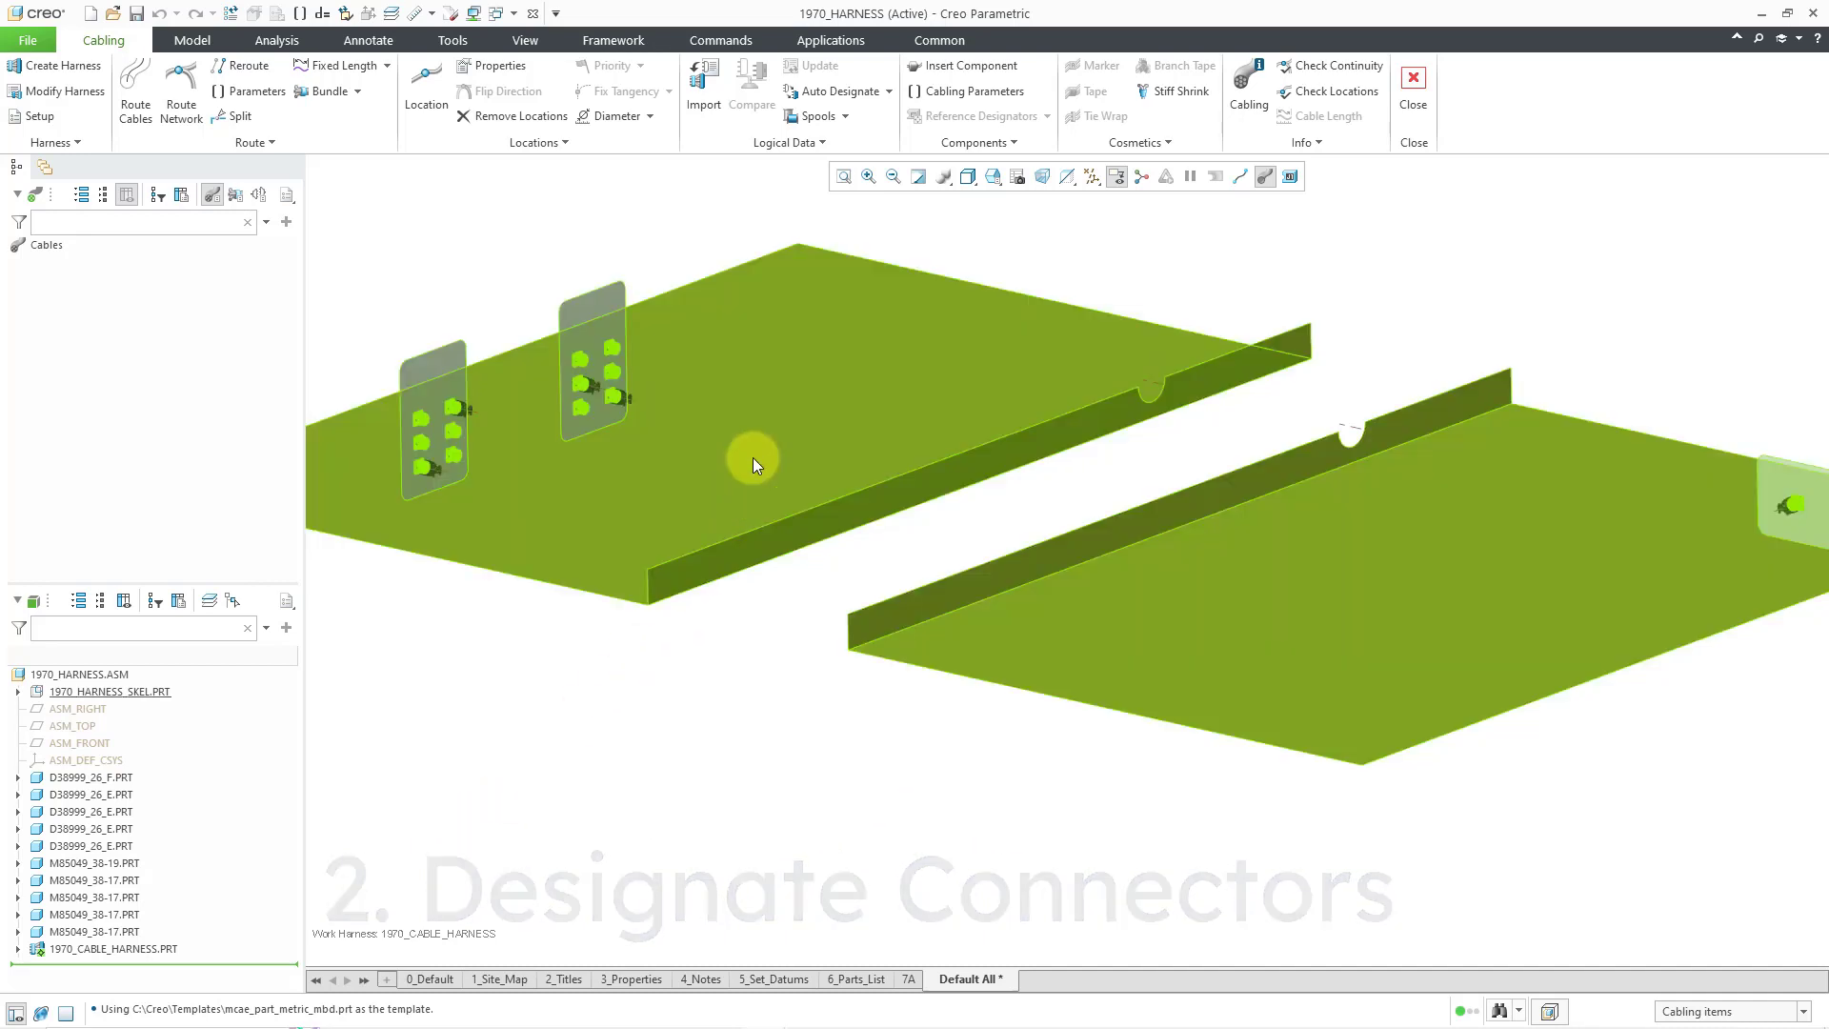
- Manually designate D38999_26_F.PRT as a connector with default parameters
click(896, 95)
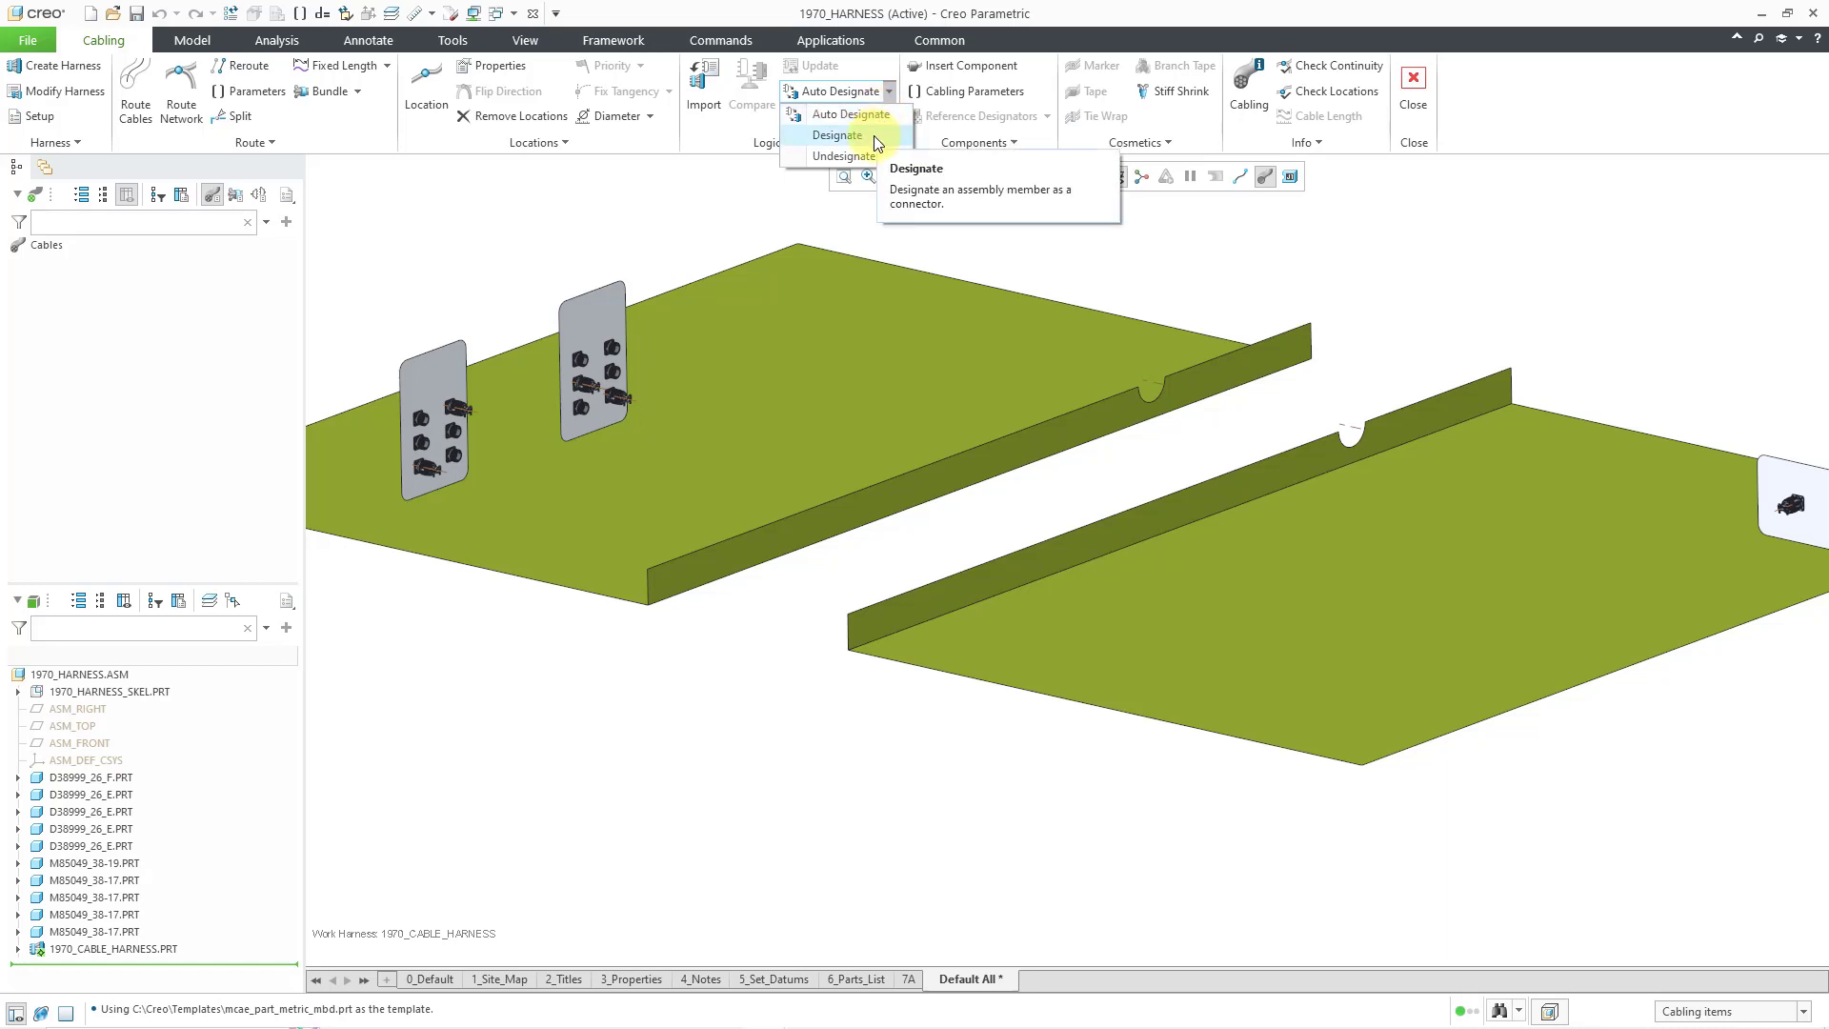
click(873, 136)
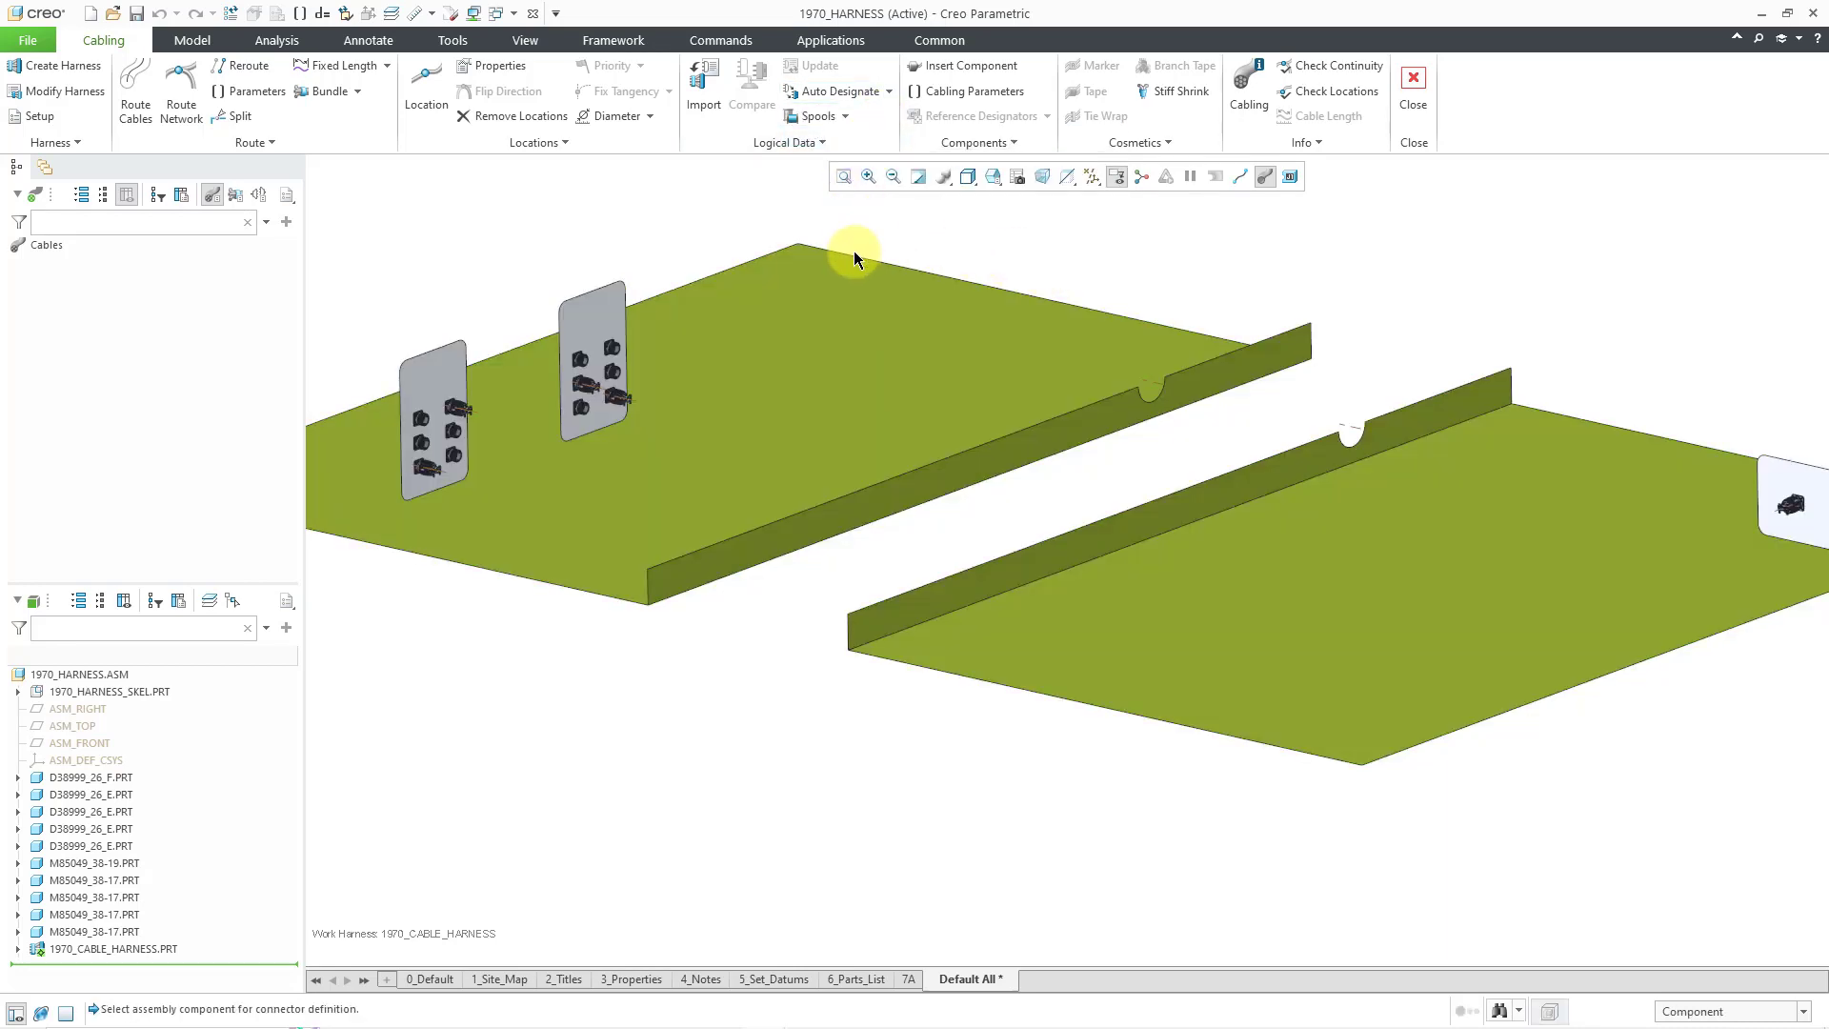
scroll(854, 250, down, 3)
scroll(1239, 358, up, 10)
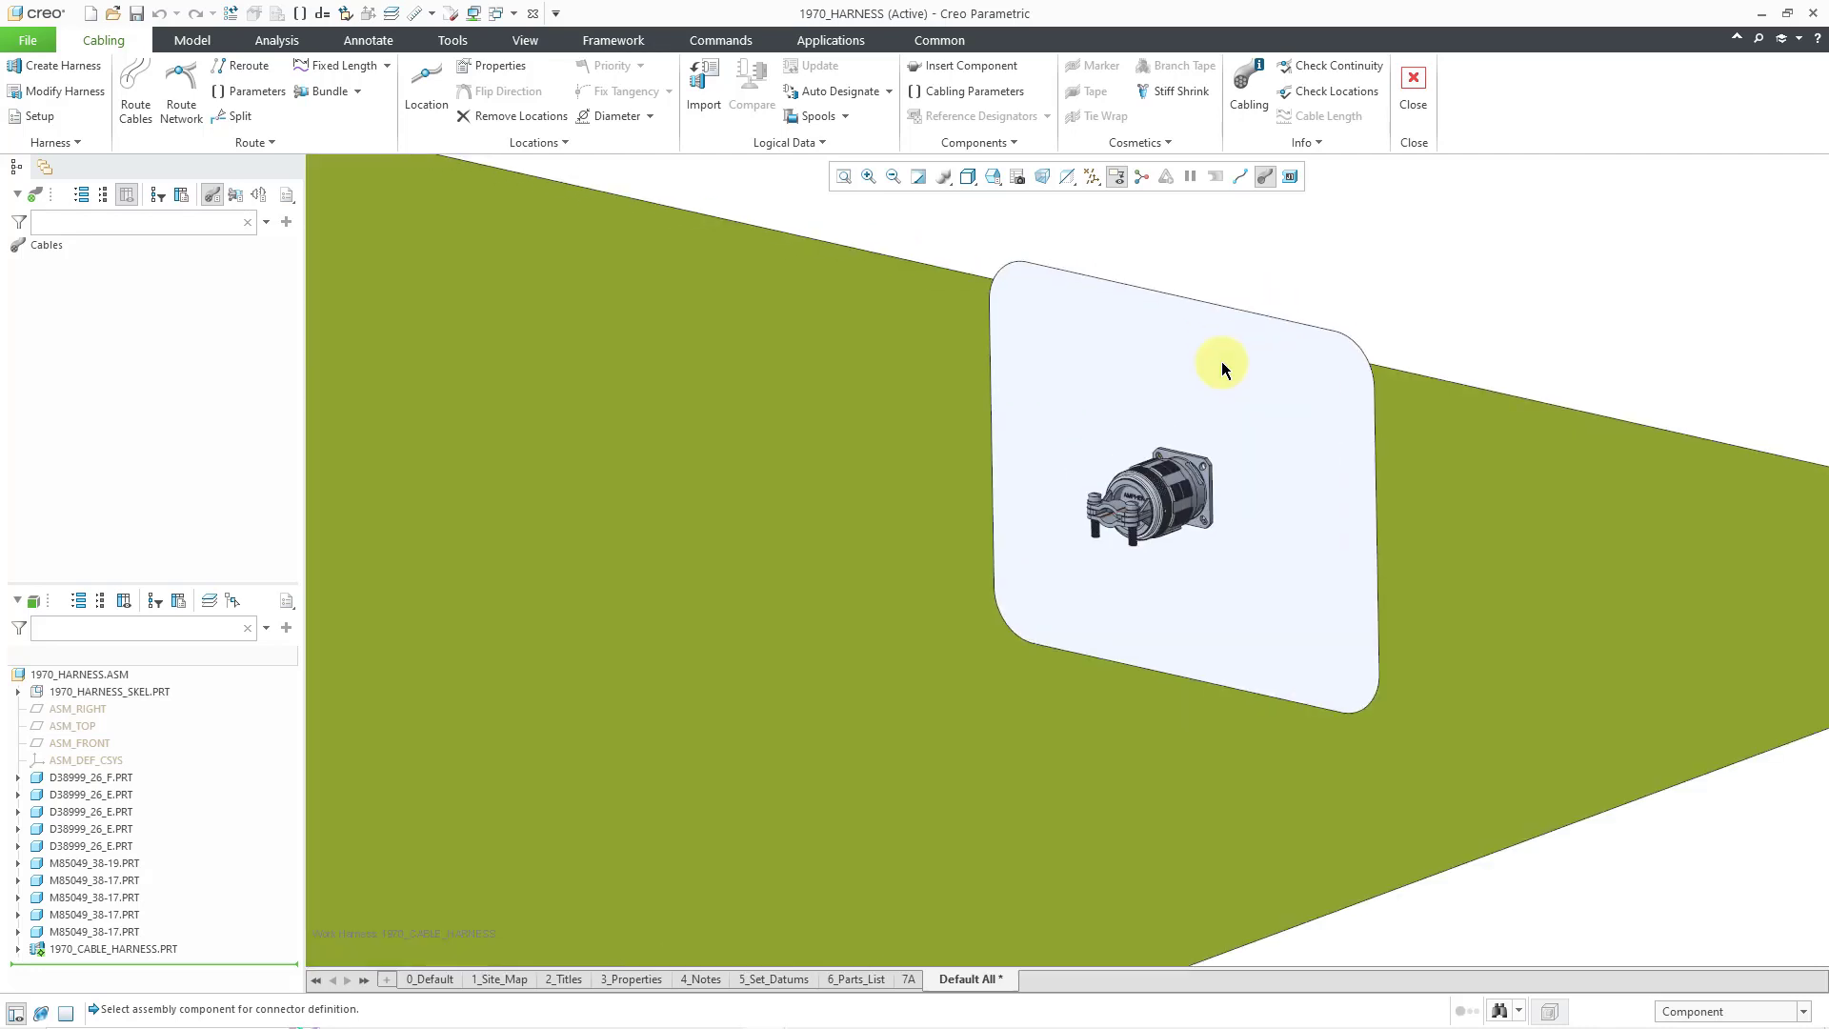
scroll(1187, 495, up, 3)
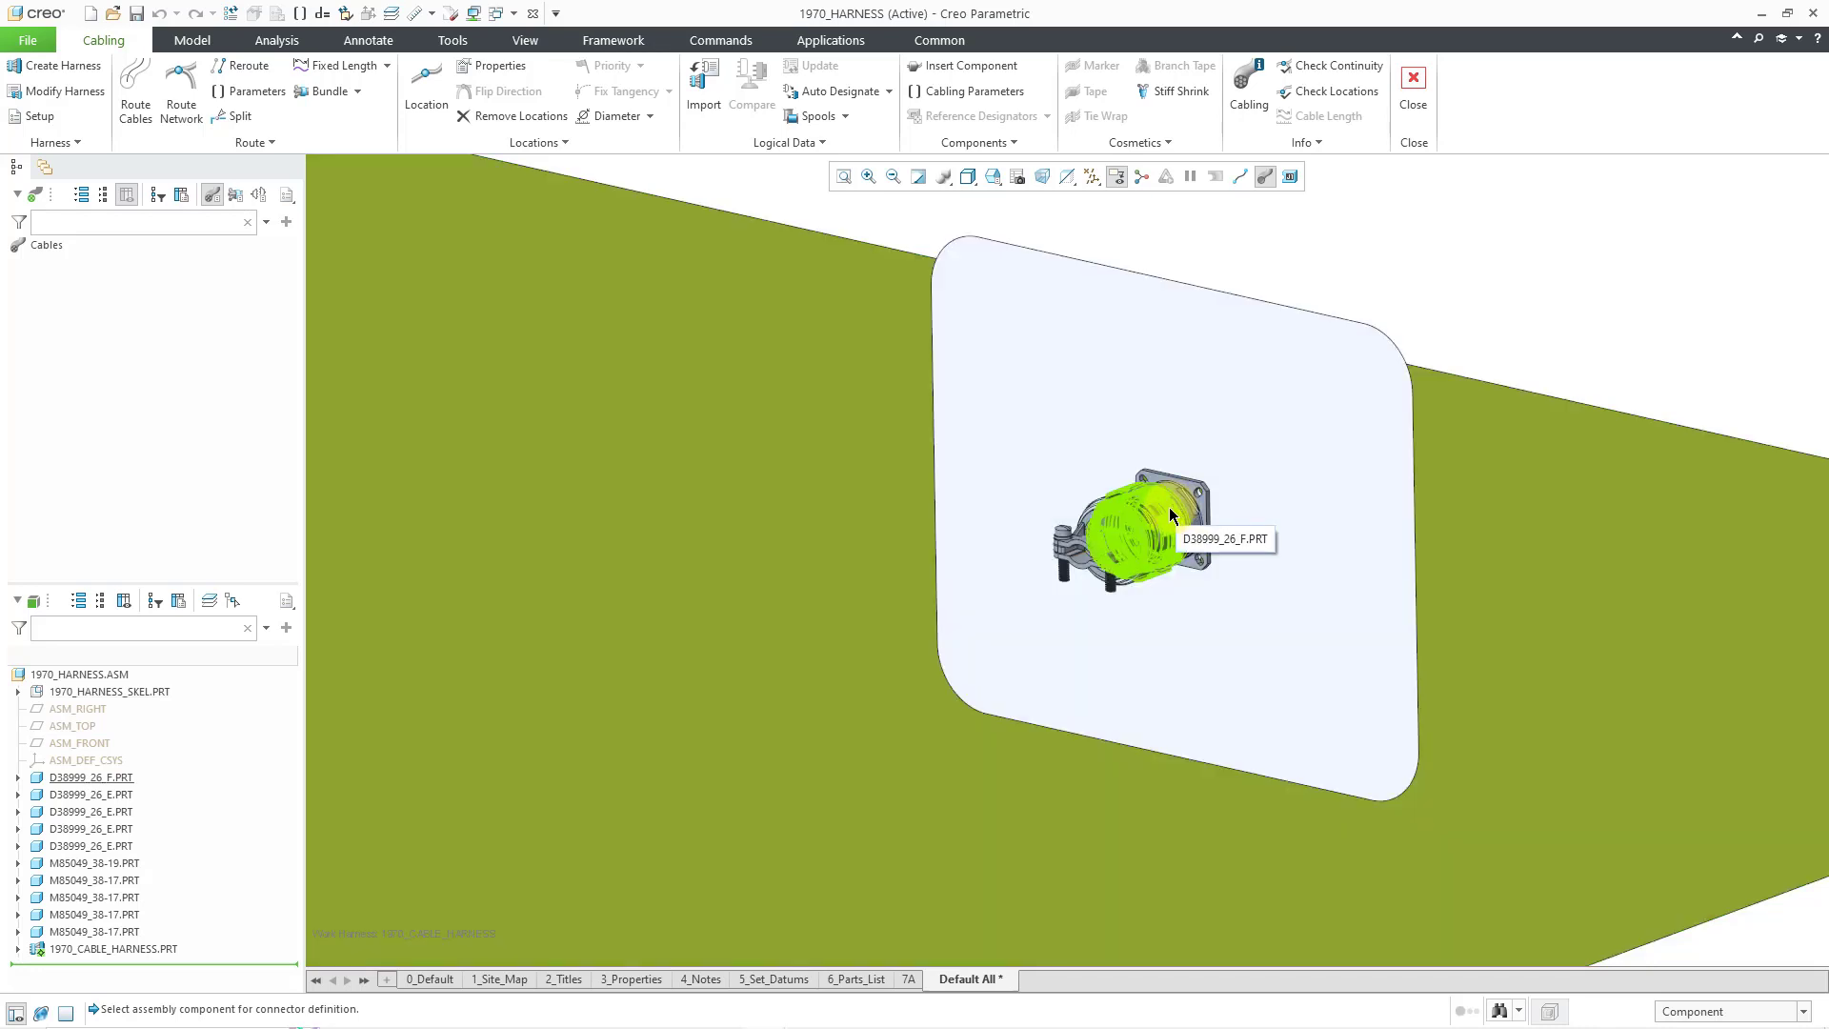
click(1169, 509)
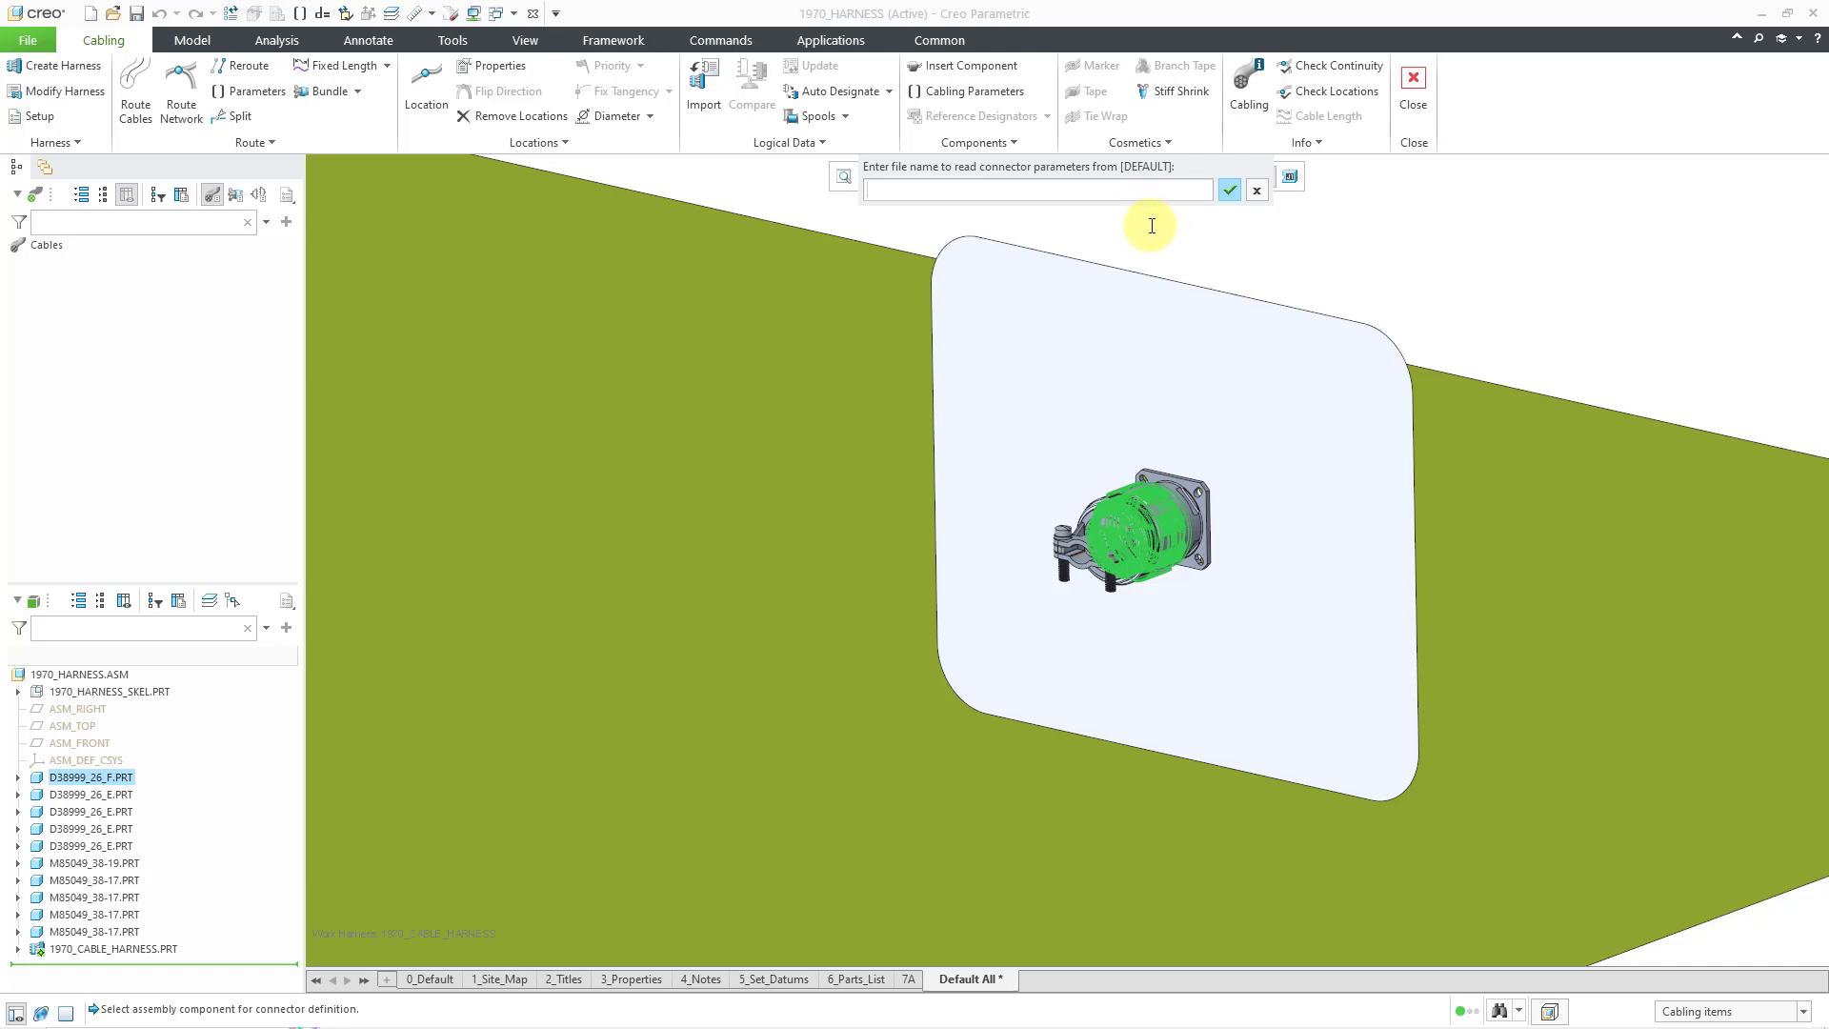
click(1231, 193)
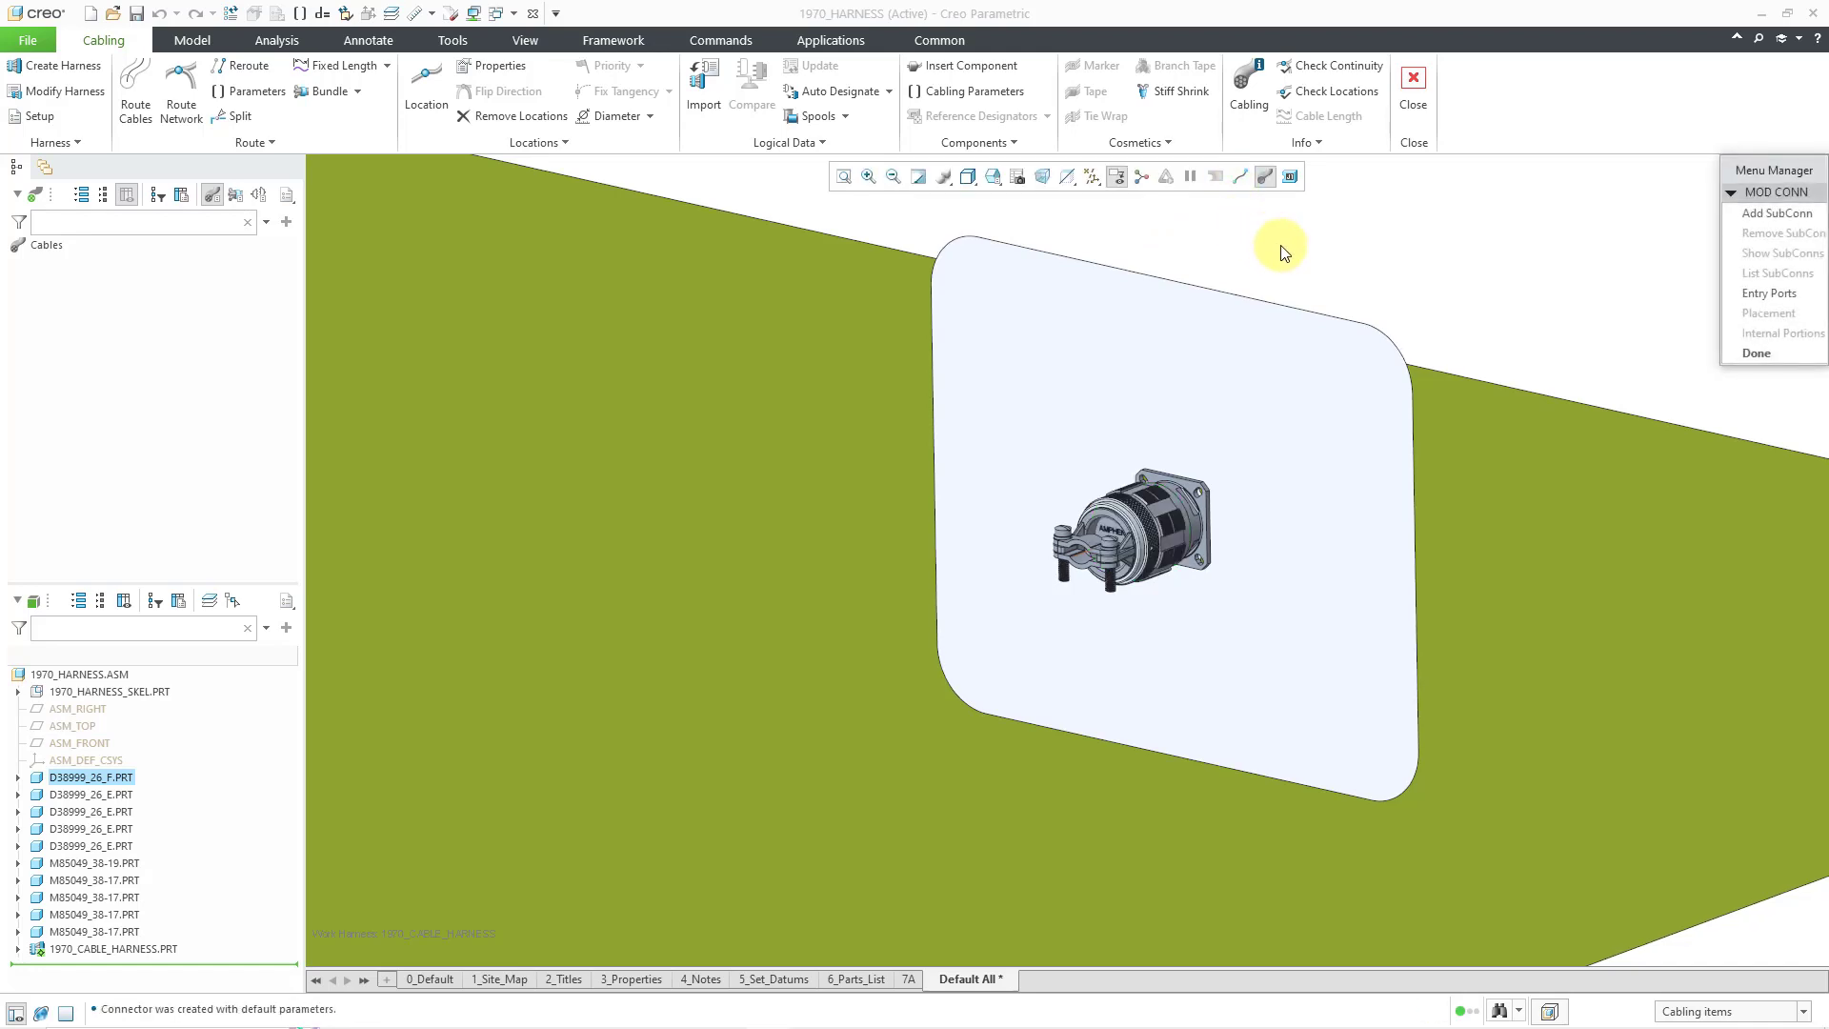
- Show coordinate systems and select D38999_26_F's ENTRY coordinate system as the entry port
click(1756, 295)
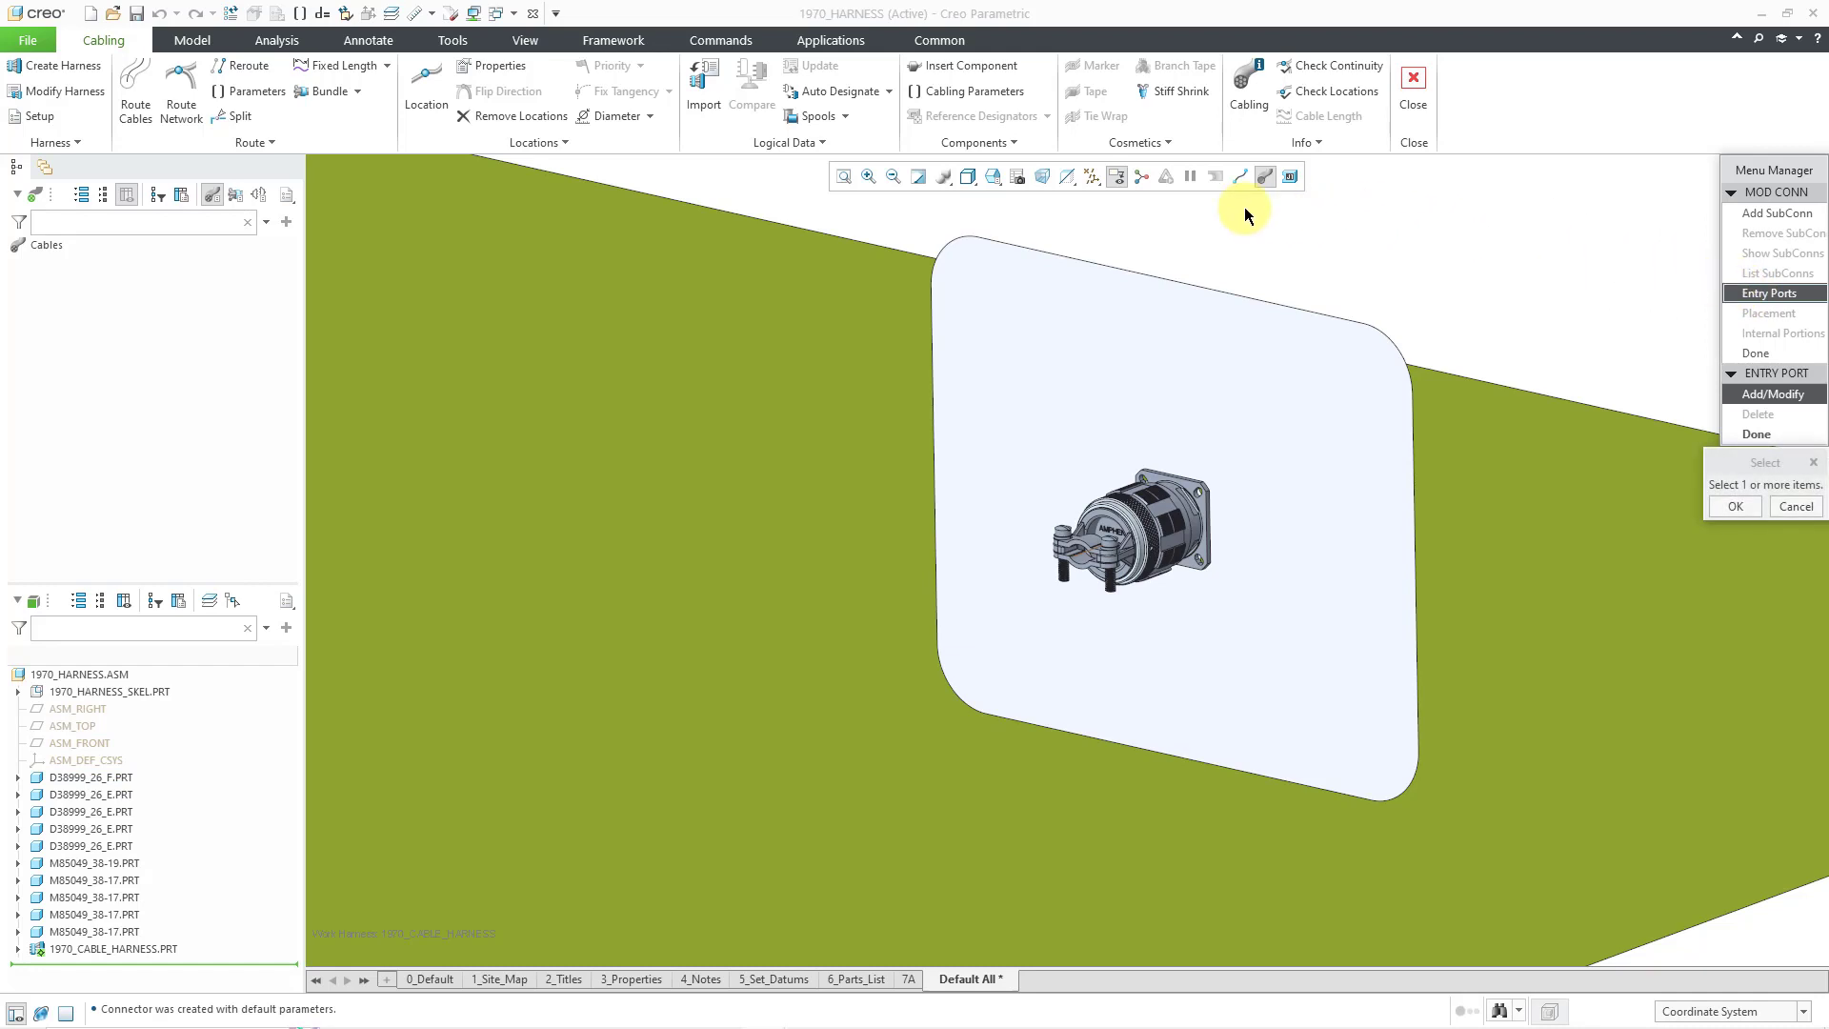
click(1095, 177)
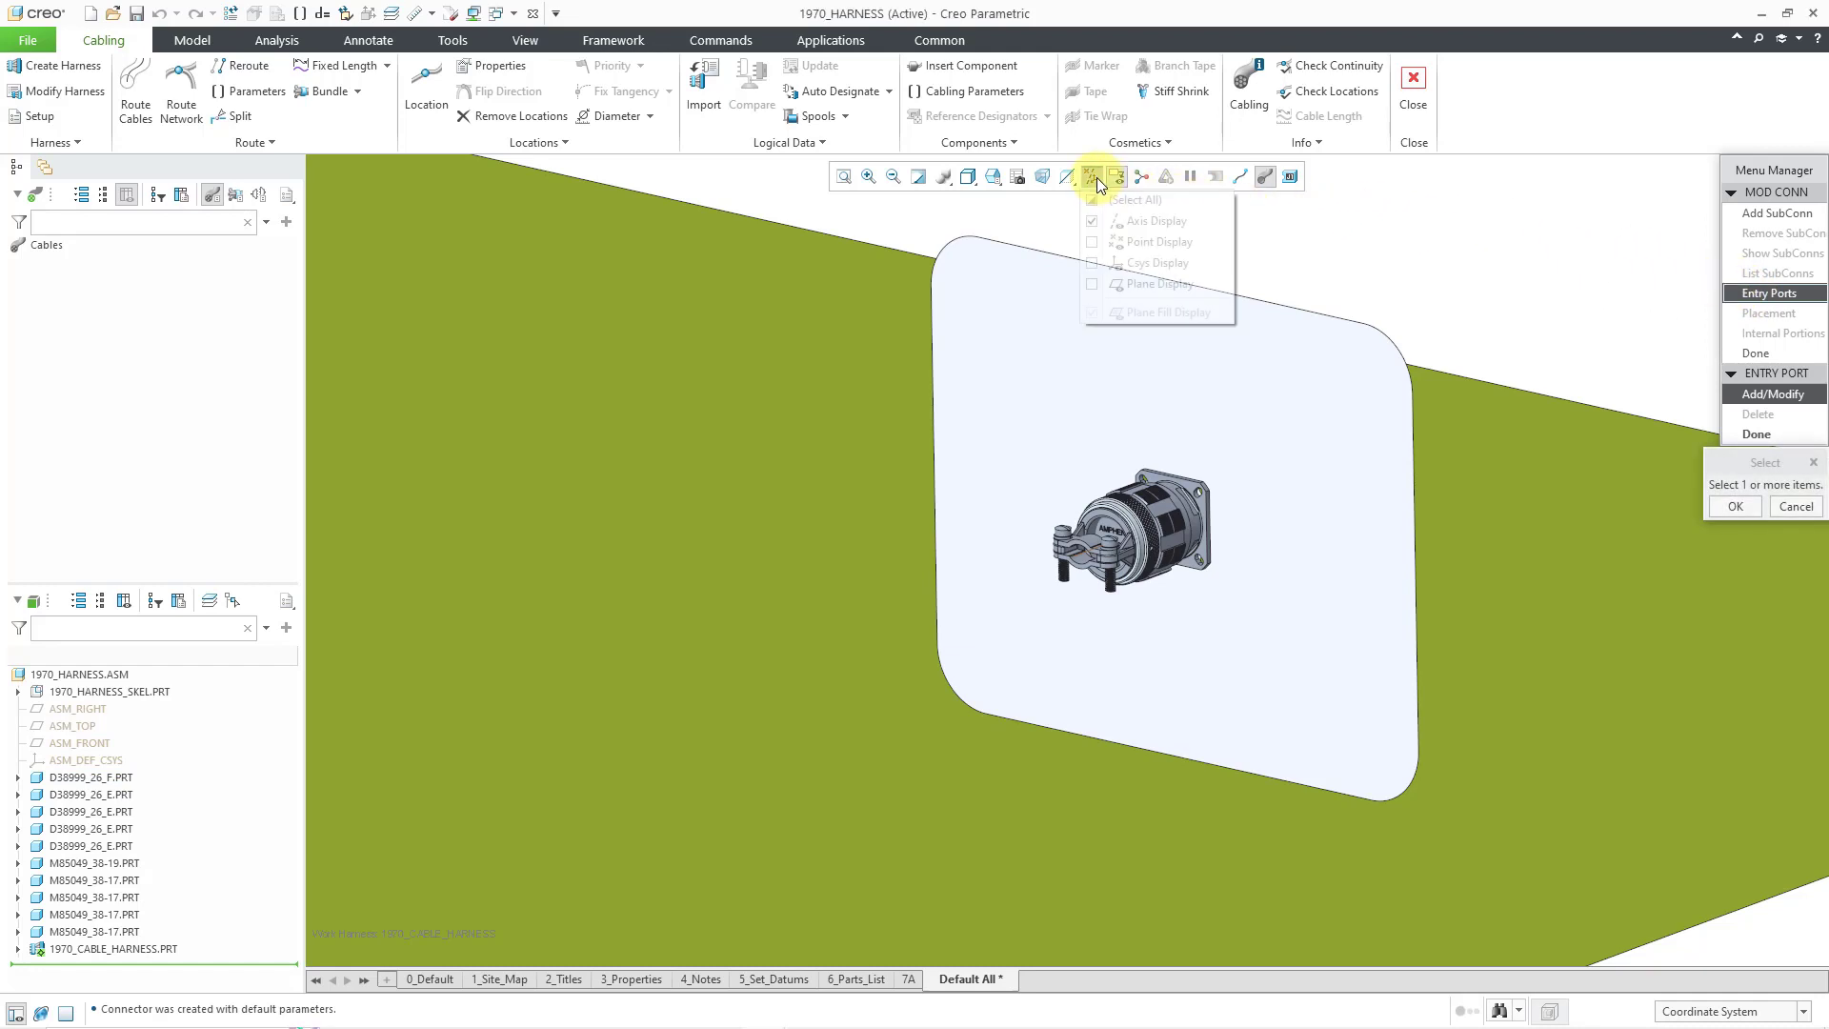
click(1170, 265)
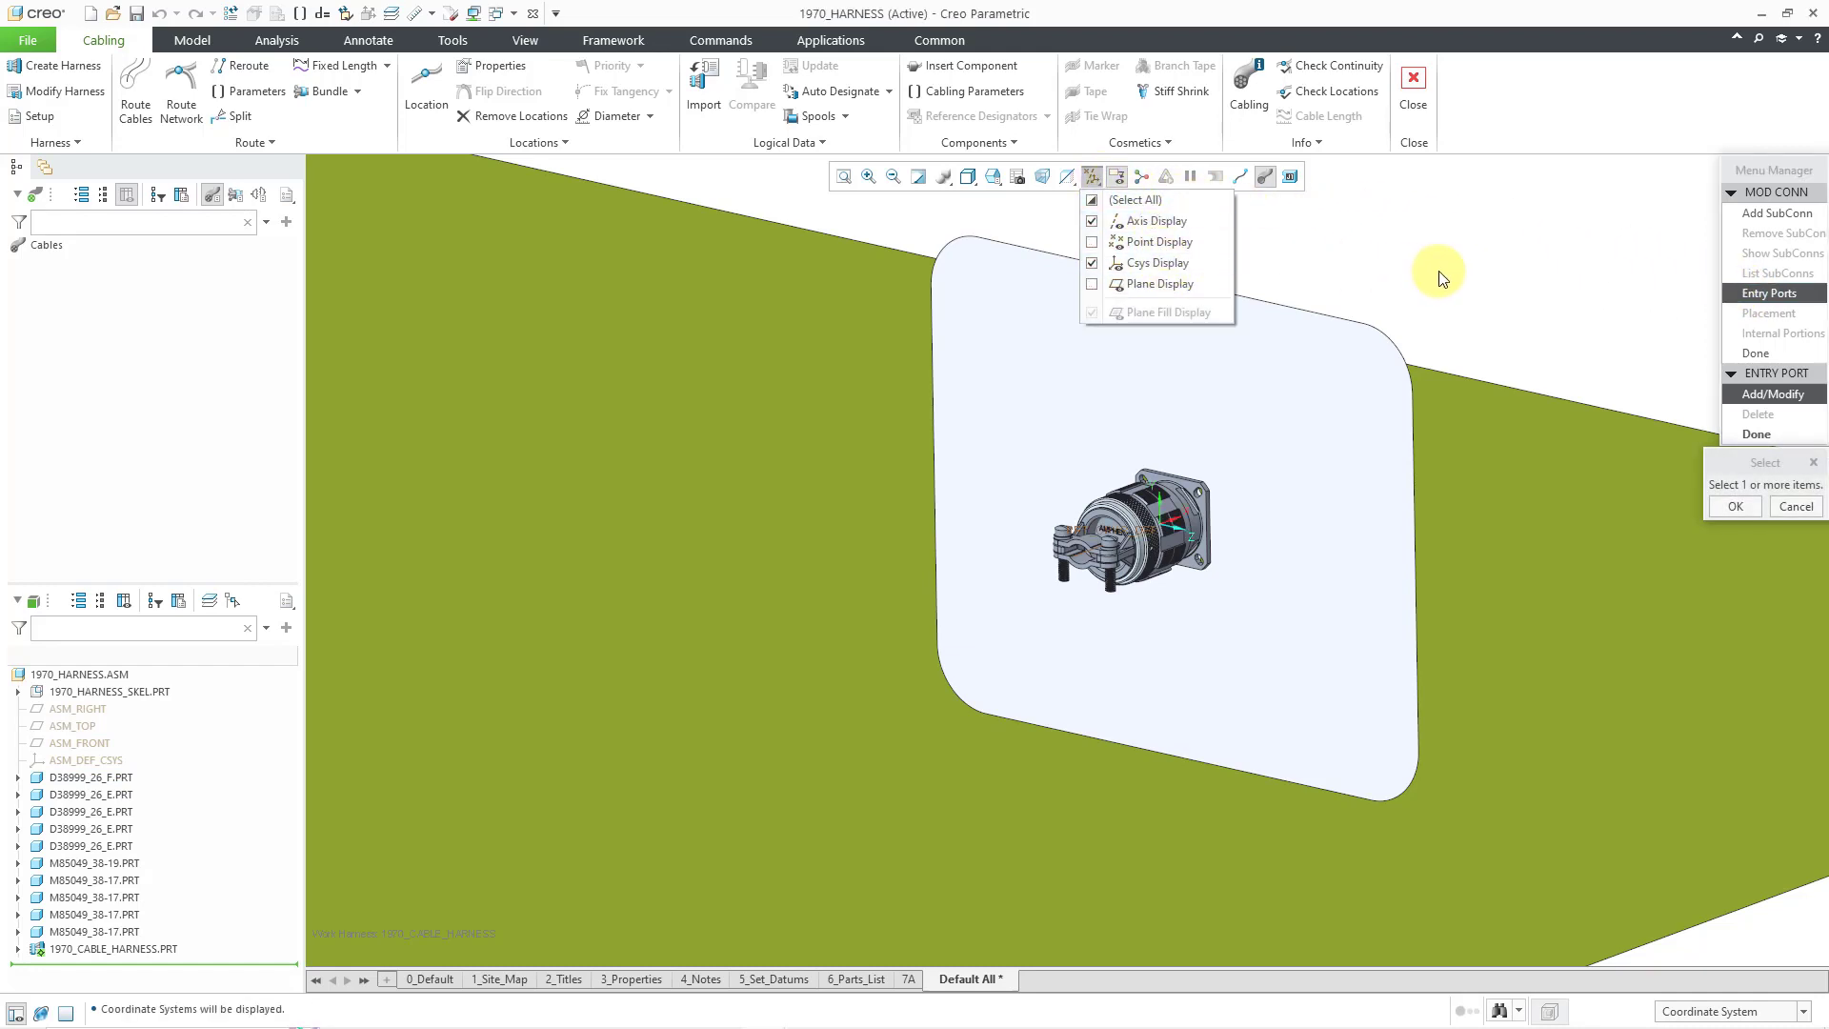
scroll(1165, 530, up, 6)
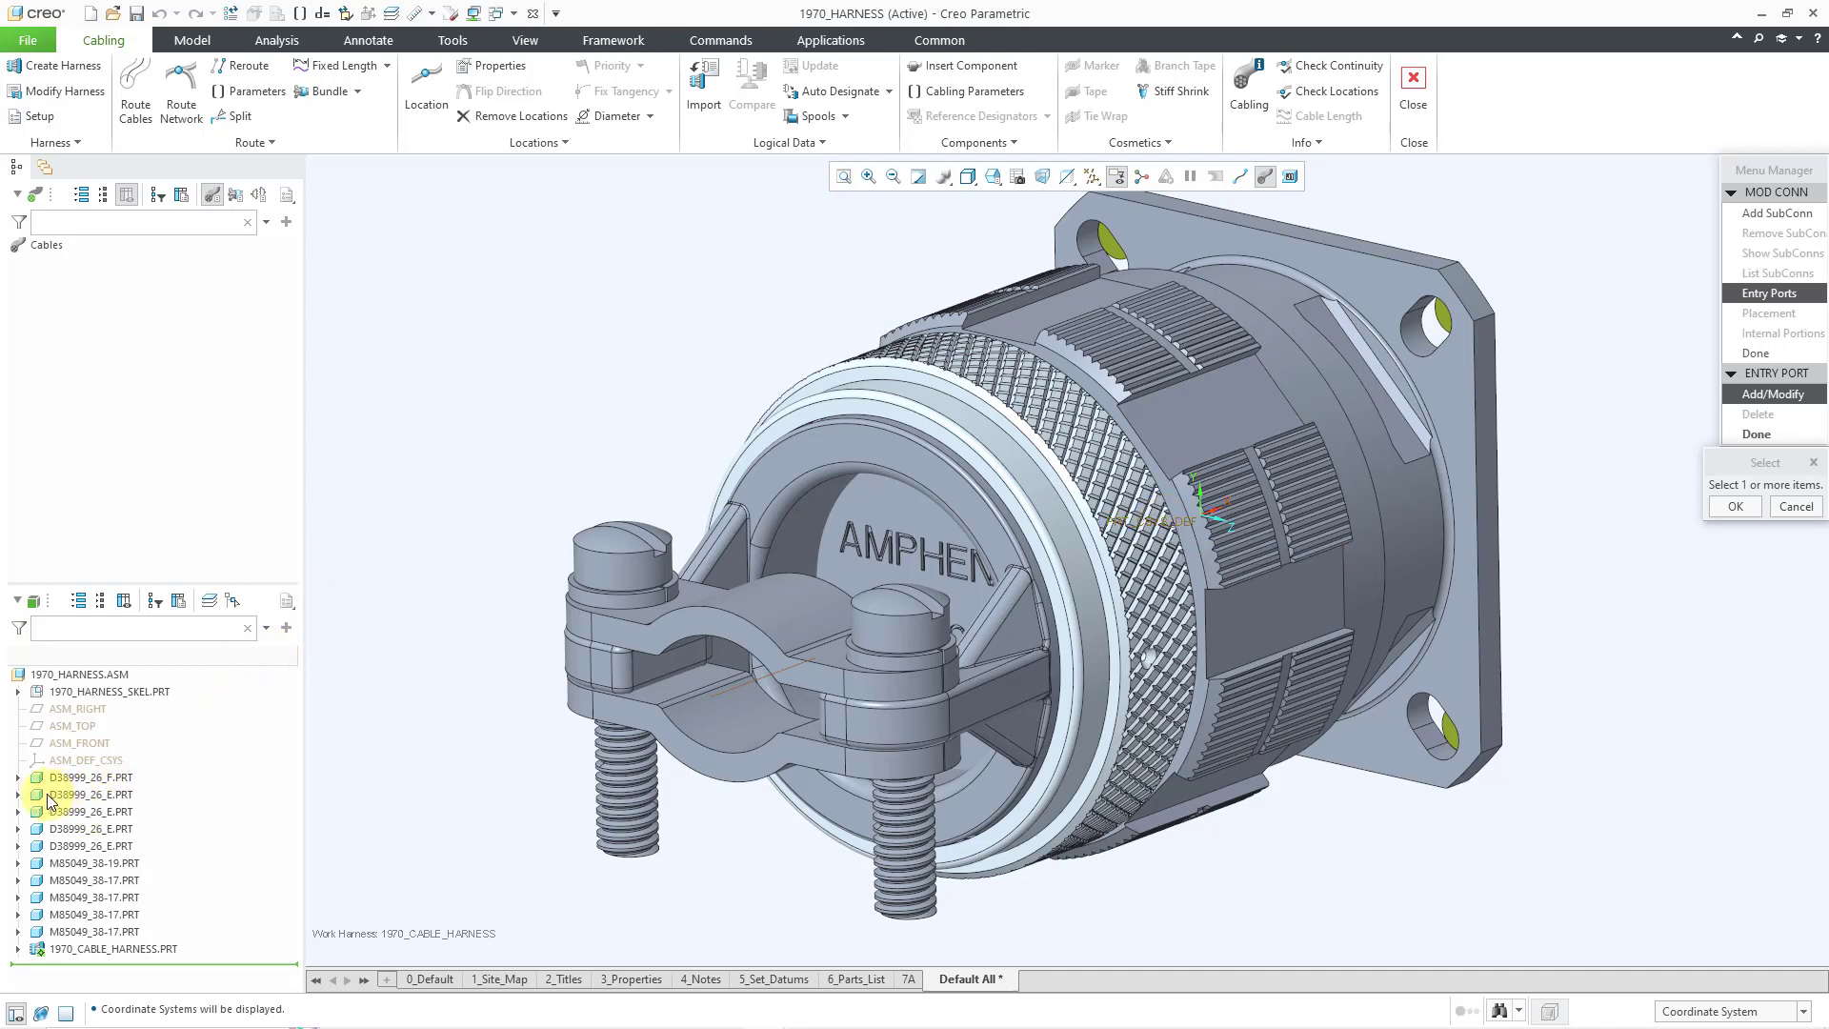
click(18, 778)
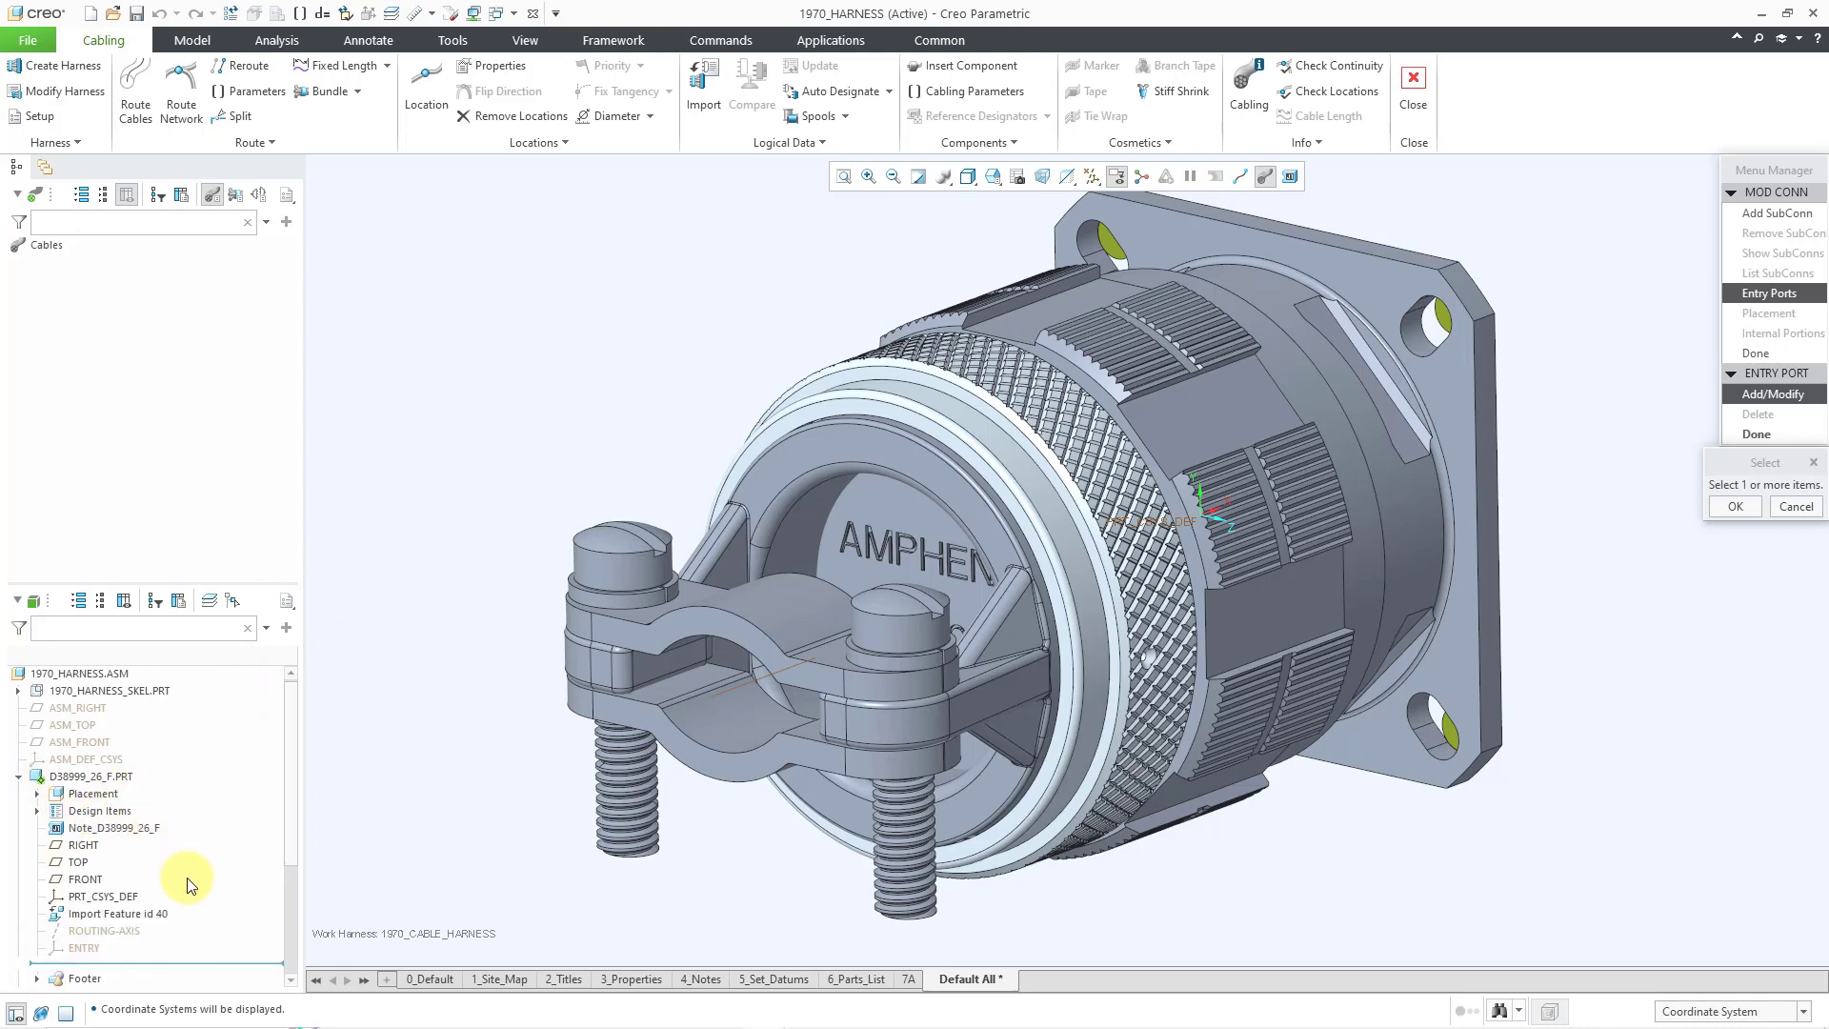
scroll(152, 837, down, 2)
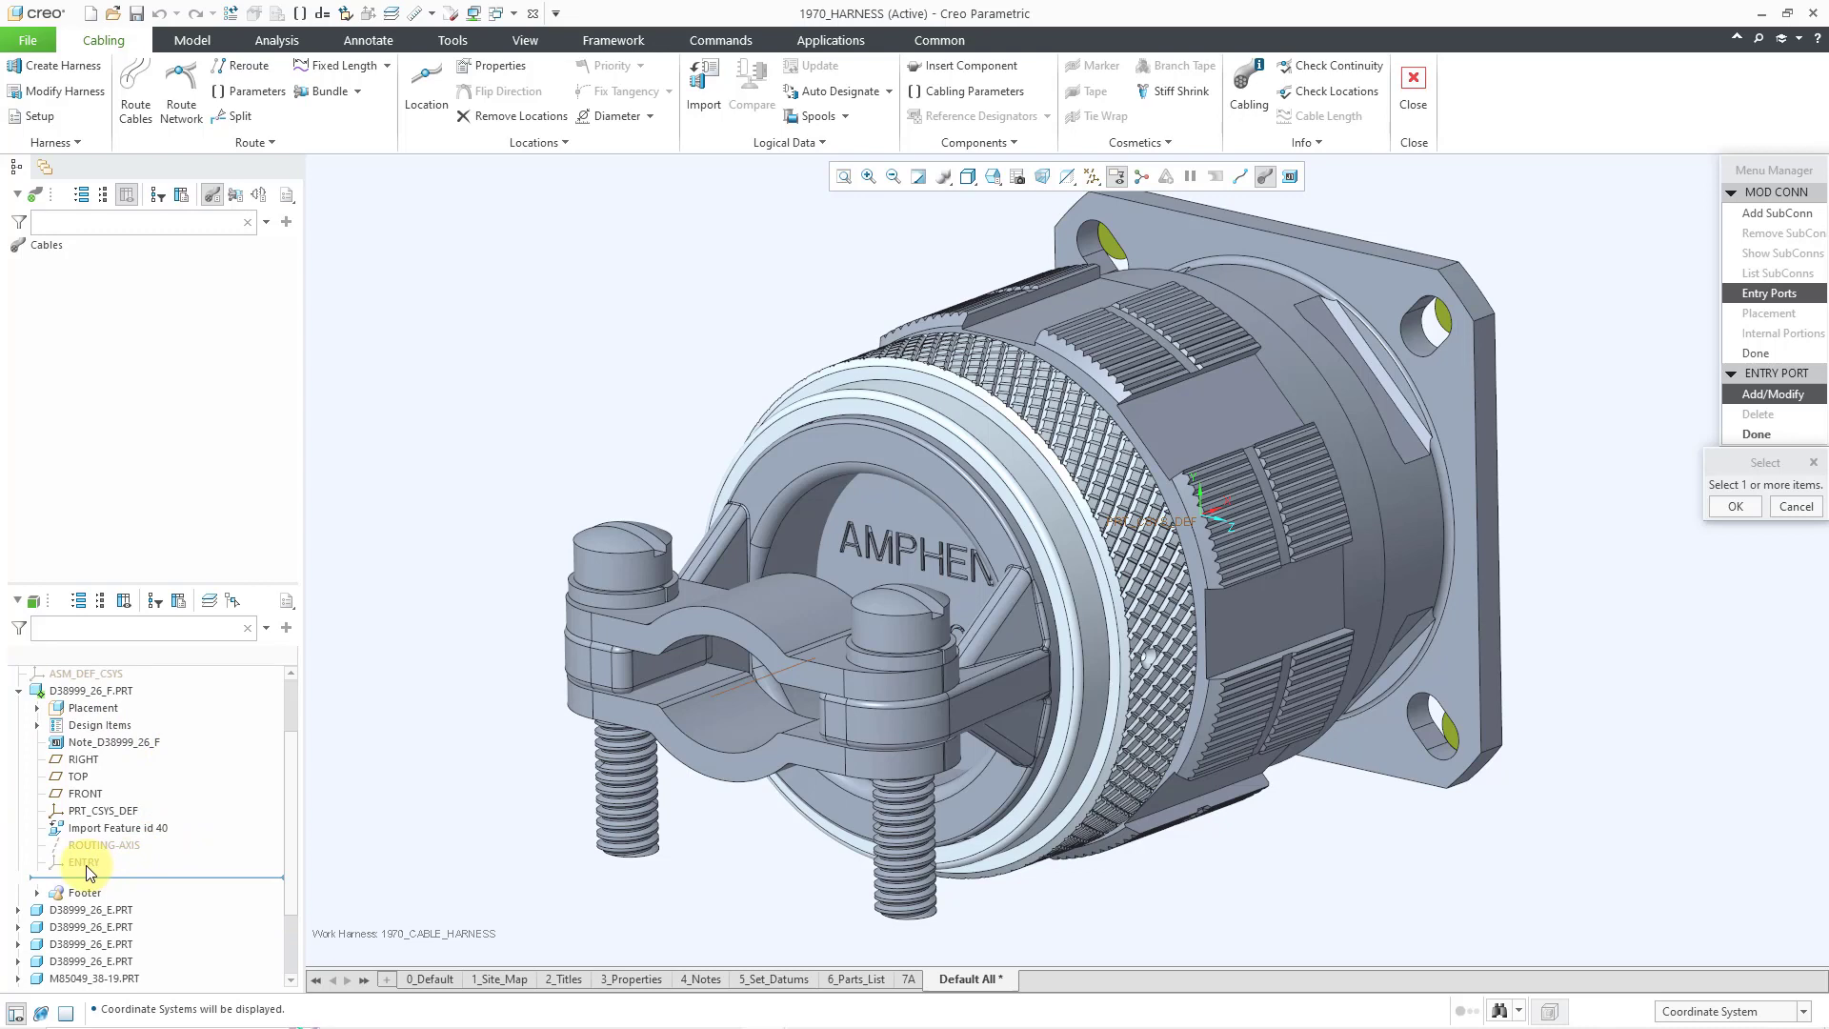
click(84, 863)
click(1734, 507)
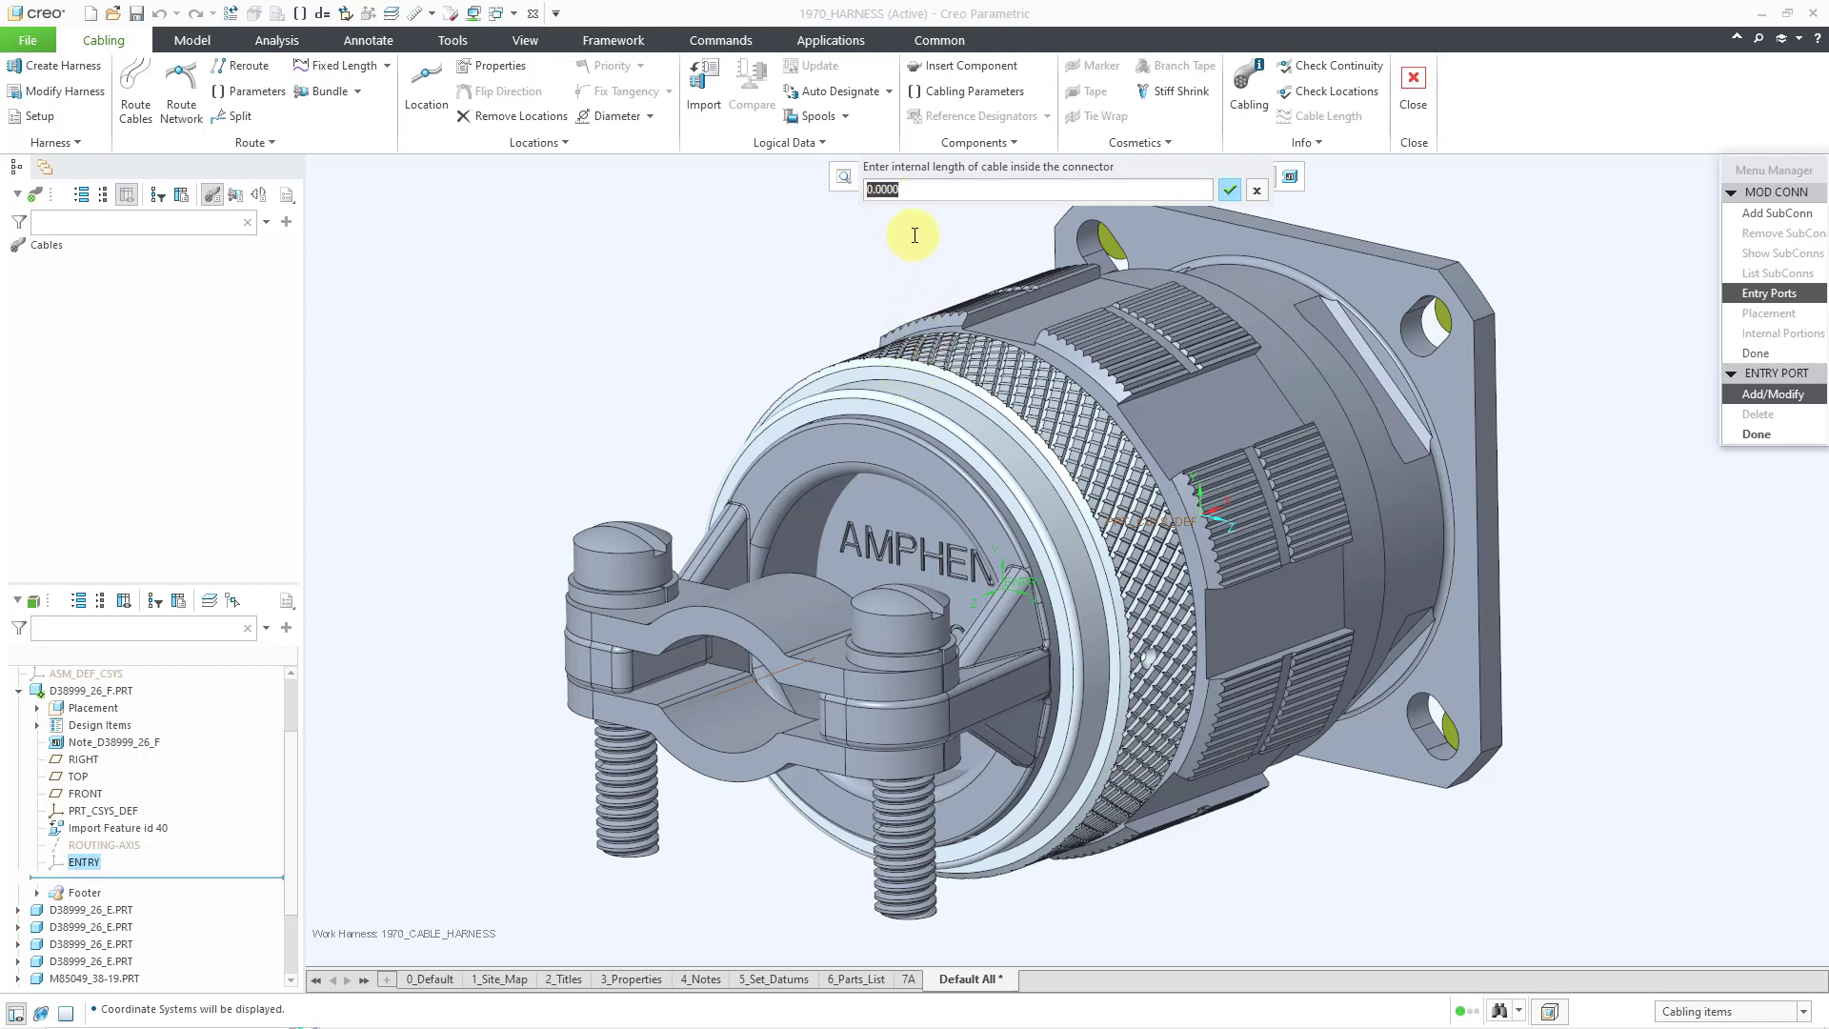
- Accept zero internal cable length and make the entry port ROUND
click(1231, 192)
scroll(1458, 363, down, 5)
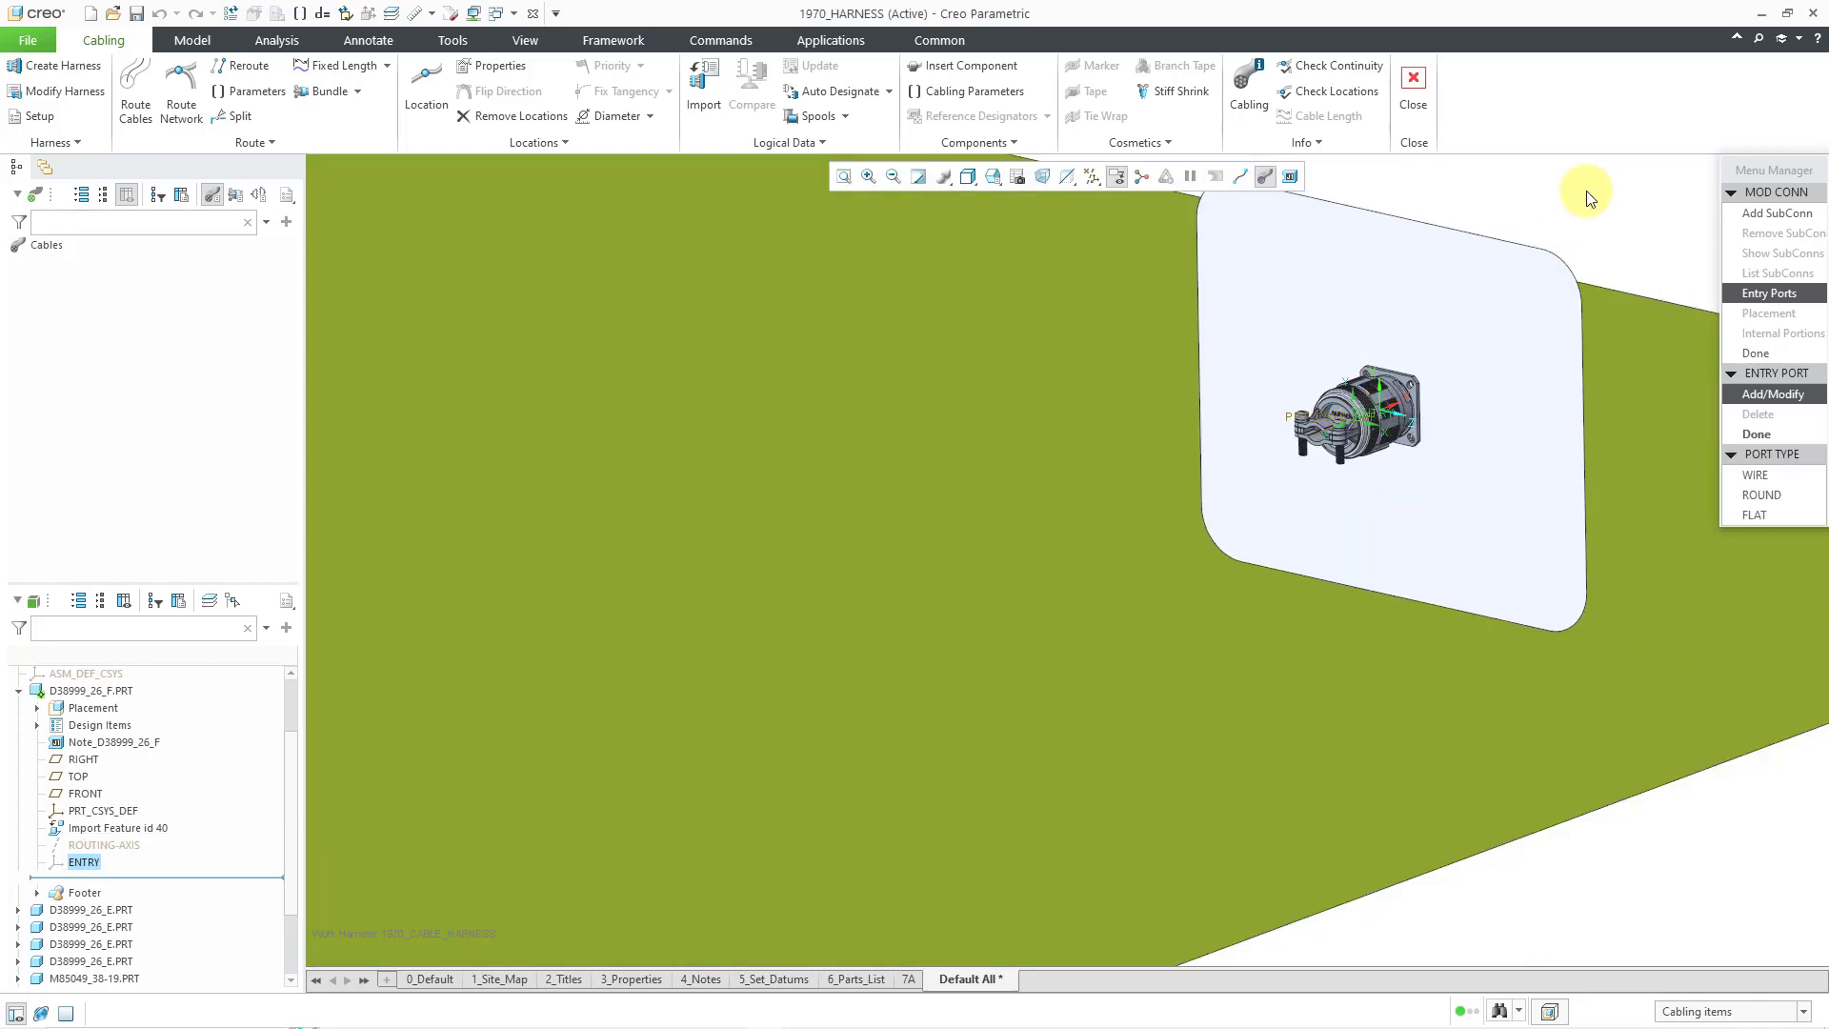
scroll(1619, 198, down, 1)
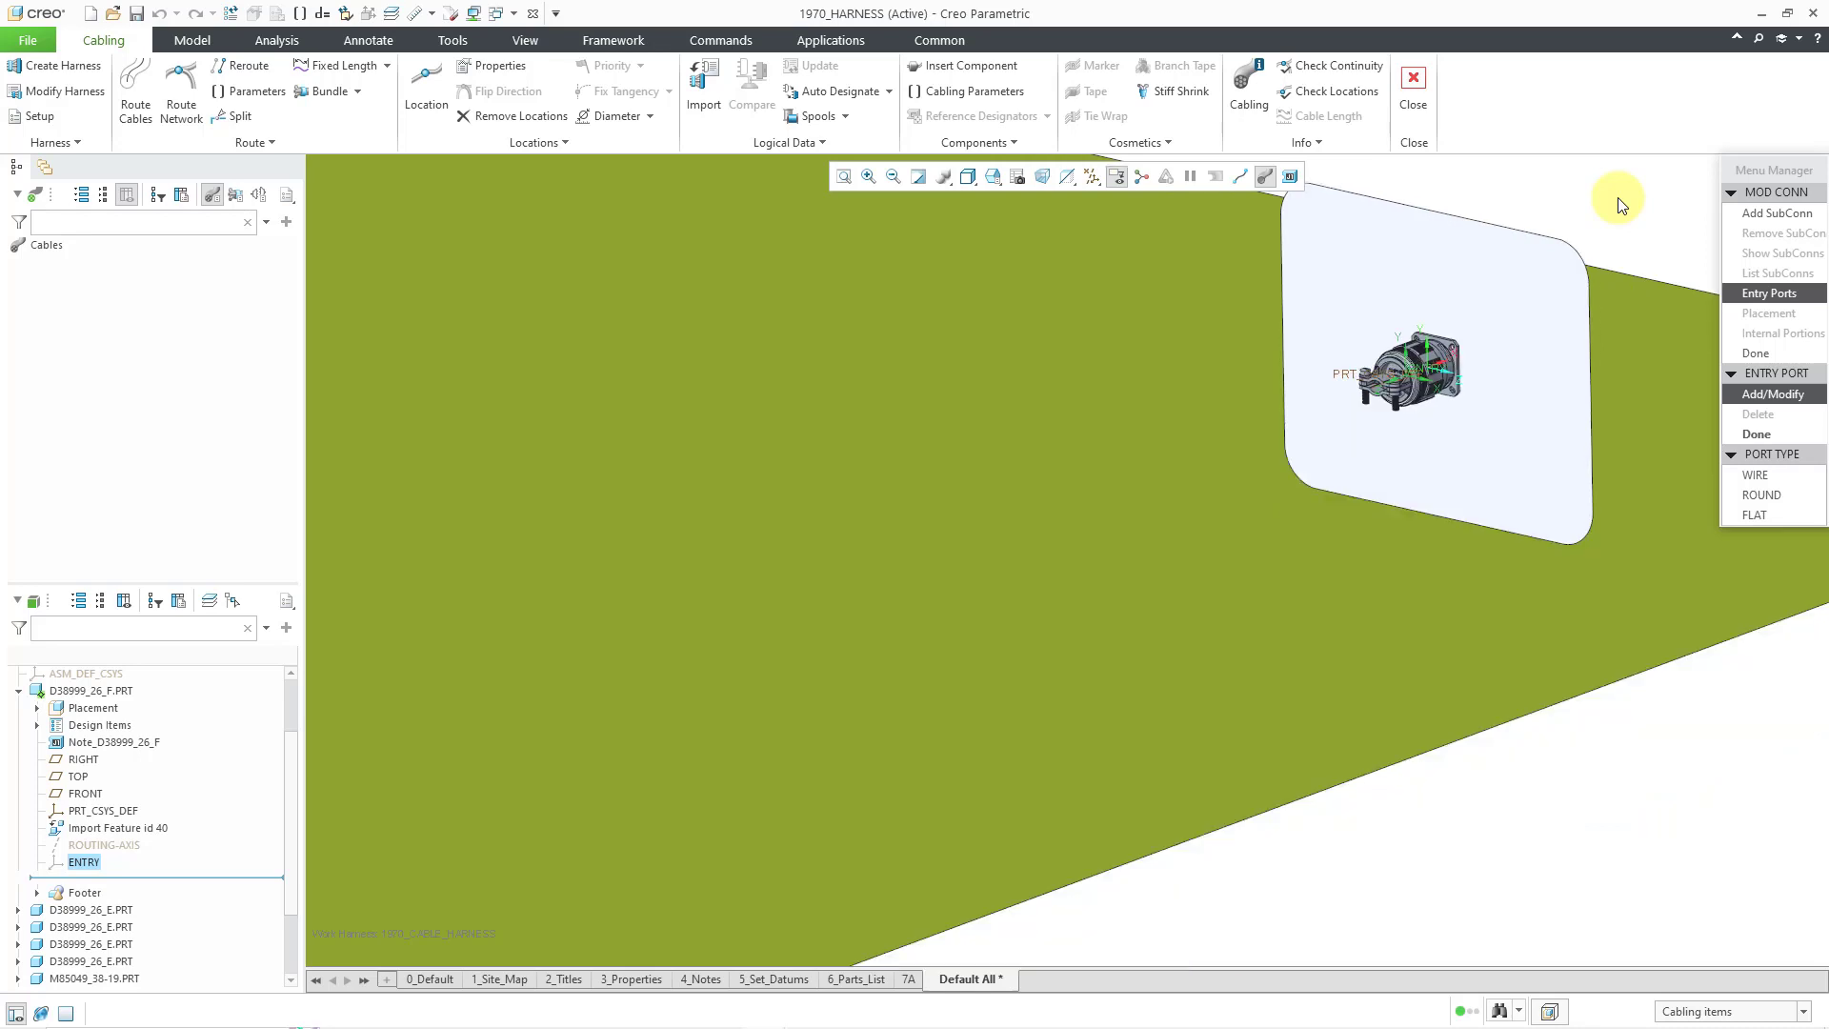
click(1786, 494)
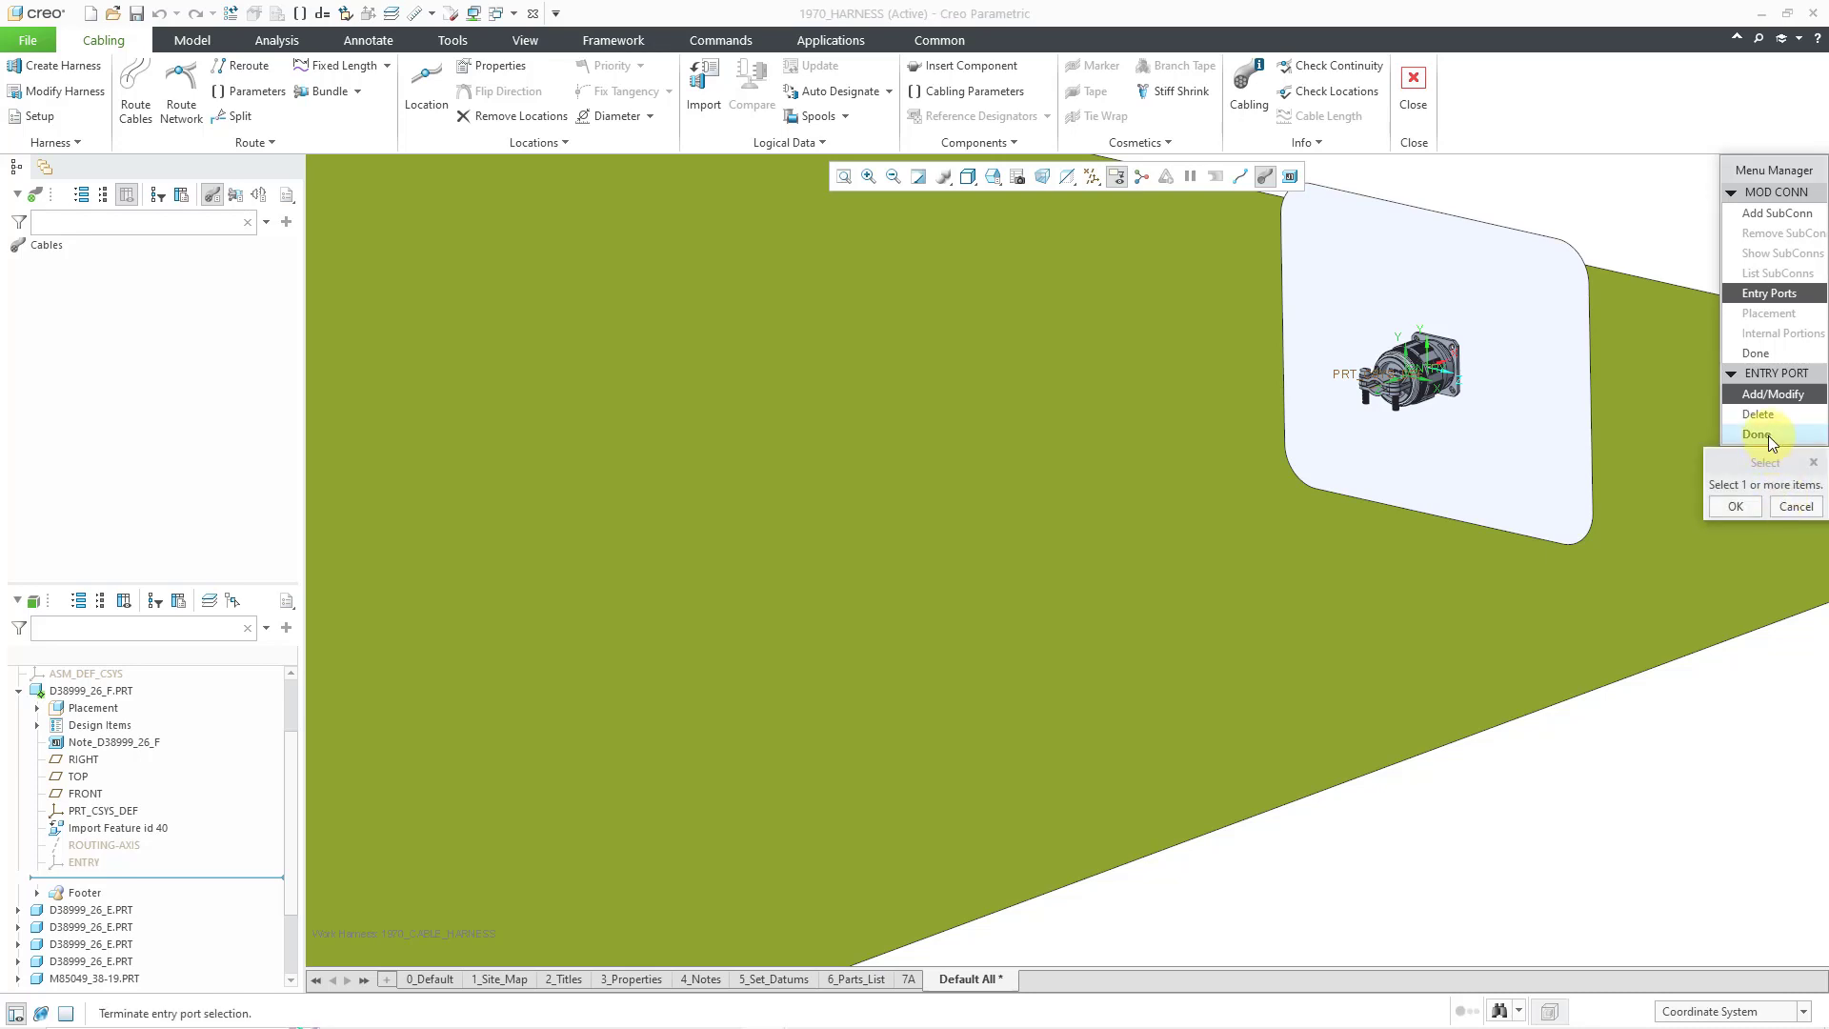
click(1768, 436)
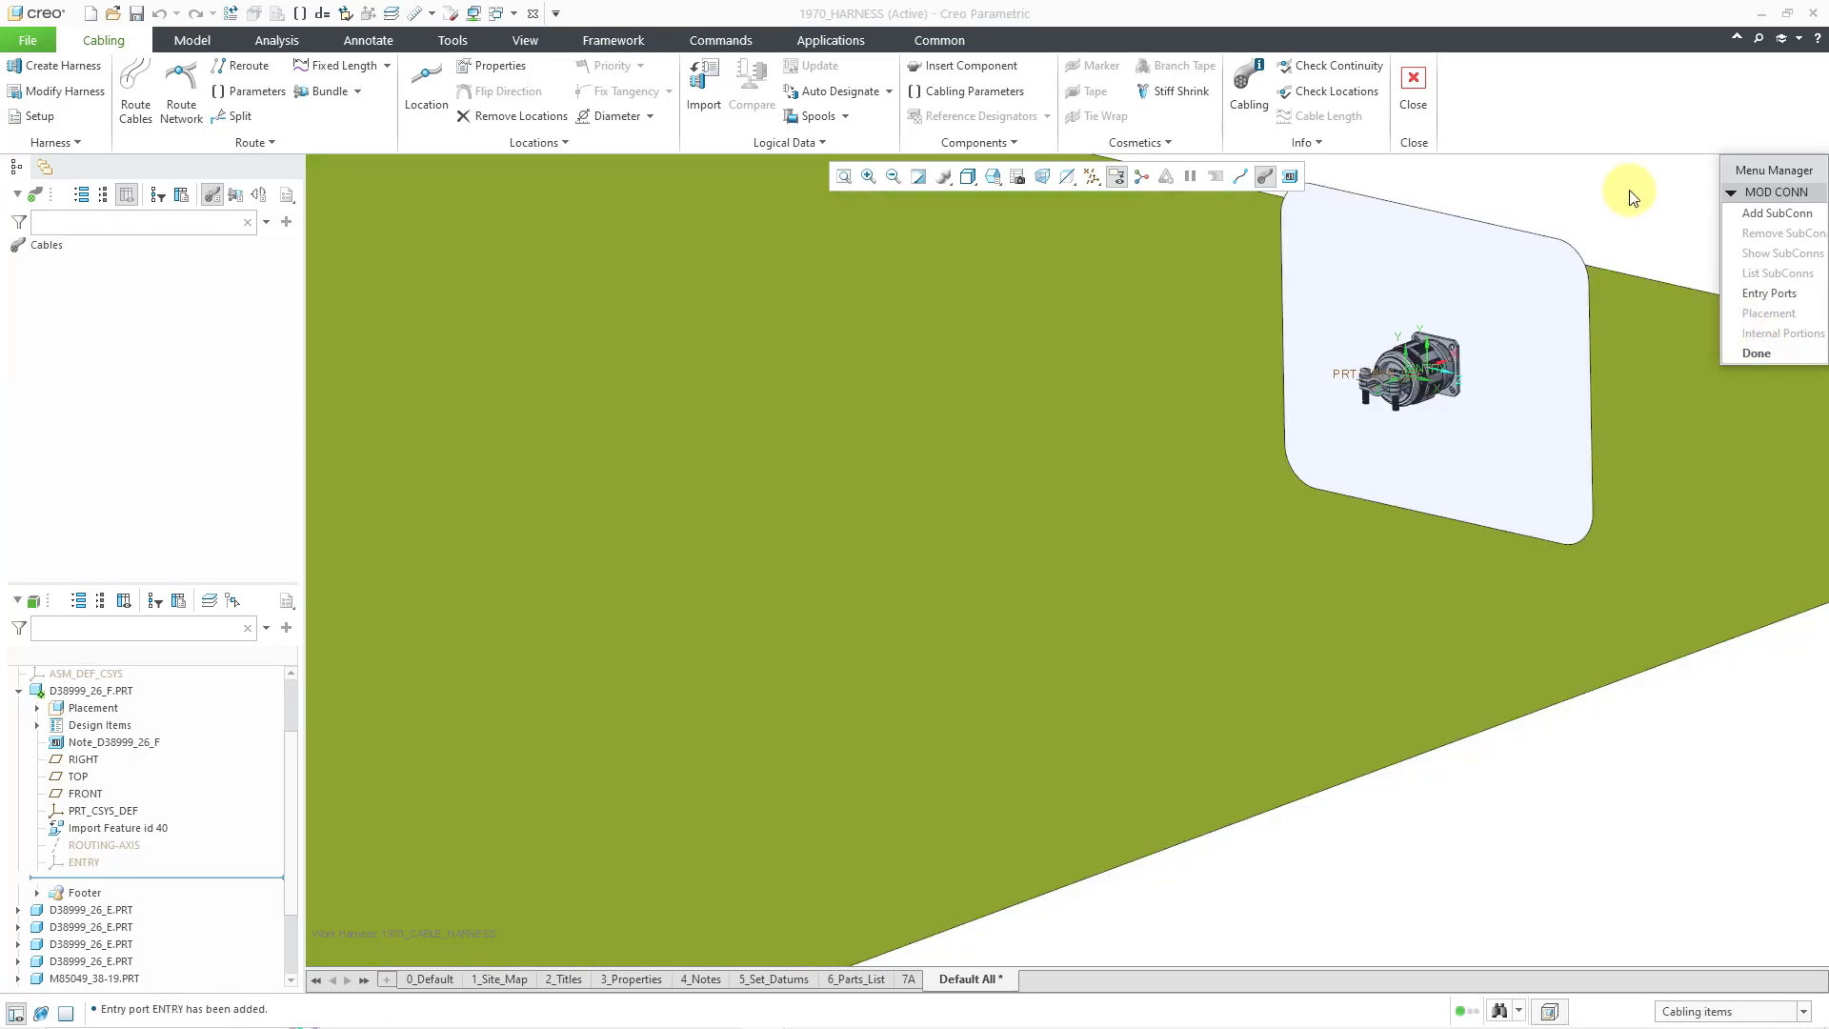
- Finish the D38999_26_F connector definition in the MOD CONN menu
click(1774, 351)
scroll(1662, 631, down, 10)
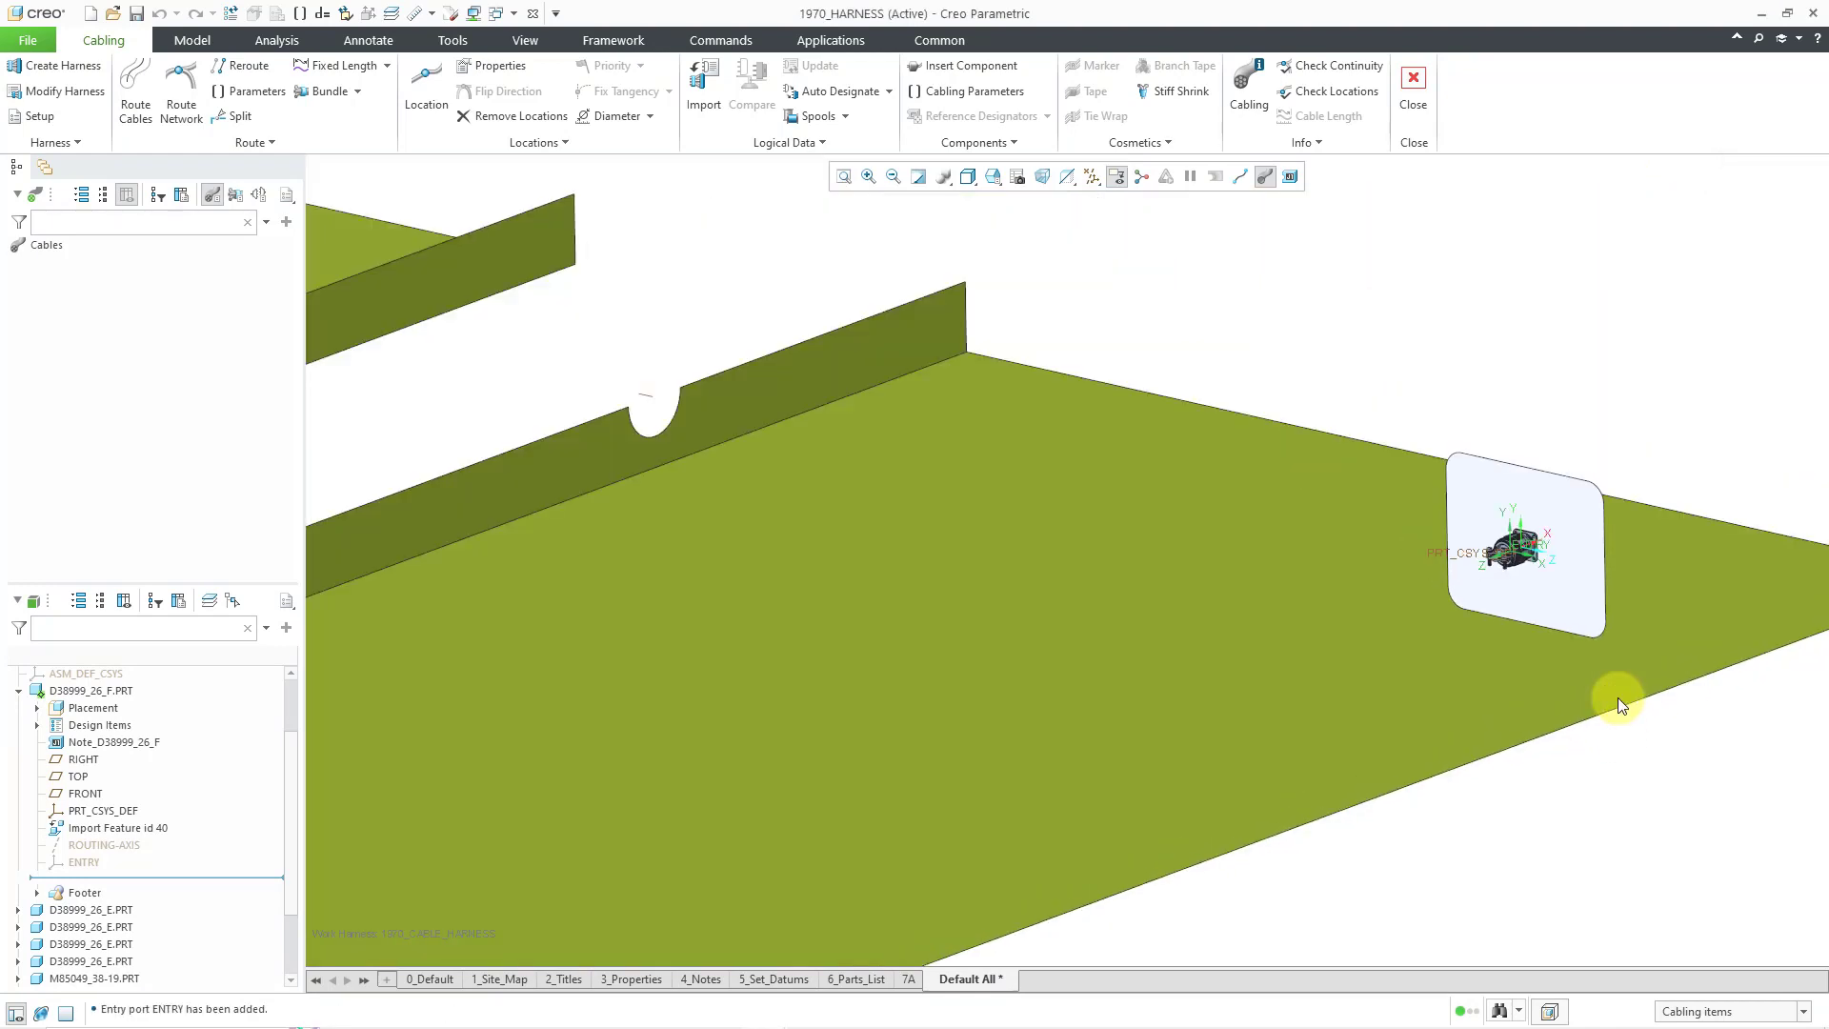
scroll(1639, 560, down, 3)
scroll(645, 437, up, 3)
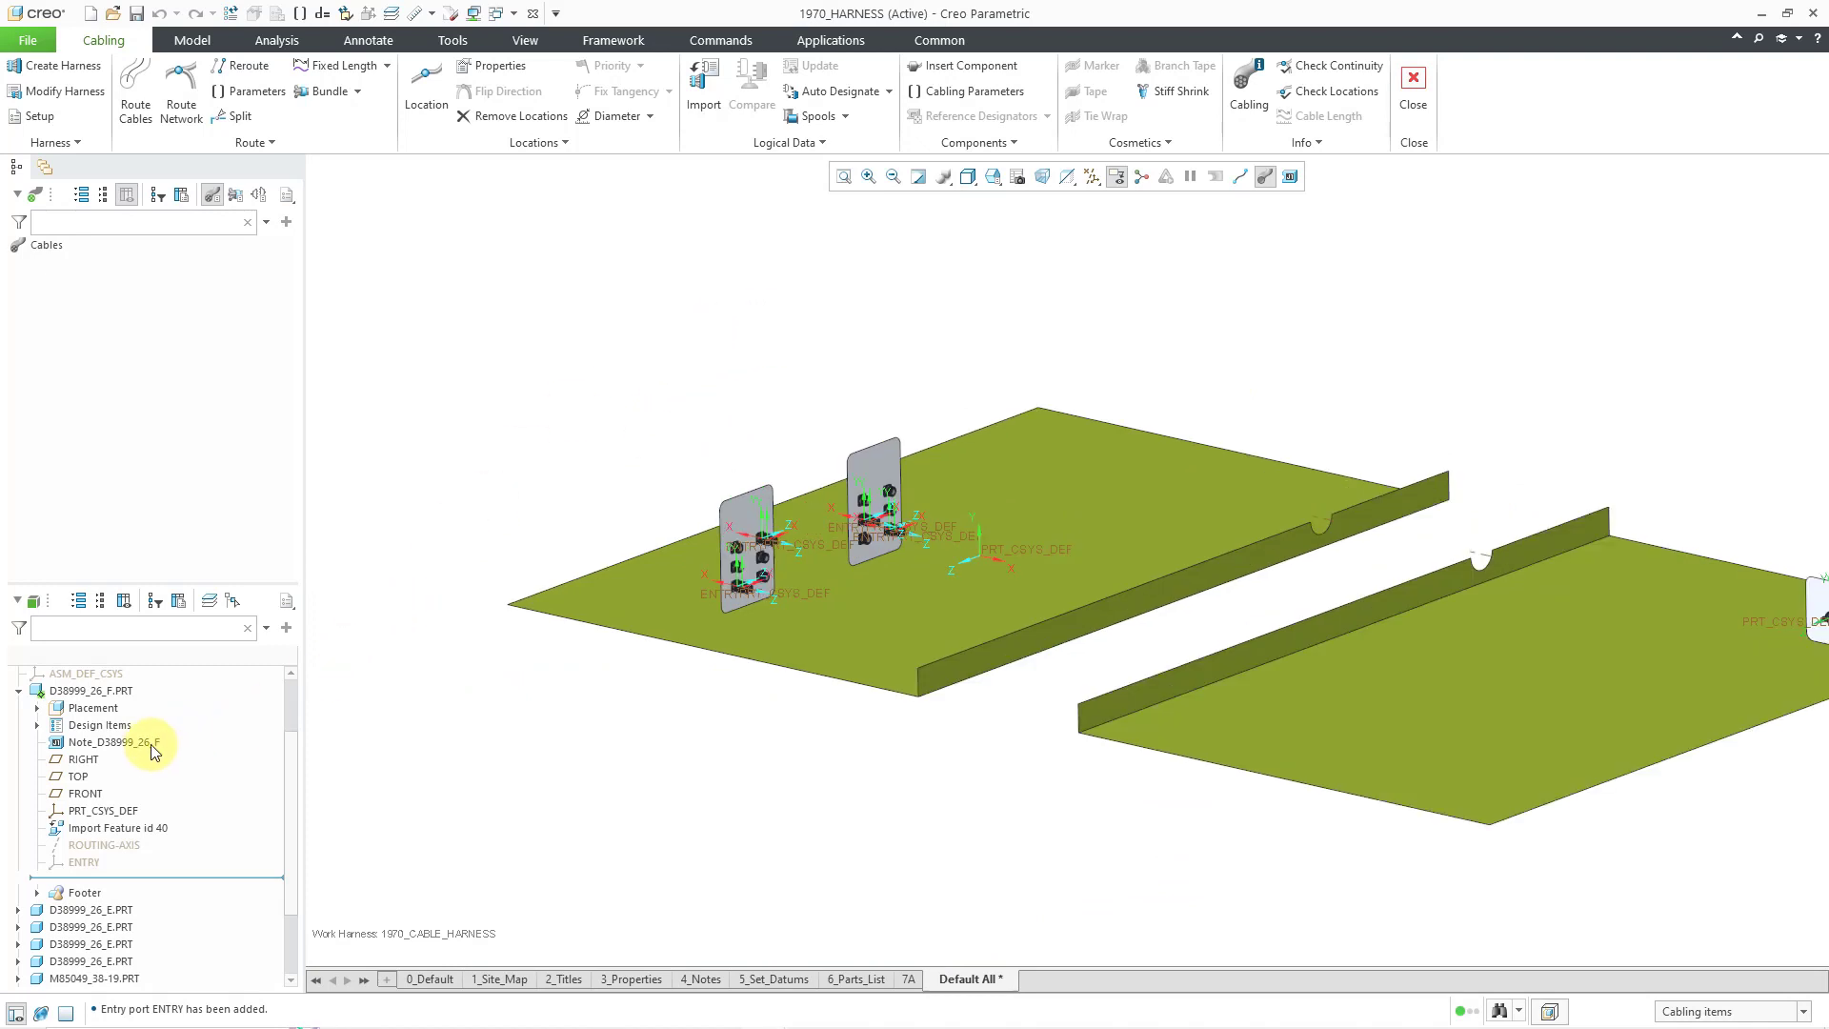
- Hide the 1970_HARNESS_SKEL.PRT skeleton part so only the connectors remain visible
click(20, 696)
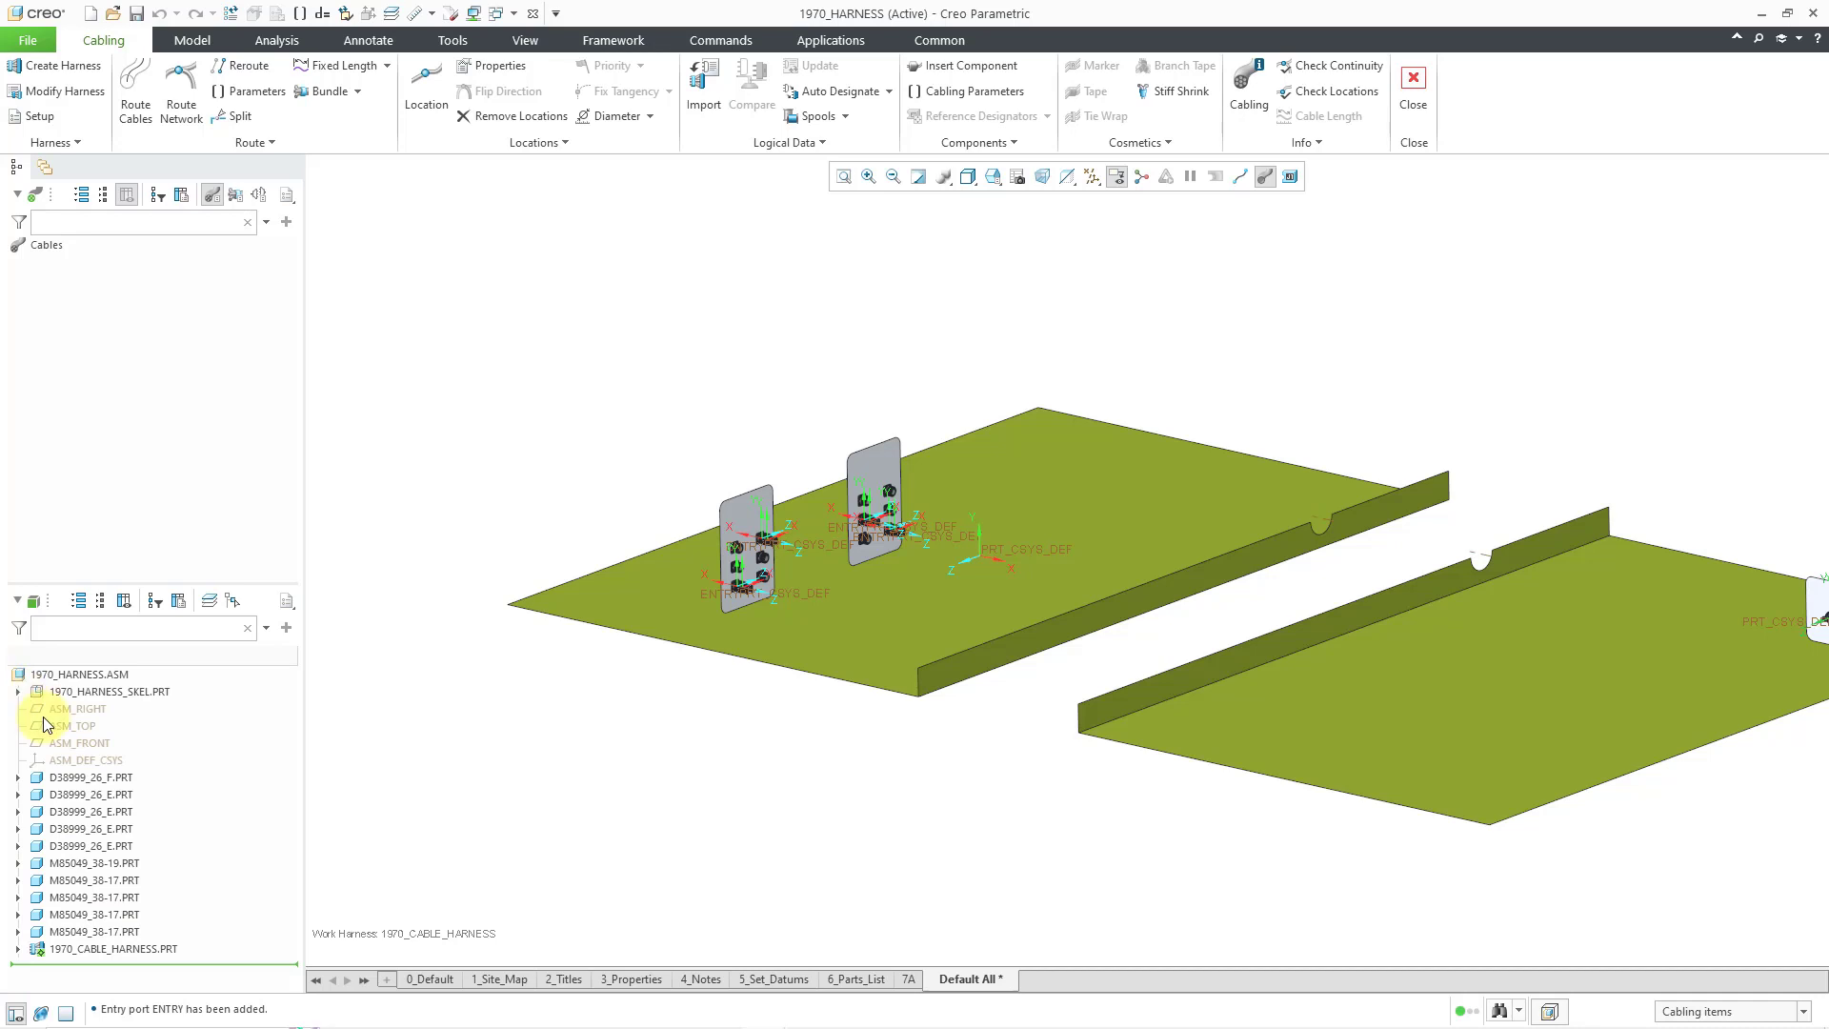
right_click(140, 694)
click(172, 655)
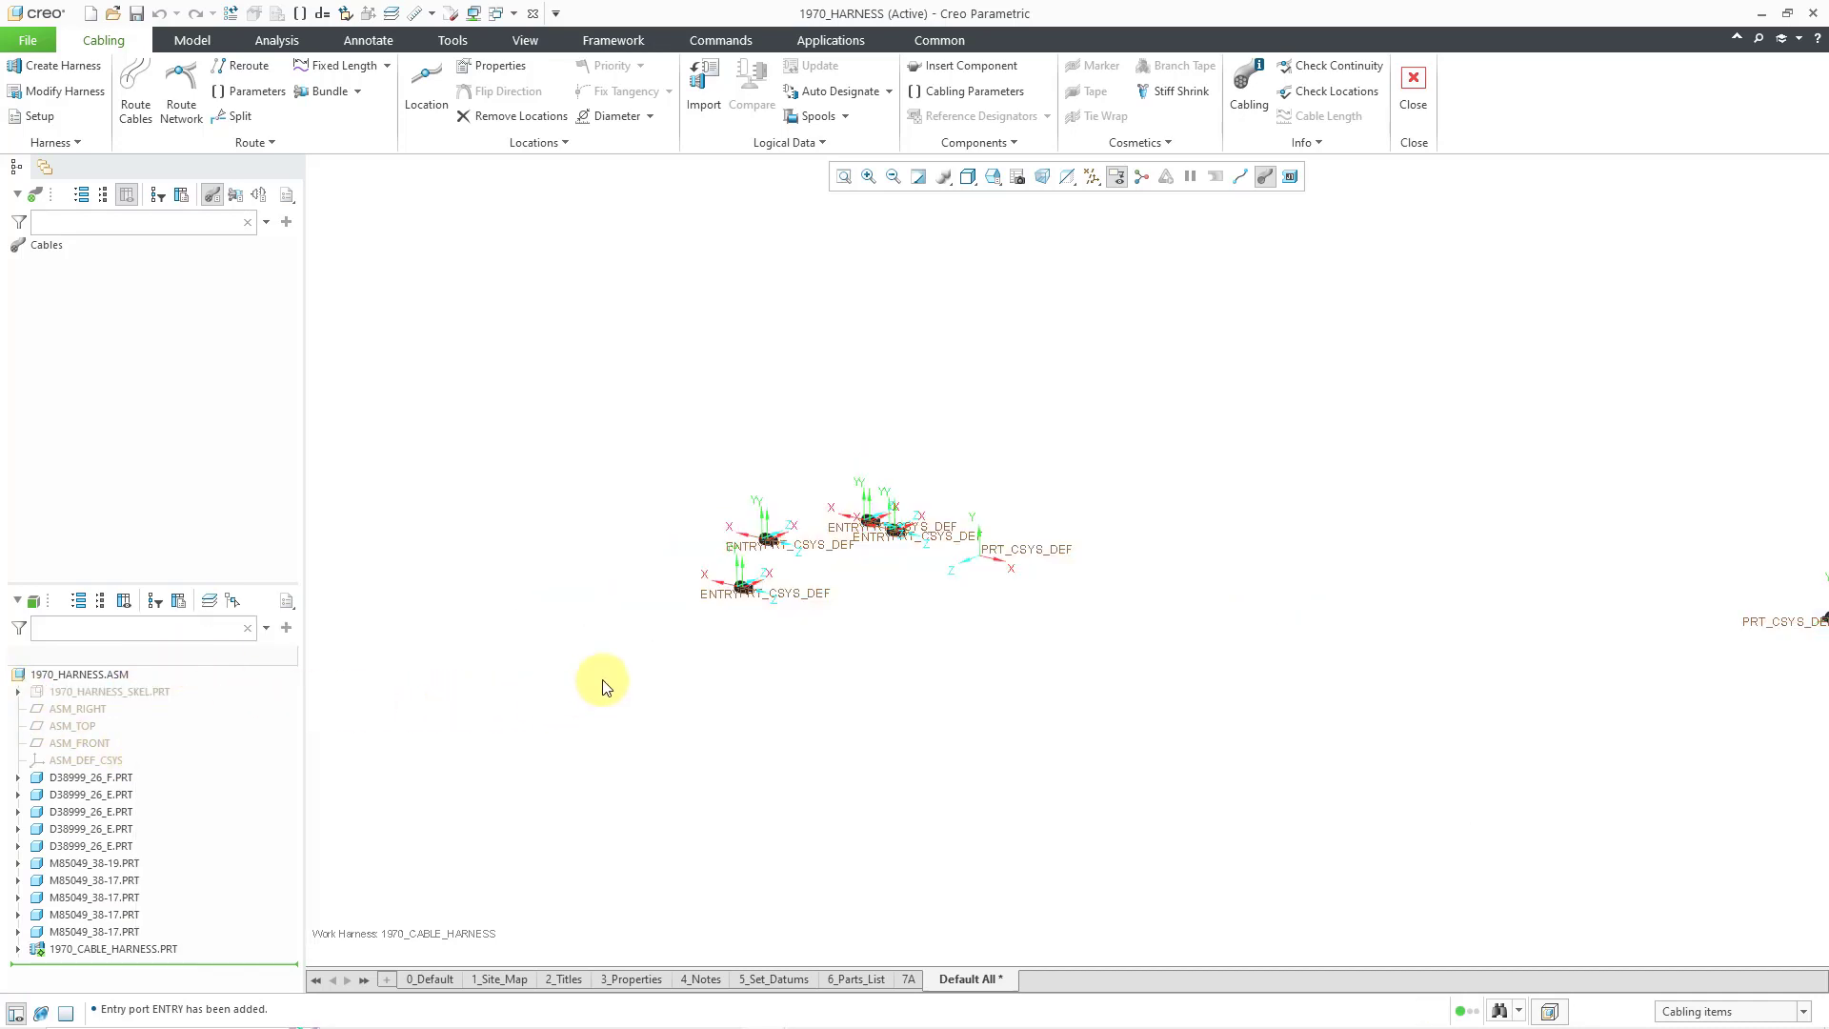
scroll(1448, 471, up, 3)
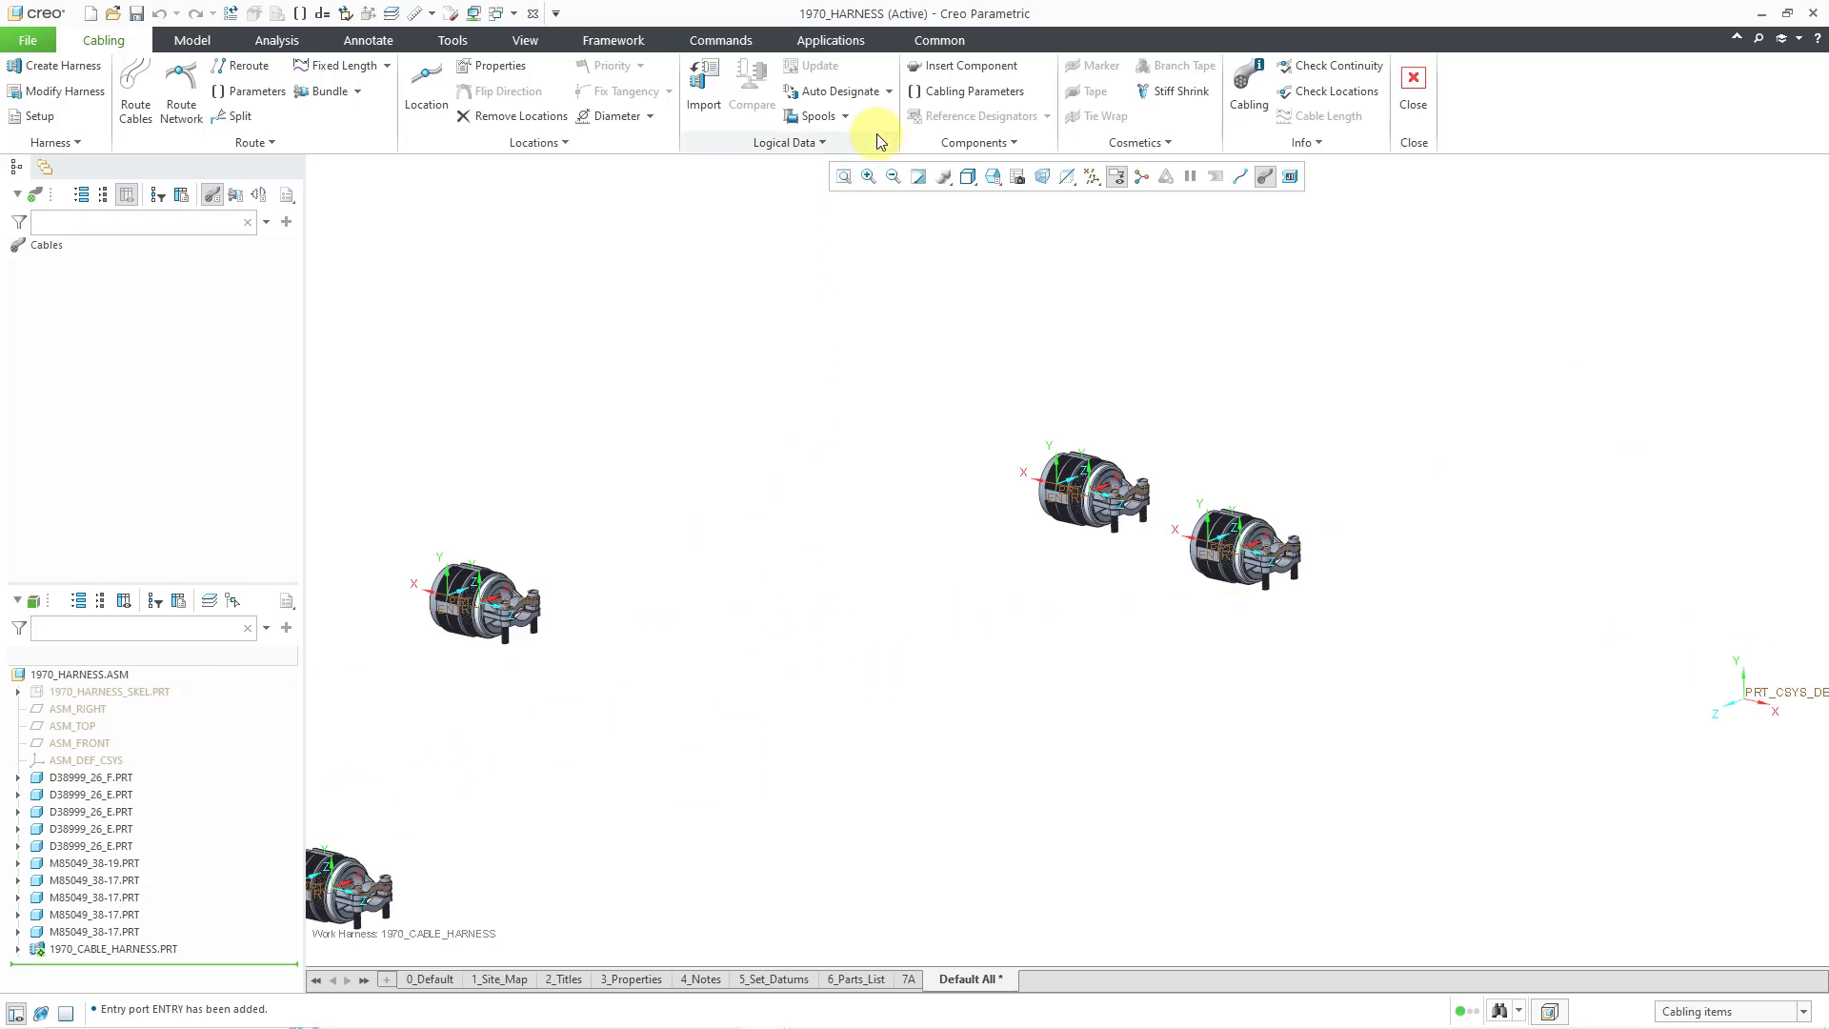
- Designate the right-hand D38999_26_E part as a connector with default parameters
click(889, 93)
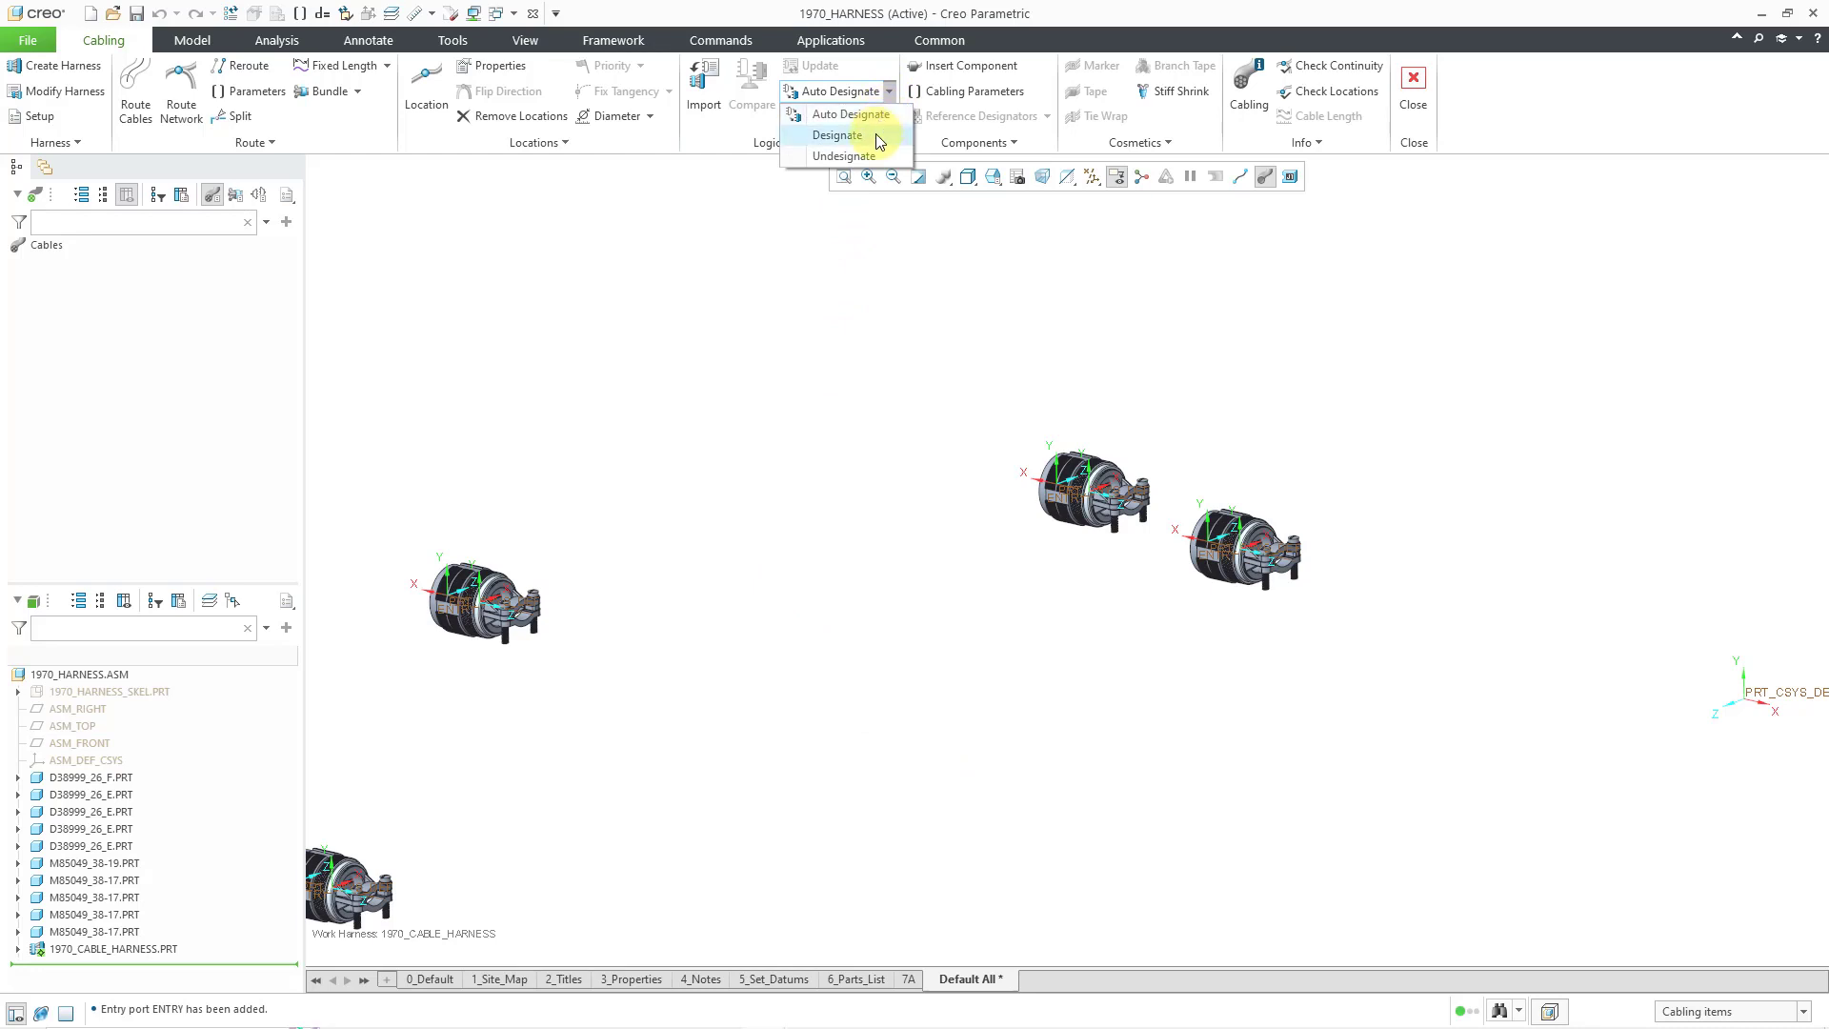
click(838, 136)
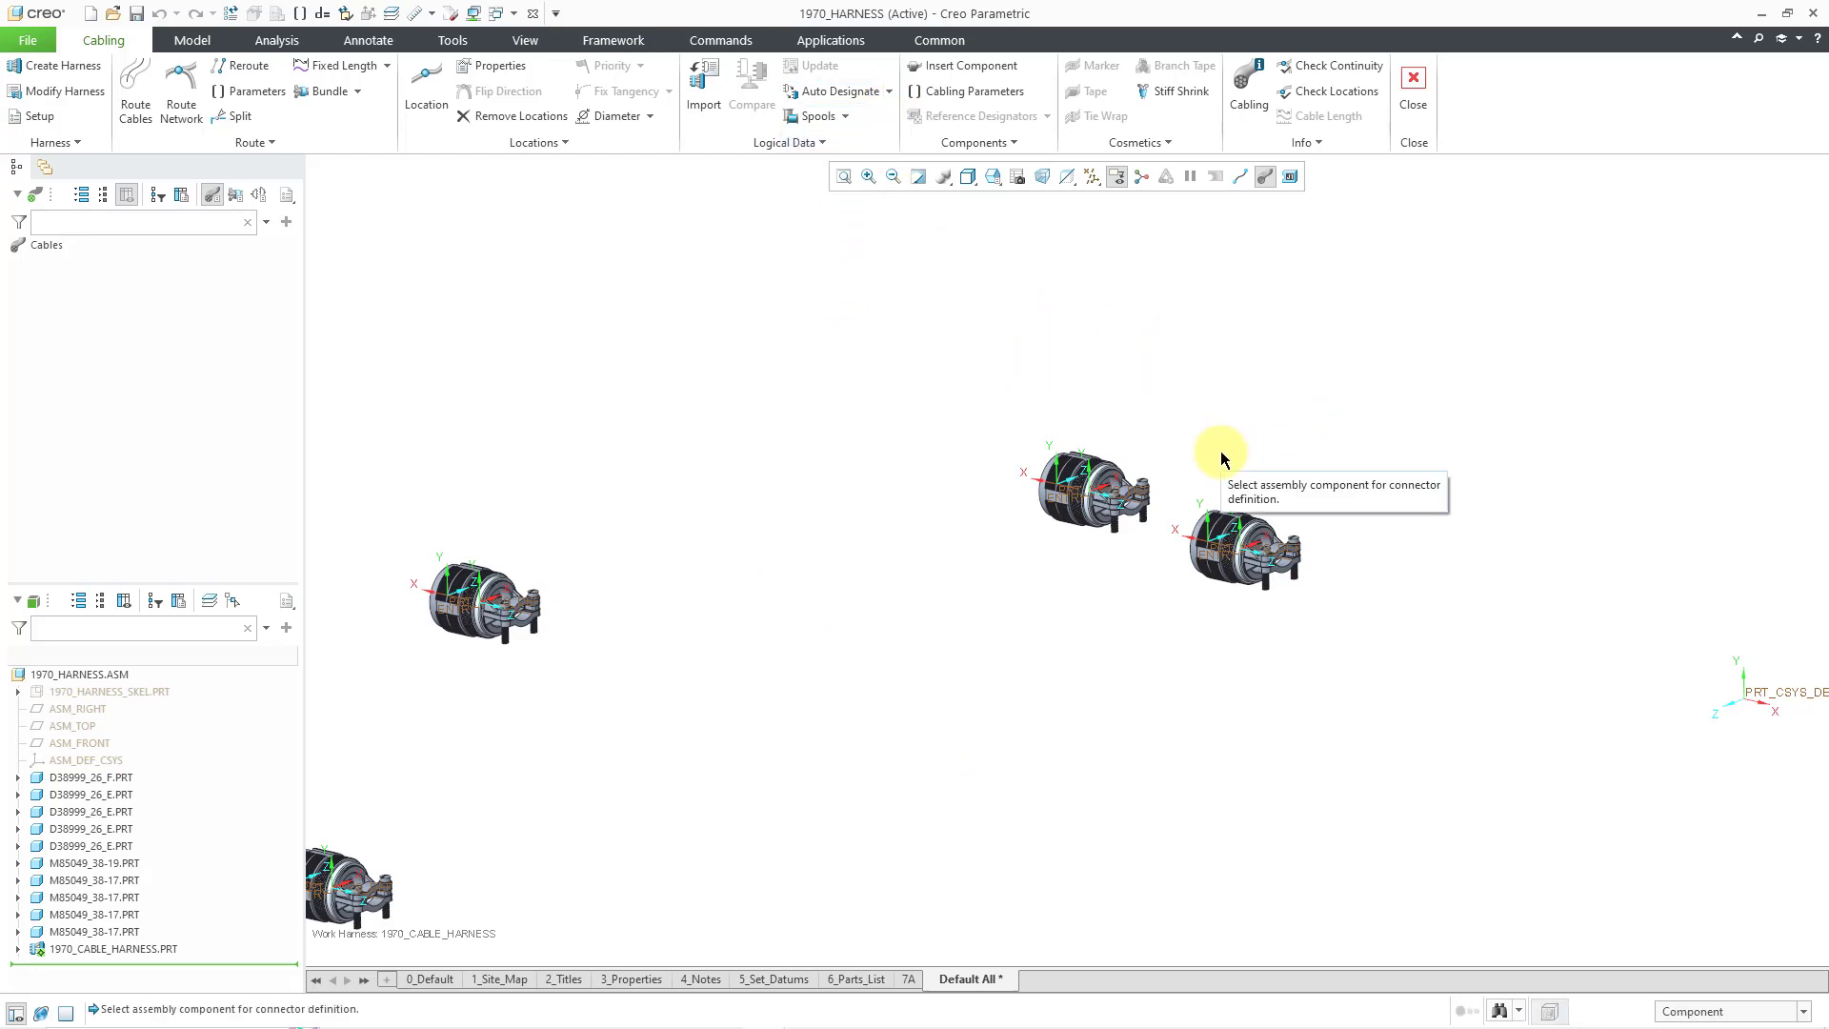
scroll(1222, 458, up, 4)
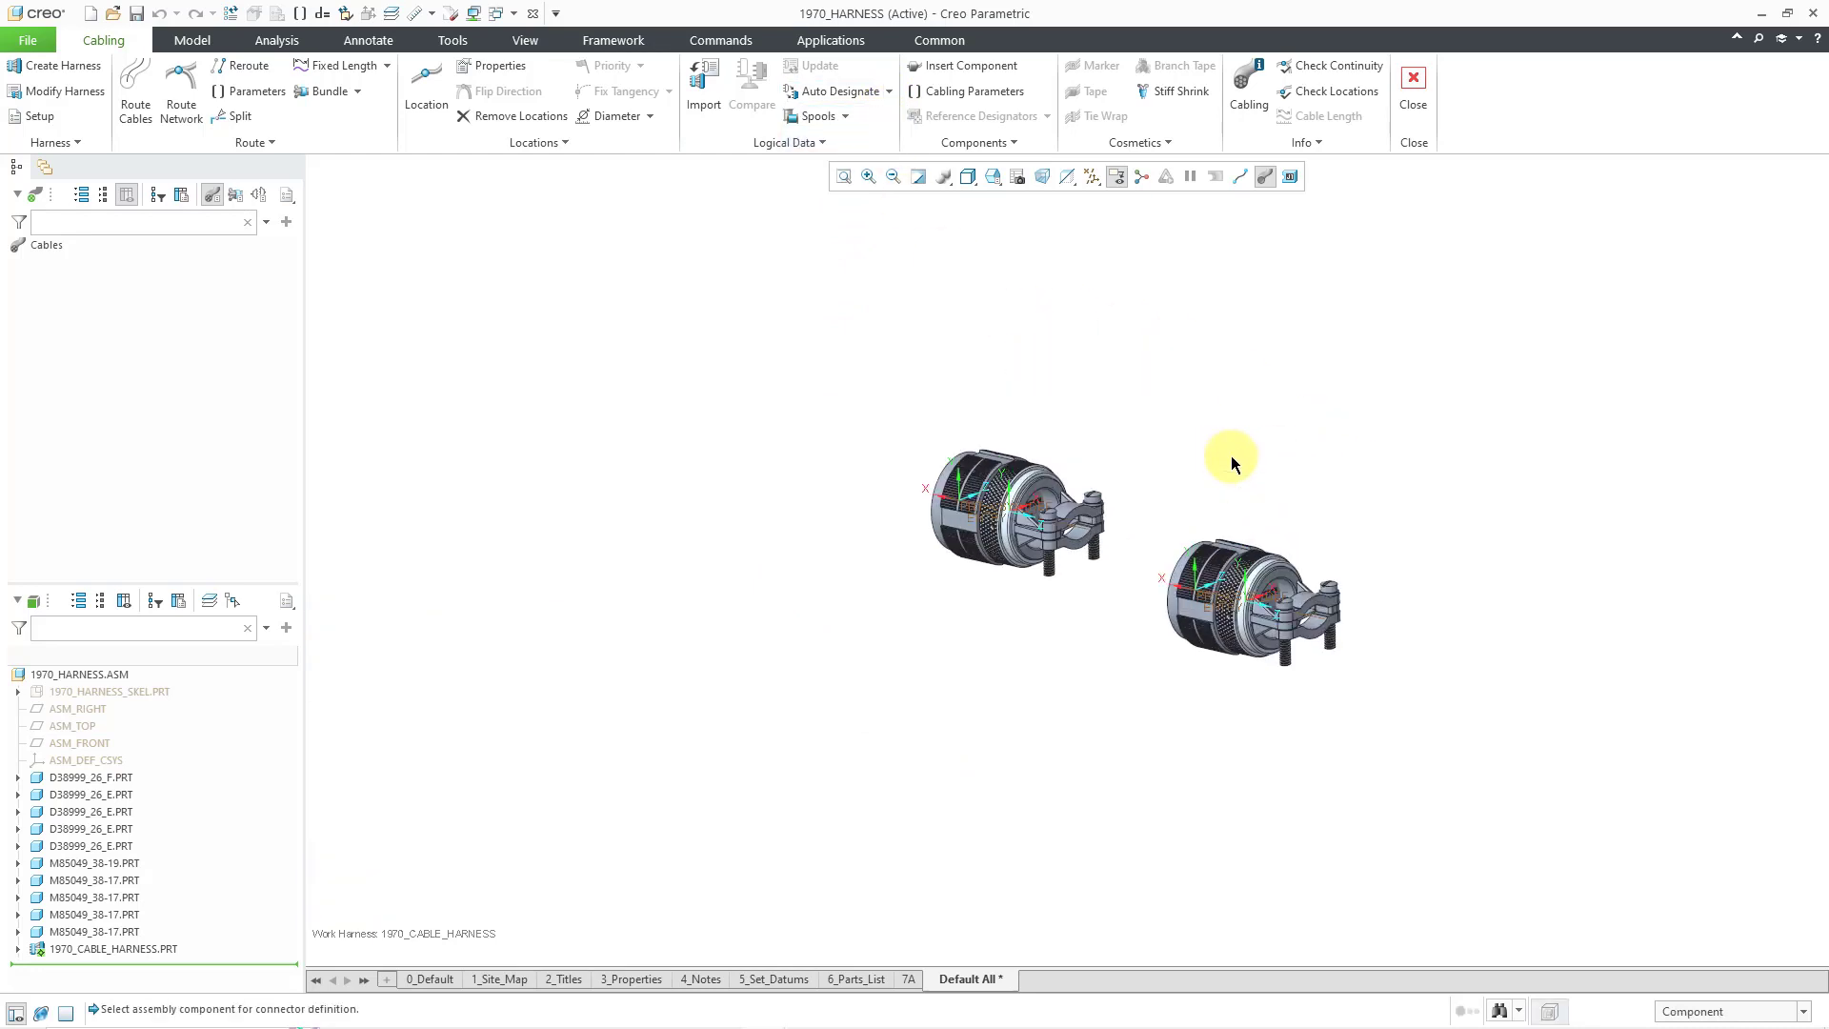
click(1179, 654)
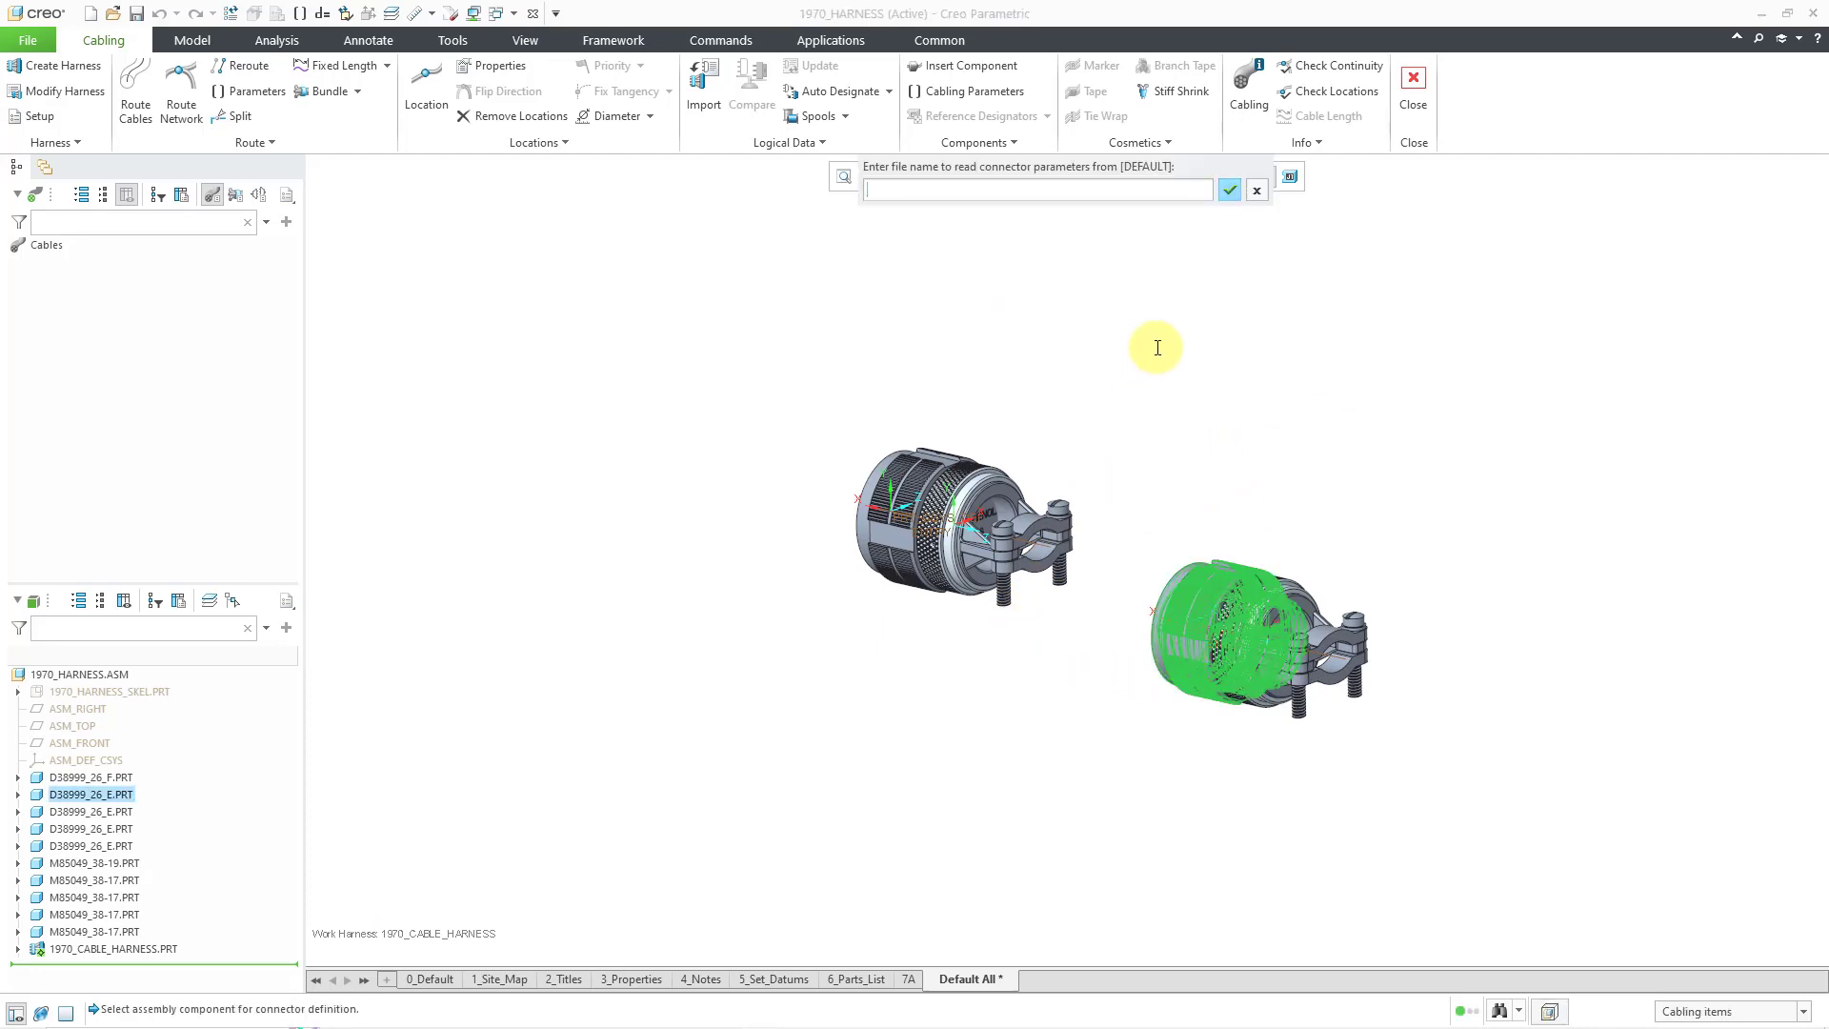
click(1229, 190)
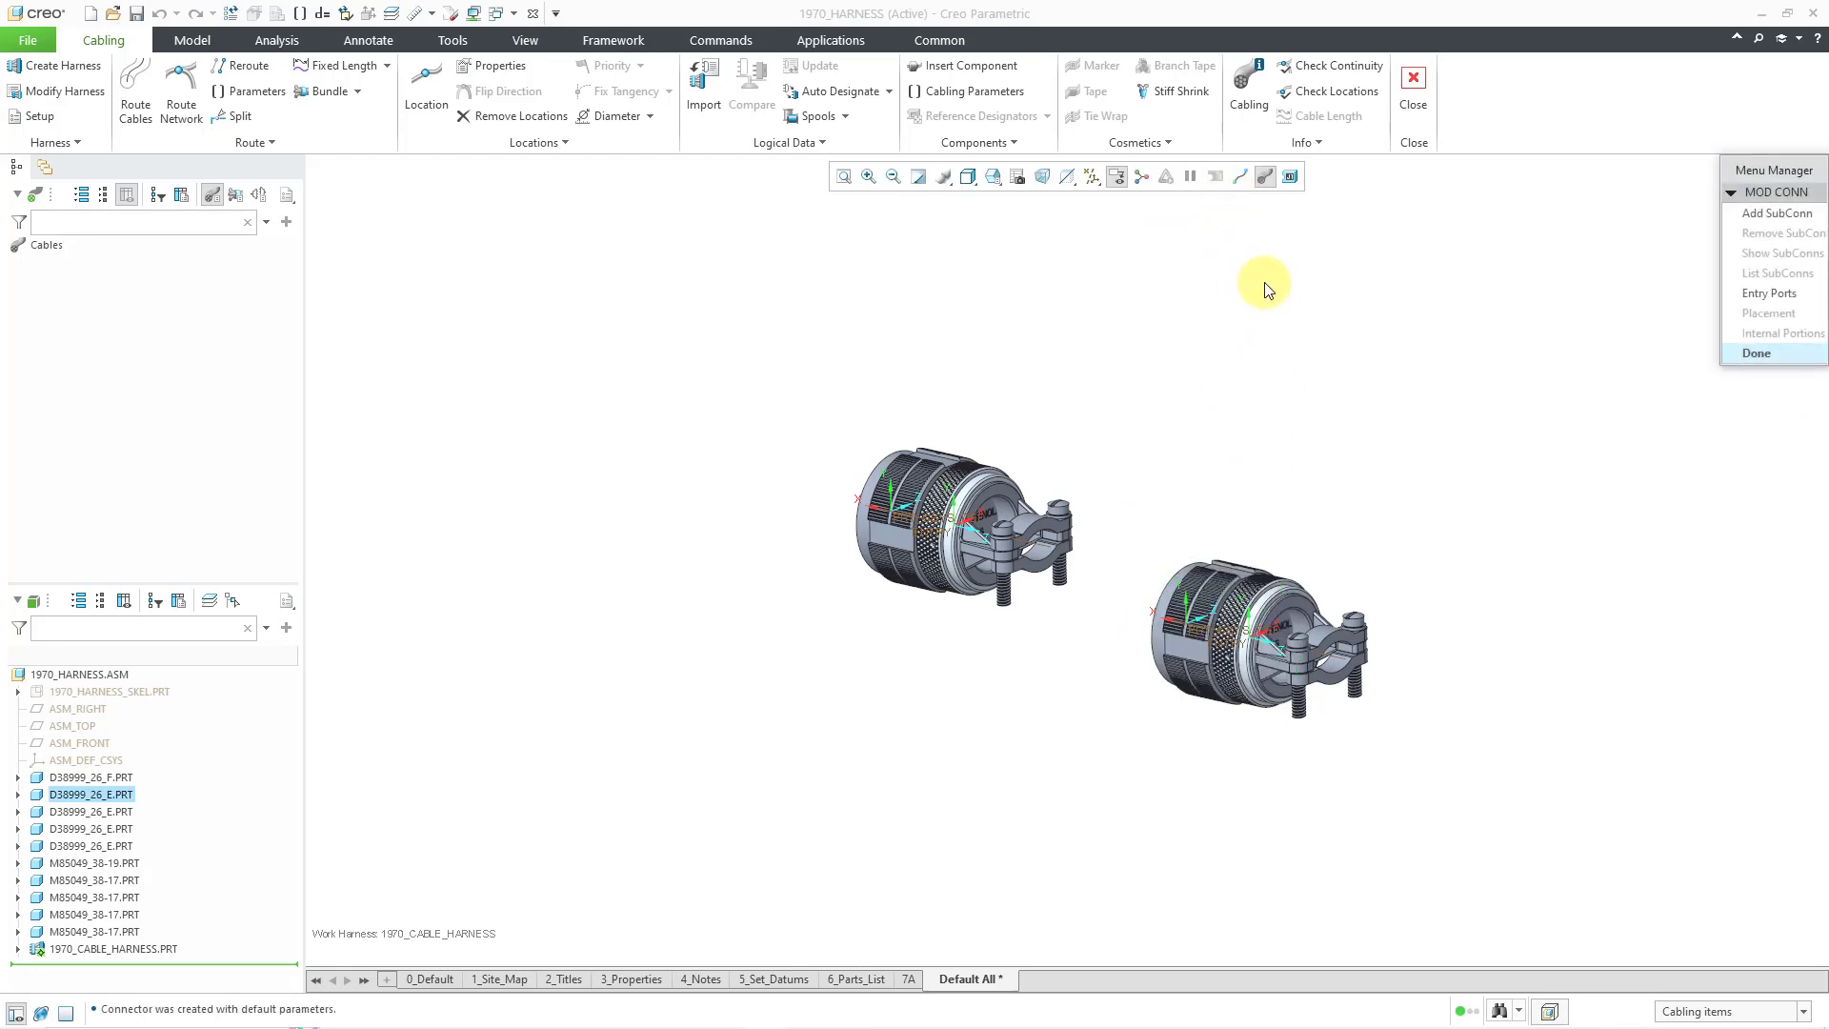
- Add its ENTRY coordinate system as a round entry port with zero internal length
click(1763, 292)
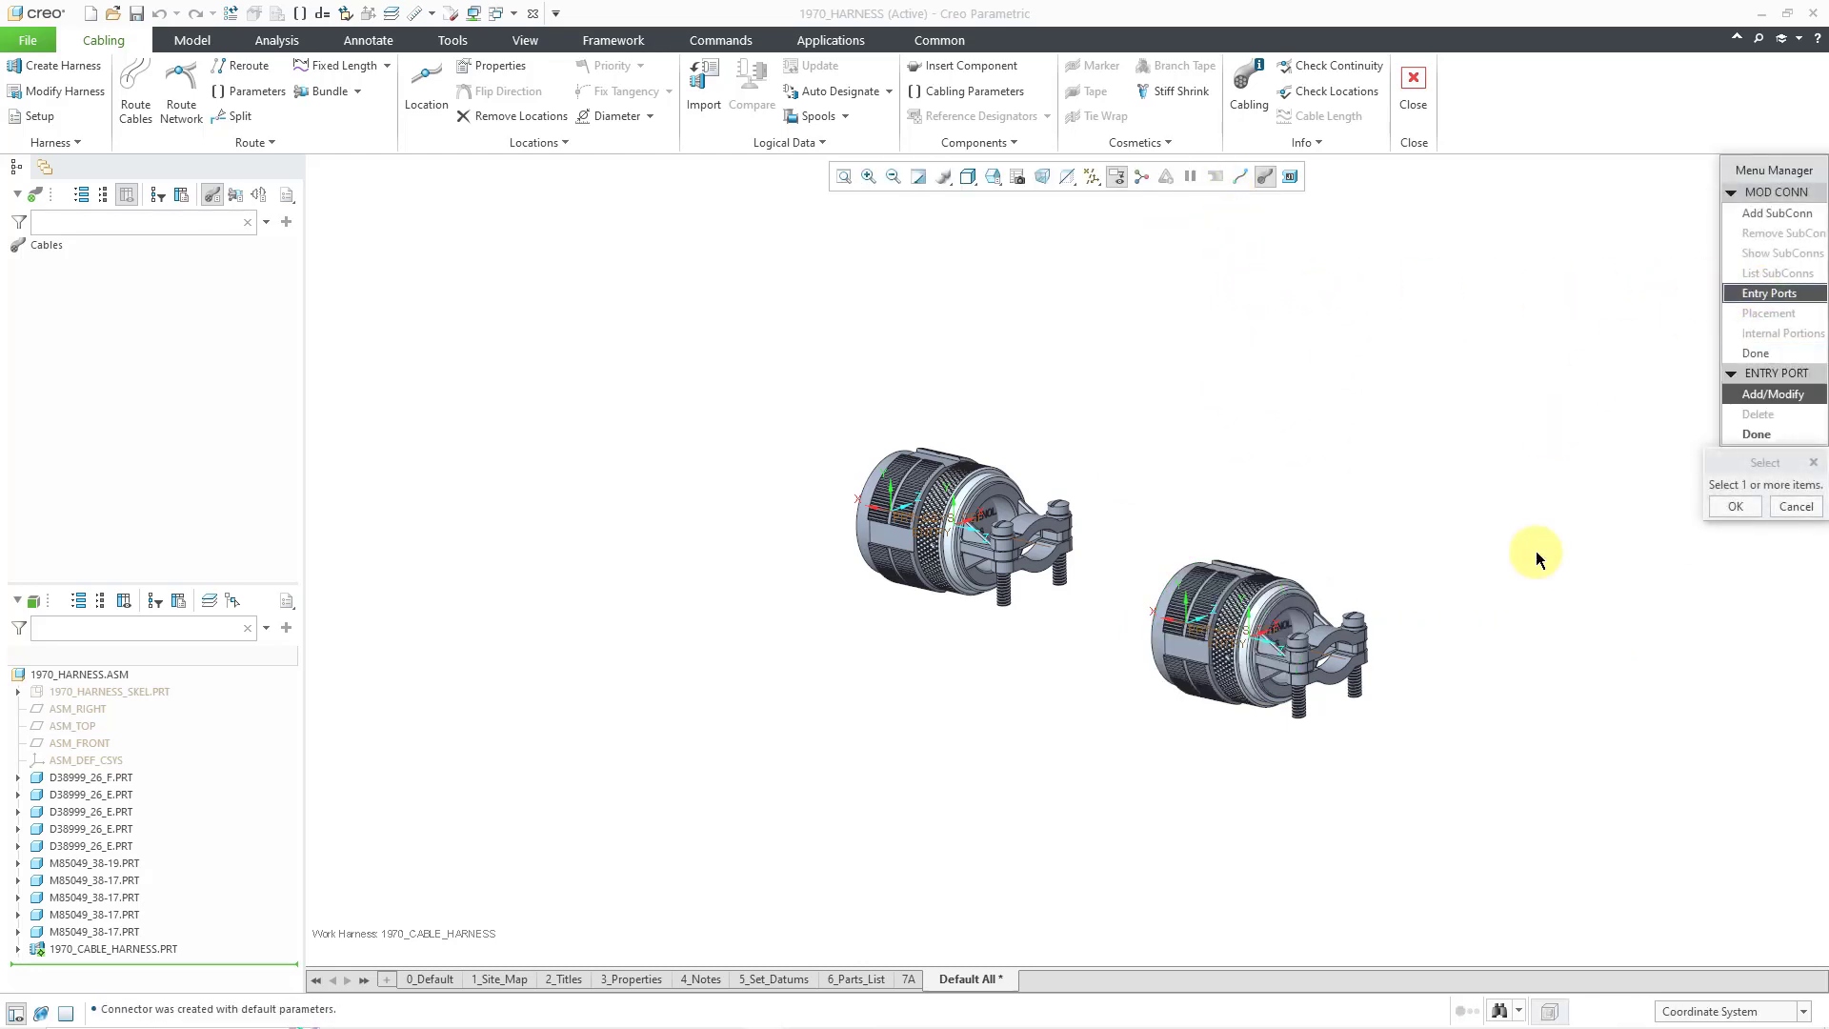
click(1247, 646)
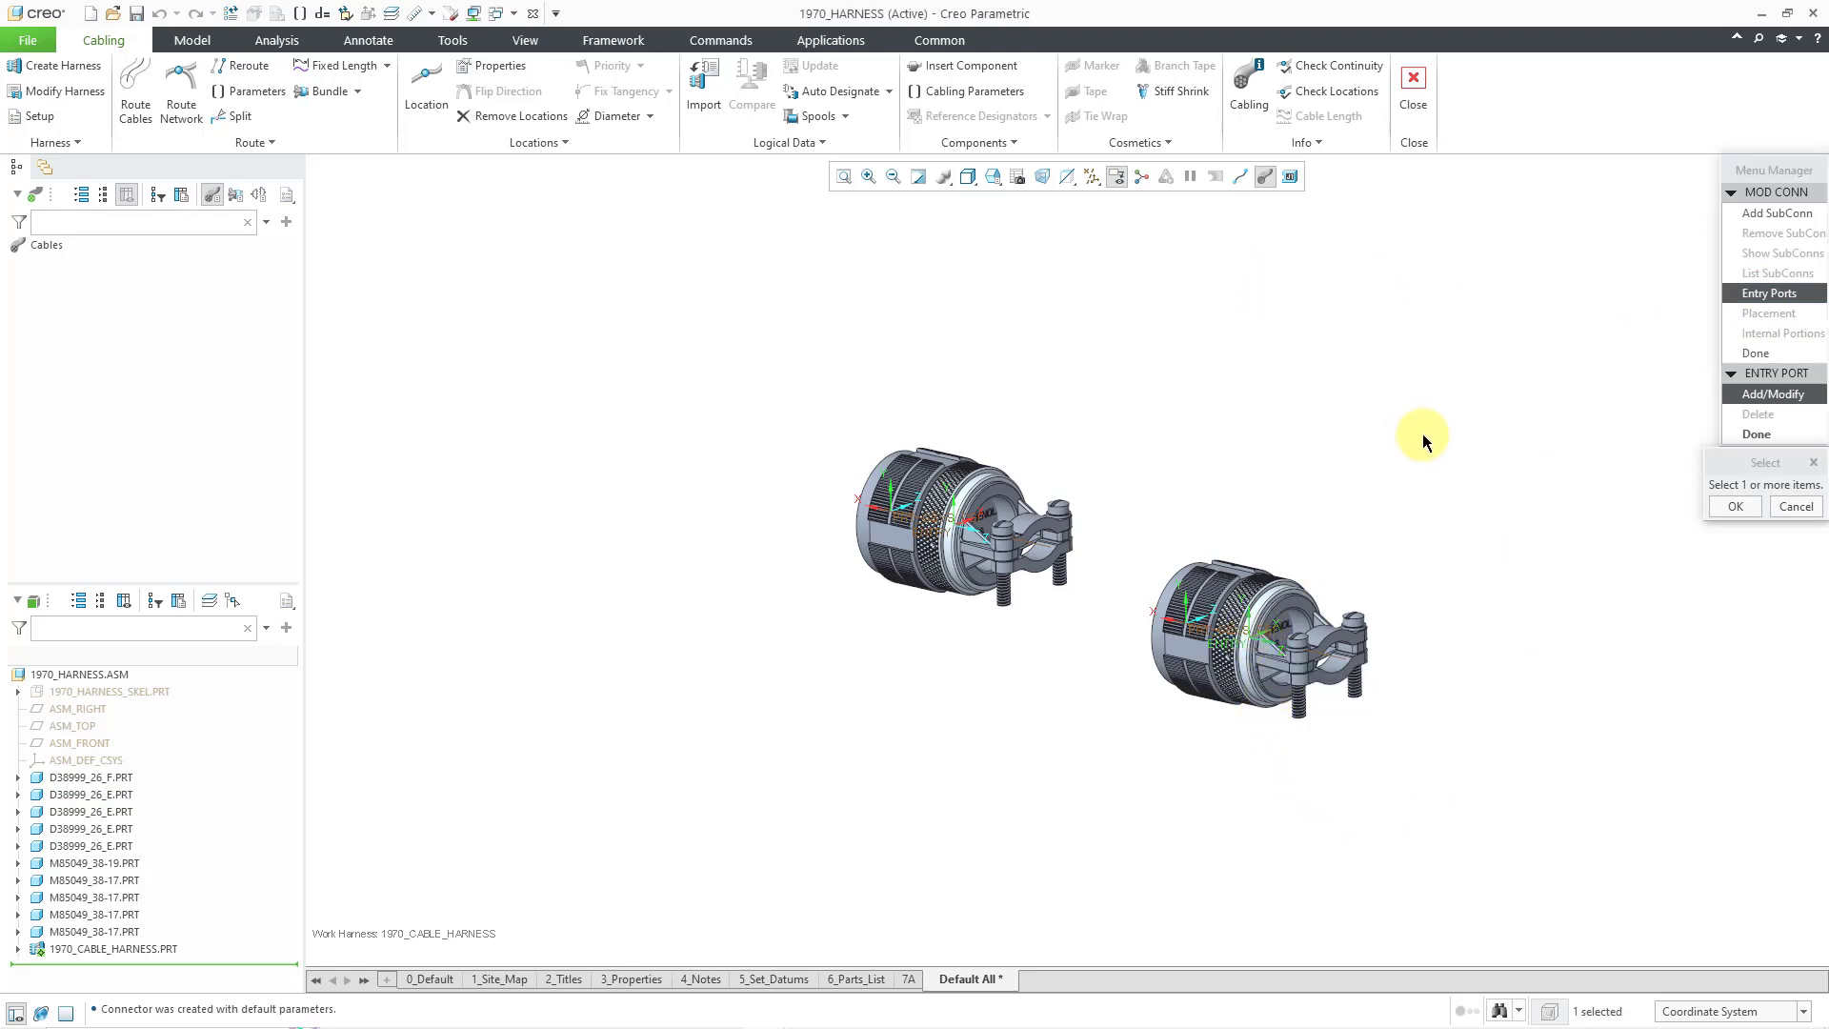
click(1732, 507)
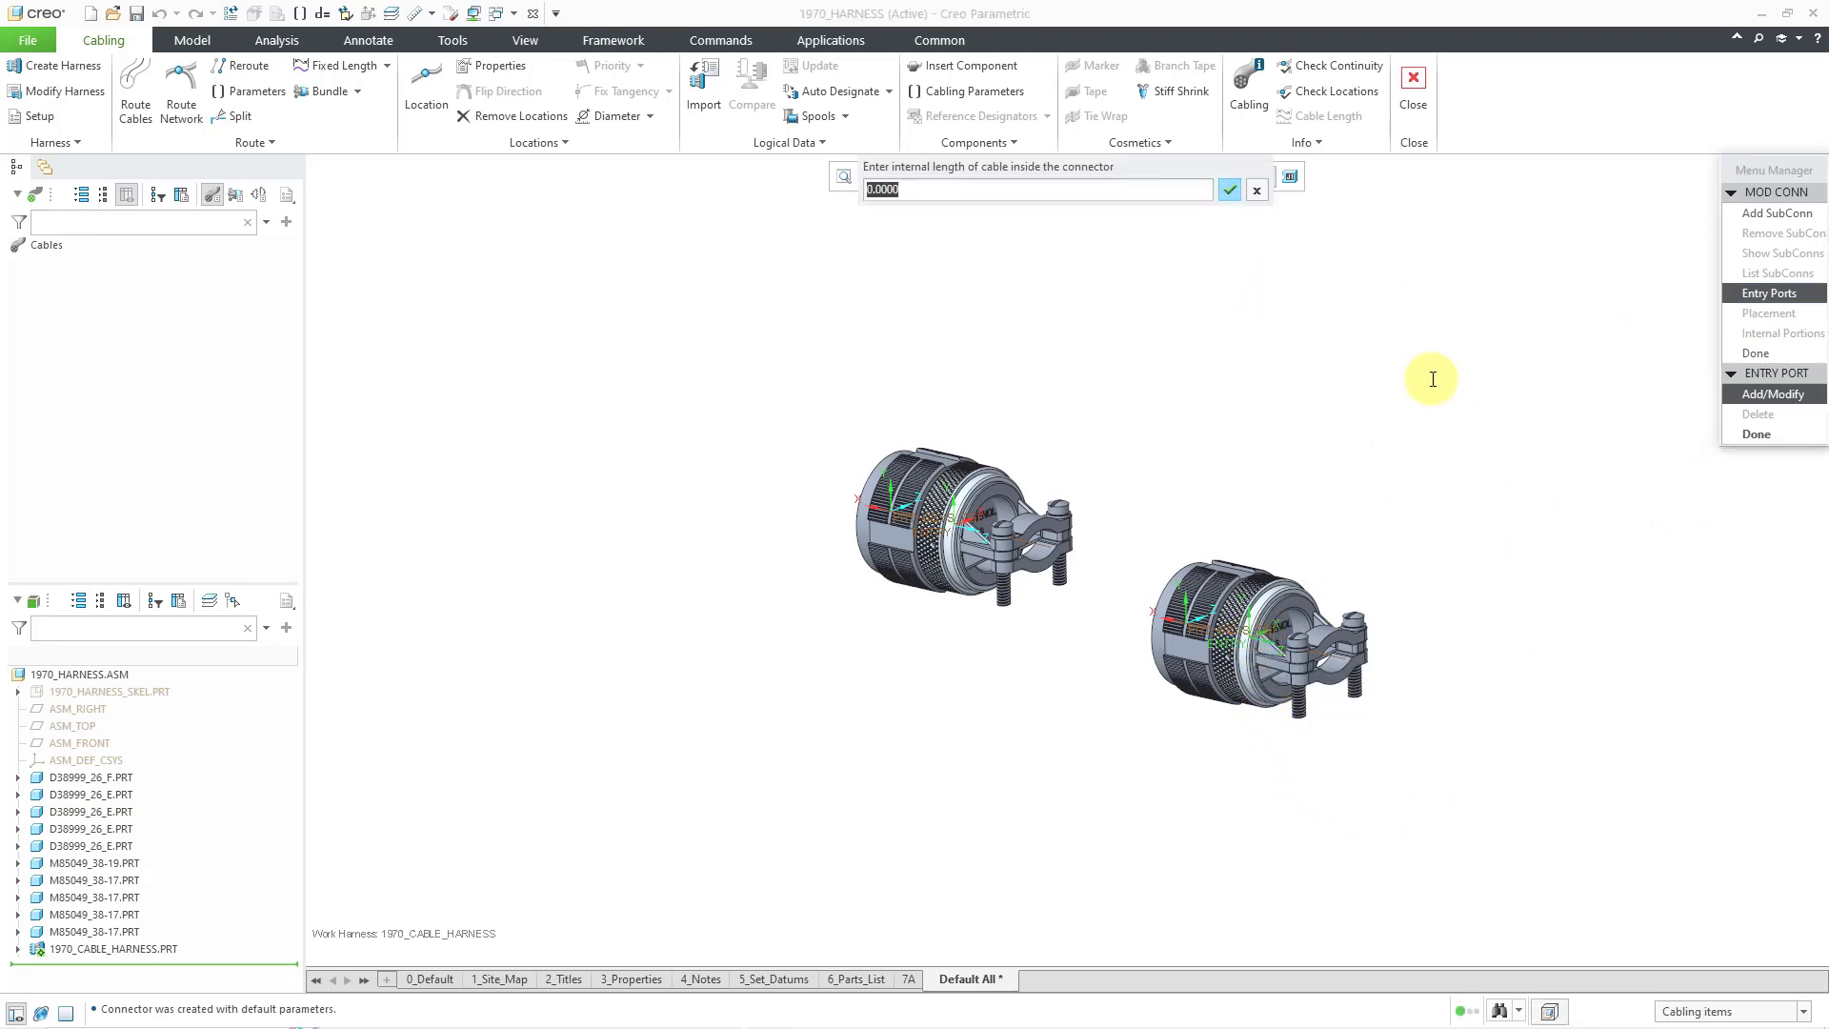
click(1230, 192)
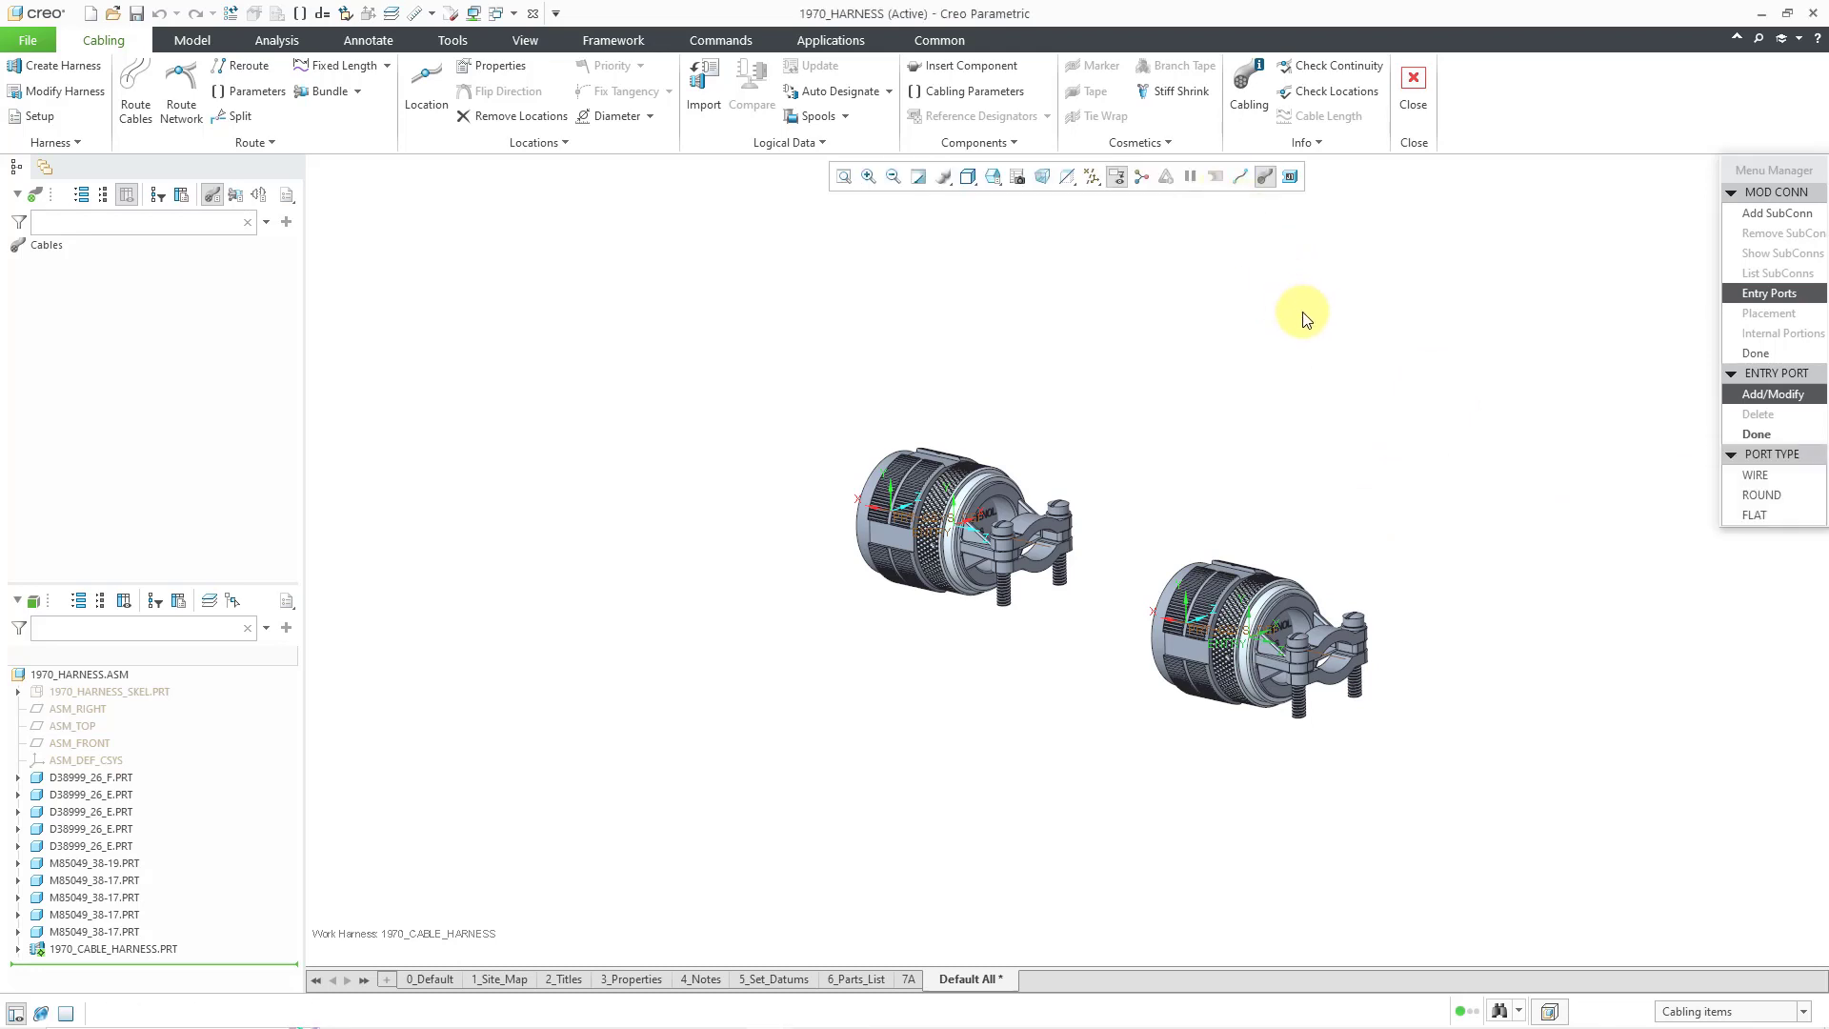
click(1758, 496)
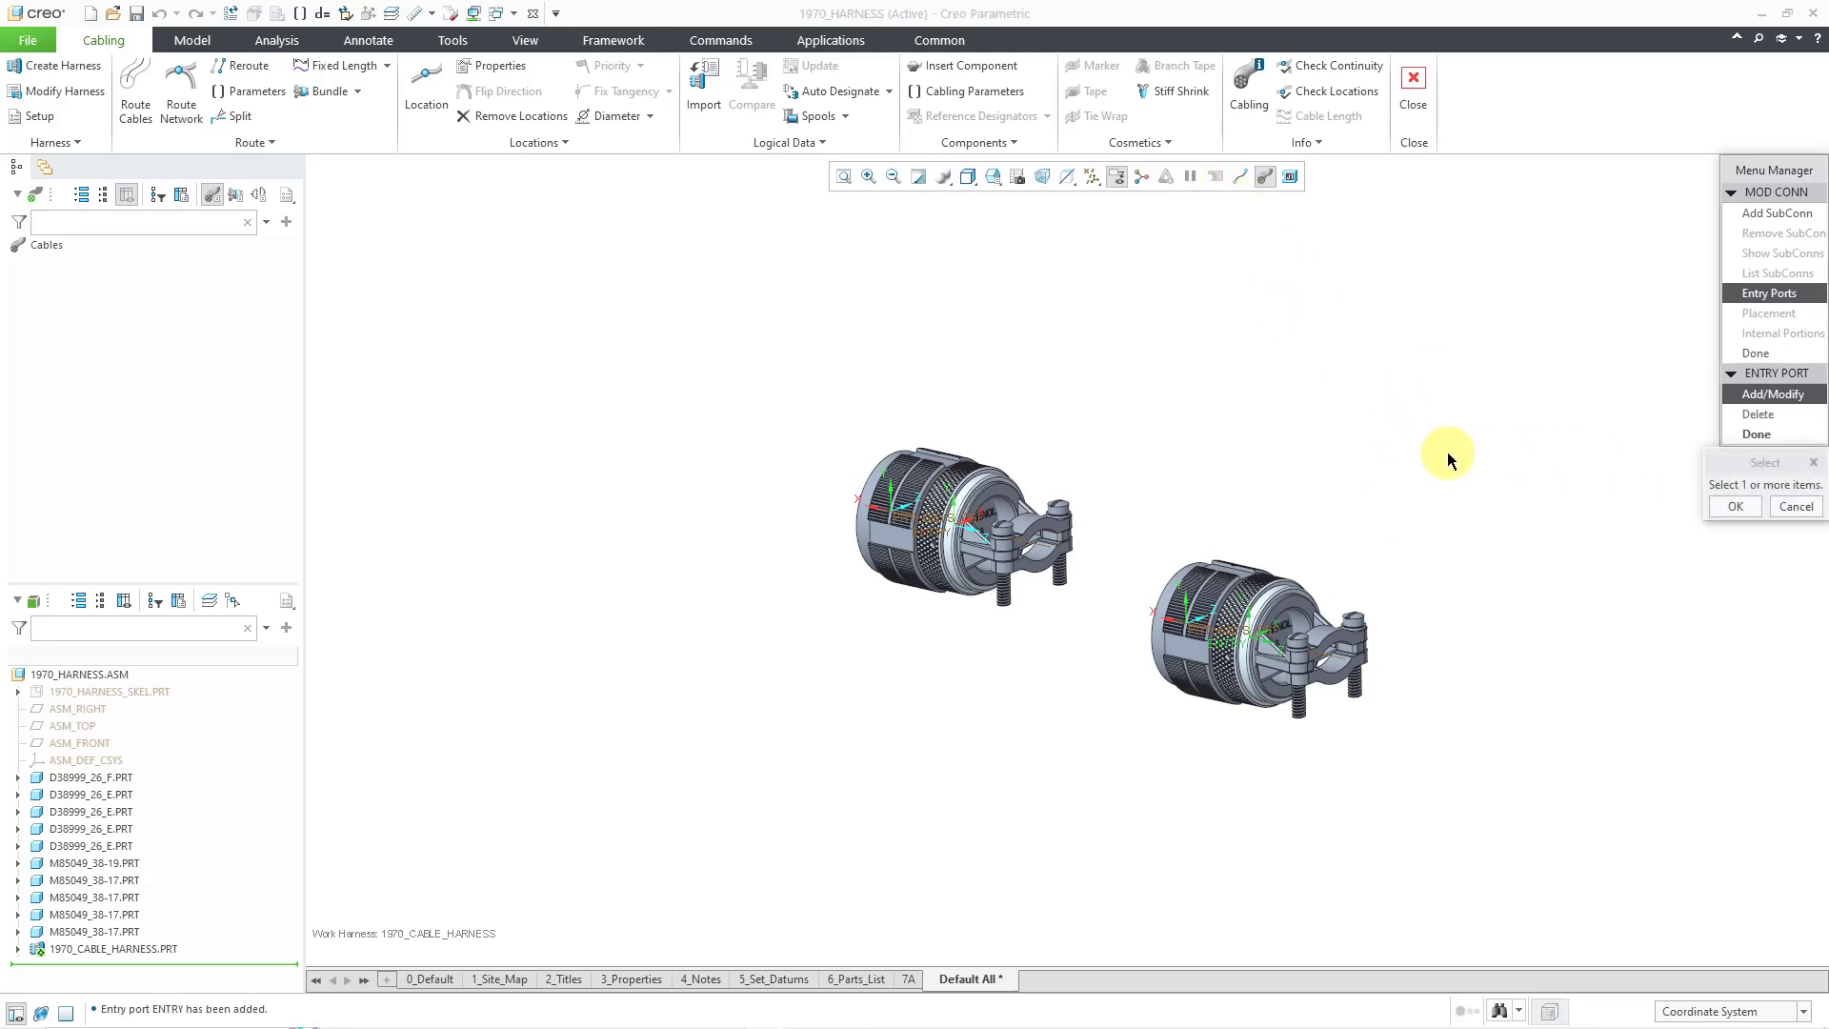
click(1756, 433)
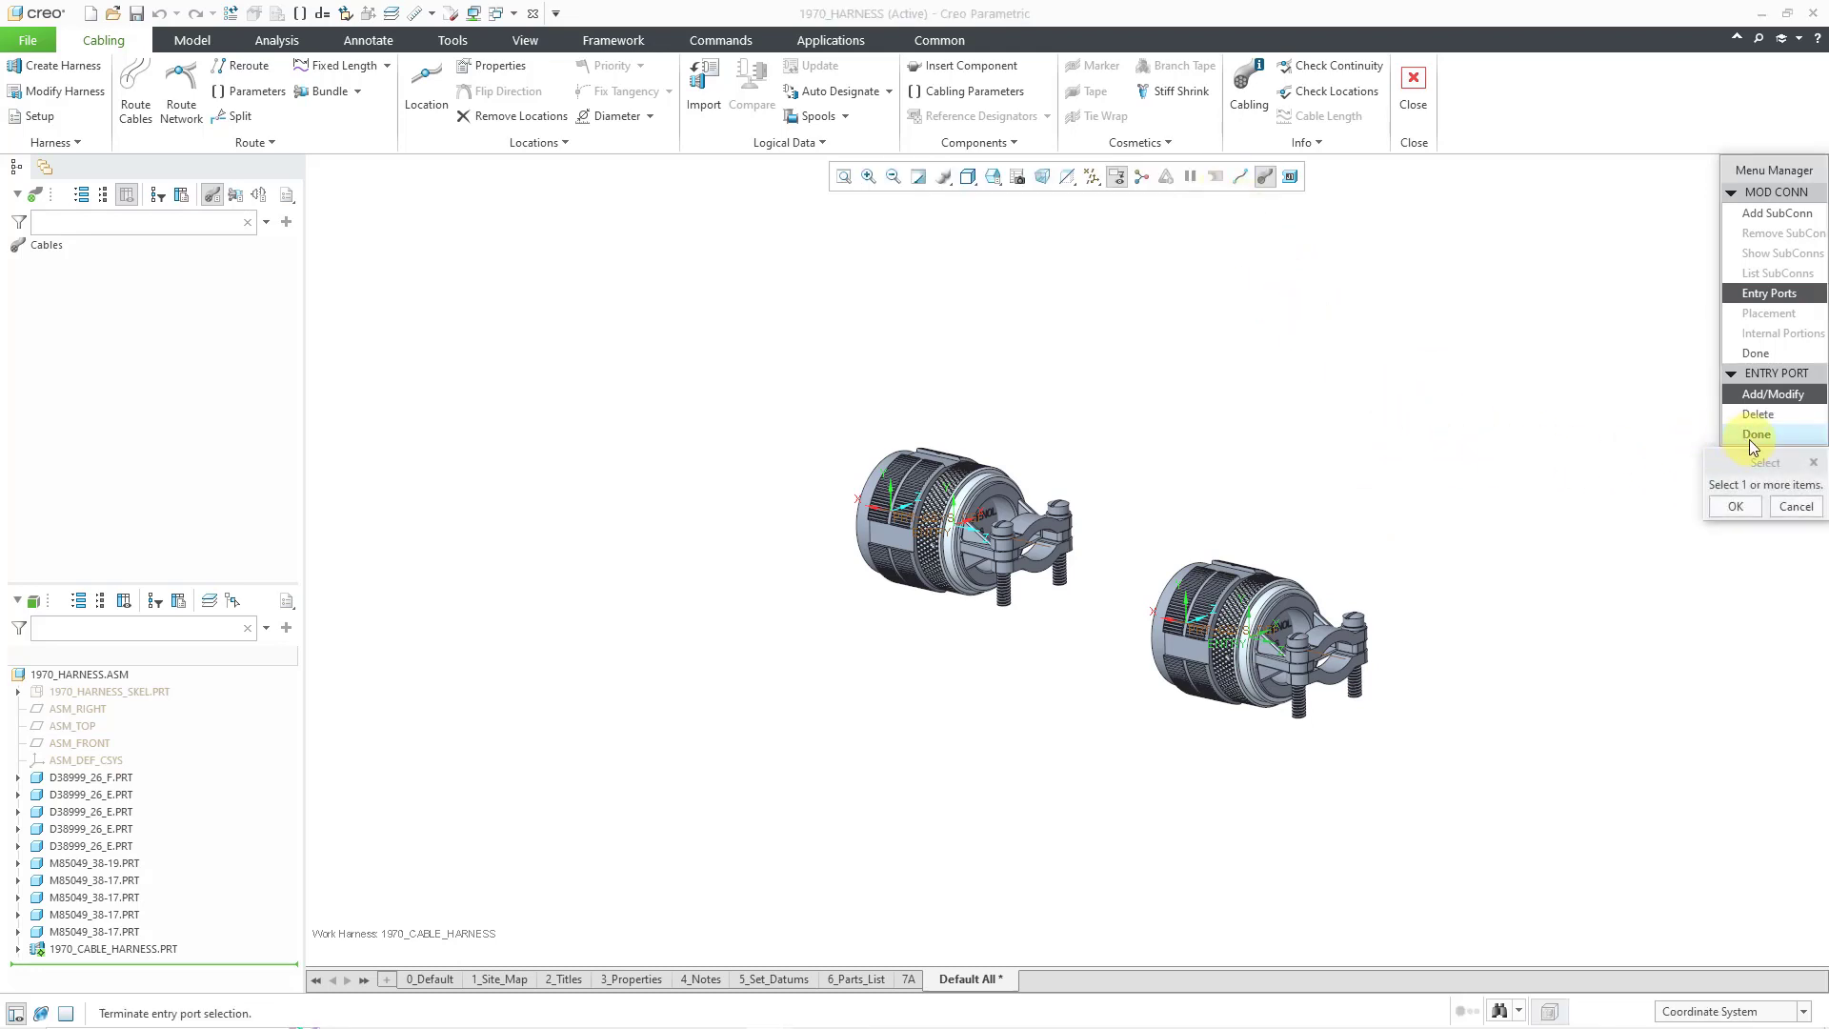
click(1753, 353)
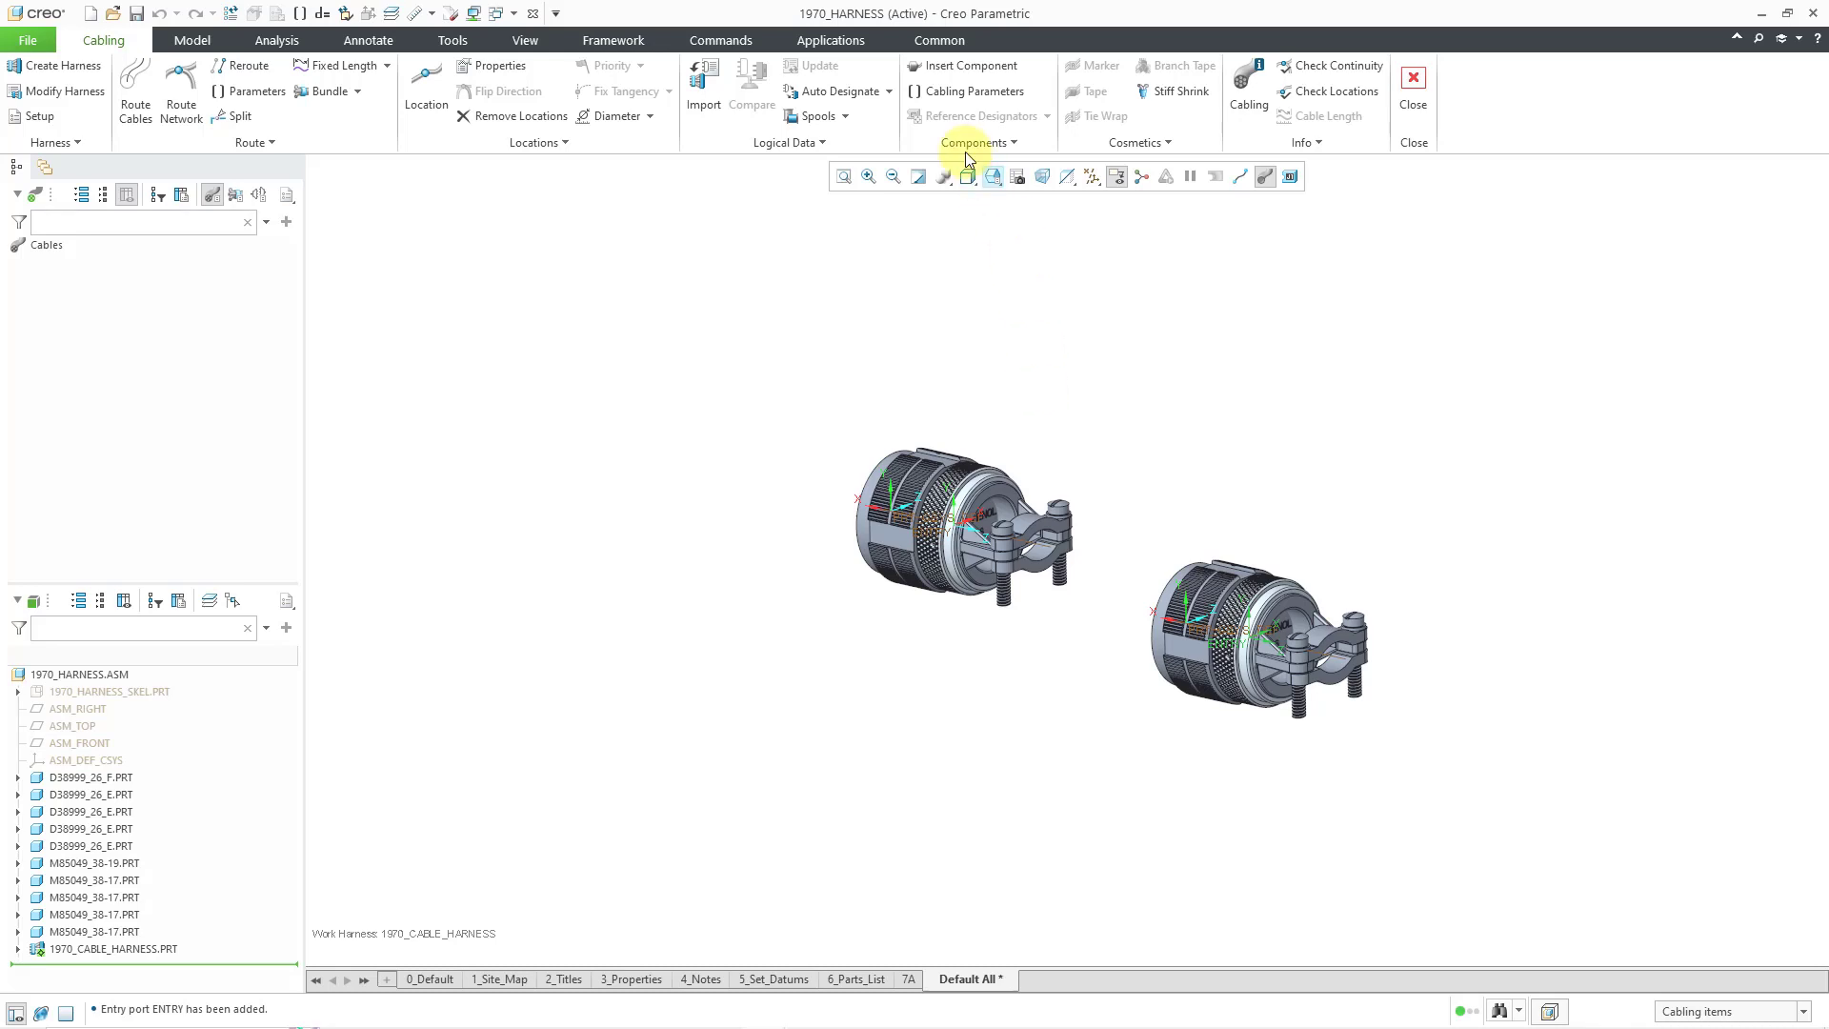
- Designate the left-hand D38999_26_E part as a connector with defaults and a new reference designator
click(892, 92)
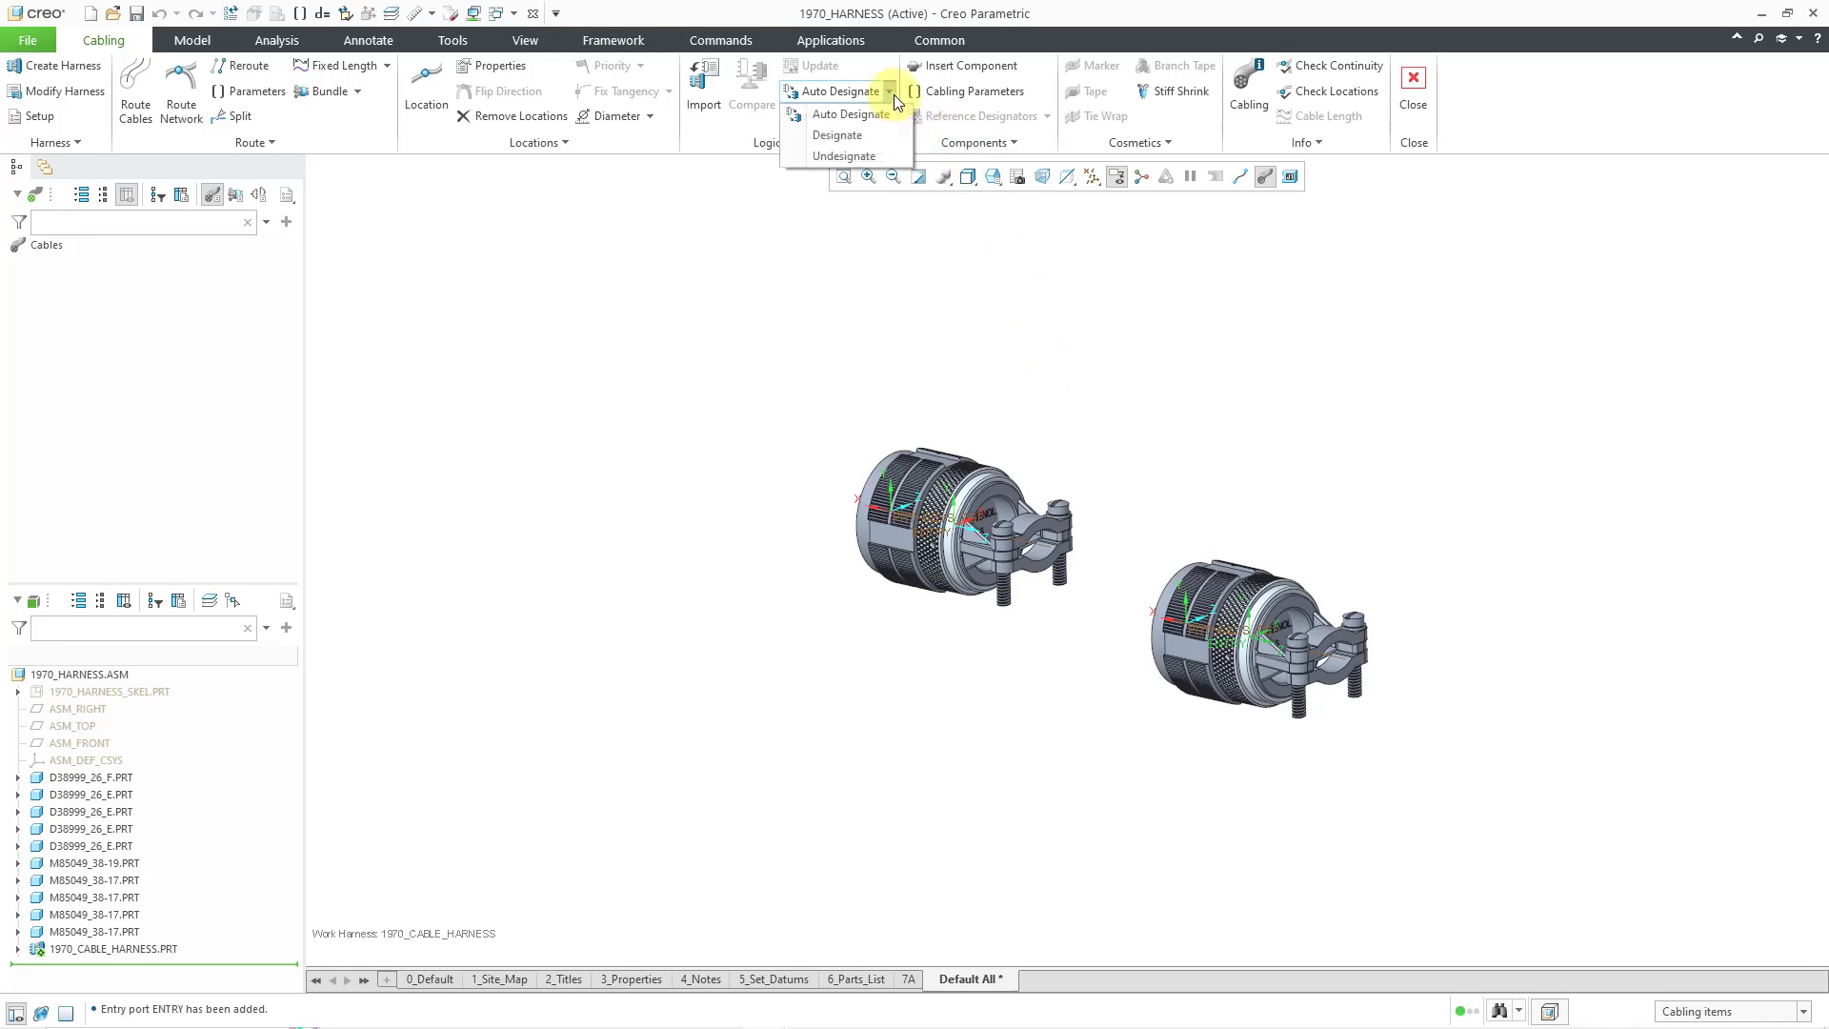
click(868, 137)
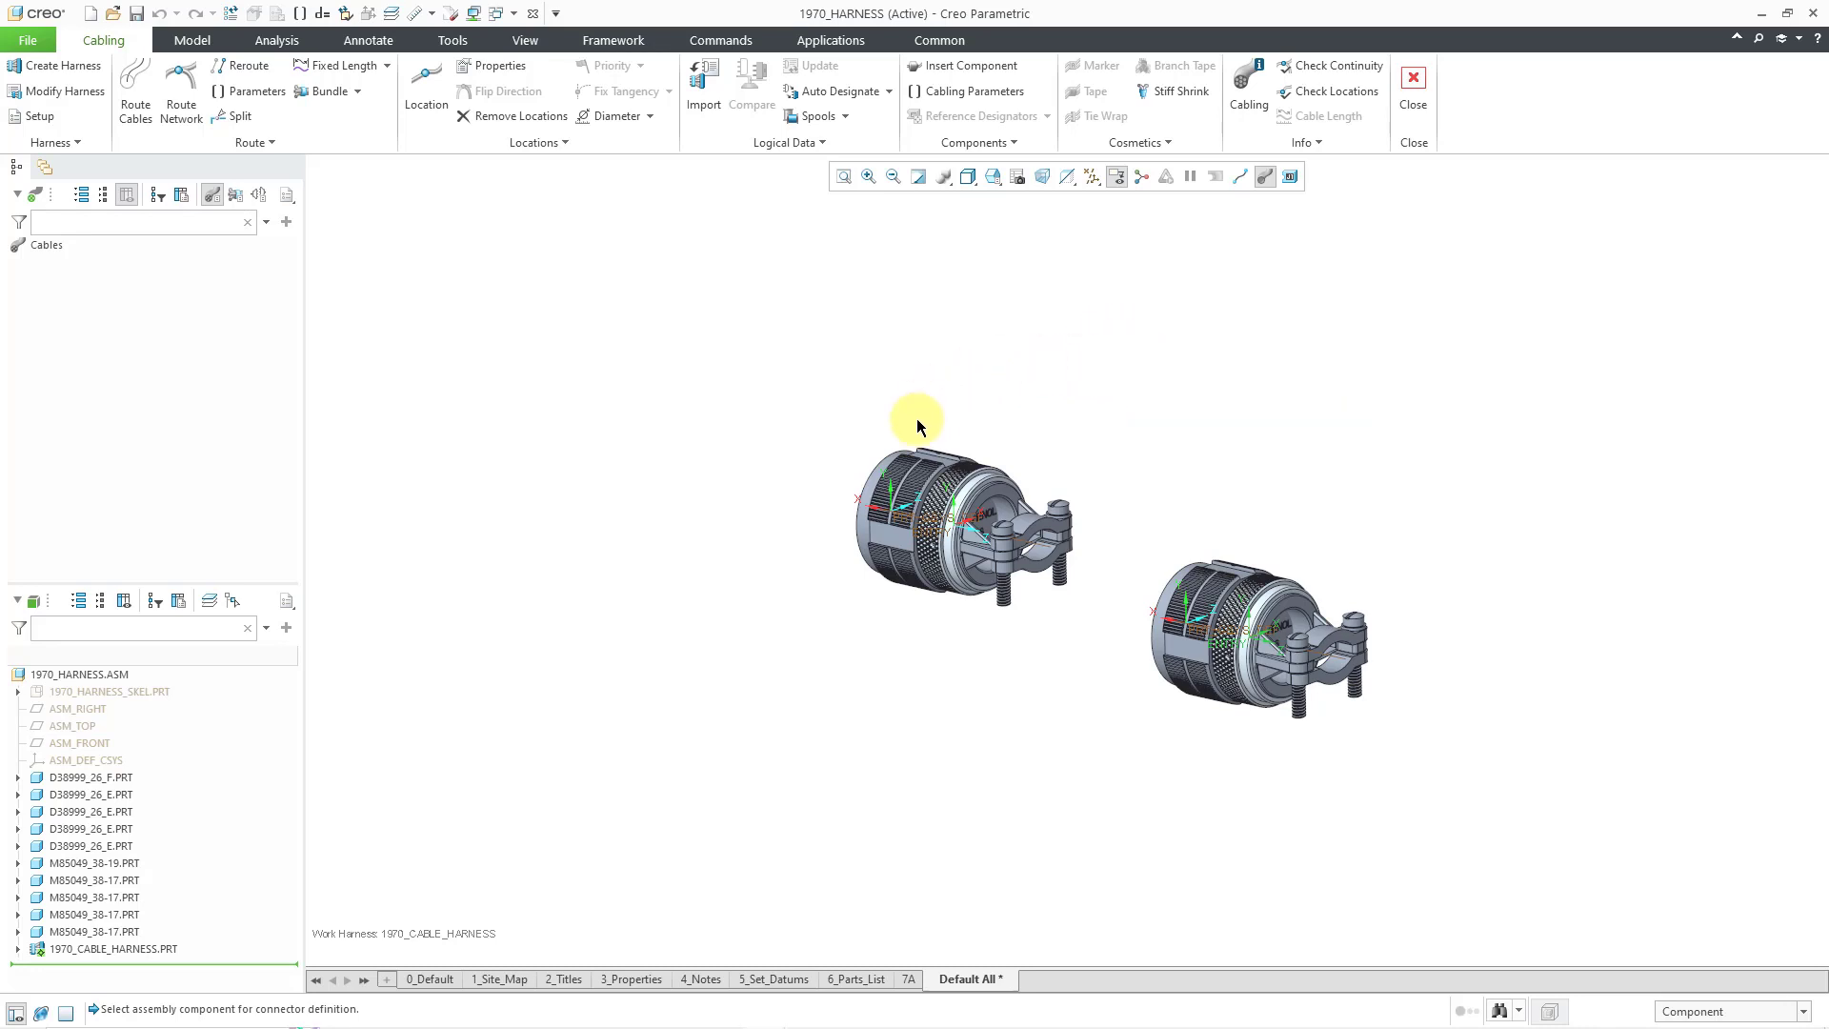
click(916, 472)
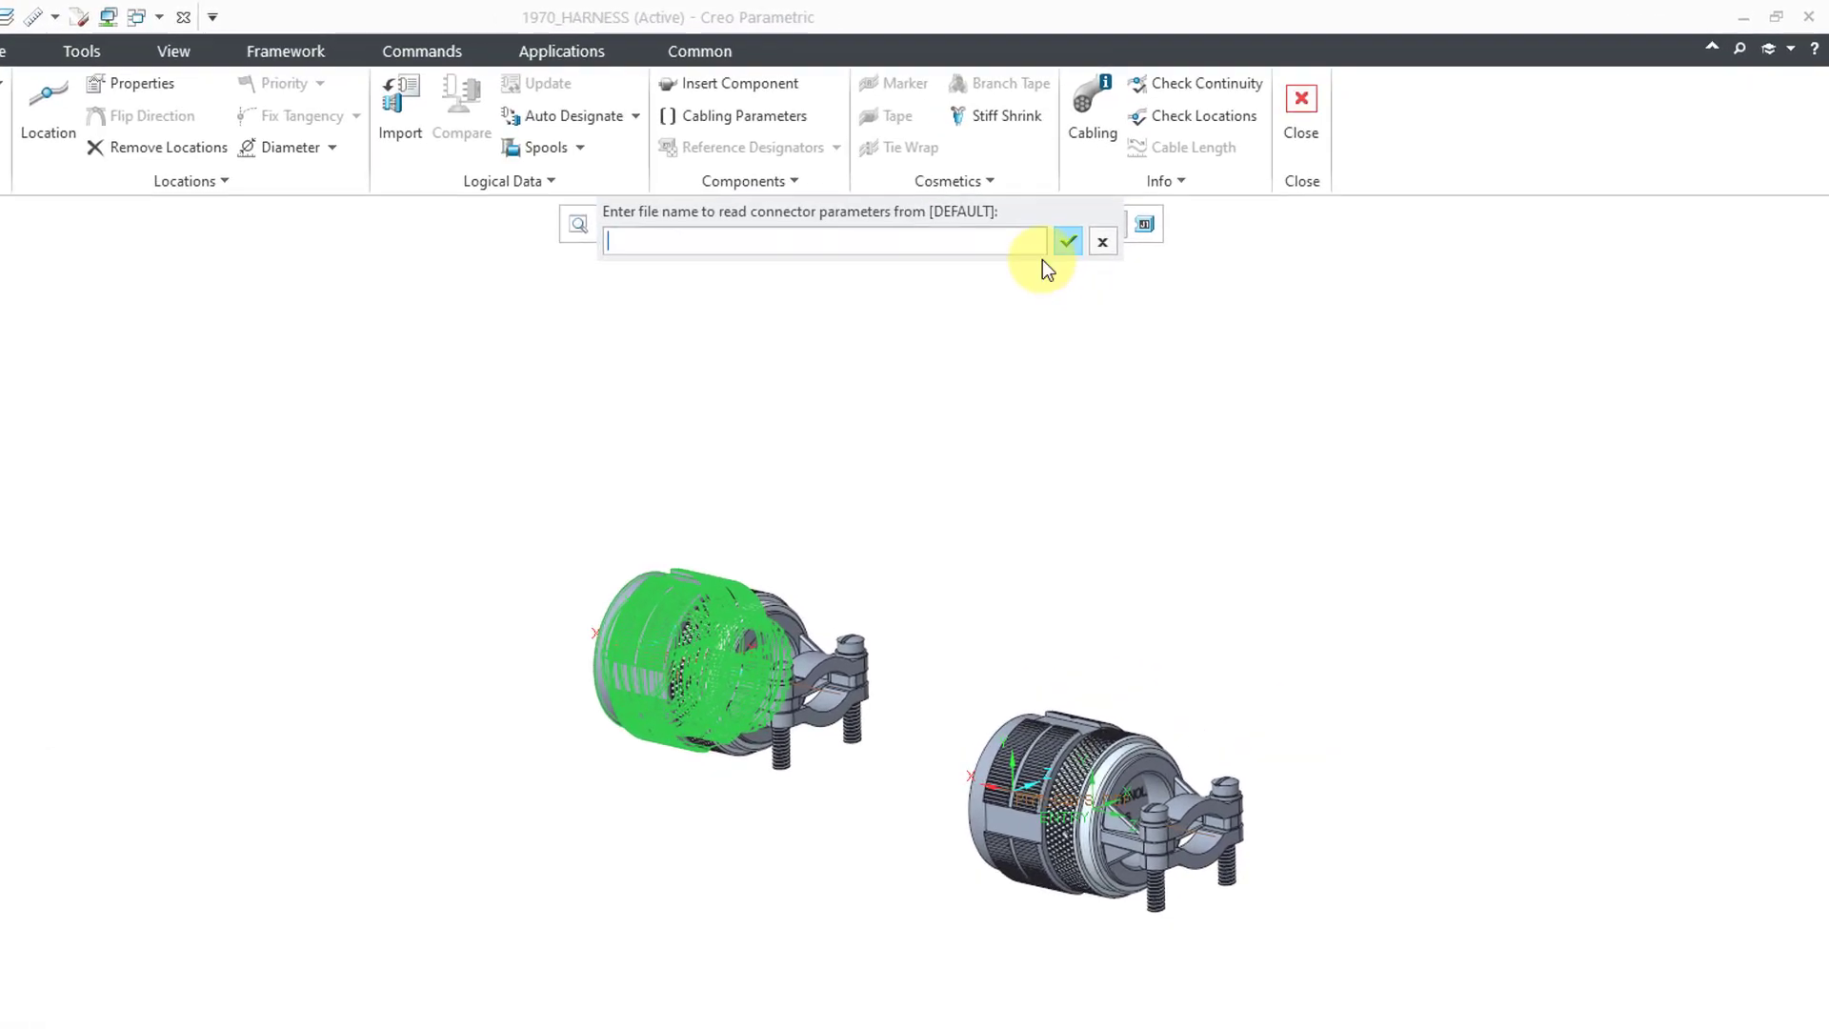
click(1064, 243)
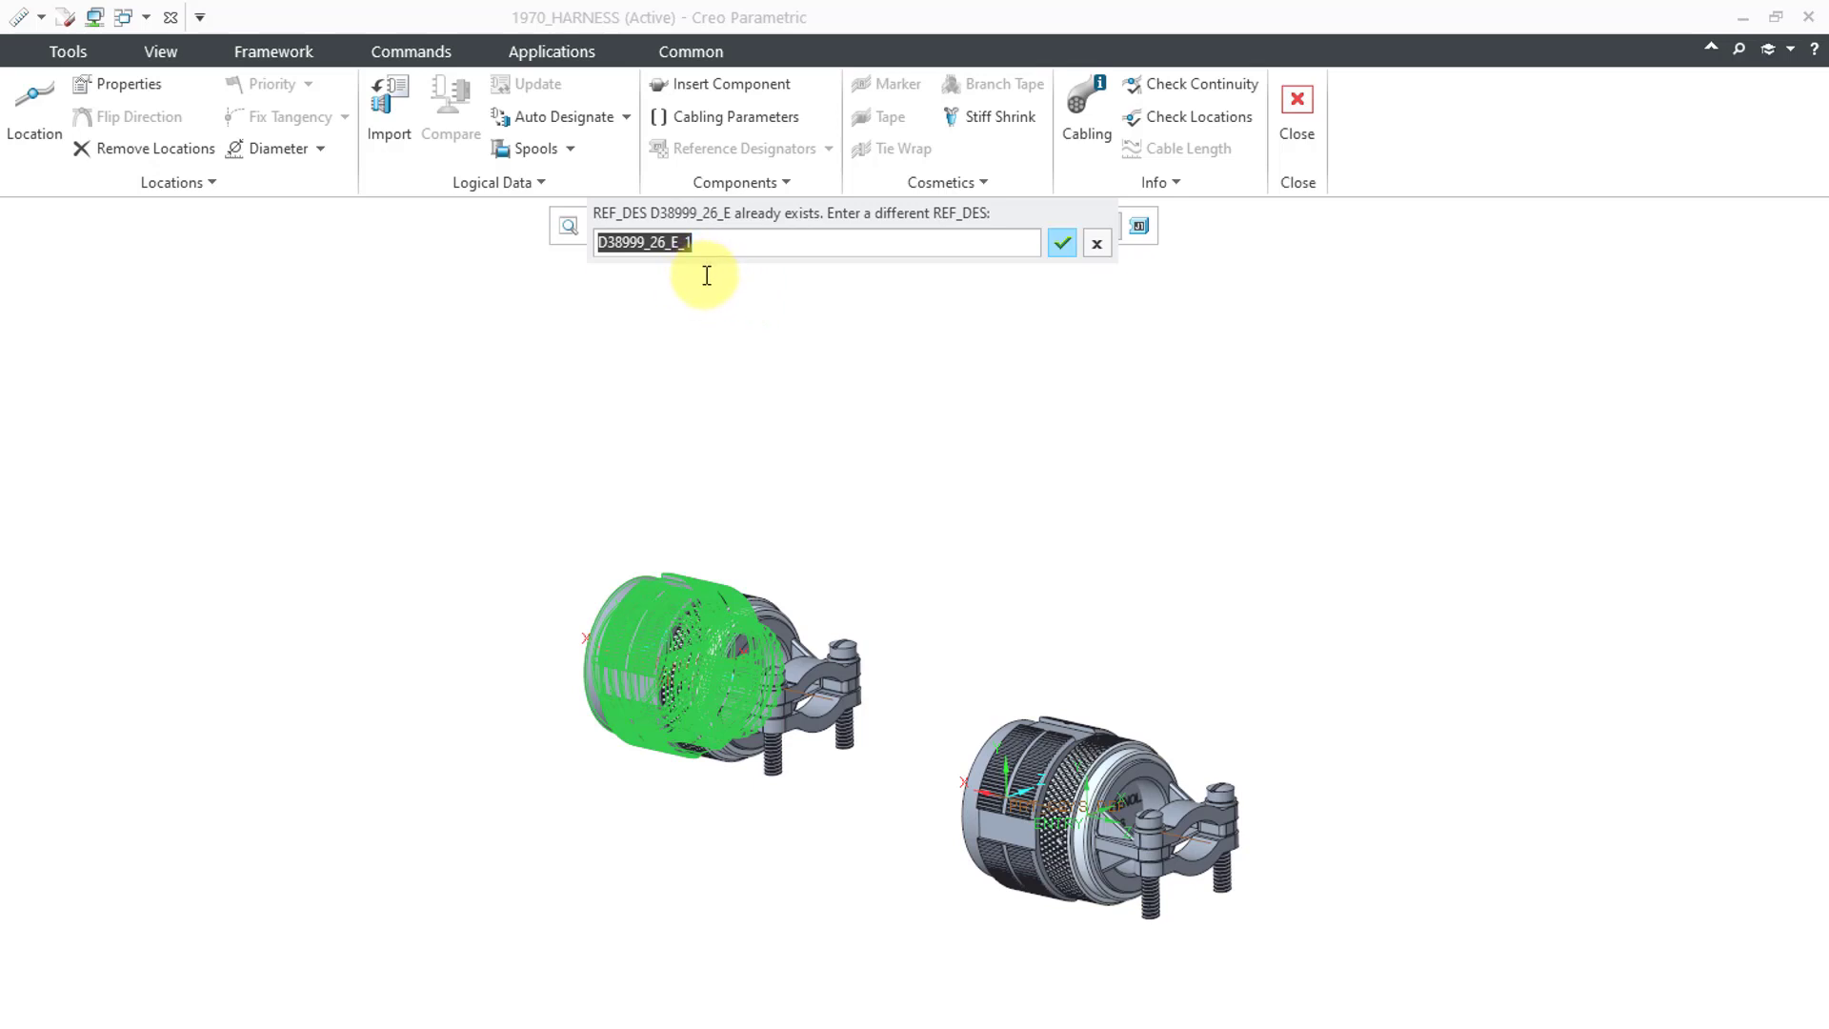
click(1063, 244)
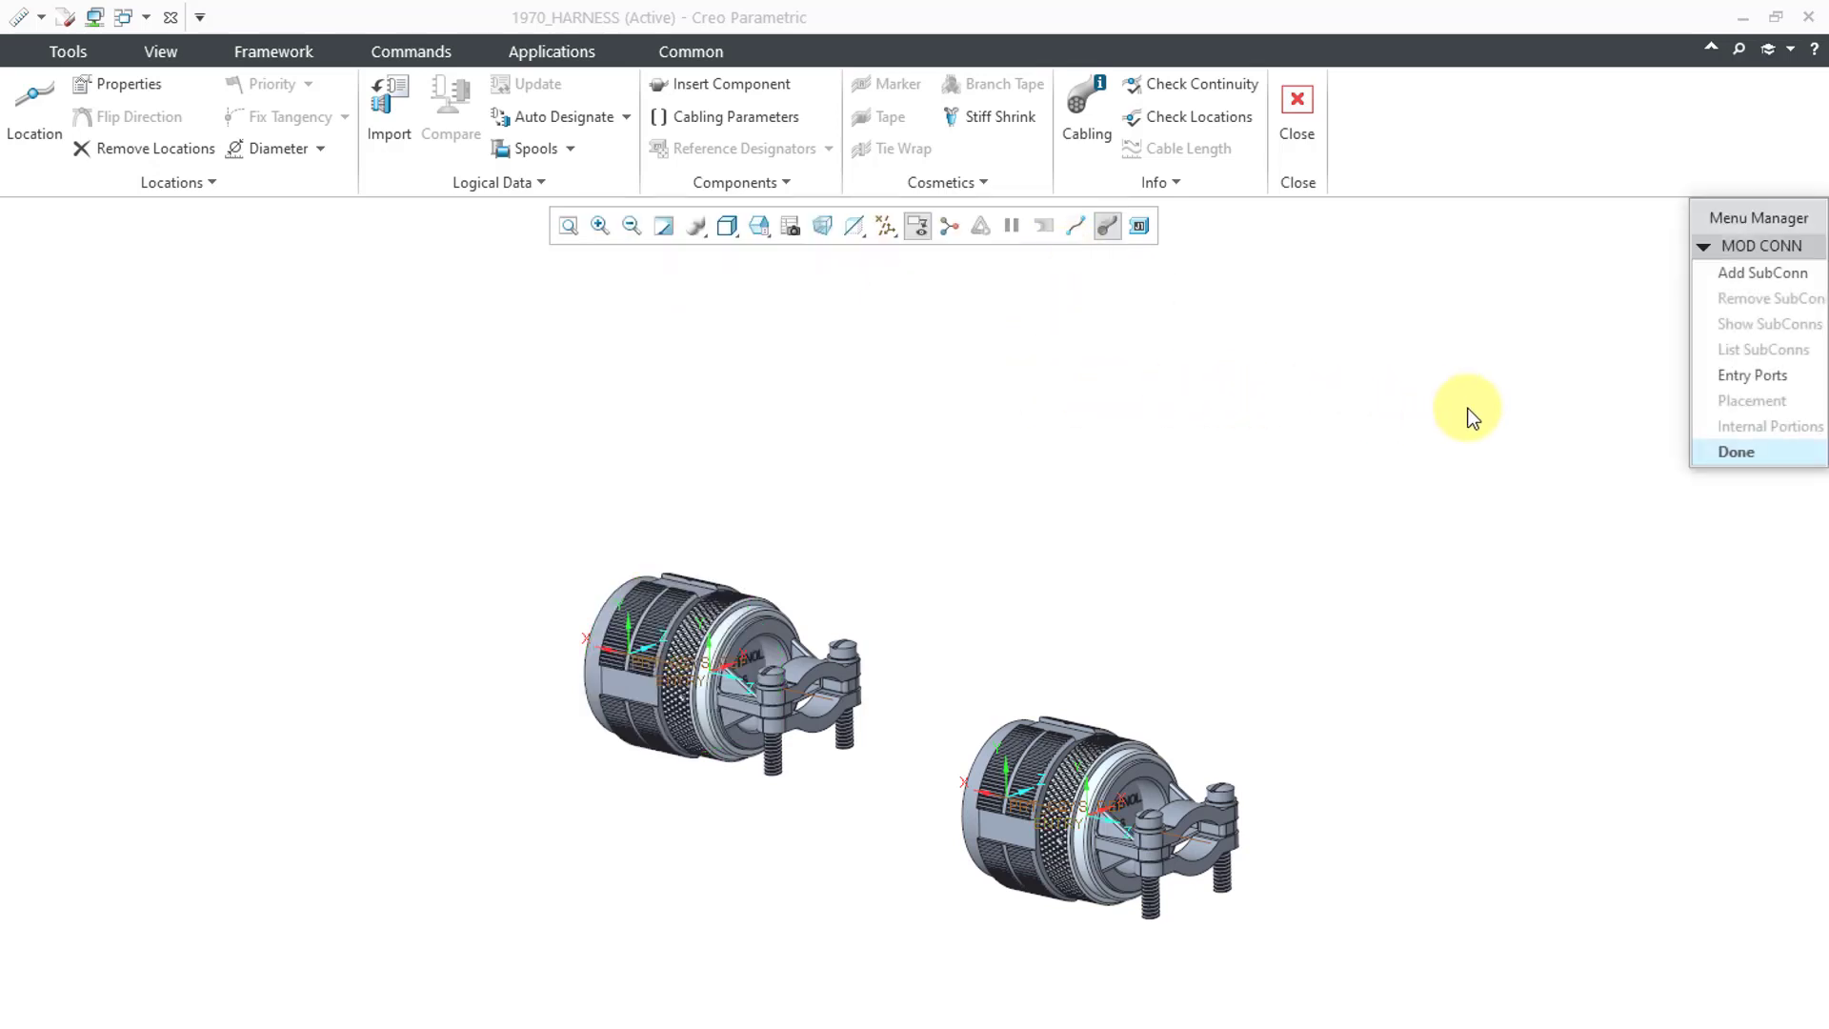
- Add the left connector's ENTRY coordinate system as a round entry port with zero internal length
click(1749, 376)
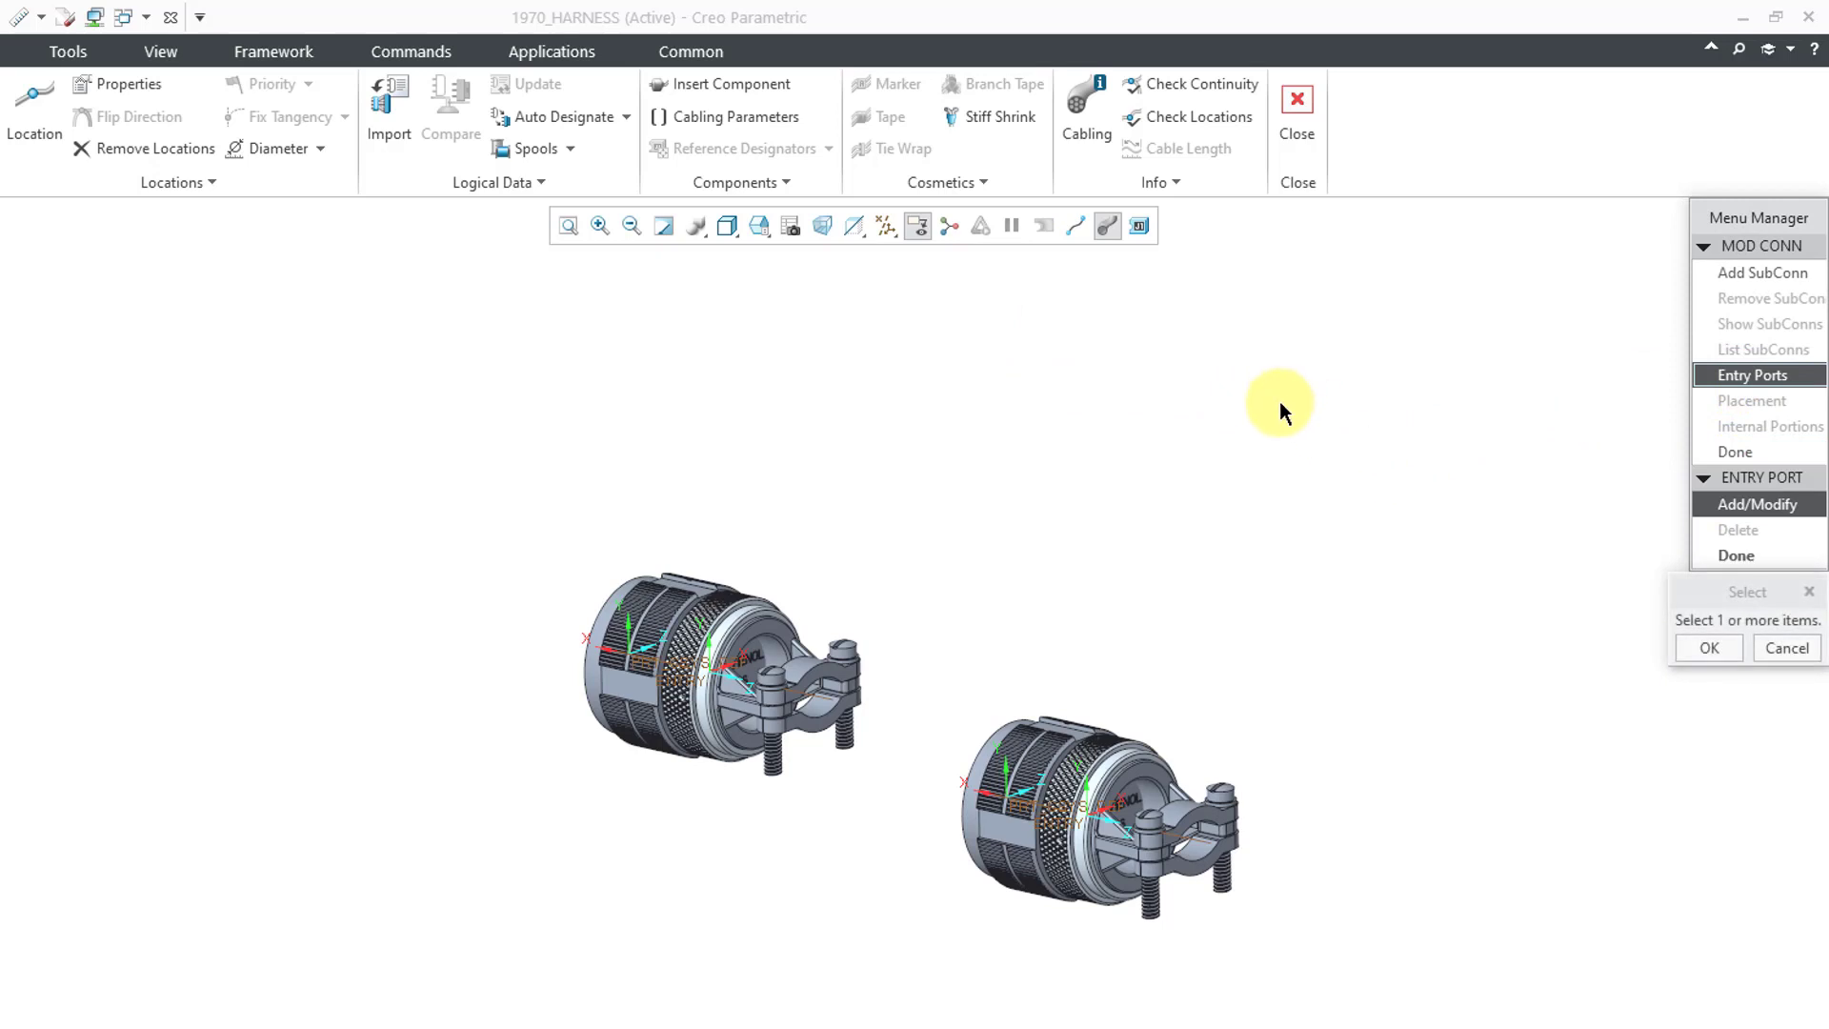
click(702, 684)
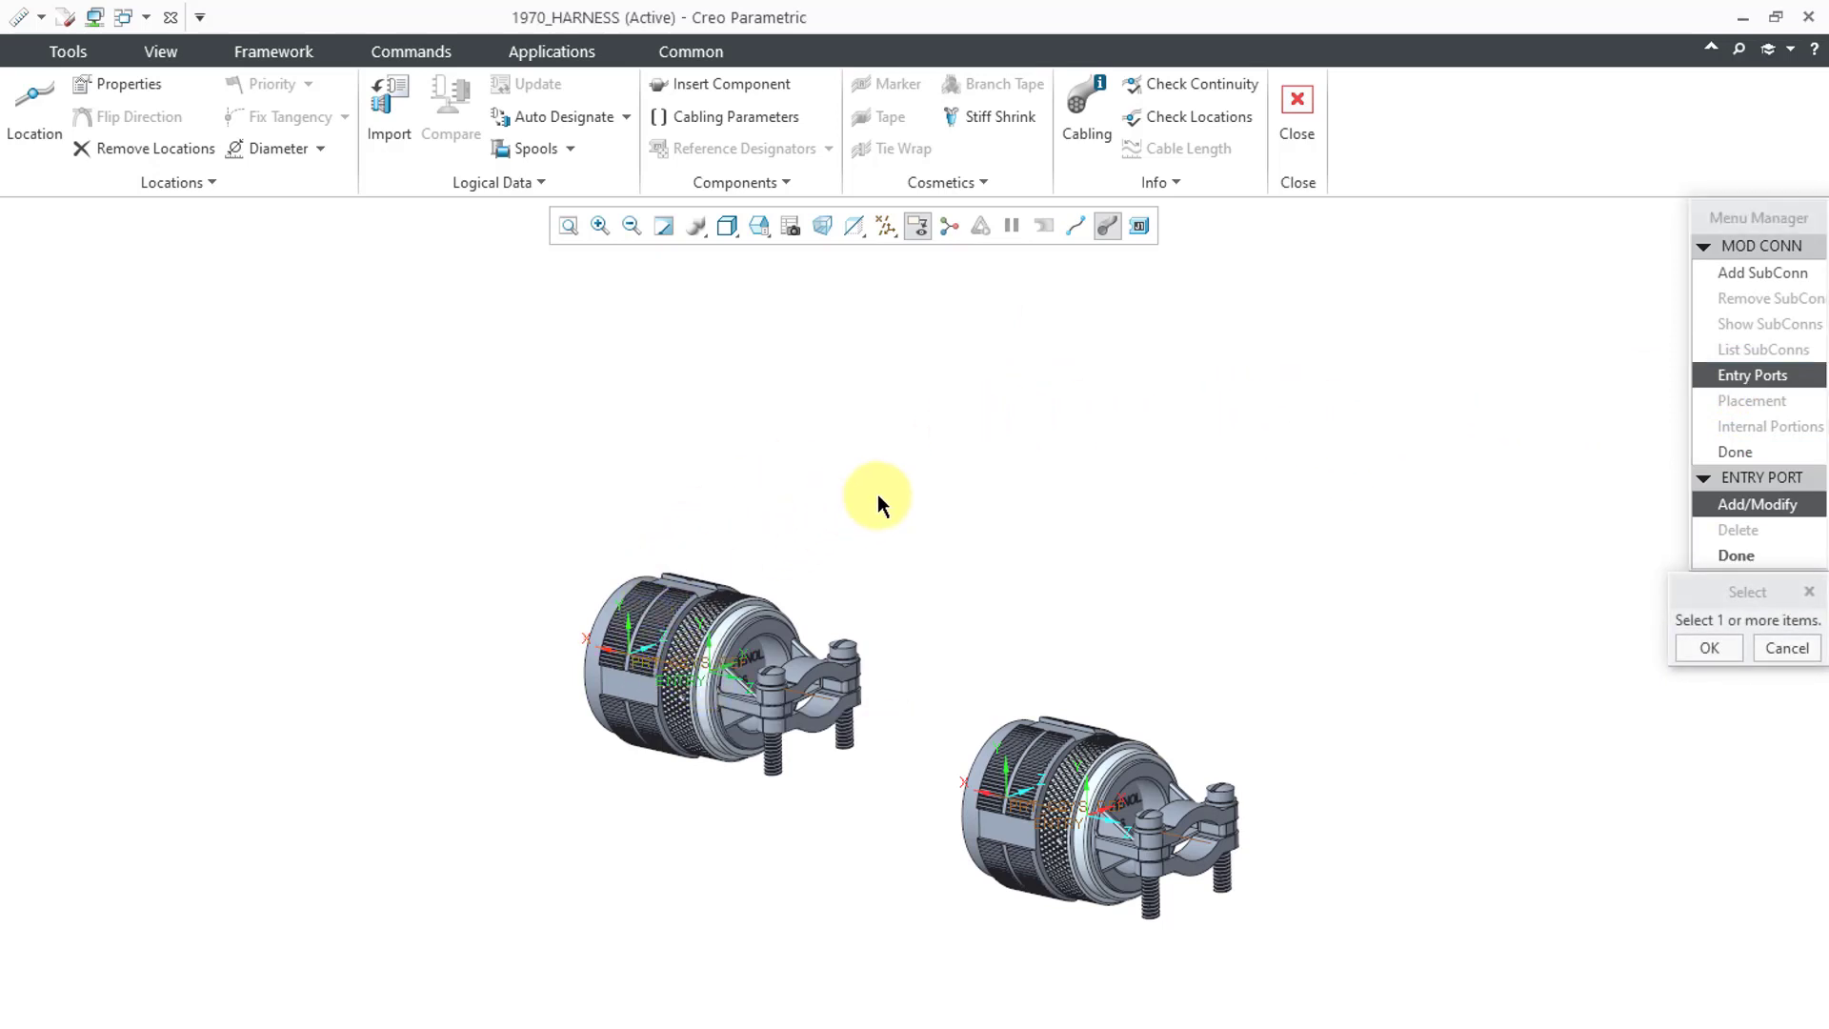
click(1710, 648)
click(1063, 244)
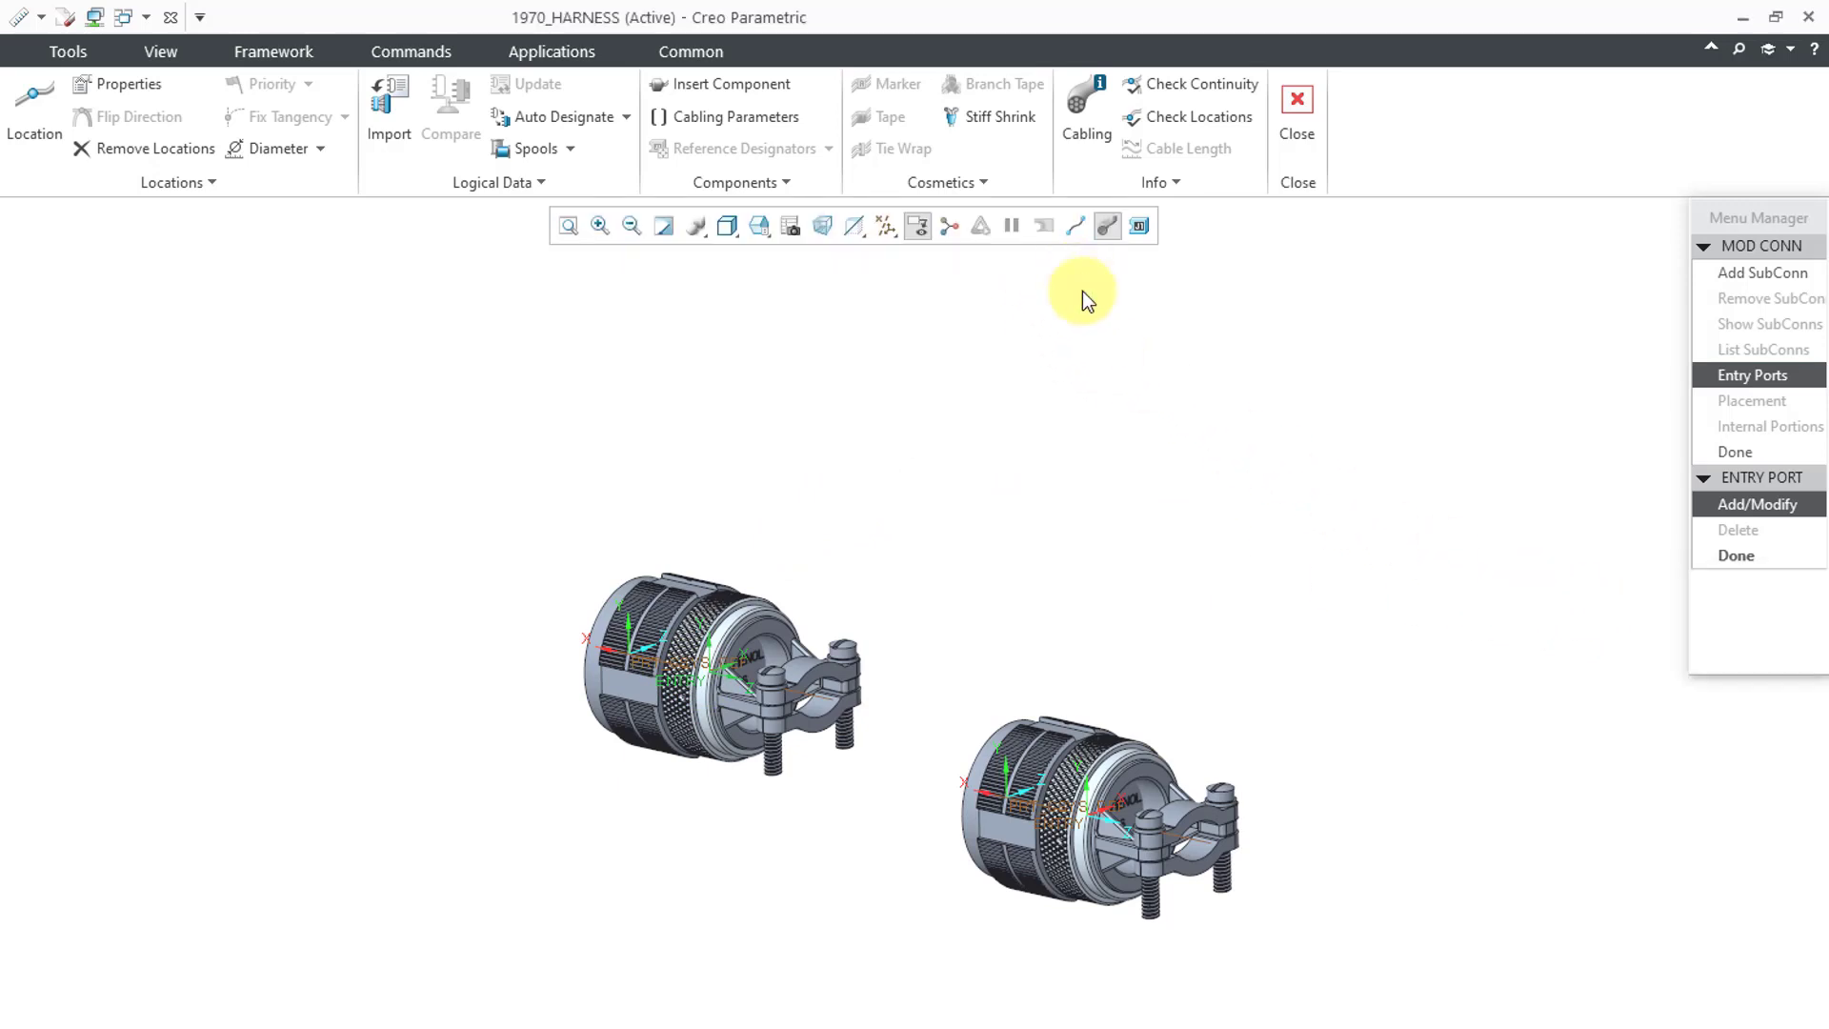
click(1729, 633)
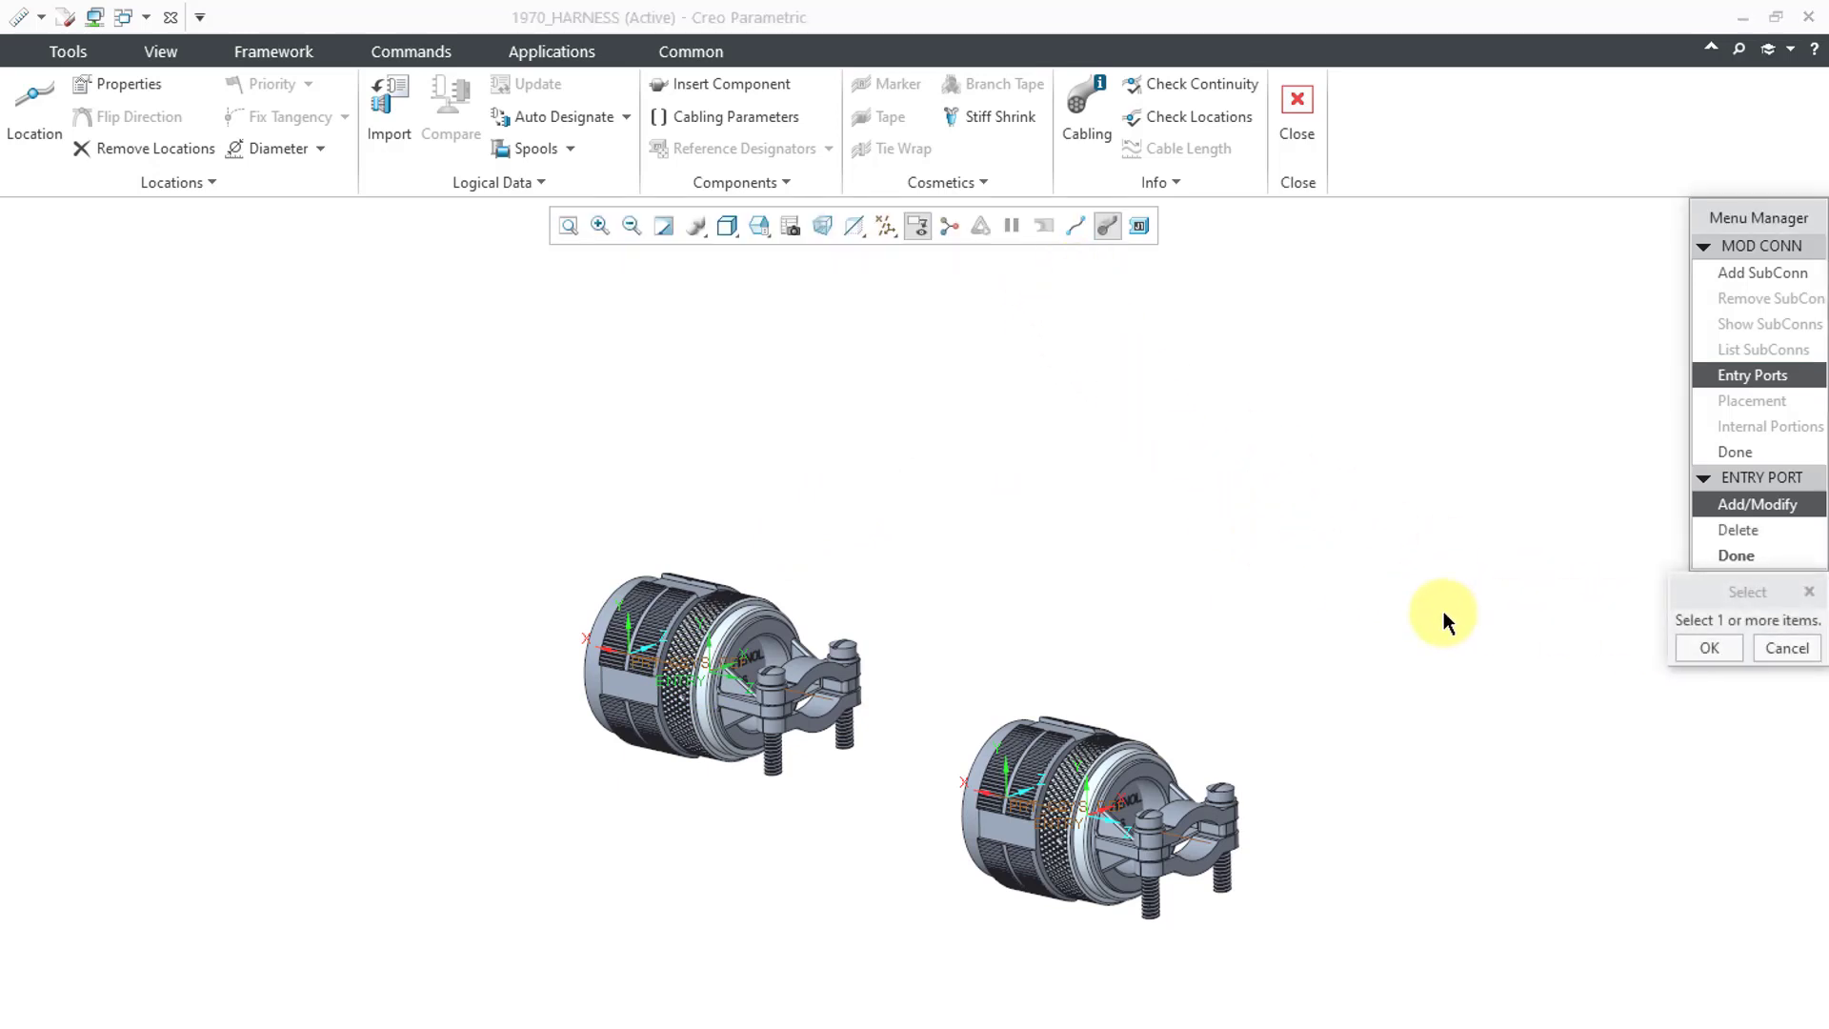
click(1749, 467)
- Finish the last connector's entry port, accepting the reference designator and internal length prompts
scroll(1618, 600, down, 3)
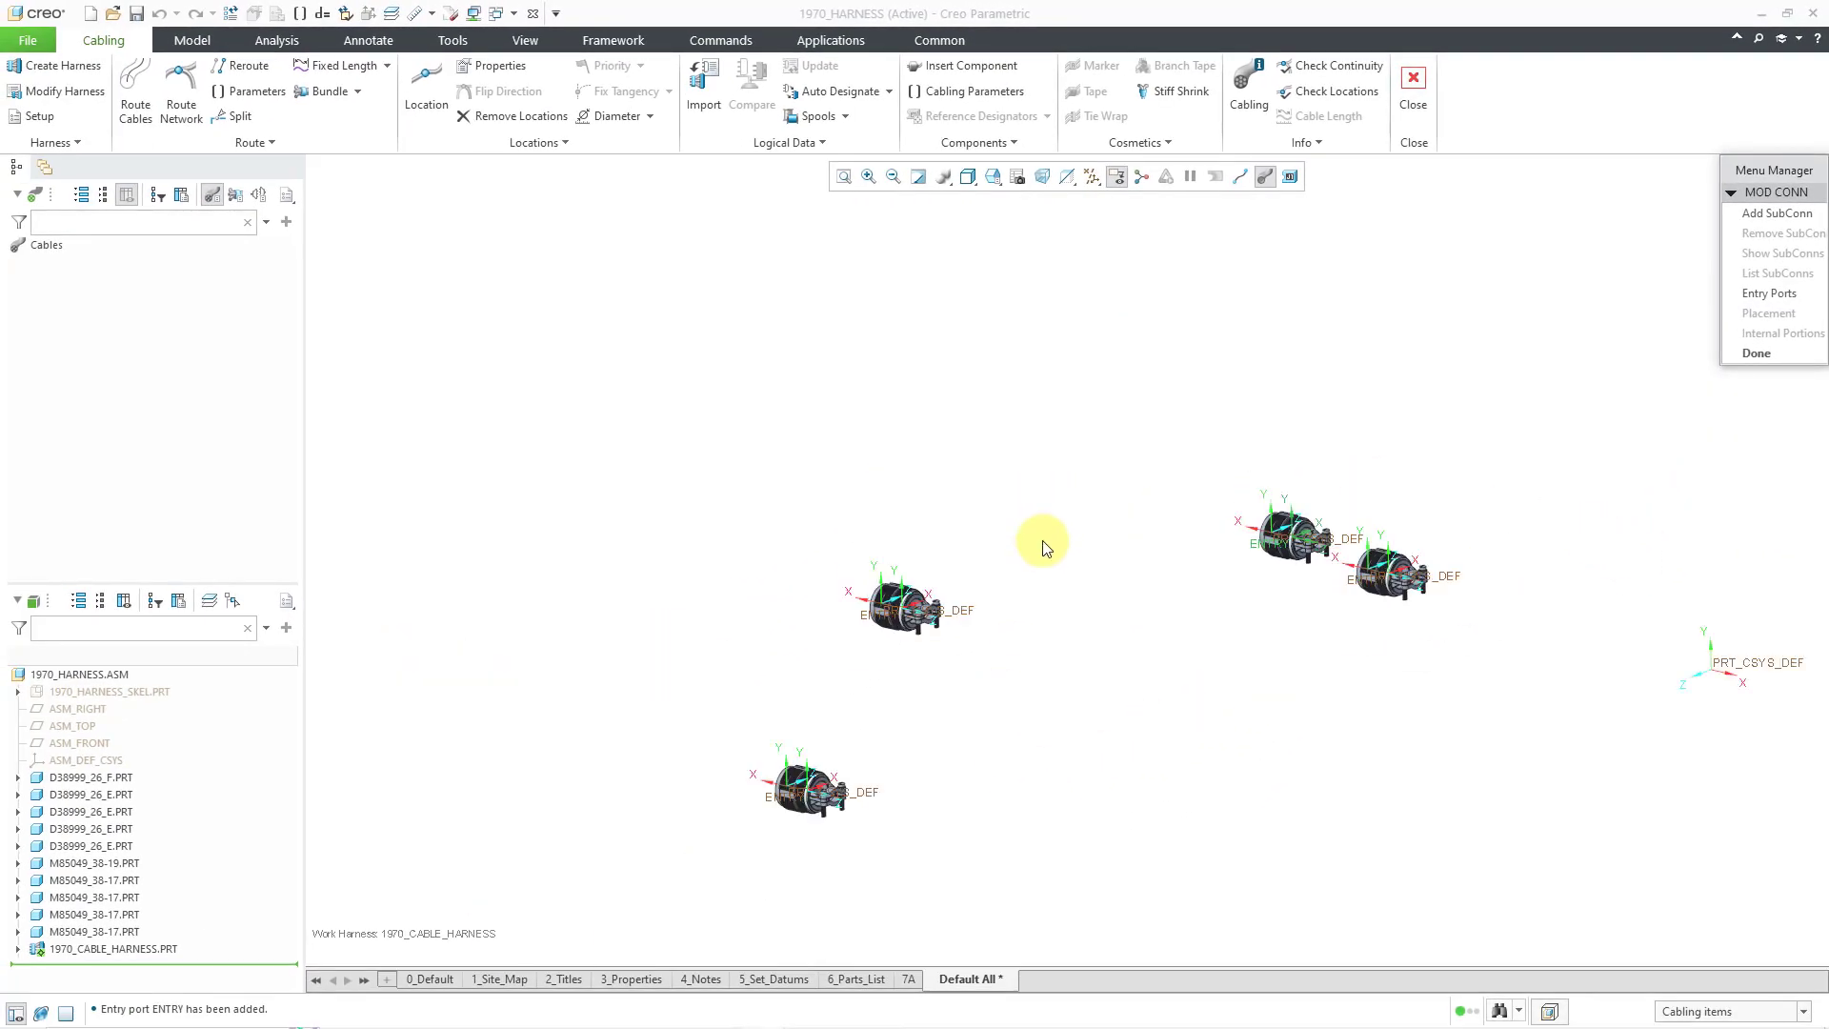
scroll(844, 824, up, 4)
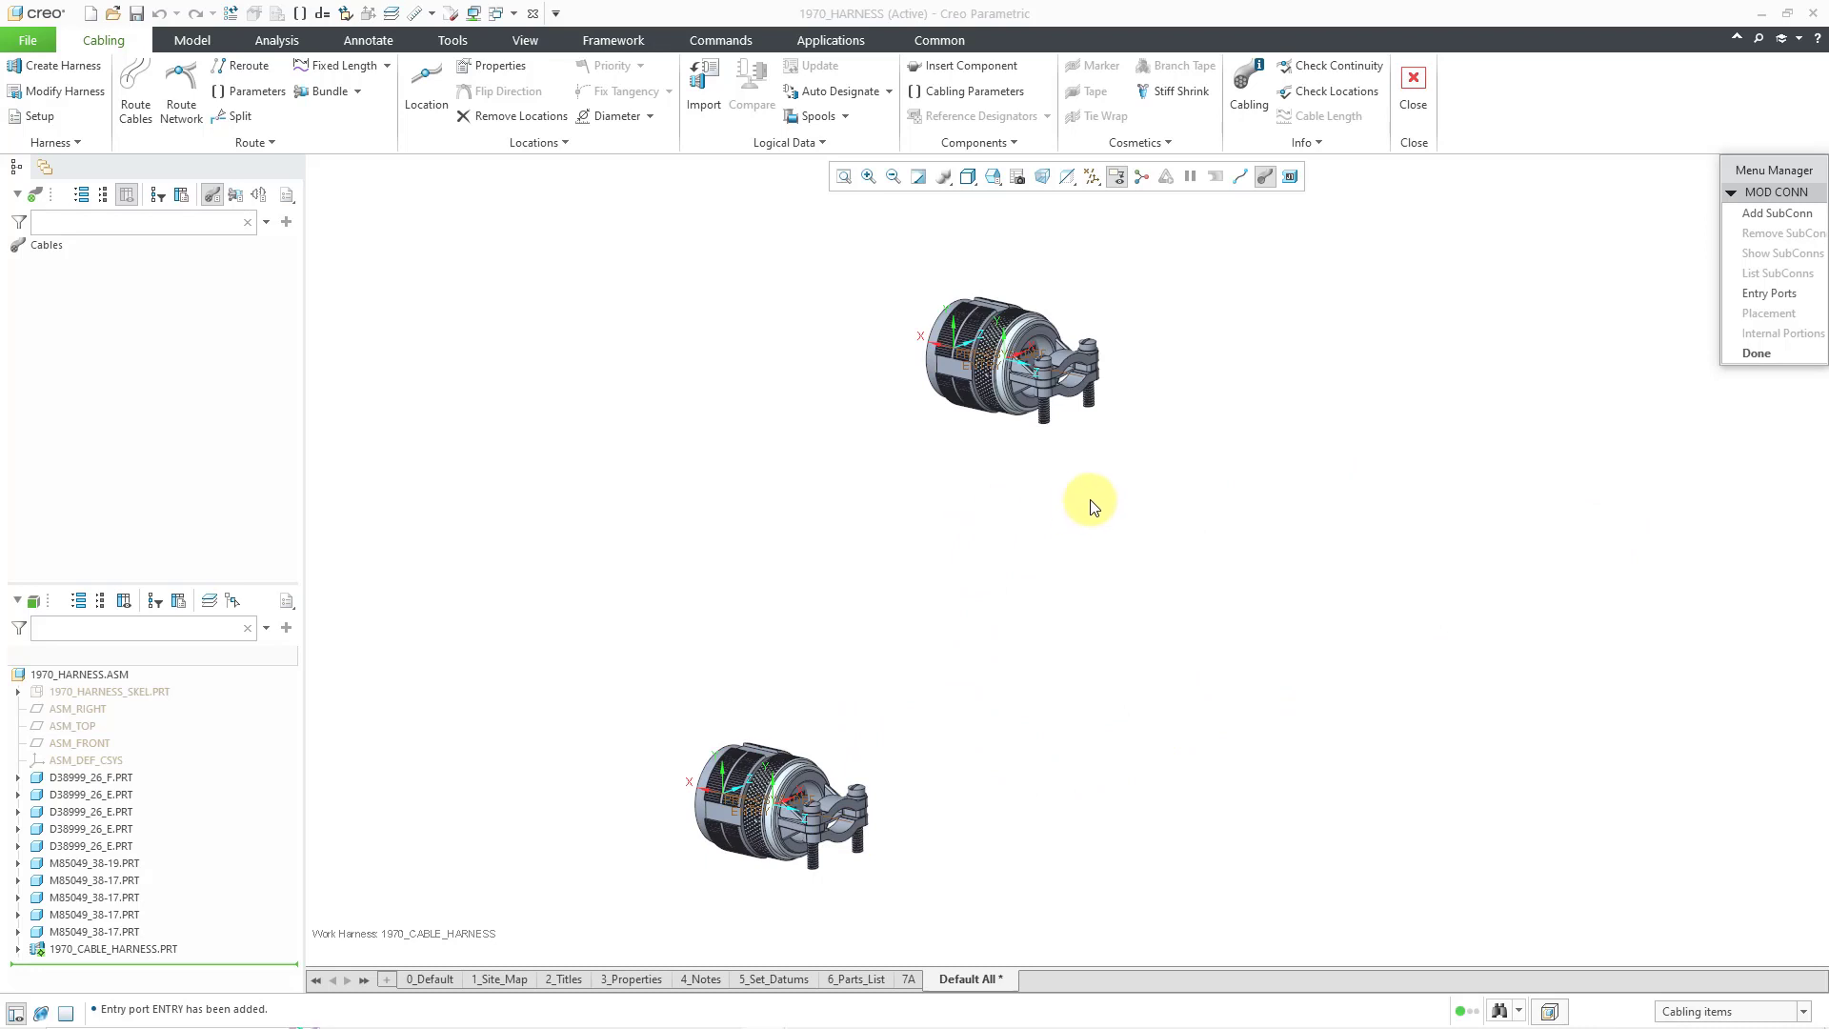
click(1750, 352)
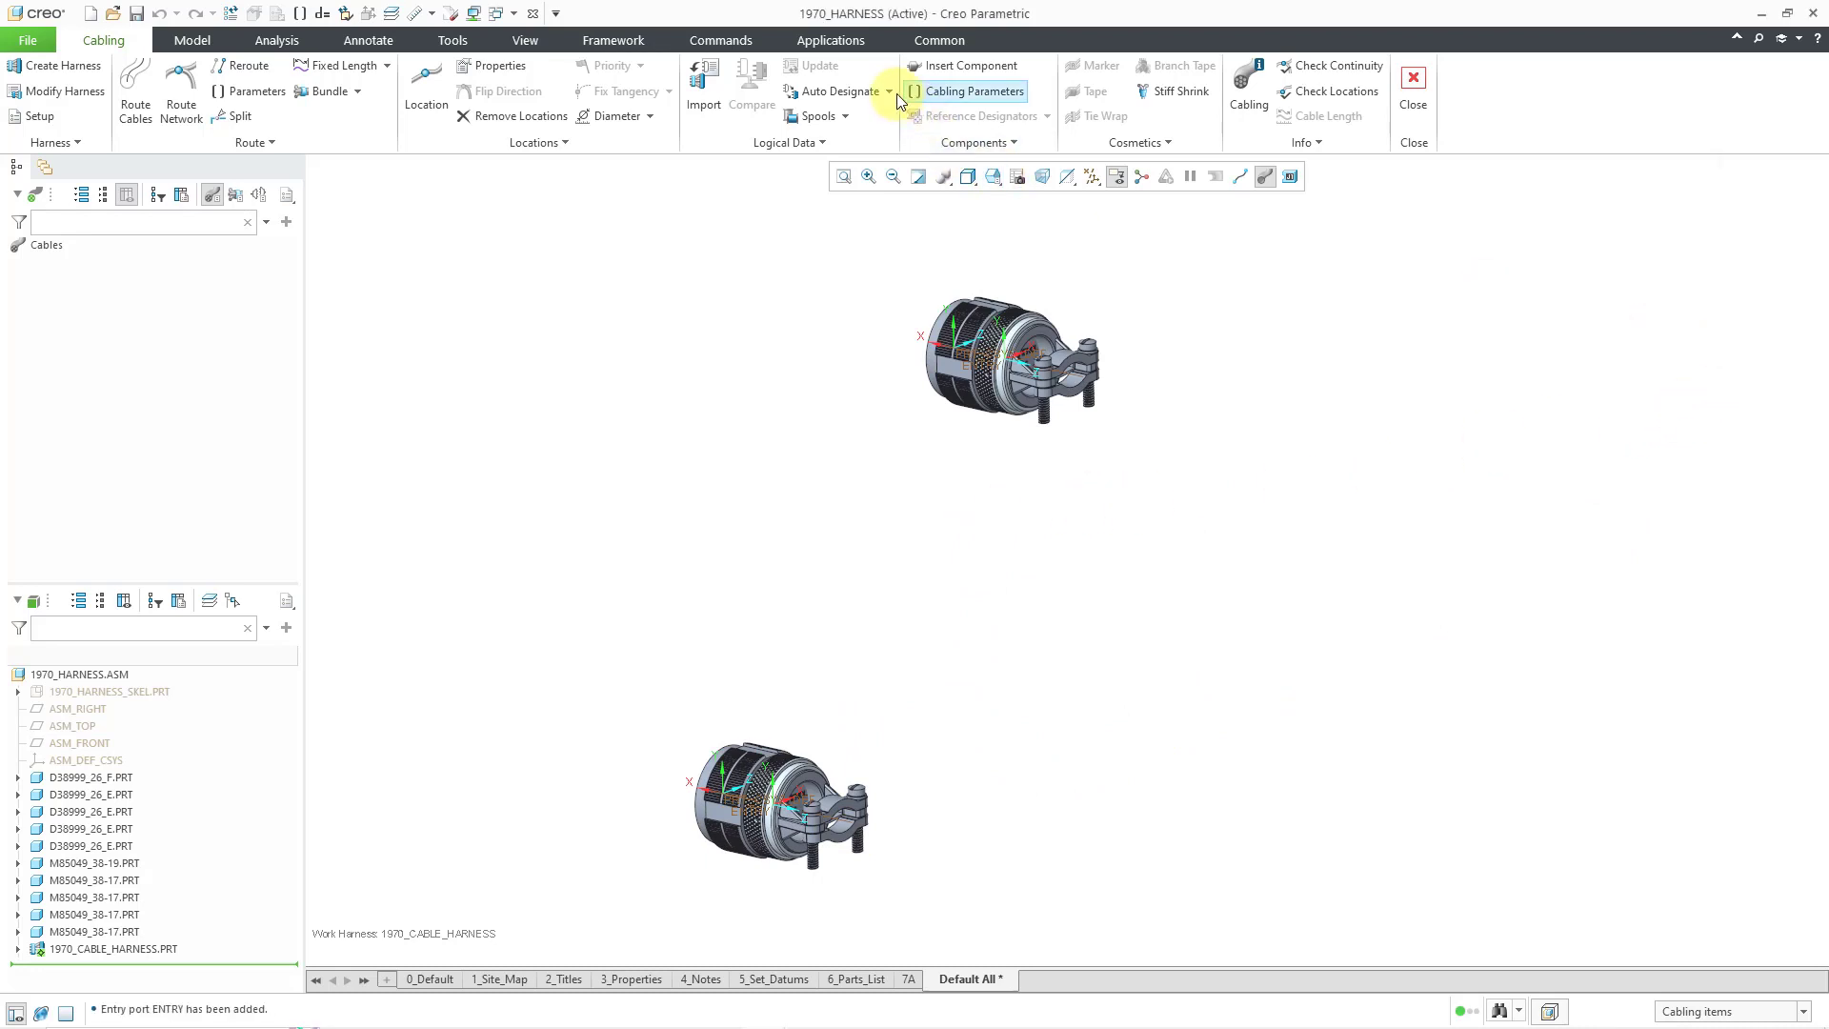
click(1231, 191)
click(1732, 502)
click(1751, 433)
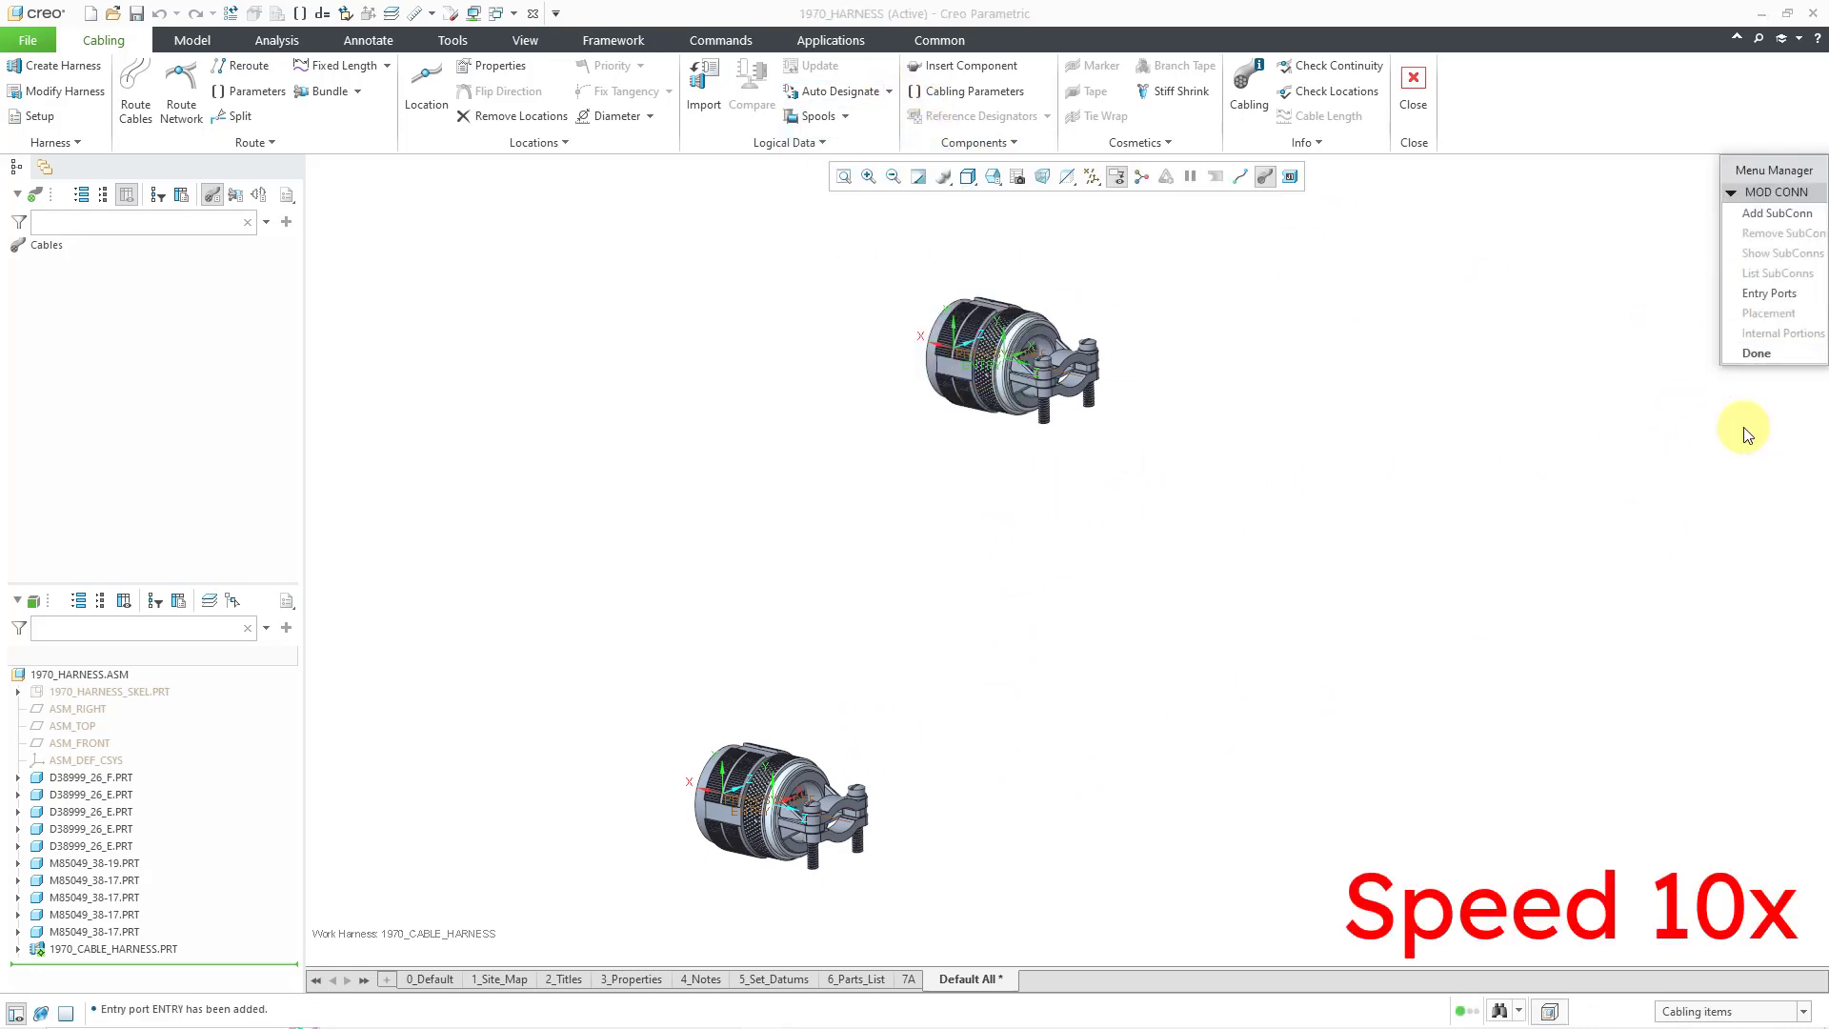
click(1753, 353)
click(889, 91)
click(757, 802)
click(1229, 190)
click(1229, 191)
click(774, 808)
click(1235, 191)
click(1734, 505)
click(1755, 435)
click(1755, 353)
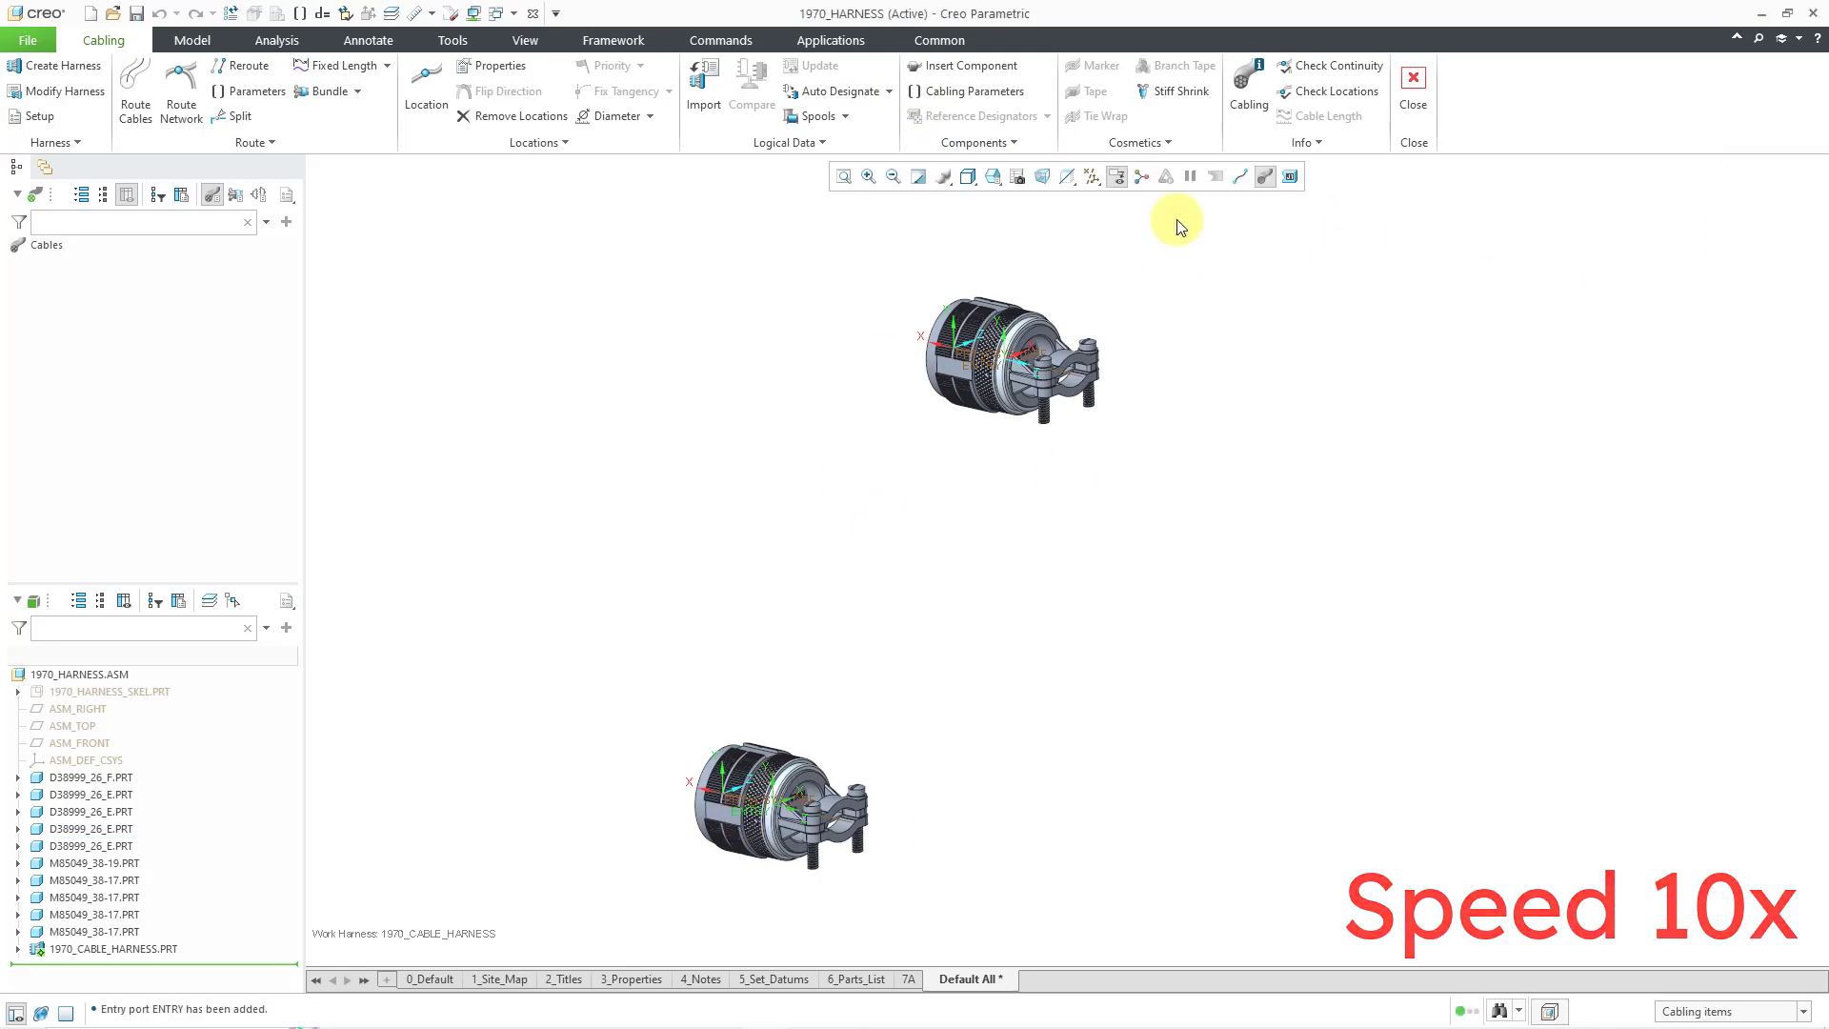
click(1092, 177)
click(1104, 277)
scroll(614, 522, up, 10)
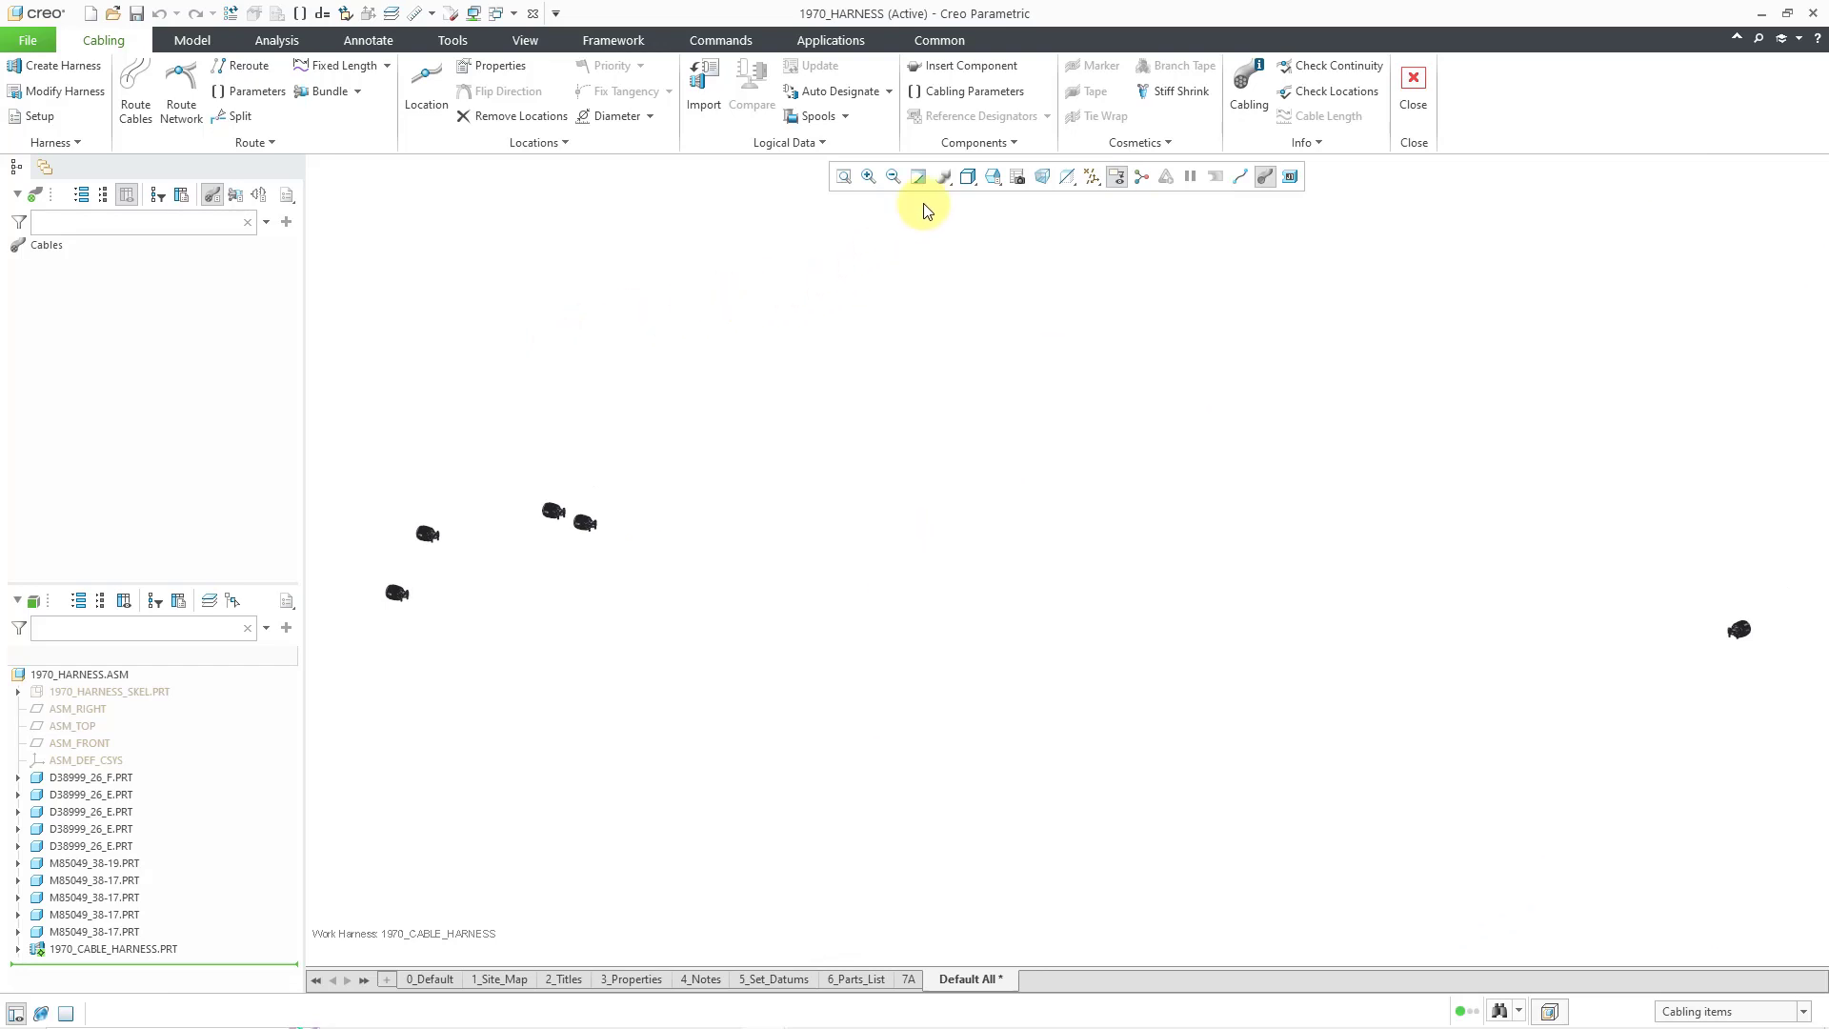
- Open Cabling Parameters for the F and four E connectors and widen the REF_DES column
click(973, 91)
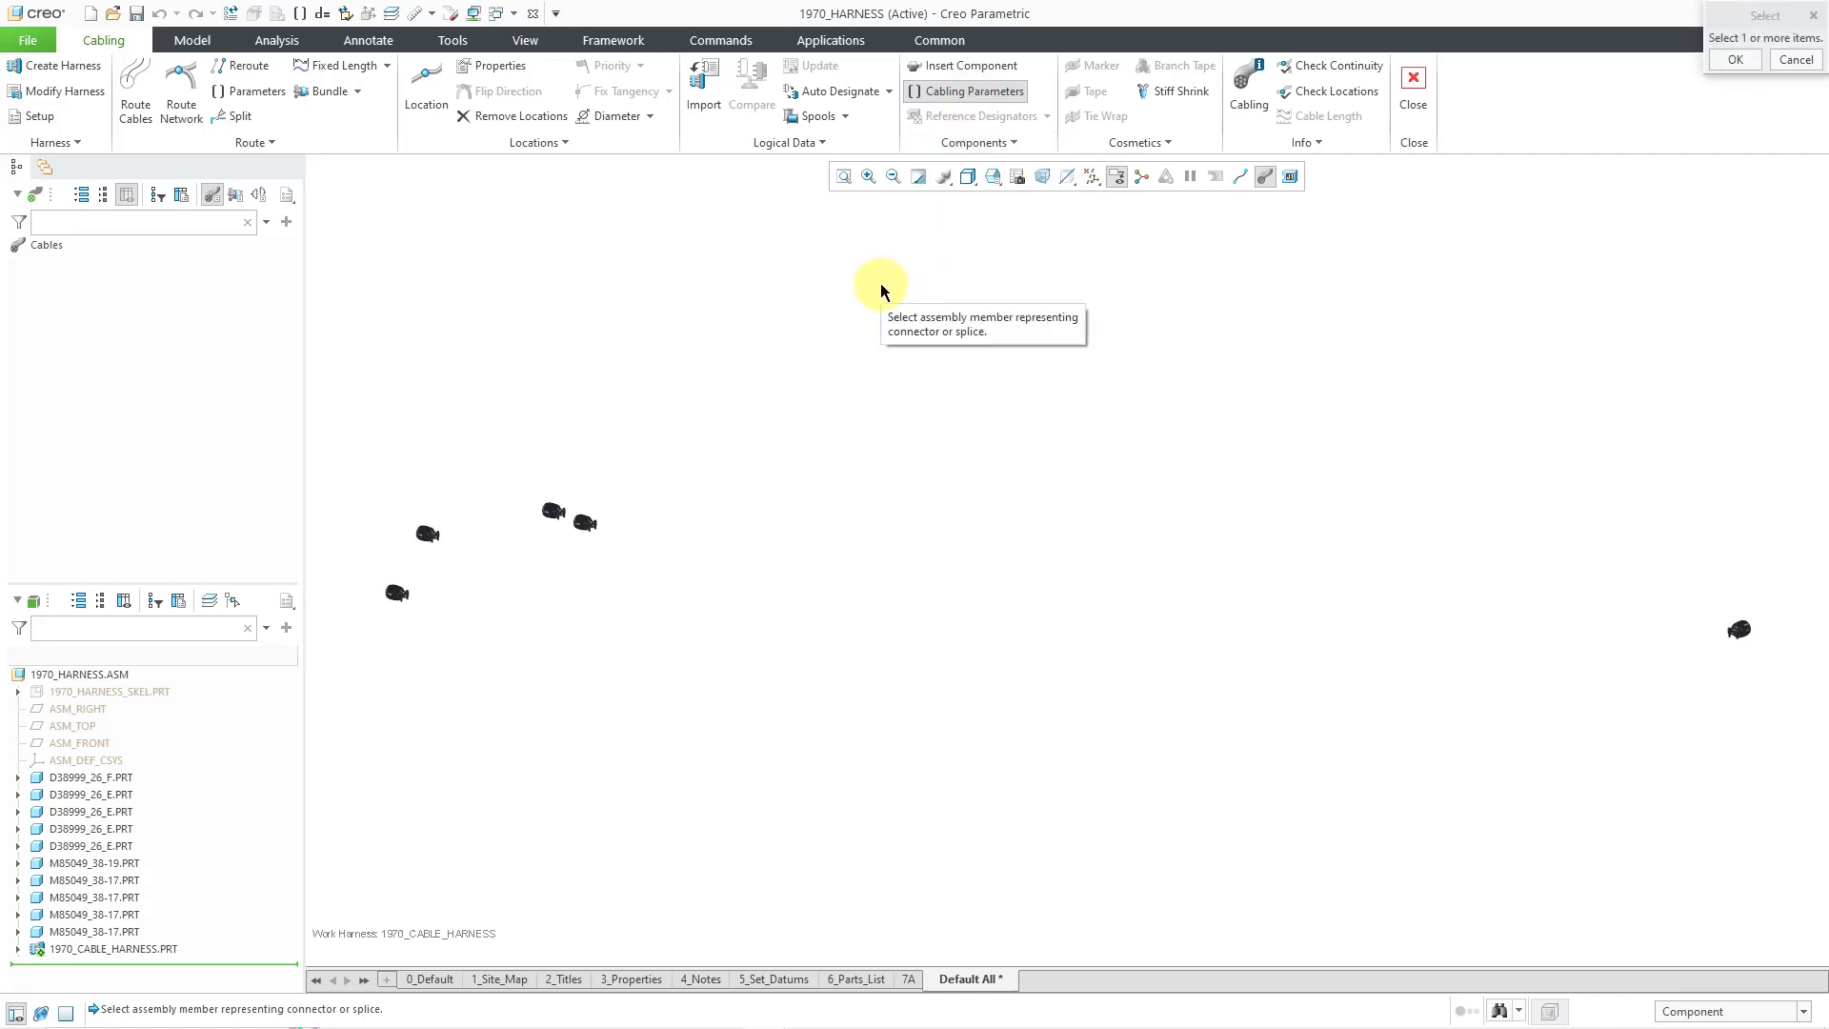
click(122, 775)
ctrl+click(127, 798)
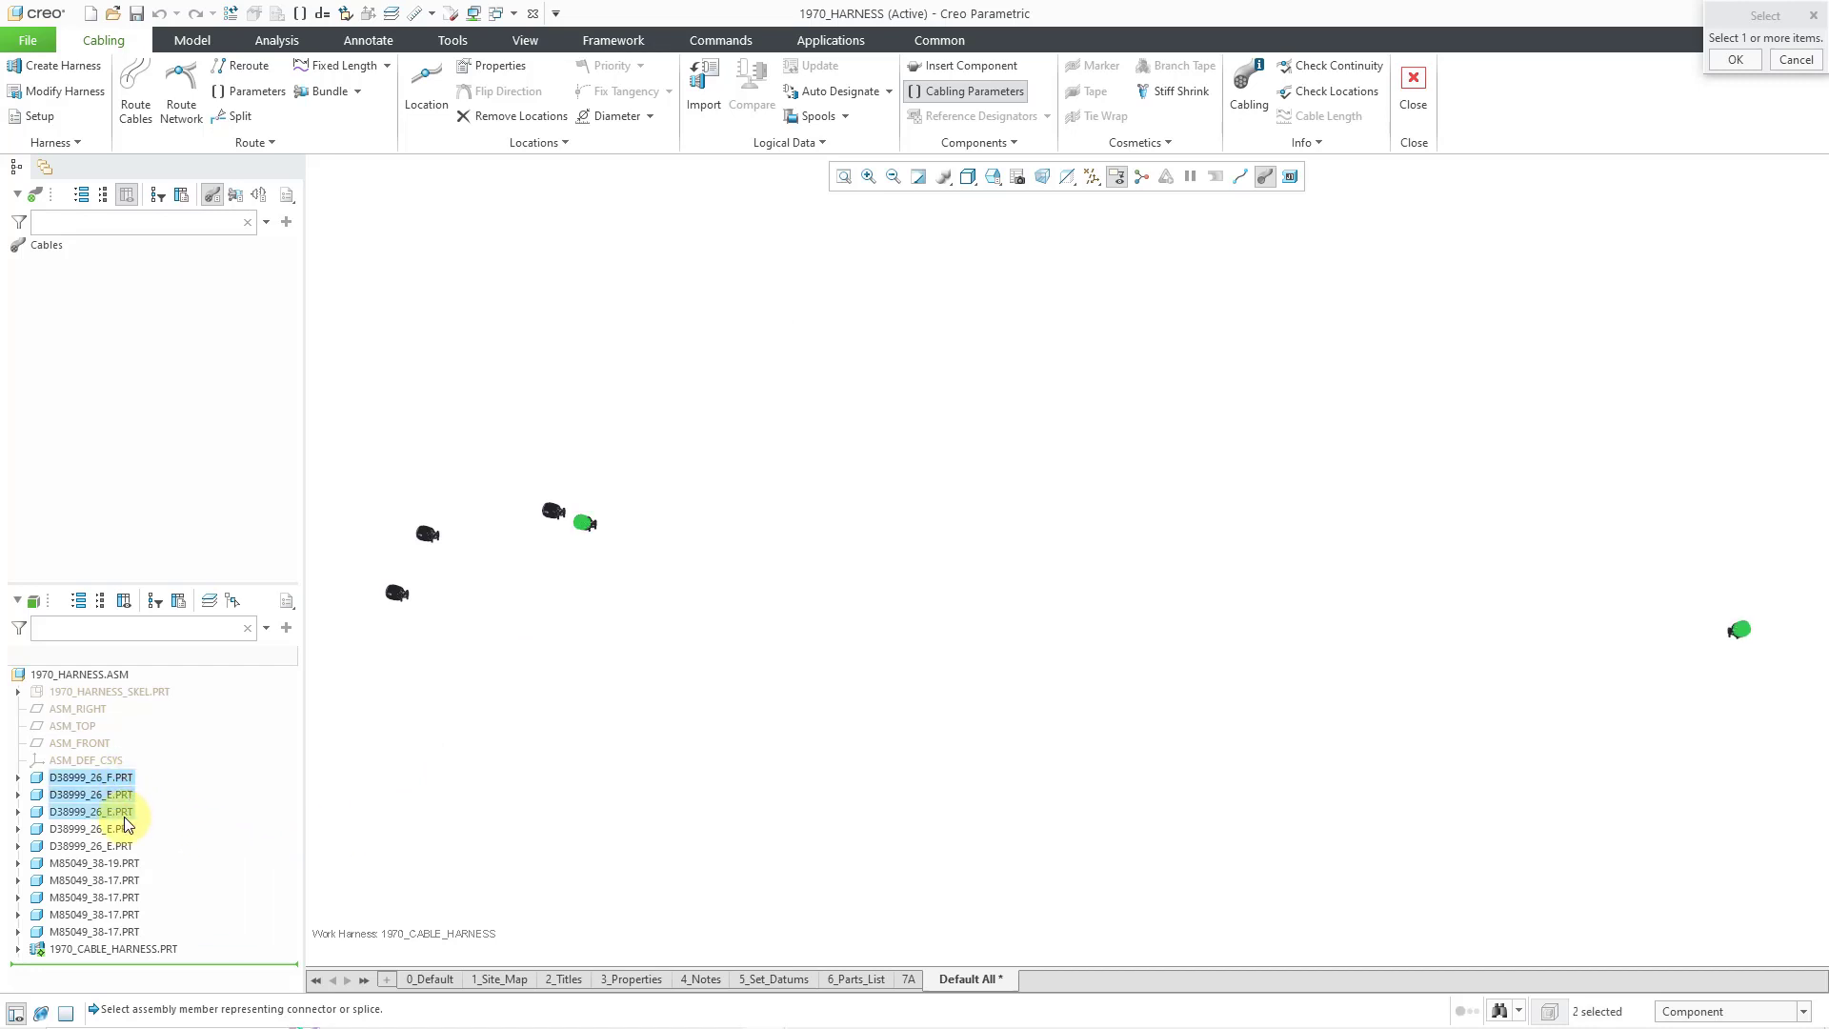
ctrl+click(124, 812)
ctrl+click(123, 829)
ctrl+click(122, 846)
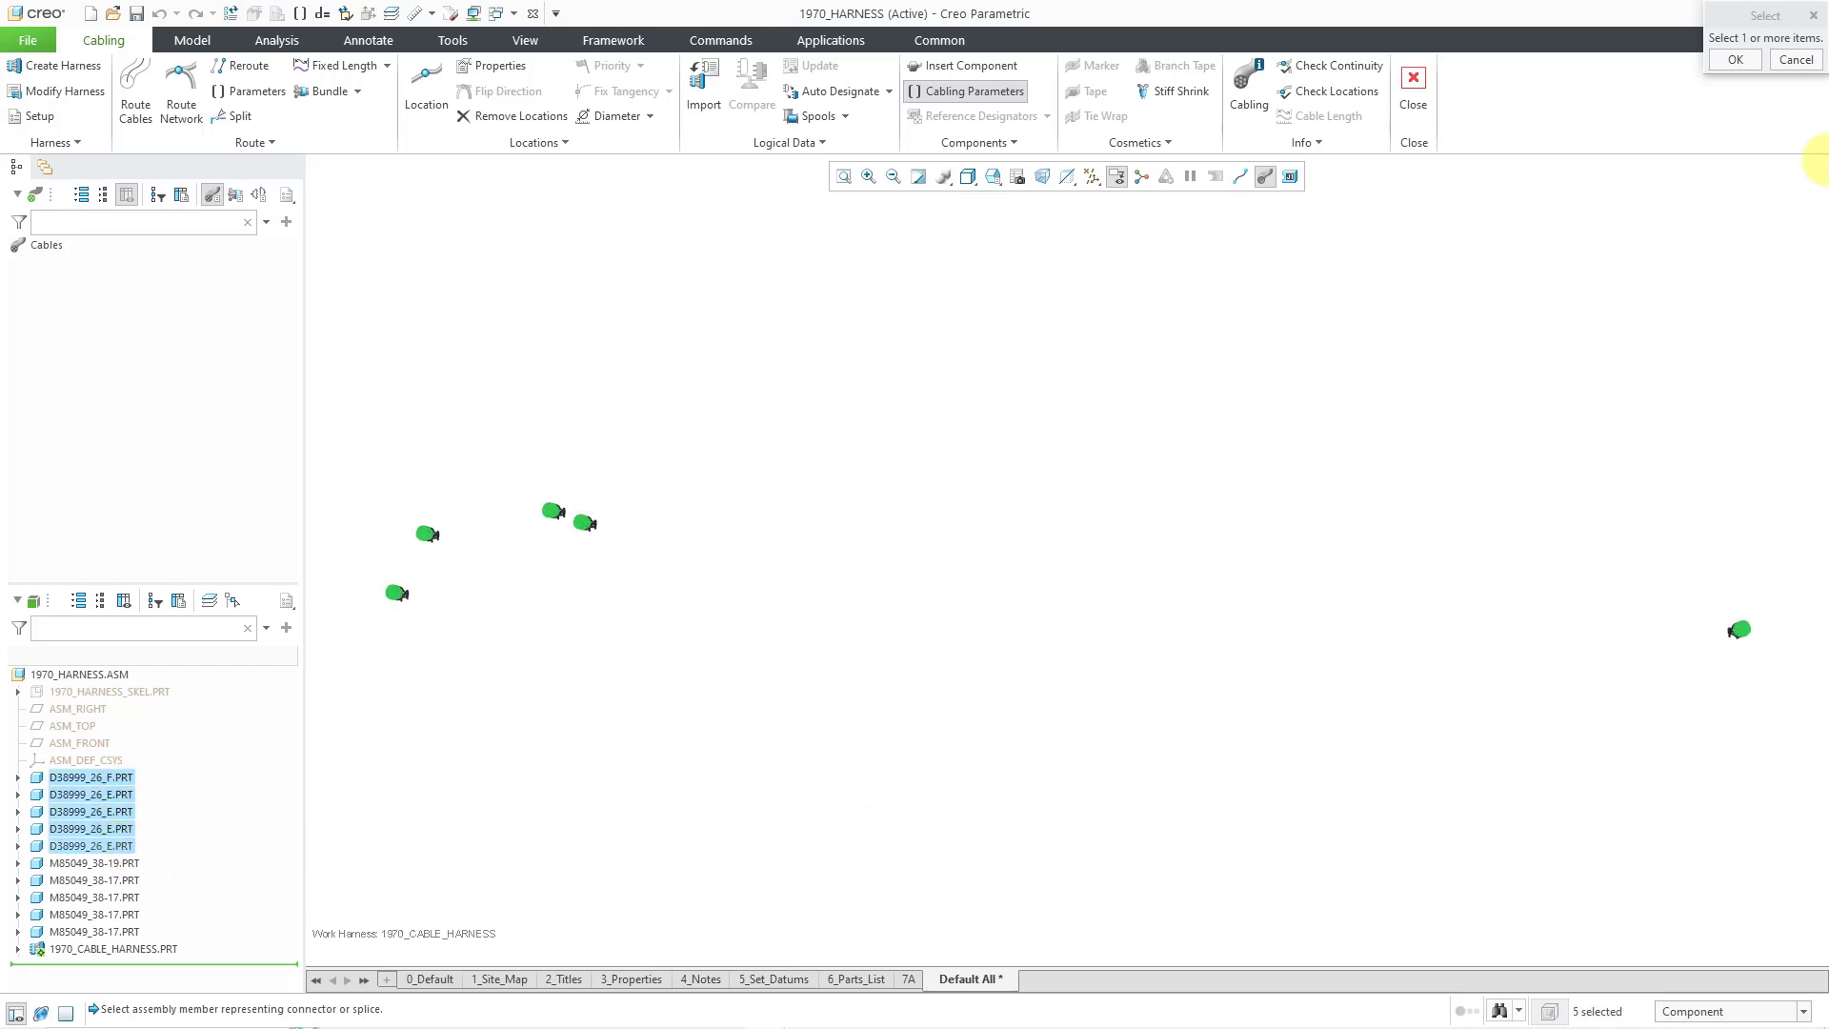
click(1736, 59)
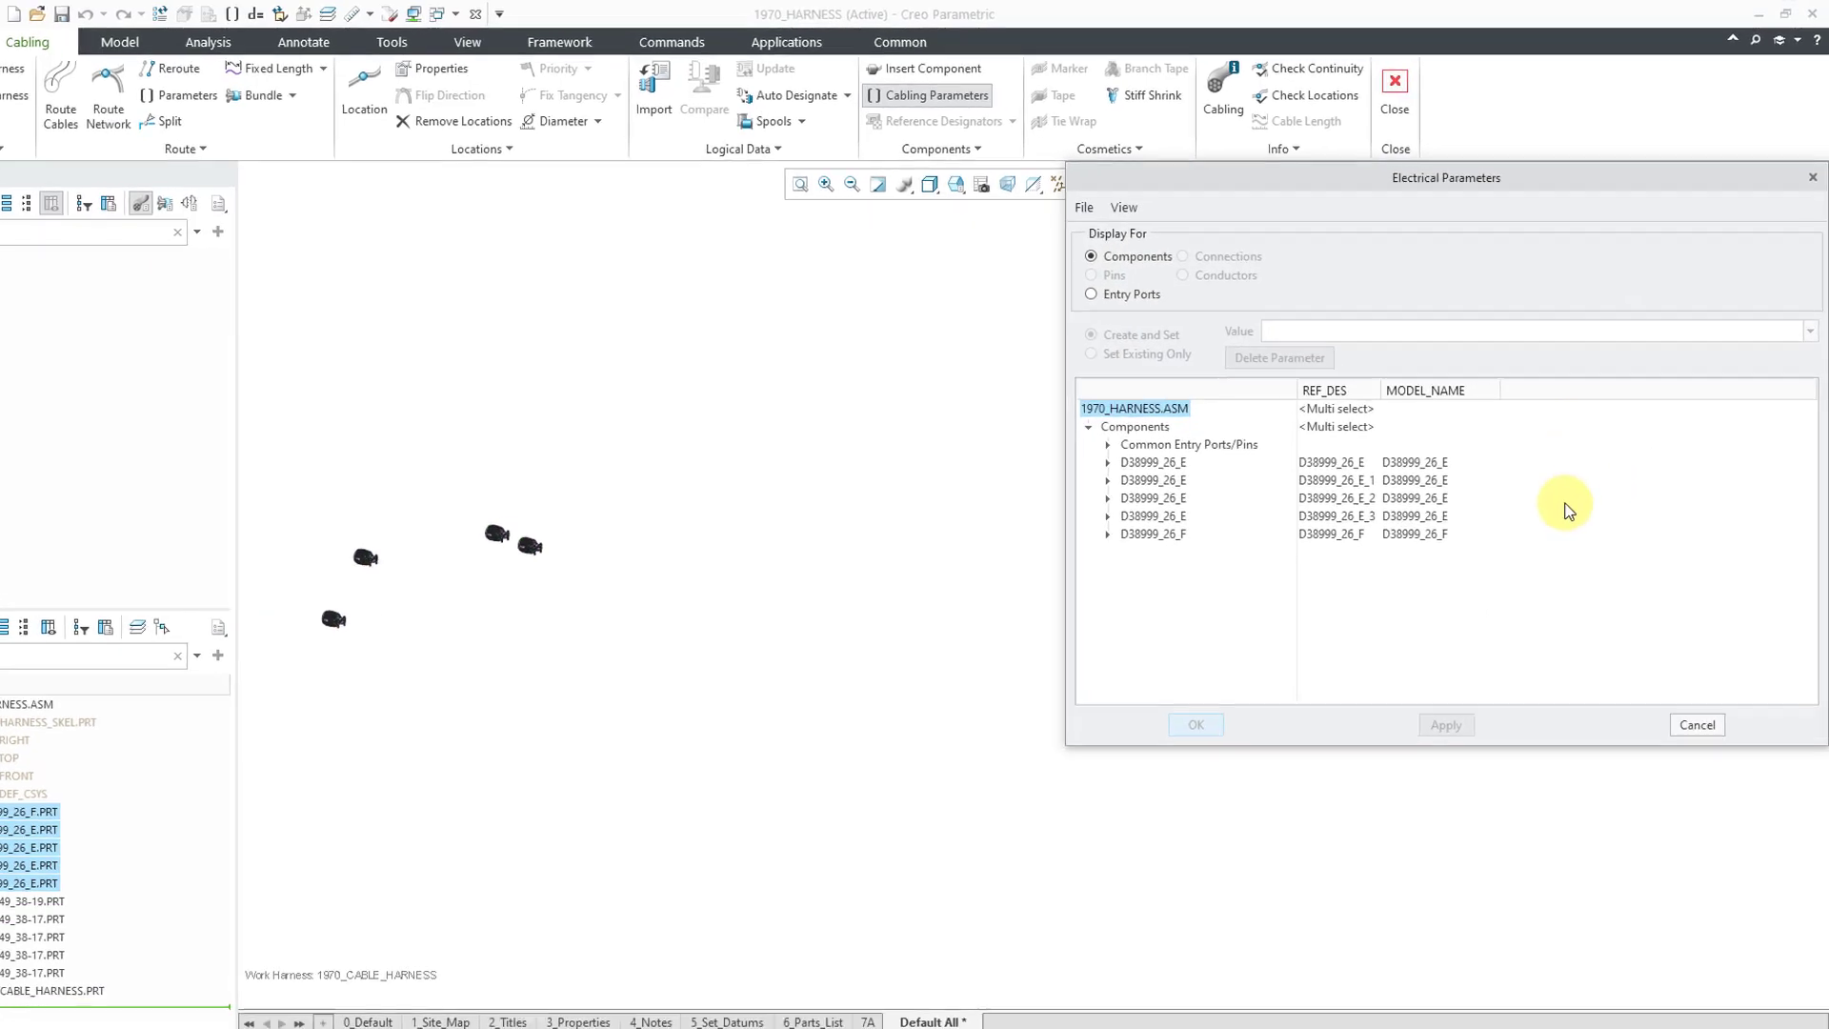
drag(1380, 389, 1439, 391)
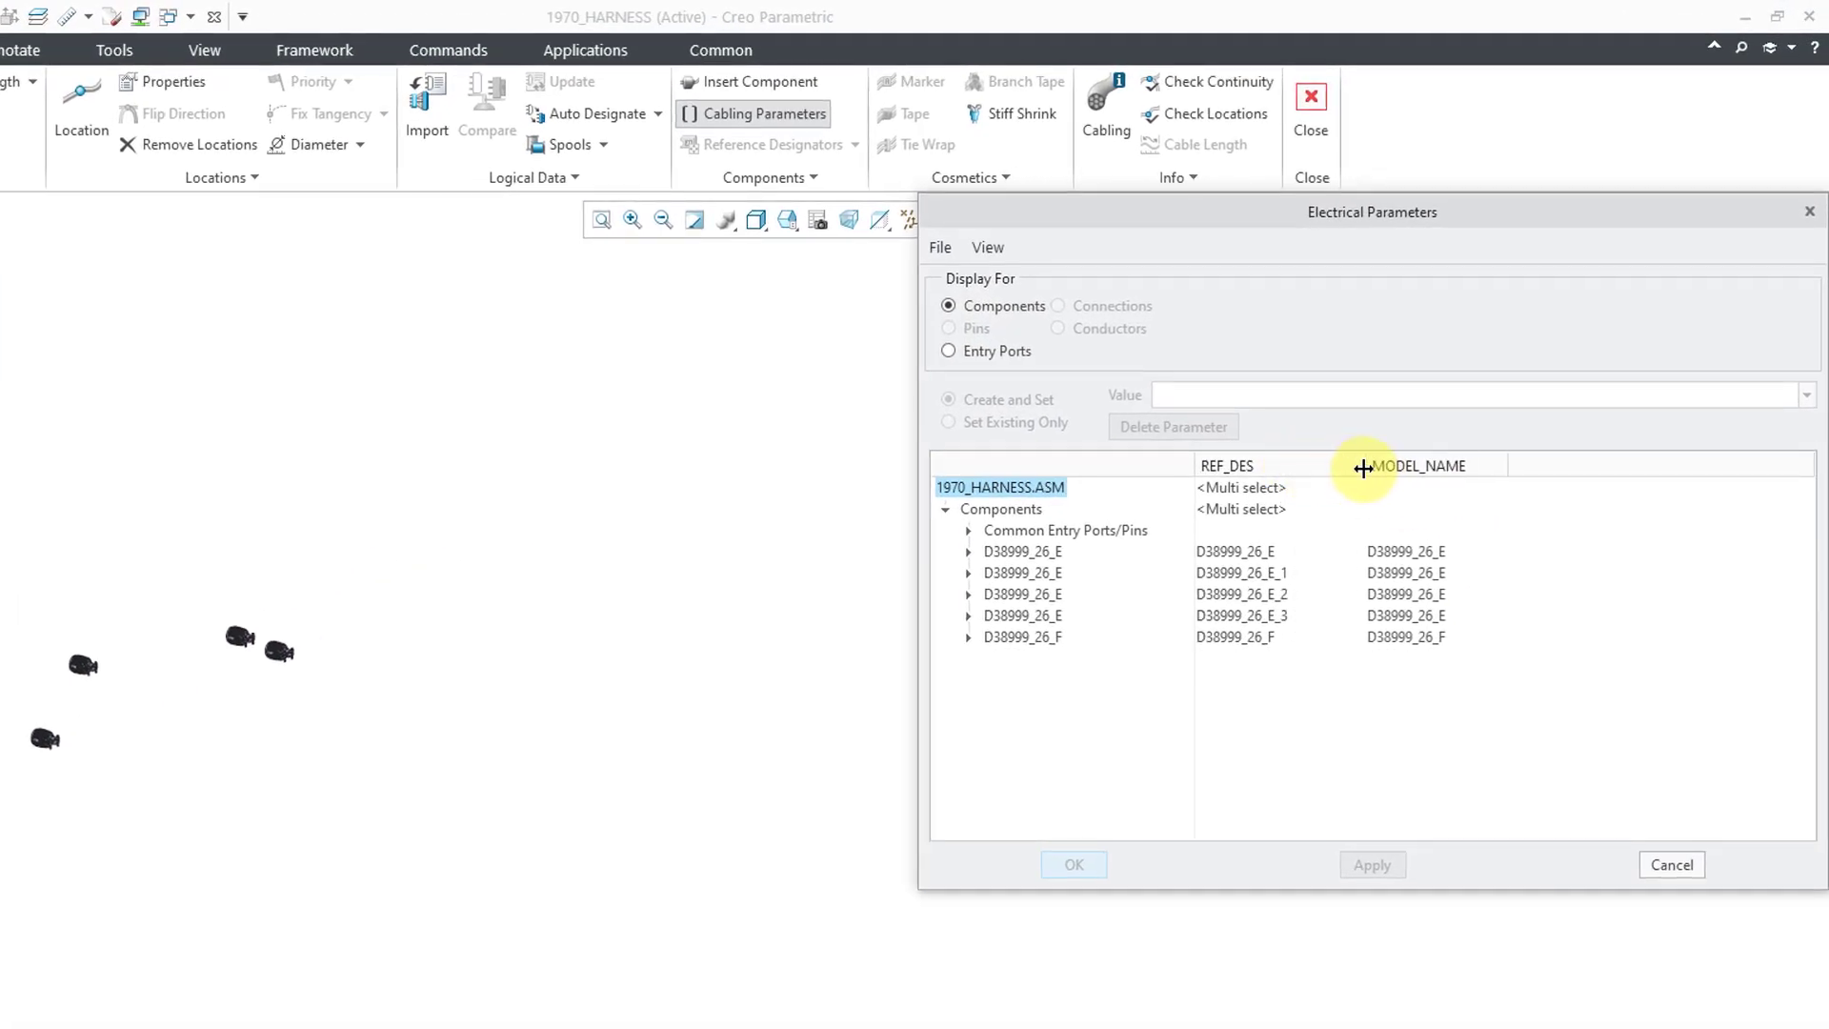
drag(1363, 468, 1365, 468)
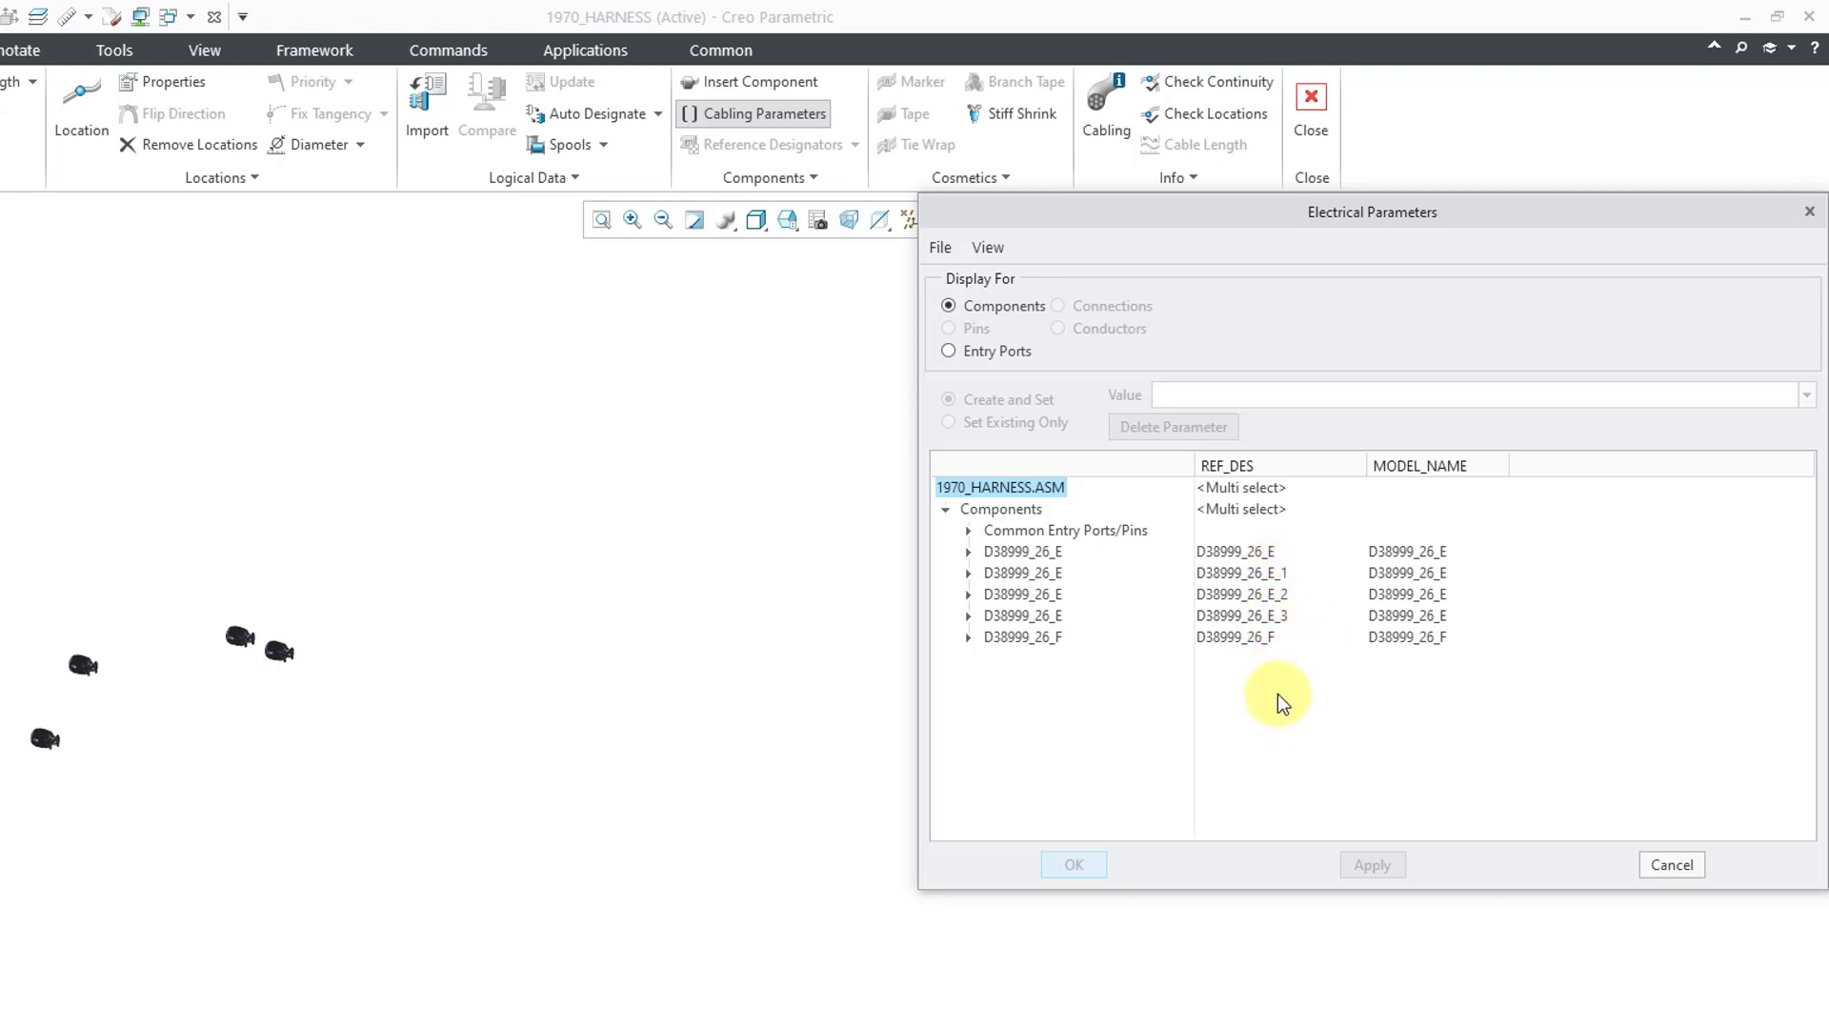
- Rename the F connector's designator to 1970_P1 and the first E connector's to 1970_P2
click(1266, 640)
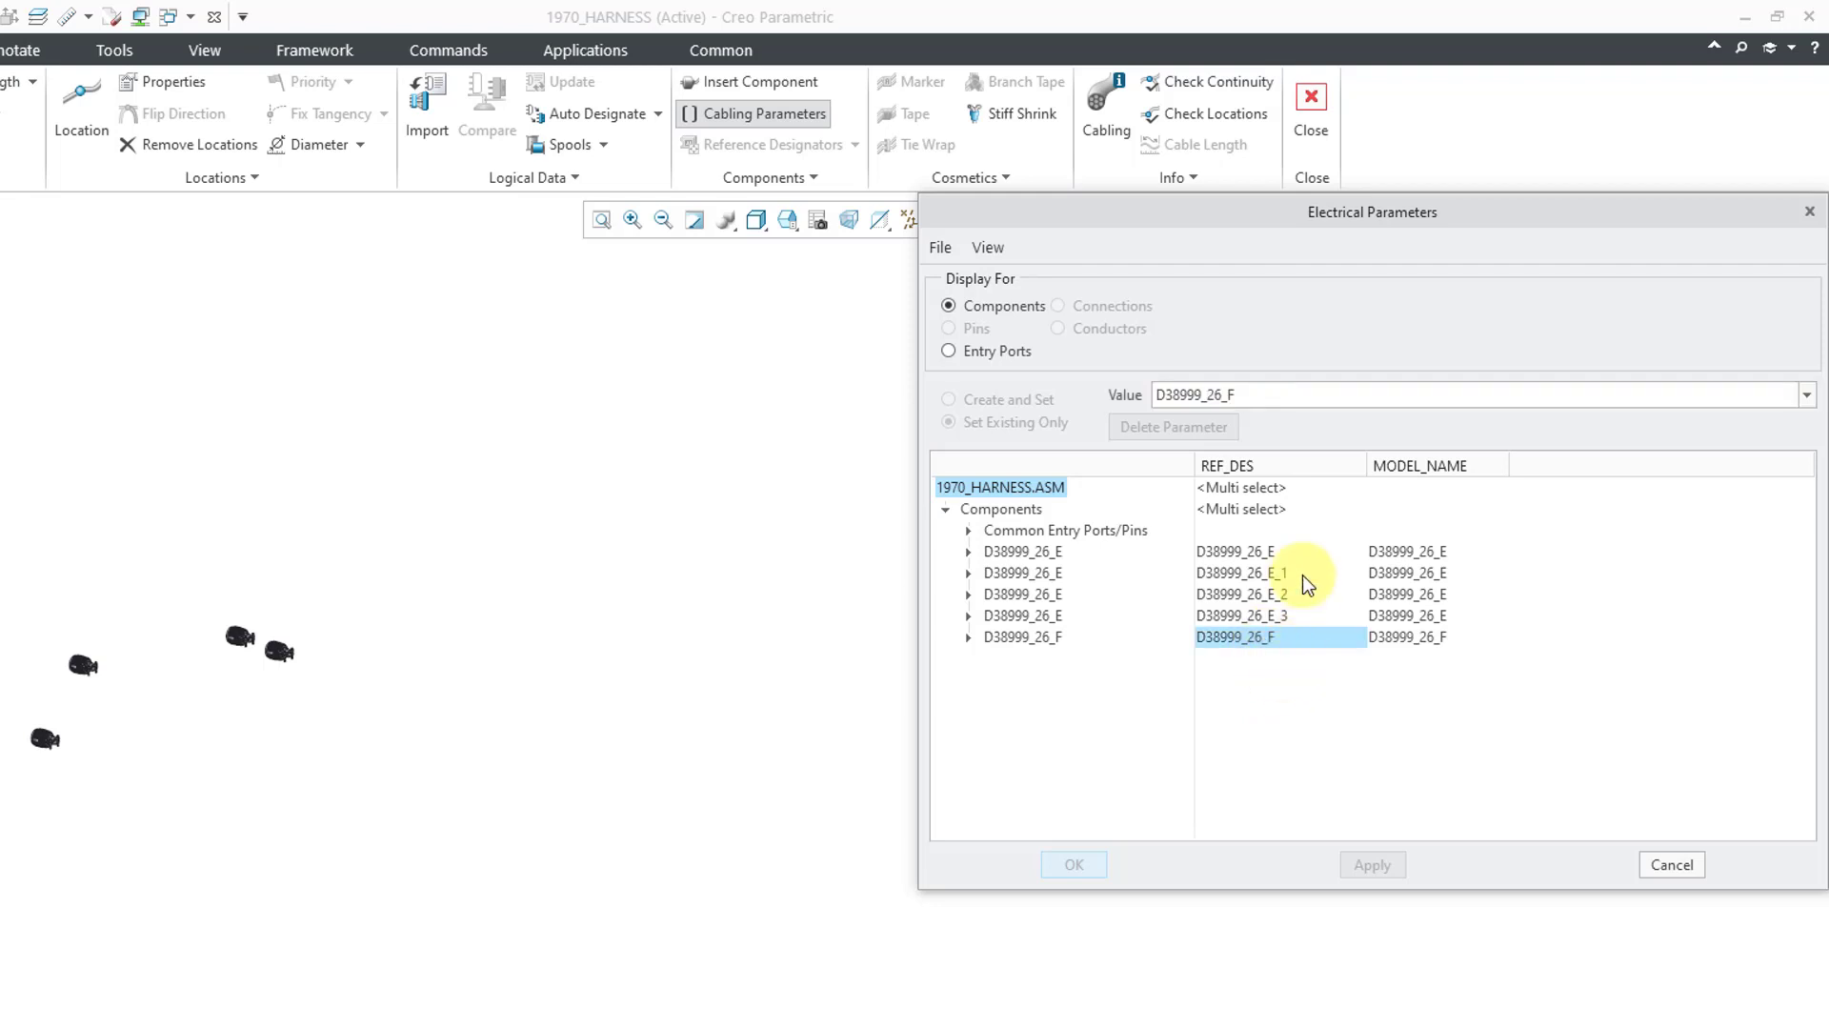
double_click(1286, 387)
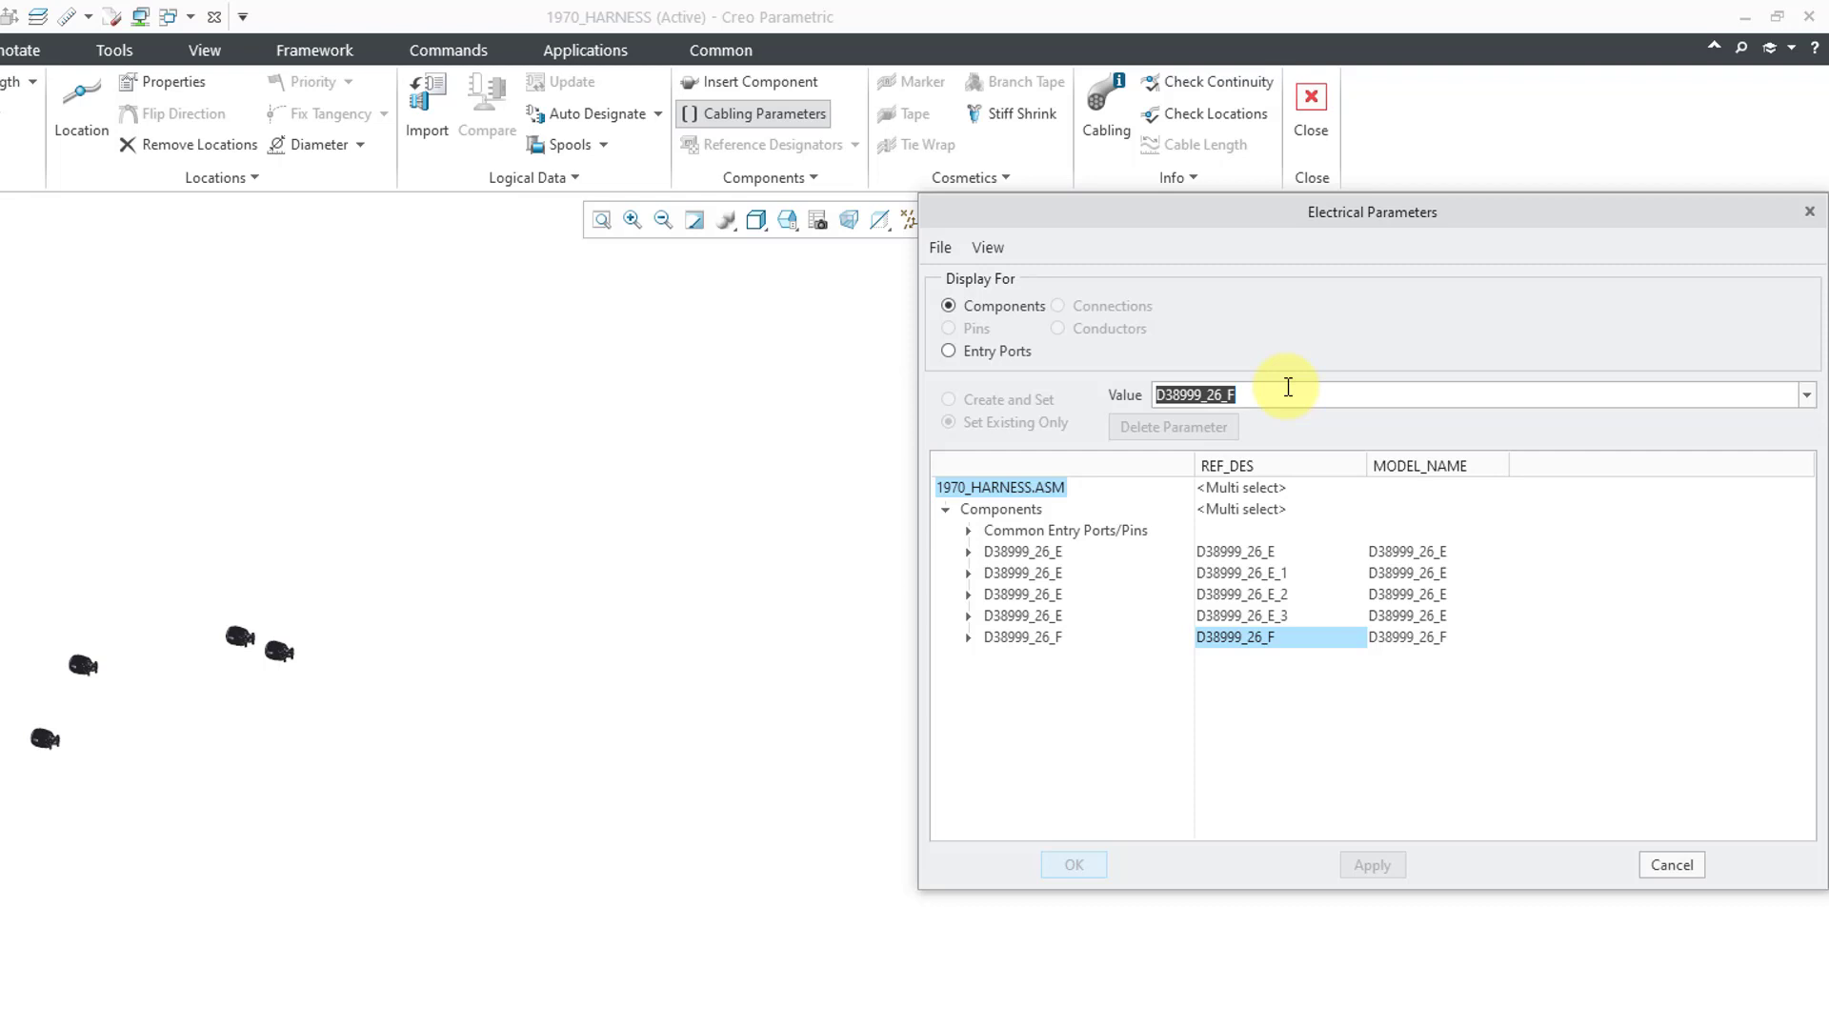
text(1970_P1)
key(Return)
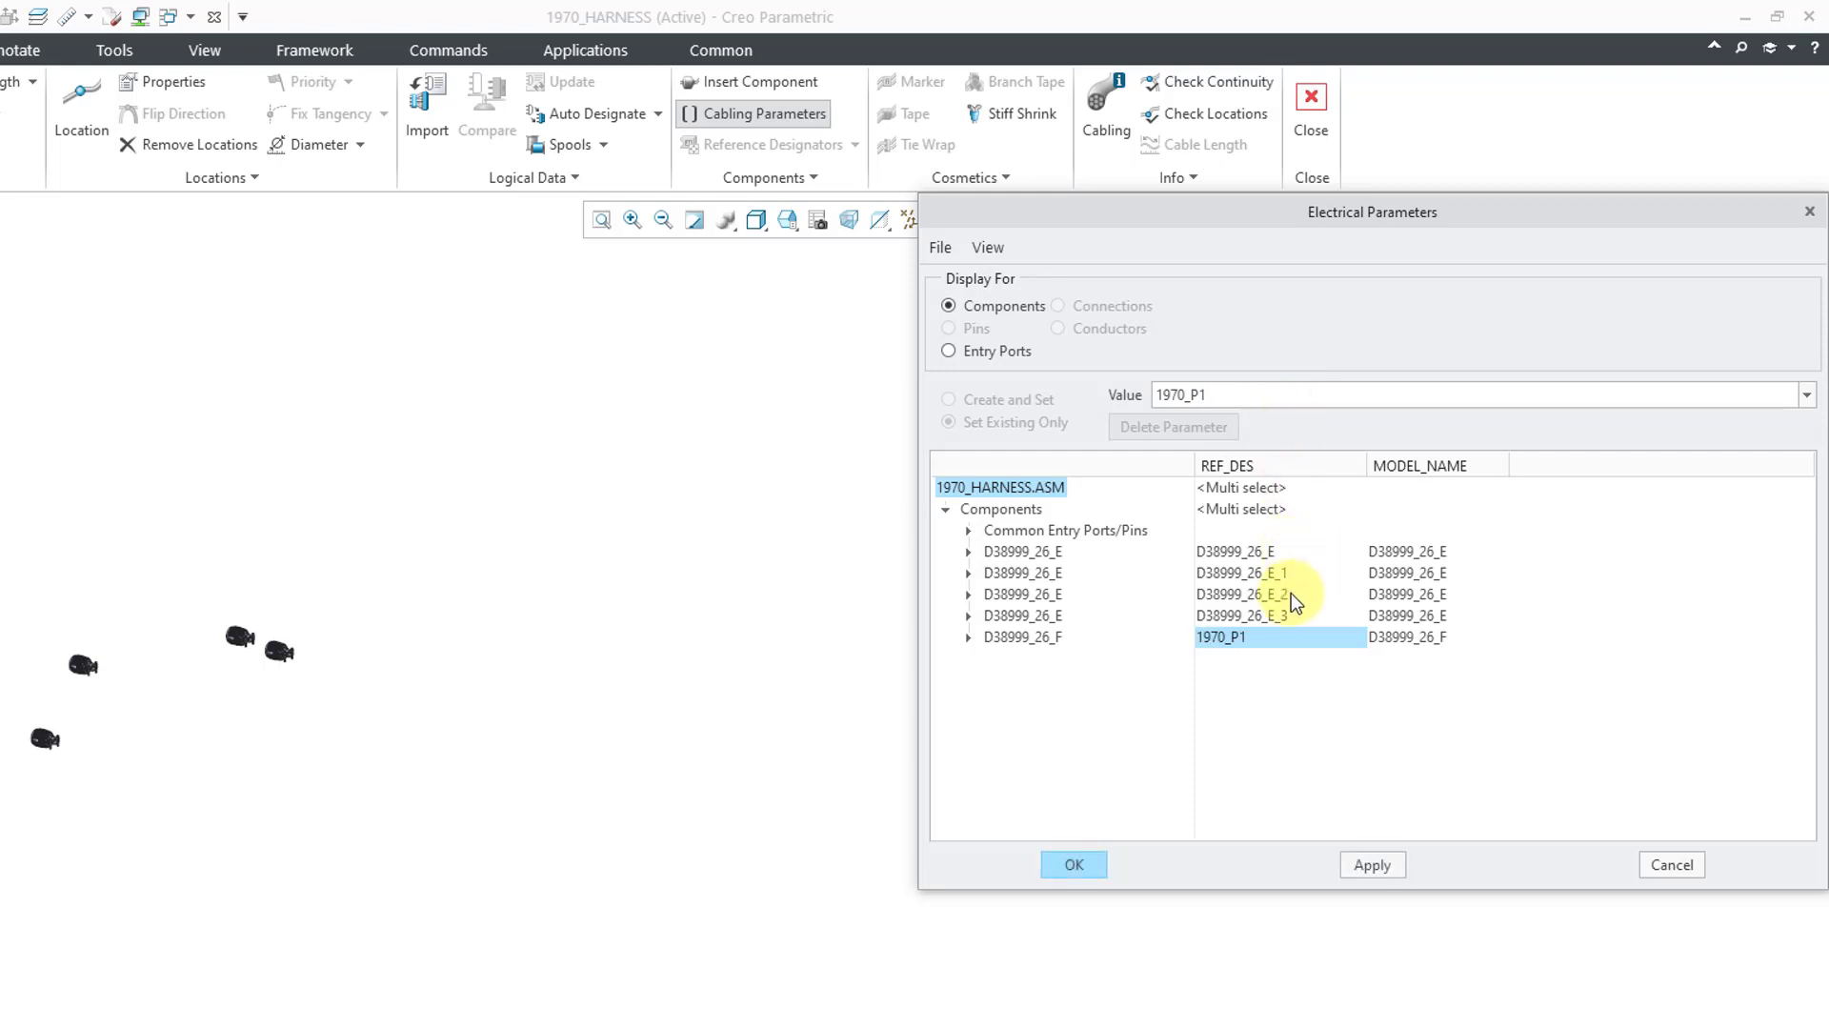
click(1263, 552)
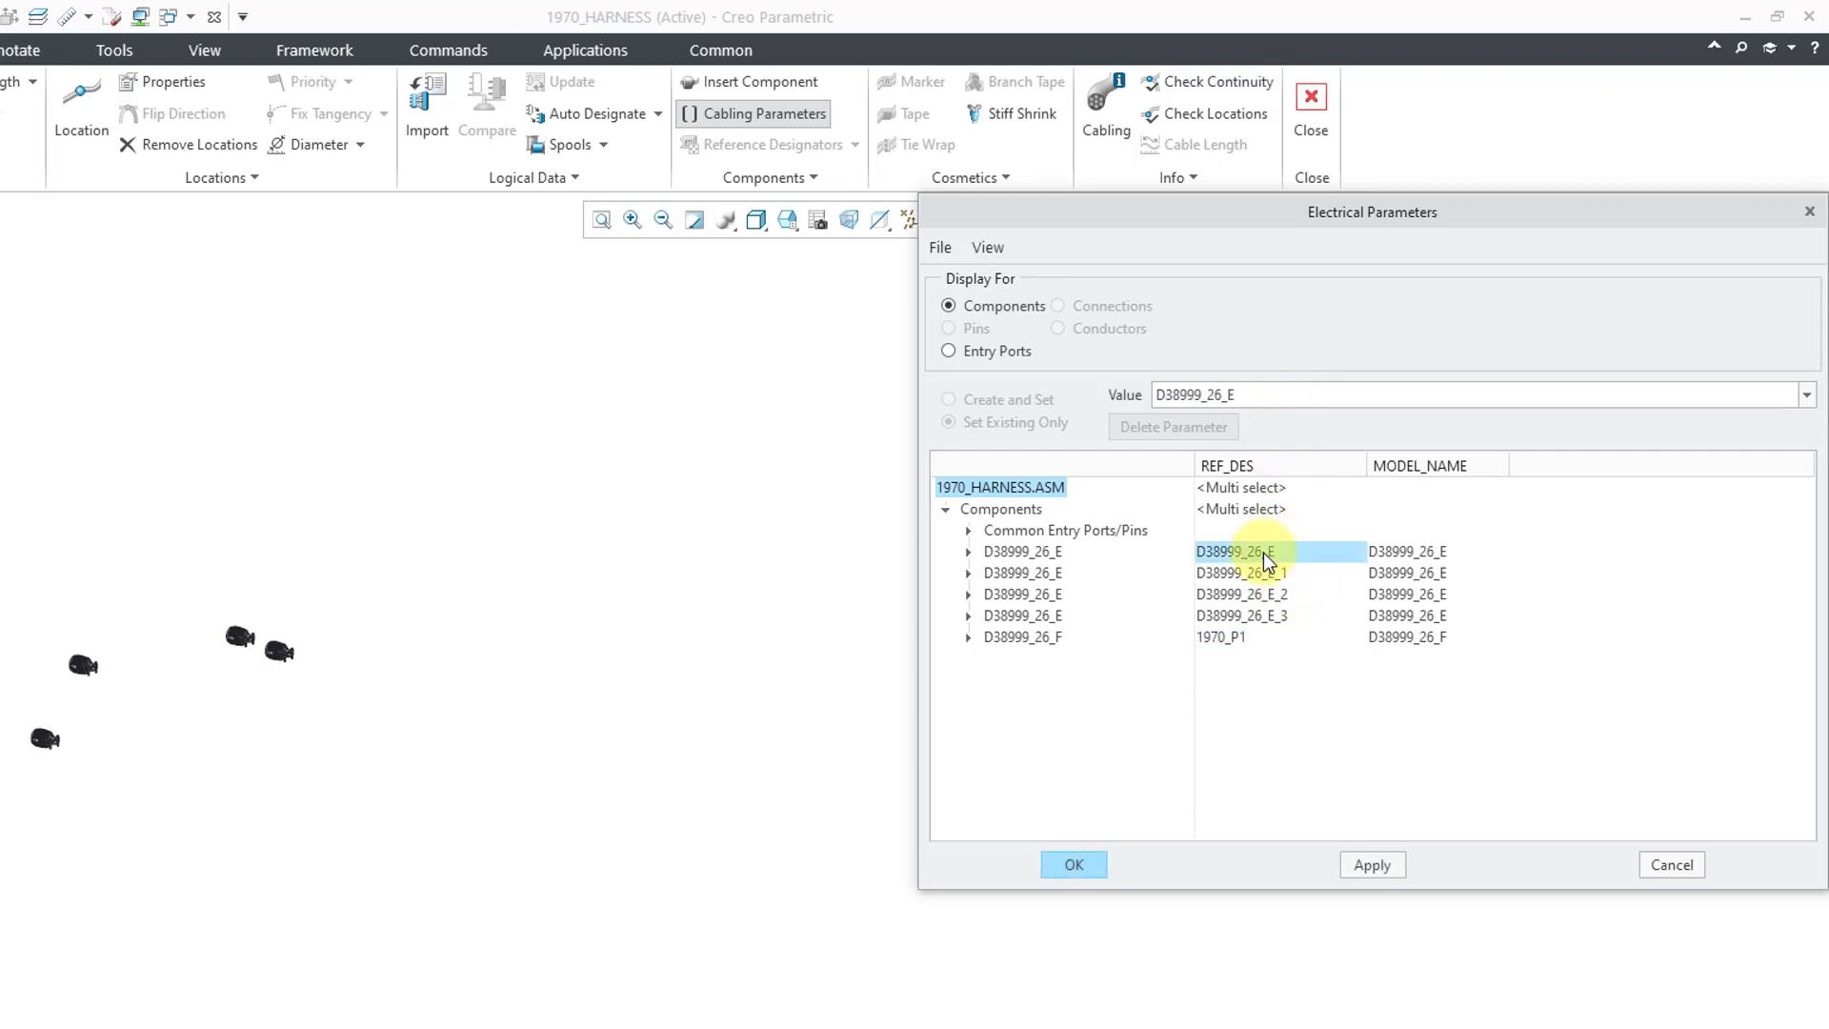
double_click(1257, 389)
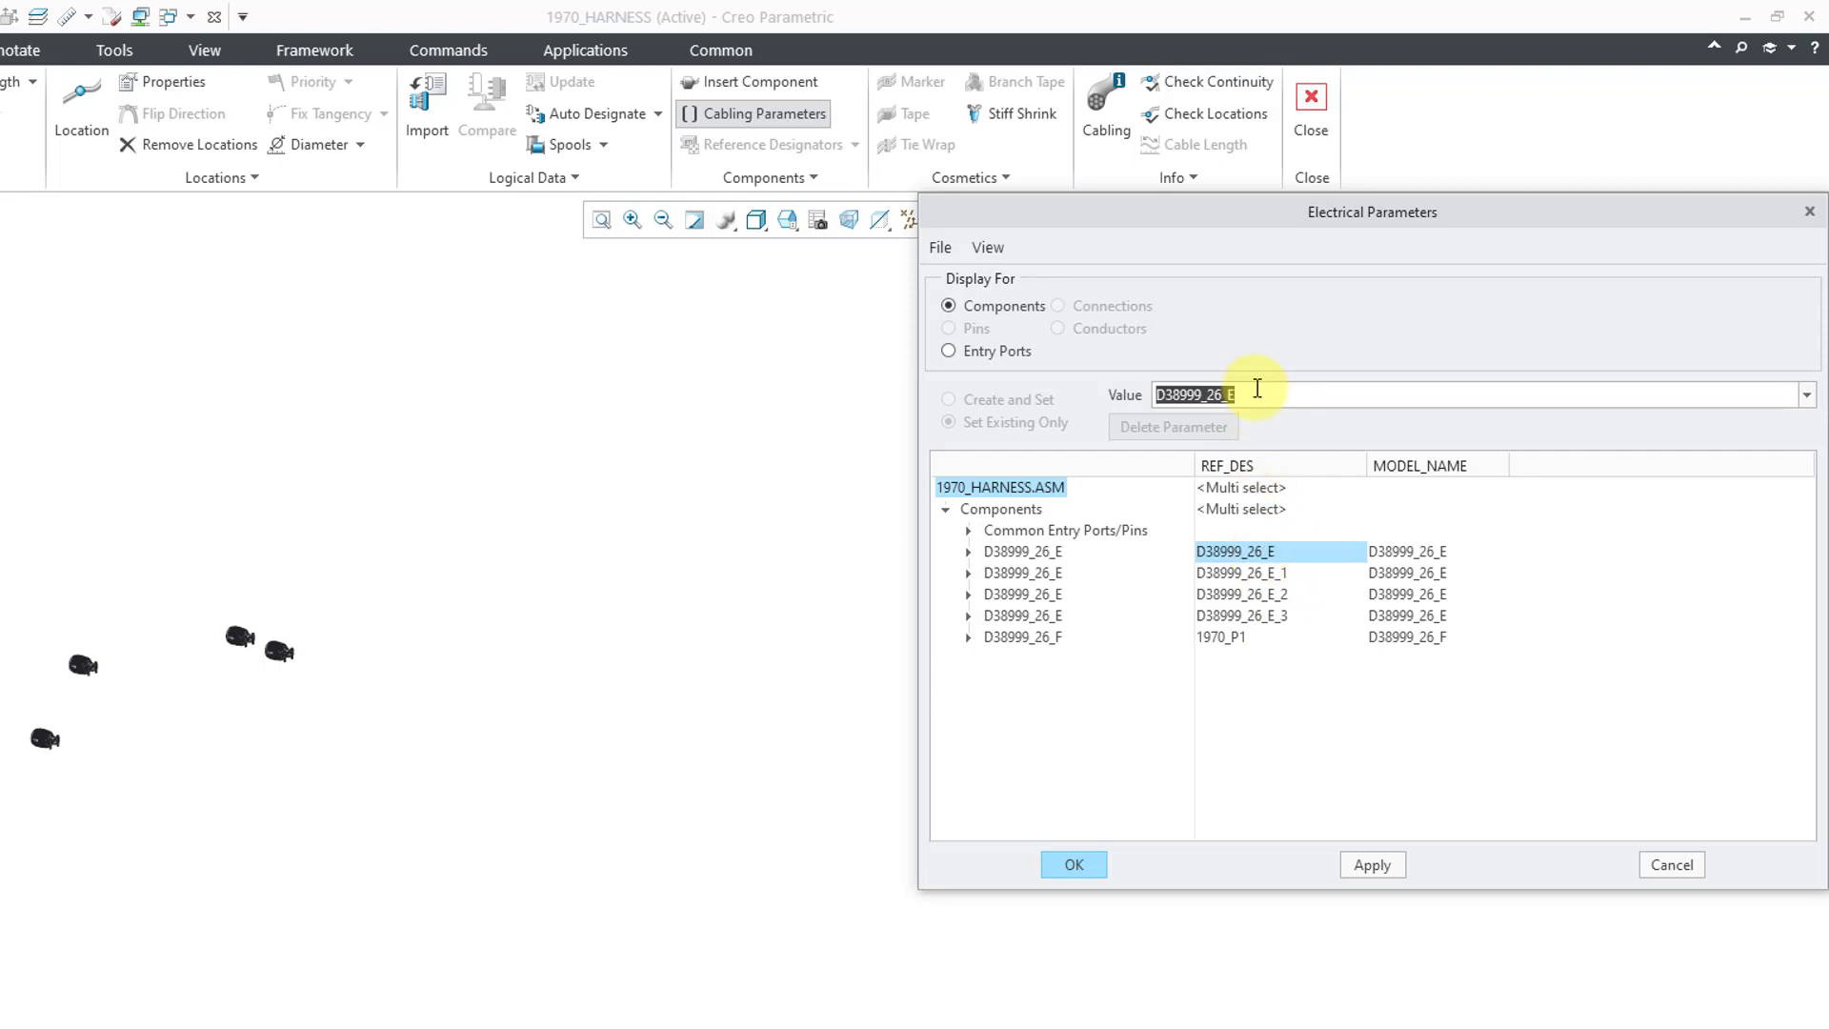
text(1970_p2)
key(Return)
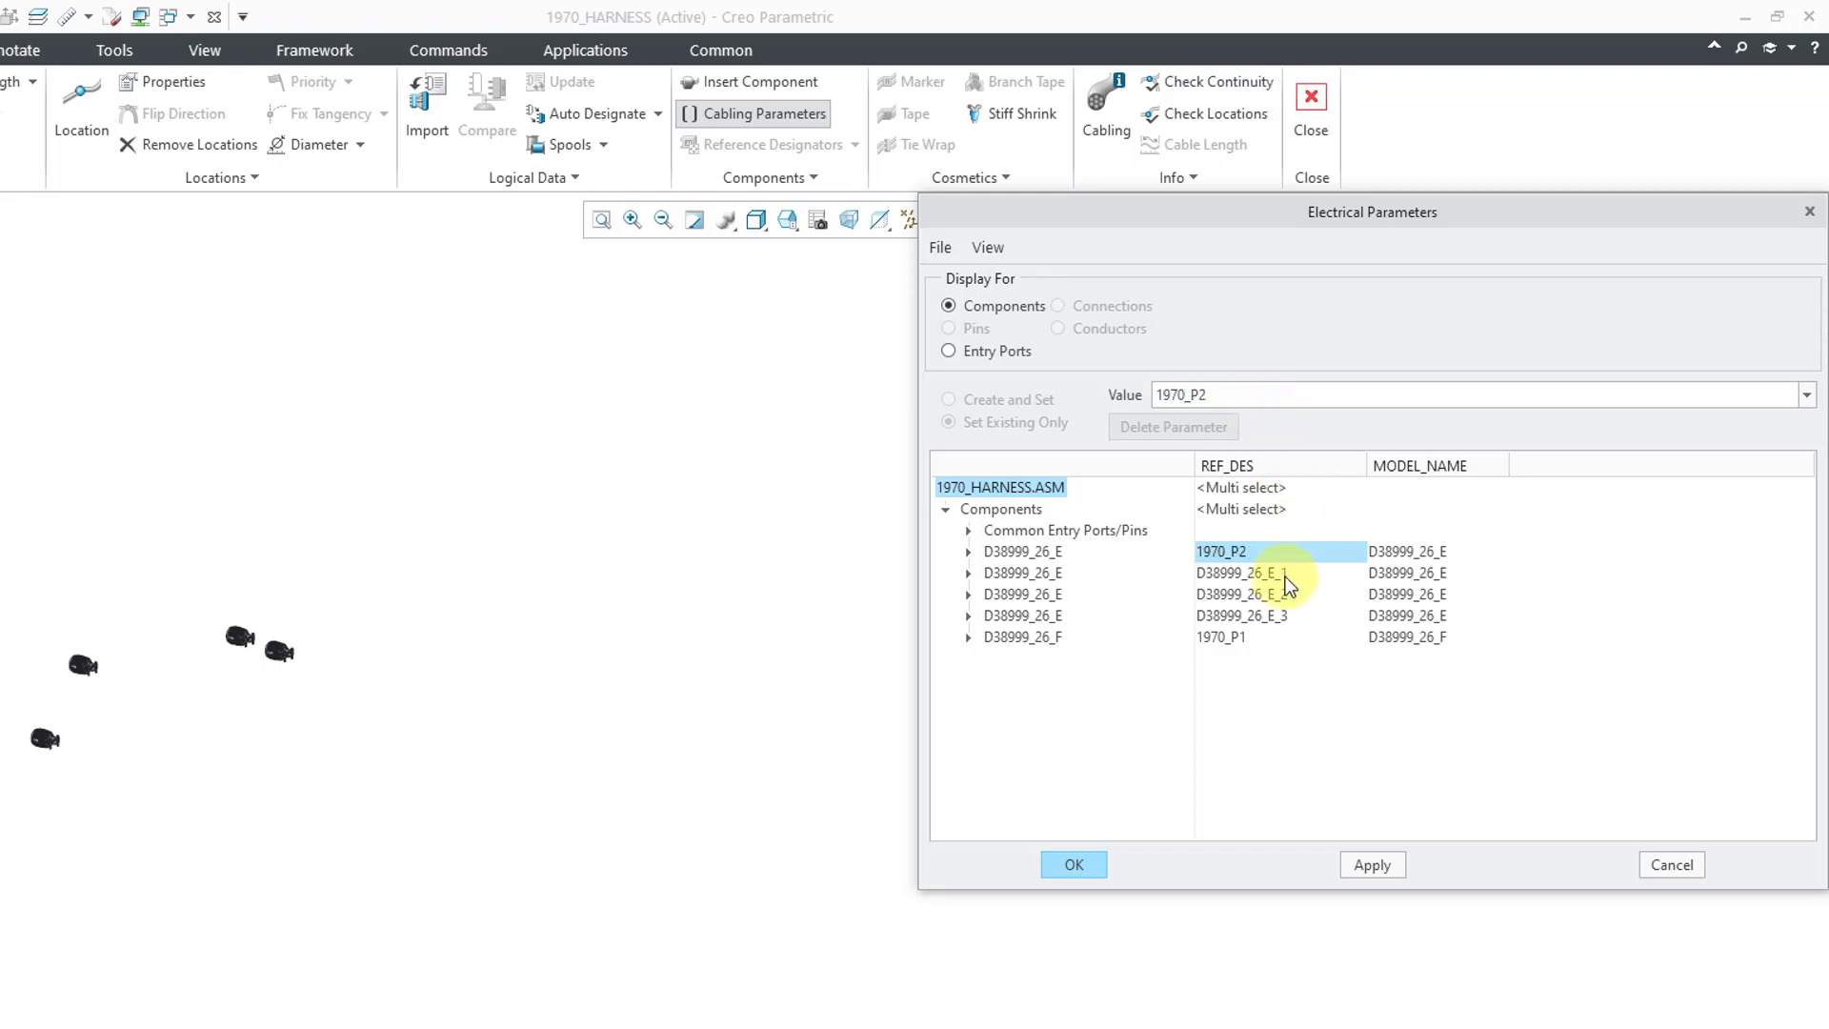
- Rename D38999_26_E_1, E_2 and E_3 designators to 1970_P3, 1970_P4 and 1970_P5
click(1281, 575)
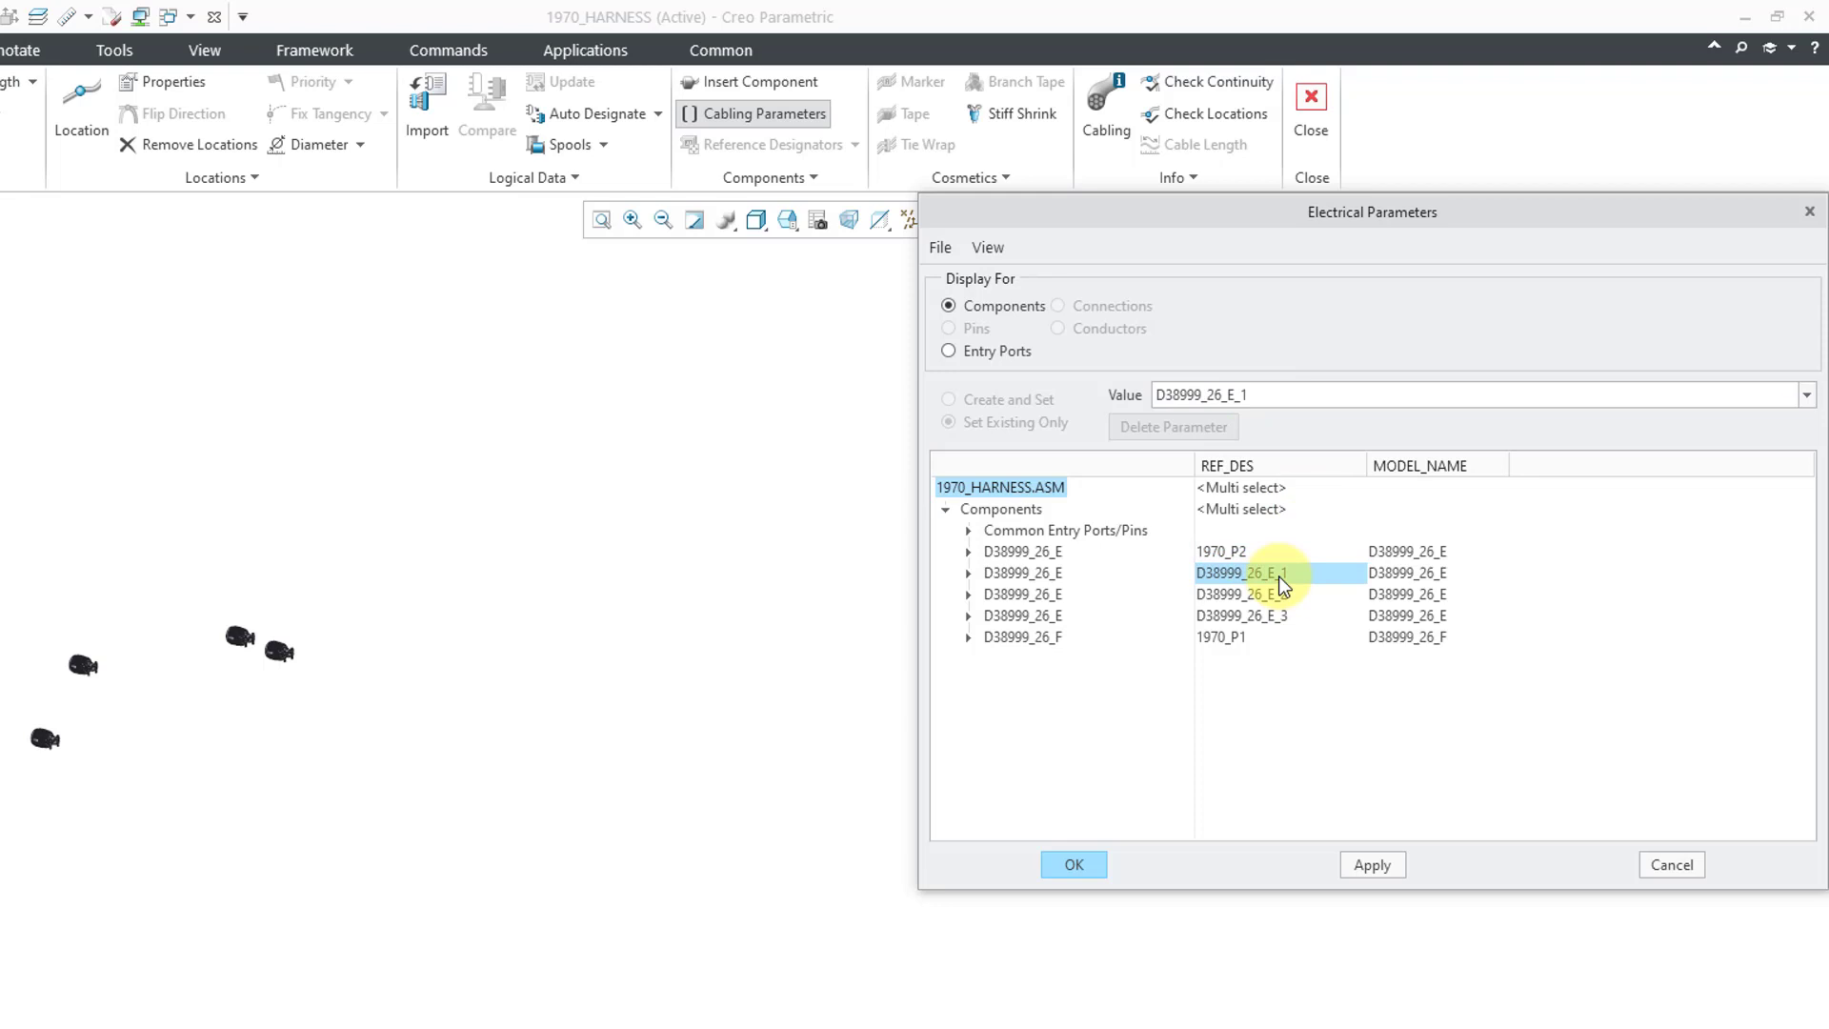
double_click(1279, 396)
text(1970)
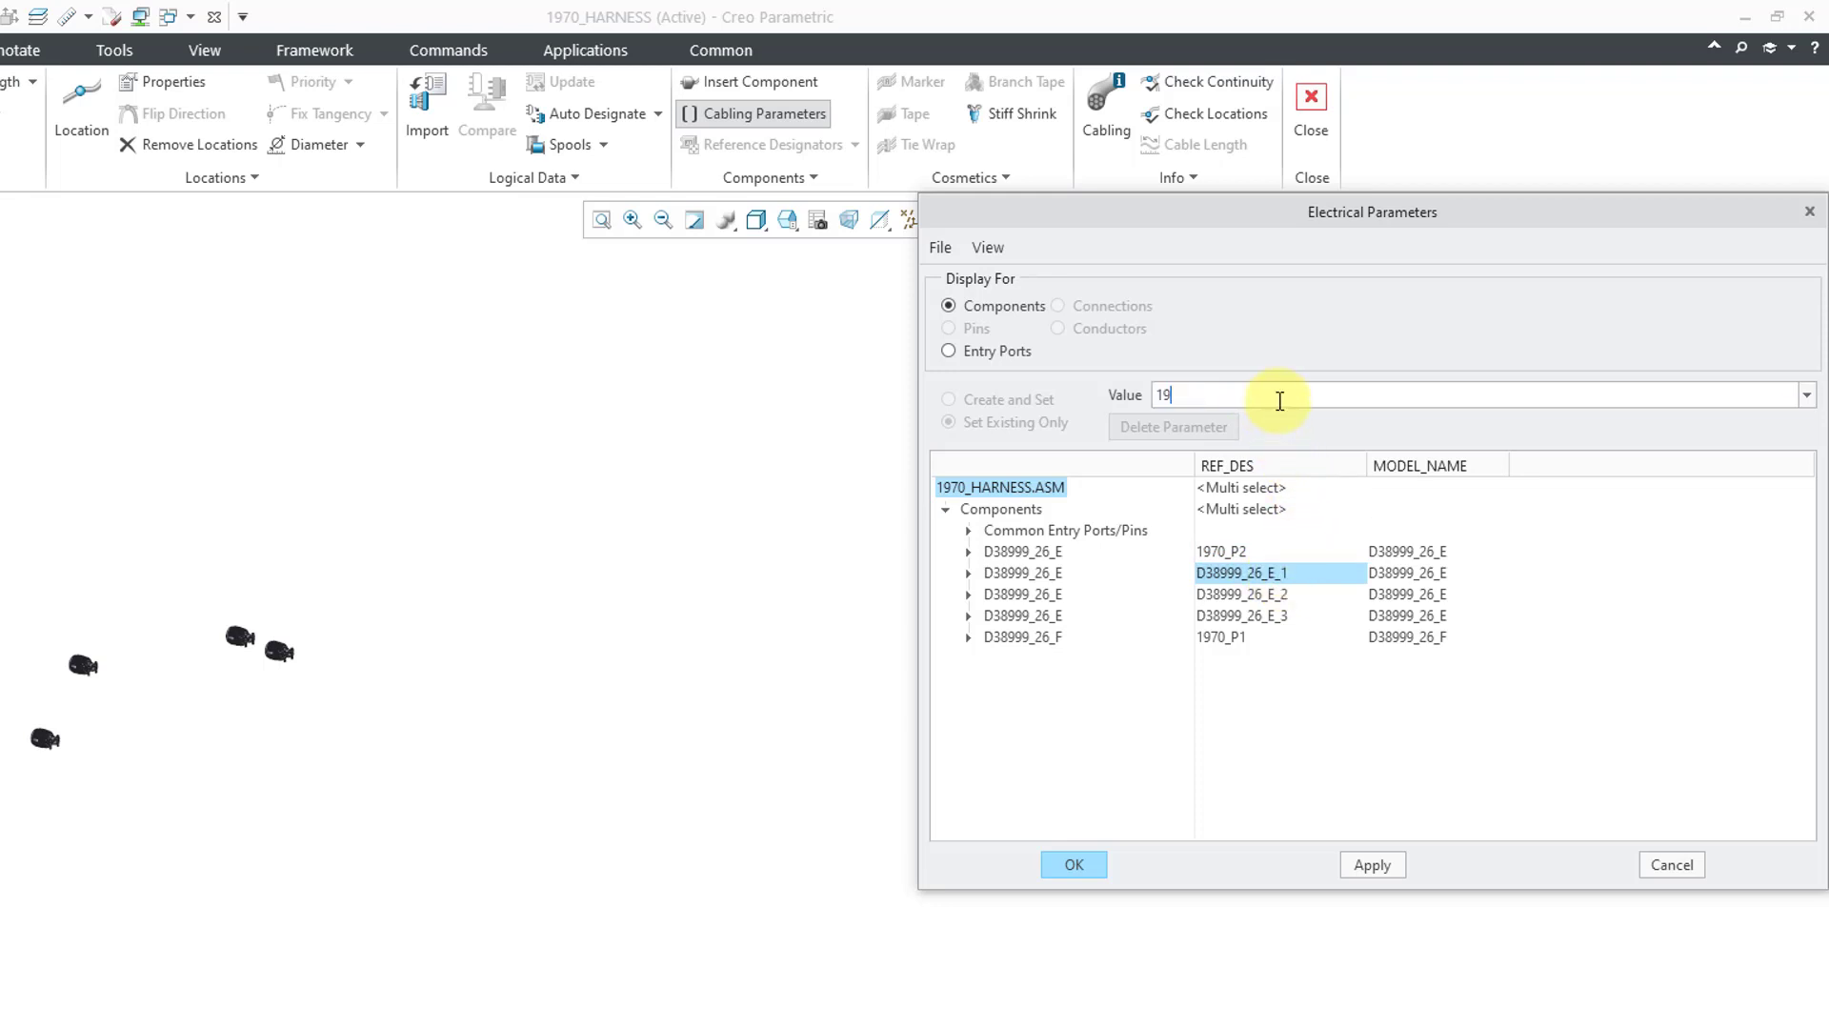
text(_P#)
key(BackSpace)
text(3)
key(Return)
click(1252, 595)
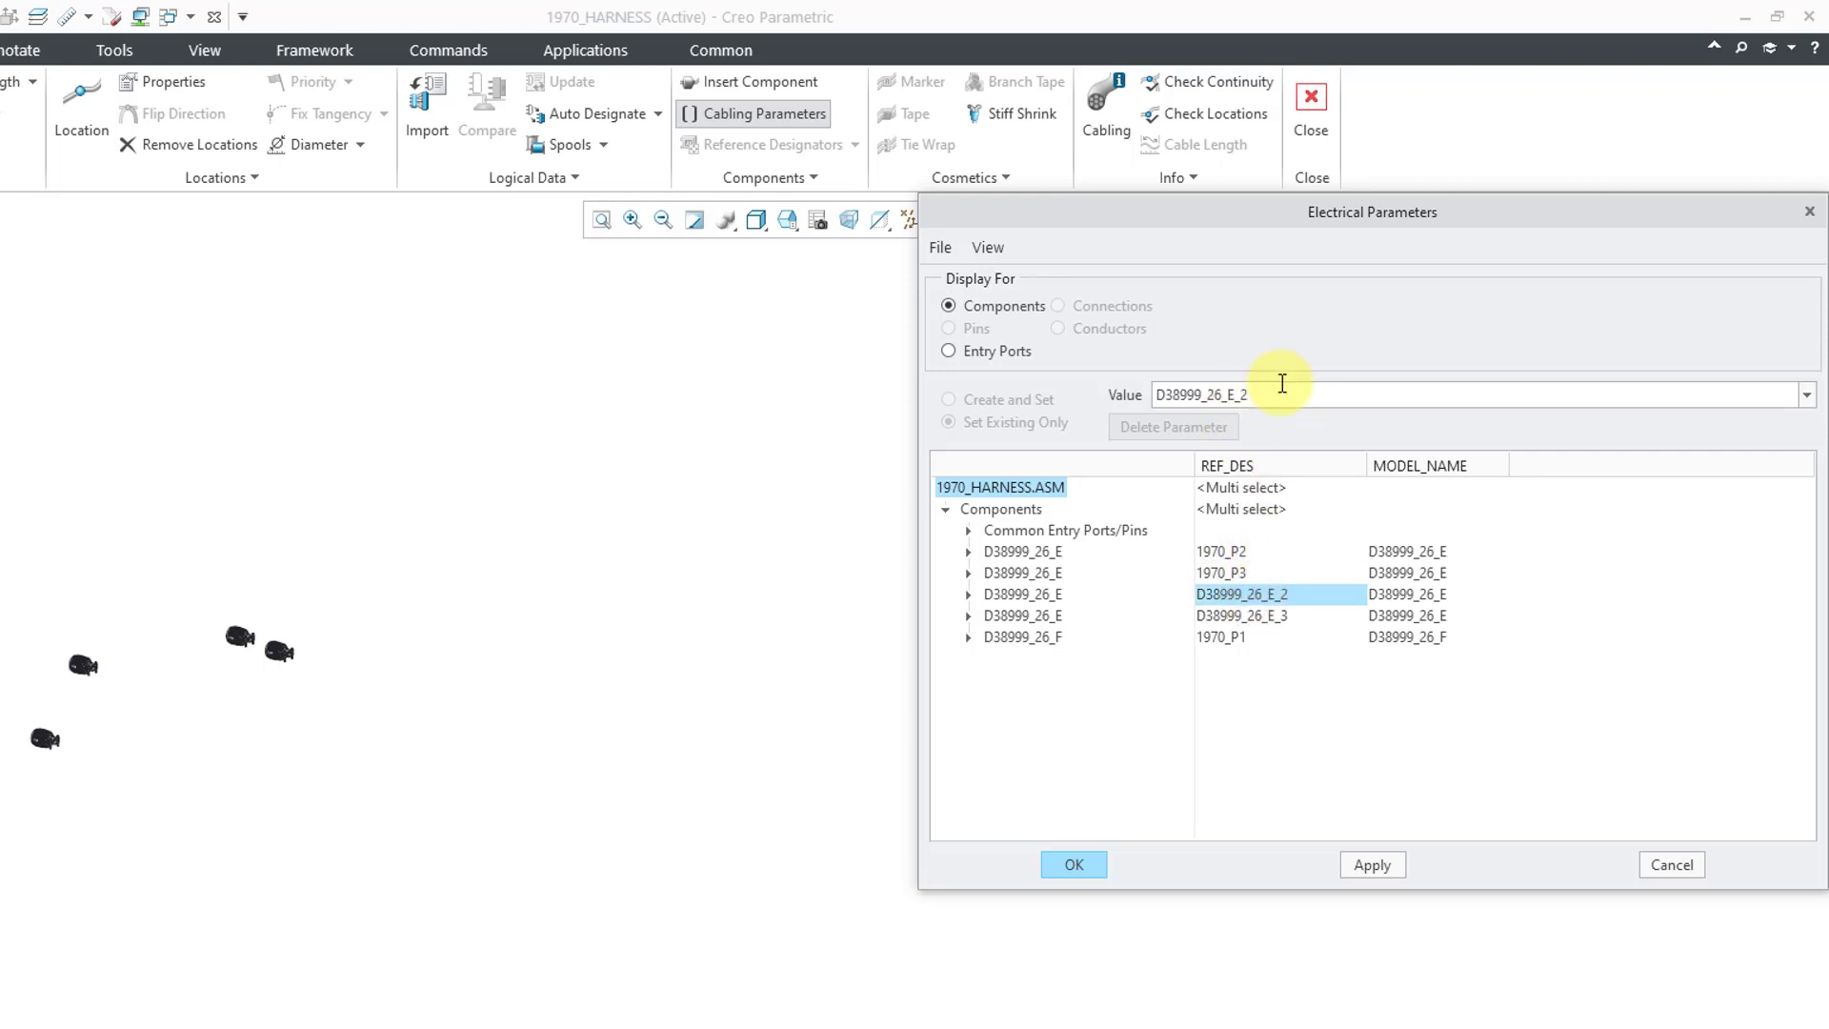
double_click(1275, 394)
text(1970_P4)
key(Return)
click(1282, 624)
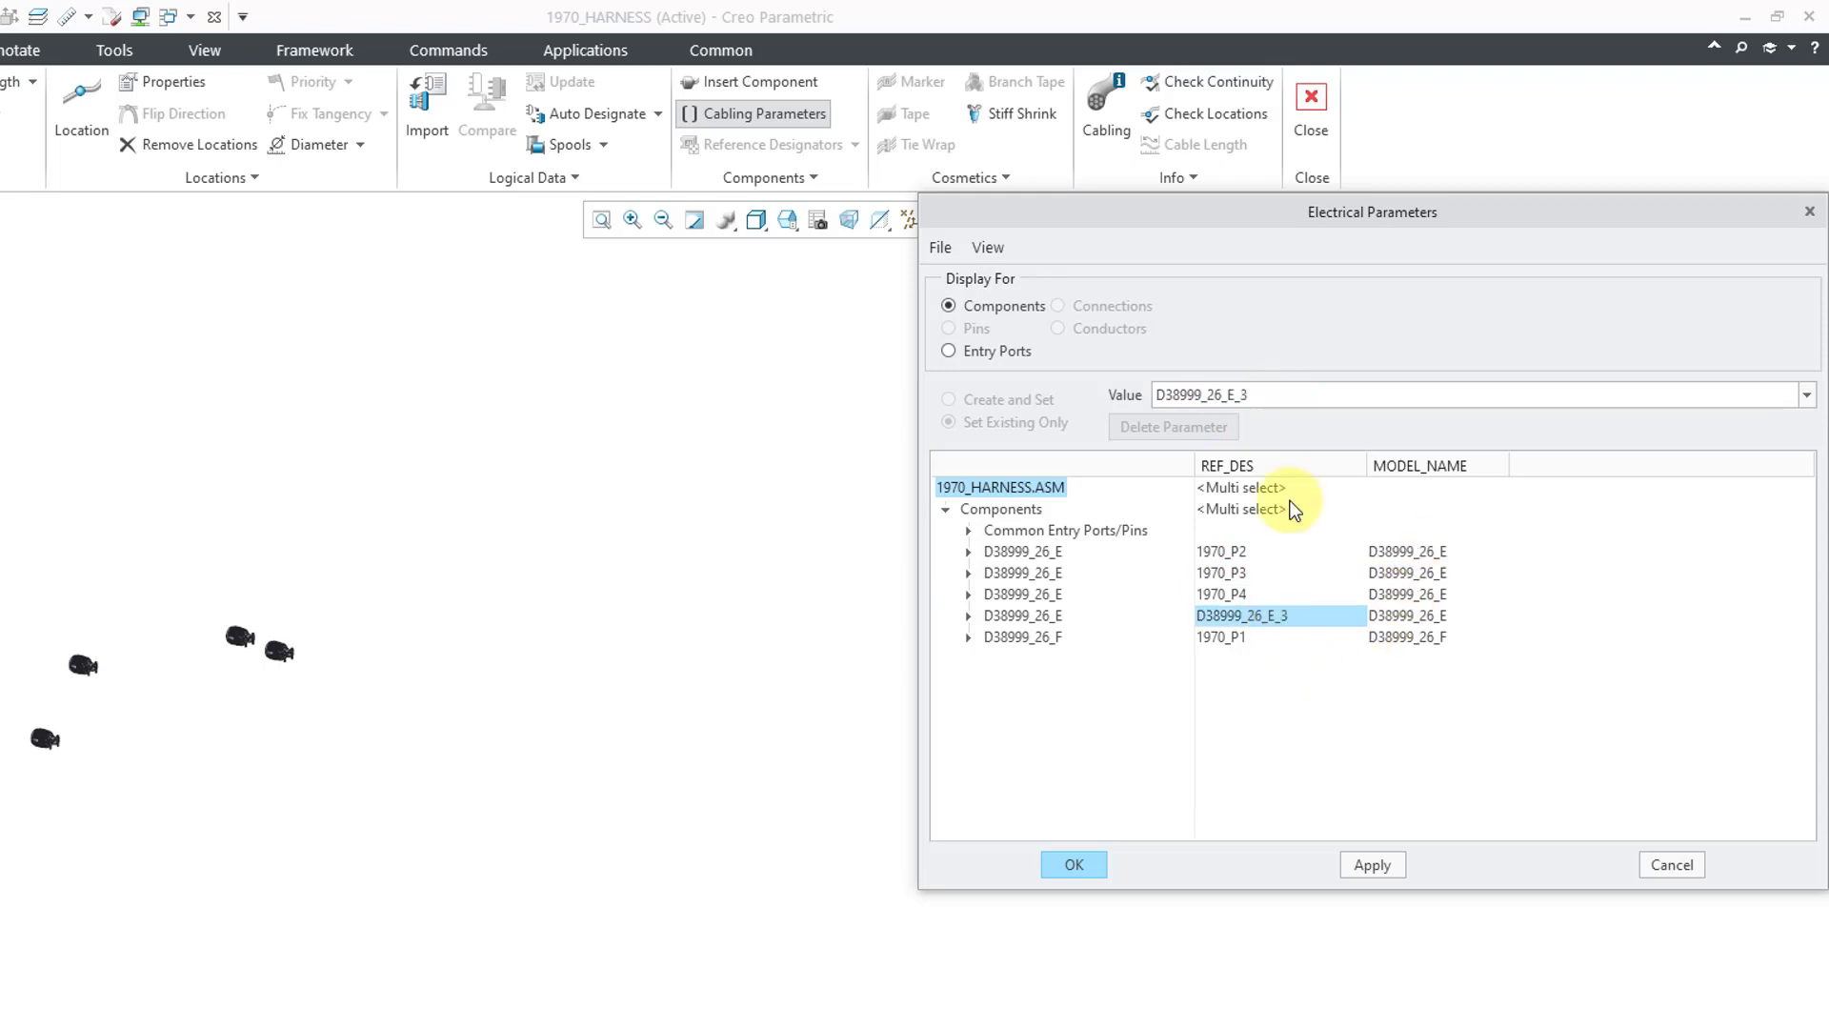
double_click(1284, 398)
text(10)
text(7)
text(0_)
text(P)
text(5)
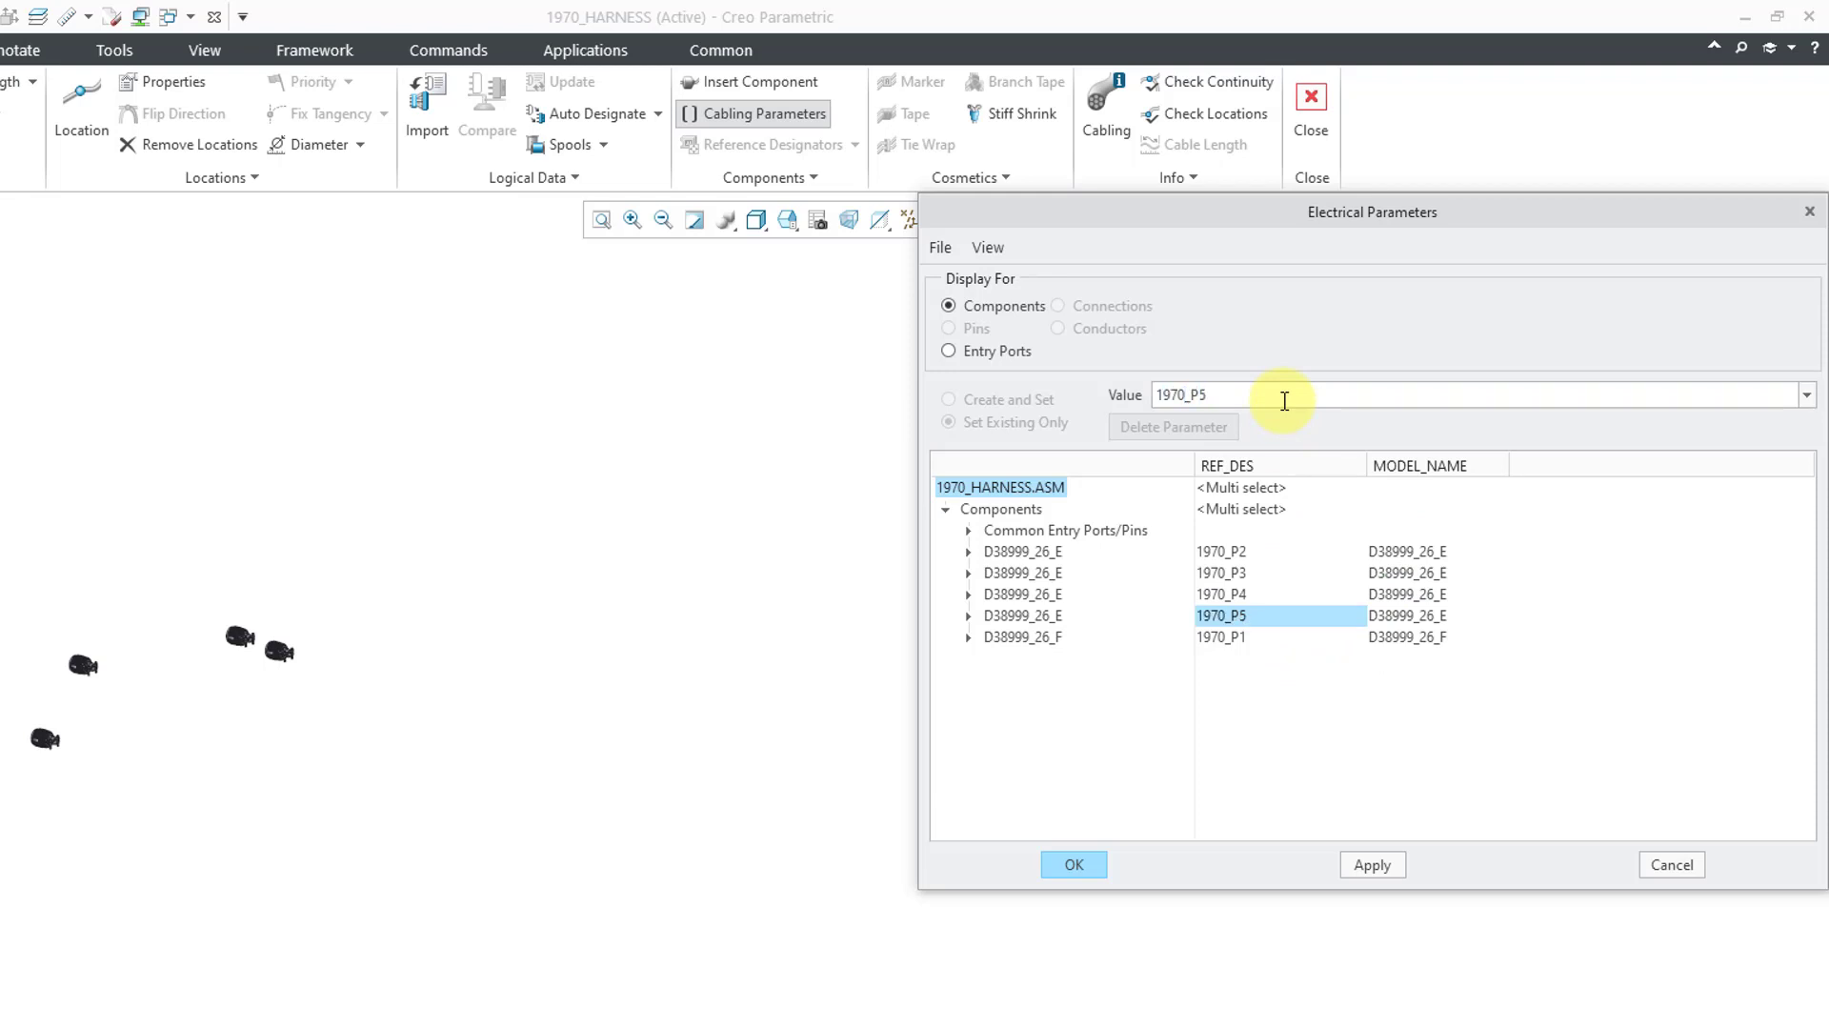
- Apply the designators and add a Designation column to the model tree showing 1970_P1–1970_P5
click(1074, 864)
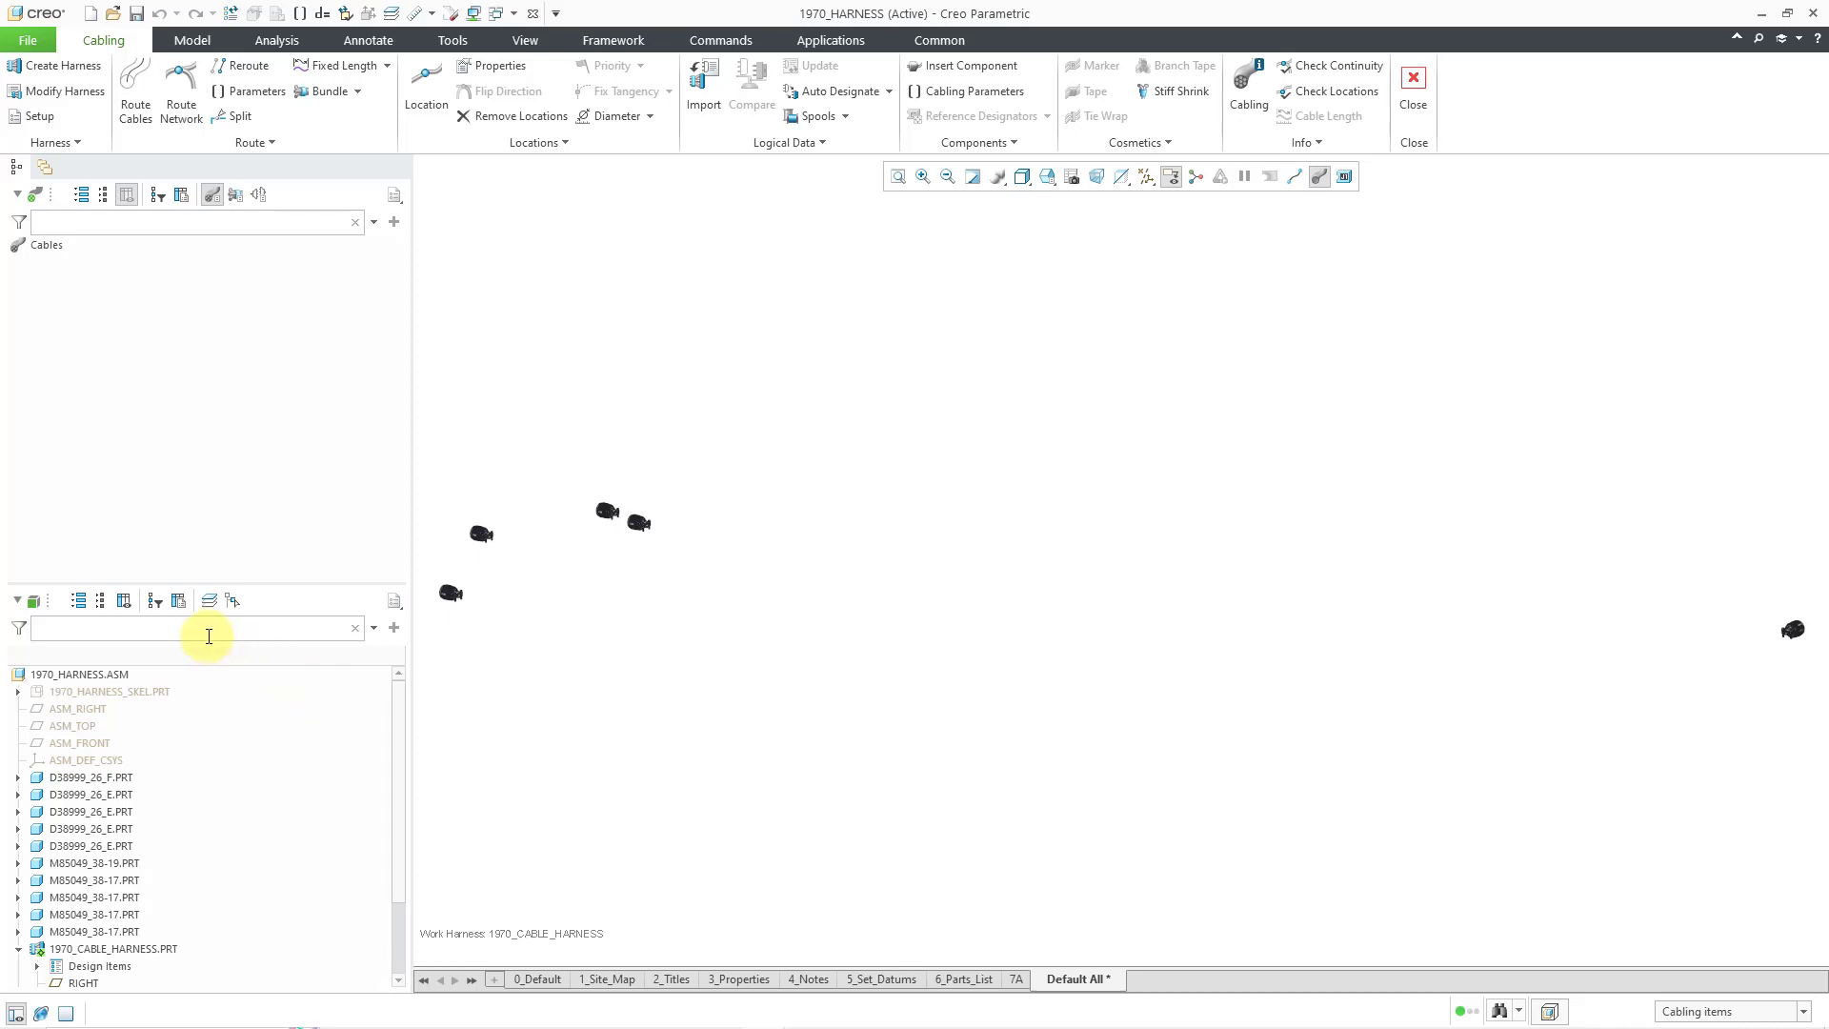
click(179, 601)
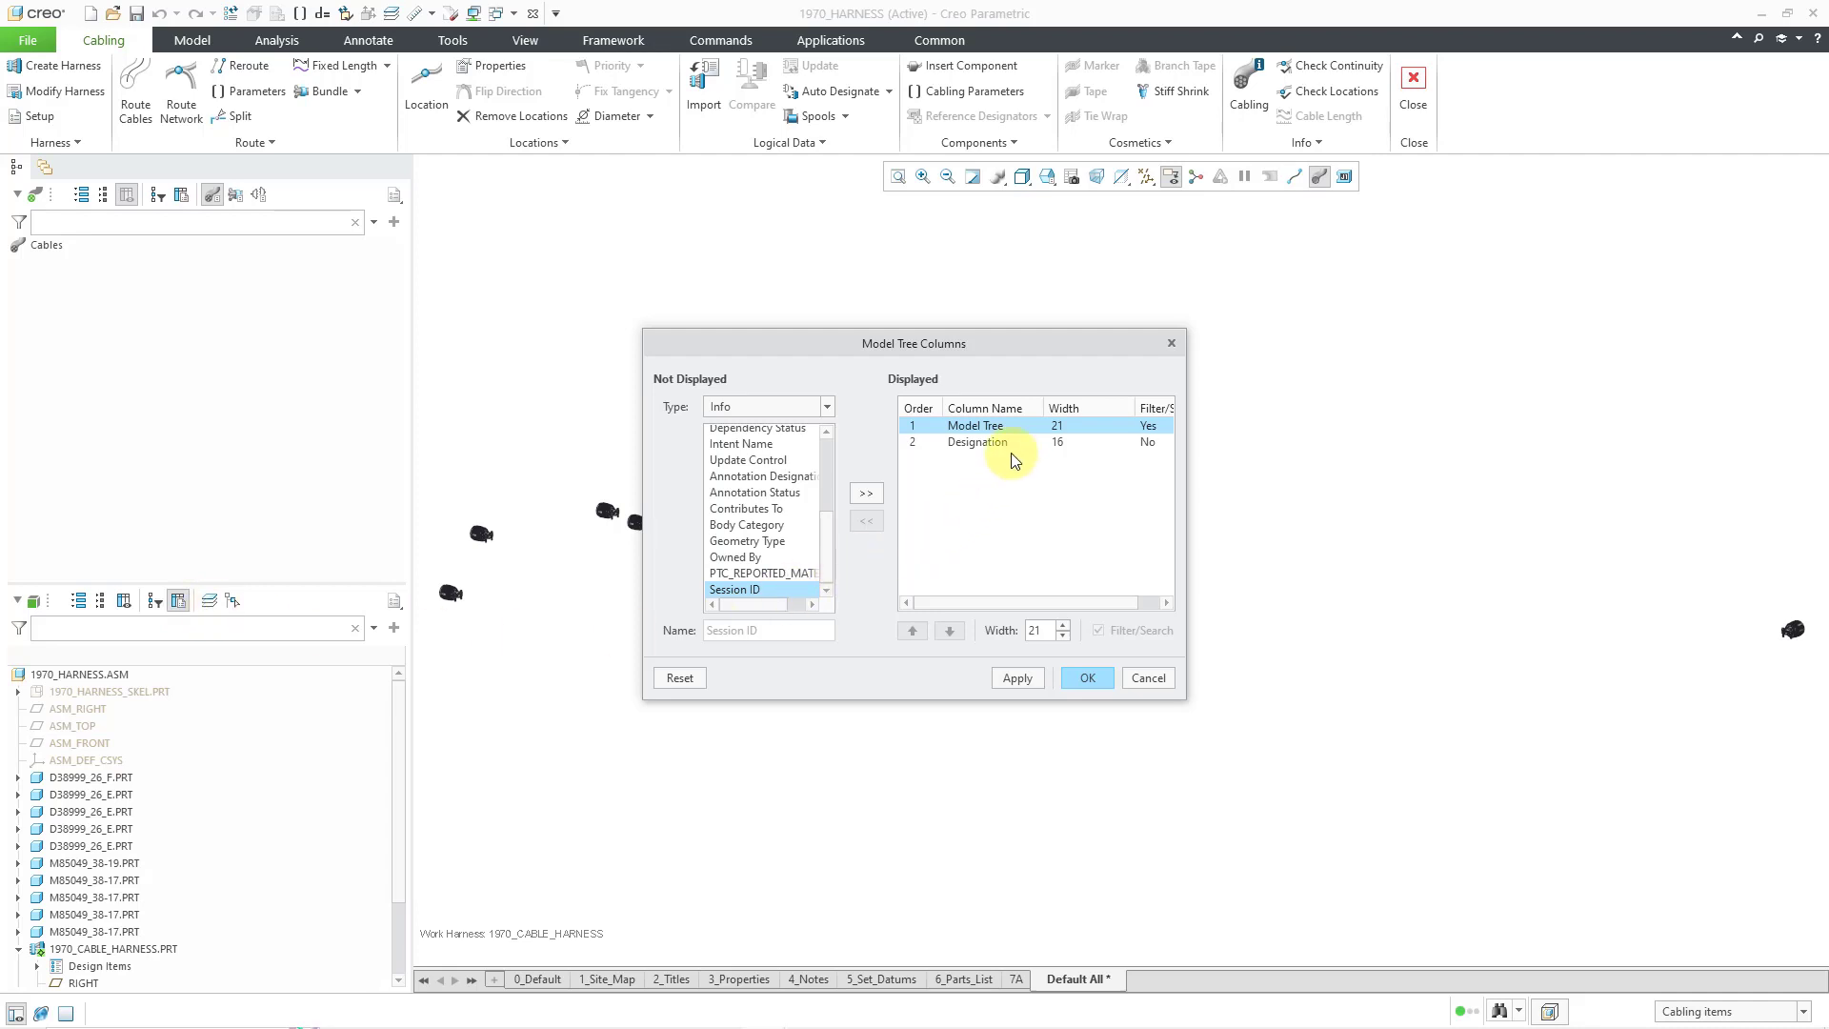
click(1077, 679)
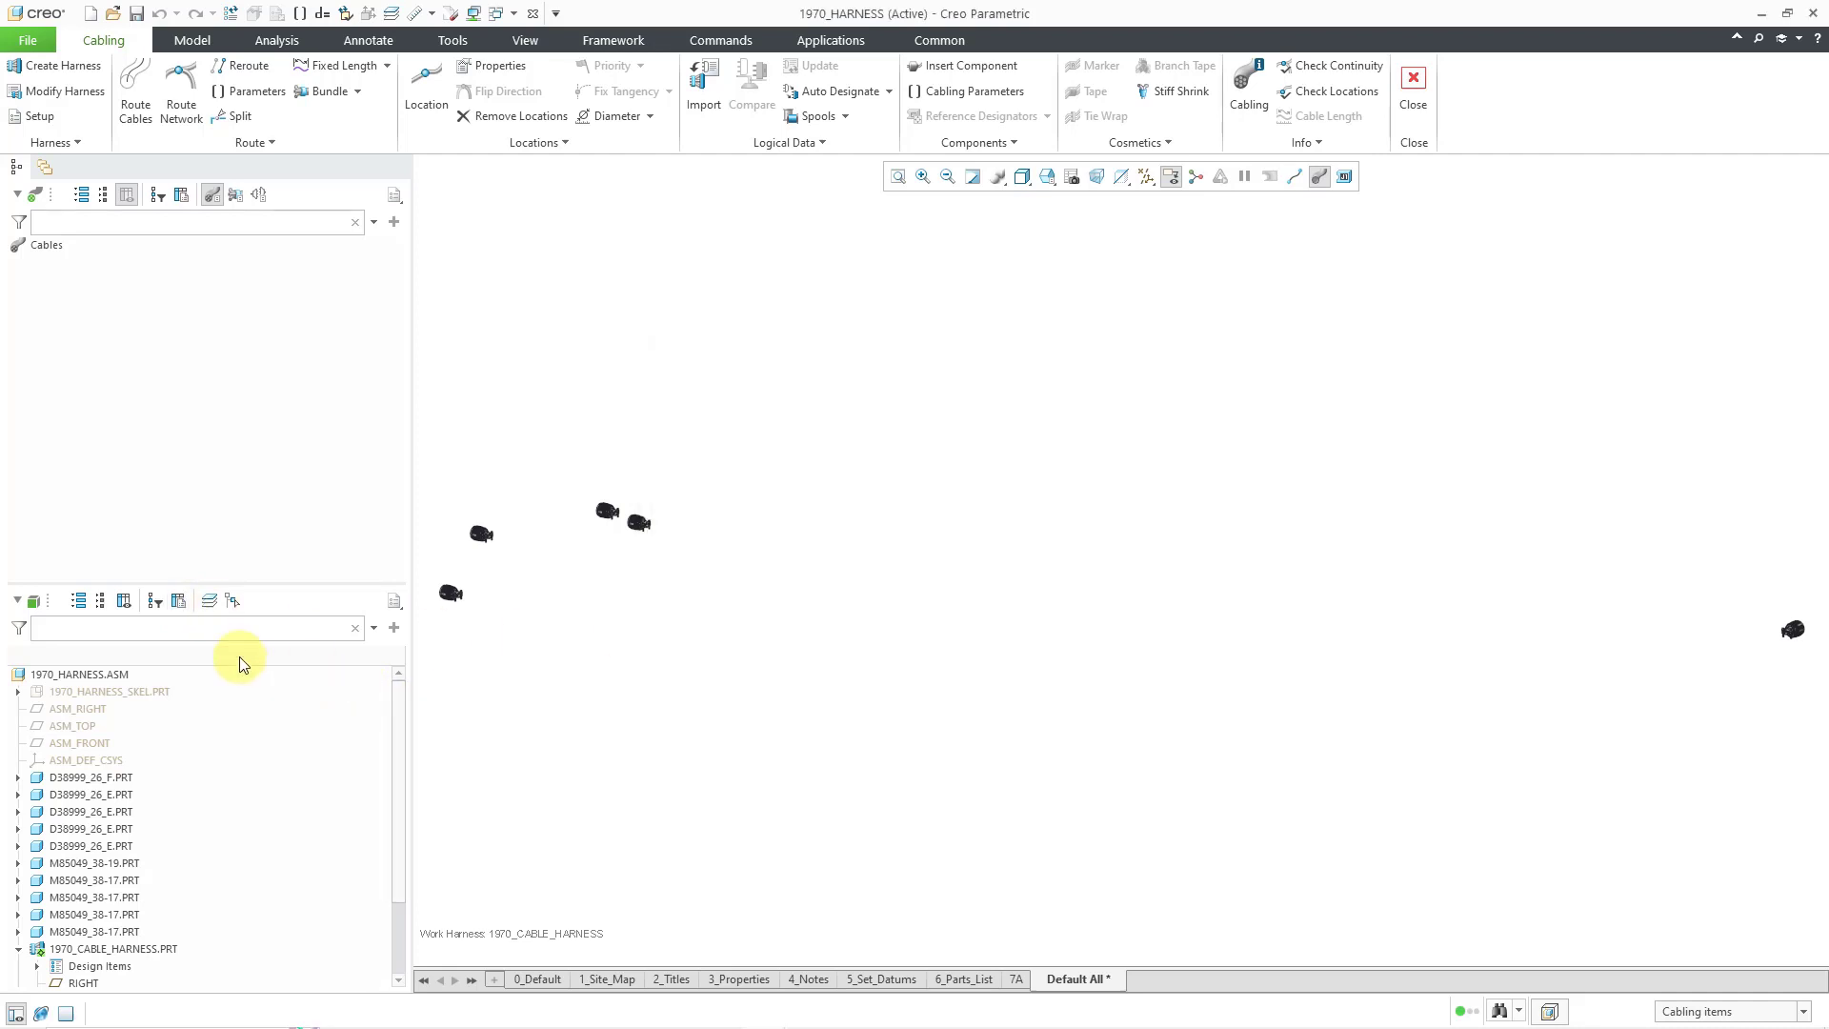
click(122, 607)
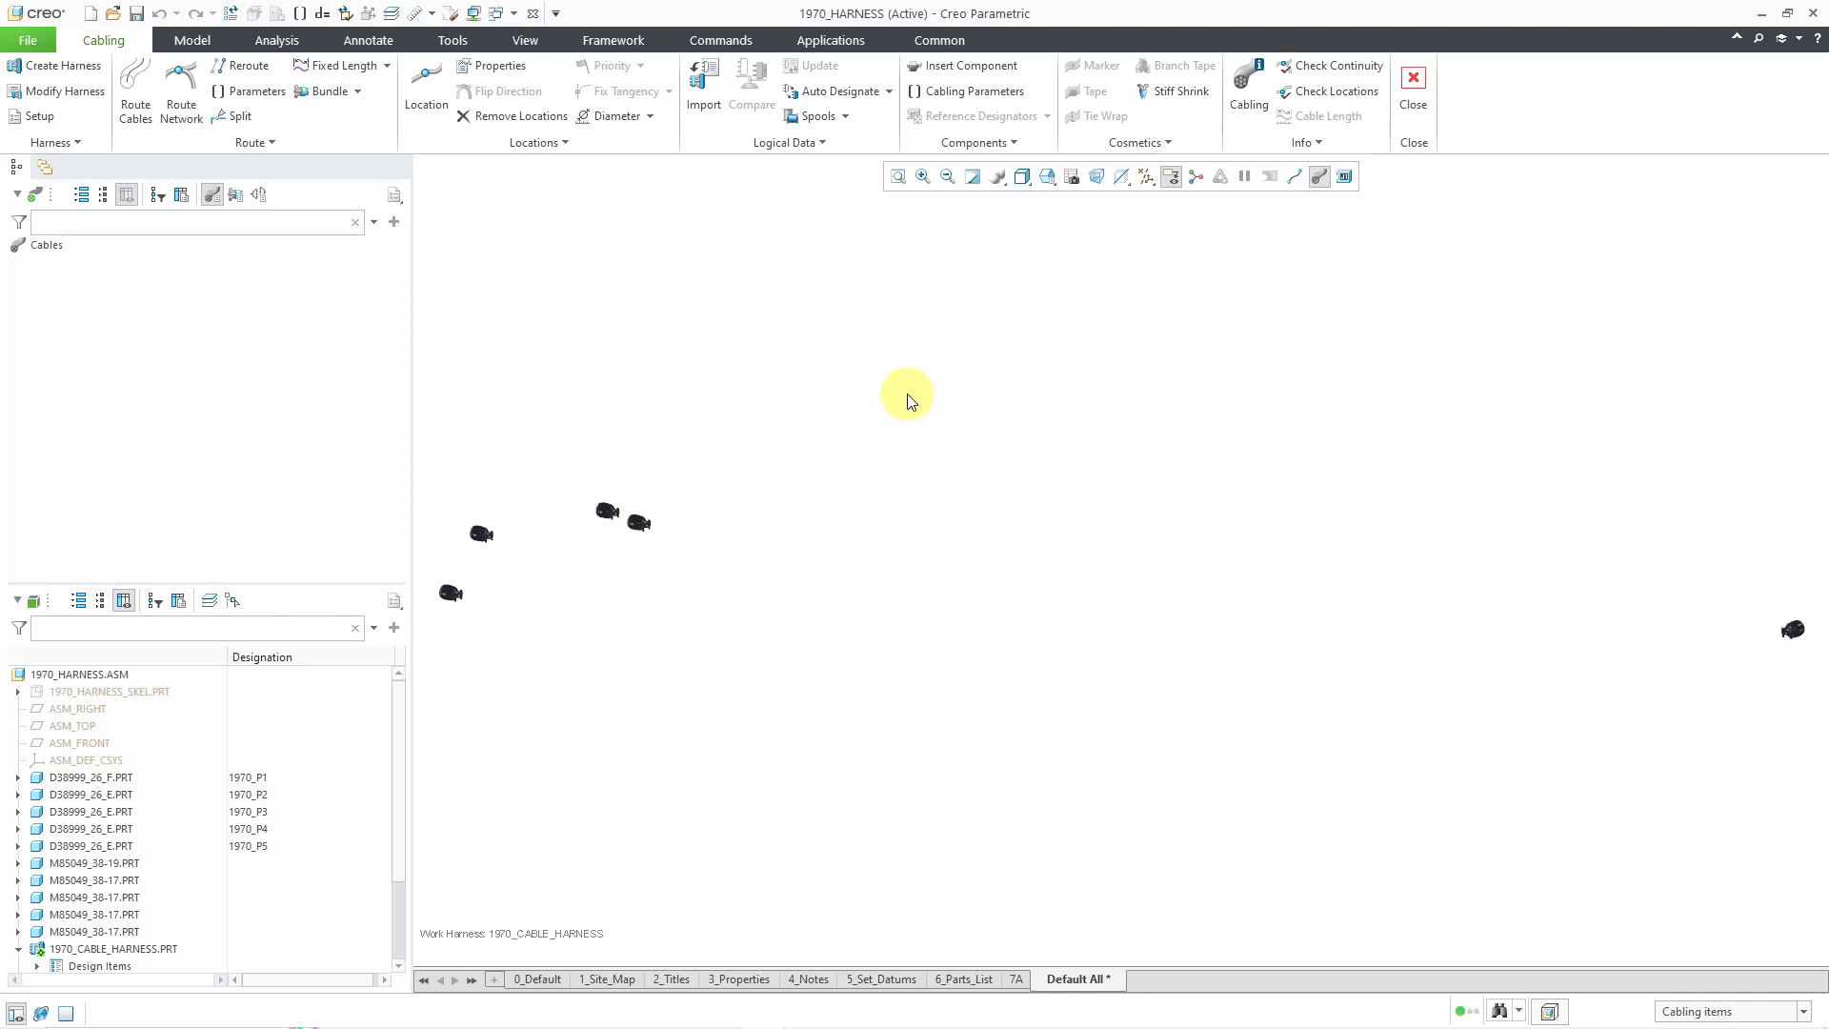
- Load appearance.dmt into My Appearances through the Appearances Manager, then close the manager
click(536, 42)
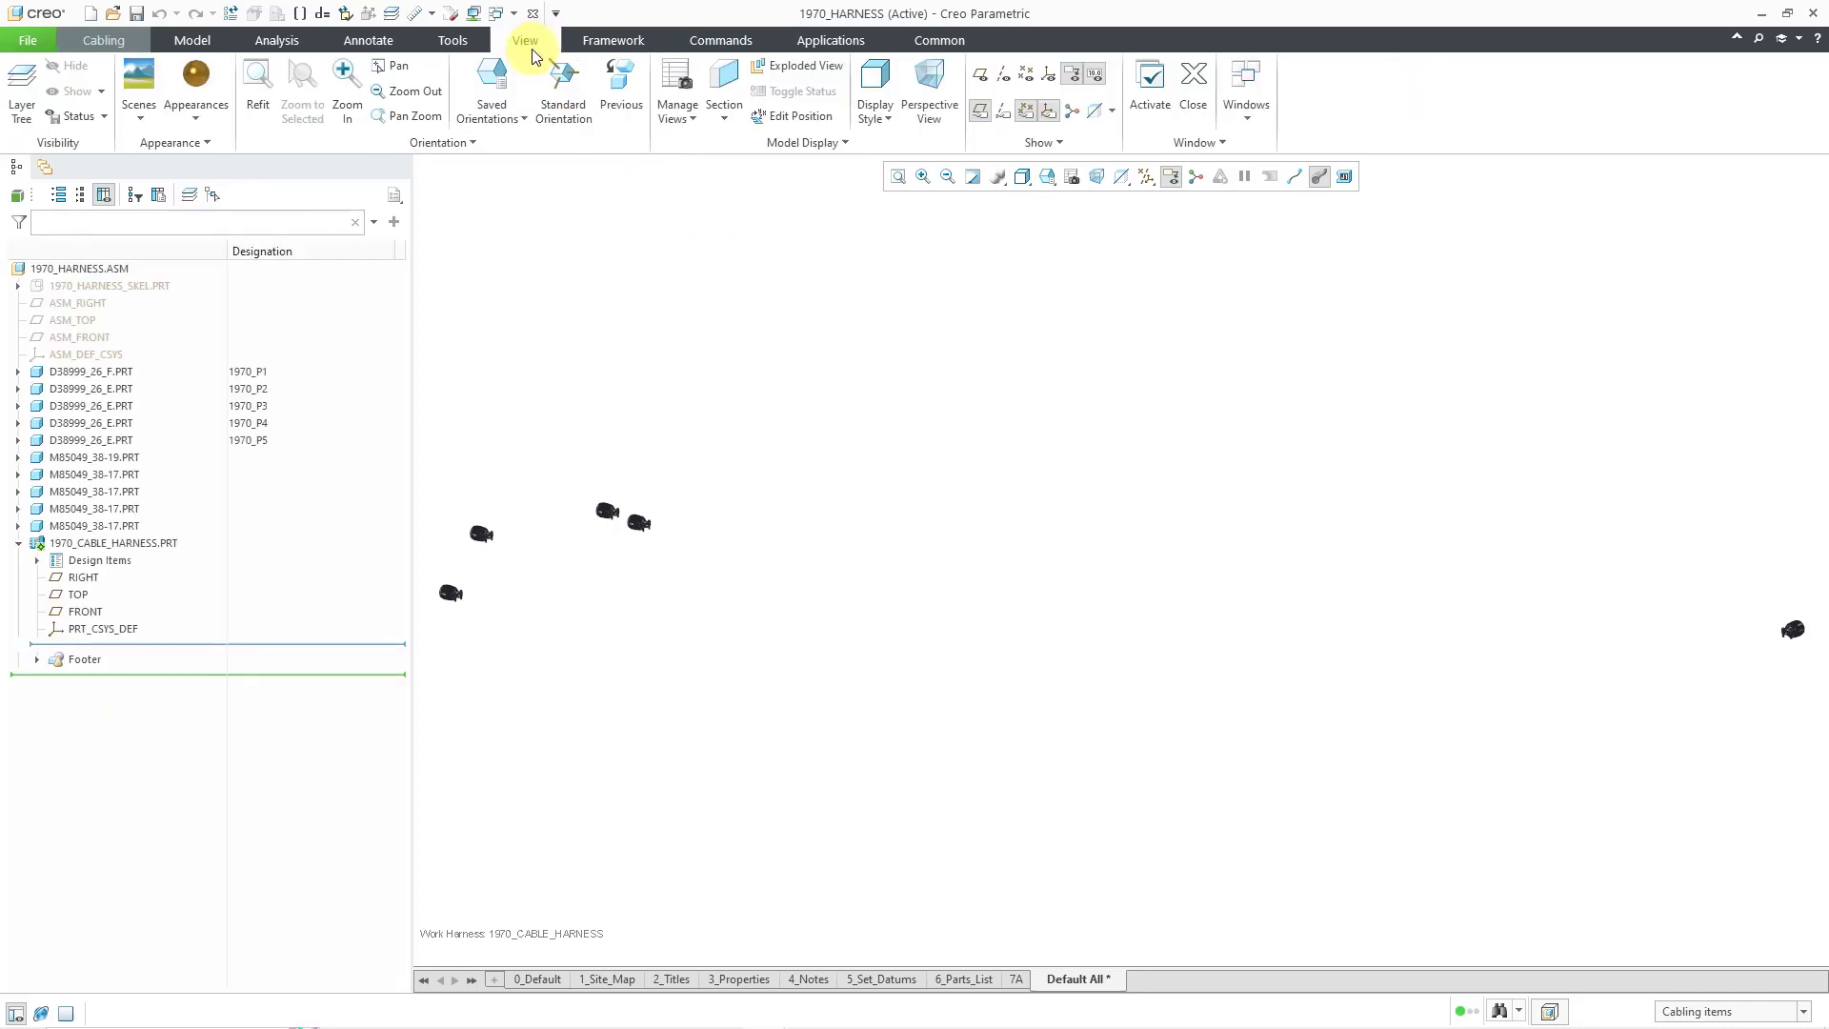
click(211, 132)
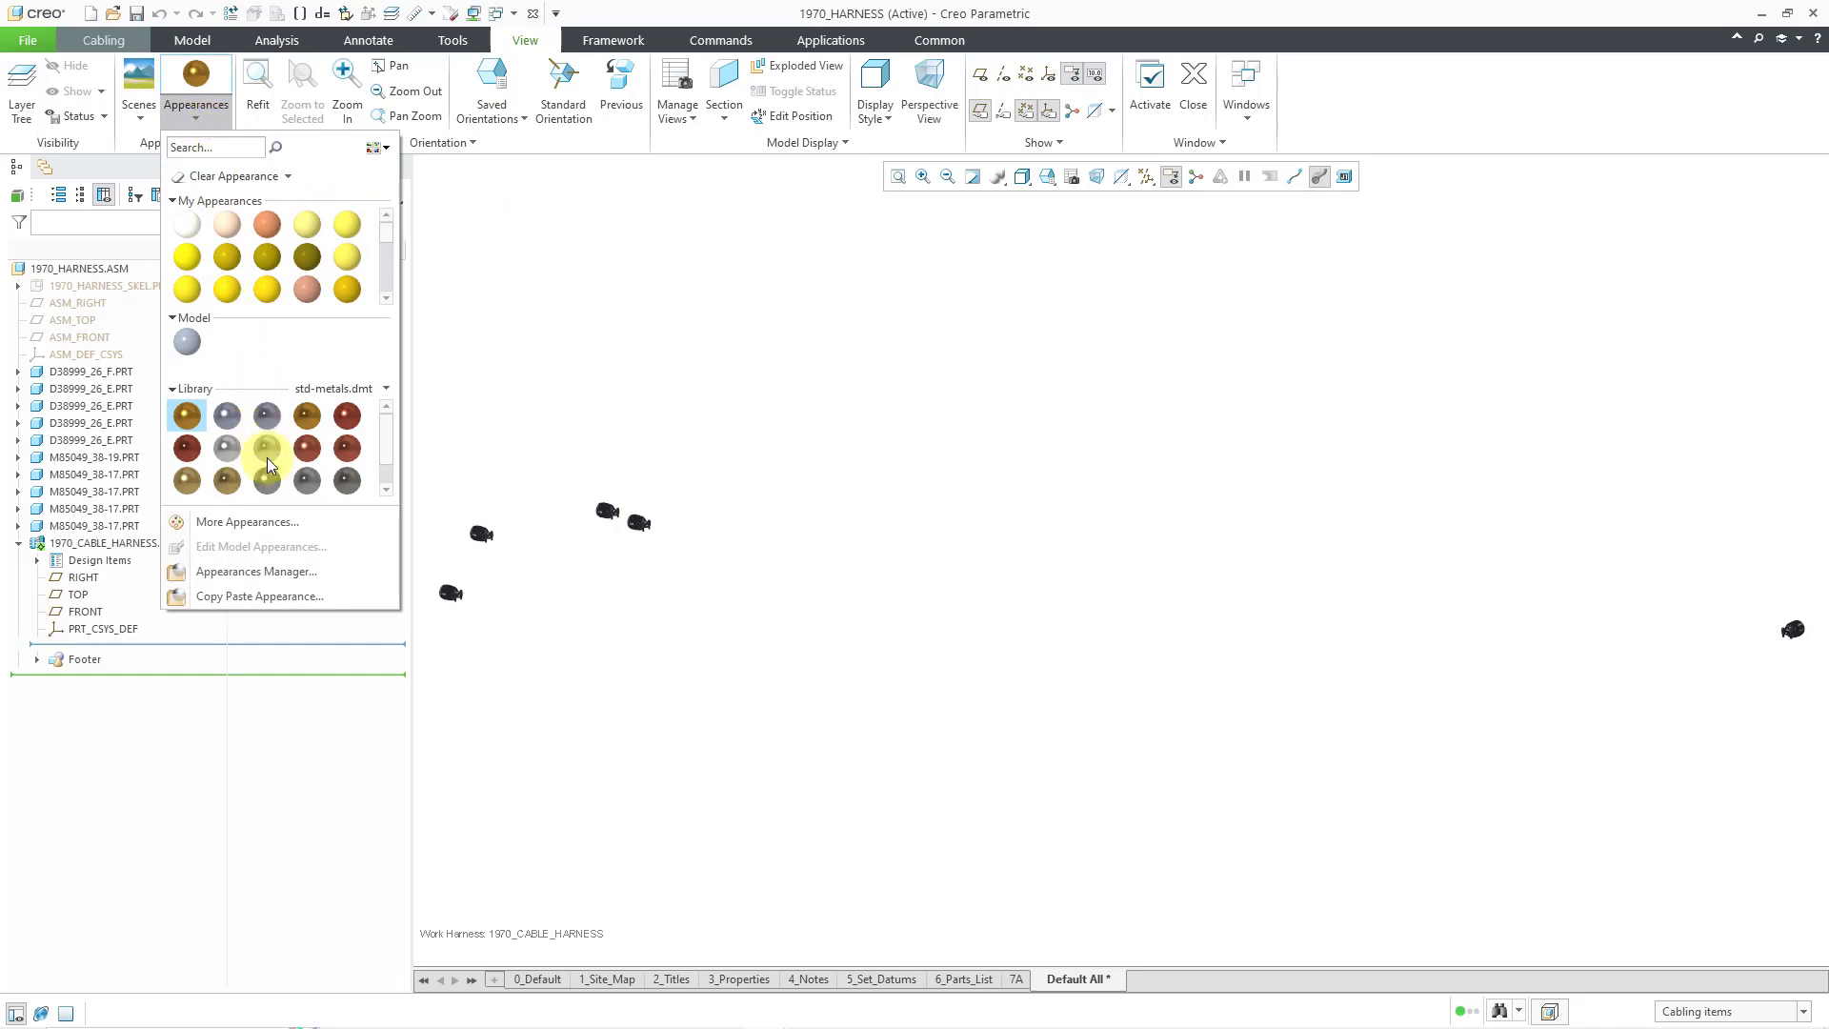
click(290, 571)
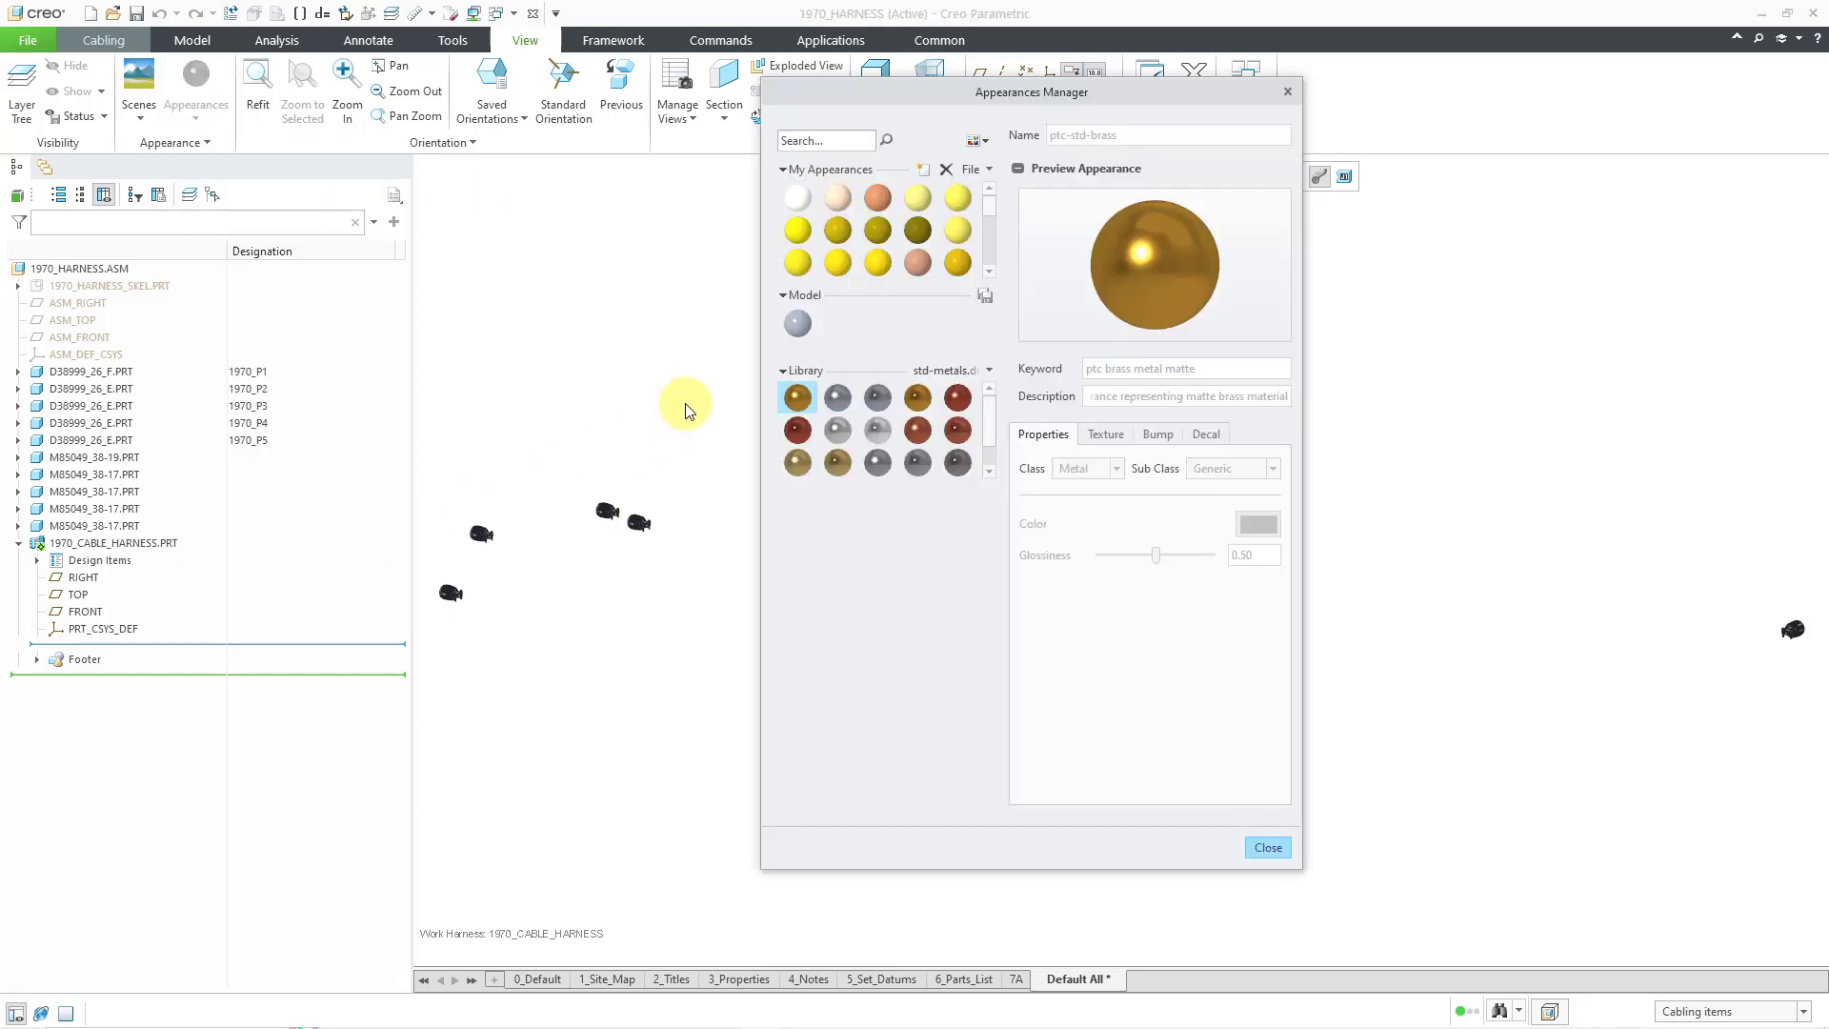
click(985, 174)
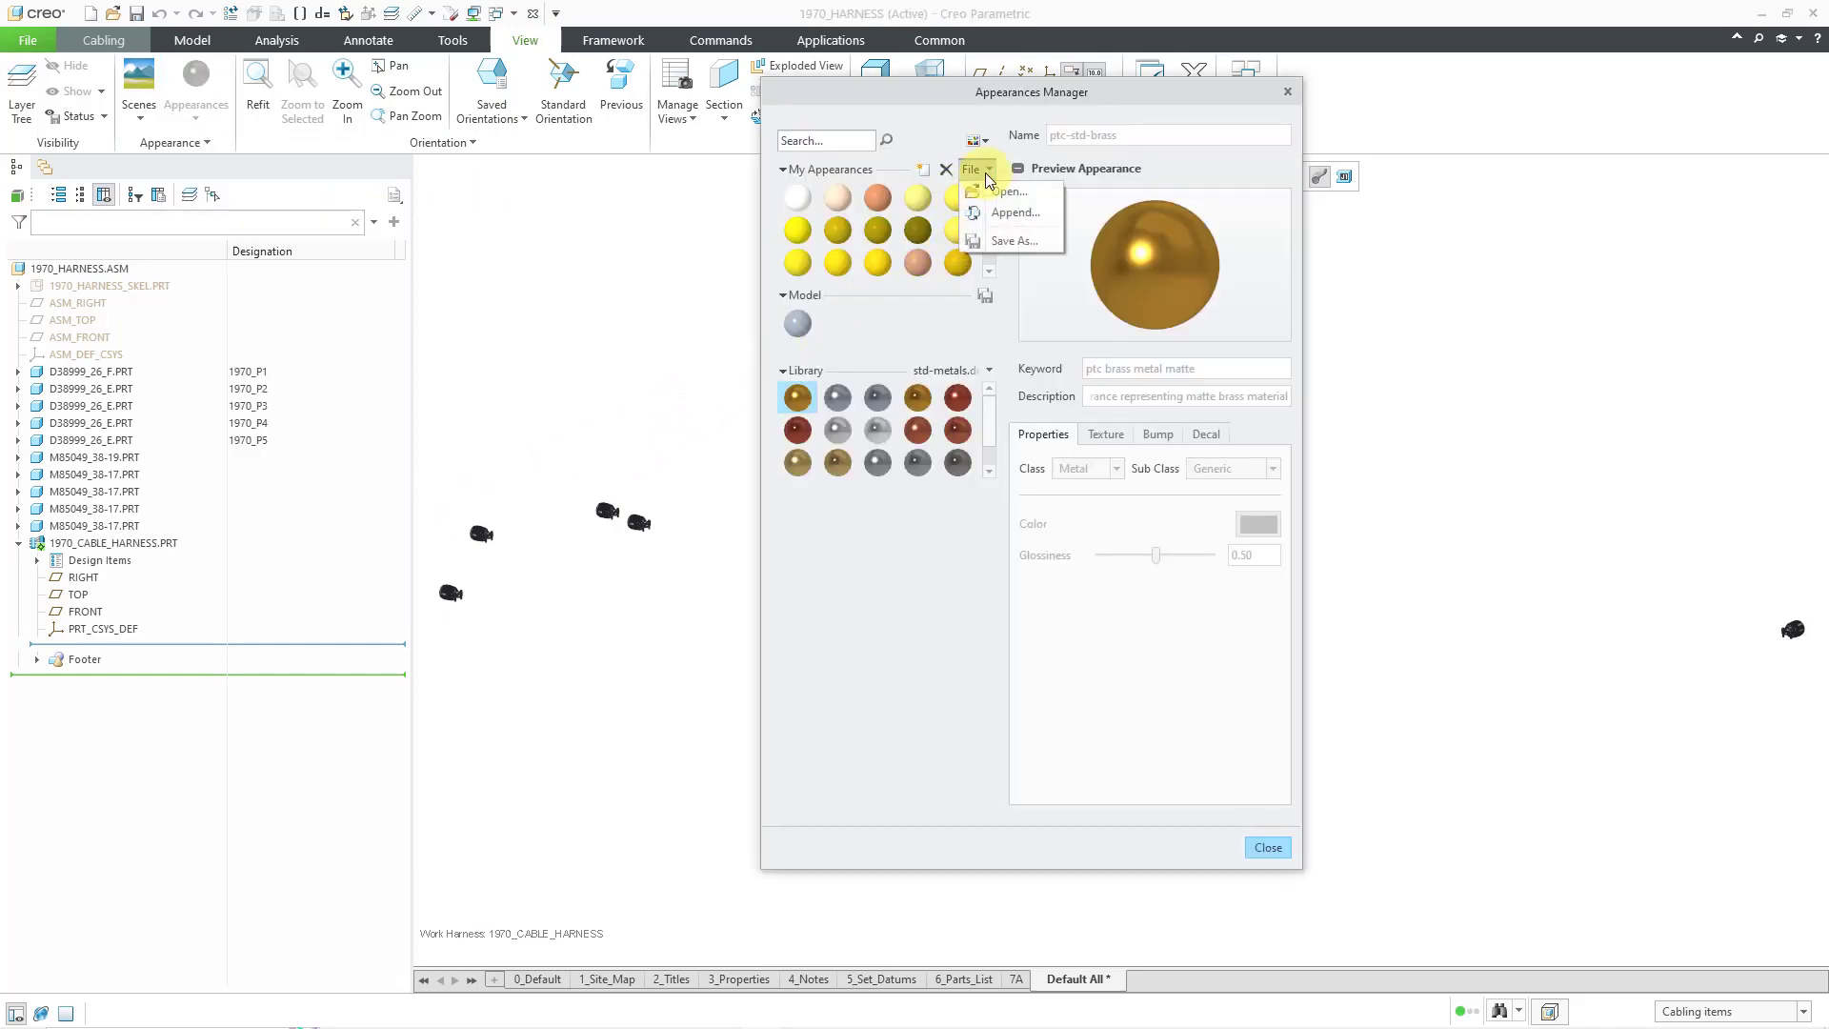
click(1000, 191)
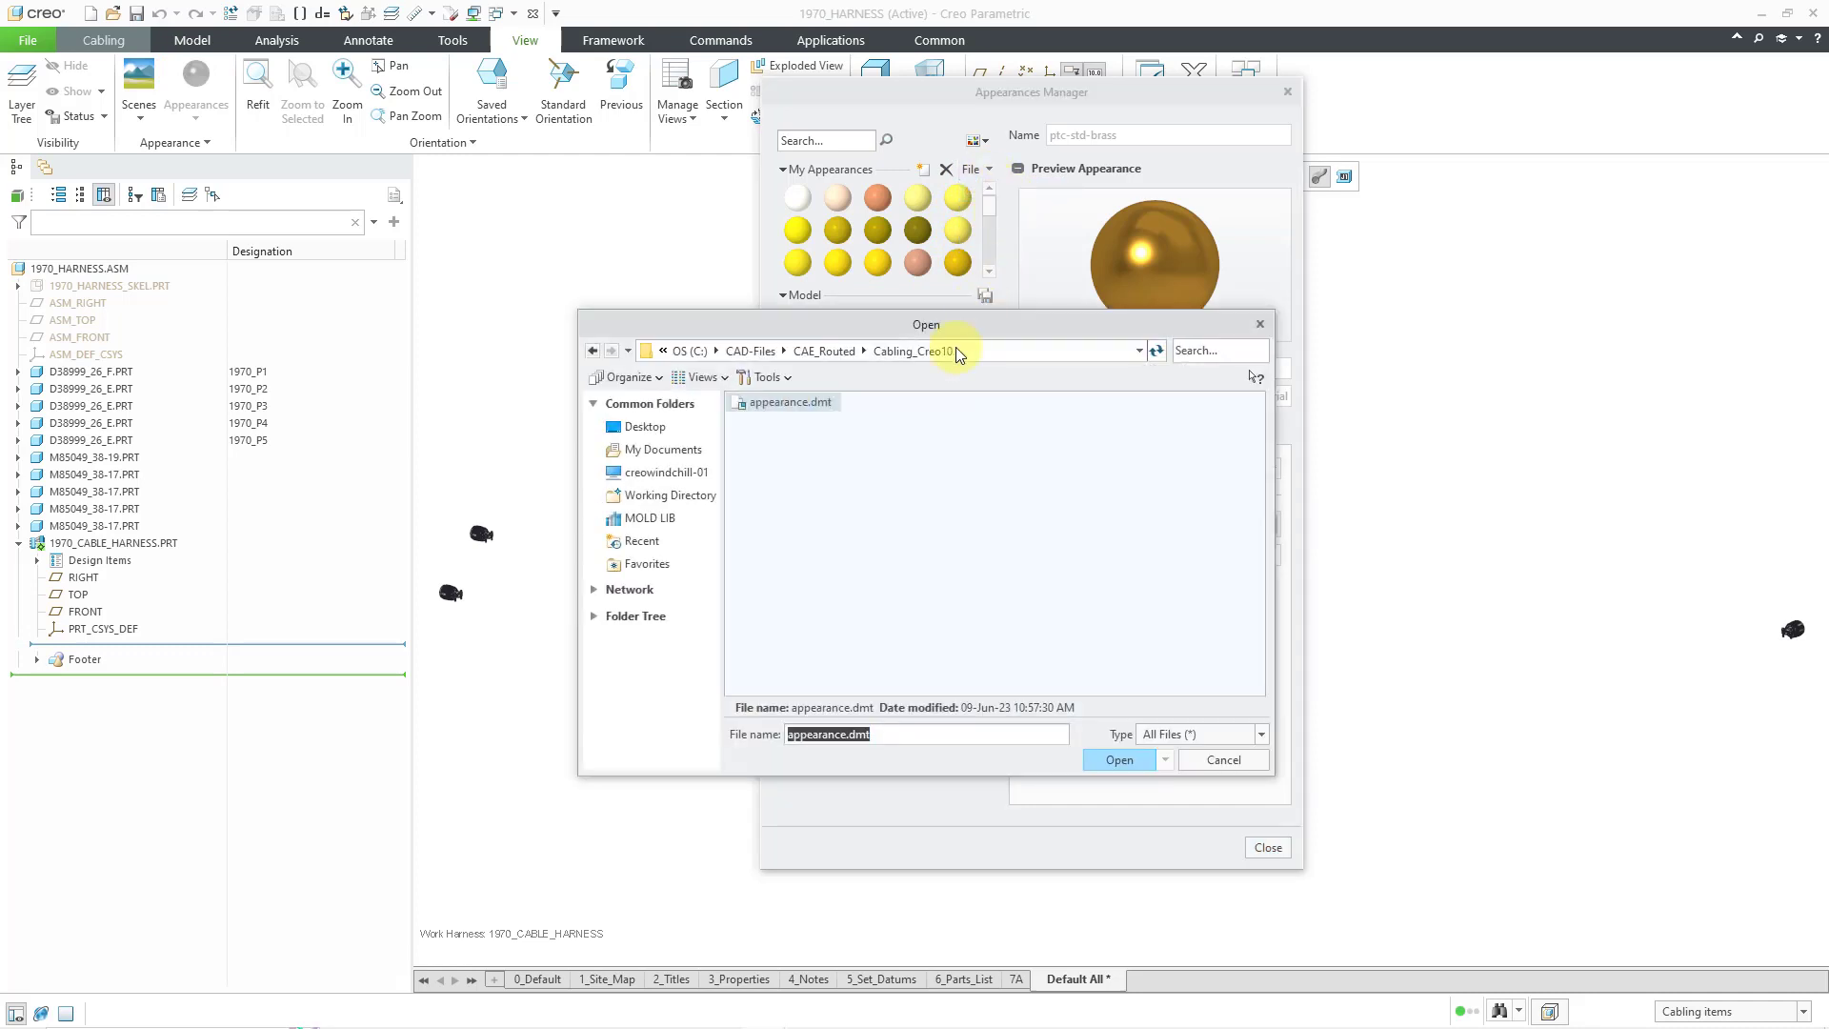
double_click(791, 402)
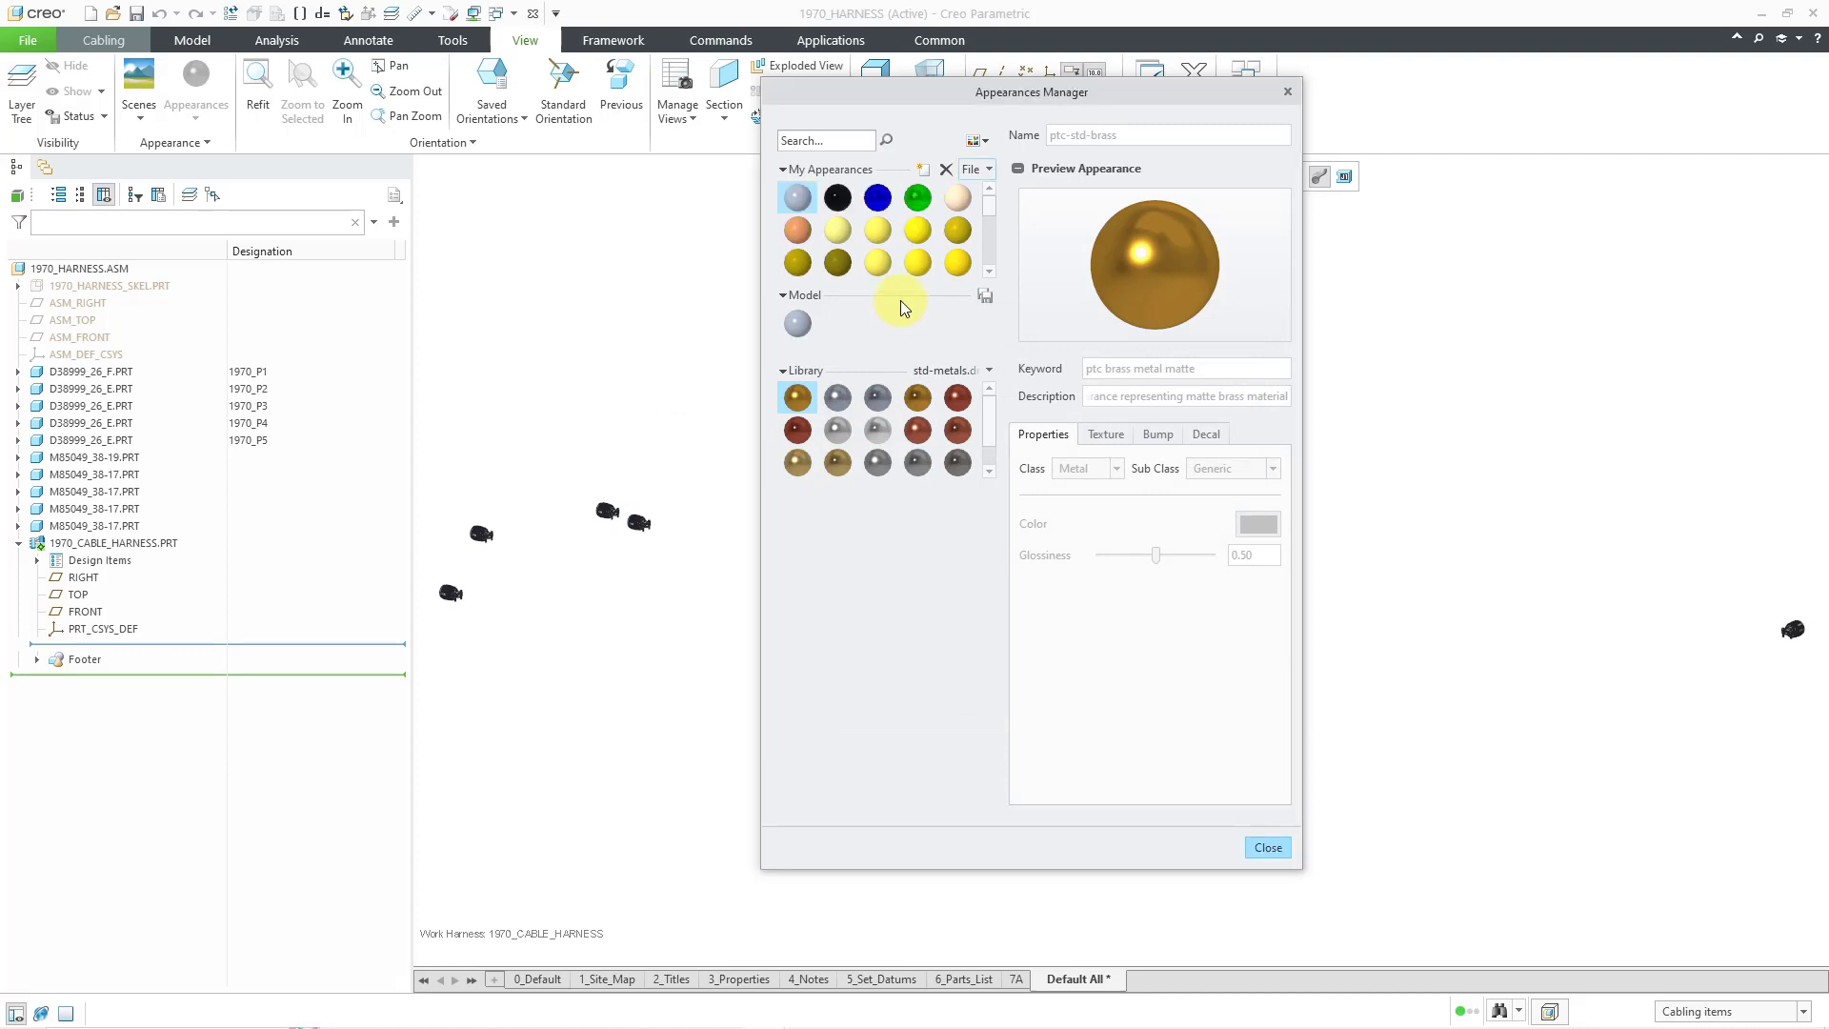
mouse_move(844, 200)
drag(989, 208, 991, 272)
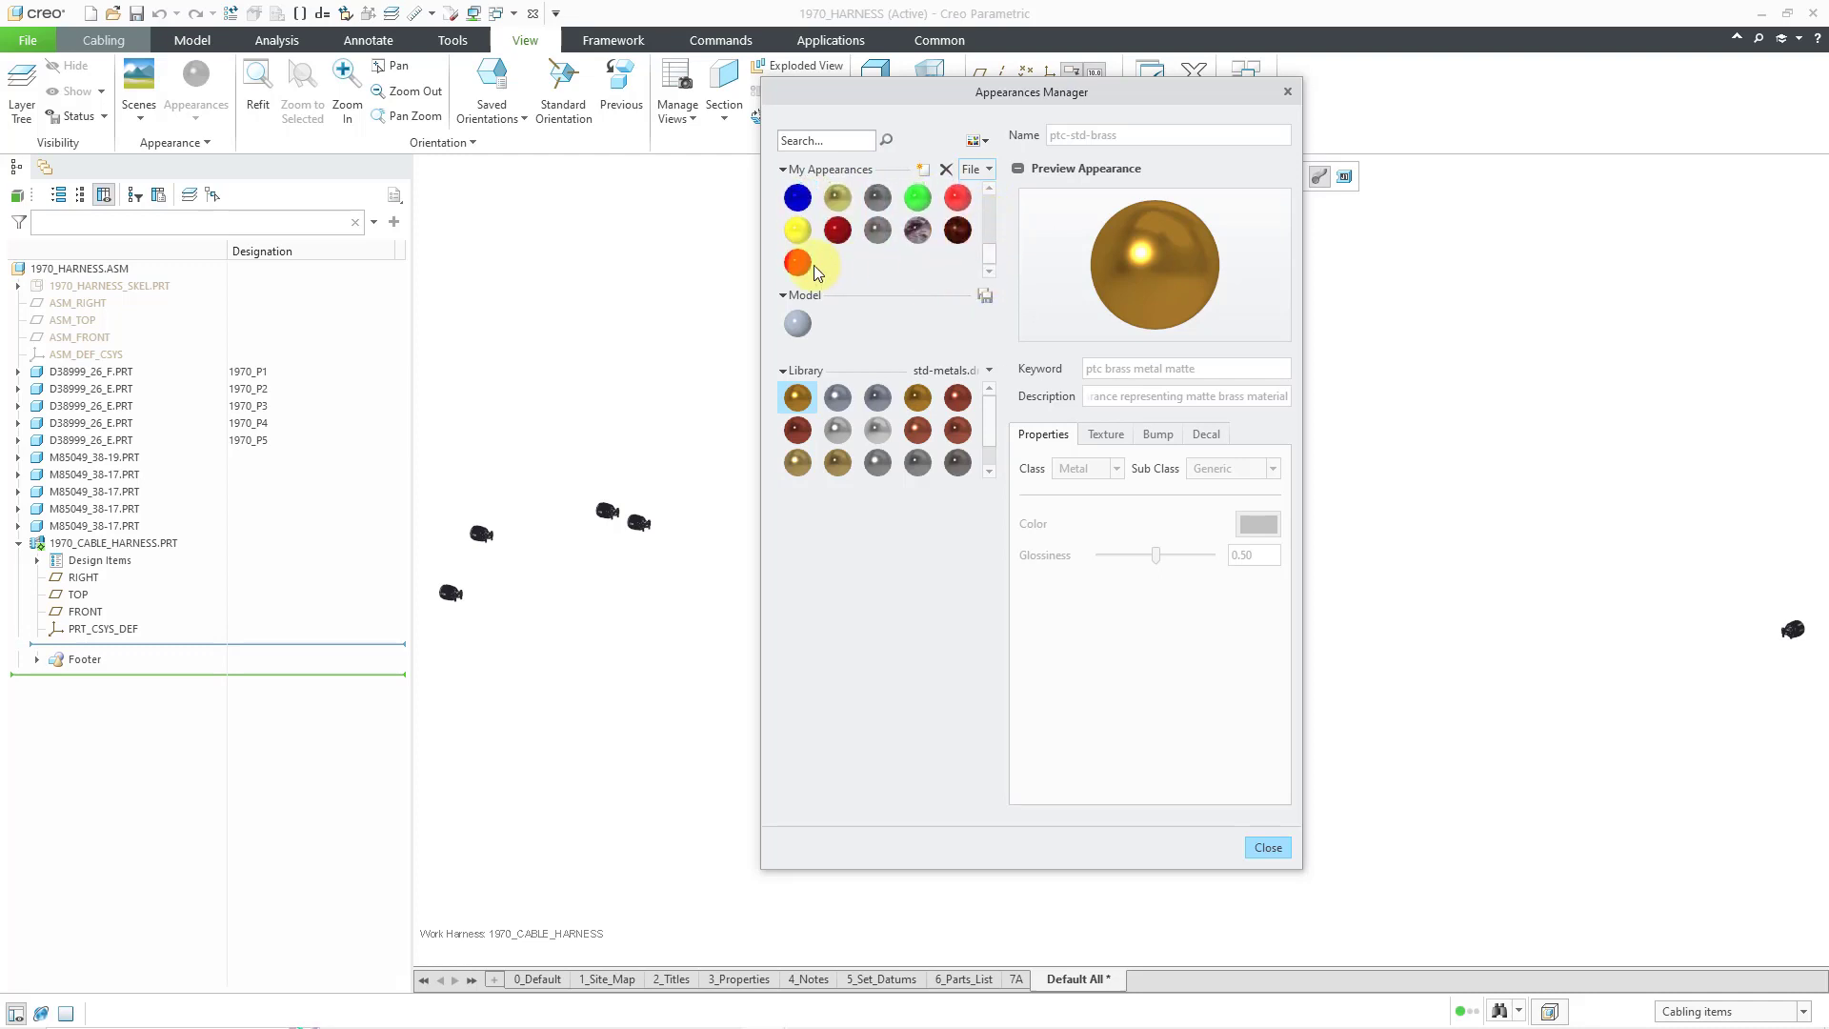
mouse_move(804, 265)
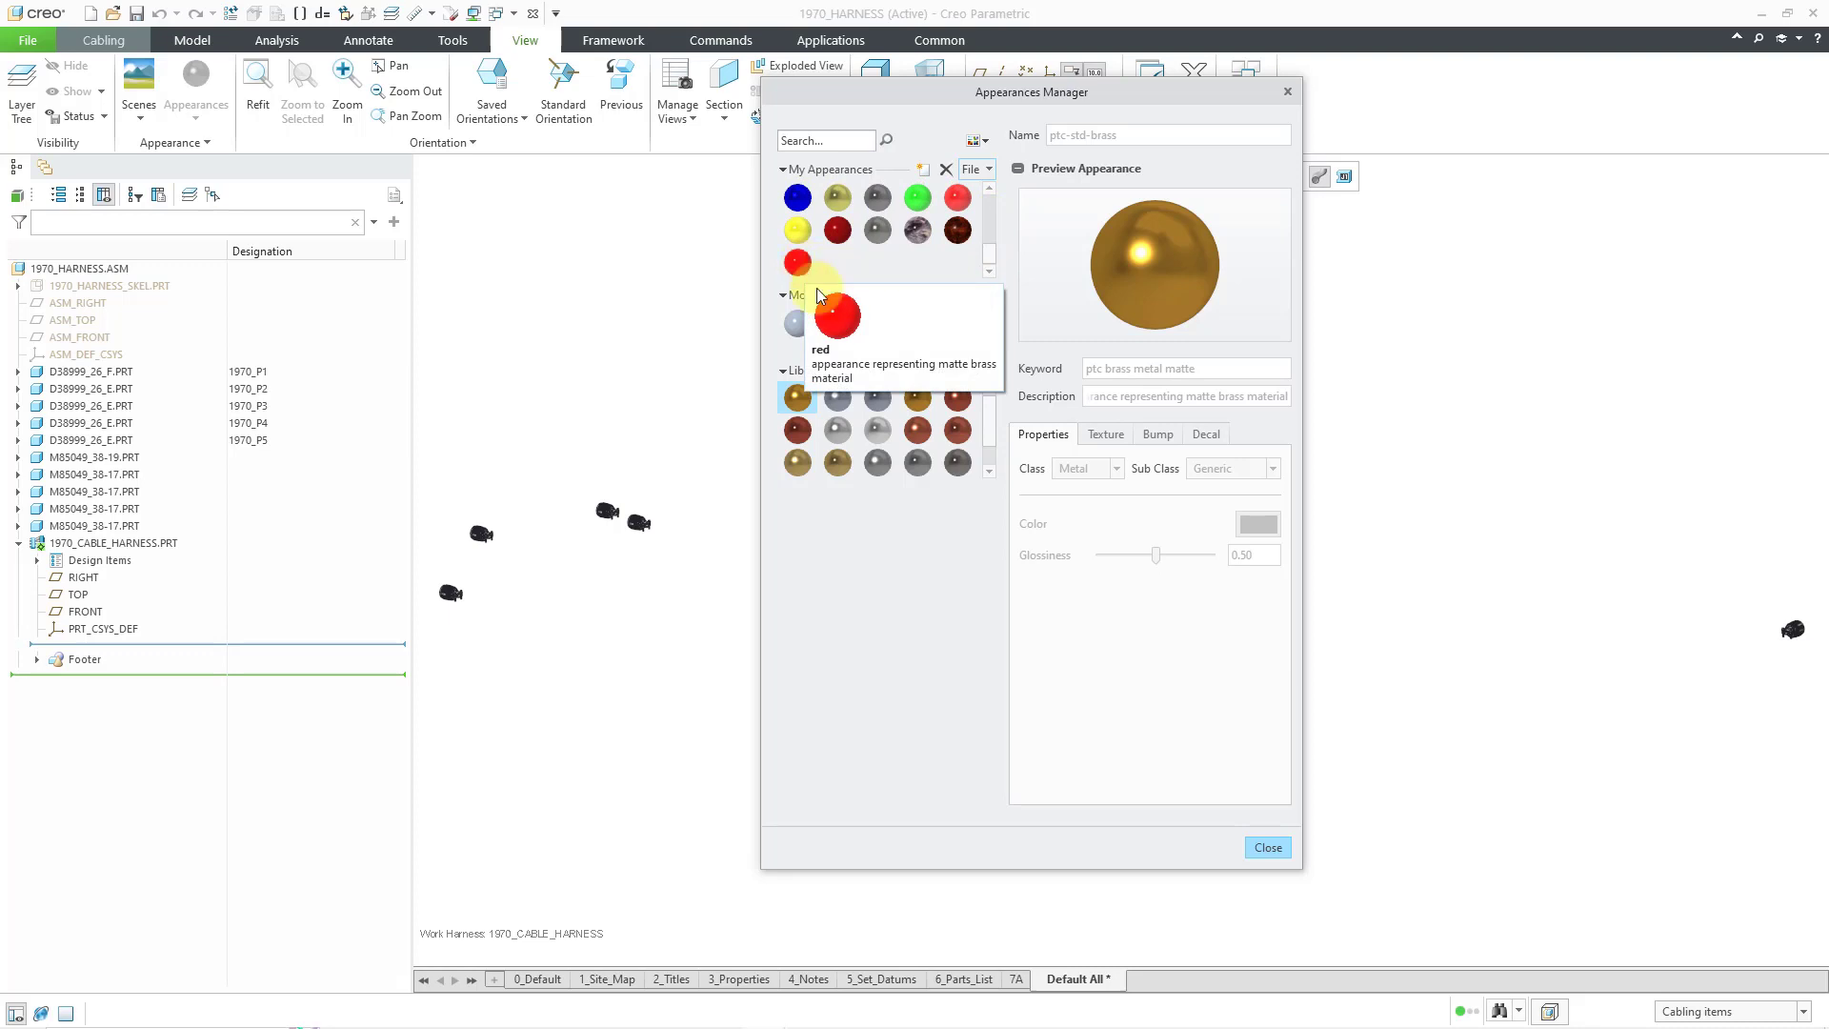
click(1265, 848)
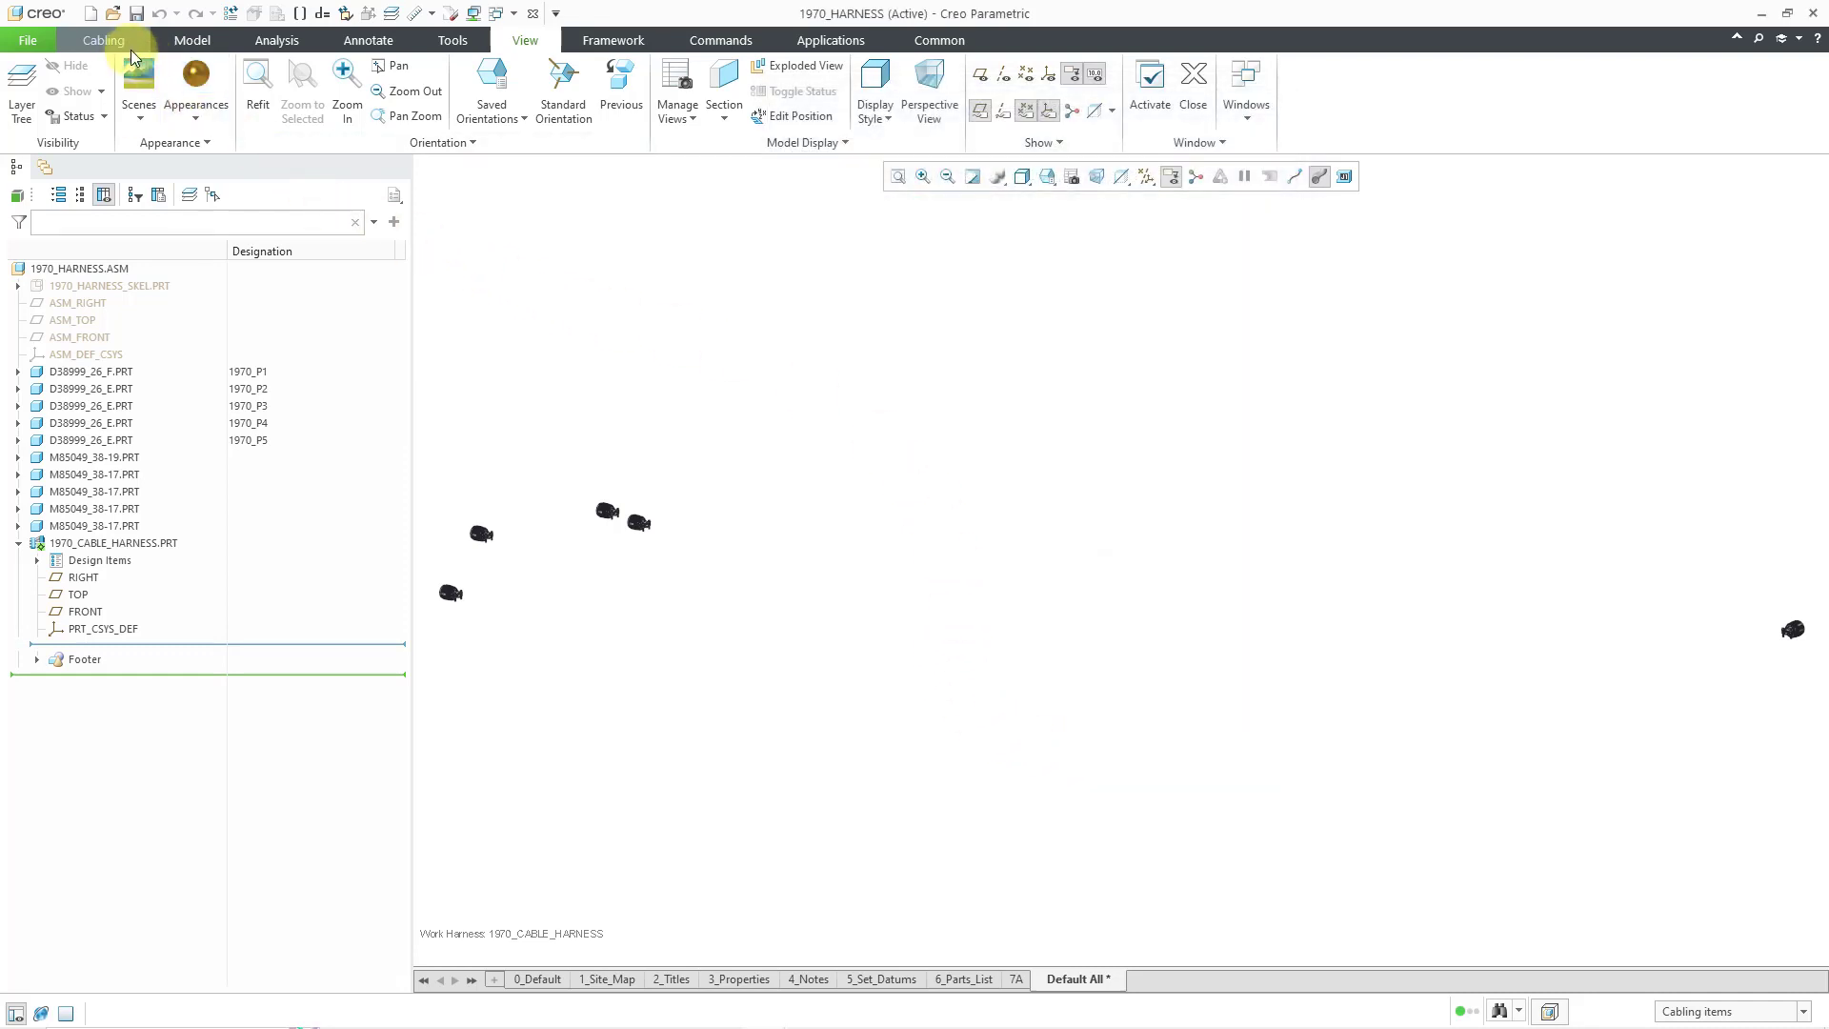
- Create a wire spool named 16AWG_RED from the Cabling tab's Spools menu
click(104, 40)
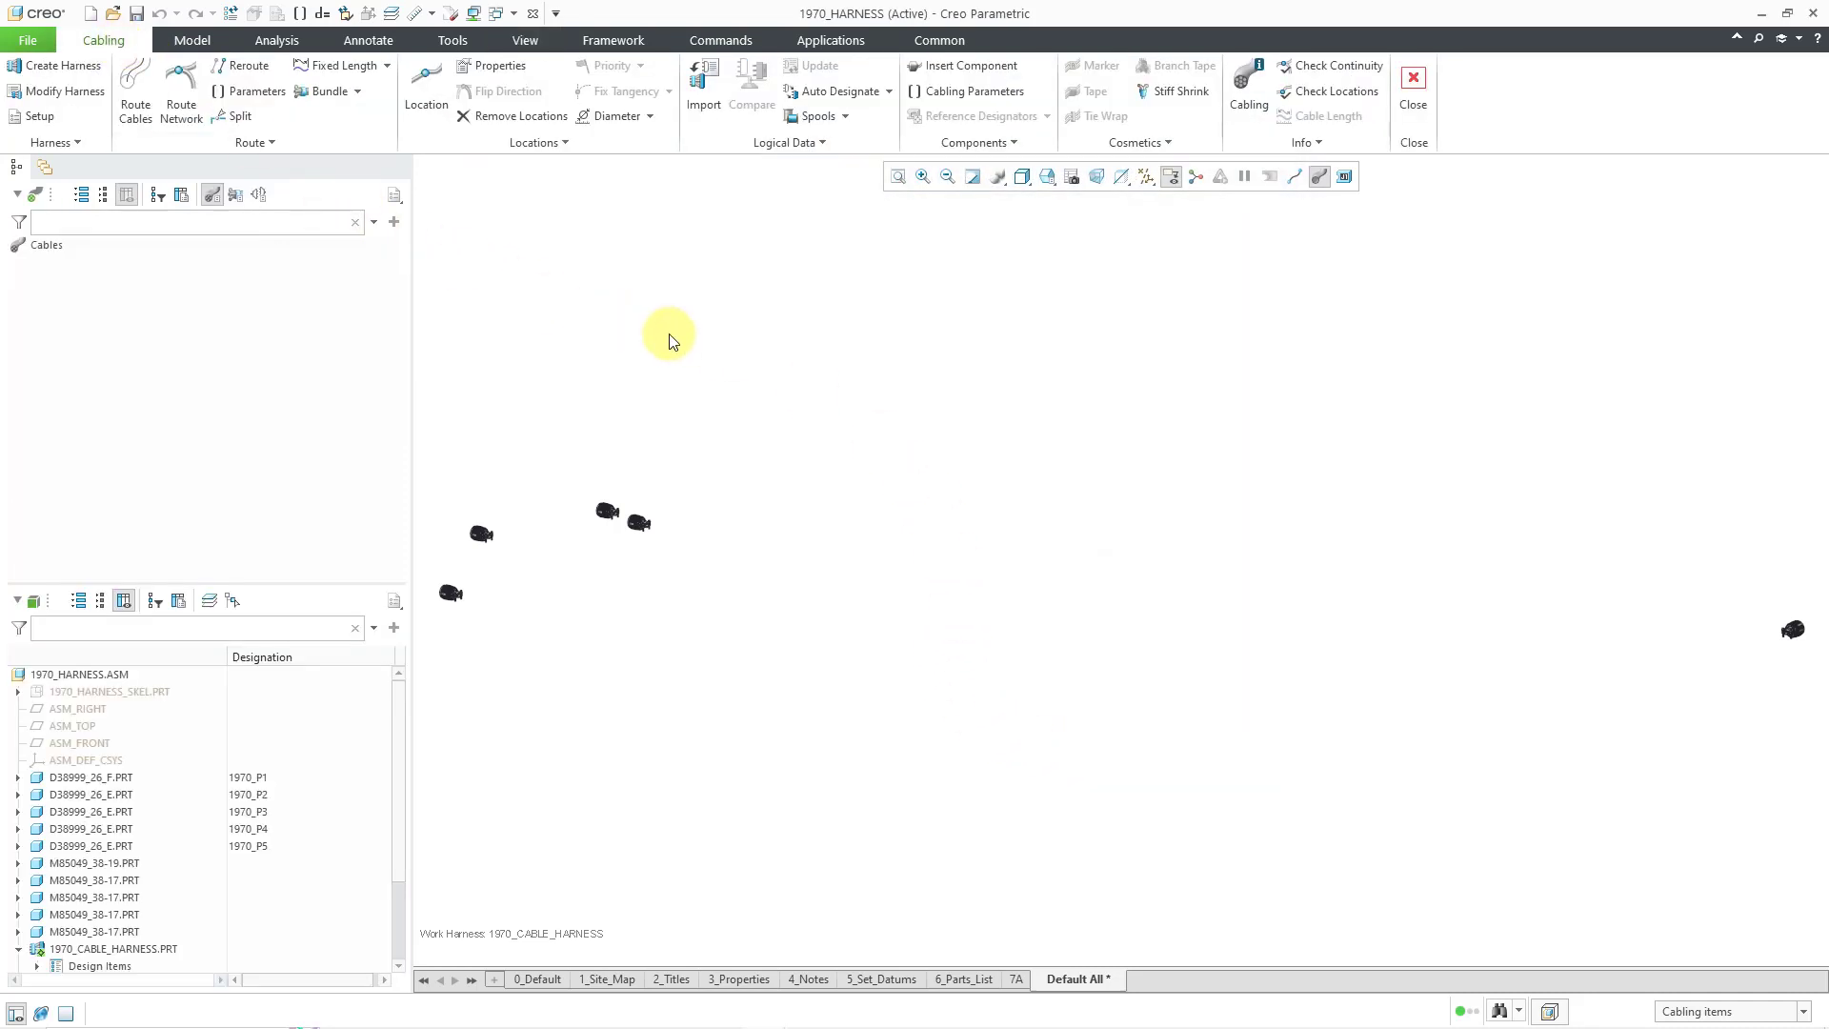
click(832, 118)
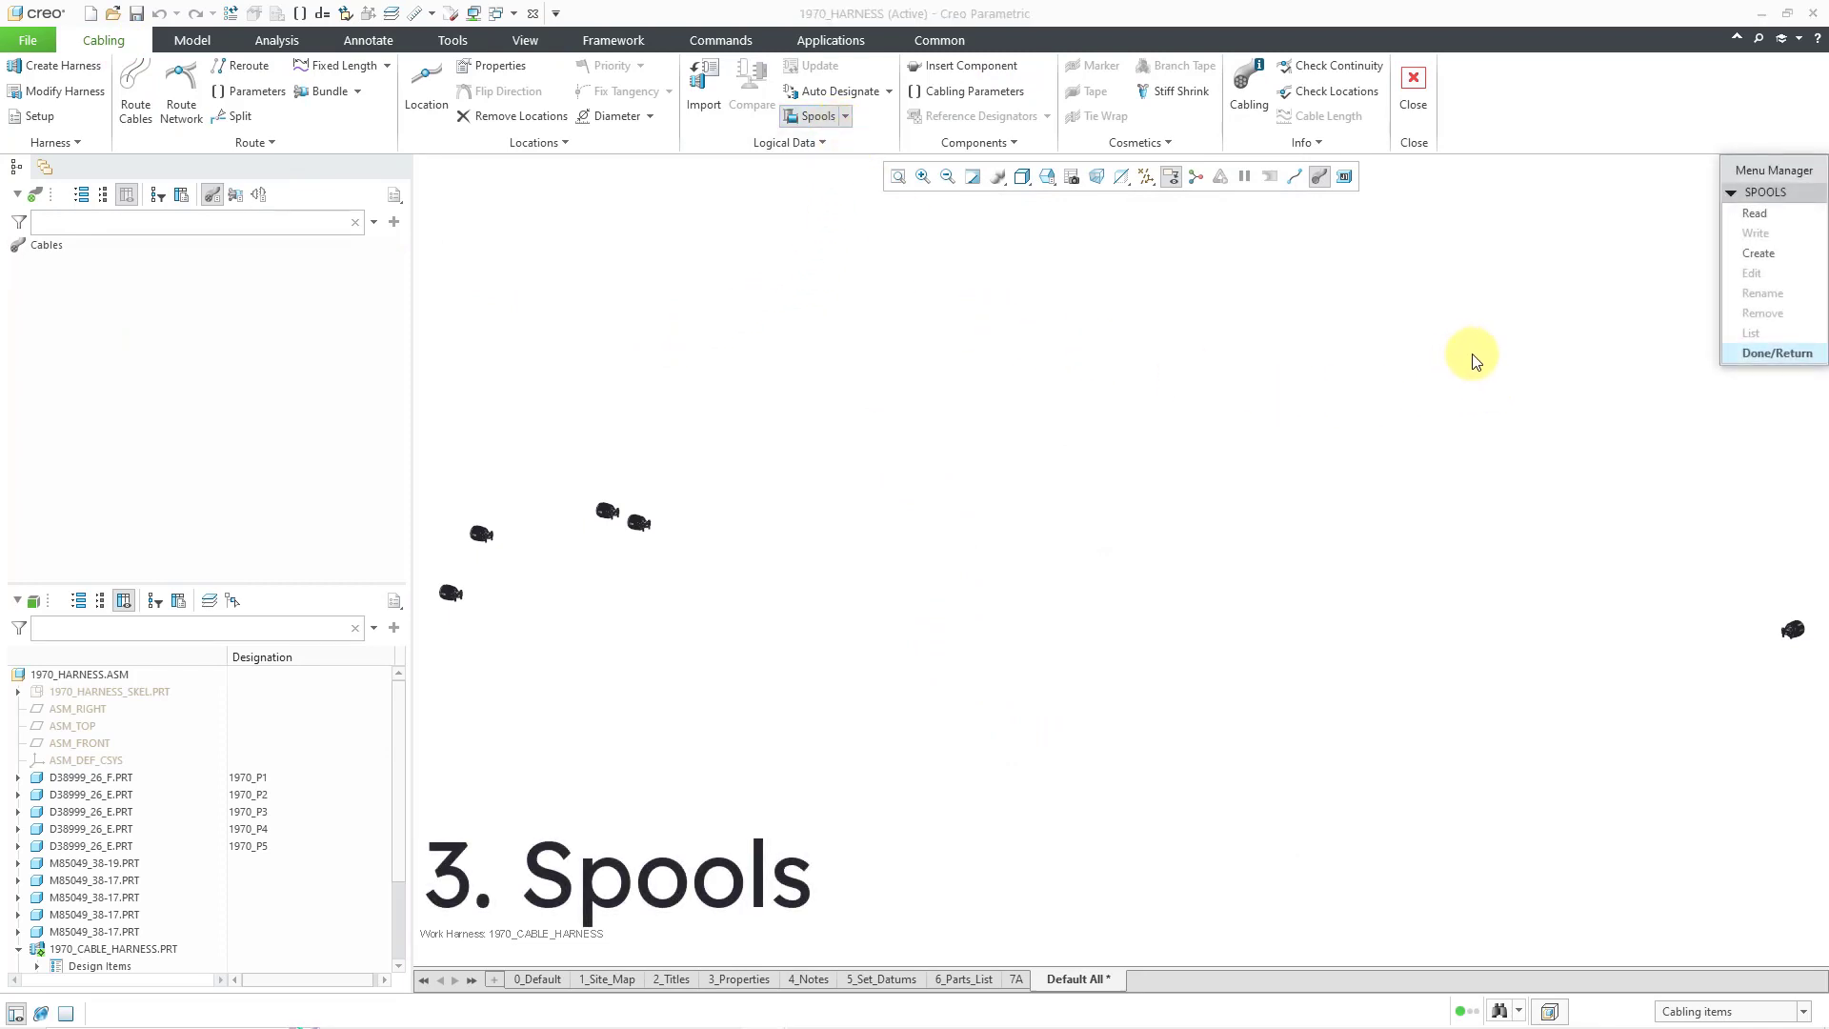
click(1756, 254)
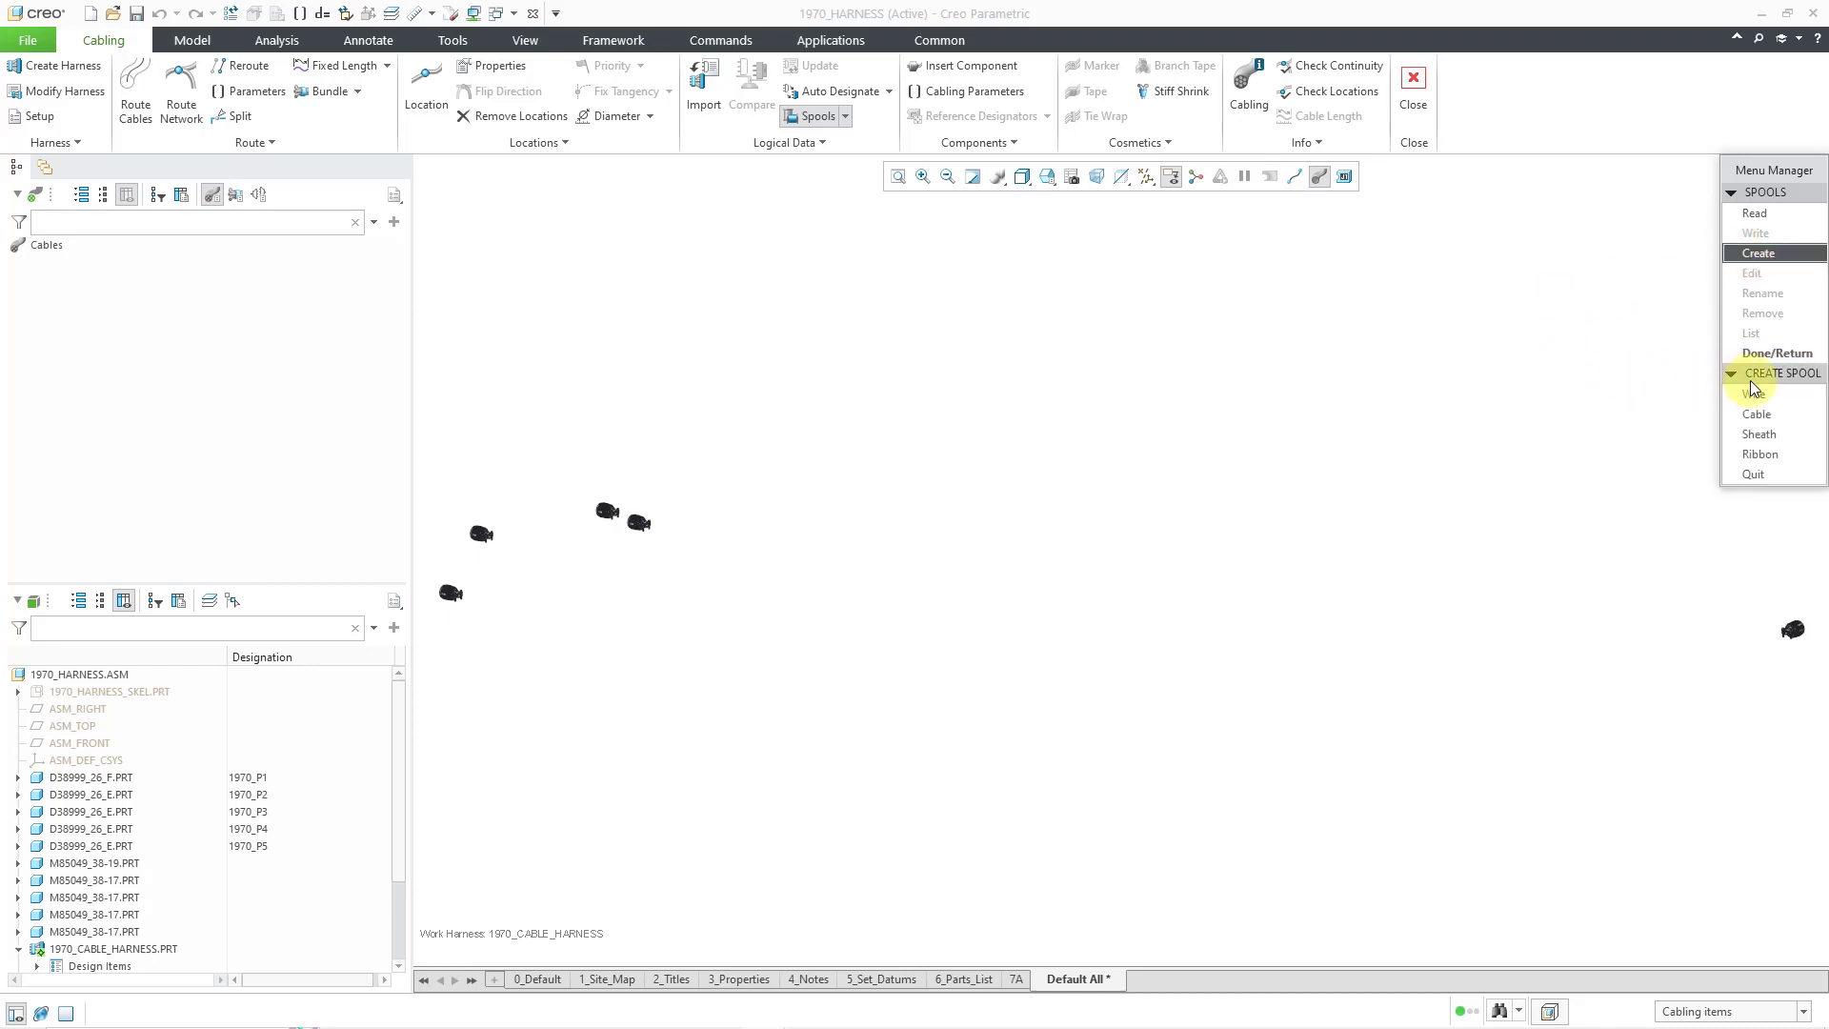
click(1770, 396)
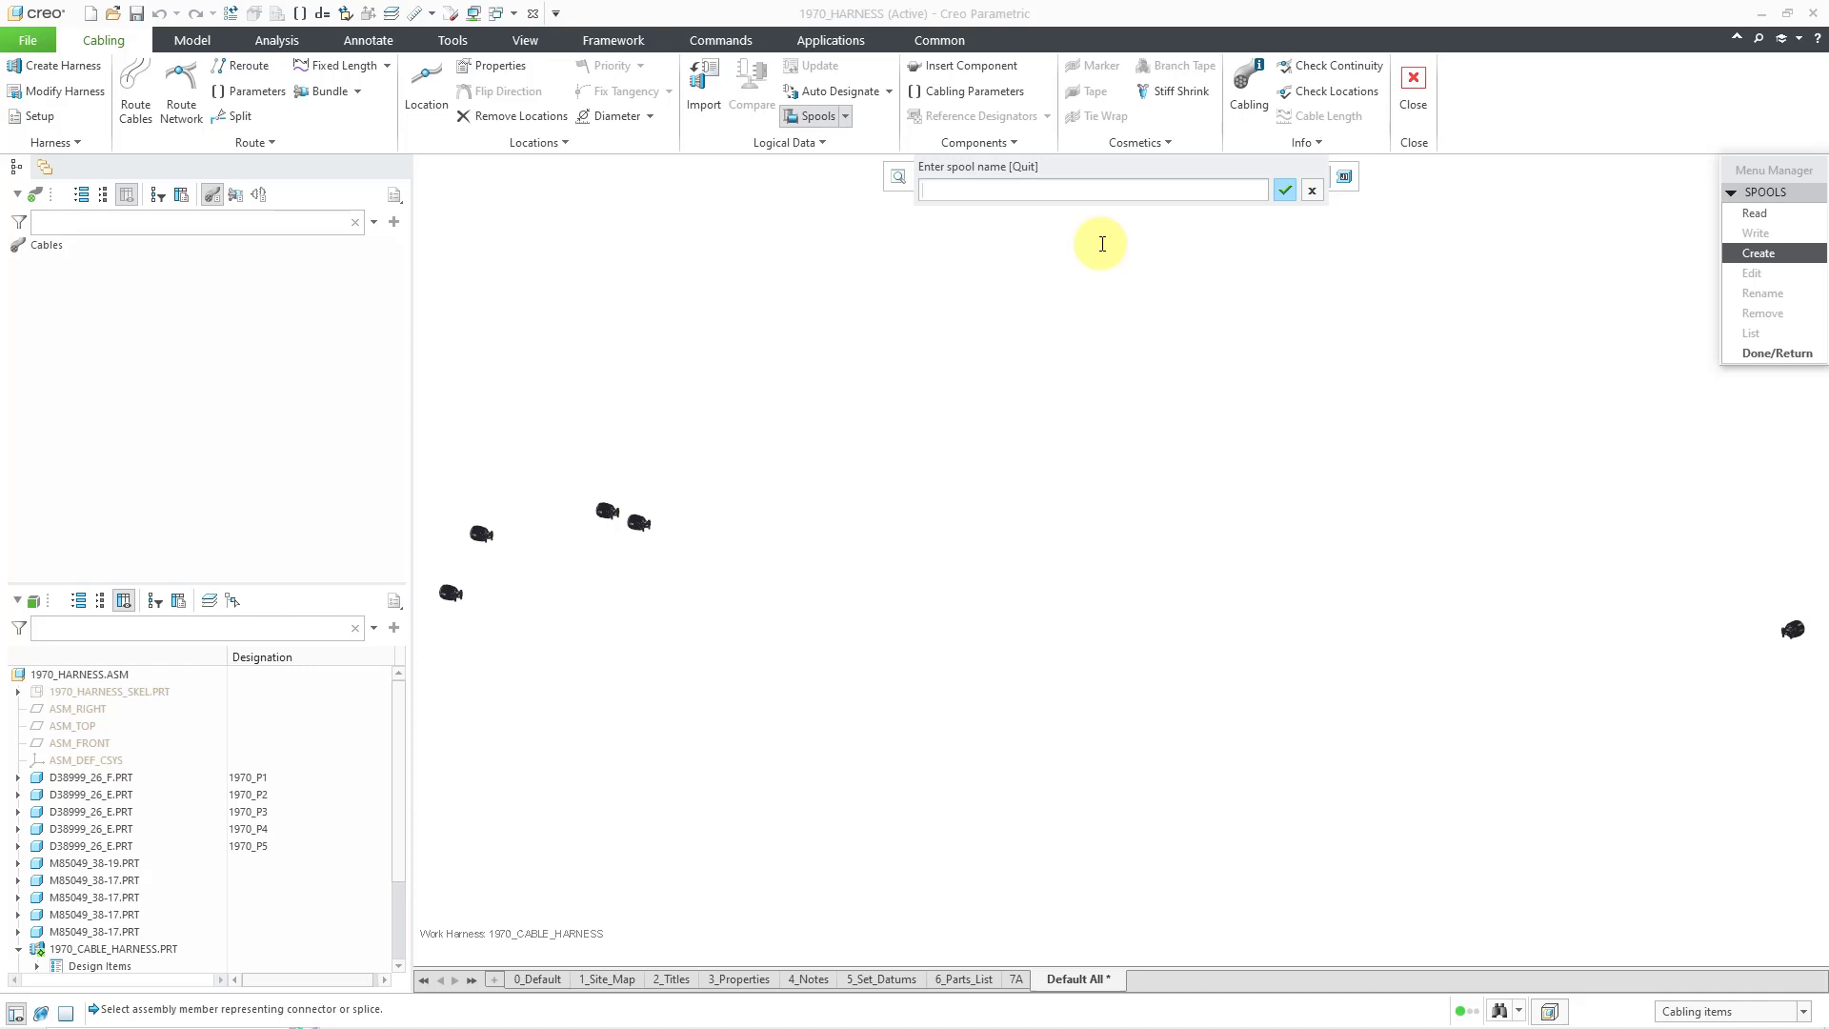
text(16AWG_RED)
key(Return)
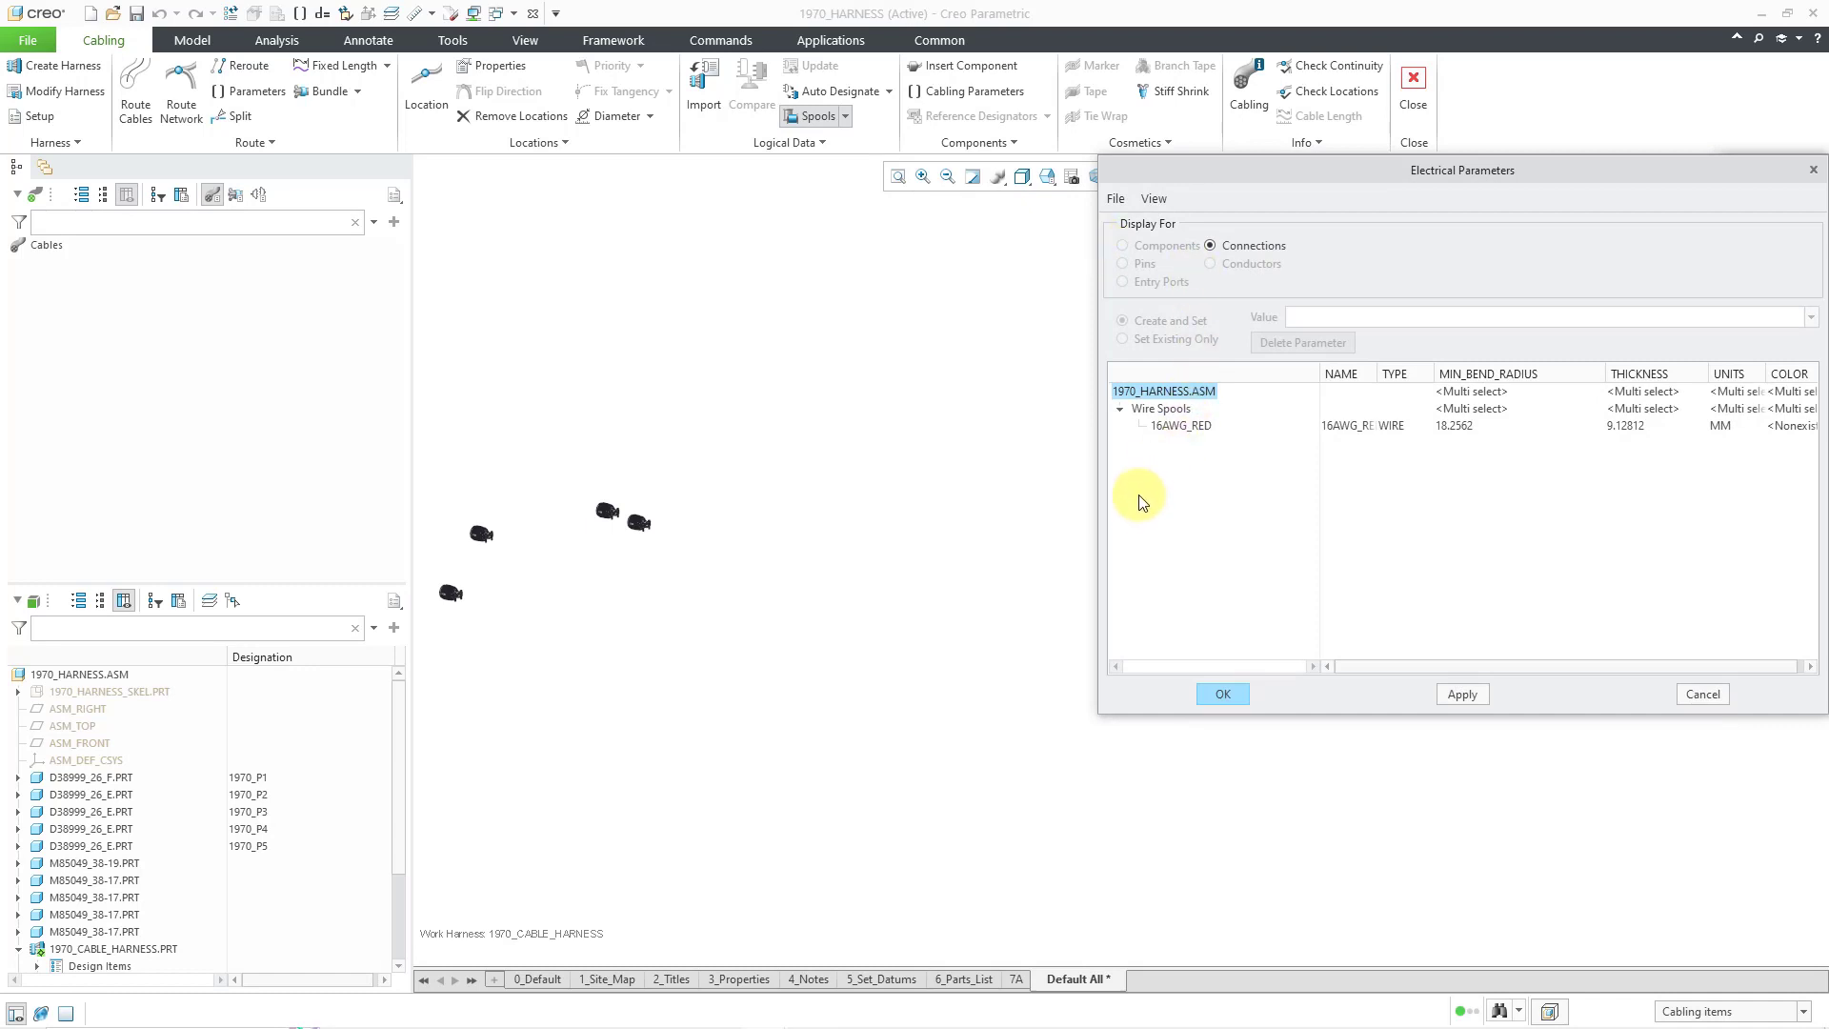
- Widen the Electrical Parameters window and columns, and set the spool THICKNESS to 3.1
drag(1098, 512, 829, 511)
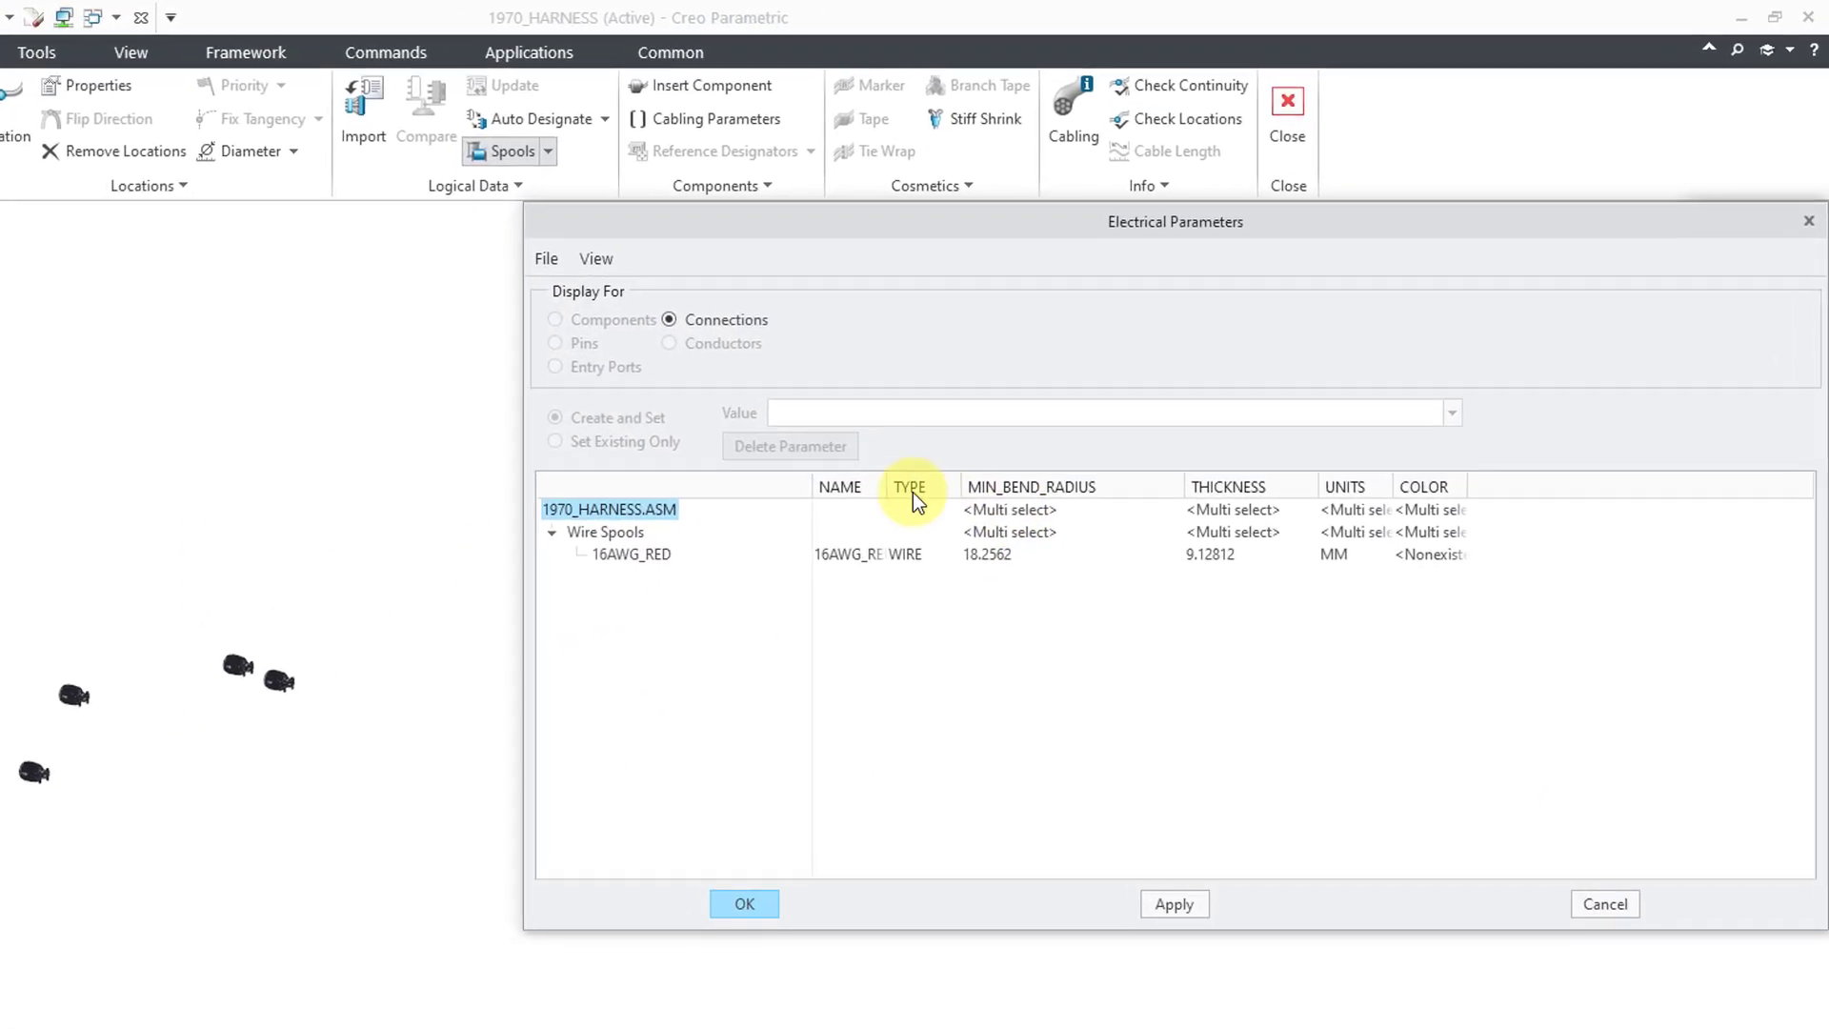
drag(1010, 421, 1044, 421)
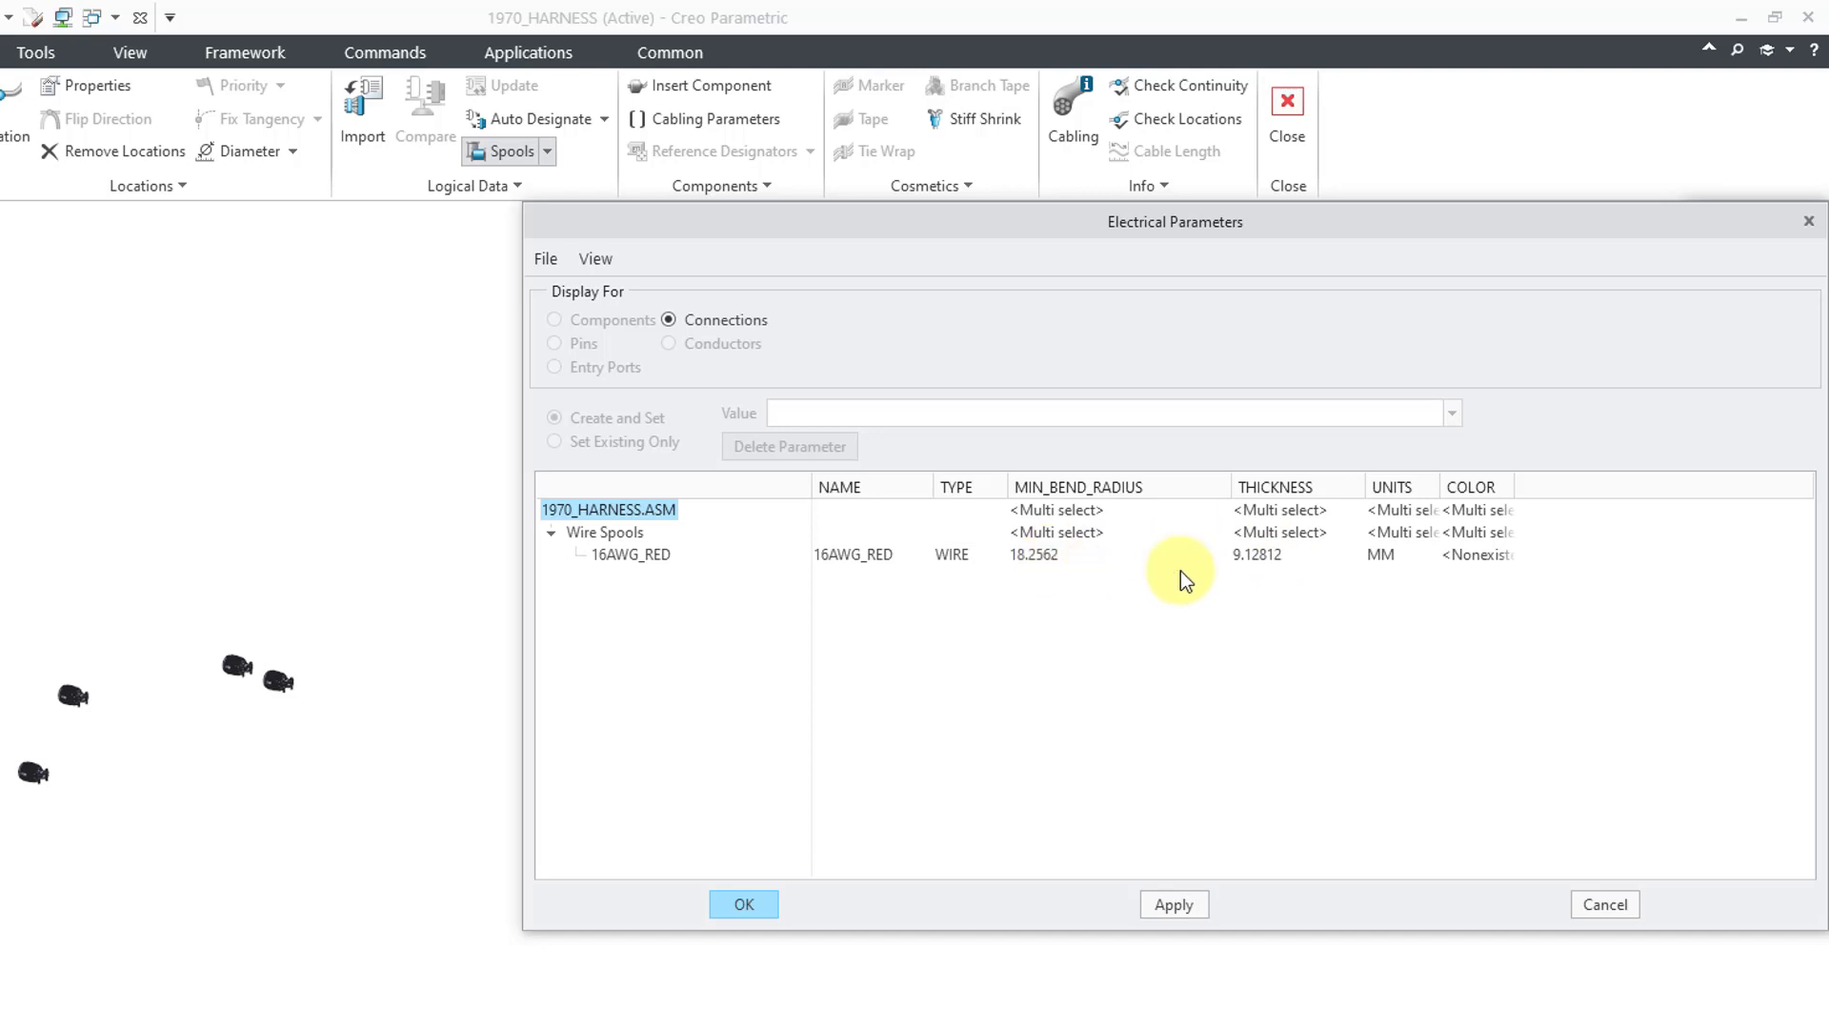
drag(1440, 474, 1626, 486)
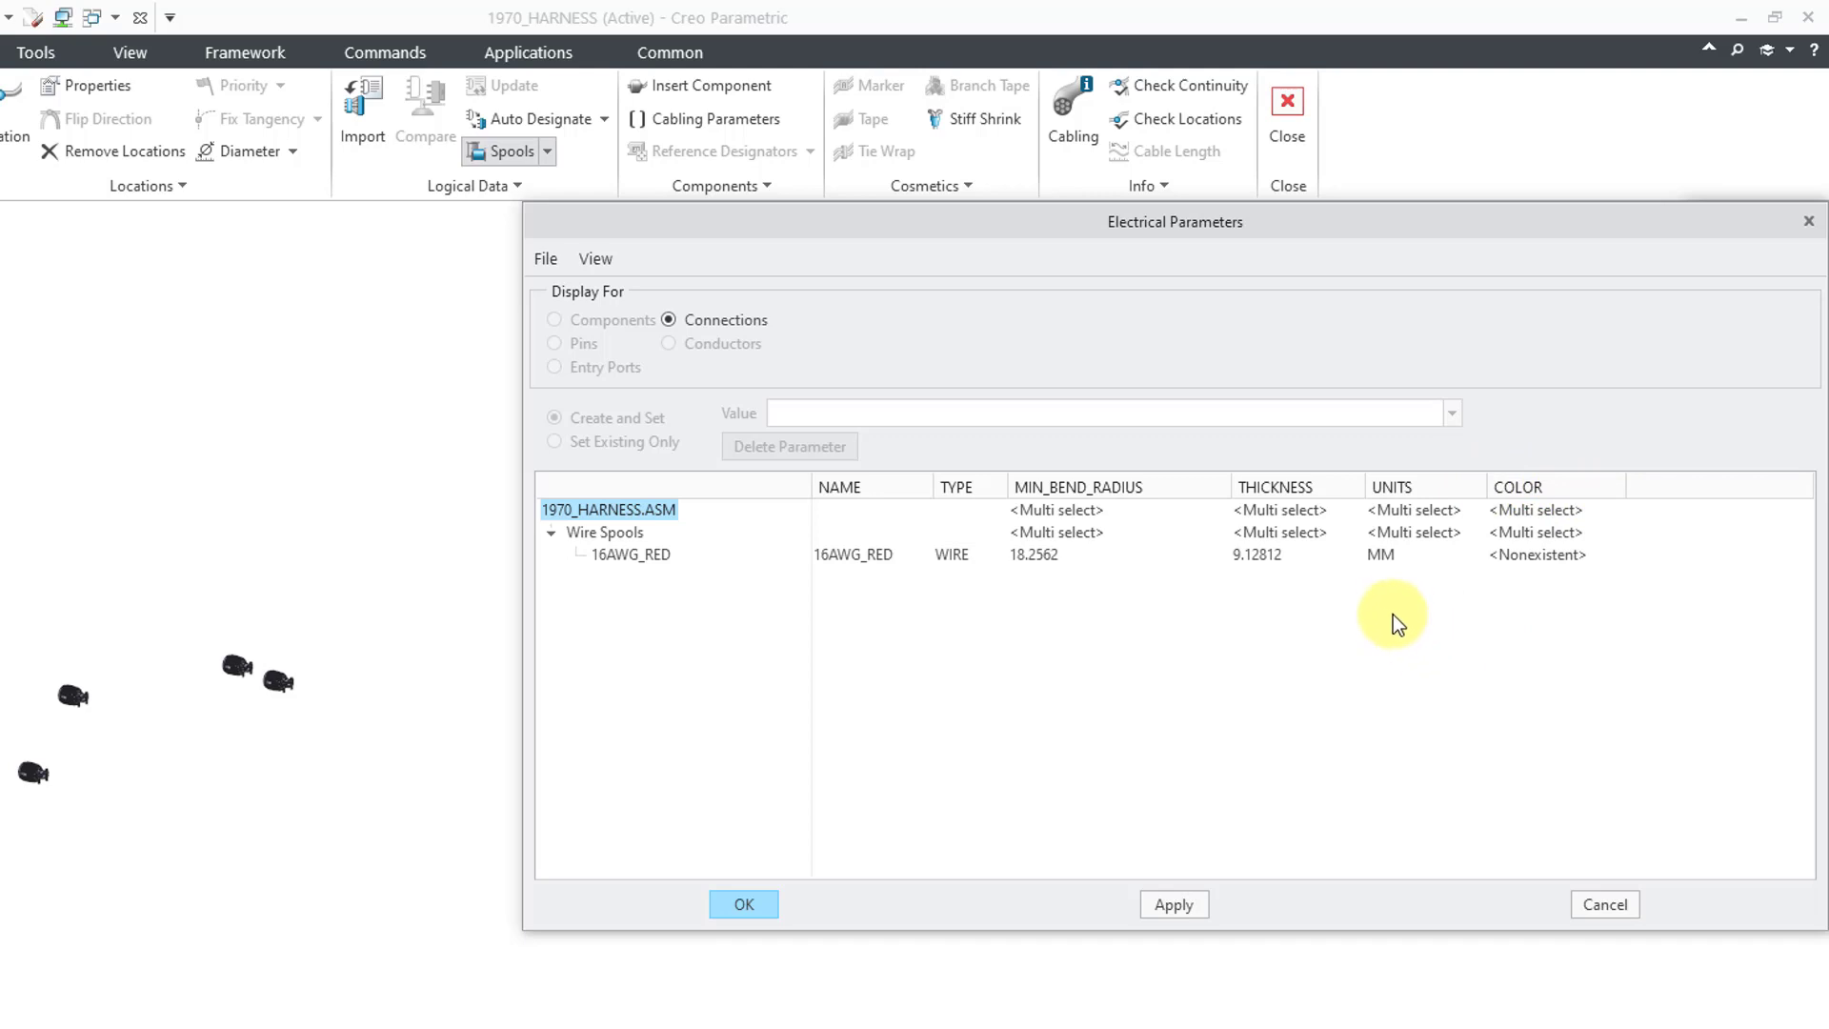
click(1284, 560)
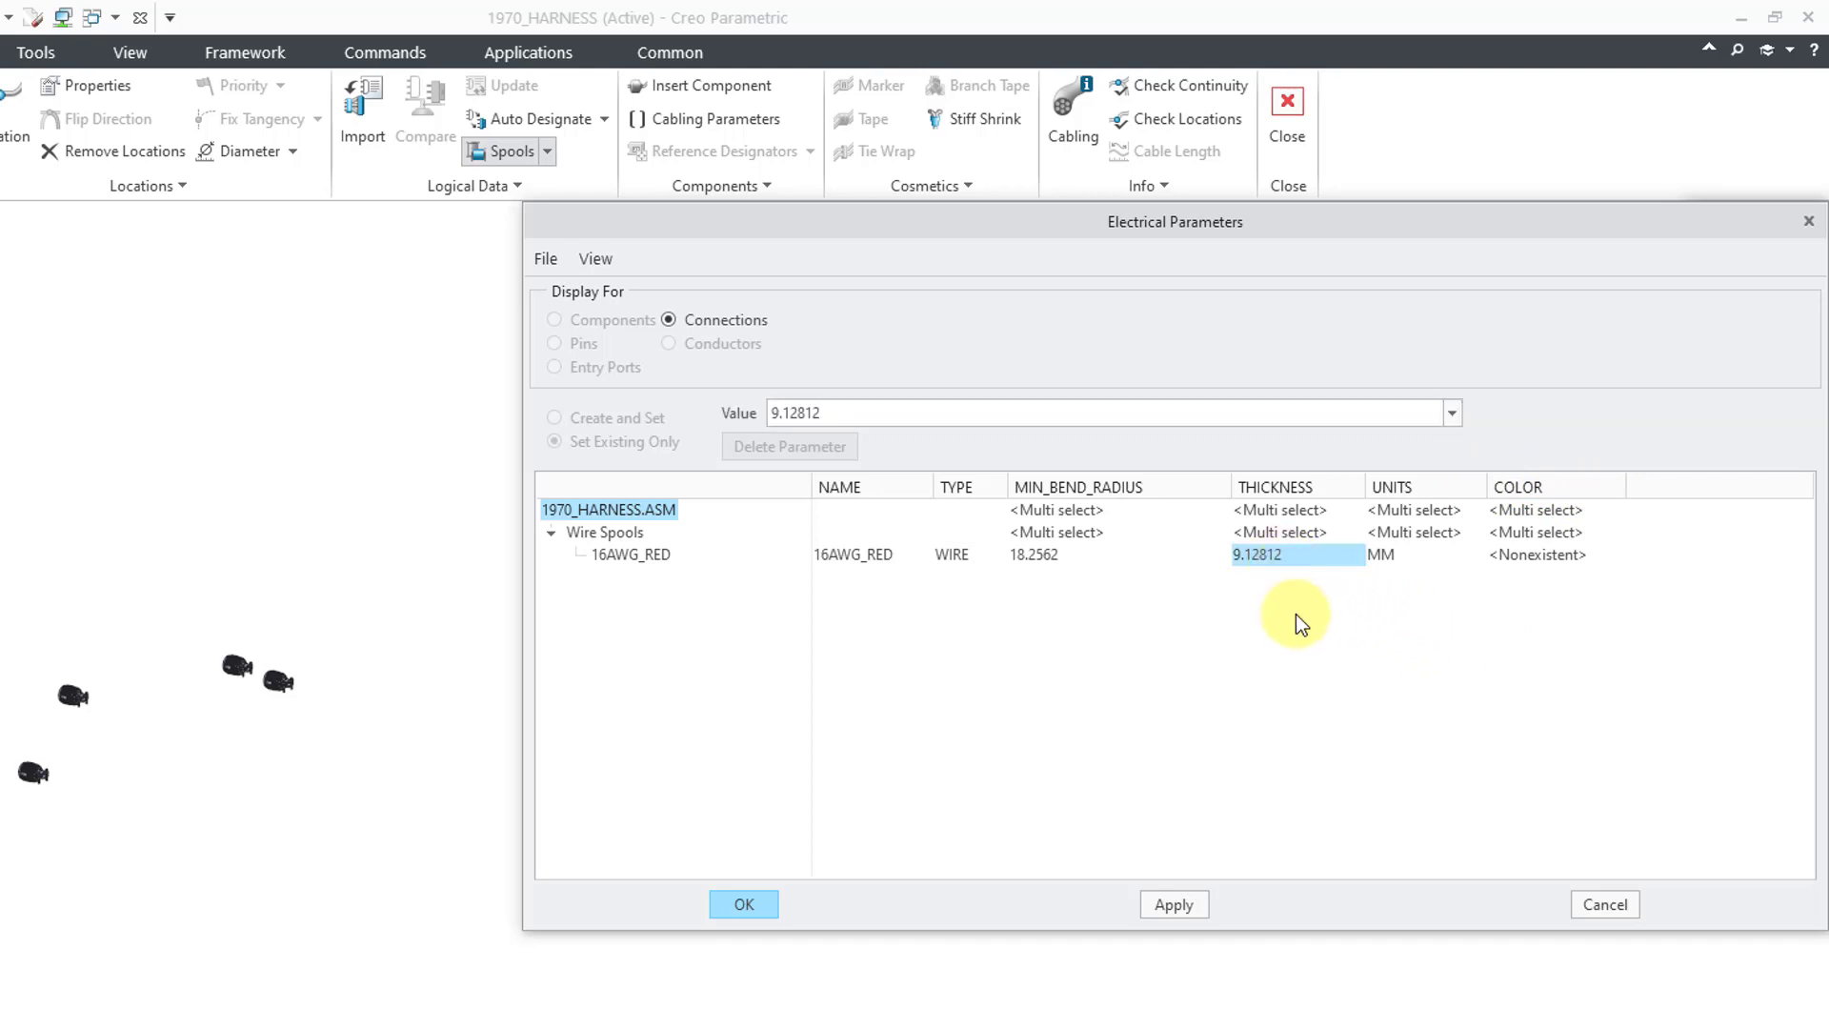
double_click(1003, 418)
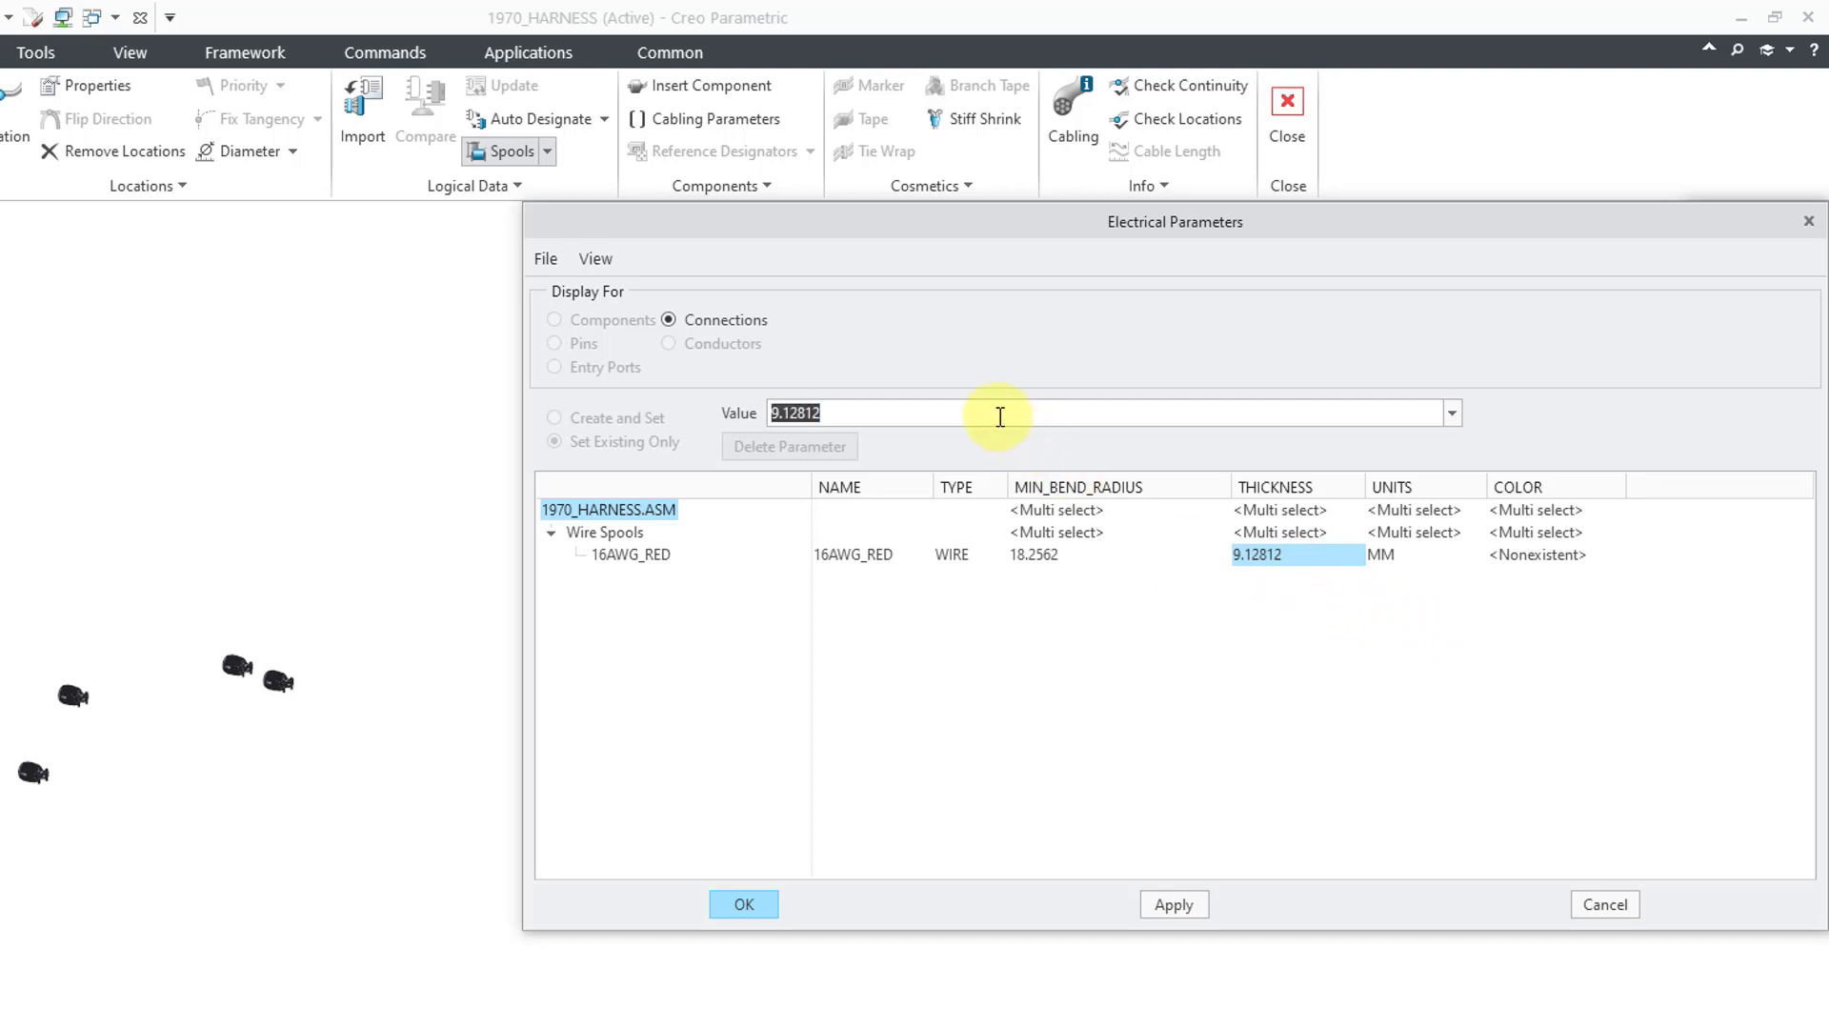
text(3.1)
key(Return)
- Set MIN_BEND_RADIUS to 6.2 and COLOR to red, then accept the parameters
click(1069, 557)
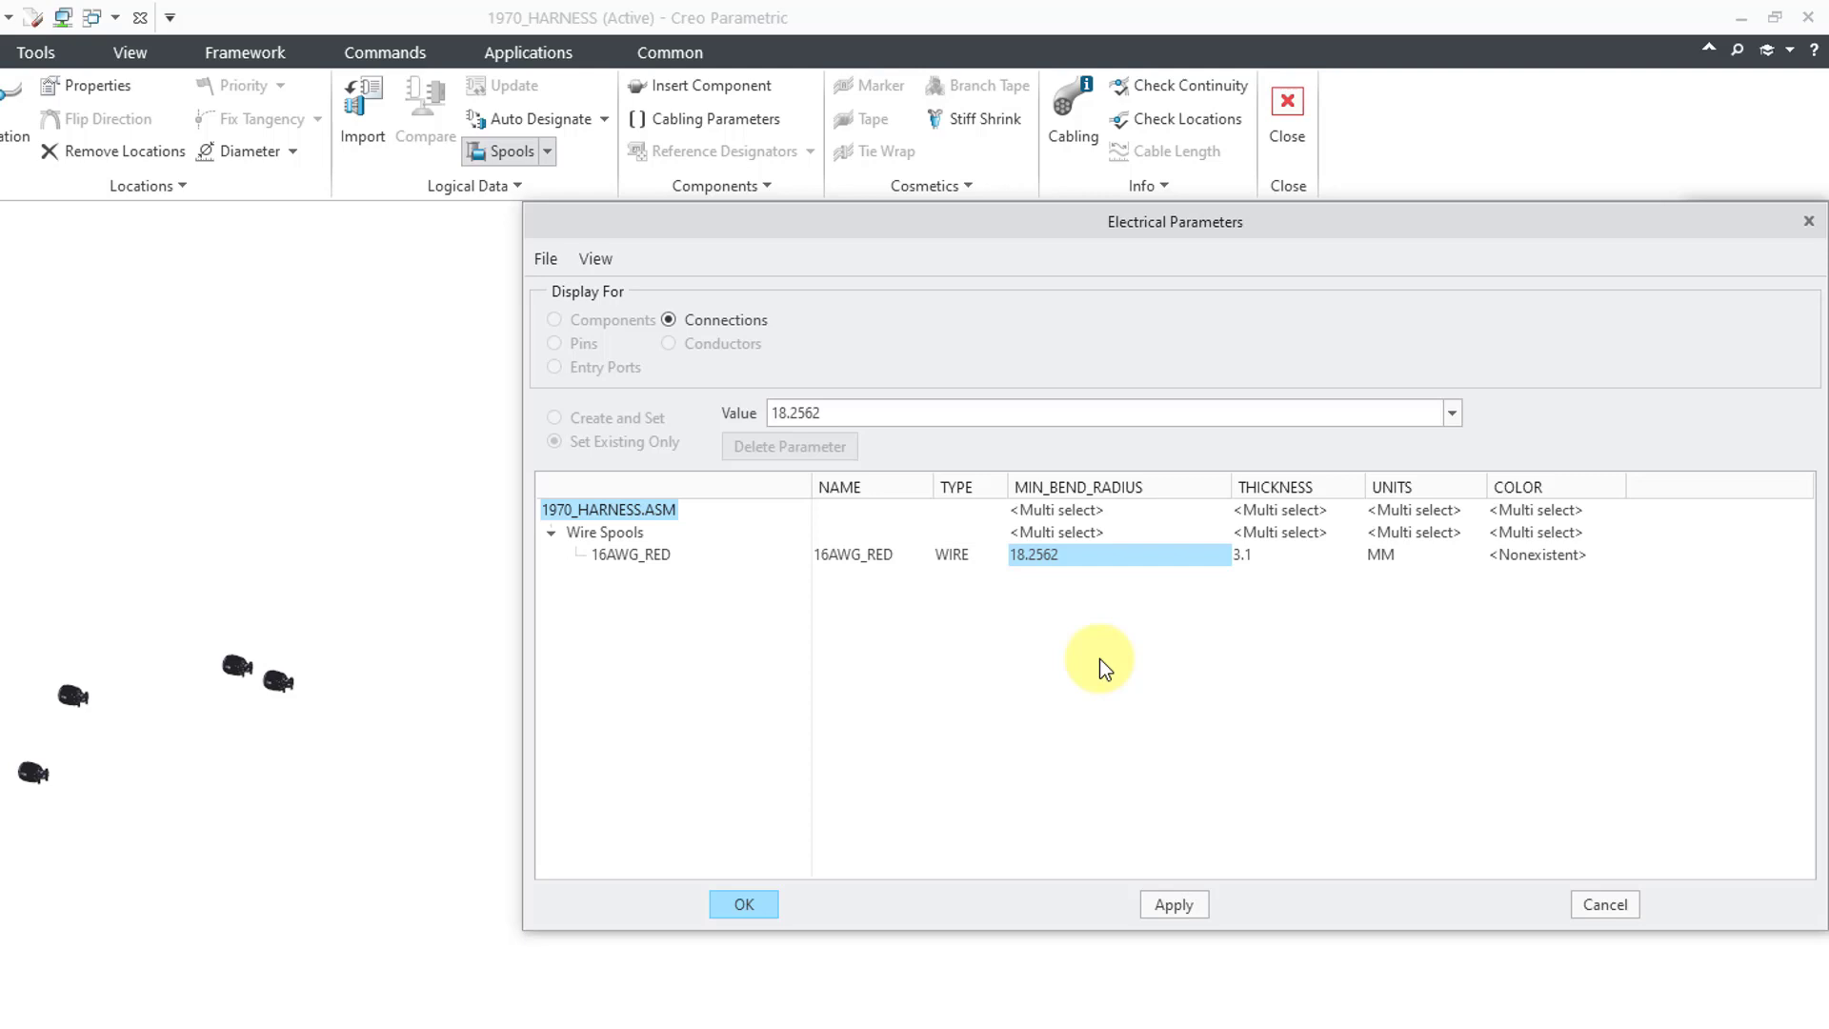
text(6.2)
key(Return)
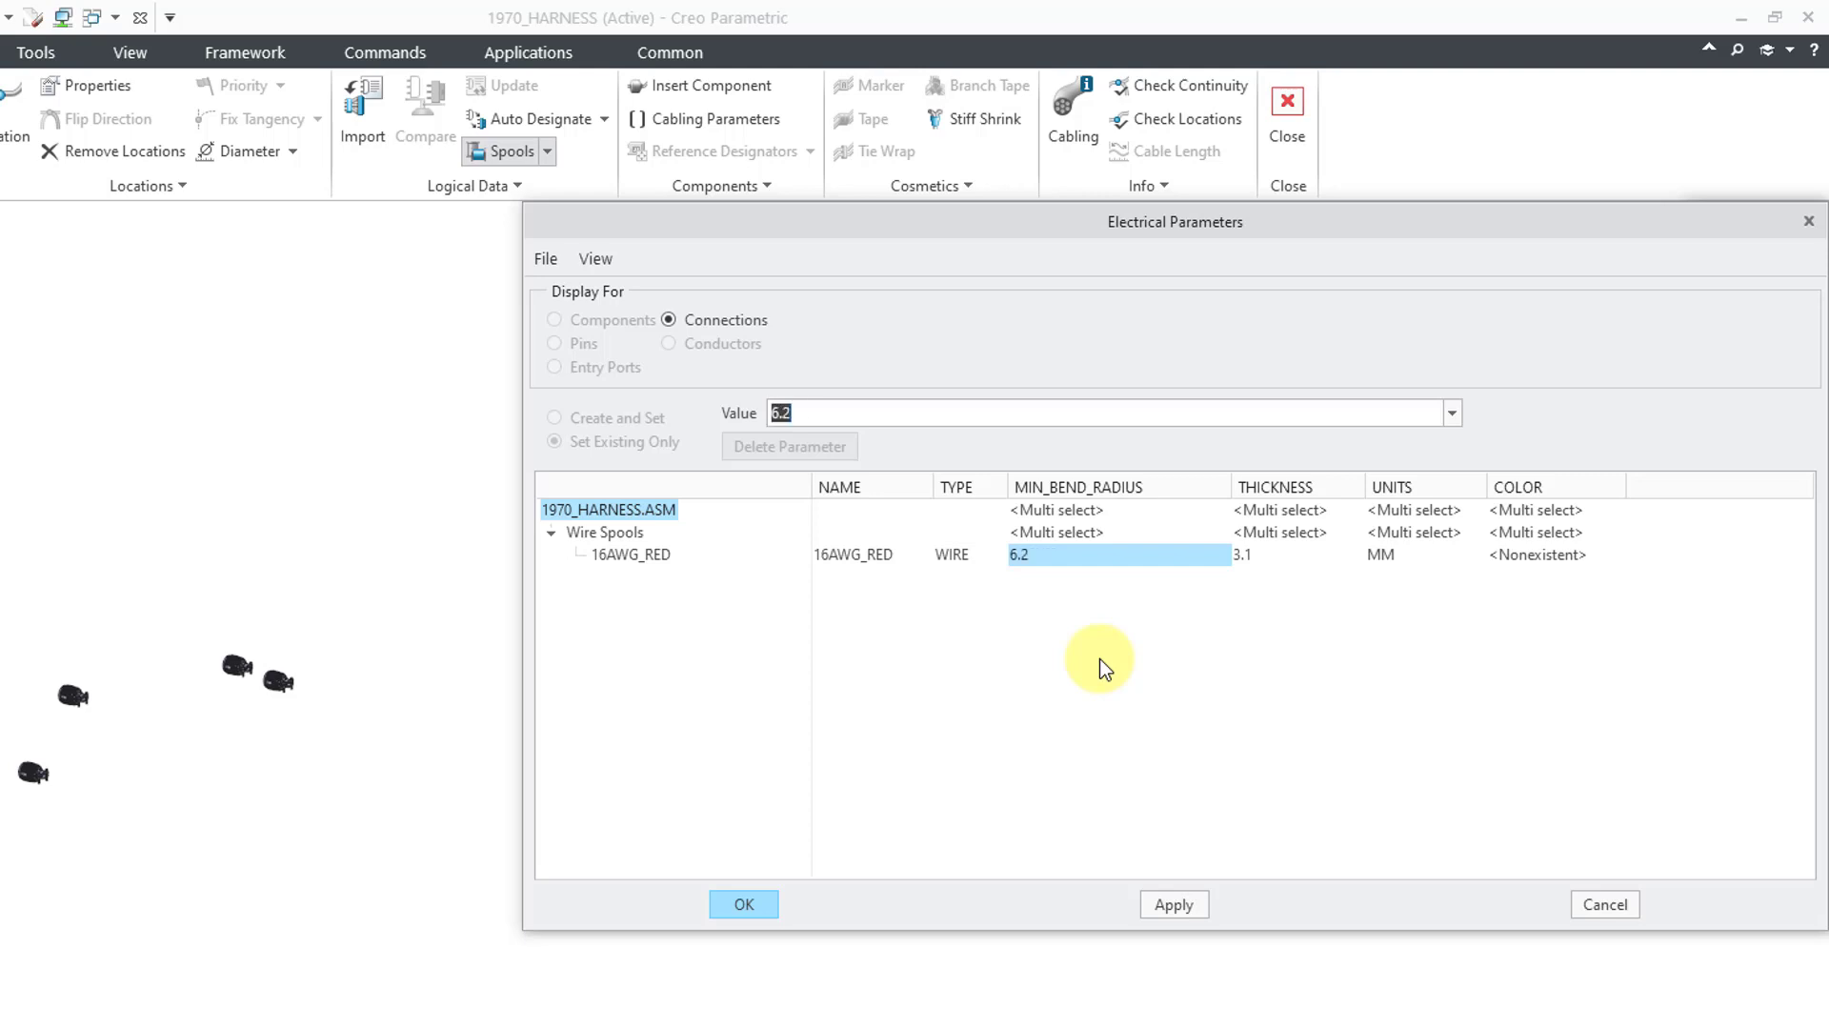
click(1540, 554)
click(969, 415)
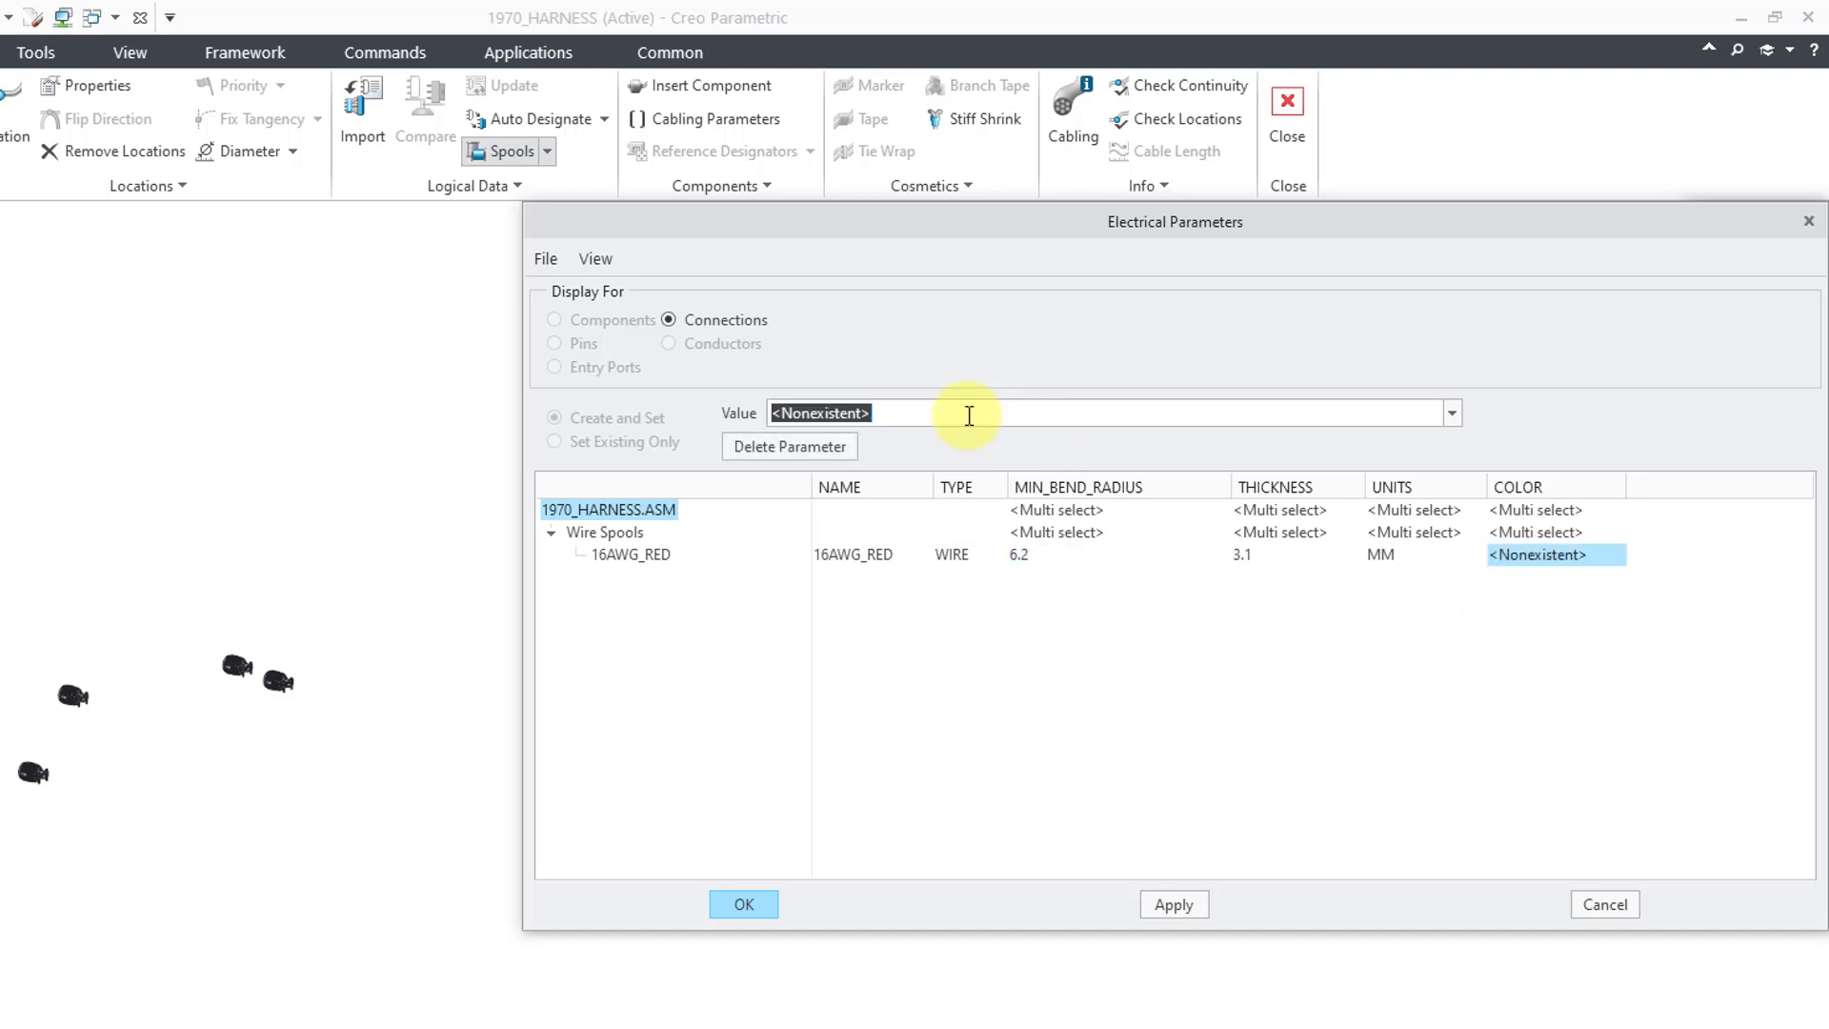
text(red)
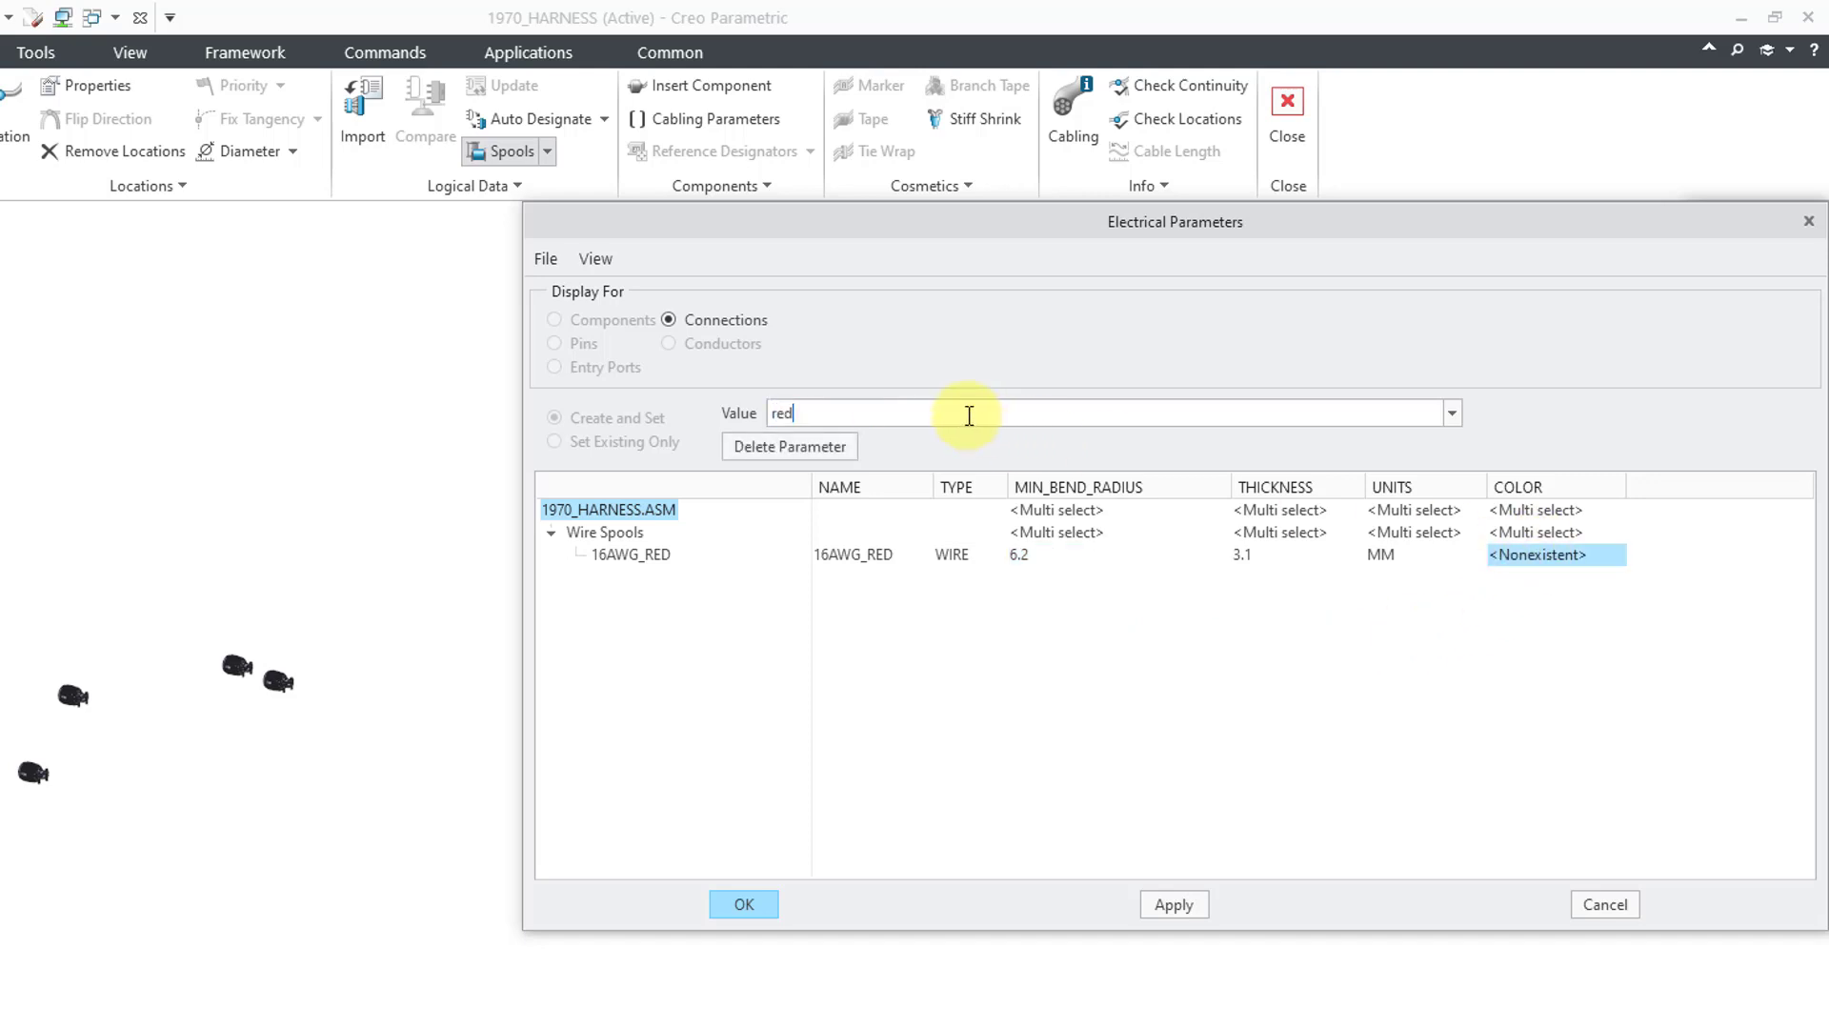
key(Return)
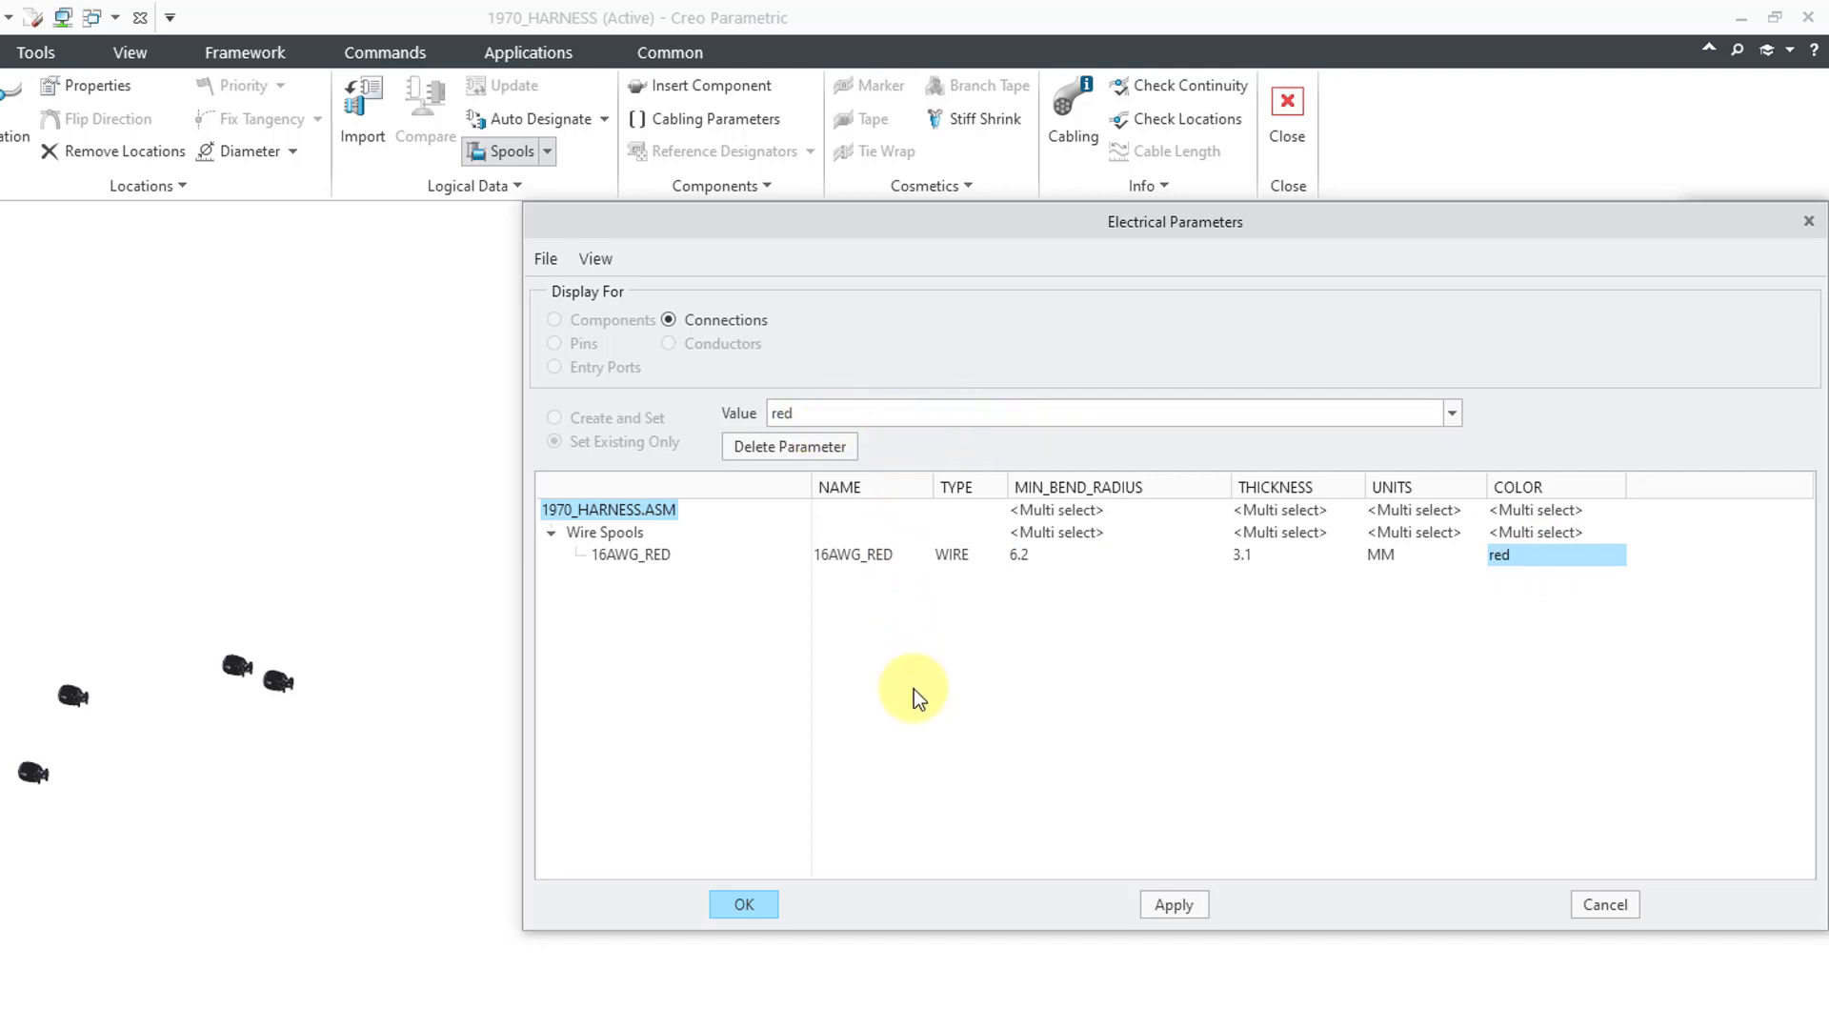
click(744, 904)
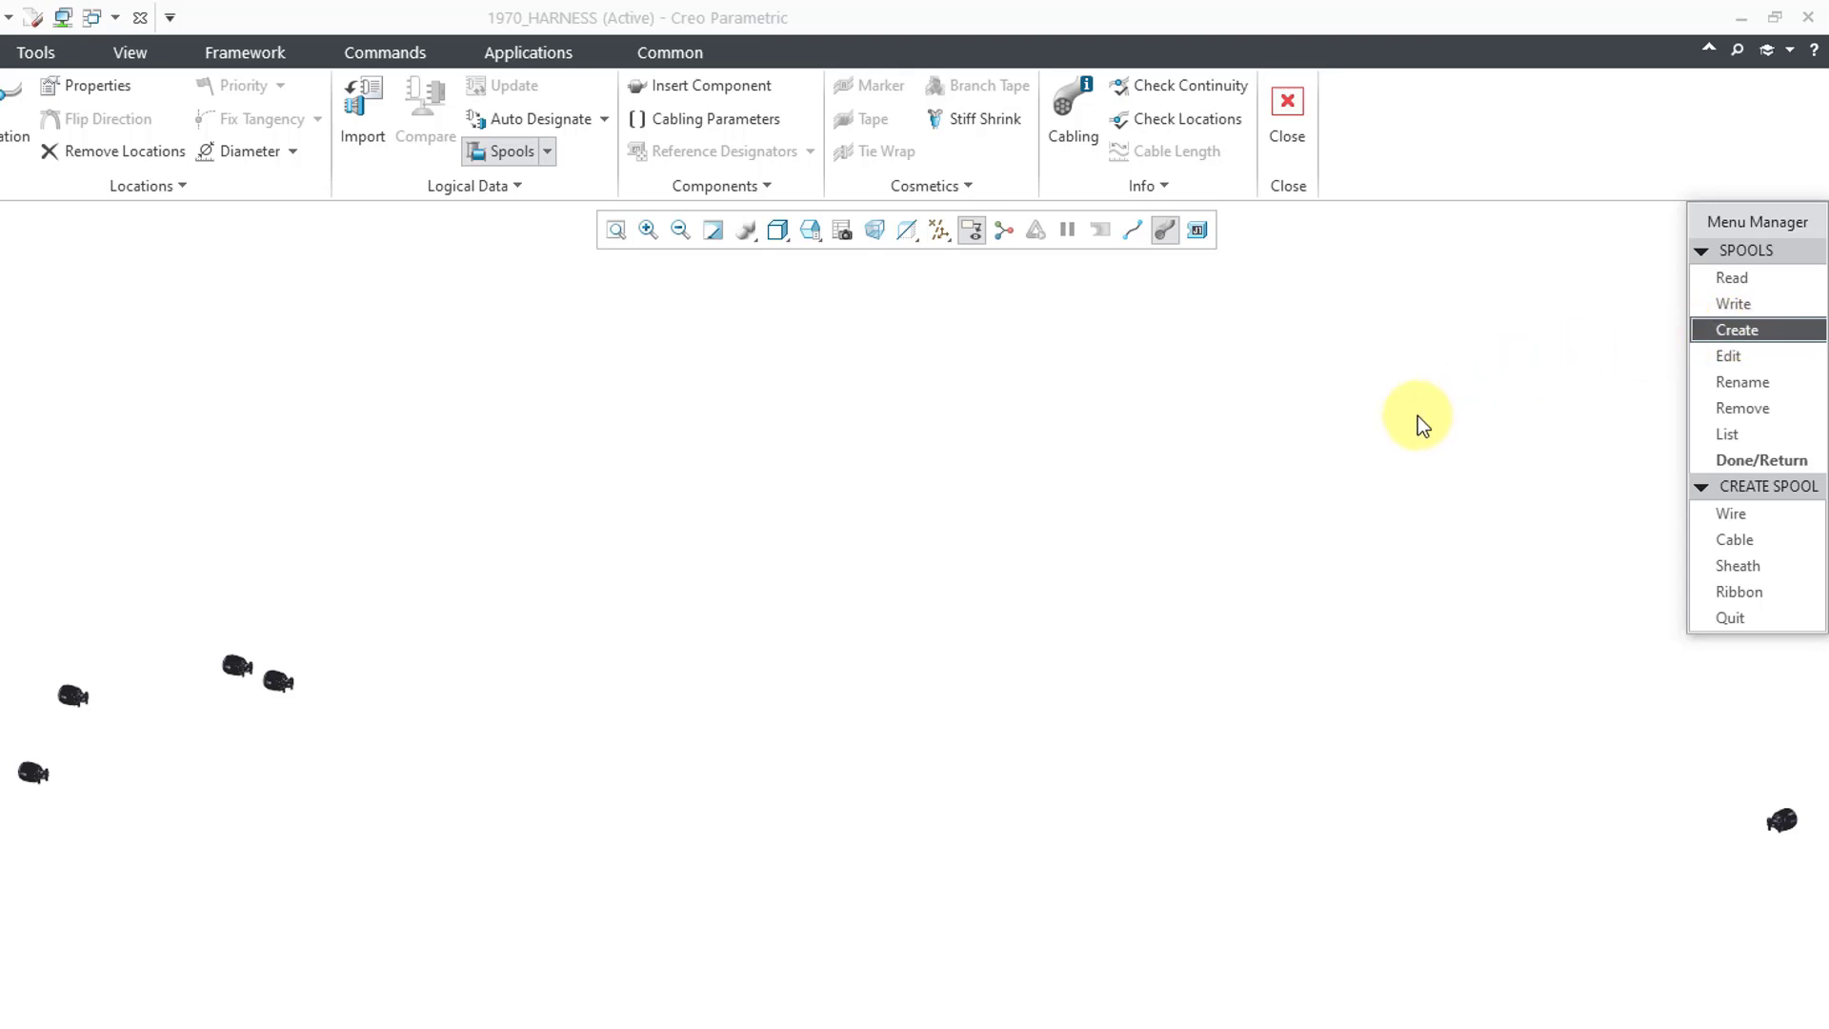
- Create another wire spool named 16AWG_GRN
click(1729, 517)
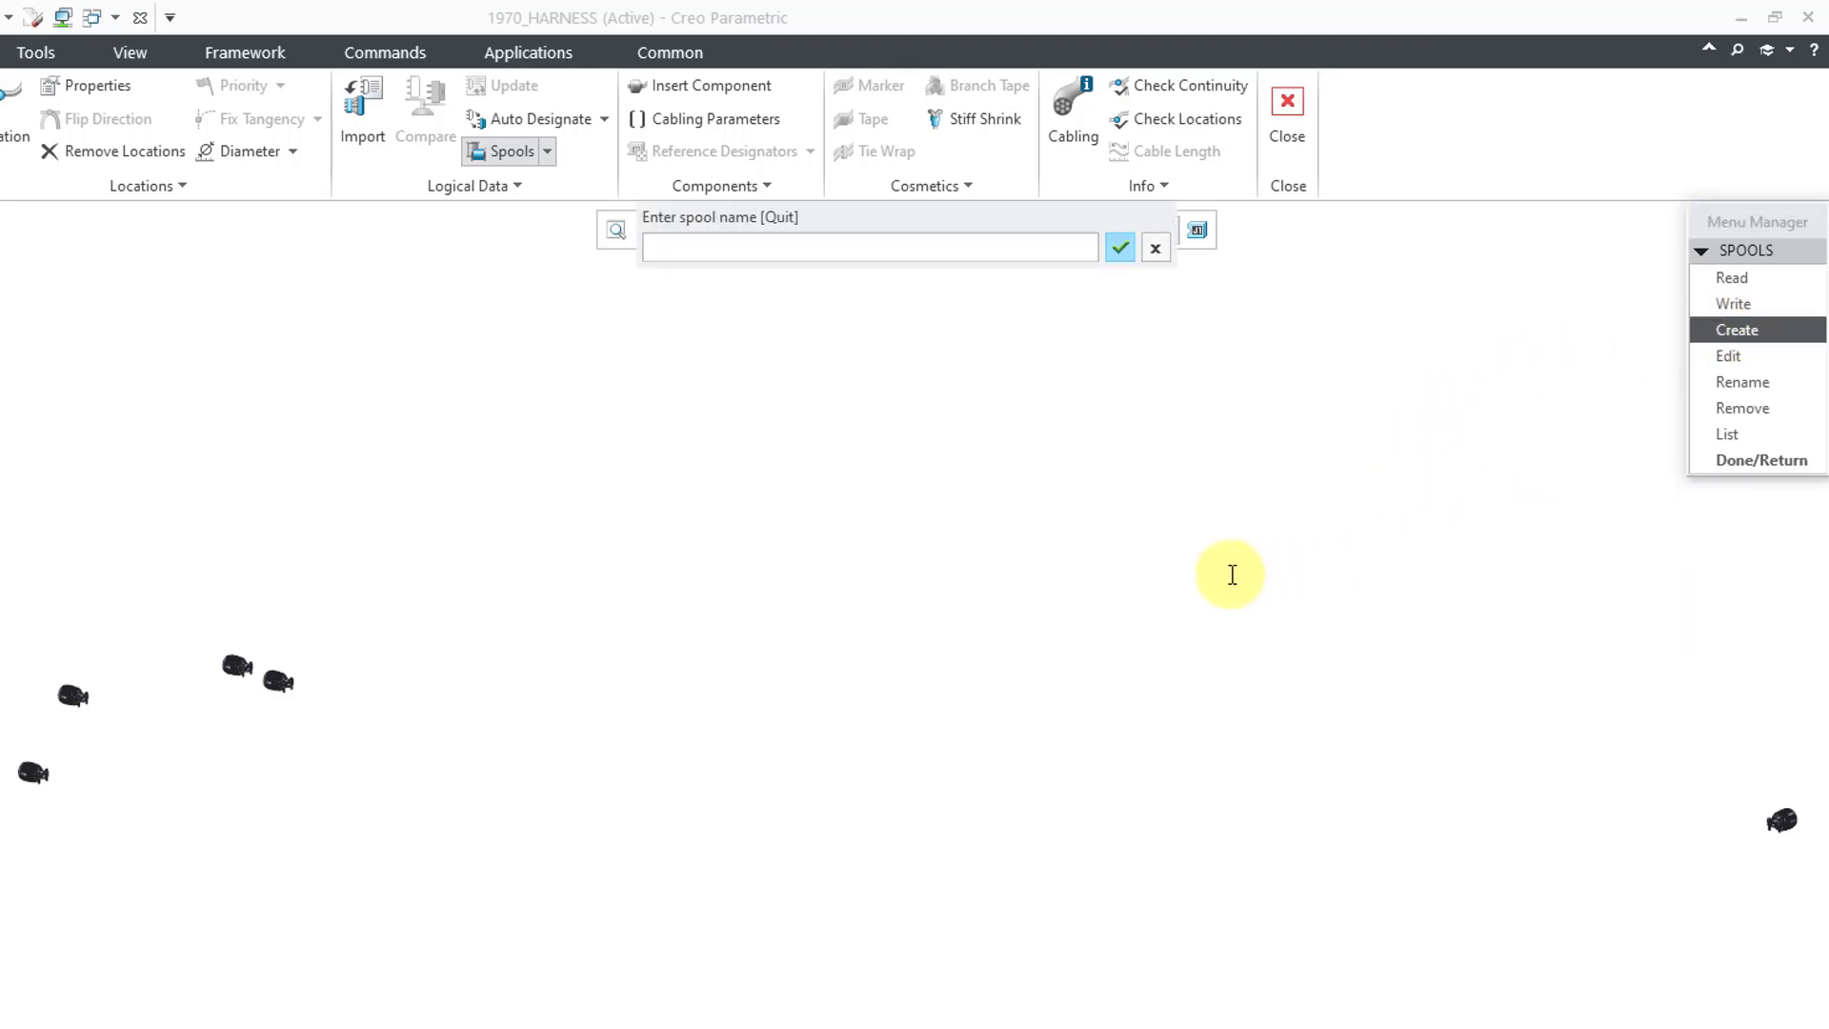
text(16AWG_GRN)
key(Return)
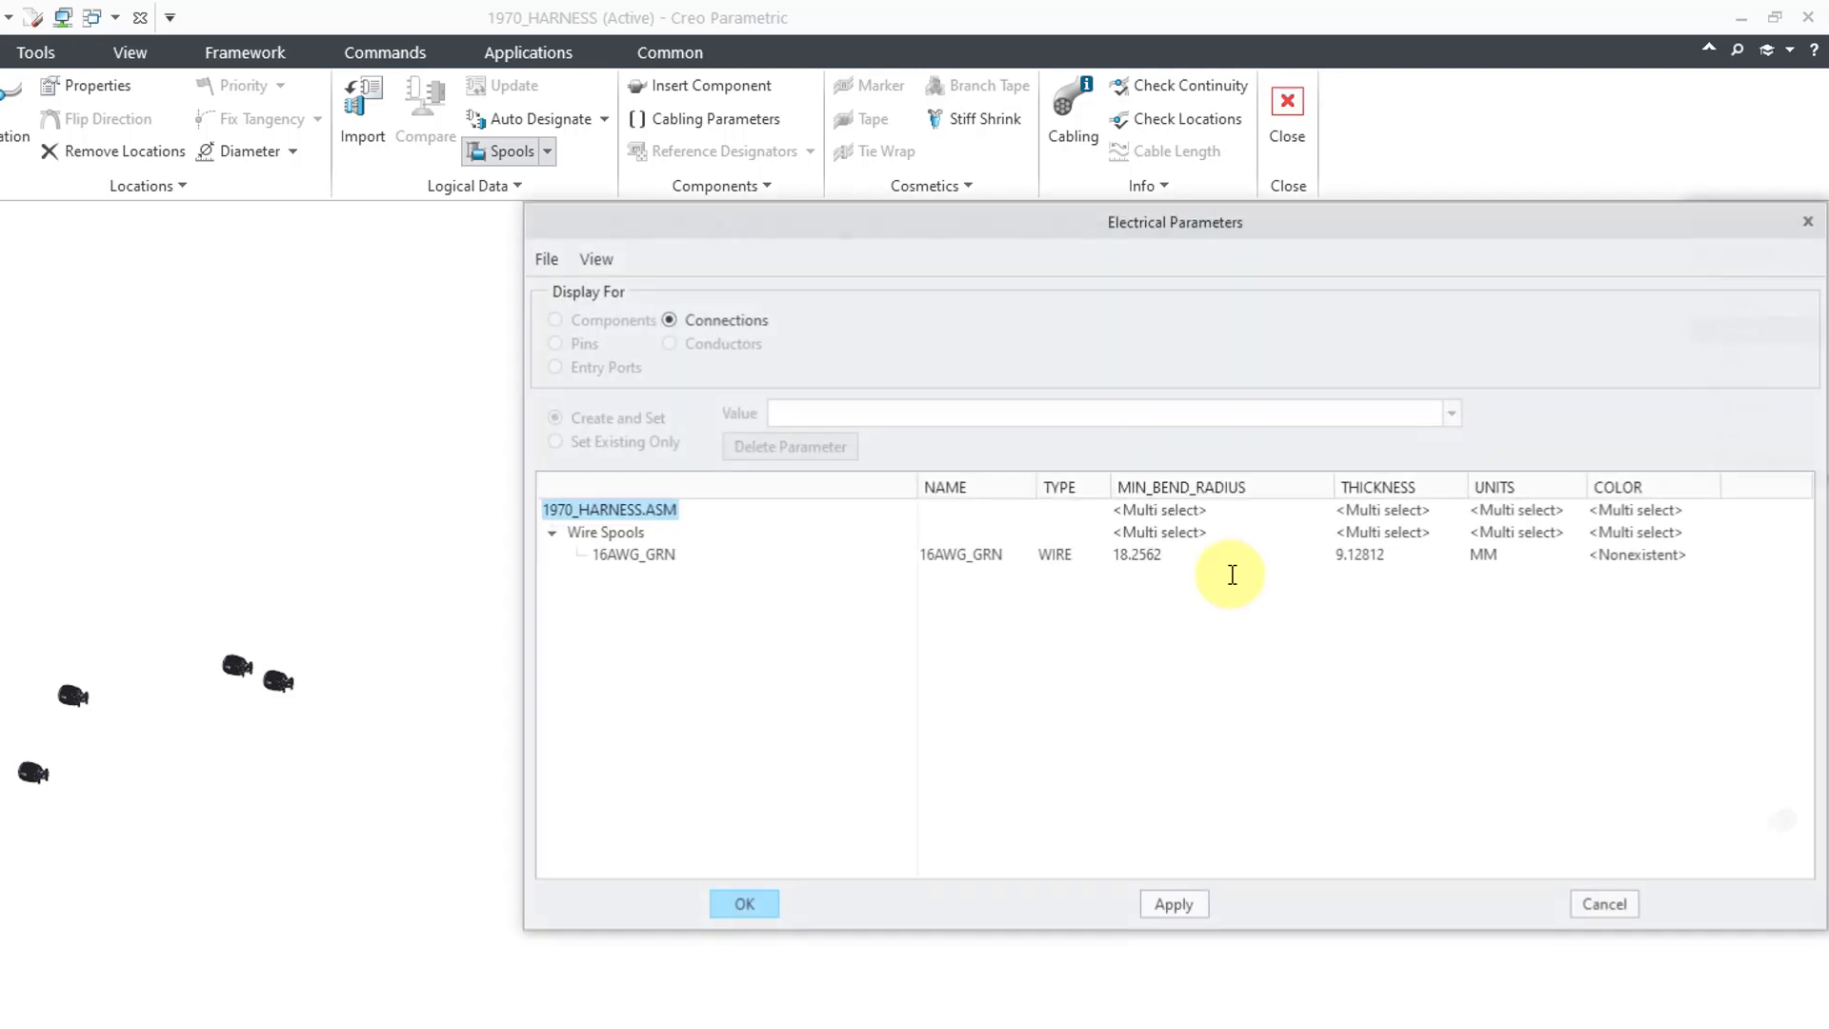
- Give 16AWG_GRN minimum bend radius 6.2, thickness 3.1 and colour grn, then accept
click(1164, 554)
text(6.2)
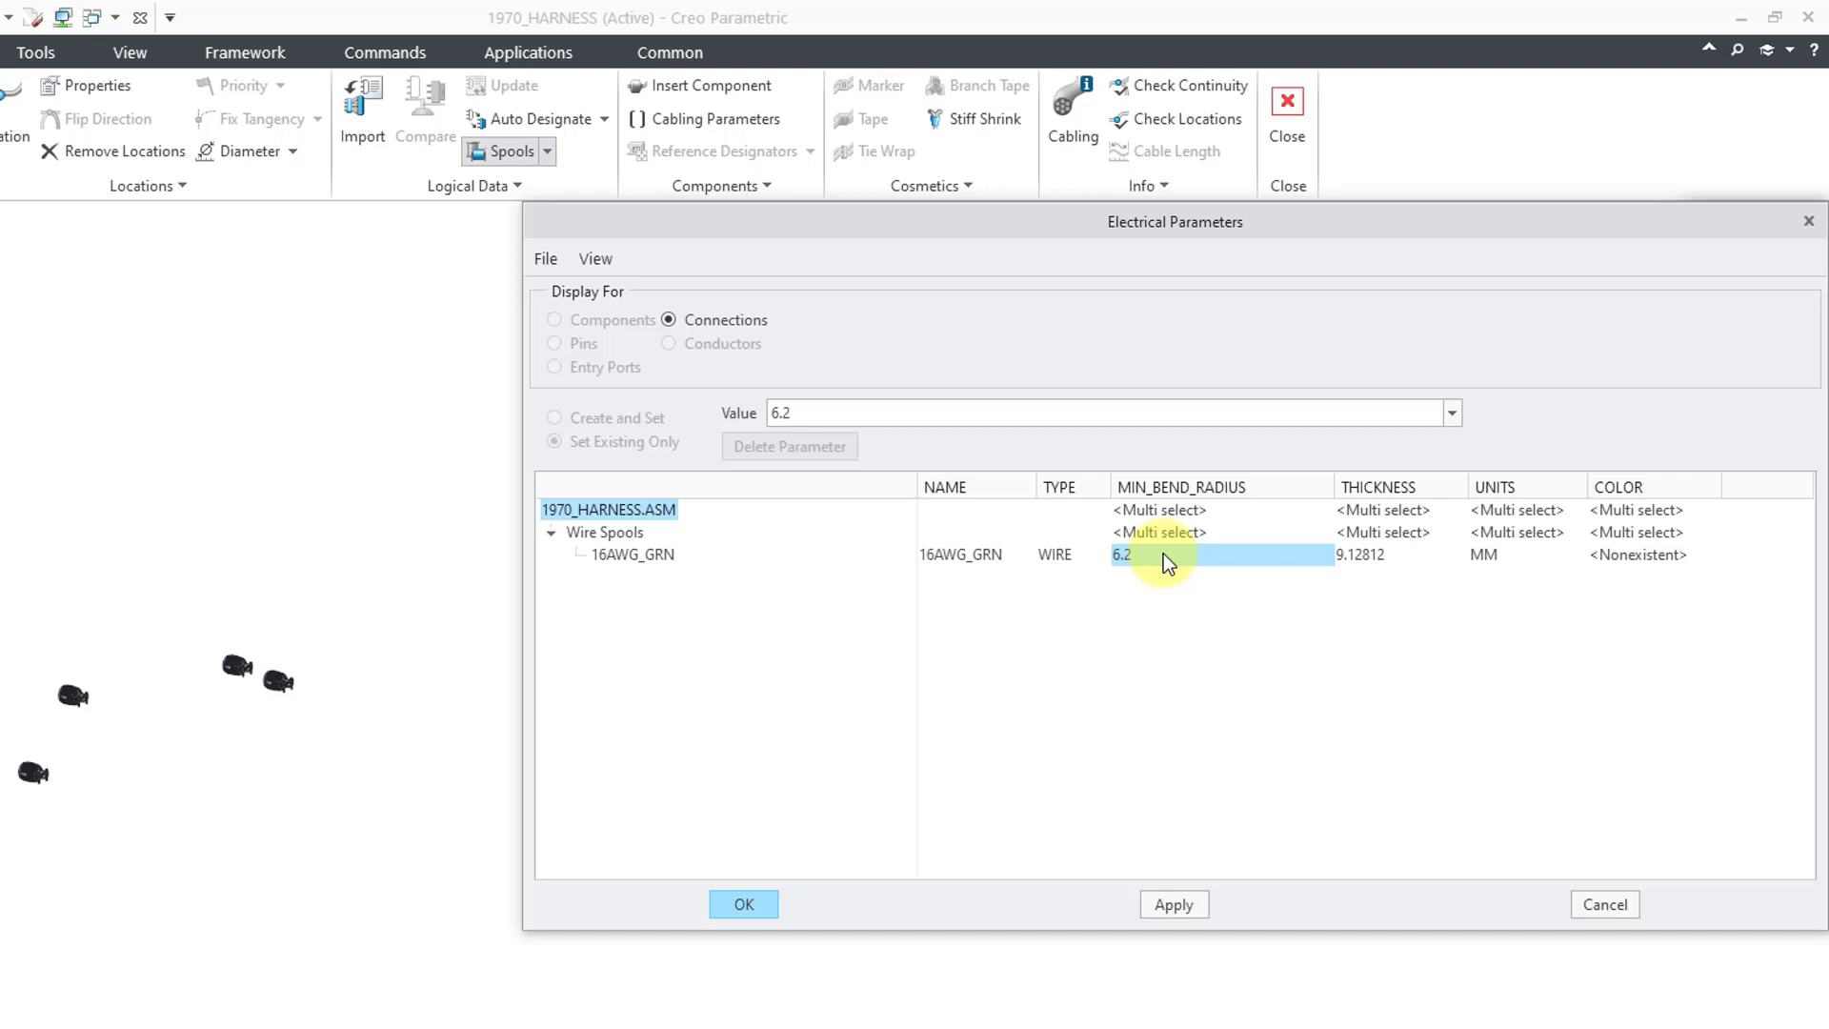
click(1364, 558)
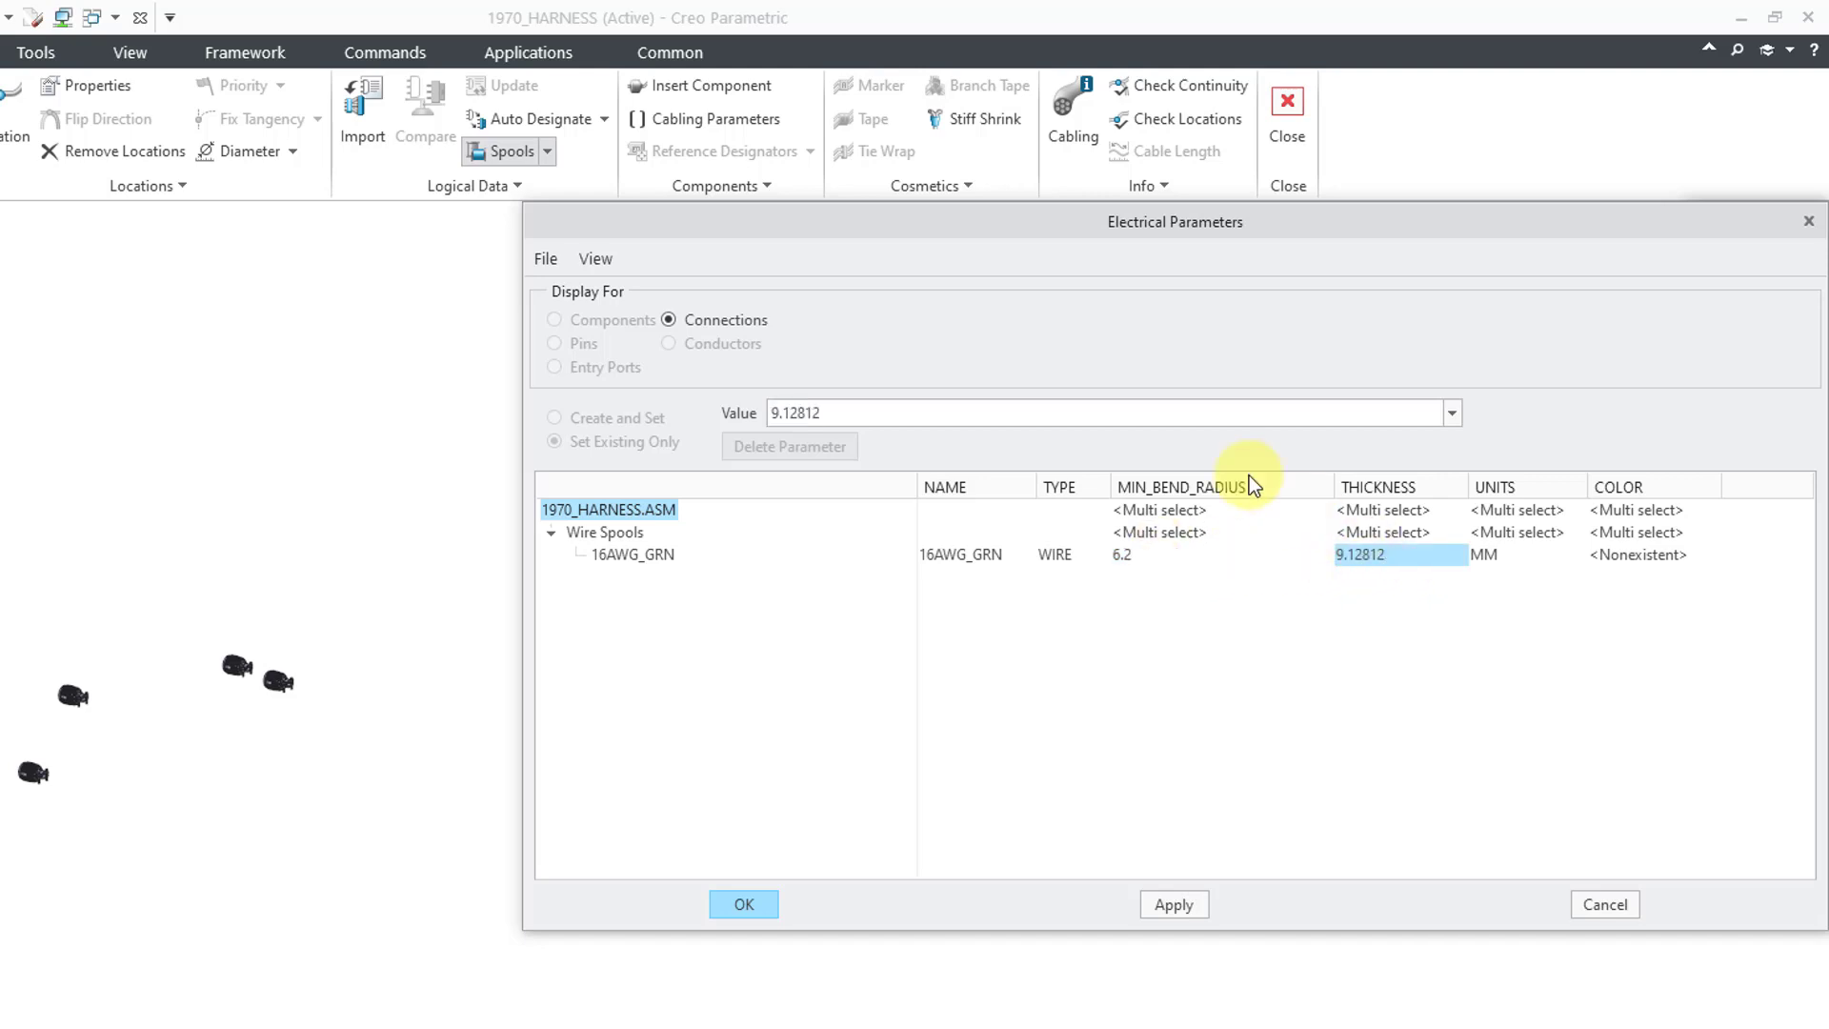
double_click(1019, 421)
text(3.1)
click(1681, 565)
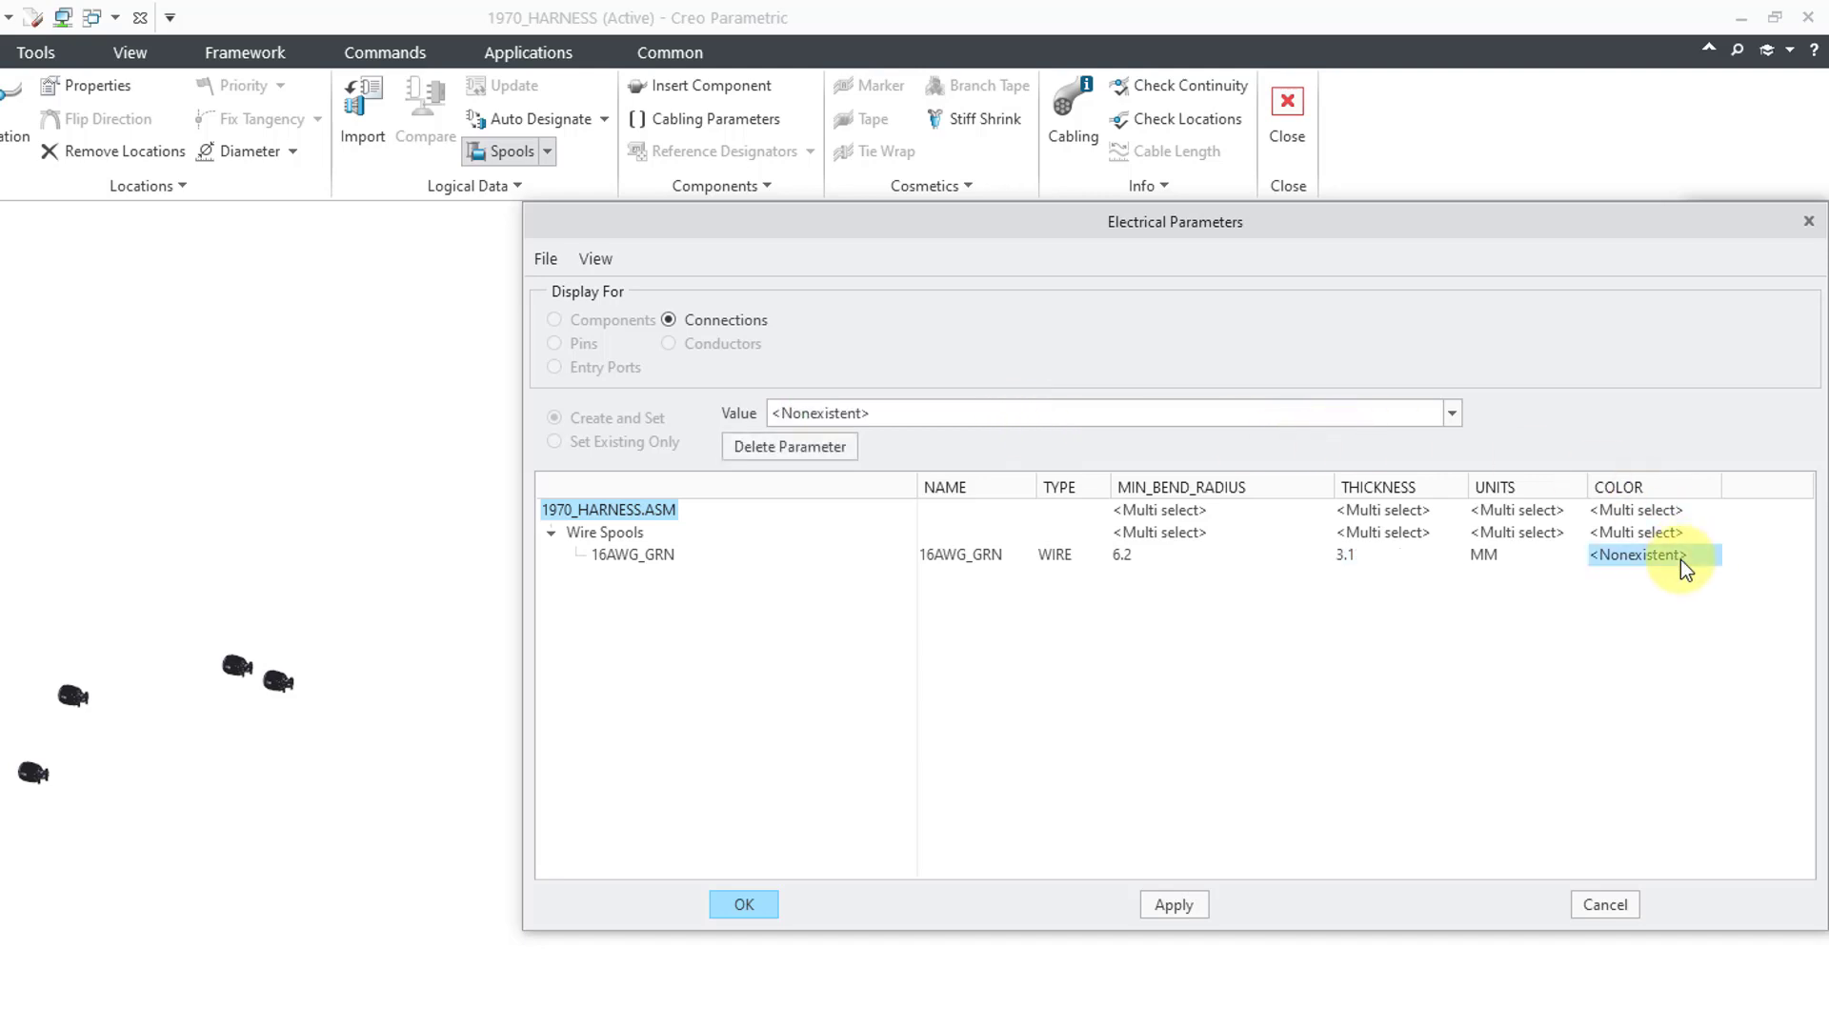
click(972, 412)
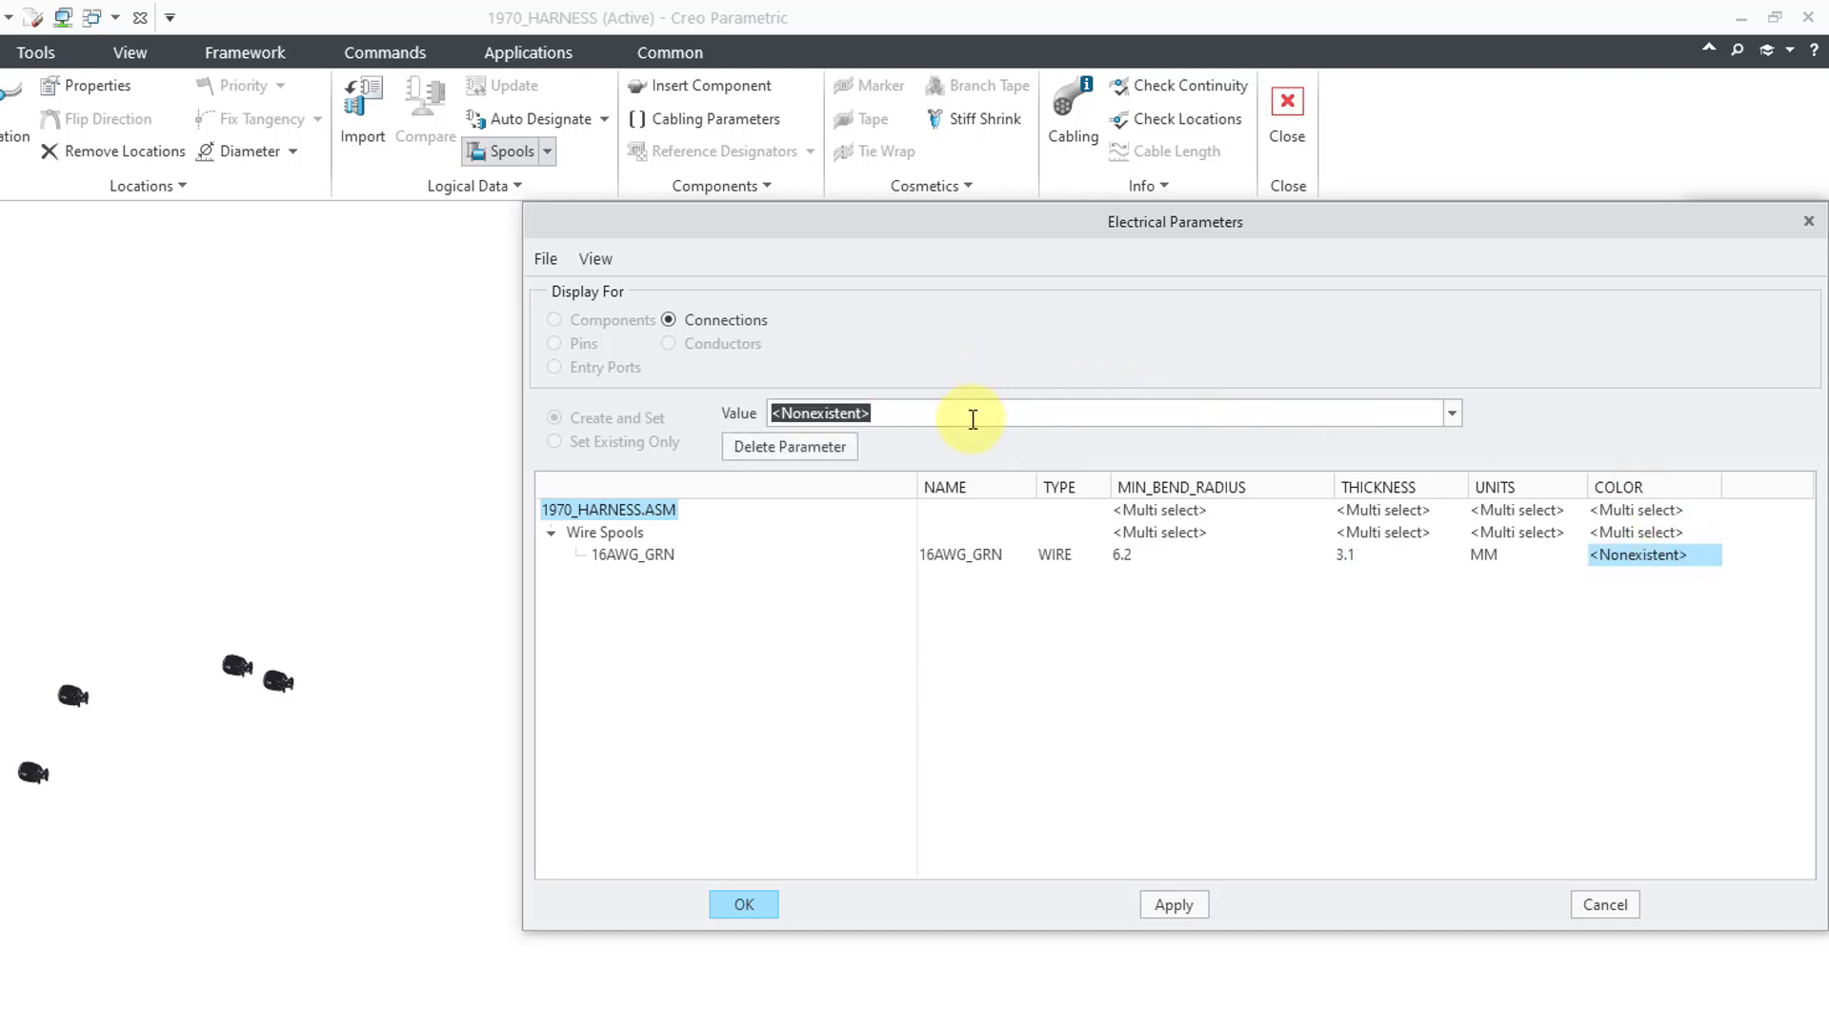
text(grn)
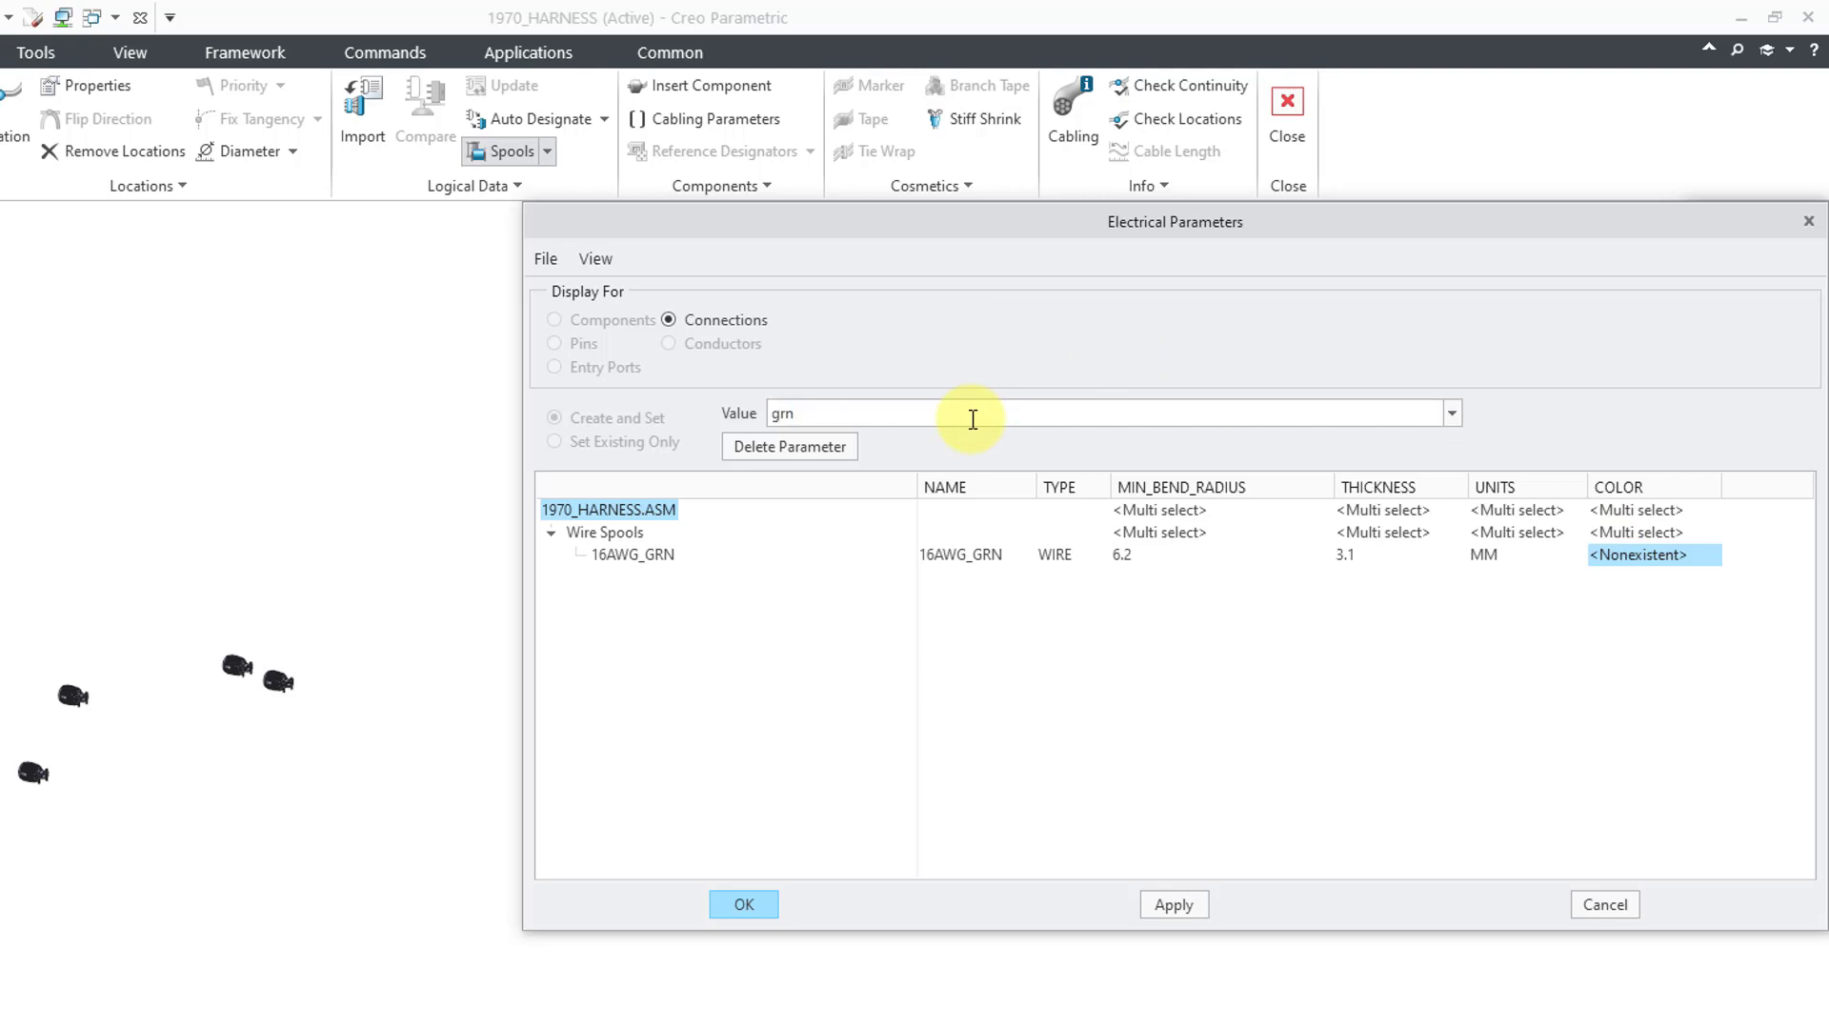
key(Return)
click(744, 904)
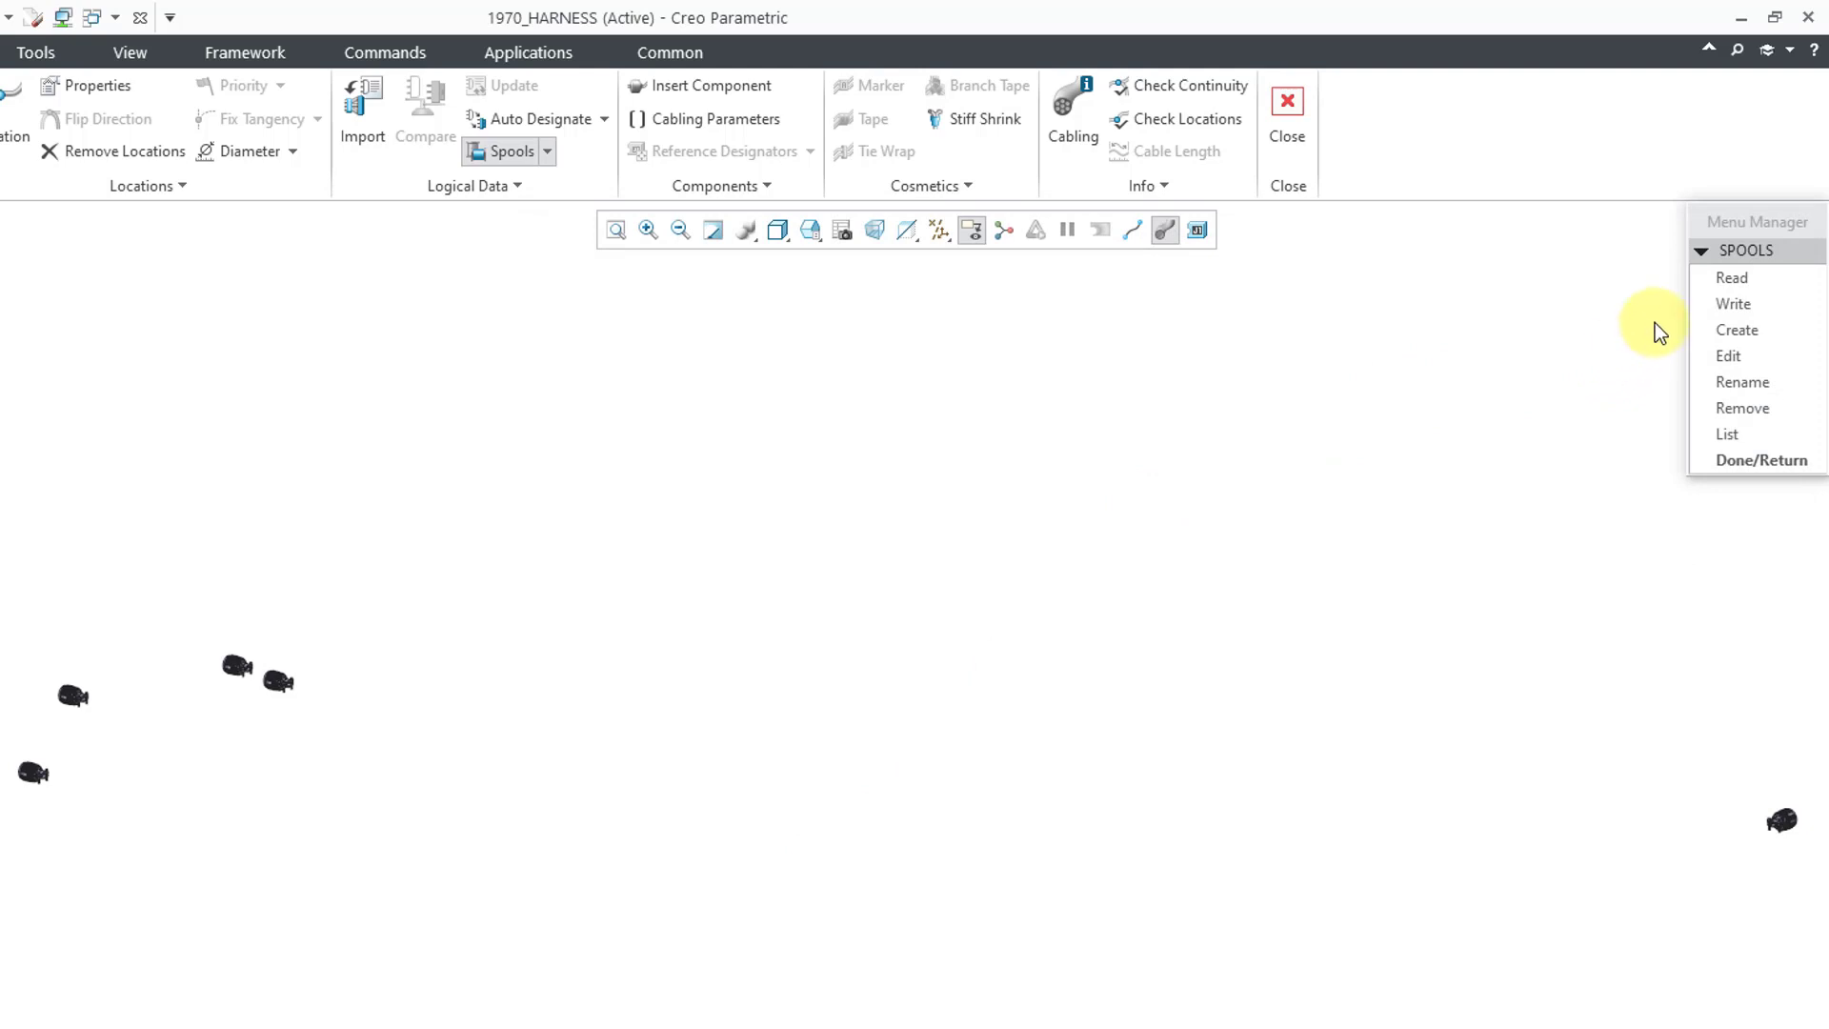
- Create a new wire-type spool named 16AWG_BLU
click(1743, 332)
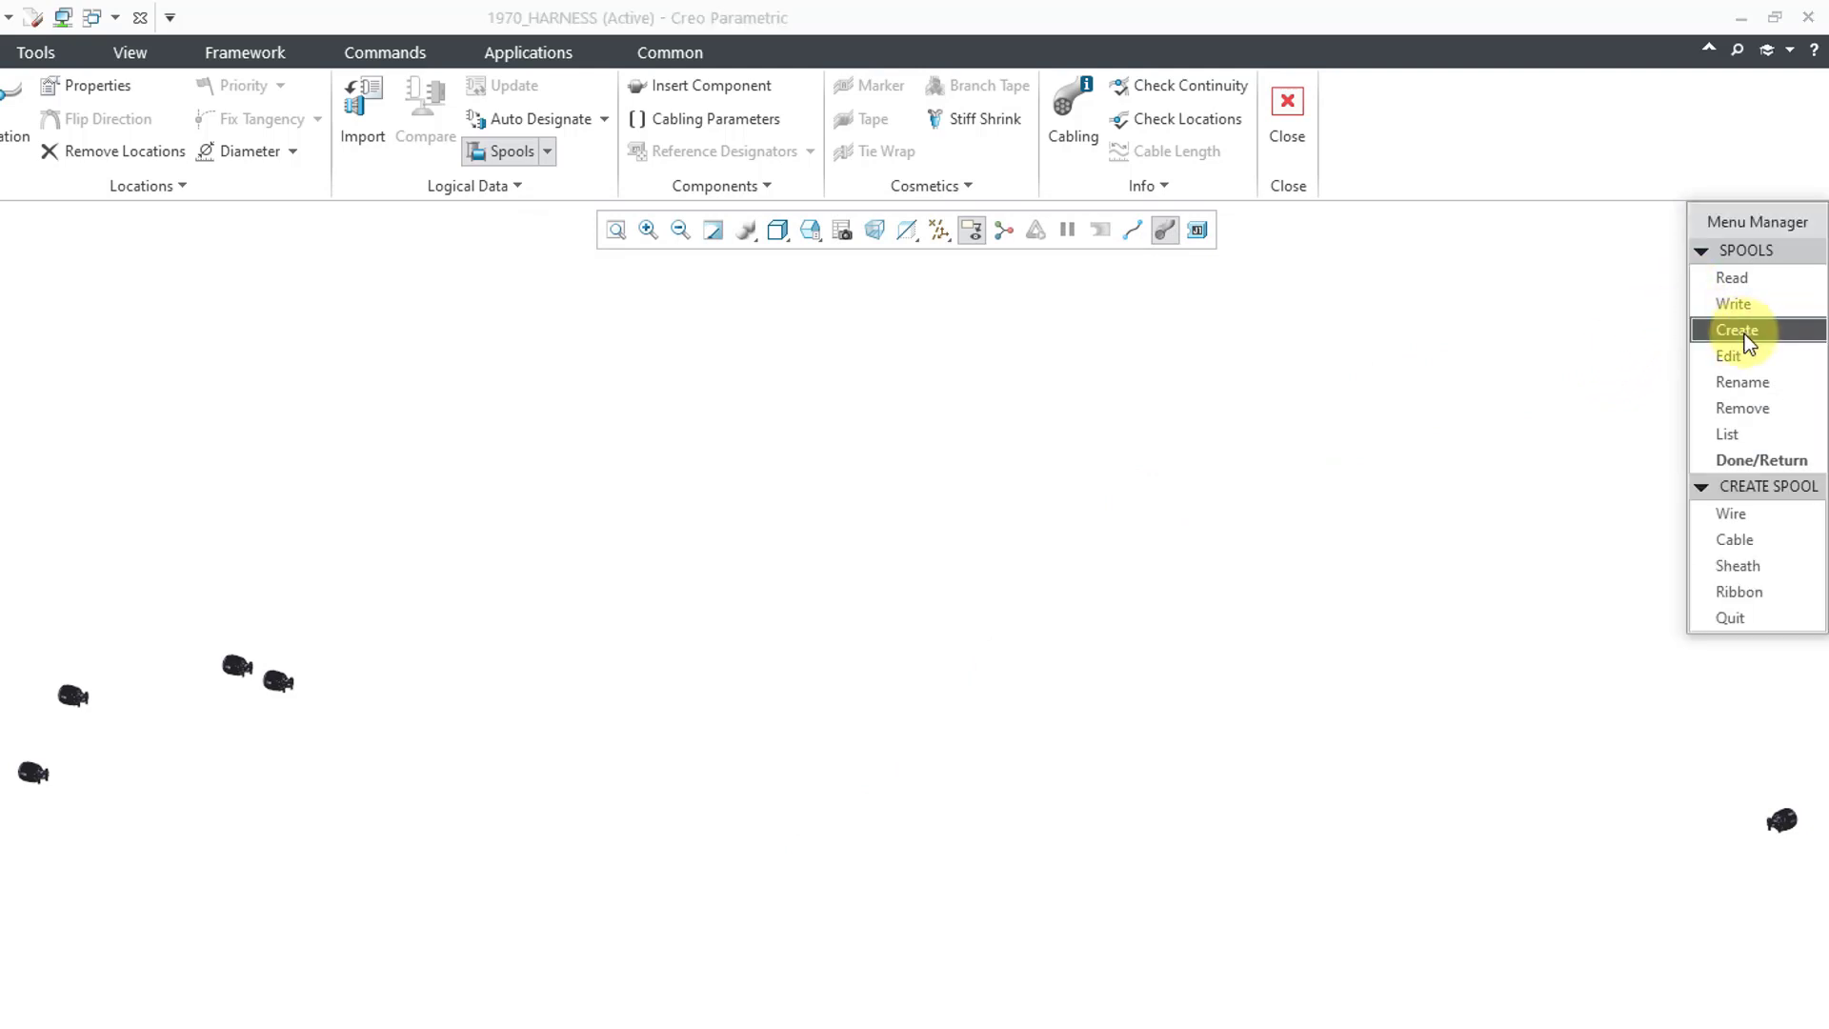
click(1734, 517)
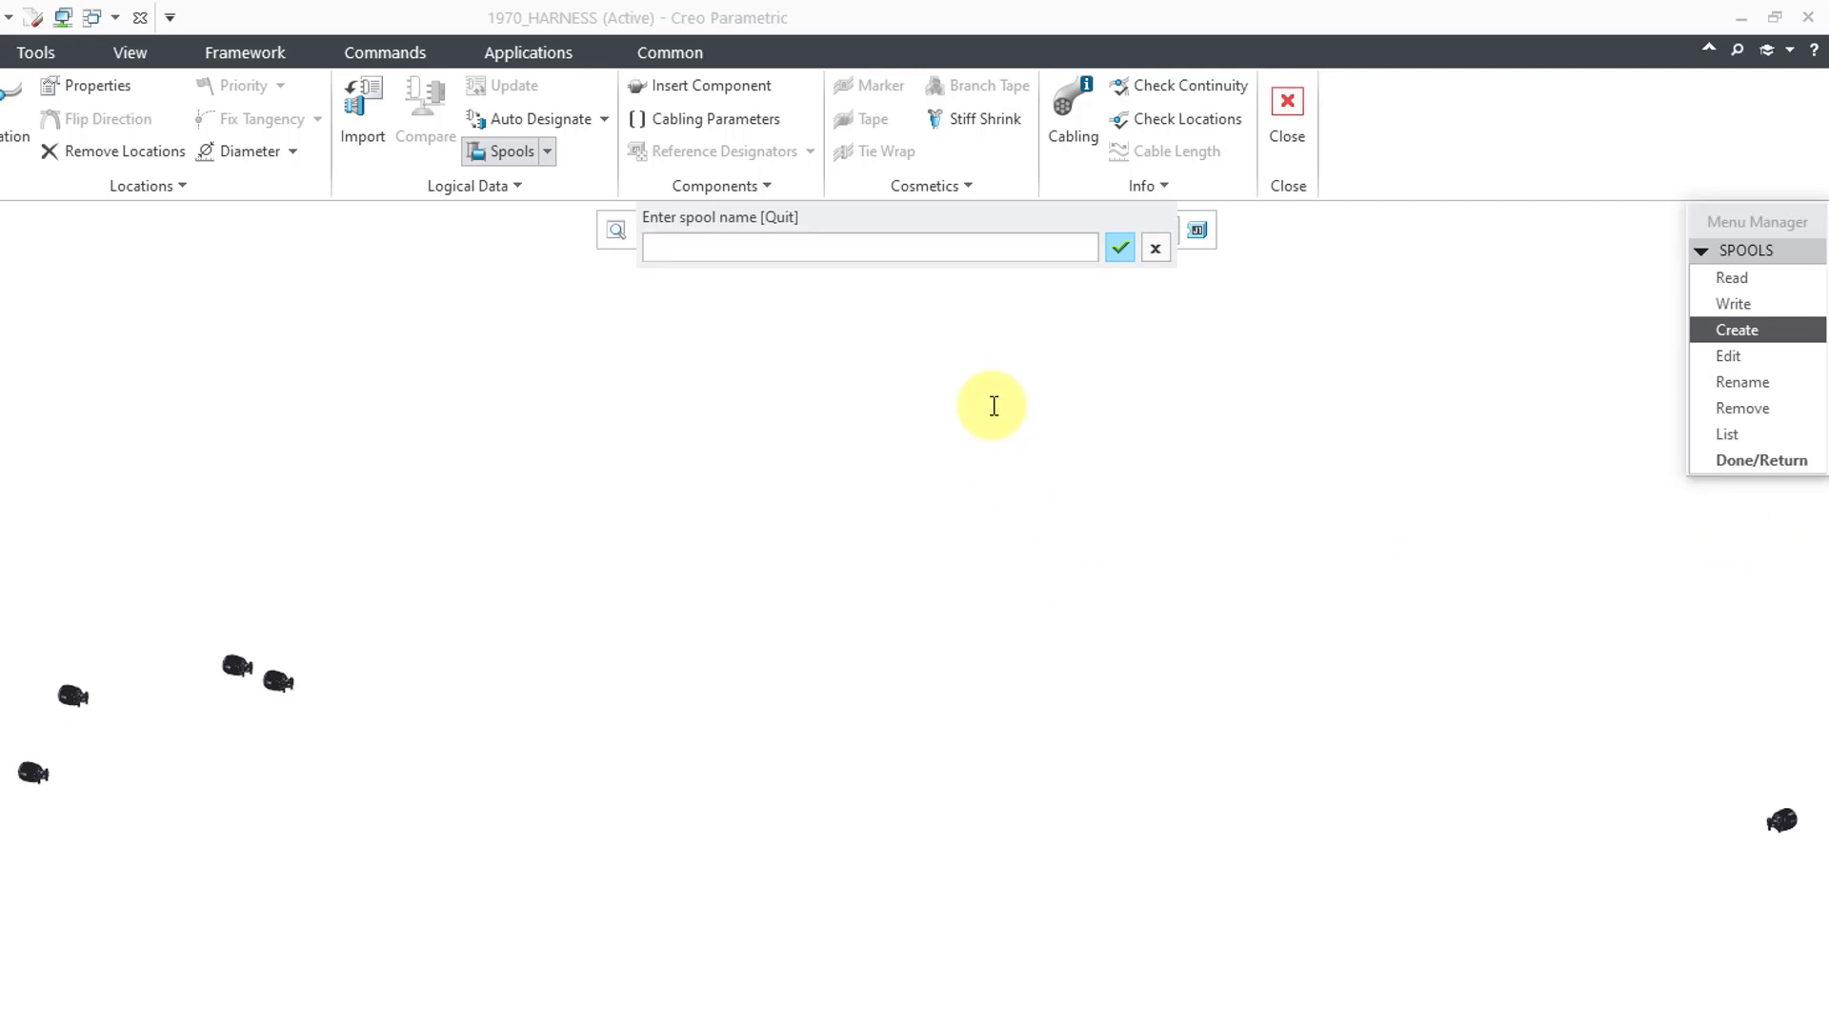
text(16AWG_BLU)
key(Return)
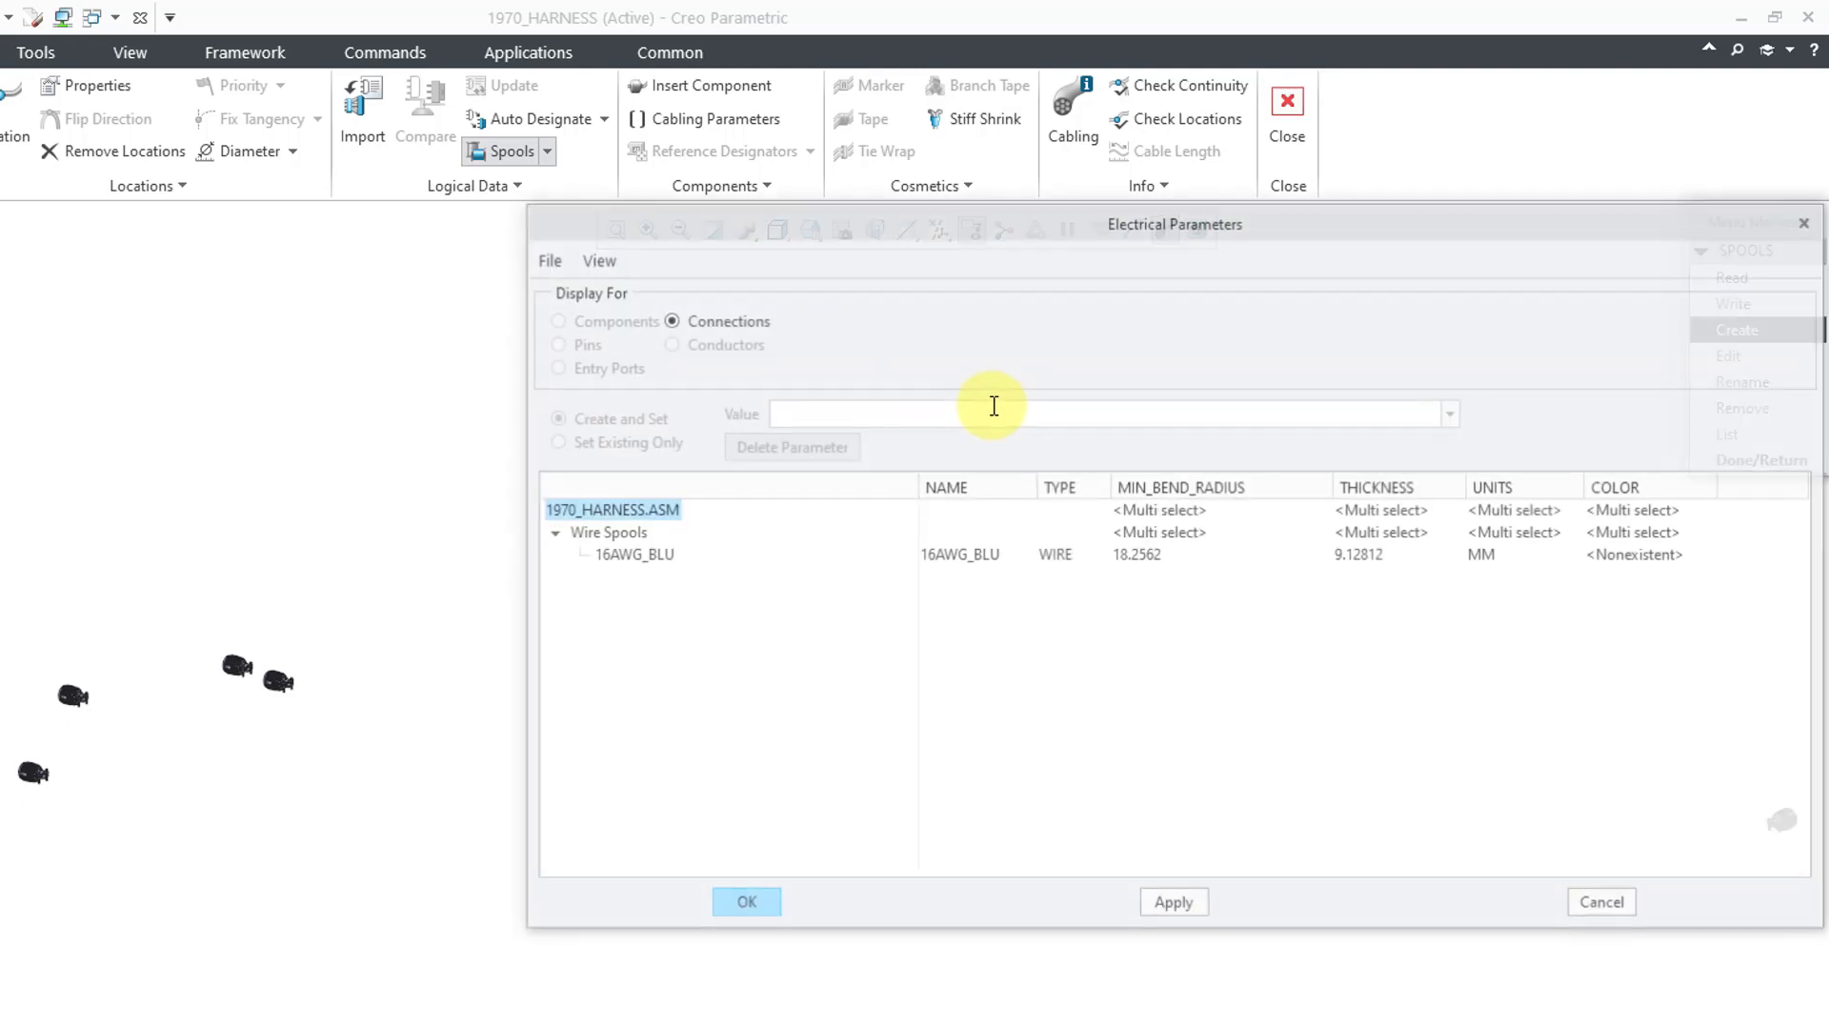
- Set the blue spool's MIN_BEND_RADIUS to 6.2, correcting an initial 3.1 entry
click(1151, 561)
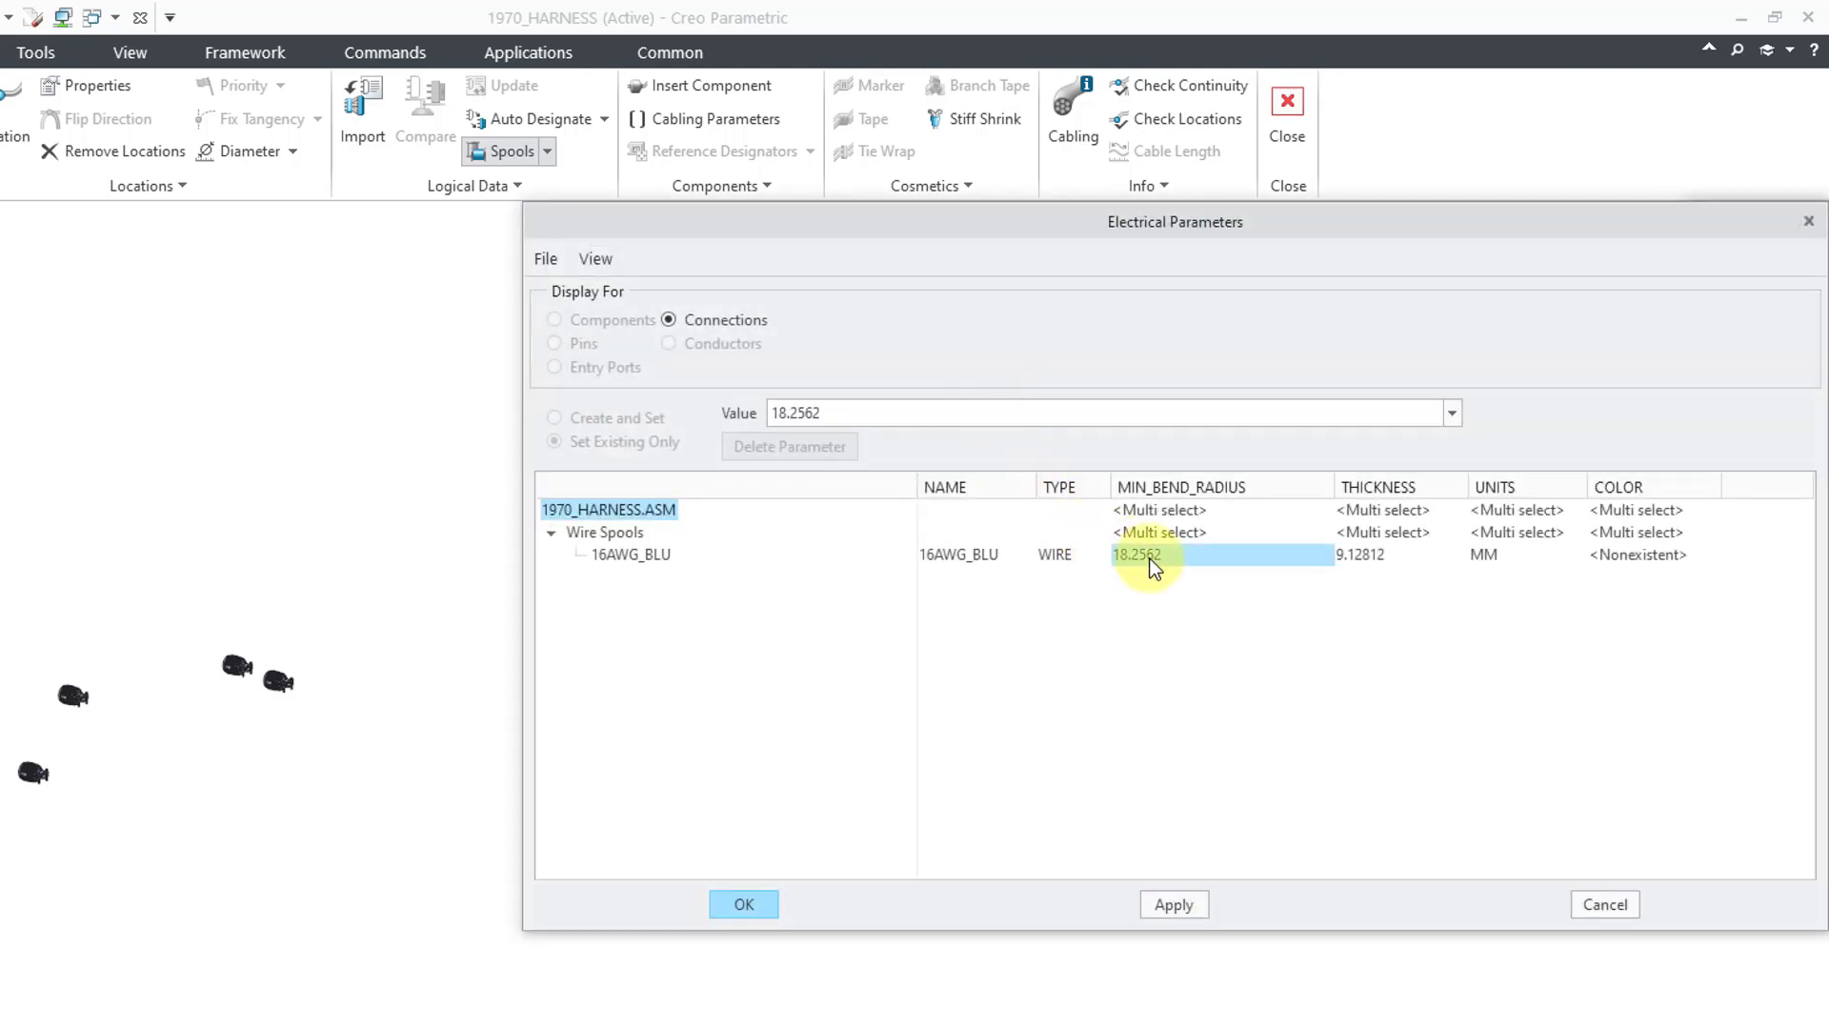
double_click(1008, 405)
text(3.1)
key(Return)
double_click(1008, 405)
text(6.2)
key(Return)
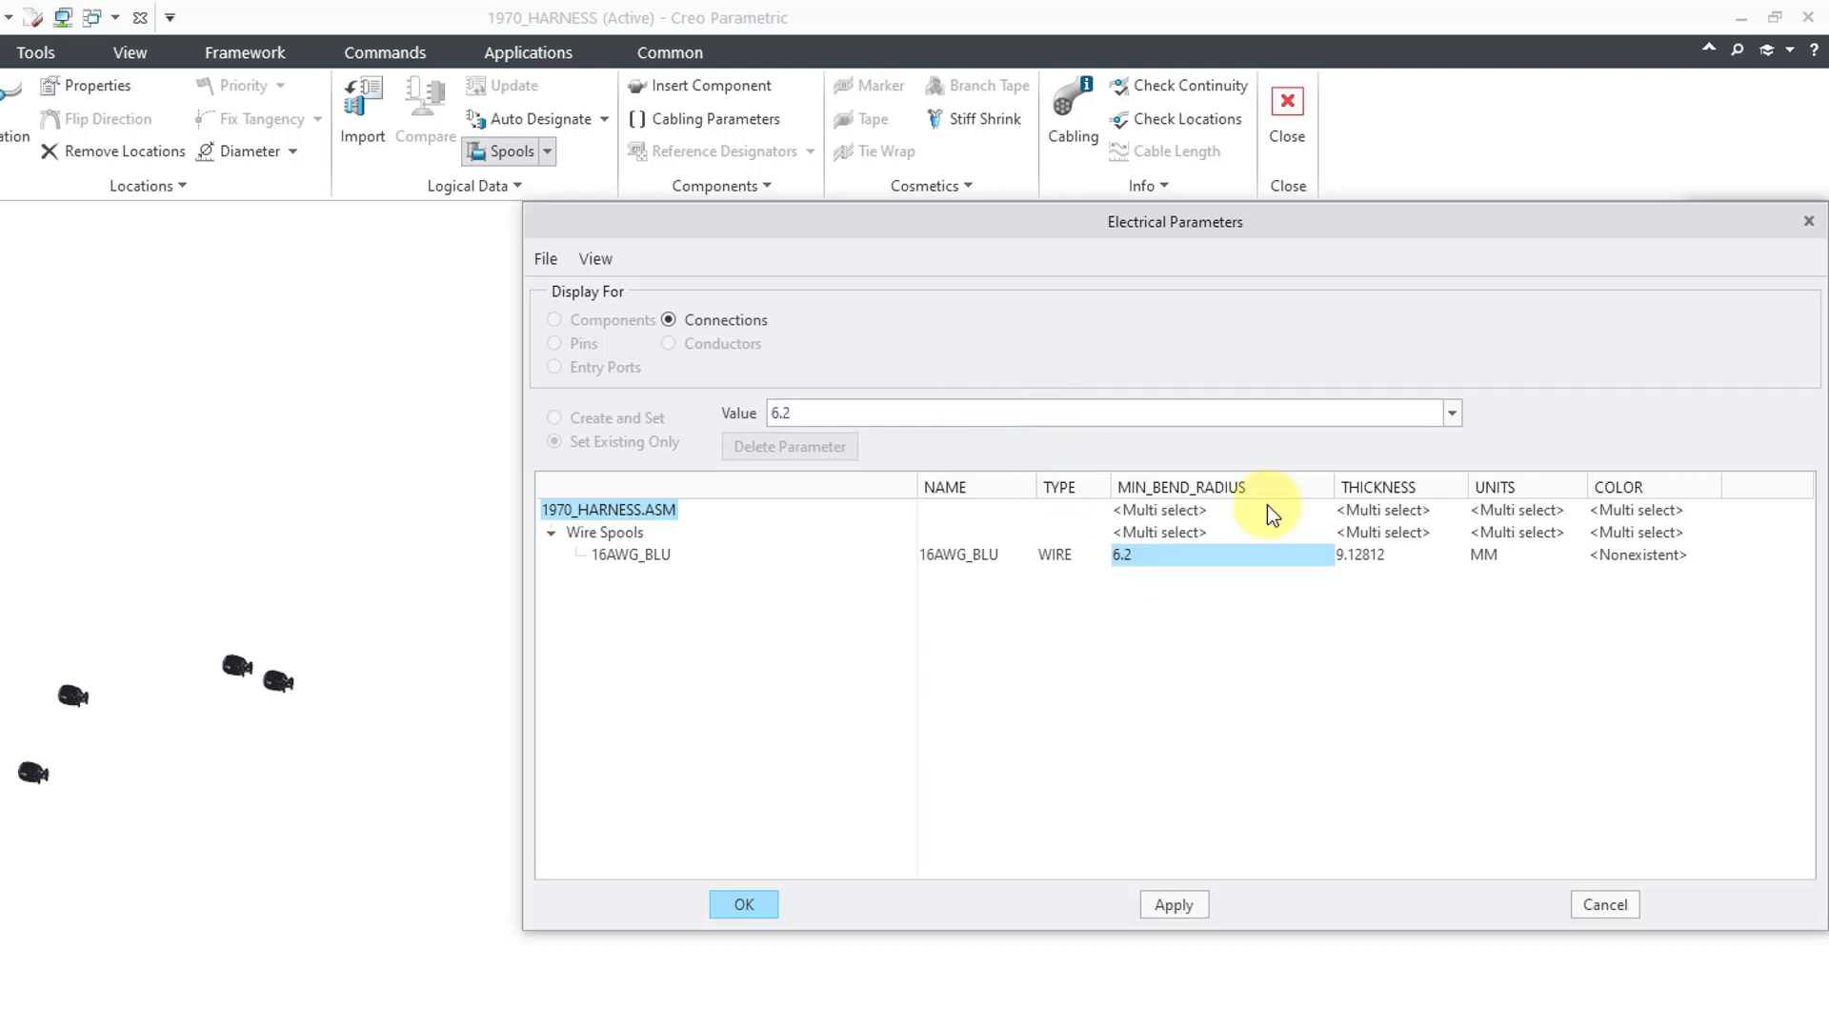
- Set THICKNESS to 3.1 and COLOR to blu, then accept the electrical parameters
click(1372, 555)
double_click(1055, 420)
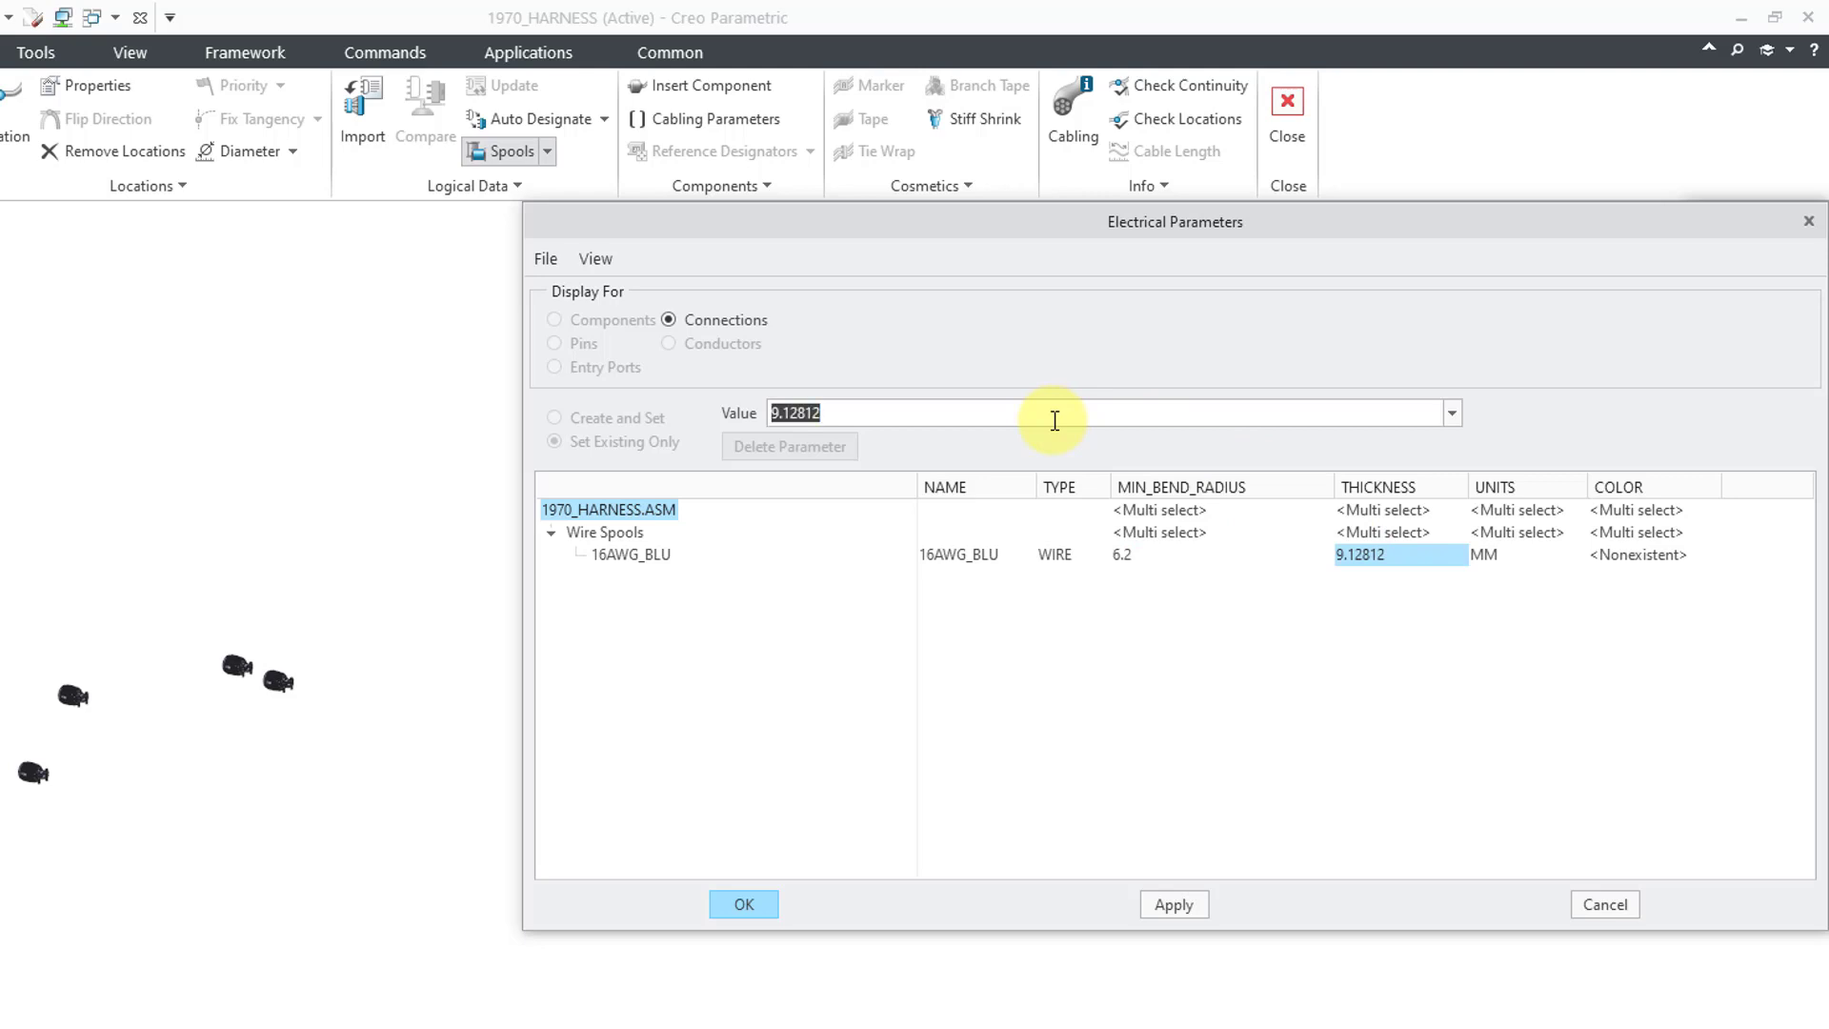
text(3.1)
key(Return)
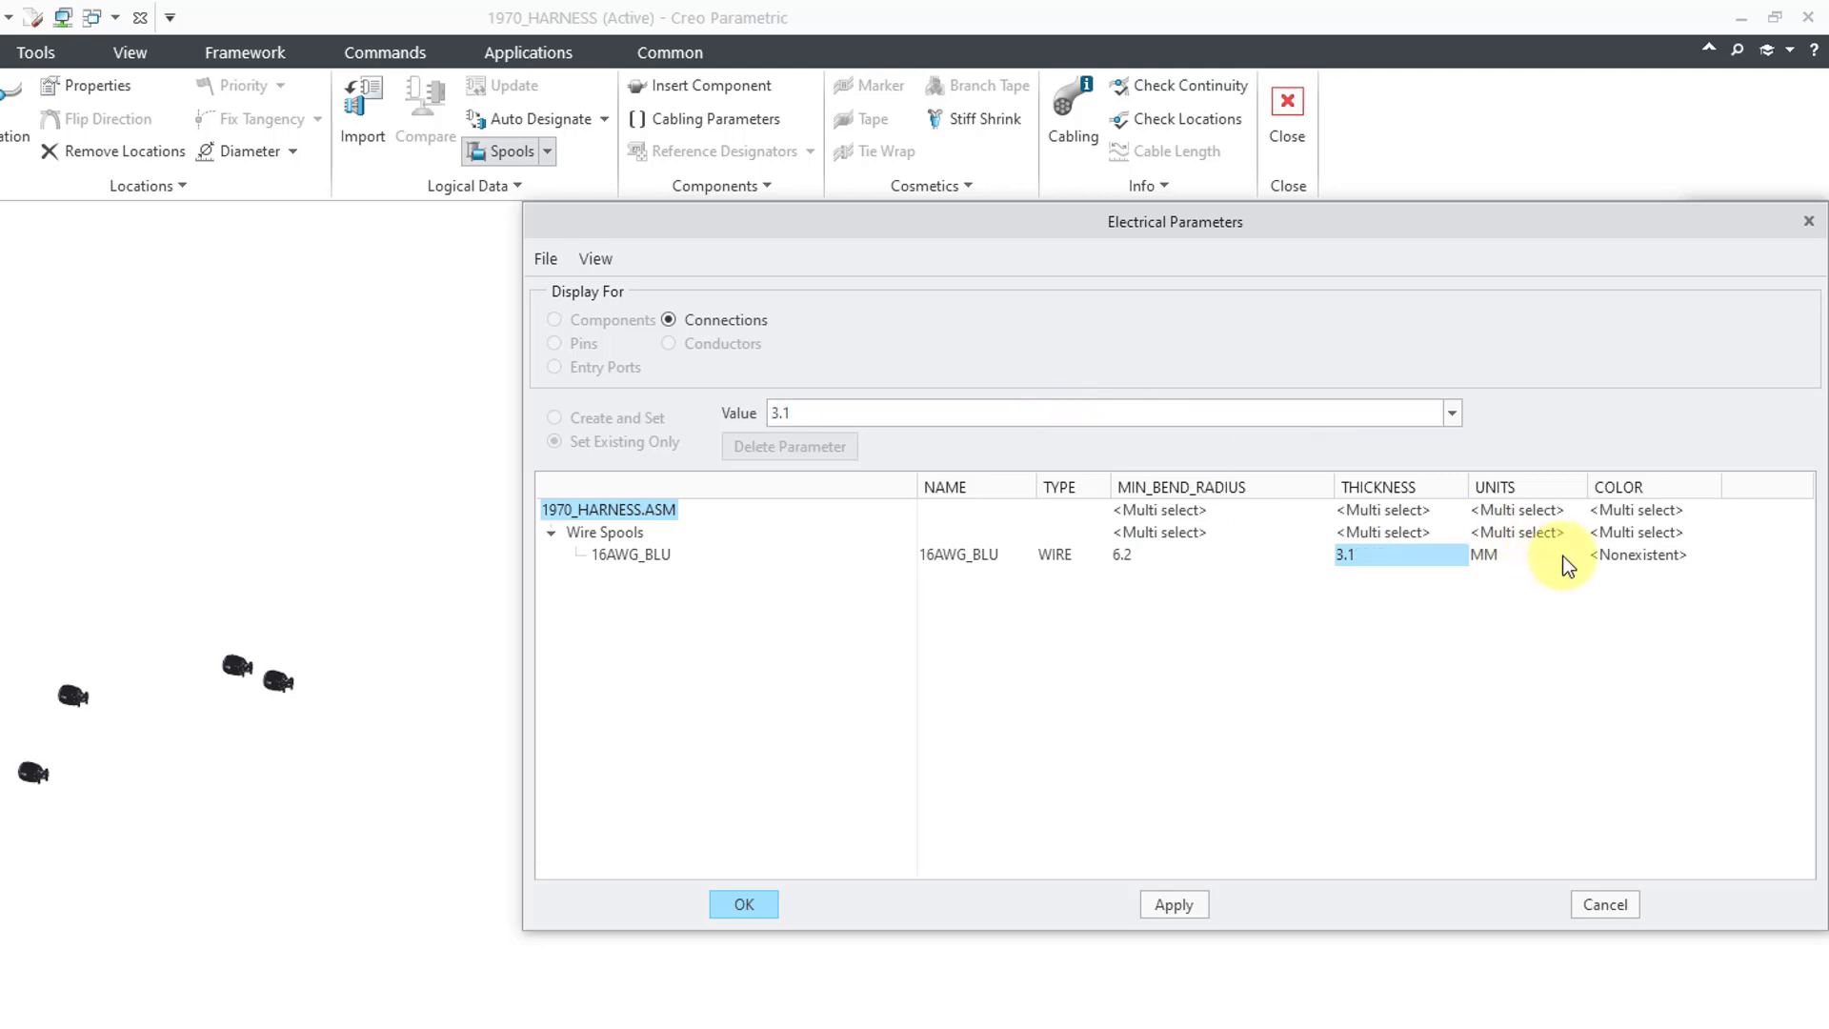
click(1616, 559)
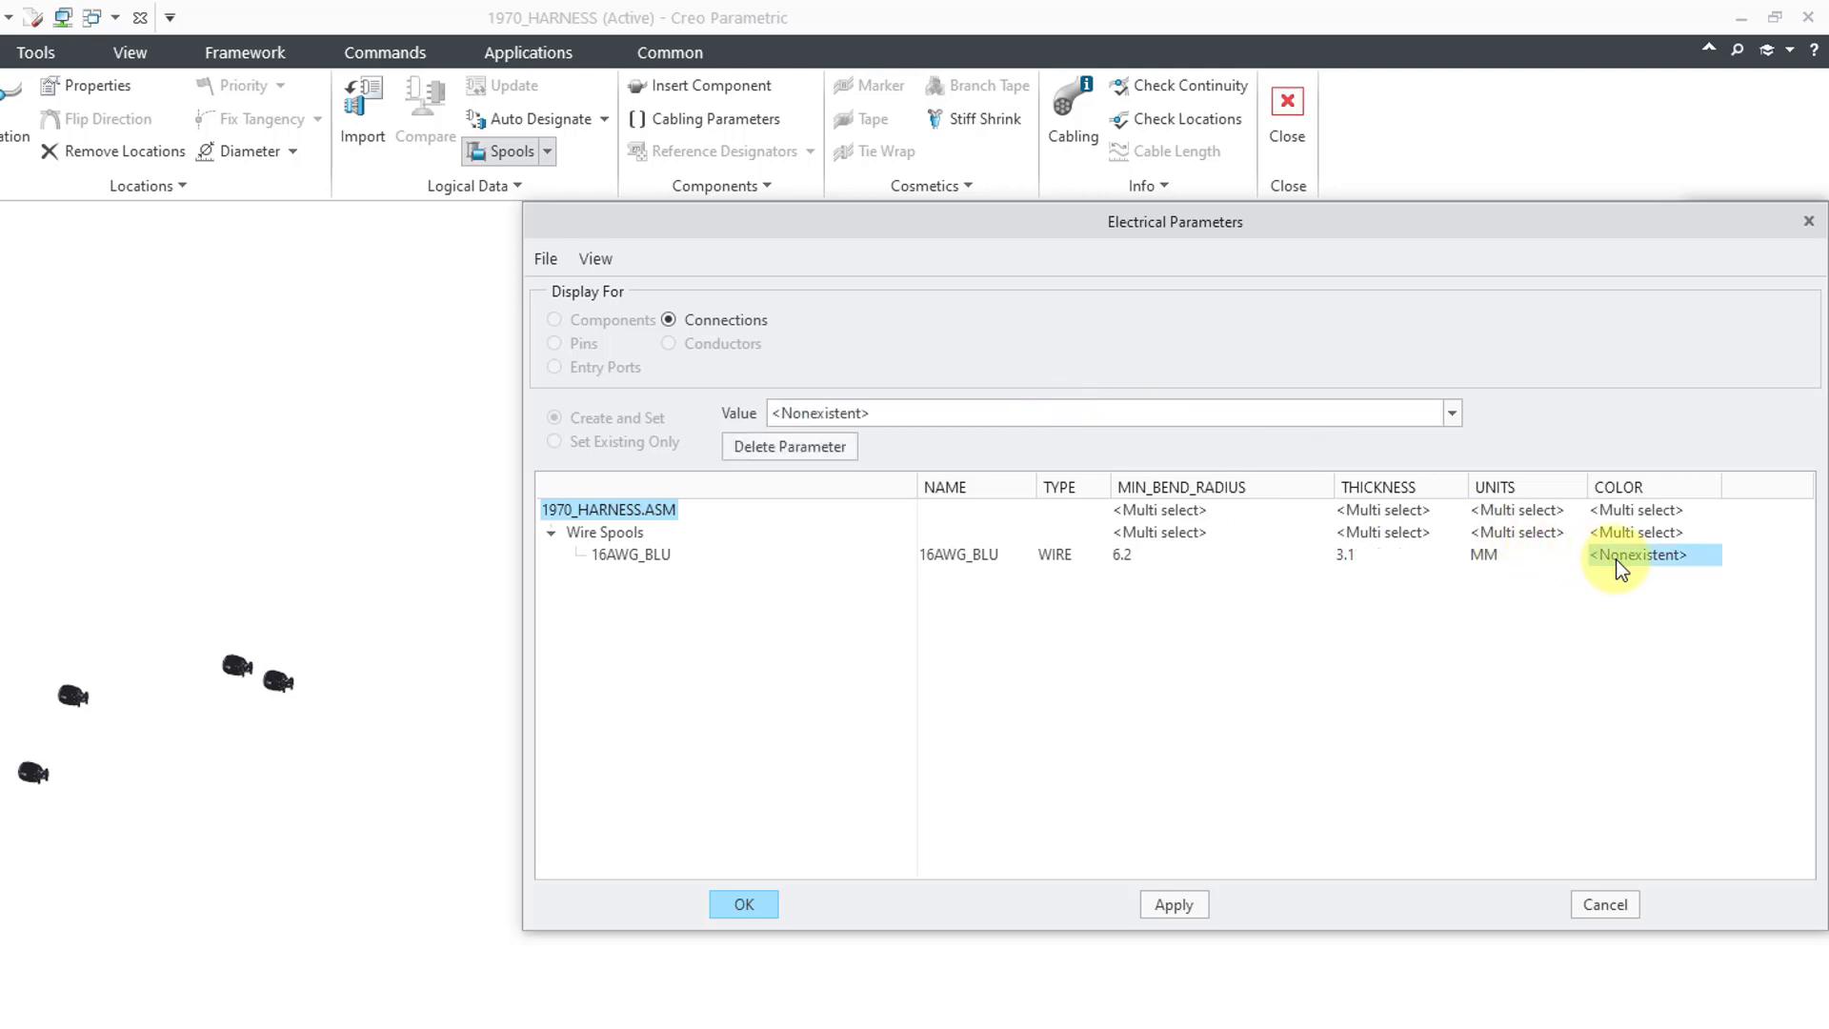
double_click(1096, 413)
text(blu)
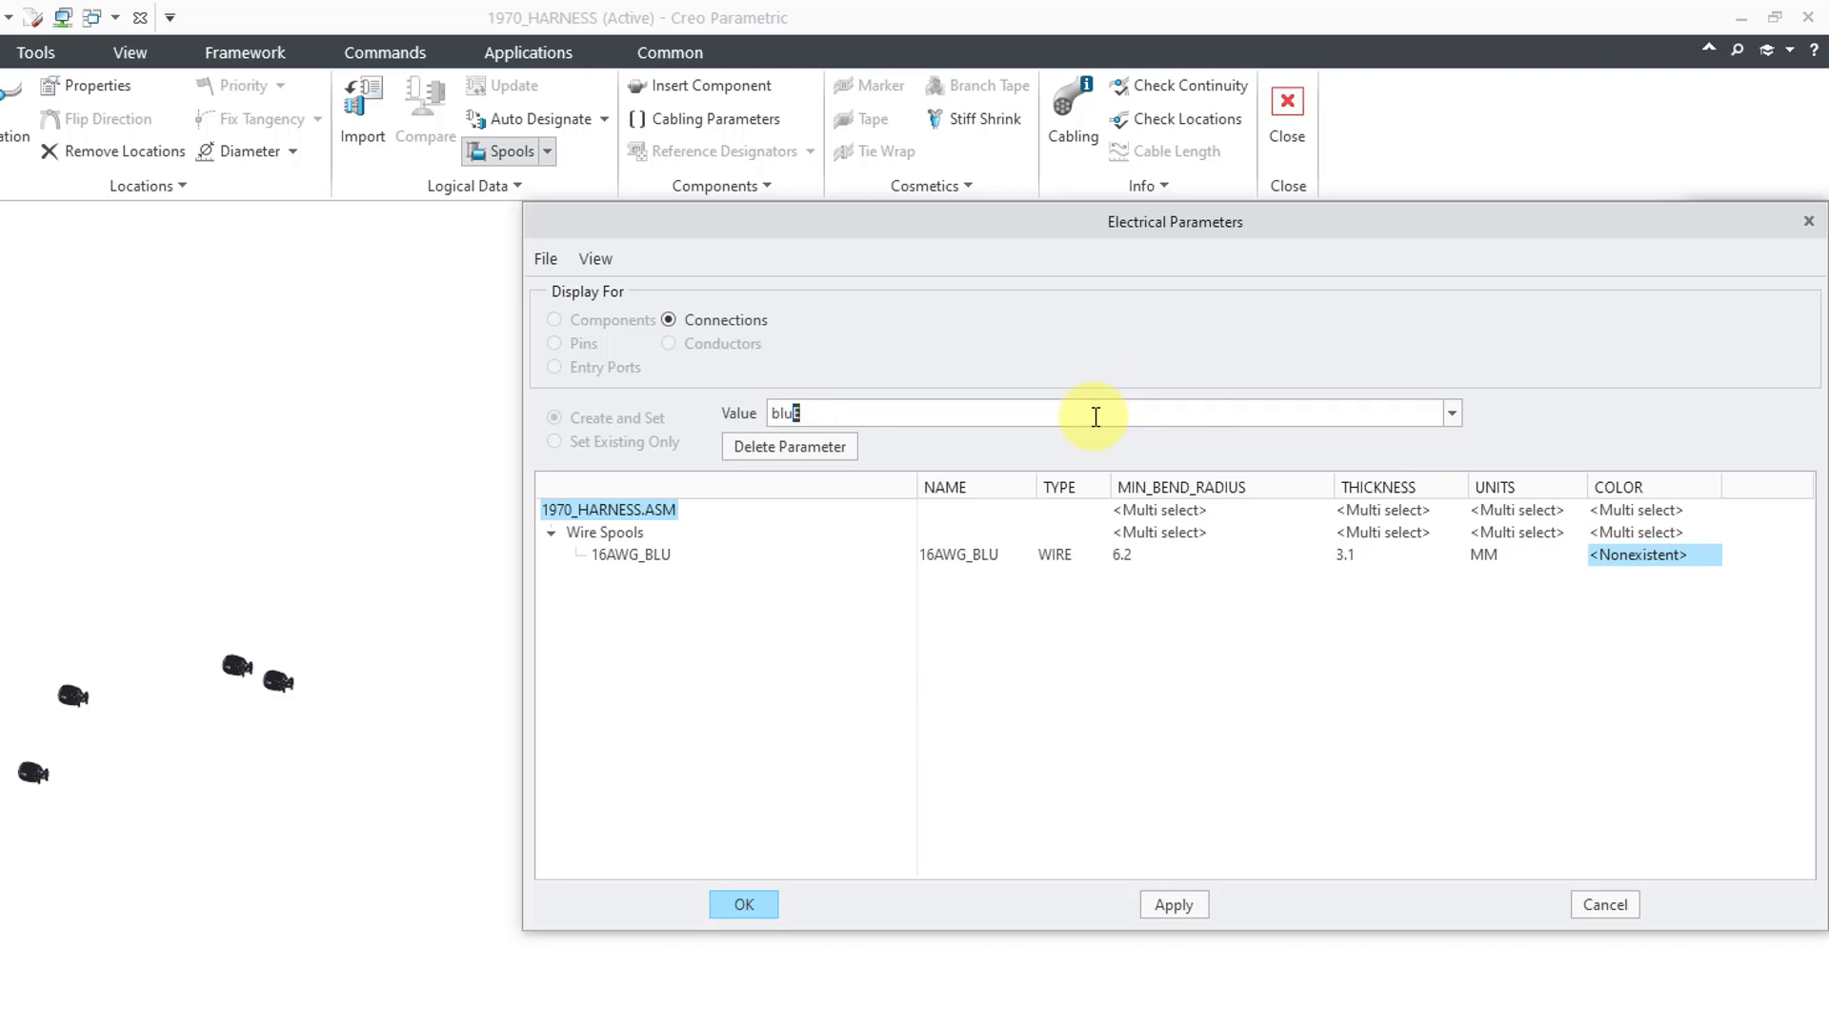
key(BackSpace)
key(Return)
click(741, 902)
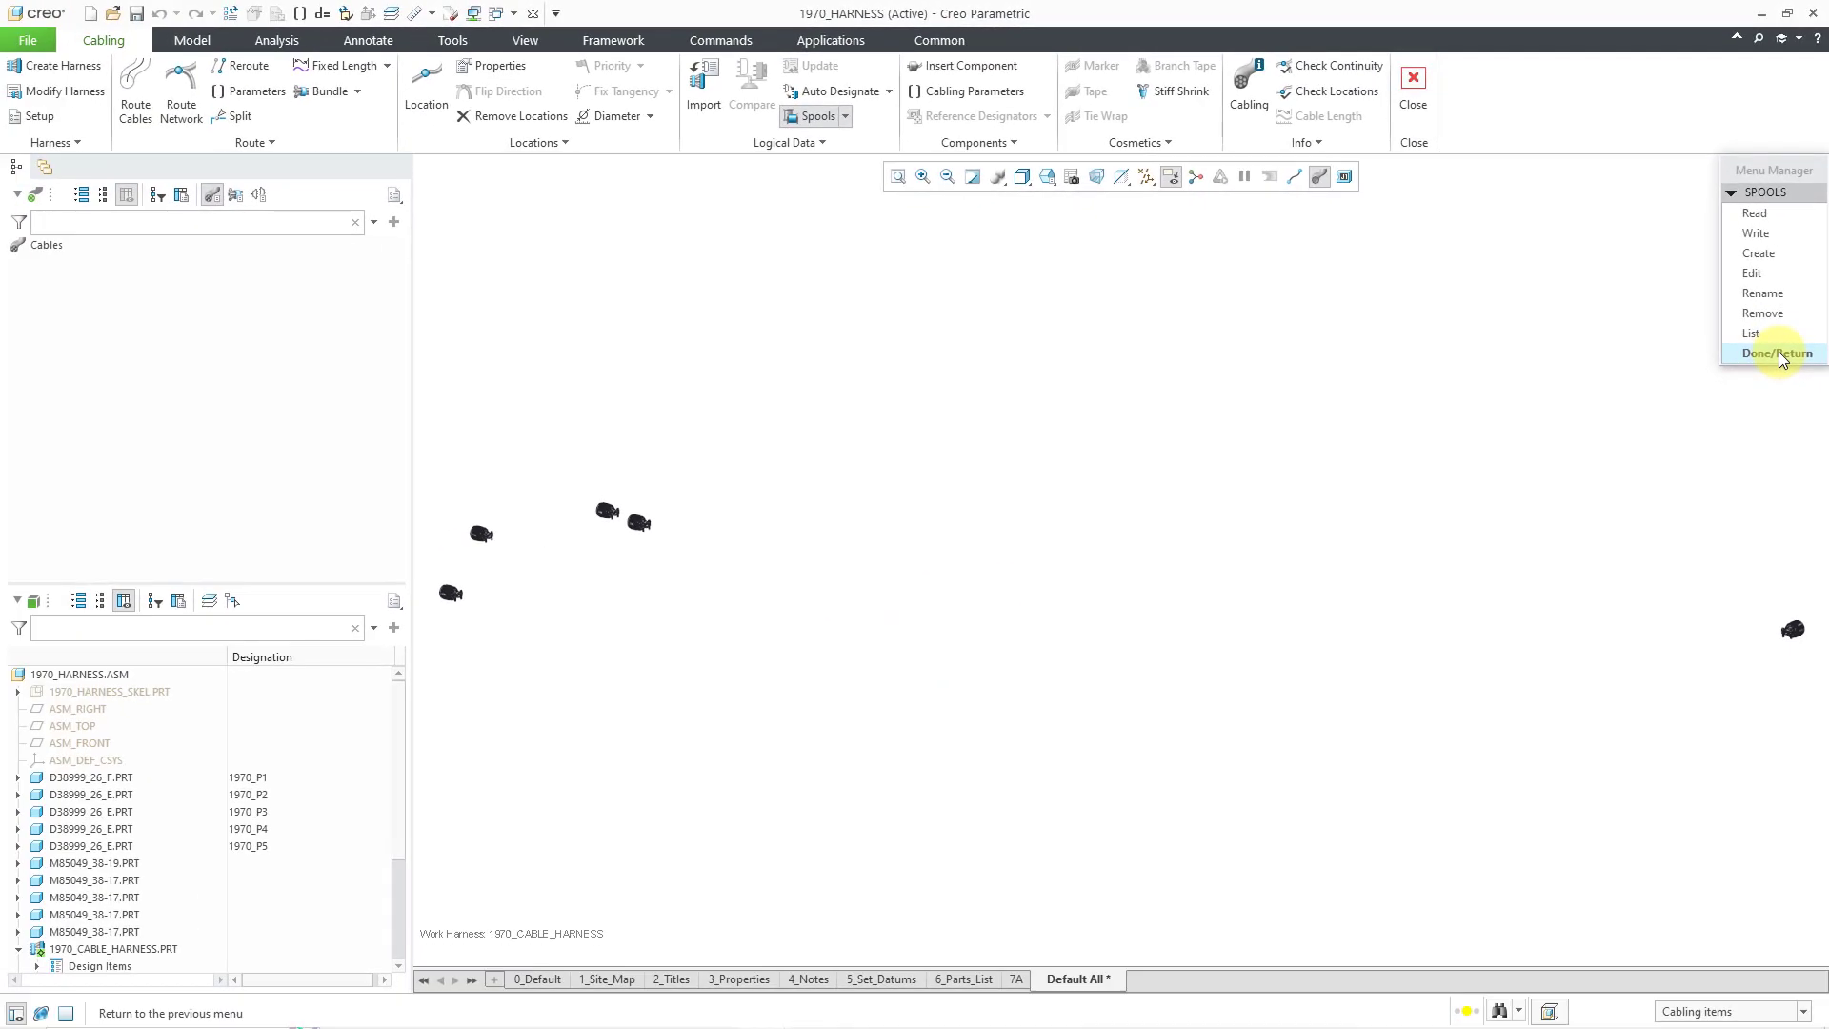
- Finish the 16AWG_BLU spool and unhide the harness skeleton part
click(1778, 353)
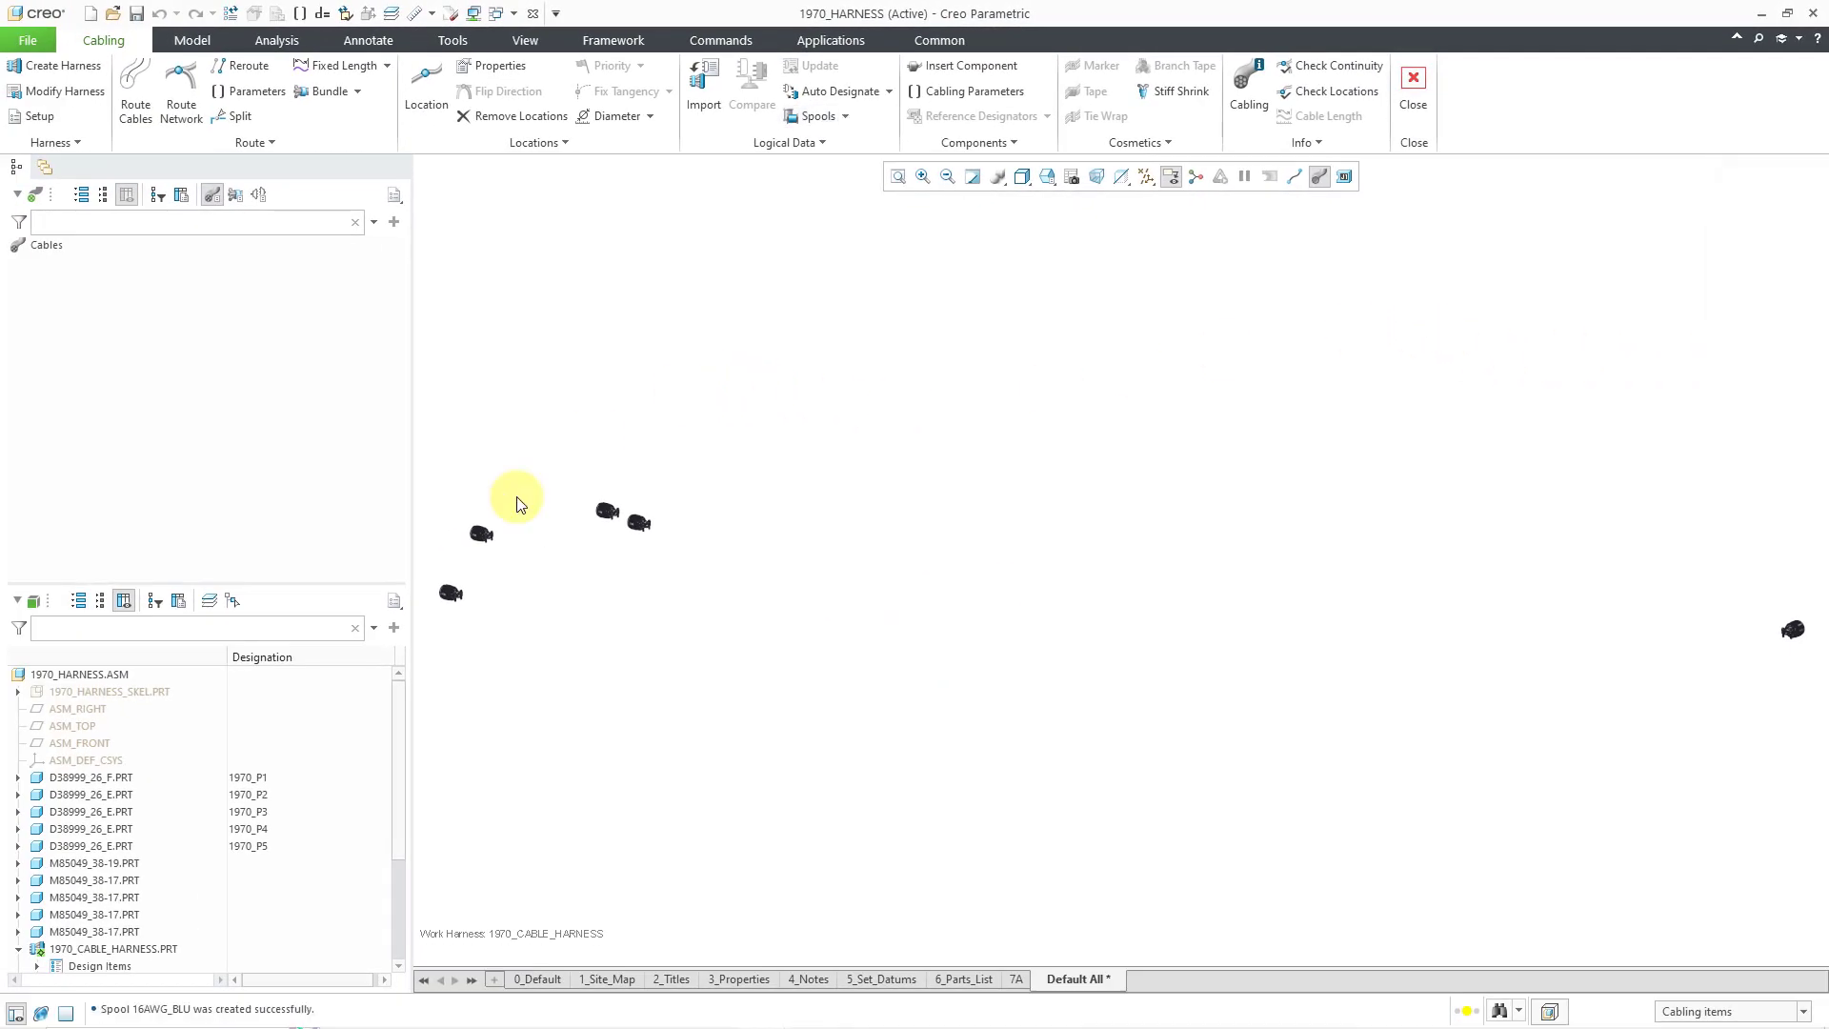
right_click(152, 701)
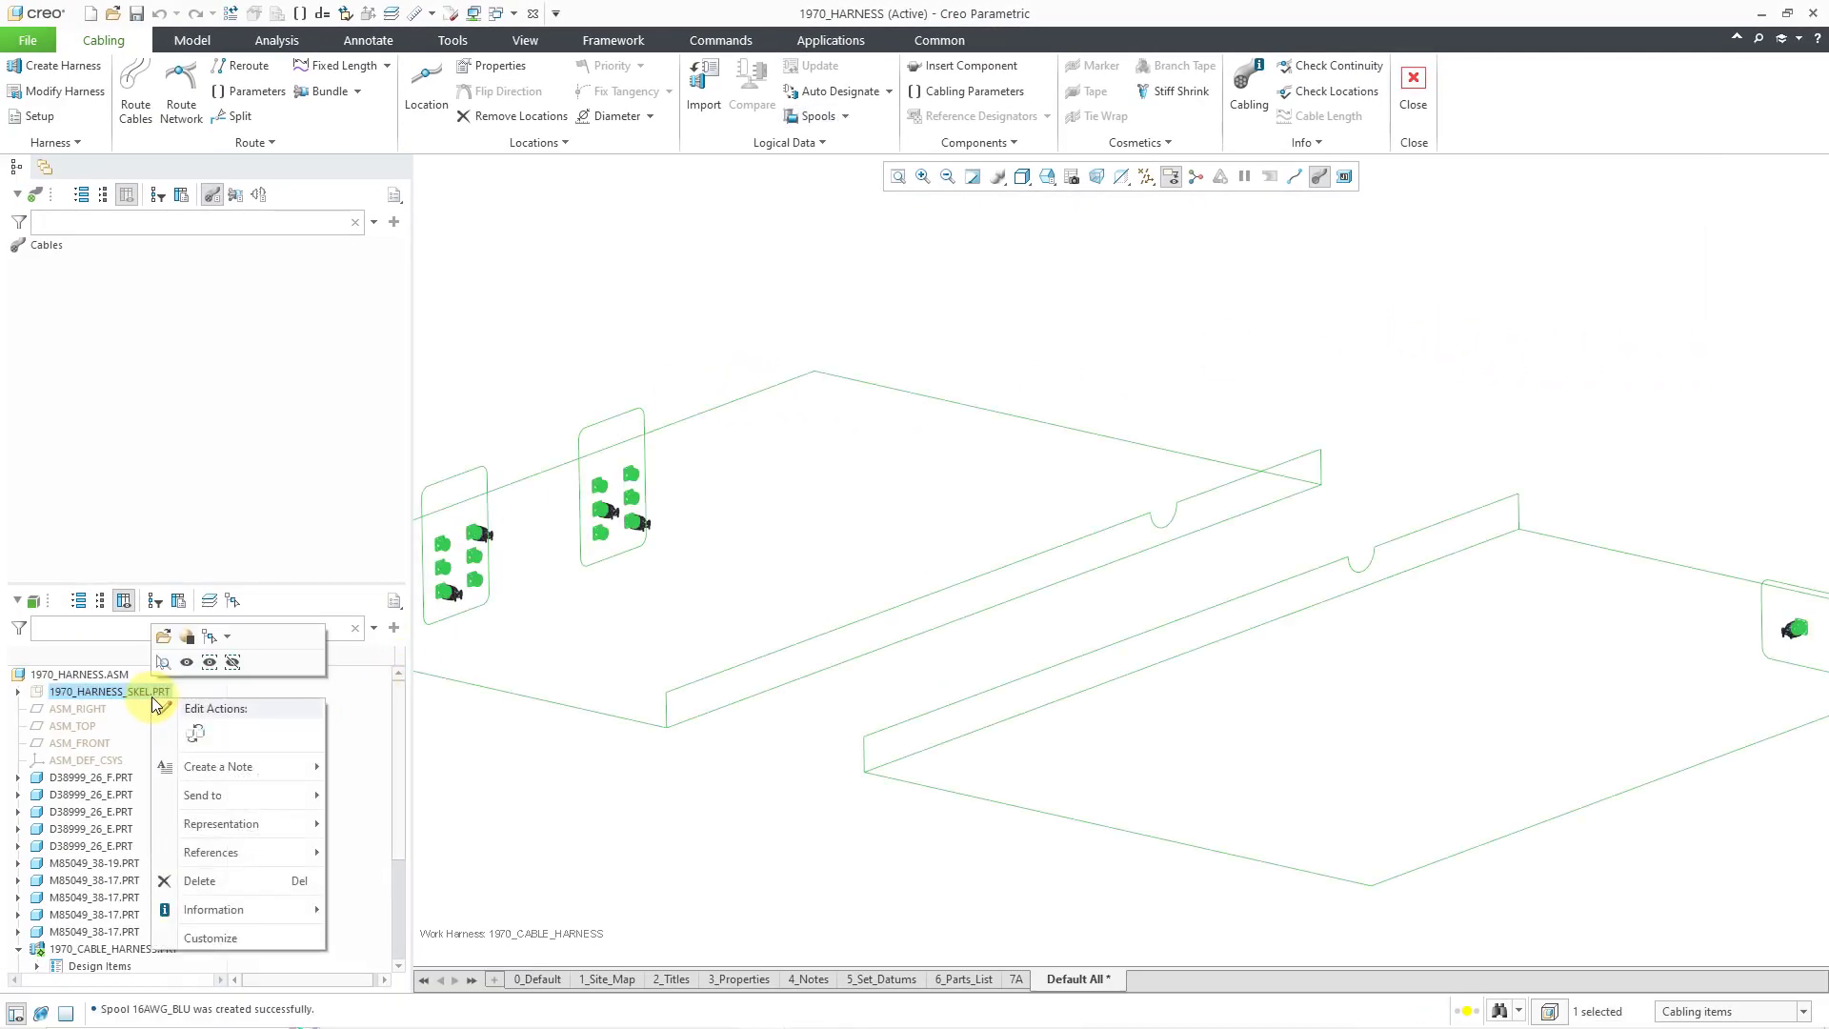
click(186, 663)
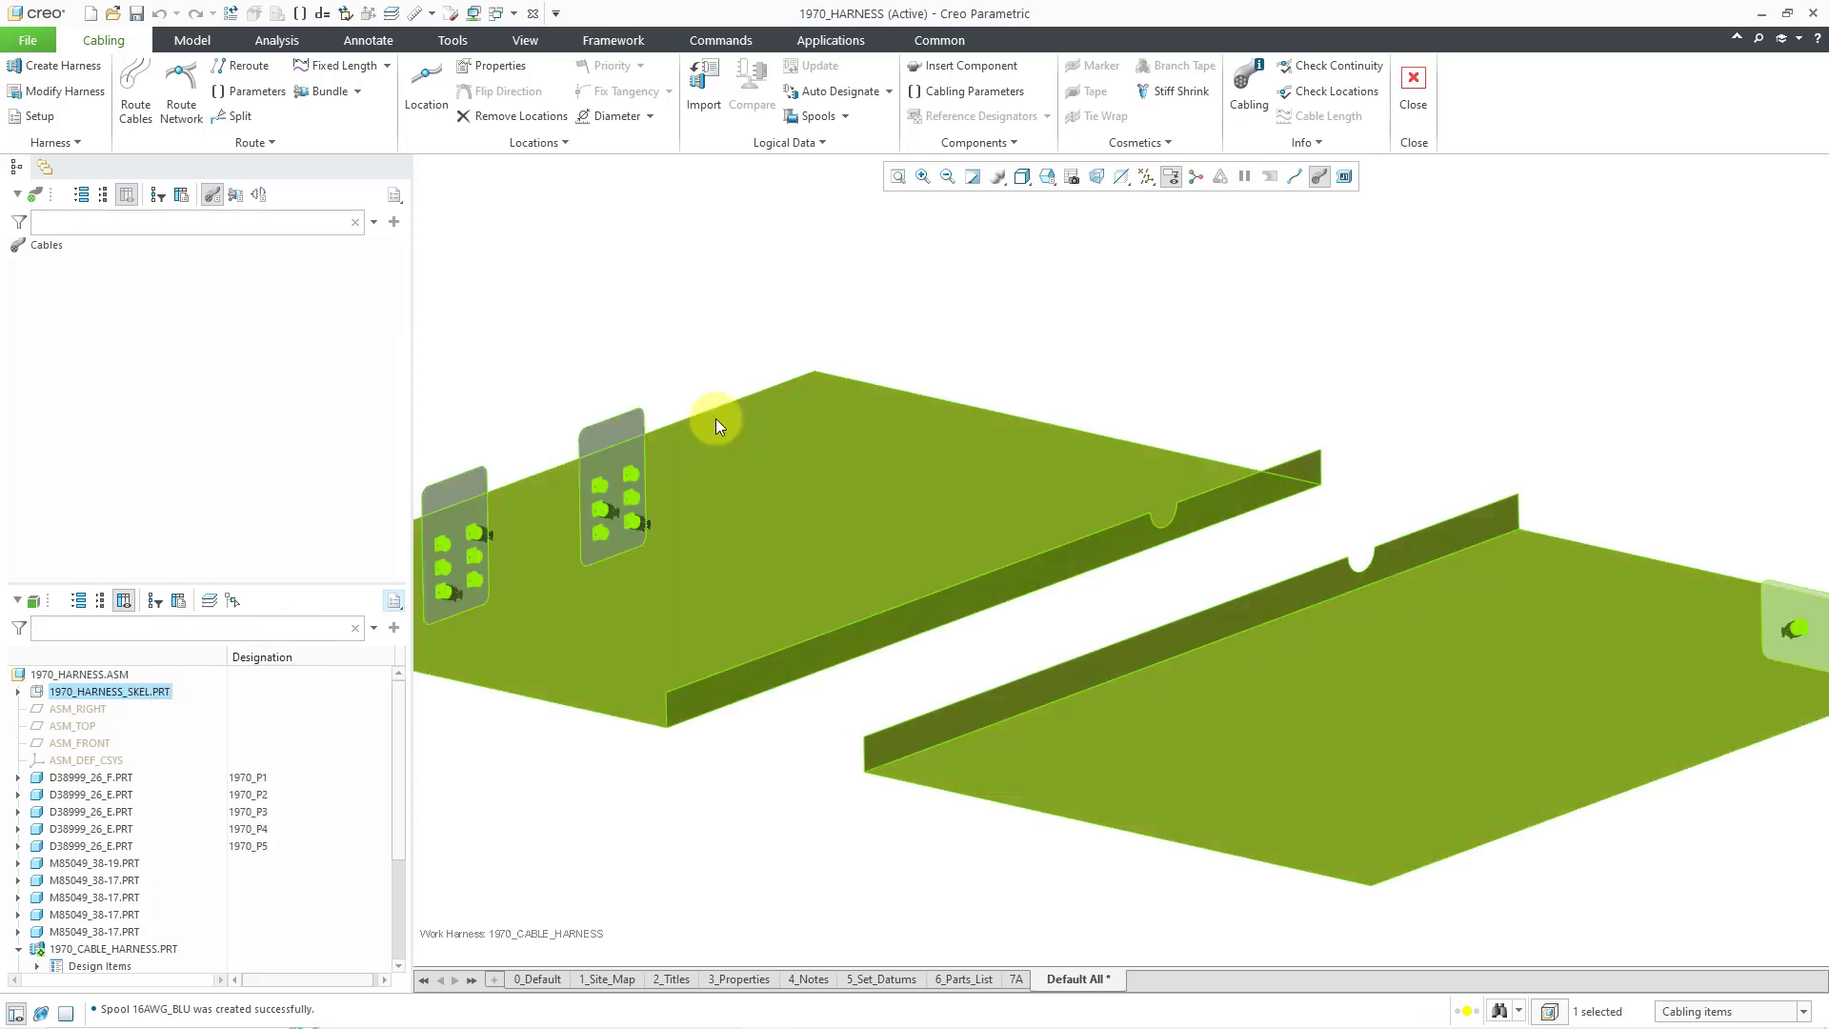
- Turn on coordinate system display in the datum display filter
click(868, 278)
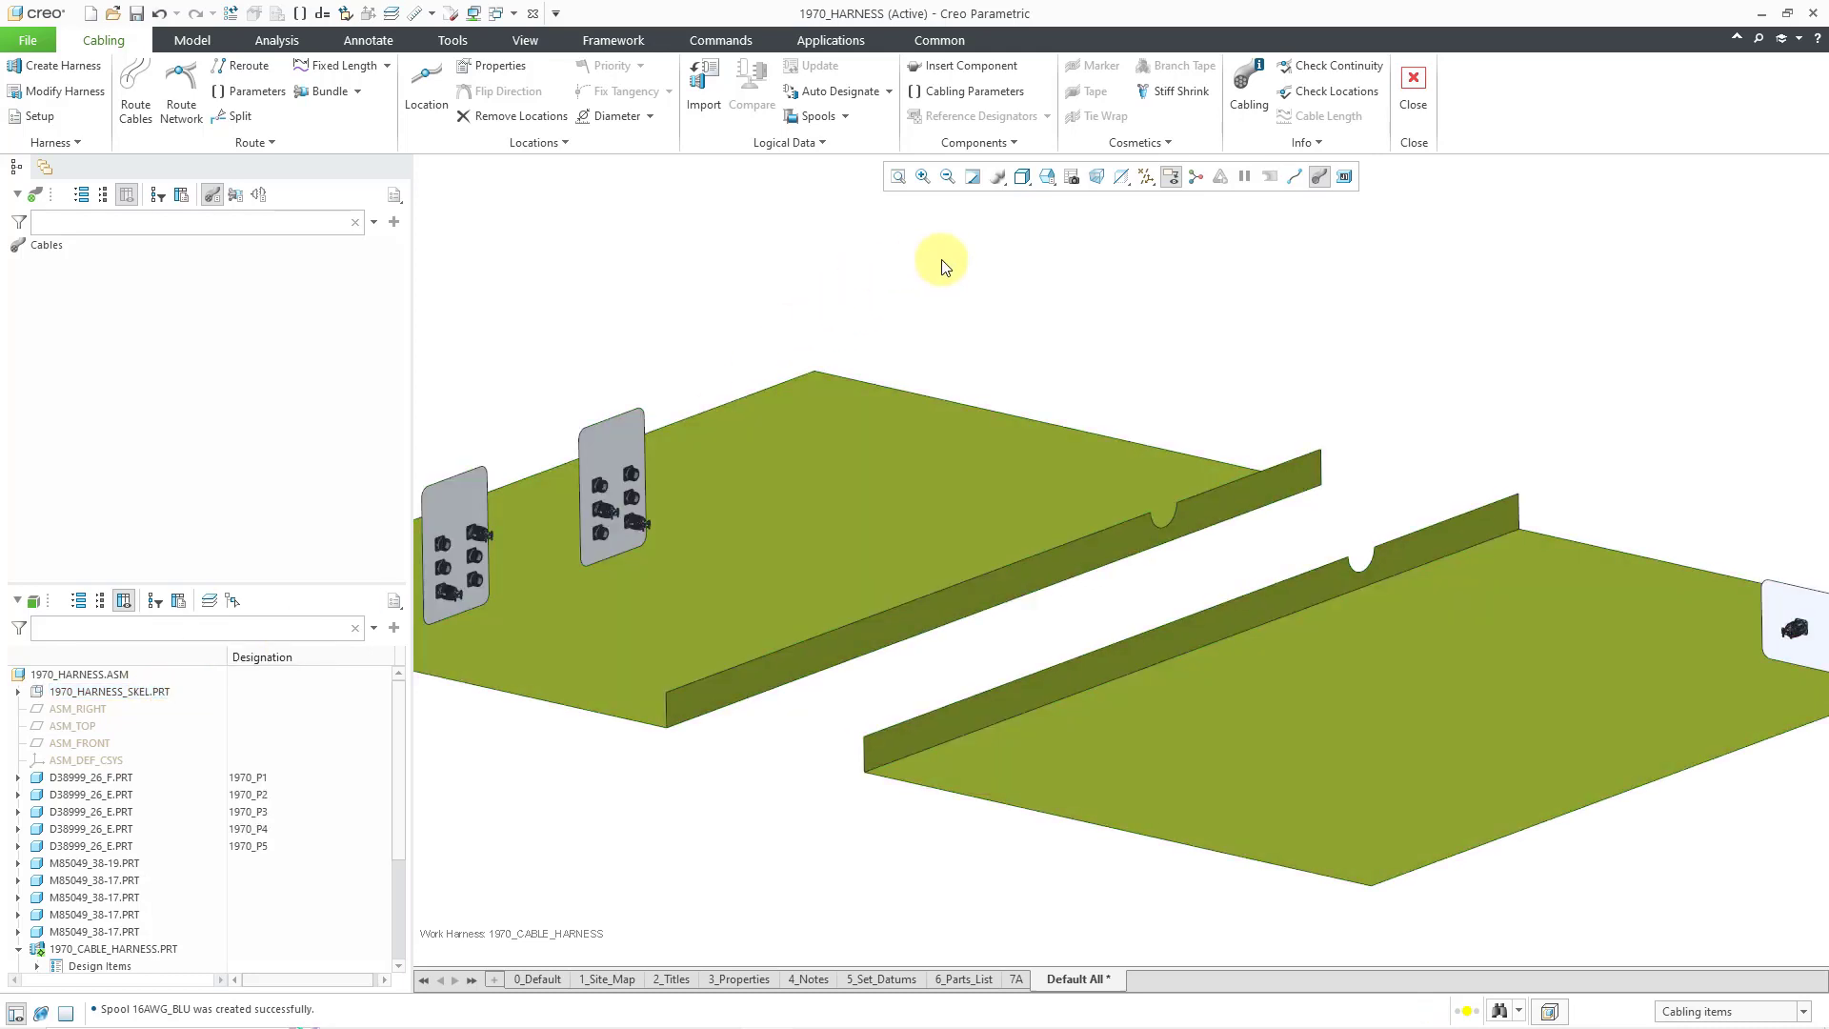
click(1147, 177)
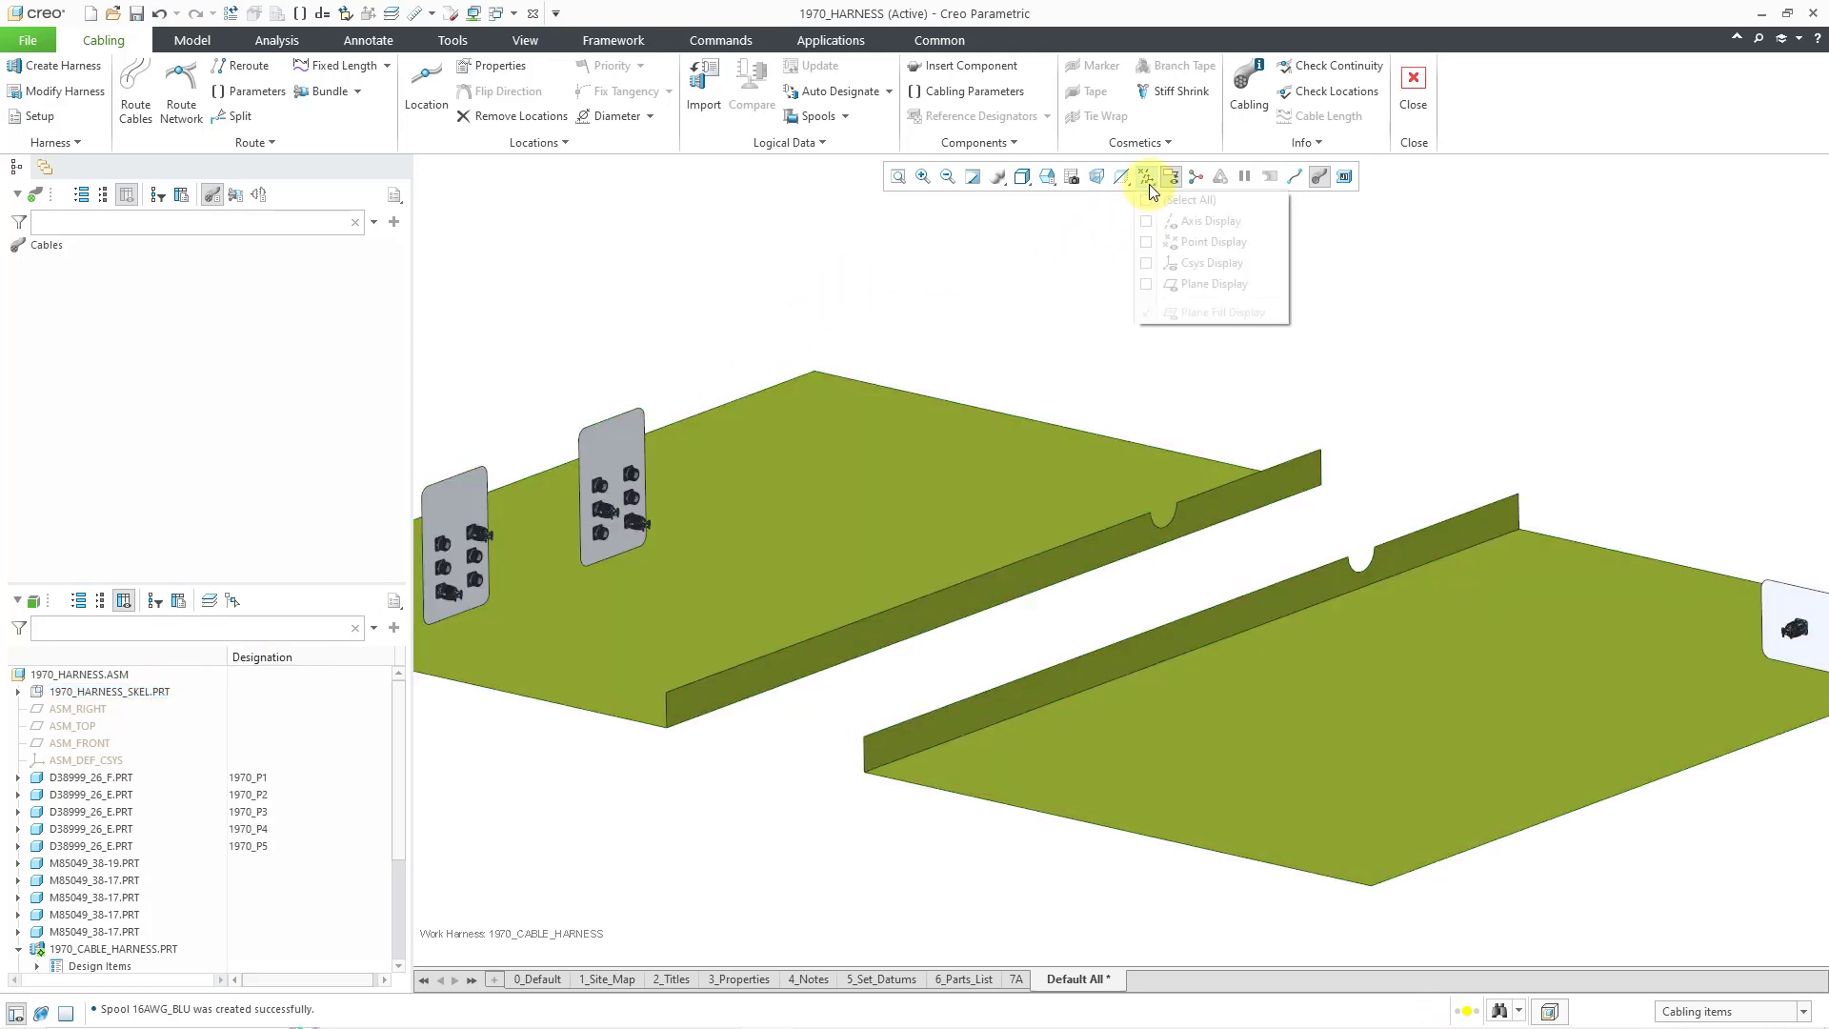
click(1214, 264)
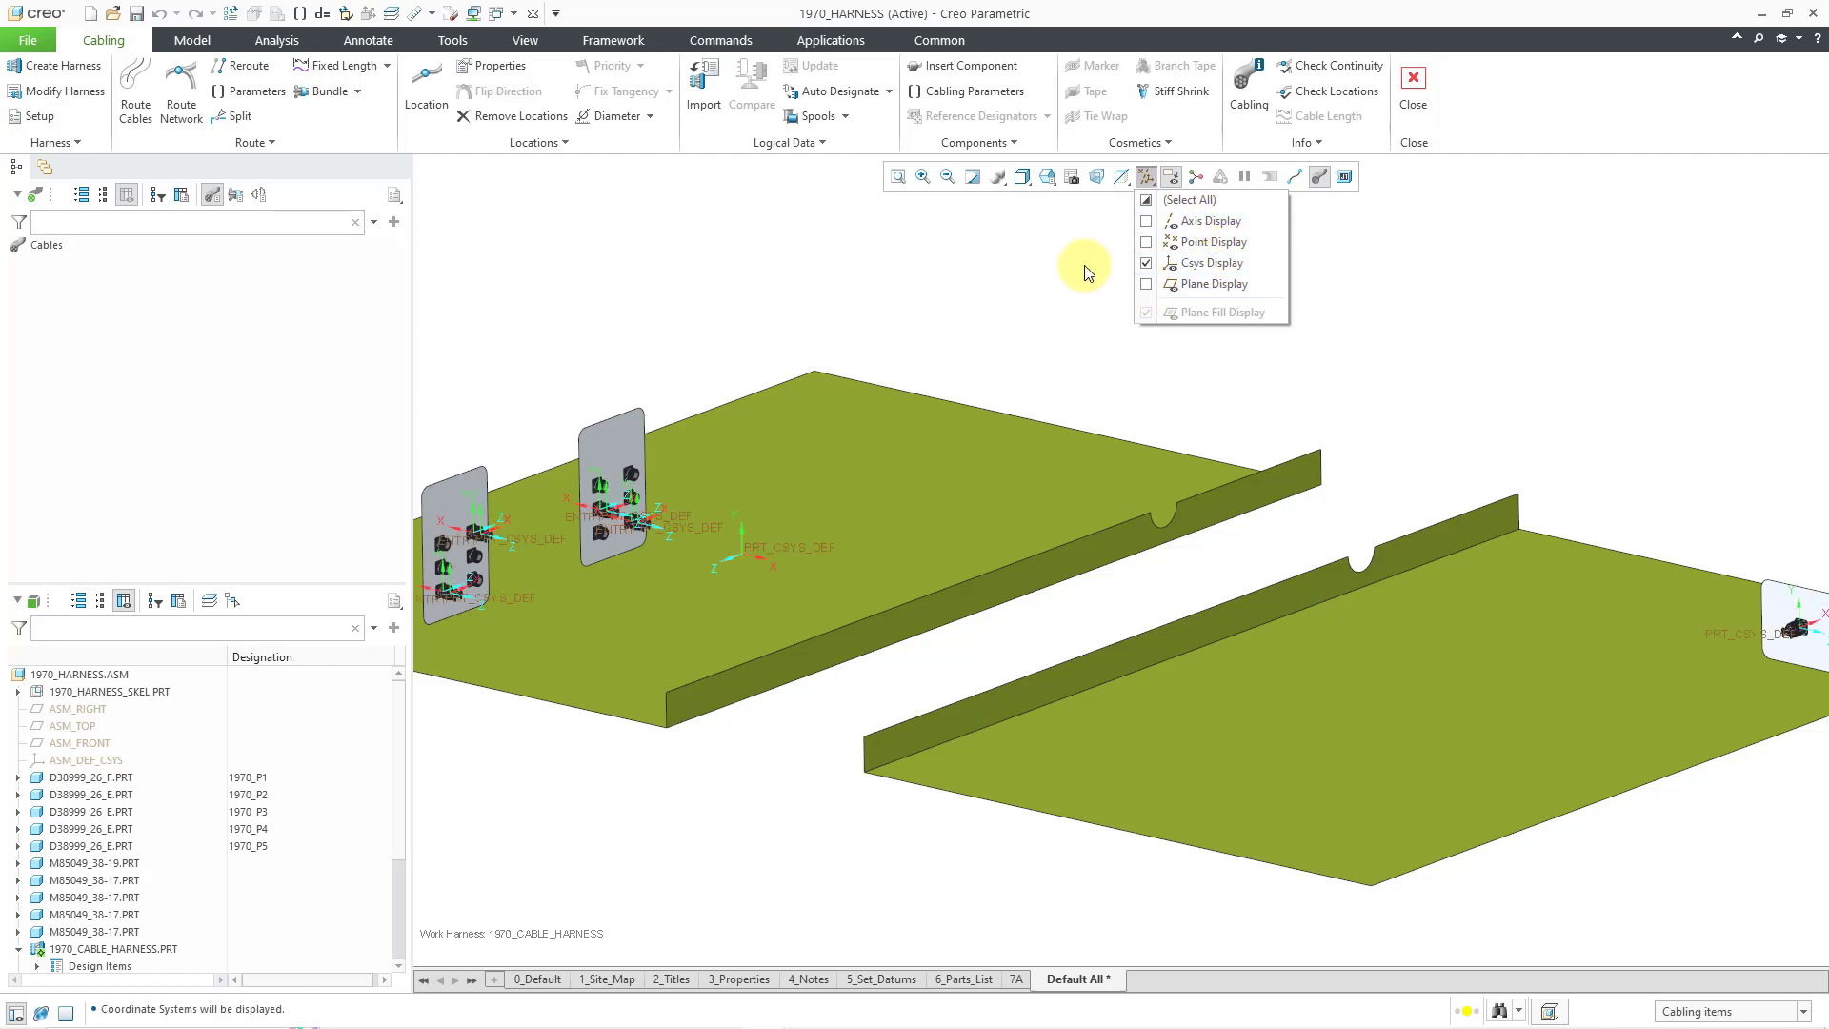
- Show the ENTRY coordinate system and hide 1970_P1's PRT_CSYS_DEF
click(18, 777)
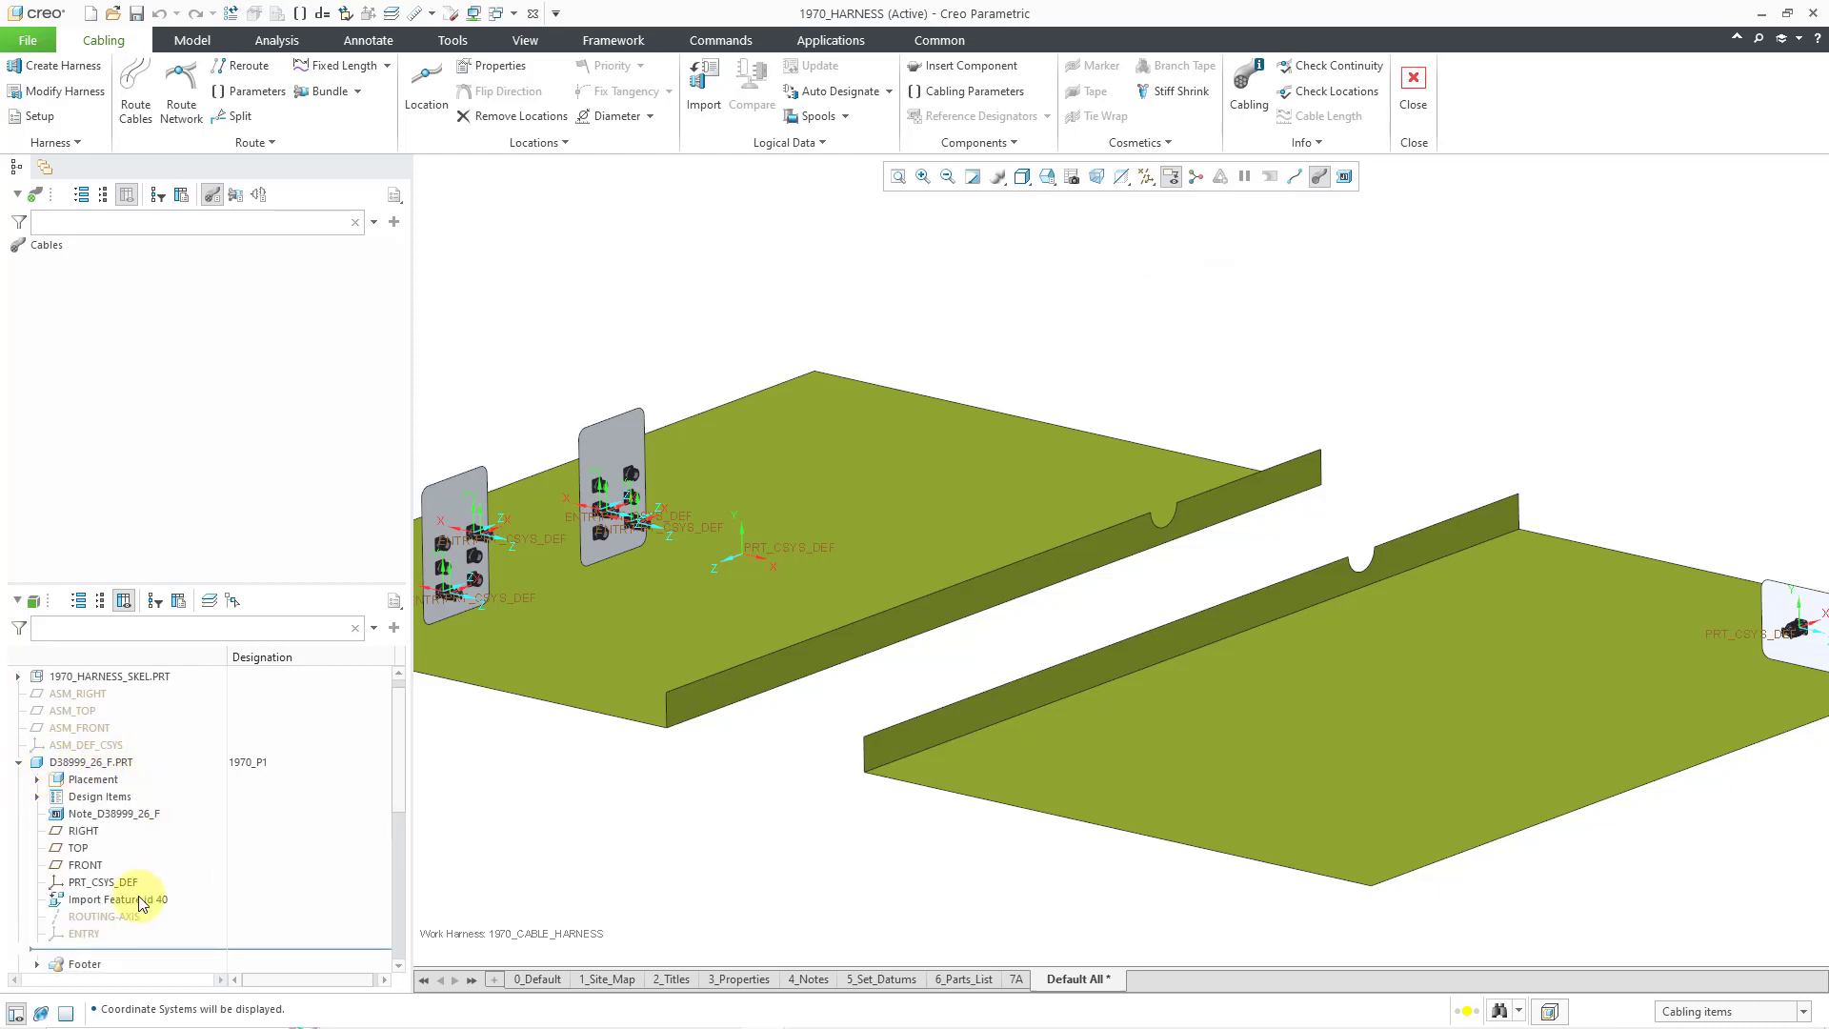
right_click(98, 936)
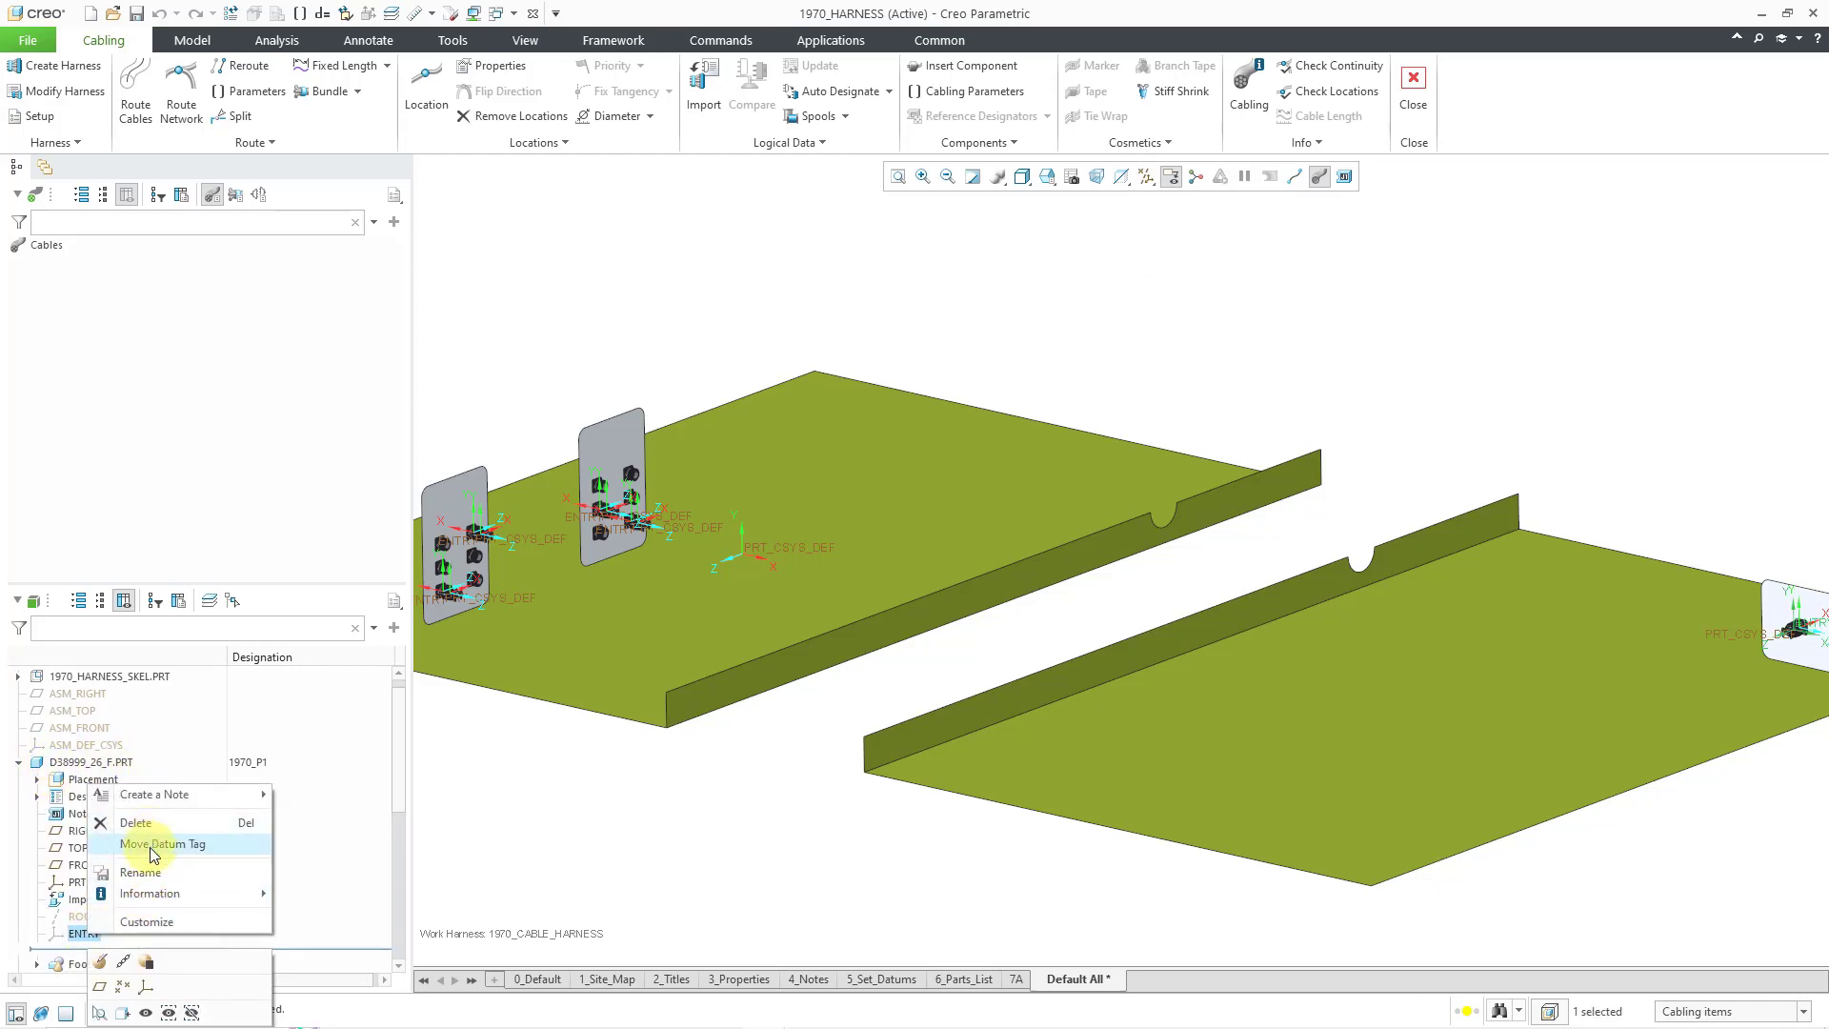
click(148, 1013)
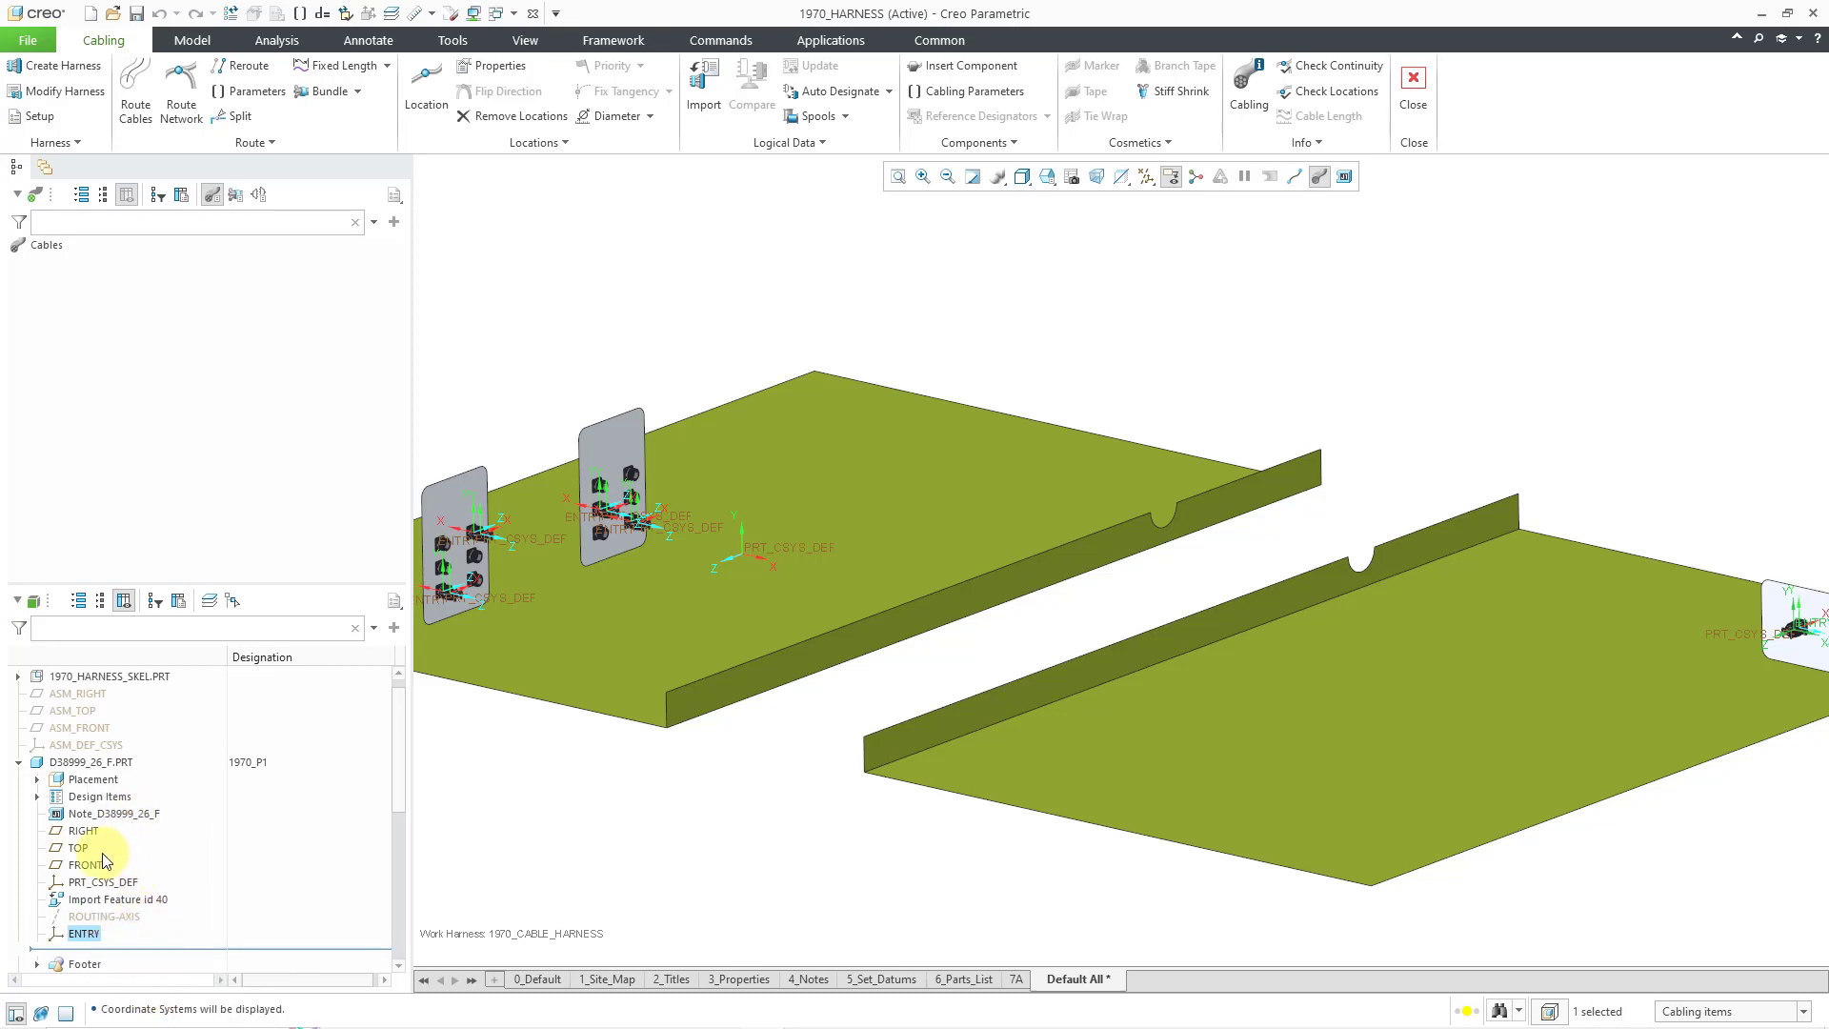
click(120, 884)
click(174, 819)
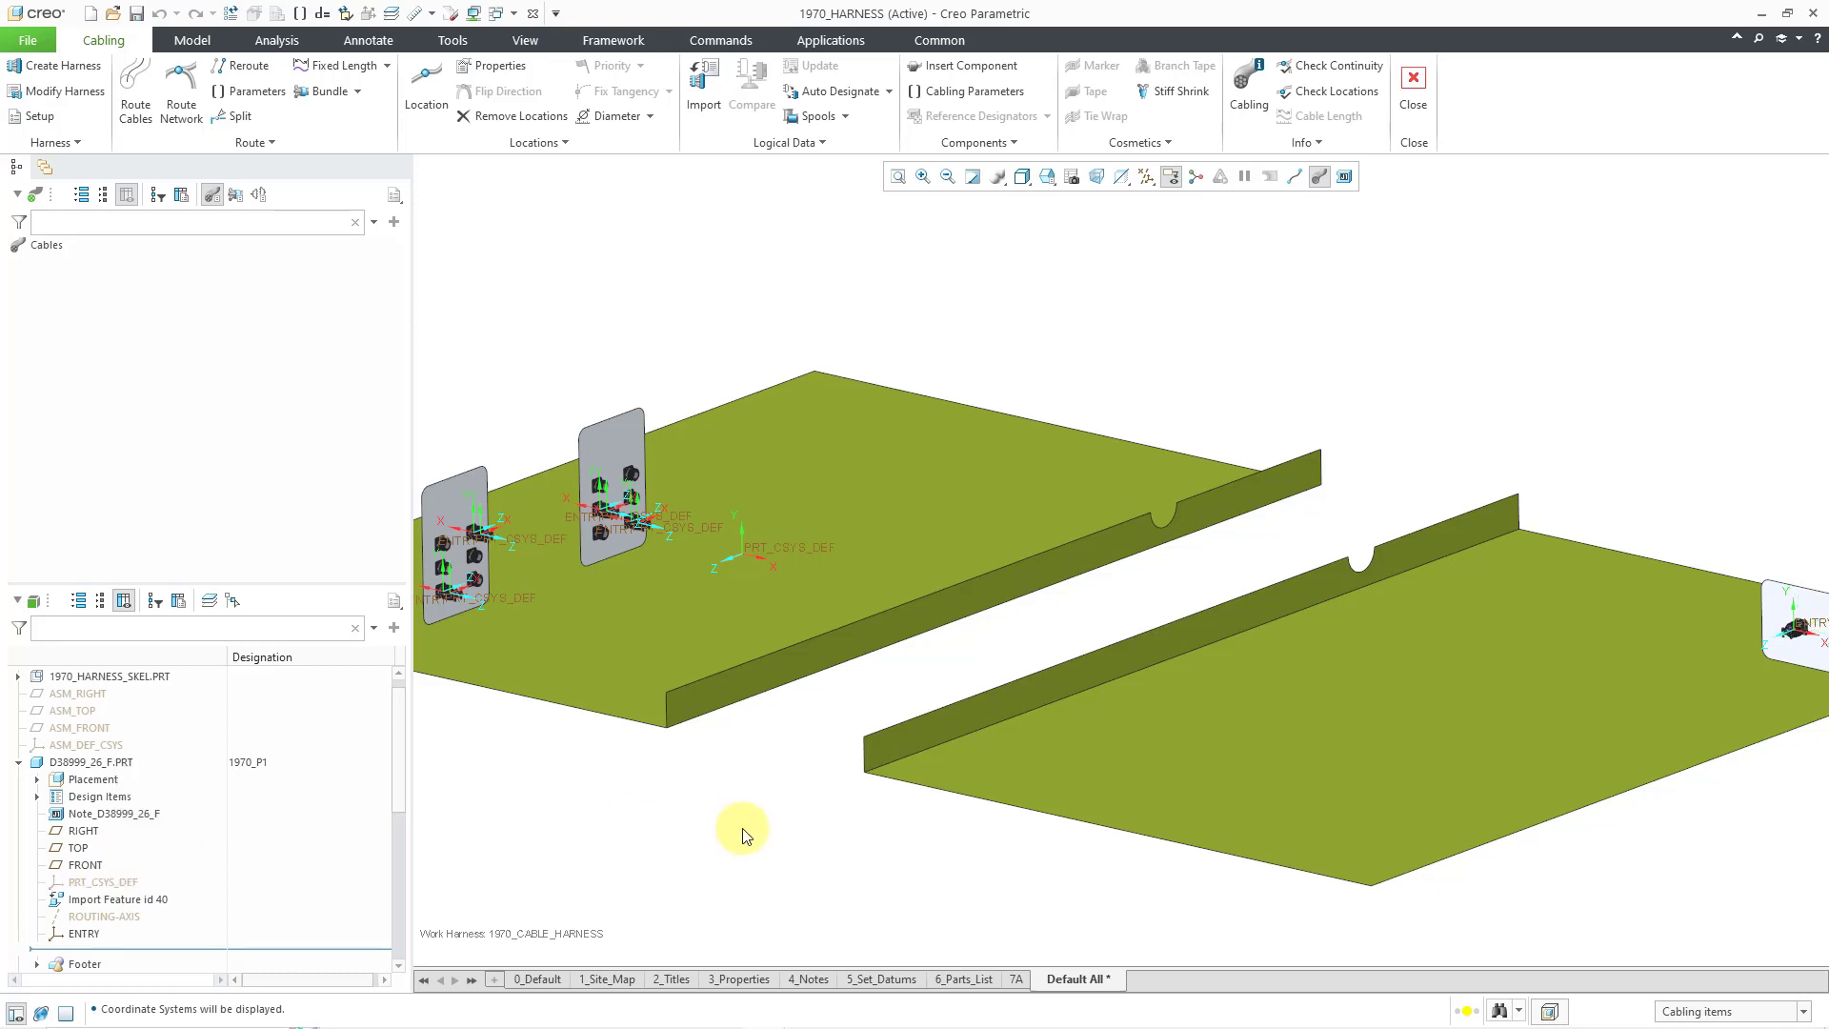
- Hide the 1970_P2 connector's PRT_CSYS_DEF coordinate system
scroll(151, 789, down, 3)
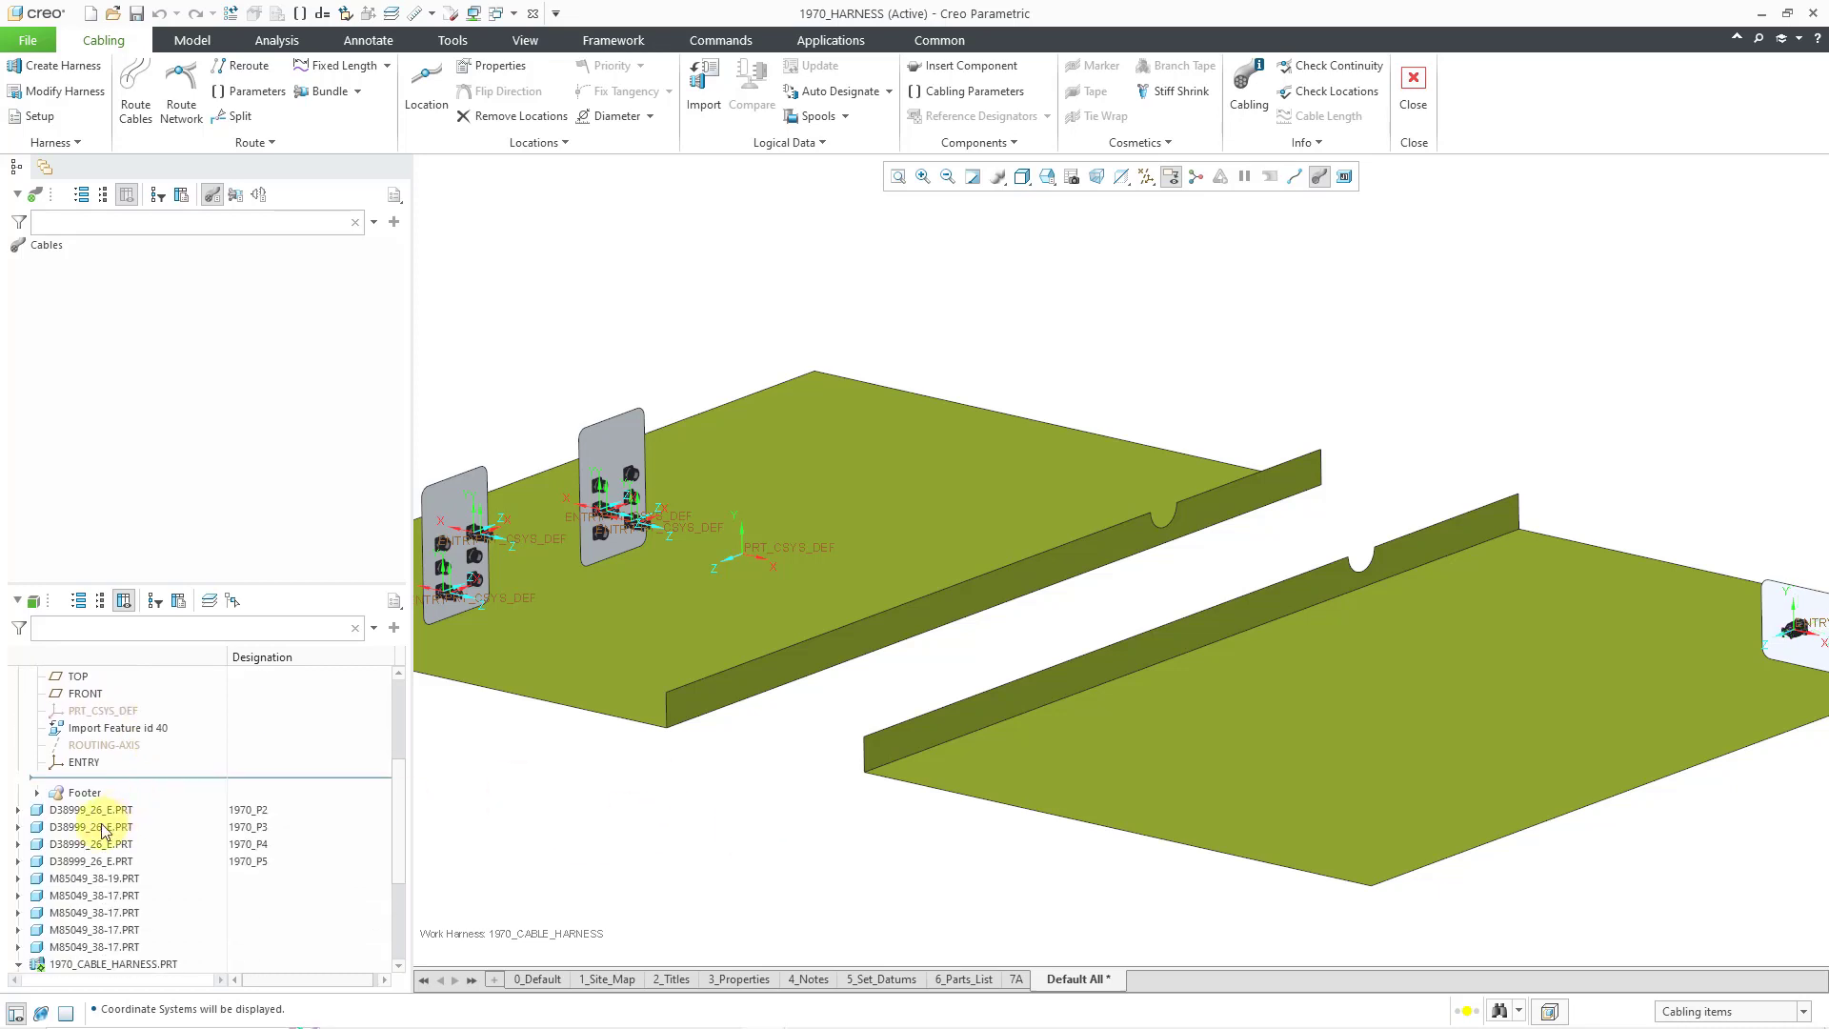
click(17, 810)
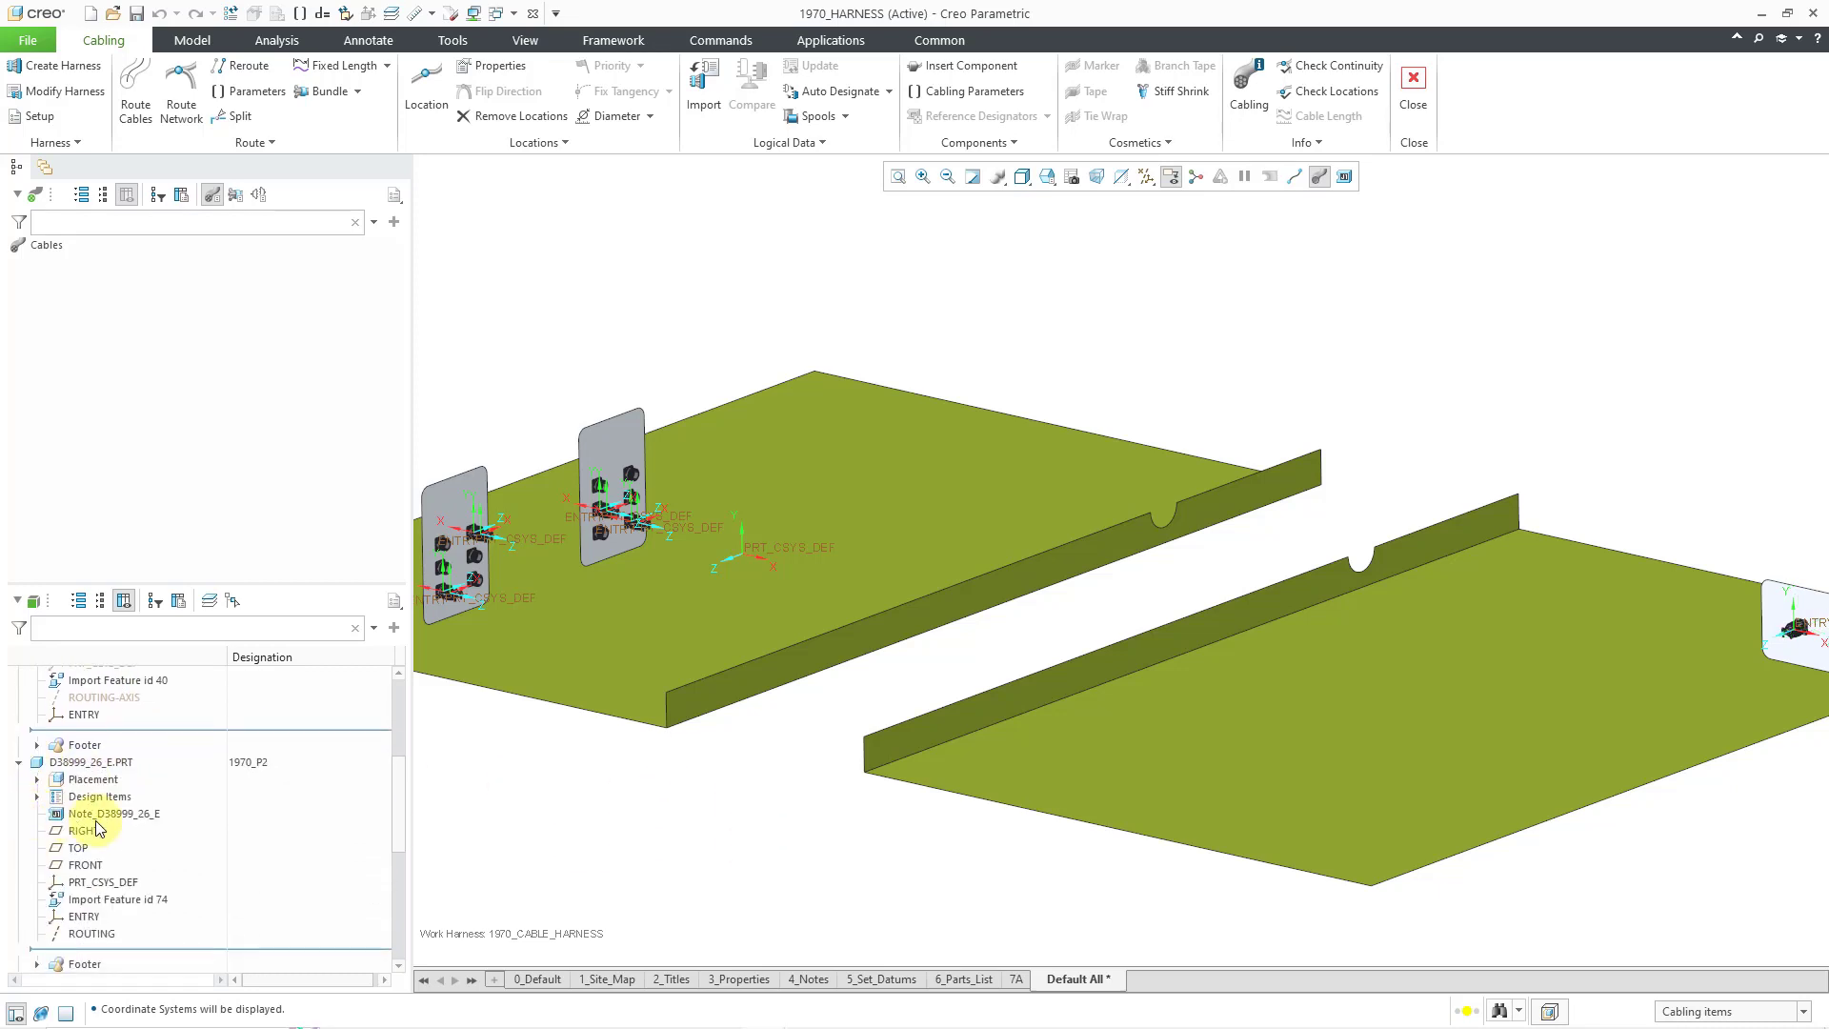
click(120, 884)
click(181, 820)
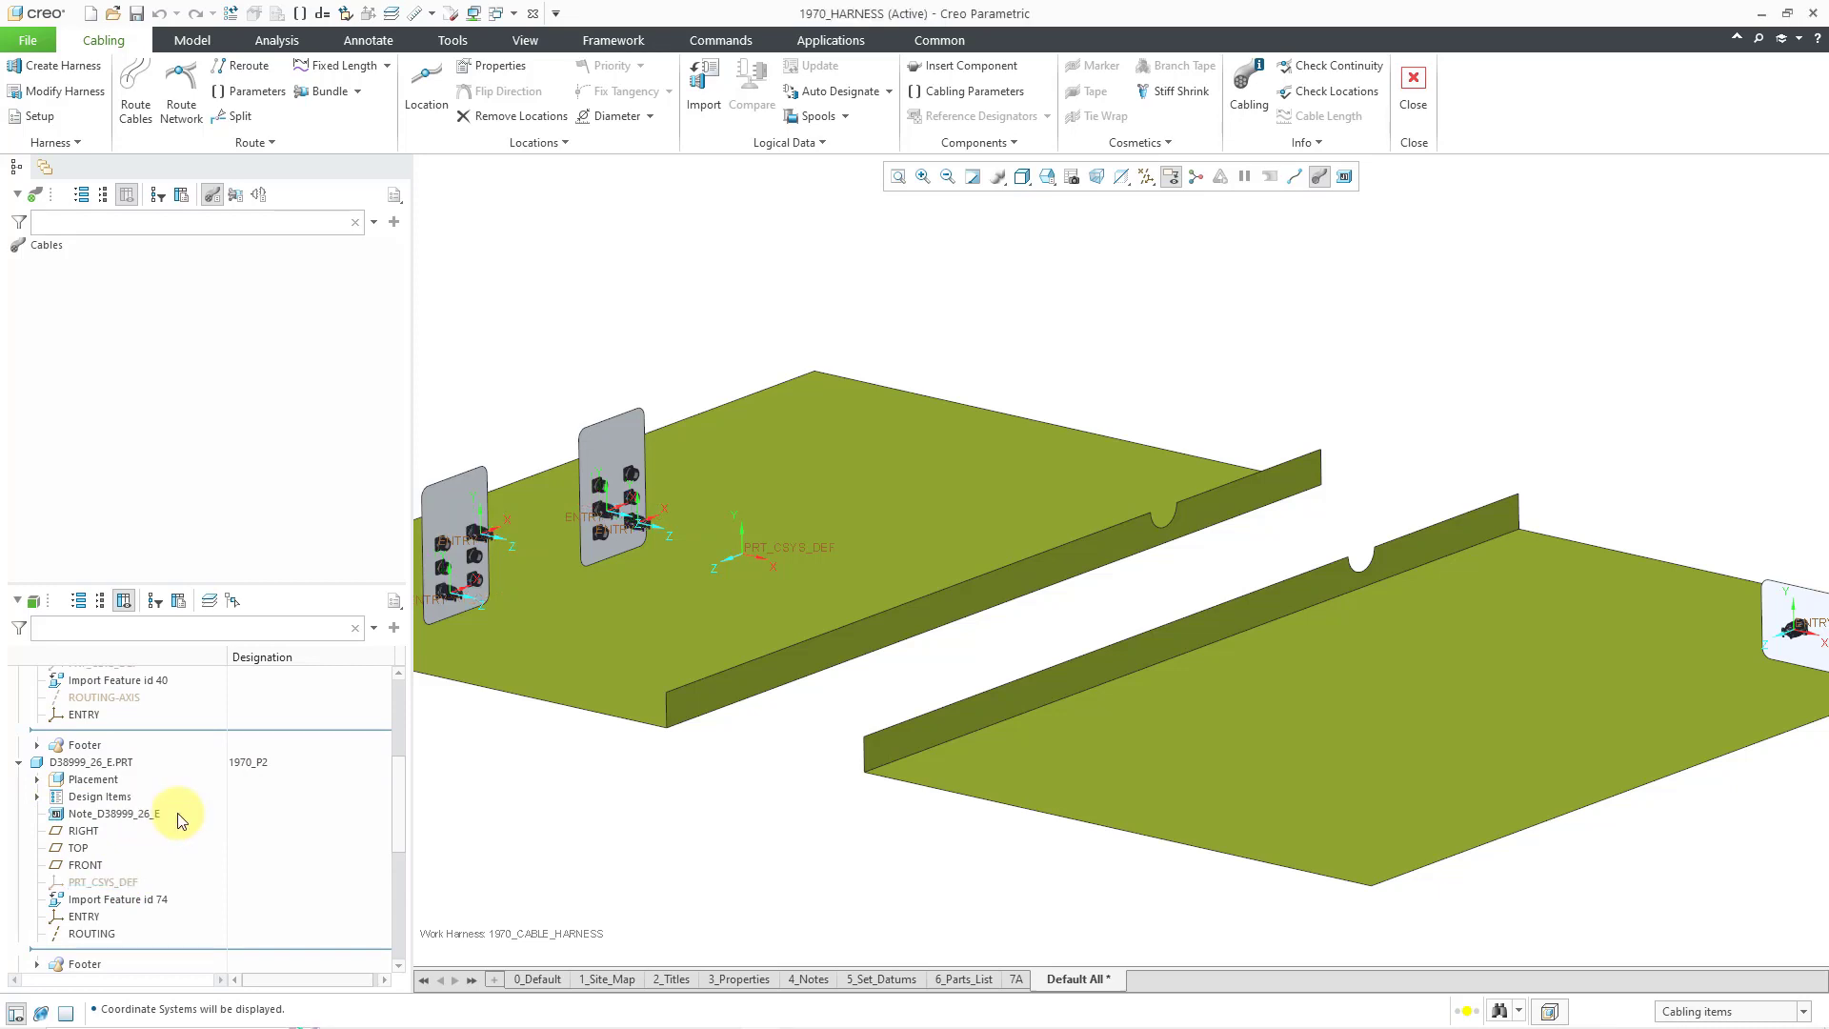
- Hide the cable harness part's PRT_CSYS_DEF coordinate system in the middle of the plate
scroll(191, 808, up, 5)
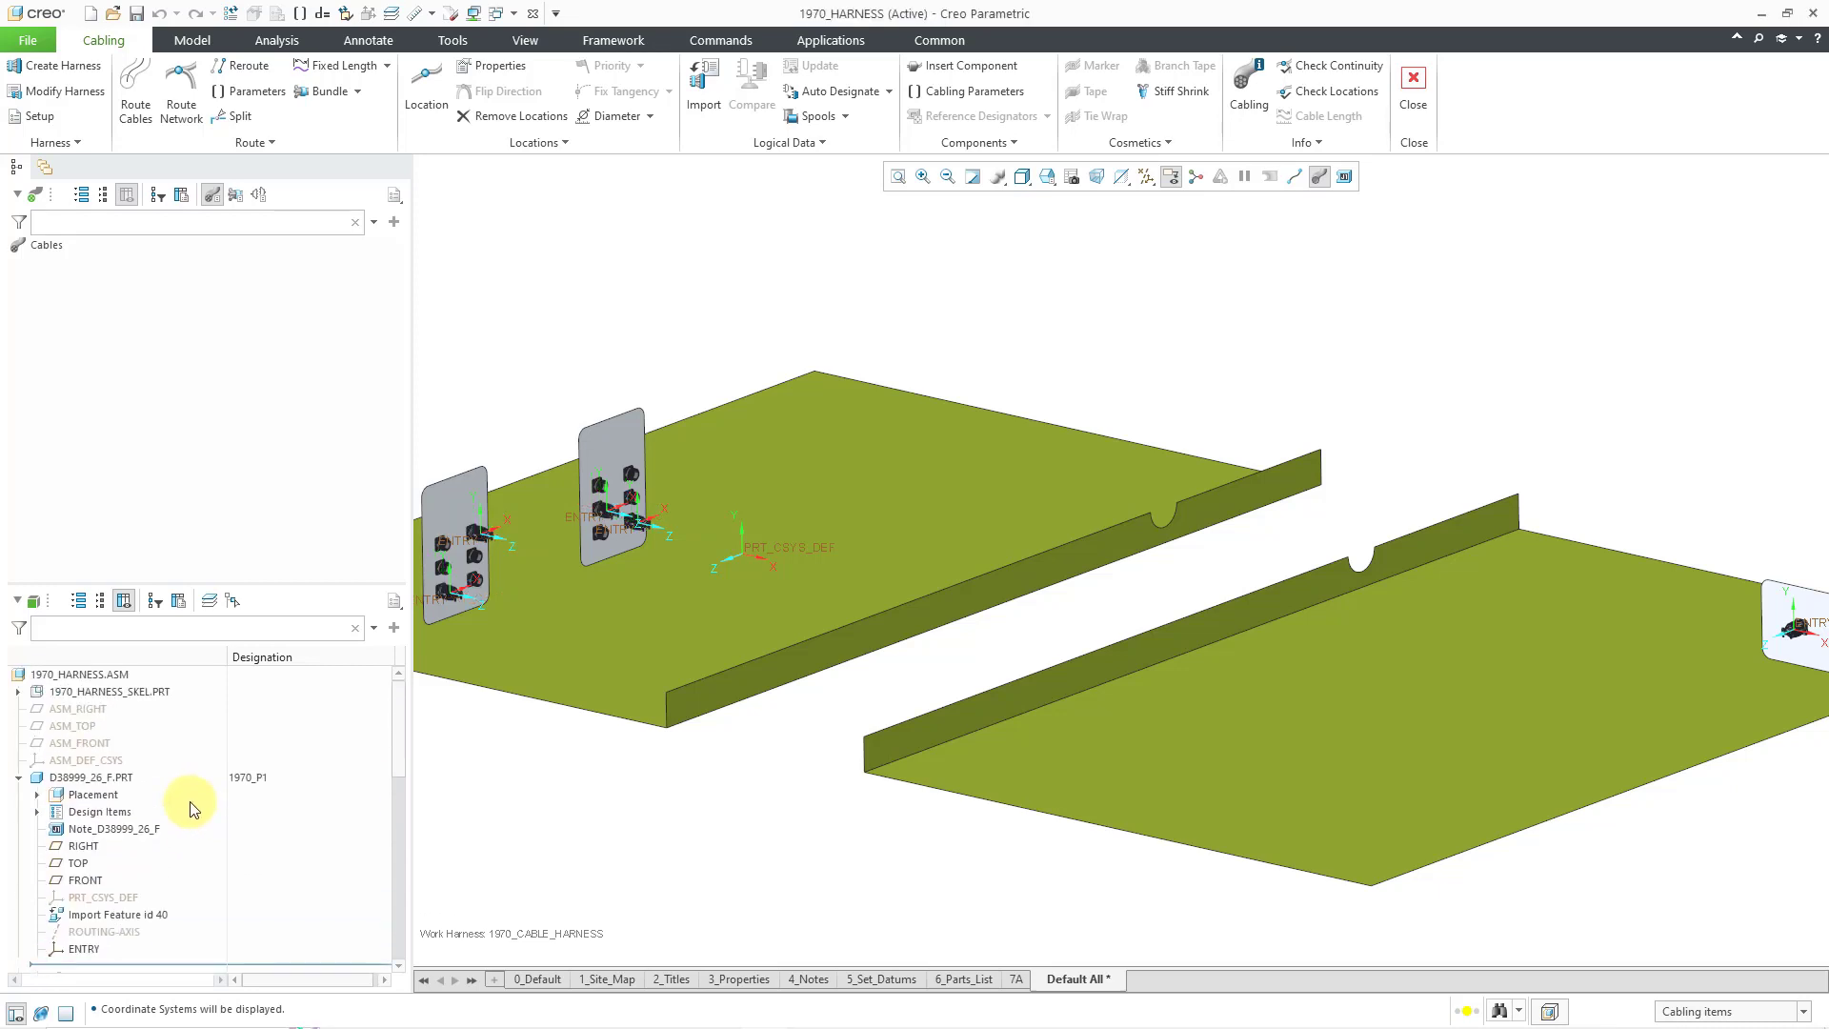
click(18, 692)
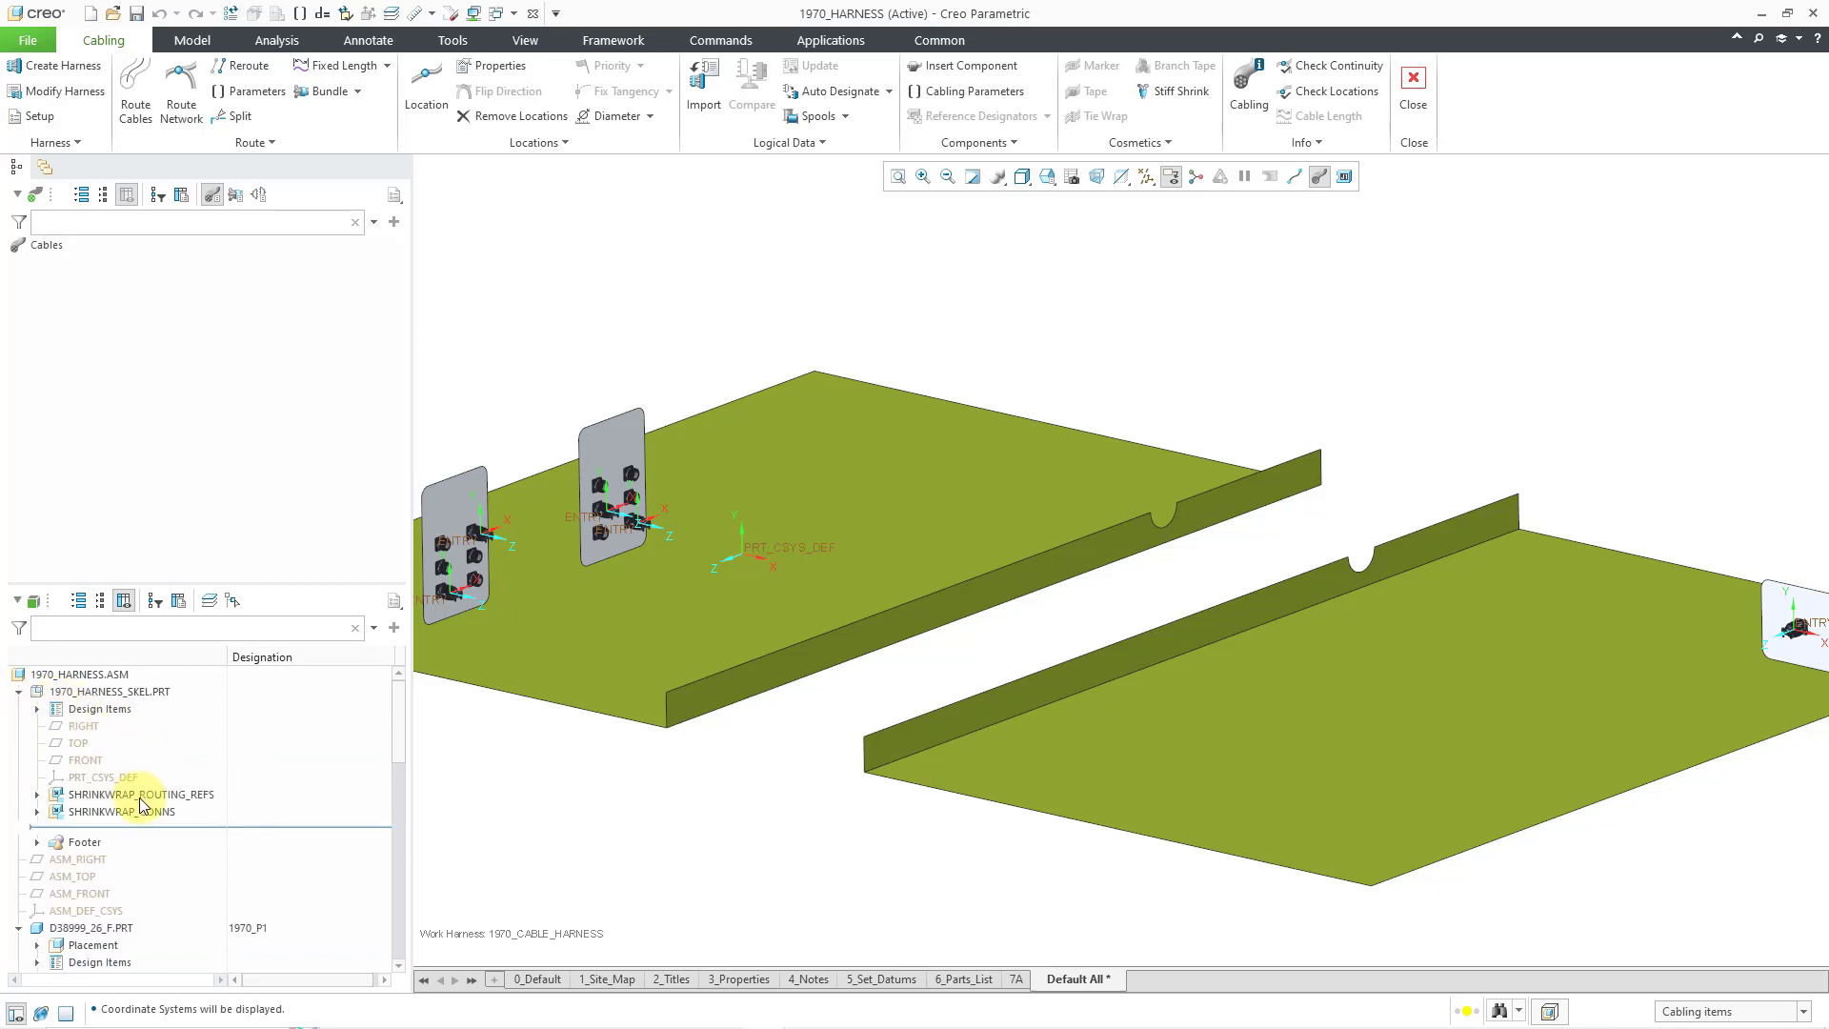
click(786, 545)
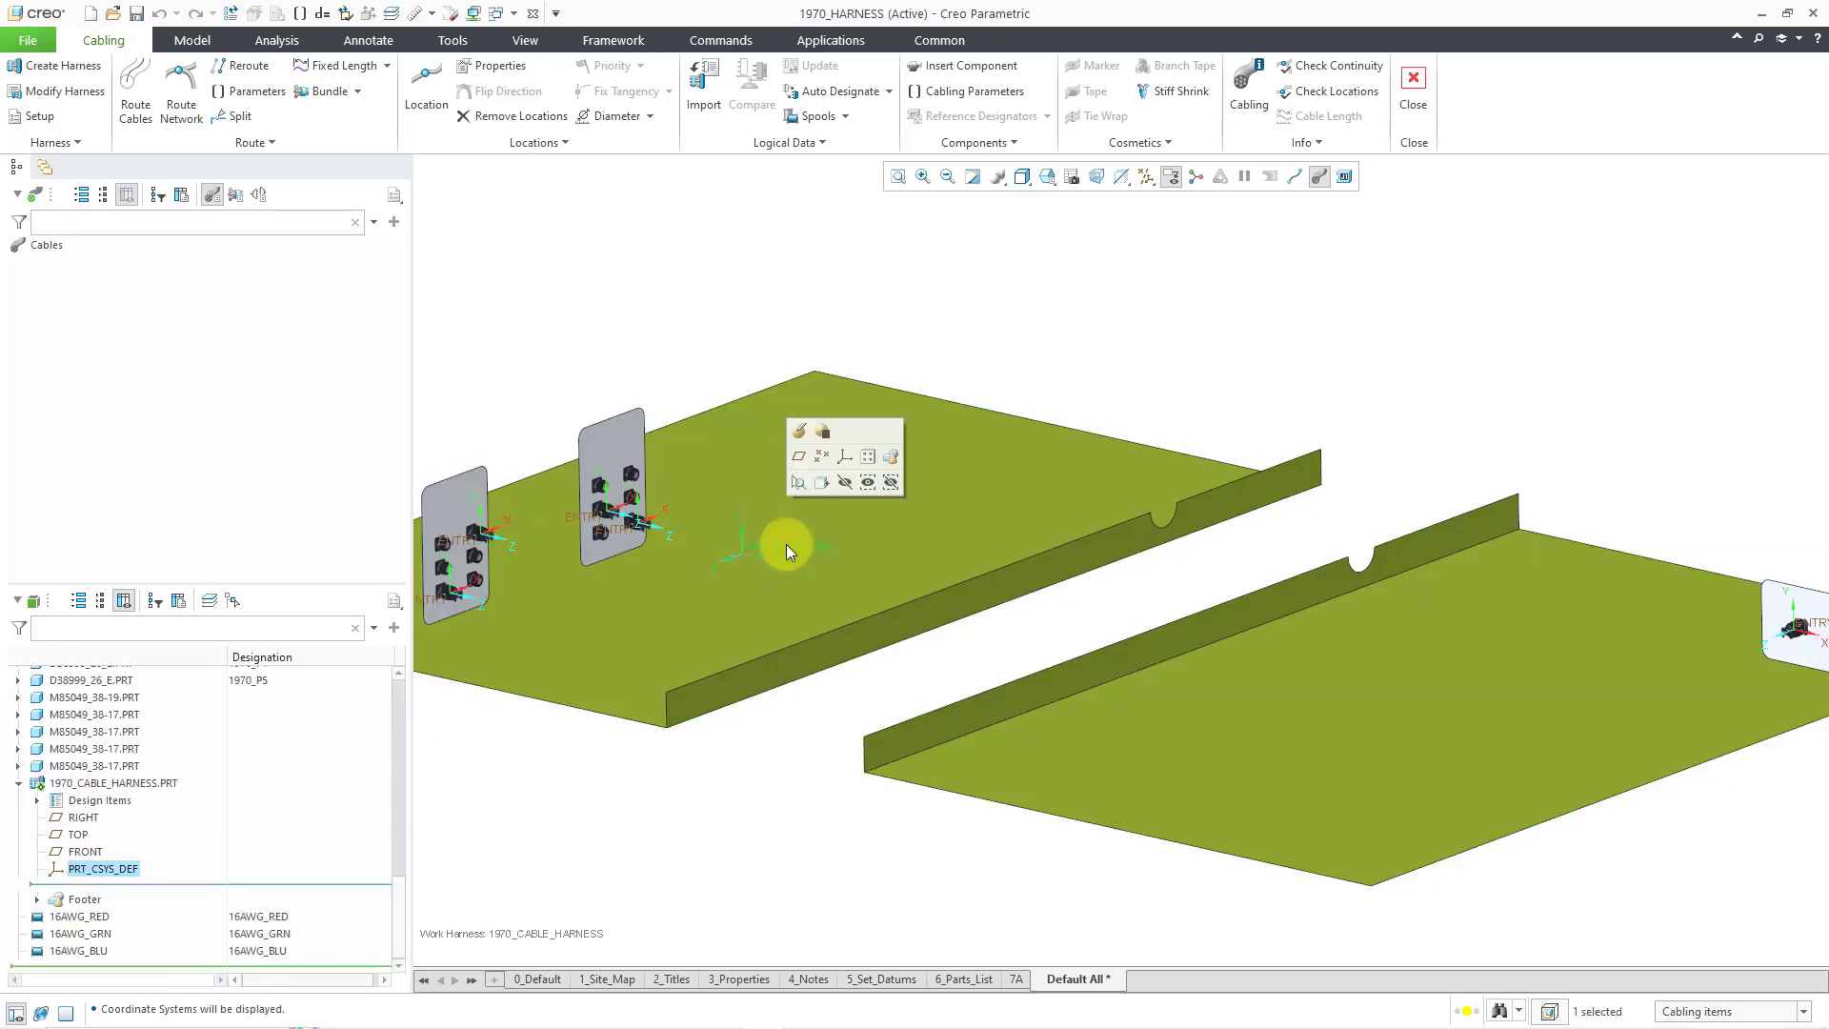
click(848, 483)
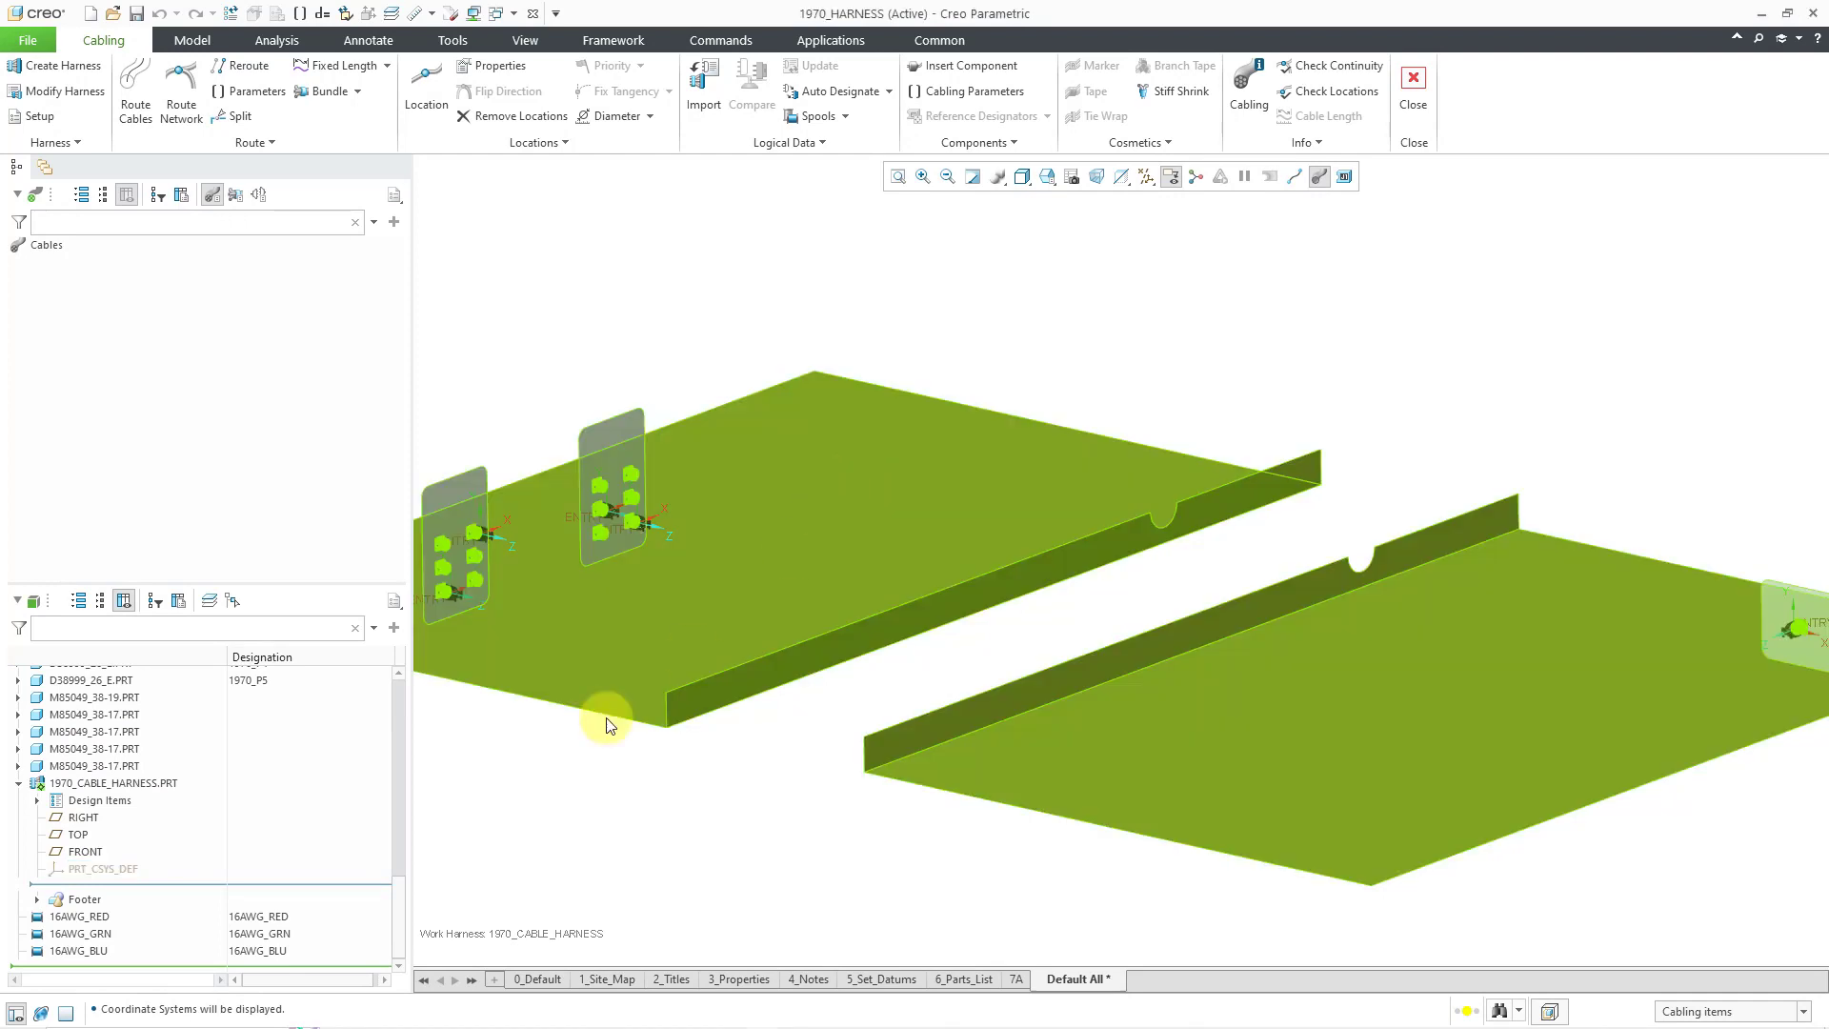
click(19, 783)
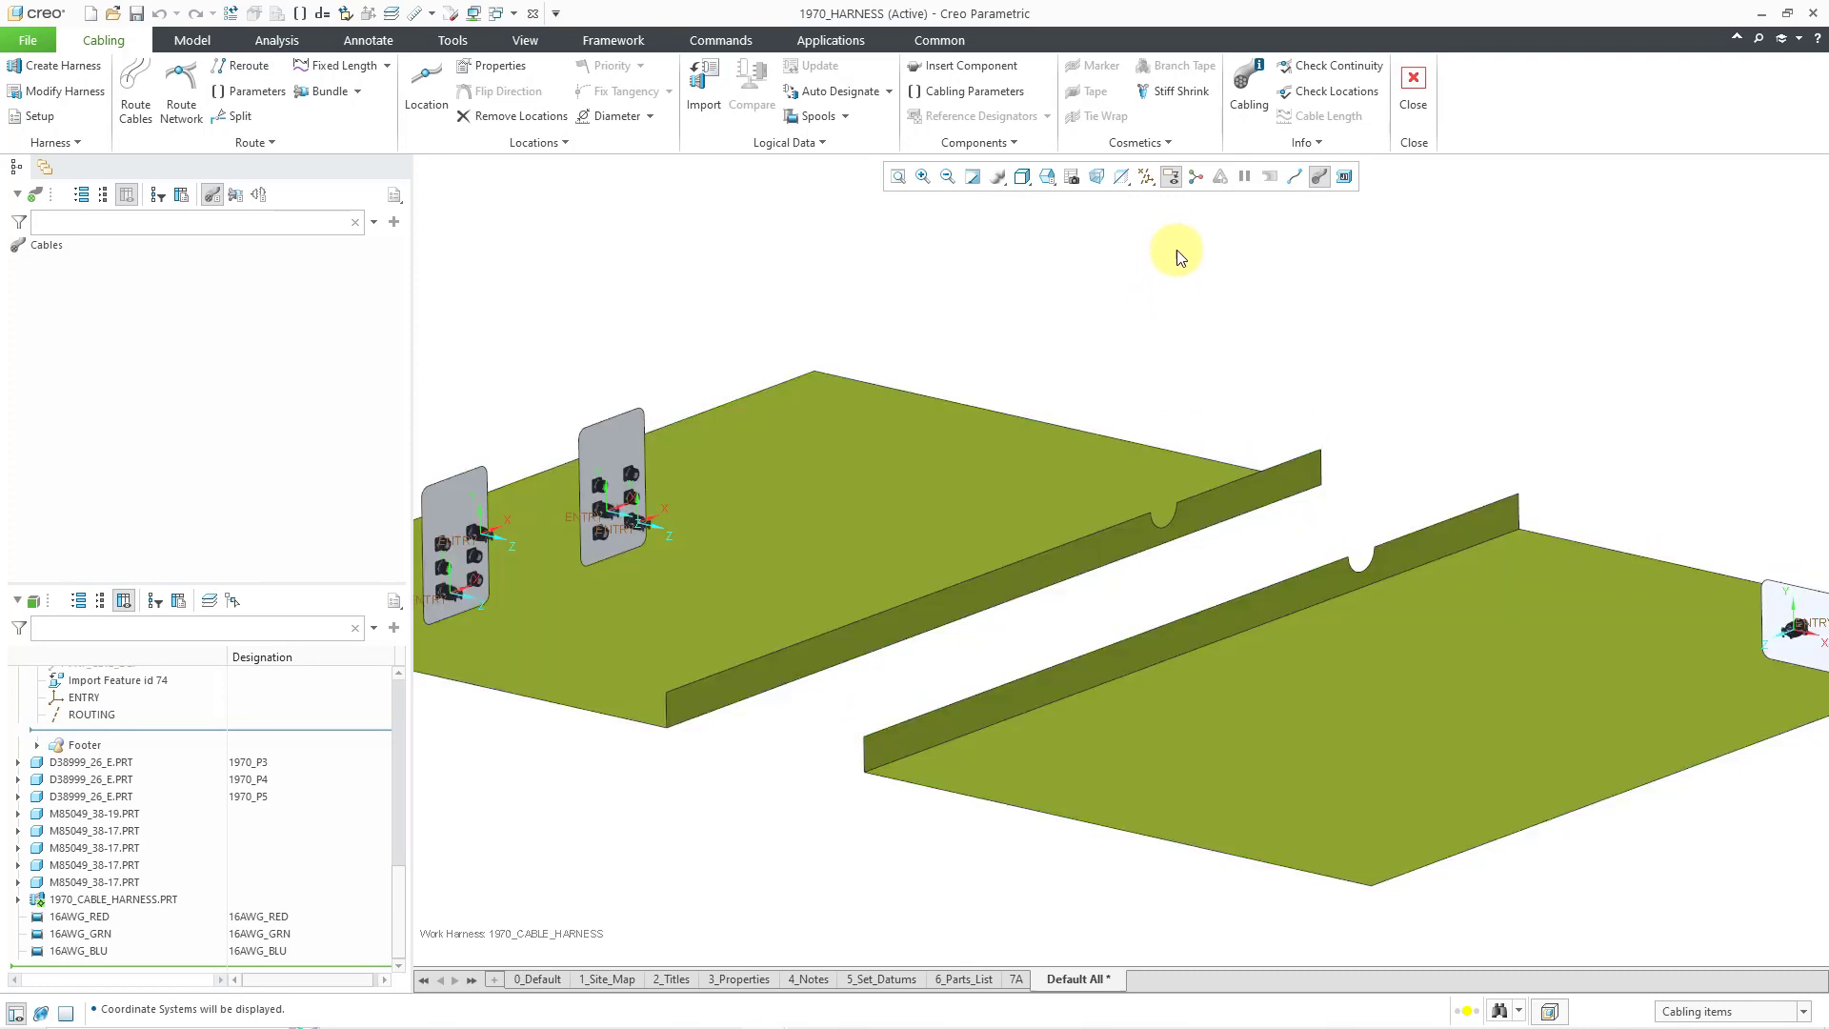
- Switch on datum axis display and start Route Cables on the Cabling tab
click(1149, 177)
click(1205, 220)
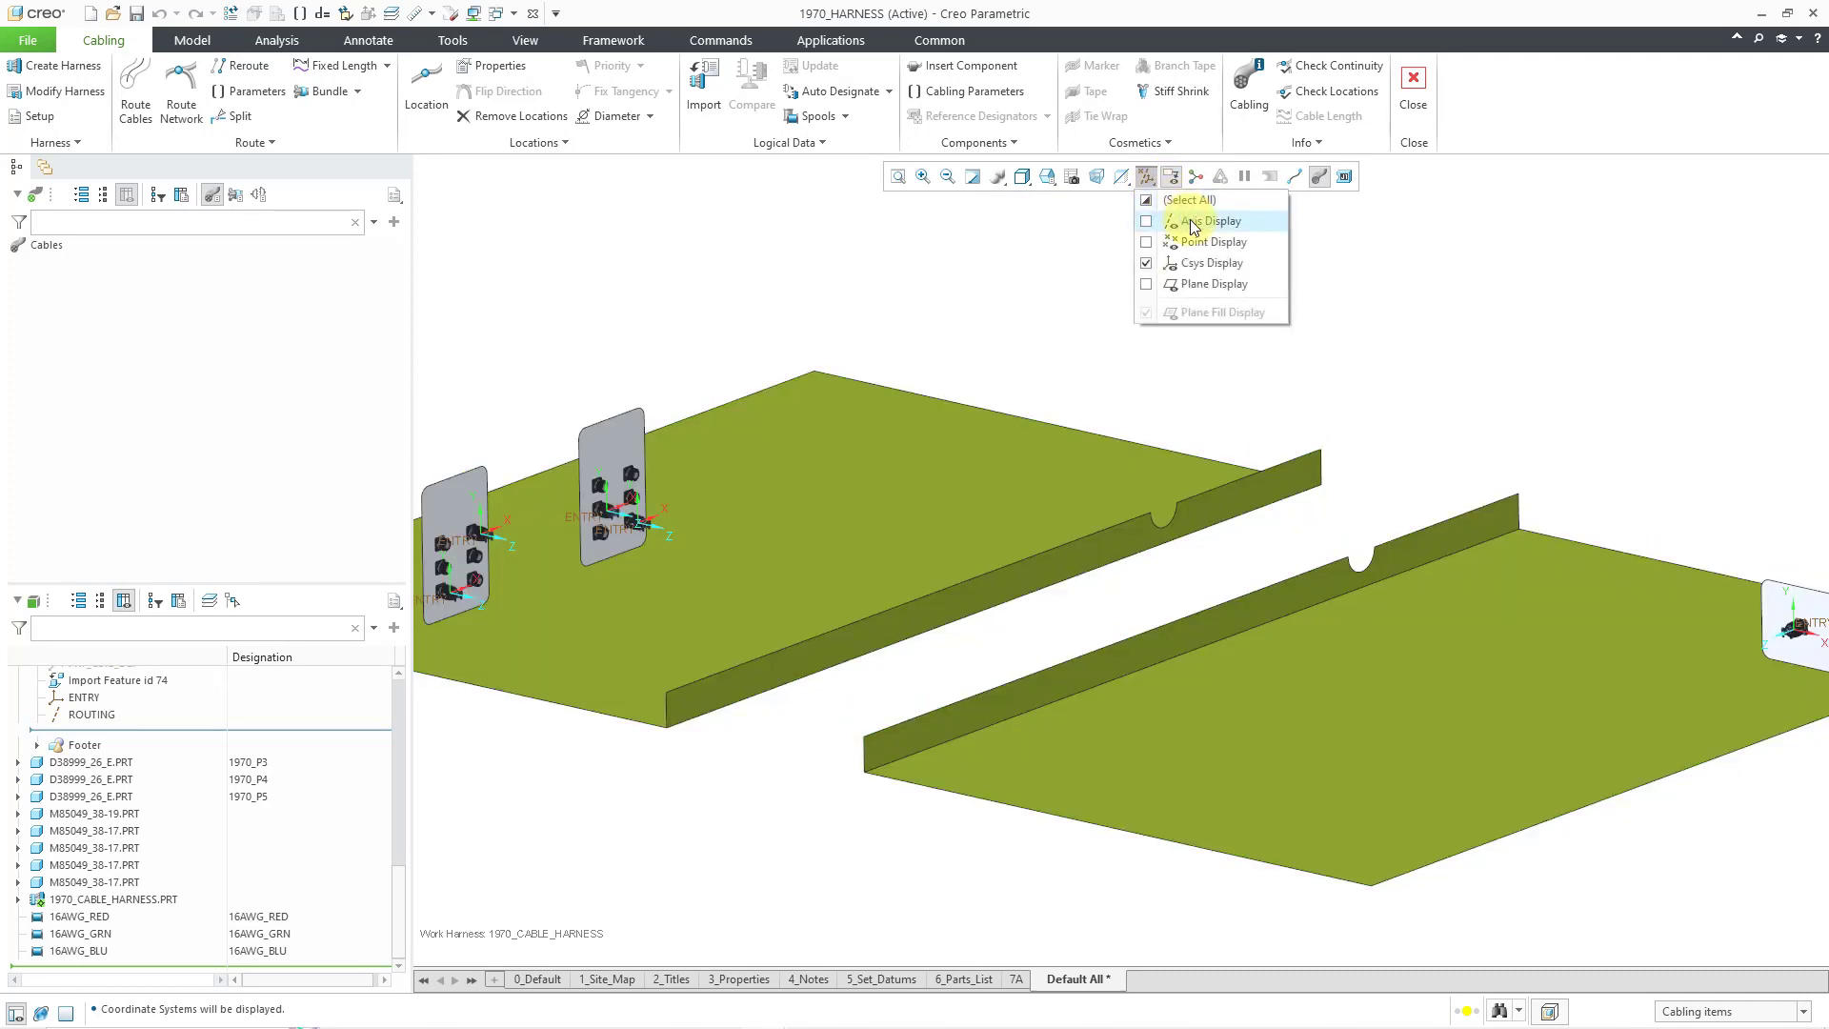
click(1049, 299)
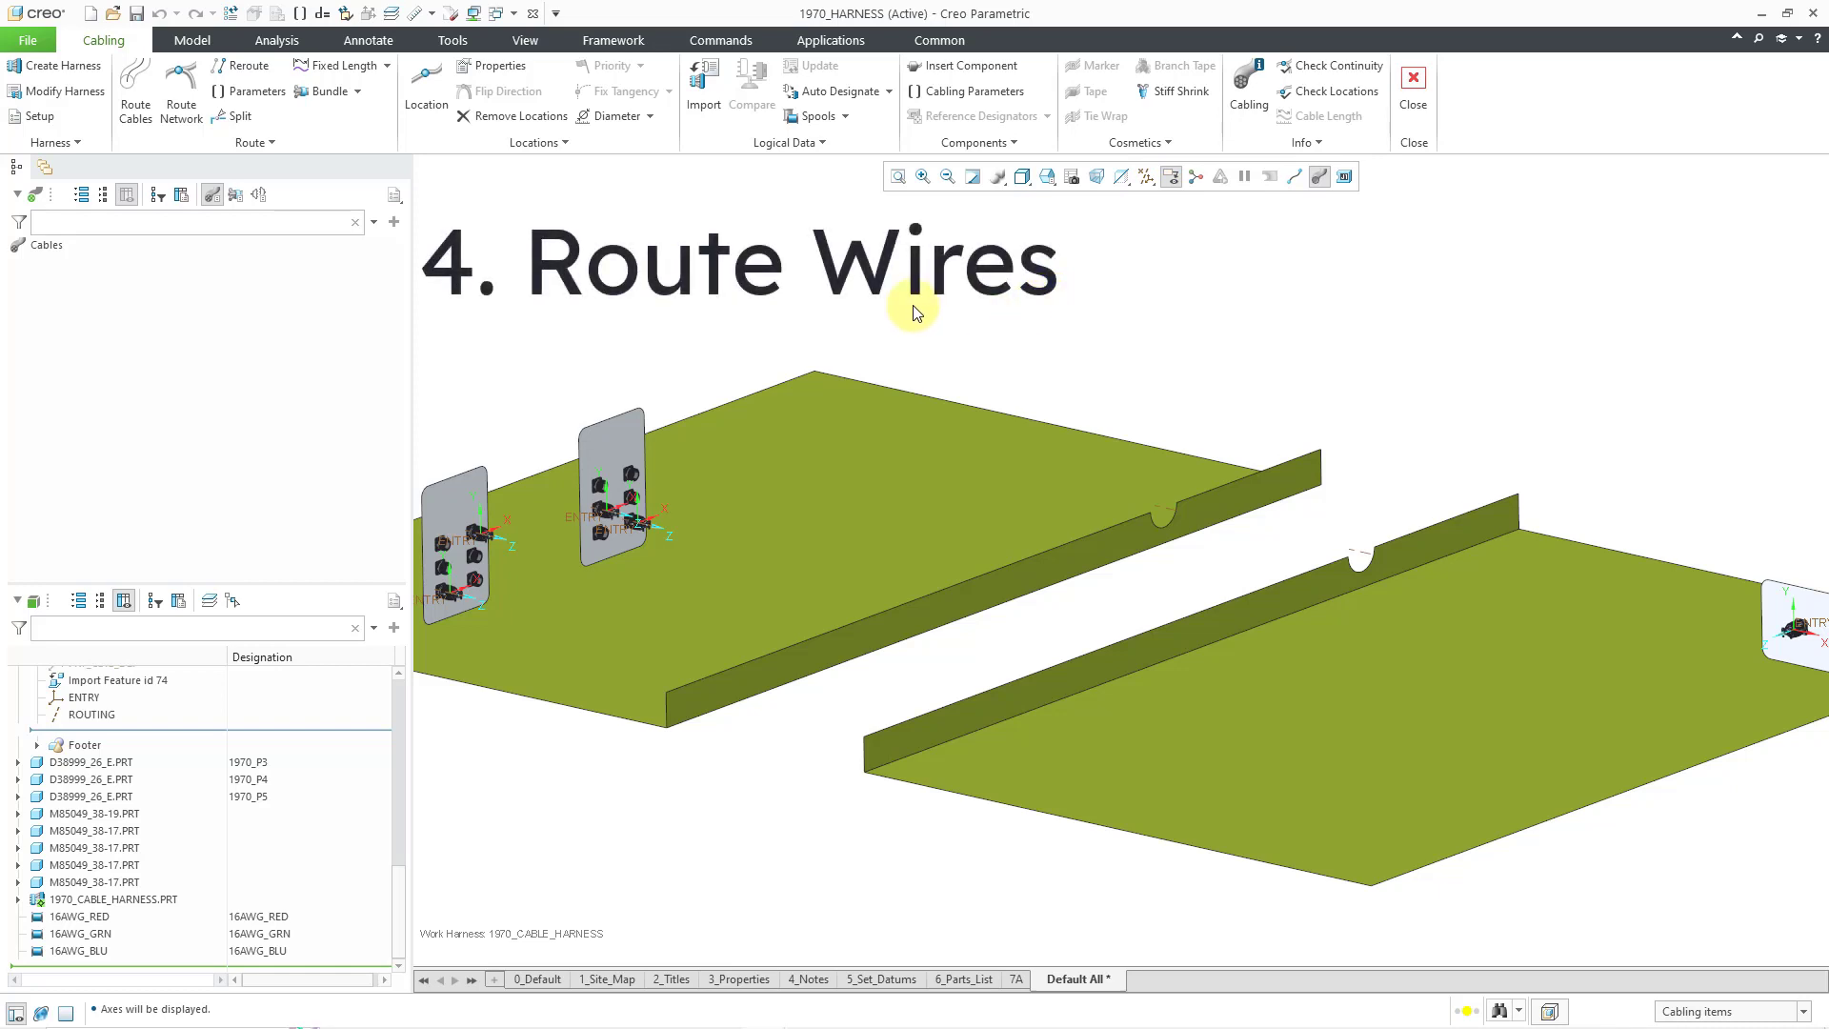
click(144, 120)
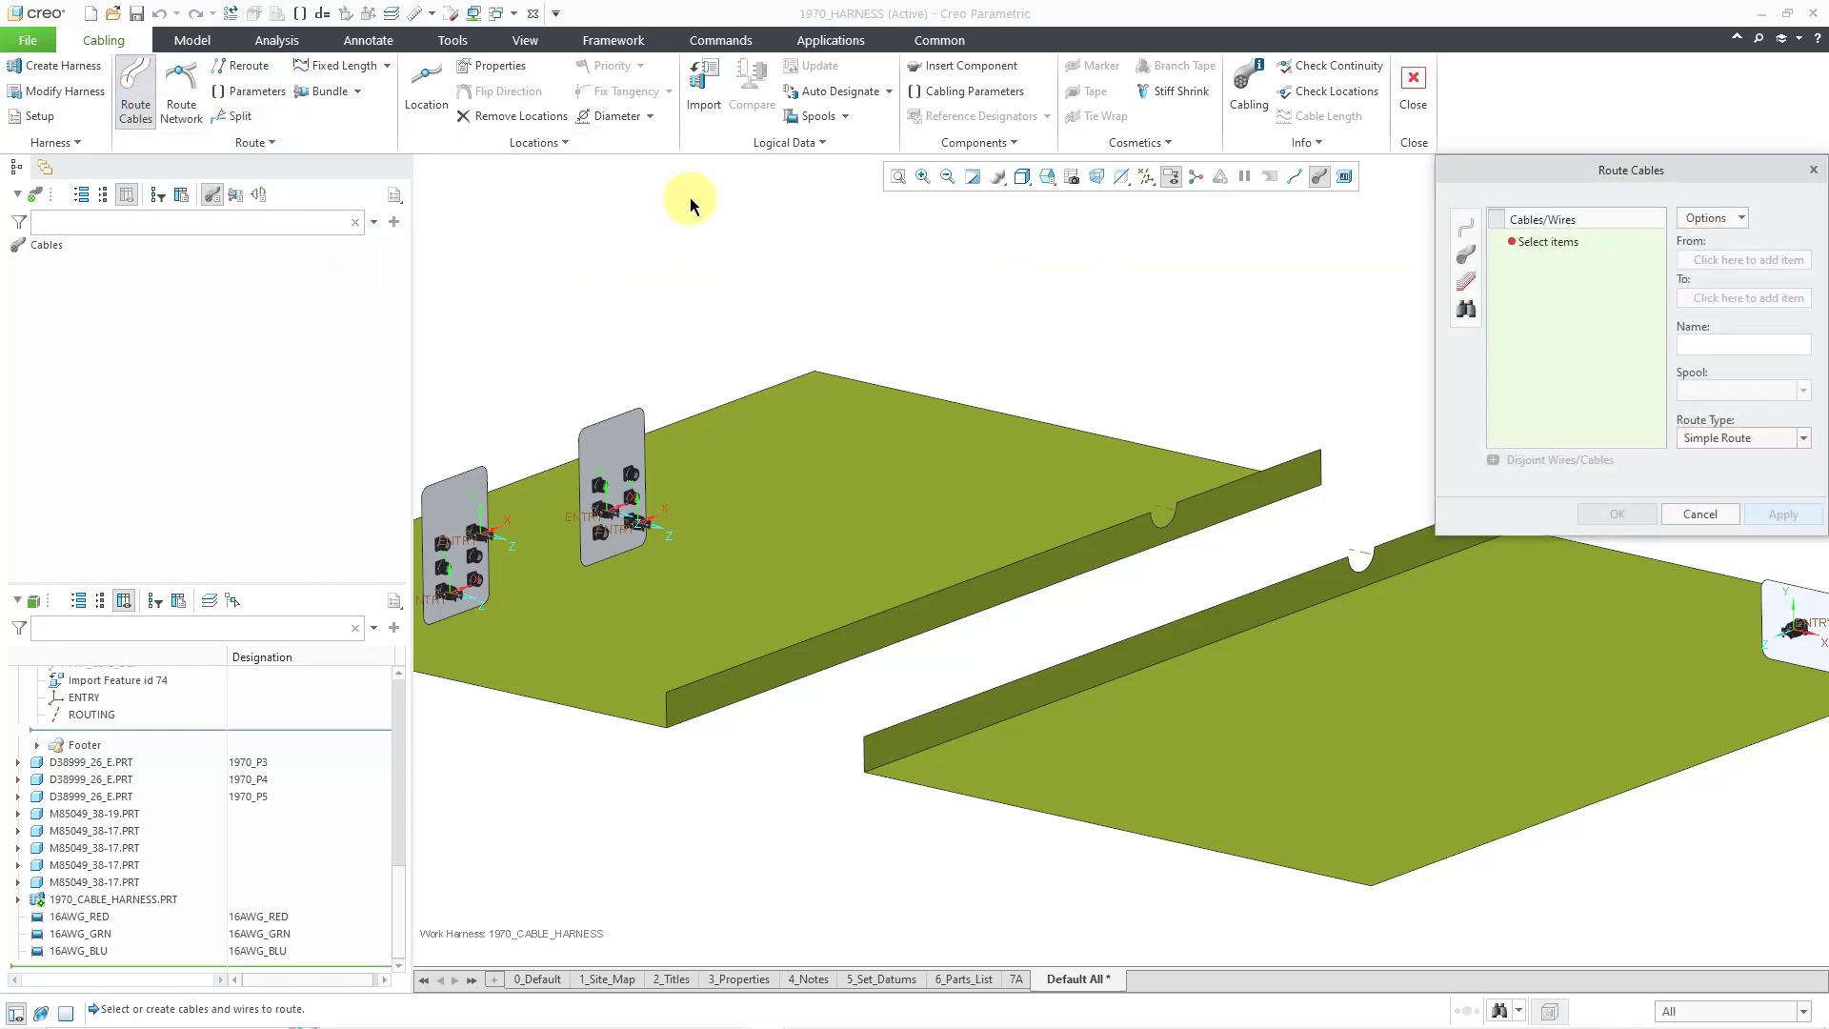
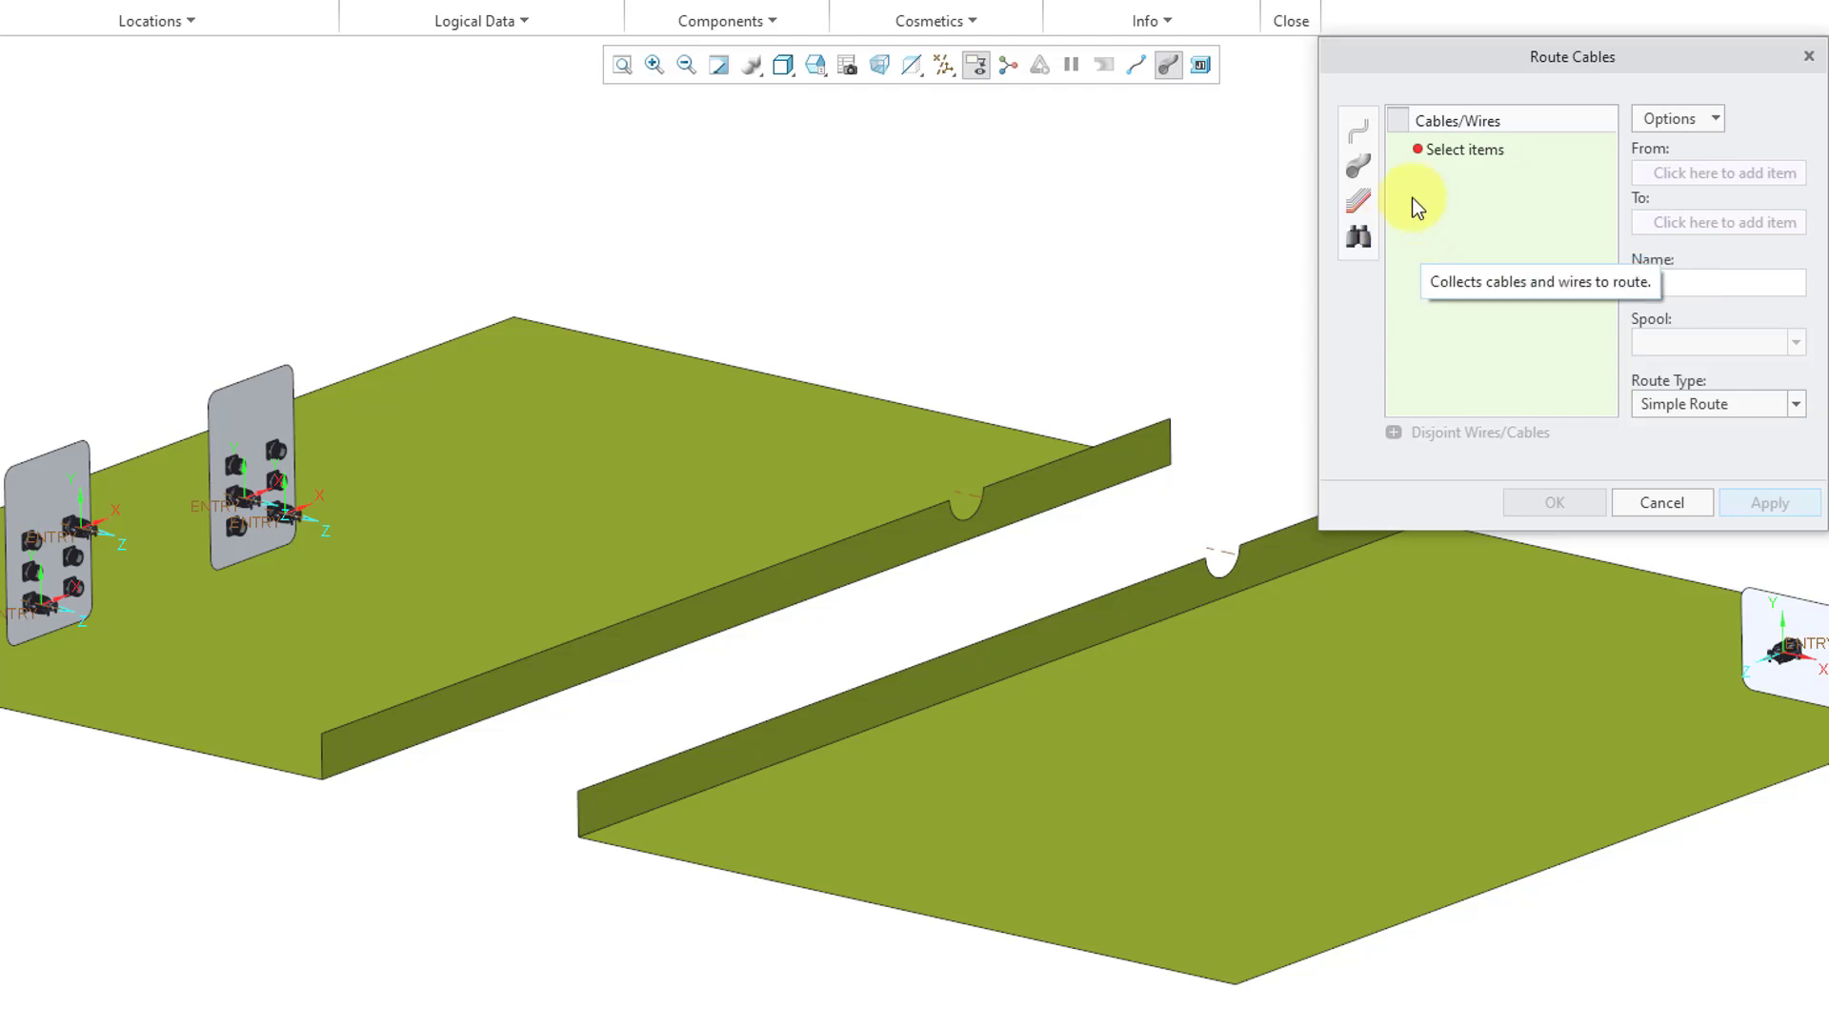
- Add wire W-1 on 16AWG_RED from the right-hand connector entry to the middle connector entry as a Simple Route
click(1357, 133)
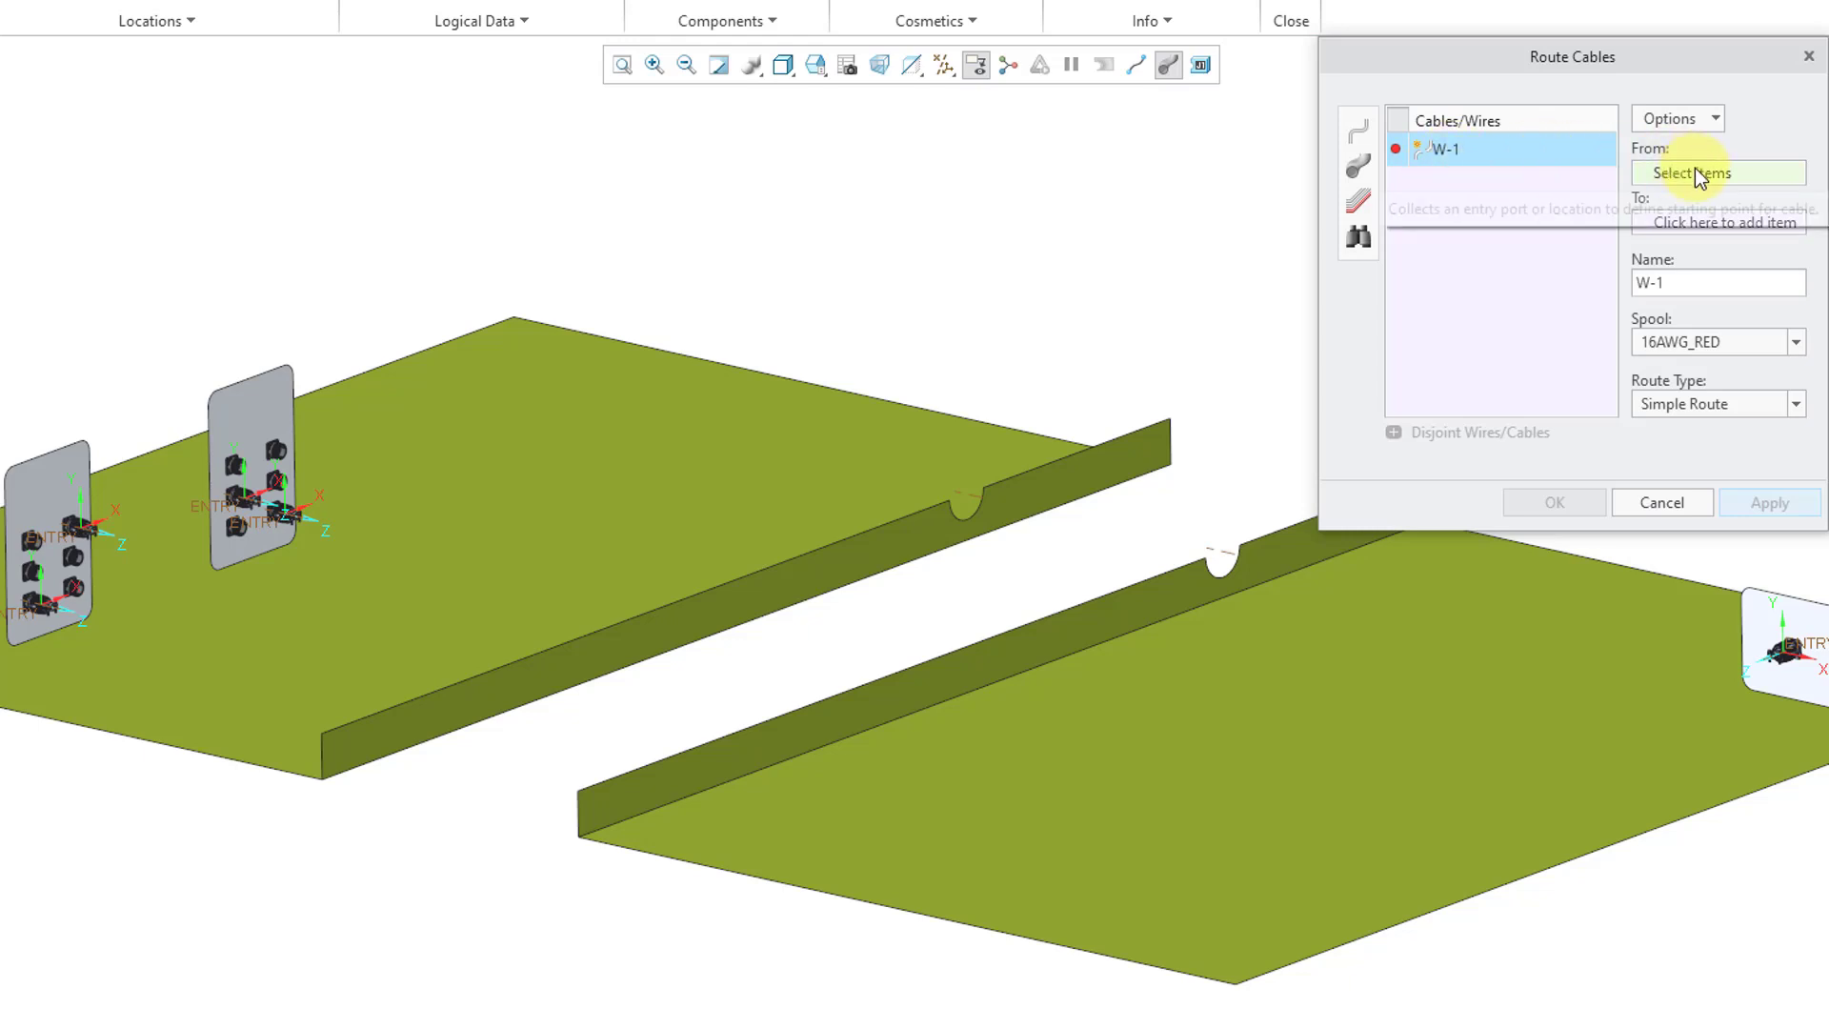
click(1710, 120)
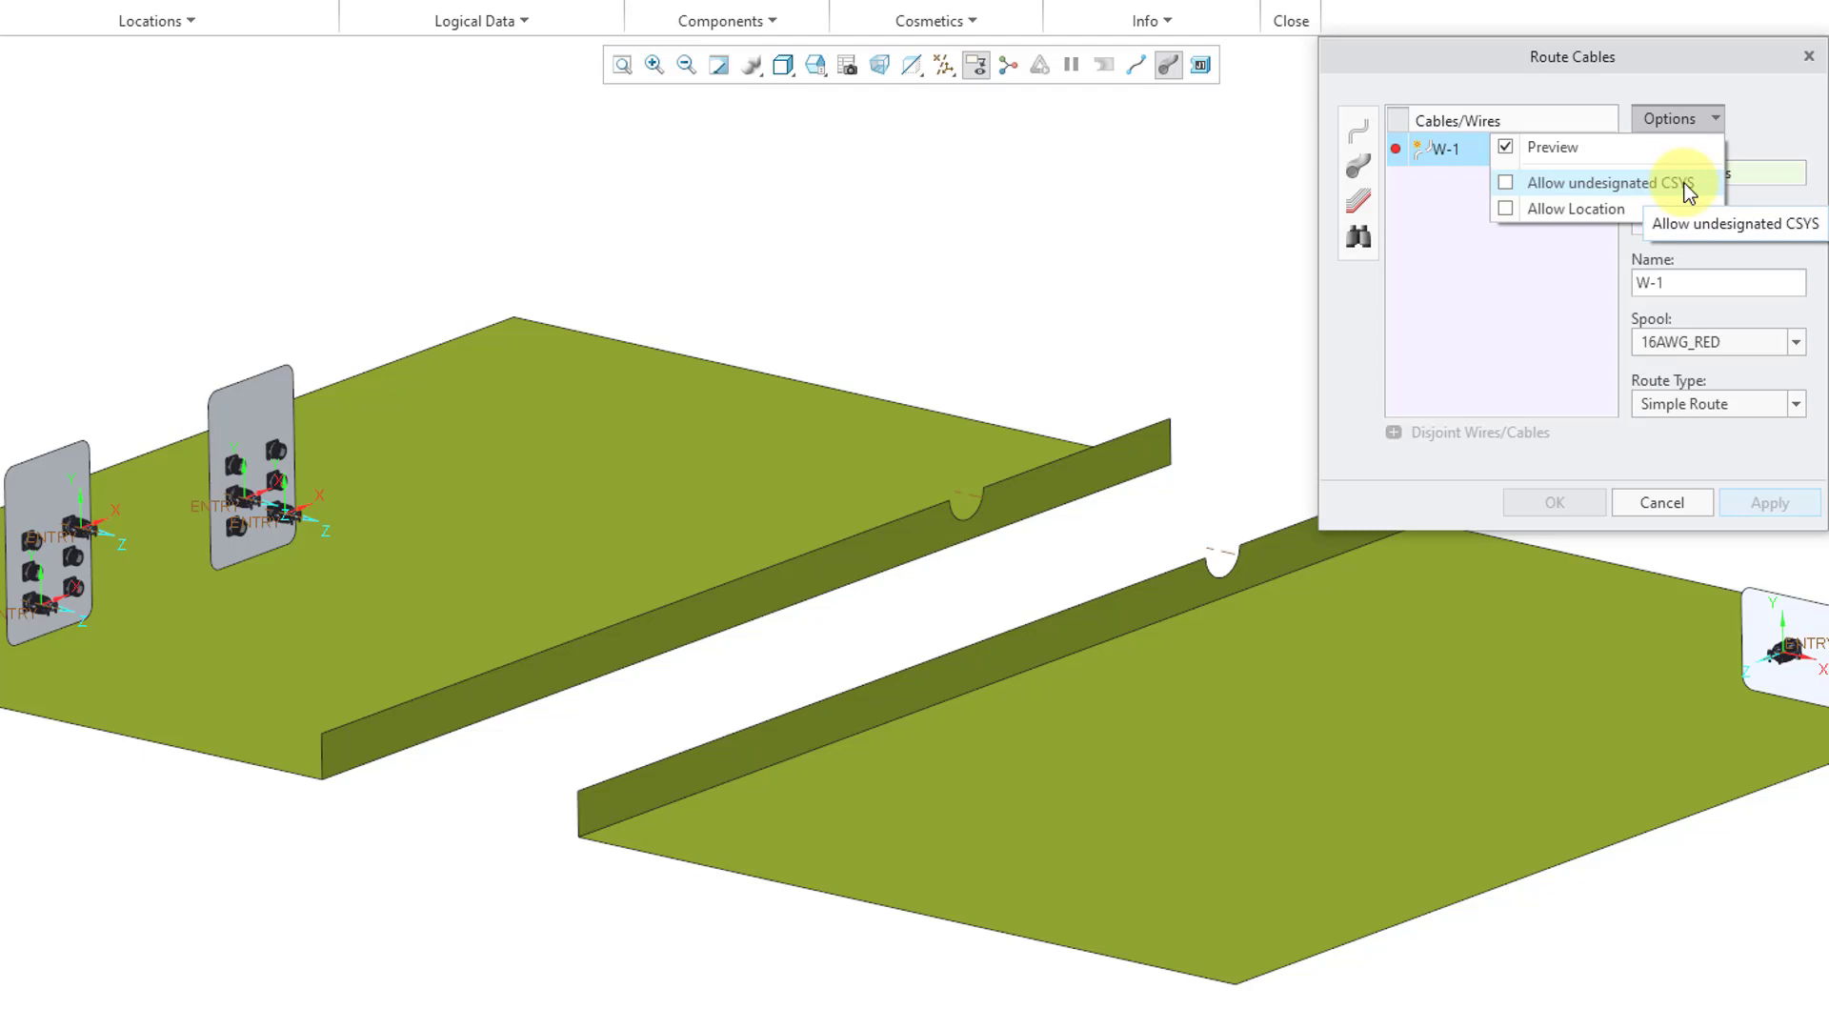
click(1765, 129)
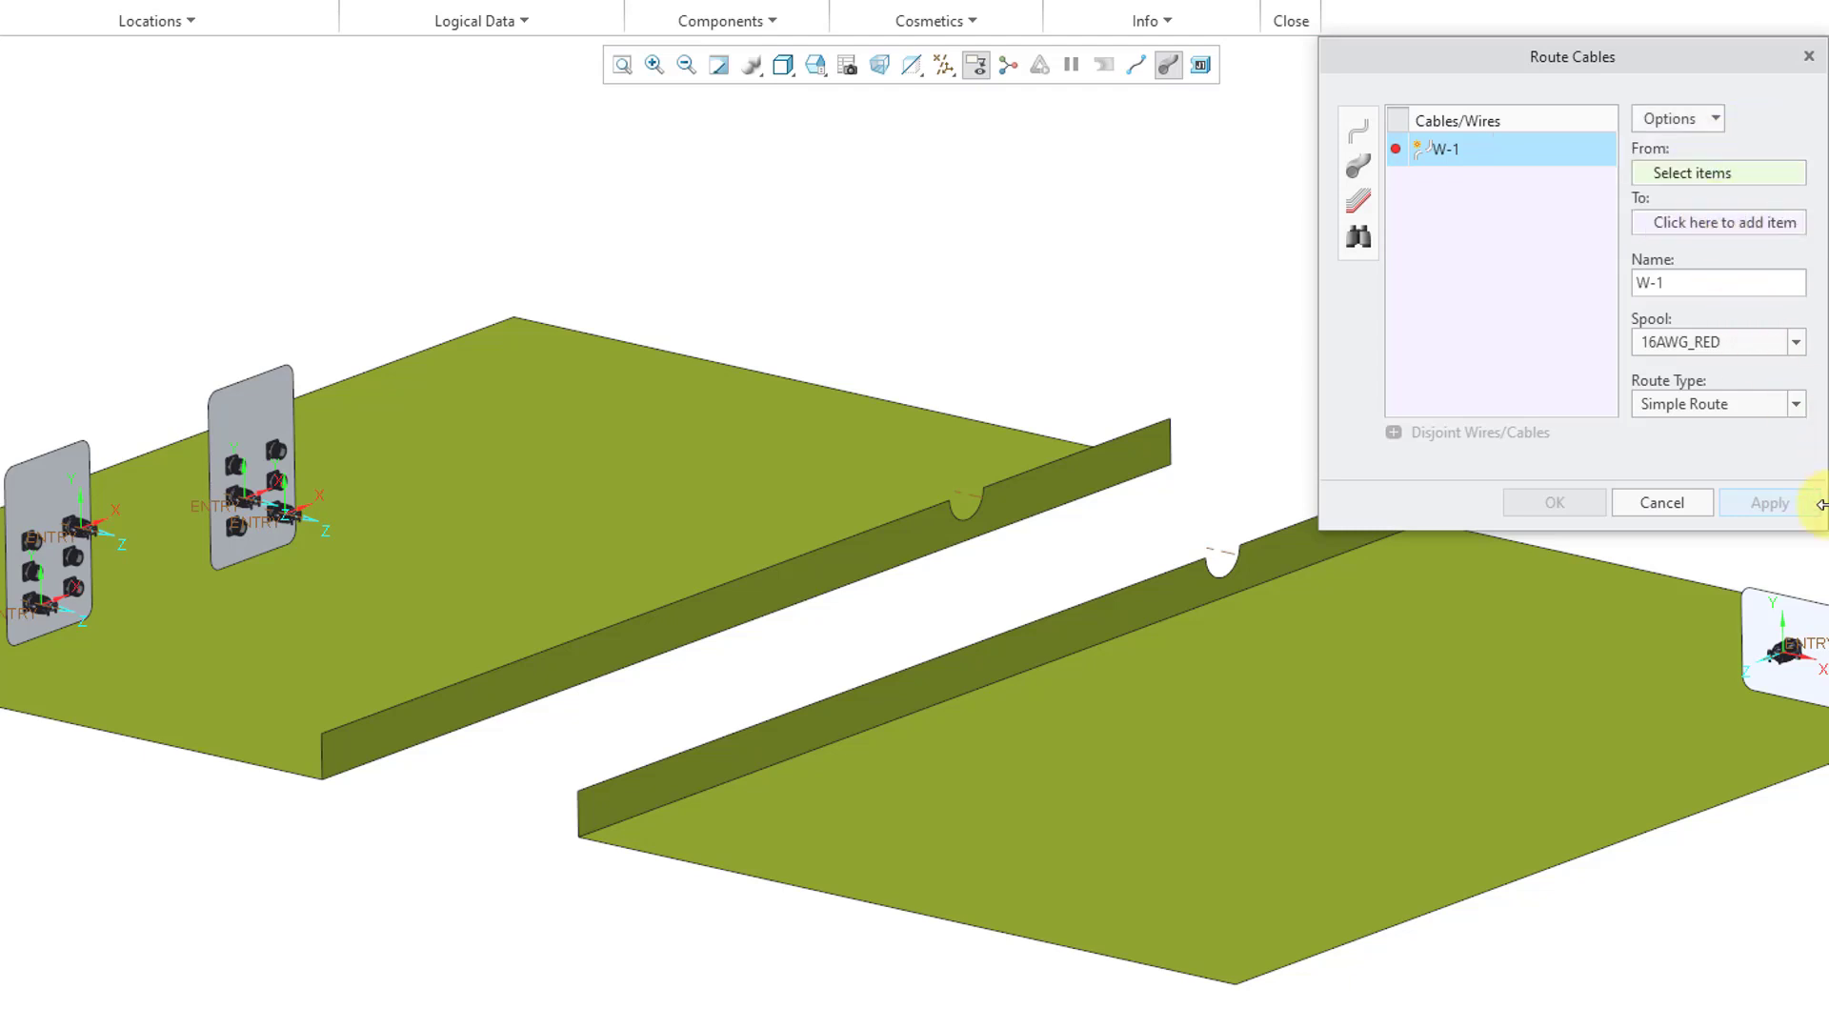
click(1818, 654)
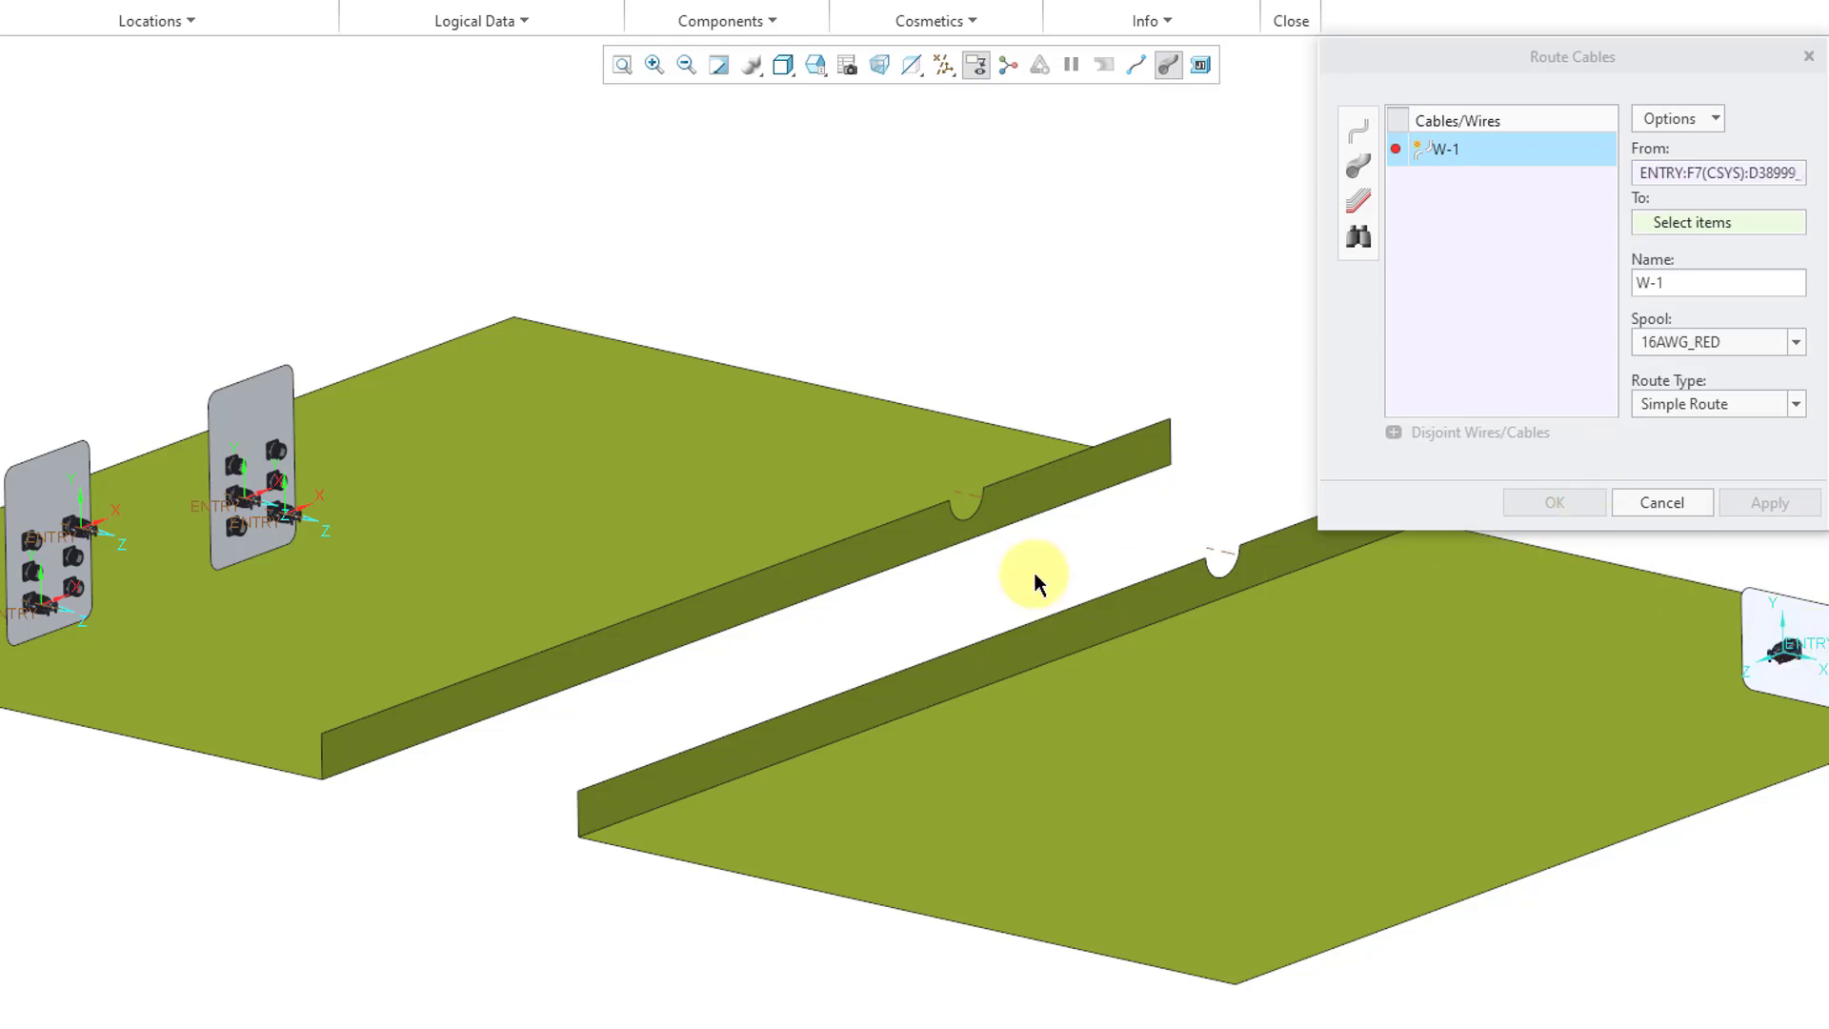
click(264, 536)
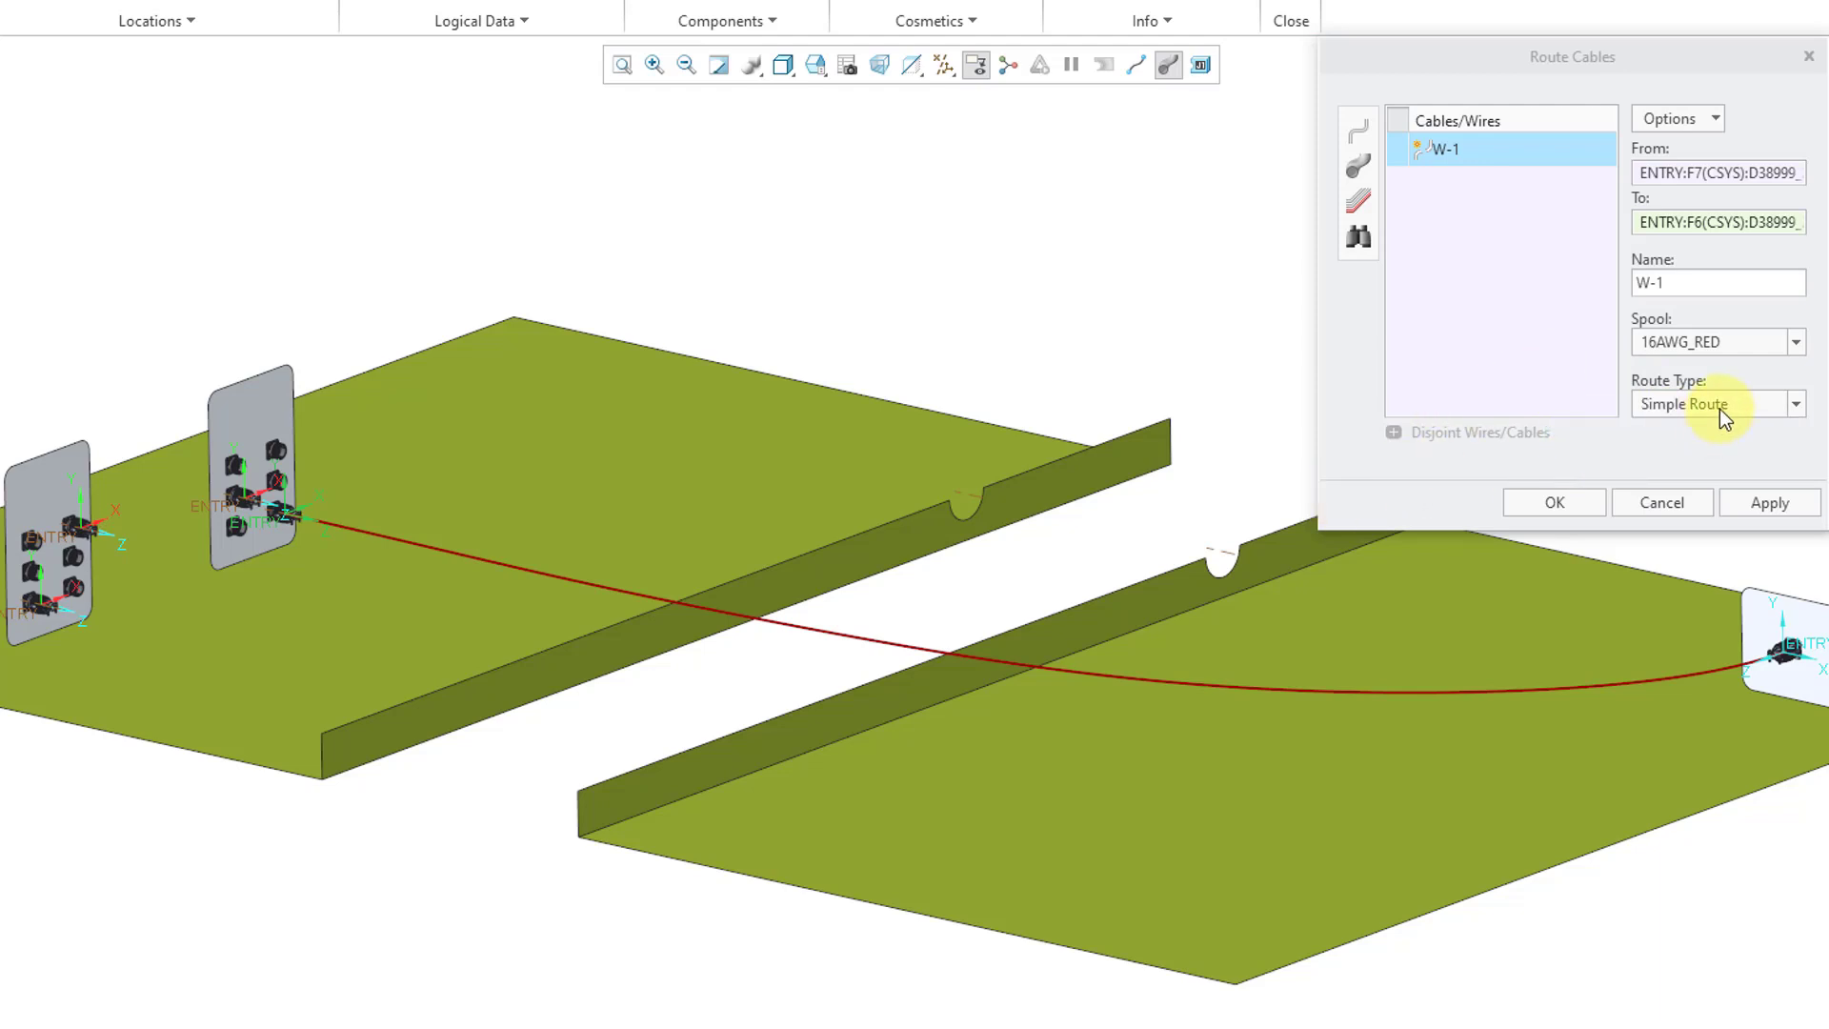
click(1723, 409)
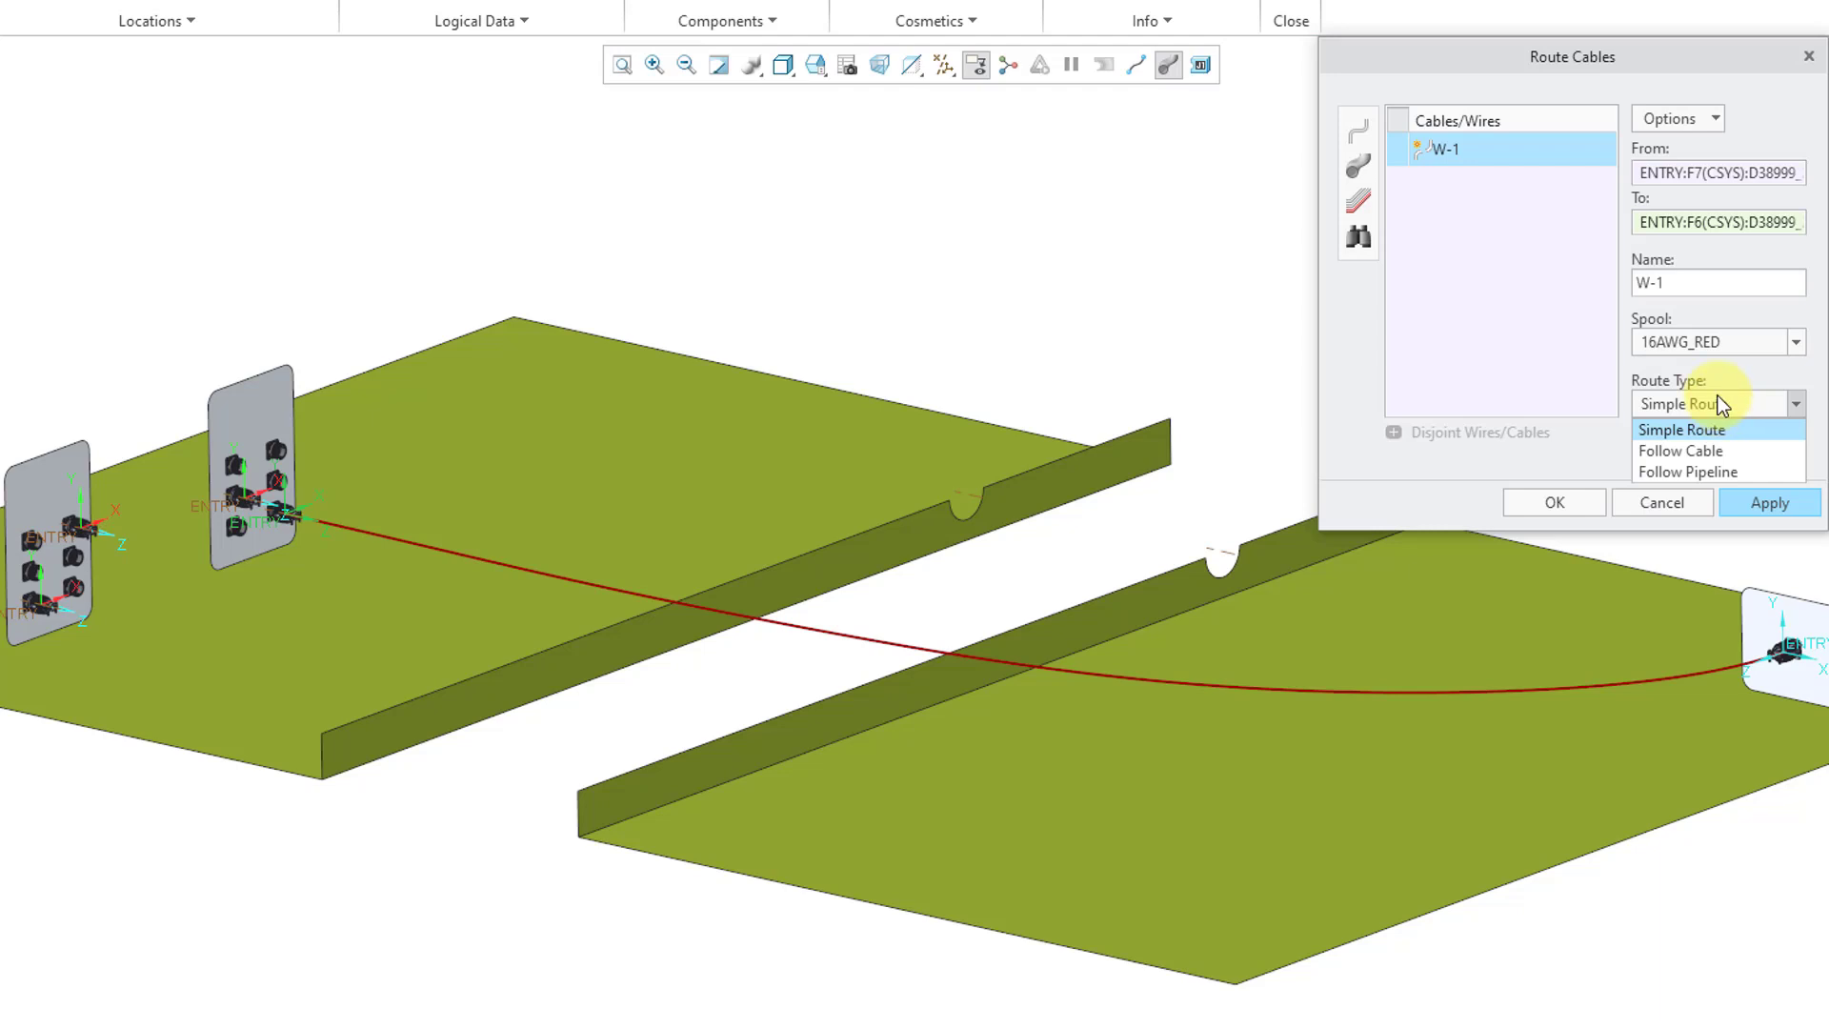
click(1562, 501)
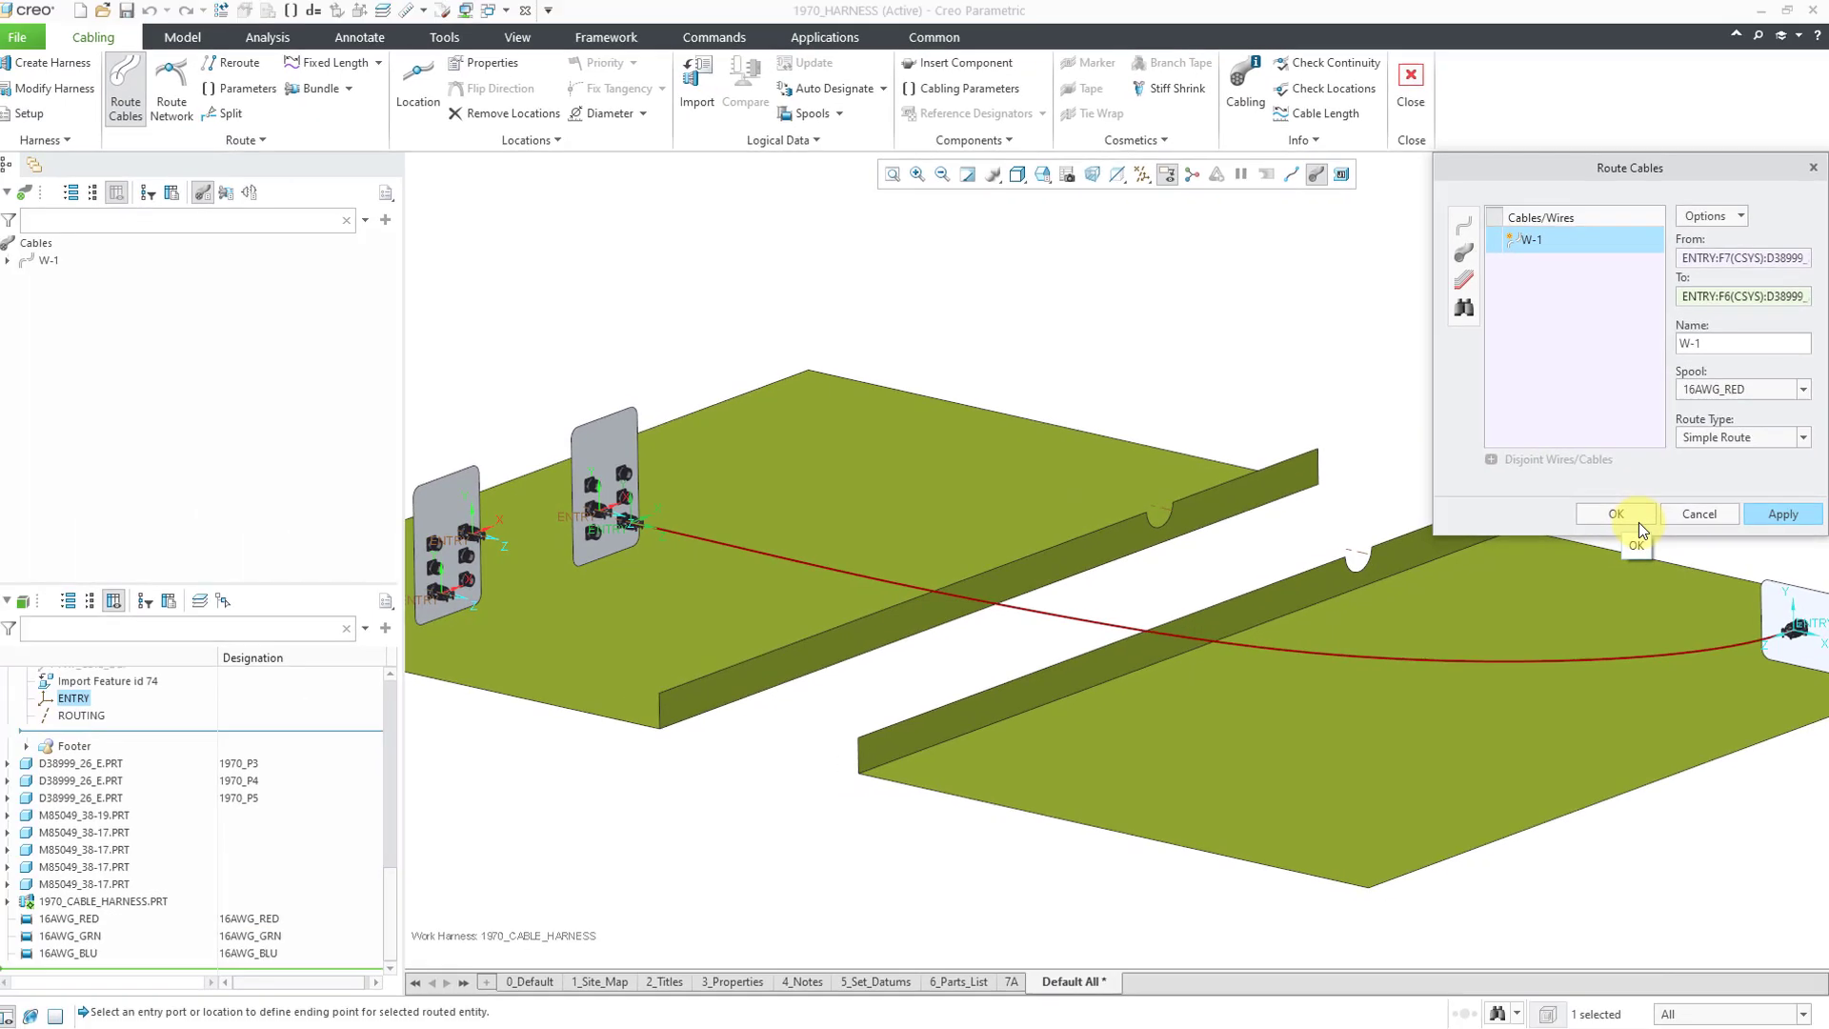
click(1548, 506)
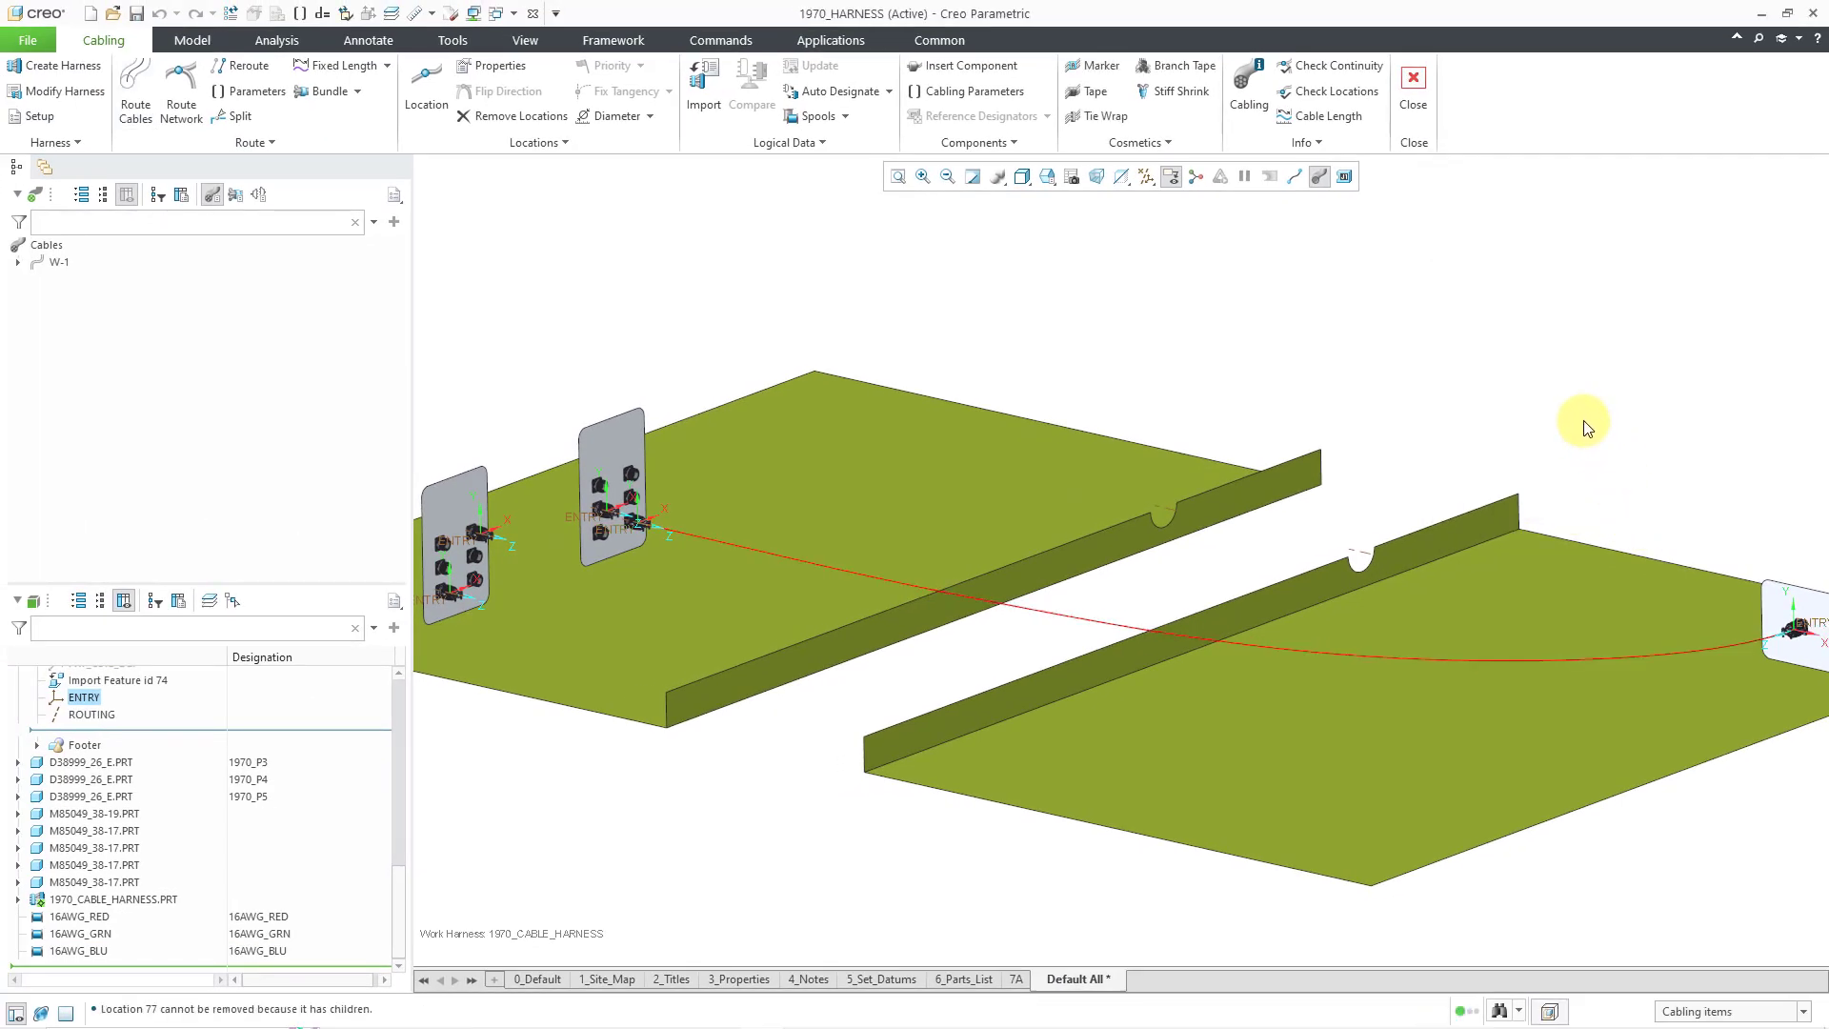
- Expand 1970_CABLE_HARNESS.PRT in the tree, select W-1, and confirm its routing settings unchanged
click(1096, 631)
click(18, 901)
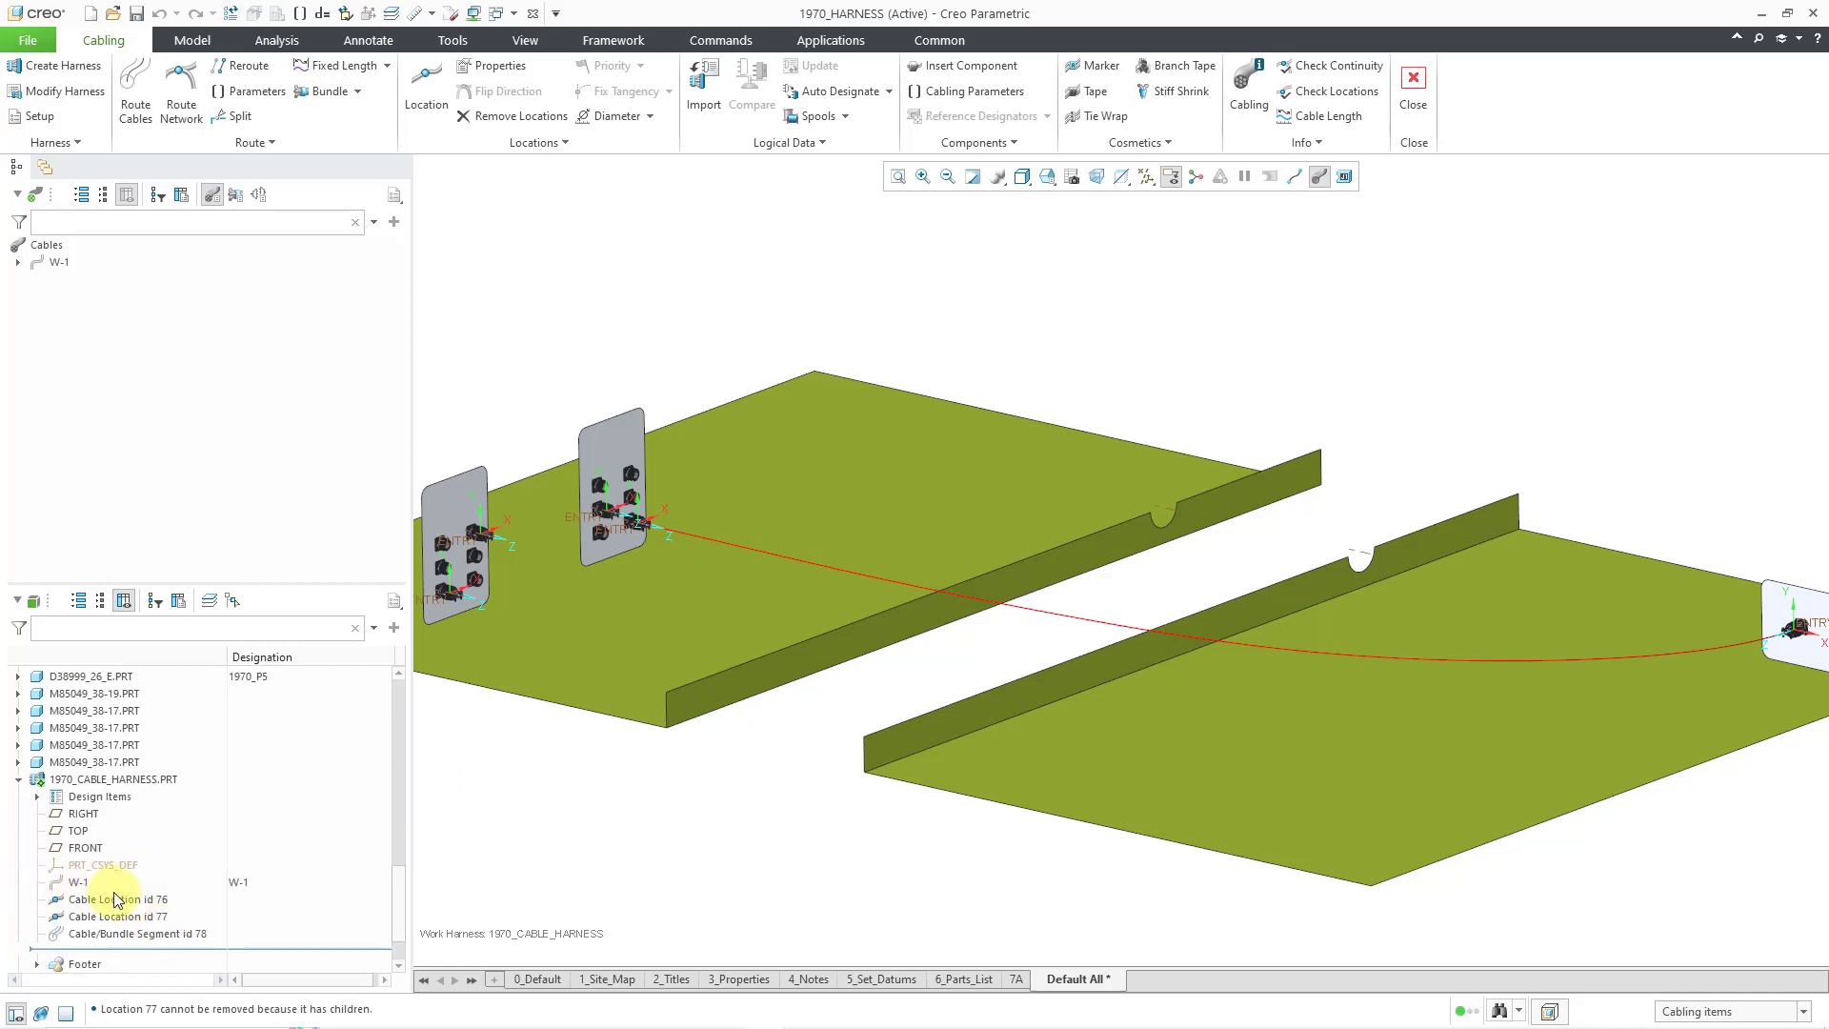
click(86, 886)
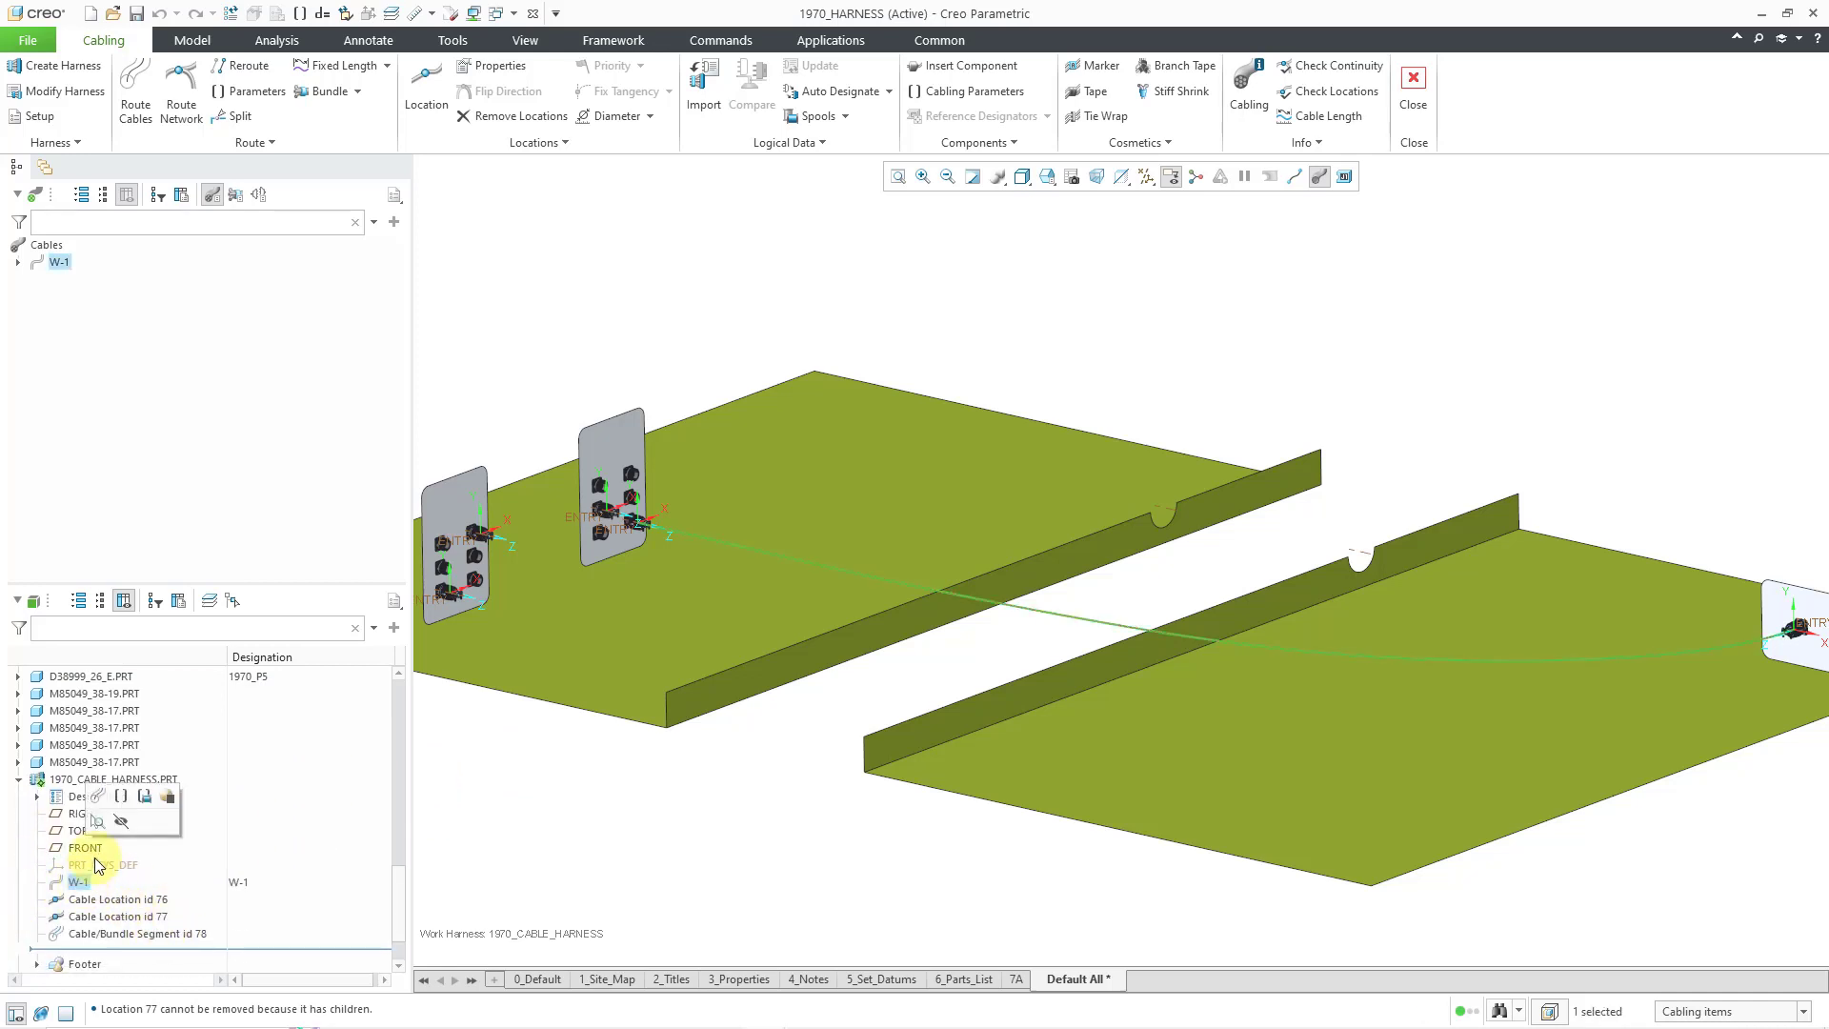
click(97, 796)
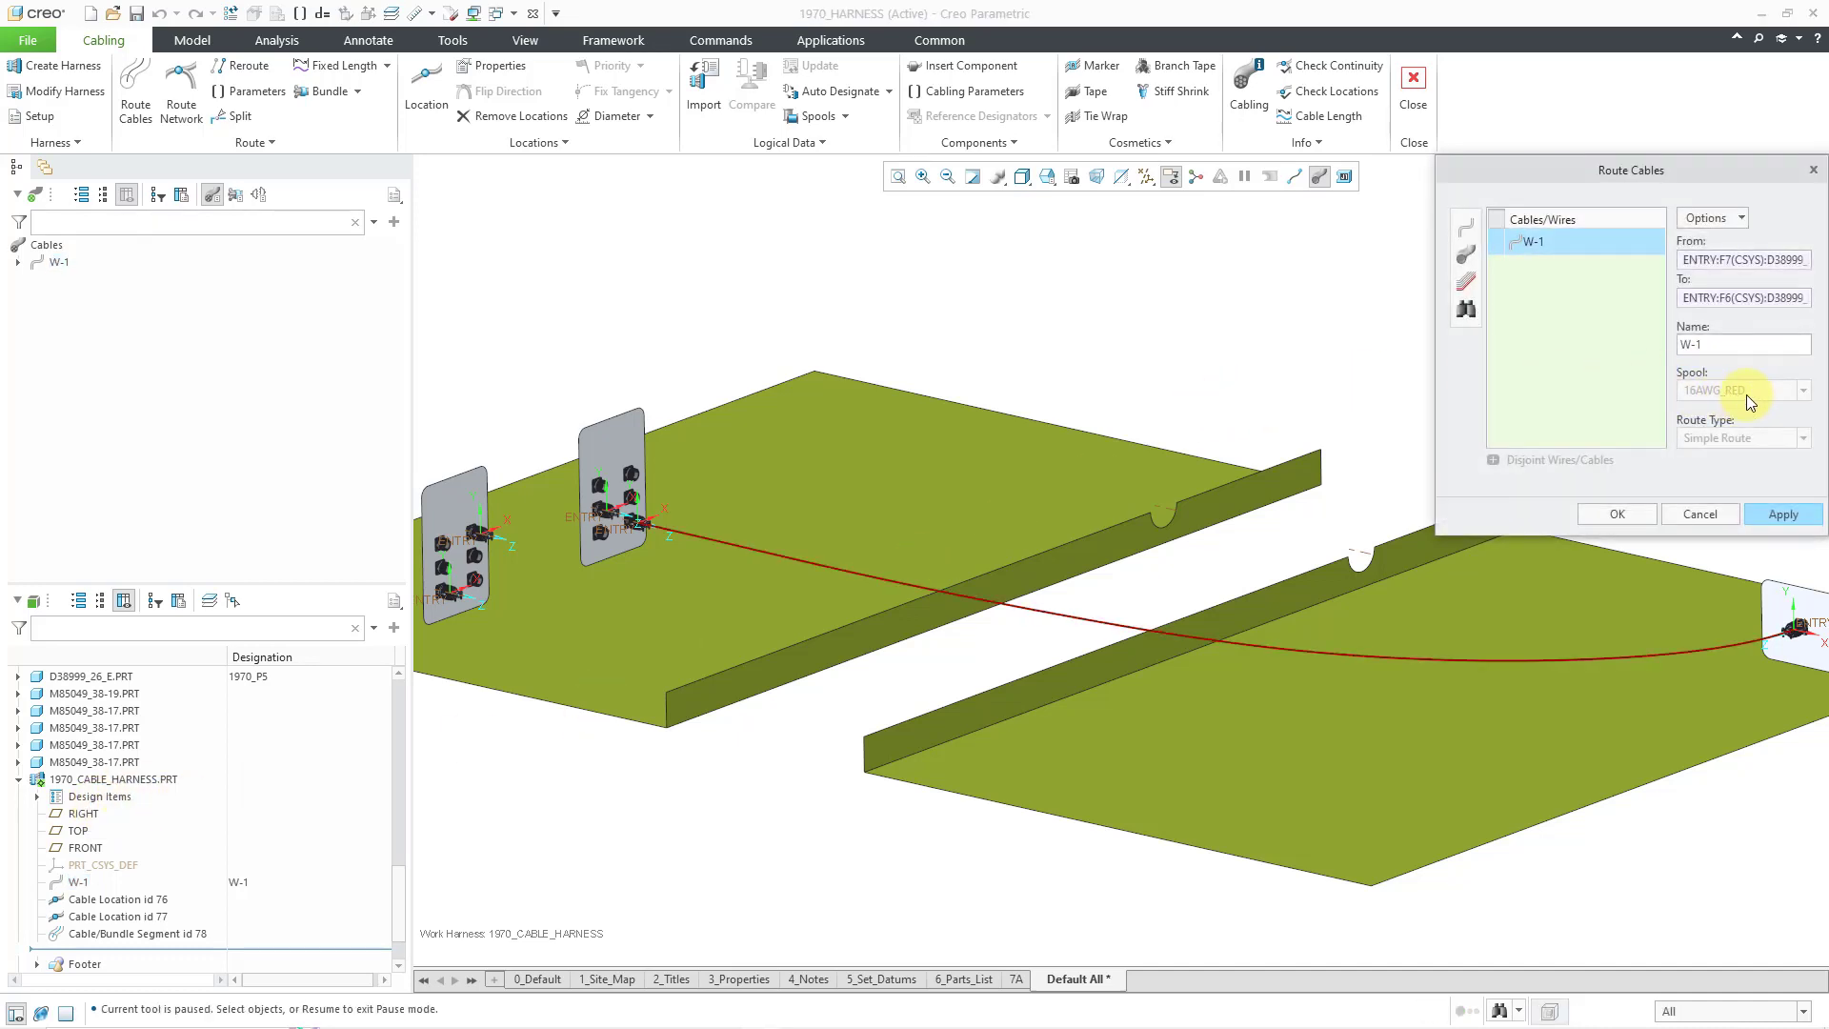
click(1635, 513)
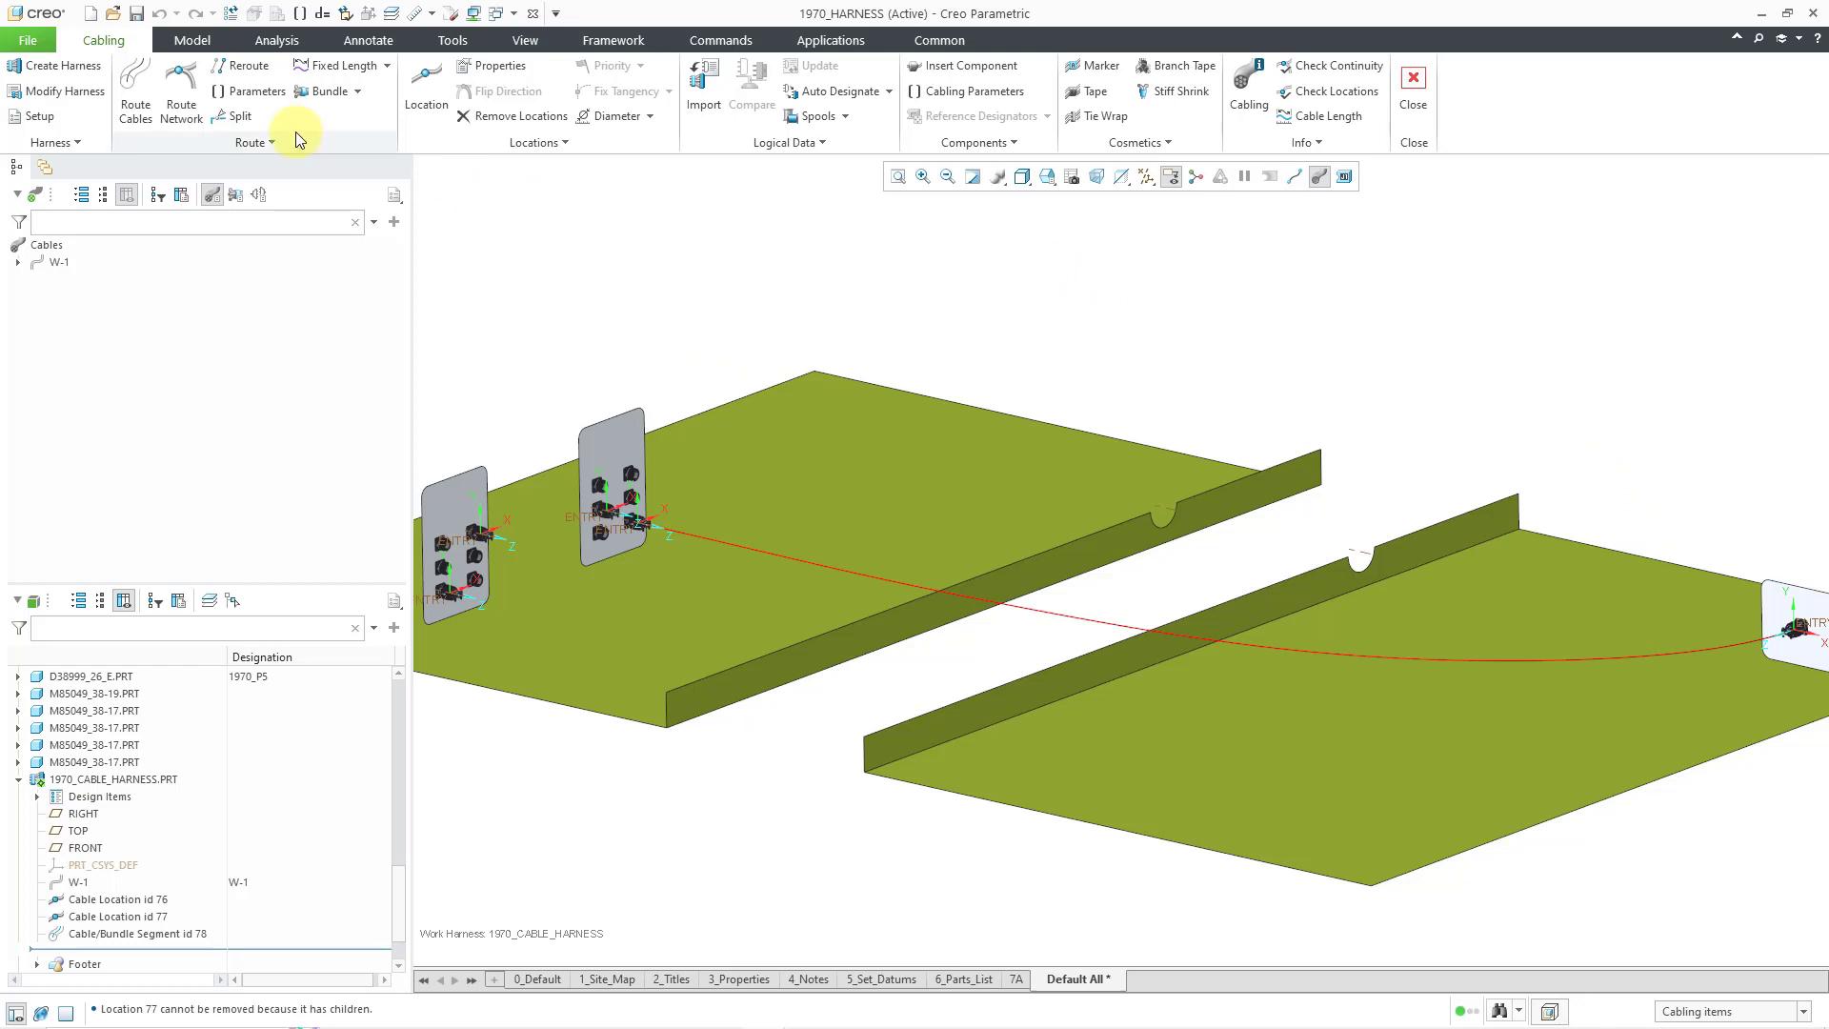
- Pick cable W-1 in Parameters and set its SPOOL value to 16AWG_BLU
click(258, 99)
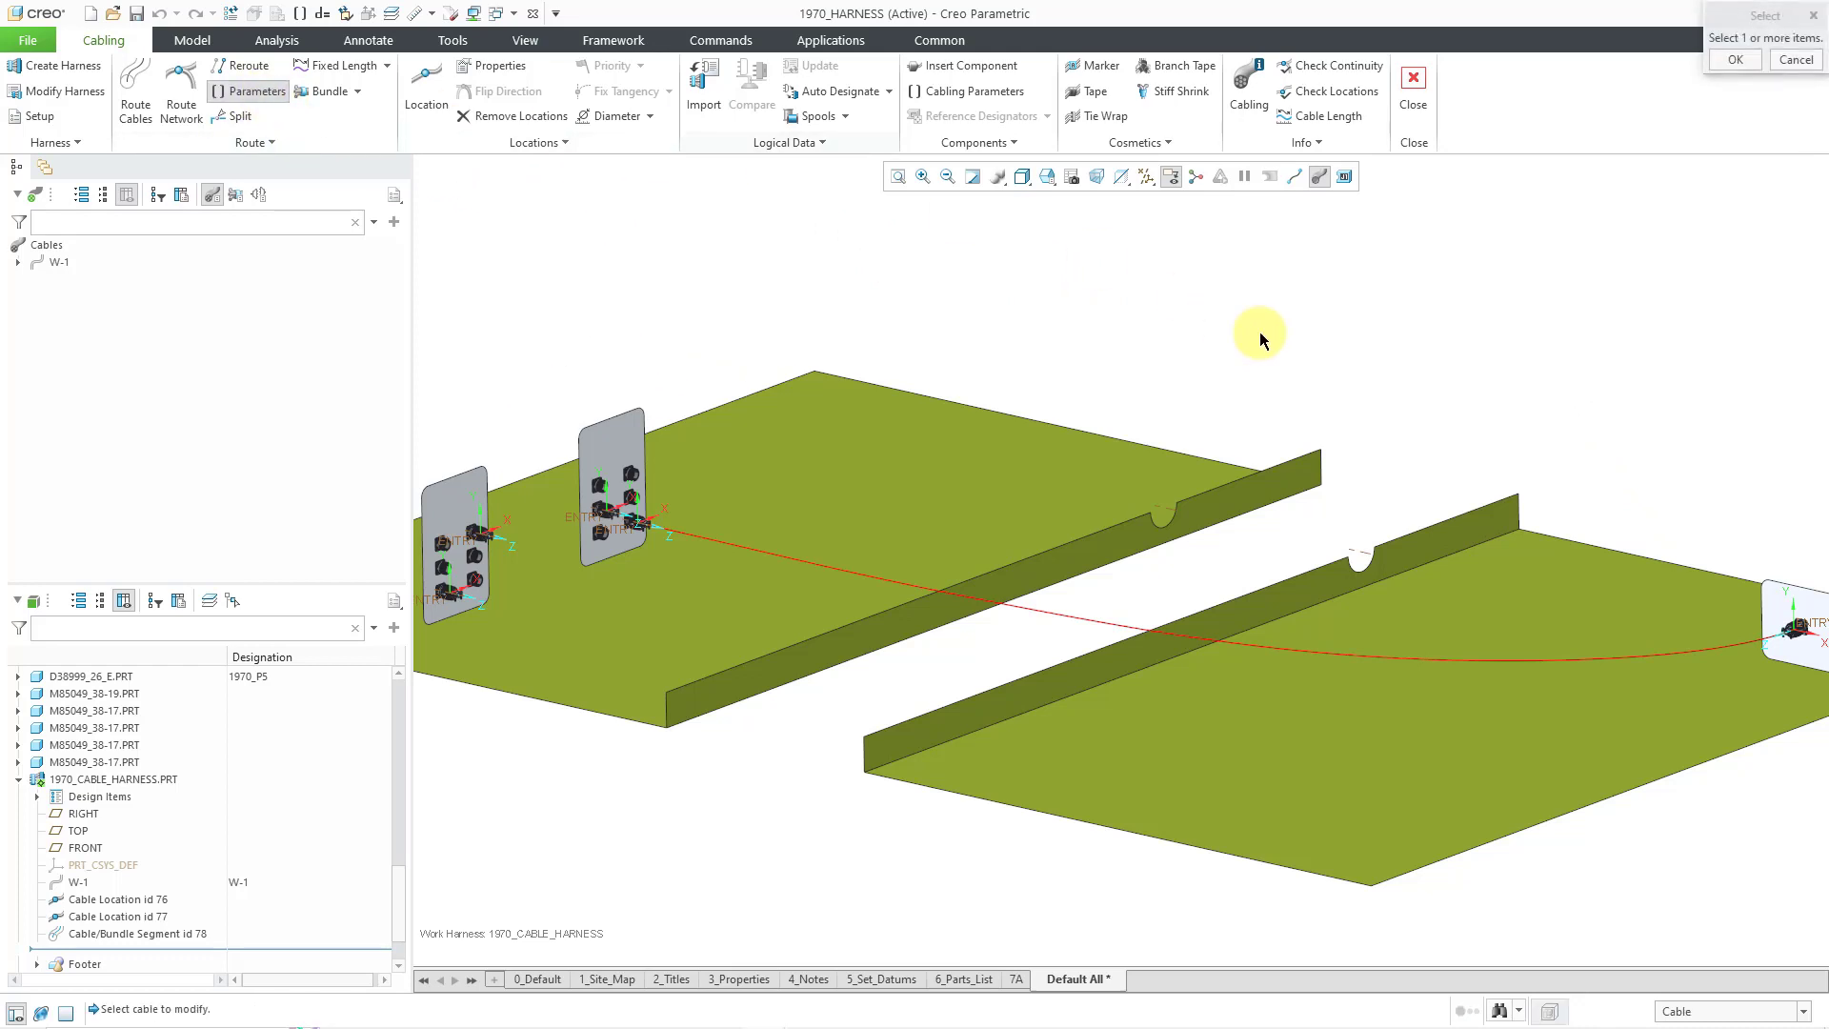
click(1113, 627)
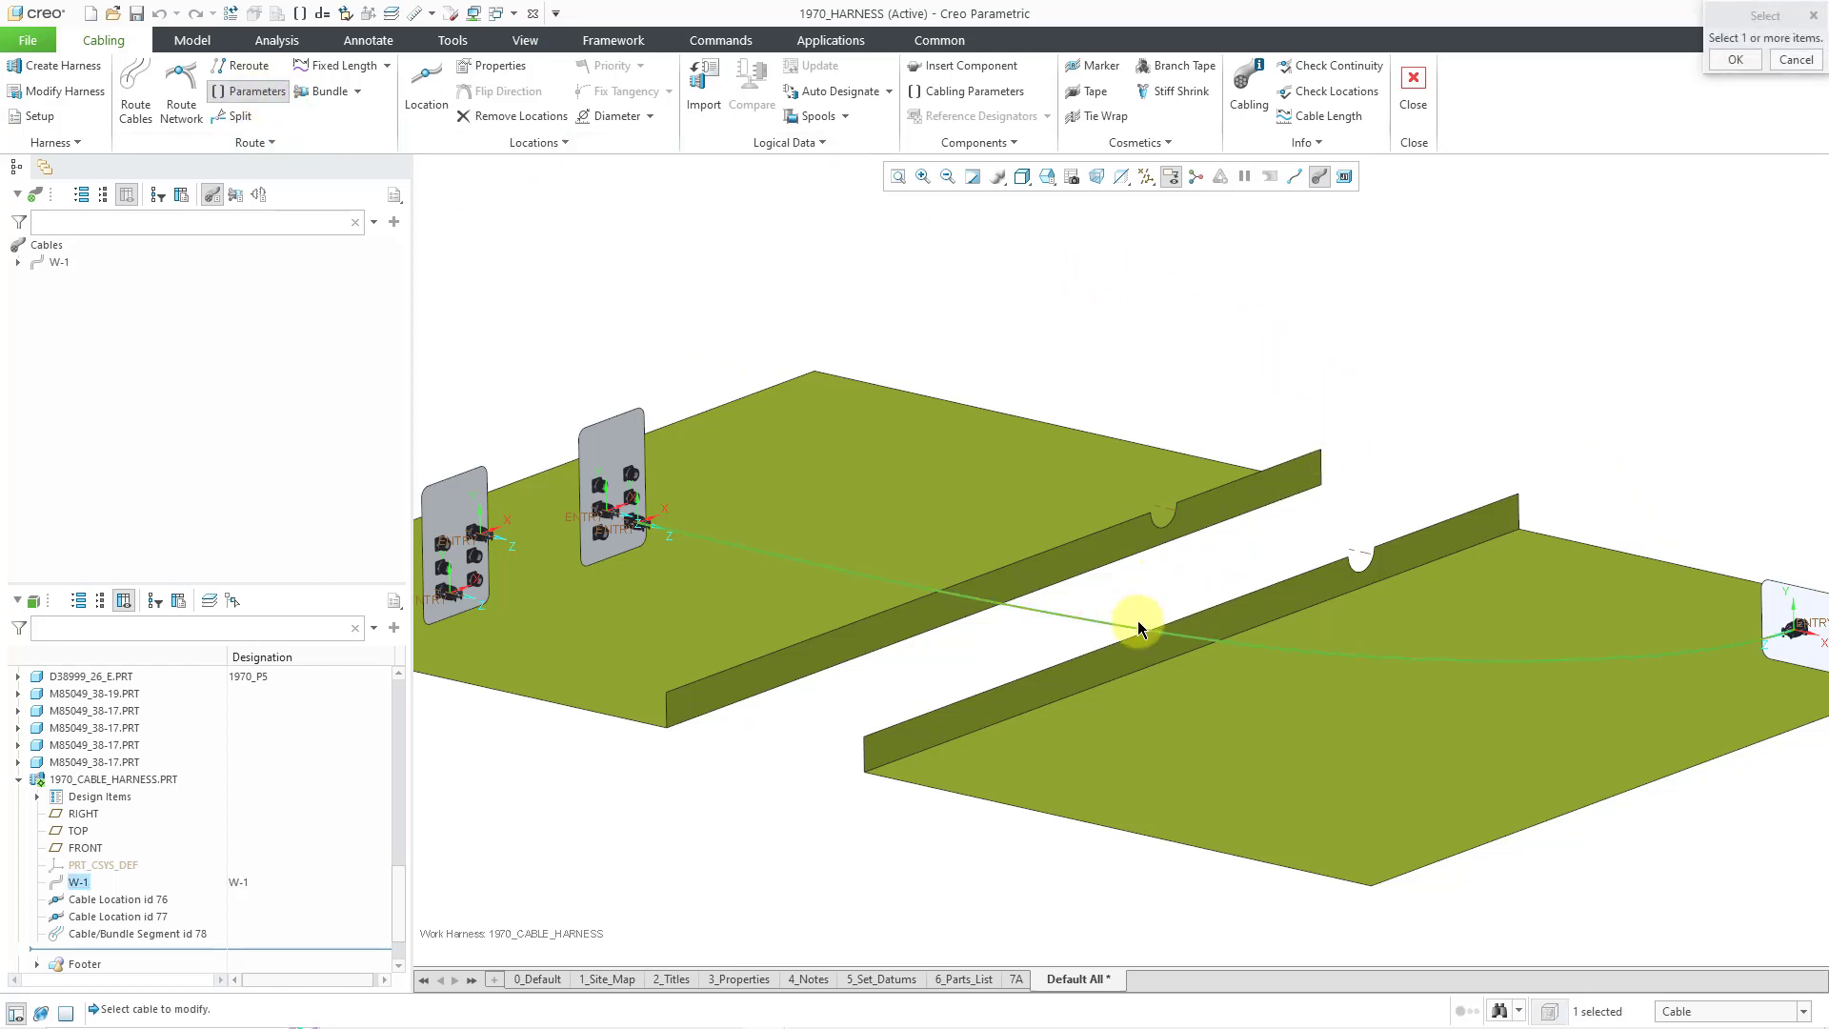
middle_click(1216, 519)
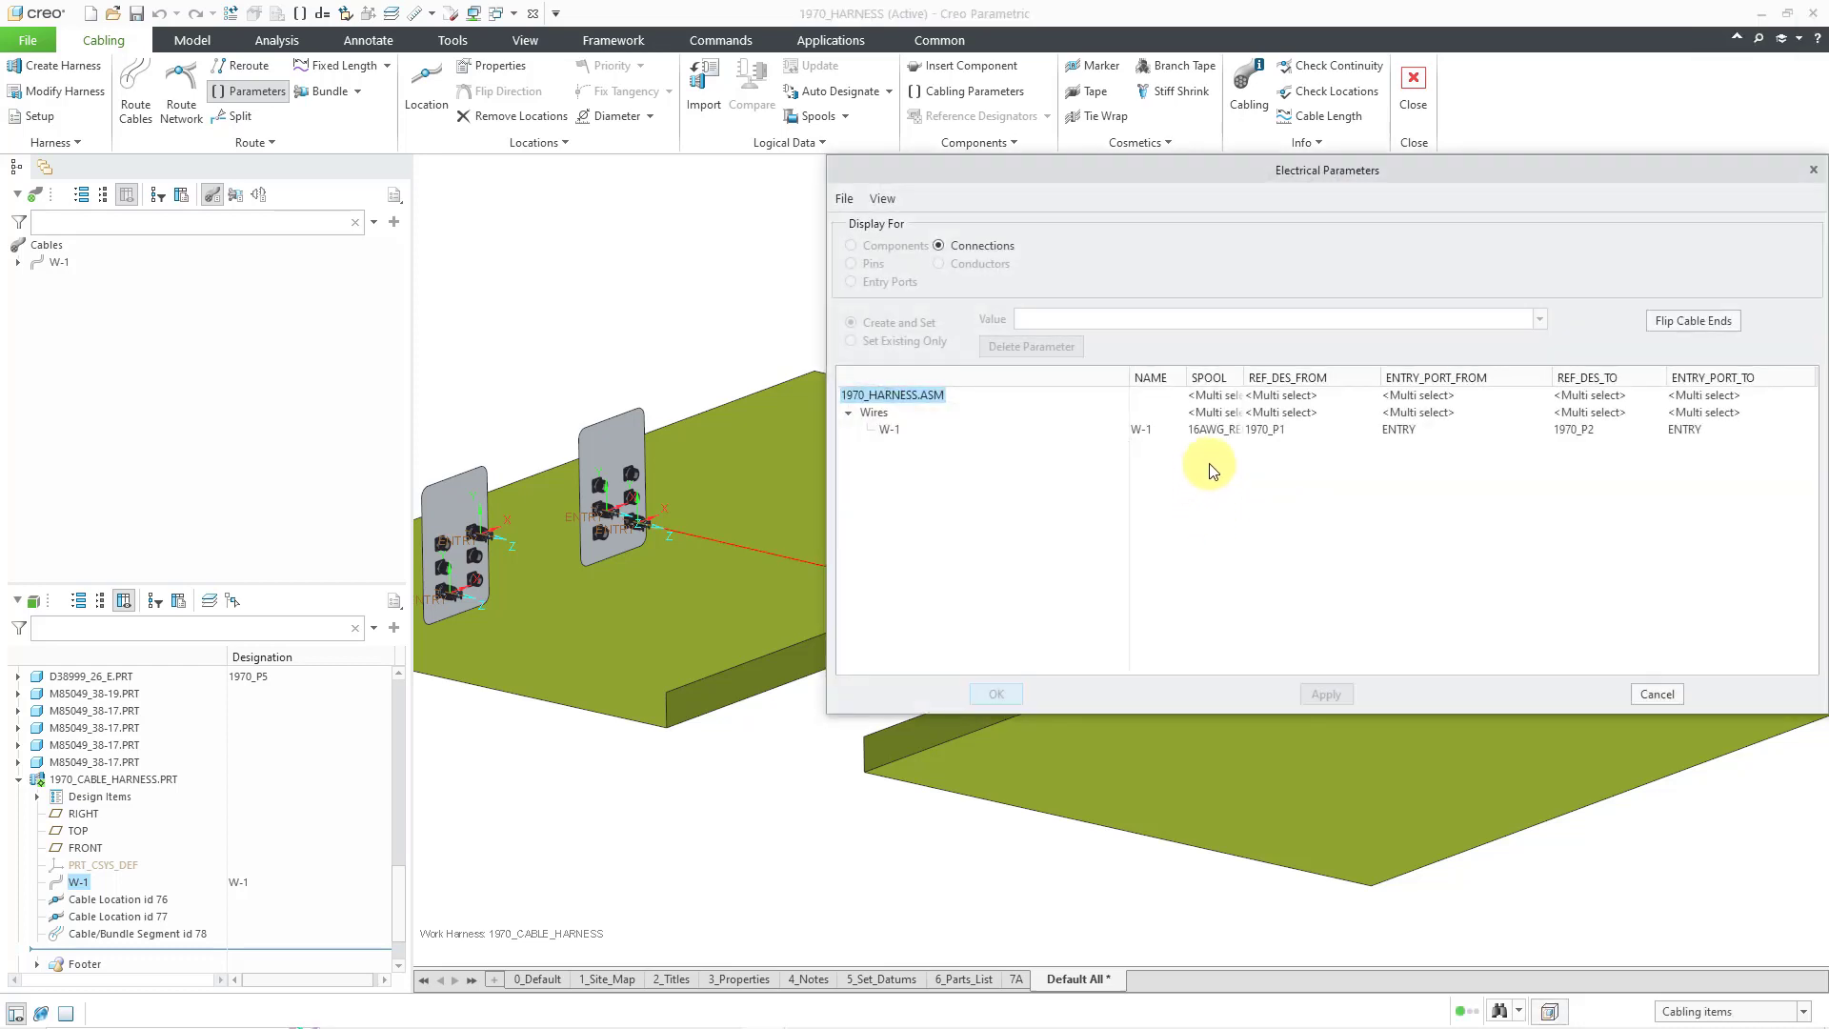
drag(1245, 373, 1324, 375)
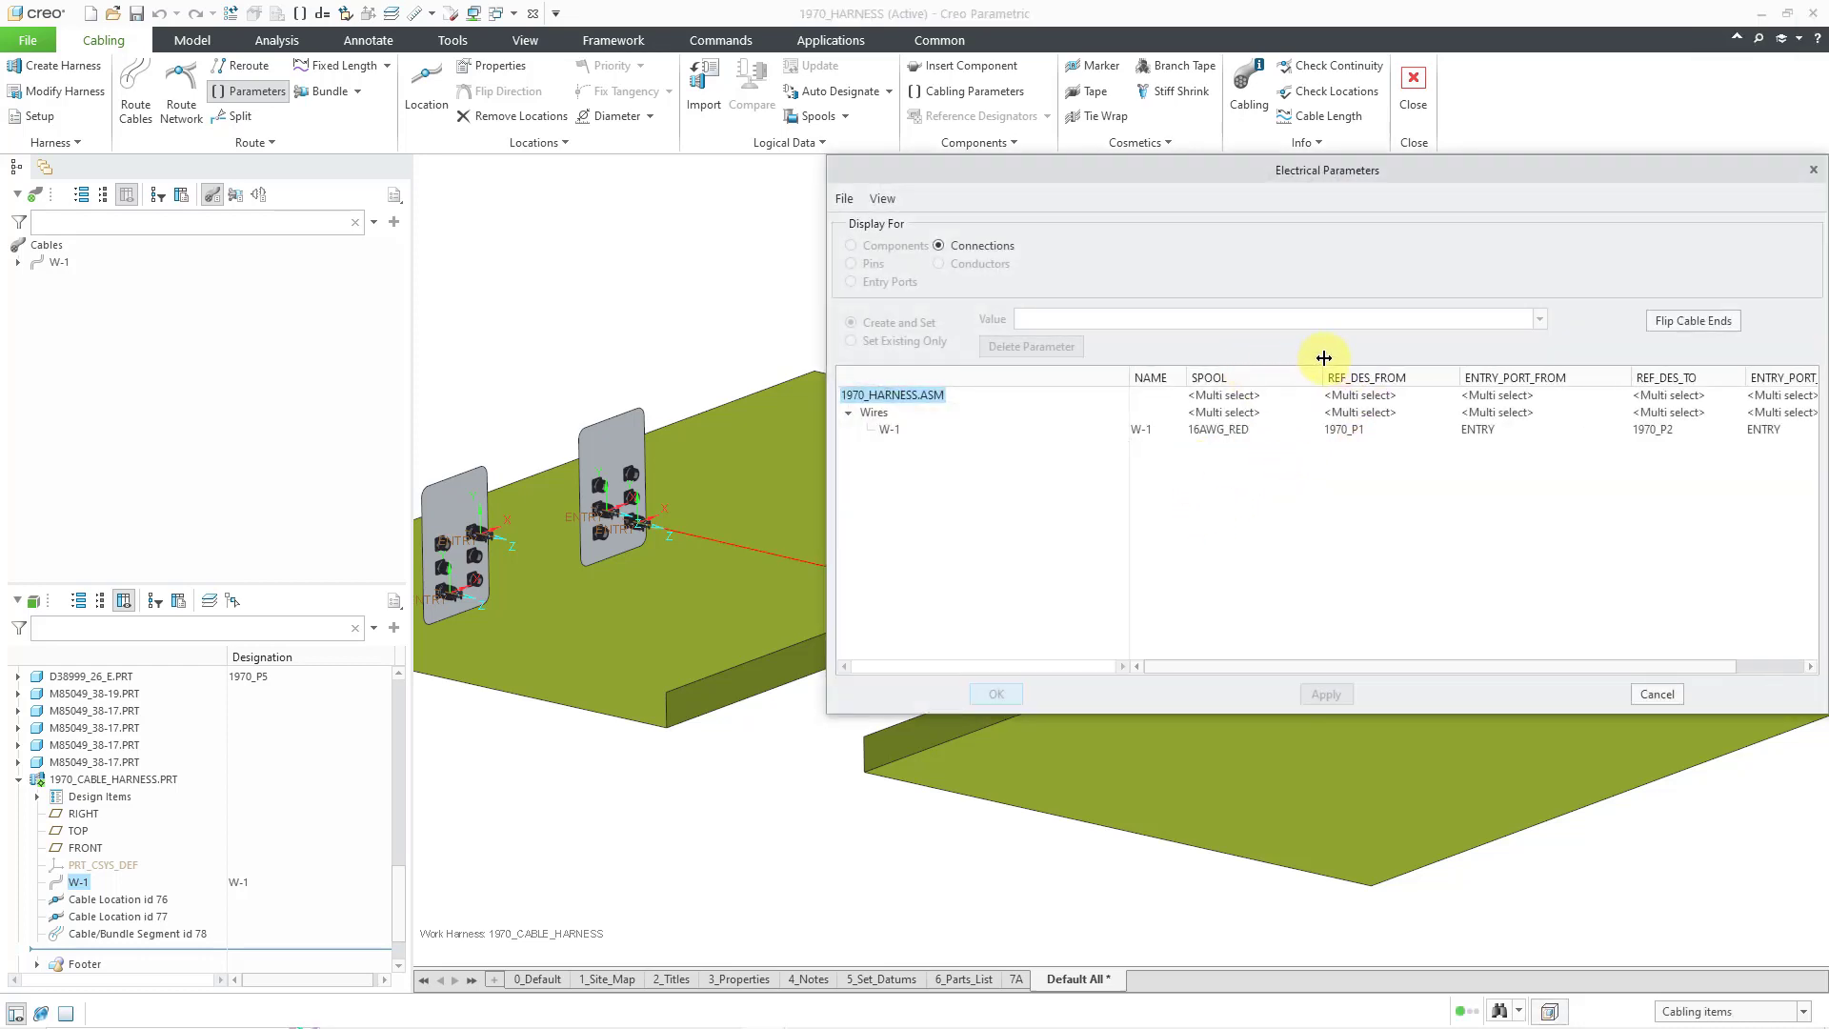
click(1221, 431)
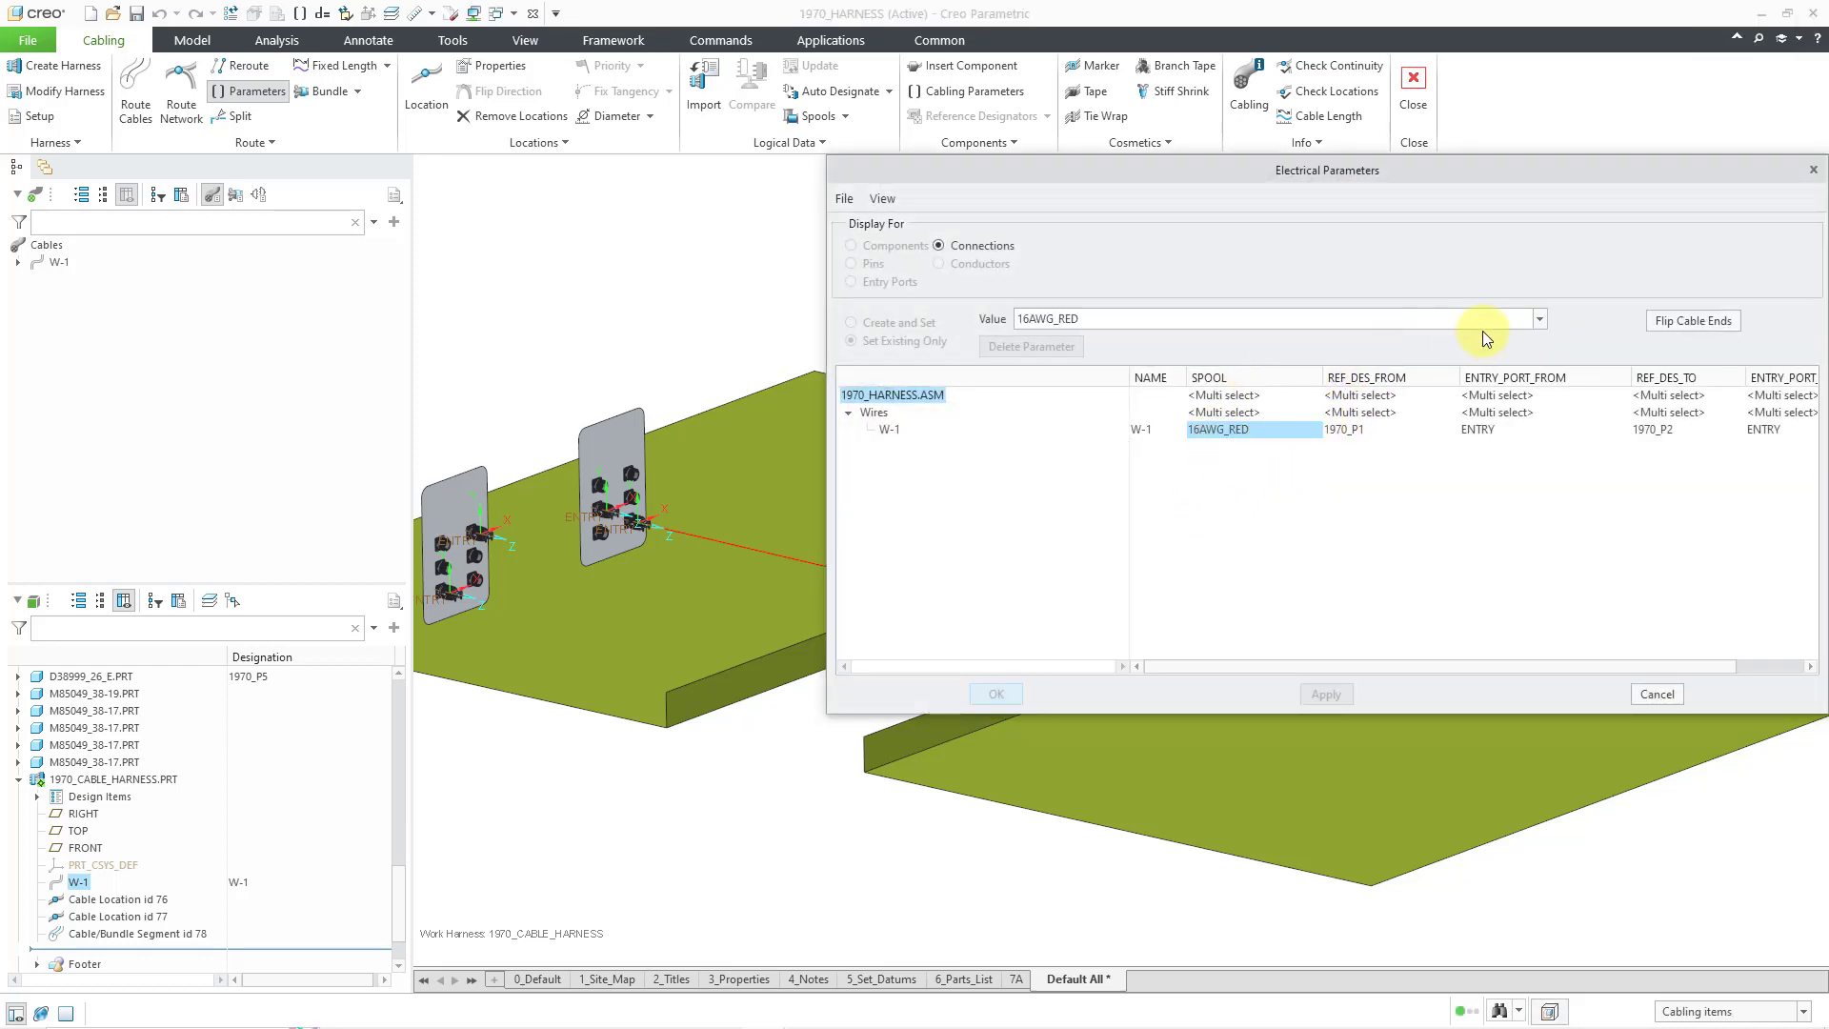
click(1539, 320)
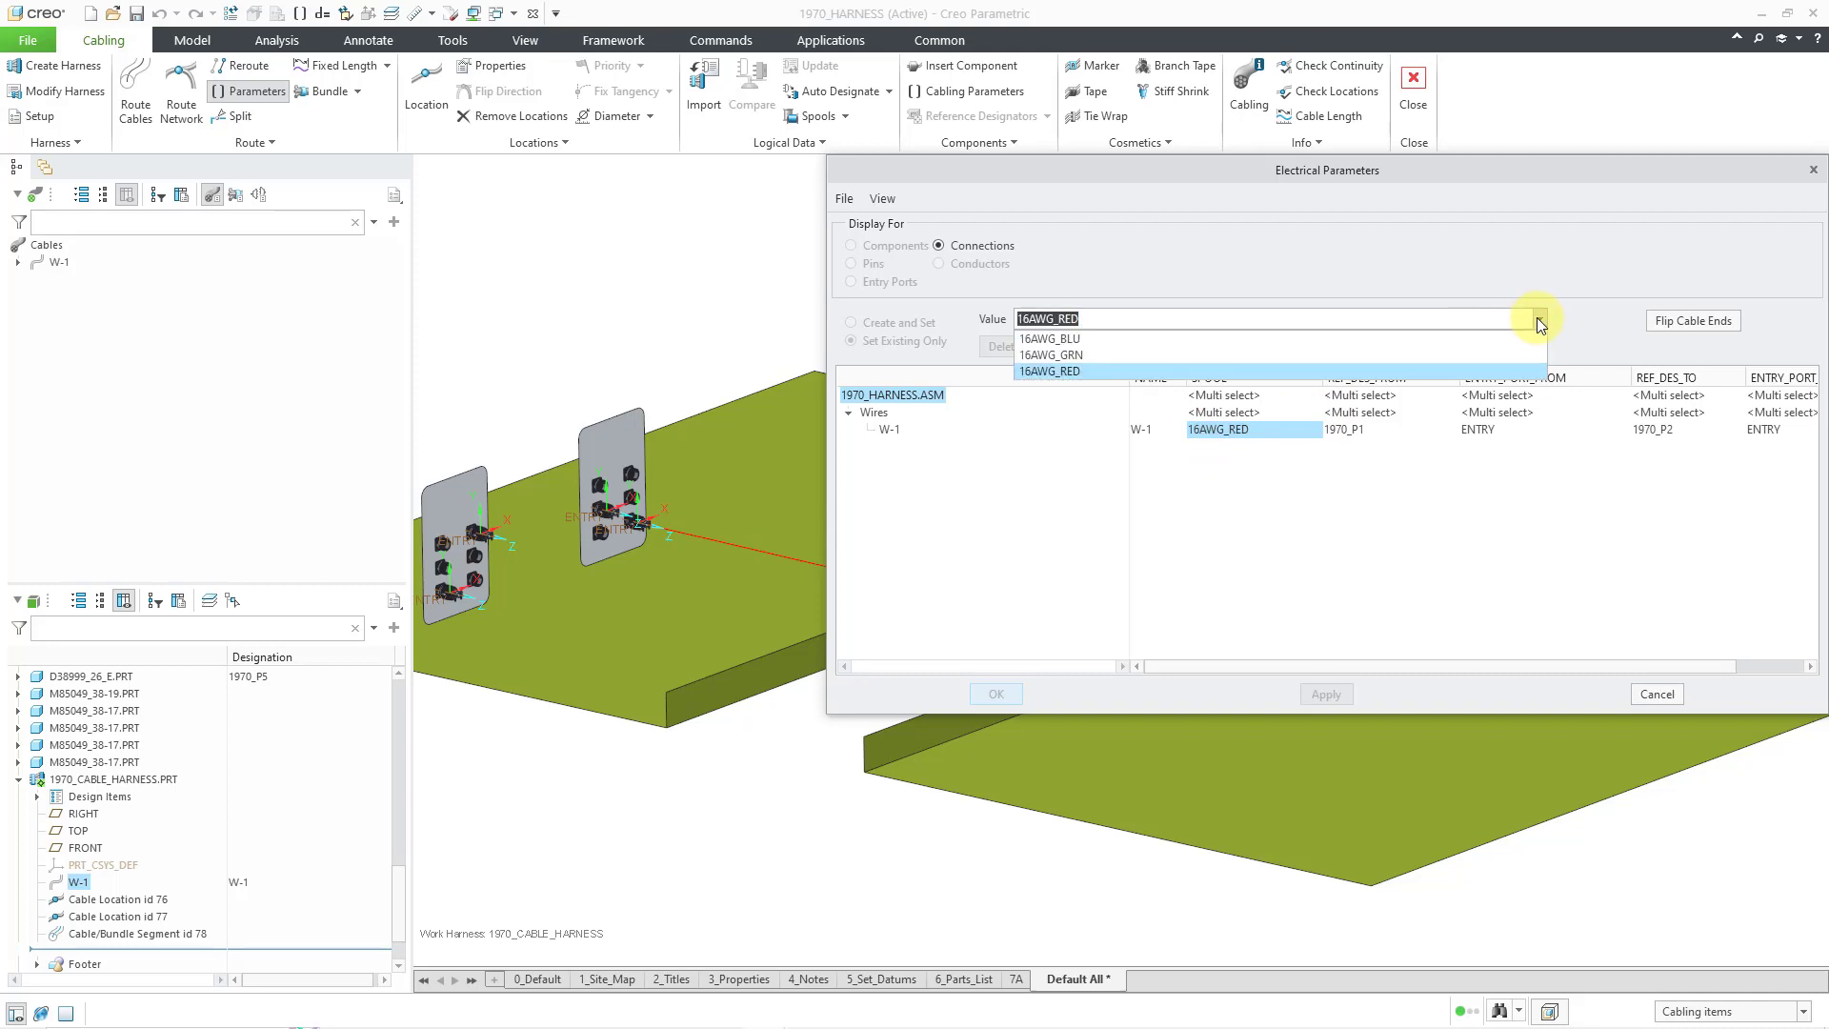
click(1506, 340)
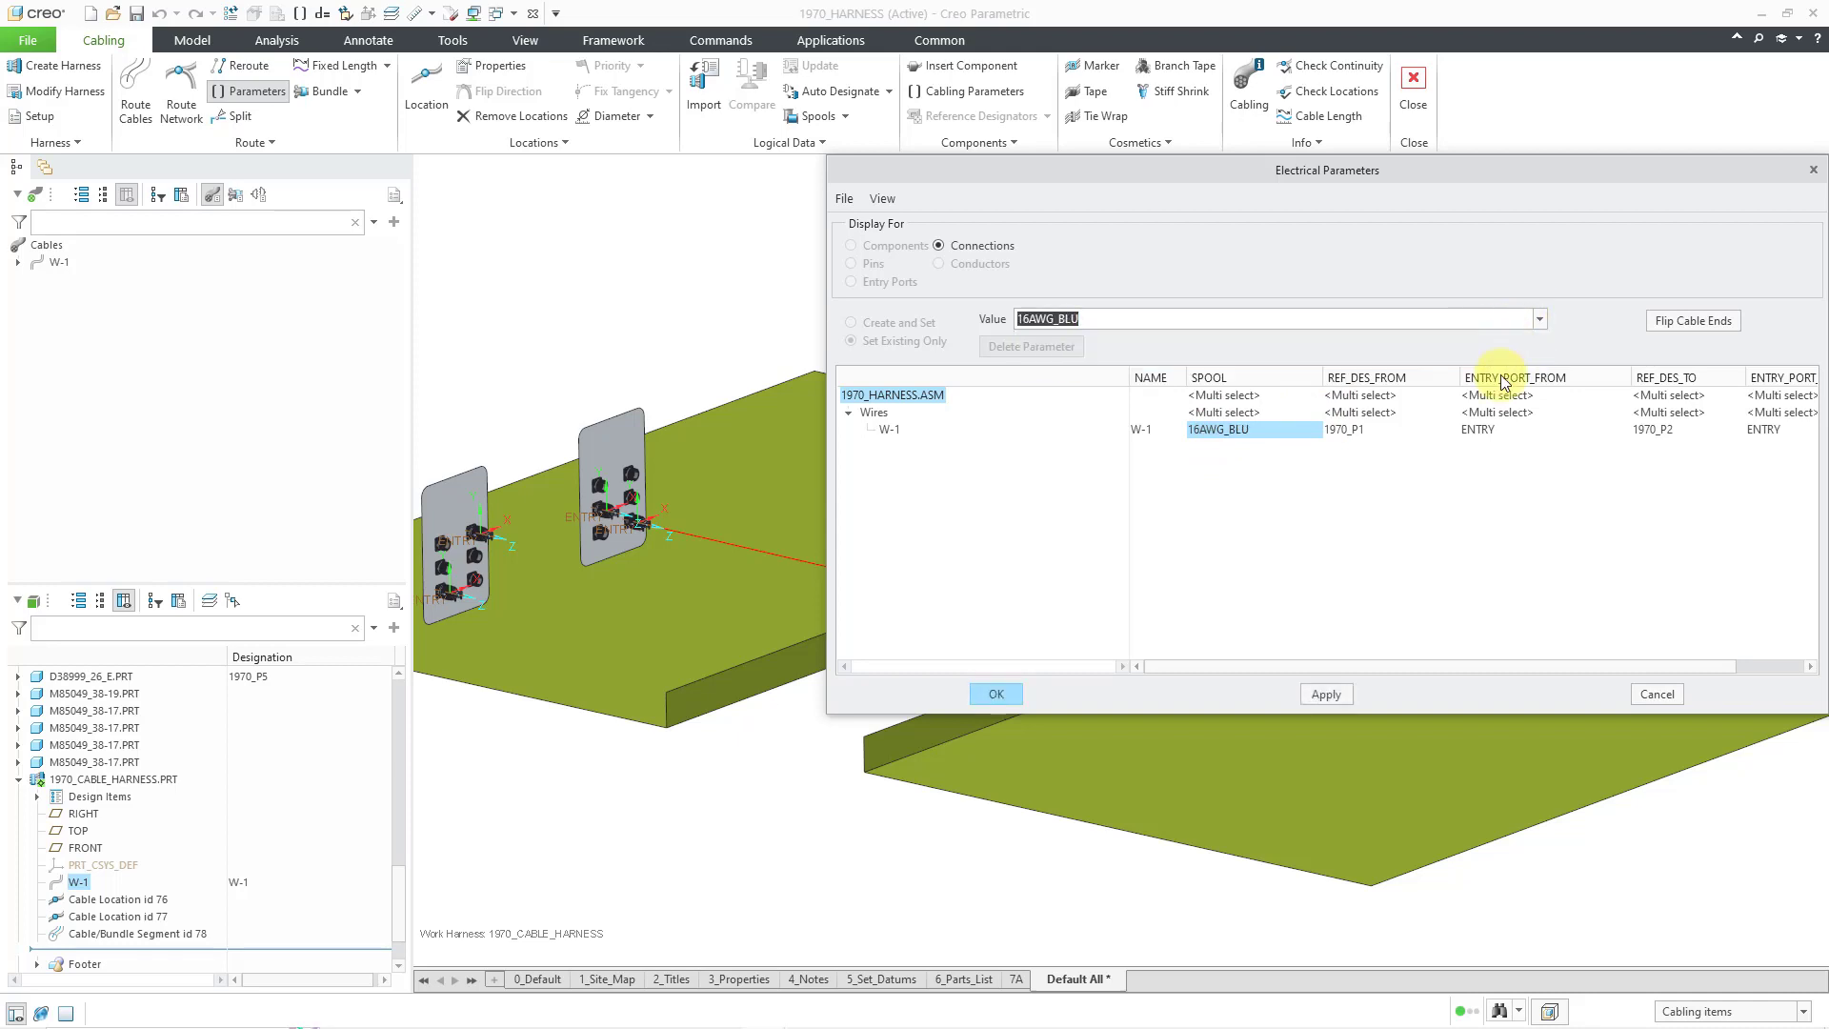
click(996, 693)
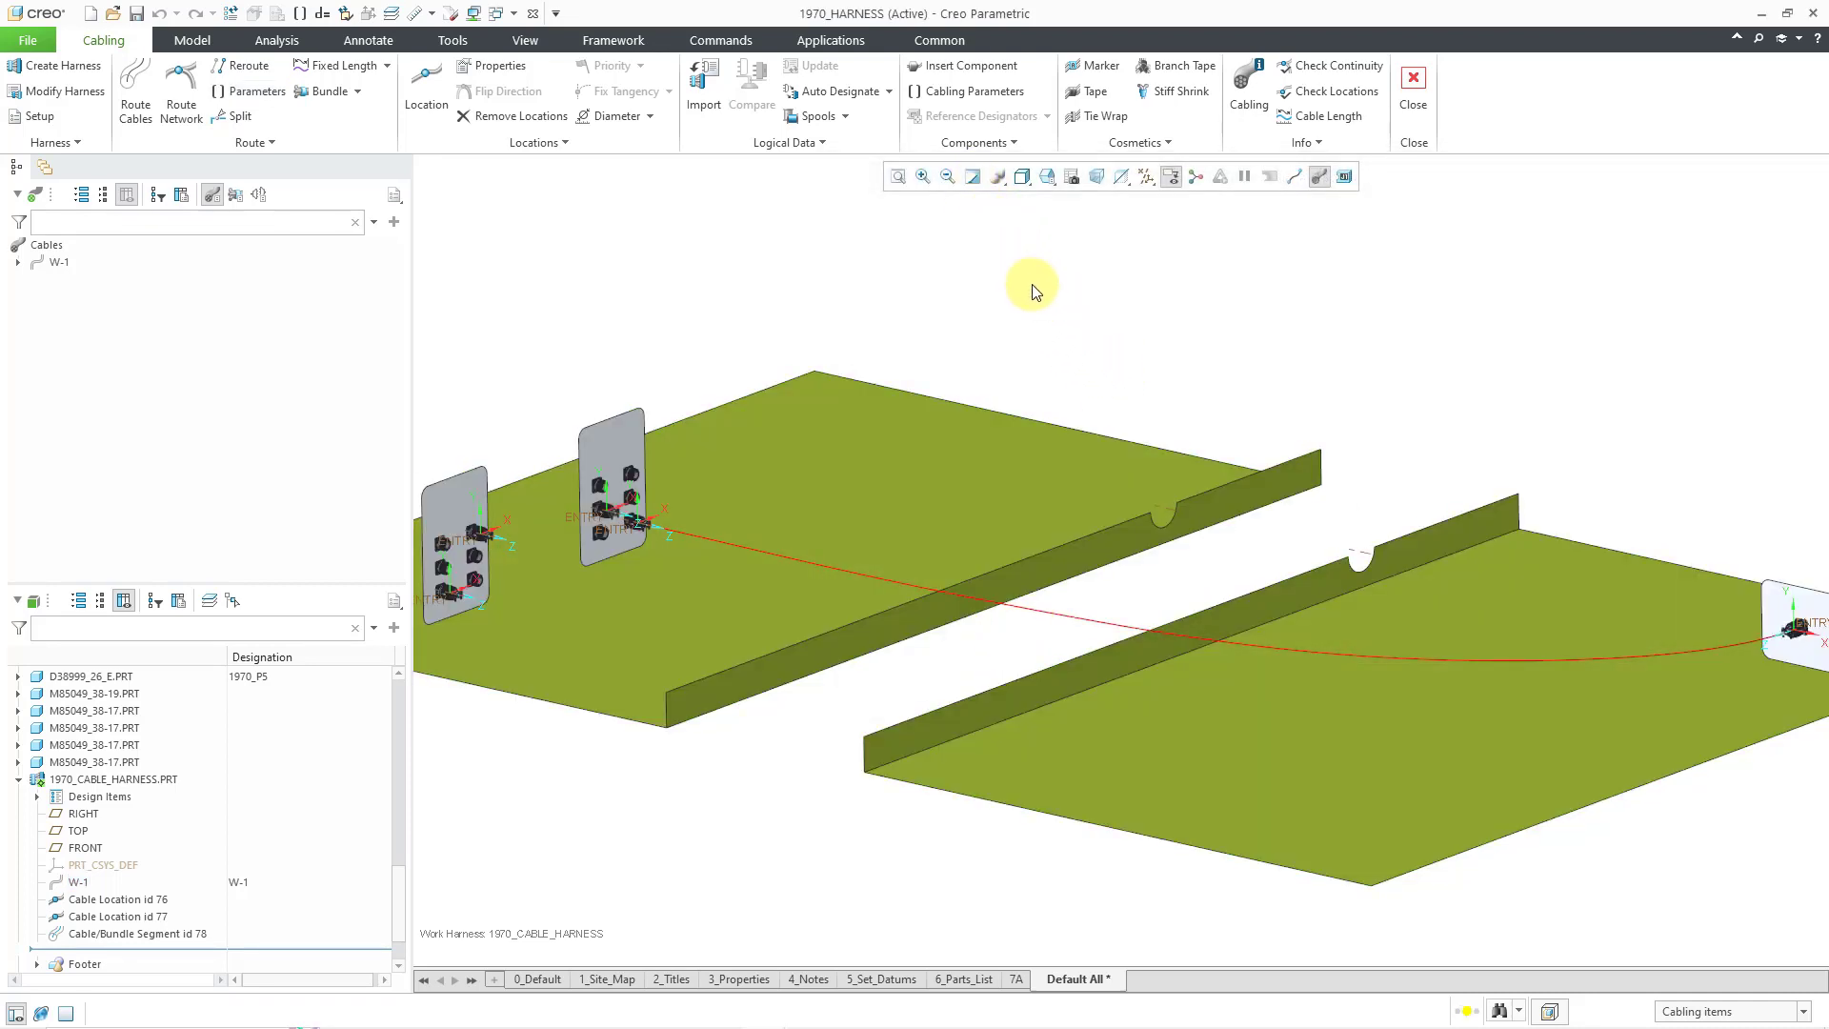
- Regenerate the model so W-1 turns blue, then select its cable segment for editing
right_click(748, 250)
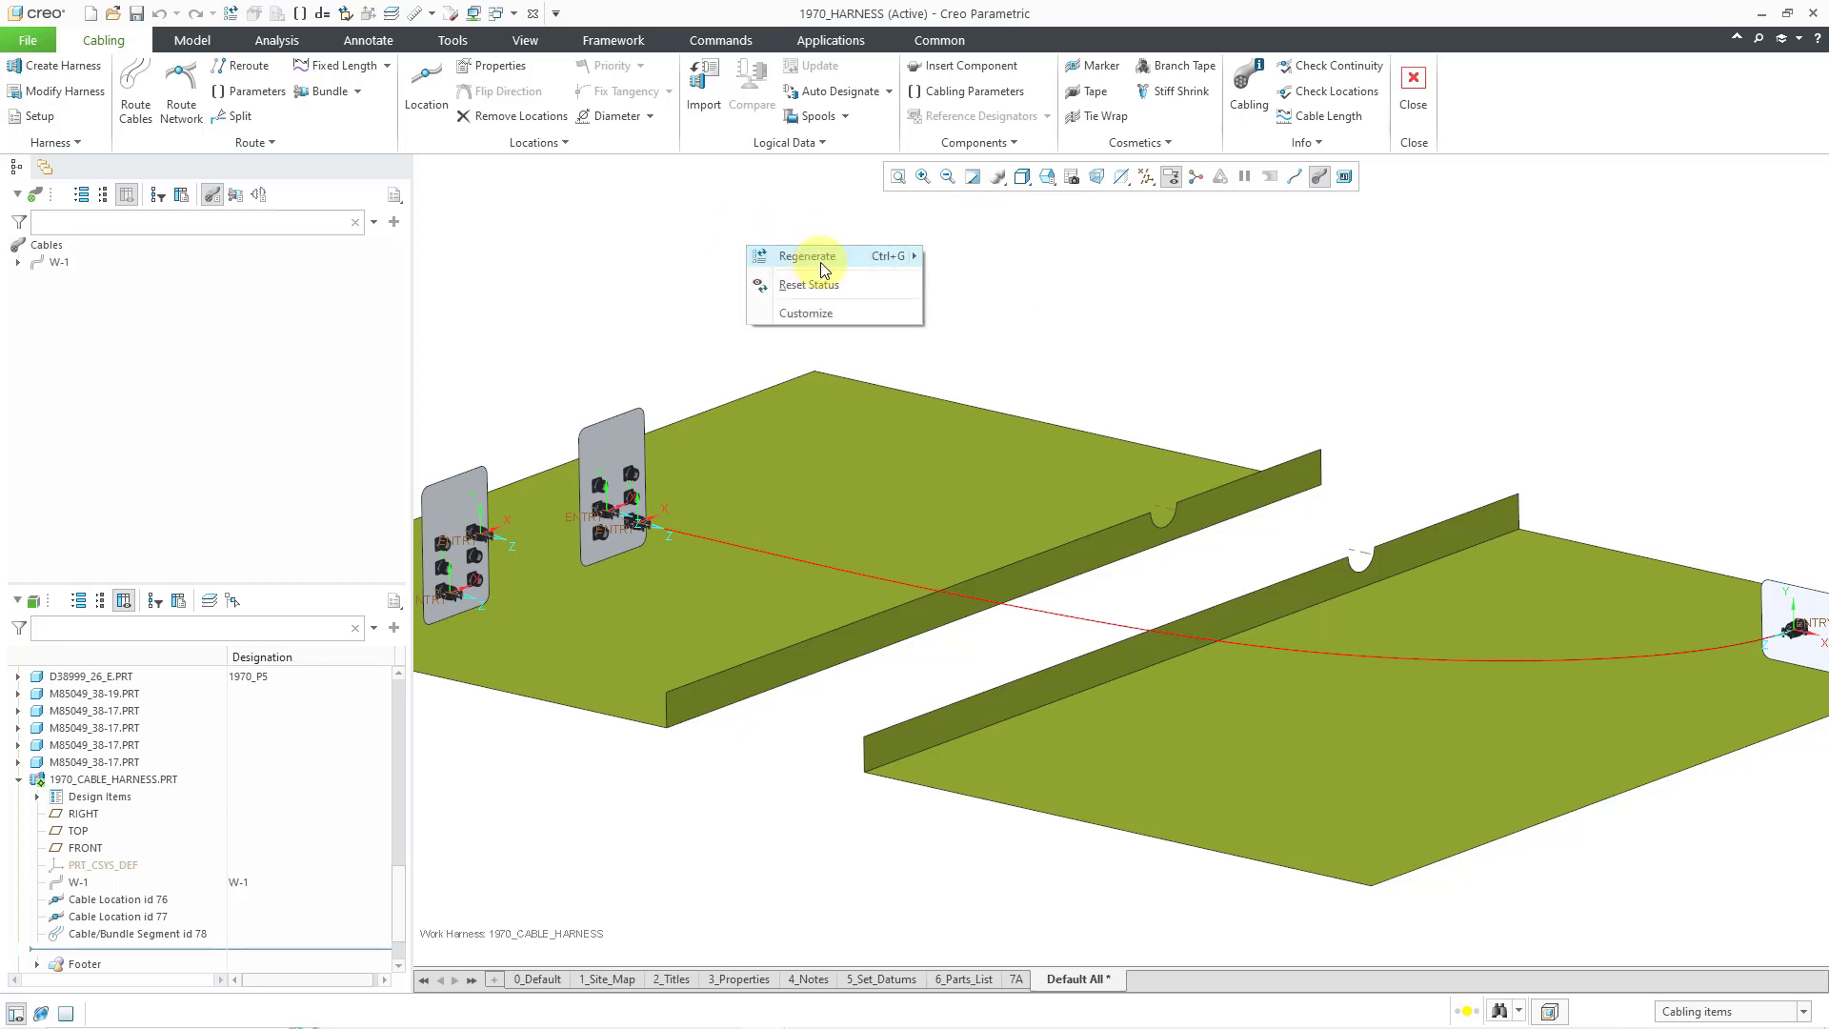
click(817, 253)
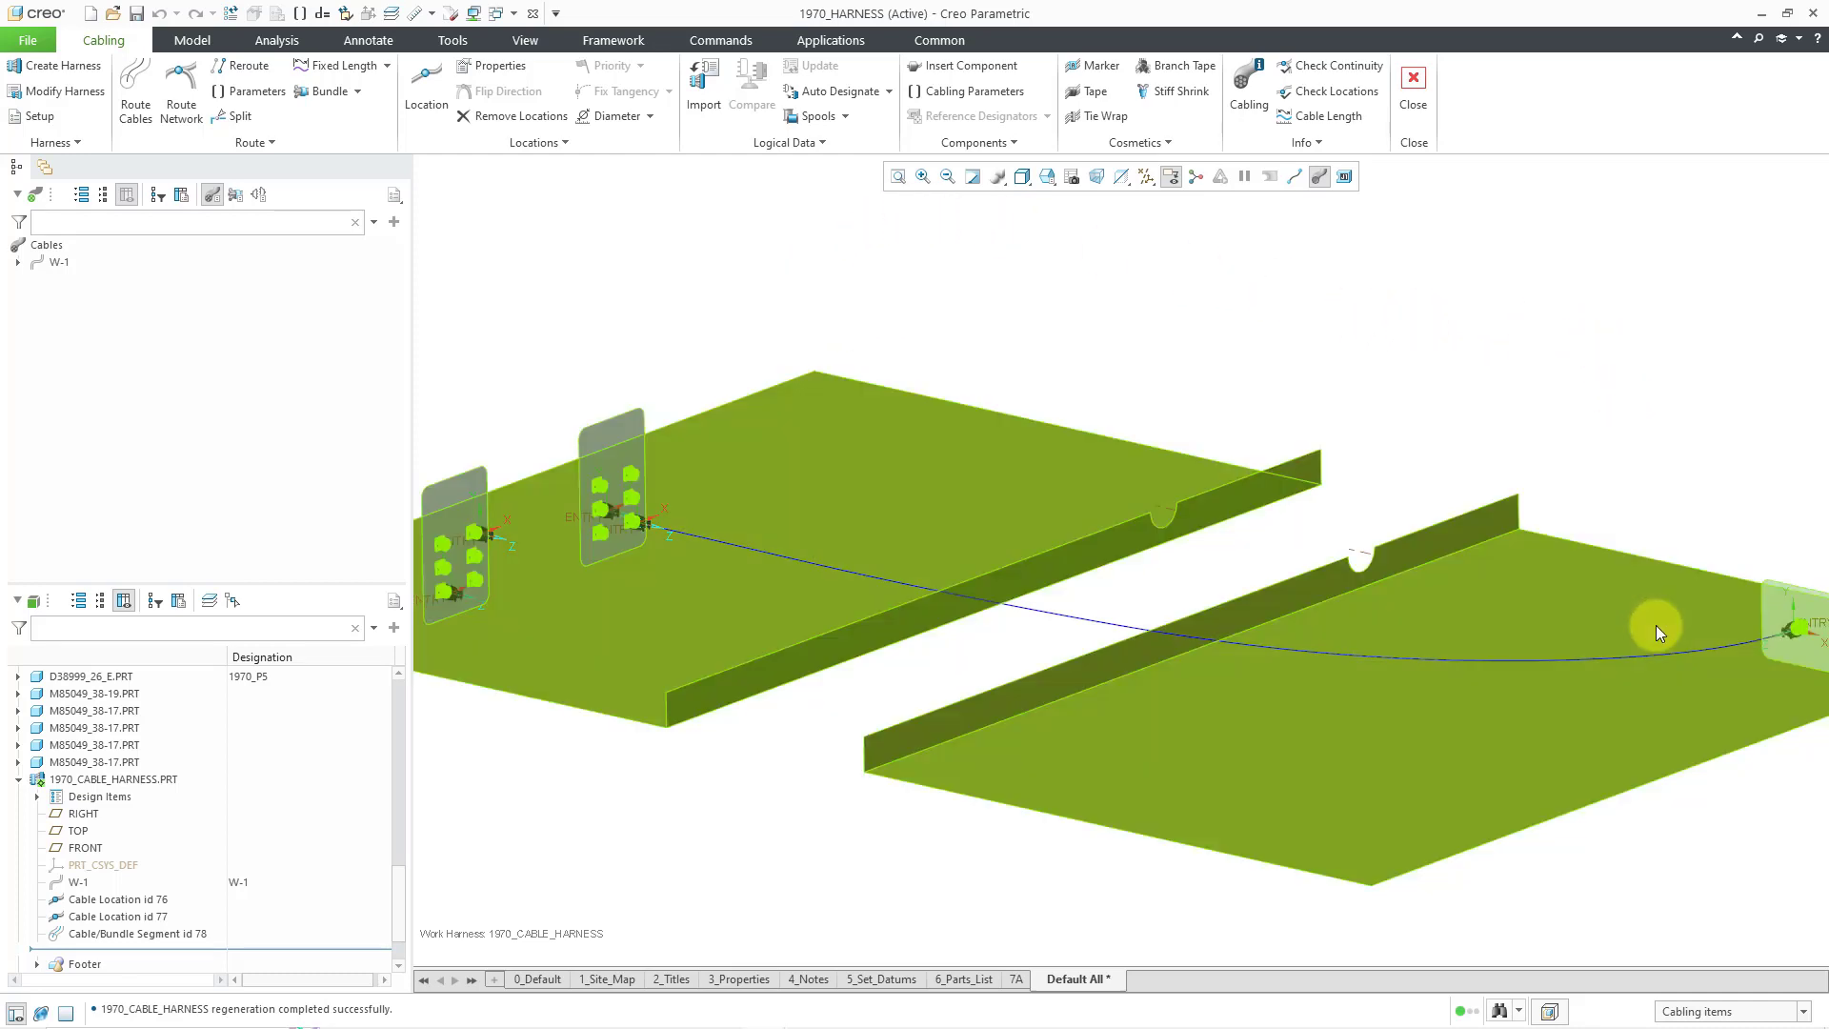
click(1660, 656)
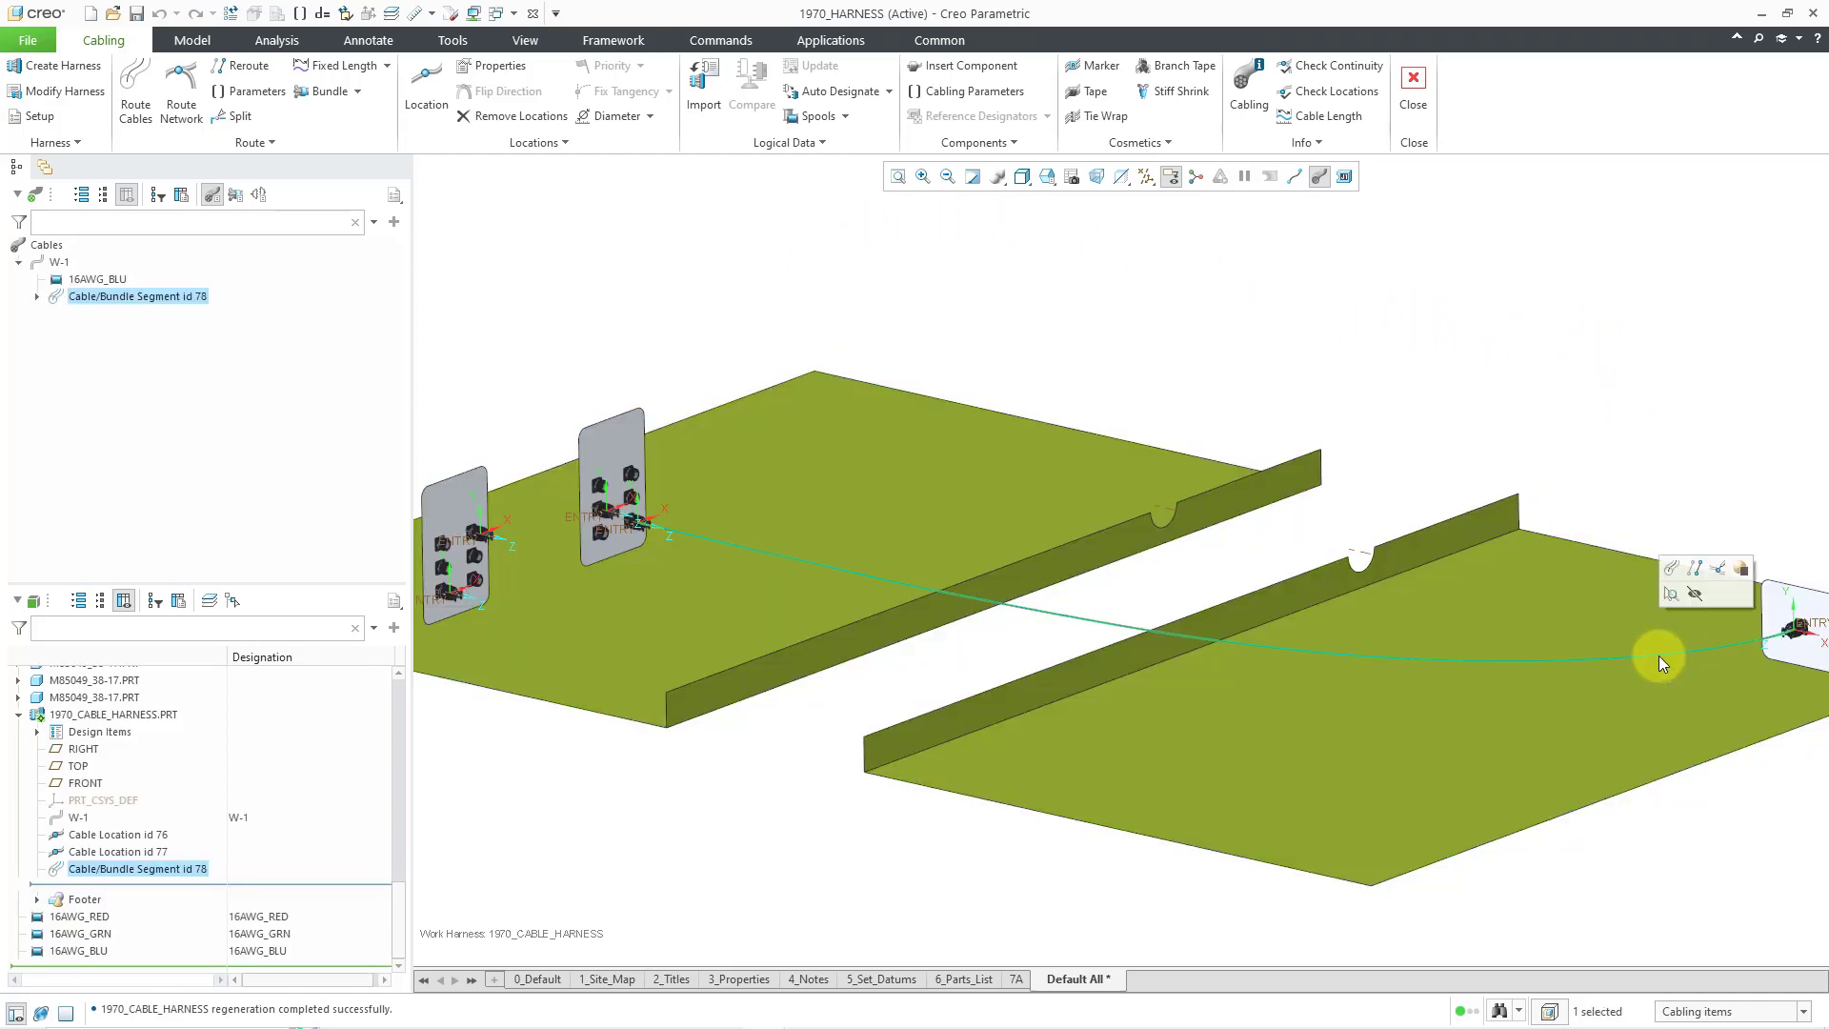
right_click(1660, 656)
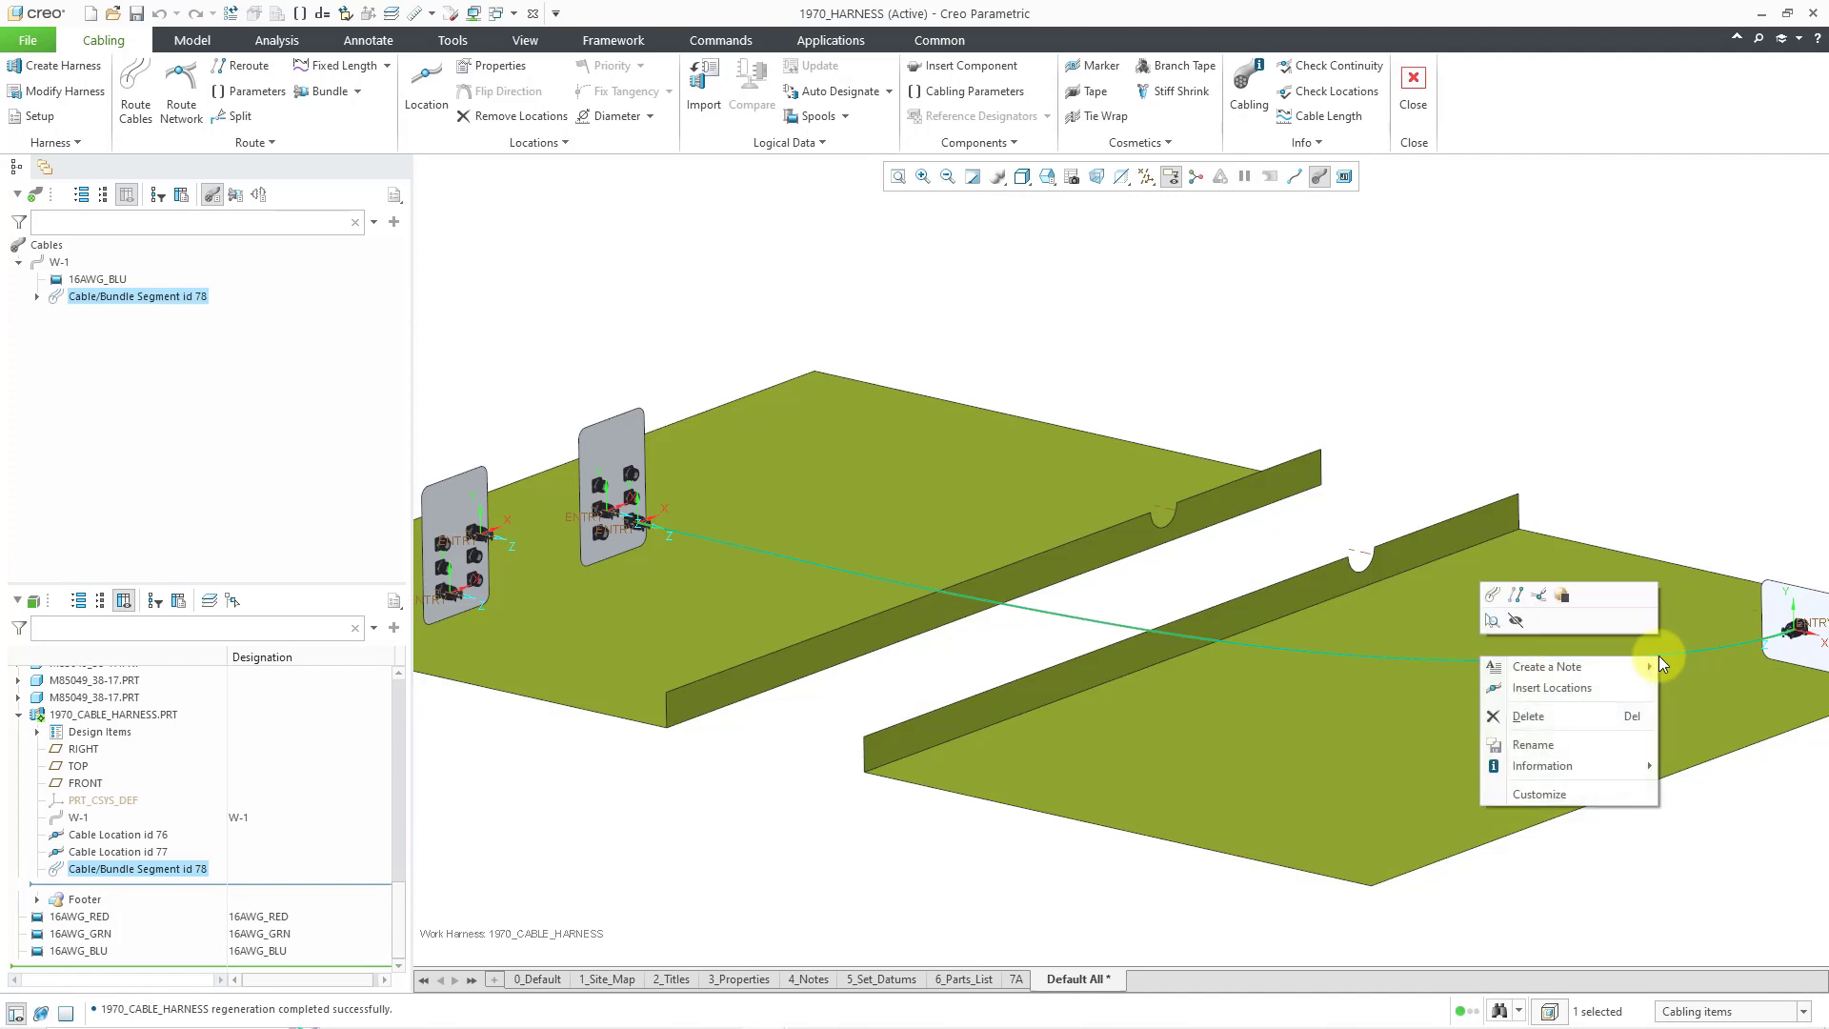
- Start inserting locations on W-1's segment and display cables as thin centerlines
click(1597, 687)
scroll(1383, 500, up, 2)
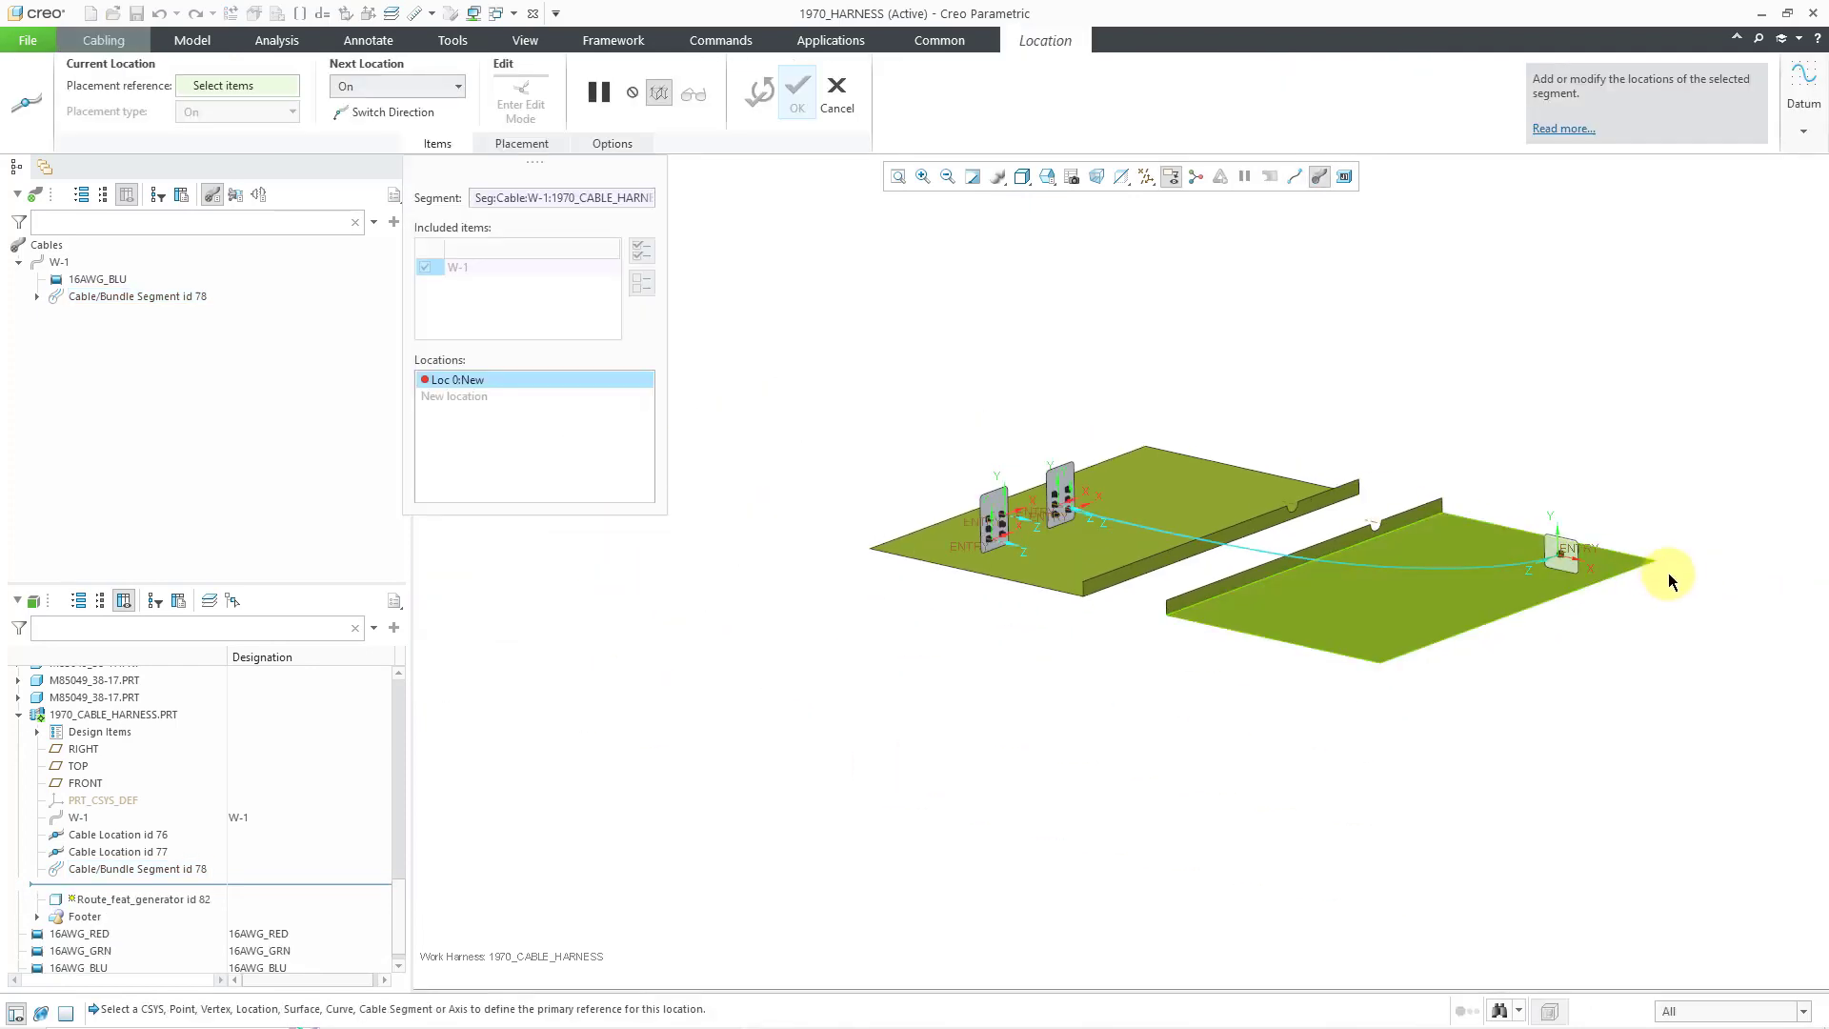
scroll(1663, 577, down, 6)
scroll(1212, 501, down, 3)
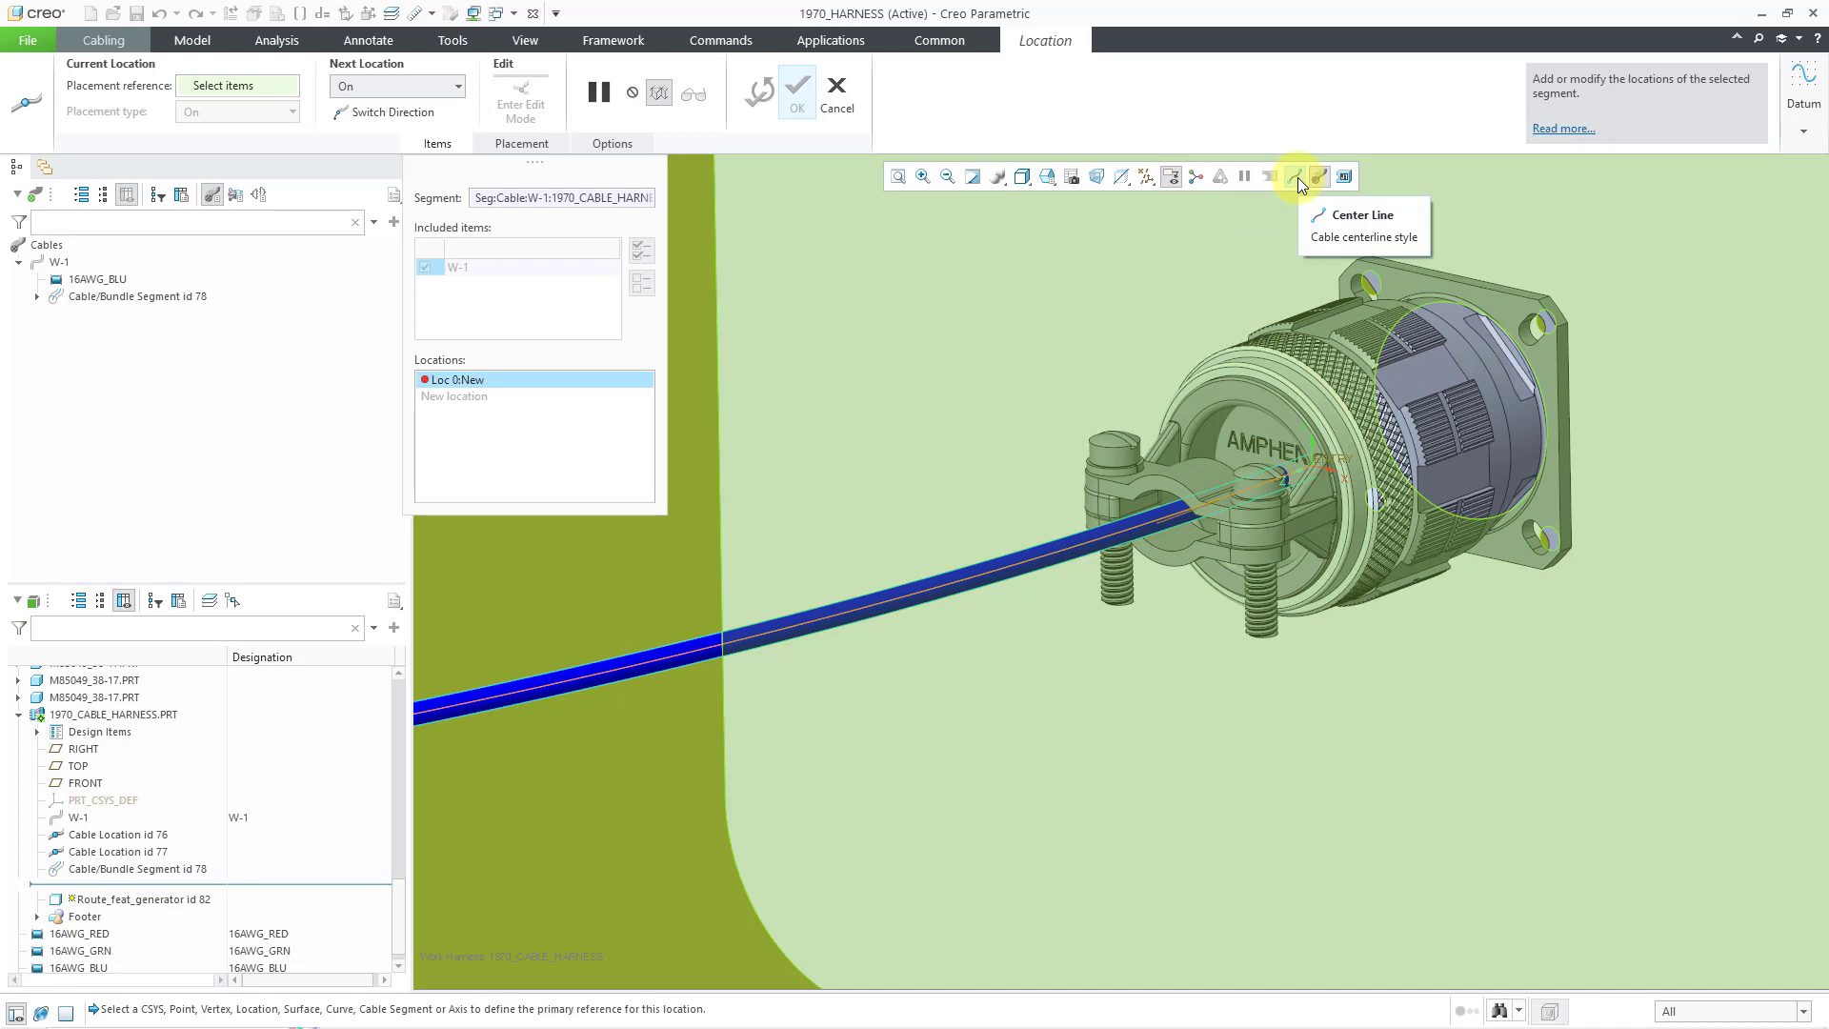
click(1297, 177)
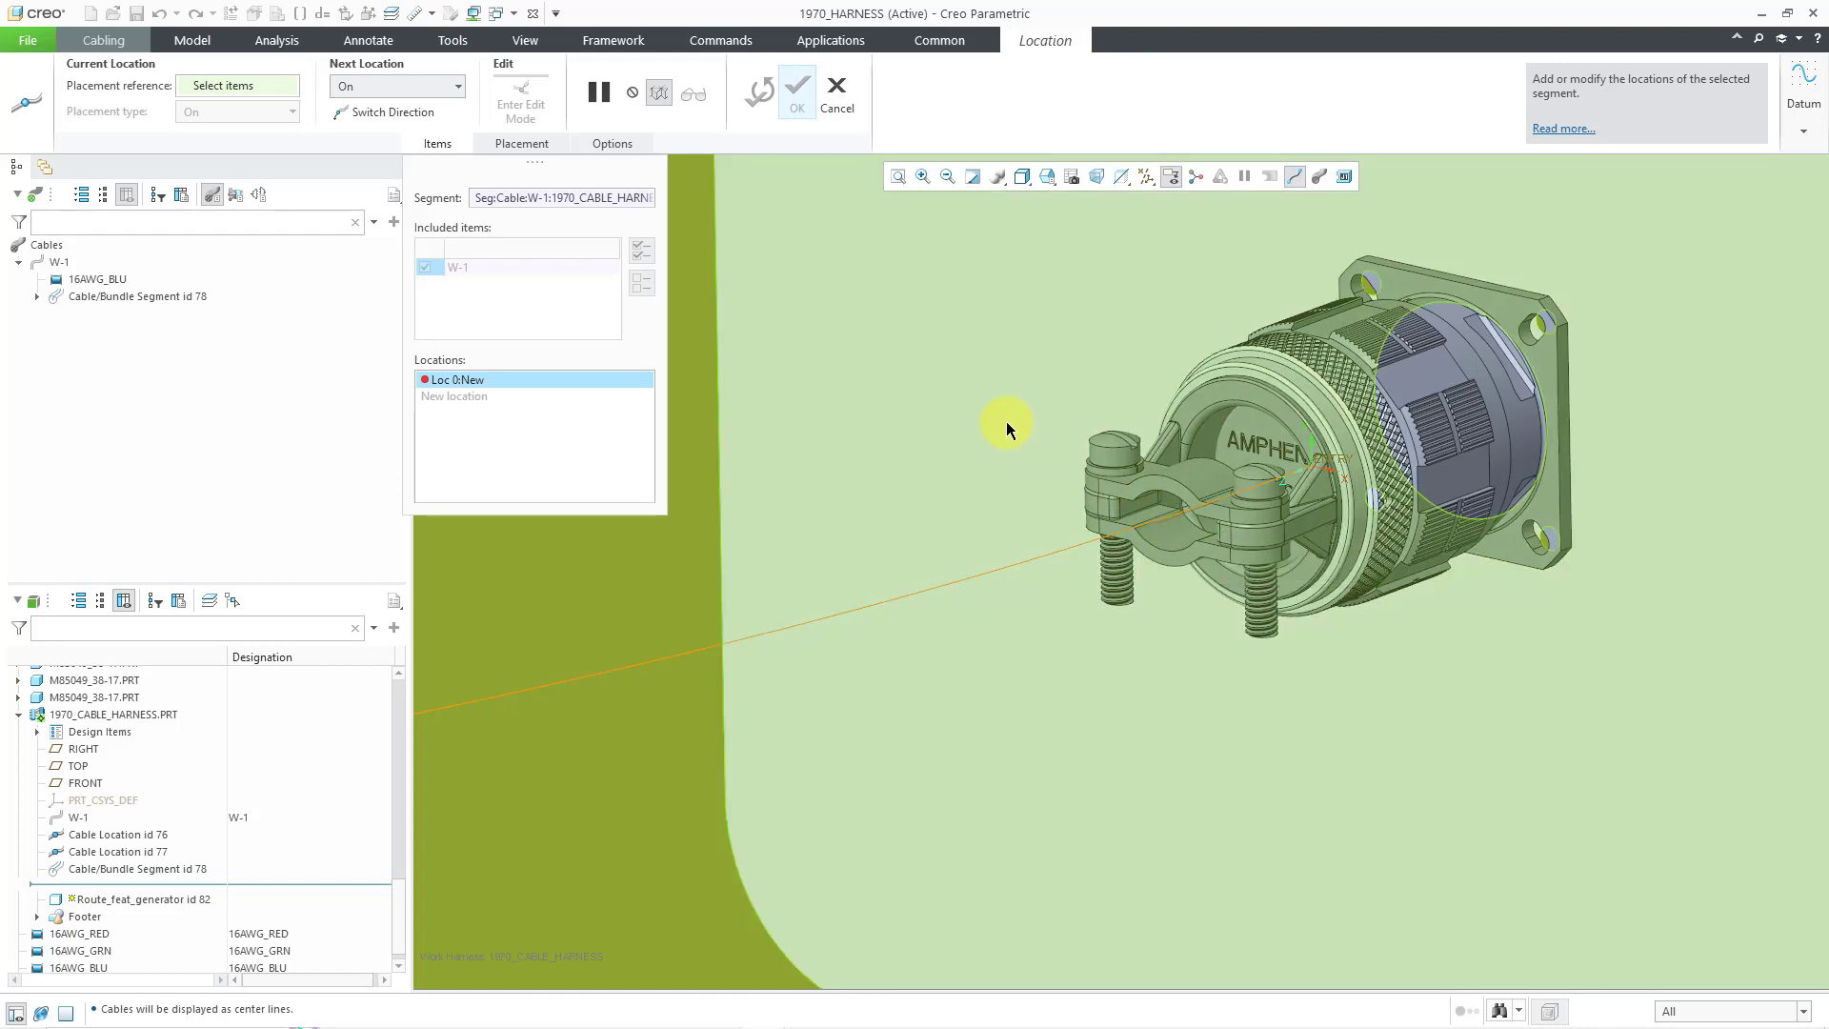
- Place location Loc 0 On the connector clamp's datum axis
right_click(1006, 421)
mouse_move(1029, 577)
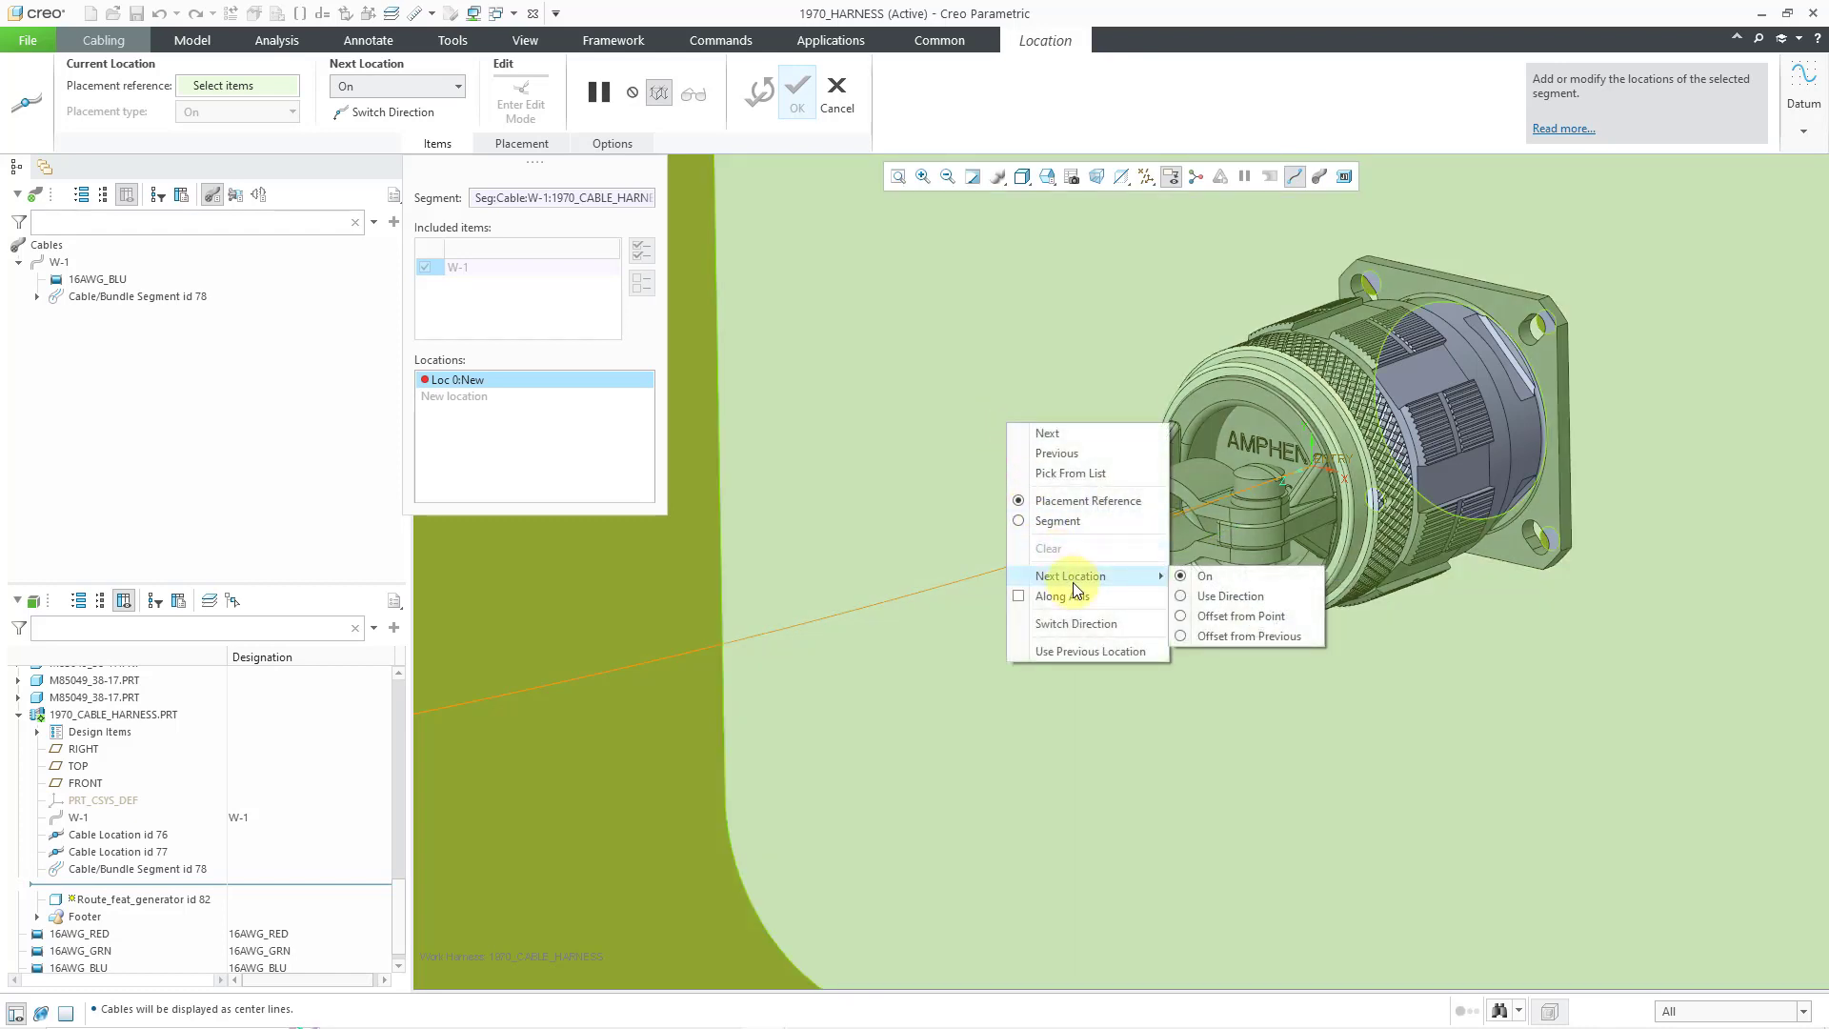
click(1205, 578)
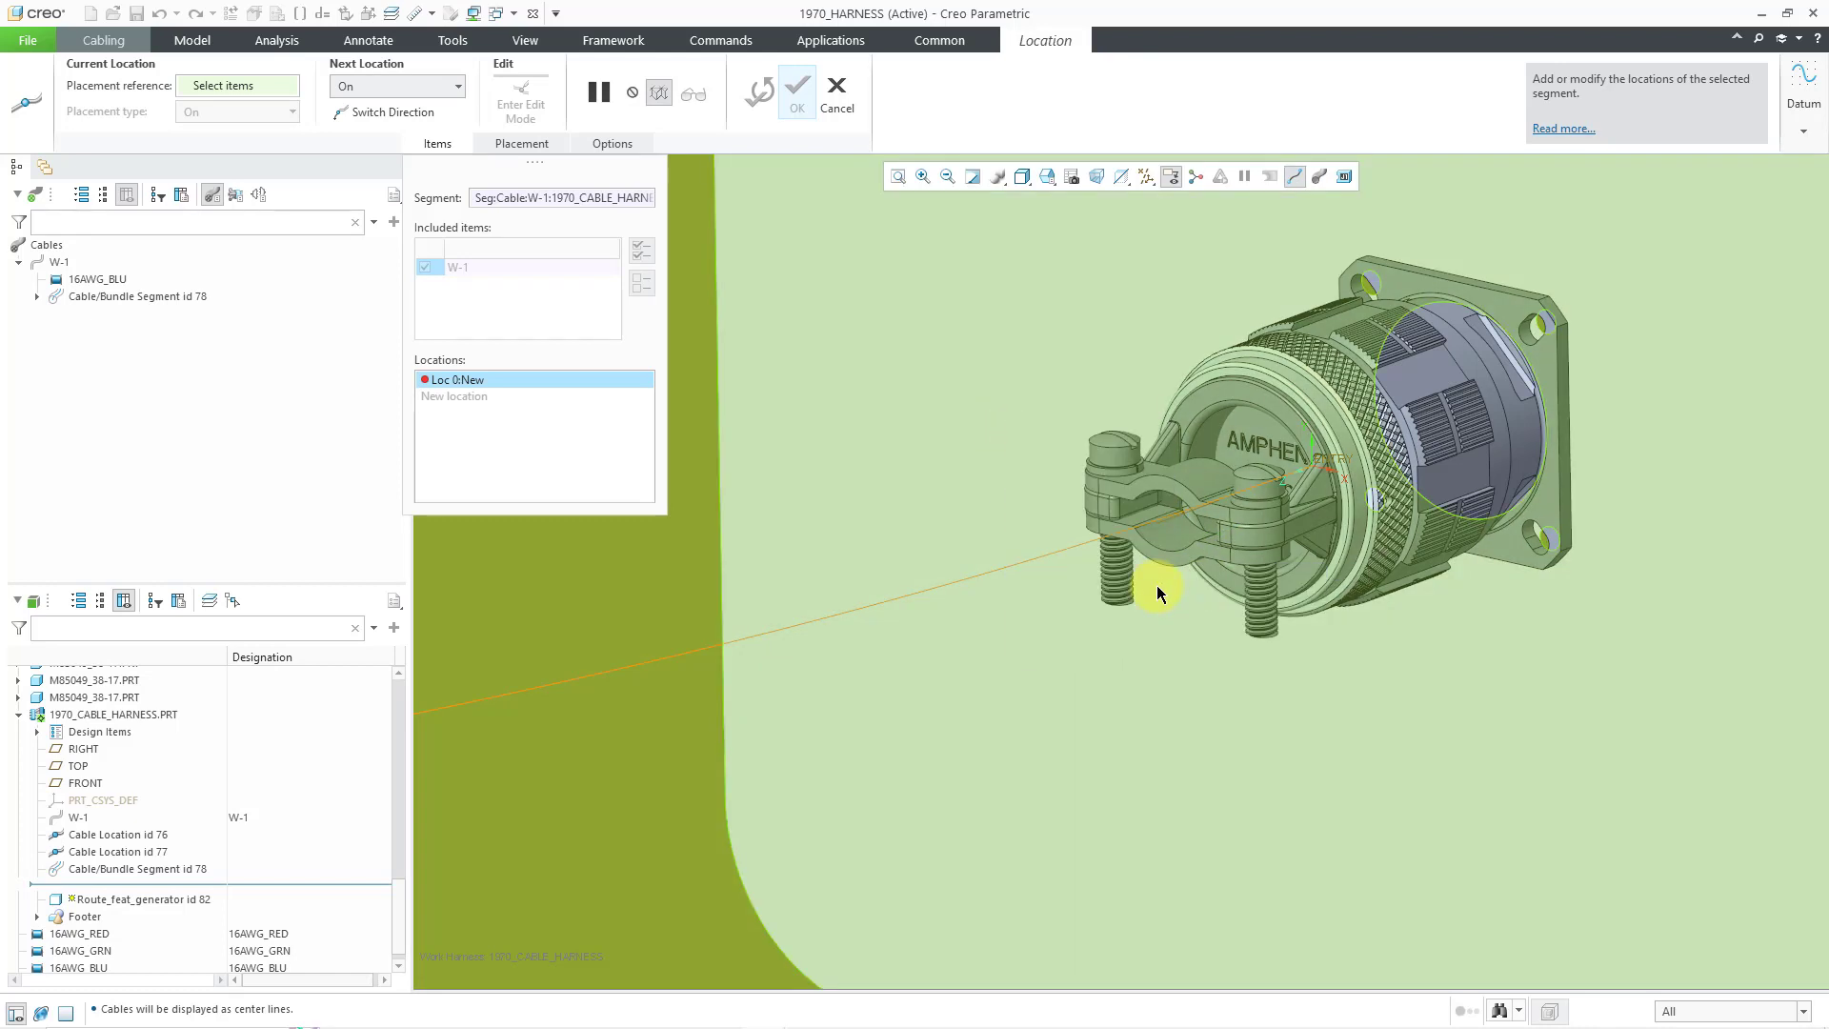
click(1170, 523)
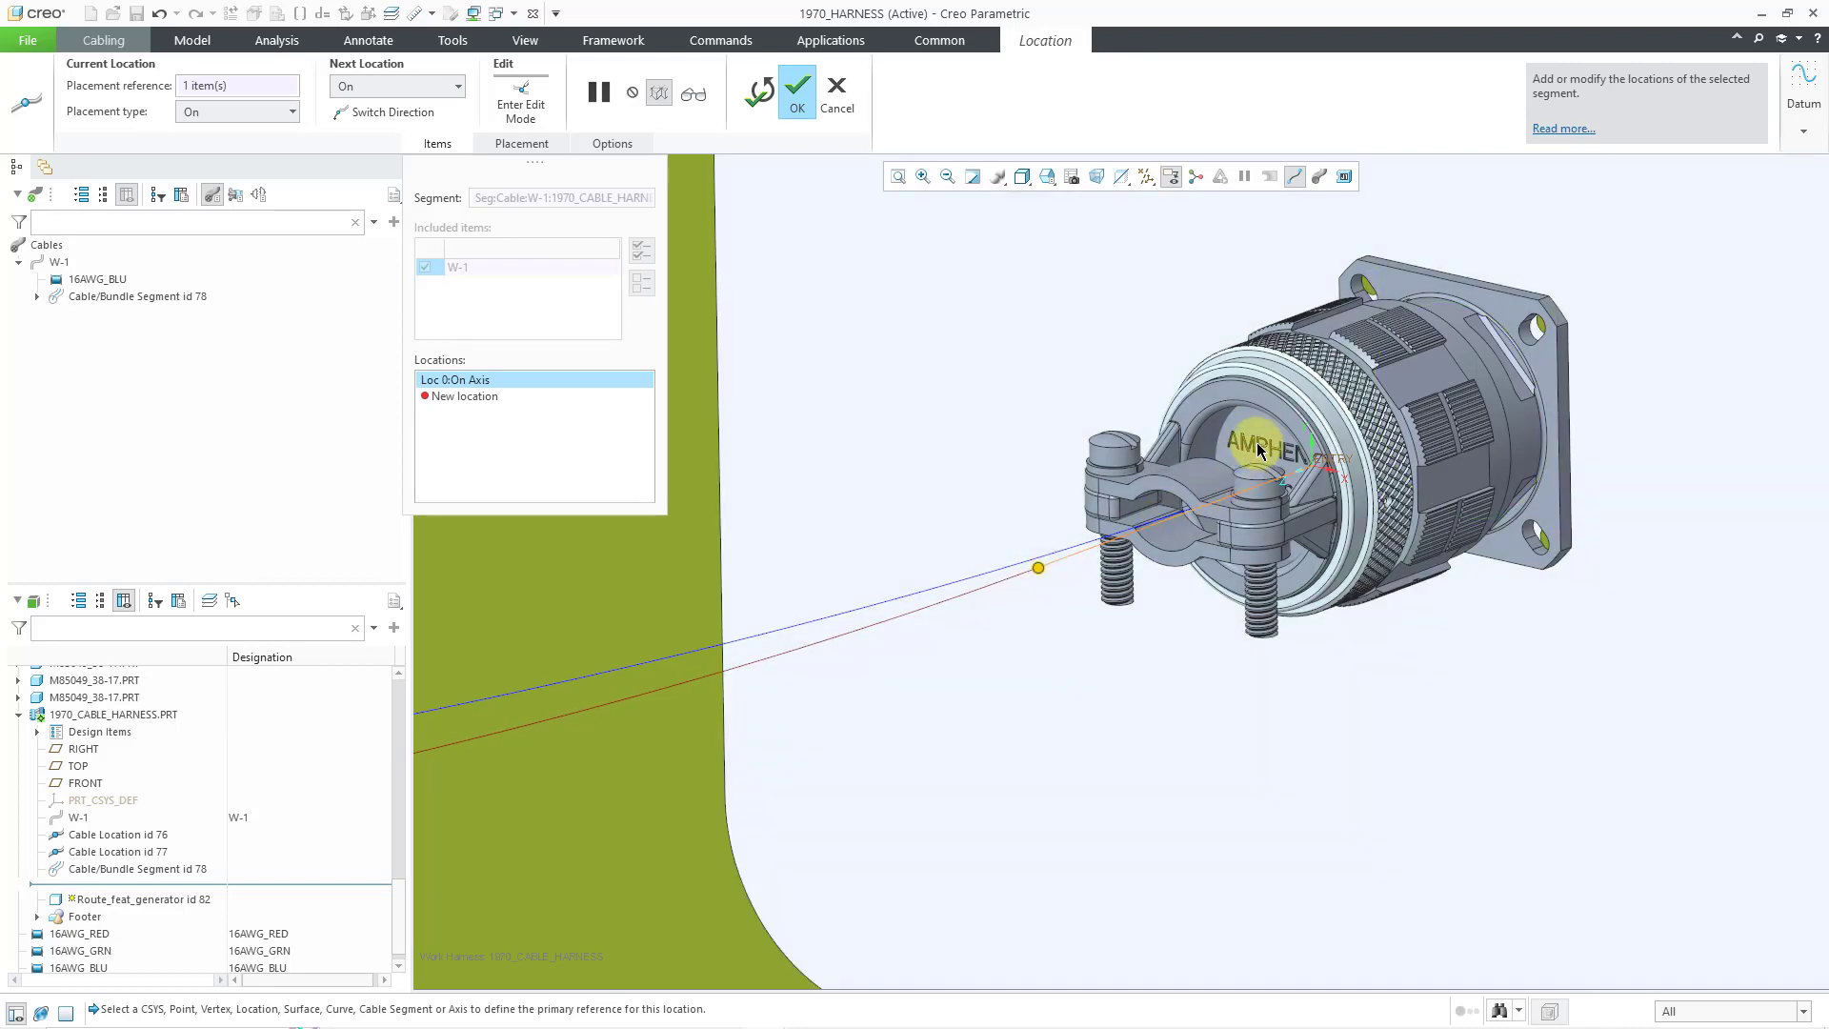
- Add free location Loc 1 on the plate beside the connector
scroll(1258, 448, down, 5)
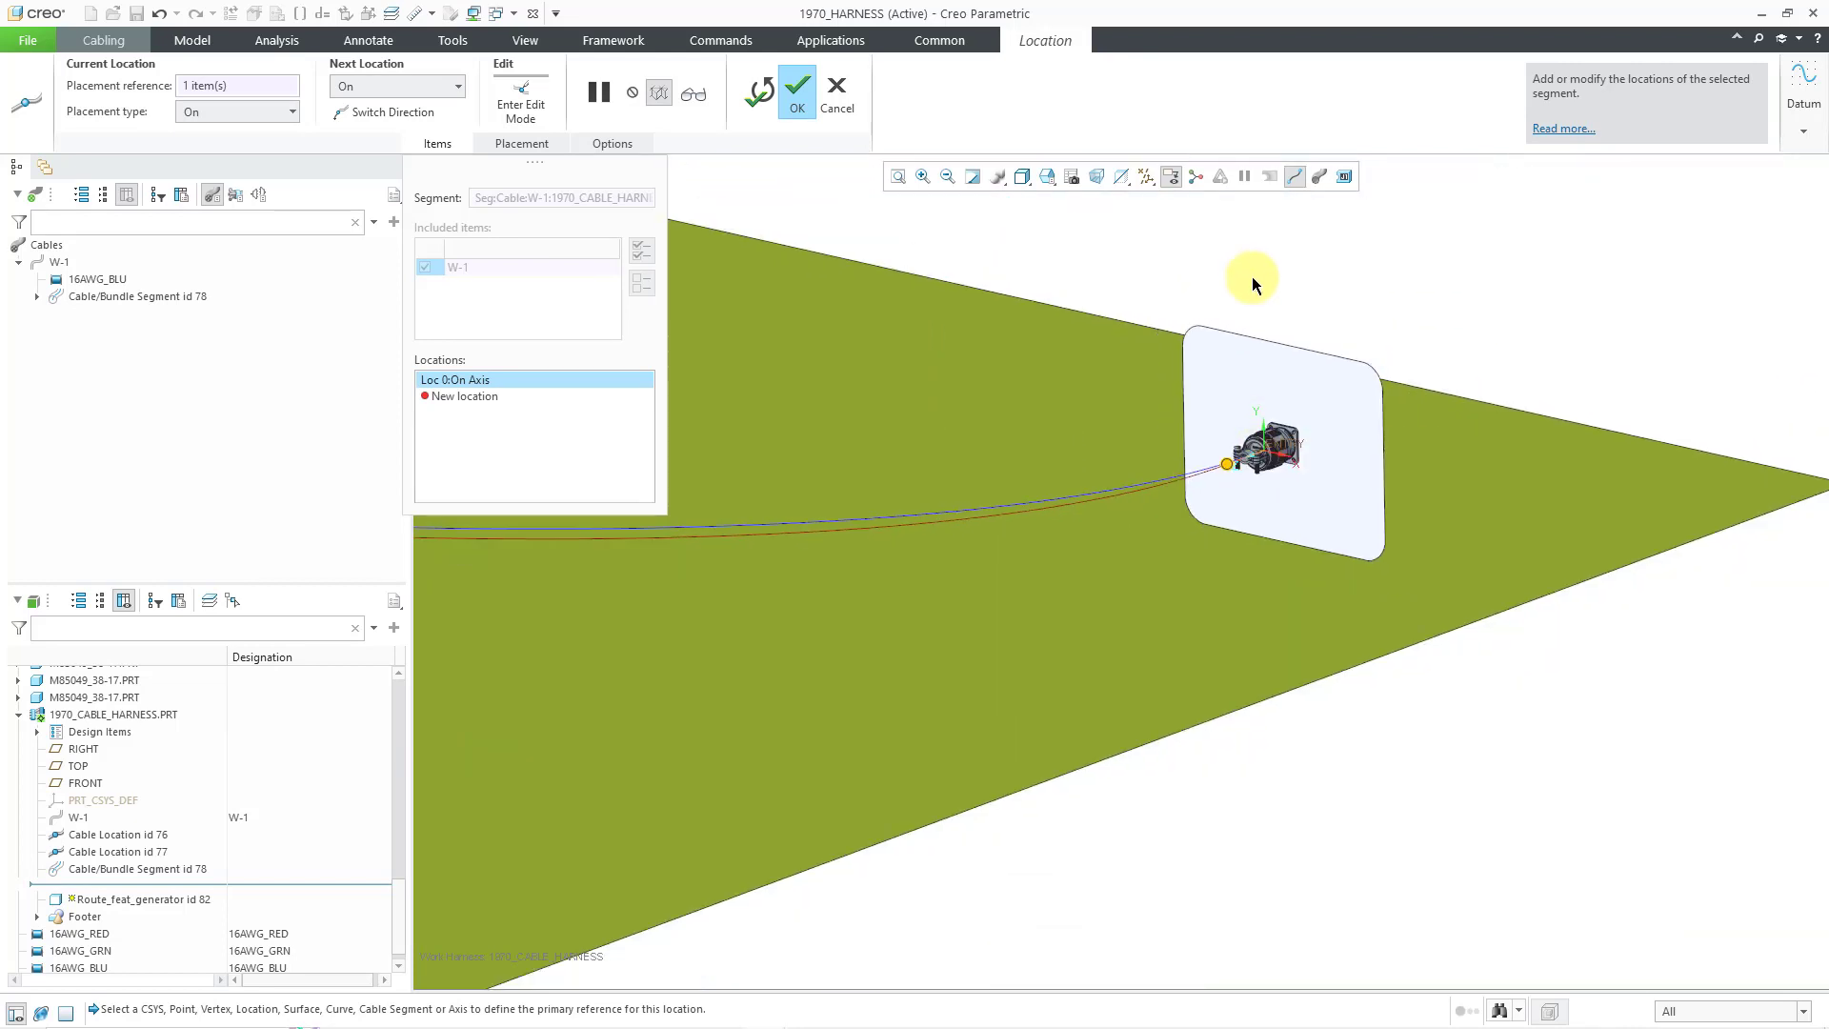
middle_drag(1324, 343, 1351, 405)
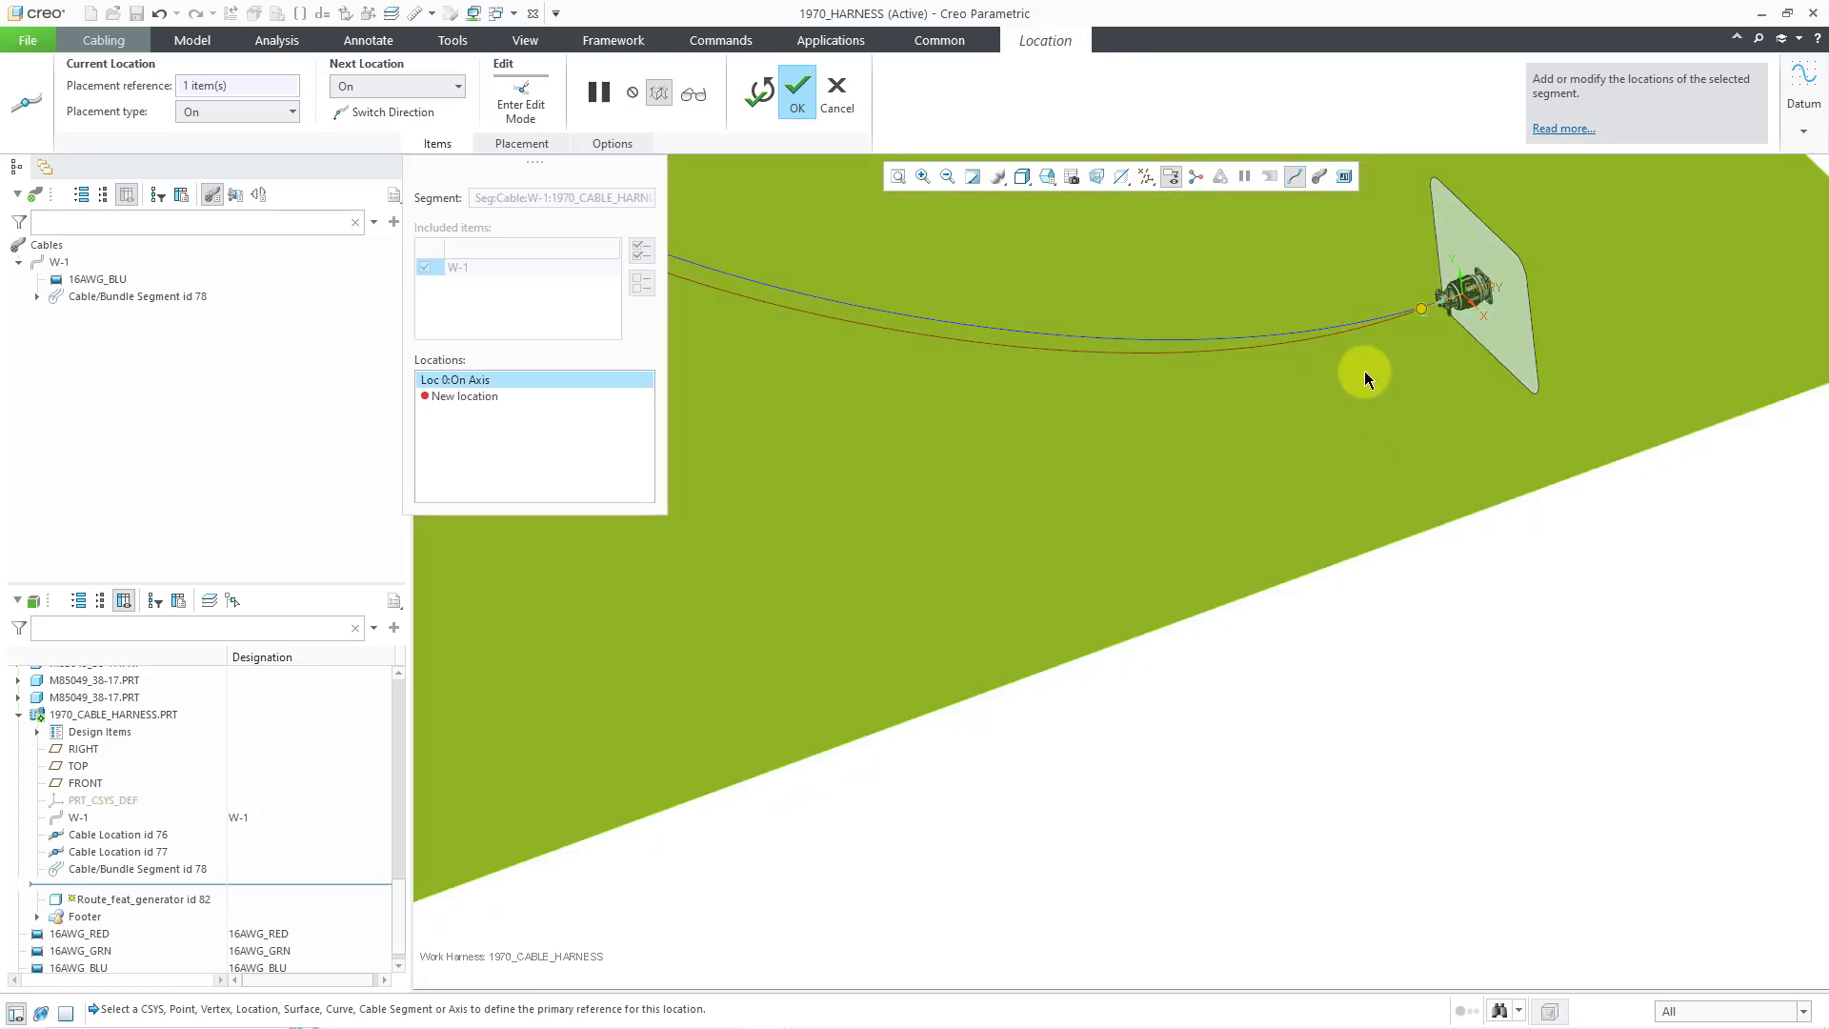
click(1364, 371)
scroll(1438, 656, up, 3)
middle_drag(1439, 655, 1476, 573)
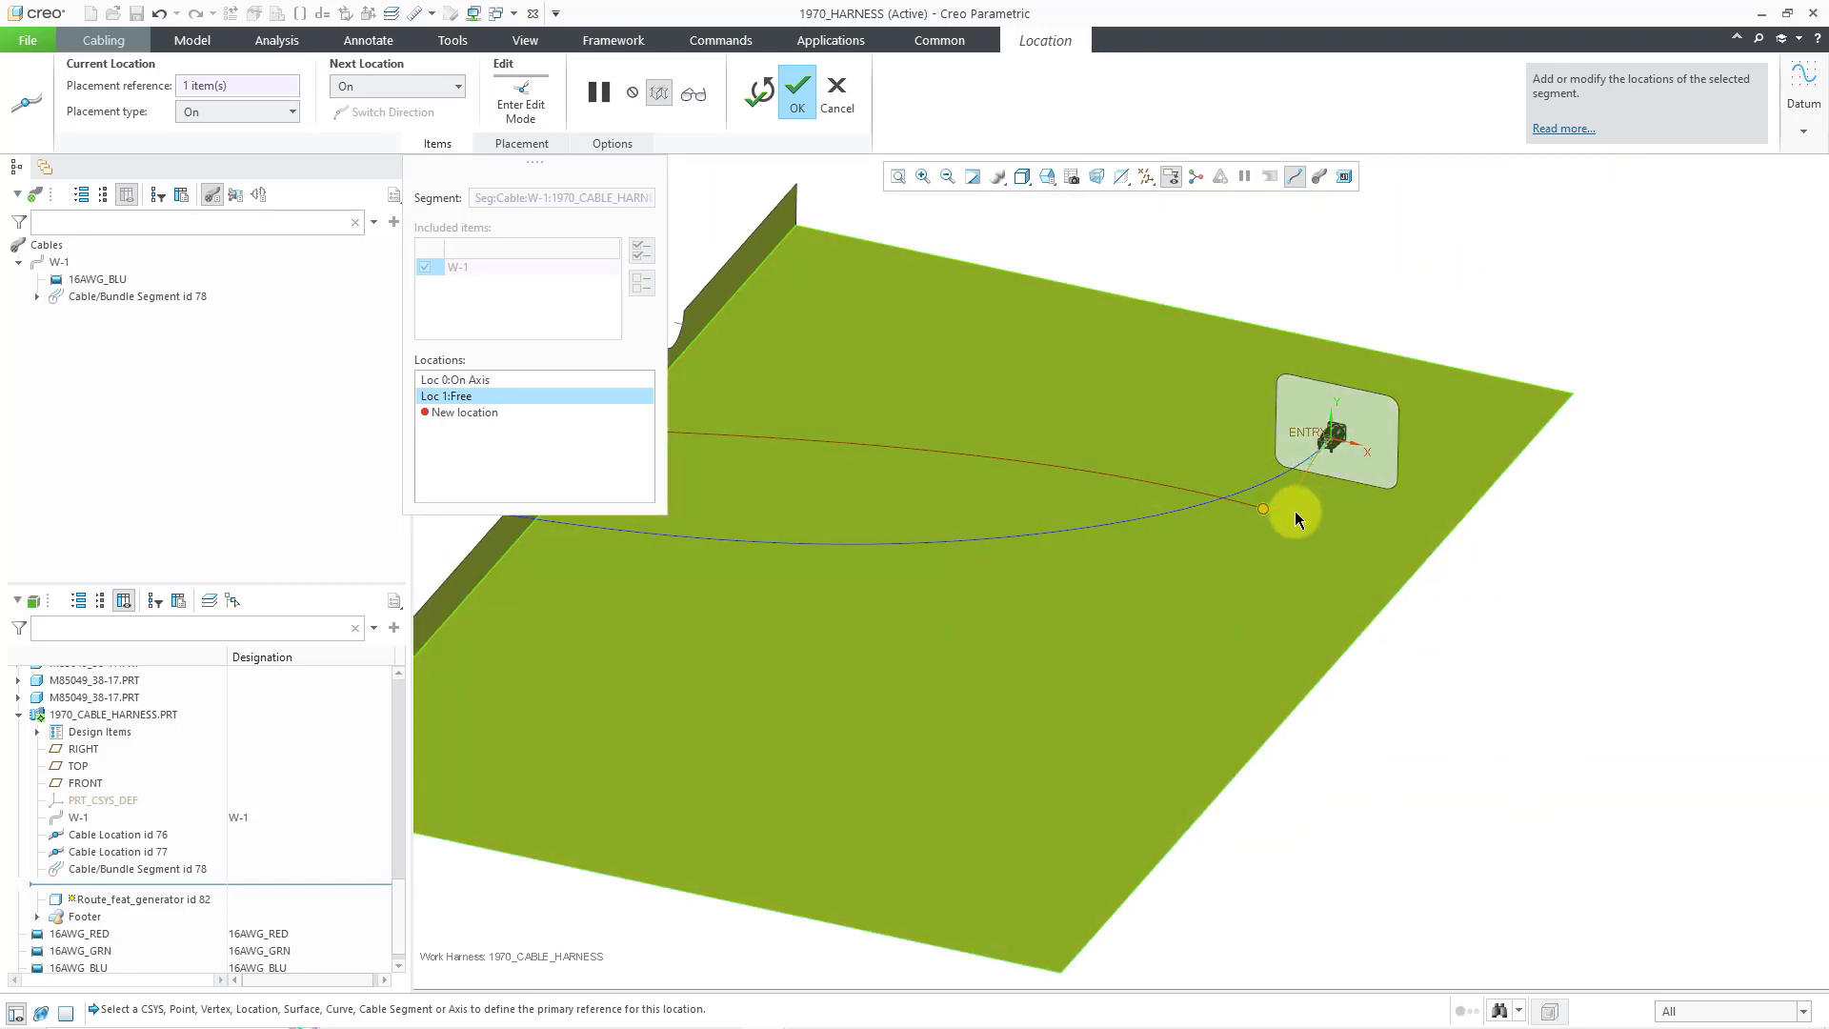
- Shift Loc 1 left and add a Use Direction location along the plate edge at -1087.100
scroll(1238, 503, down, 3)
mouse_move(1291, 520)
mouse_down()
mouse_move(1255, 538)
mouse_move(1238, 522)
mouse_move(1286, 514)
mouse_move(1267, 508)
mouse_up()
scroll(1540, 647, up, 3)
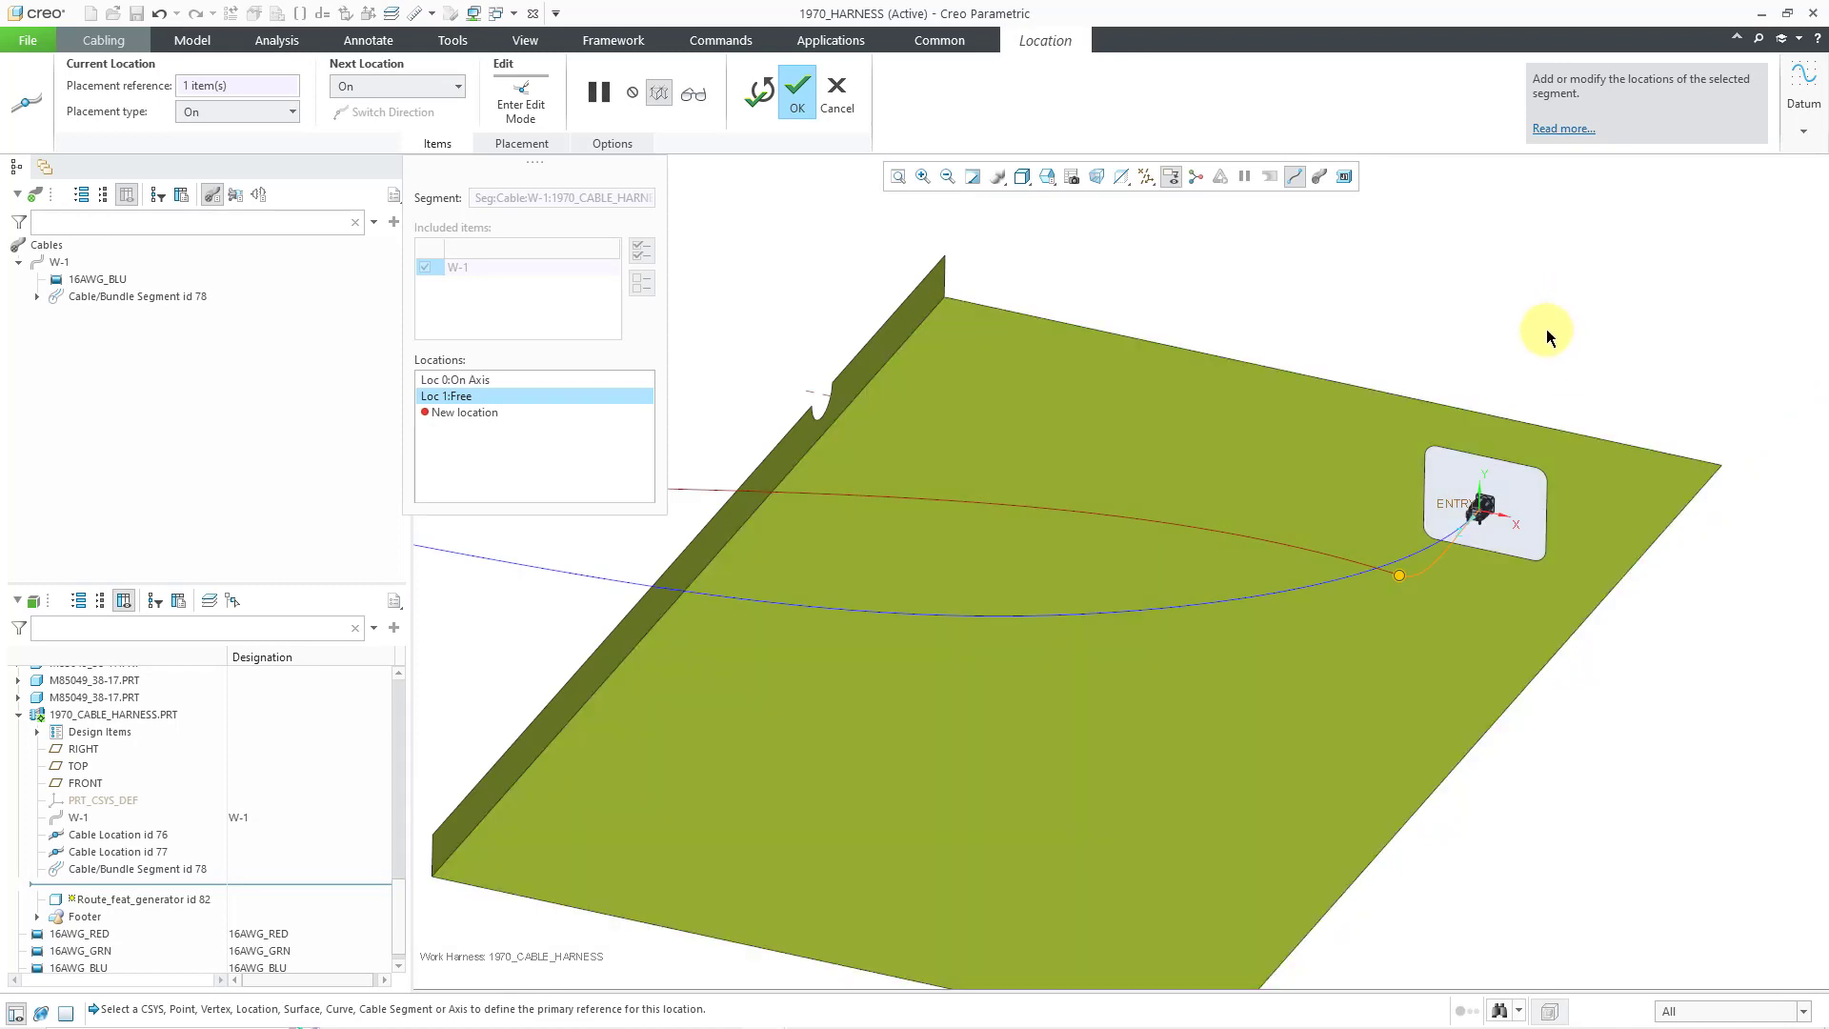
right_click(1517, 362)
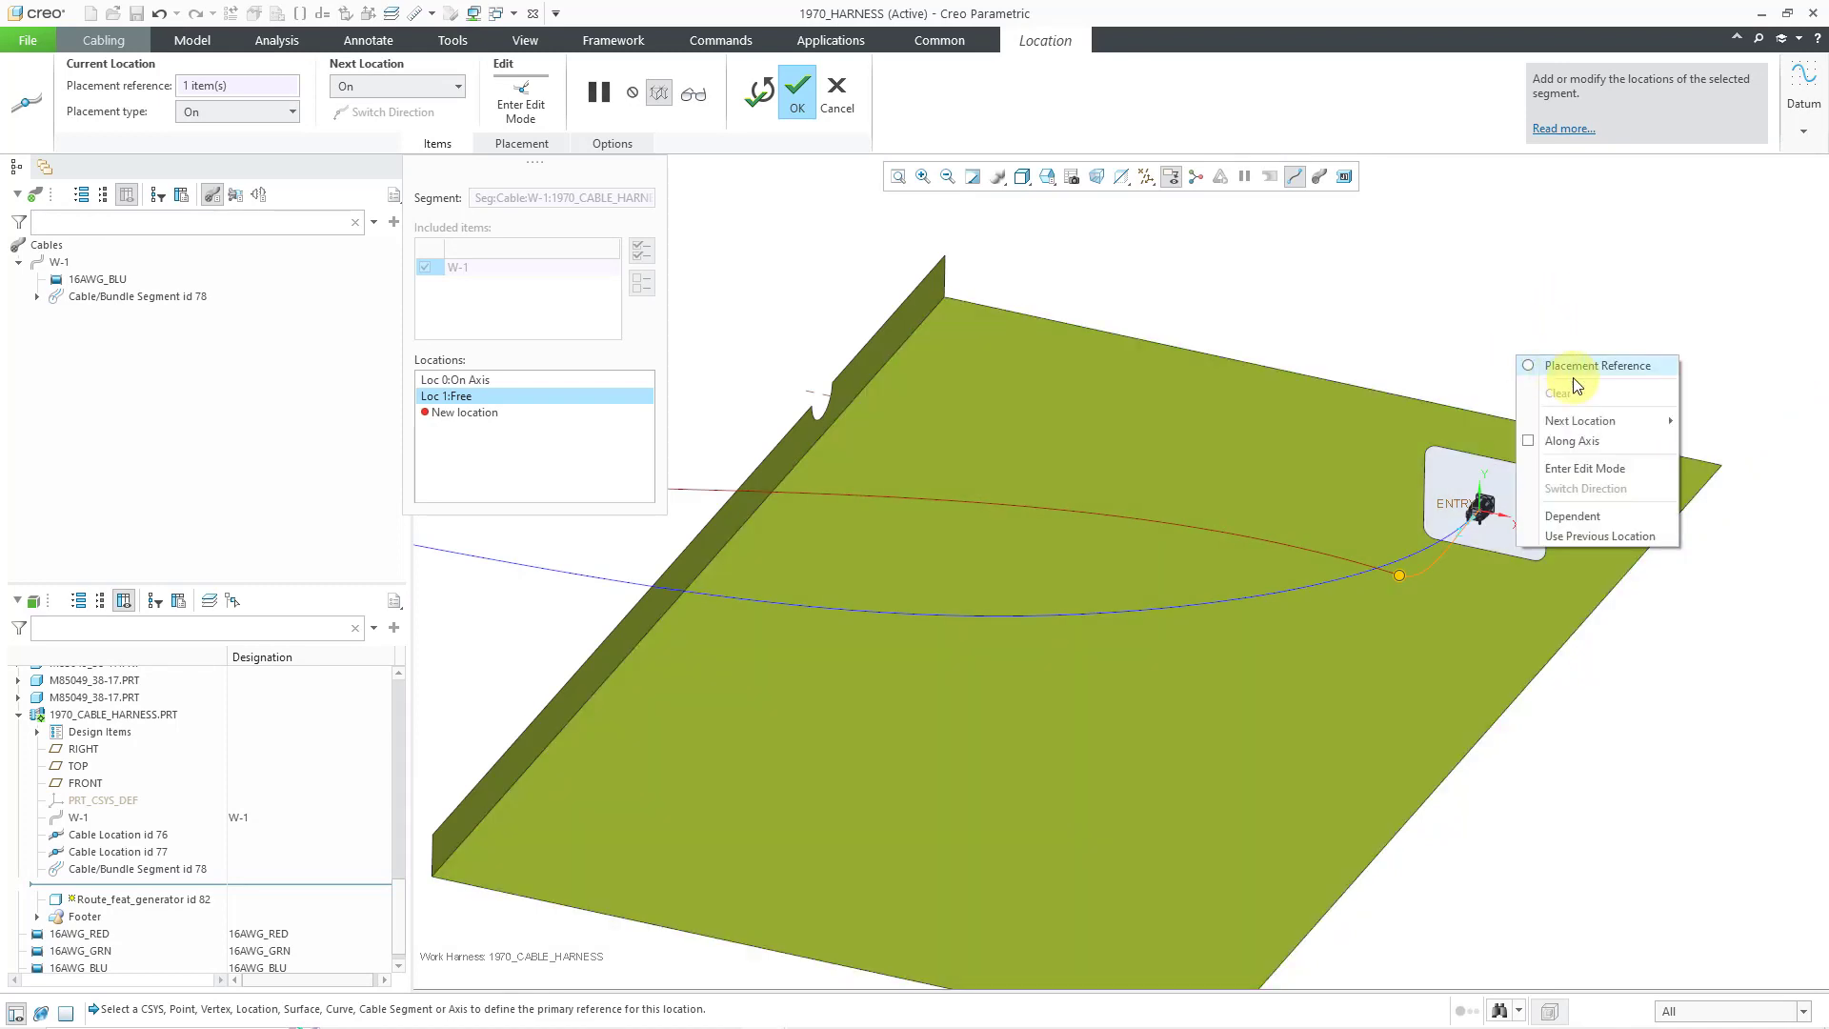
mouse_move(1620, 429)
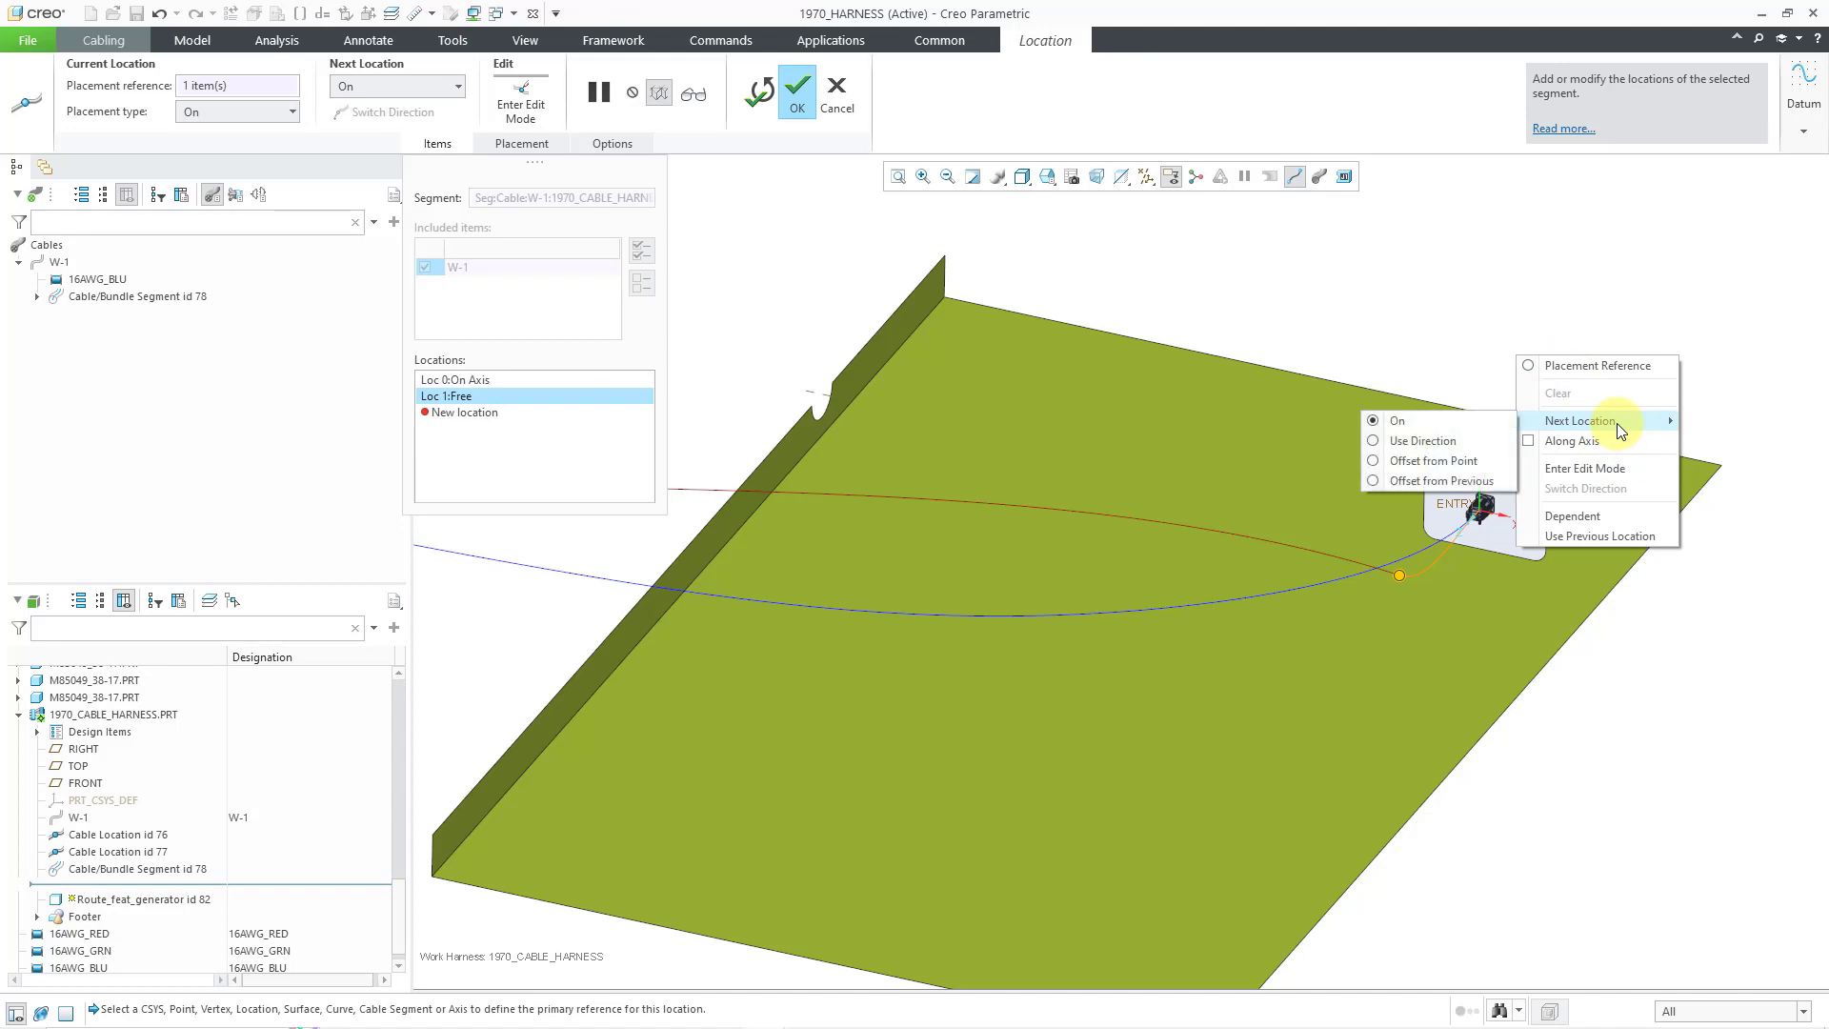
click(1460, 443)
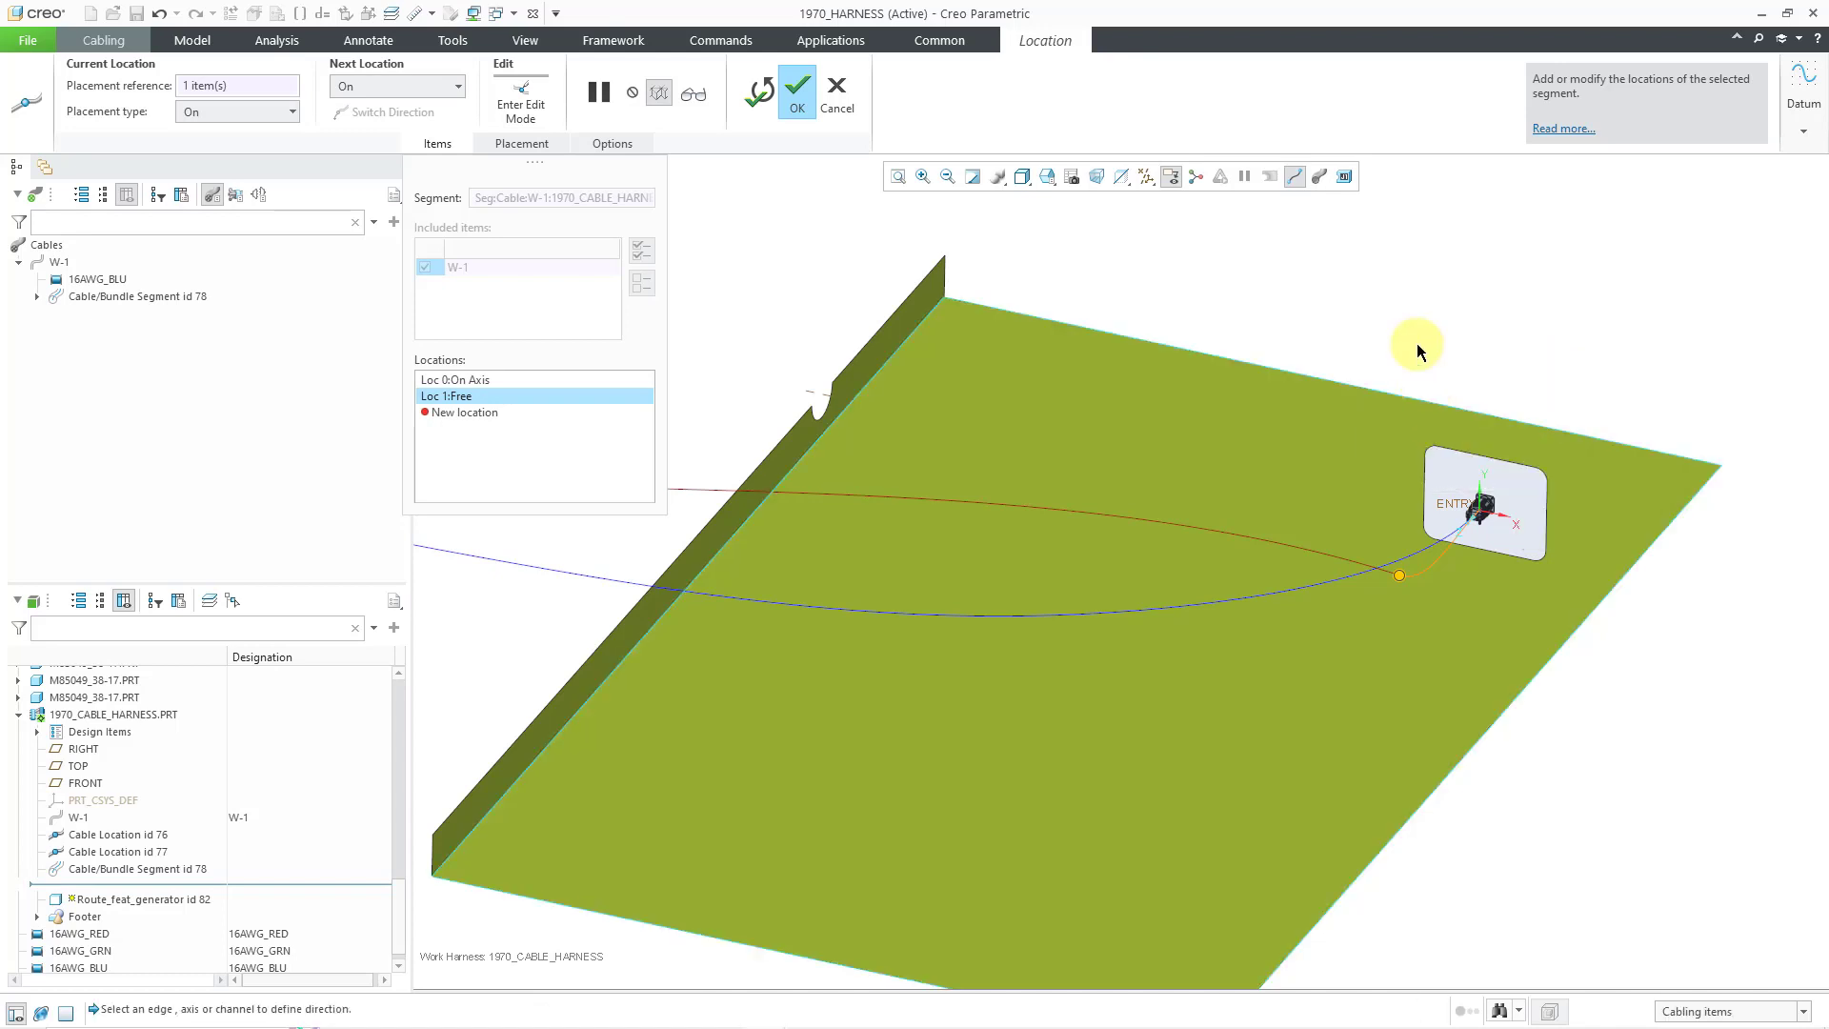
click(1254, 369)
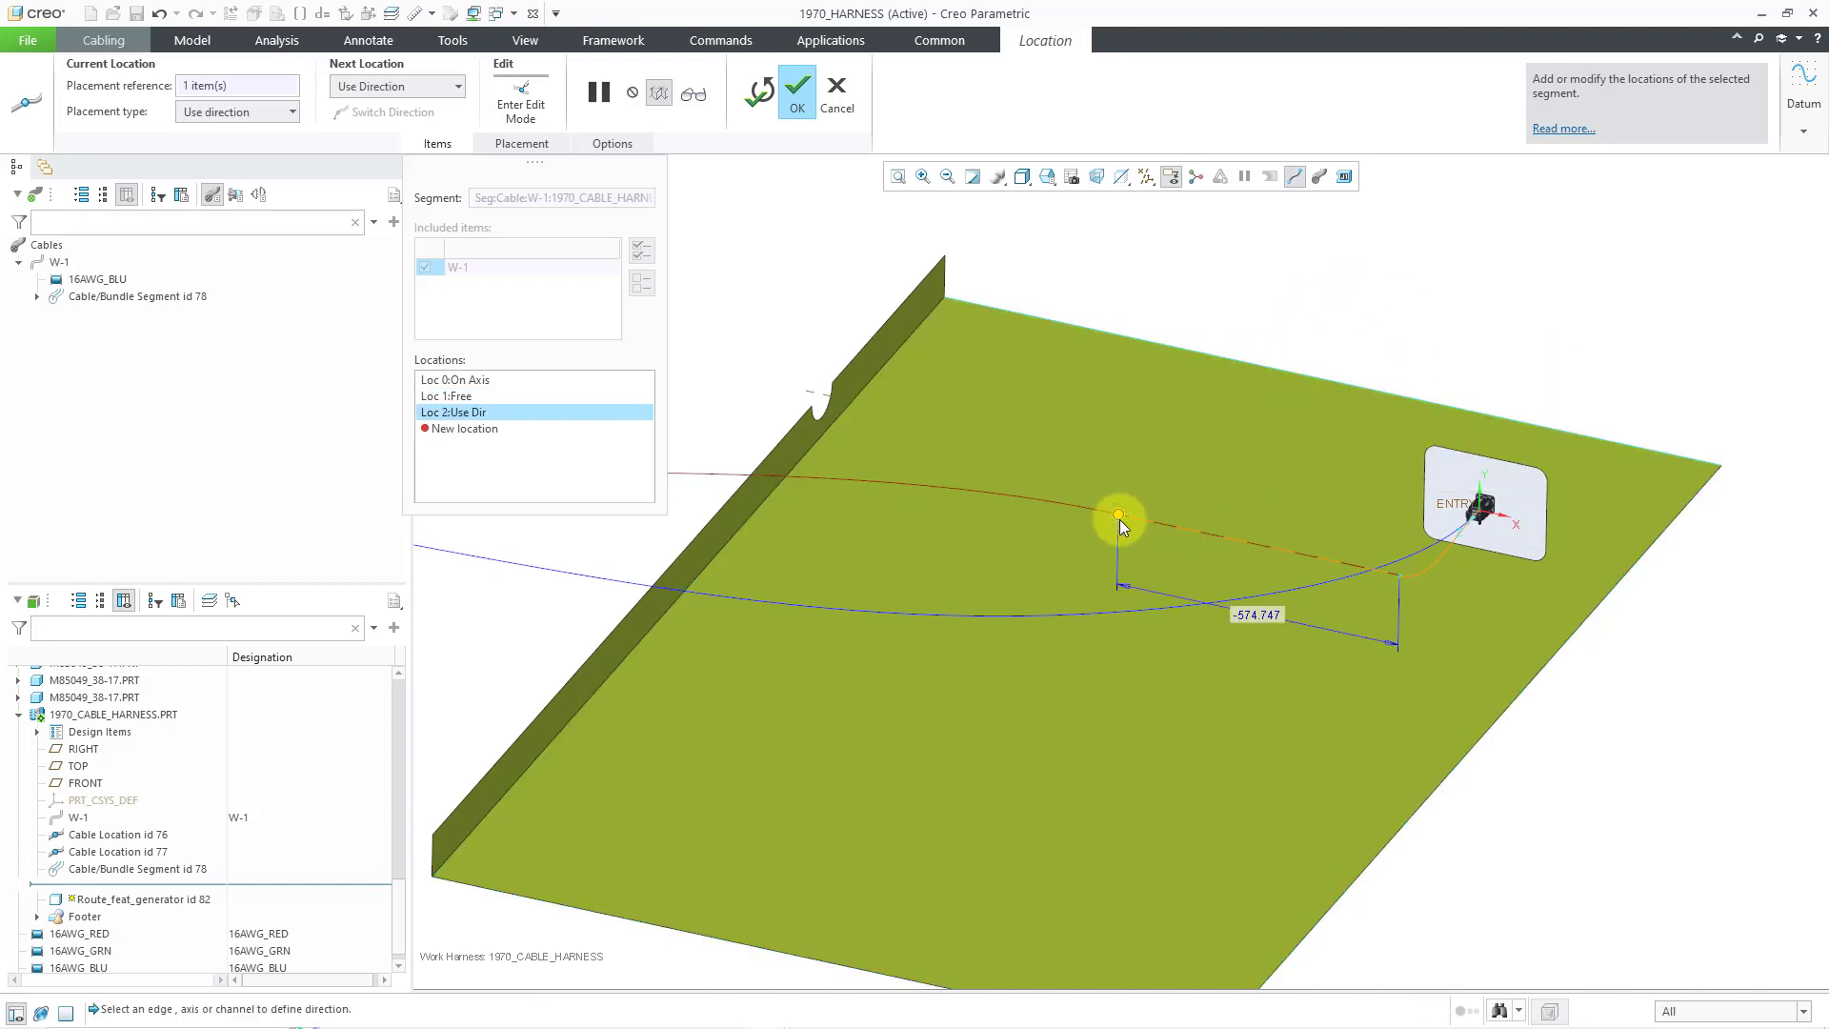
click(865, 444)
- Switch to On placement with Along Axis and route W-1 through the near flange's notch
mouse_move(1008, 455)
middle_down()
mouse_move(947, 457)
mouse_move(980, 460)
middle_up()
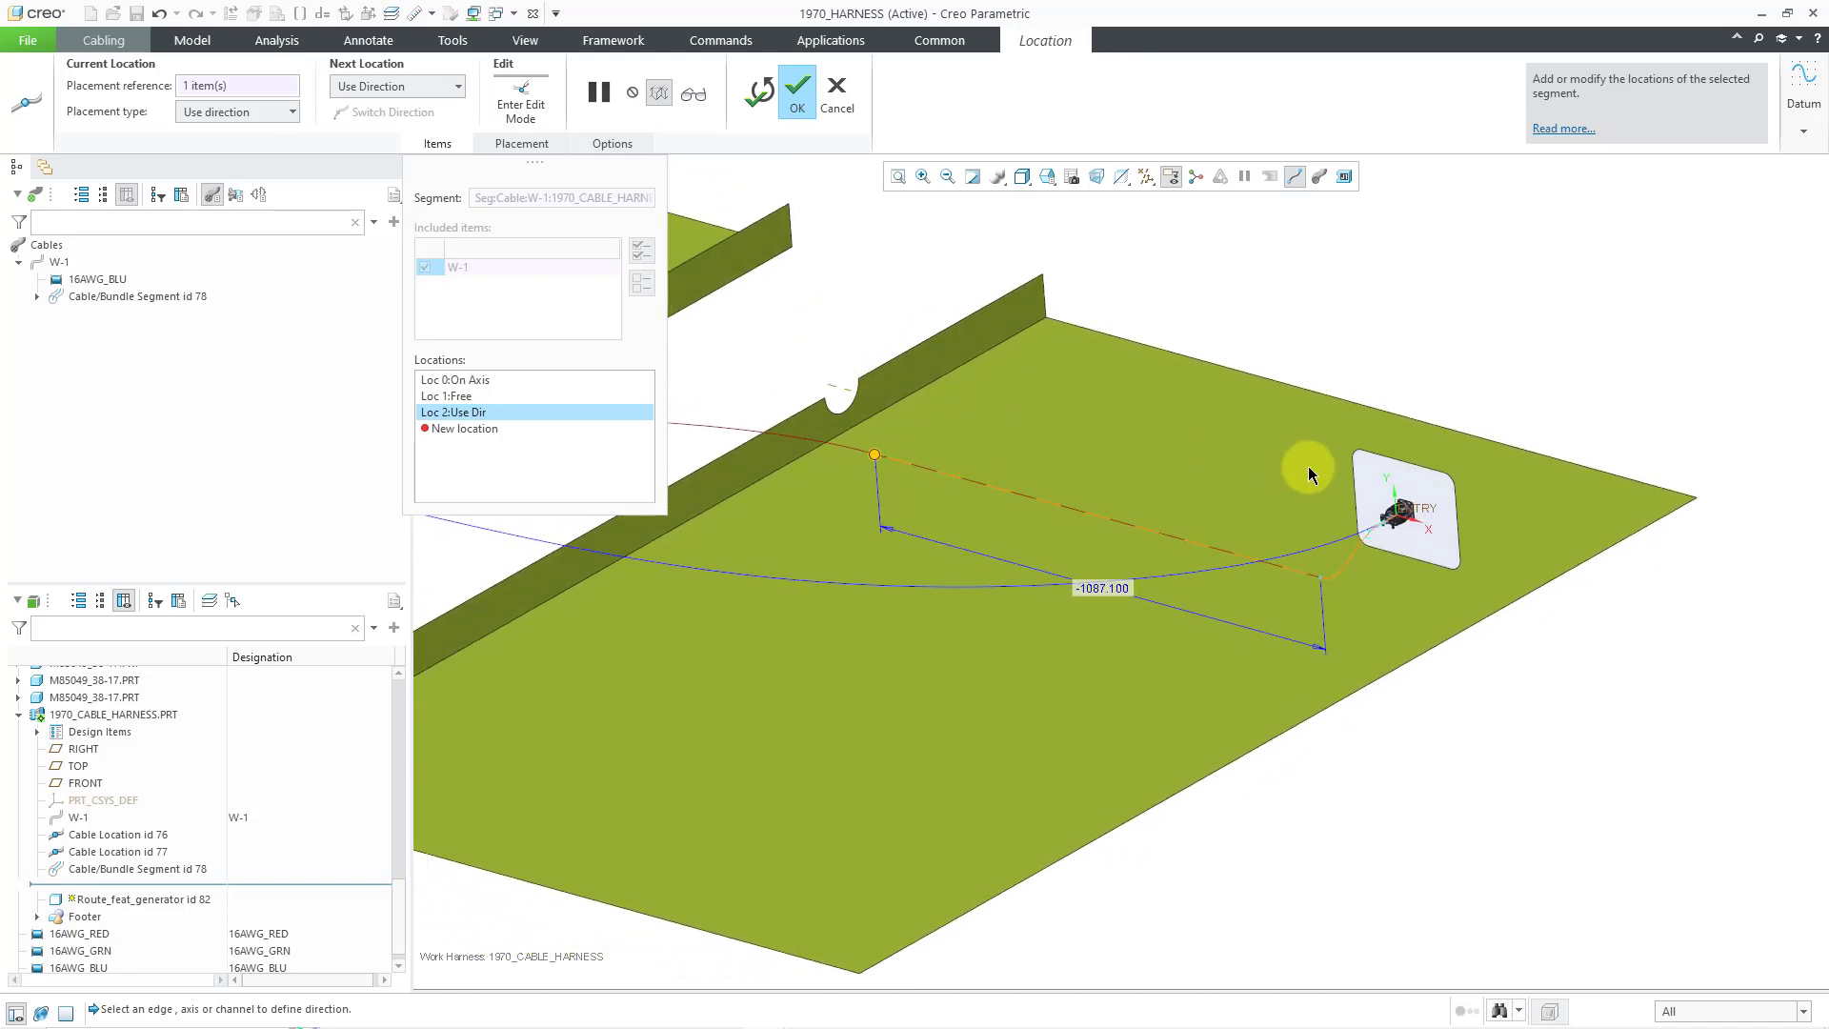
scroll(1310, 468, up, 1)
scroll(751, 369, down, 1)
scroll(750, 374, down, 2)
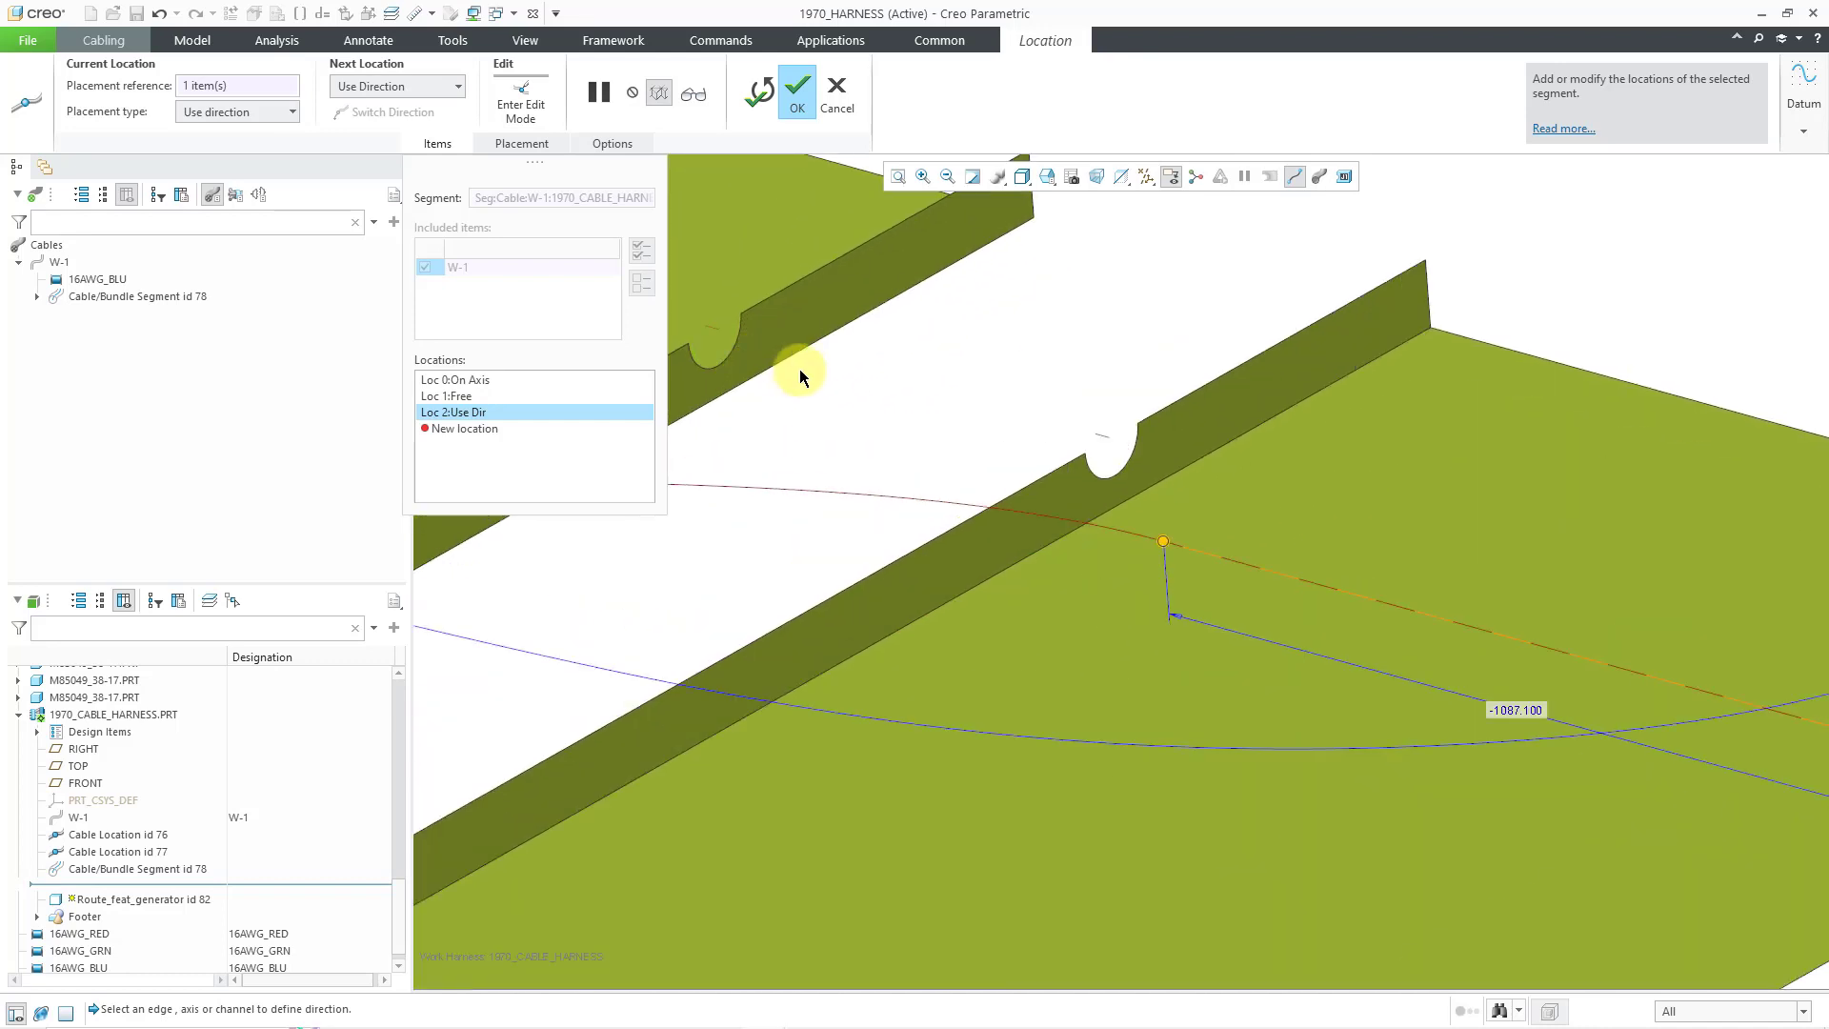
right_click(867, 366)
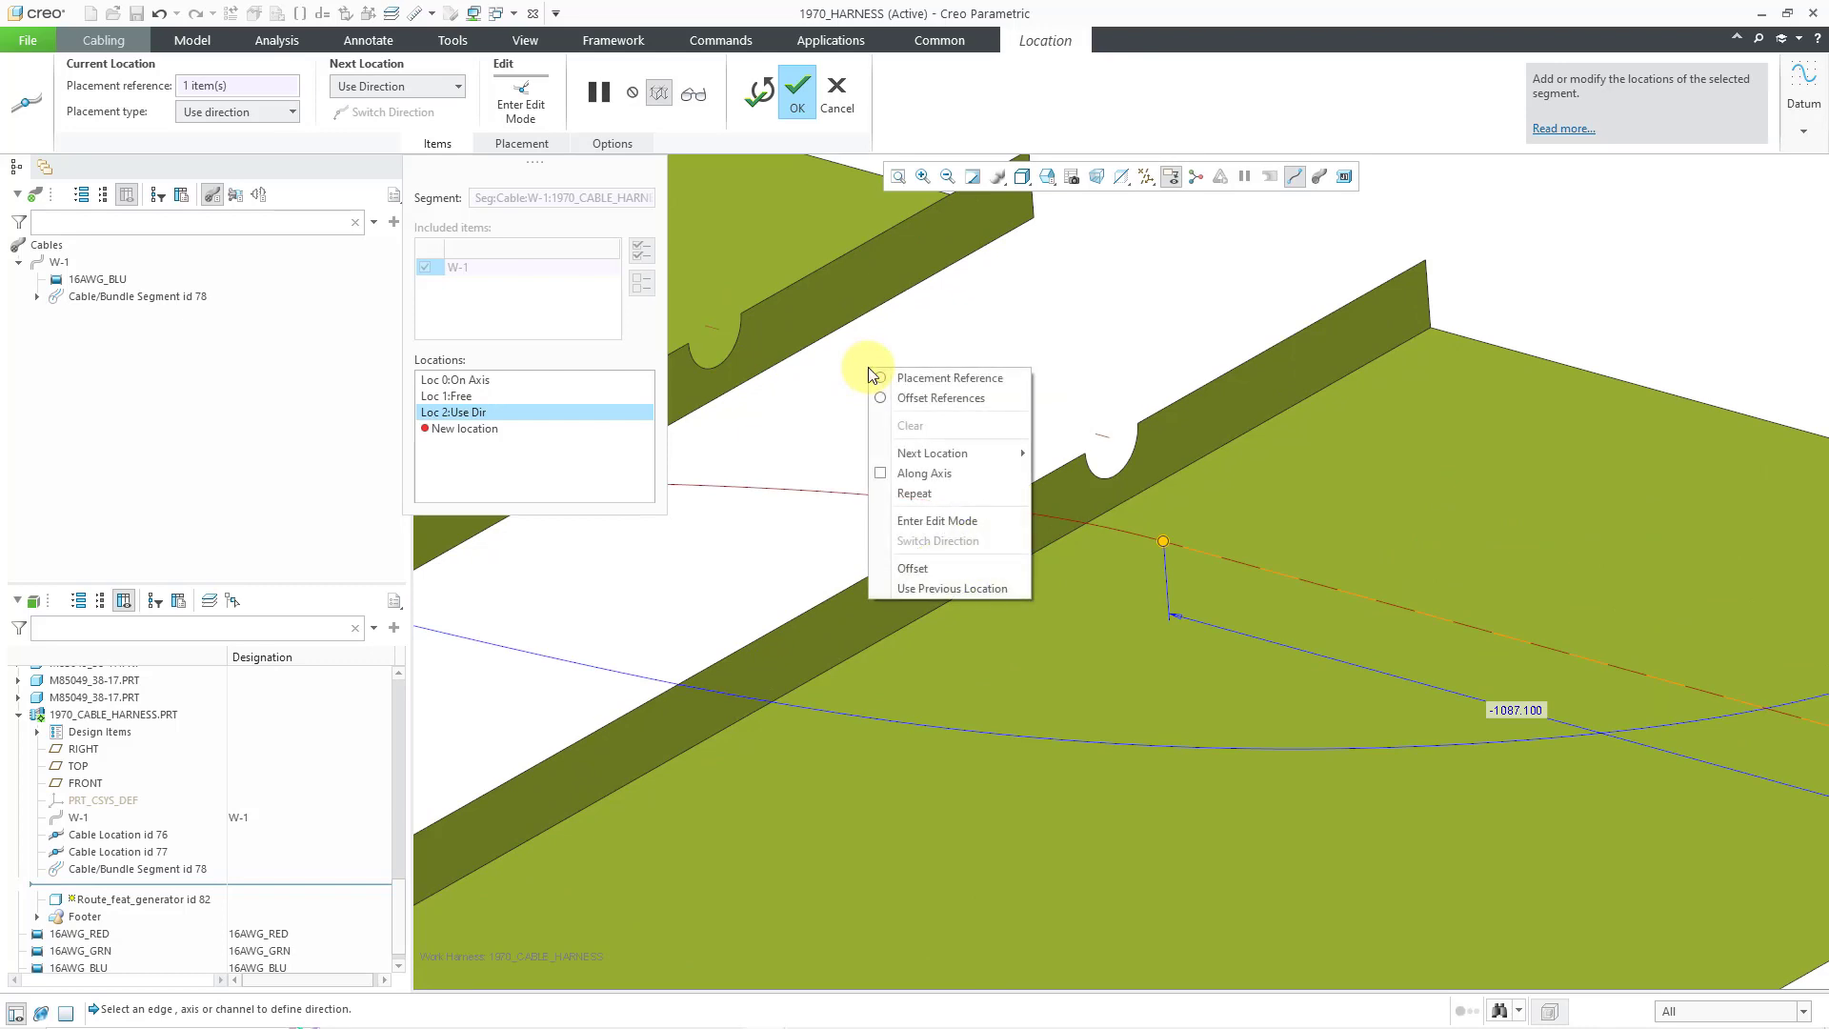
mouse_move(952, 451)
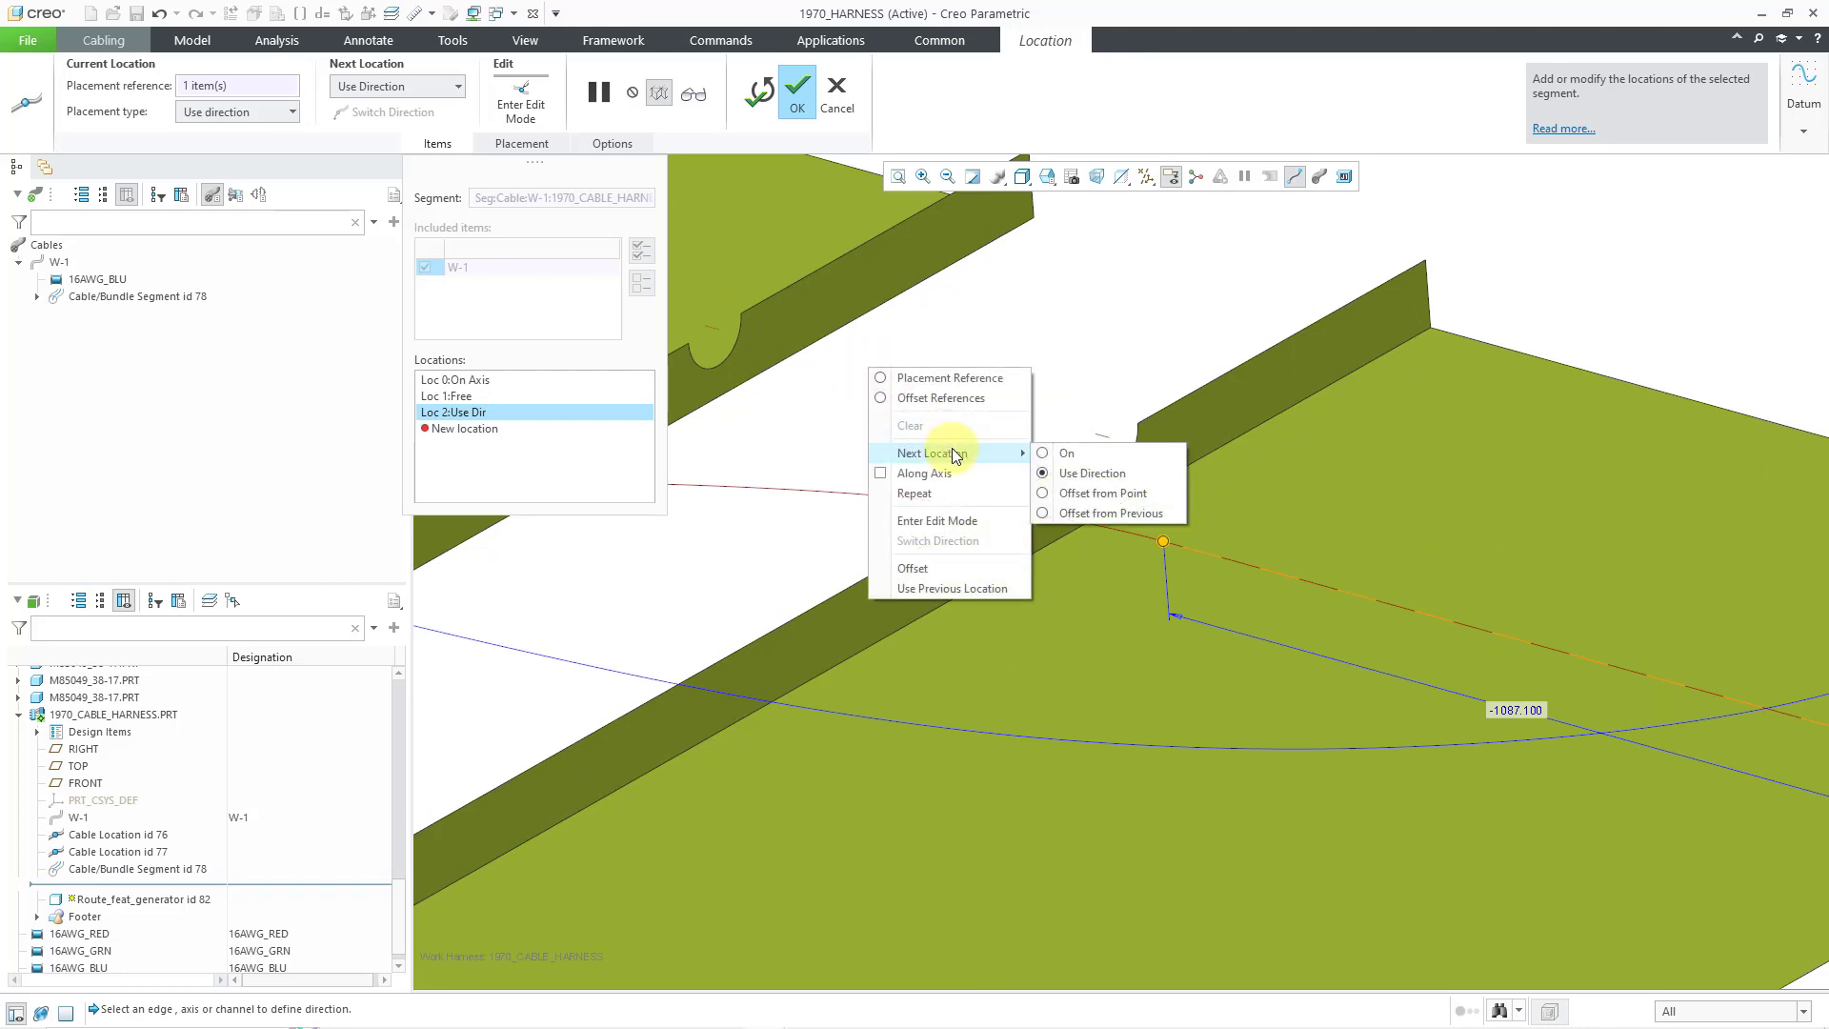
click(1052, 455)
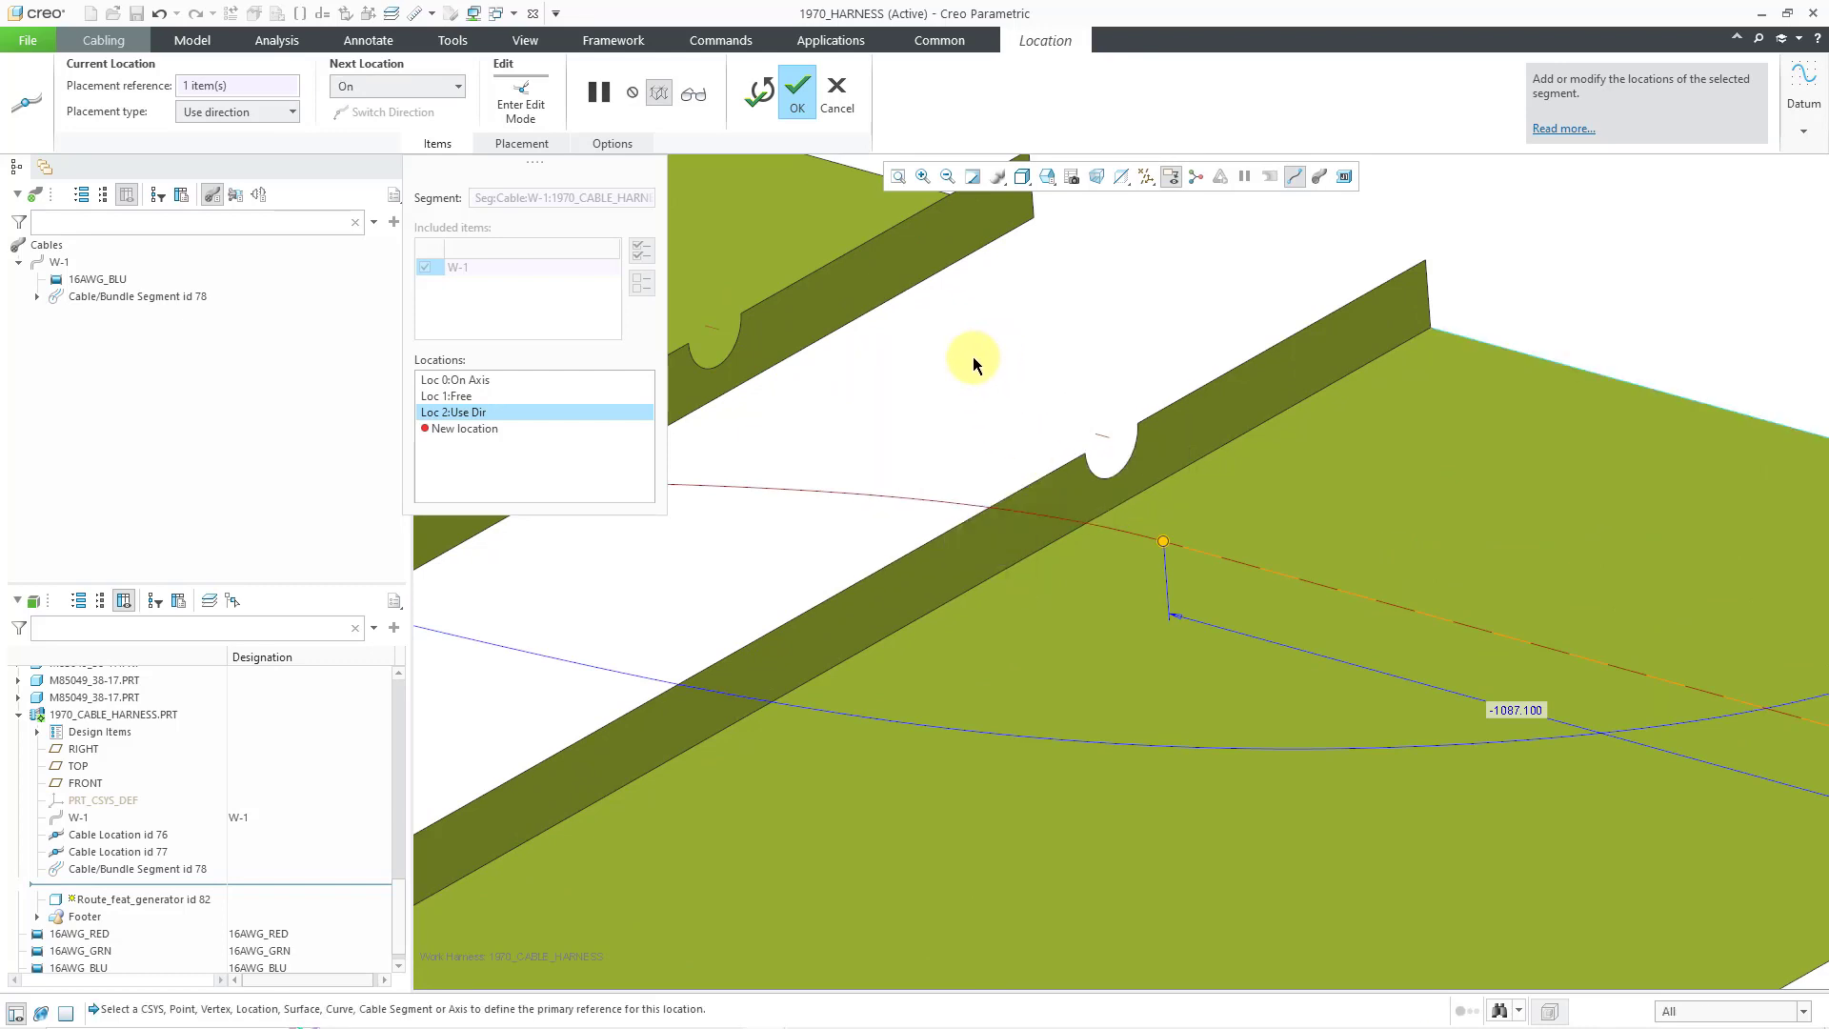
right_click(977, 365)
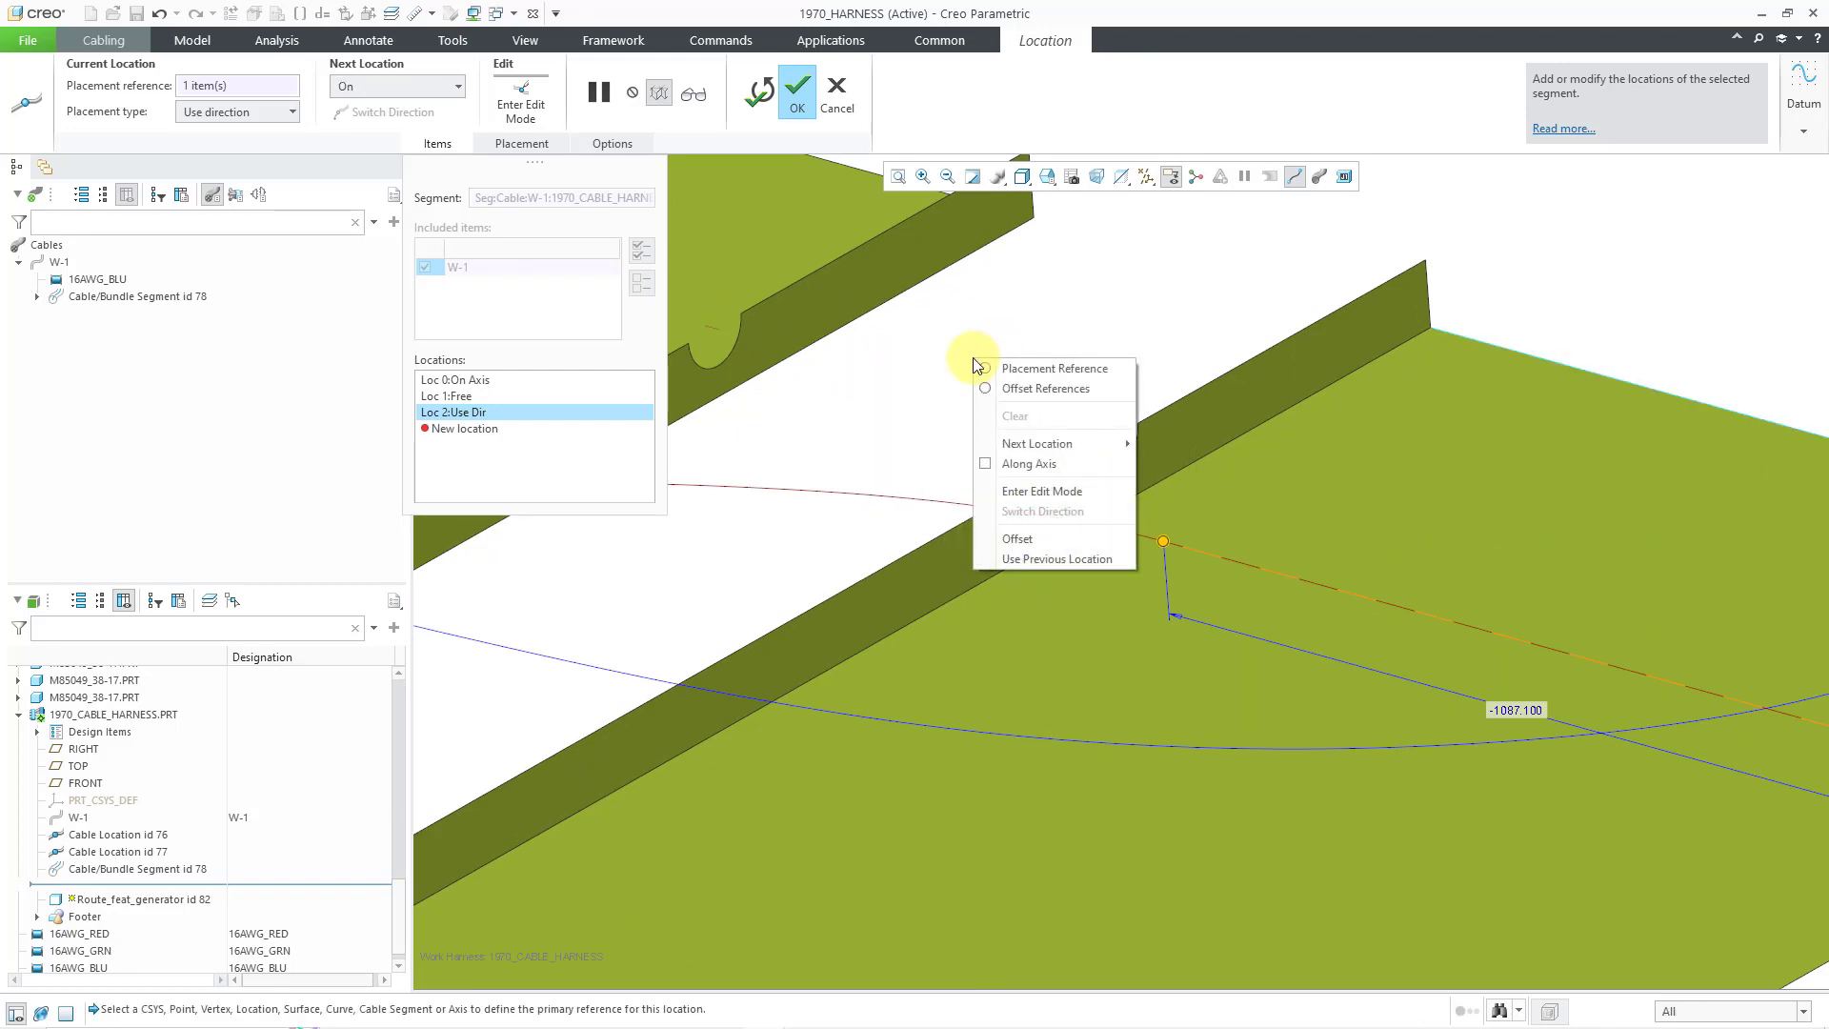
click(986, 465)
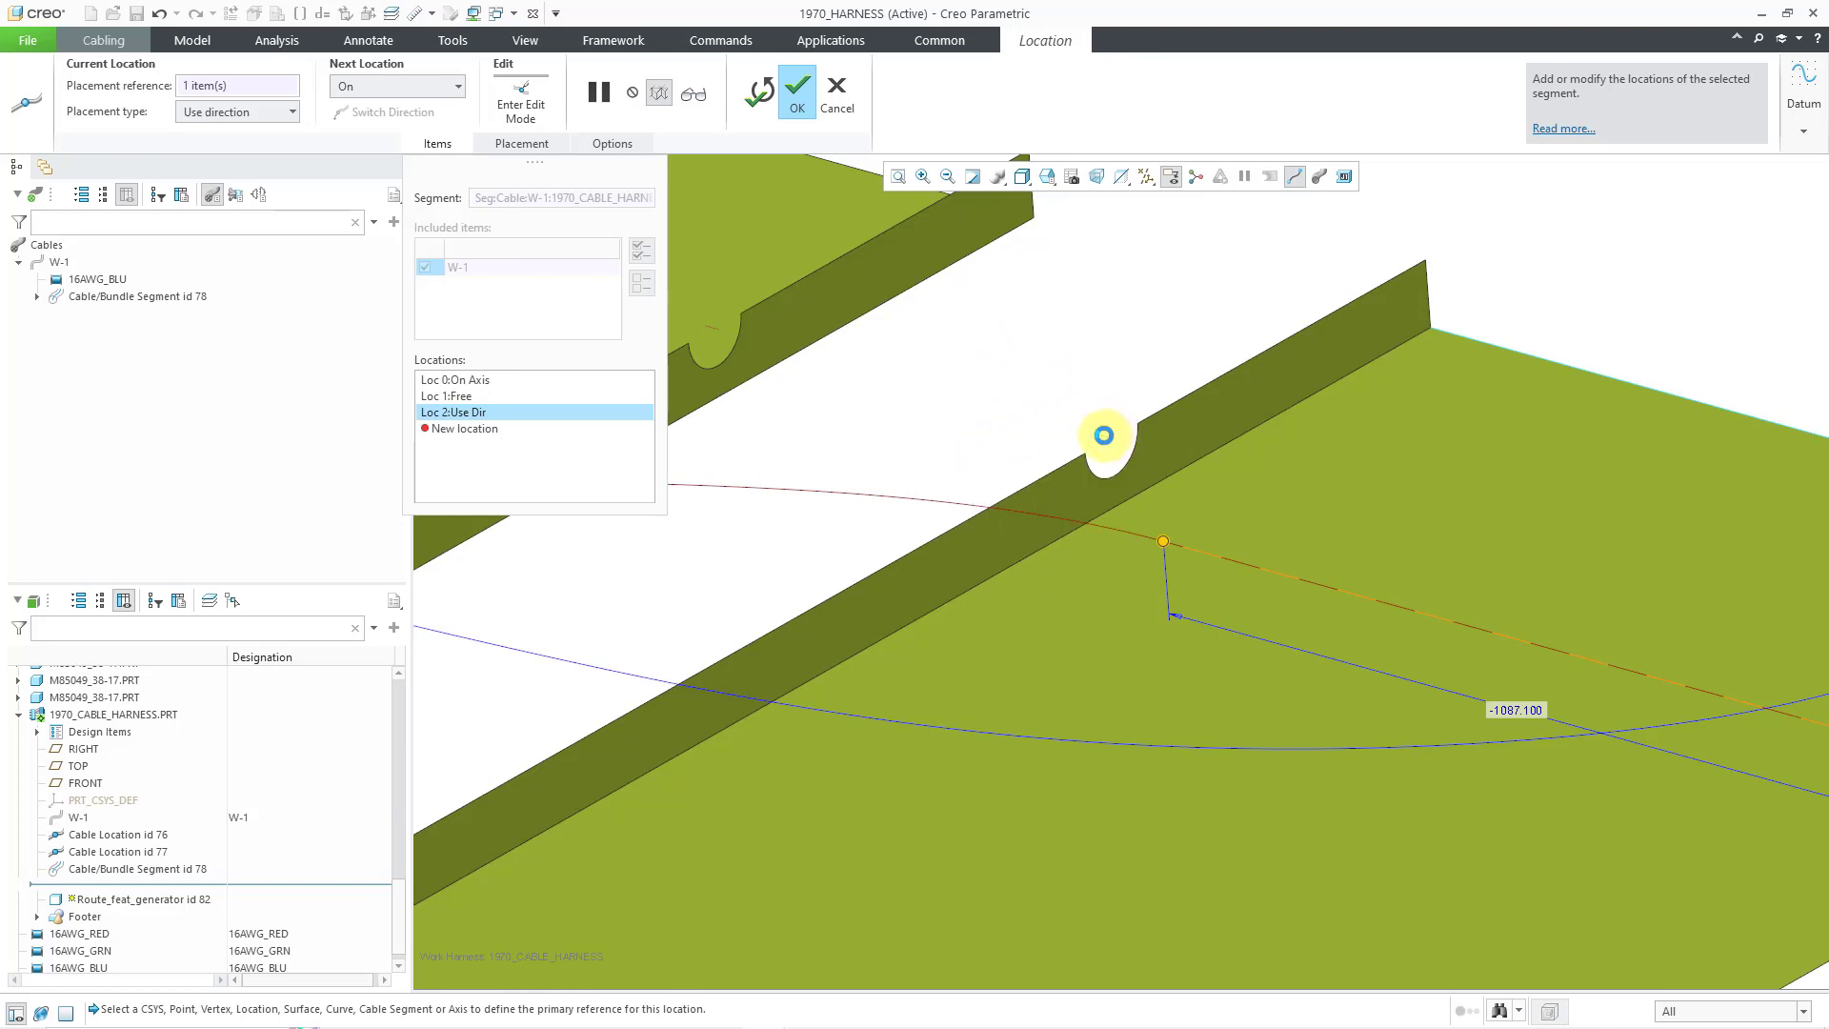
click(1109, 437)
- Route the cable through the notches in the first and second raised flanges
scroll(1719, 490, down, 2)
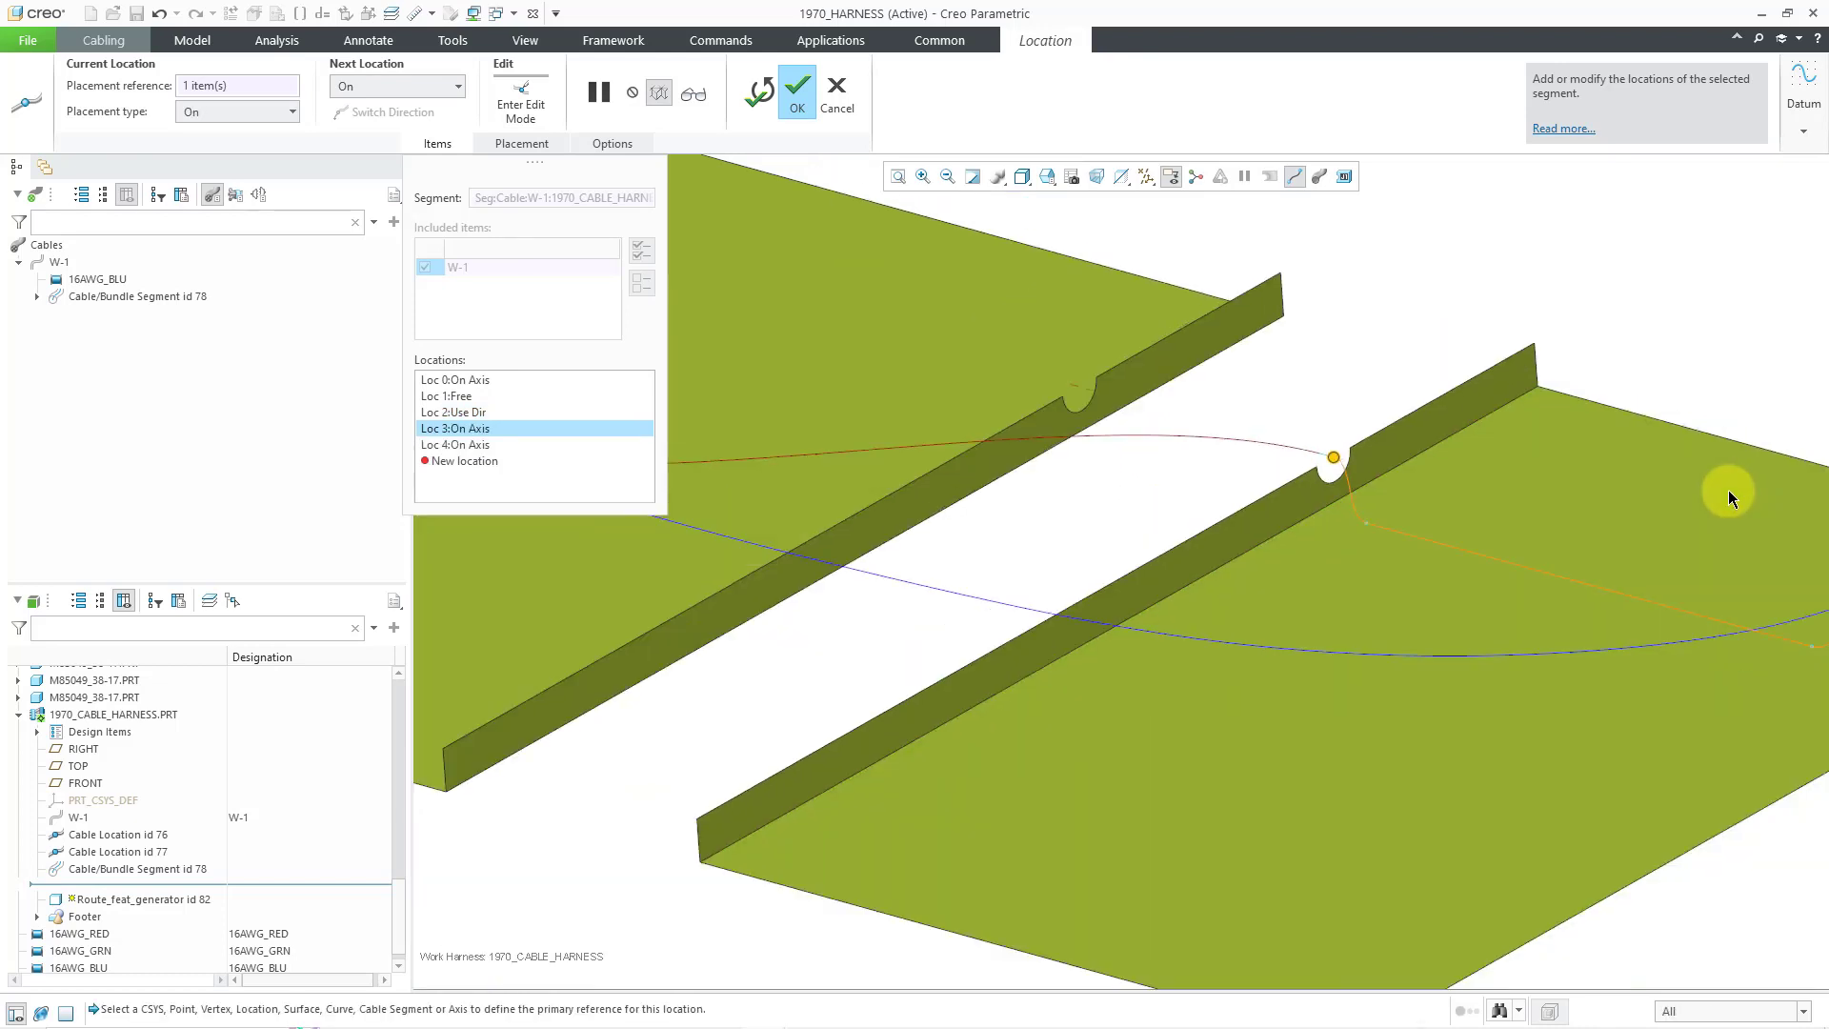
right_click(1108, 473)
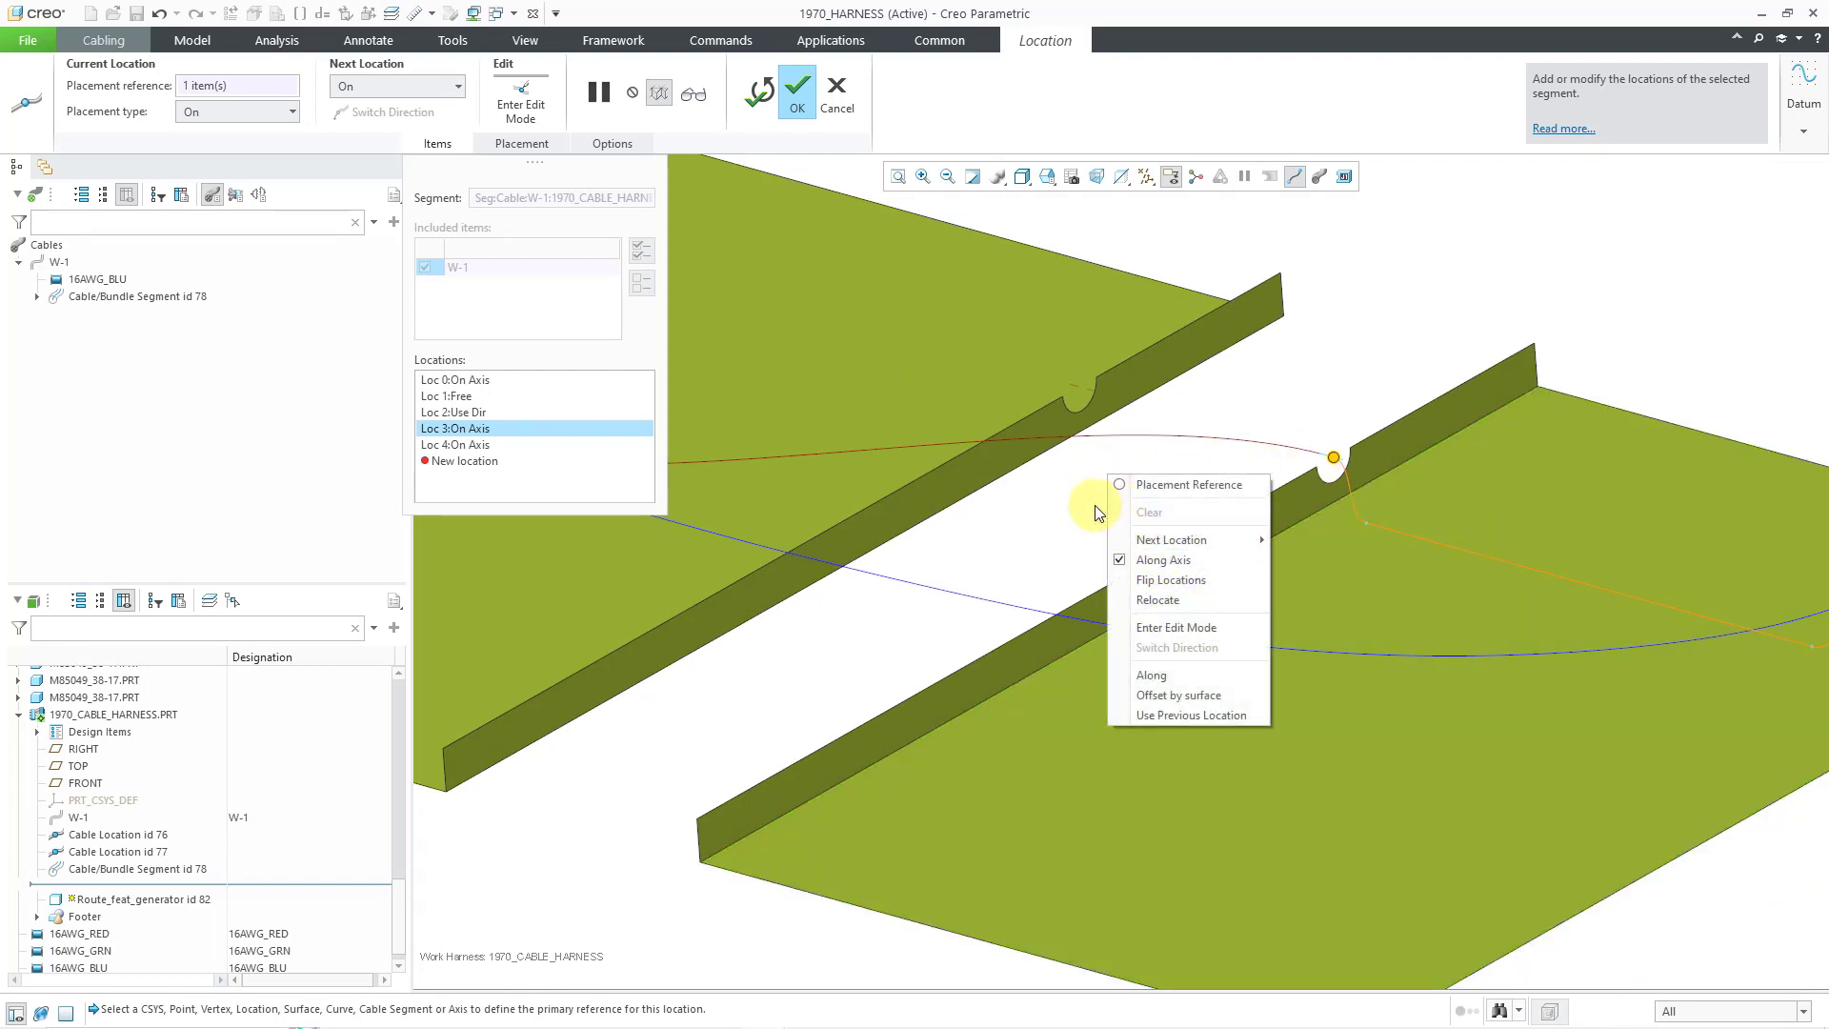
click(1095, 511)
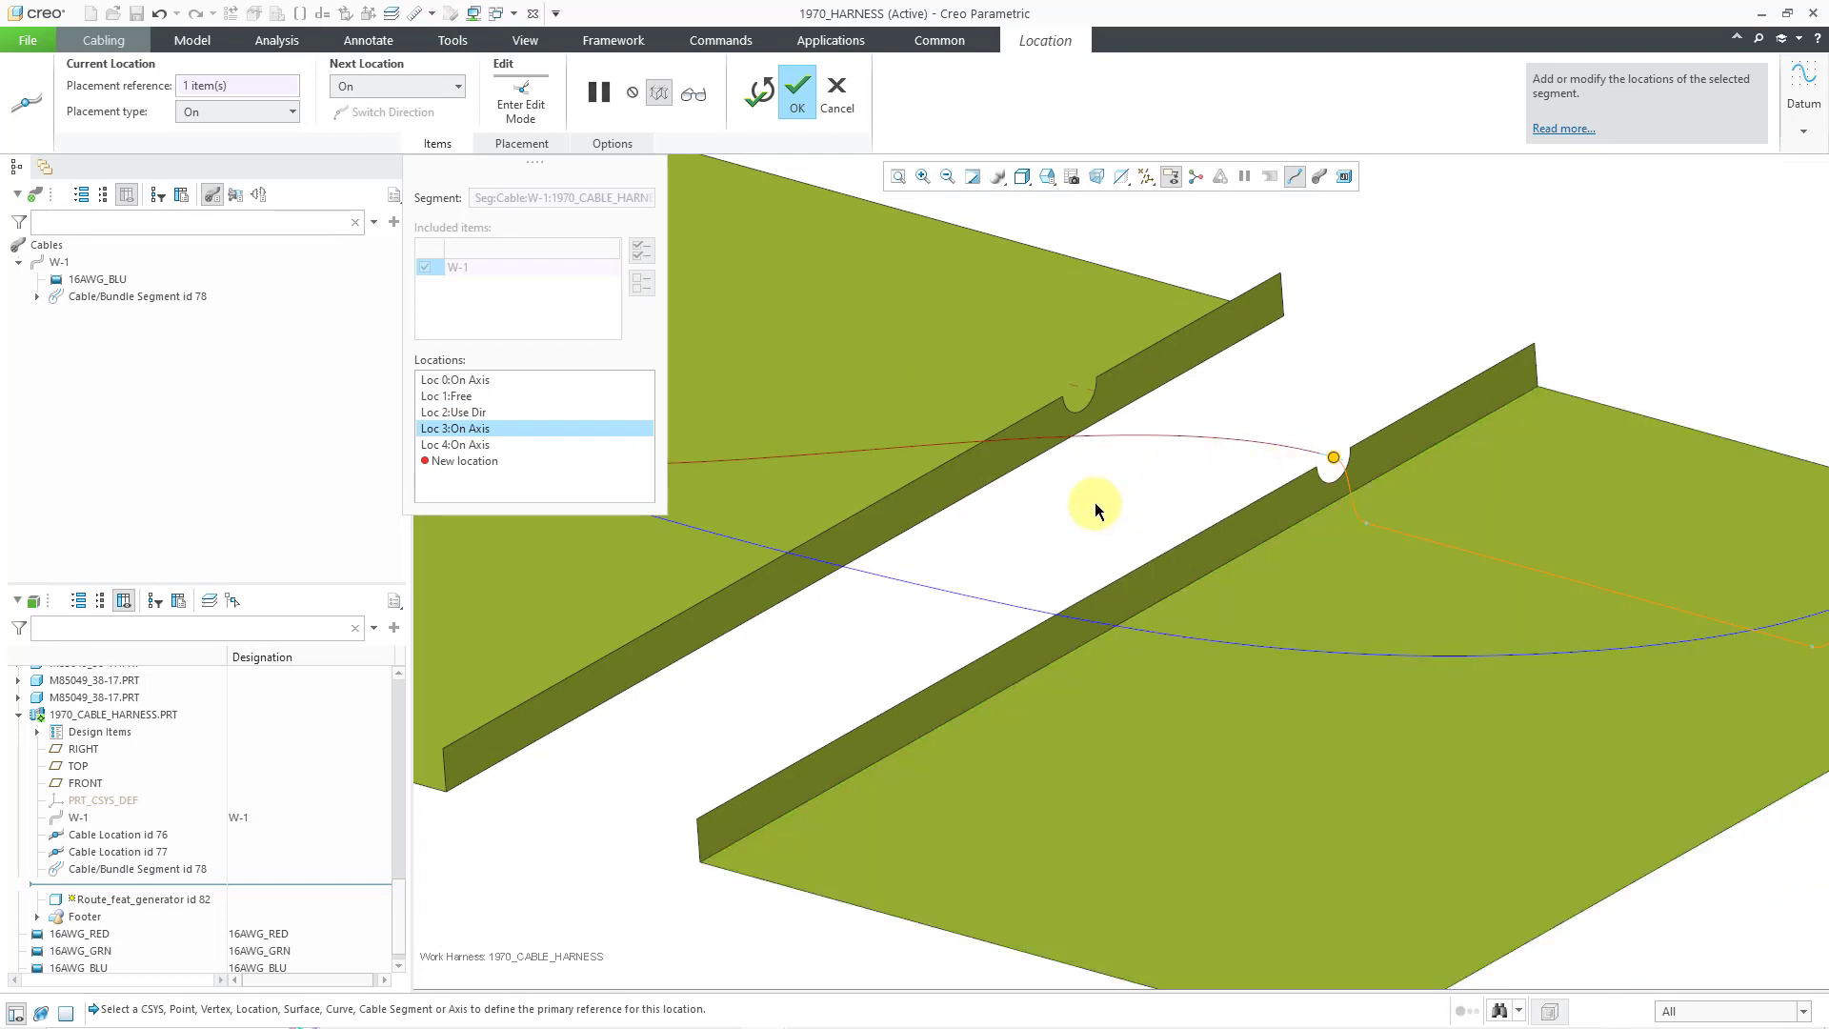
click(1082, 398)
click(1245, 531)
scroll(1318, 523, up, 5)
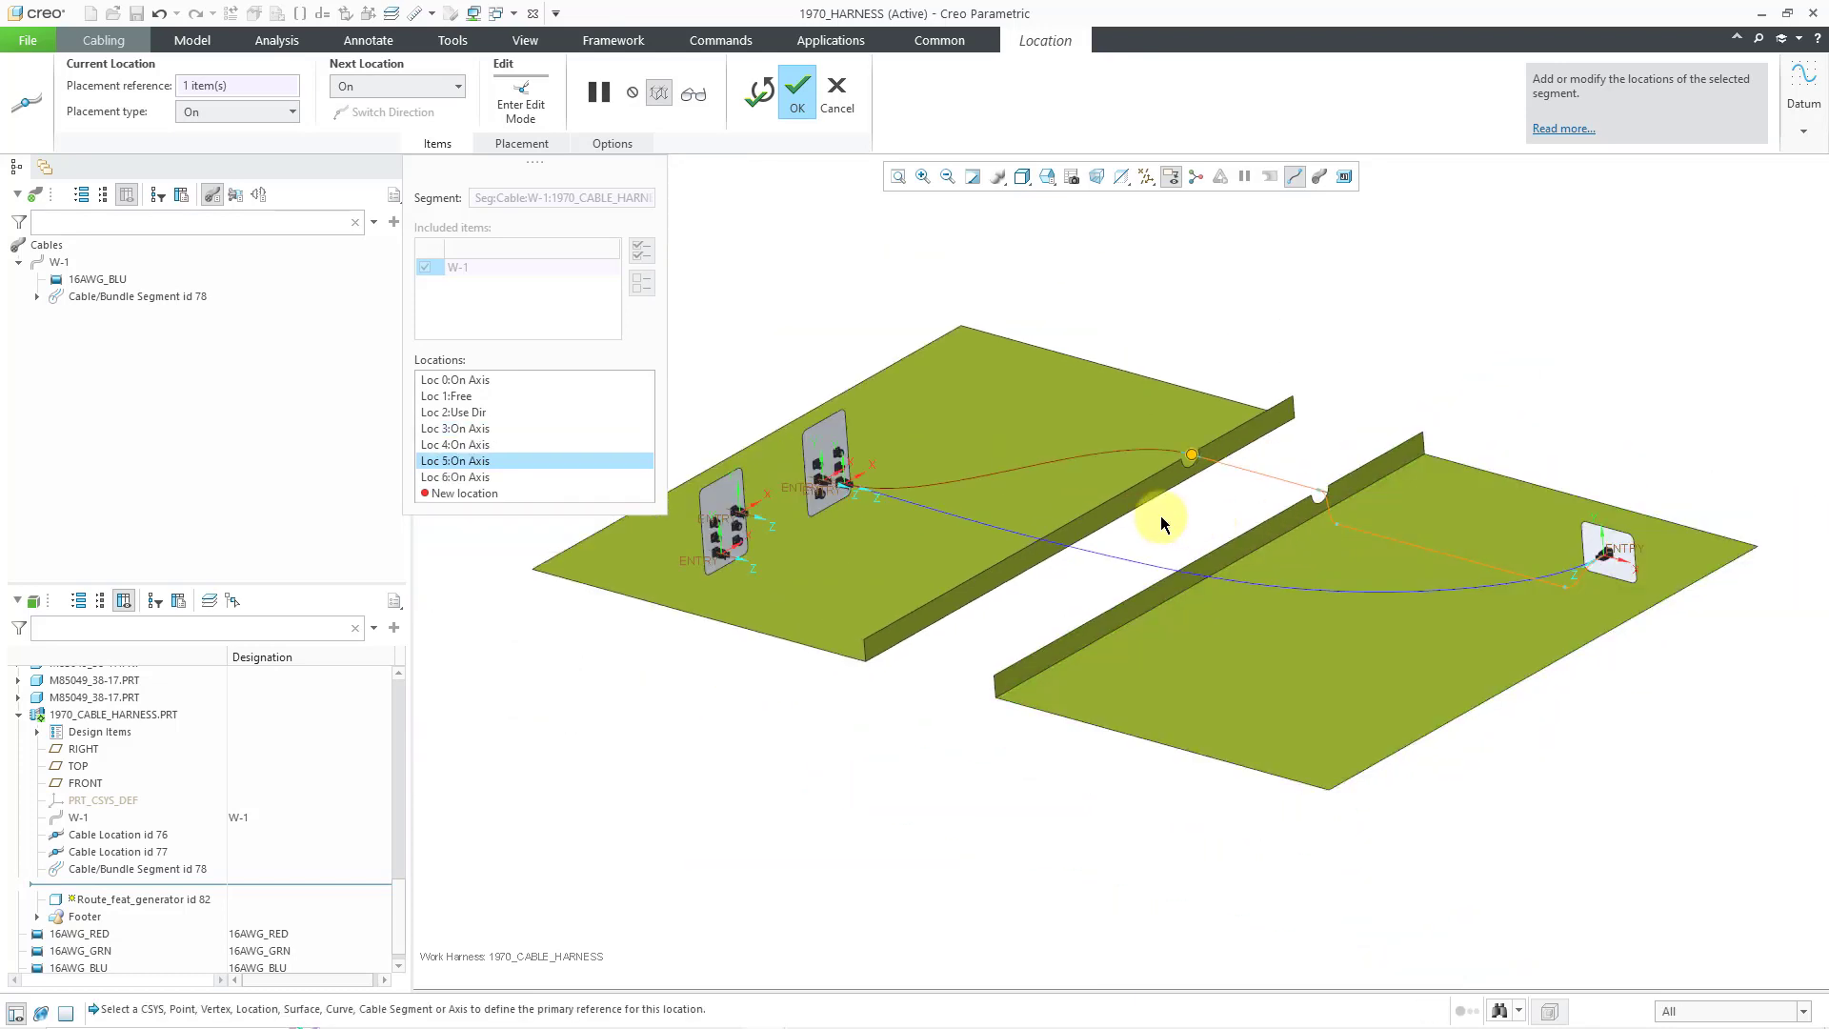
- Turn off Along Axis routing for the next location
mouse_move(1156, 483)
middle_down()
mouse_move(1176, 478)
mouse_move(1171, 514)
middle_up()
right_click(1170, 513)
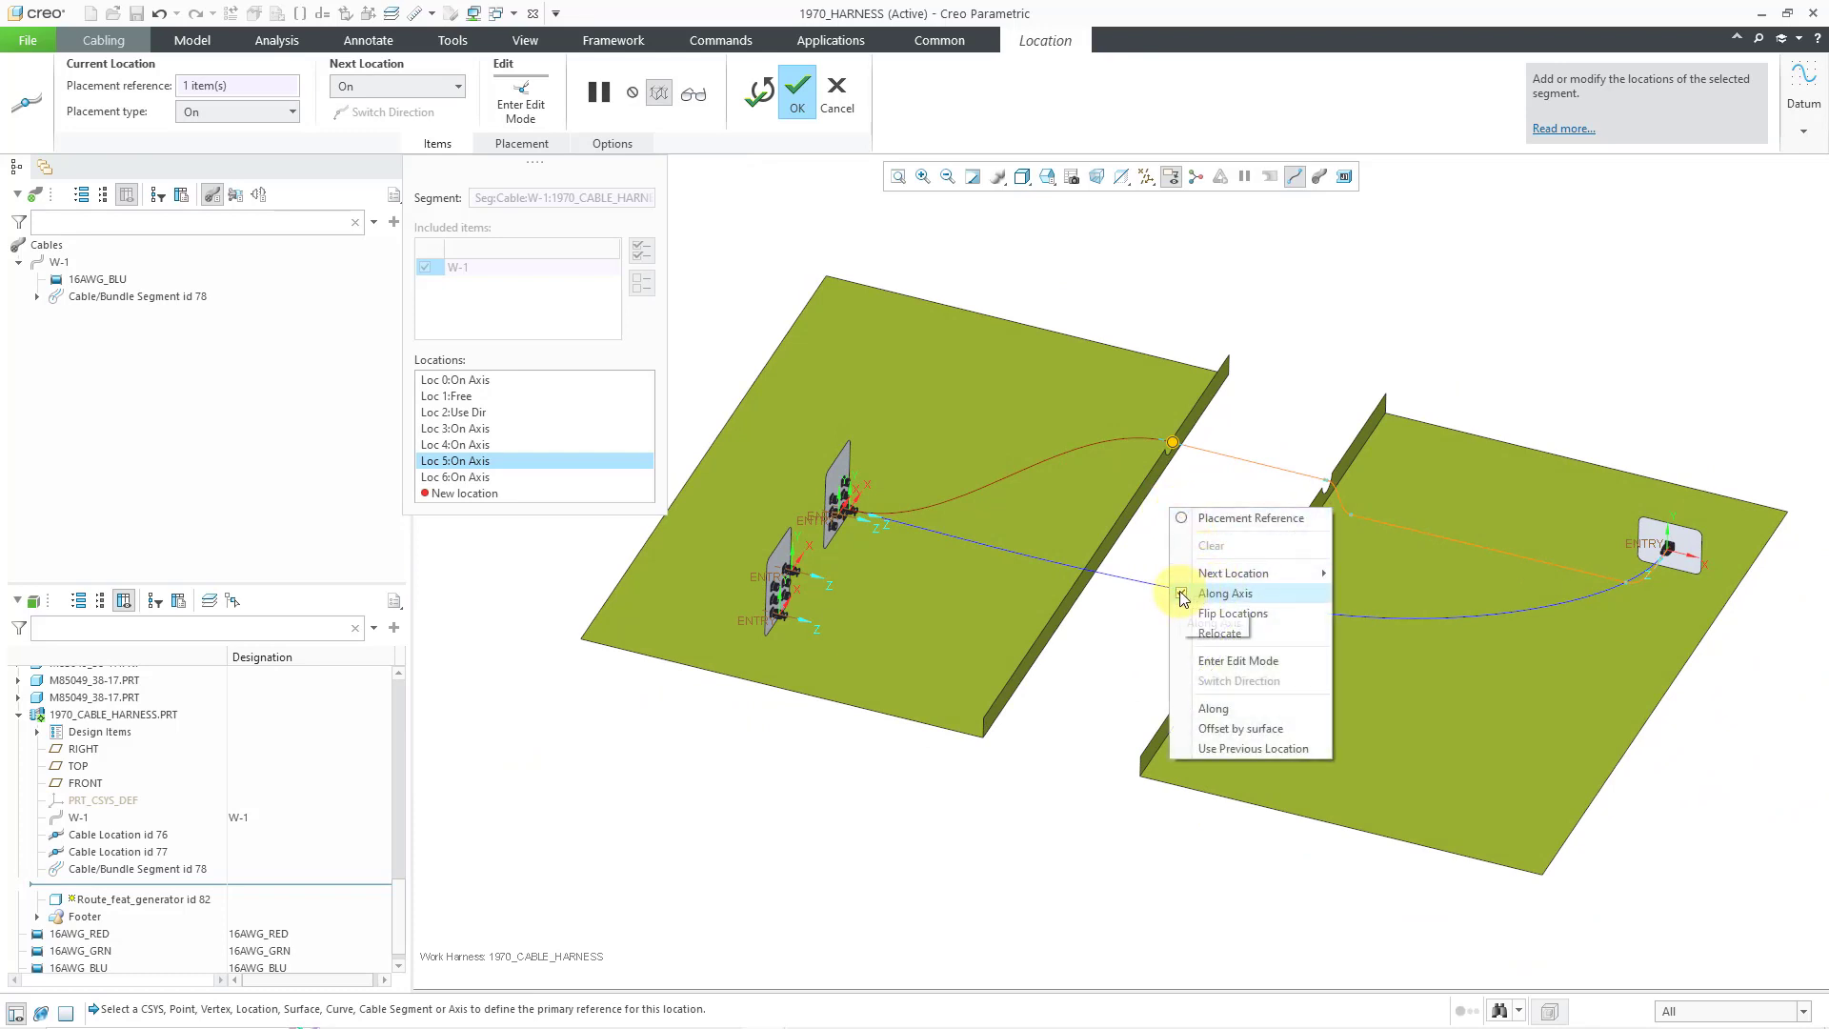
click(1184, 595)
right_click(1170, 507)
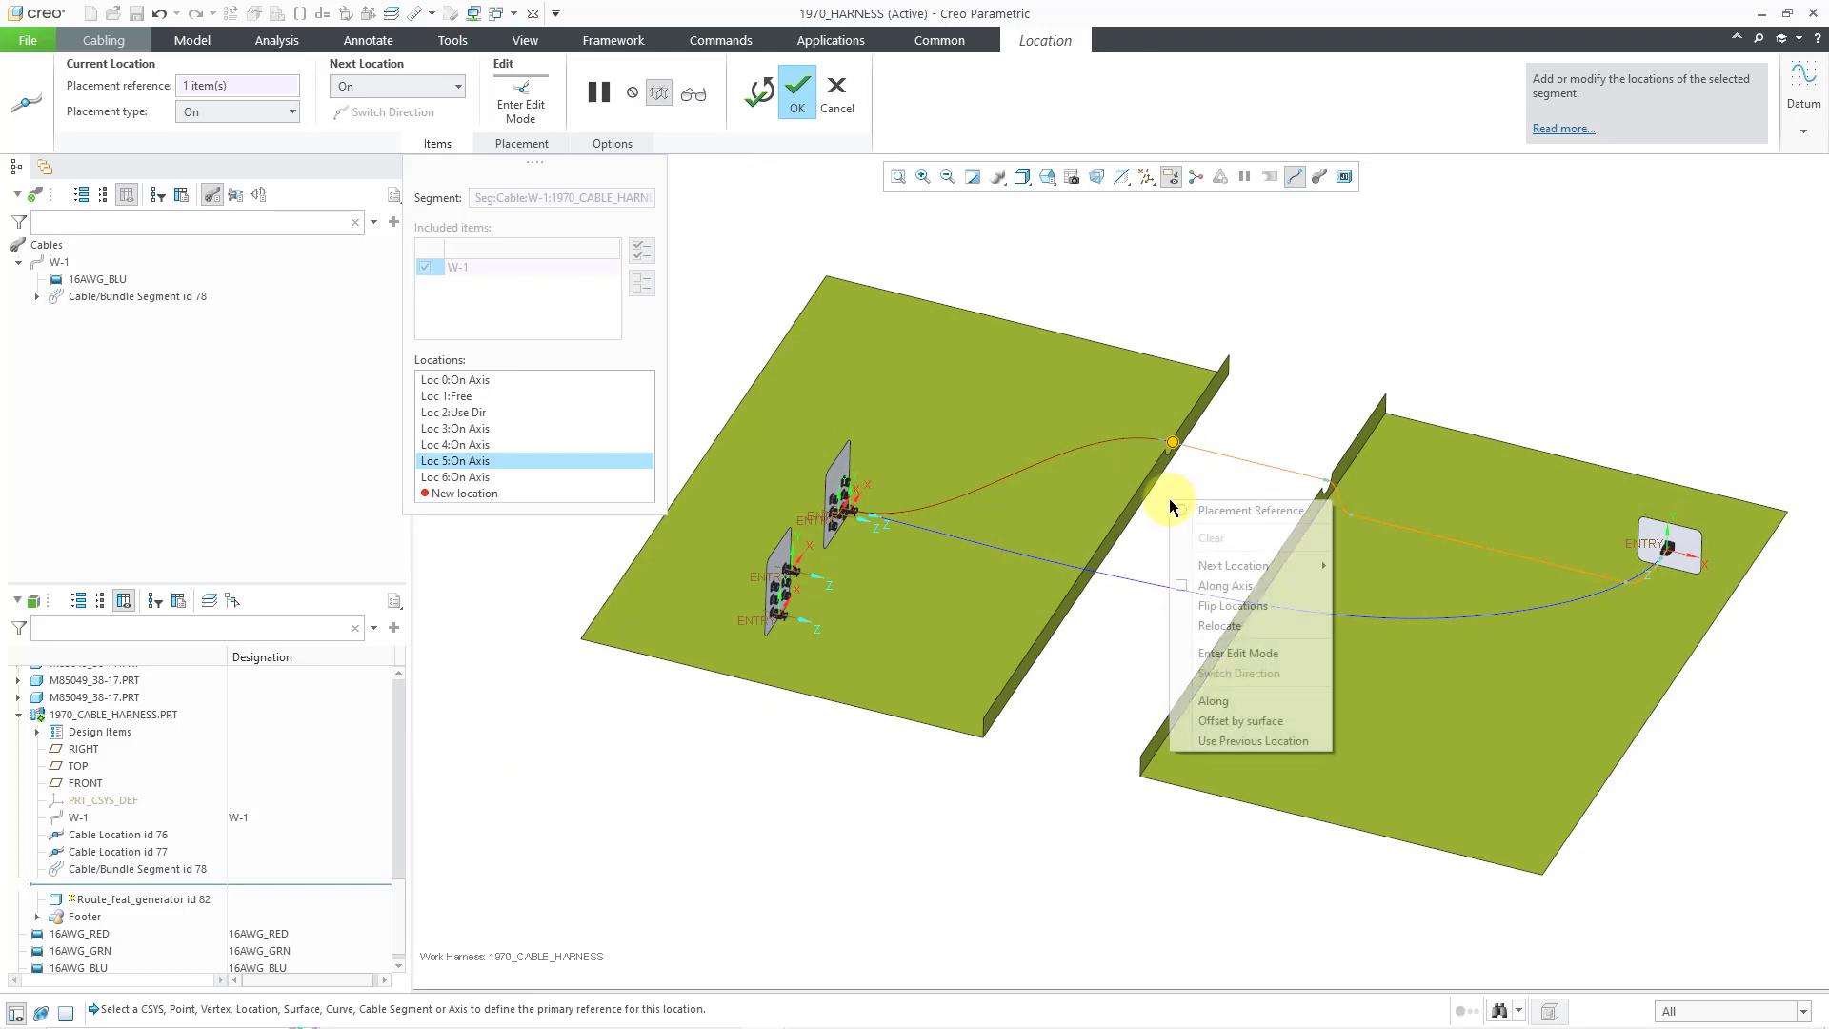
mouse_move(1236, 568)
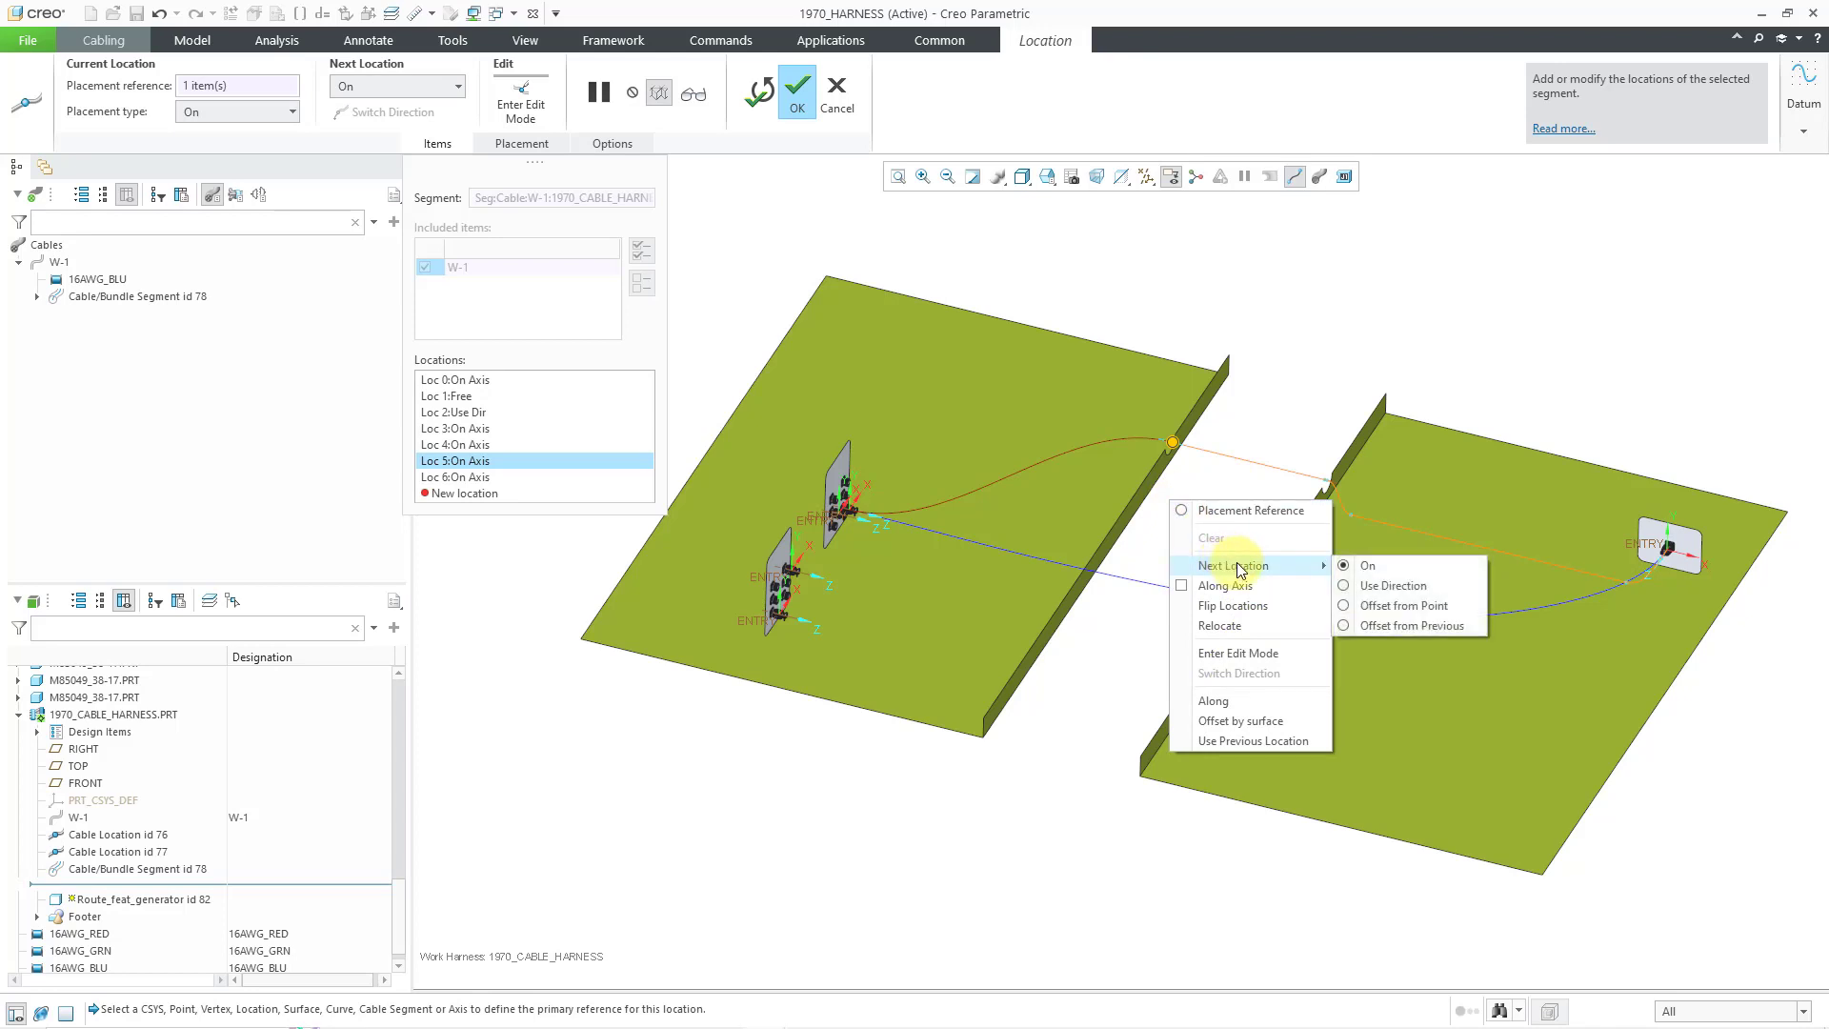
click(1136, 536)
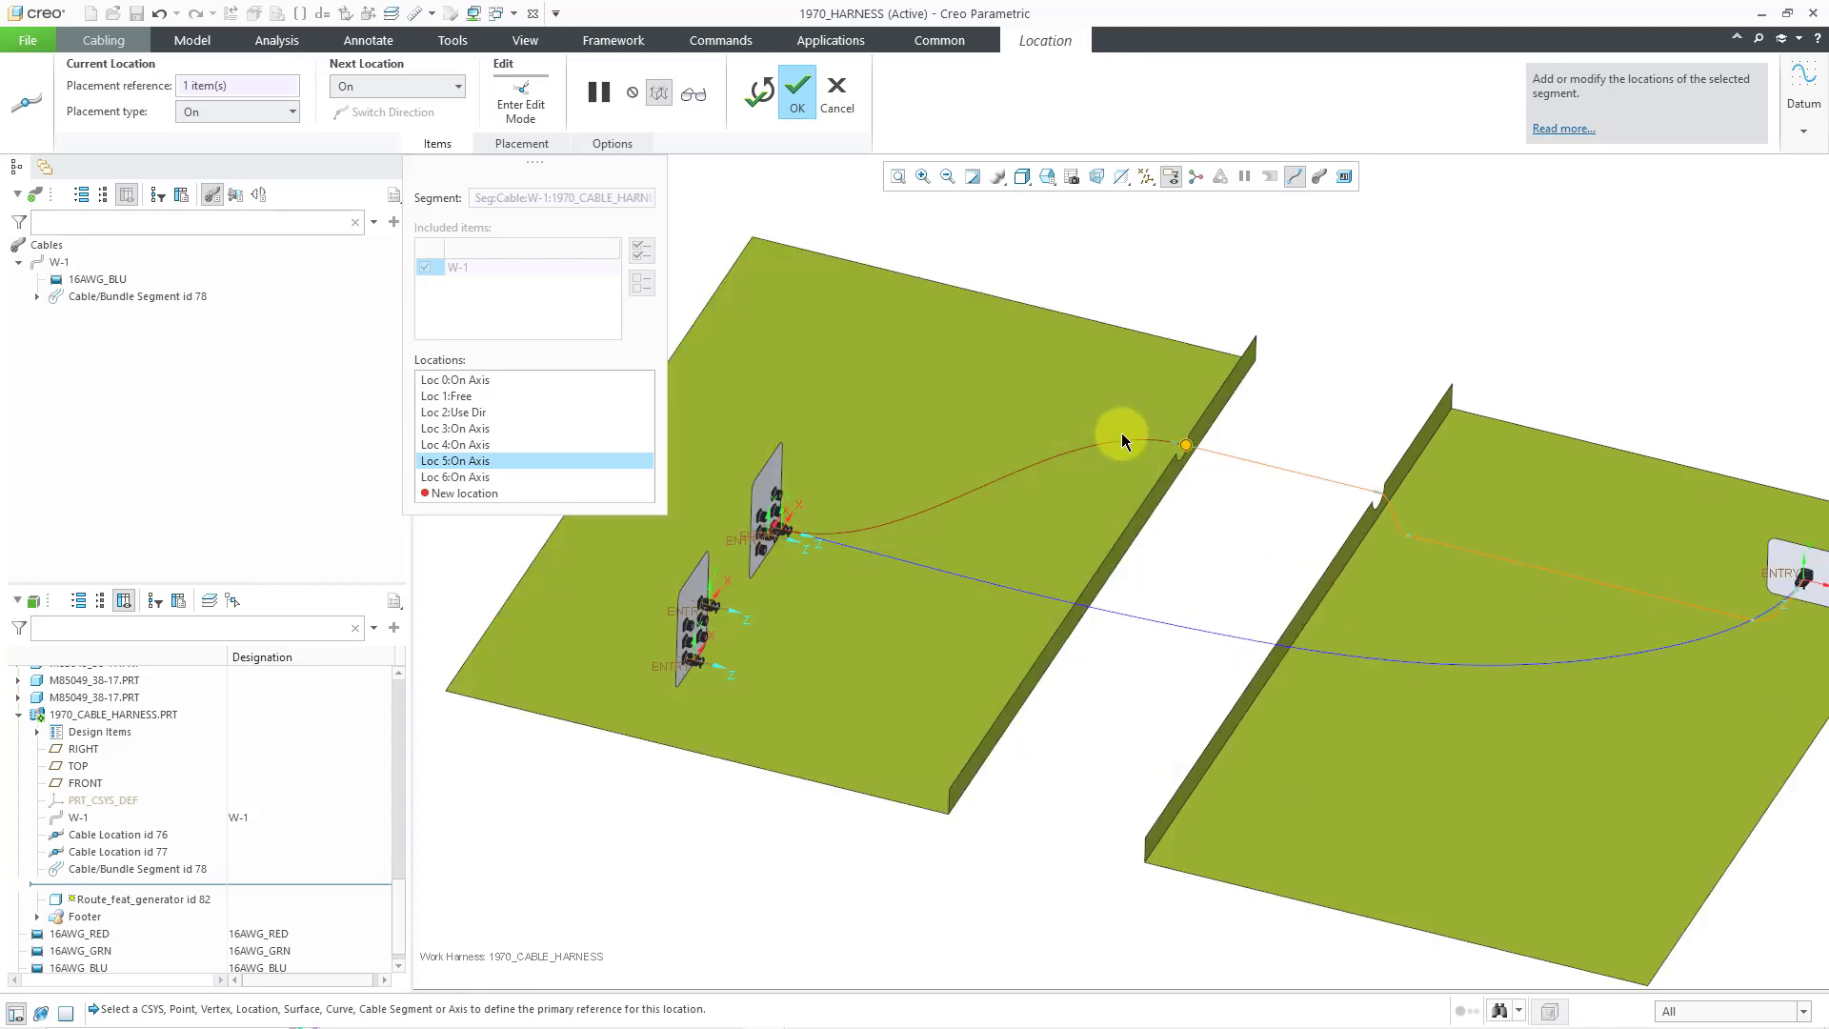
- Add free location Loc 7 on the plate and nudge it slightly down
scroll(1124, 437, down, 3)
click(1161, 468)
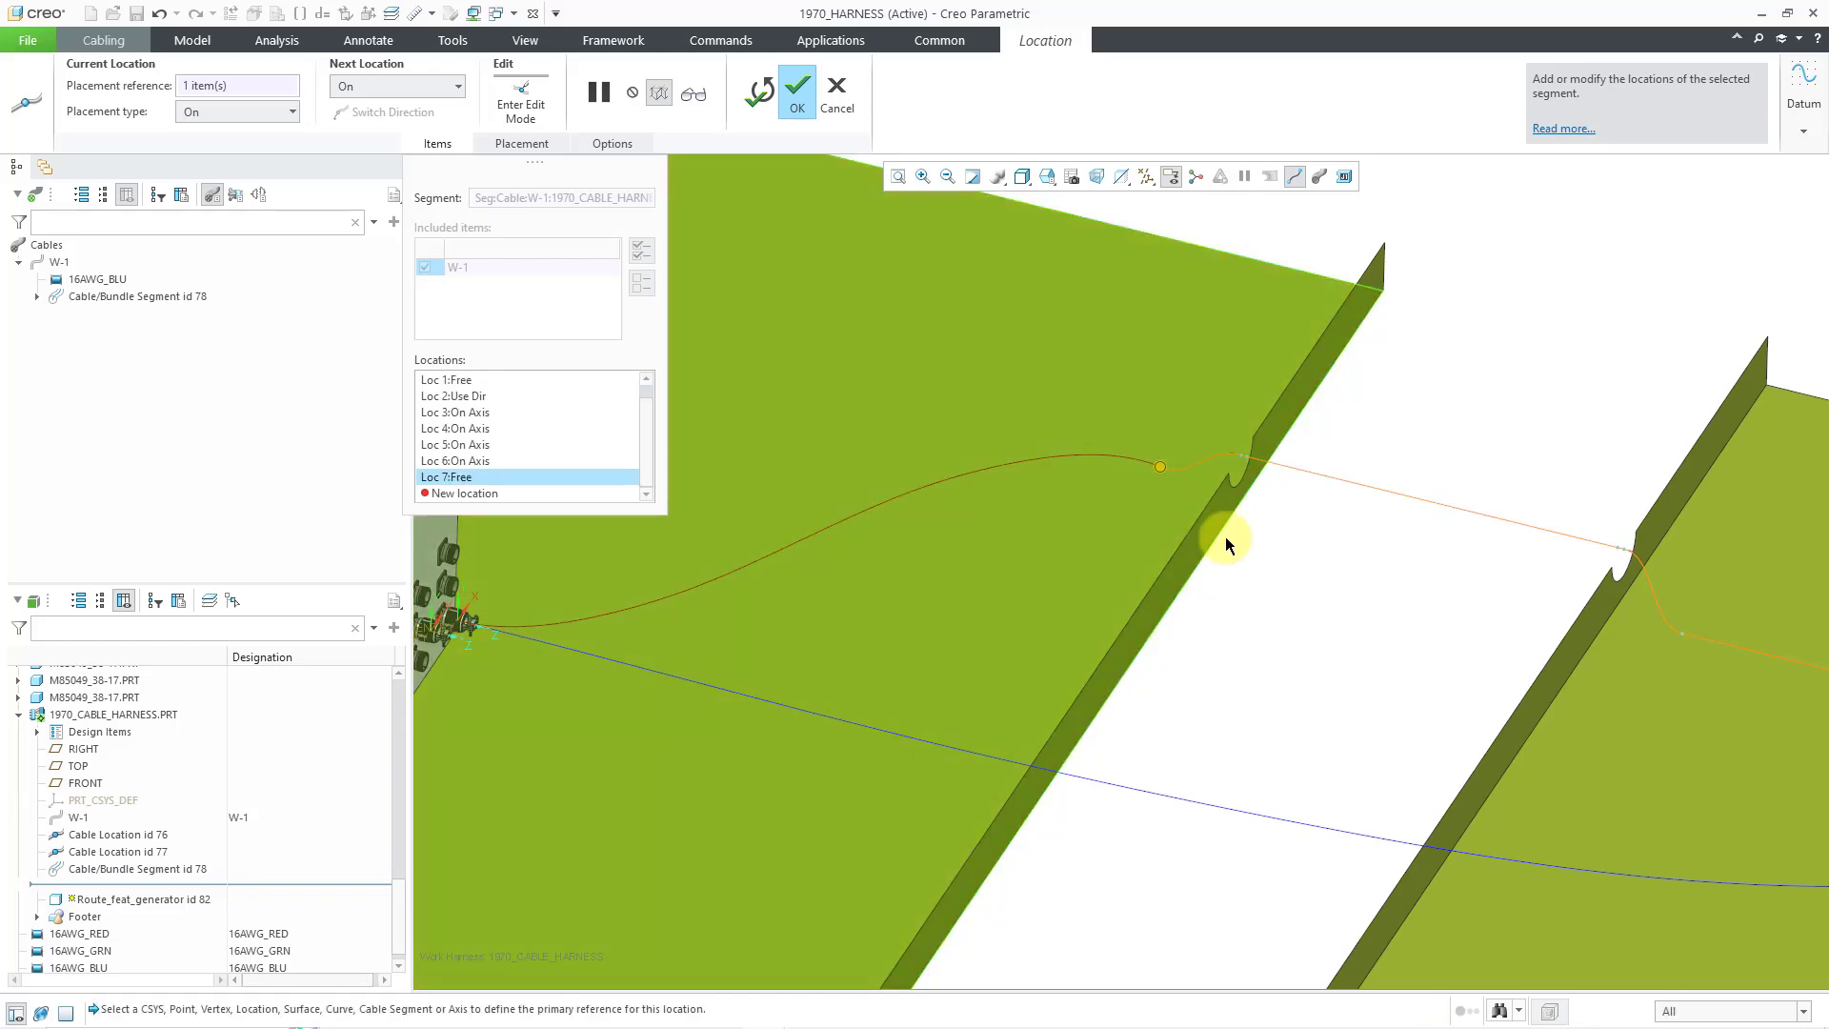
scroll(1267, 545, up, 3)
middle_drag(1254, 535, 1197, 498)
drag(1184, 461, 1193, 470)
scroll(1238, 491, down, 3)
middle_drag(1256, 558, 1234, 540)
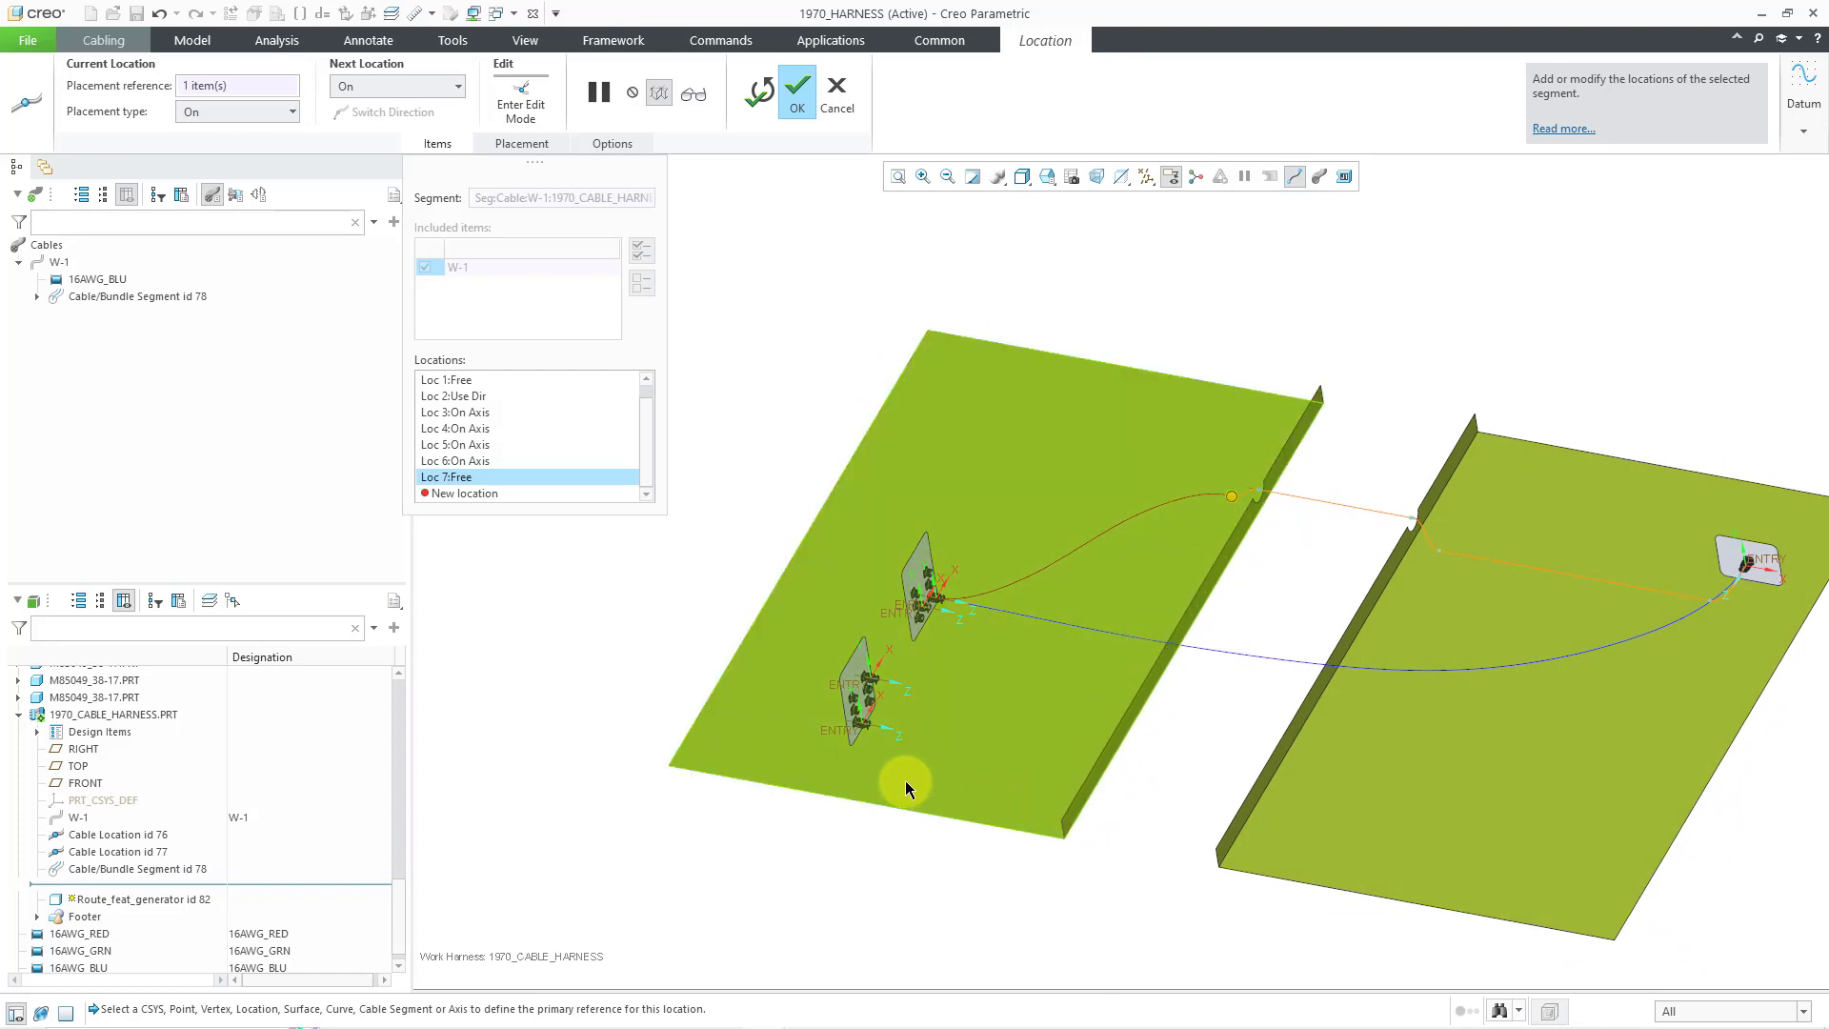
- Add a Use Direction location on the left plate's edge at 1743.000
right_click(1168, 726)
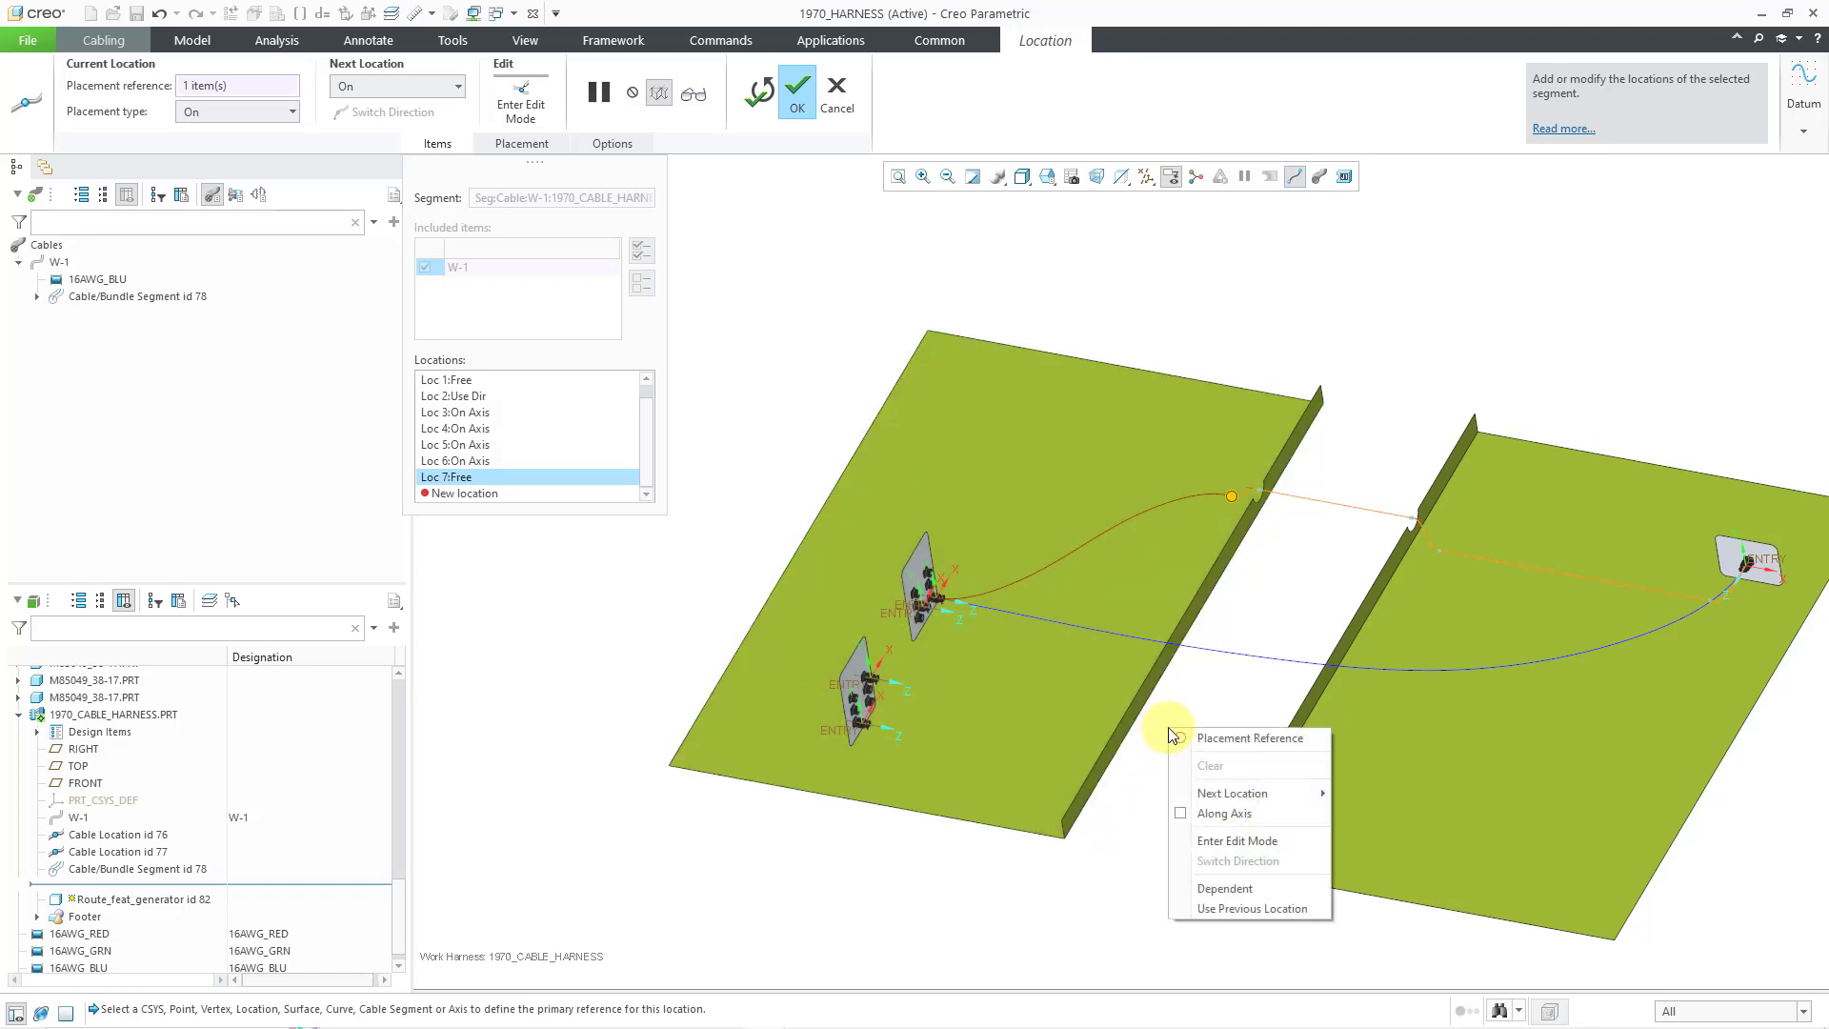
mouse_move(1239, 793)
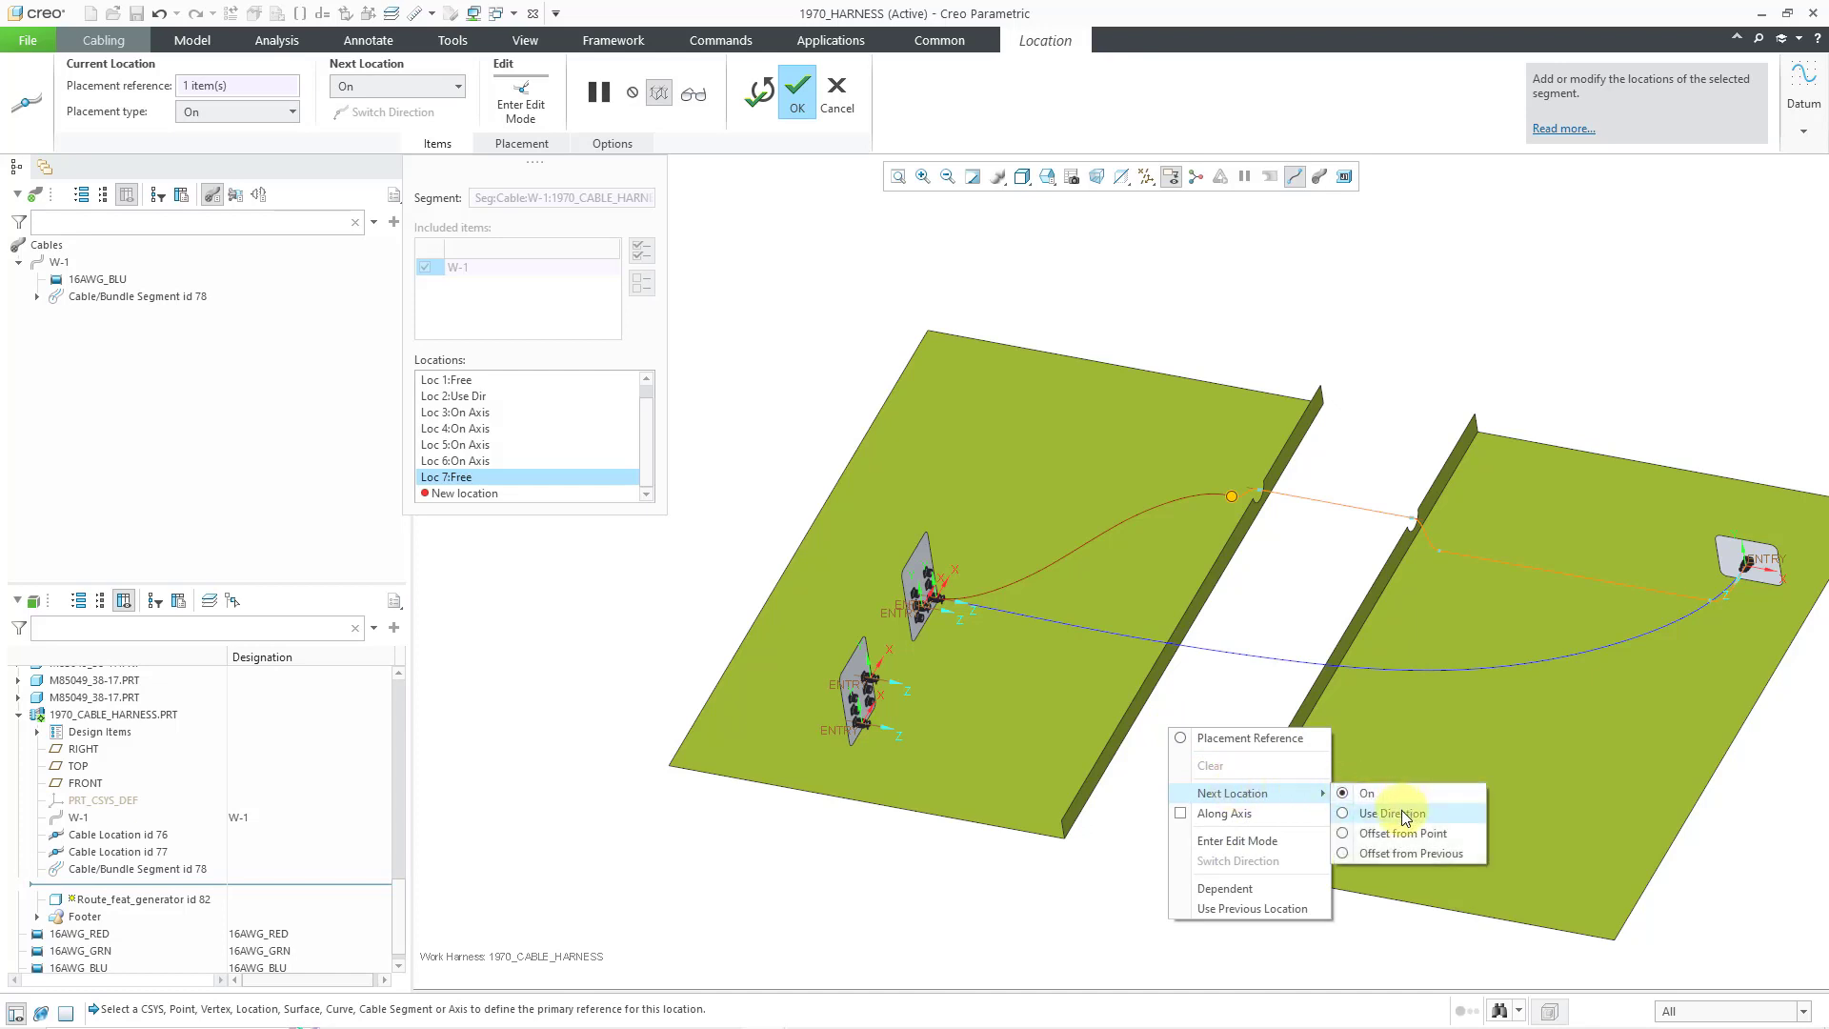
click(1402, 810)
click(1090, 770)
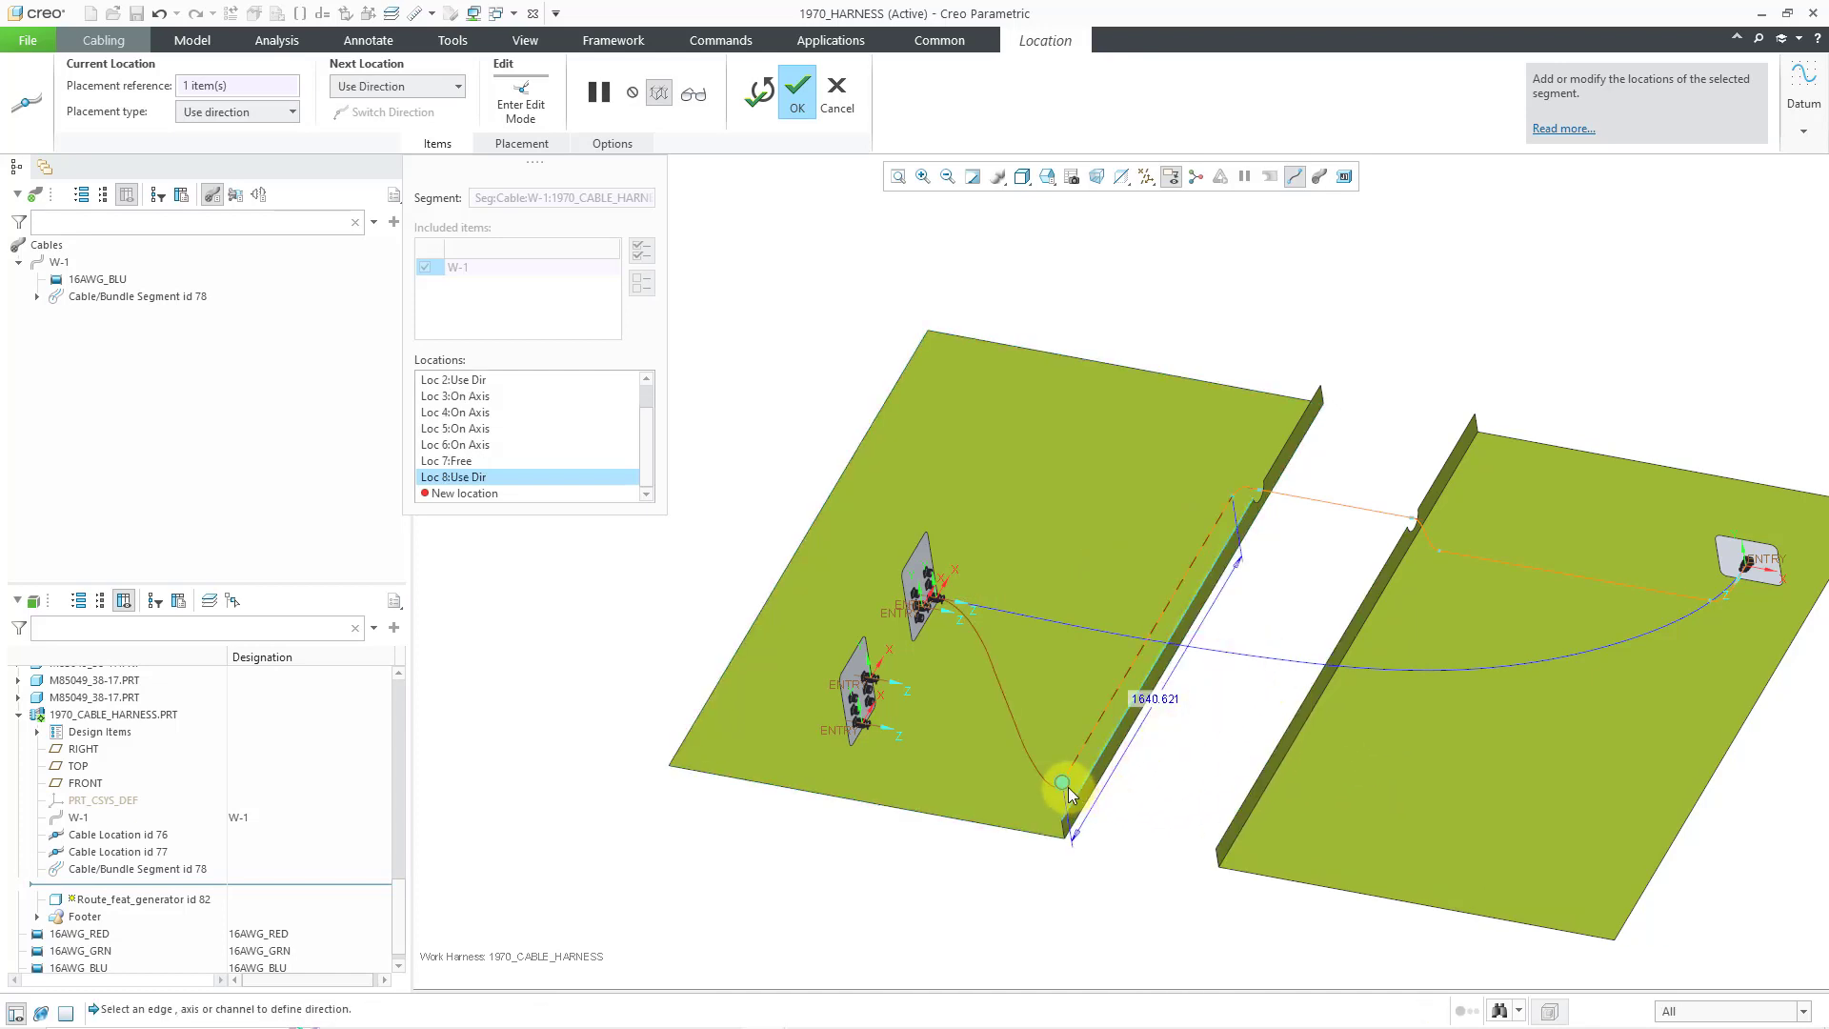
drag(1058, 793, 1052, 803)
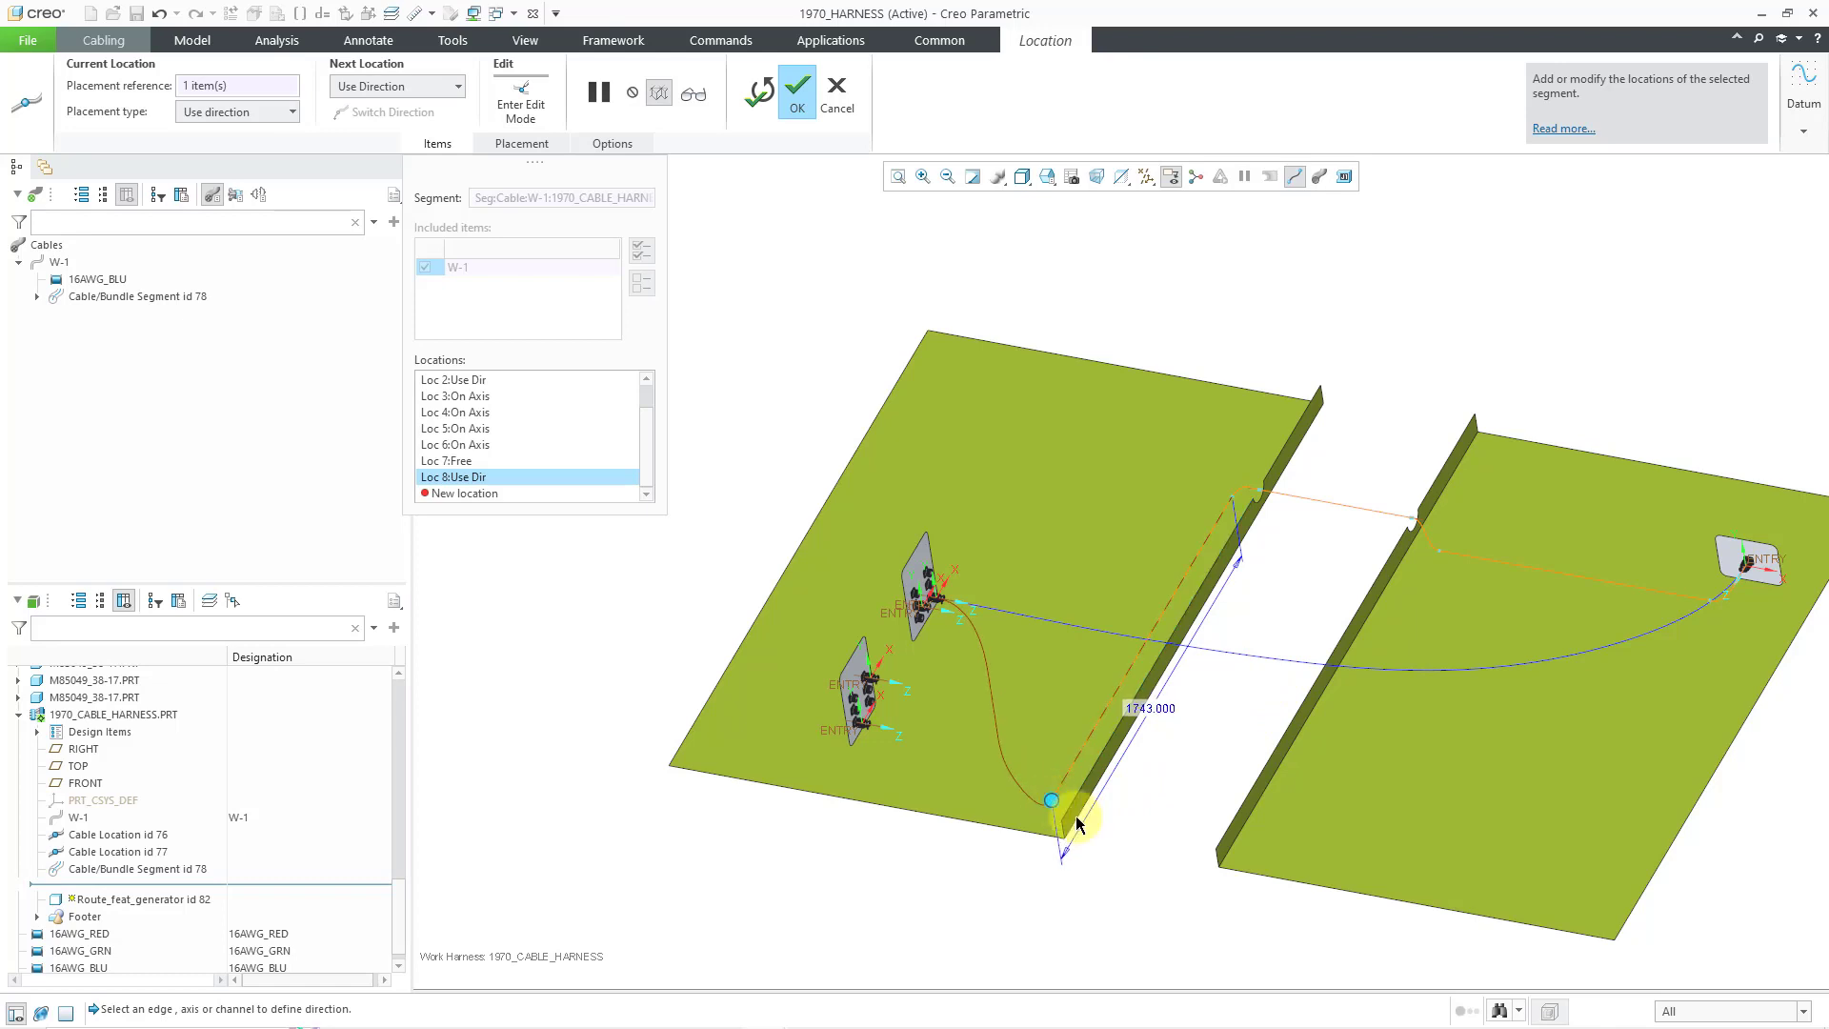
scroll(992, 835, up, 2)
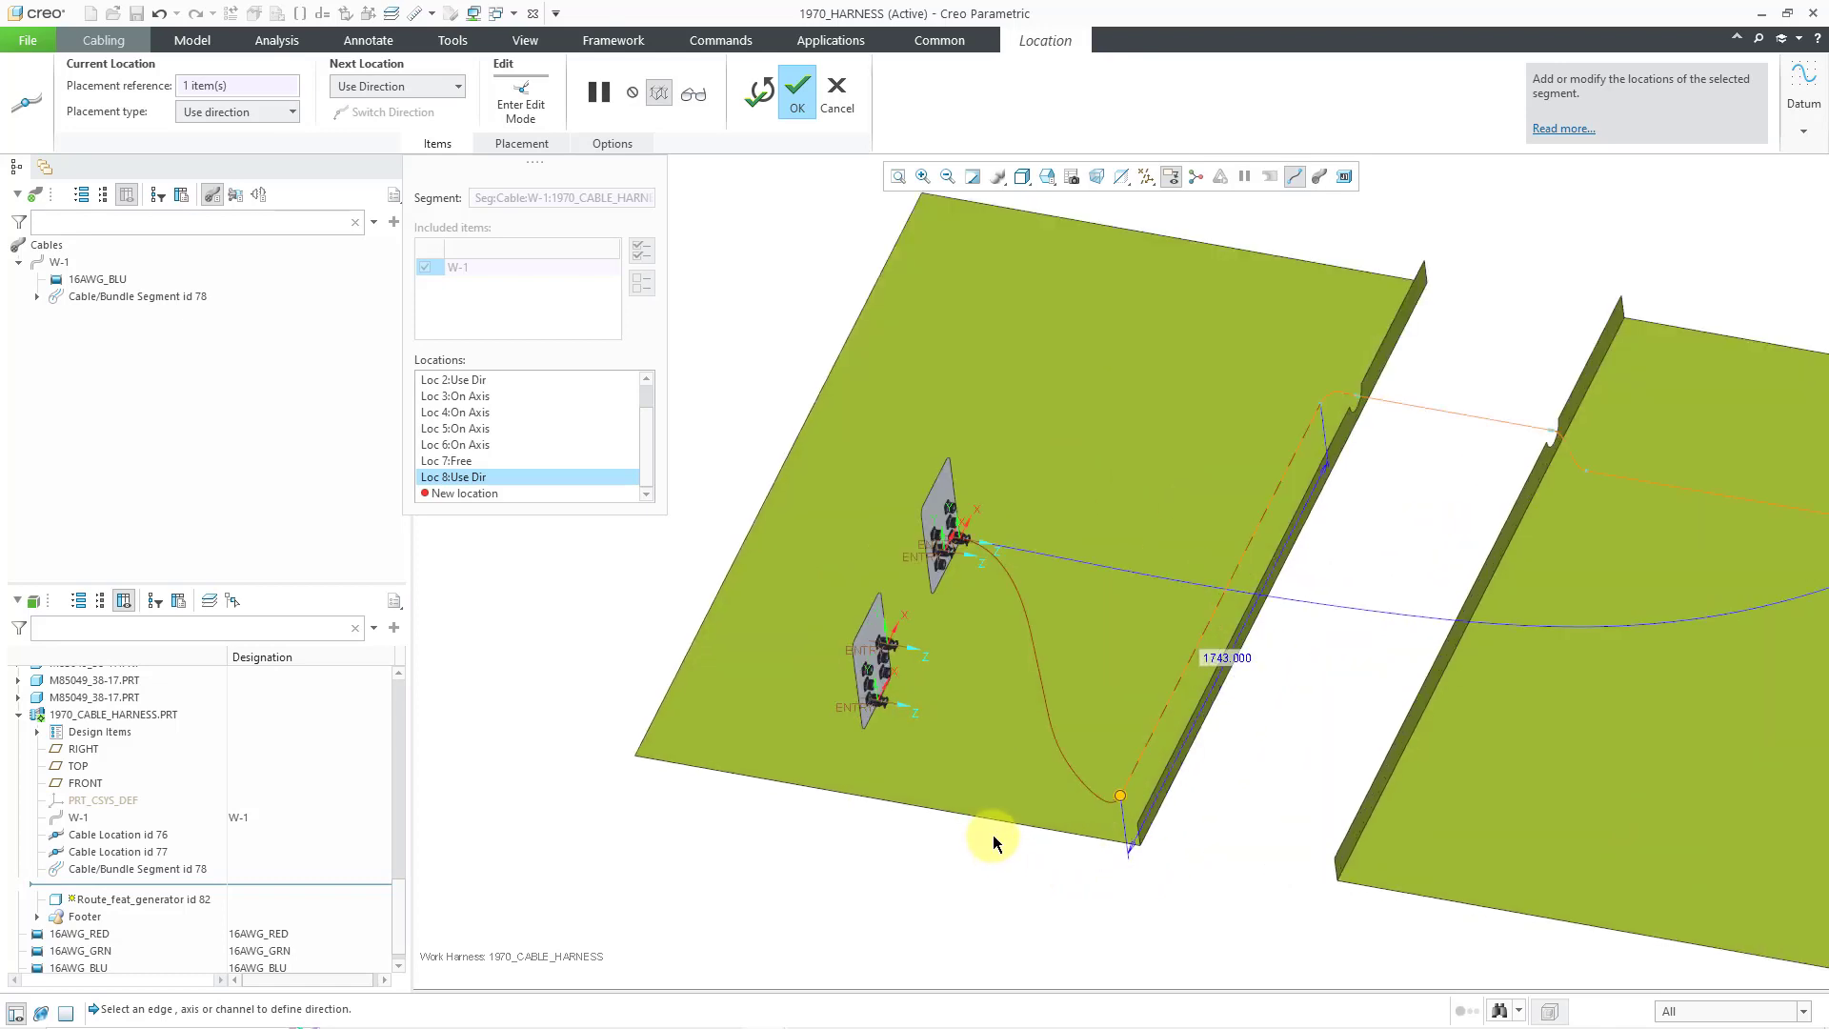
- Switch back to On placement and add another free route point on the plate
right_click(1077, 881)
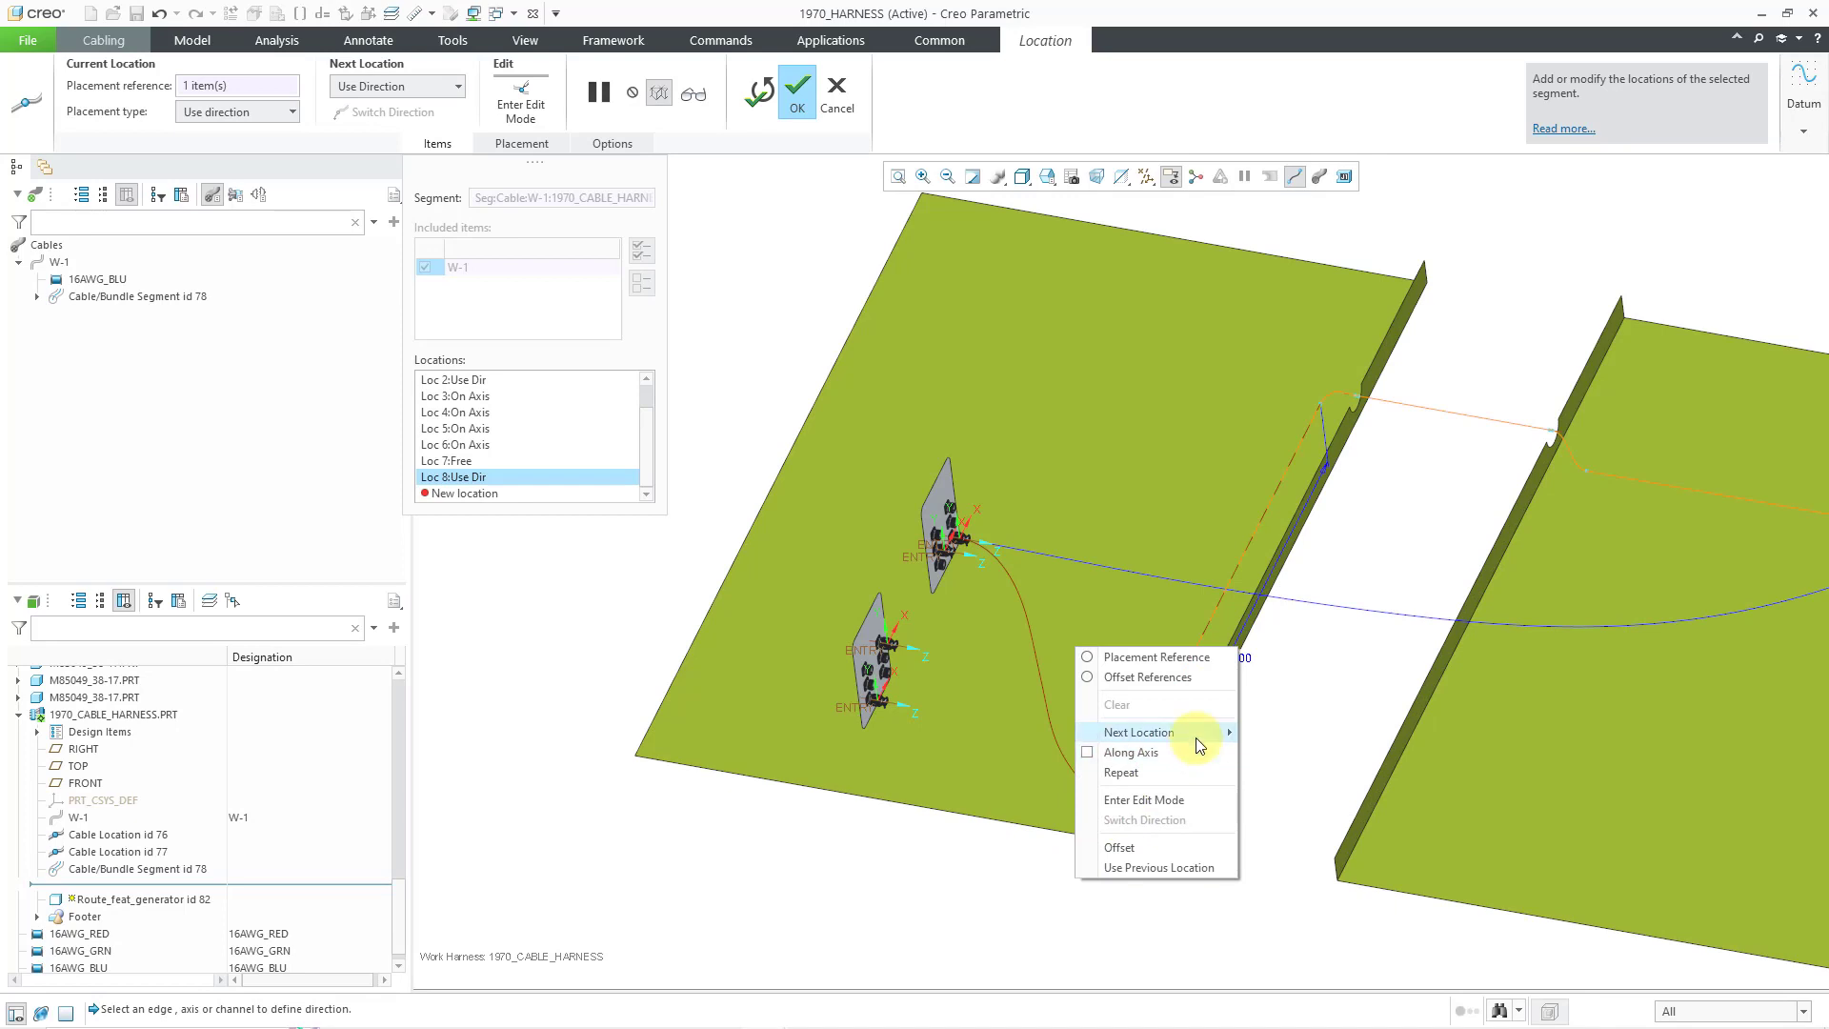
mouse_move(1196, 733)
click(1274, 733)
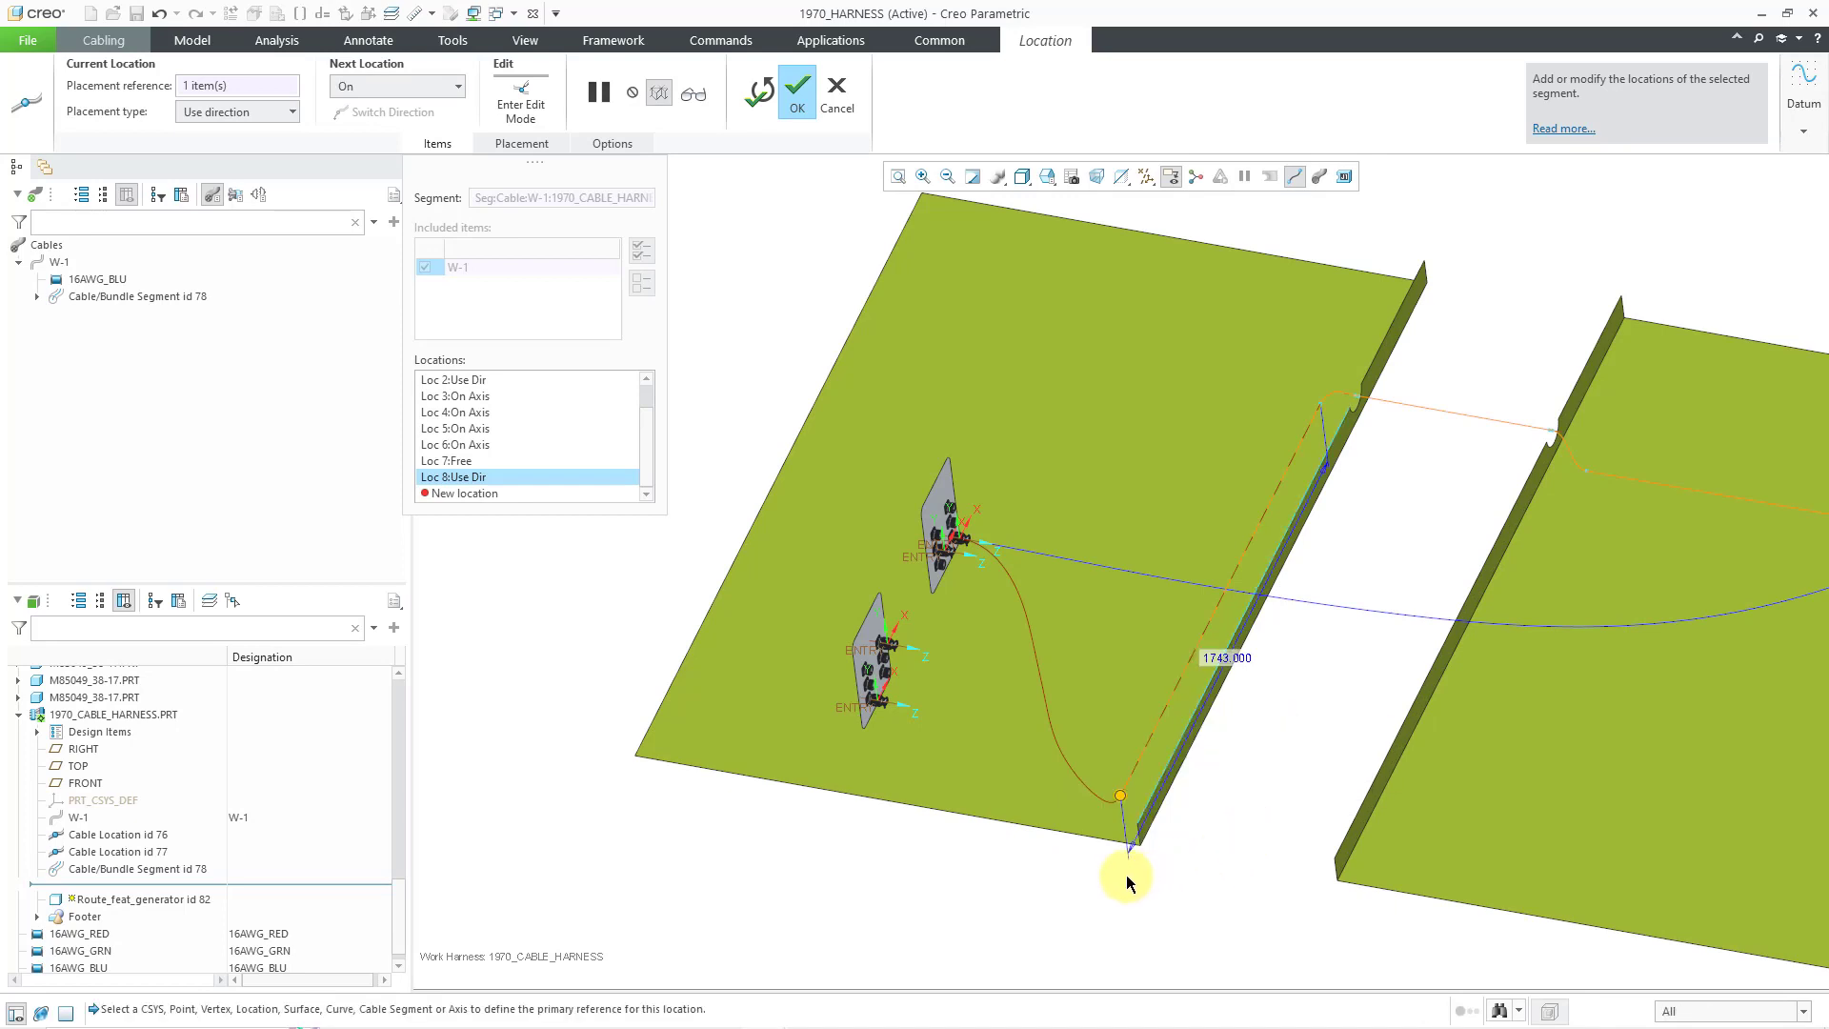
click(1069, 802)
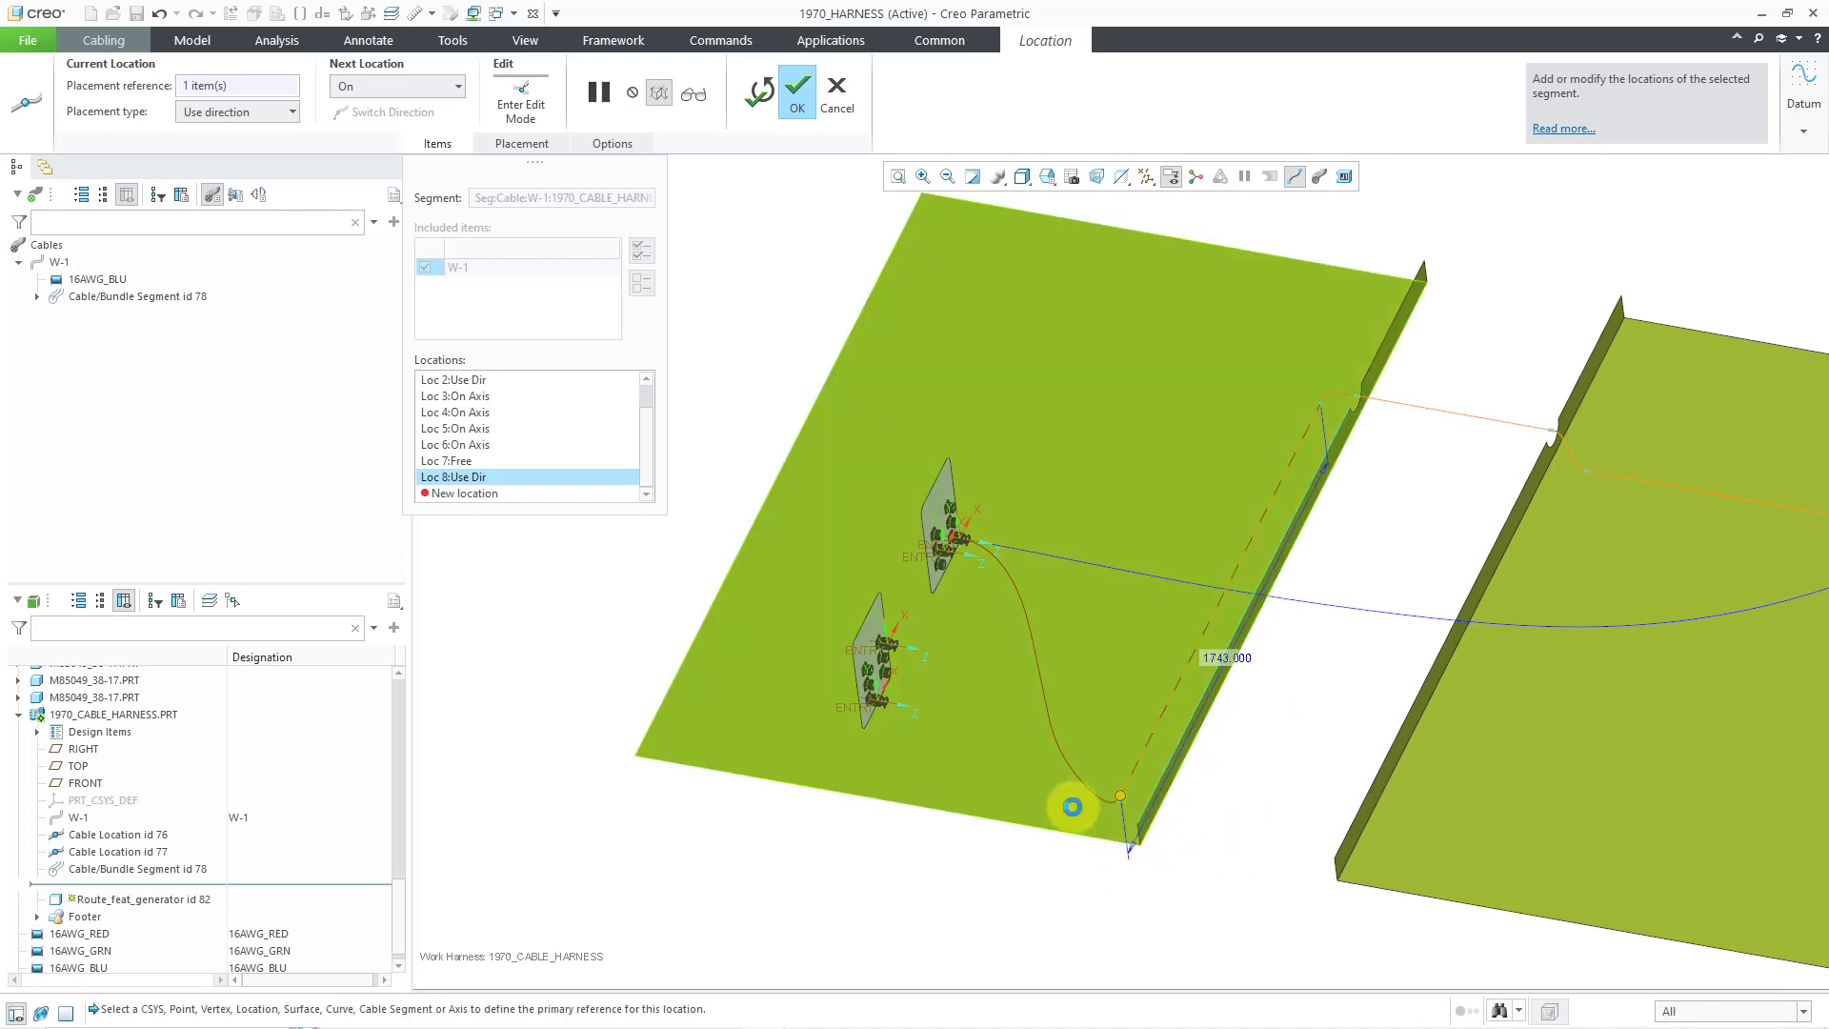
- Add Loc 10 as a Use Direction location along the plate's edge
right_click(1106, 907)
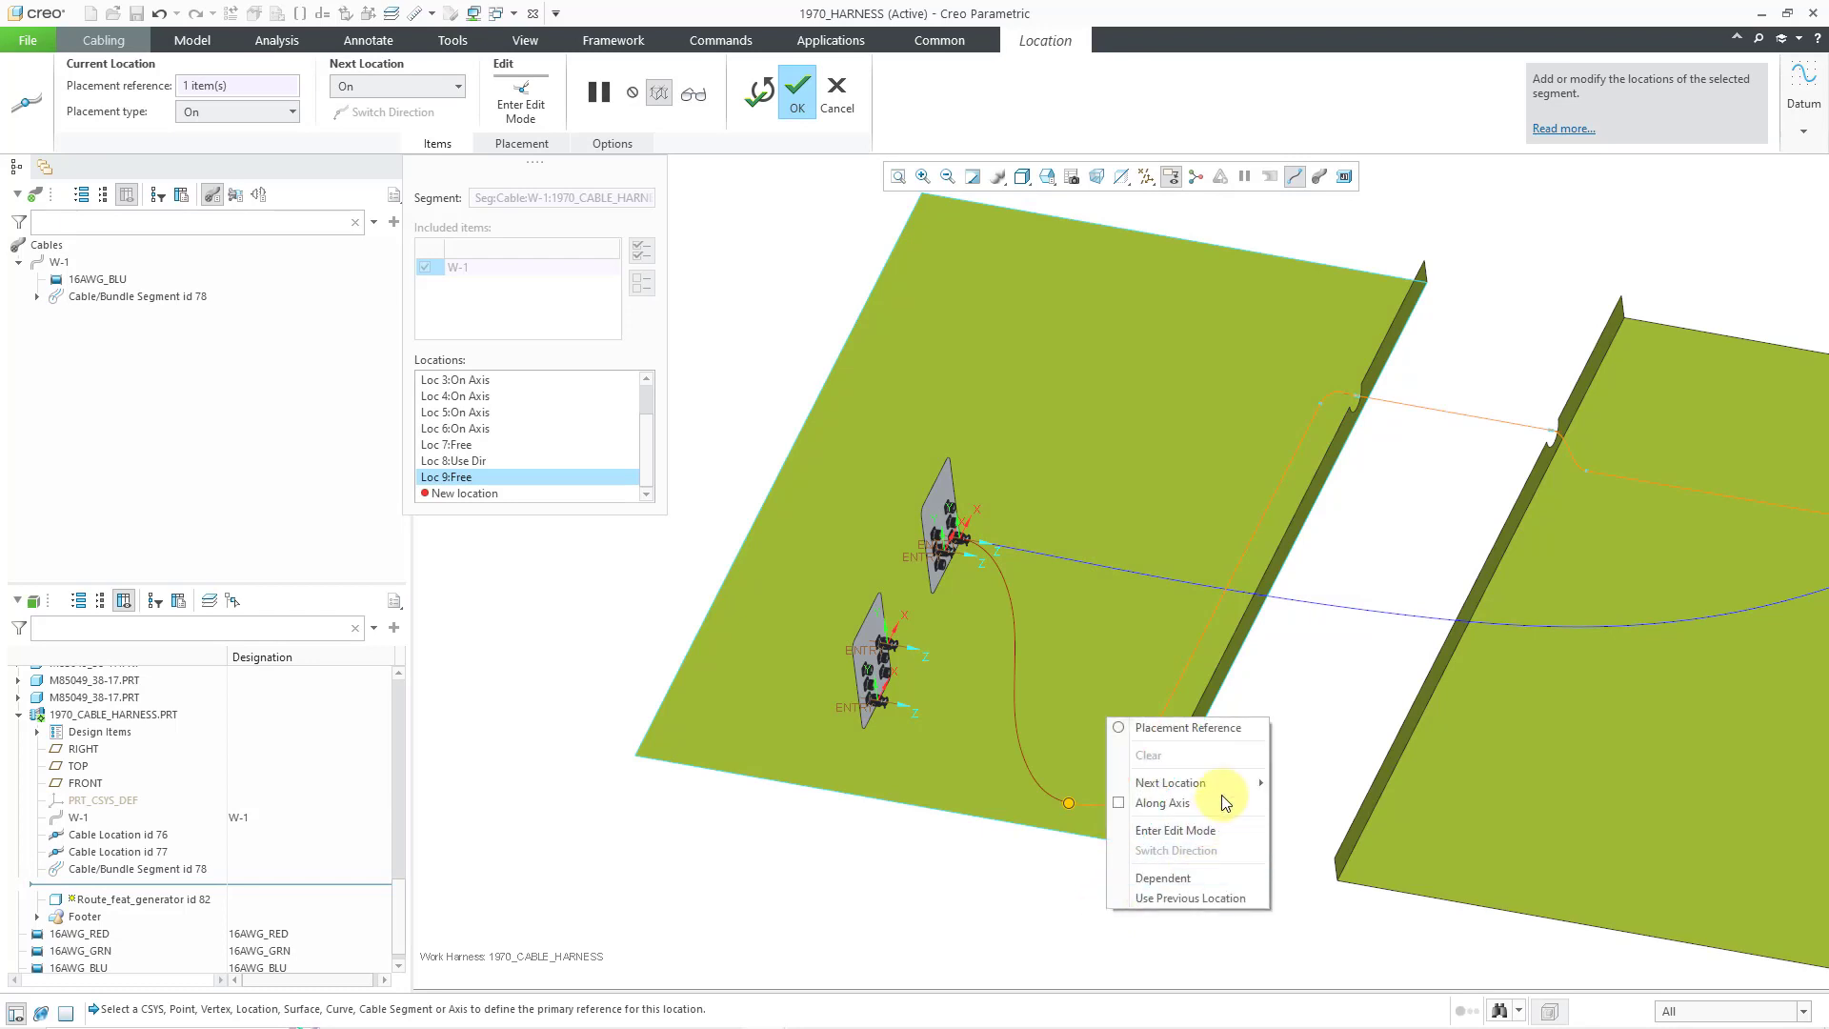
mouse_move(1230, 785)
click(1331, 802)
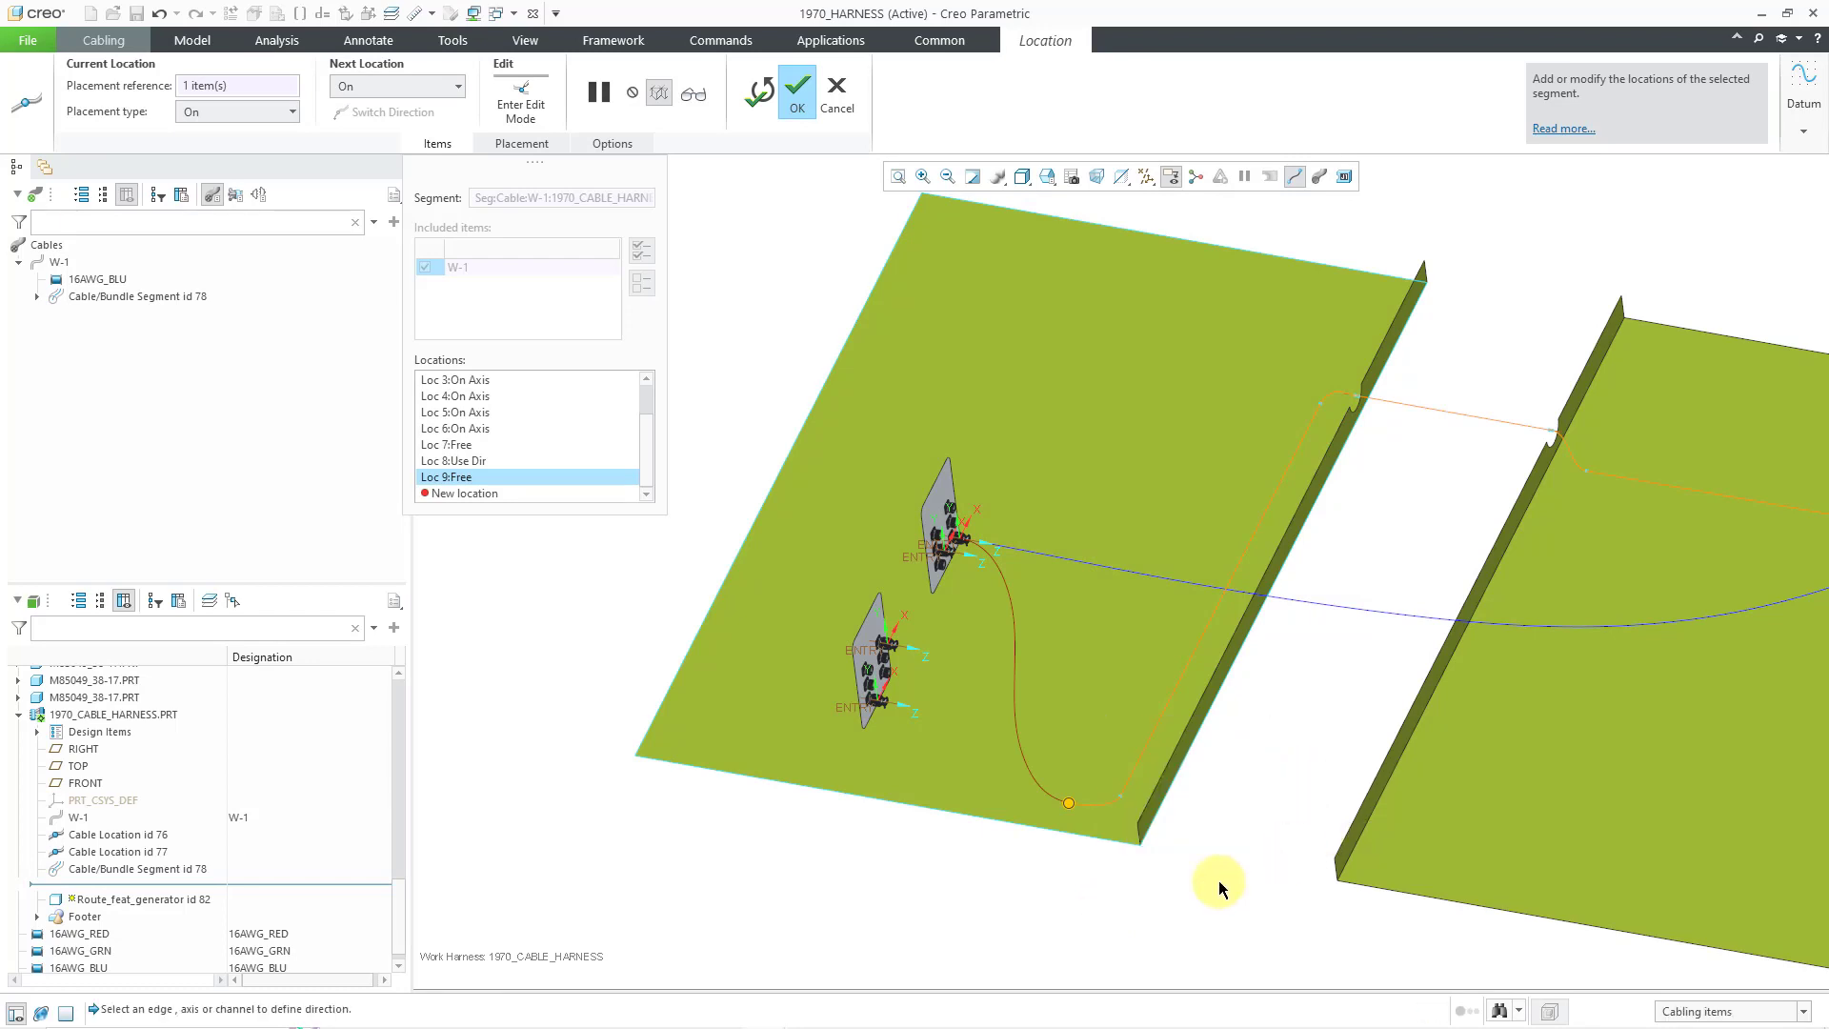
click(876, 799)
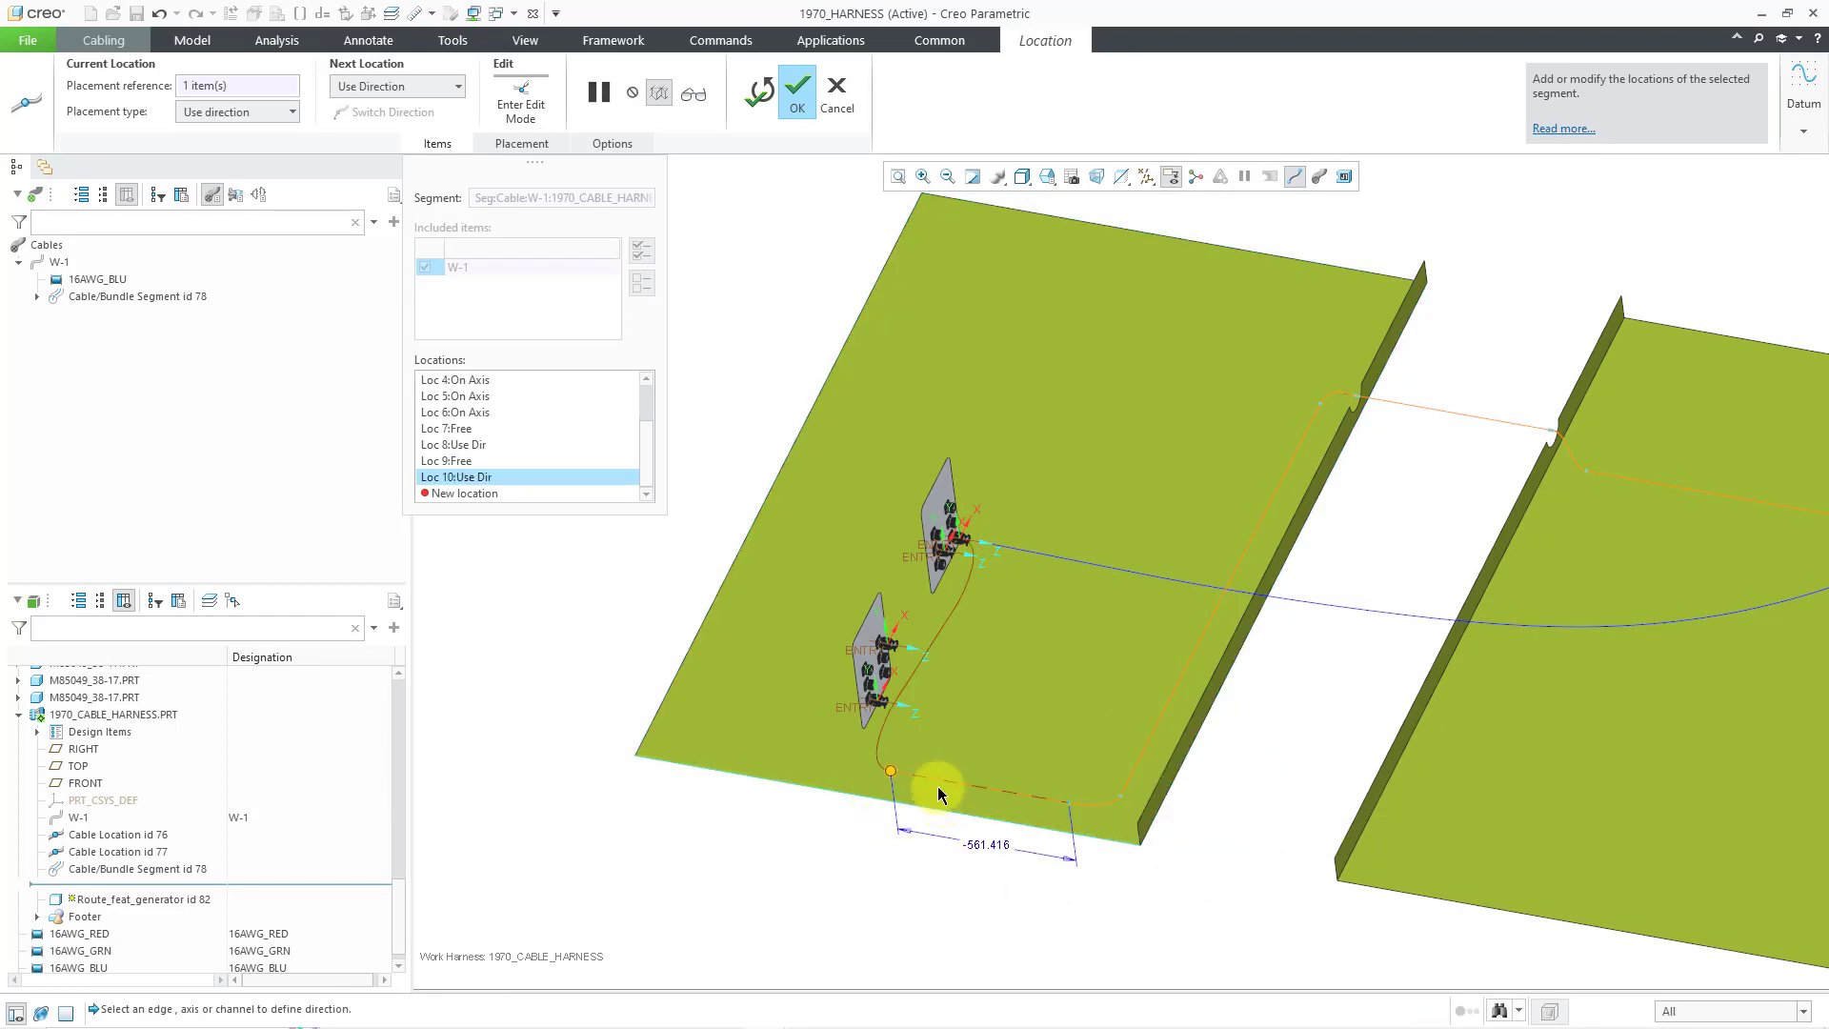
middle_drag(906, 802, 835, 799)
scroll(869, 782, down, 1)
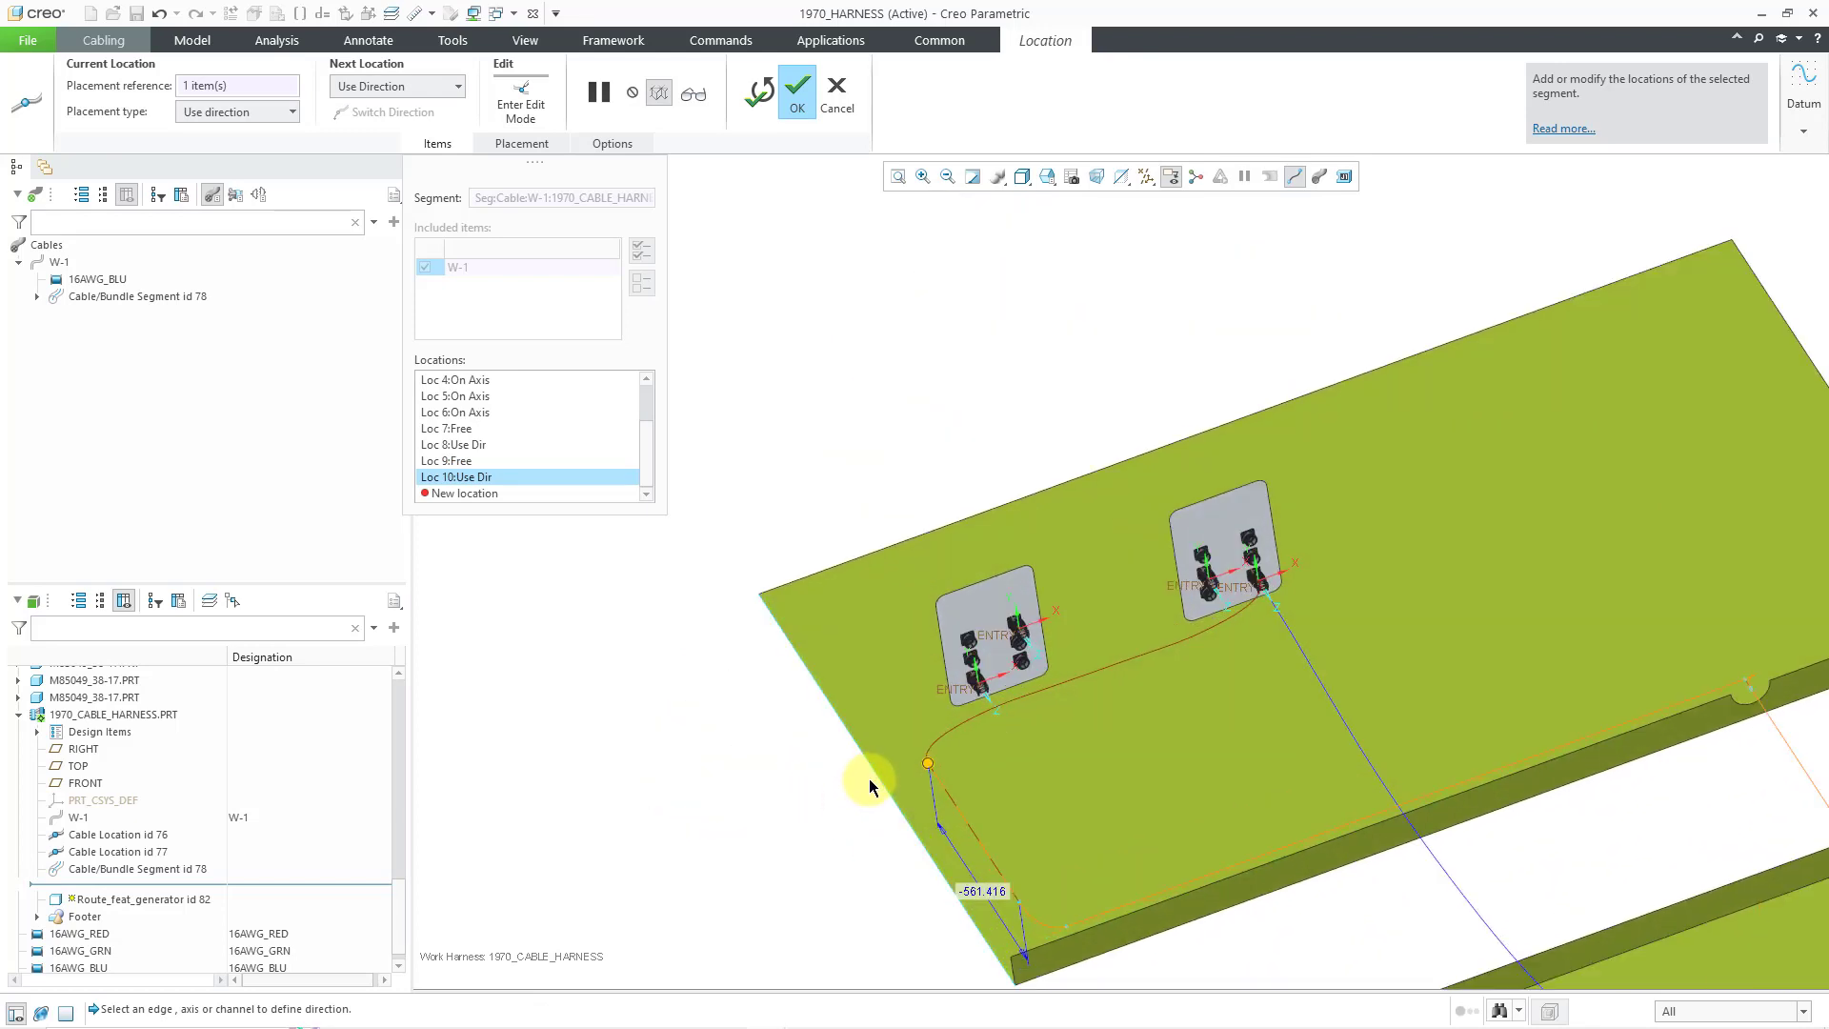
- Add free location Loc 11 on the plate surface
scroll(869, 781, down, 1)
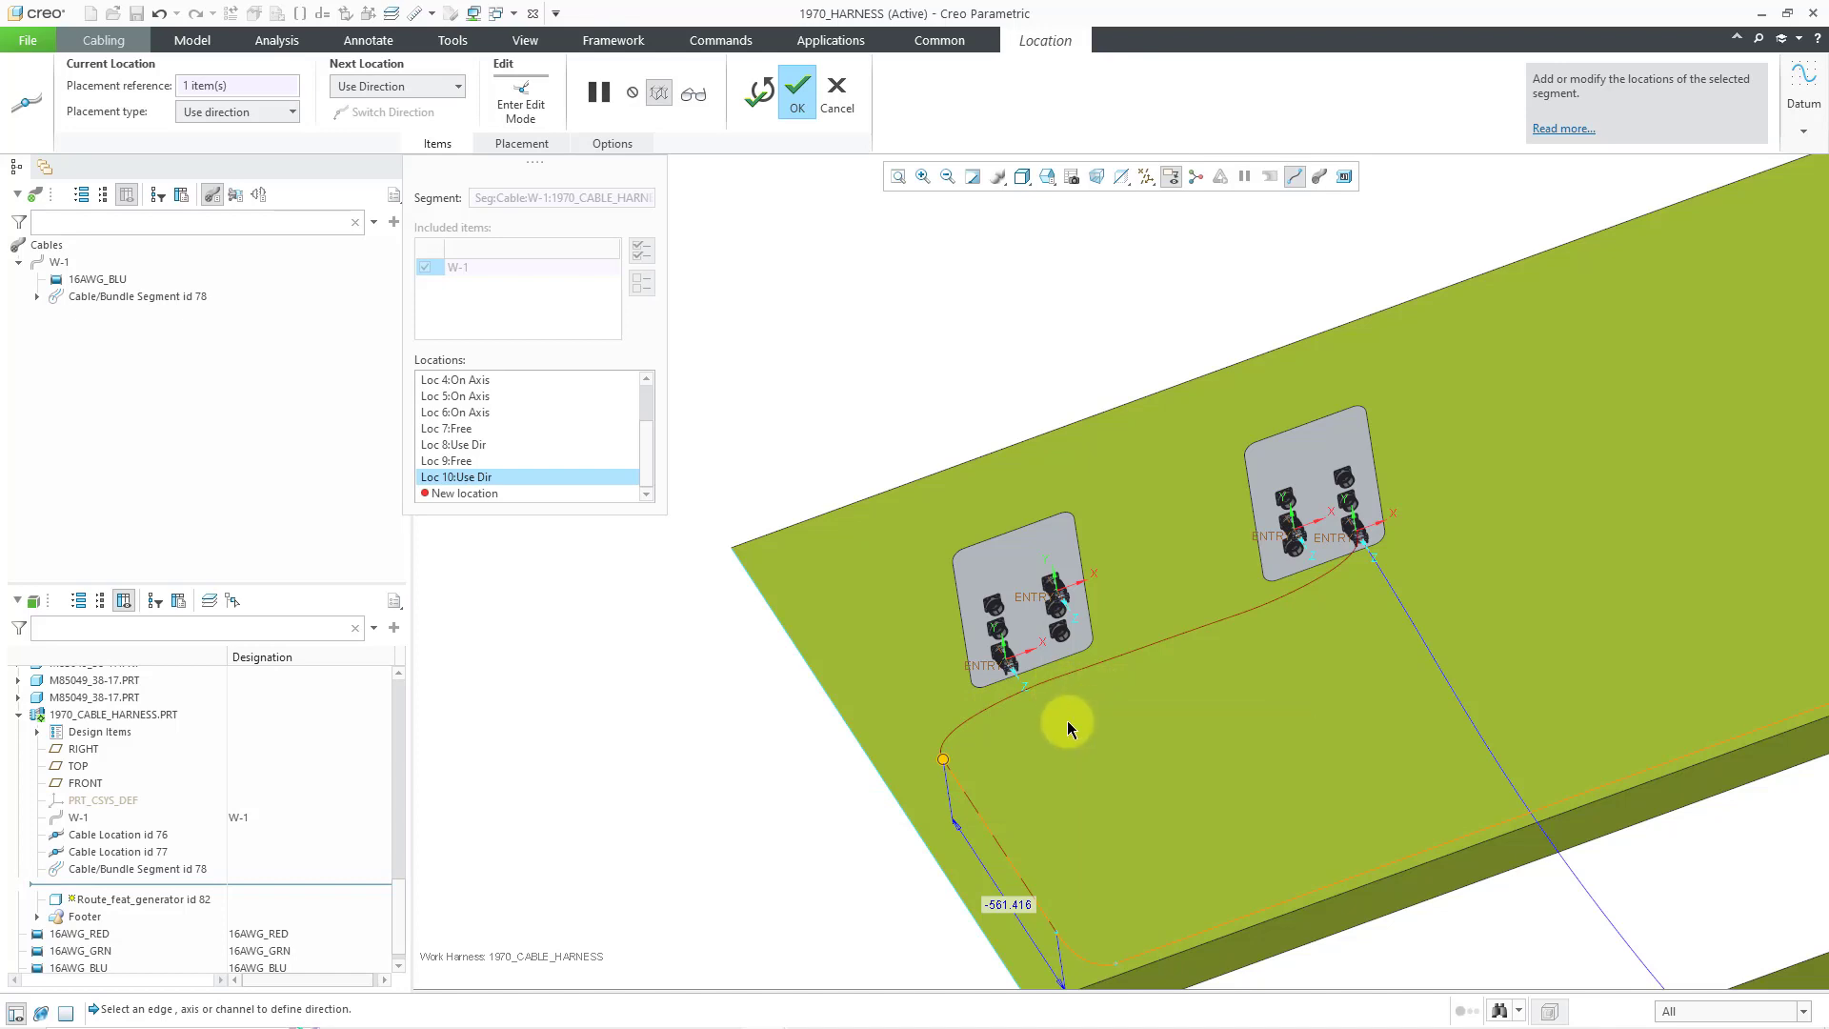
right_click(784, 772)
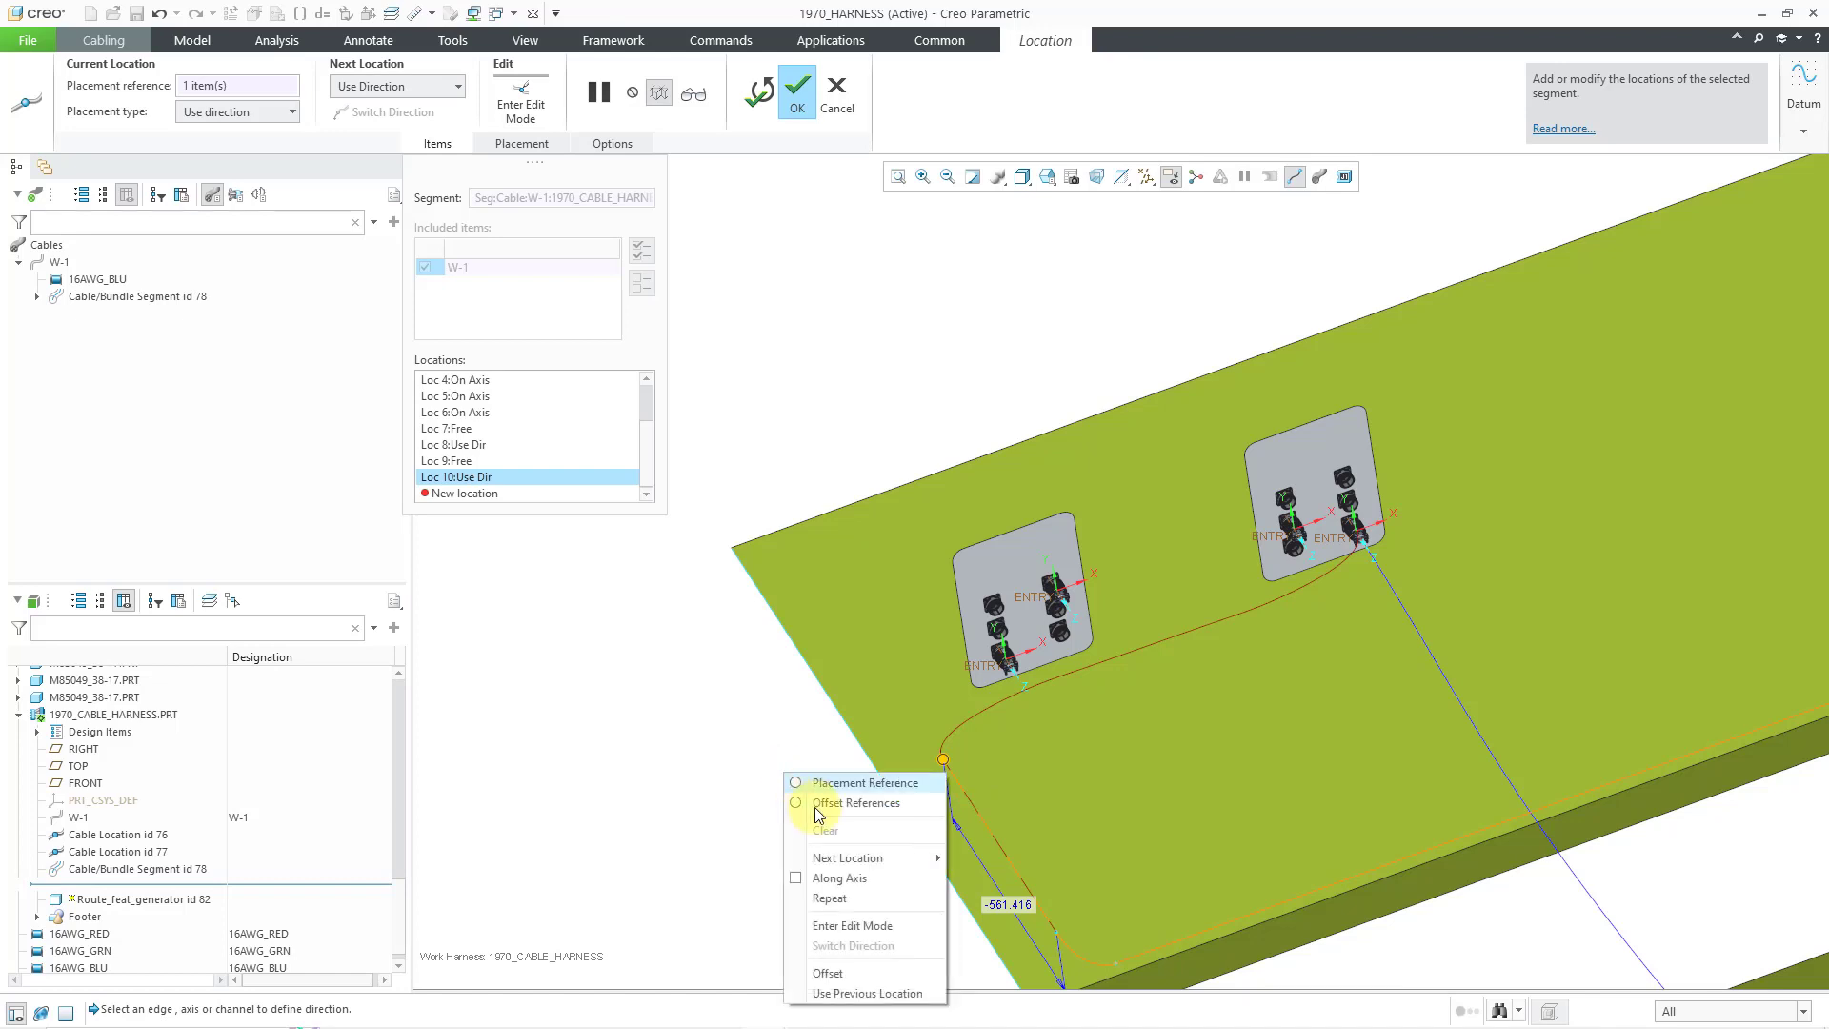
mouse_move(842, 860)
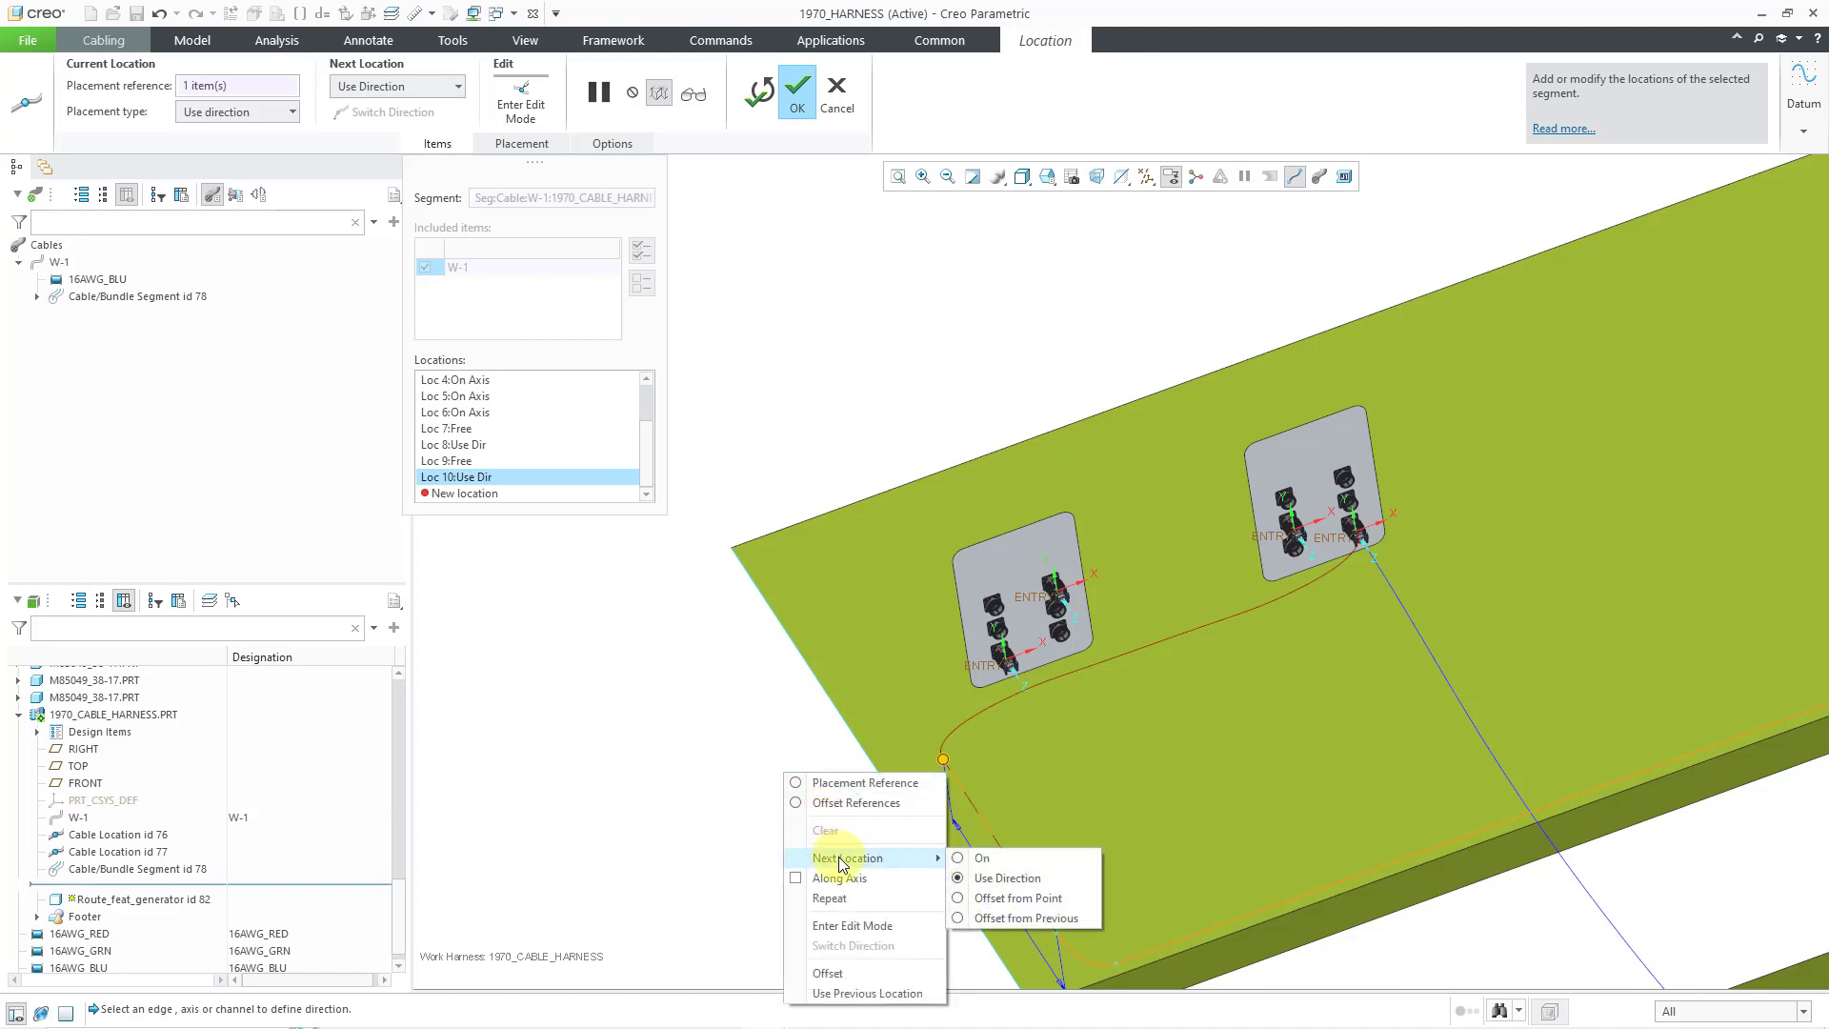
click(986, 862)
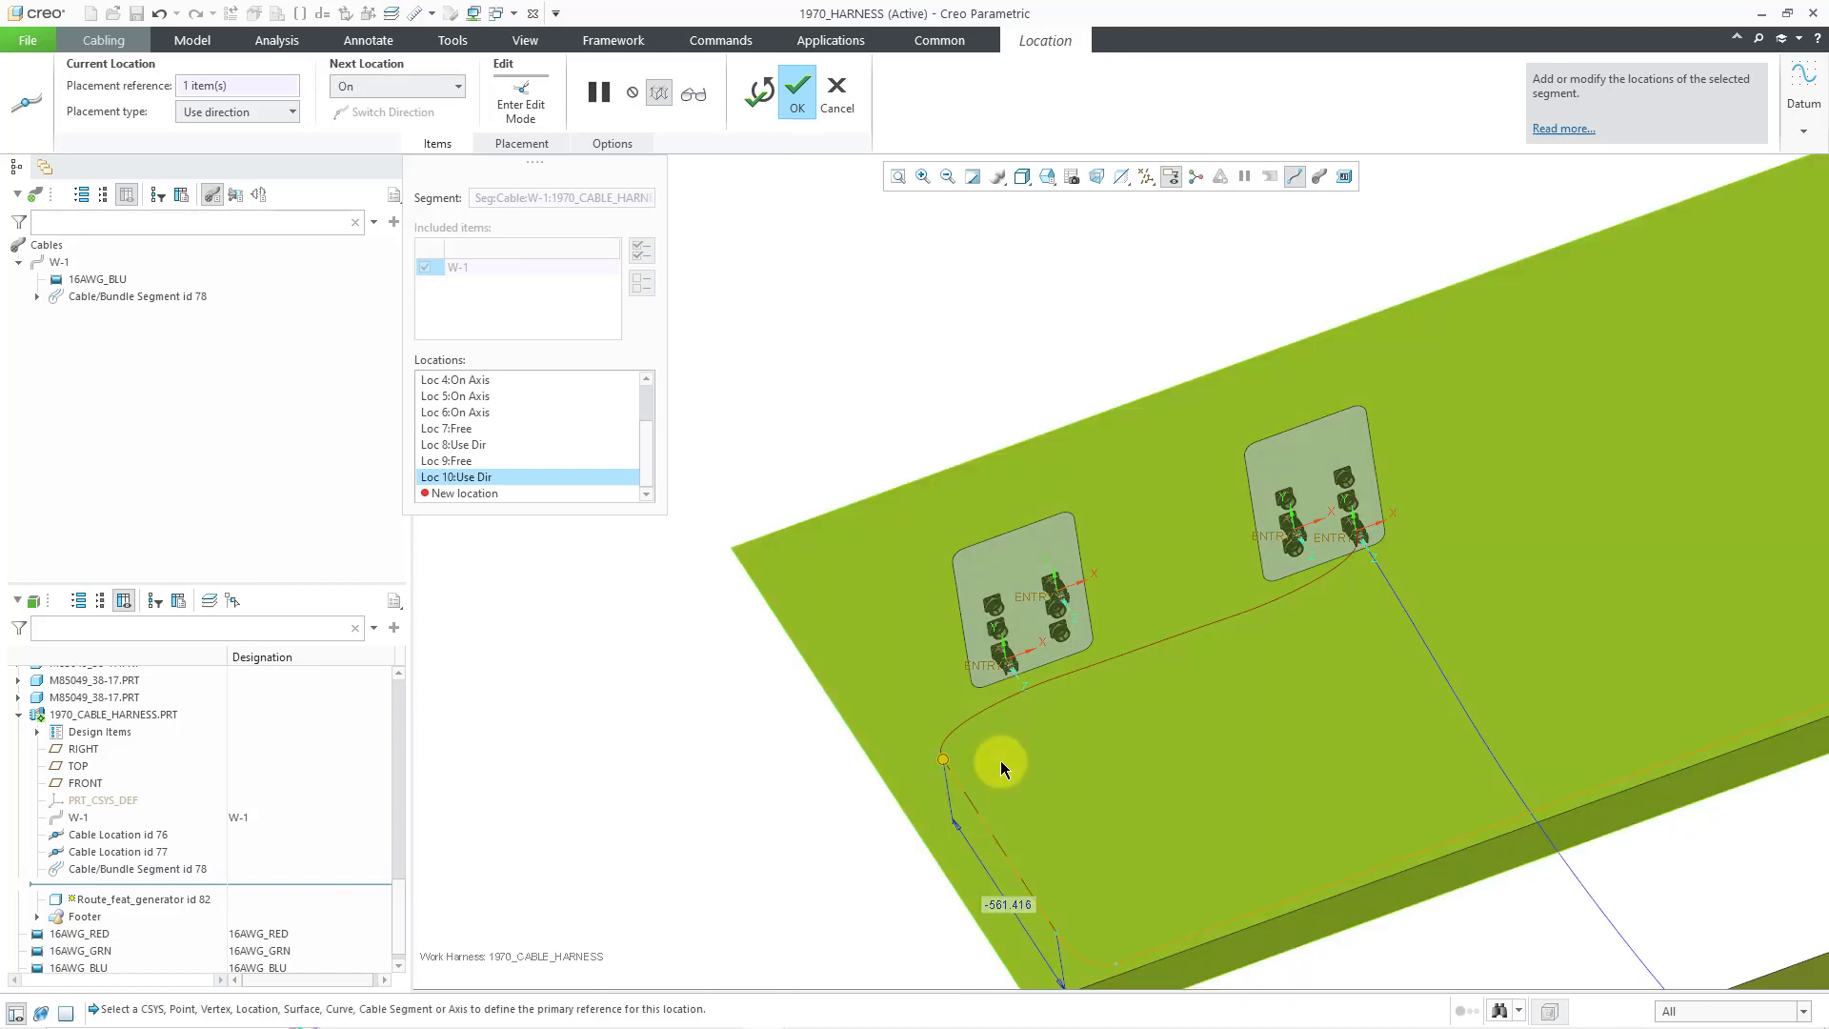
click(988, 713)
middle_drag(983, 761, 997, 758)
- Add Loc 12 along the plate's top edge using Use Direction, positioned at -136.700
right_click(770, 770)
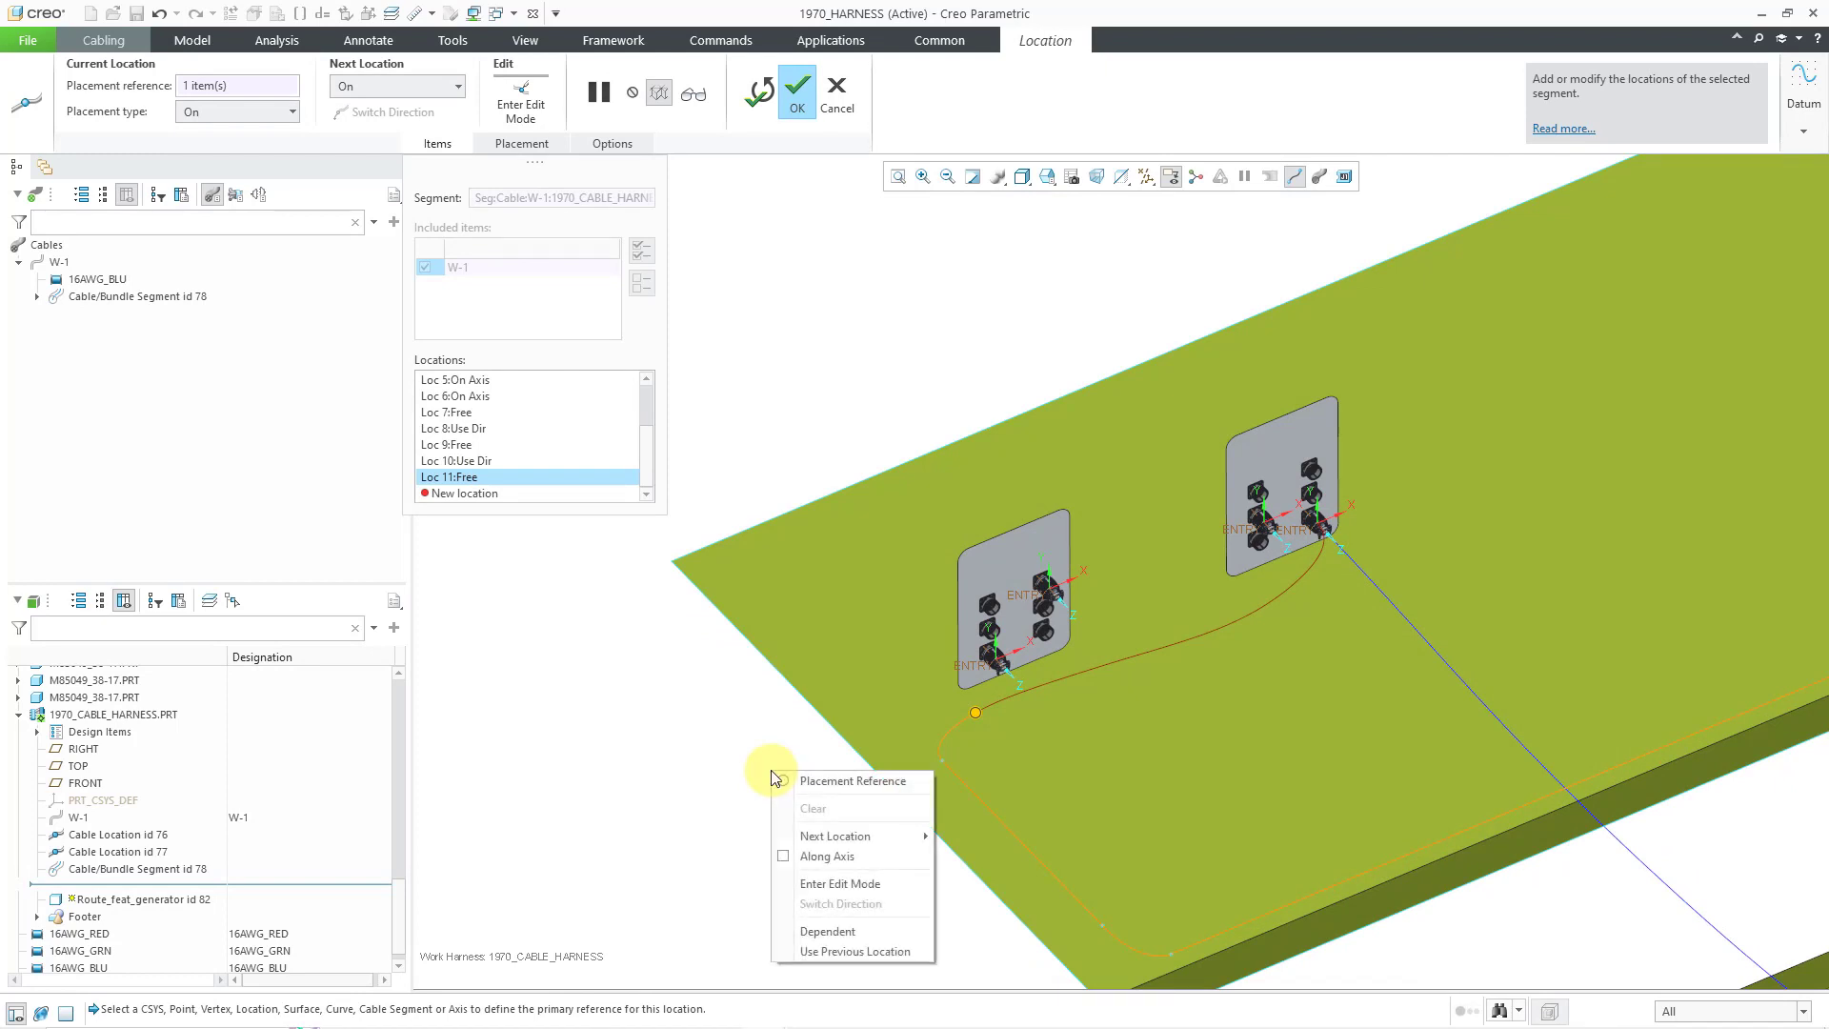
mouse_move(860, 834)
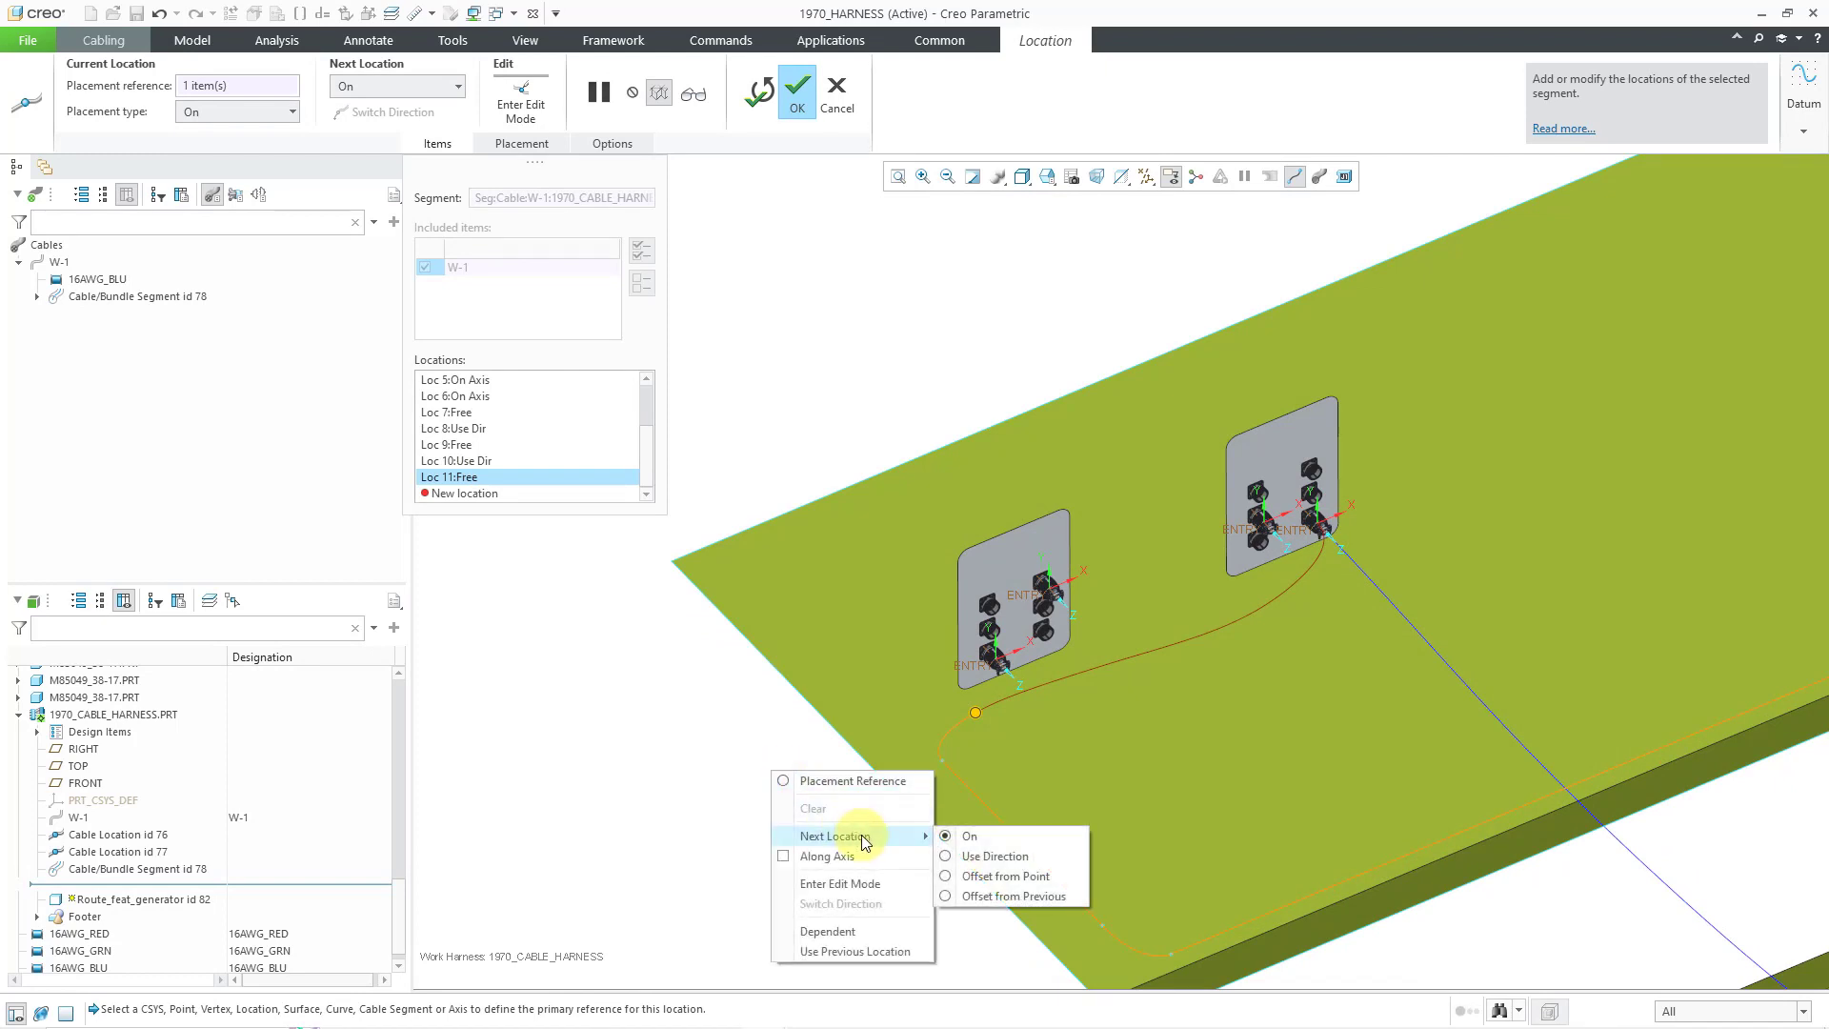
click(986, 857)
click(912, 463)
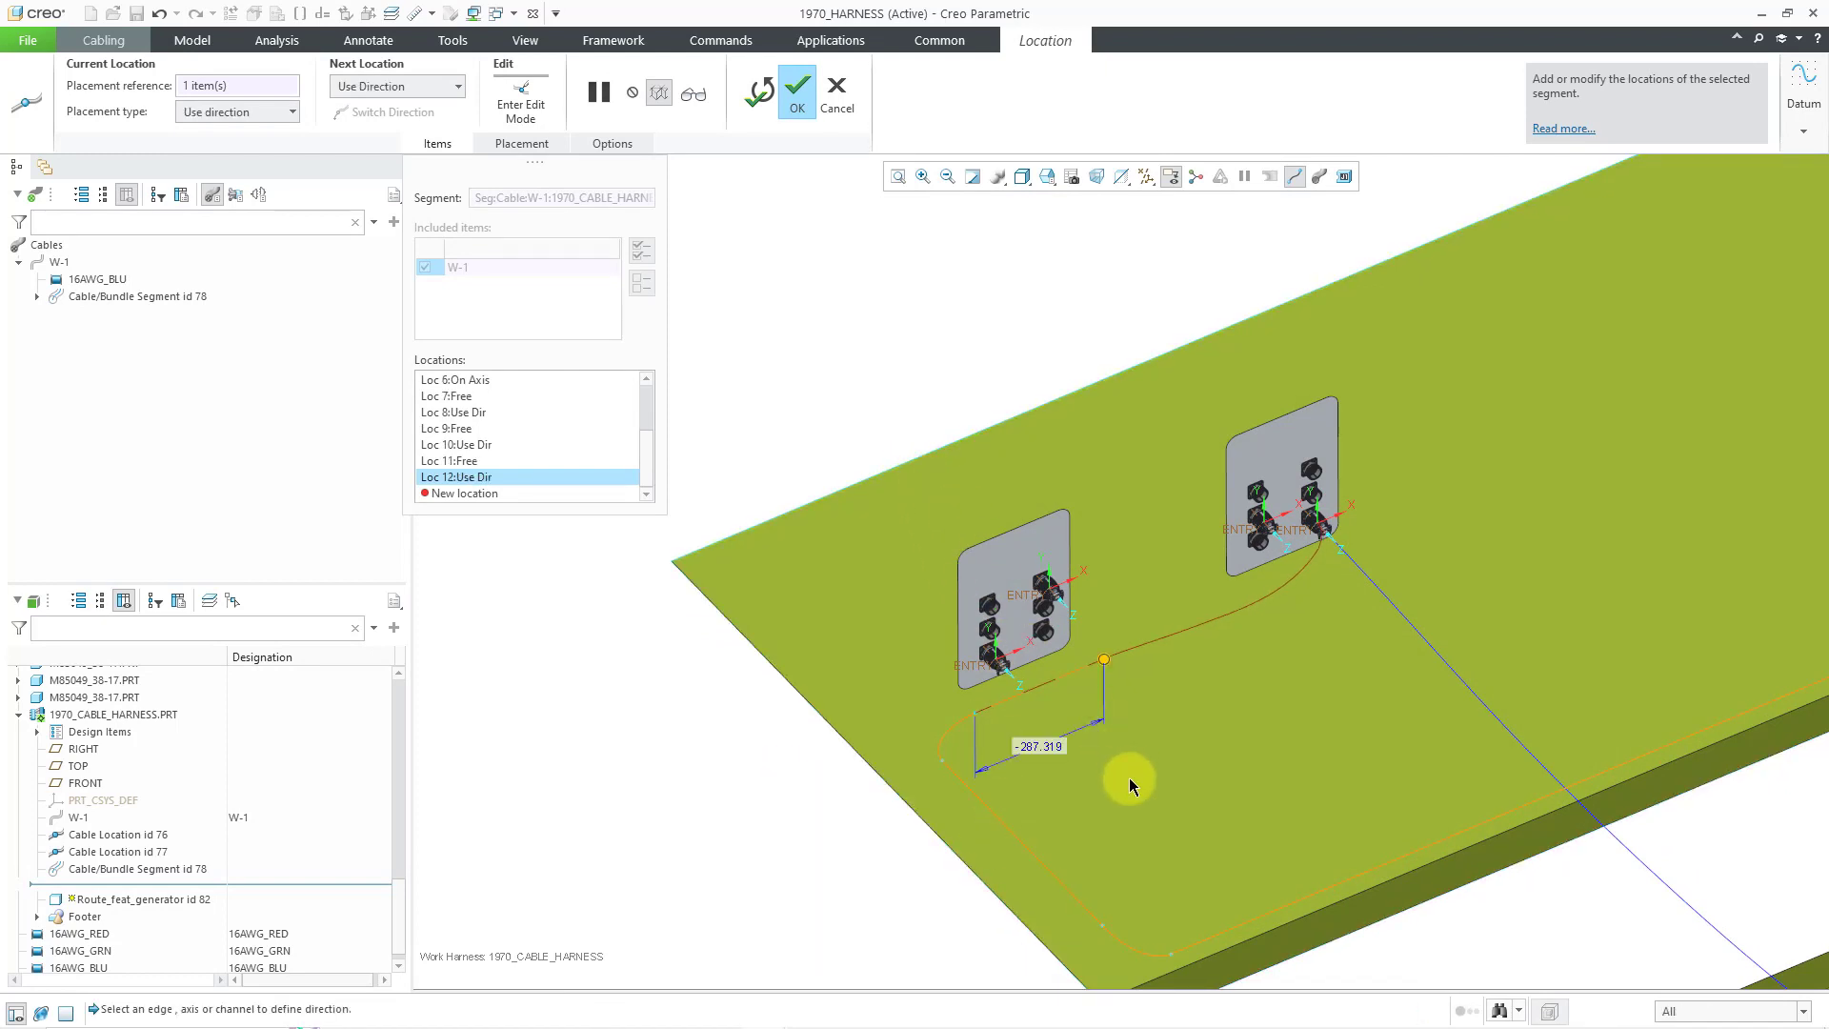
drag(1103, 660, 1042, 686)
middle_drag(1054, 709, 1012, 701)
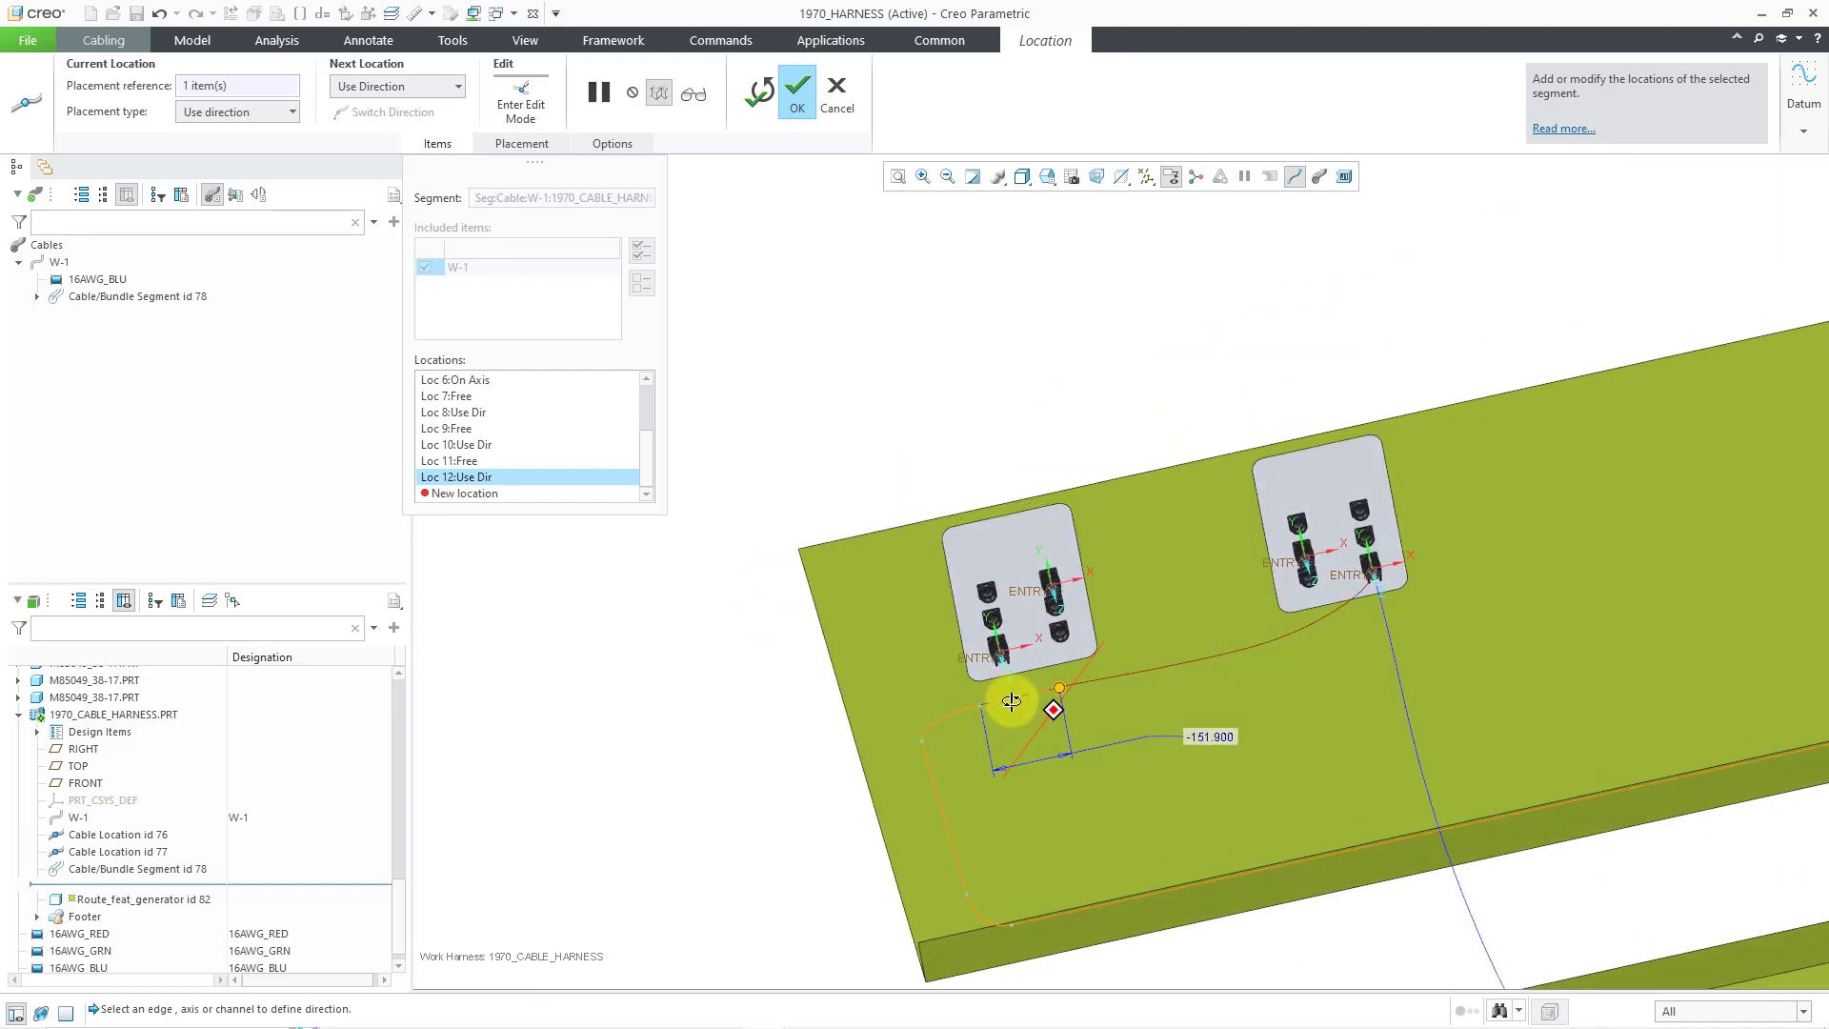
scroll(1024, 704, down, 3)
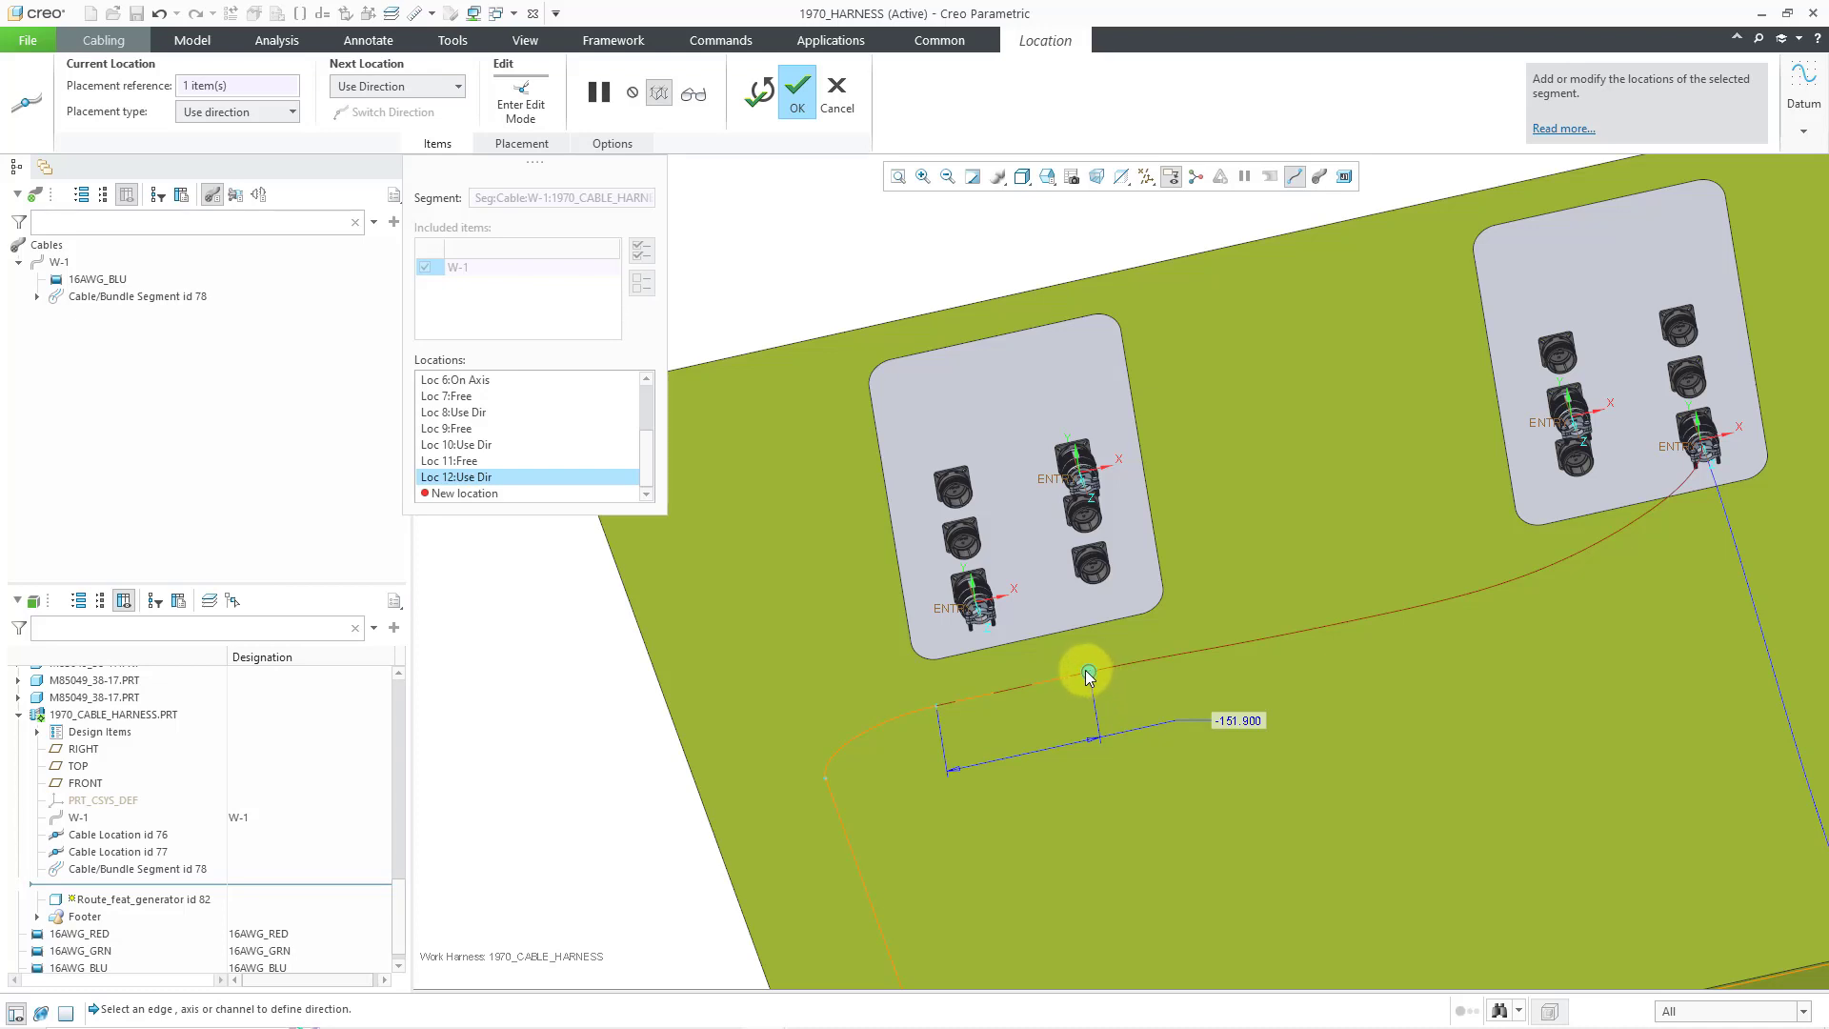
drag(1089, 677, 1074, 674)
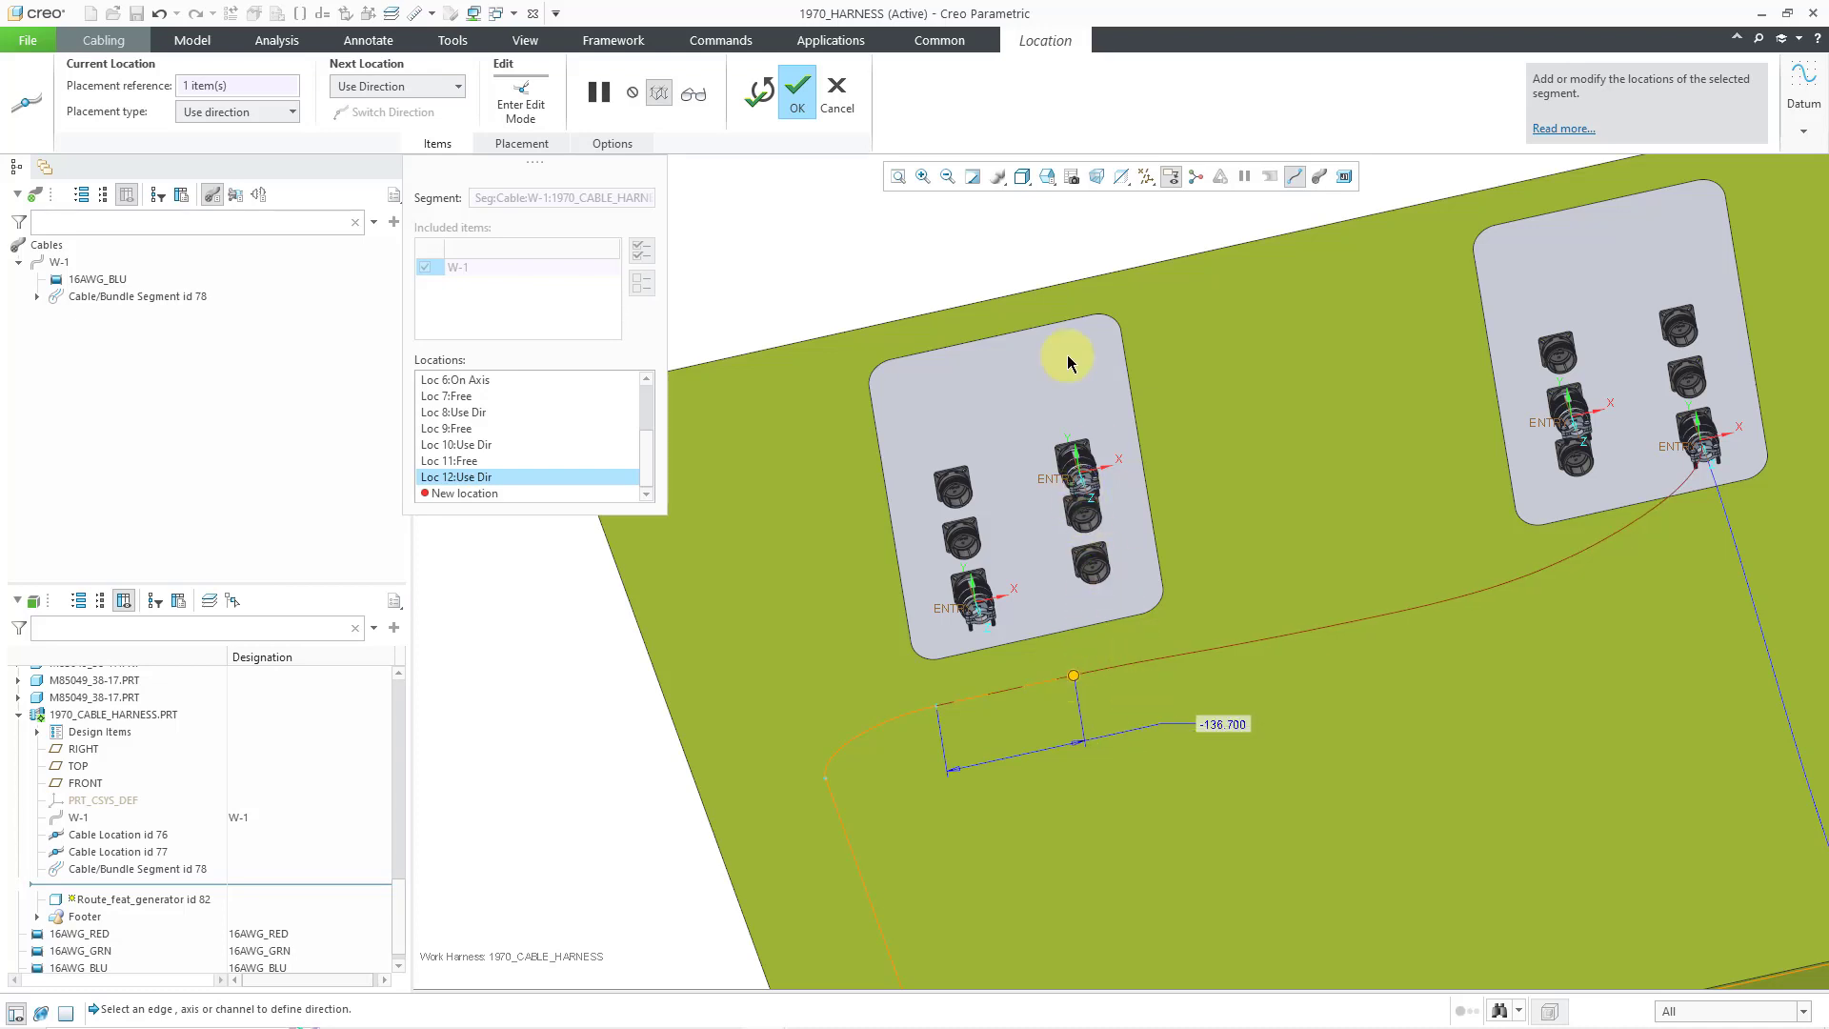
- Add Loc 13 along the top edge toward the right connector, set at -477.600
right_click(1038, 259)
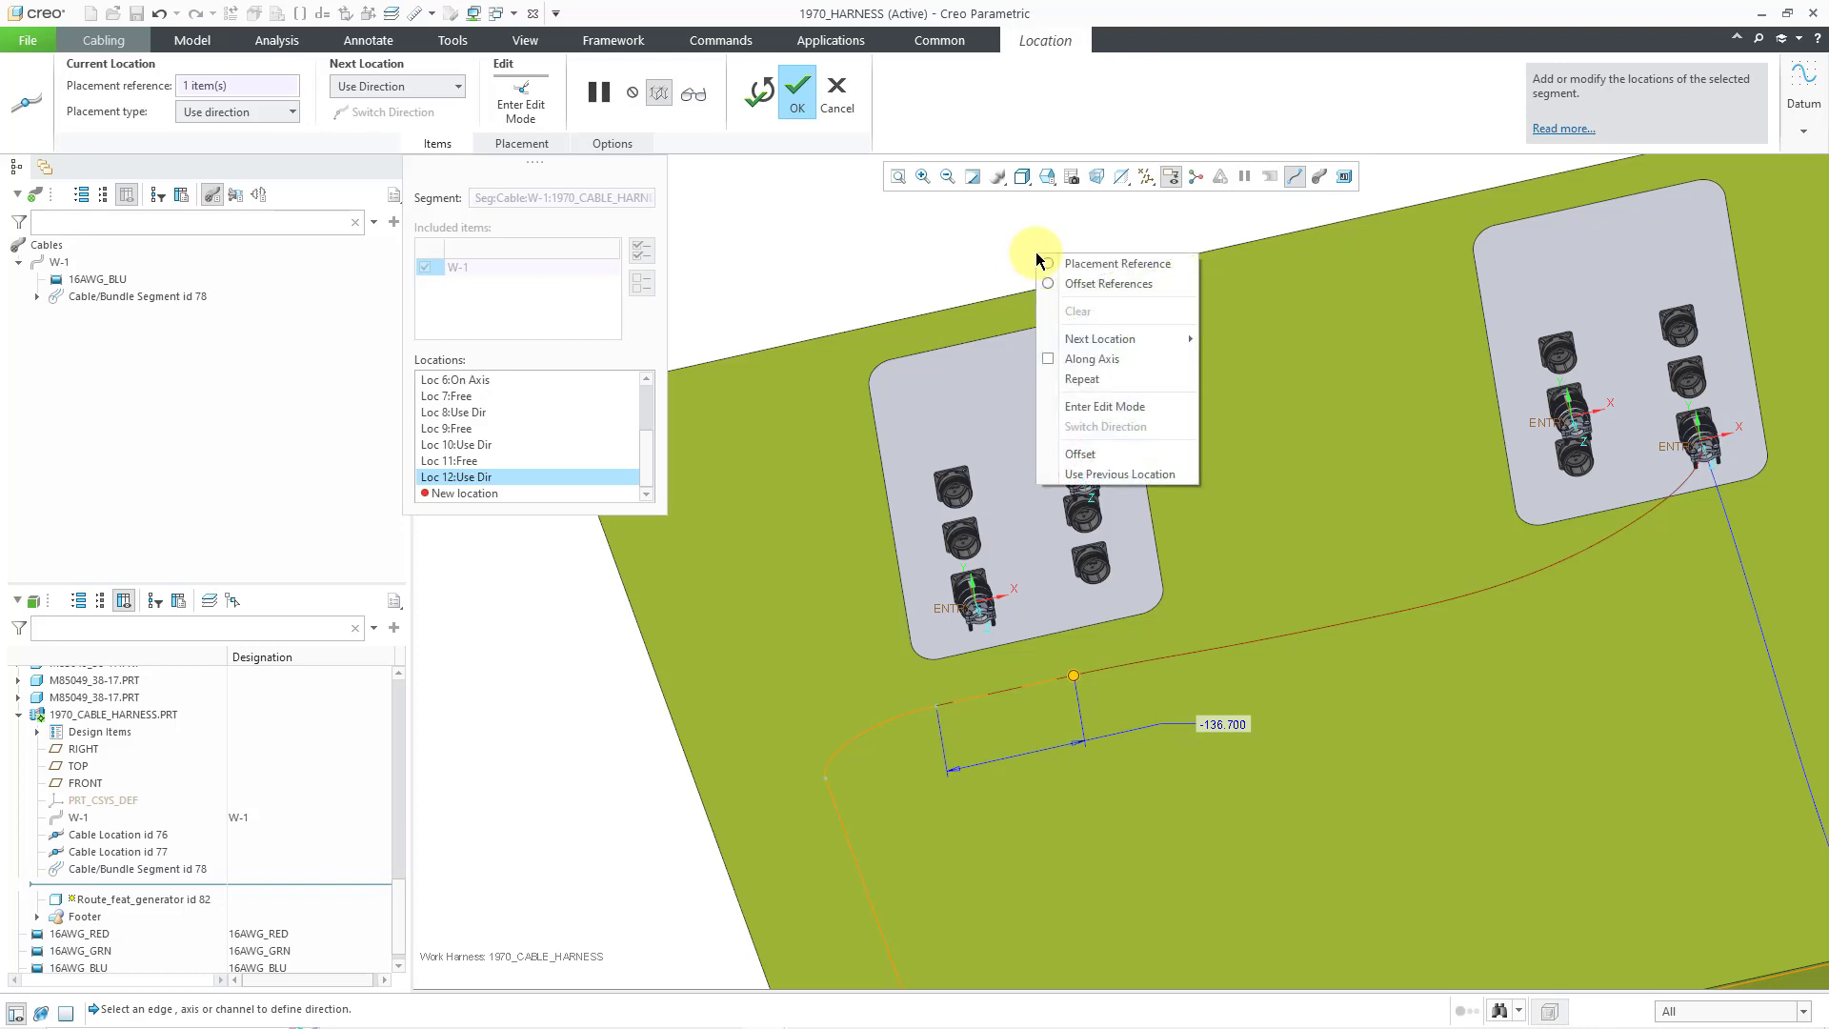
mouse_move(1181, 340)
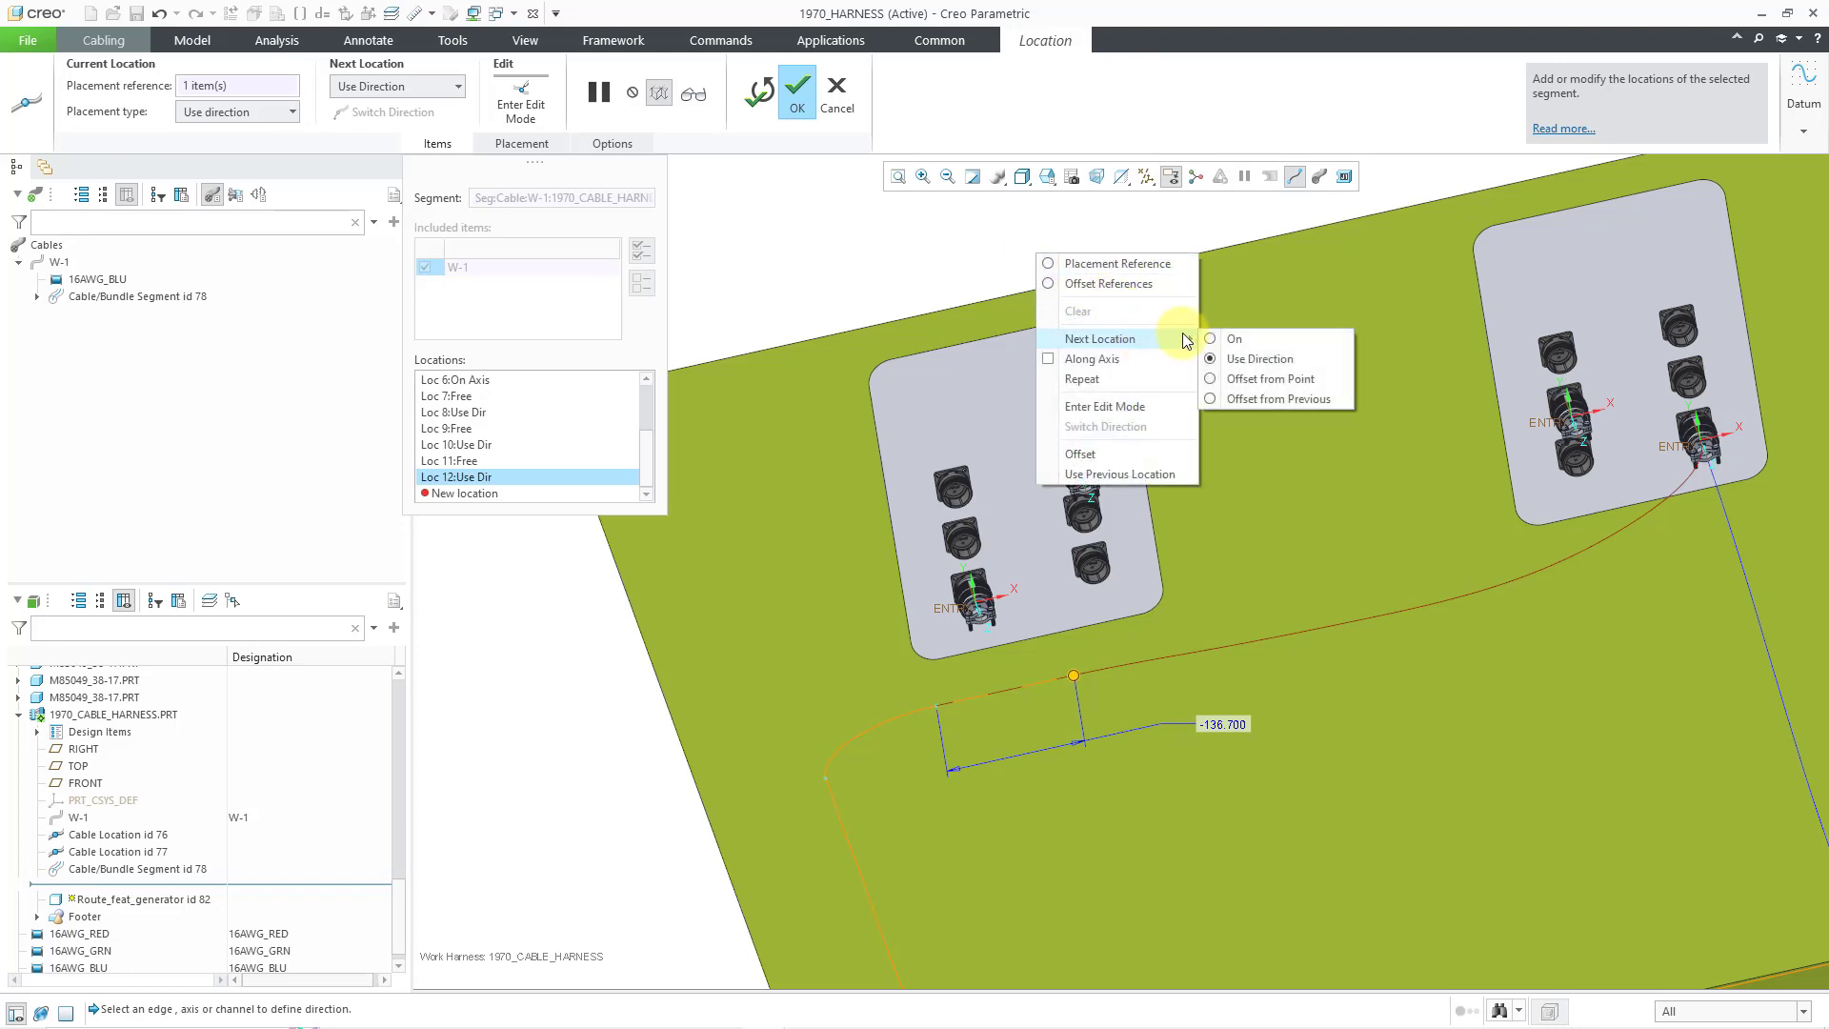
click(1253, 358)
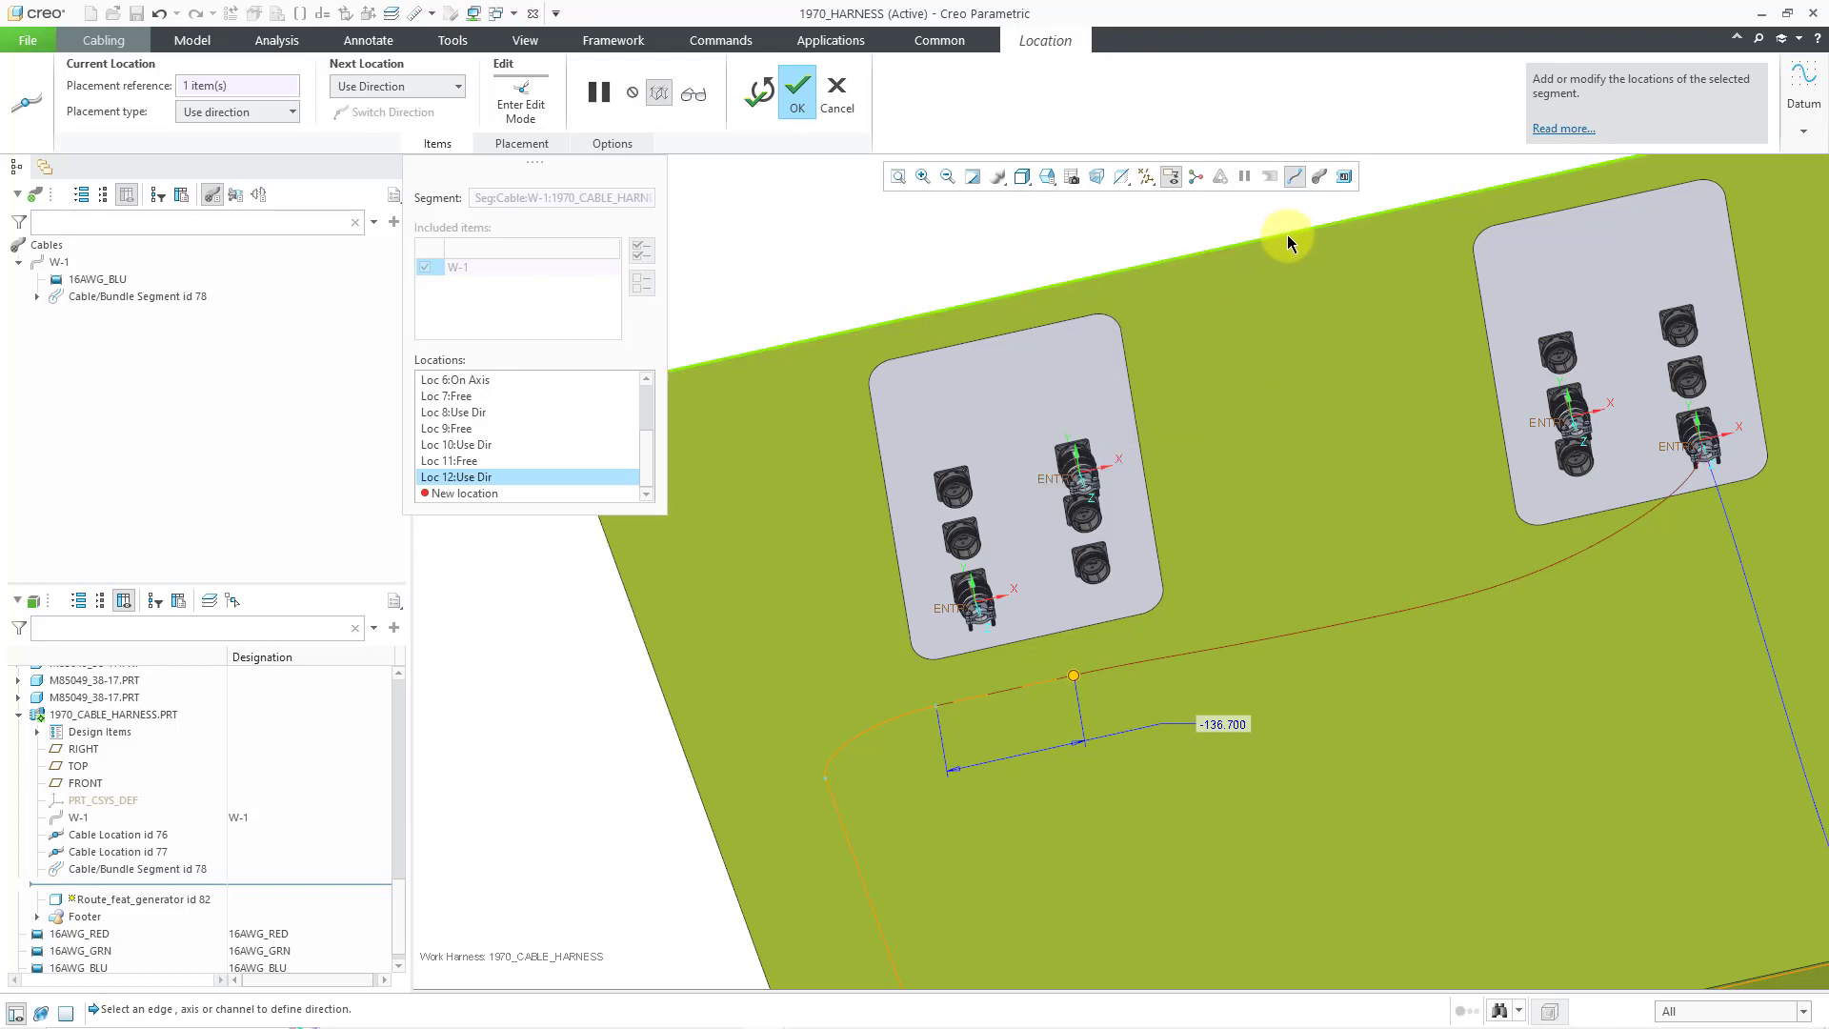
click(1405, 216)
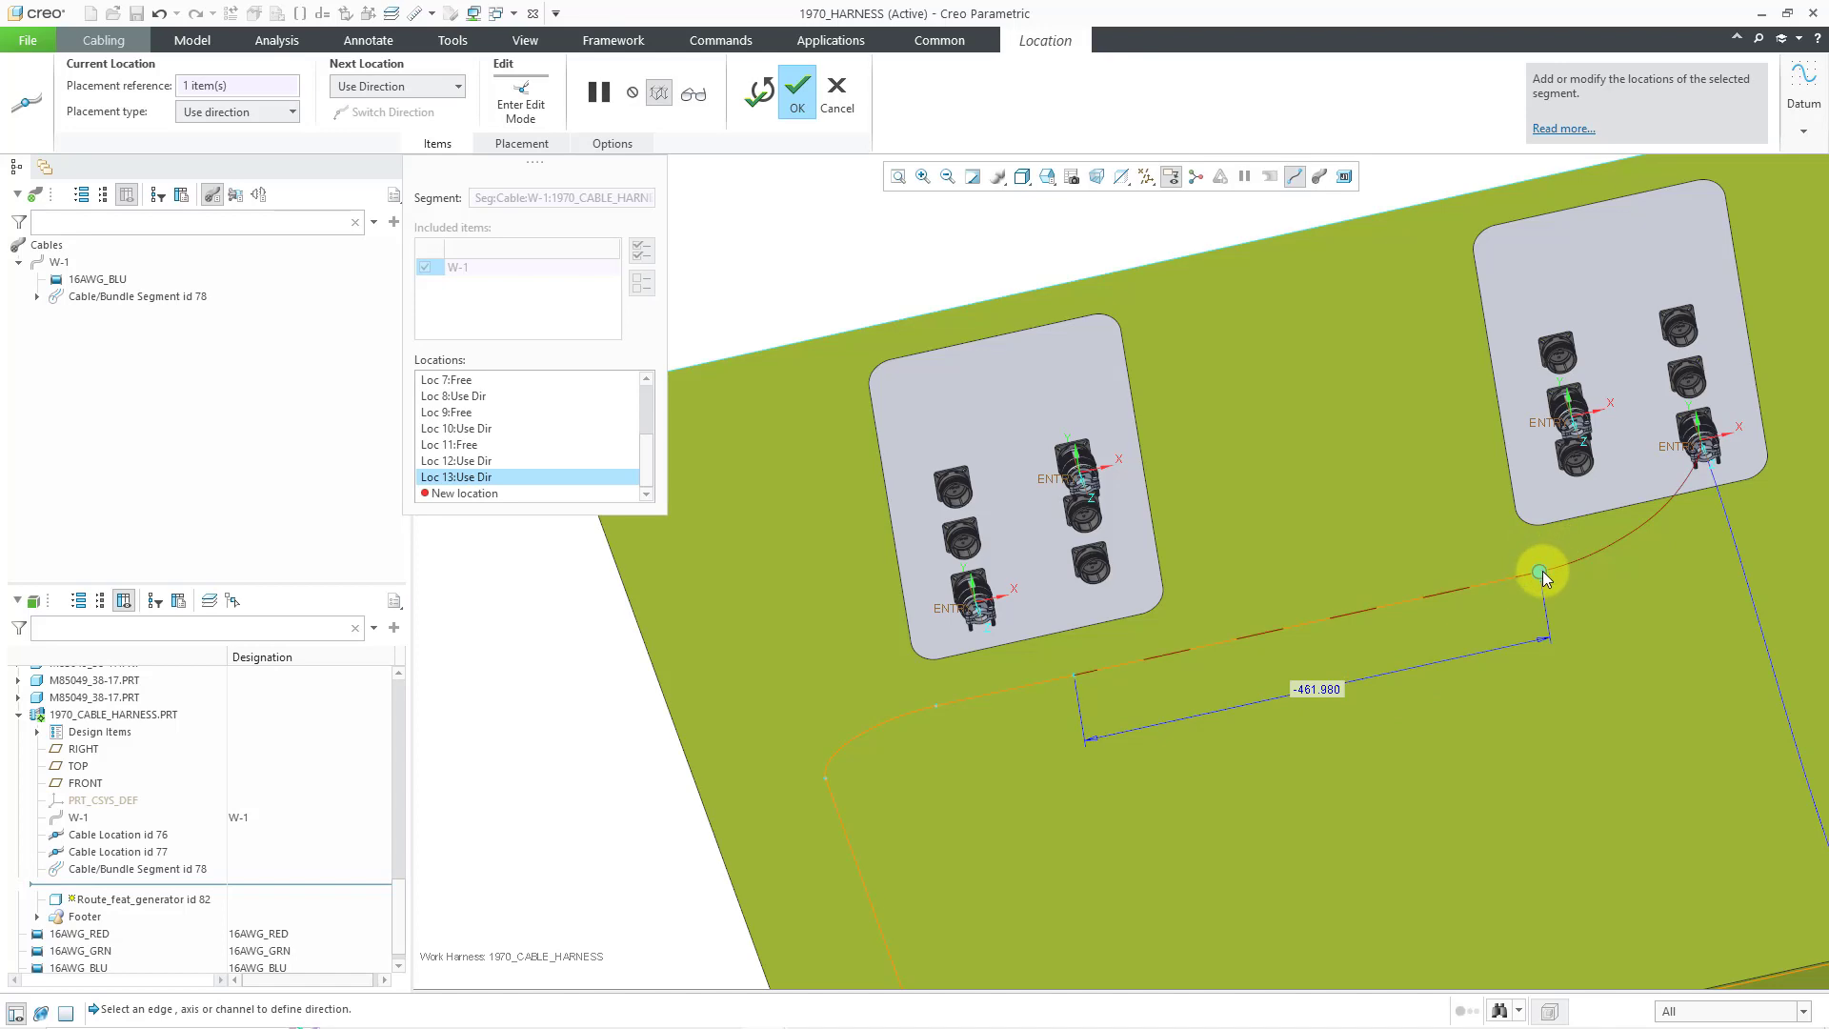
drag(1542, 572, 1559, 568)
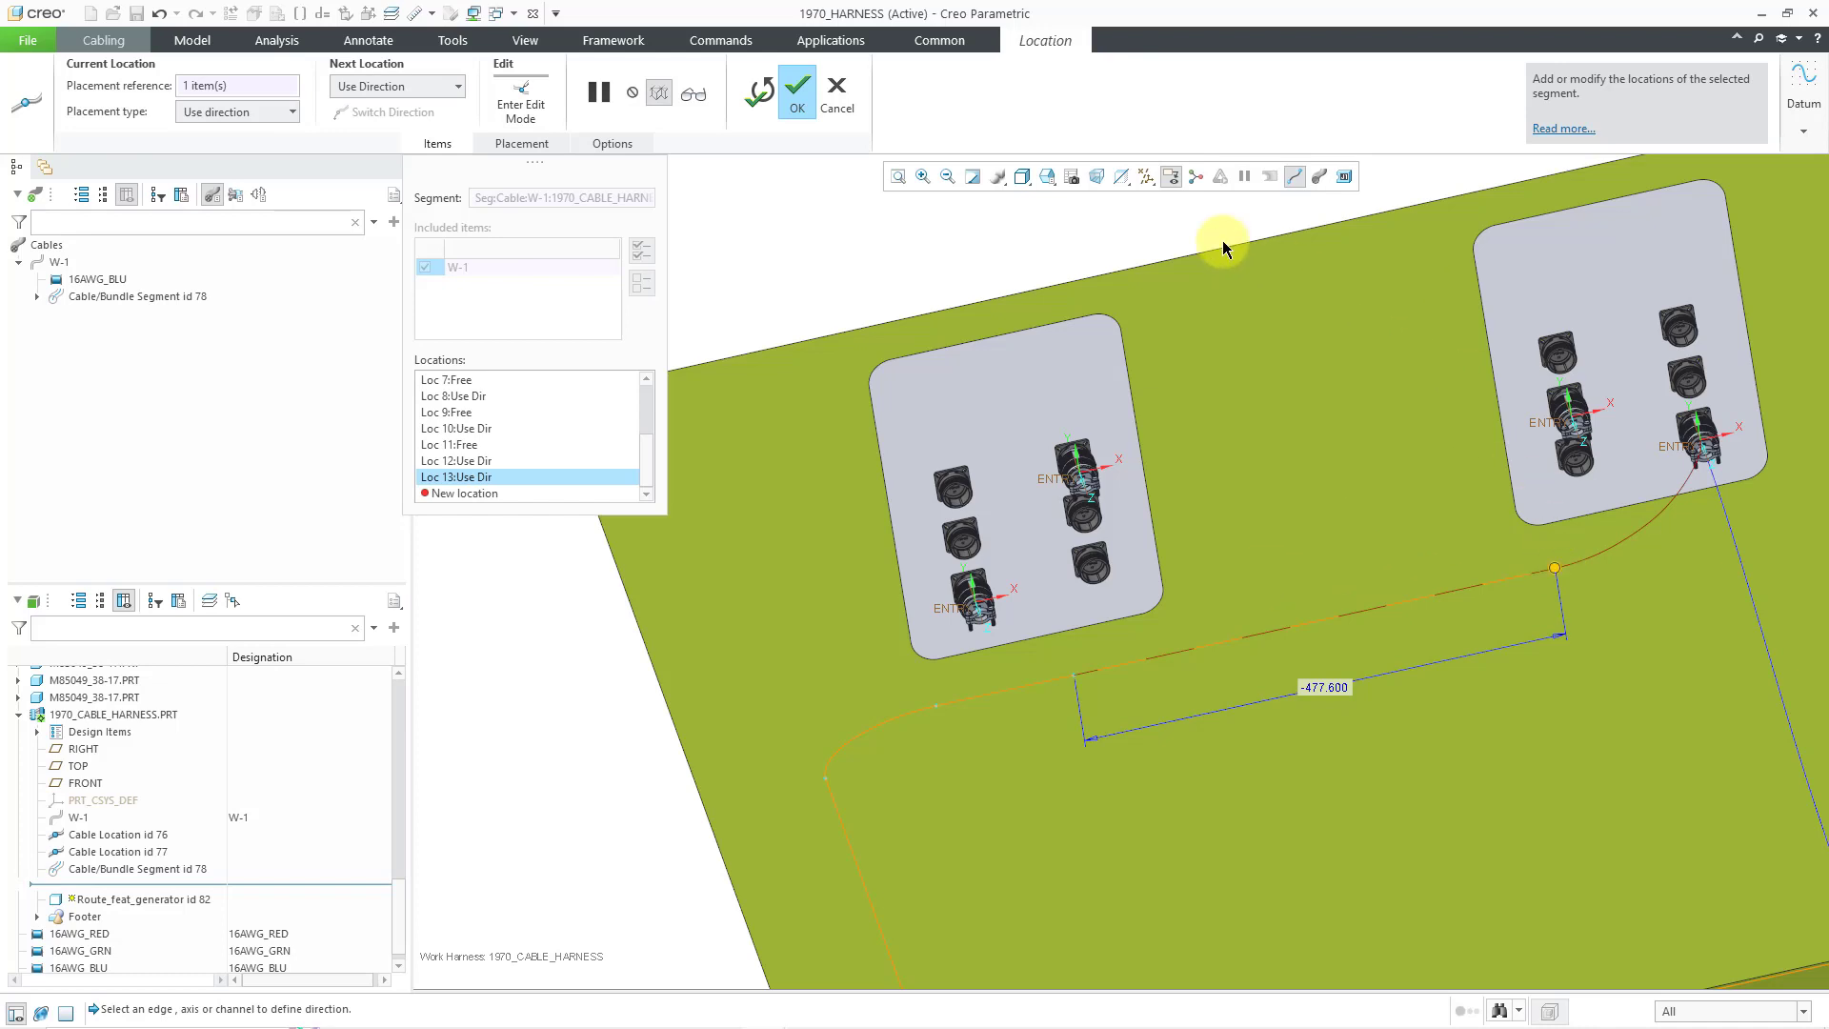
scroll(1711, 443, up, 5)
- Add Loc 14 On the right connector's clamp axis and drag it down the axis
scroll(1719, 426, up, 1)
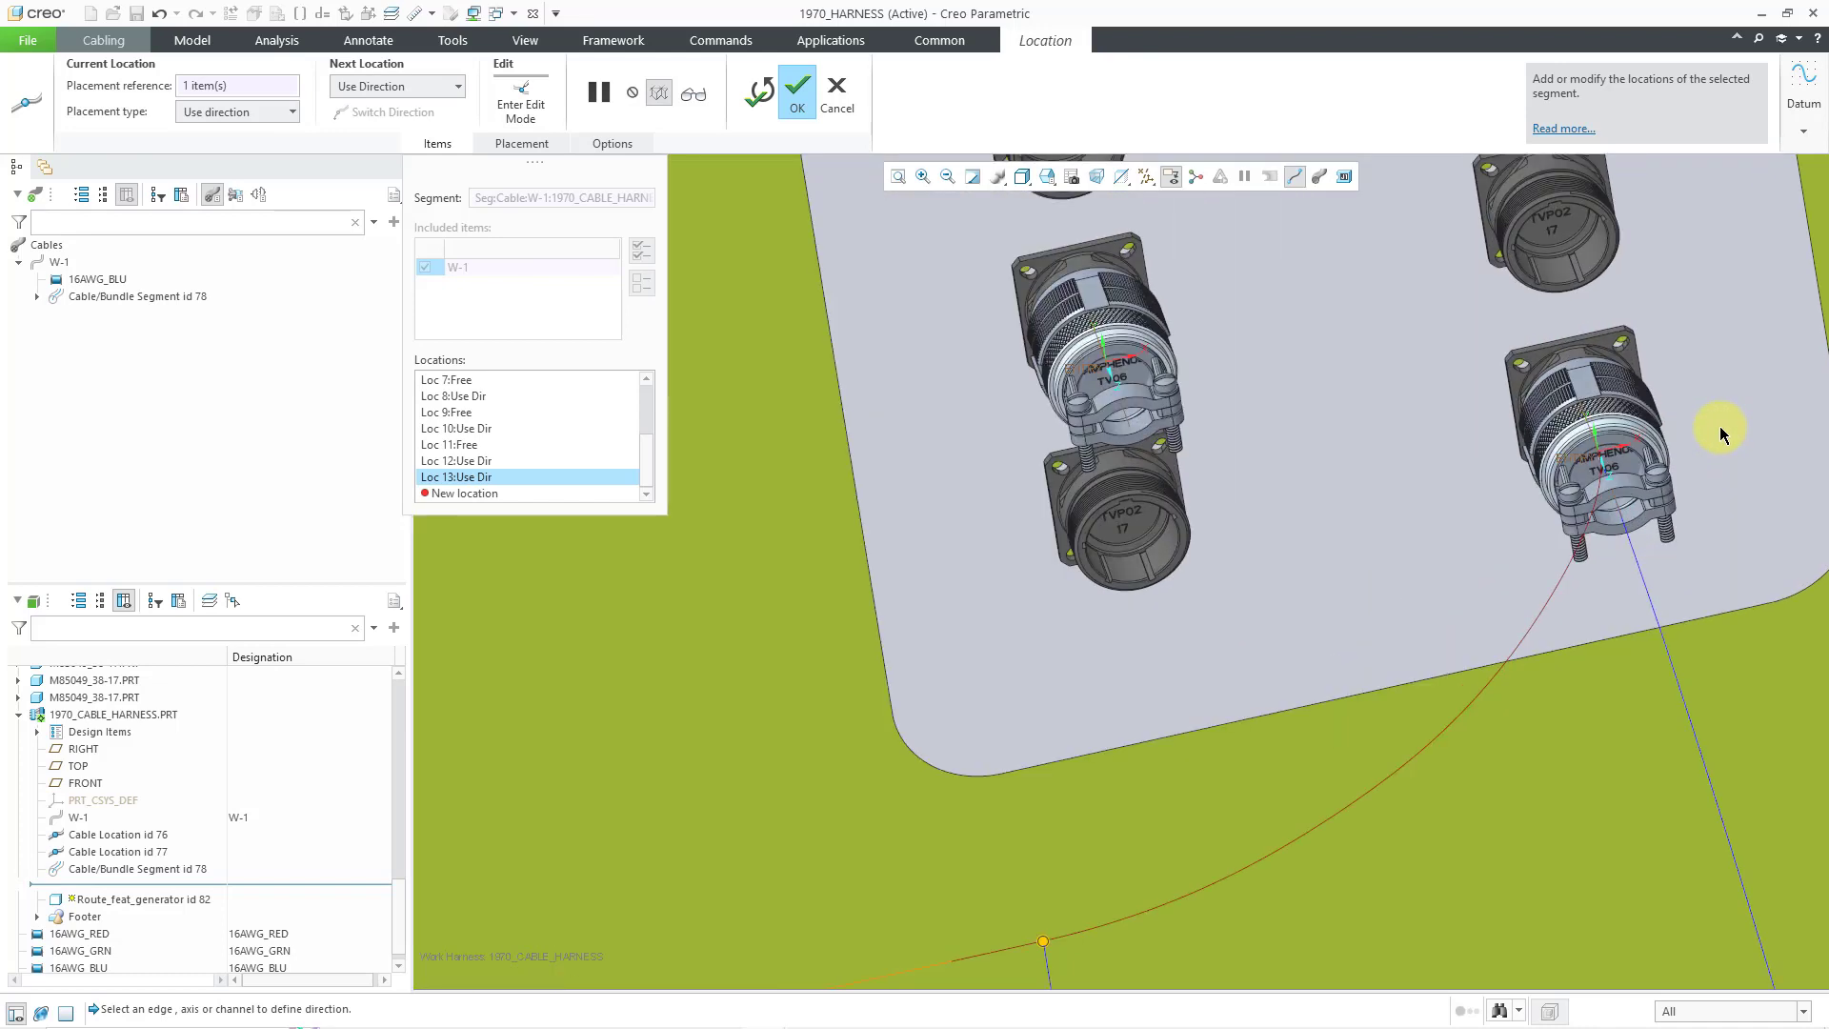
middle_drag(1611, 523, 1616, 570)
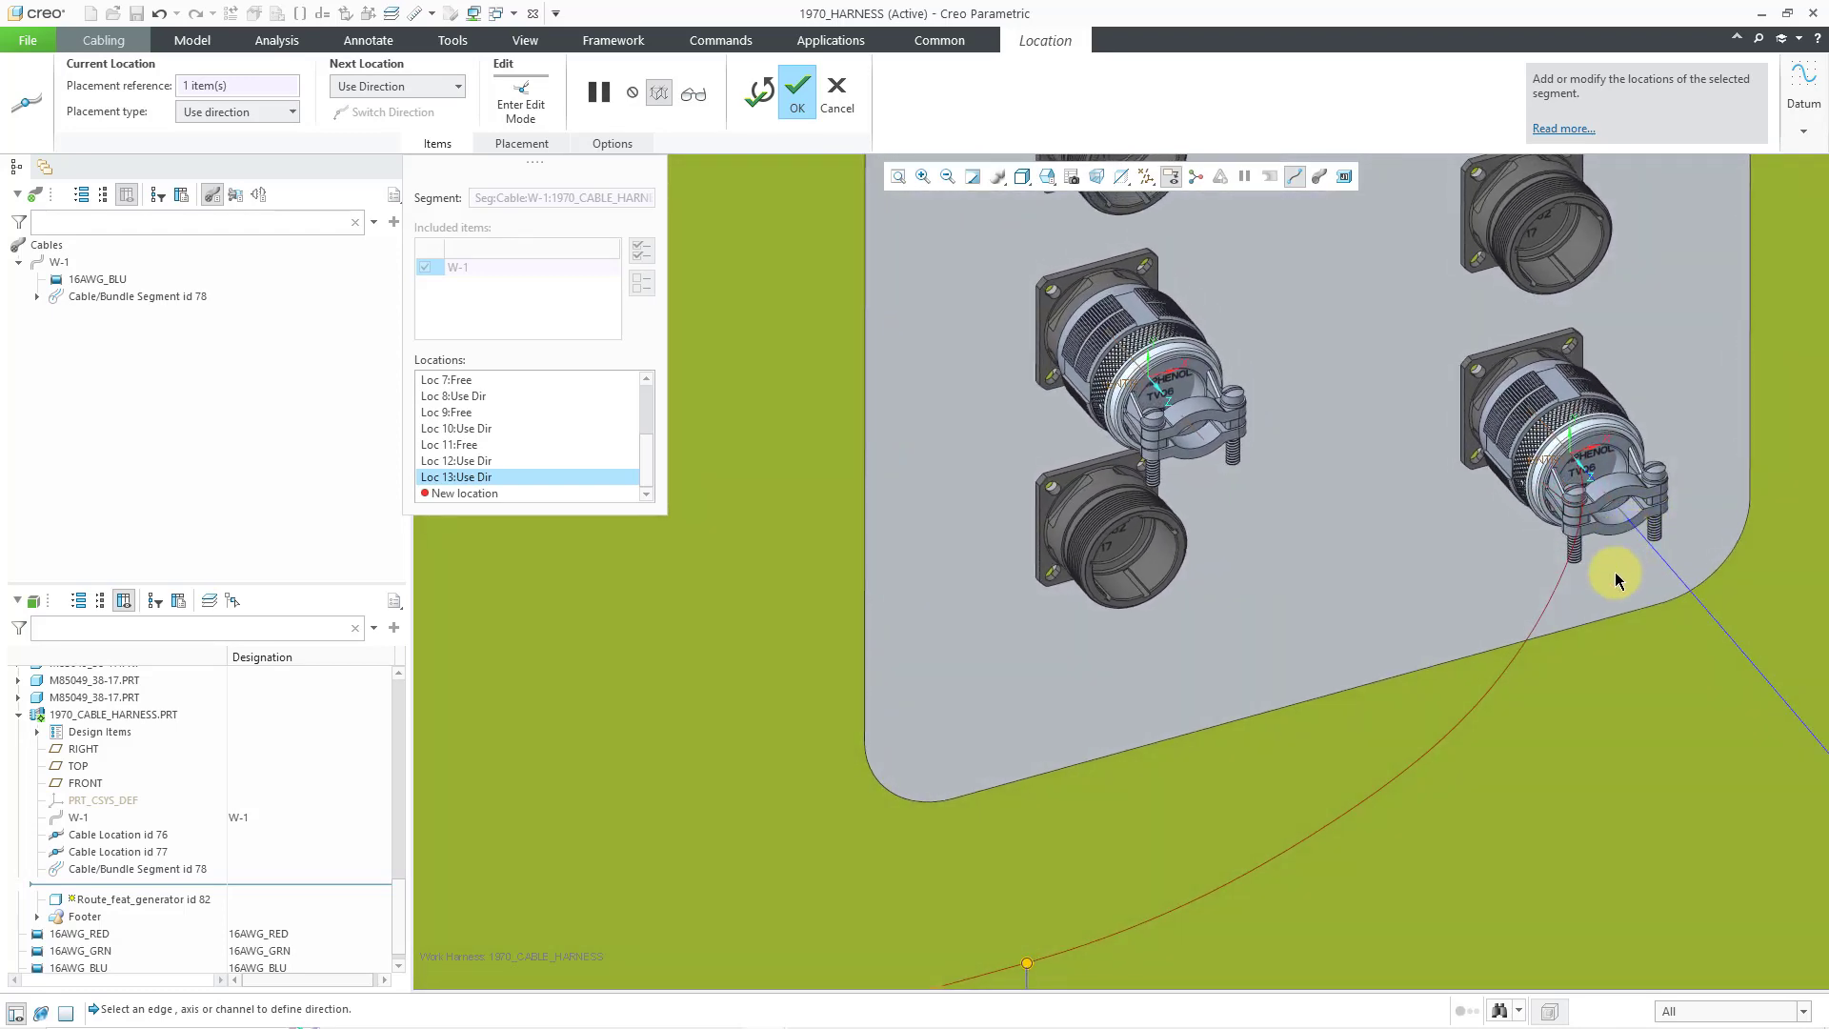
right_click(1616, 573)
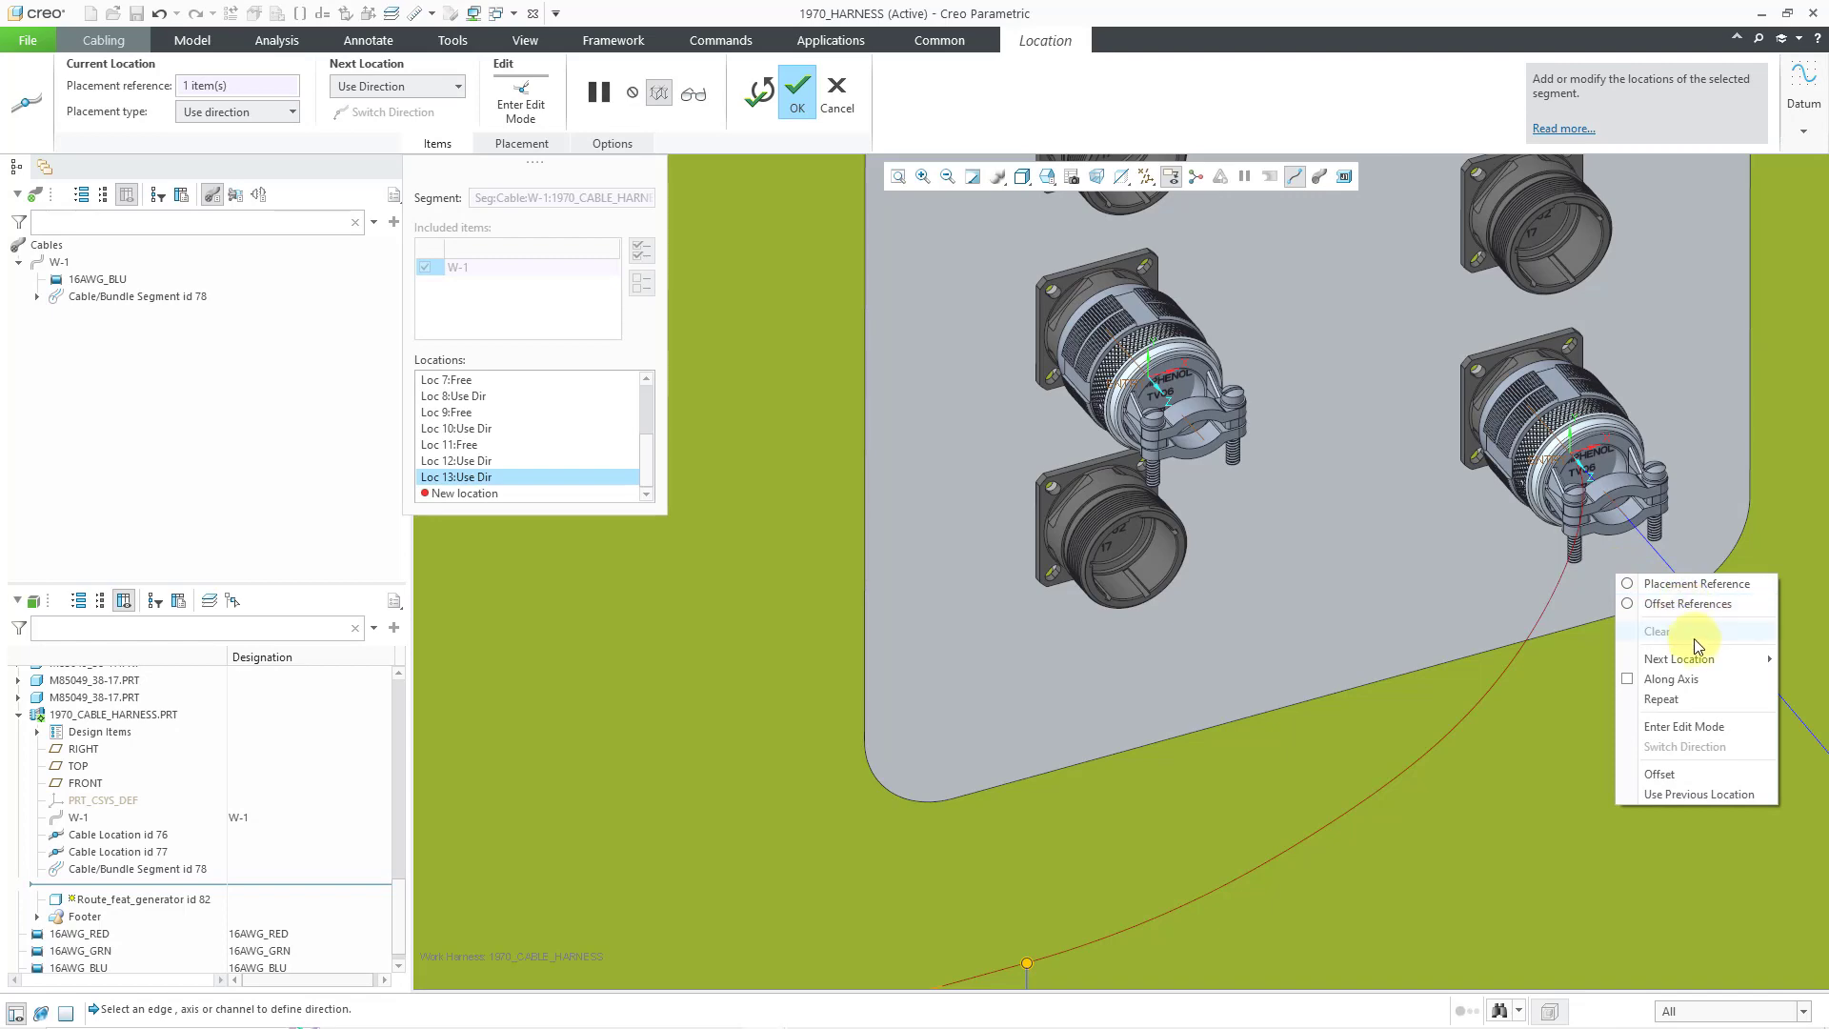
mouse_move(1686, 659)
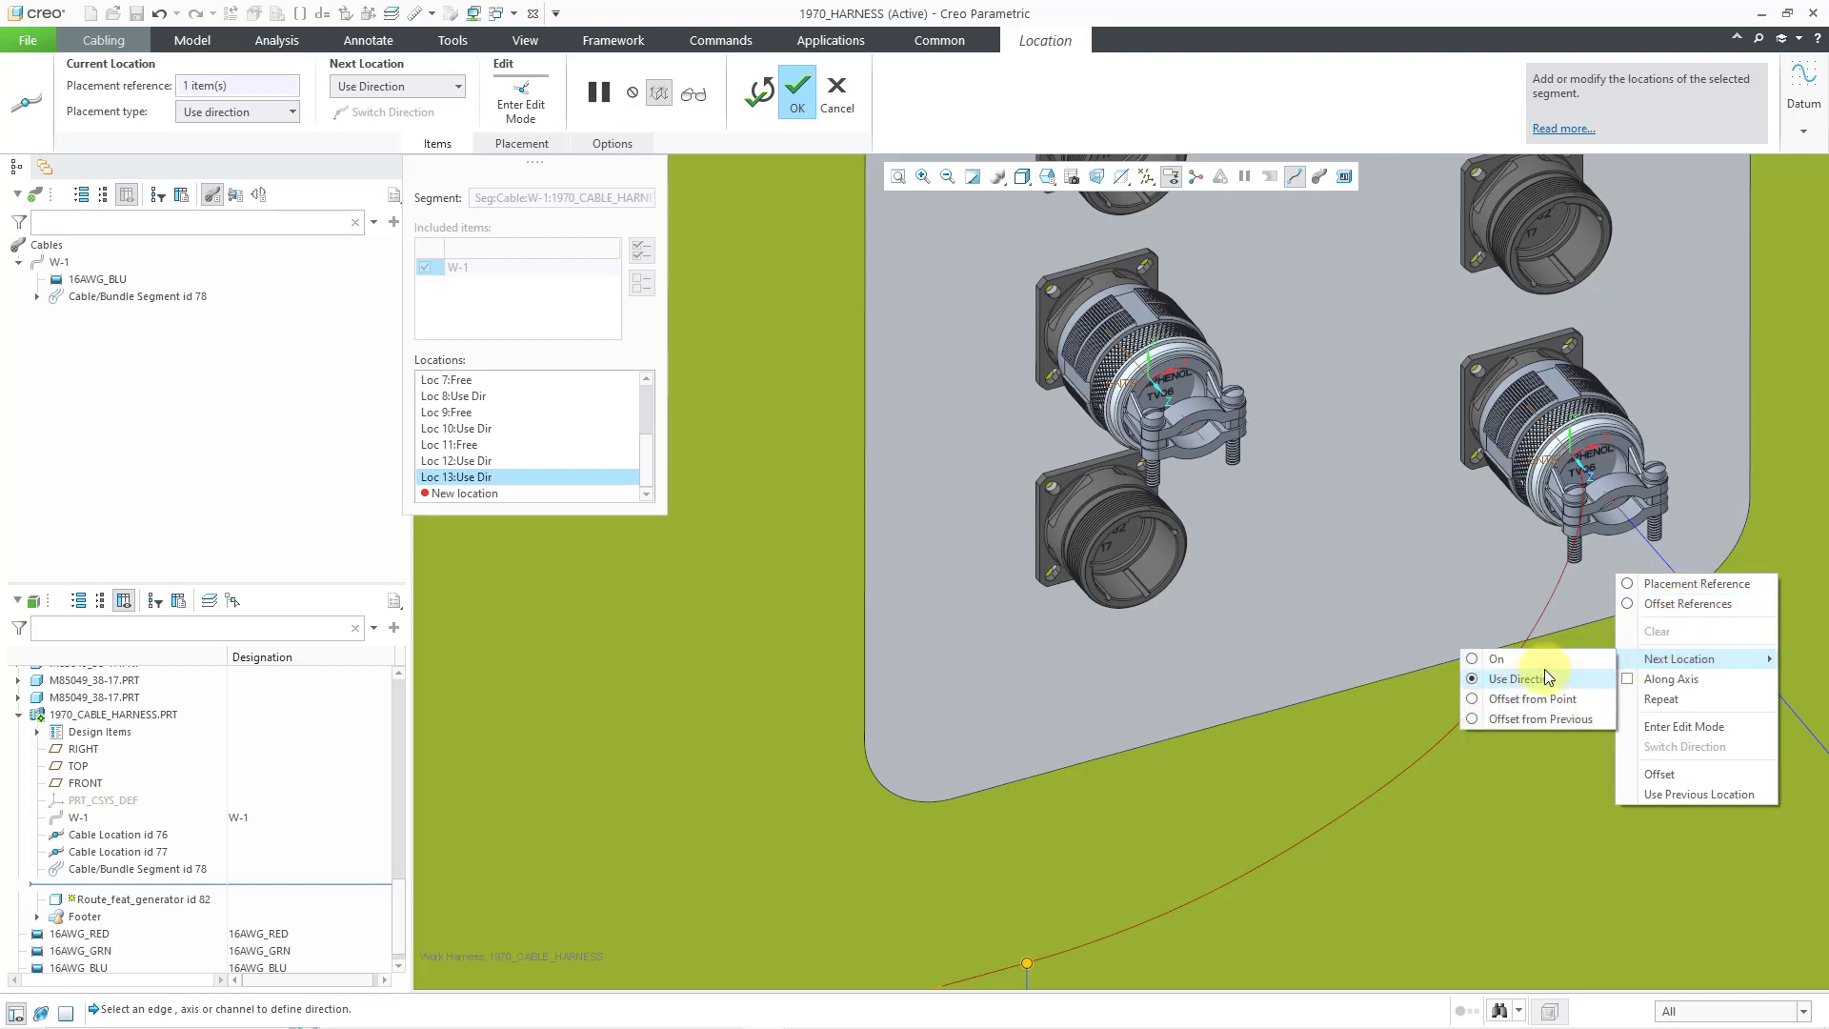
click(1494, 659)
scroll(1621, 499, up, 5)
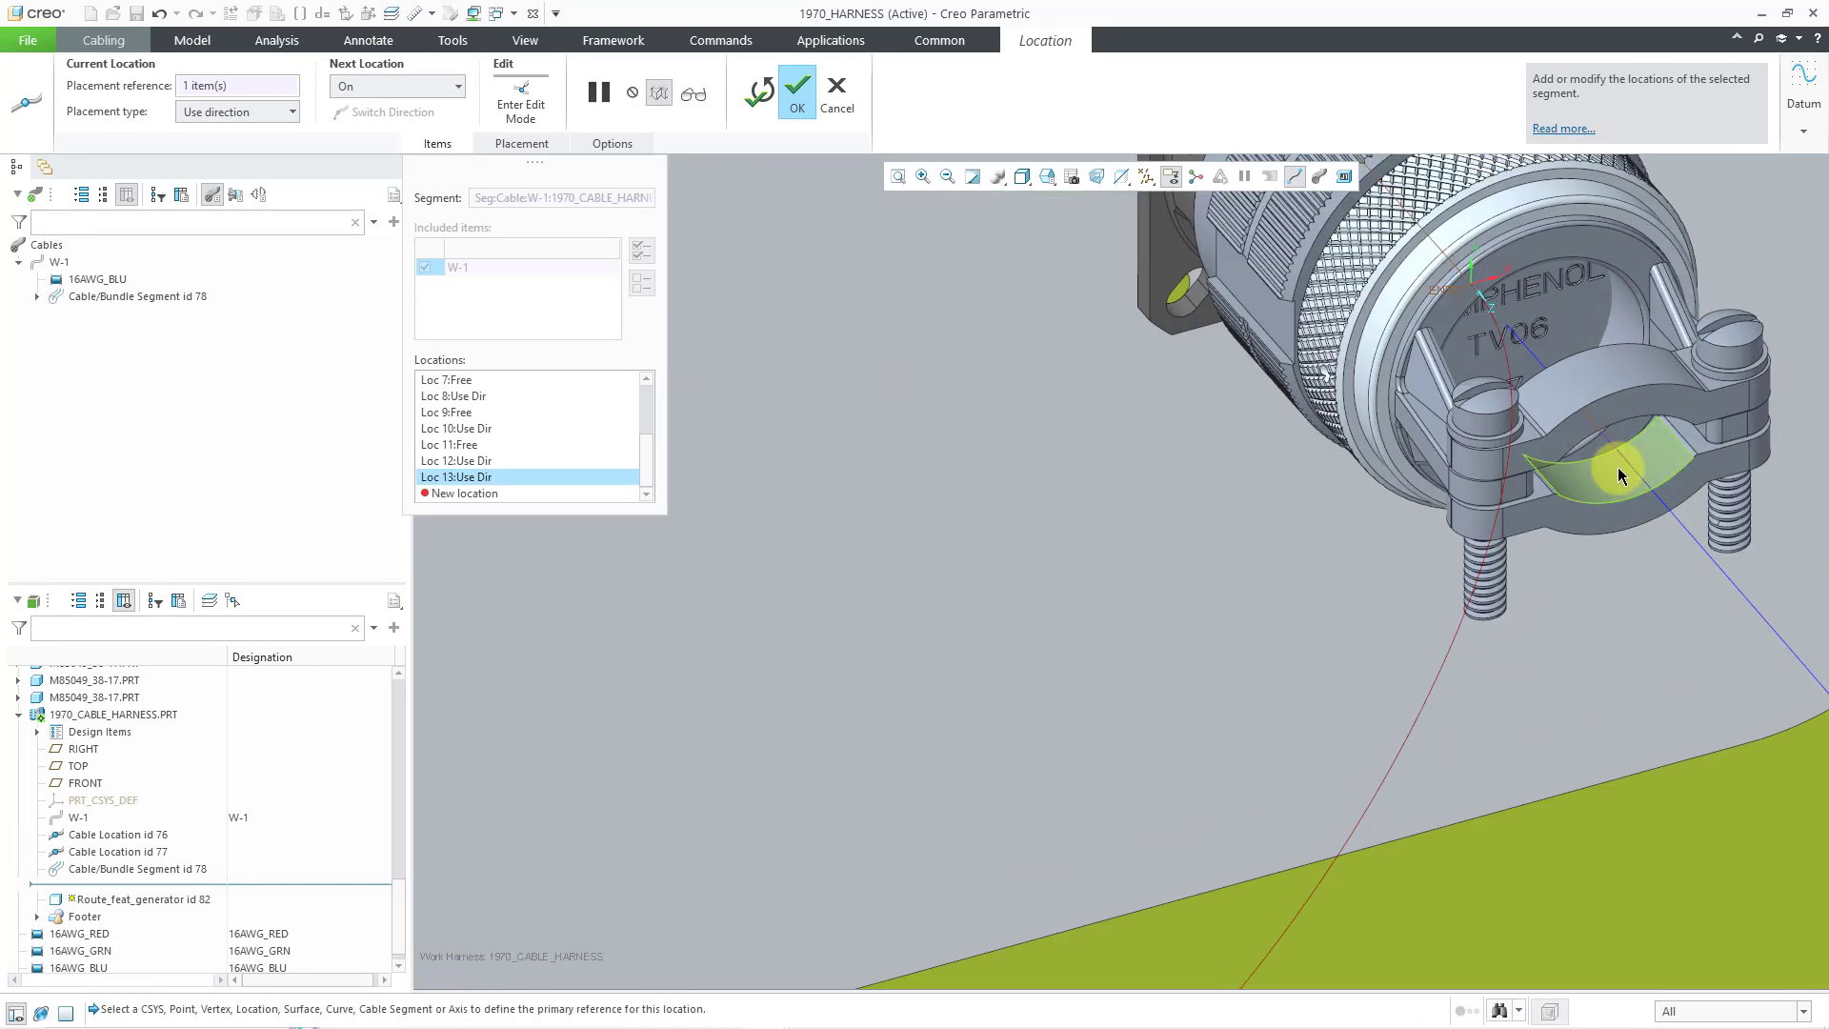
click(1610, 444)
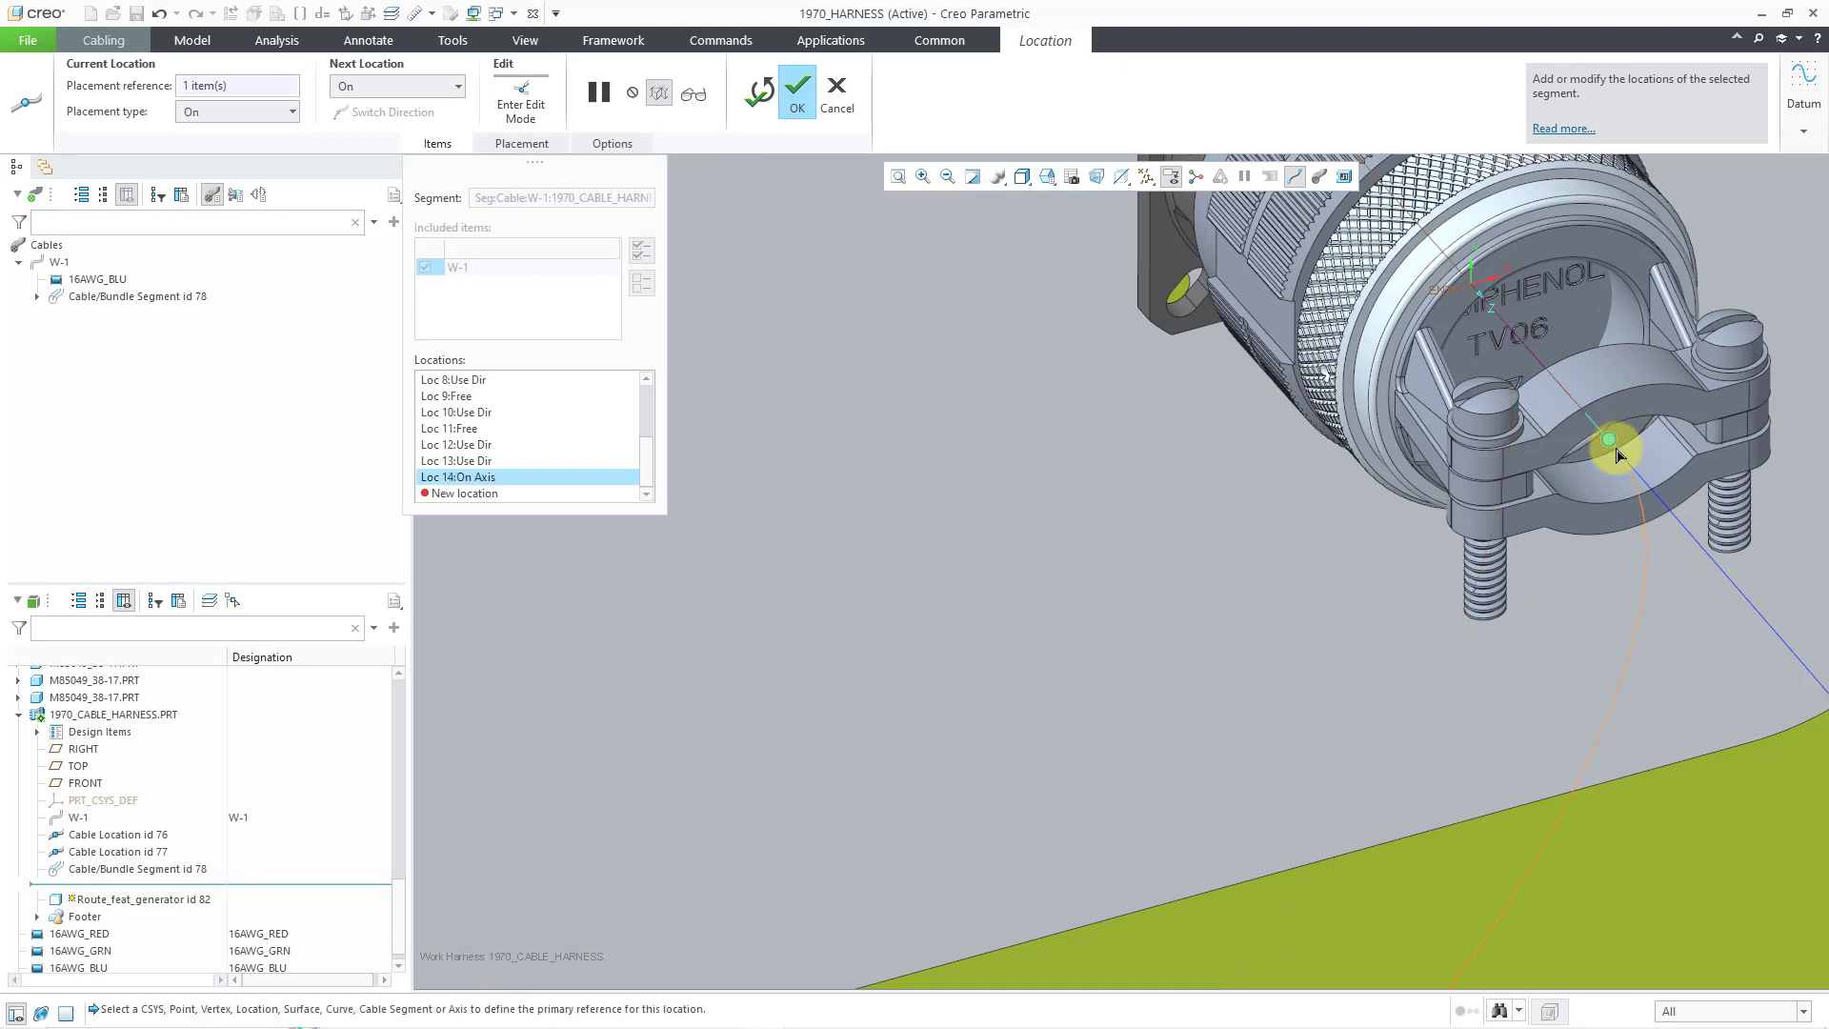
drag(1610, 442, 1709, 553)
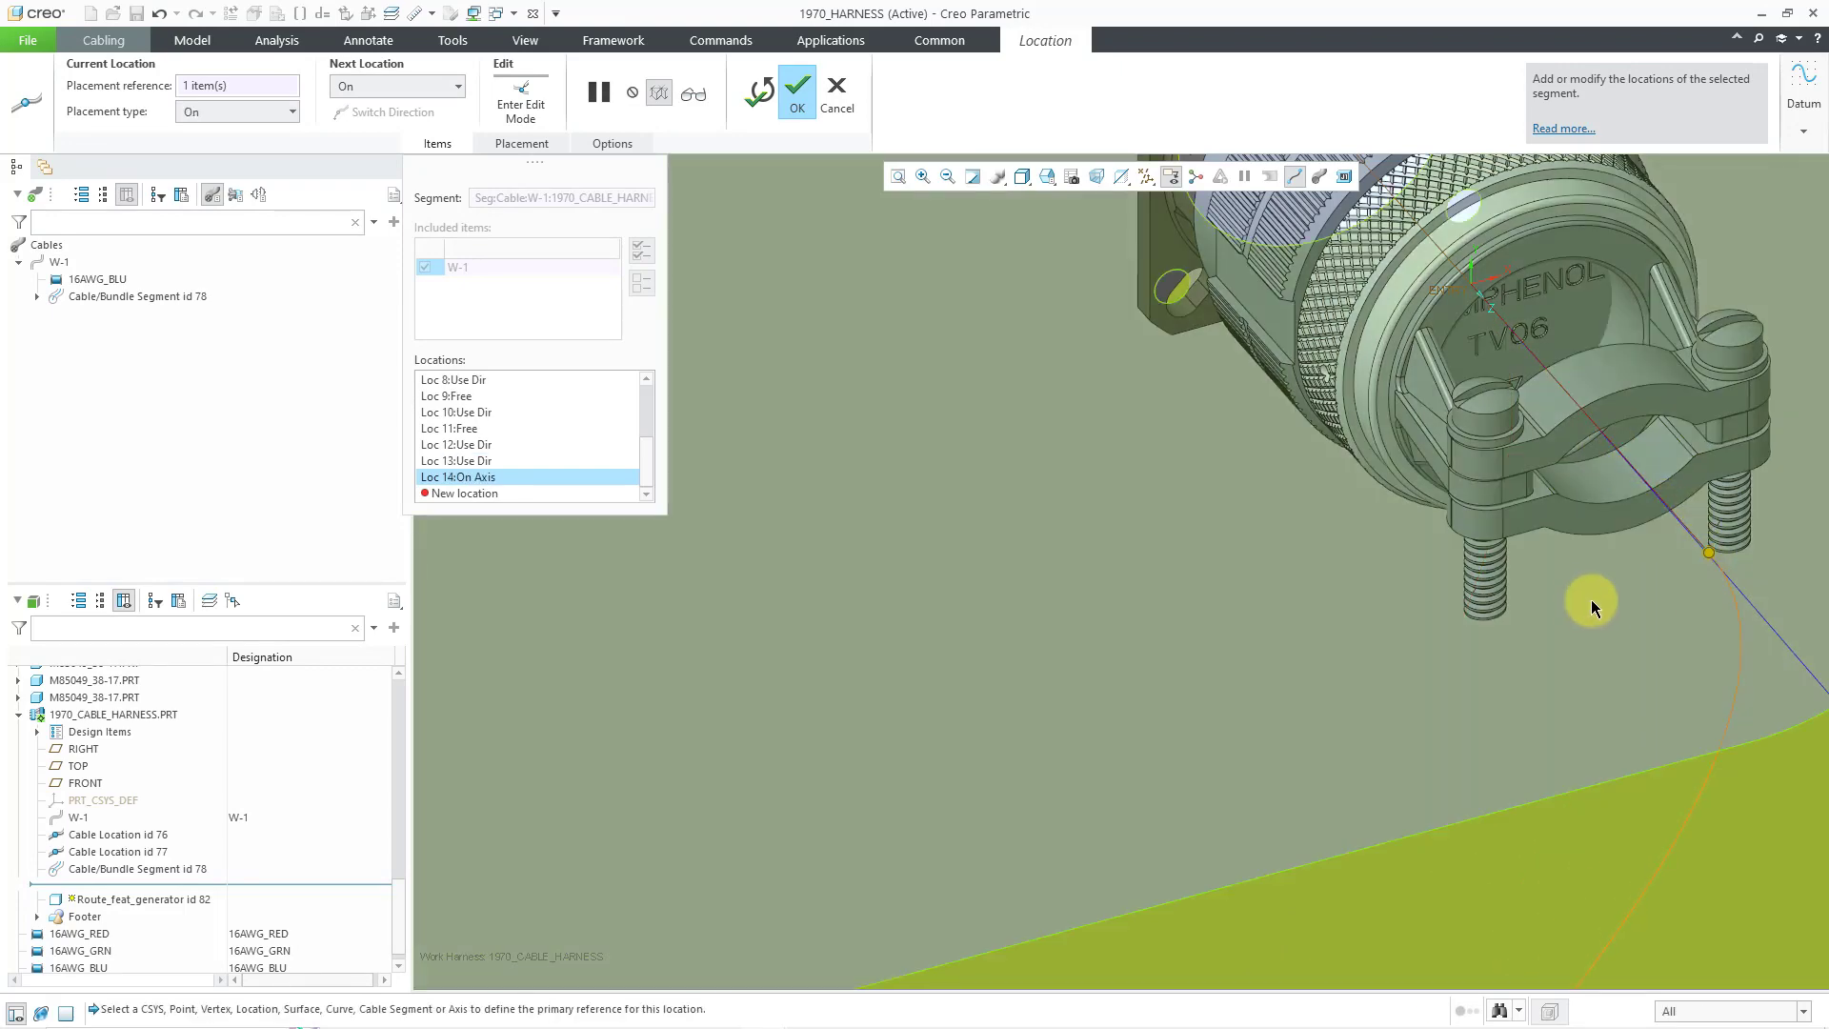
scroll(1591, 599, down, 10)
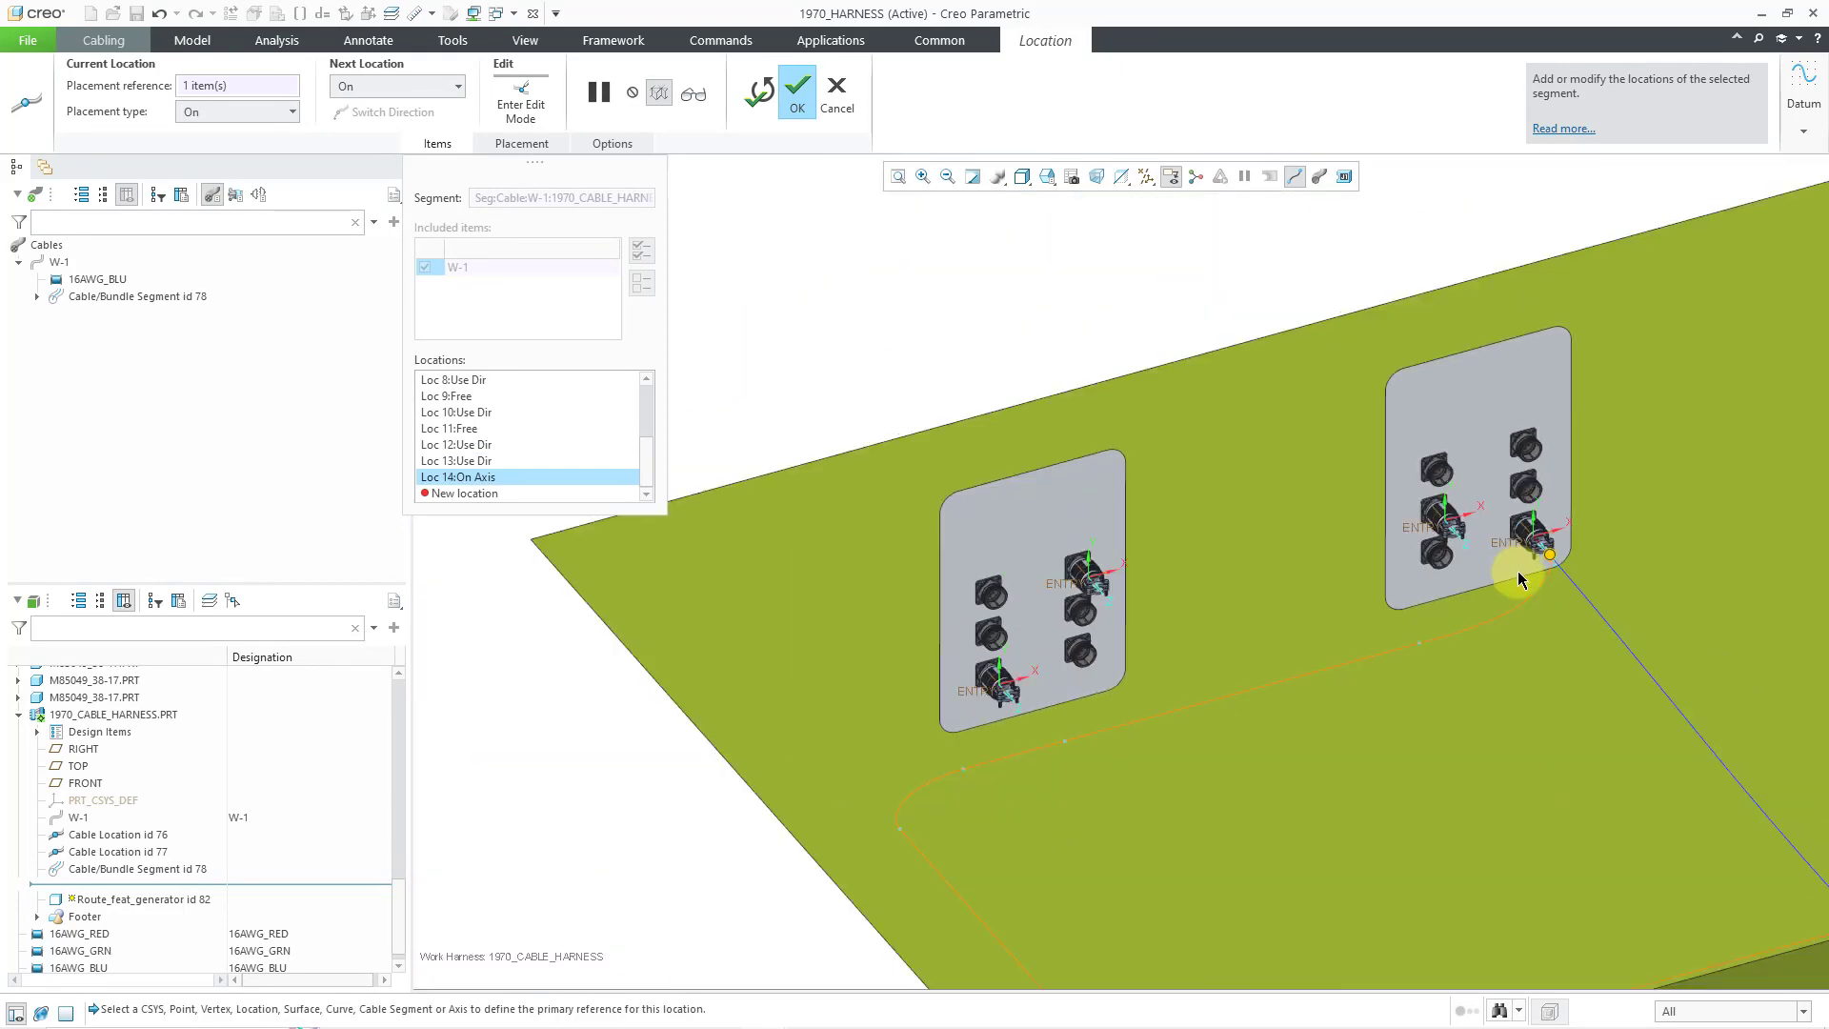
scroll(1520, 578, down, 2)
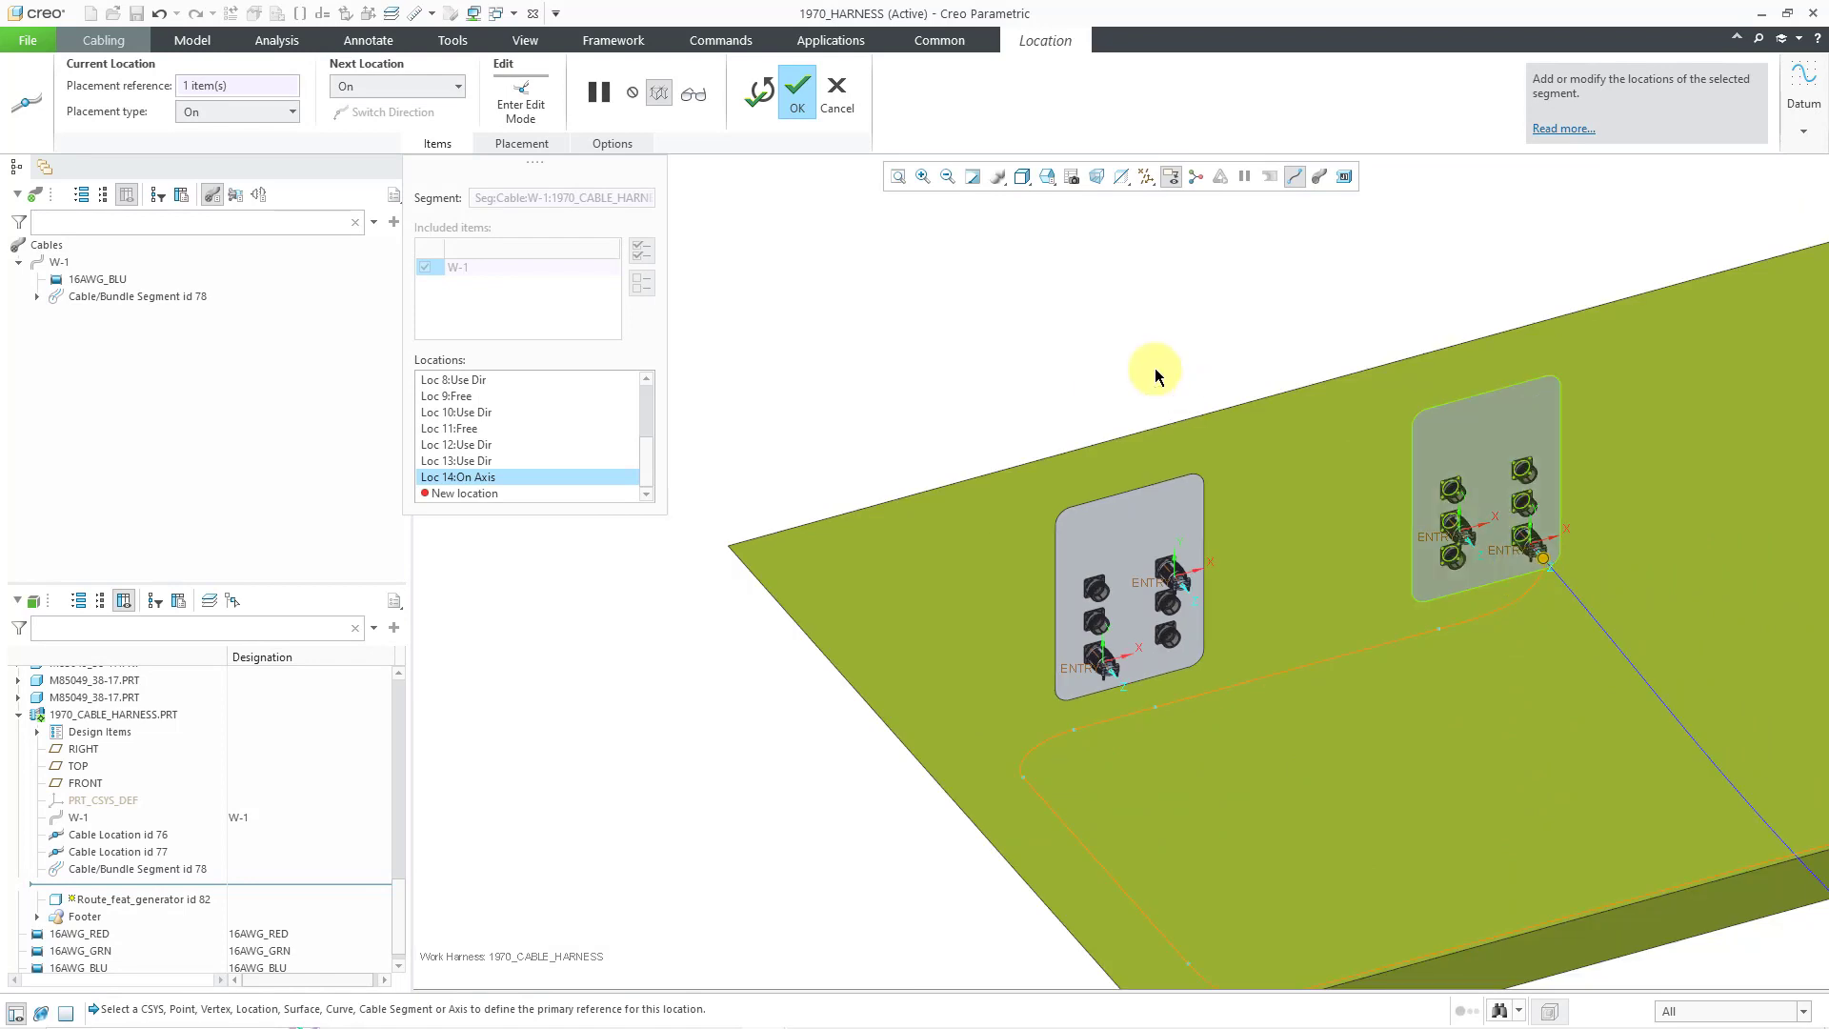
click(798, 93)
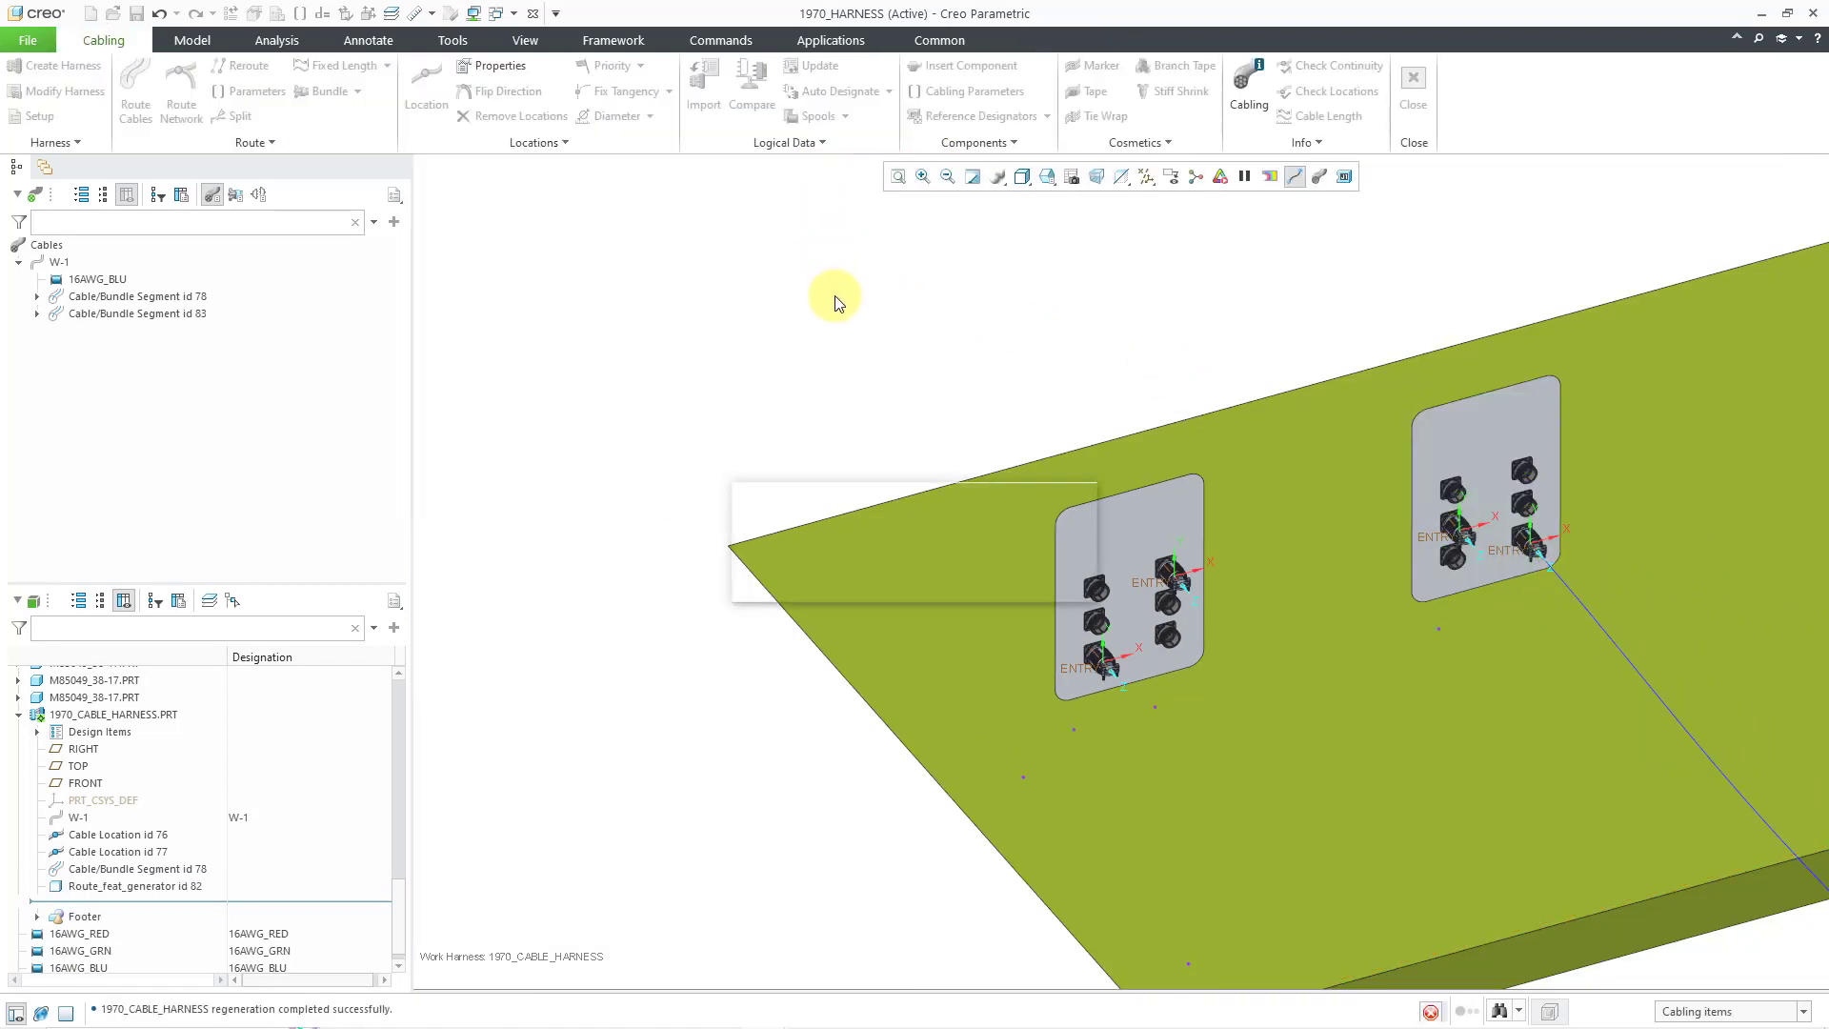
scroll(810, 300, down, 4)
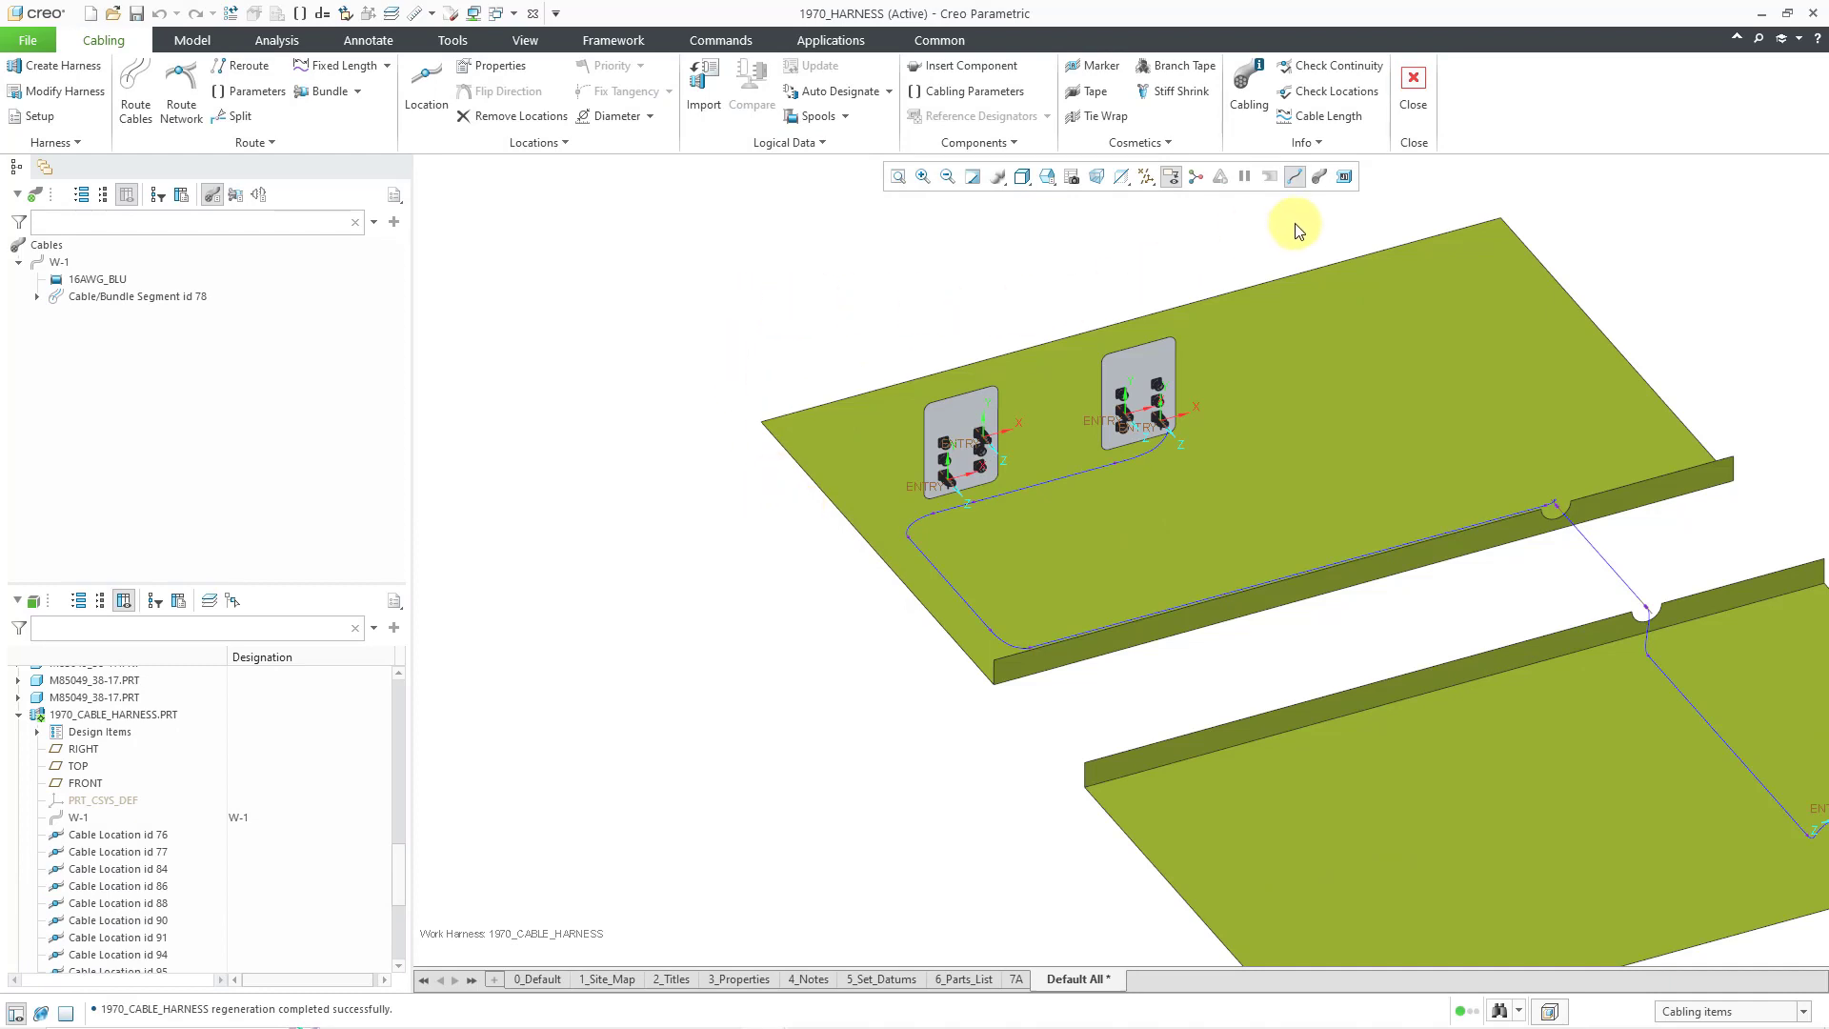
click(1320, 178)
middle_drag(755, 410, 787, 444)
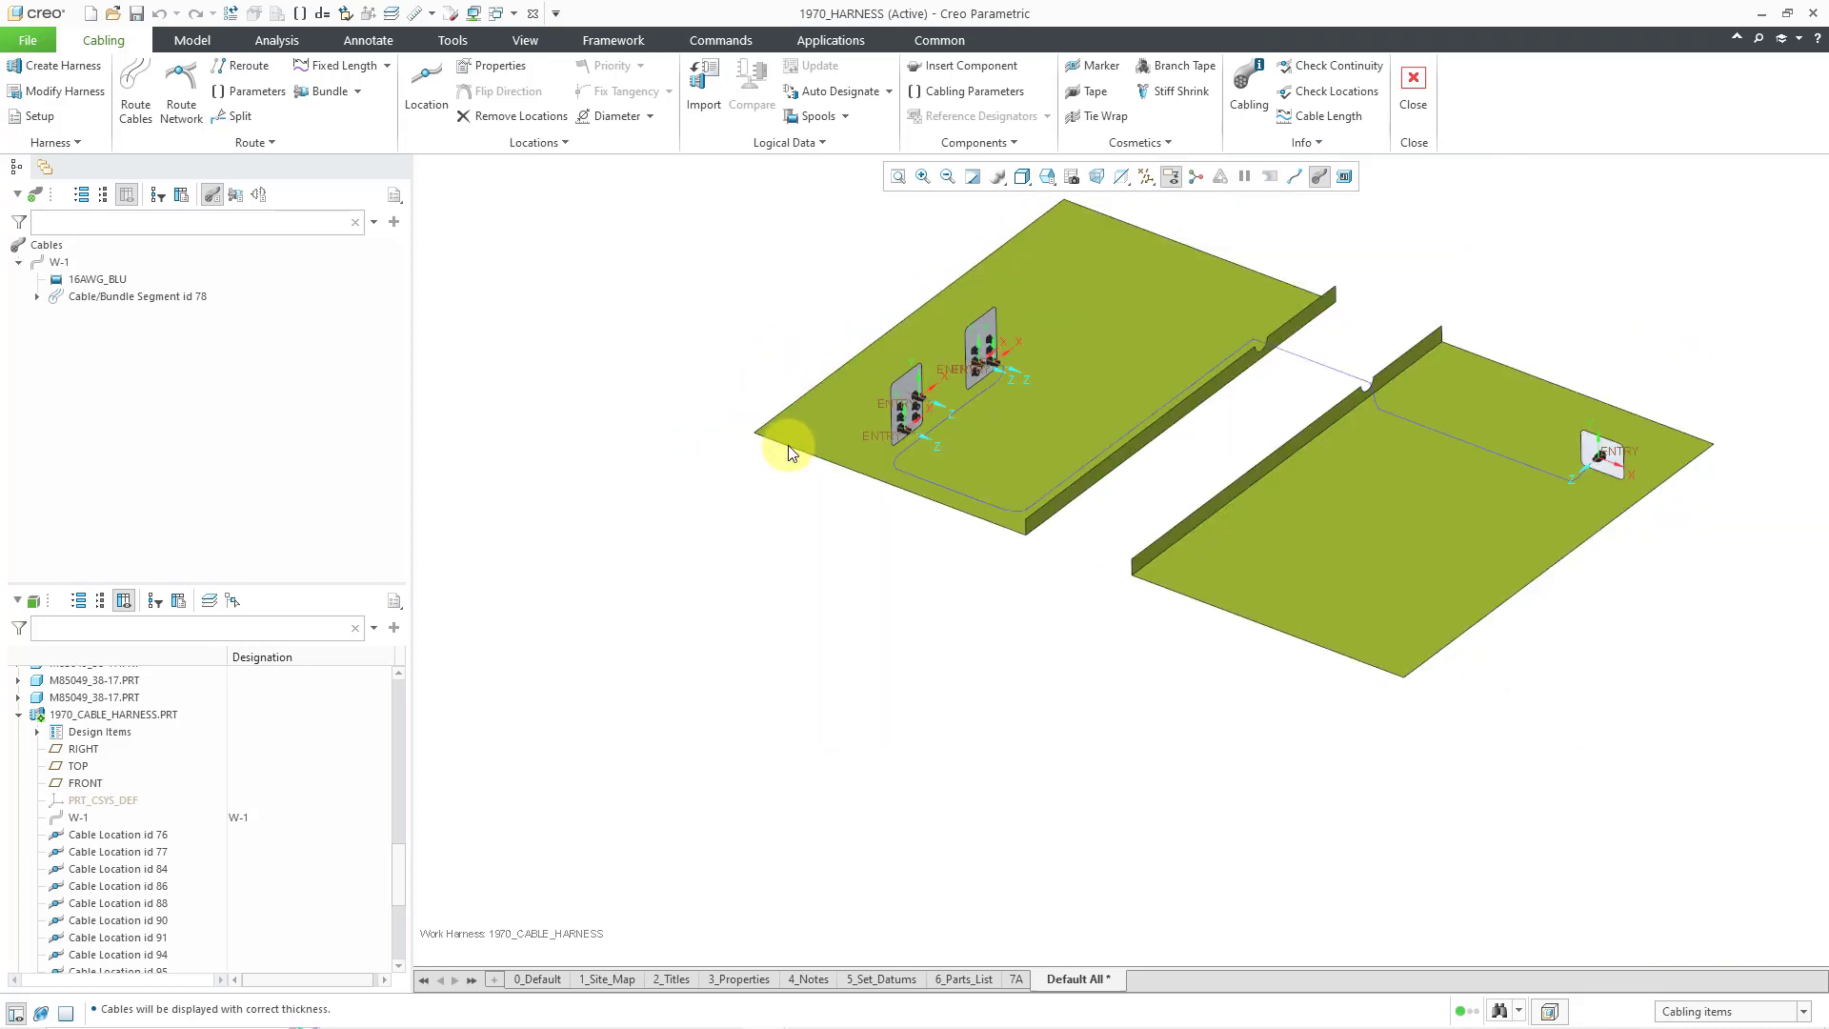
shift+middle_drag(922, 502, 822, 574)
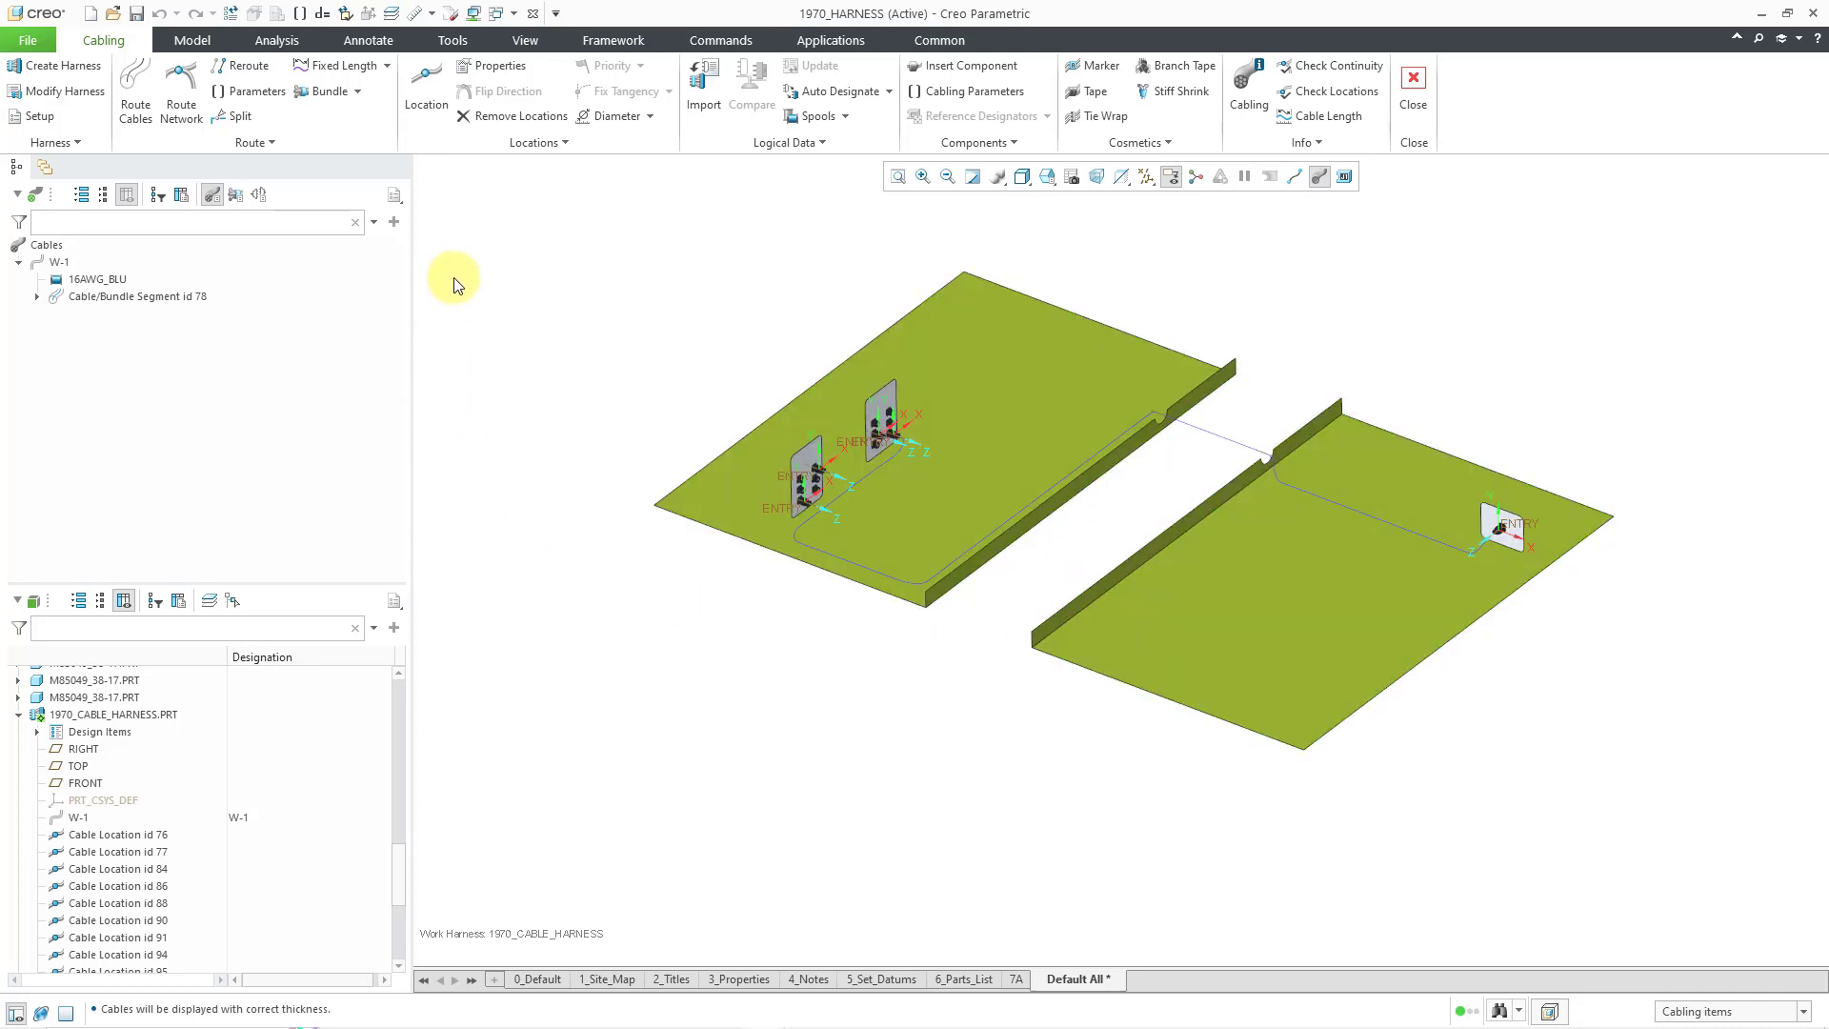
- Create new wire W-2 on the 16AWG_GRN spool in Route Cables
click(136, 96)
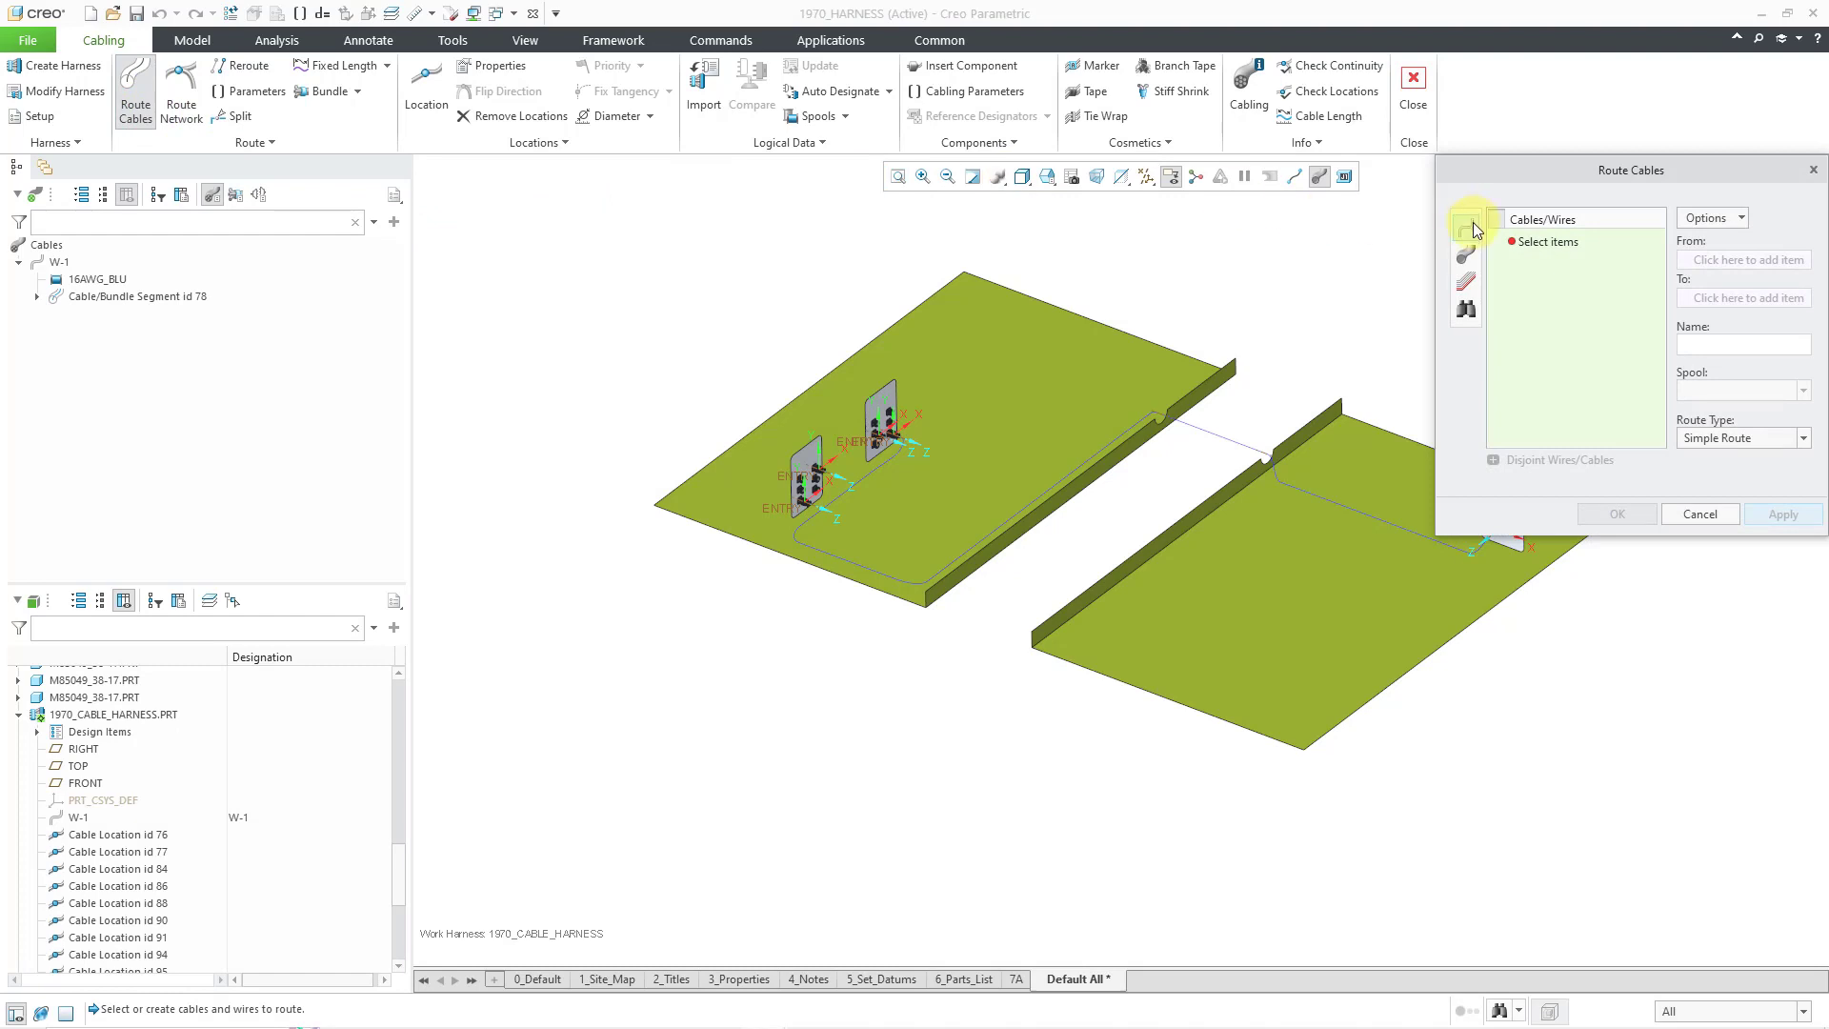
click(1476, 230)
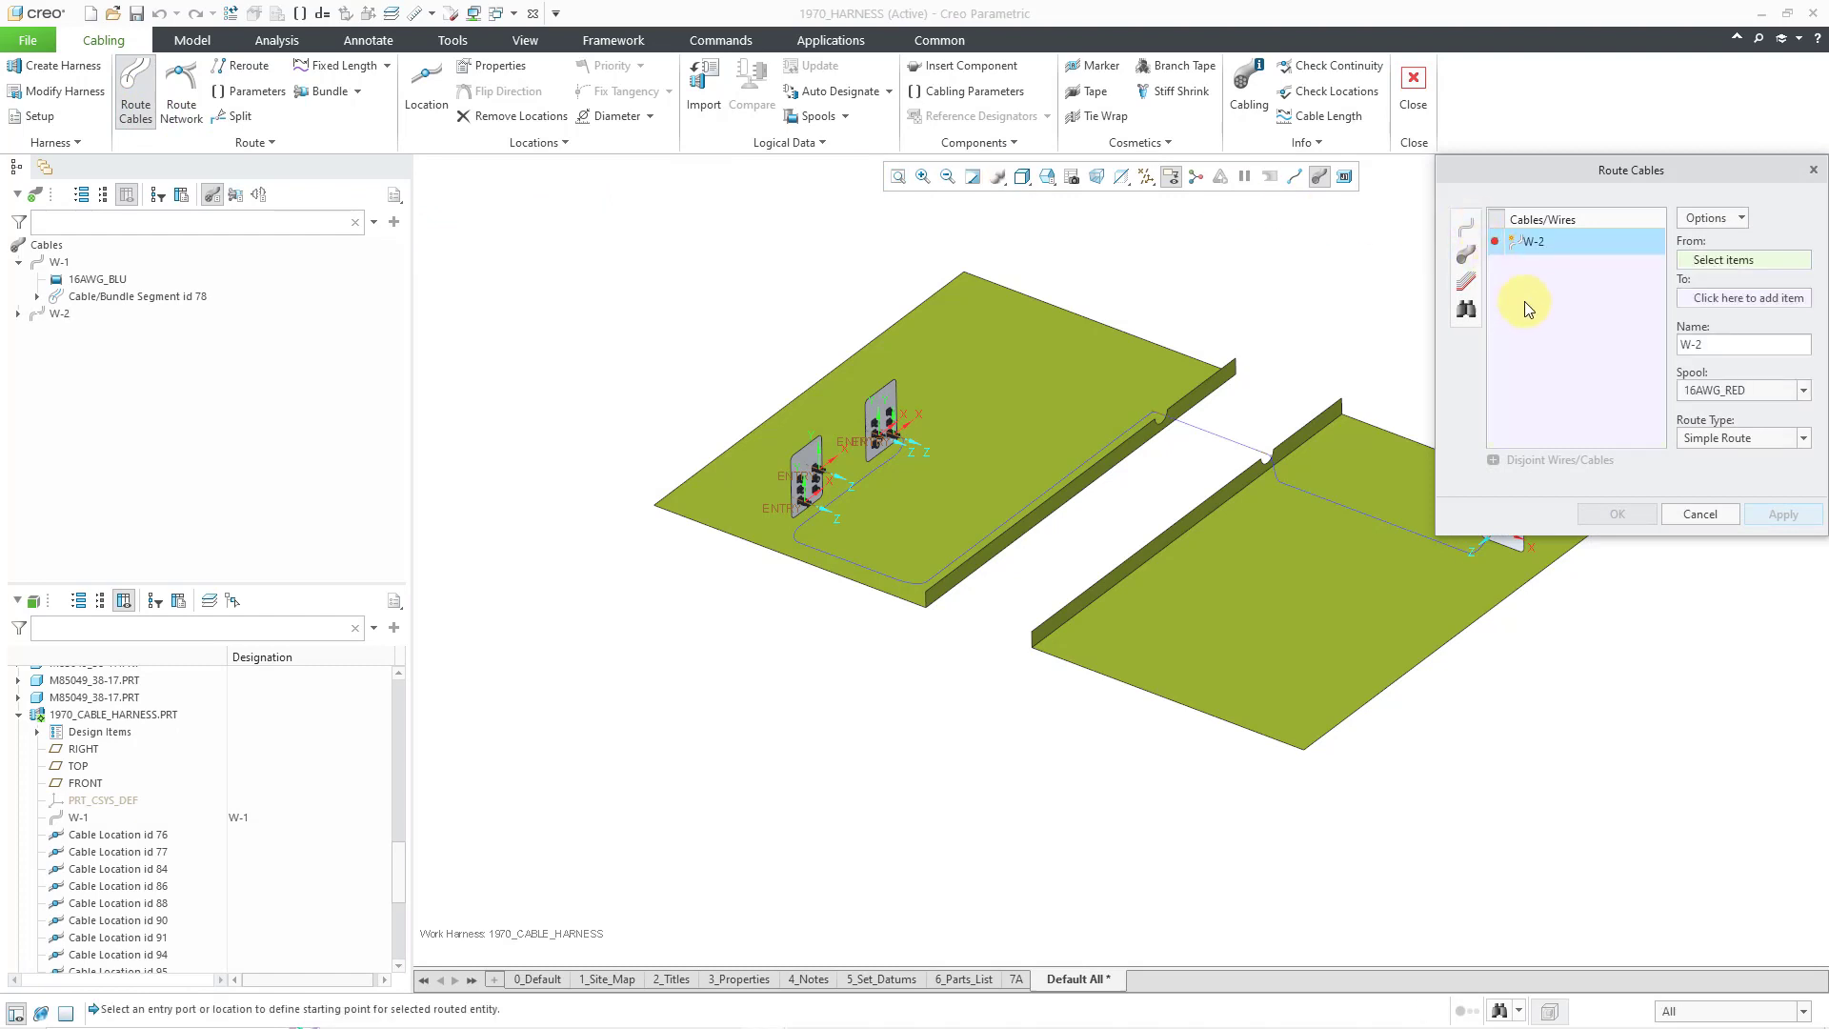
click(1806, 393)
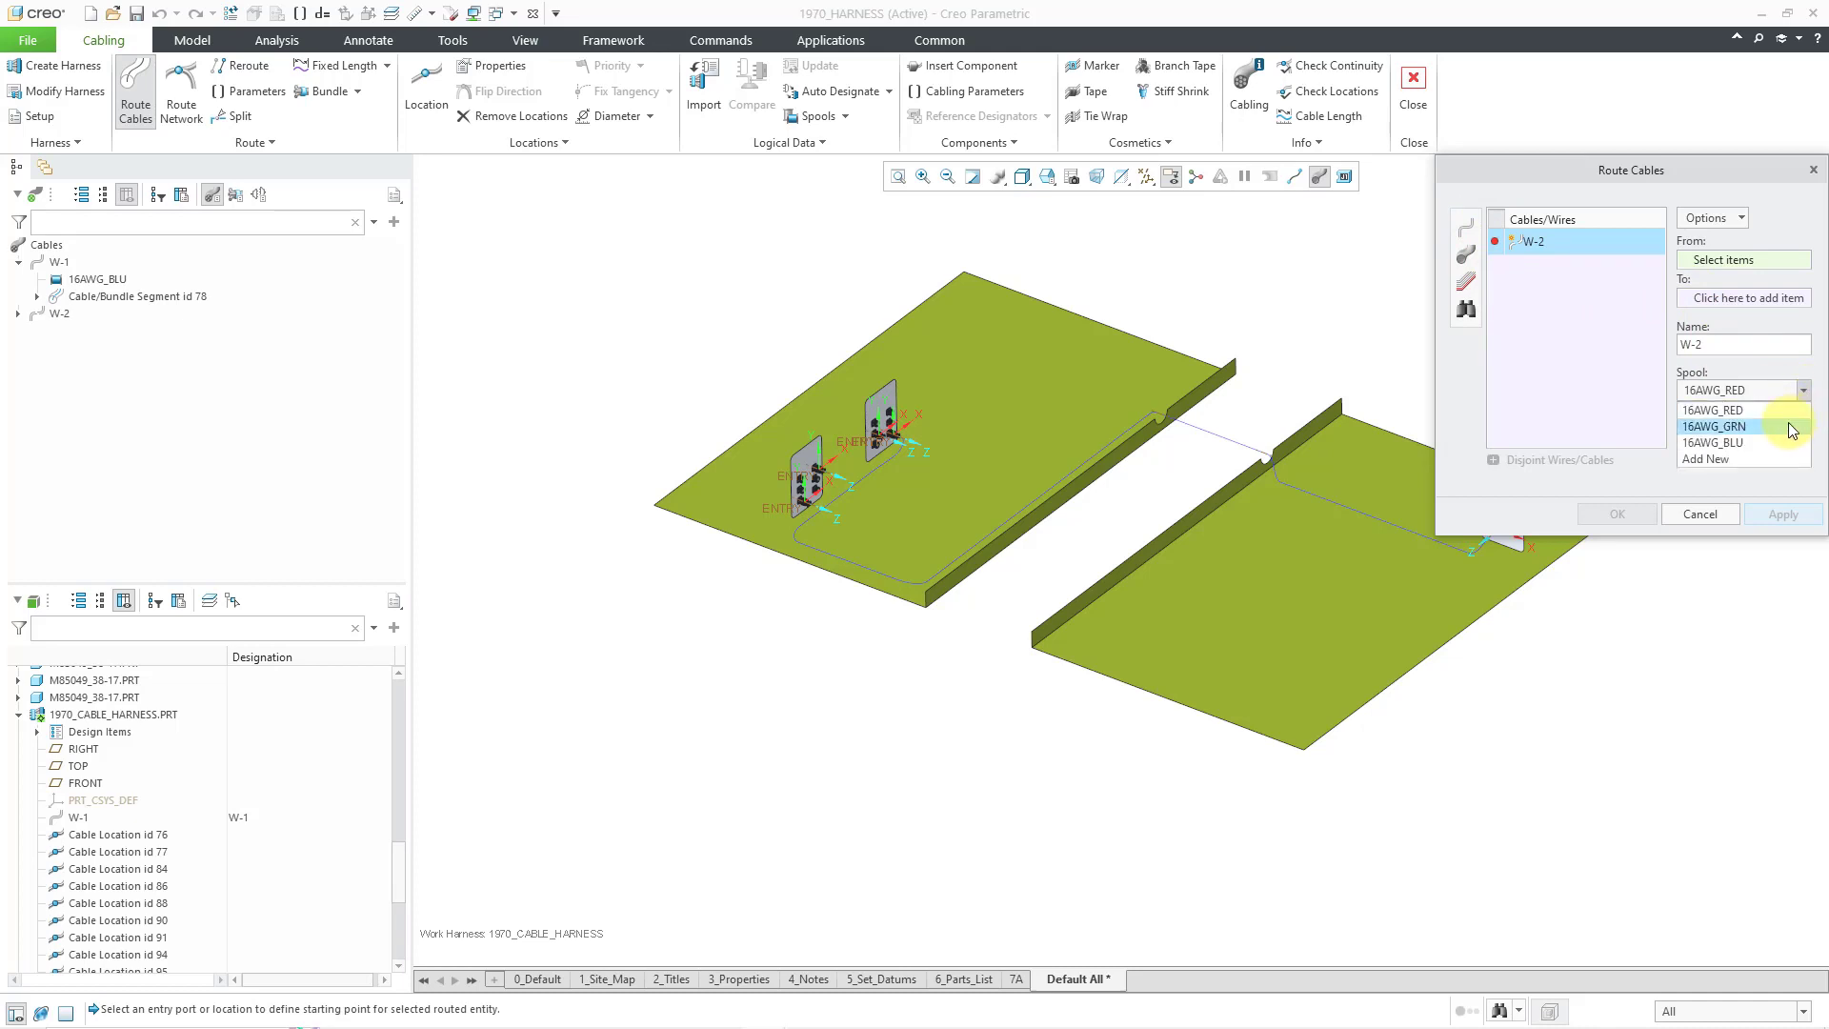
click(1715, 426)
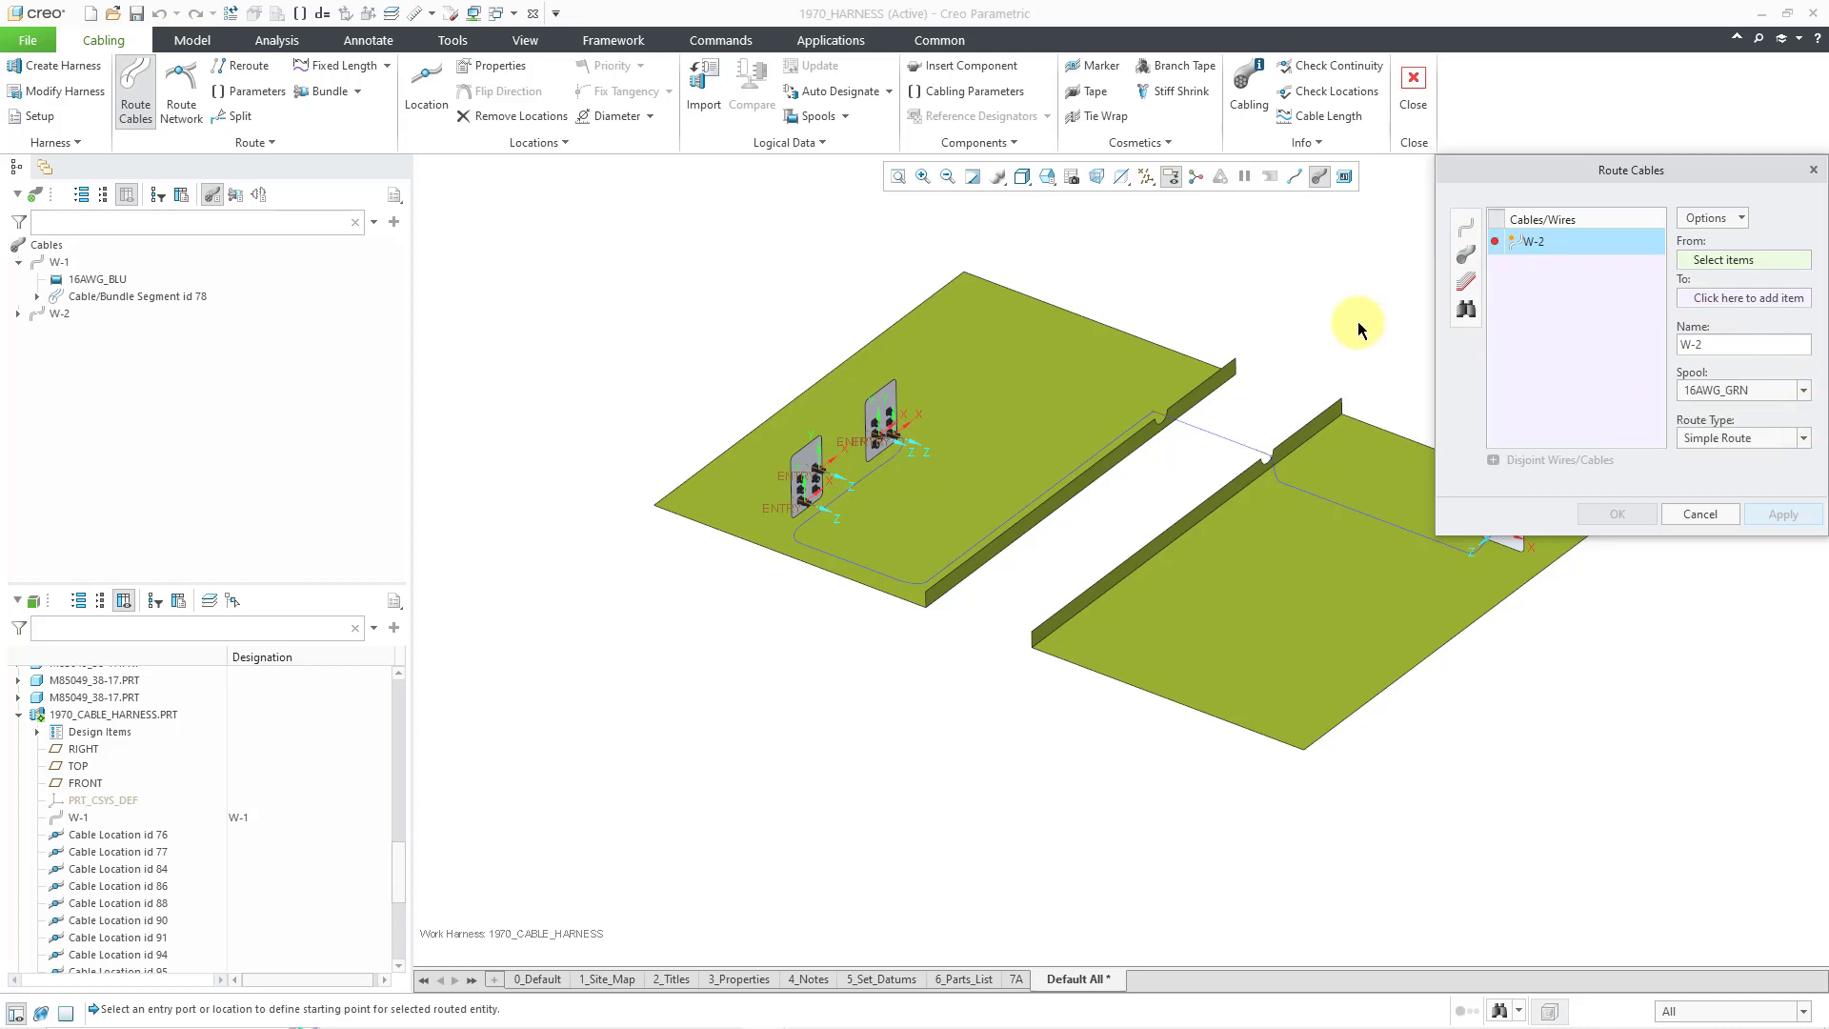
scroll(1195, 300, up, 2)
scroll(1414, 316, down, 2)
scroll(1414, 315, down, 2)
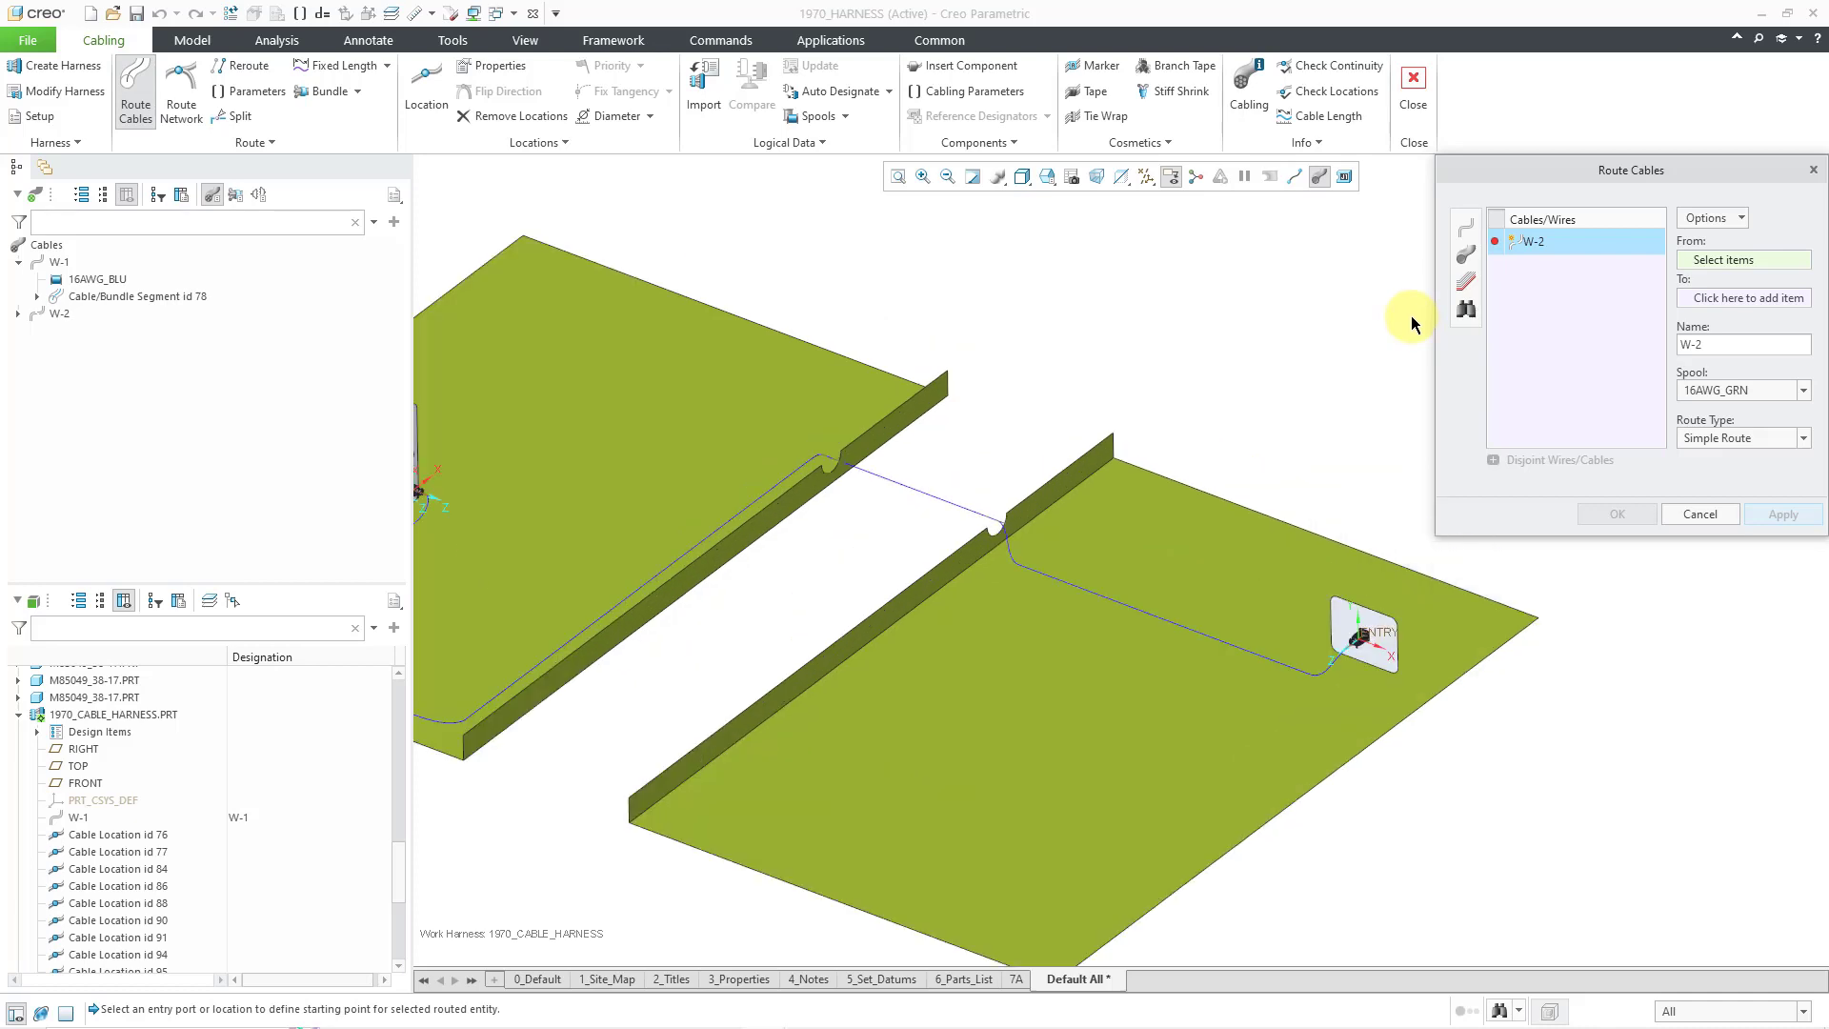
- Set W-2 to run from the right-hand connector's entry F7 to the left plate connector's entry F6
click(1364, 635)
scroll(1483, 472, up, 3)
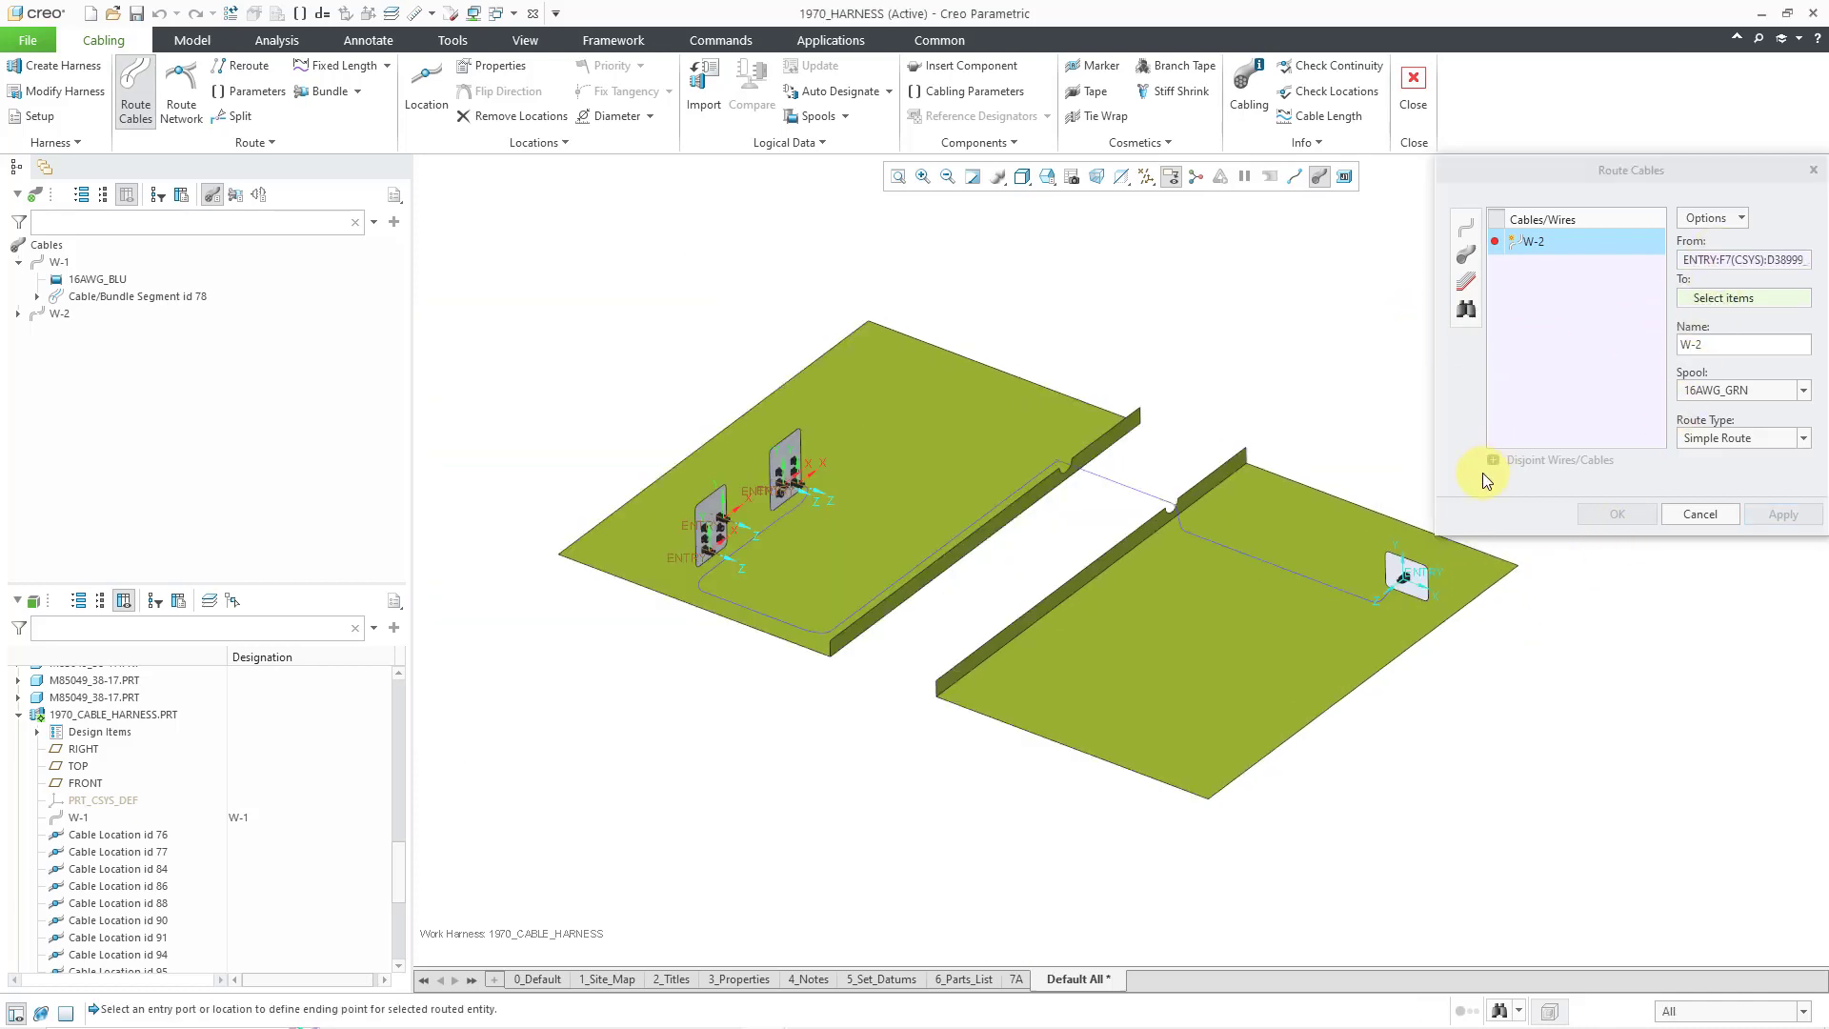
scroll(914, 486, down, 3)
scroll(915, 486, down, 4)
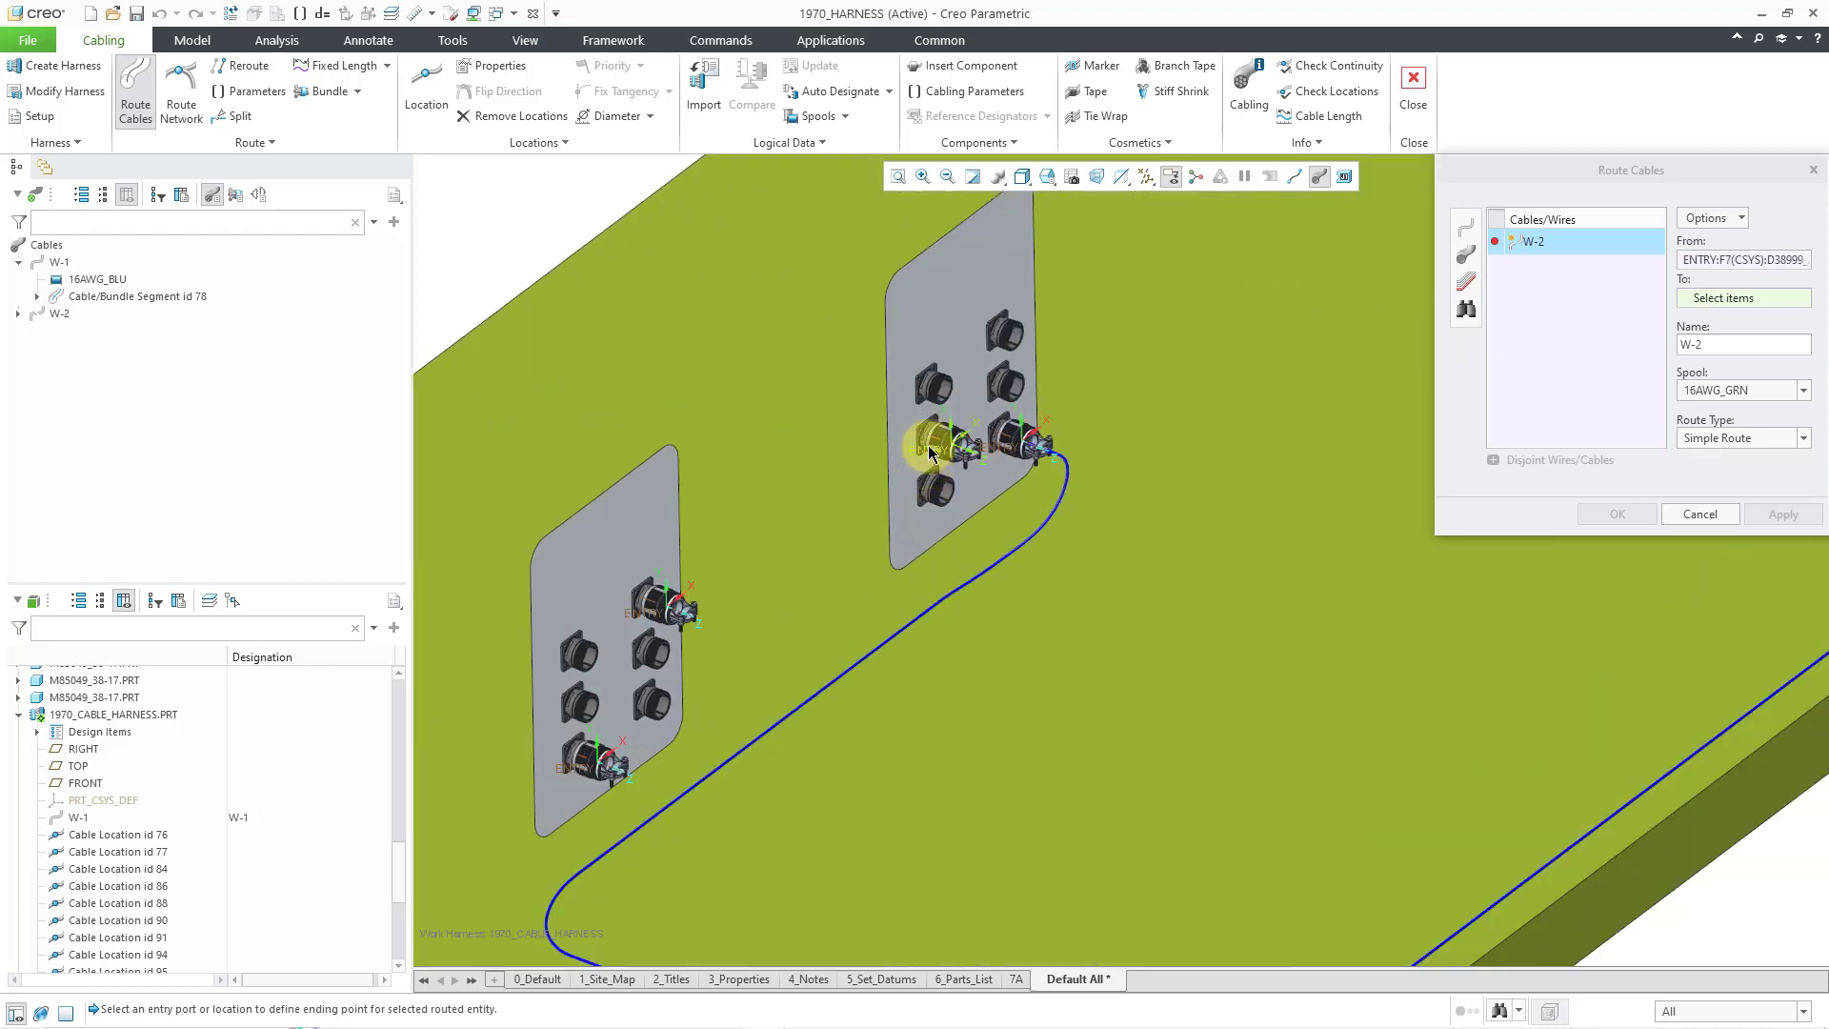
click(930, 451)
scroll(889, 432, up, 3)
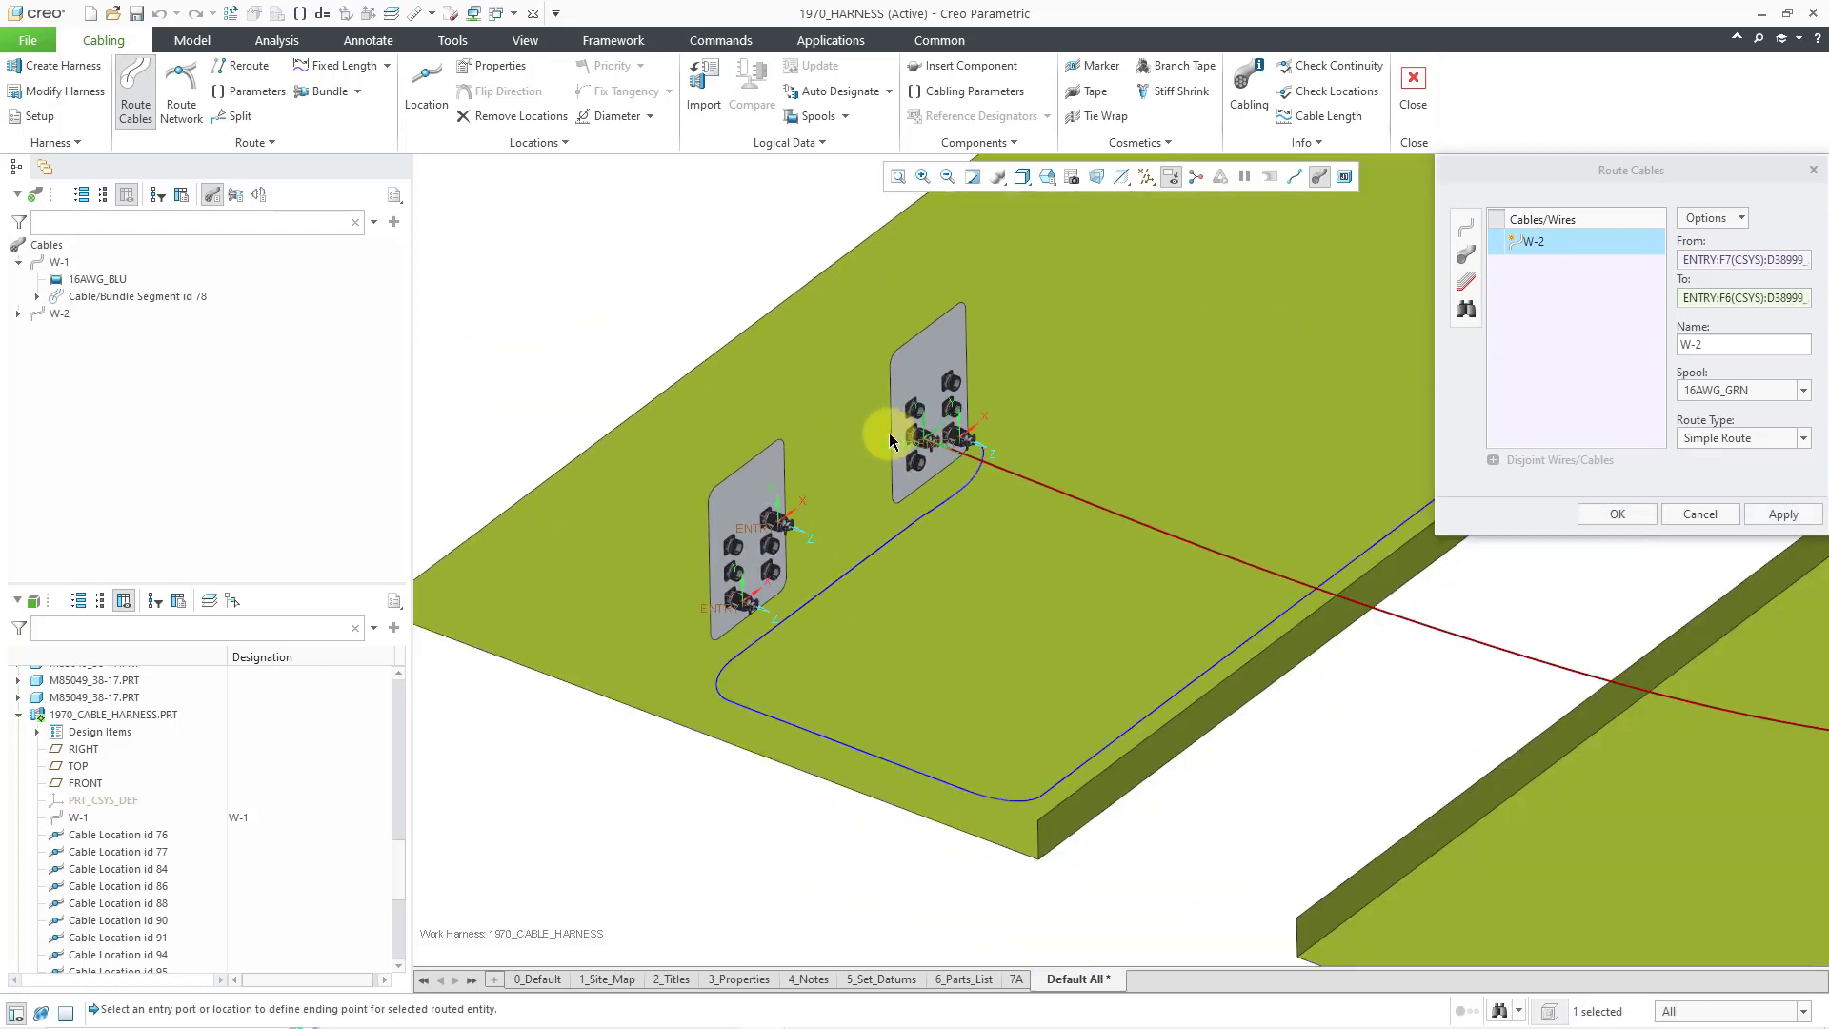
scroll(669, 419, up, 3)
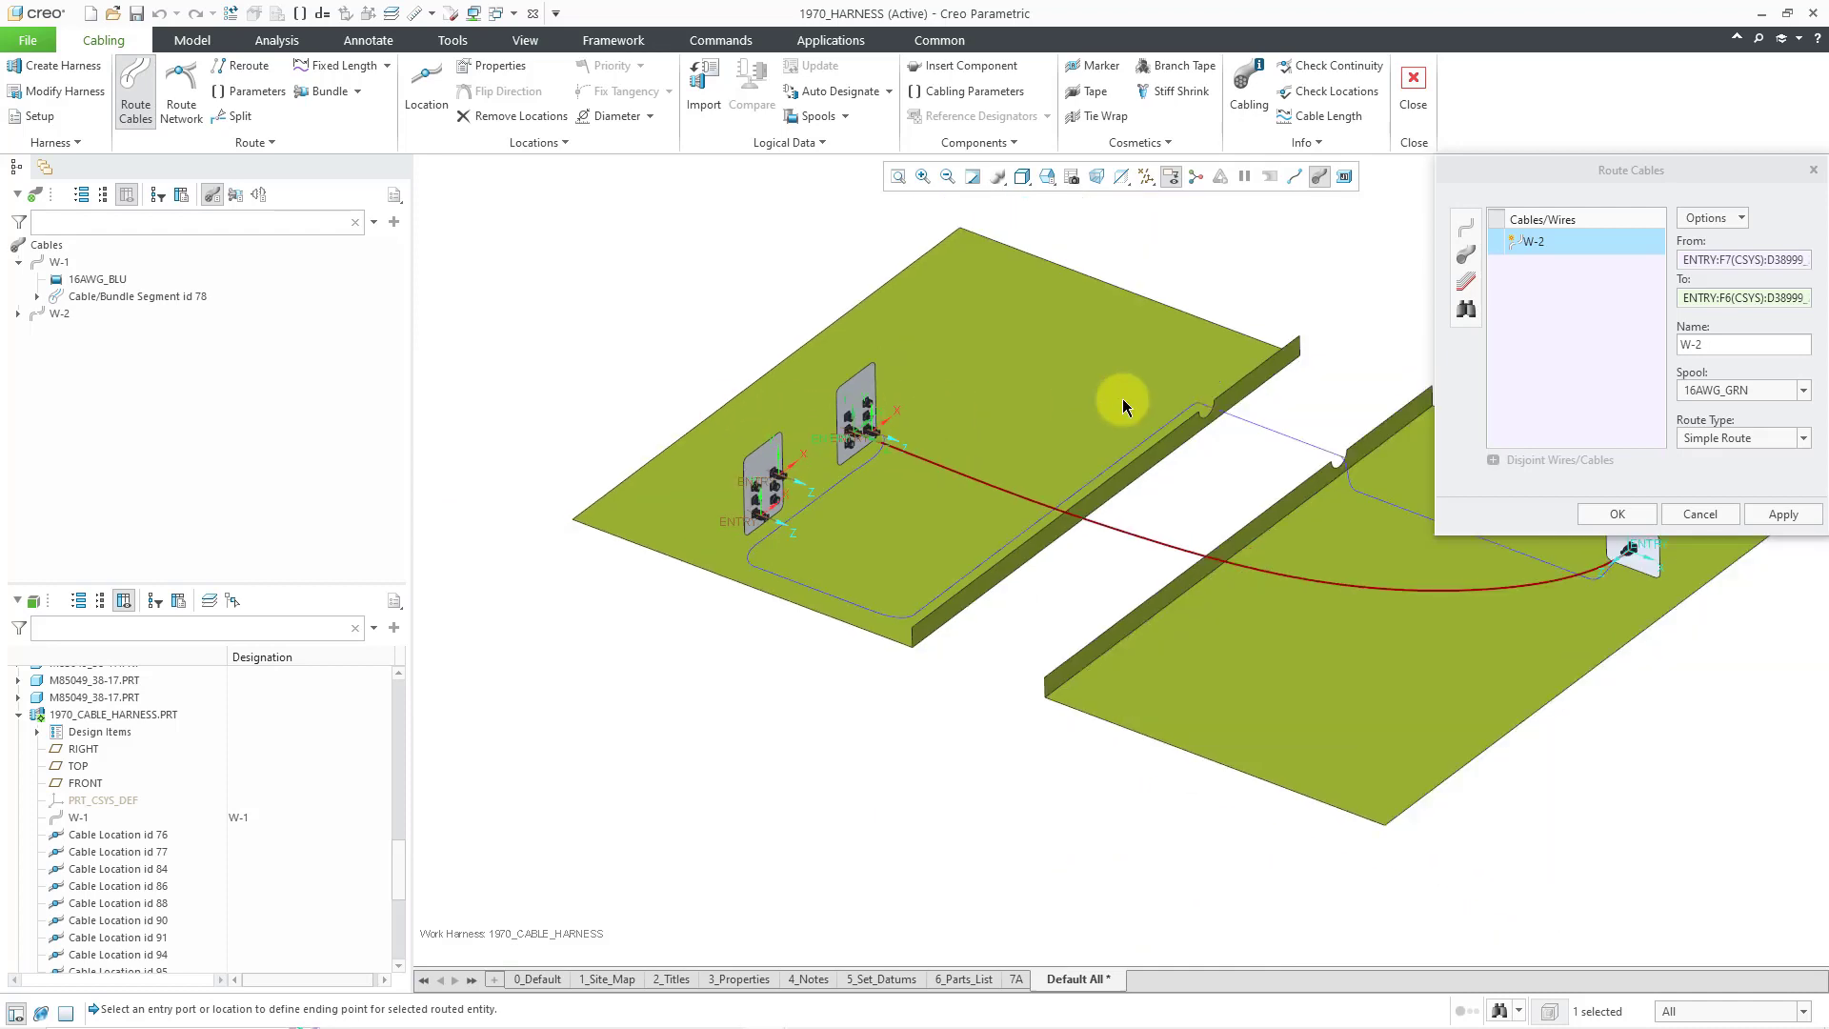
click(1744, 438)
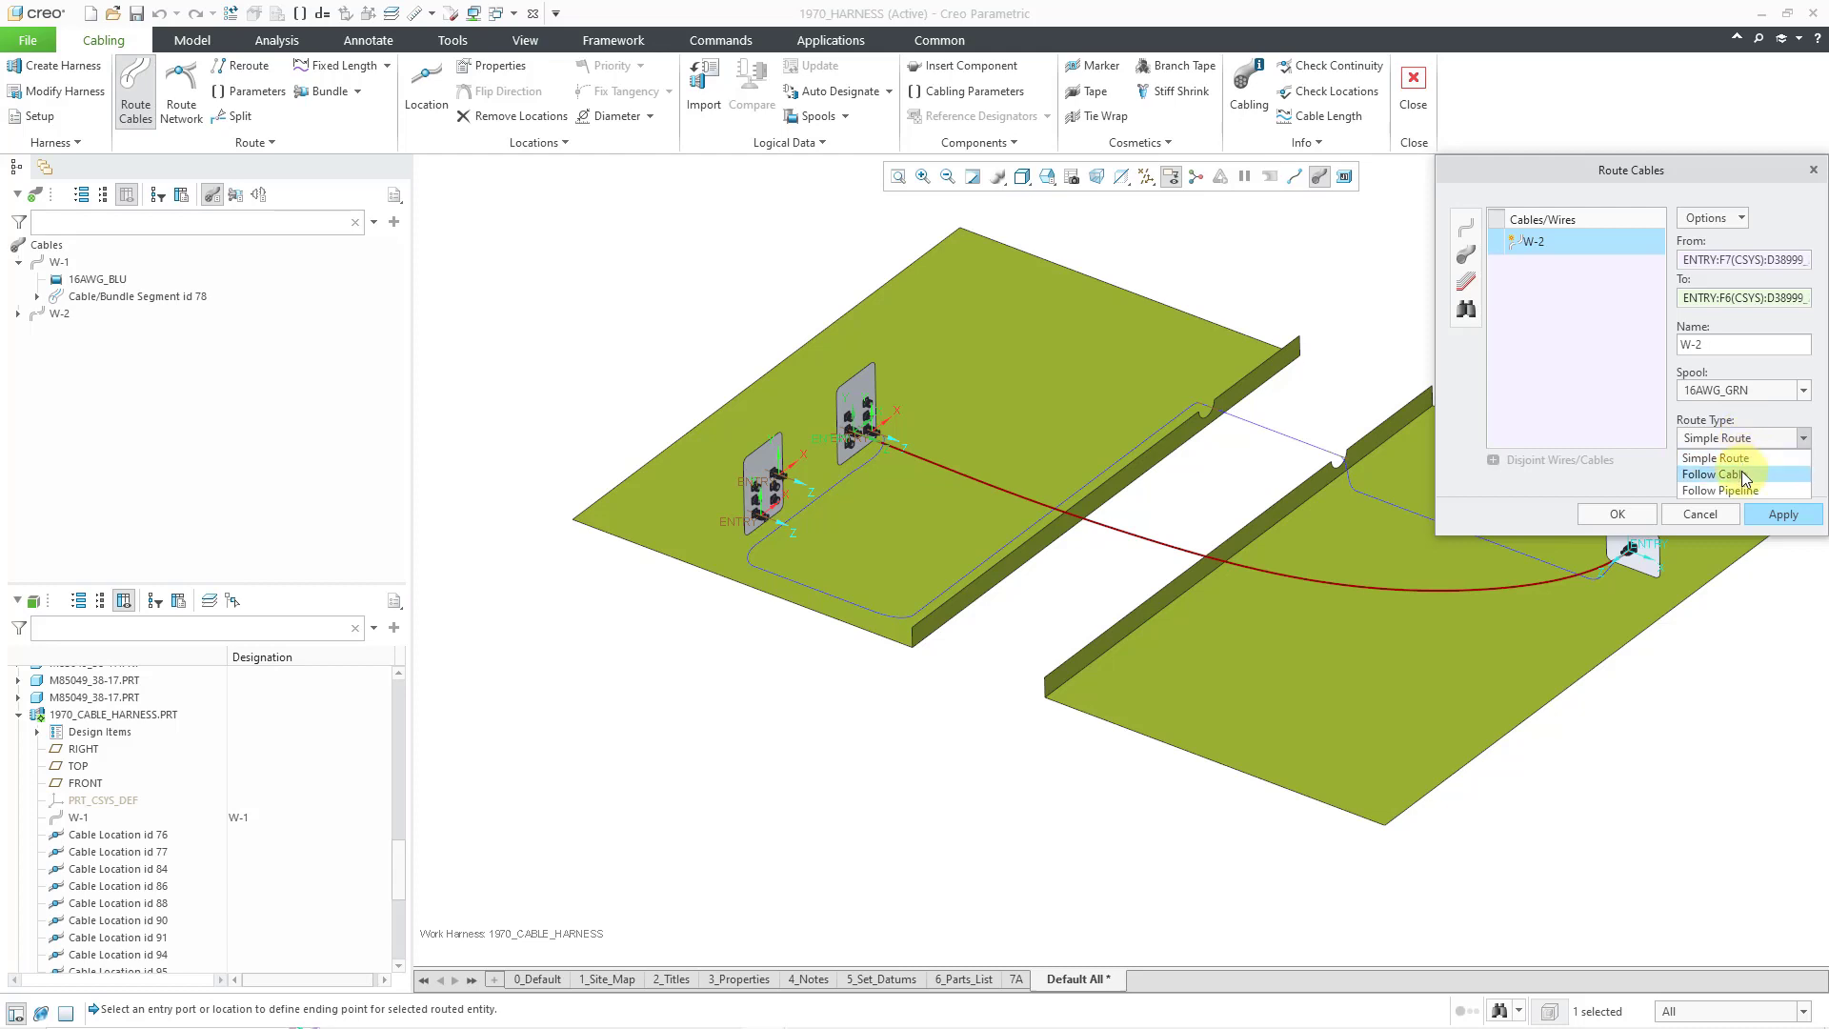
- Route W-2 as a Follow Cable route along W-1's path, with cables shown as centre lines
click(1742, 474)
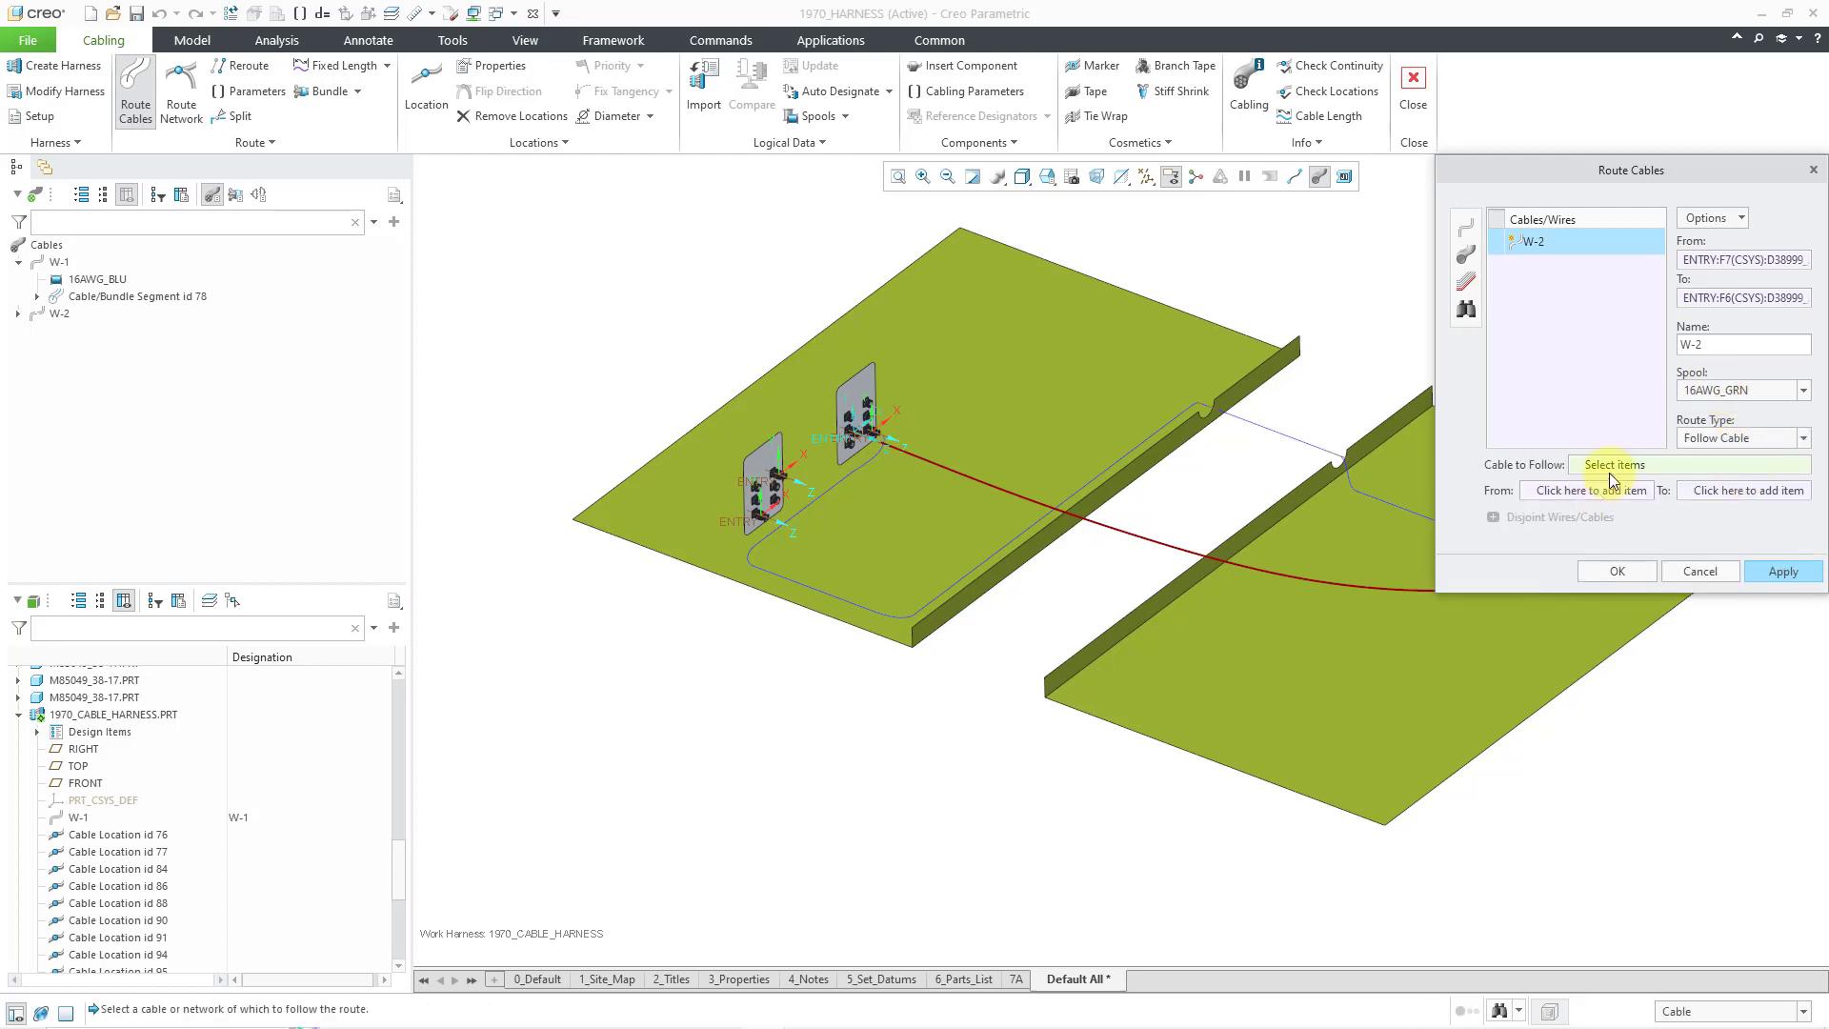
click(1290, 437)
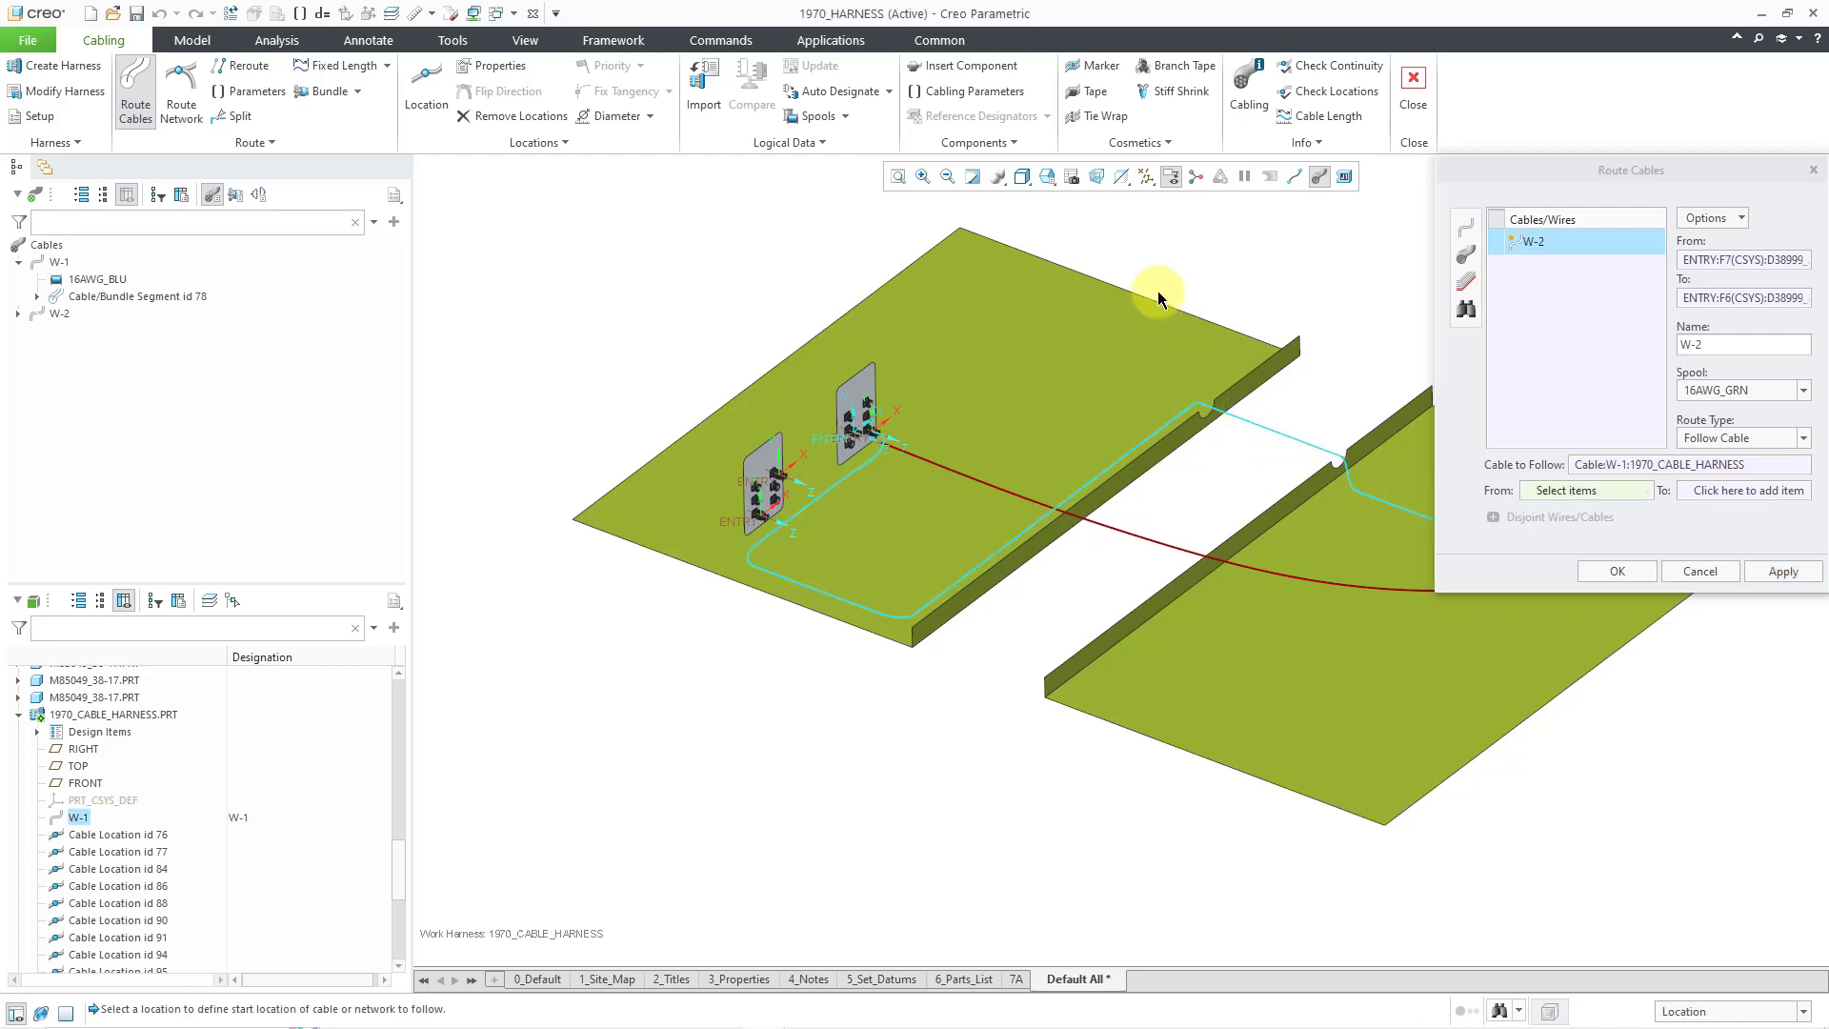
scroll(783, 409, down, 3)
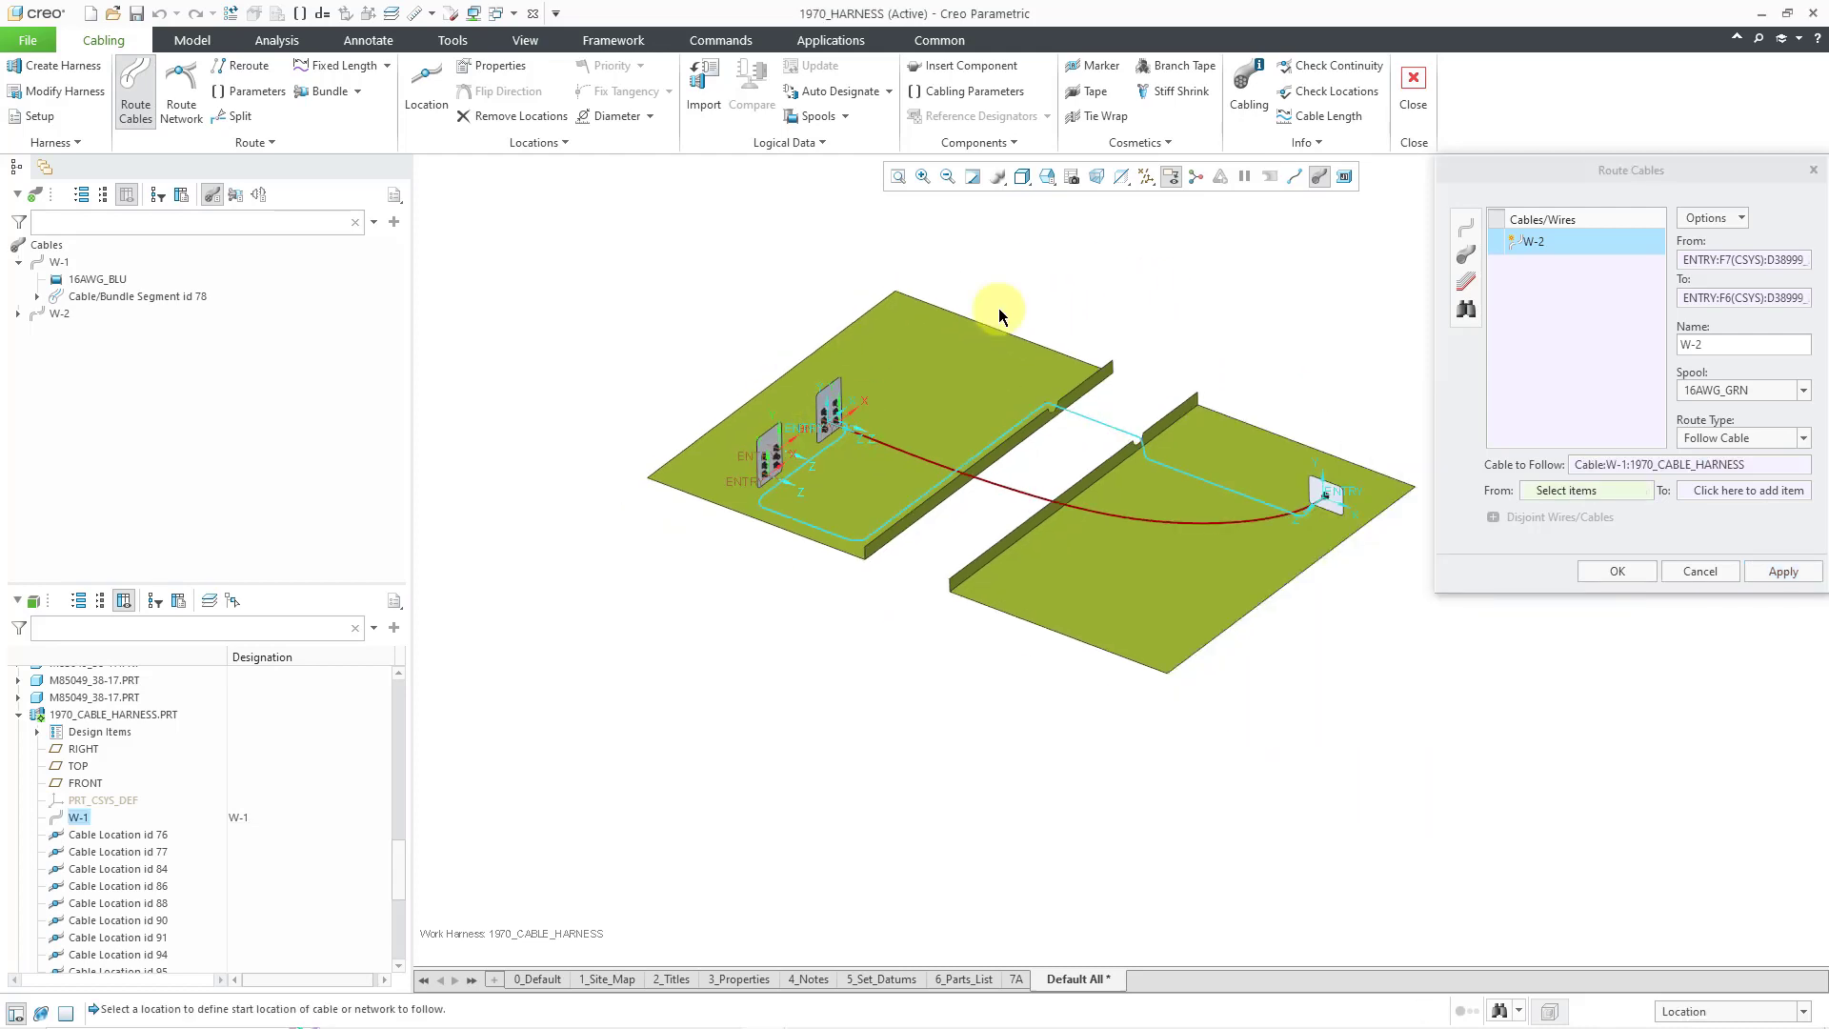
click(1290, 178)
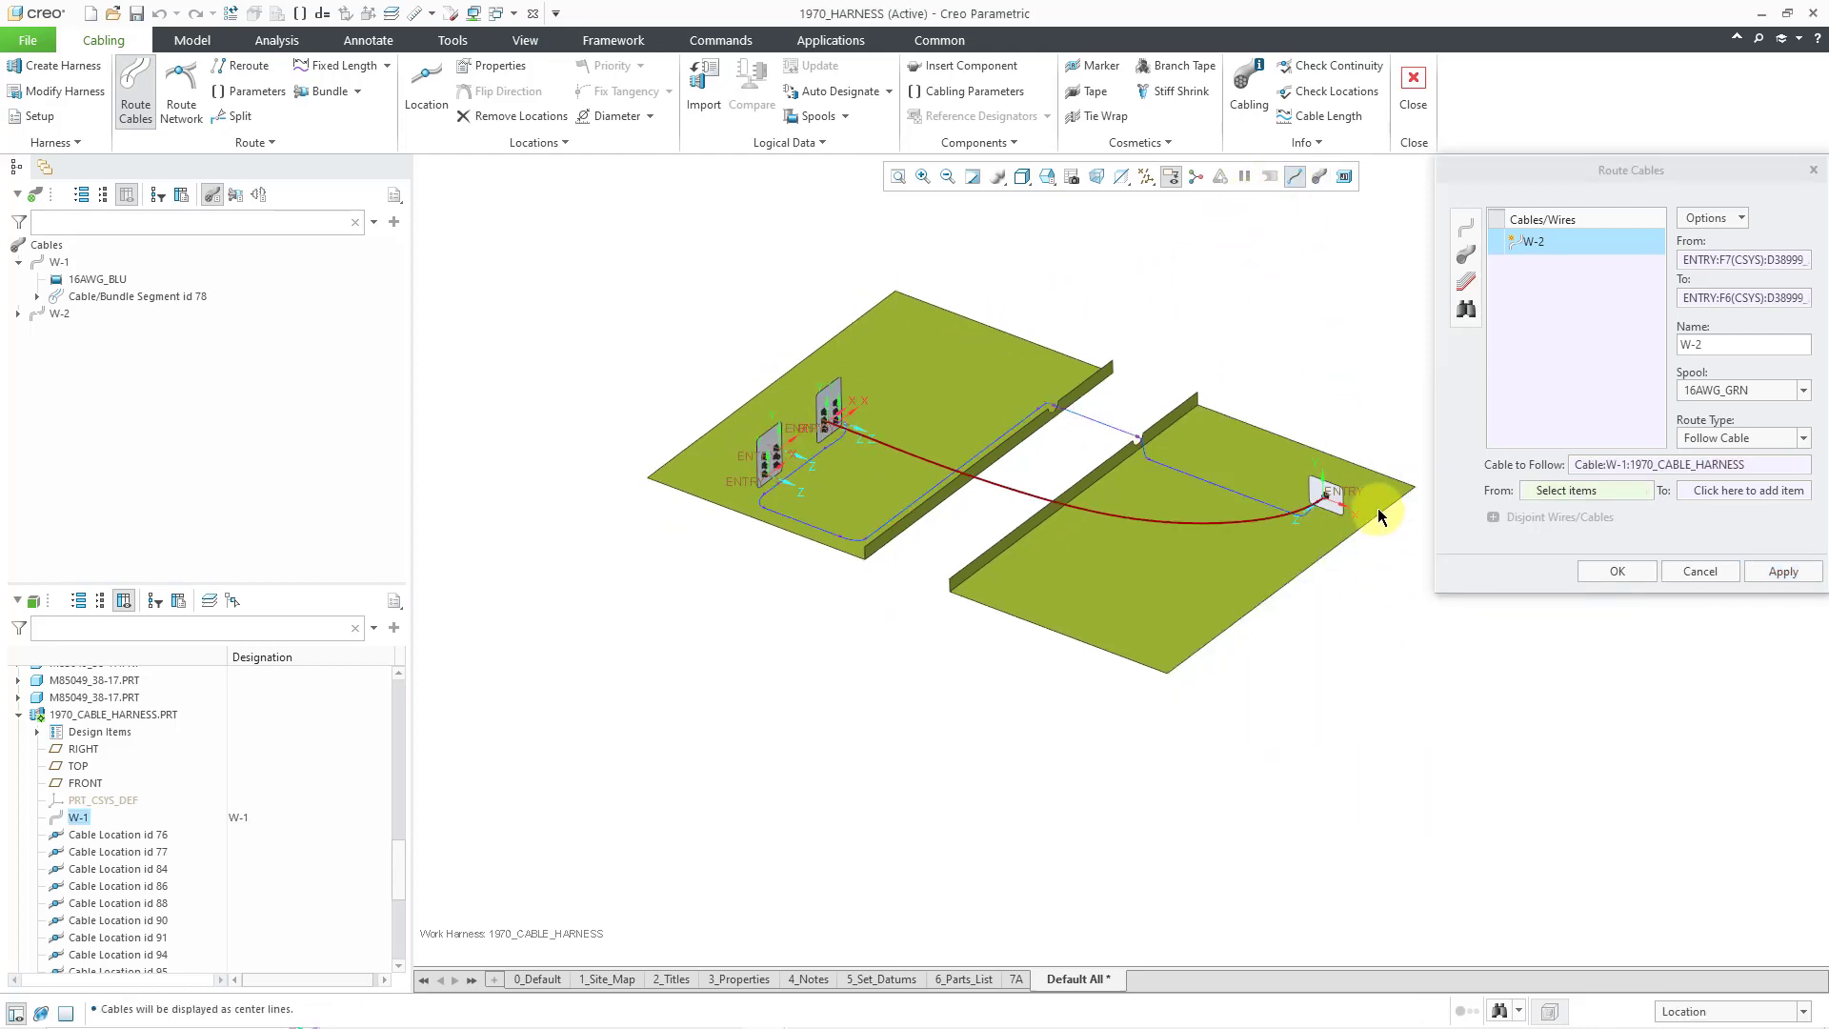
scroll(1253, 484, up, 5)
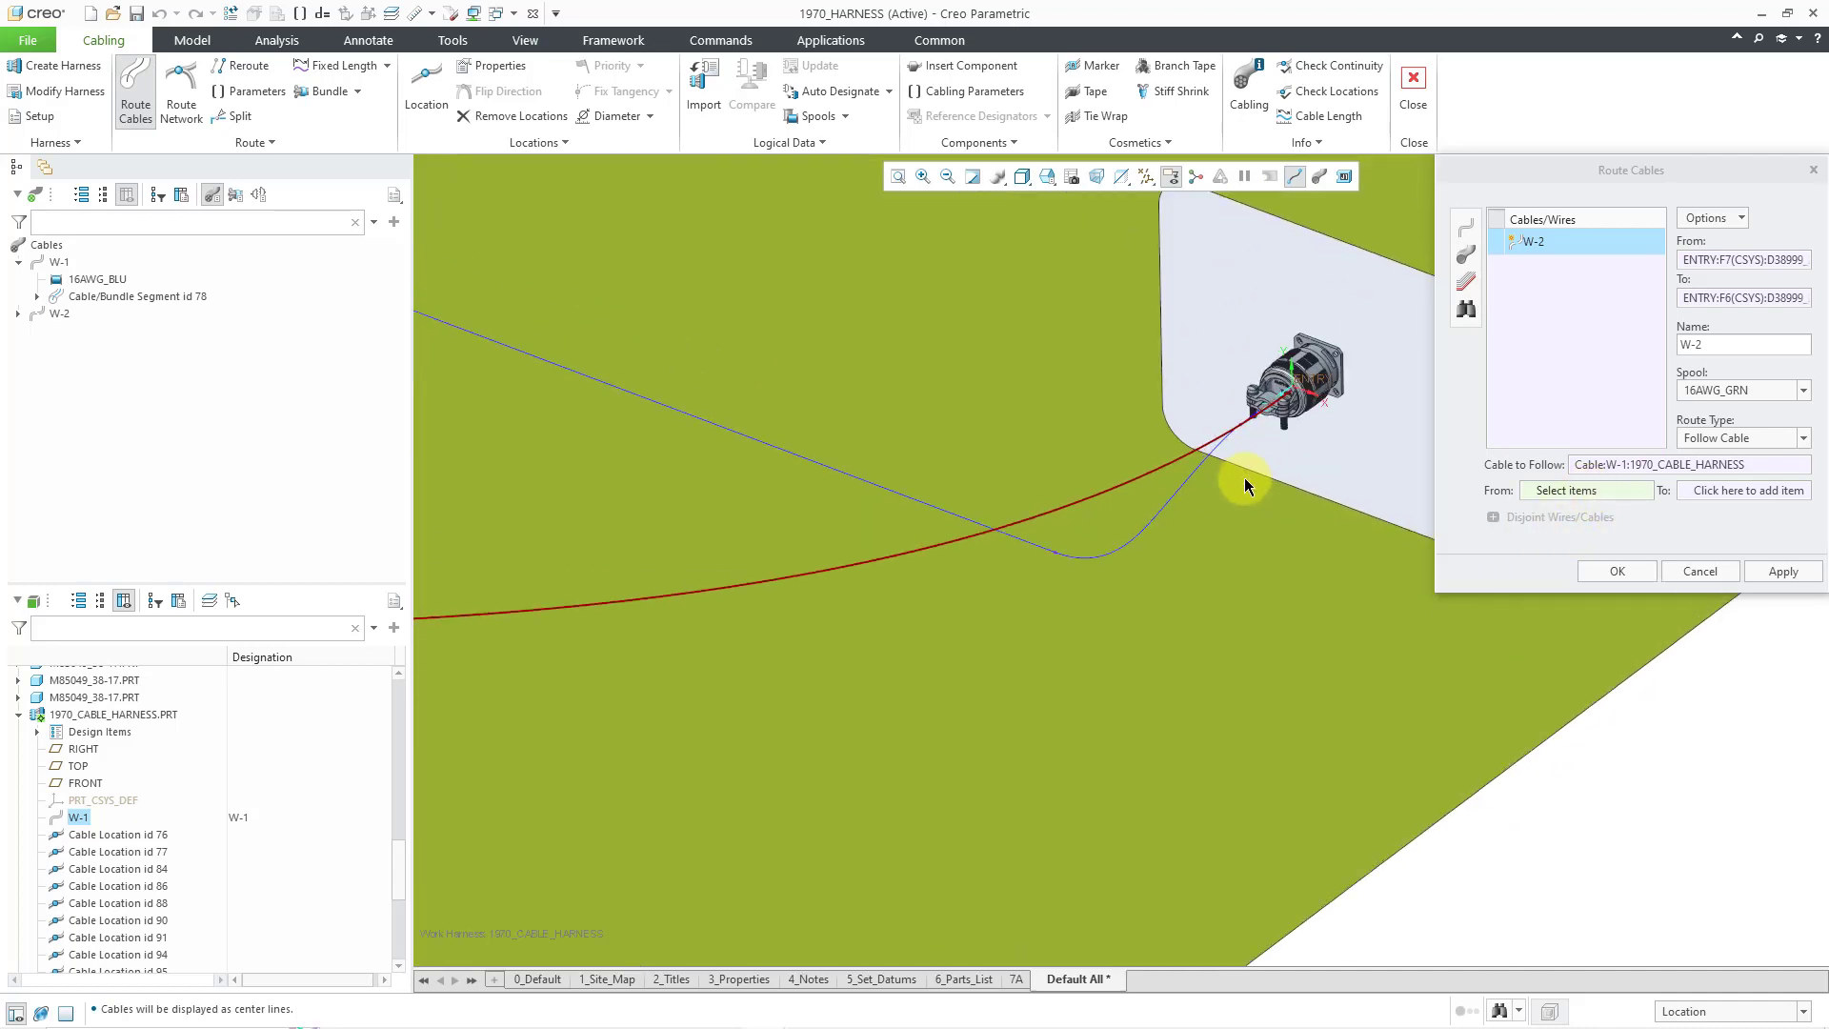
click(1238, 424)
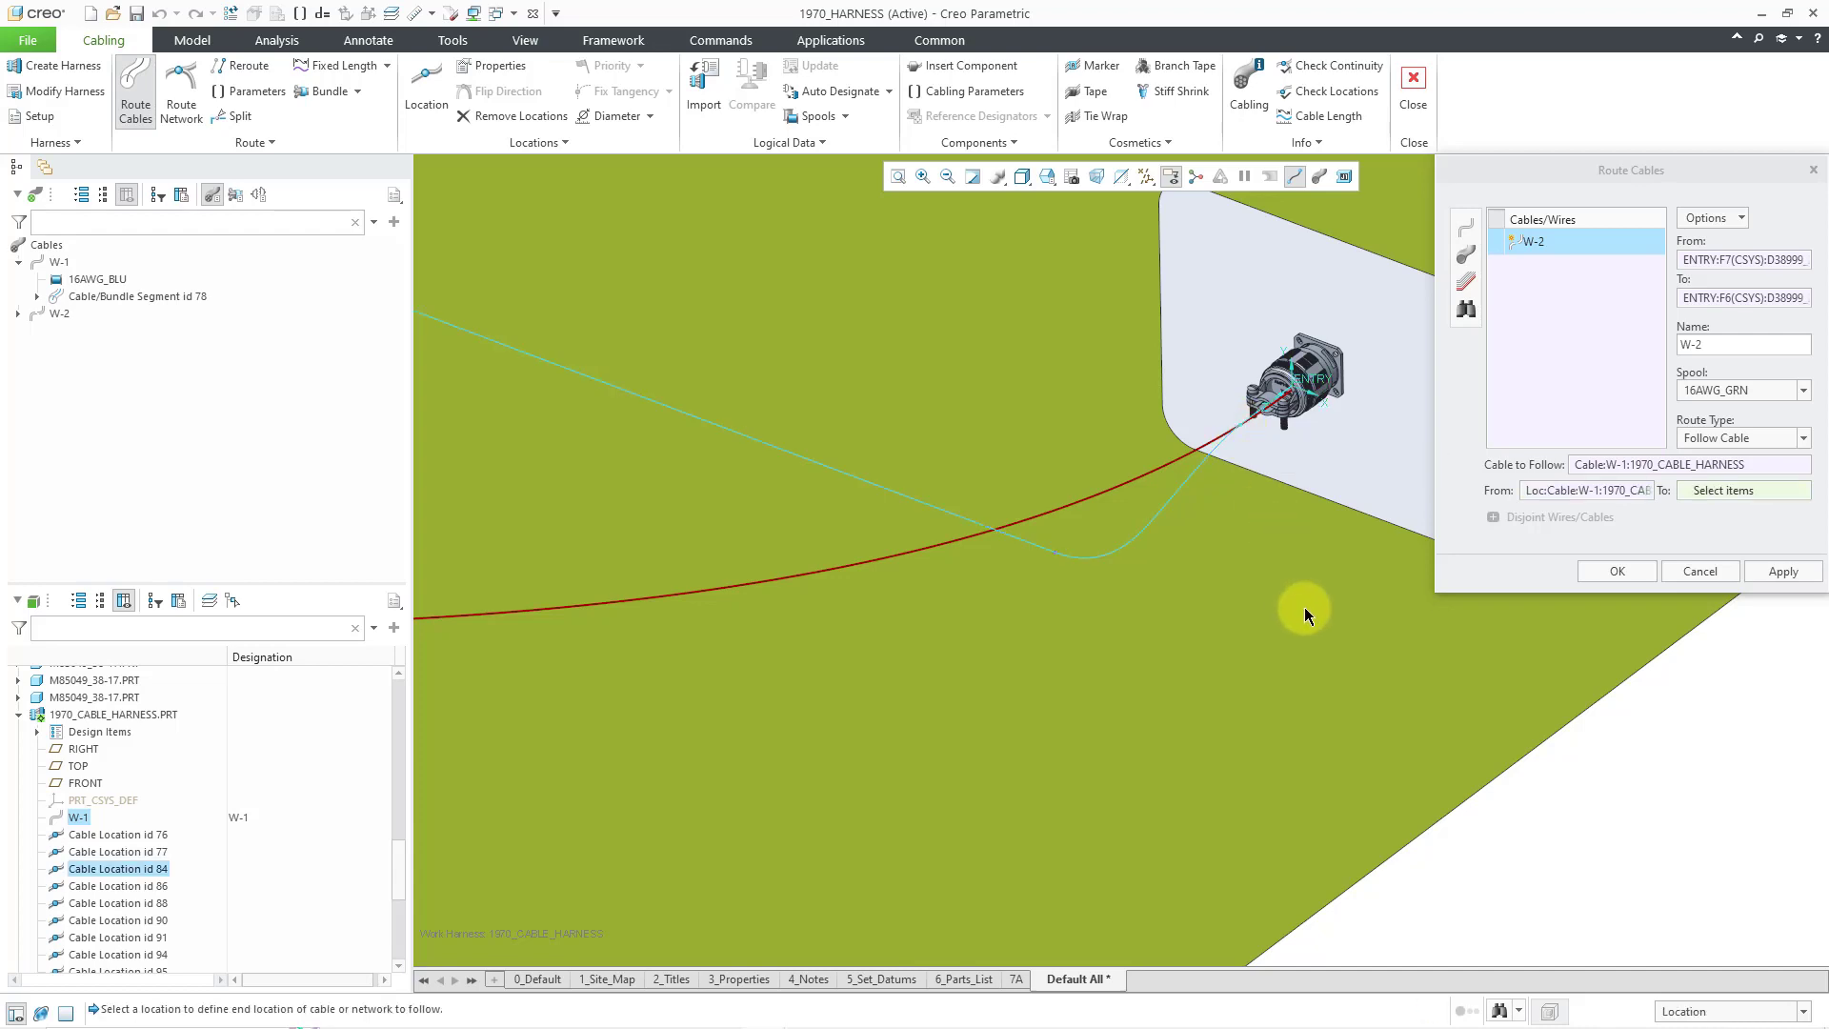
scroll(1356, 615, down, 5)
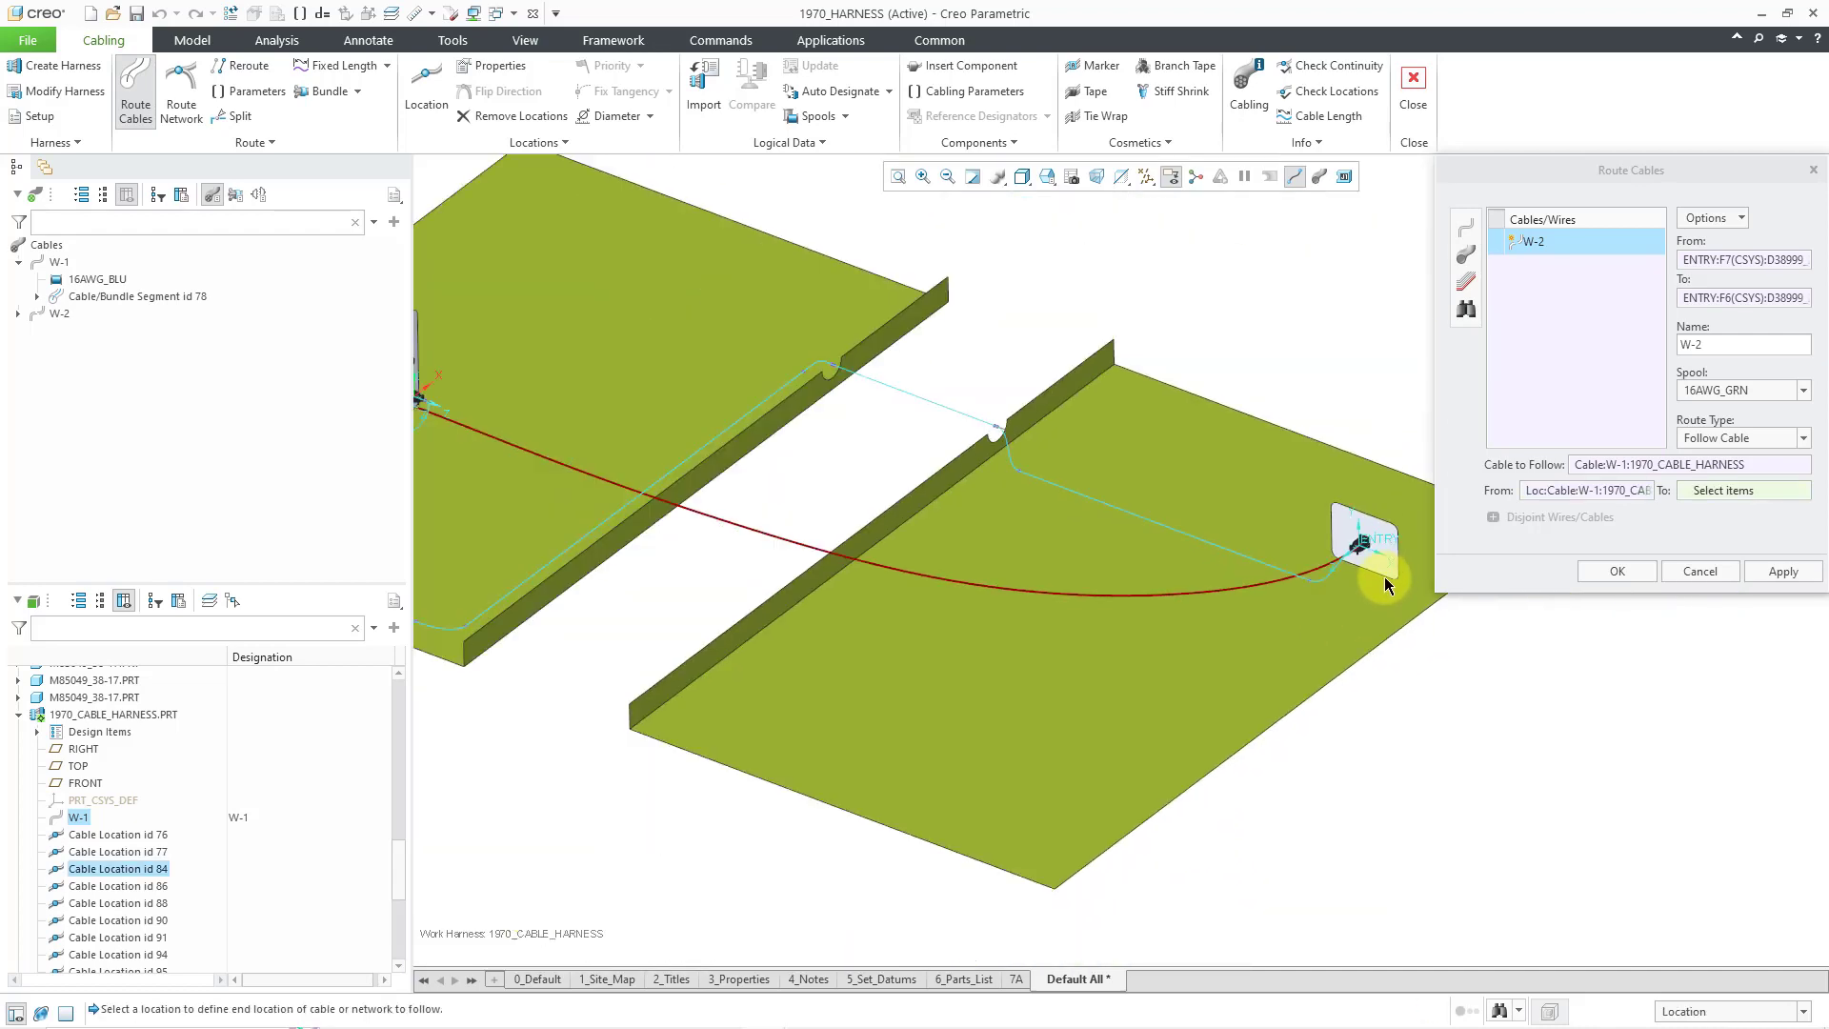
scroll(875, 522, up, 4)
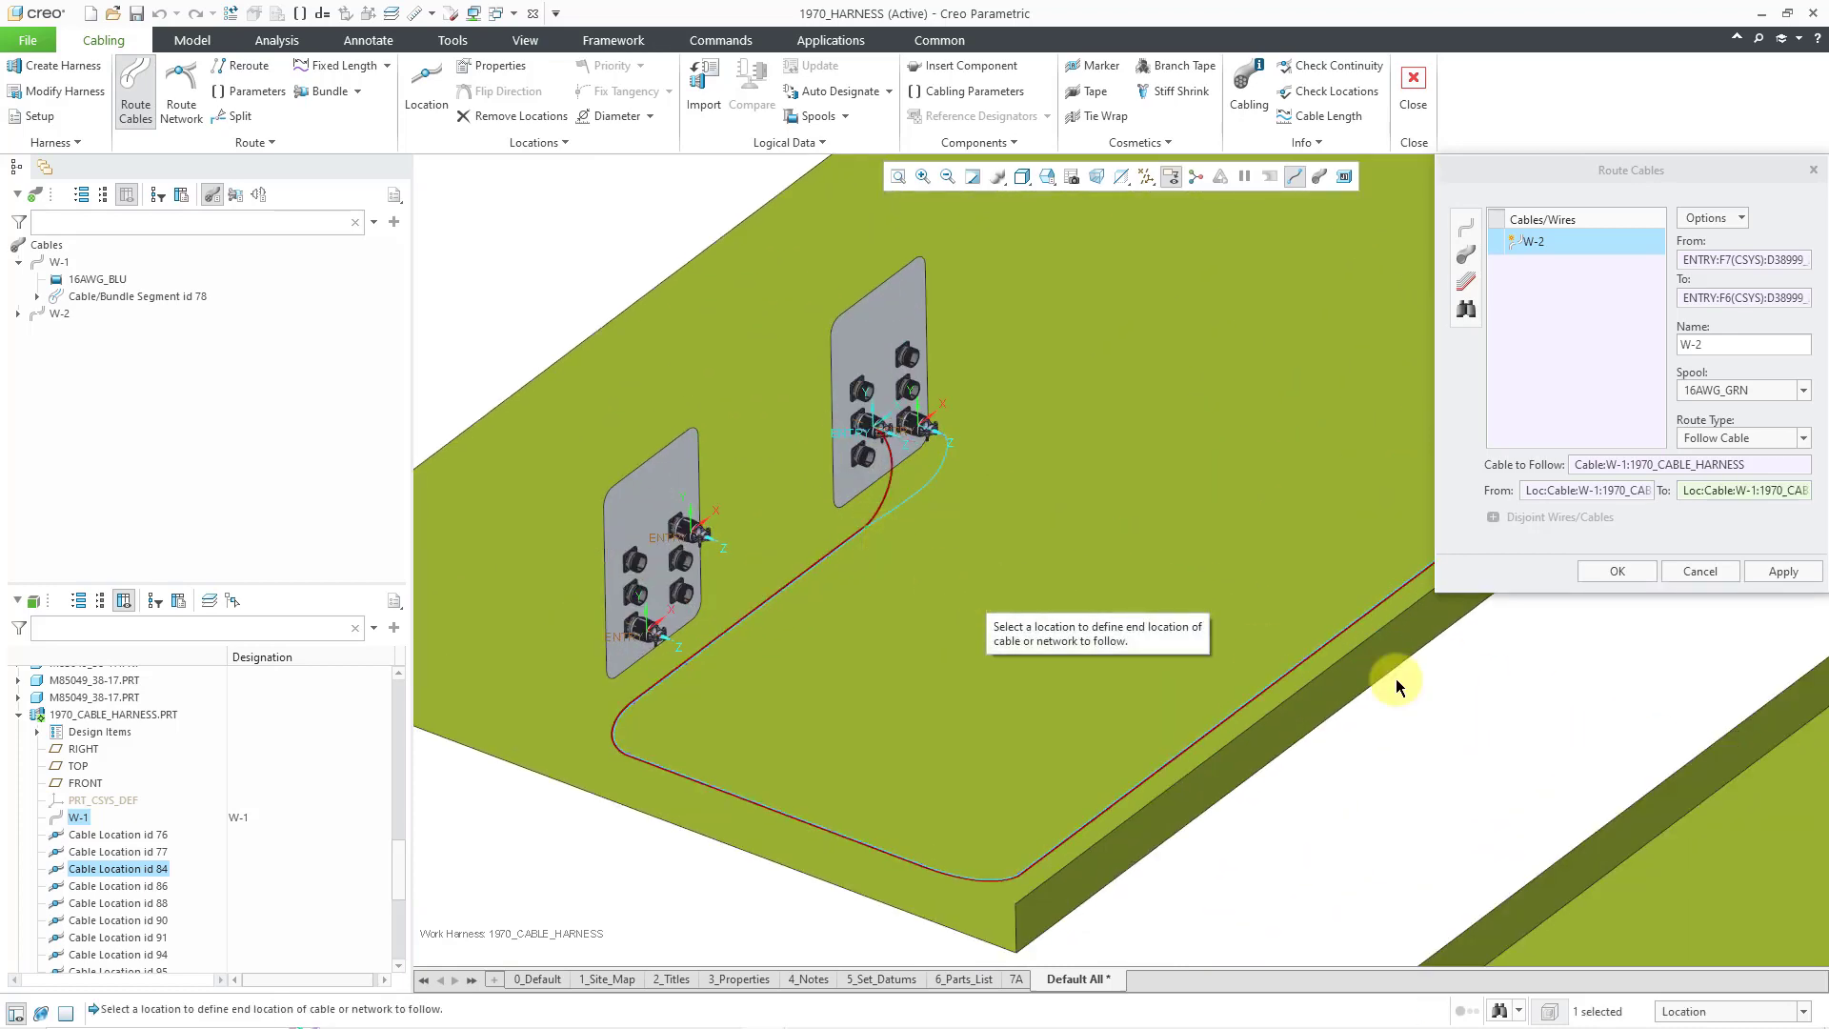
click(1784, 572)
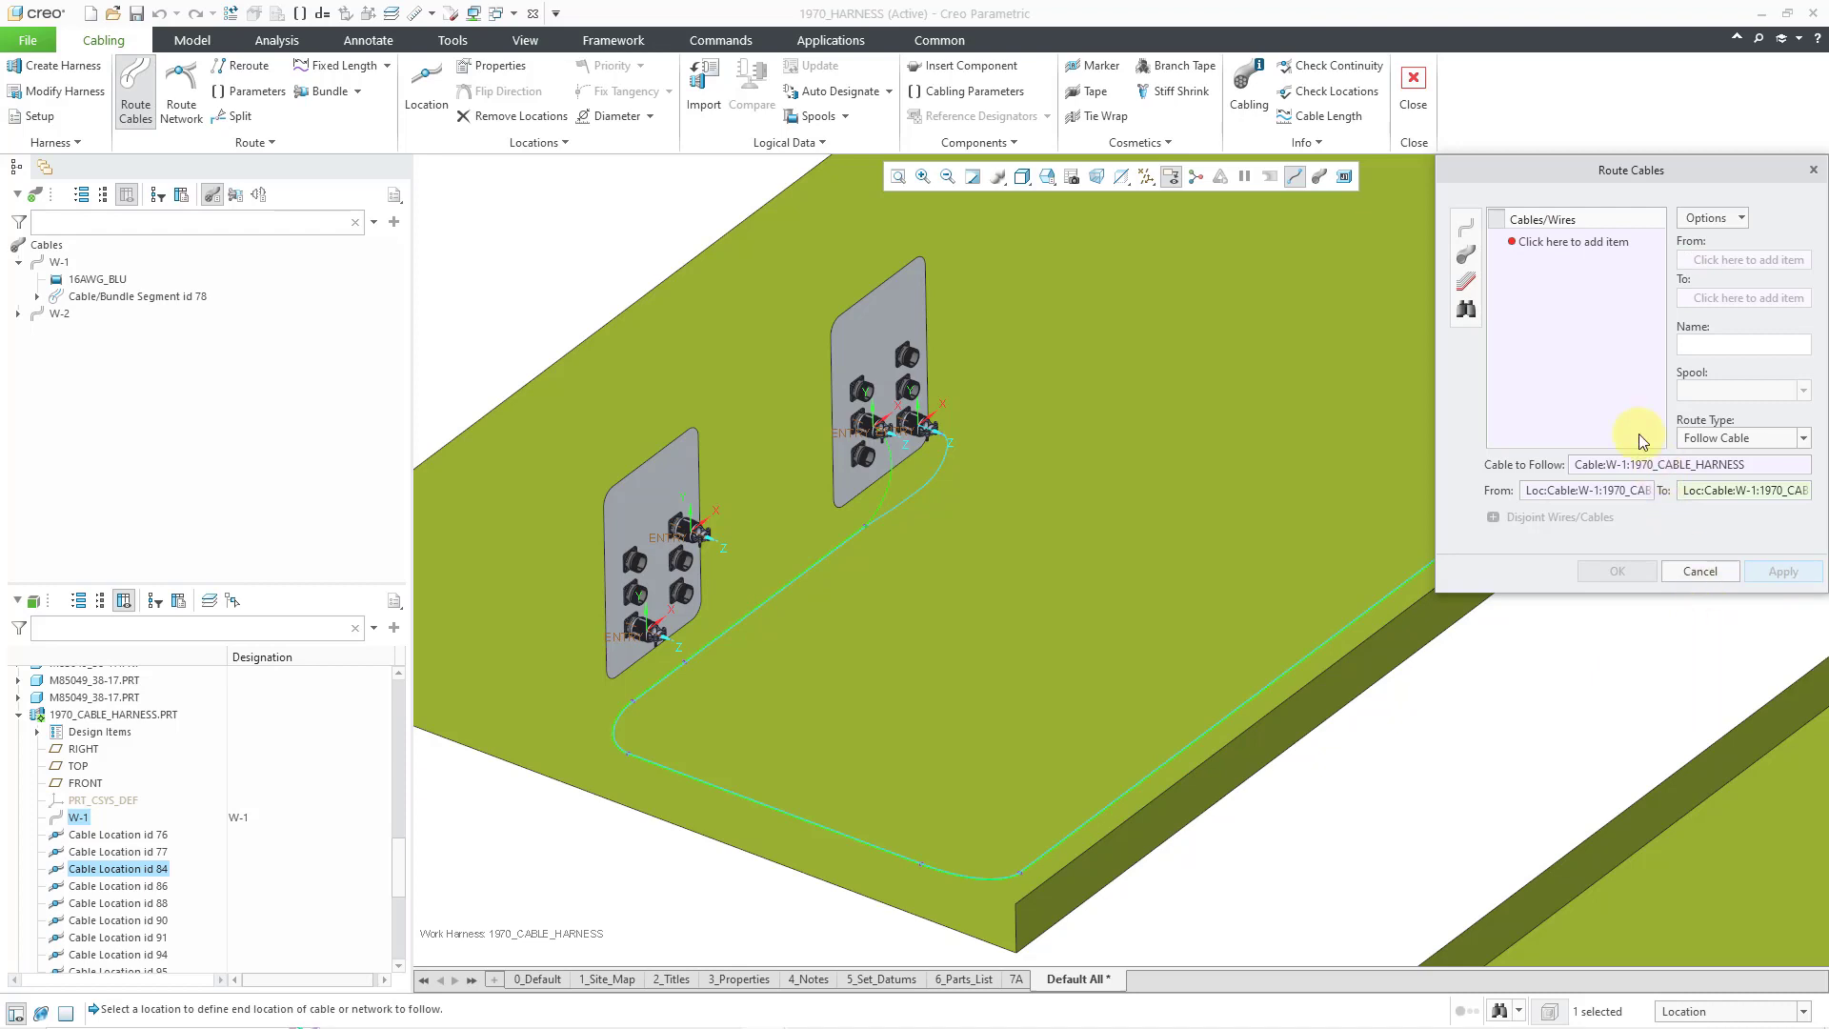
- Create wire W-3 on spool 16AWG_RED from the right connector's entry F7 to the left plate's F6
click(1474, 235)
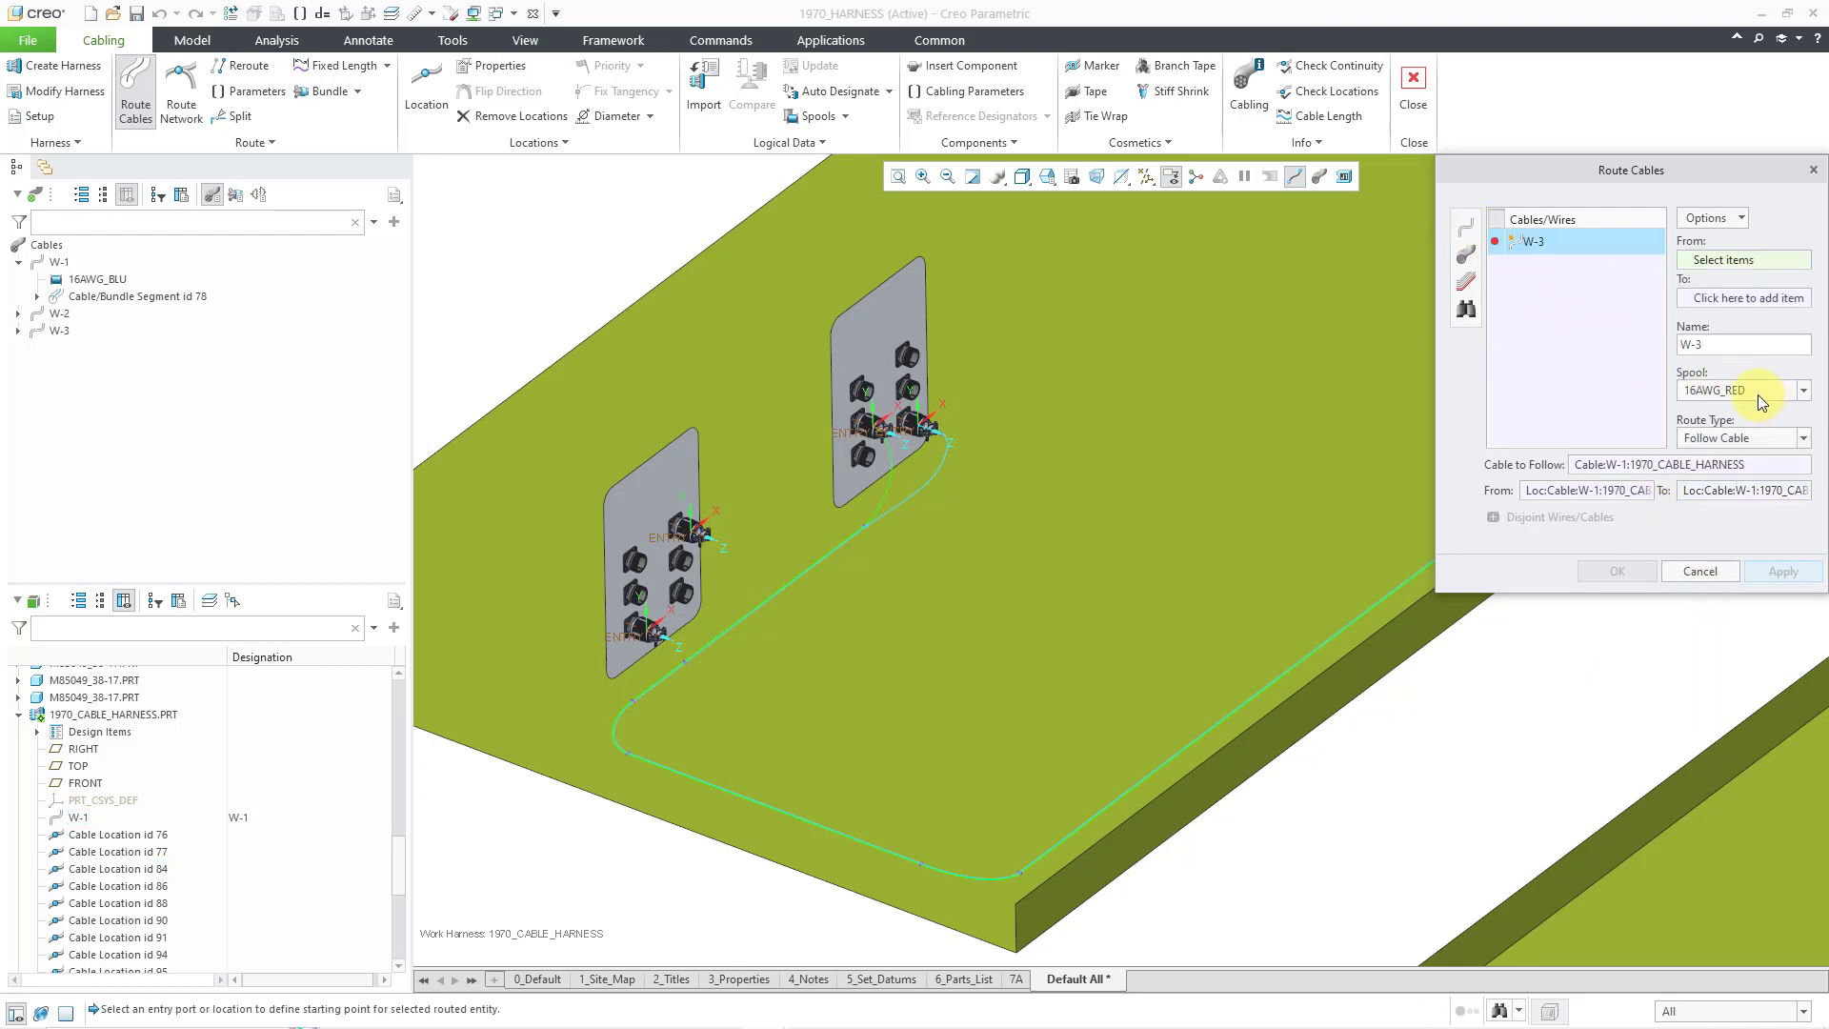
scroll(667, 560, down, 3)
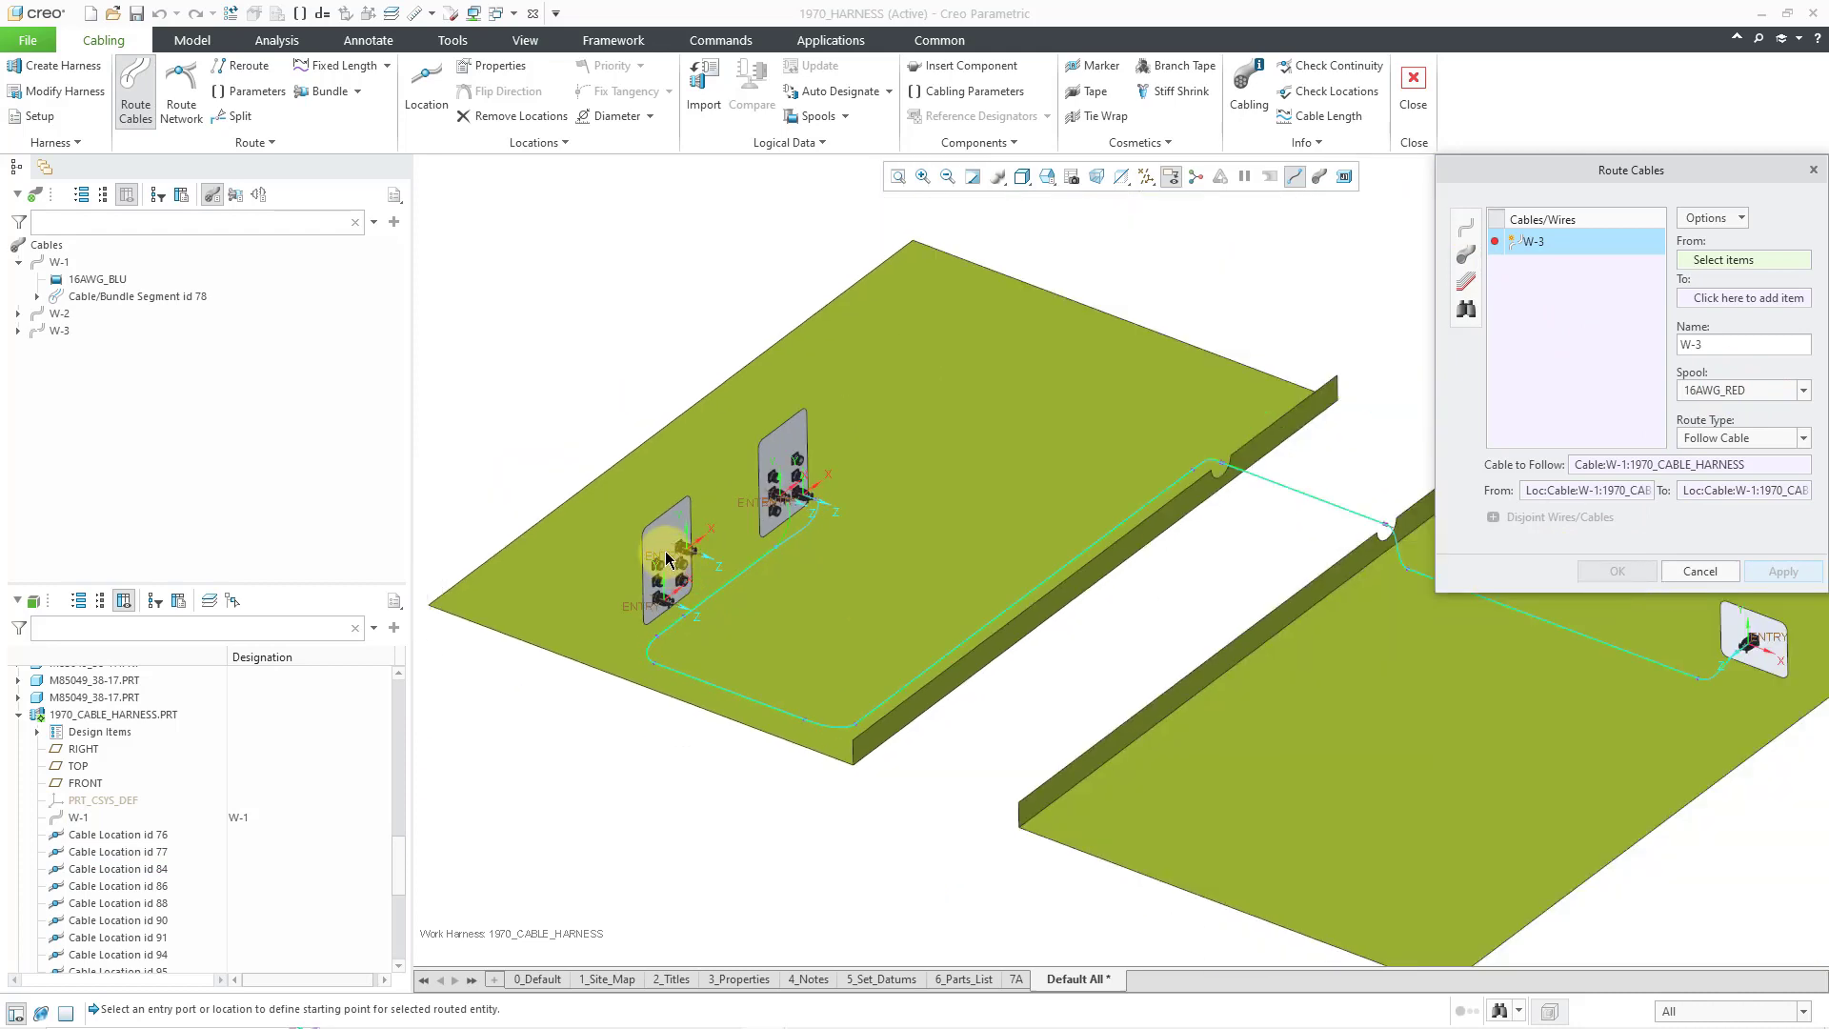
scroll(667, 559, down, 2)
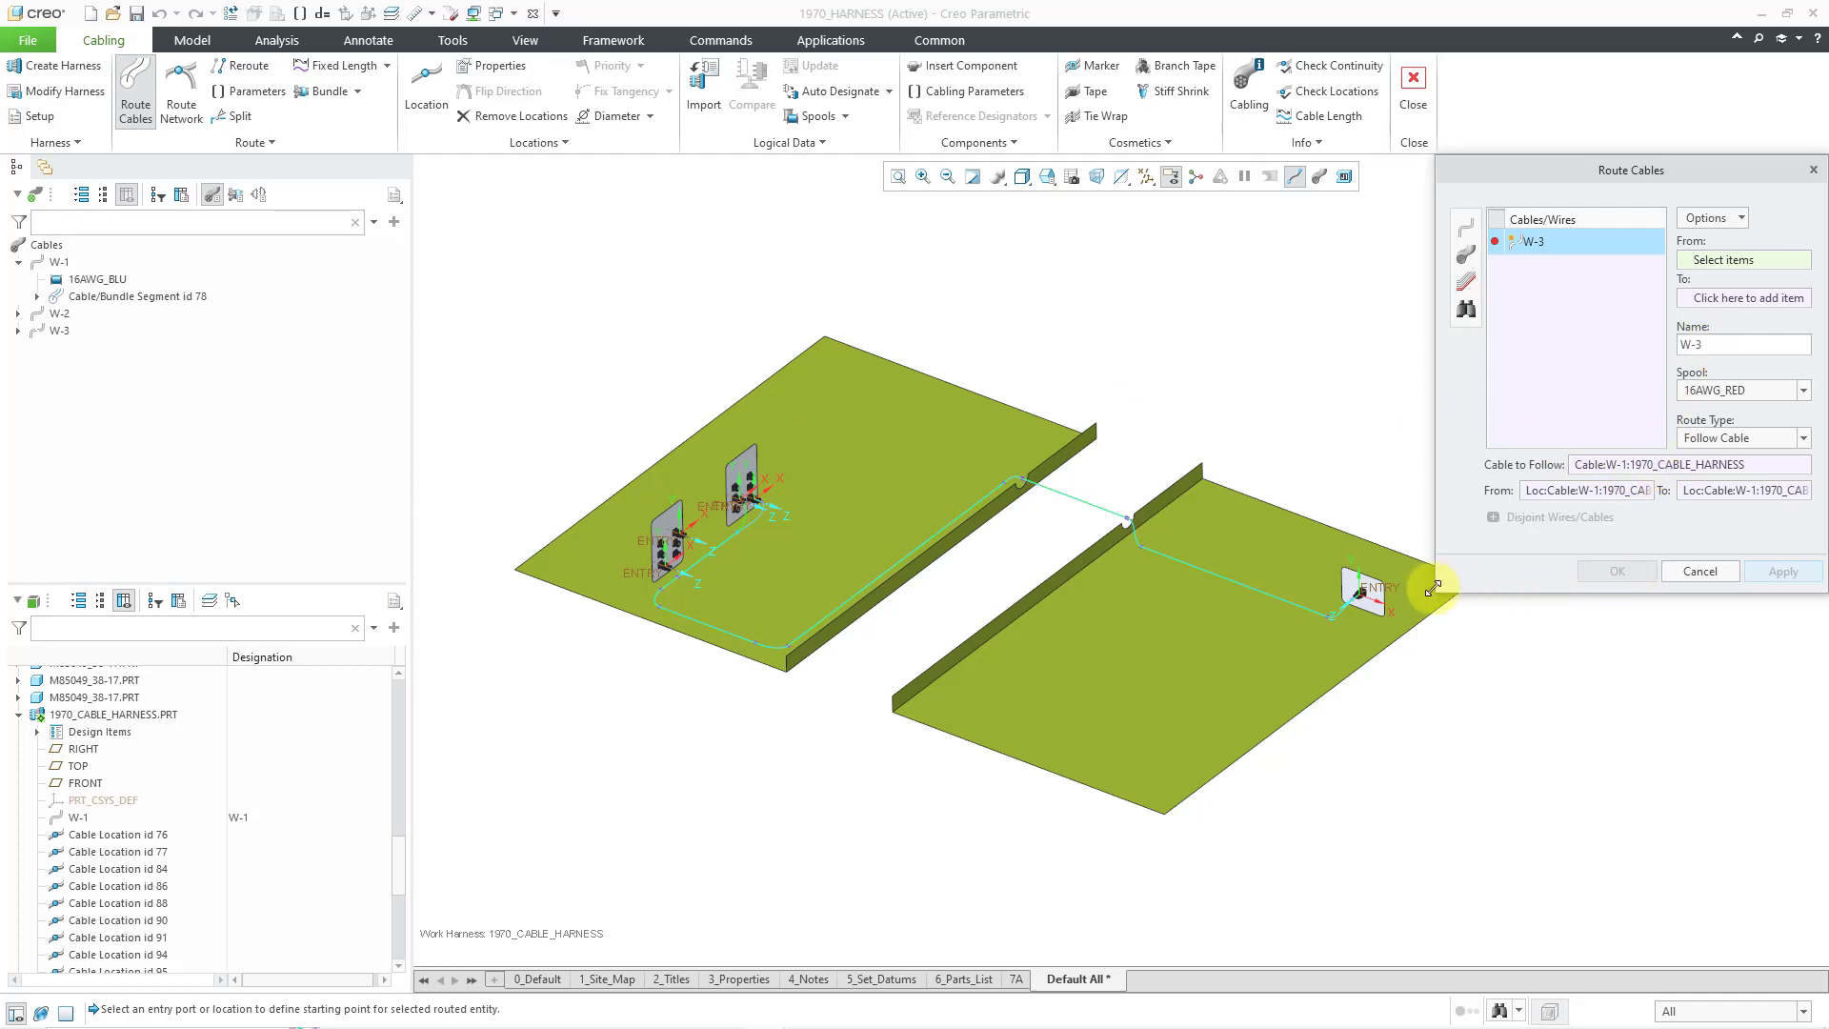
click(1384, 597)
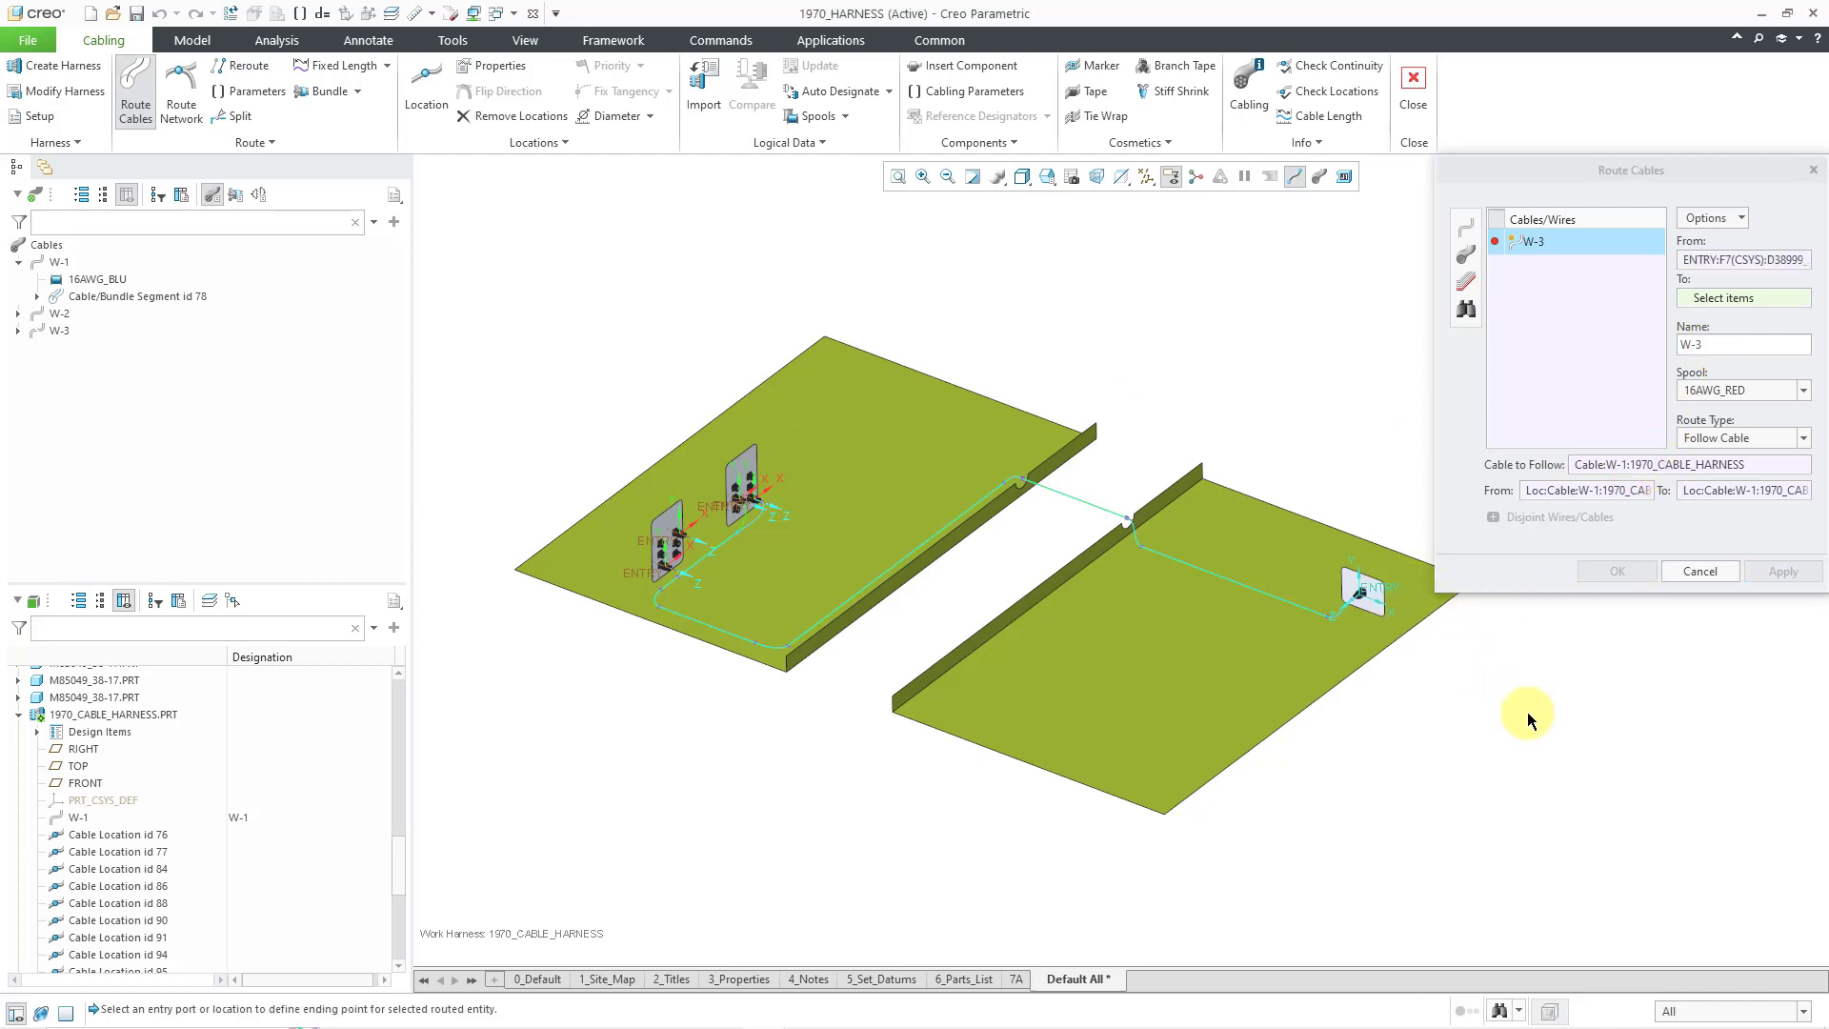
scroll(692, 545, up, 5)
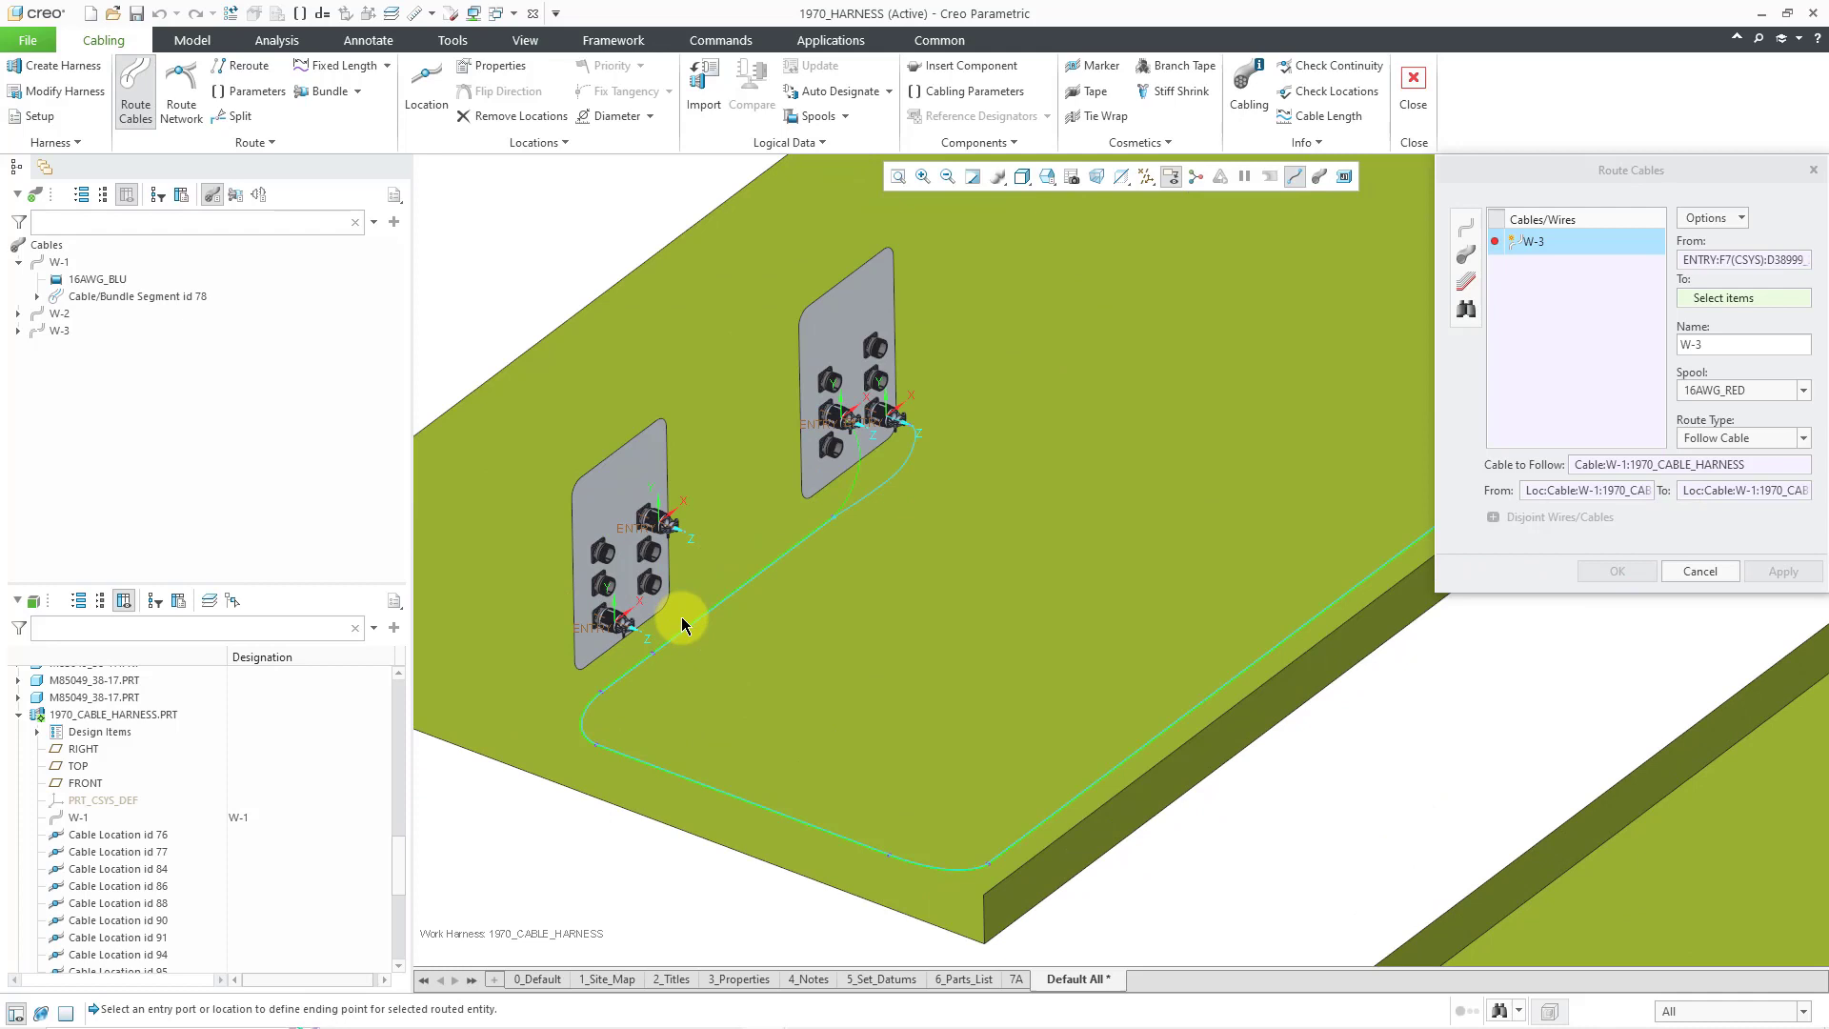
click(645, 532)
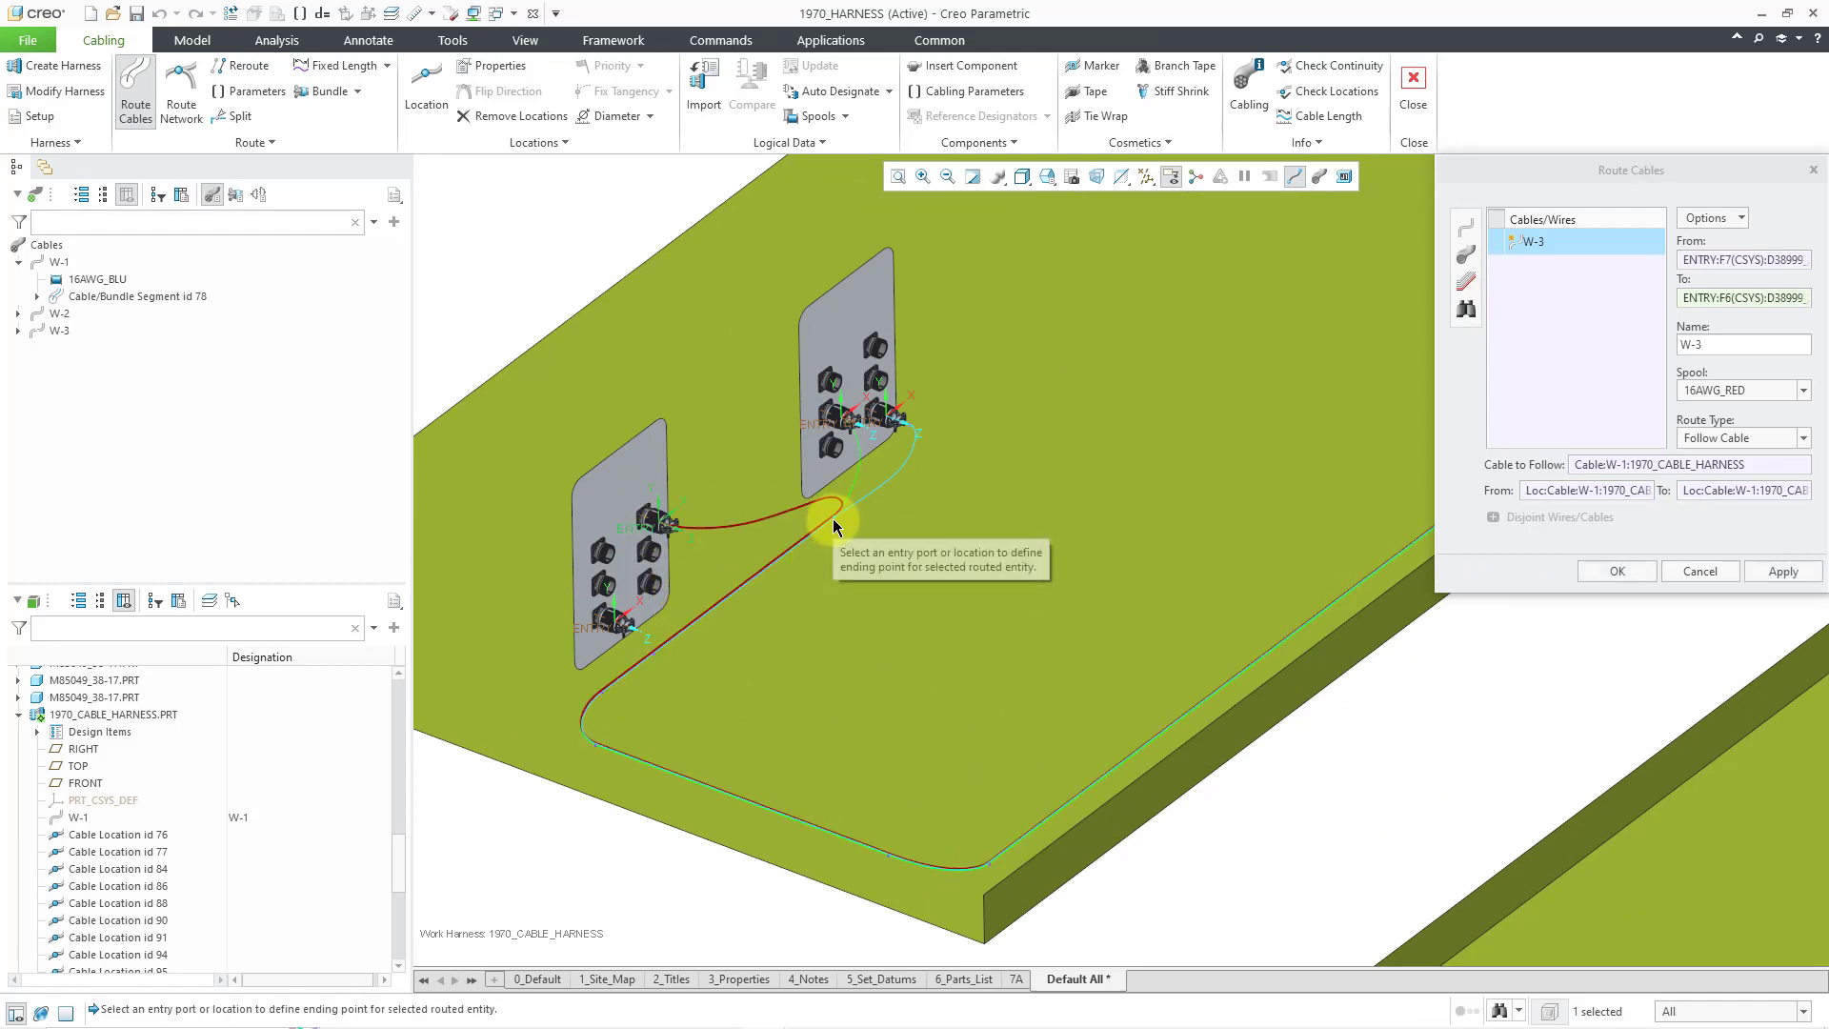
- Set where W-3 stops following W-1 and apply the route
click(1728, 492)
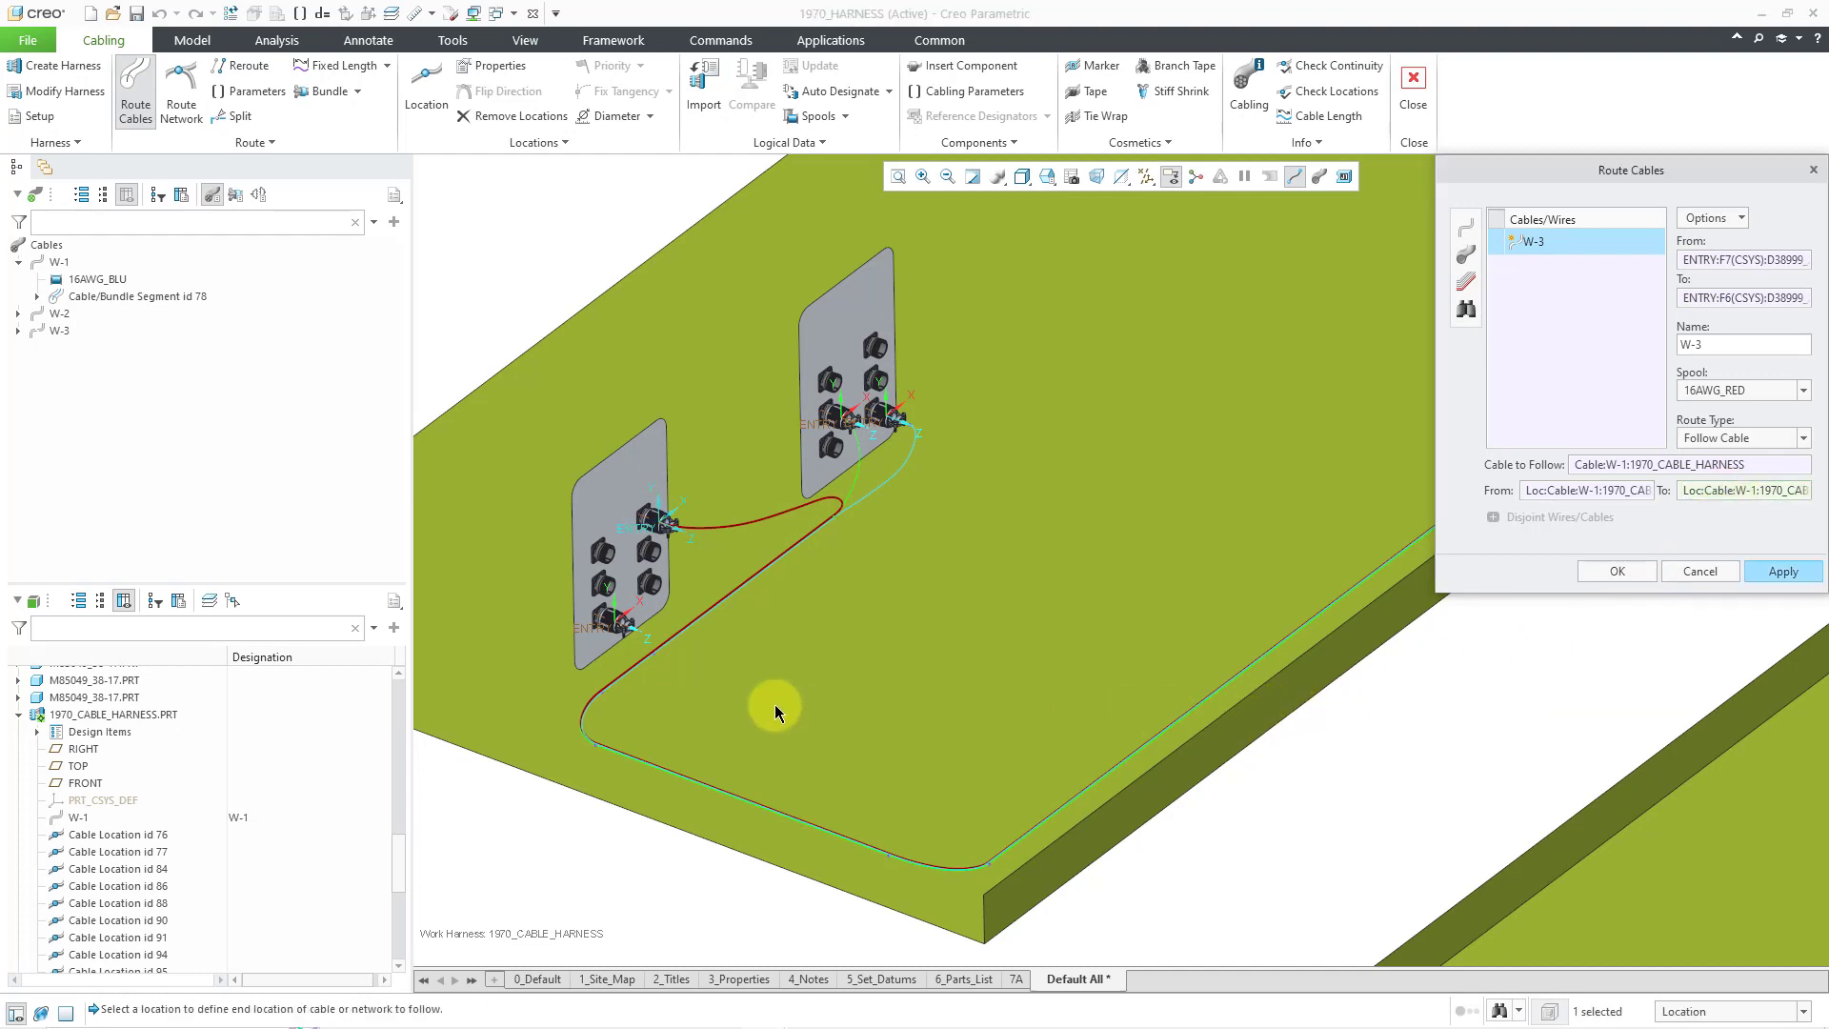
click(660, 658)
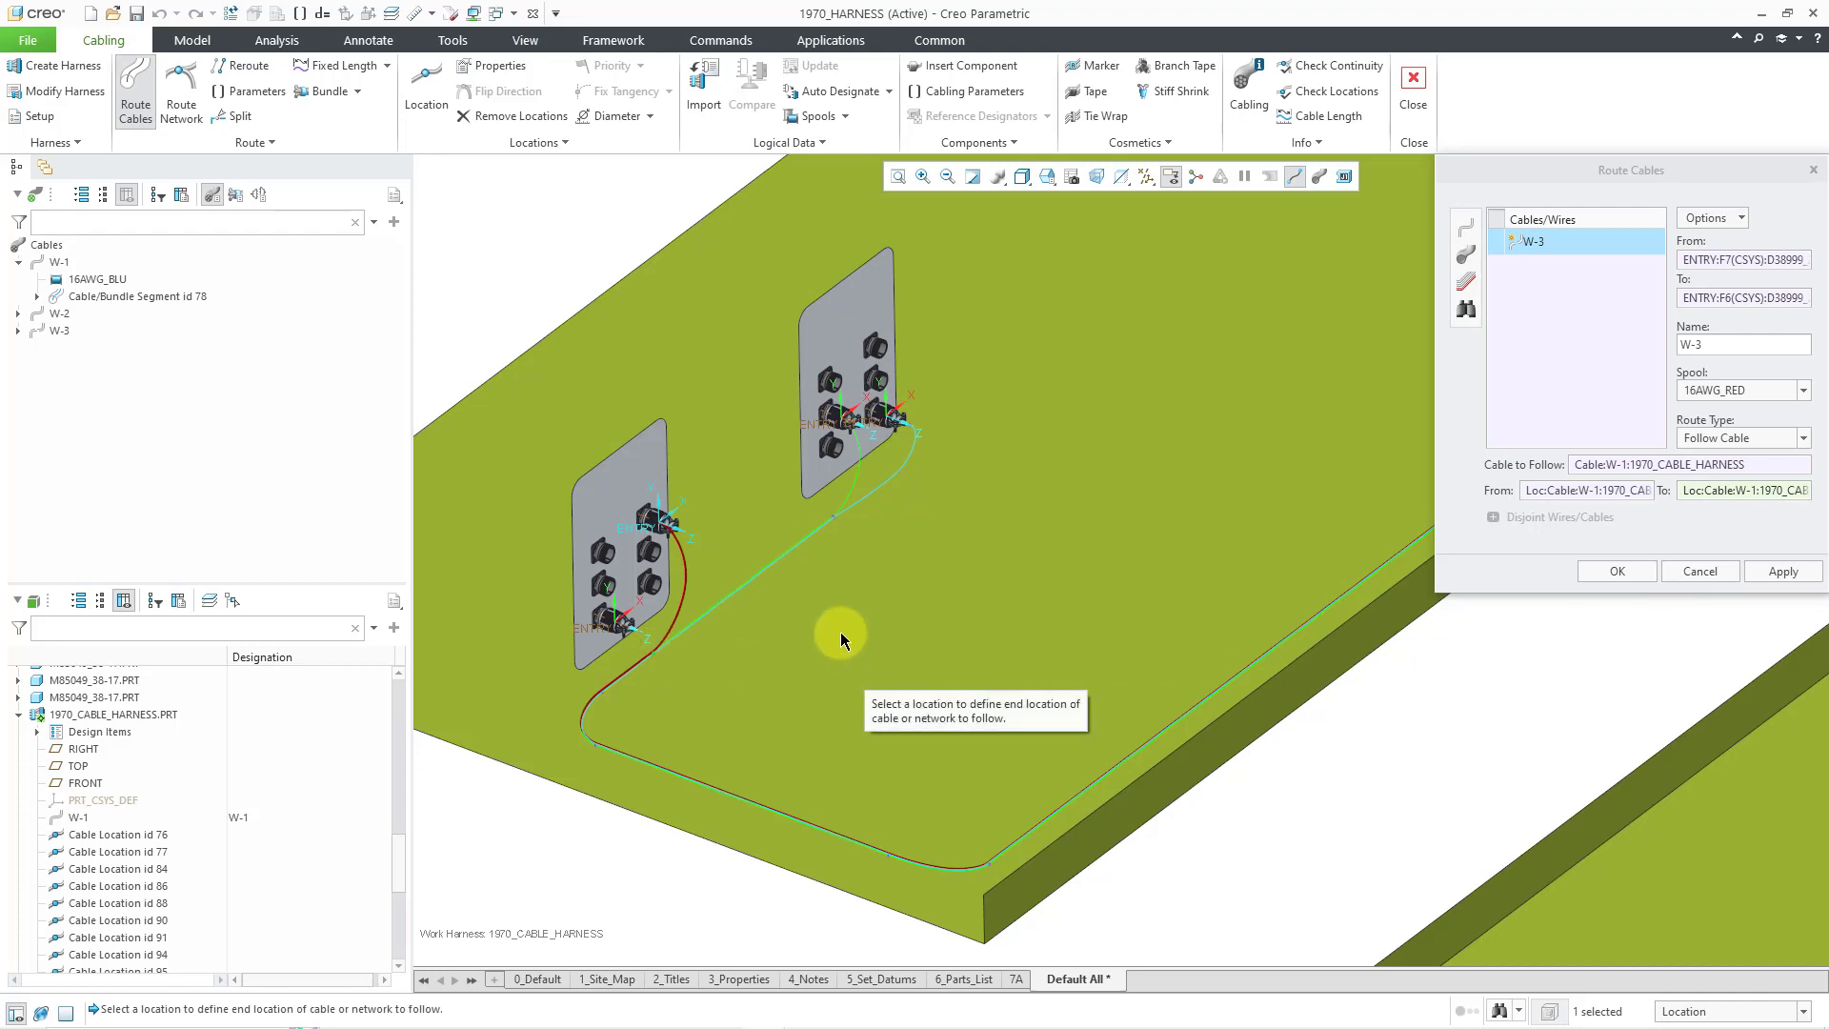
scroll(839, 632, down, 2)
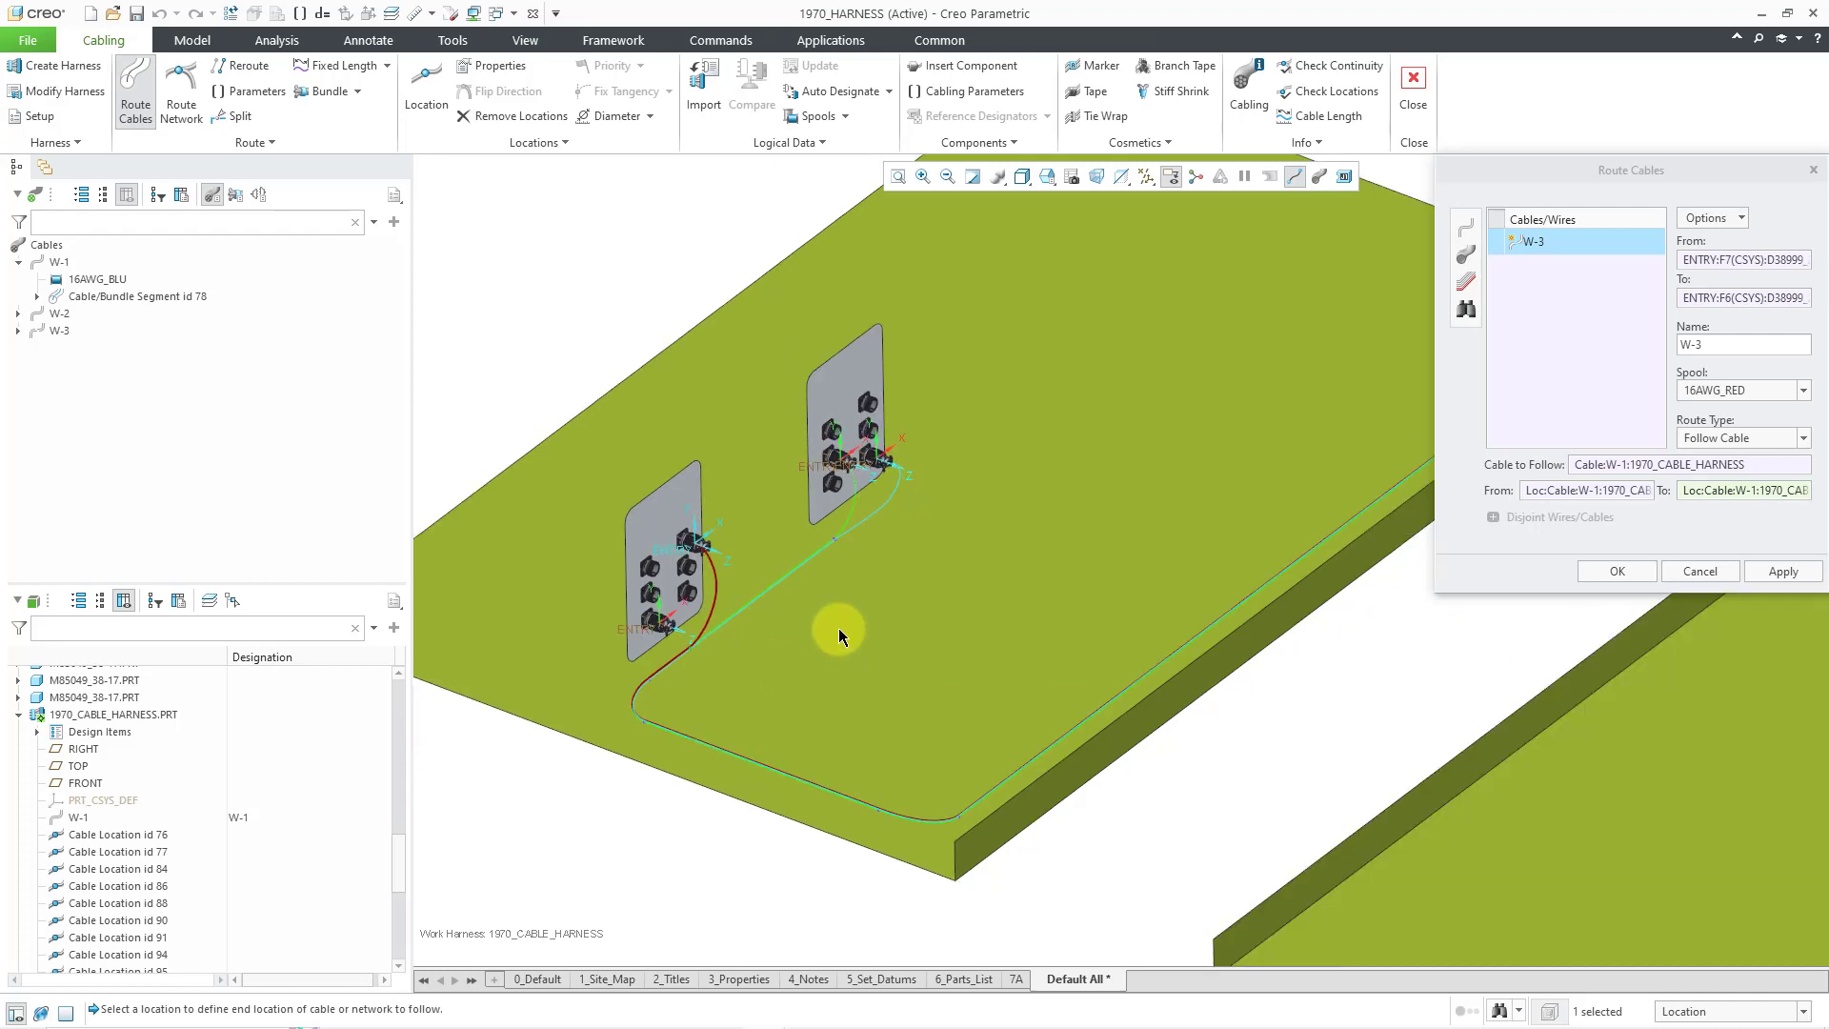
click(1787, 573)
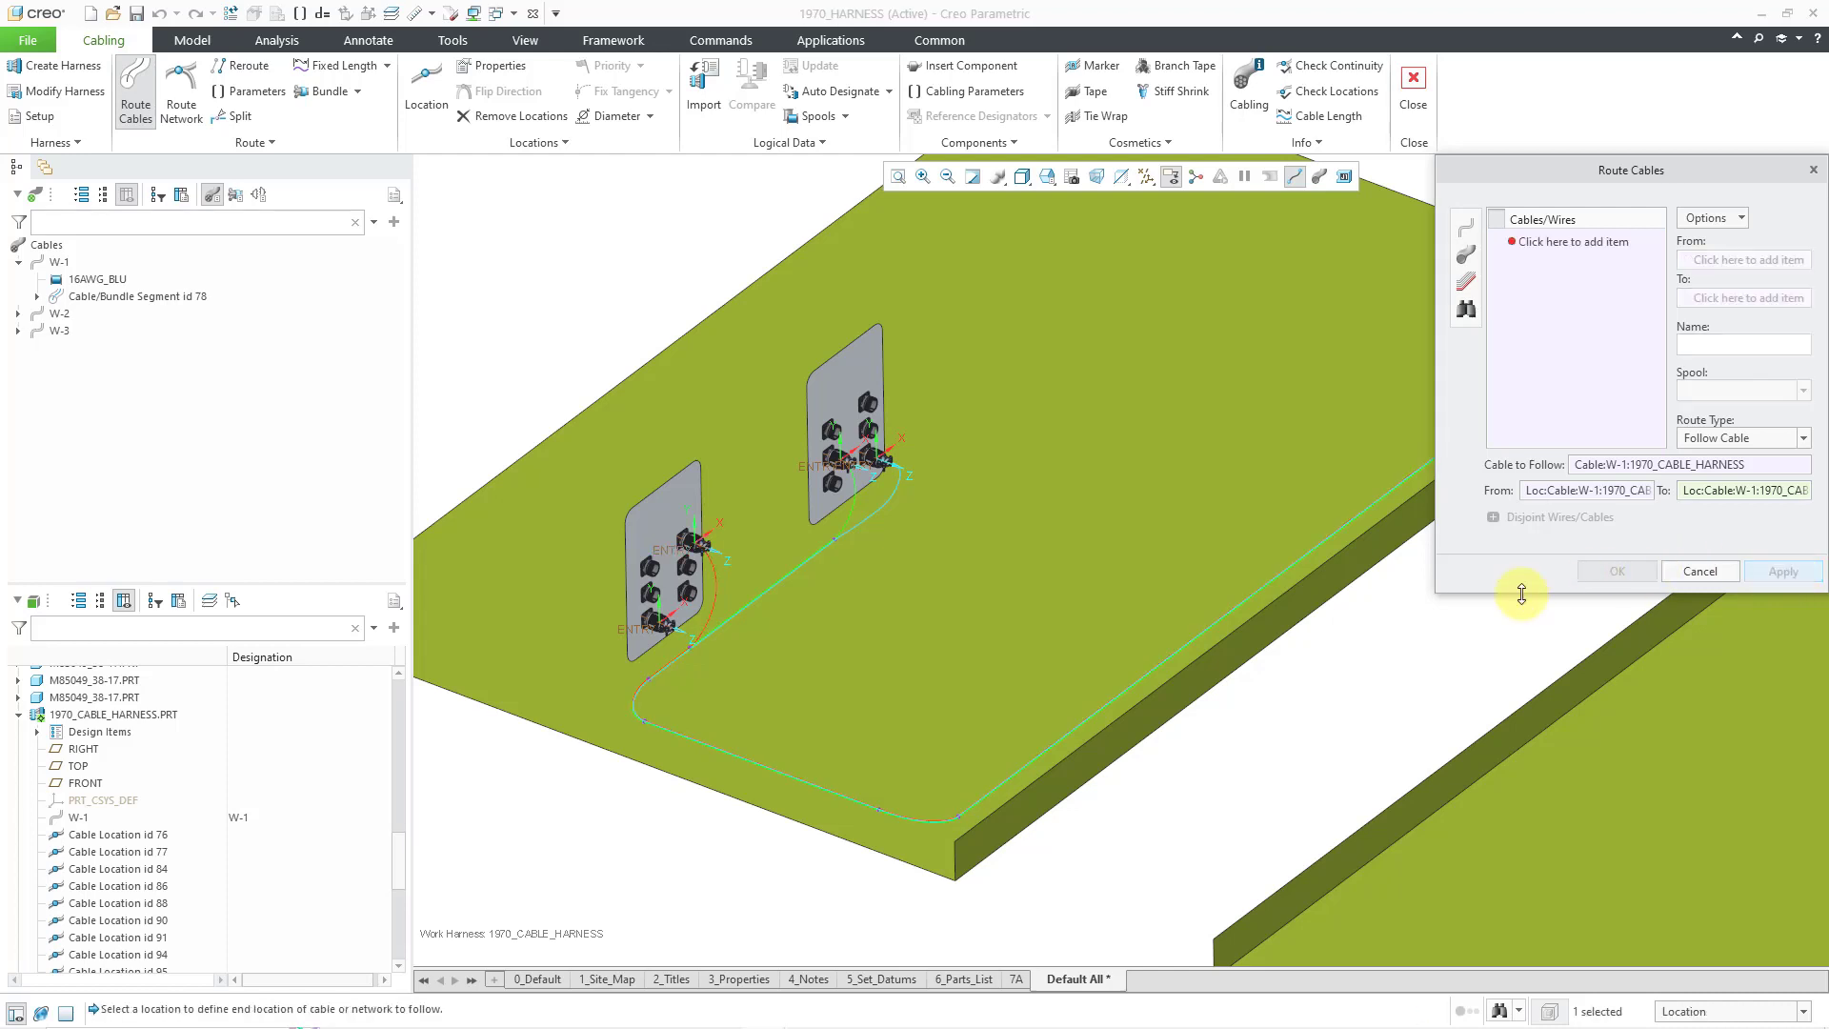
- Create wire W-4 on spool 16AWG_BLU from the right connector's entry port to the lower-left connector
click(1467, 233)
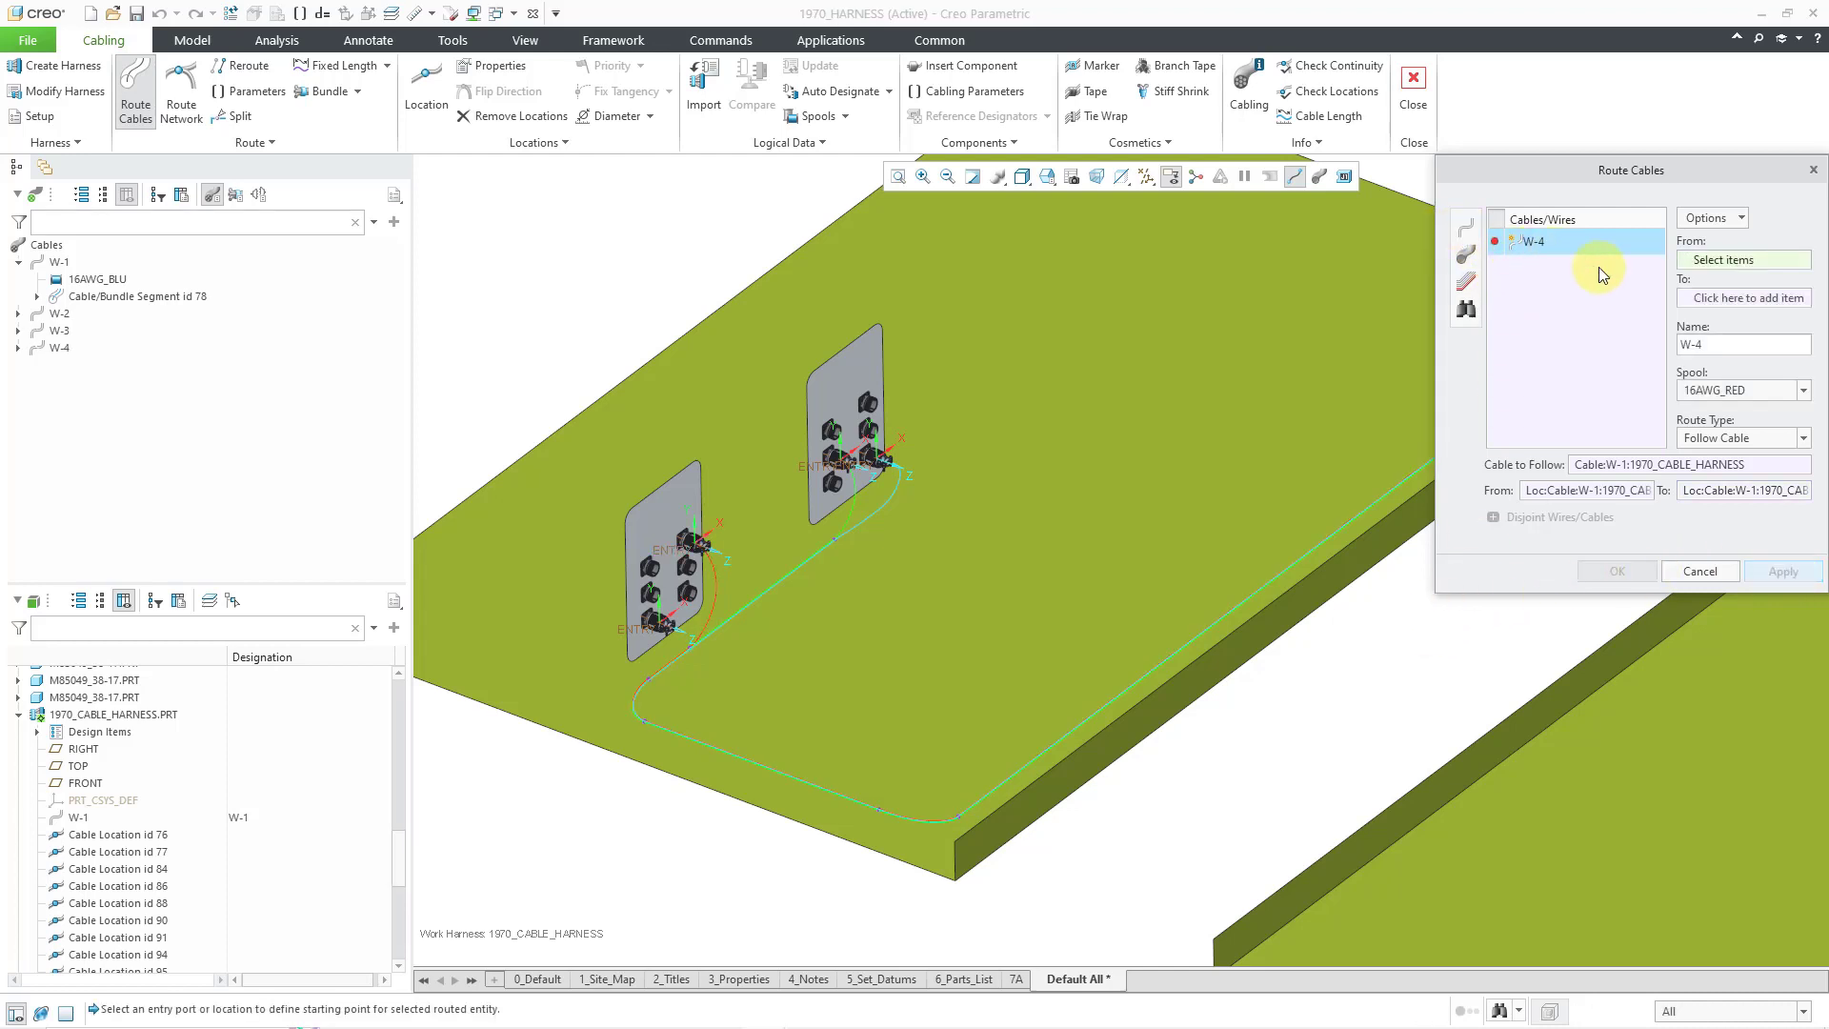
click(1769, 389)
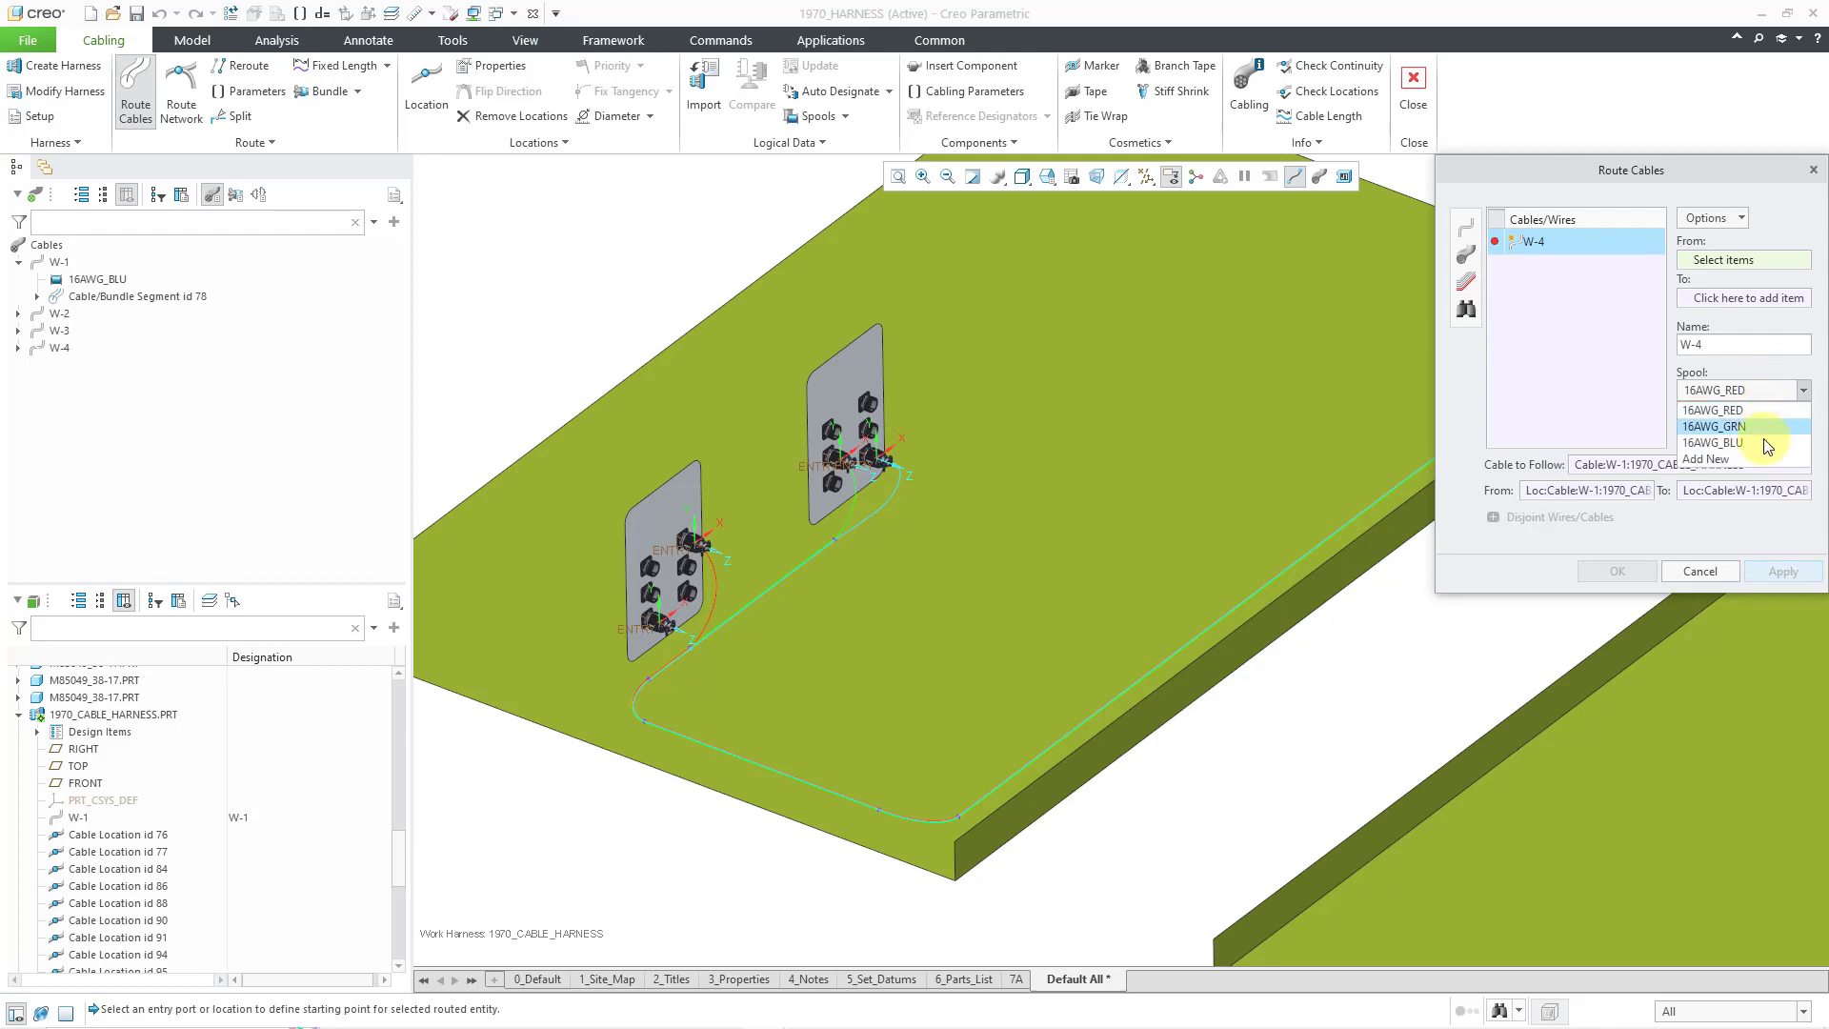
click(1763, 440)
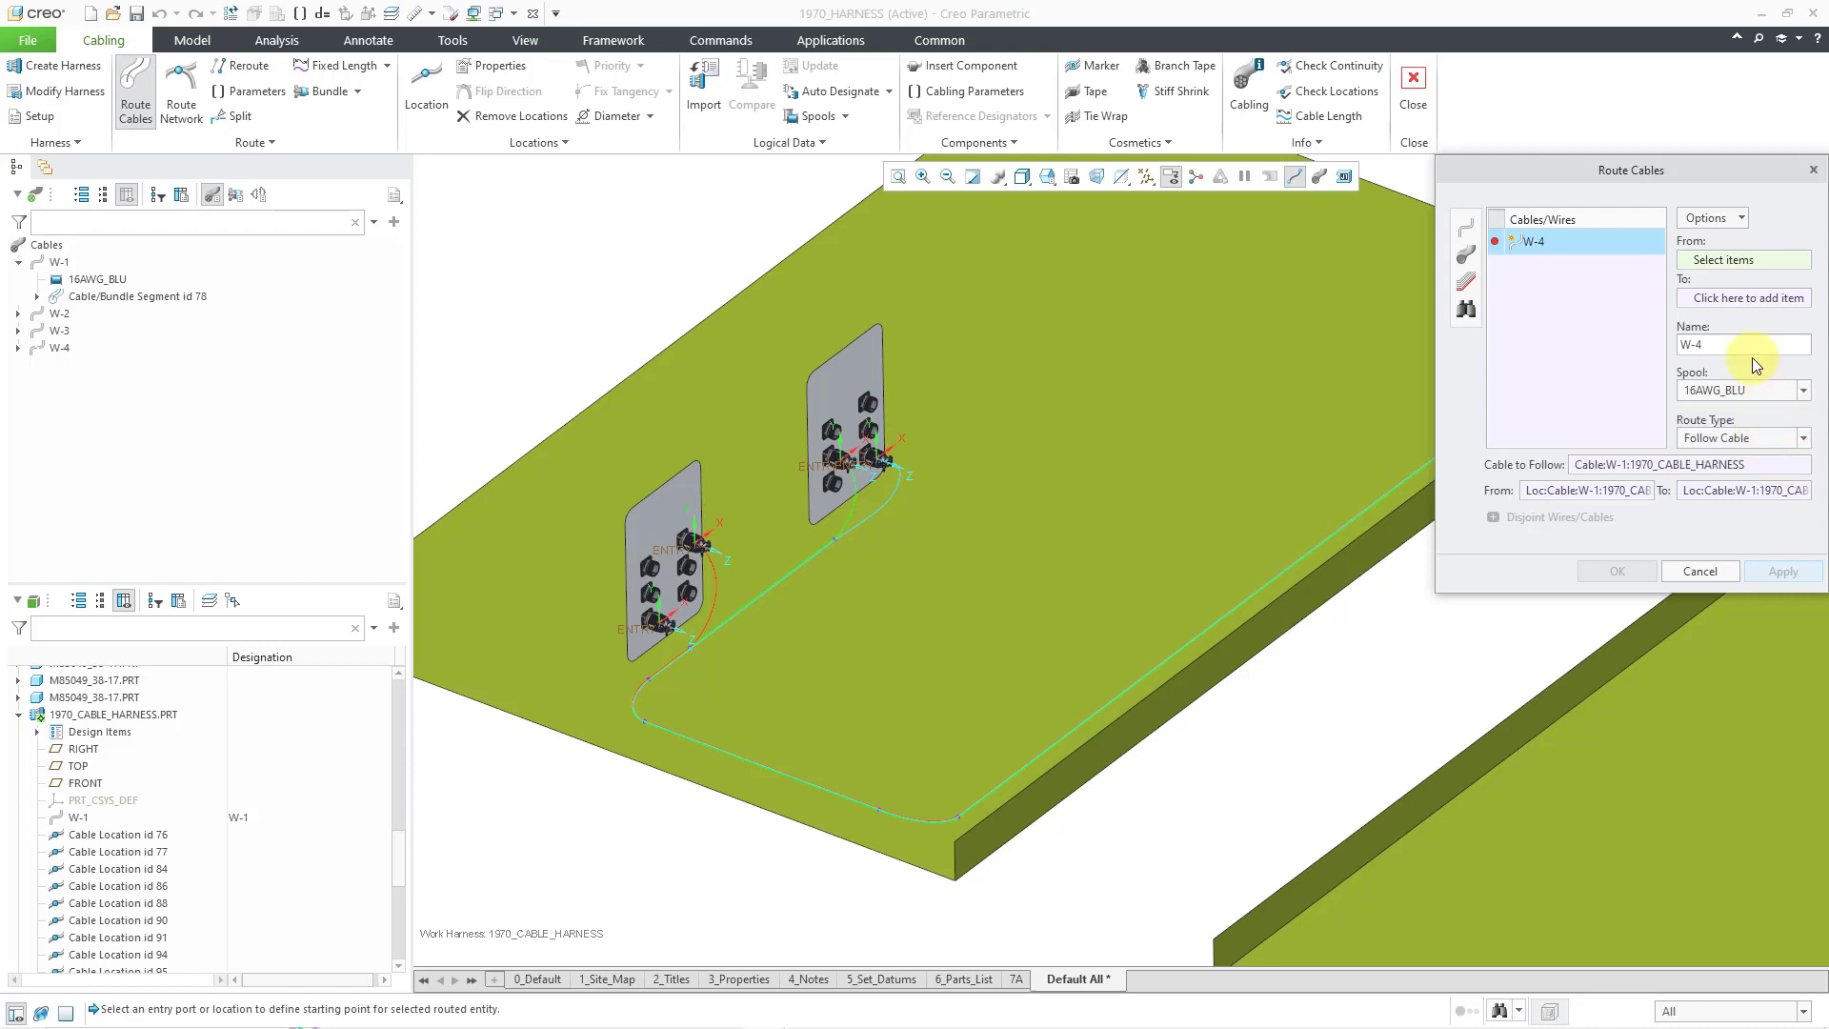
scroll(724, 557, down, 4)
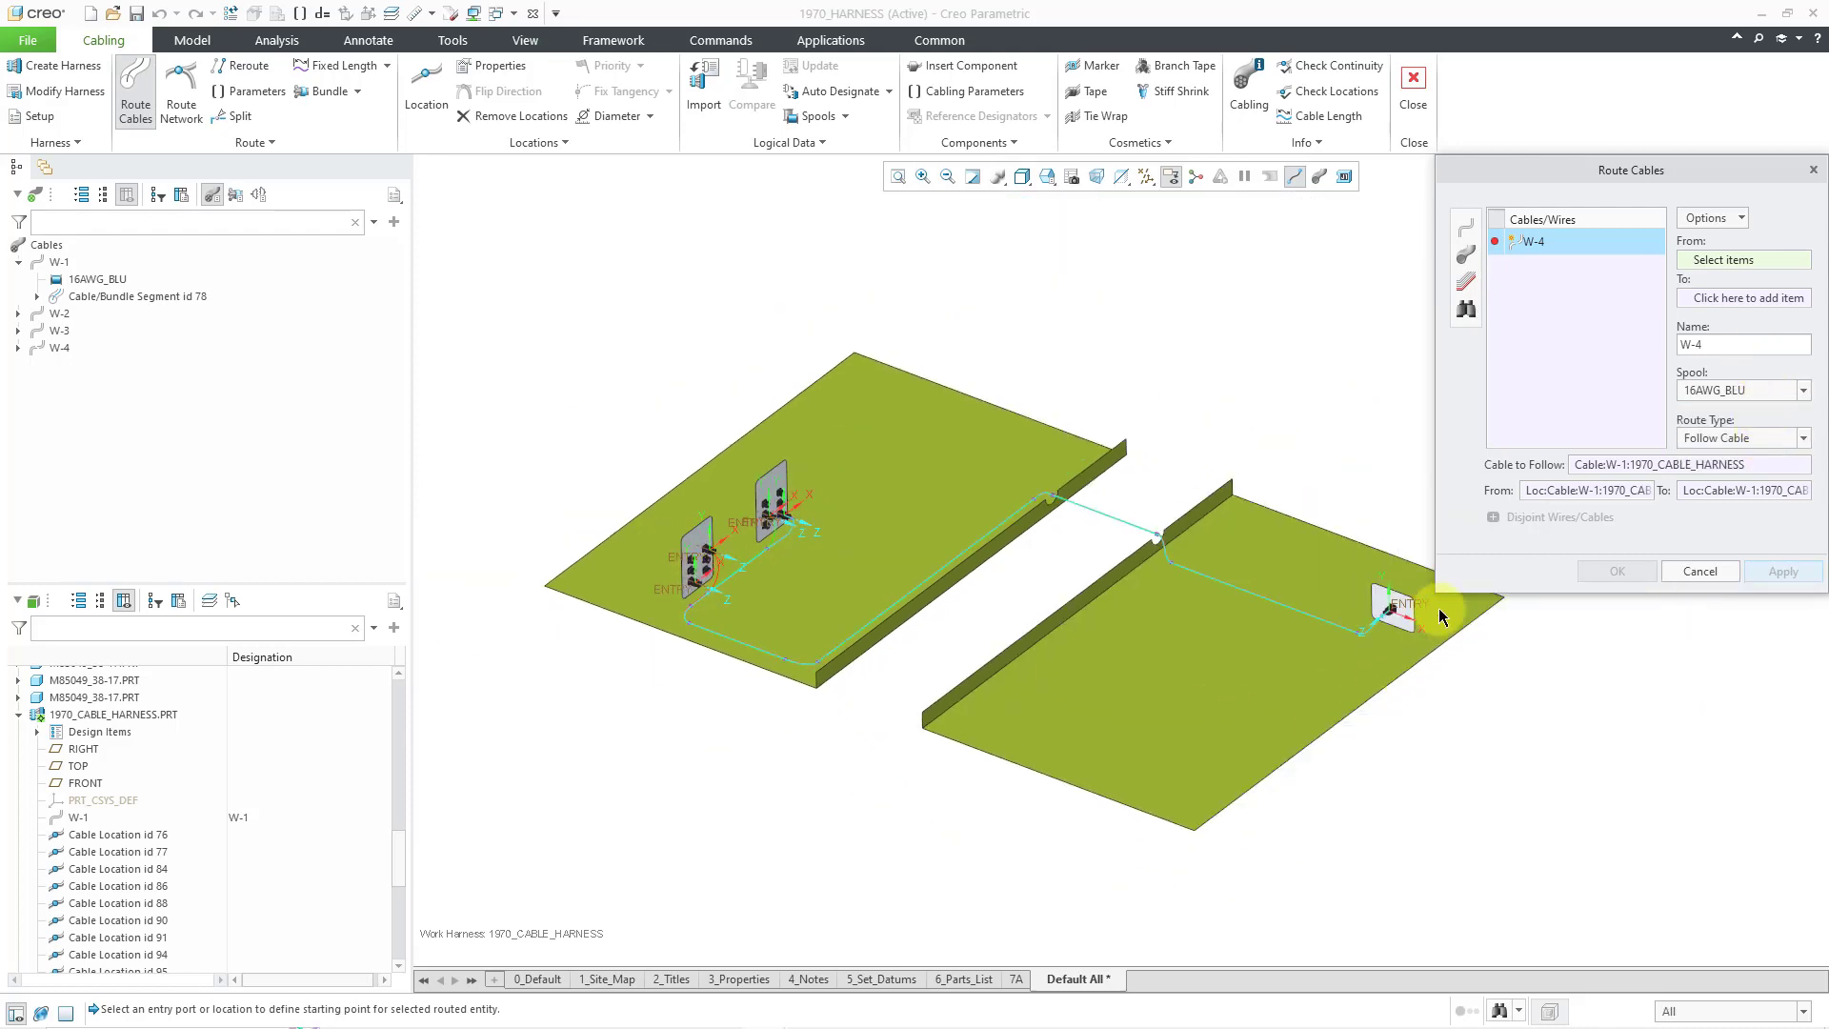
click(1389, 606)
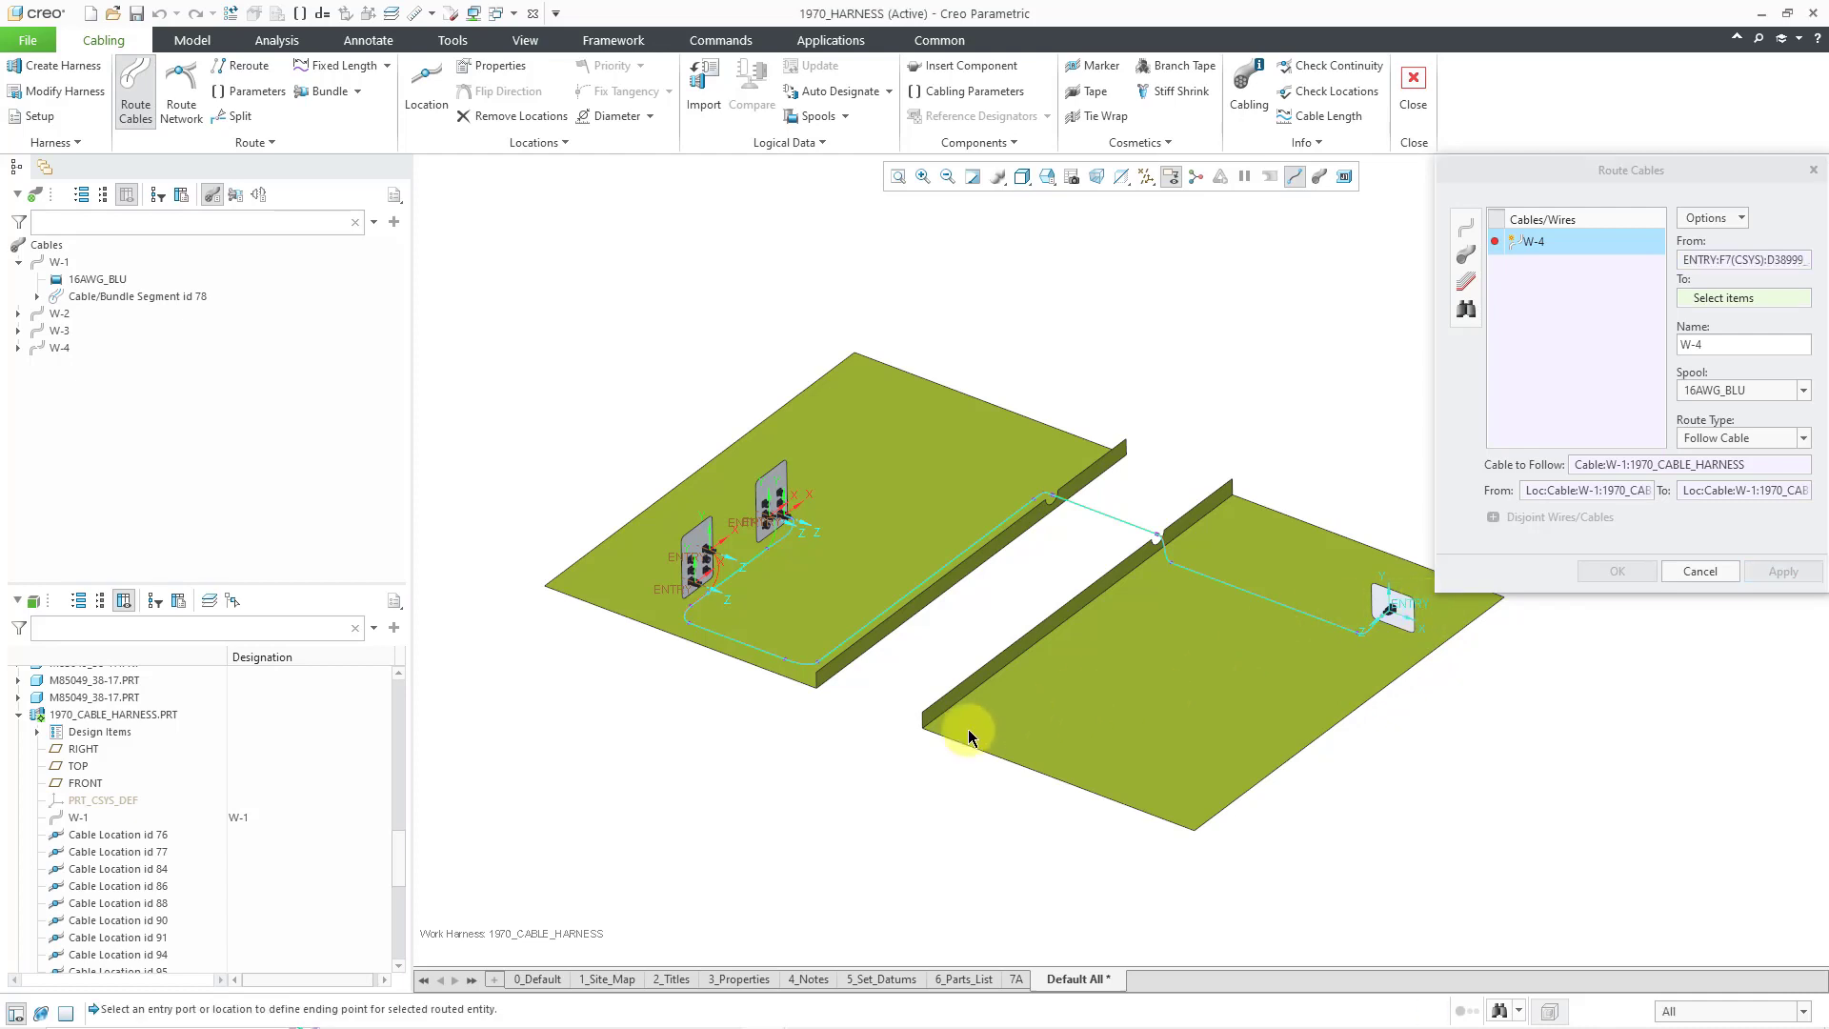
scroll(702, 619, up, 4)
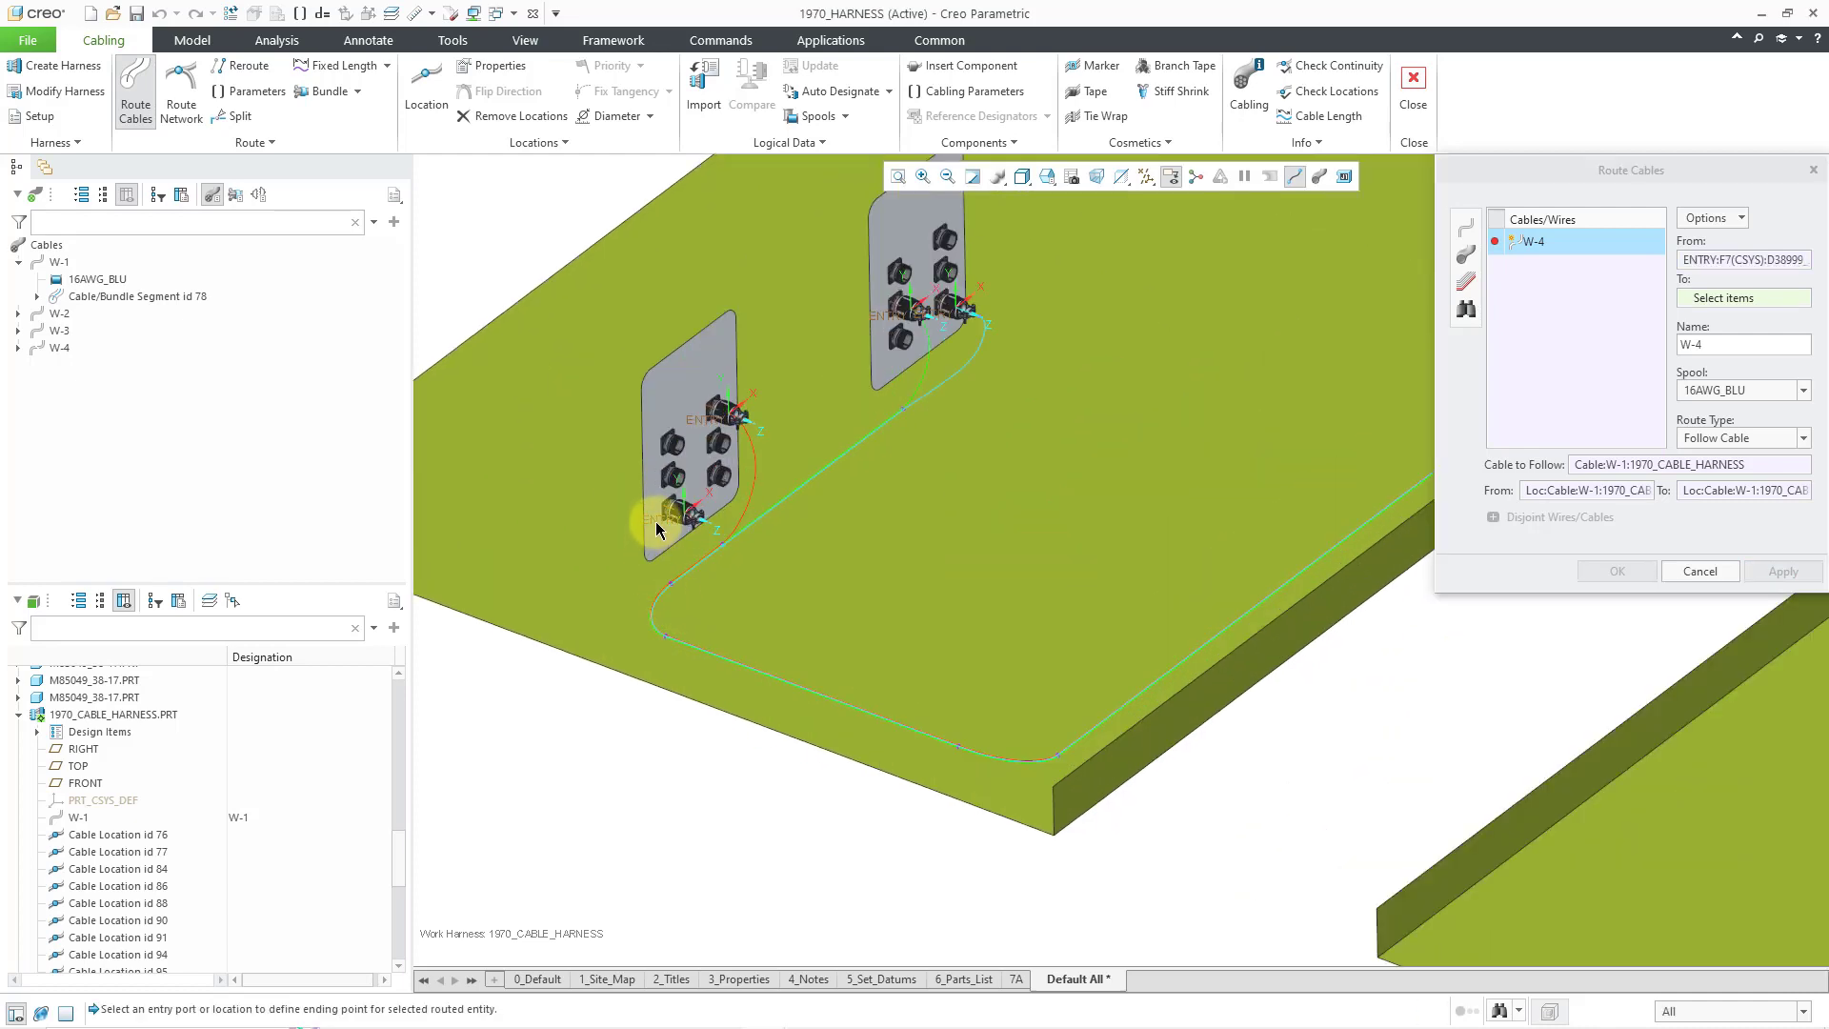
click(656, 527)
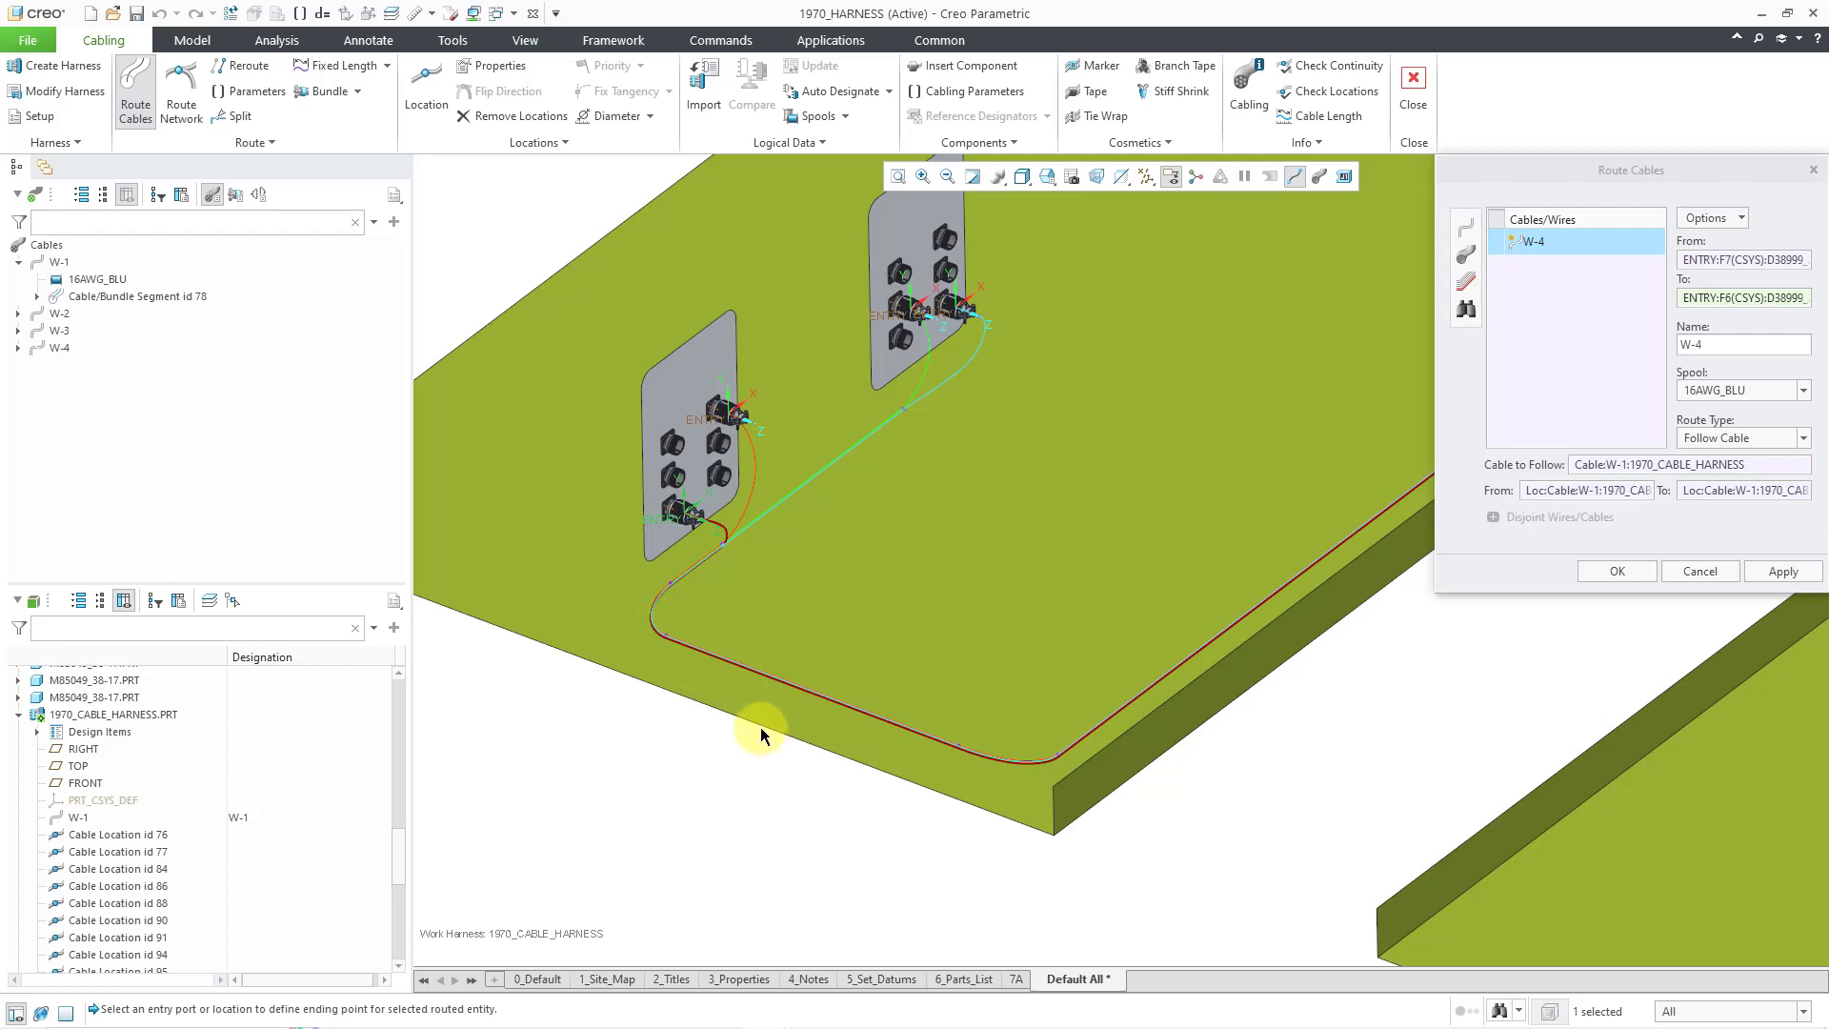
- Make W-4 follow W-3 at its end and confirm the route
click(1705, 490)
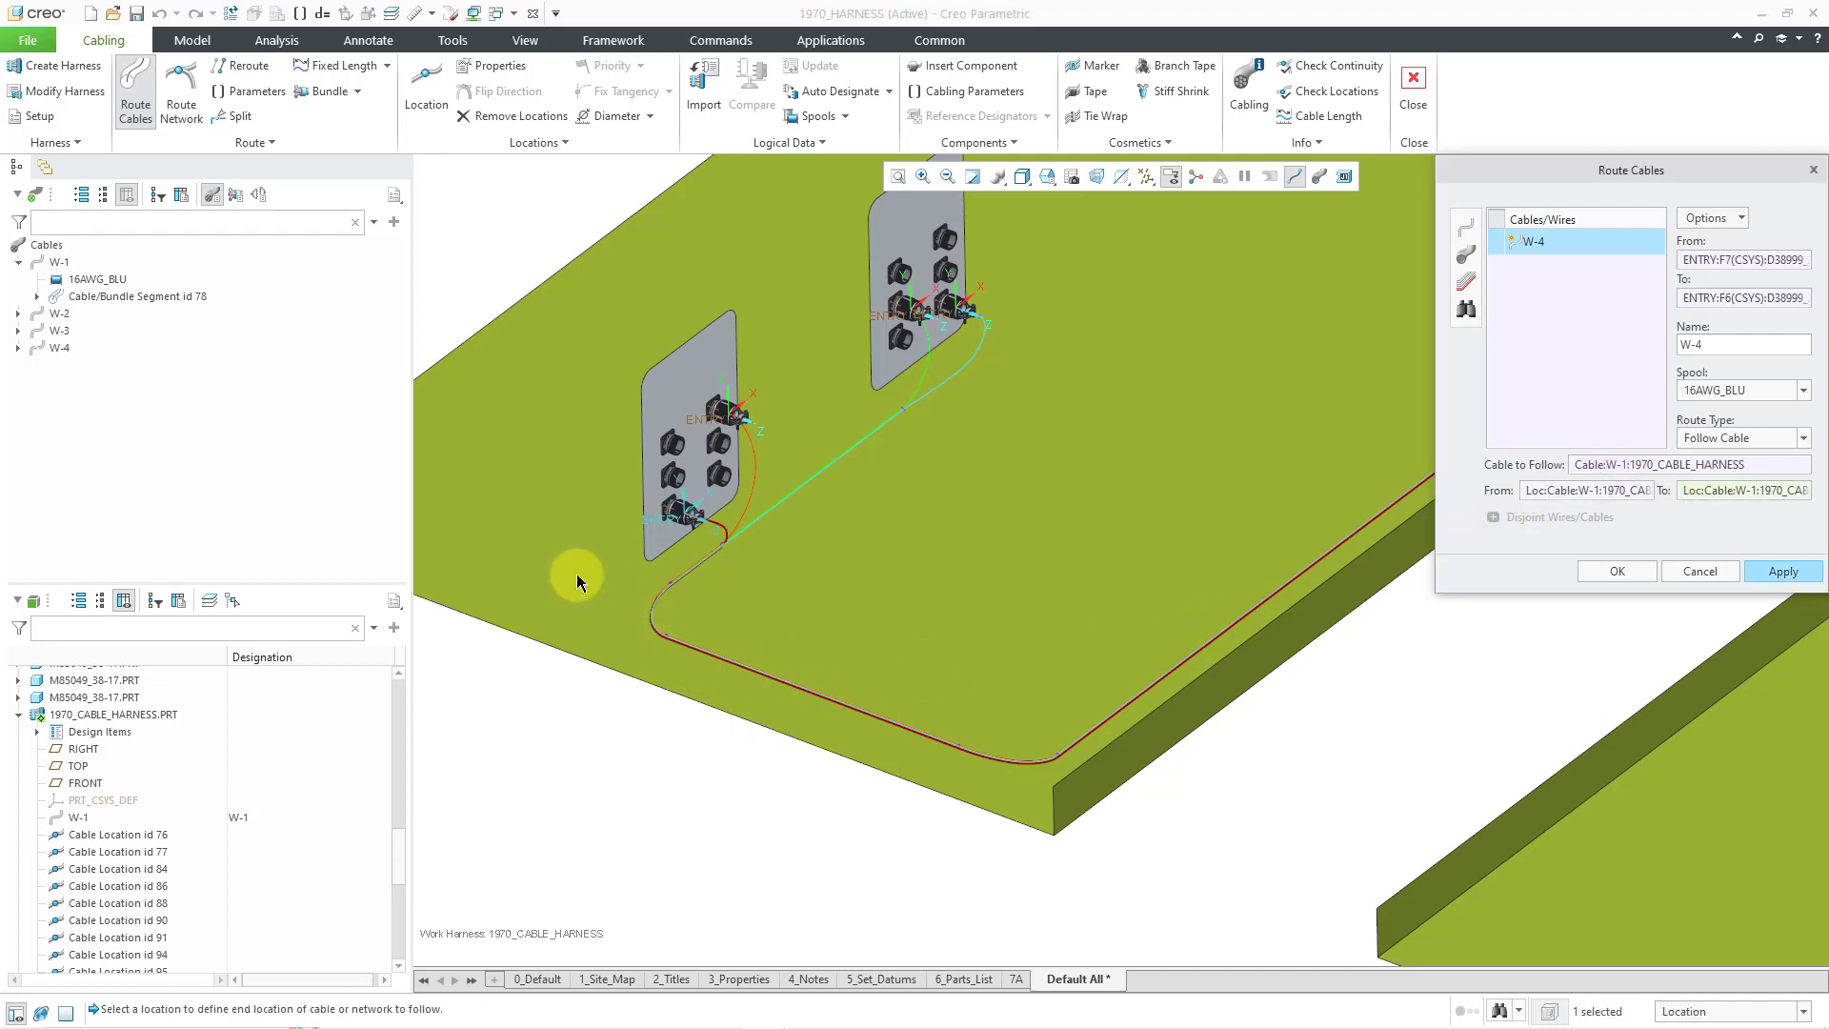
scroll(600, 577, up, 3)
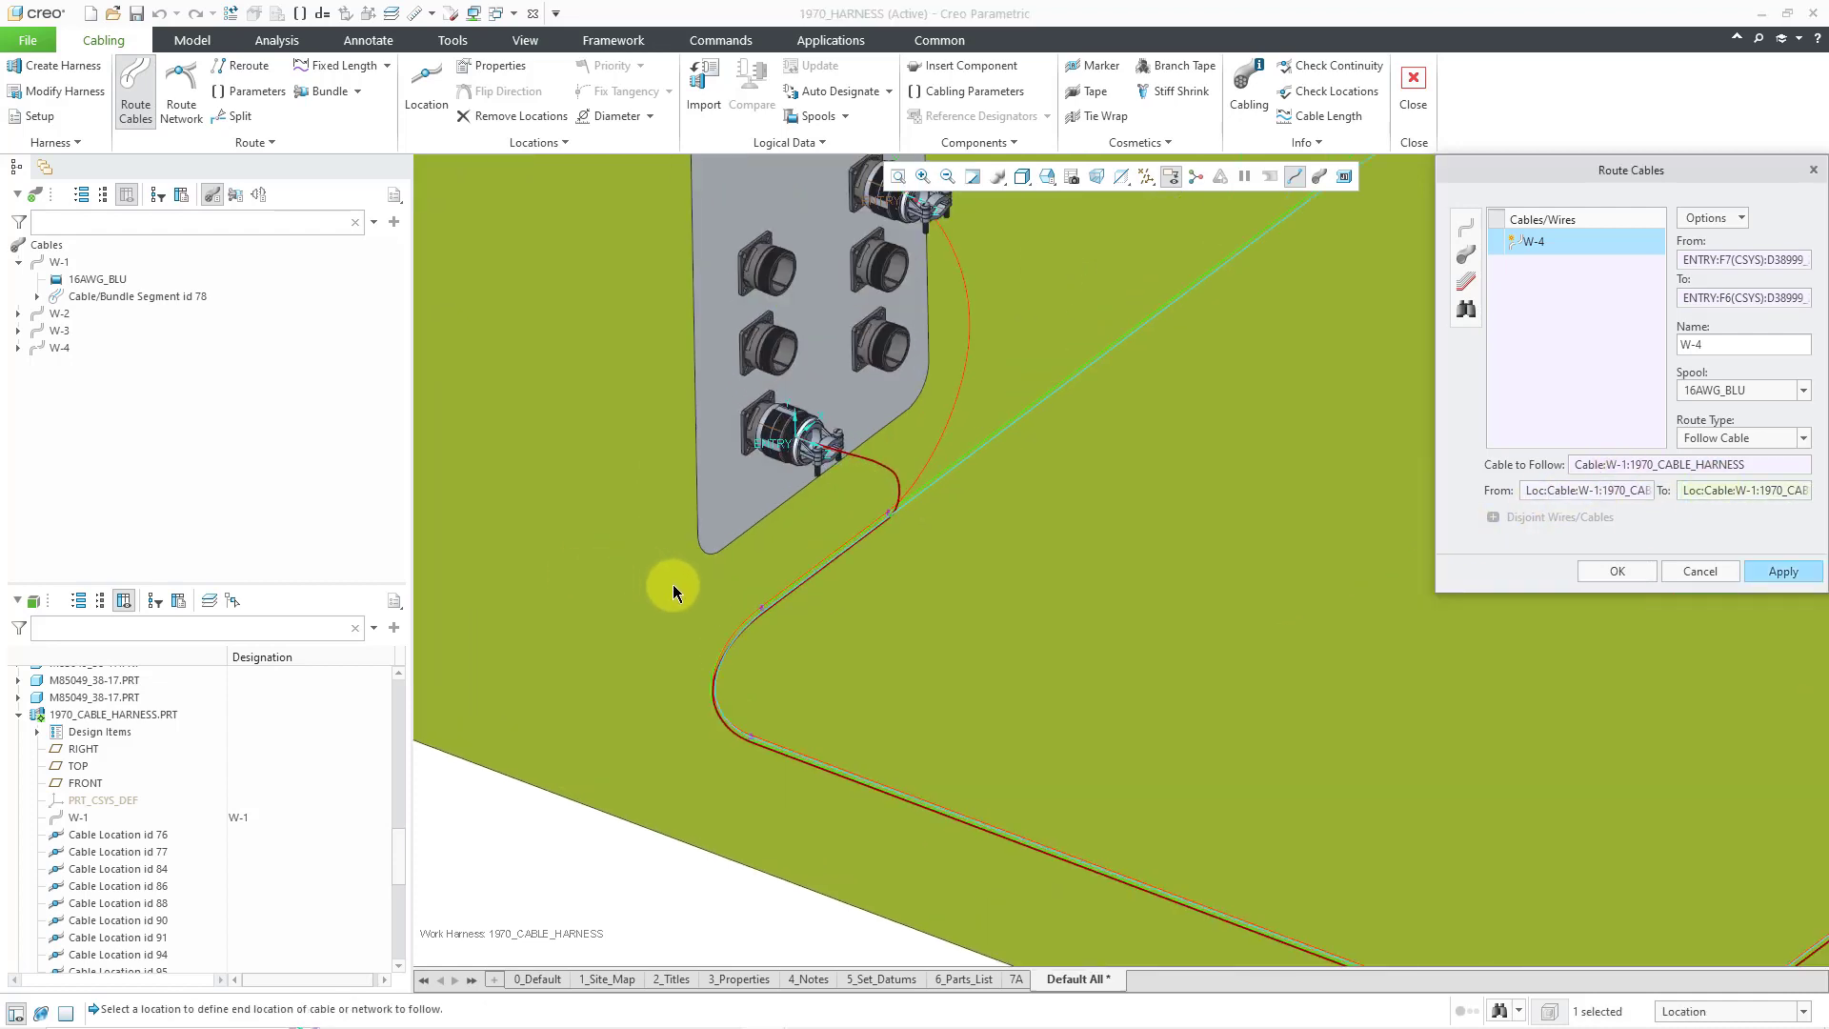
click(764, 618)
scroll(637, 619, down, 3)
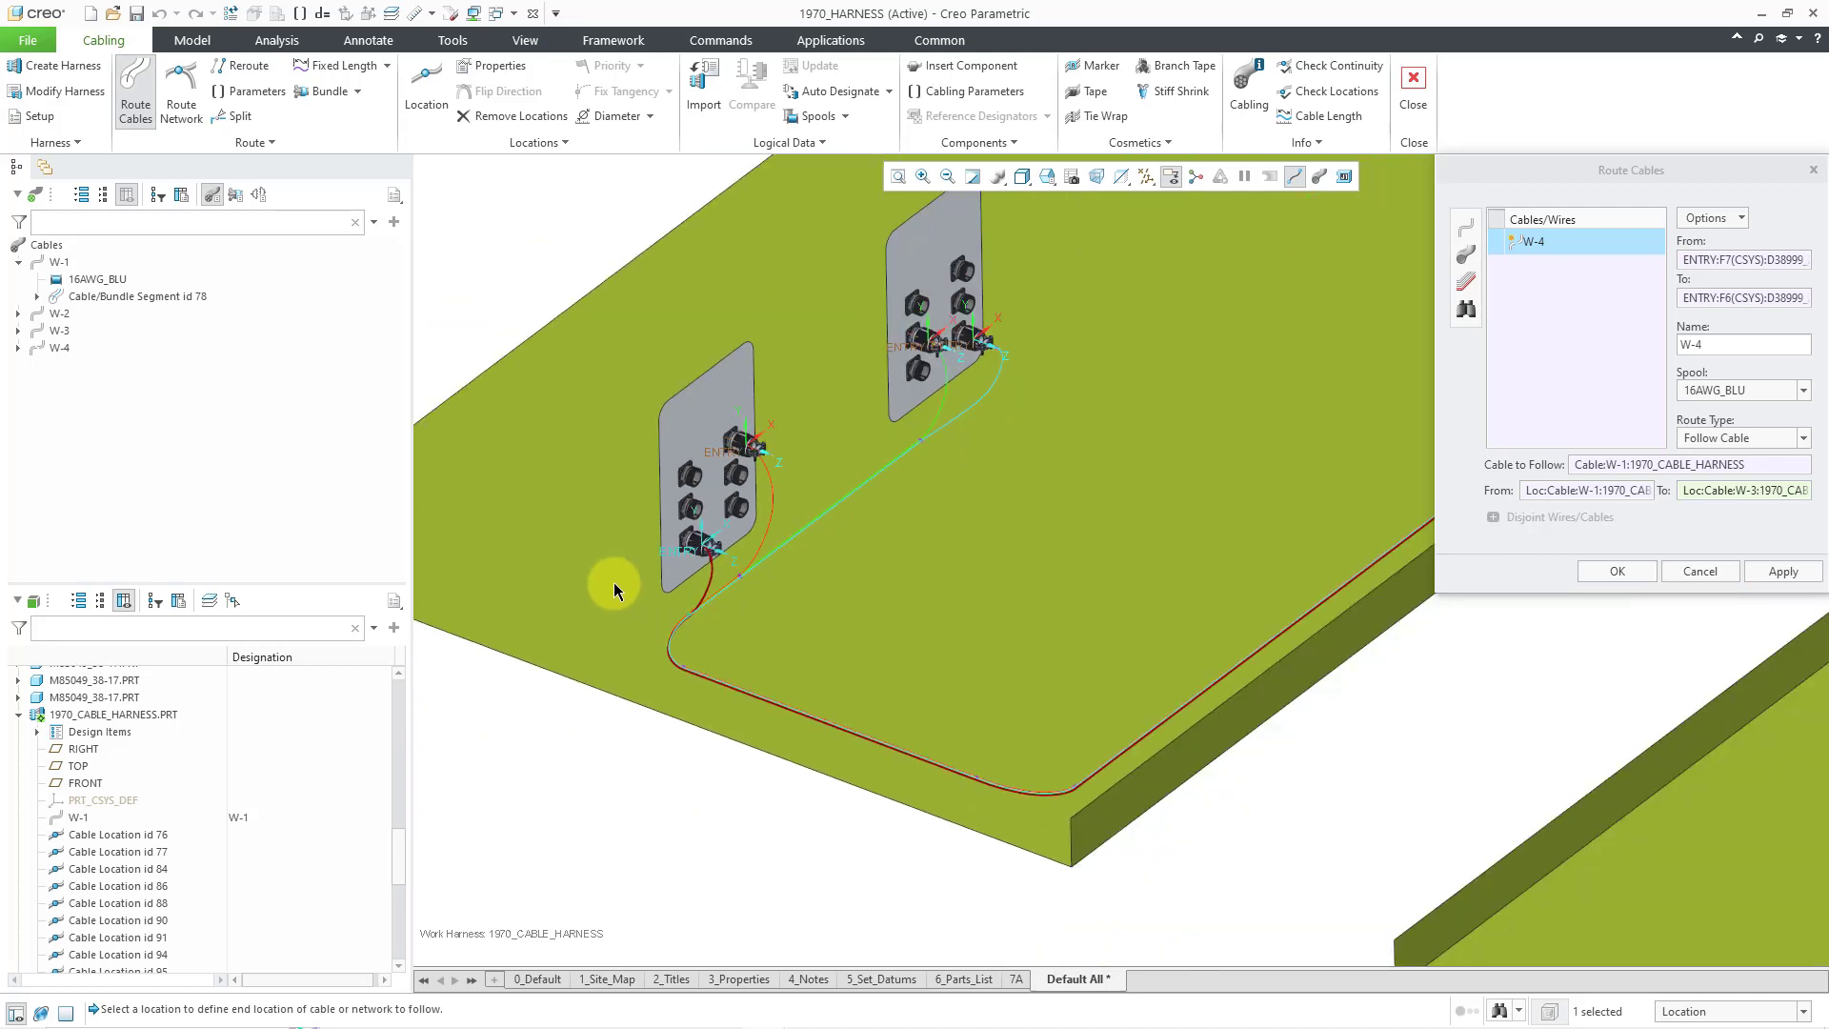
scroll(610, 581, up, 3)
click(1627, 573)
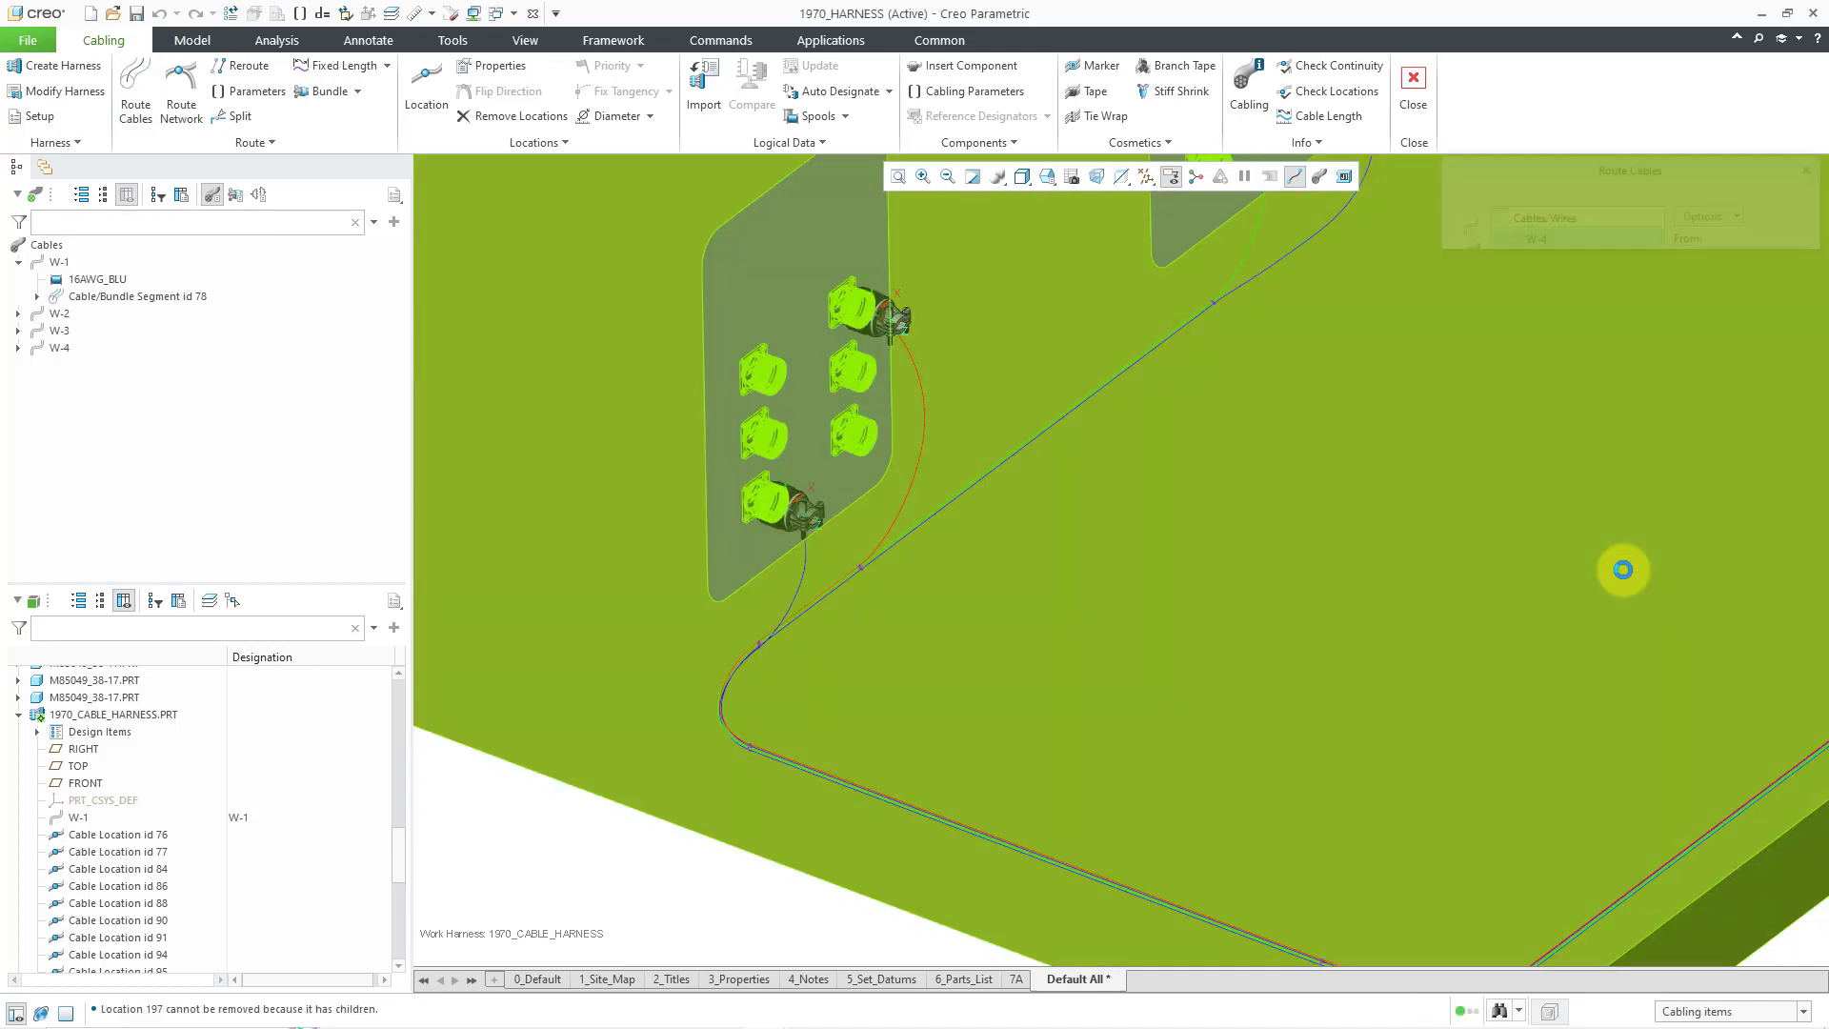
scroll(1627, 572, down, 2)
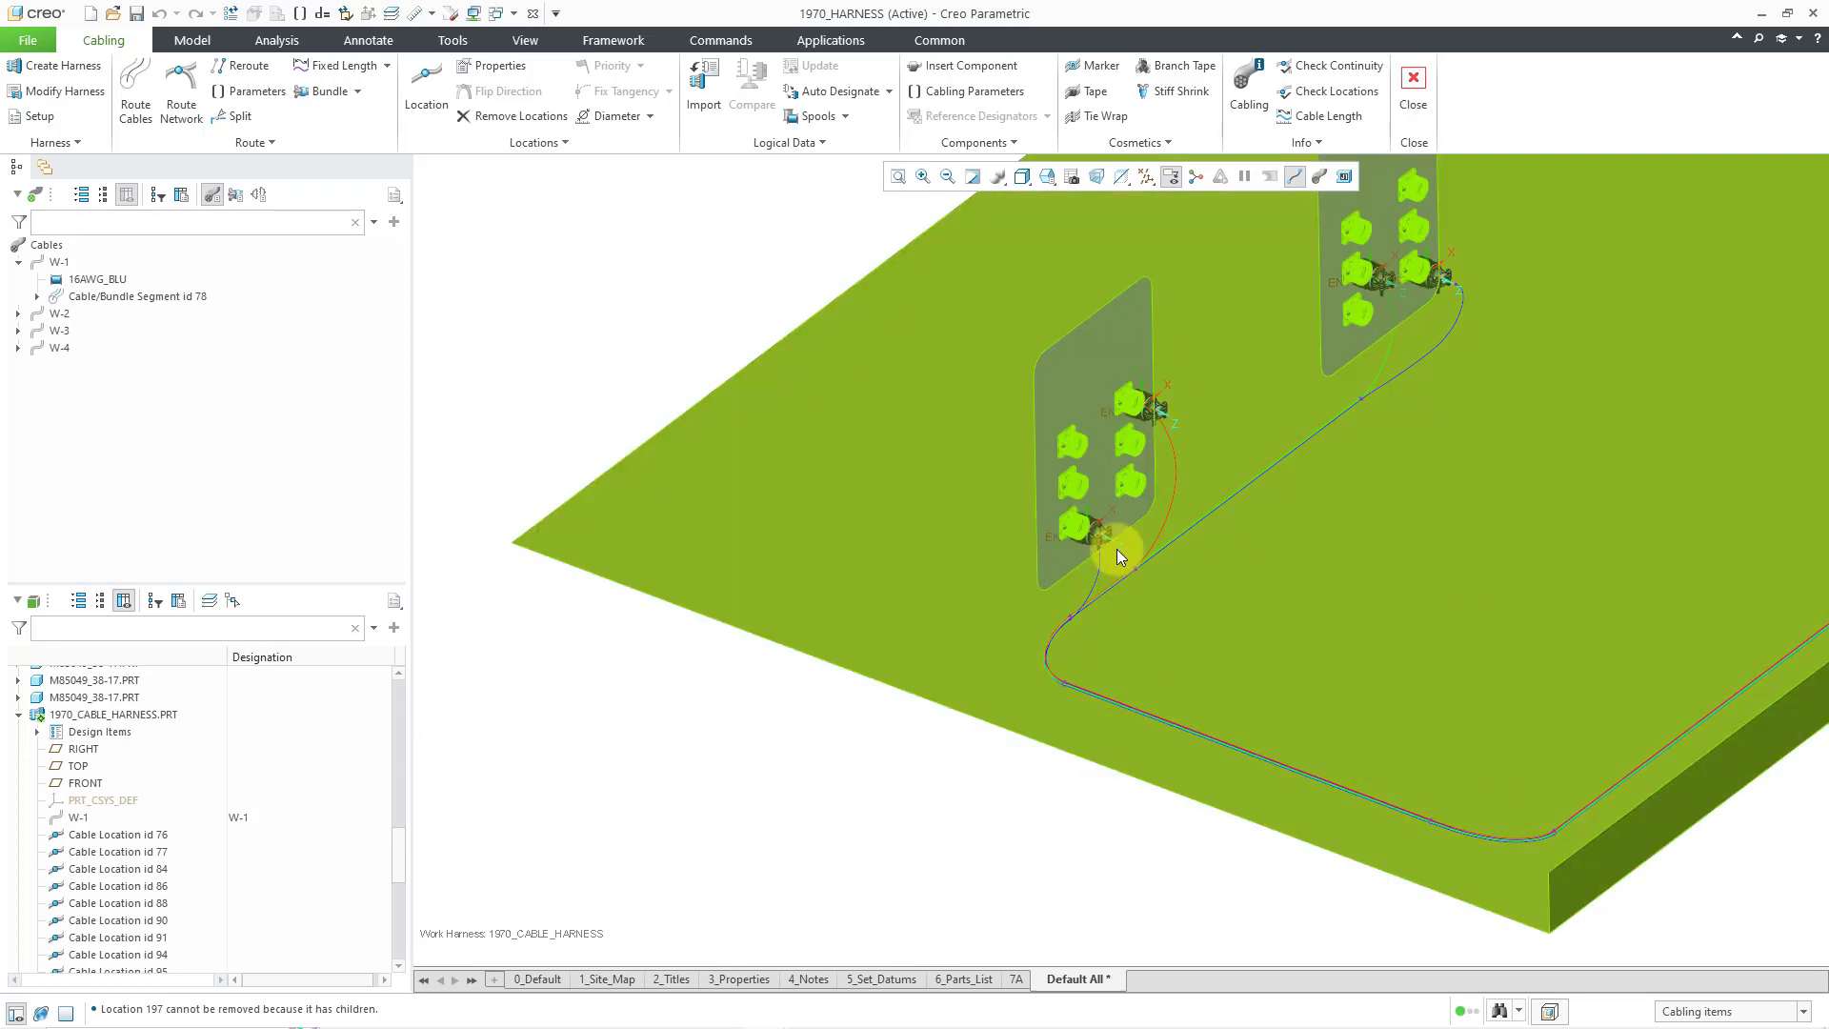
scroll(1105, 529, up, 5)
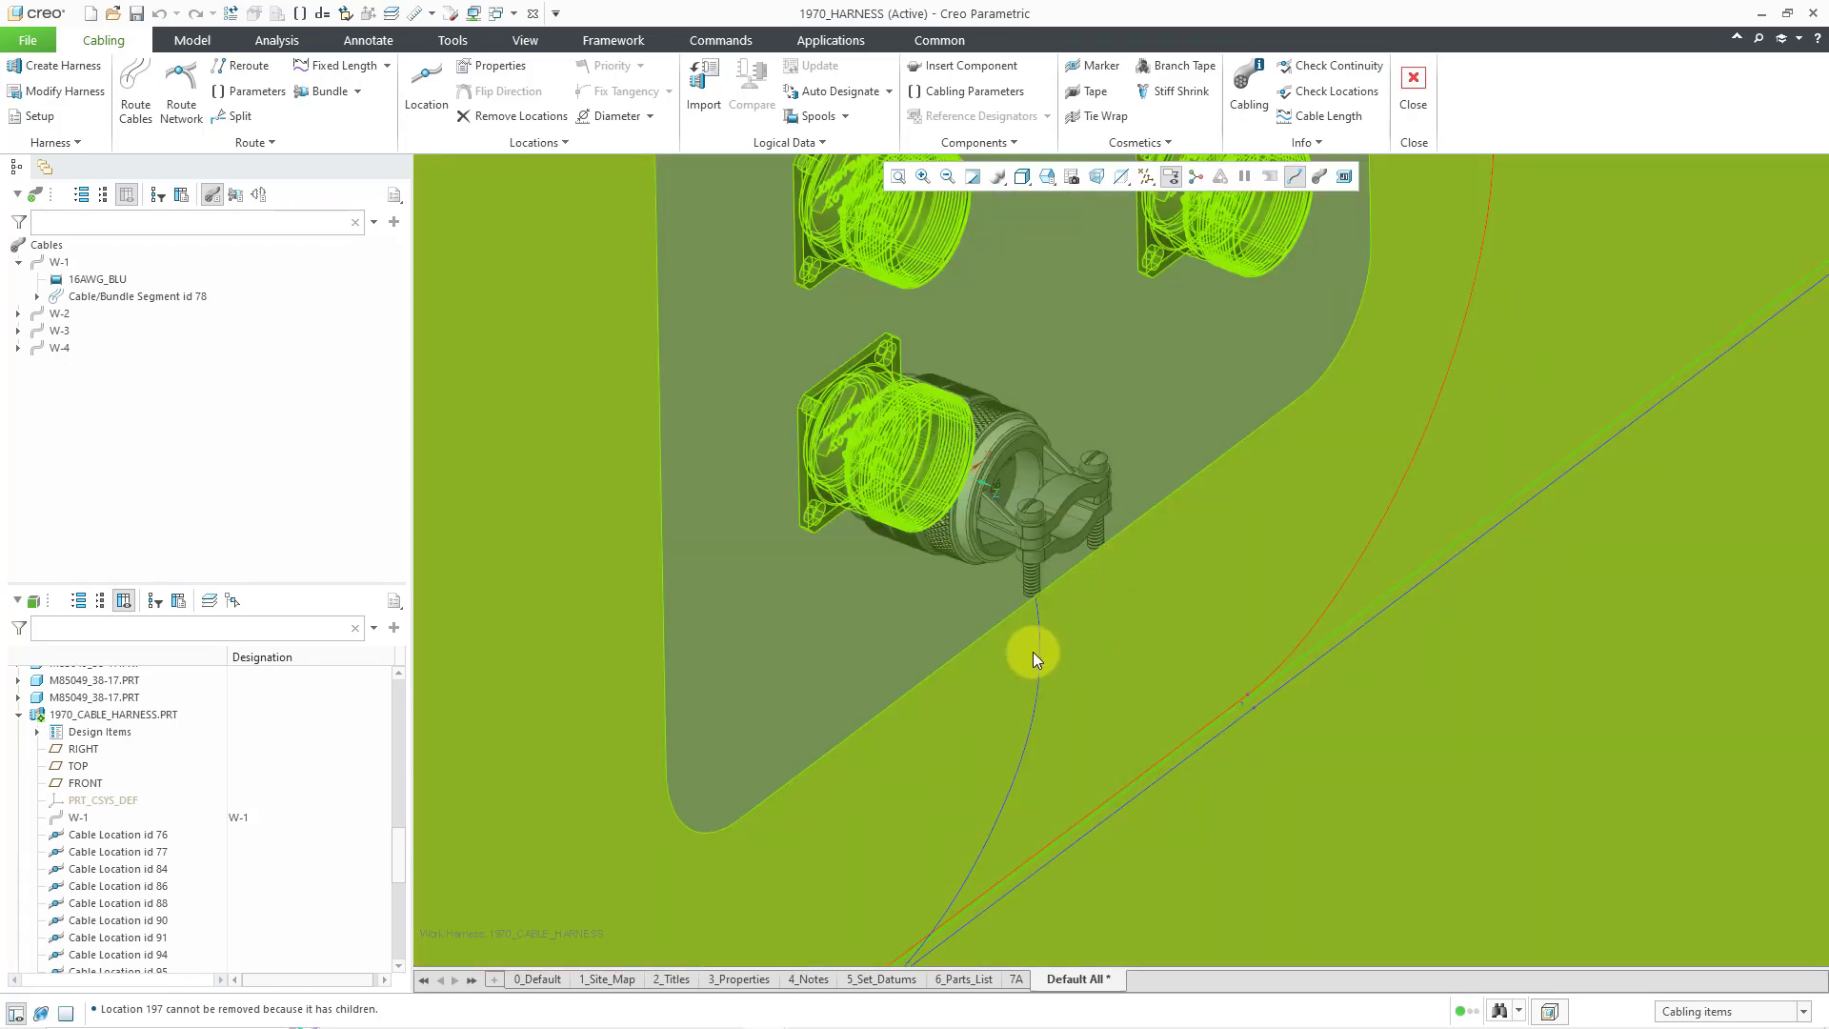
- Insert a location on W-4's segment at its connector clamp's axis
click(1044, 655)
right_click(1045, 657)
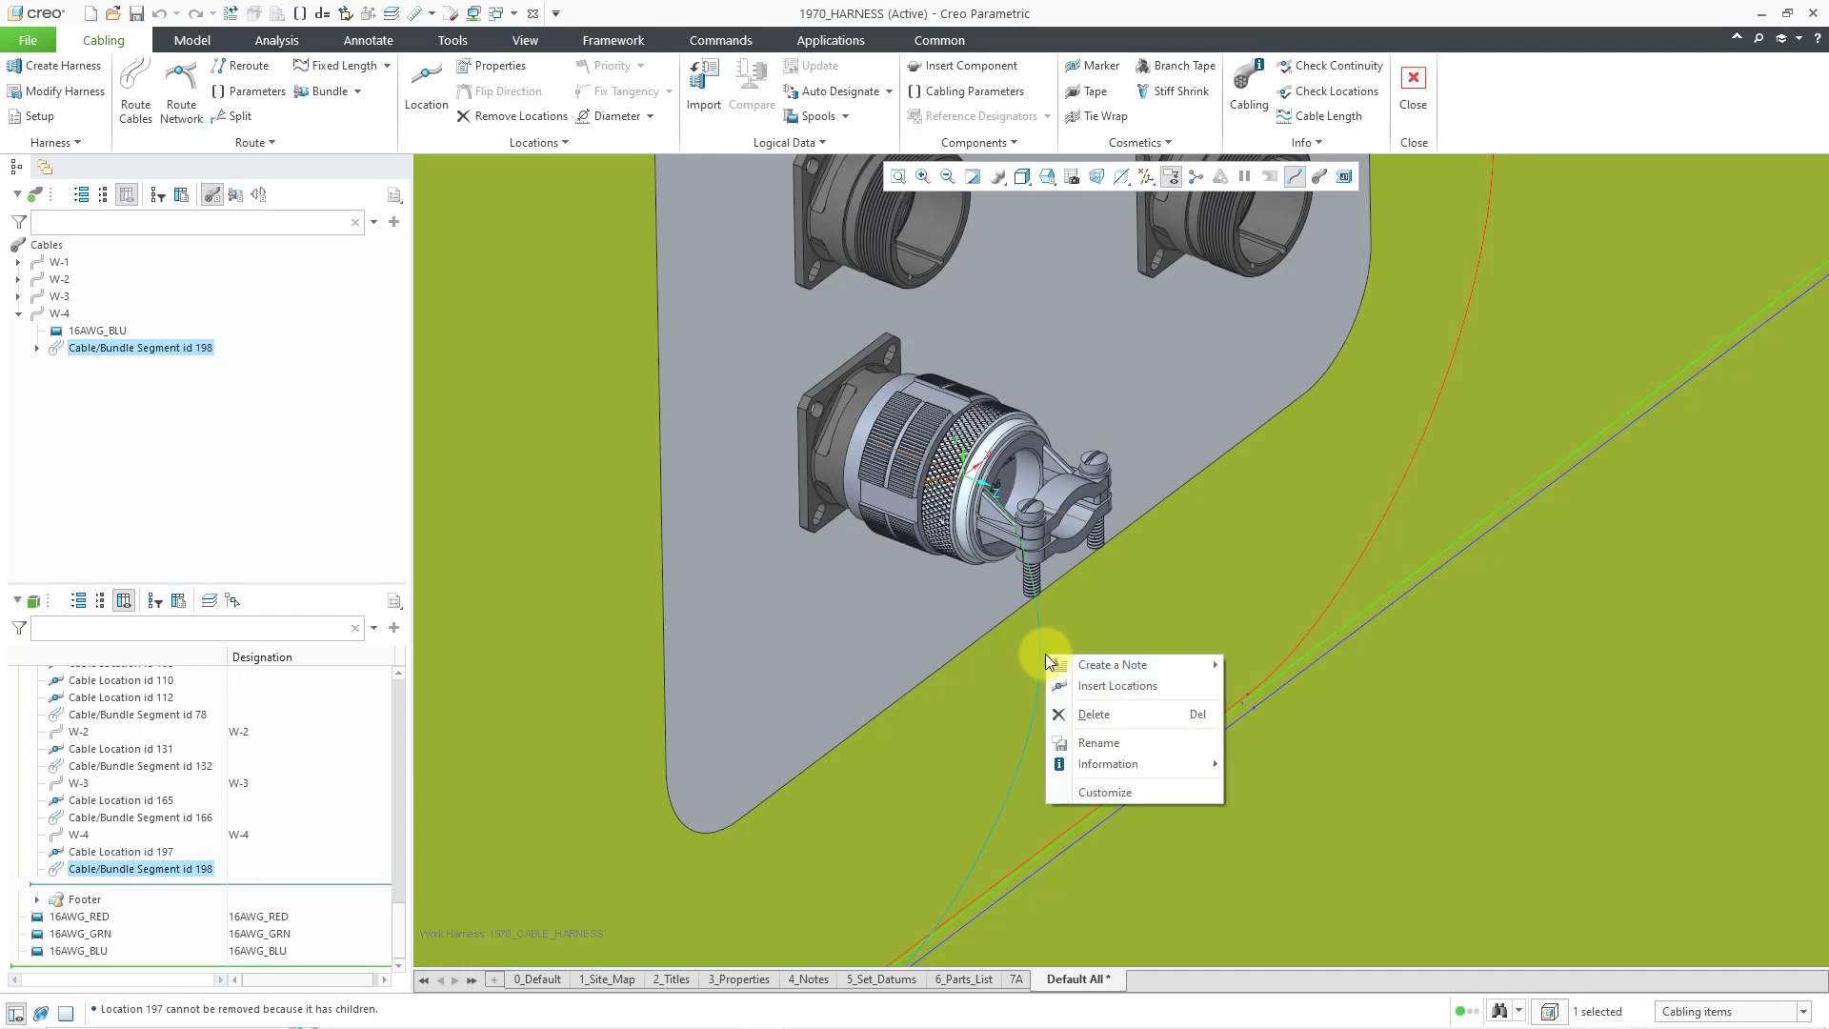
click(1086, 691)
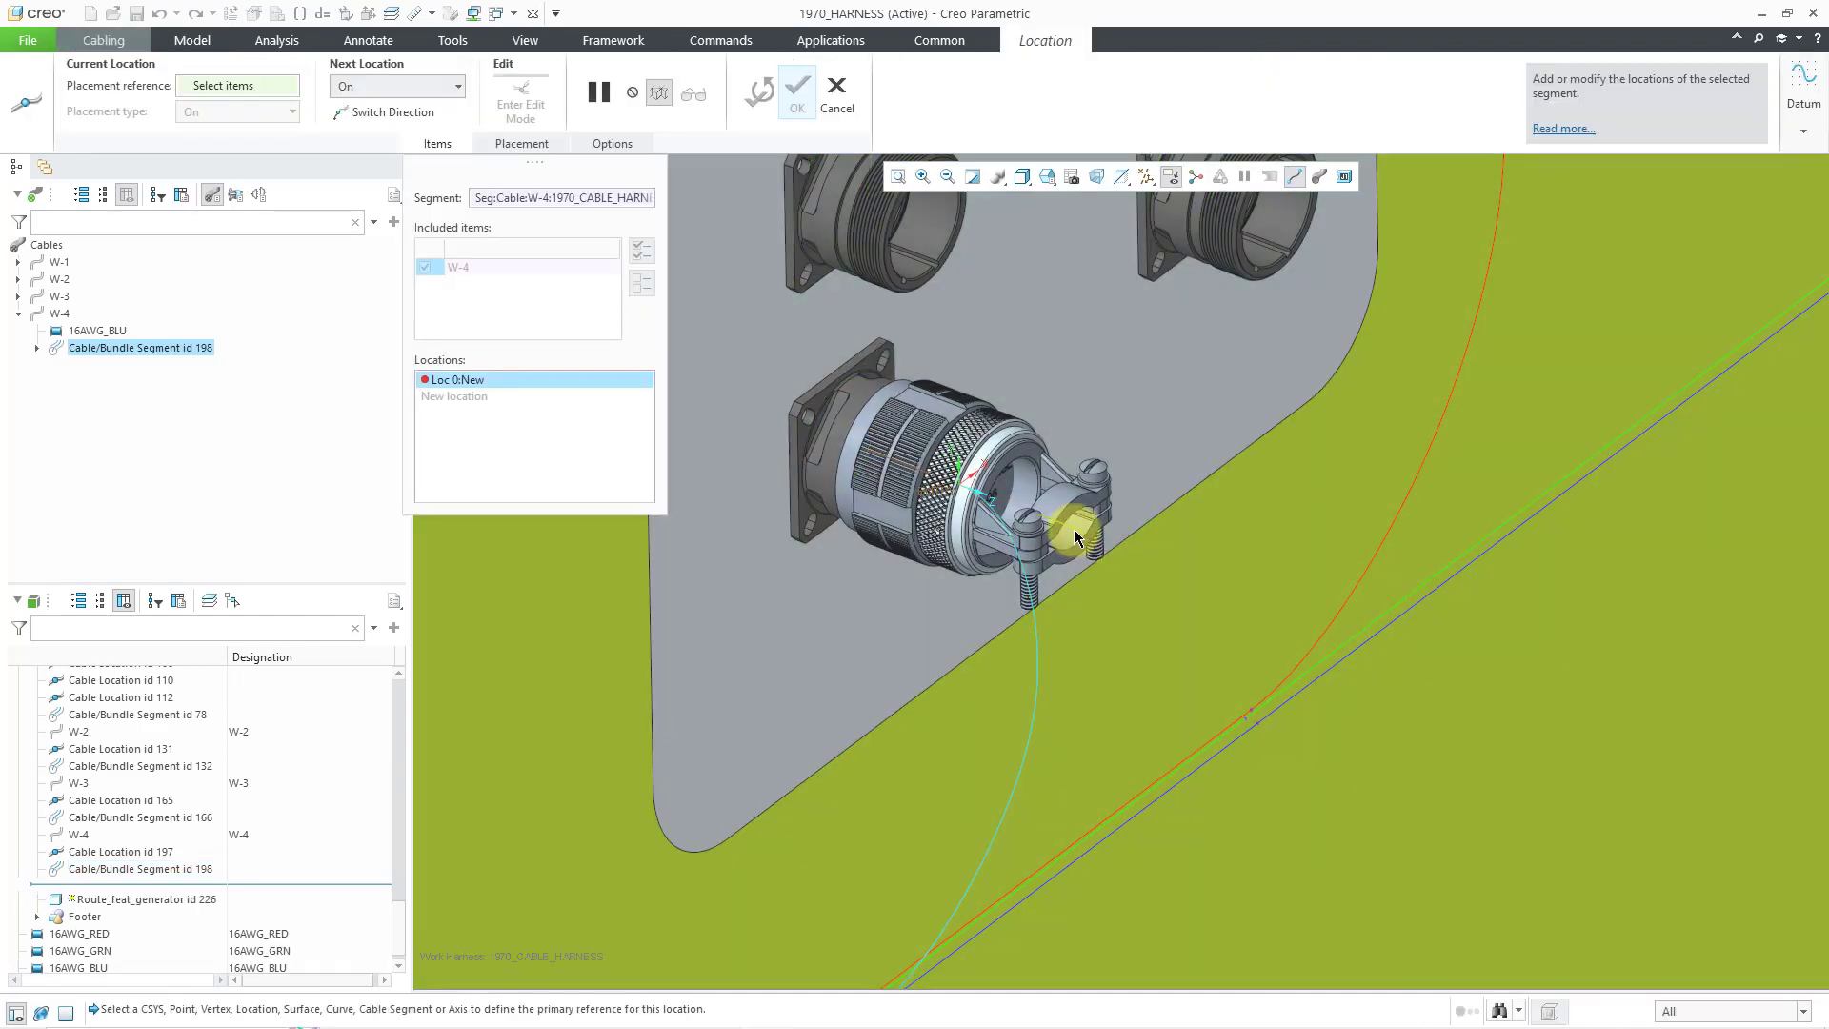
click(1072, 527)
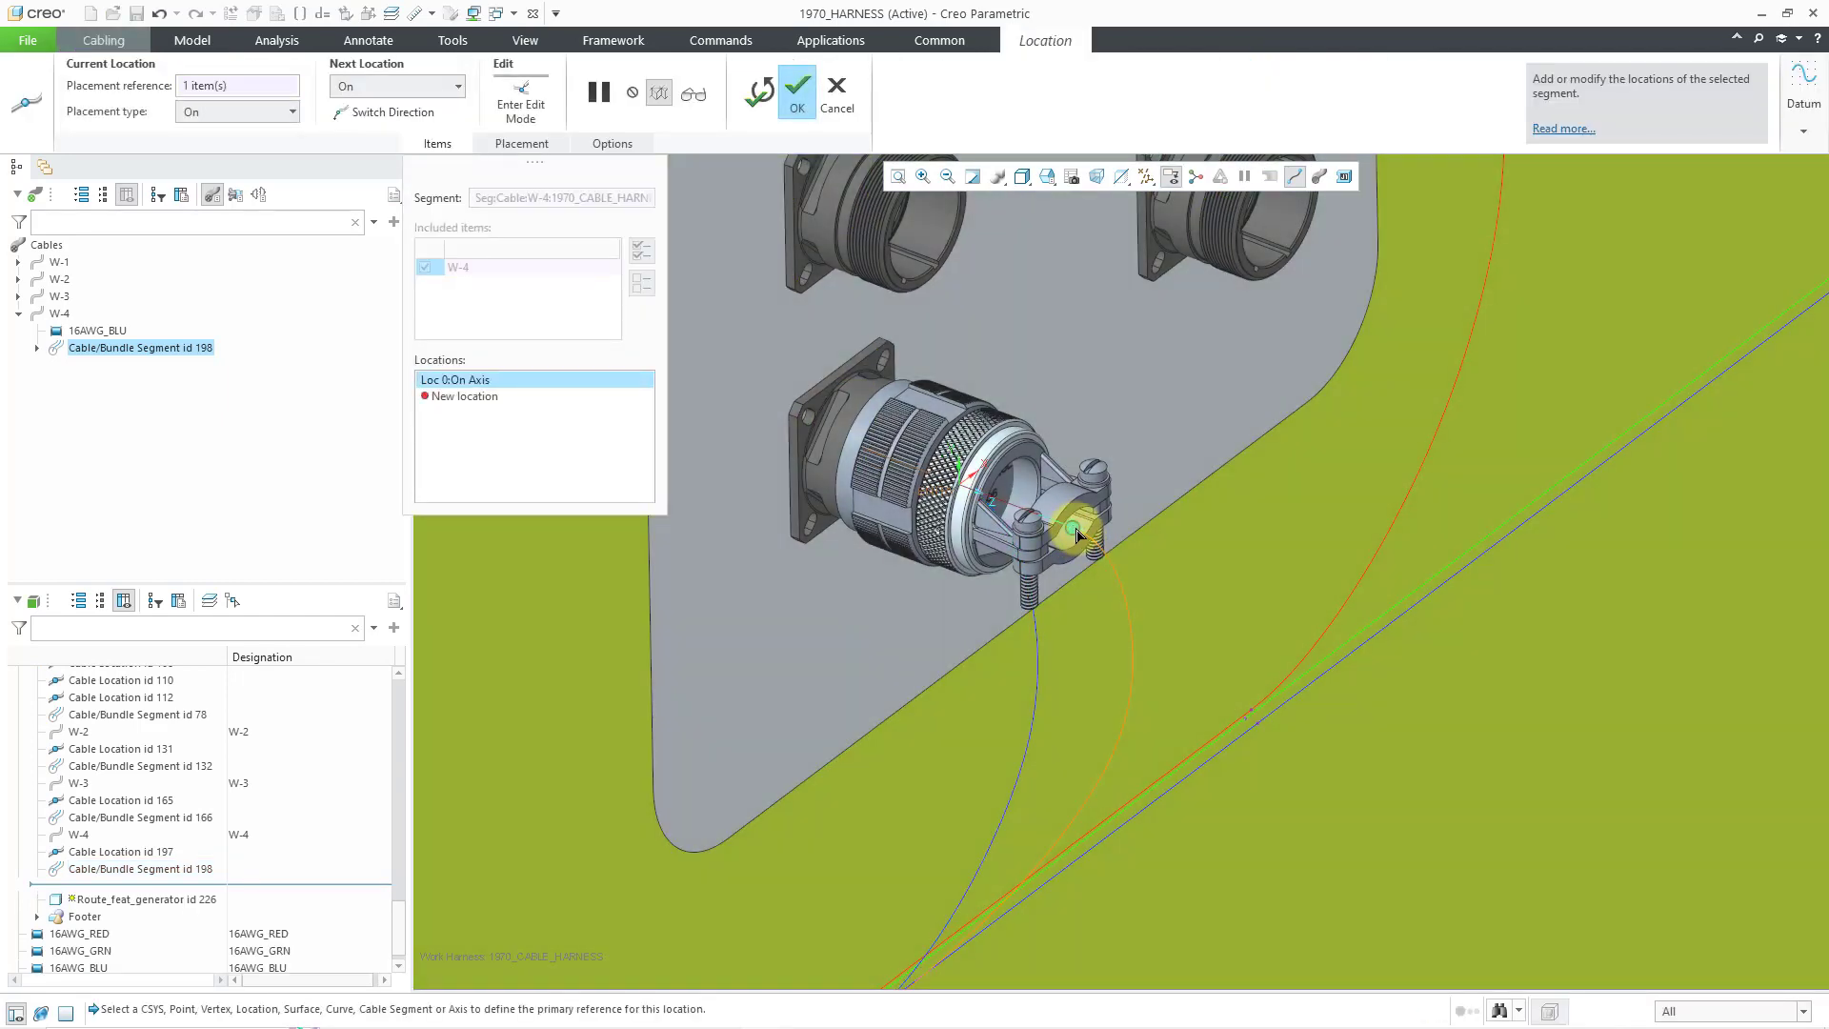
scroll(1105, 605, down, 5)
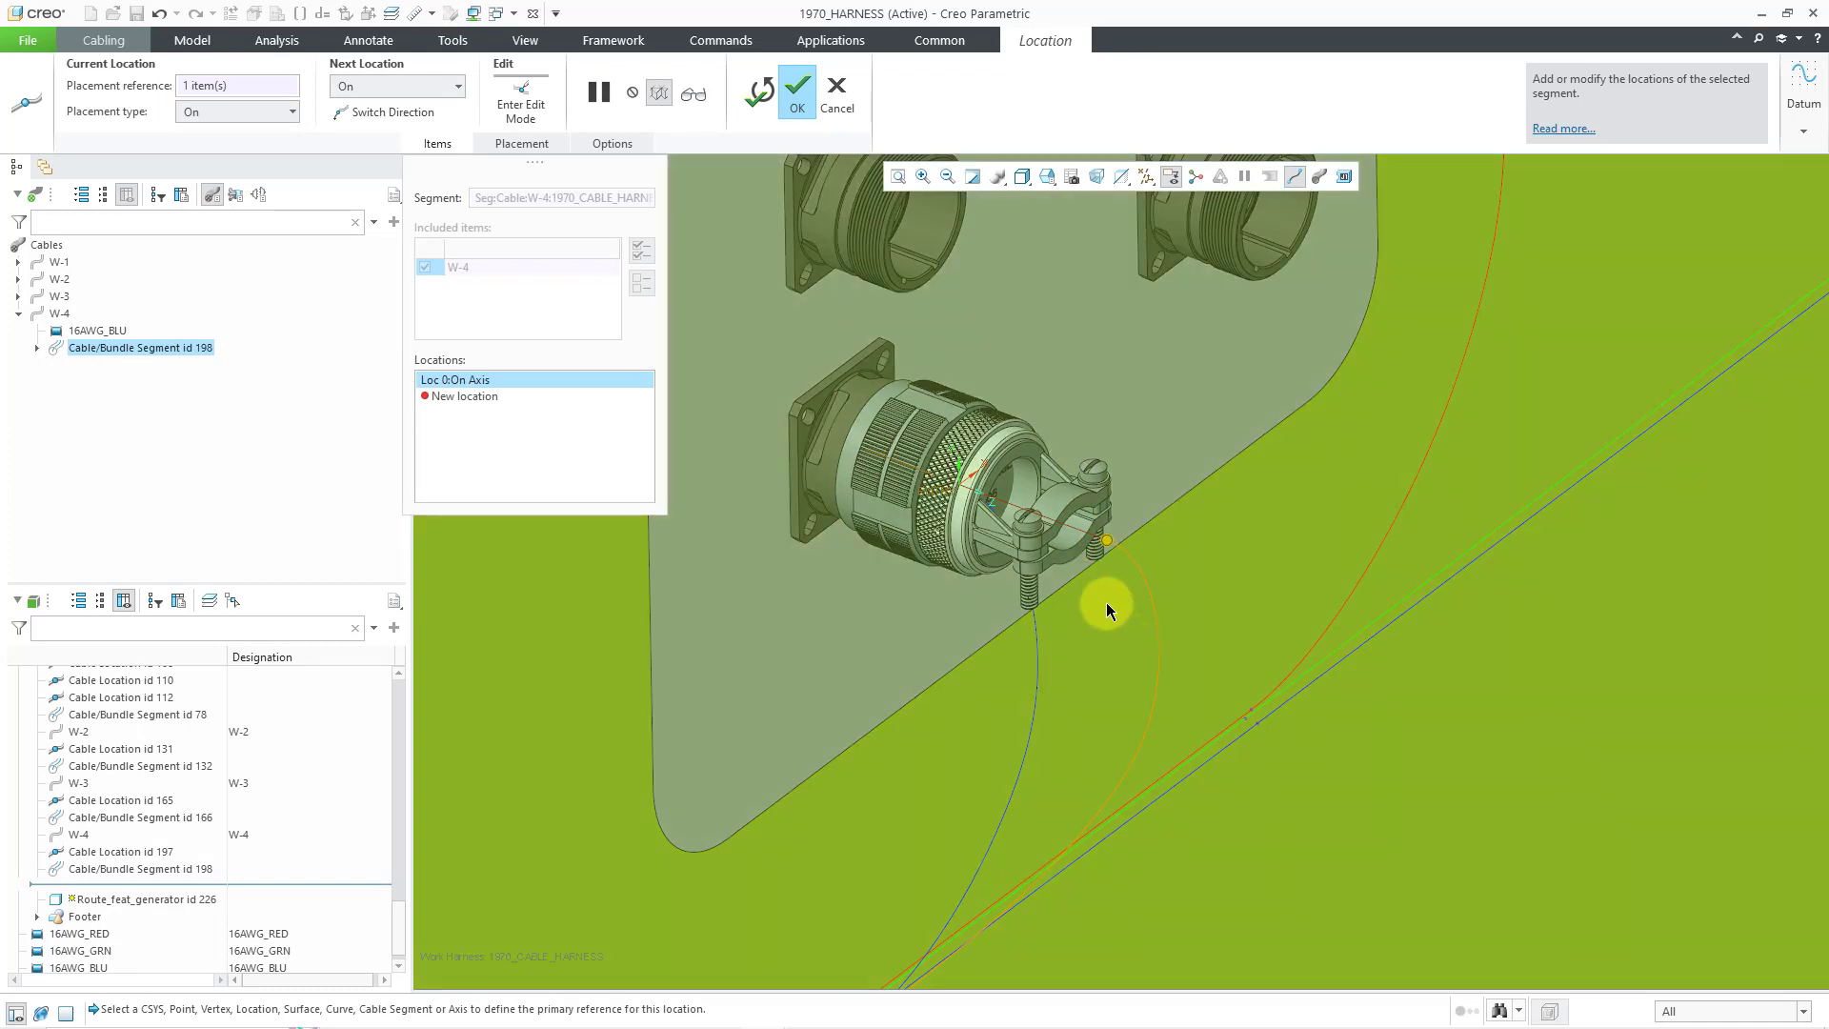
scroll(1105, 602, down, 3)
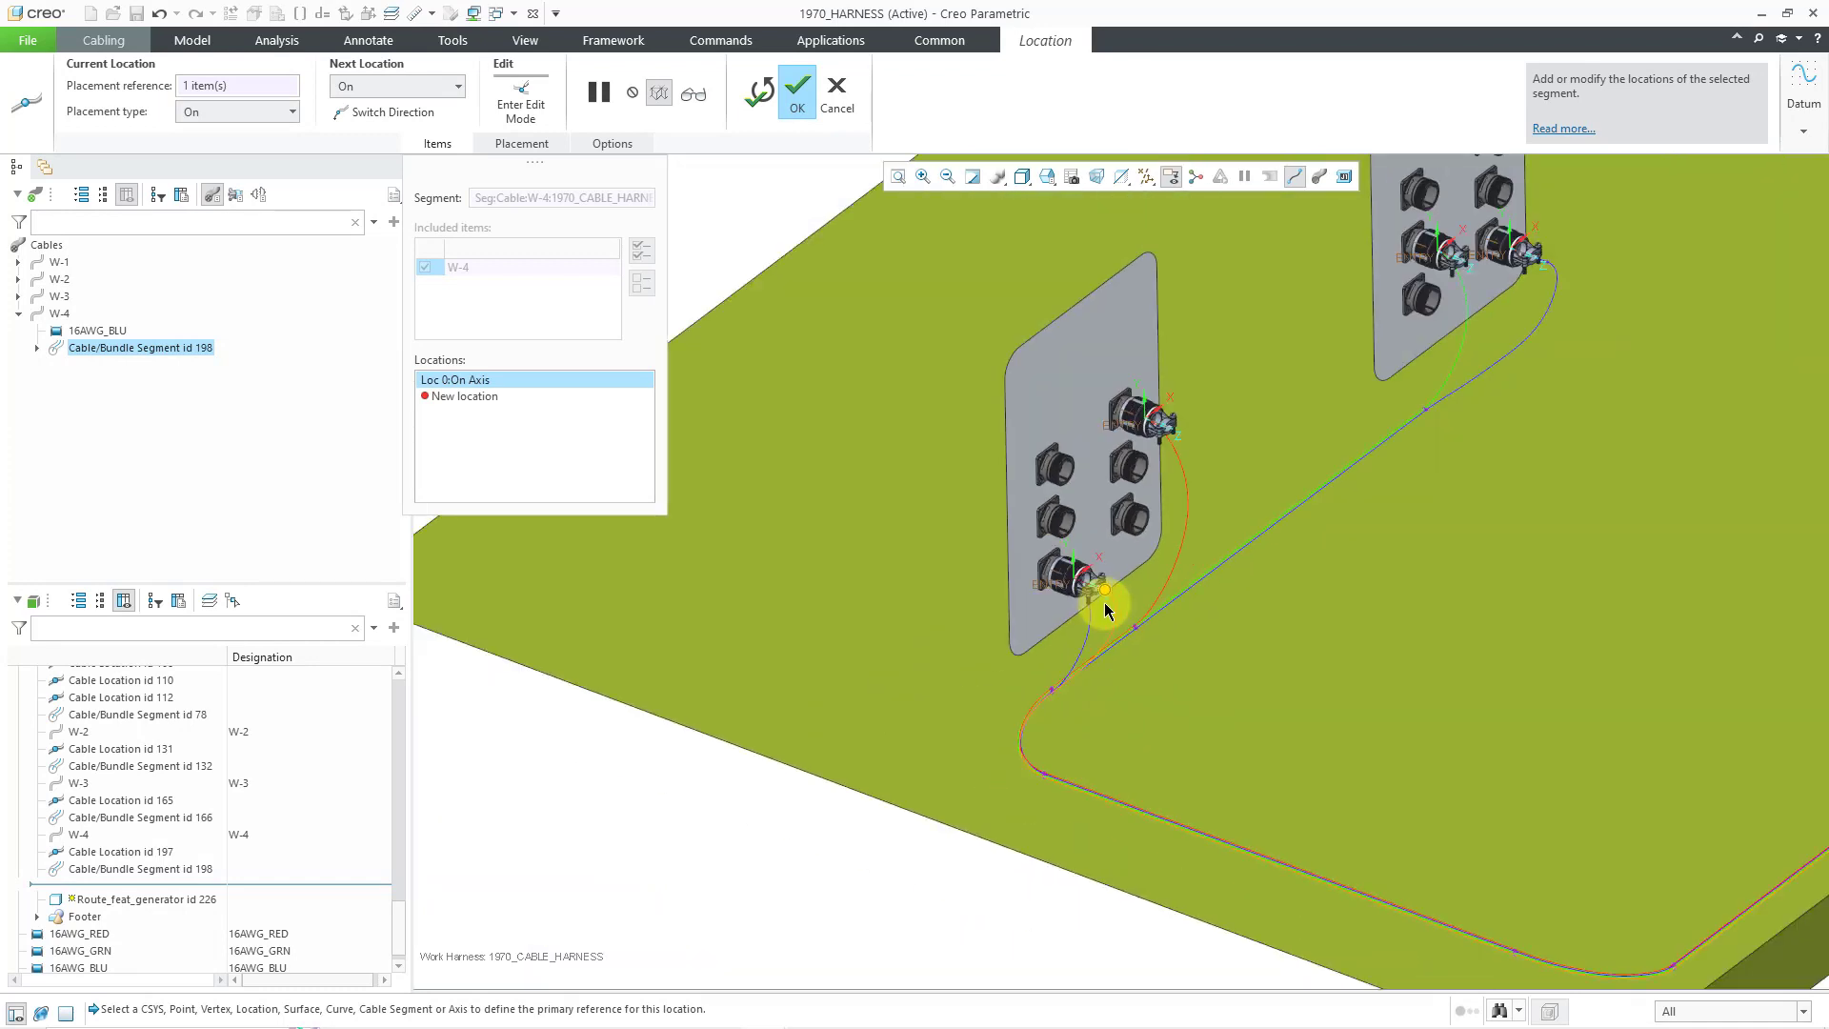
middle_click(863, 883)
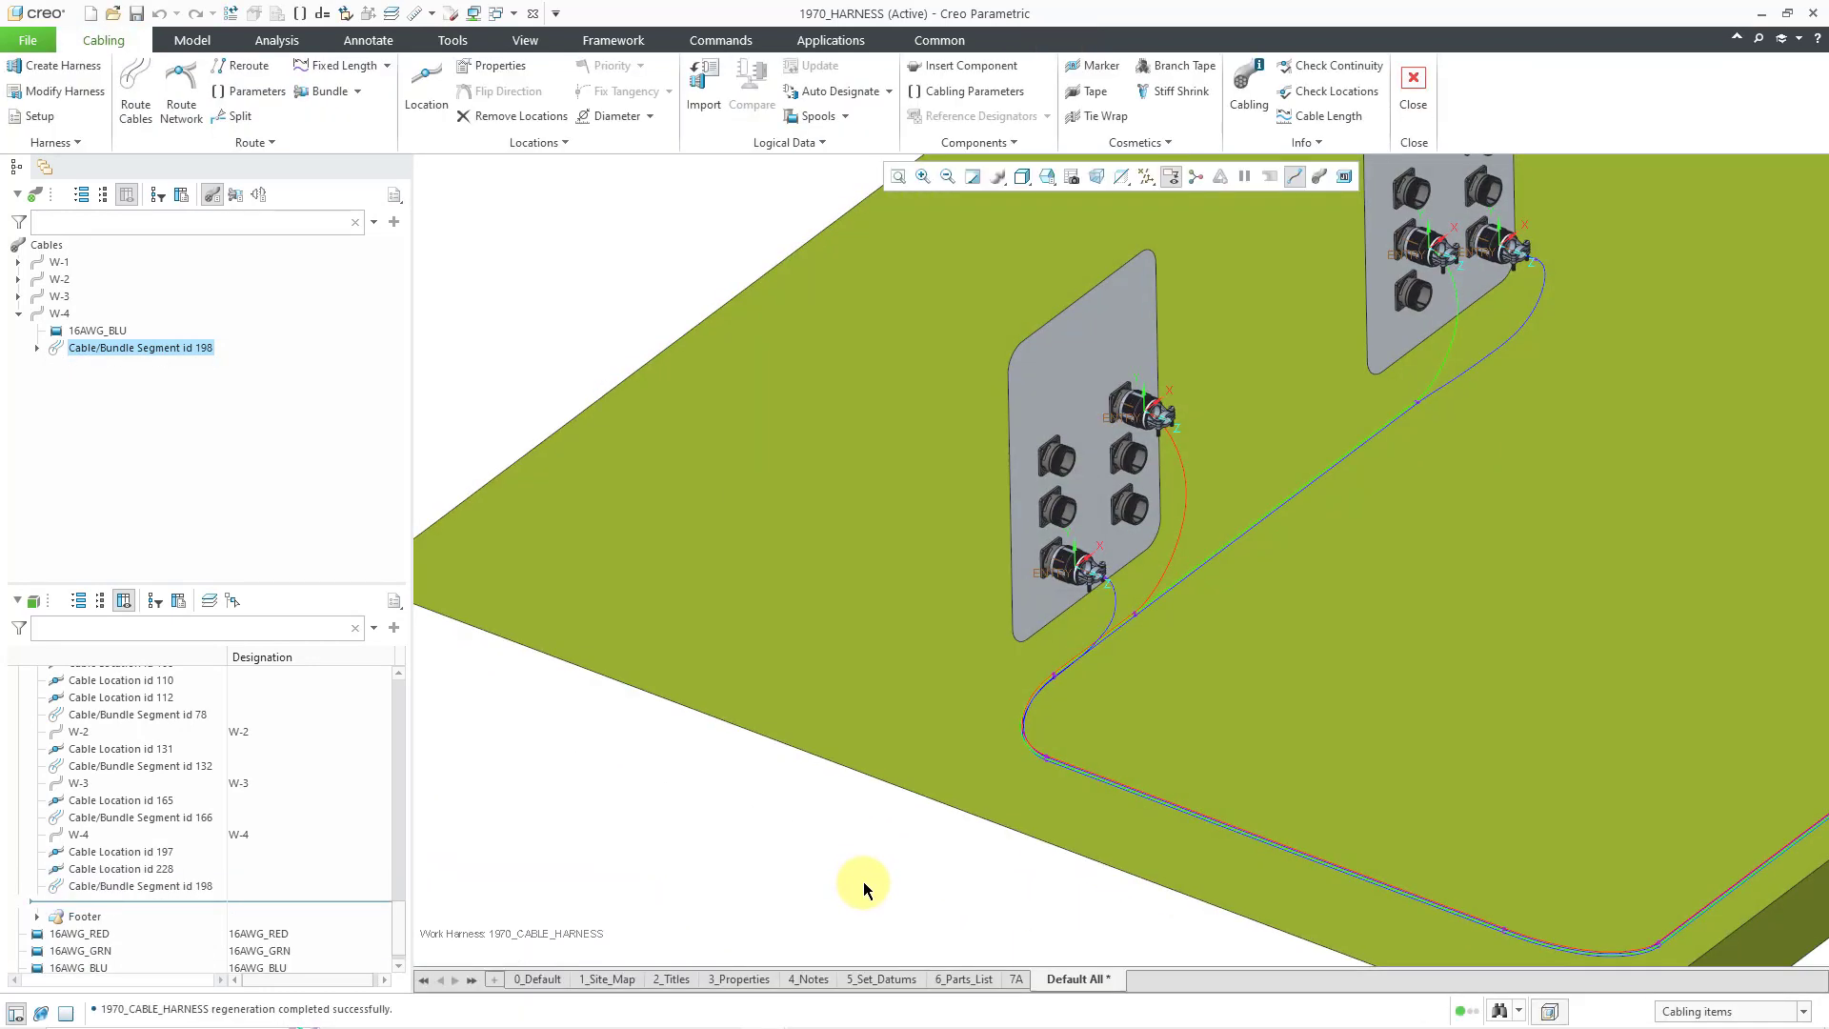
click(863, 883)
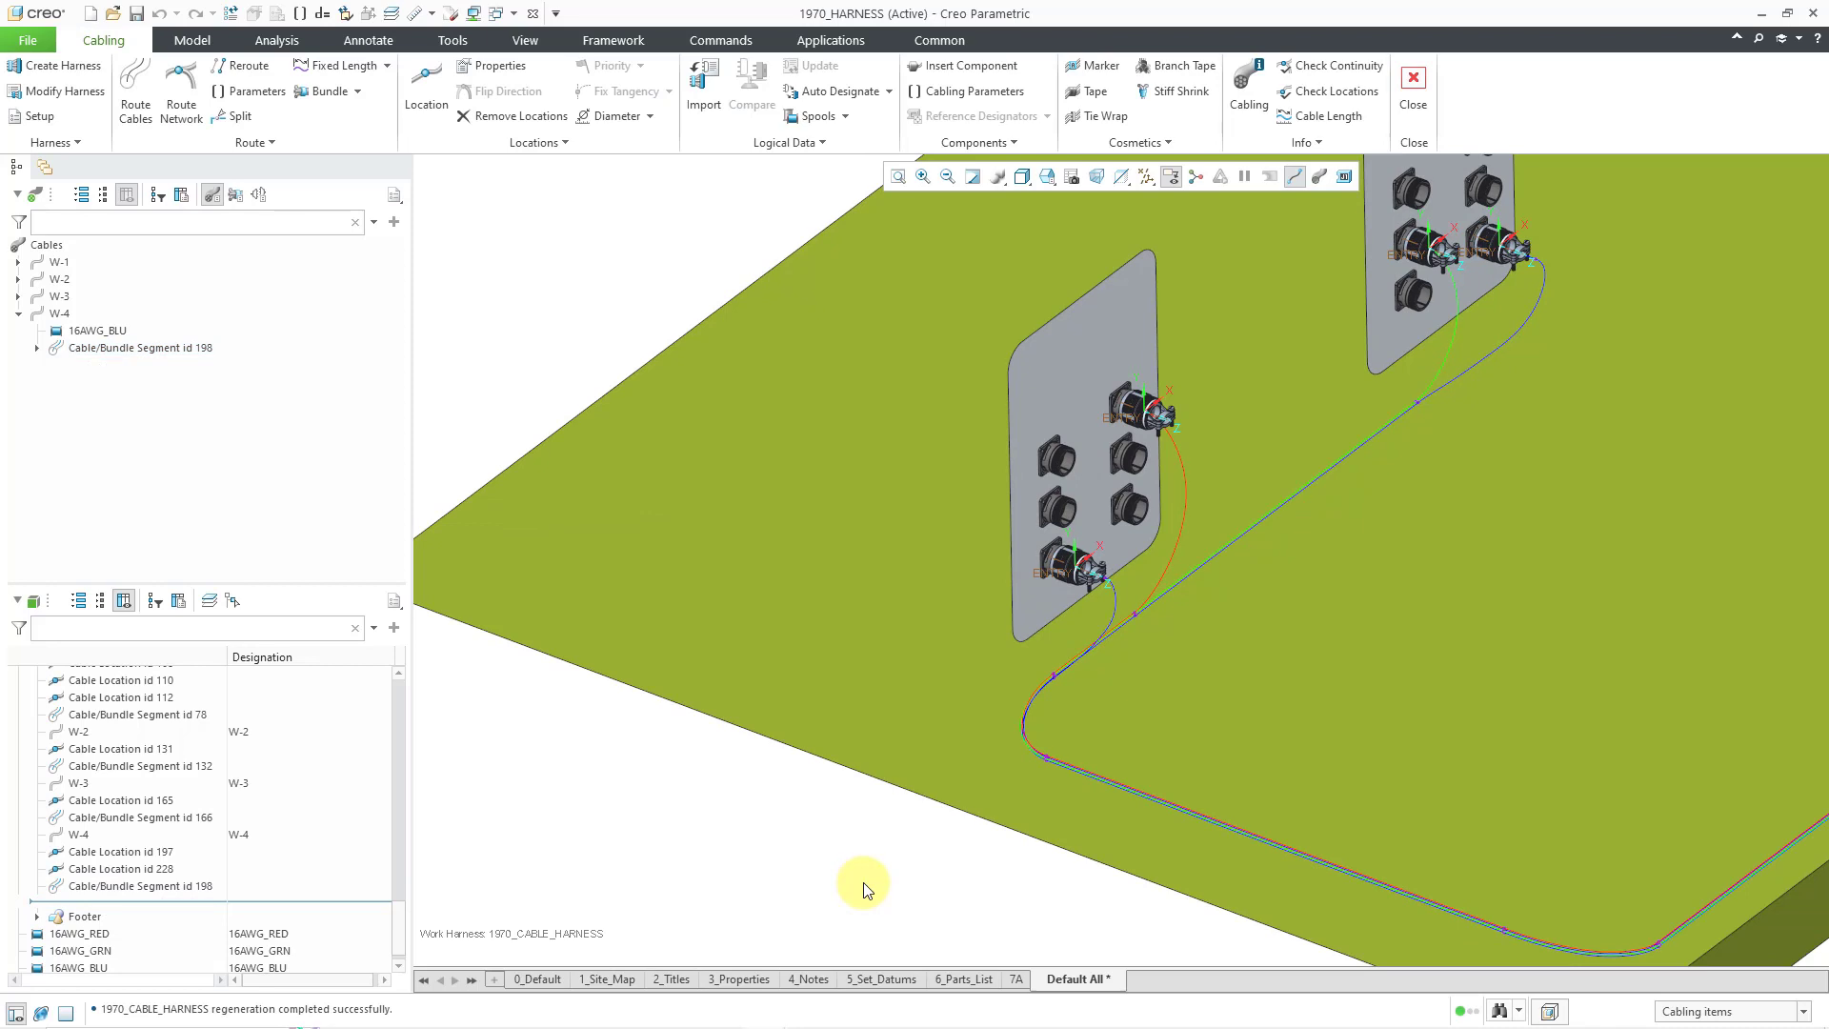
- Insert a location on W-3's segment at its clamp axis
click(1187, 461)
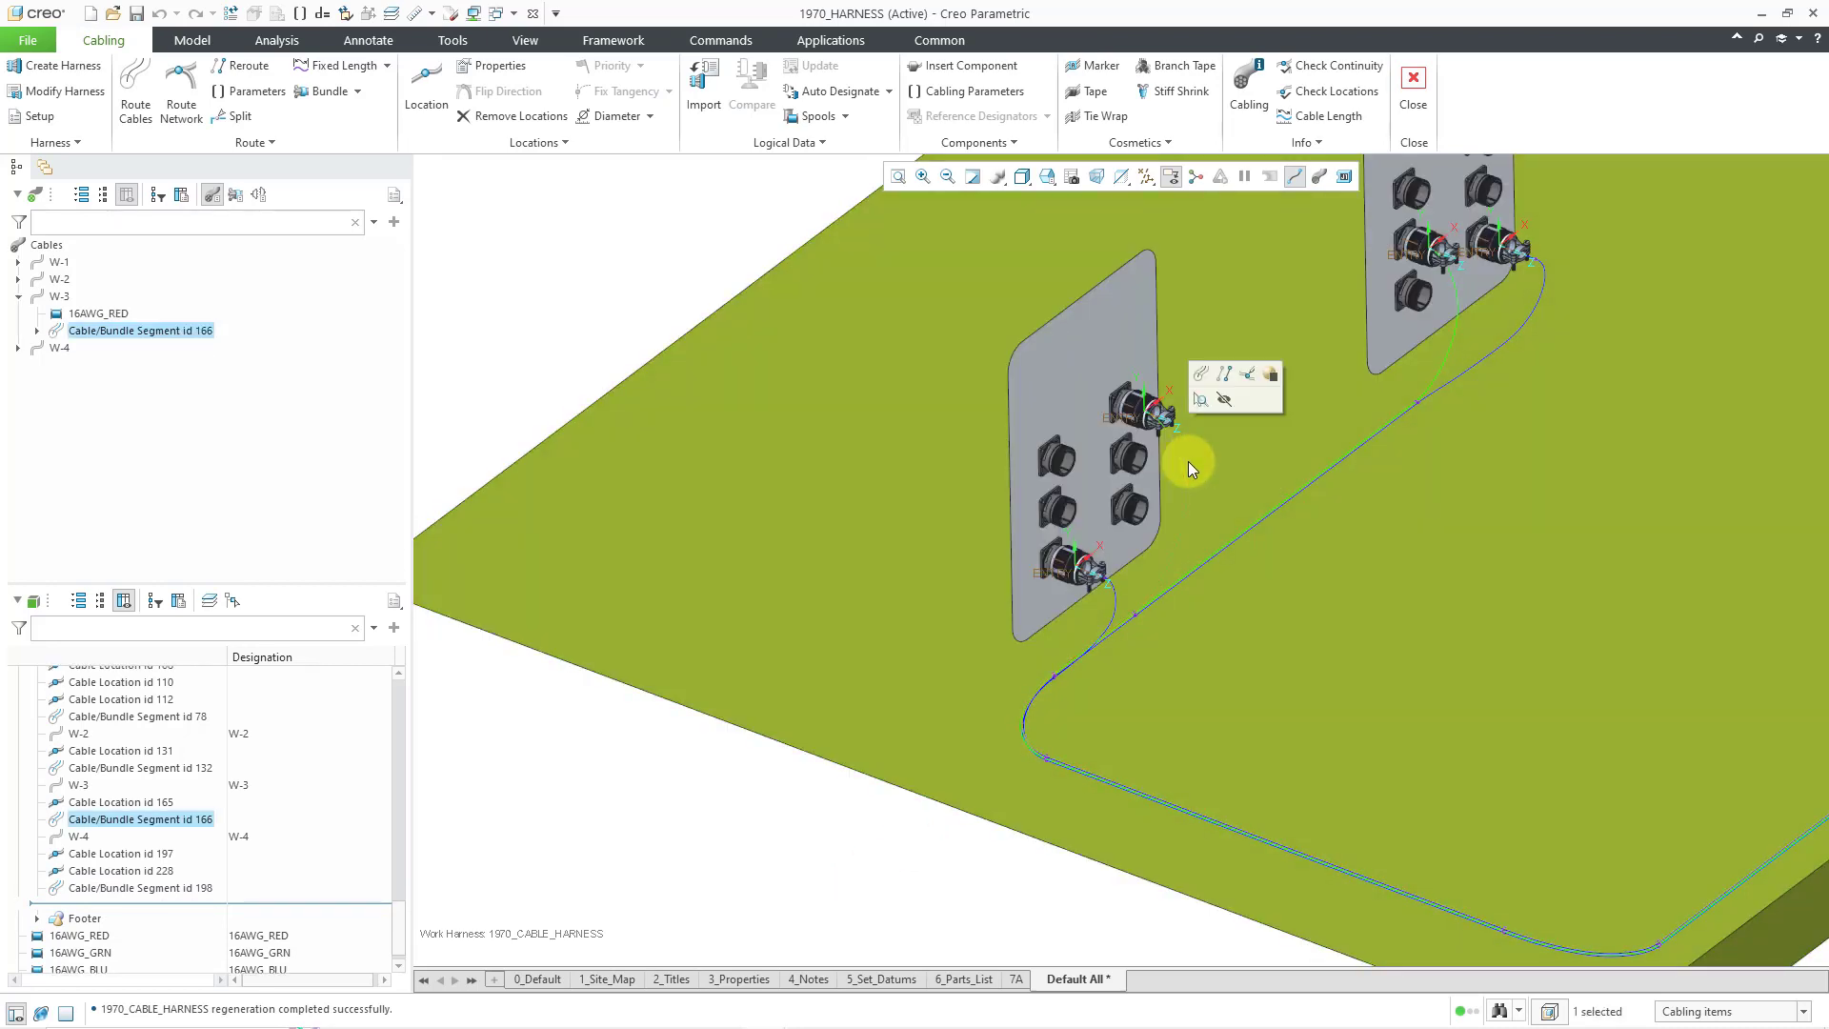
right_click(1187, 461)
click(1234, 493)
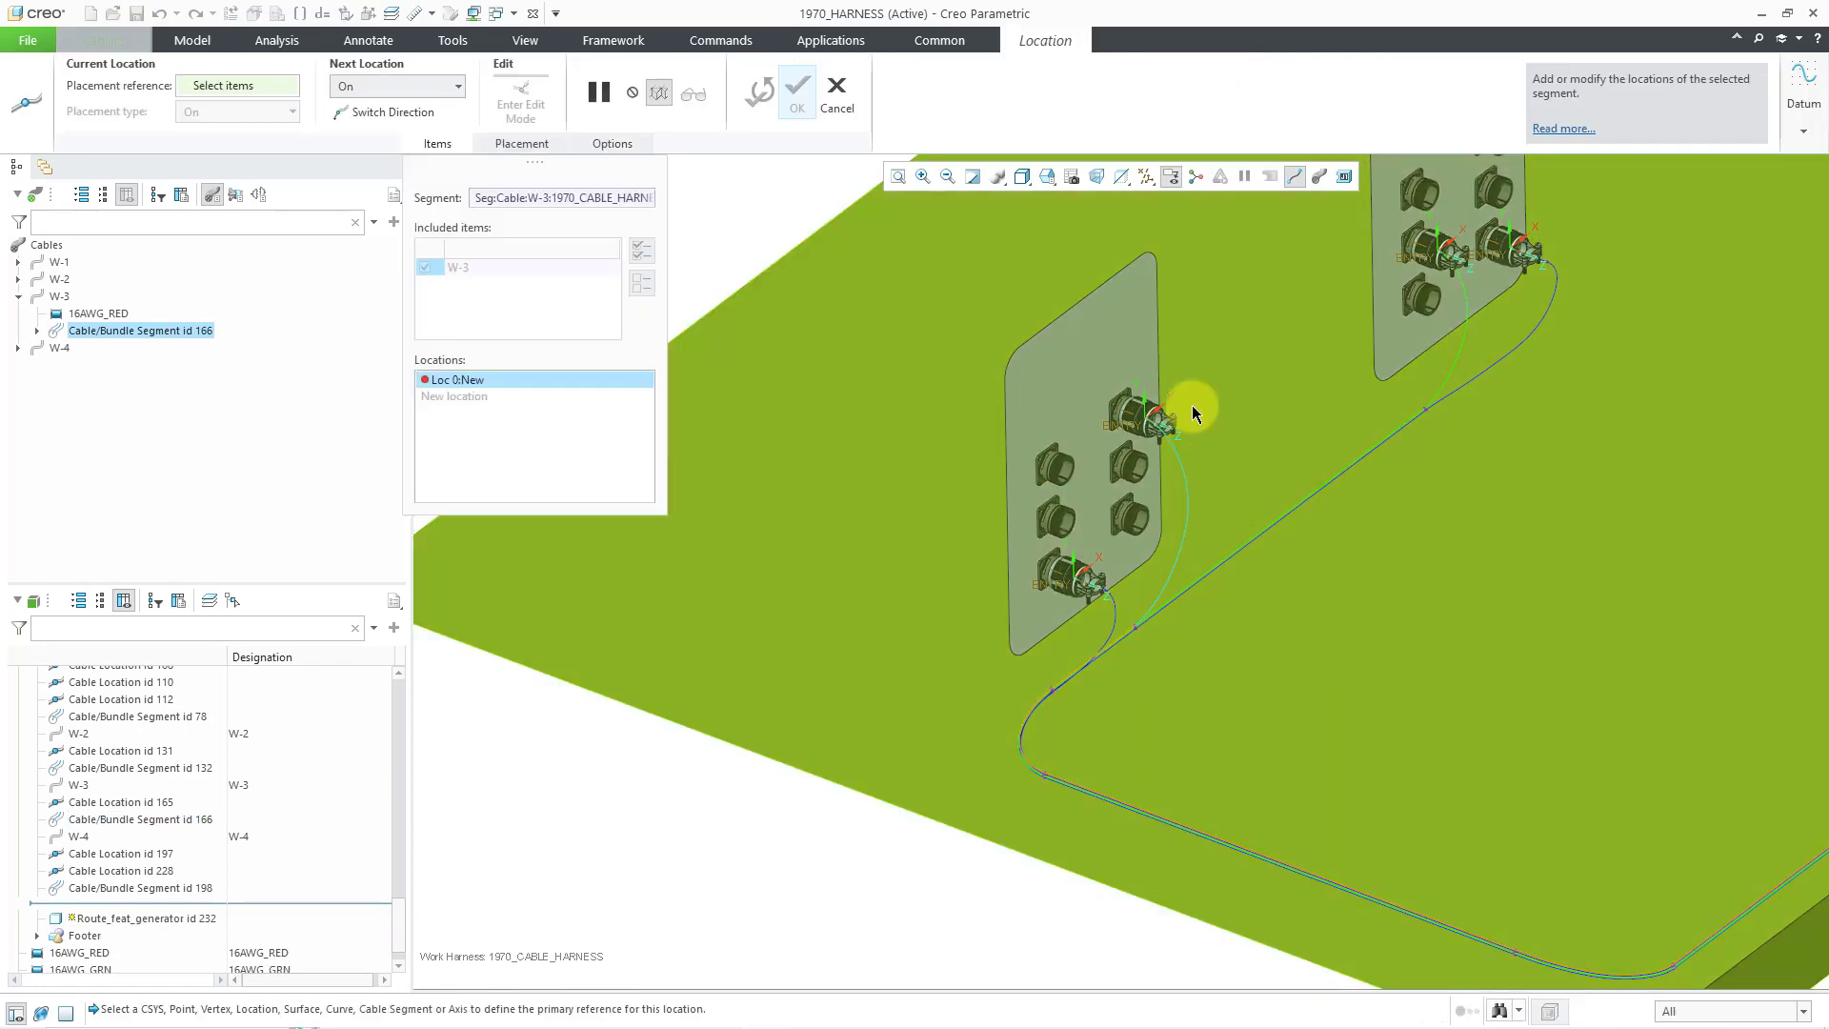
scroll(1182, 415, up, 8)
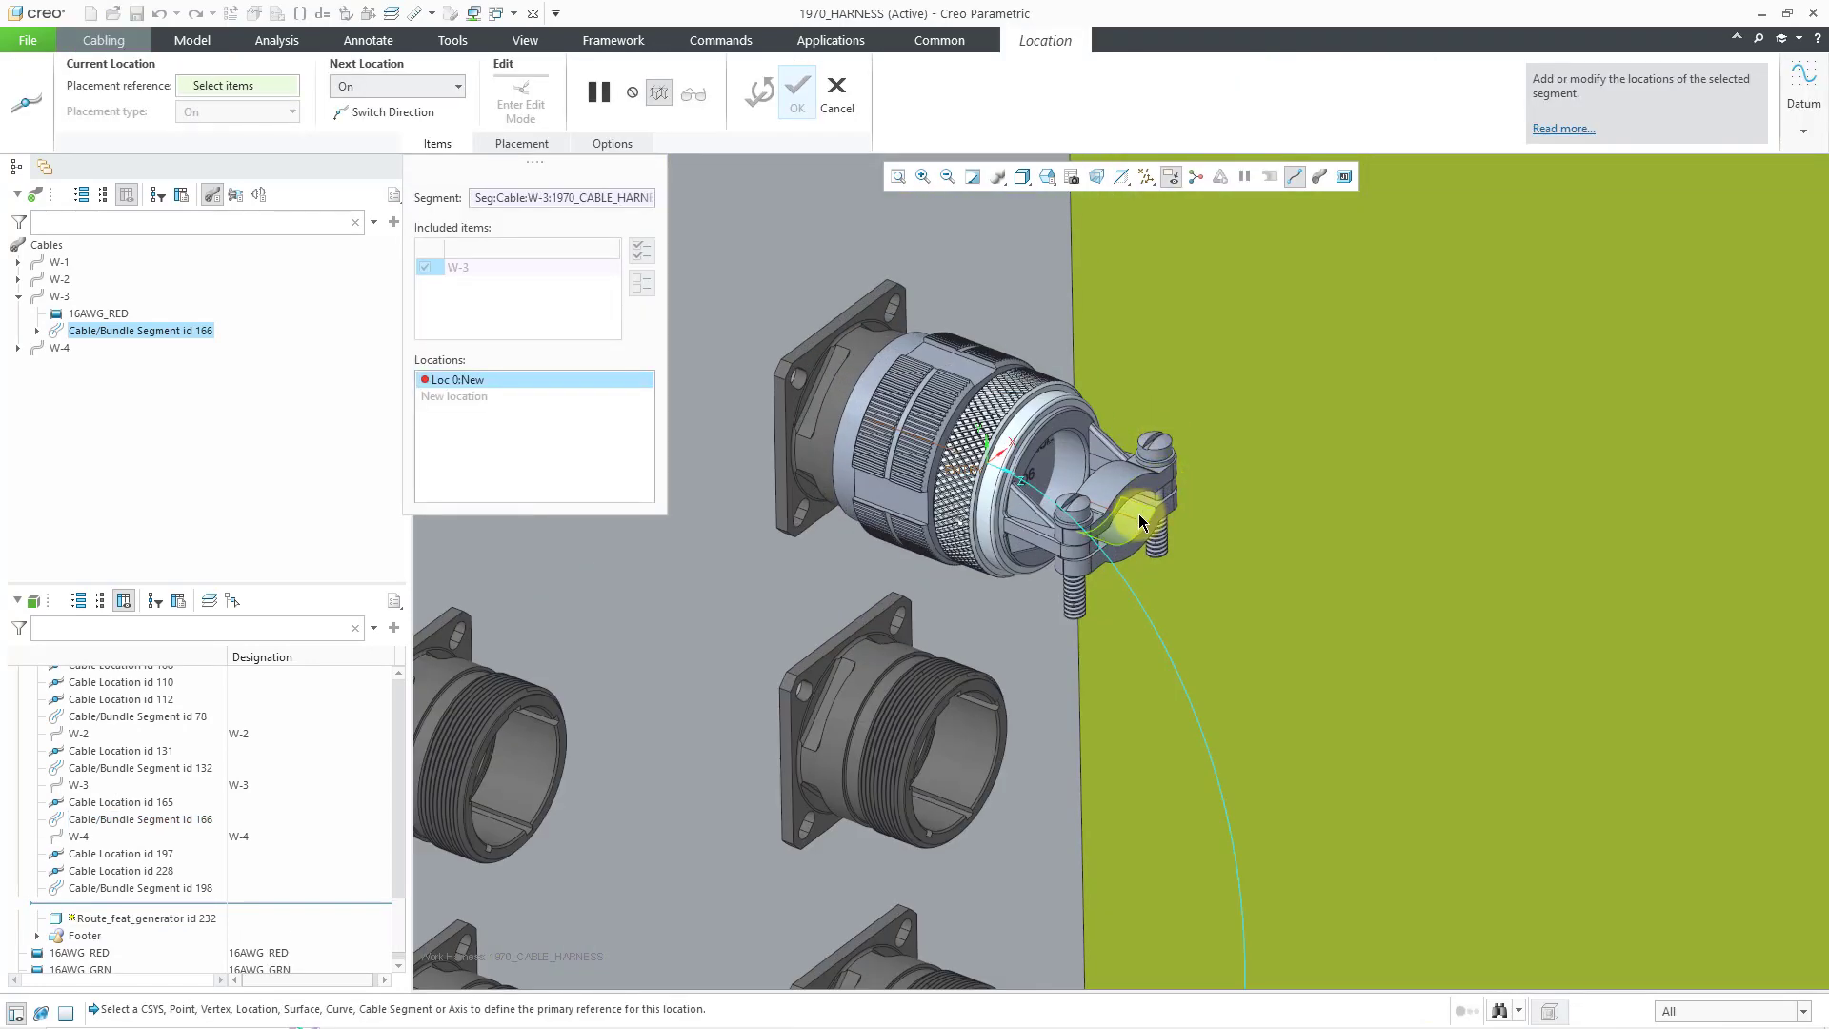
click(1136, 517)
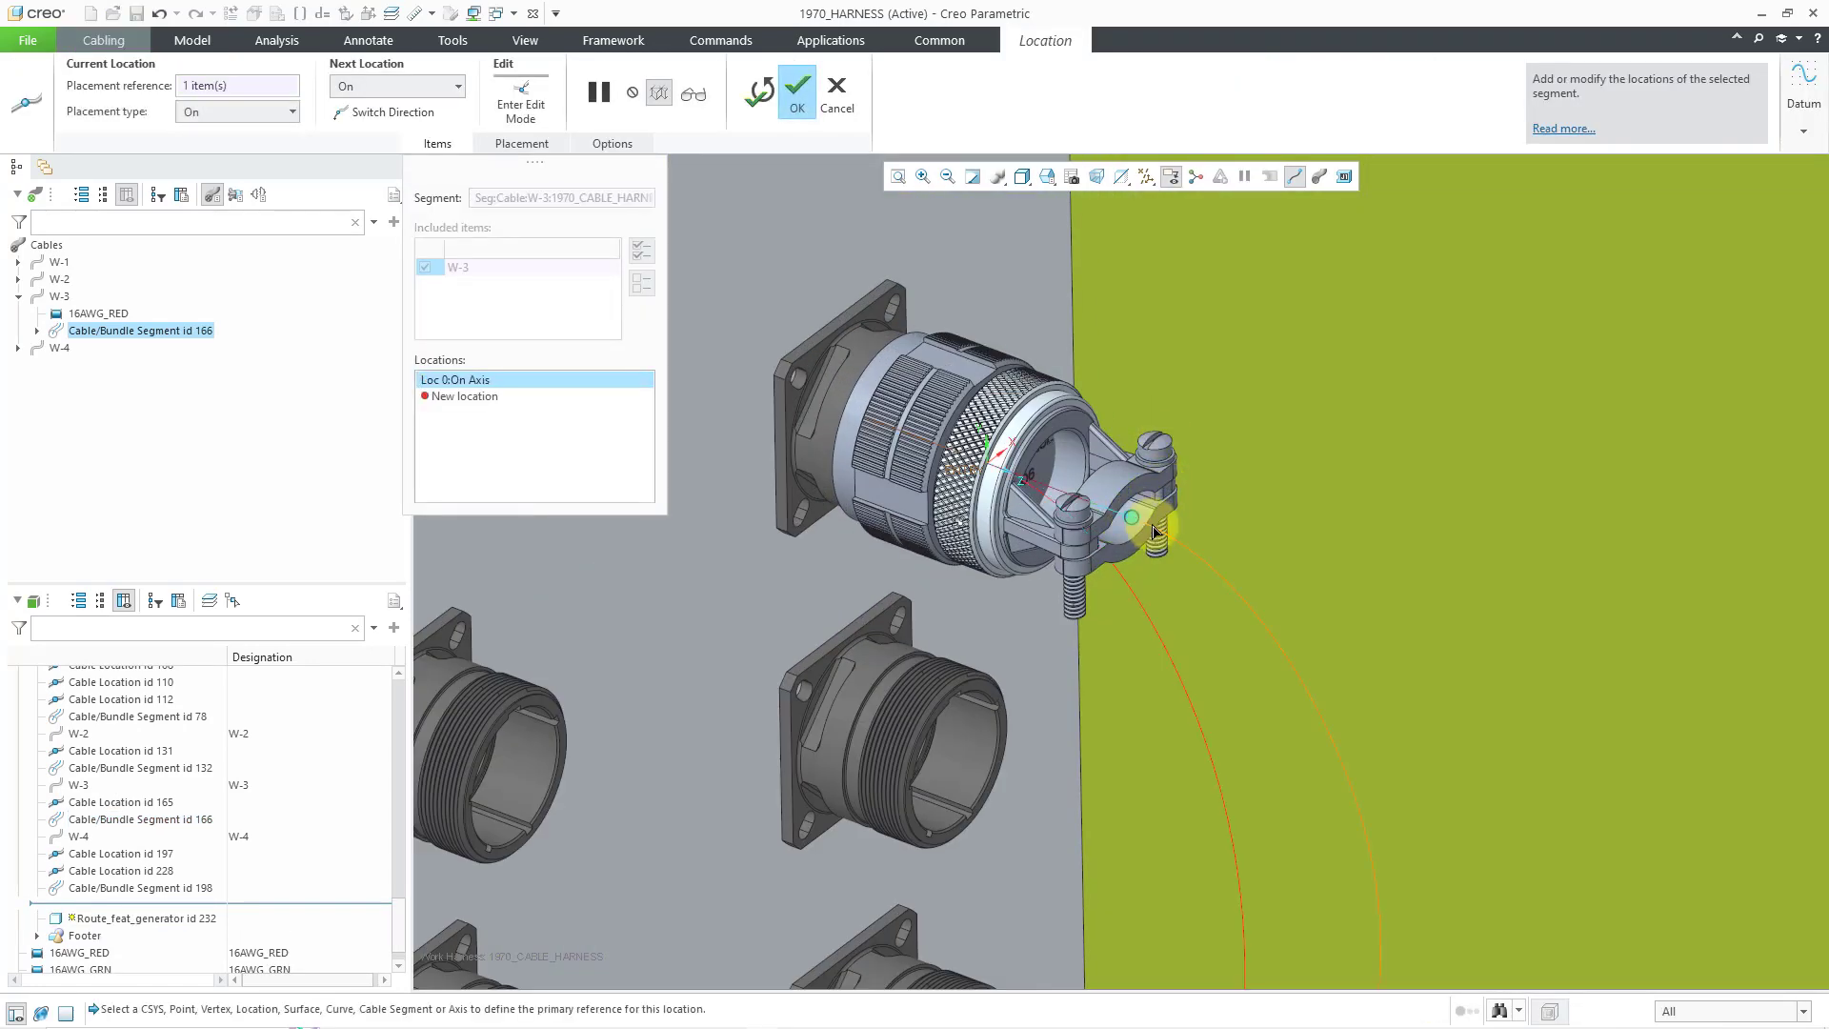
scroll(1172, 526, down, 10)
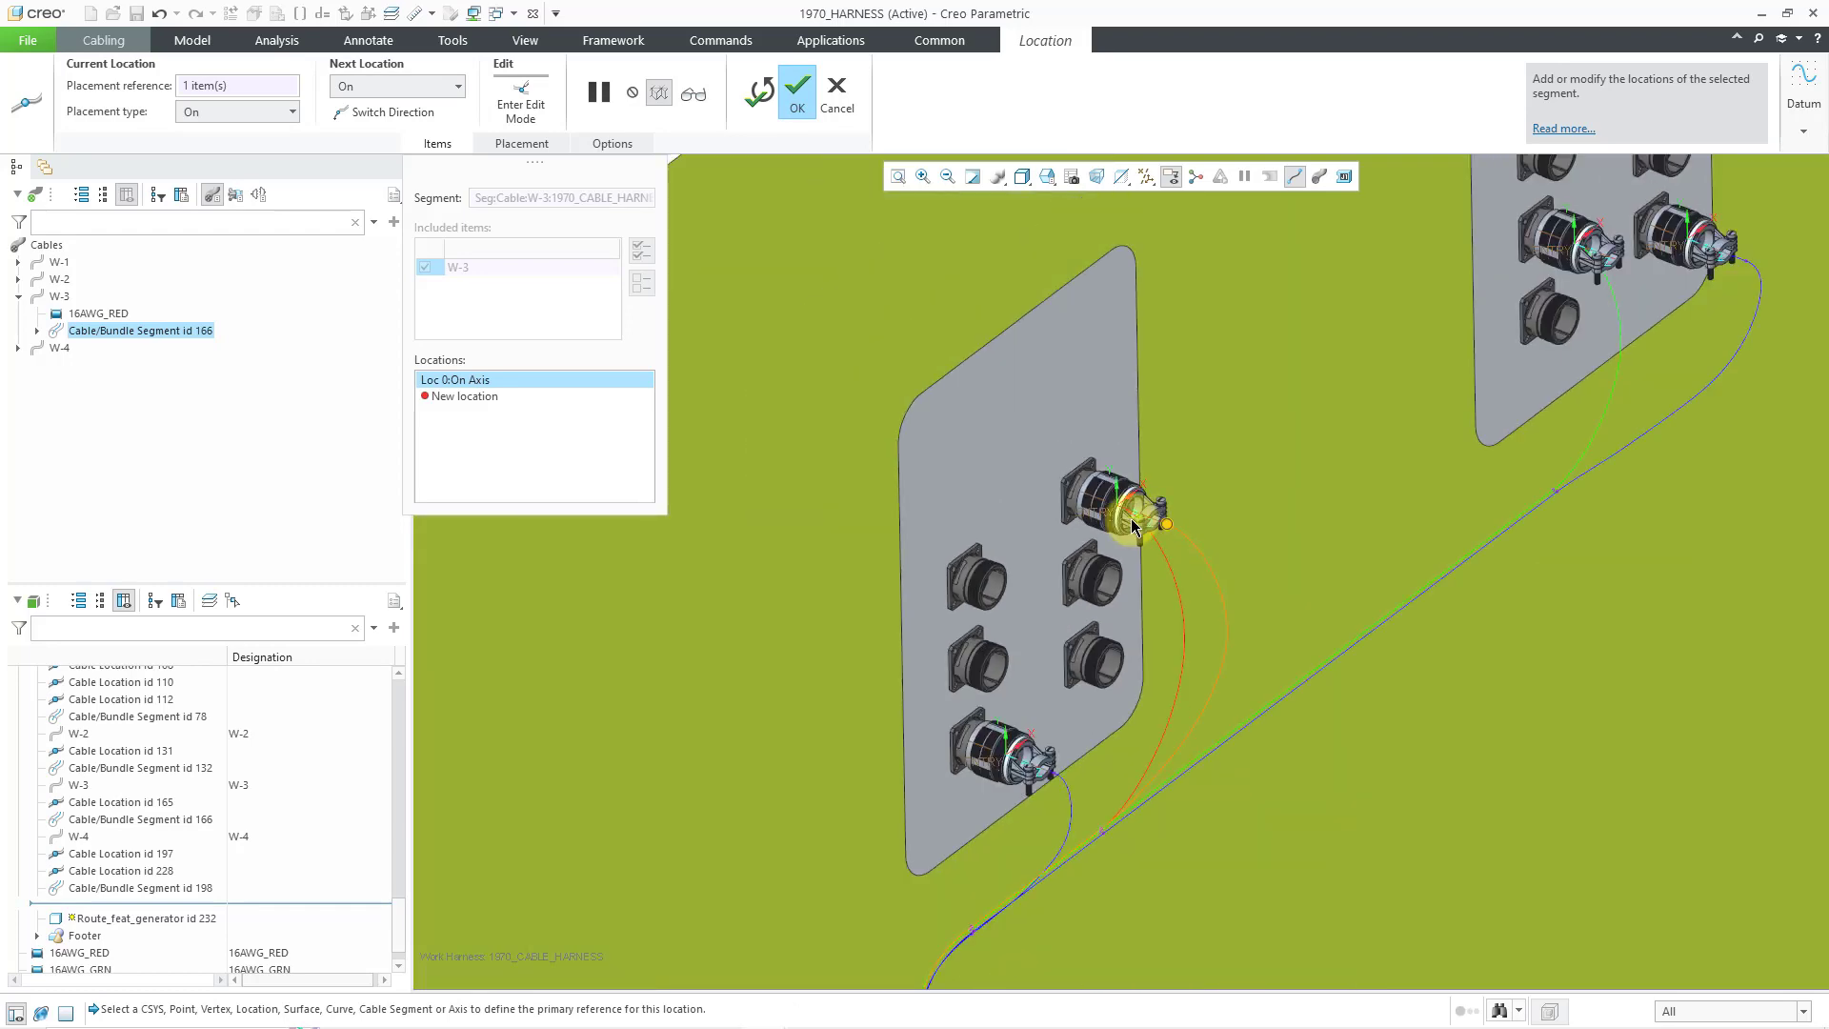
middle_click(907, 334)
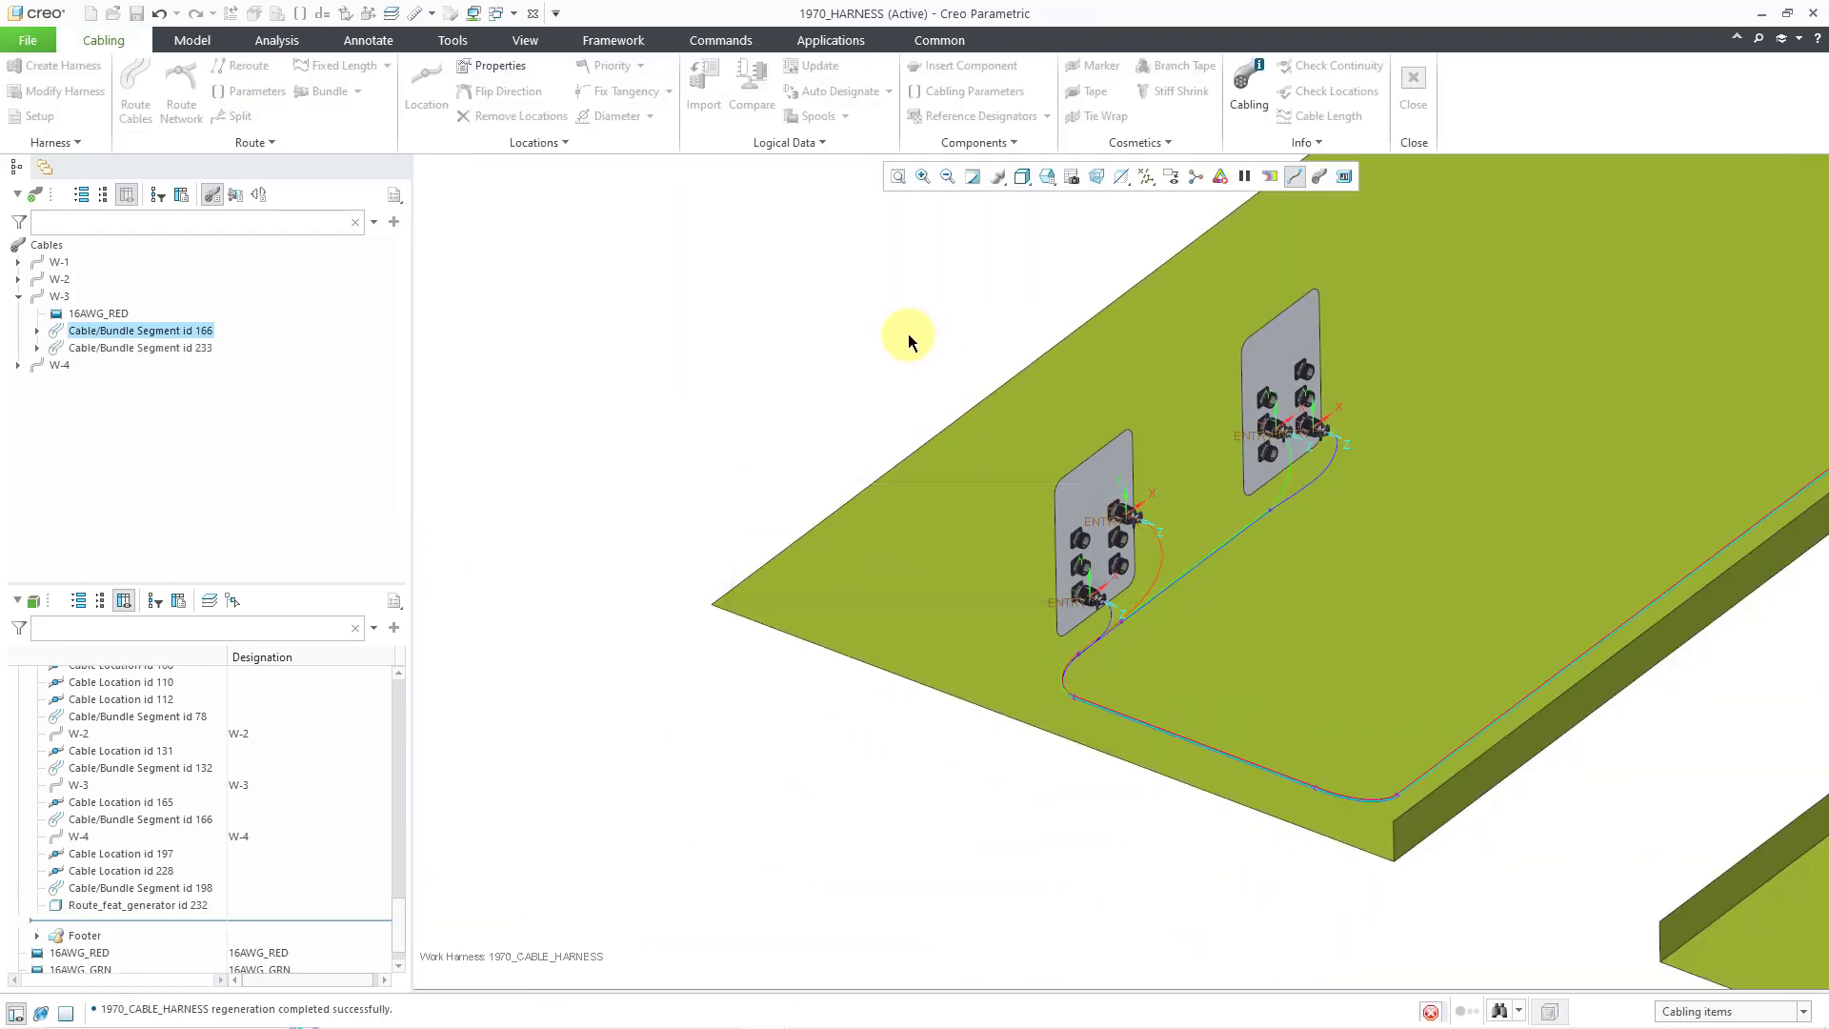
- Insert a location on the green W-2 segment at its clamp axis and confirm
scroll(1265, 483, up, 5)
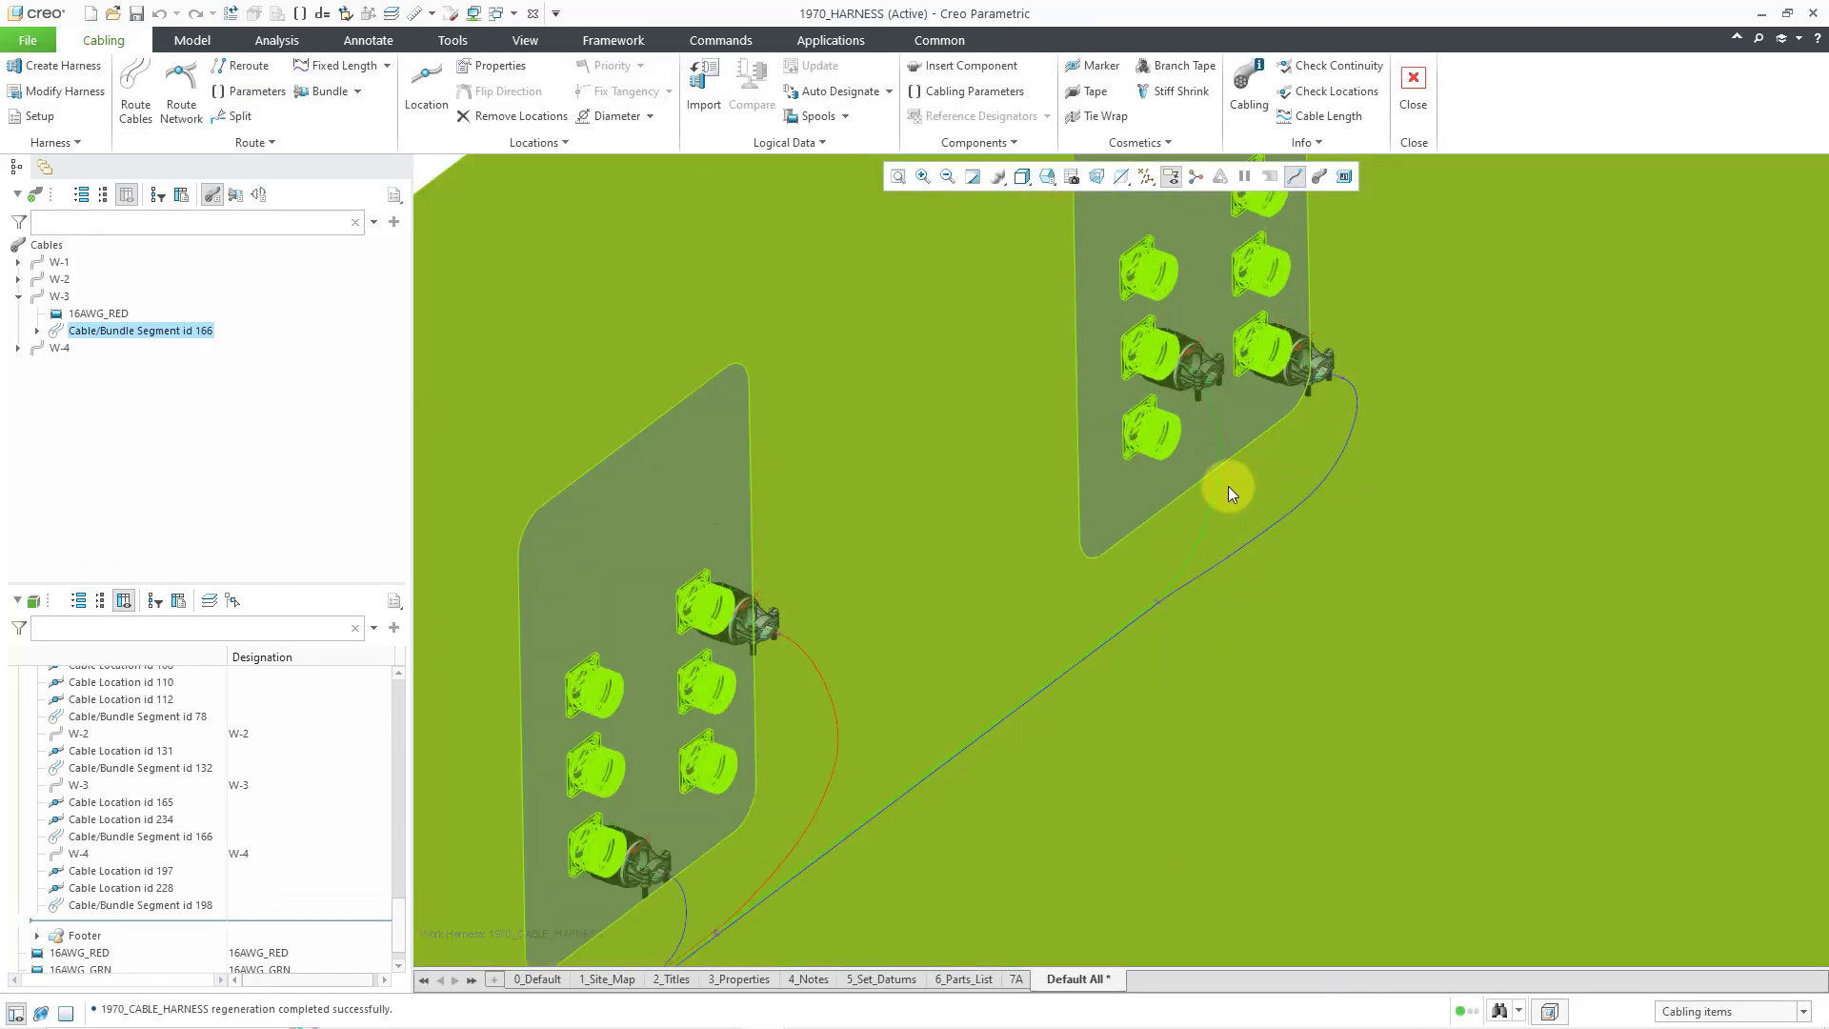
click(1226, 488)
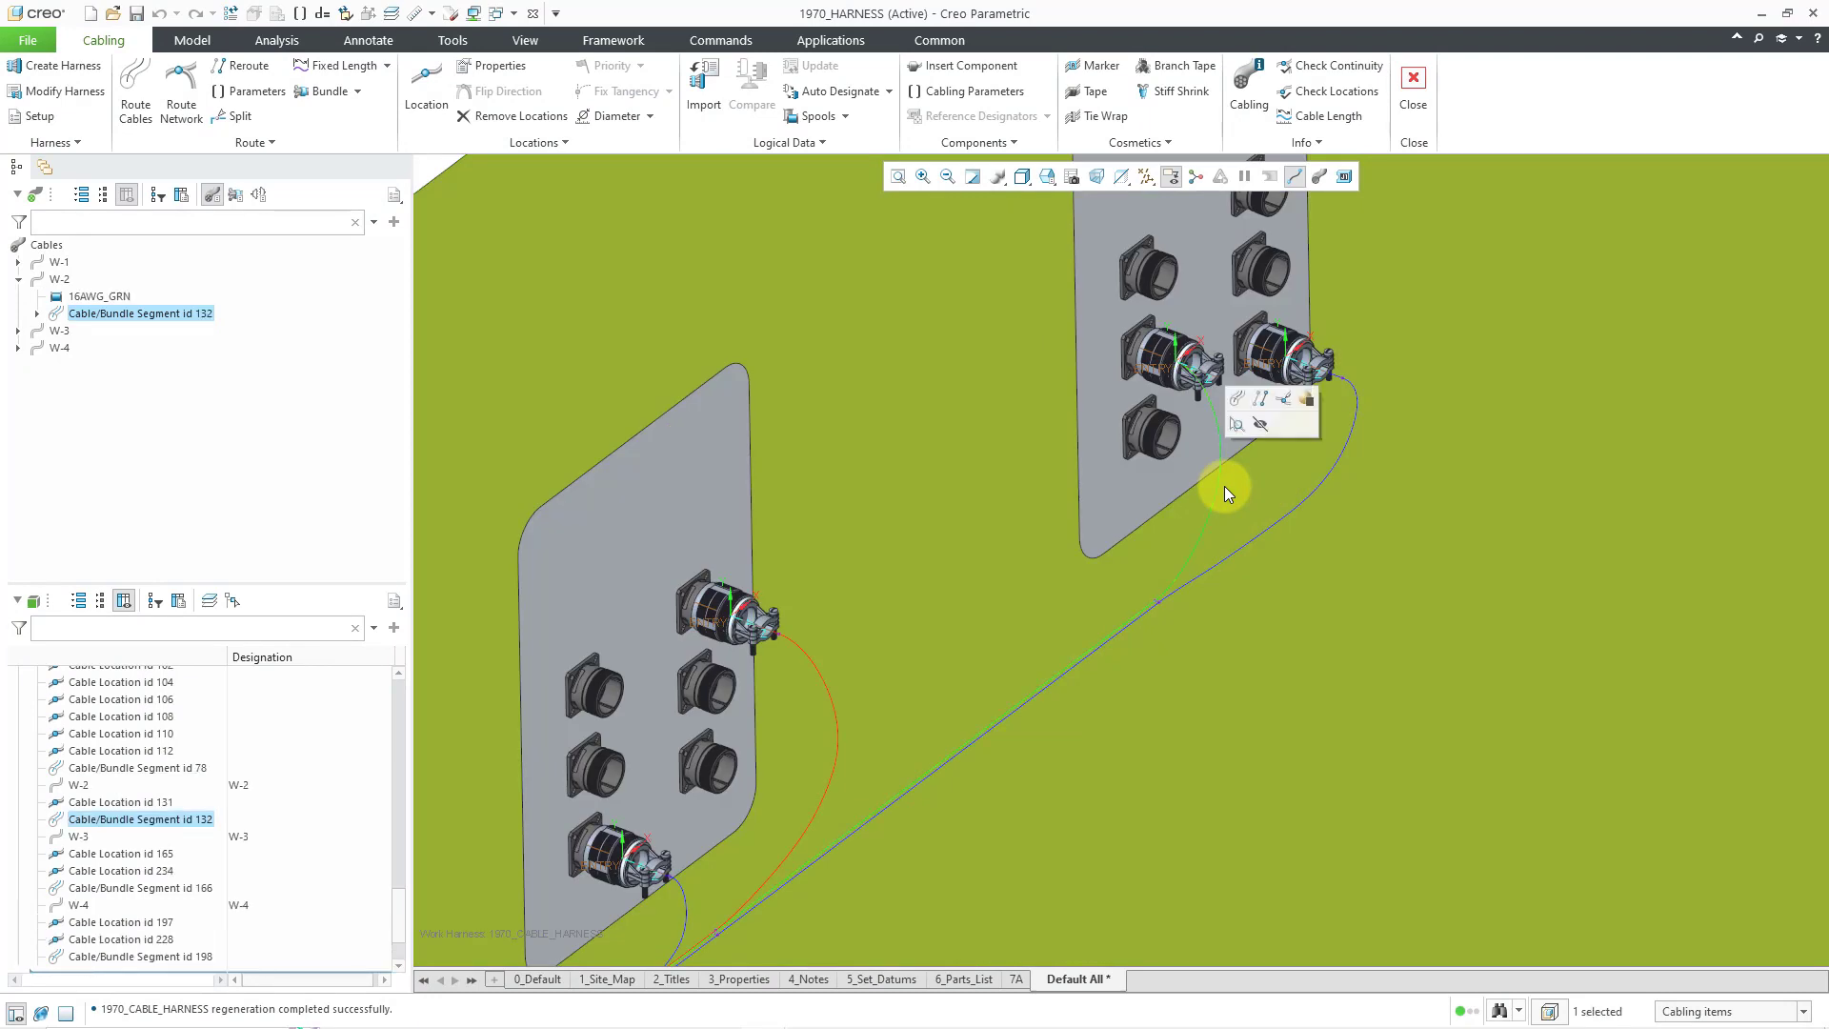
right_click(1225, 489)
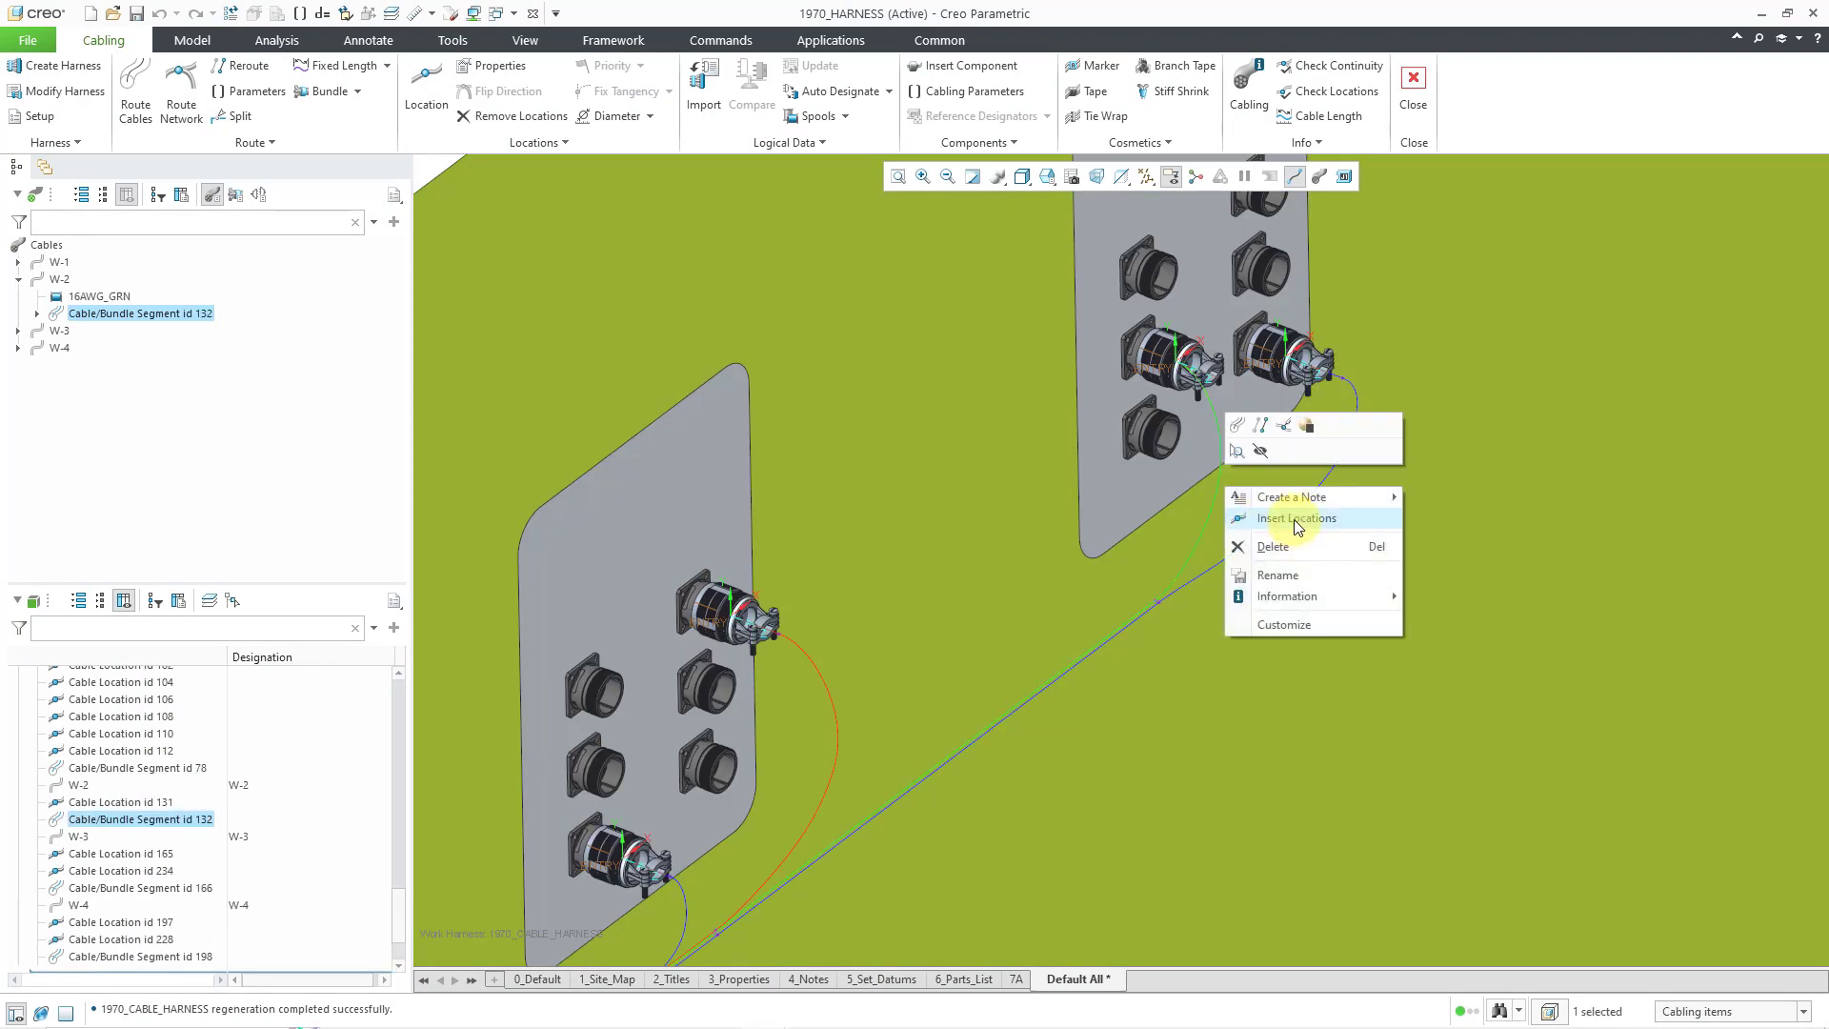
click(1297, 519)
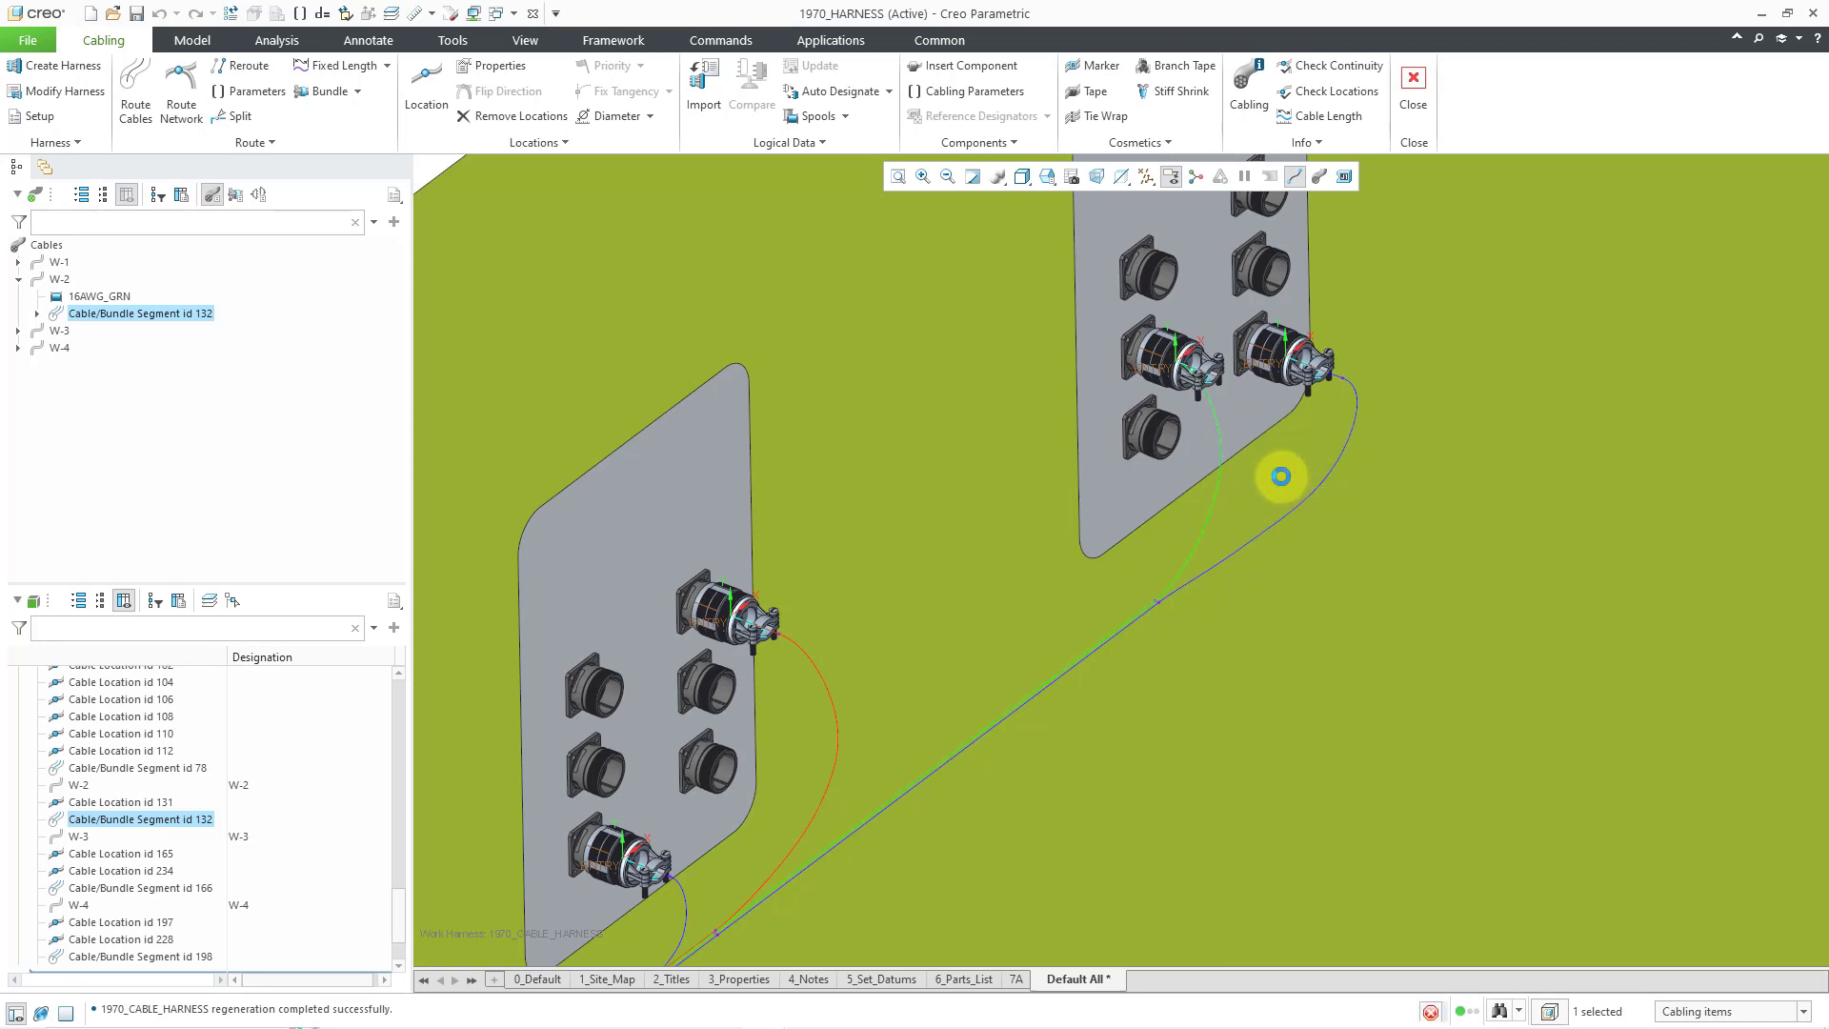
scroll(1245, 387, down, 5)
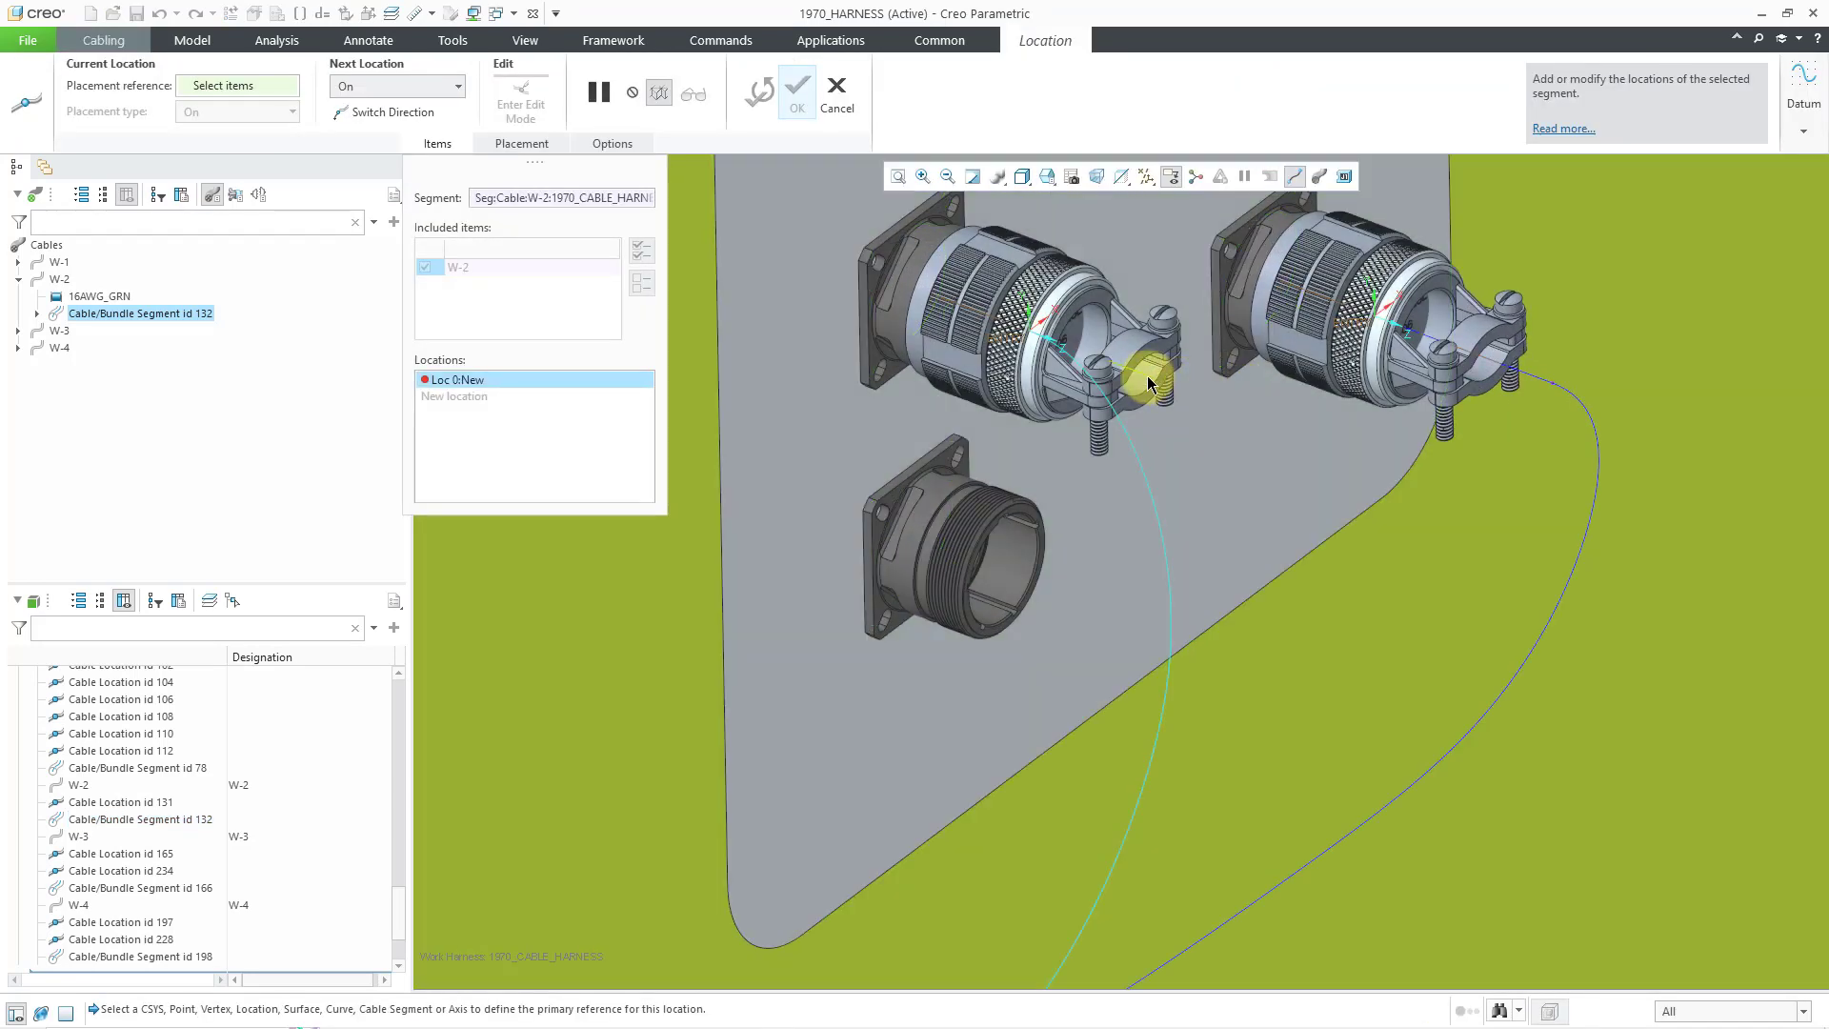
click(1142, 379)
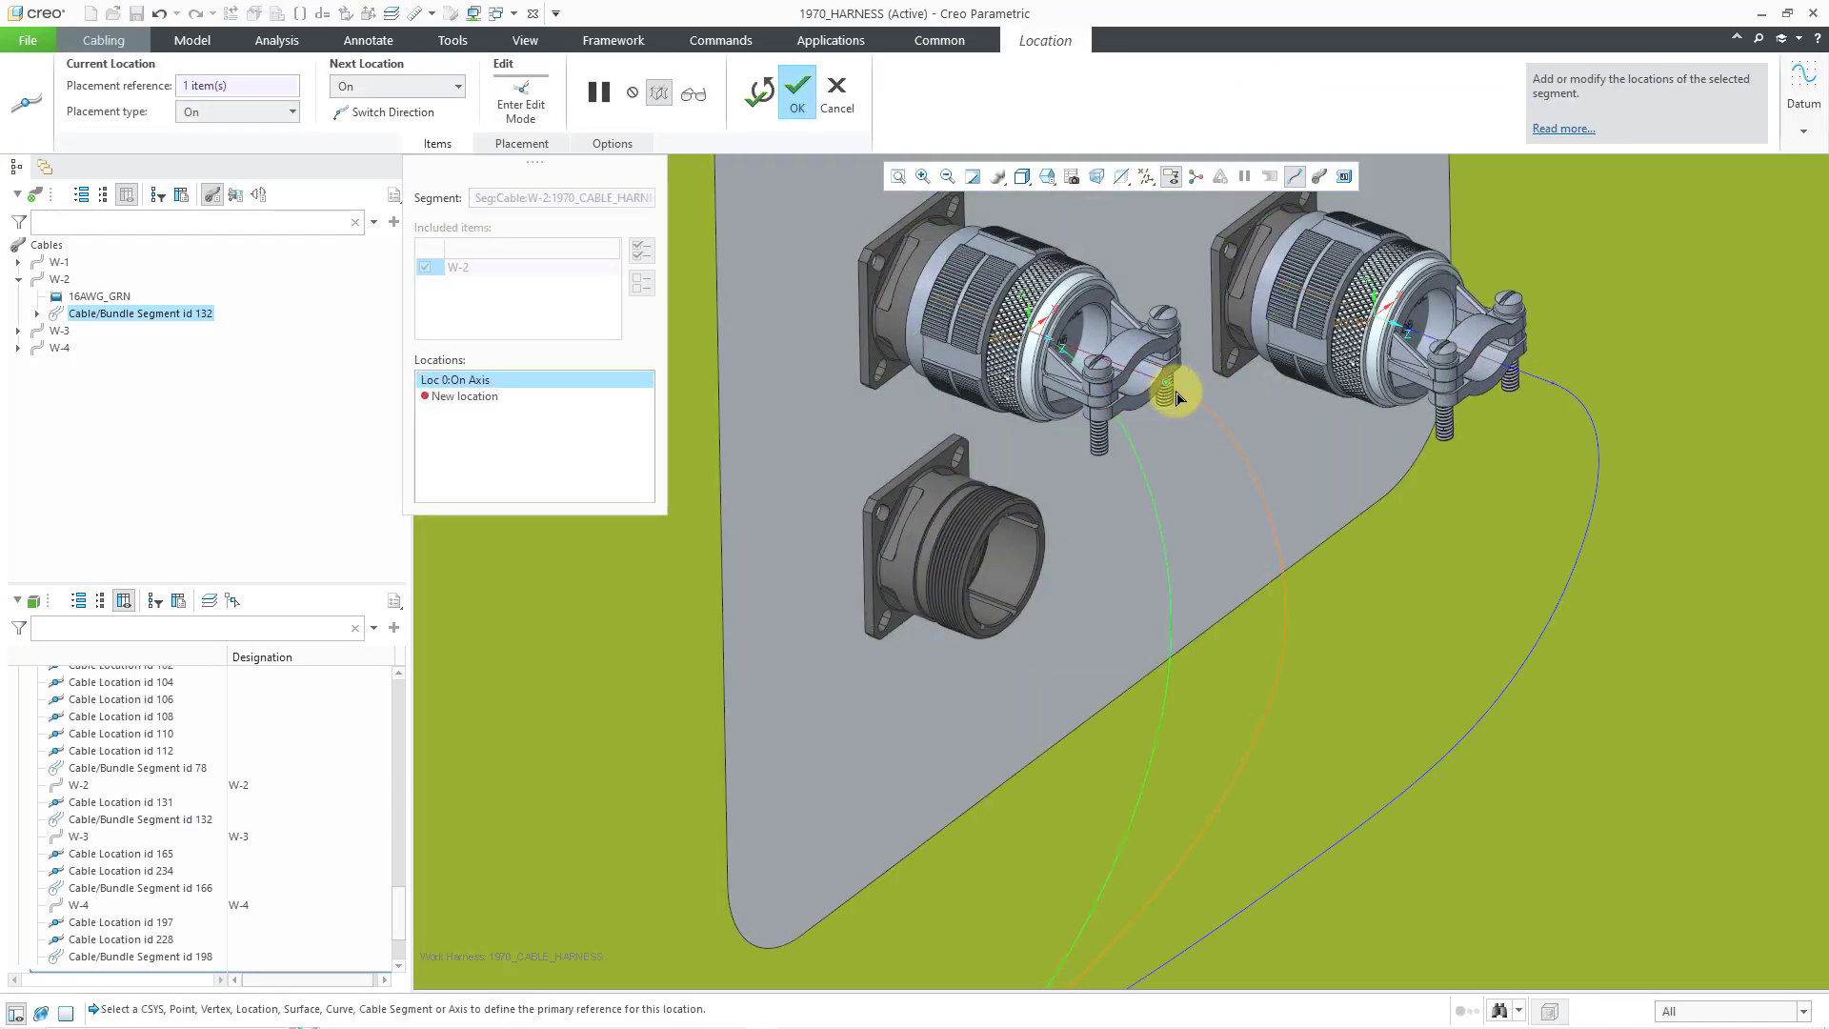
scroll(1414, 528, up, 6)
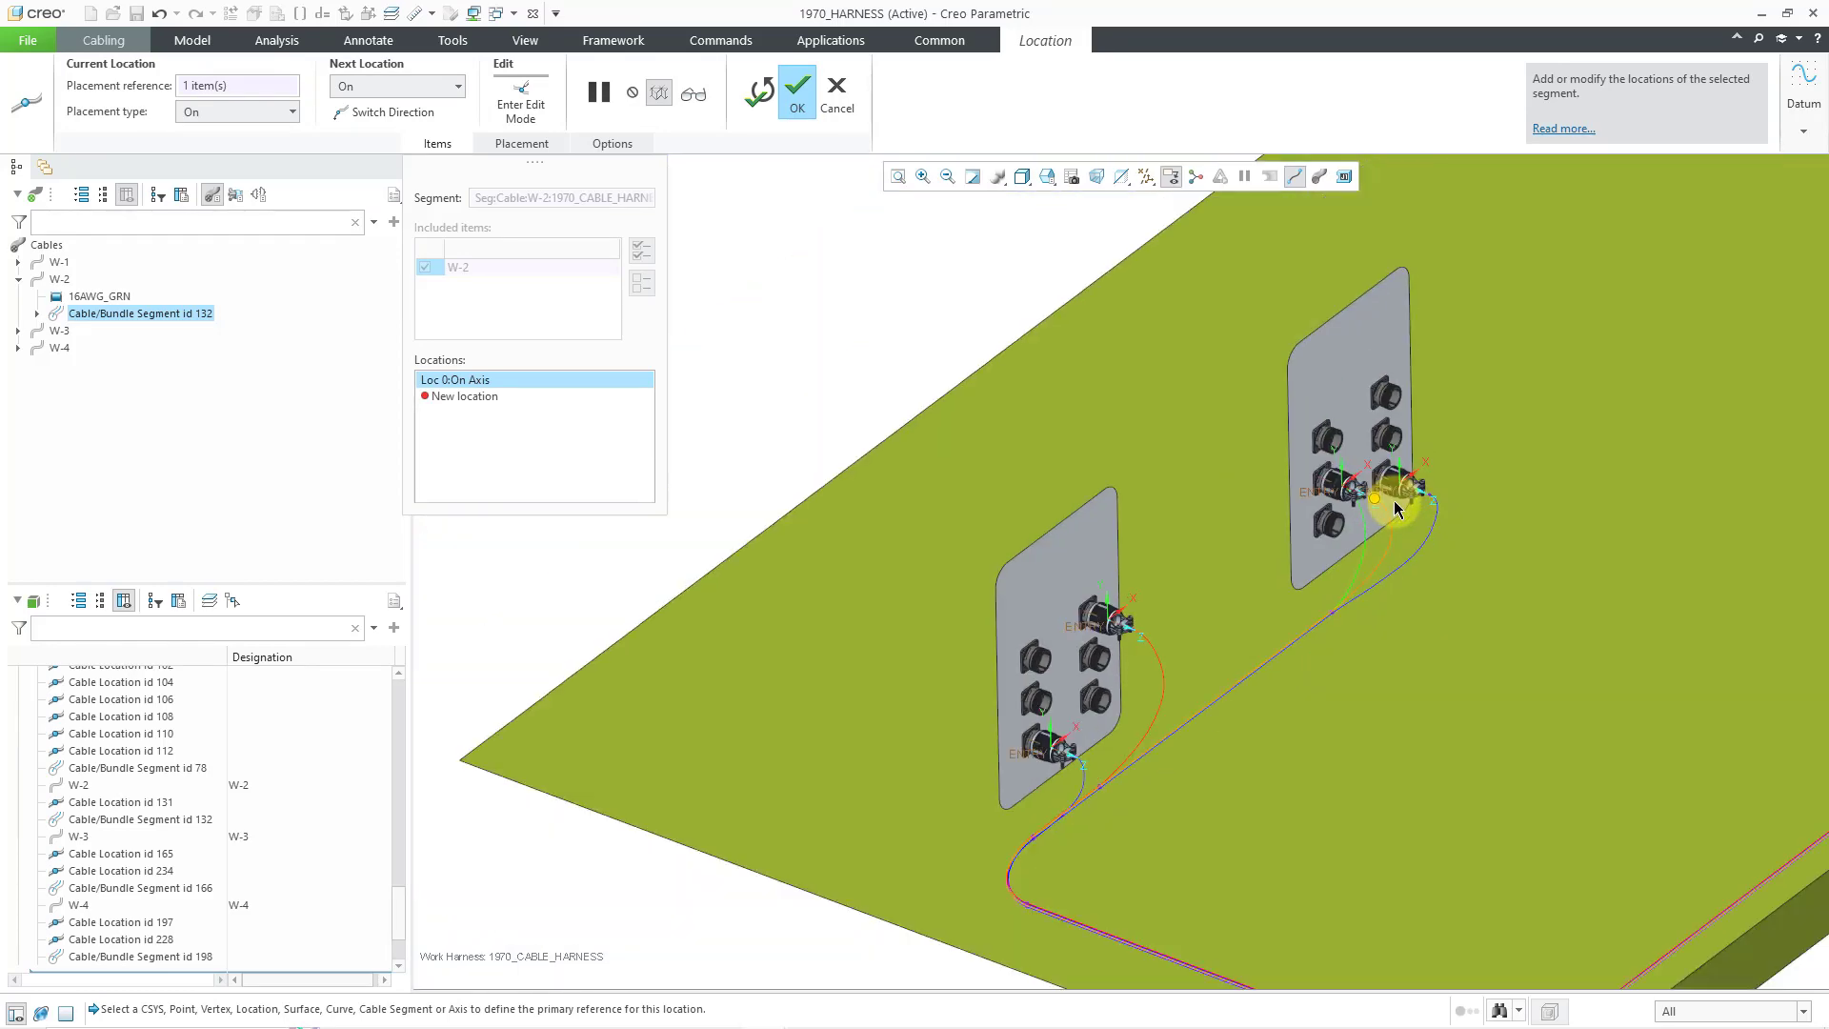
click(798, 93)
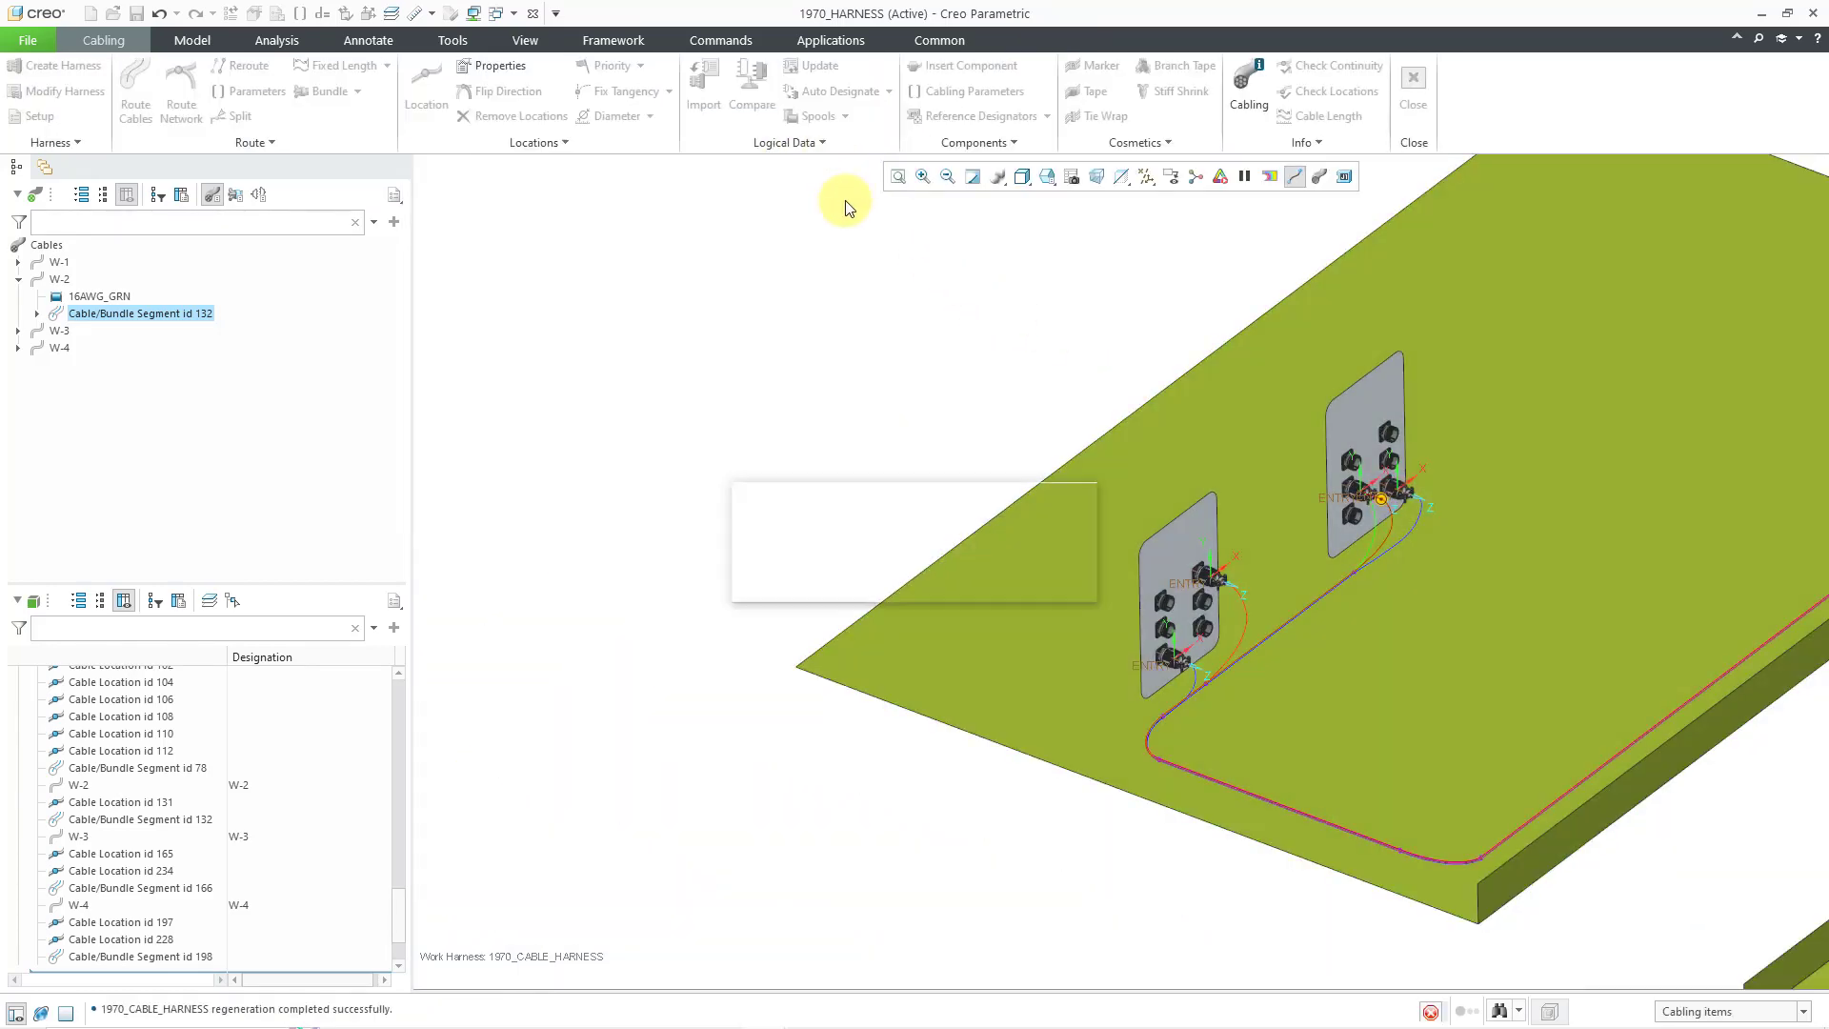
- Turn off Csys display, show cables at true thickness, then pan and orbit to show both plates
click(1147, 179)
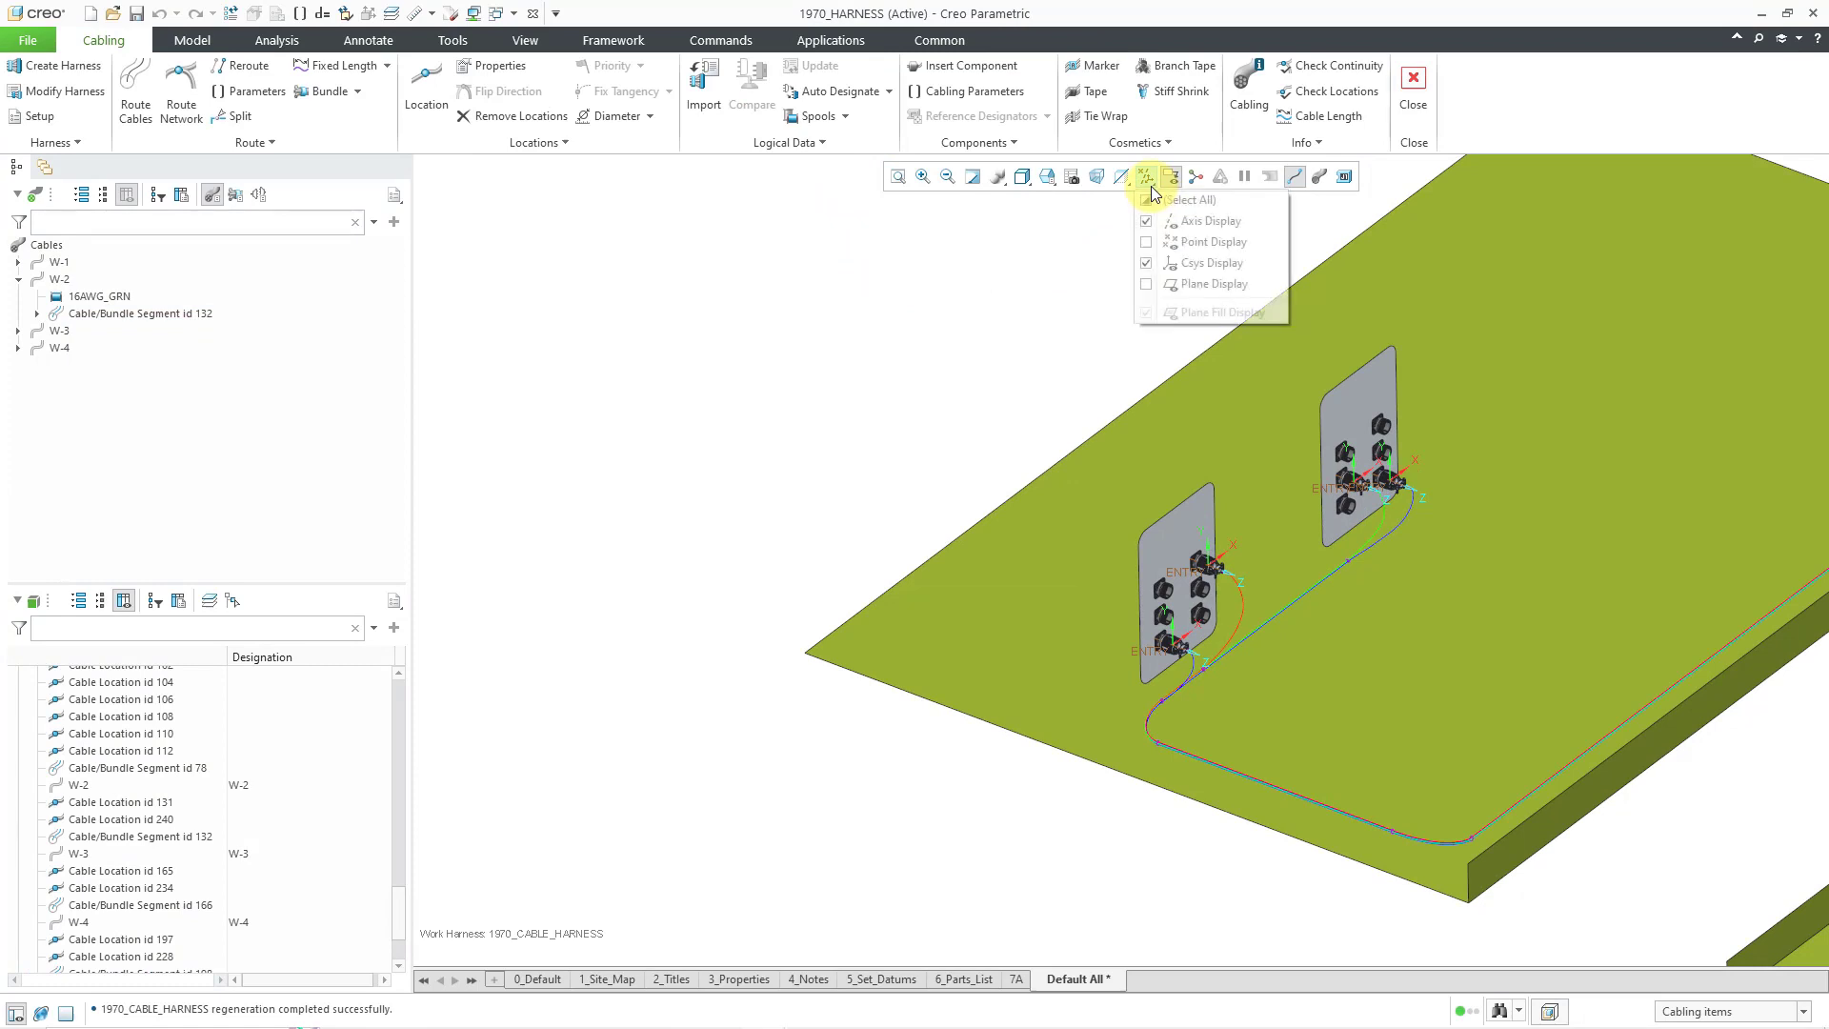
click(1196, 264)
click(1321, 178)
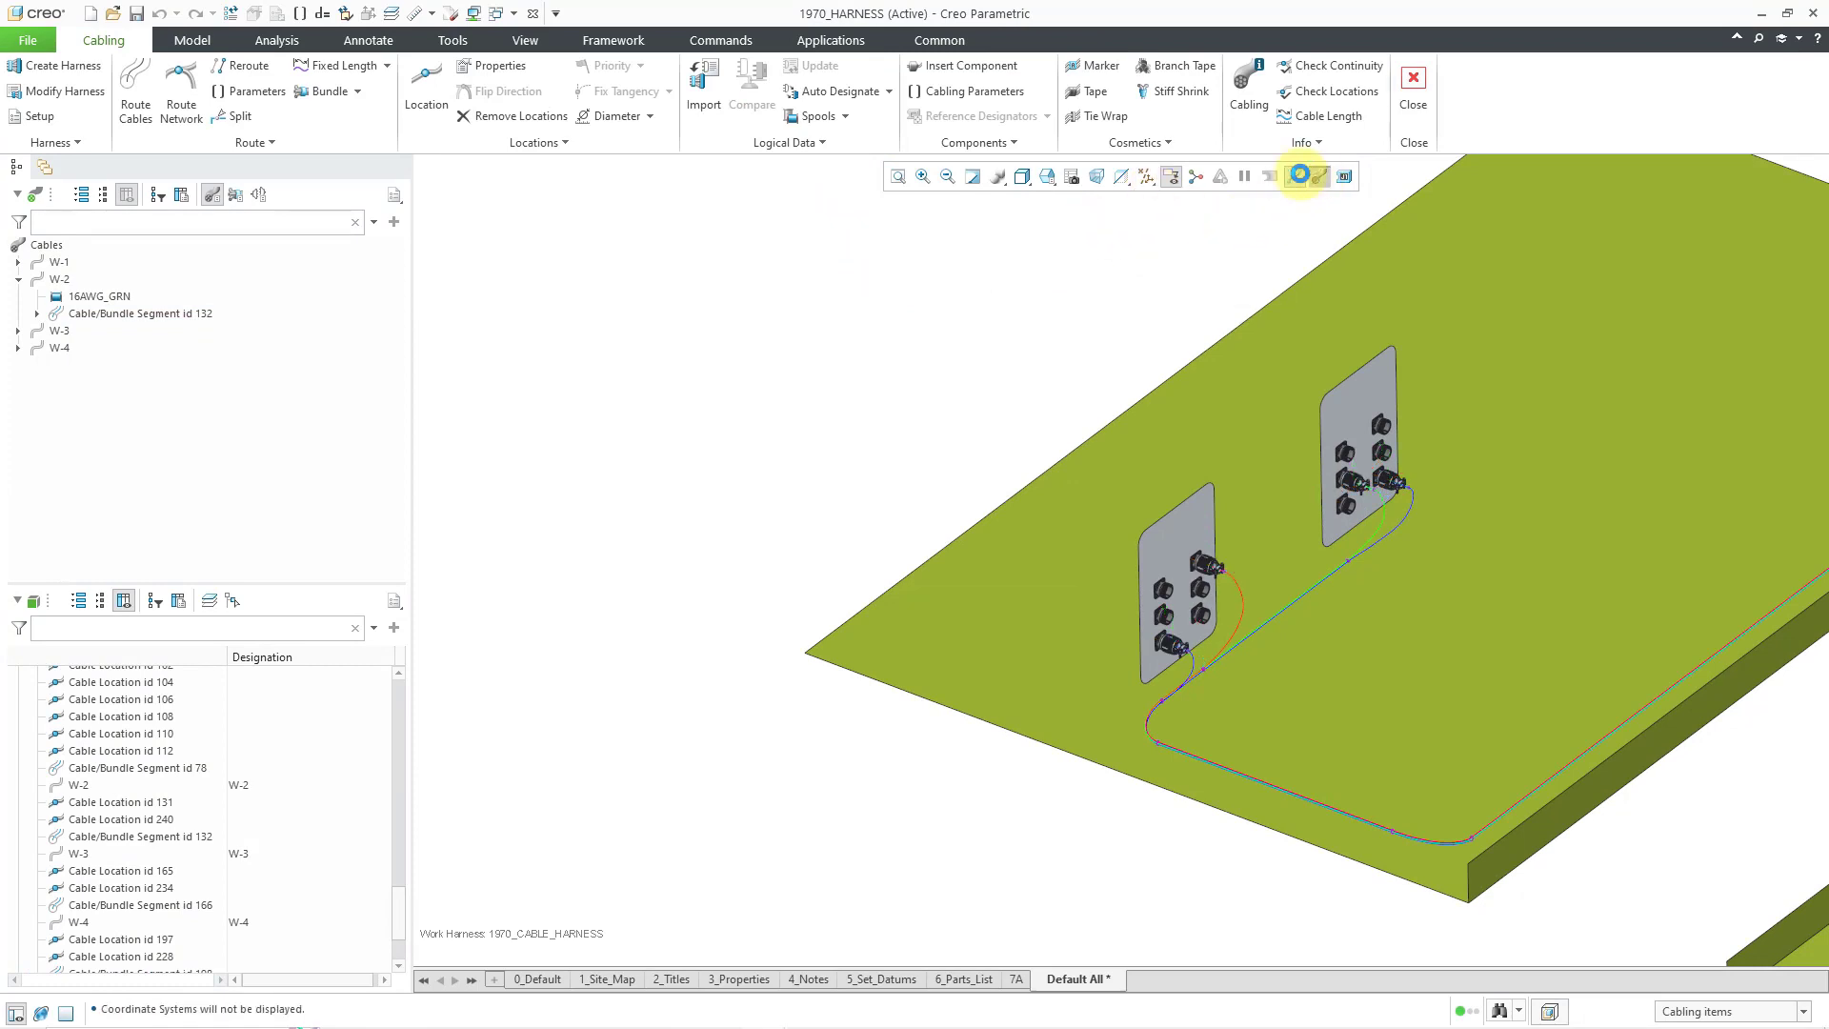
scroll(680, 426, down, 3)
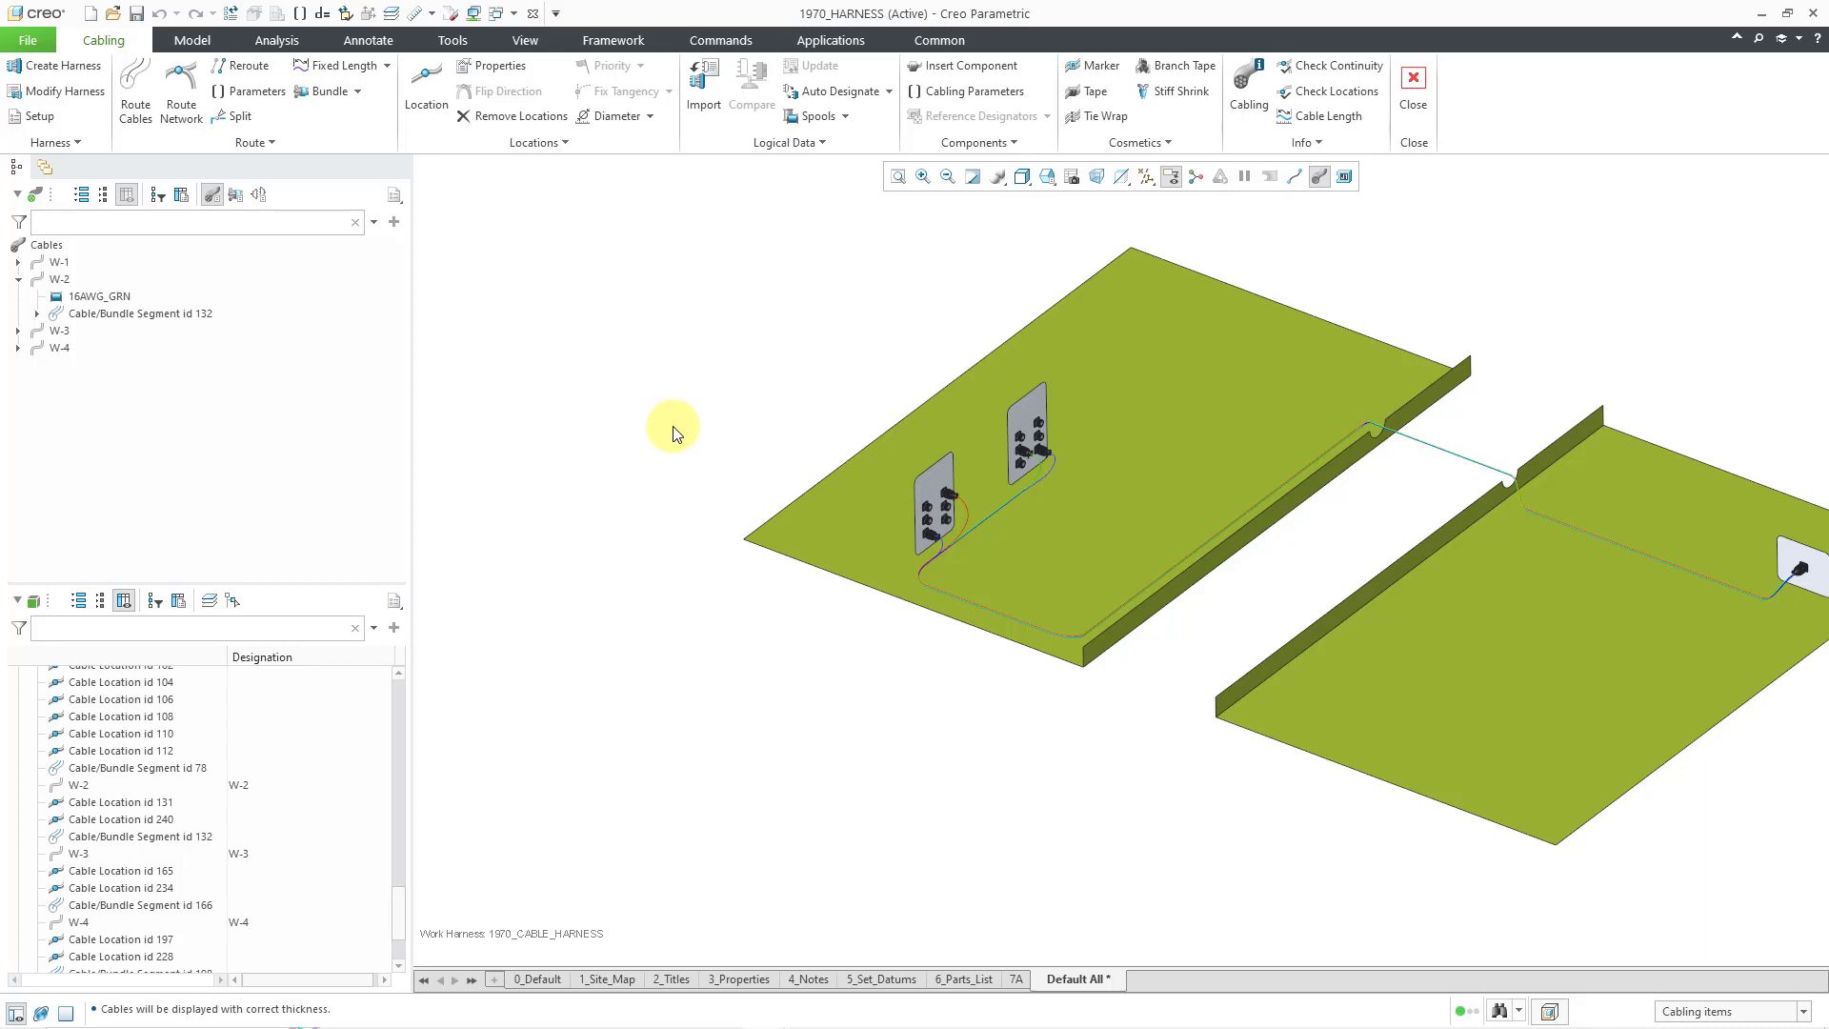
shift+middle_drag(721, 431, 584, 482)
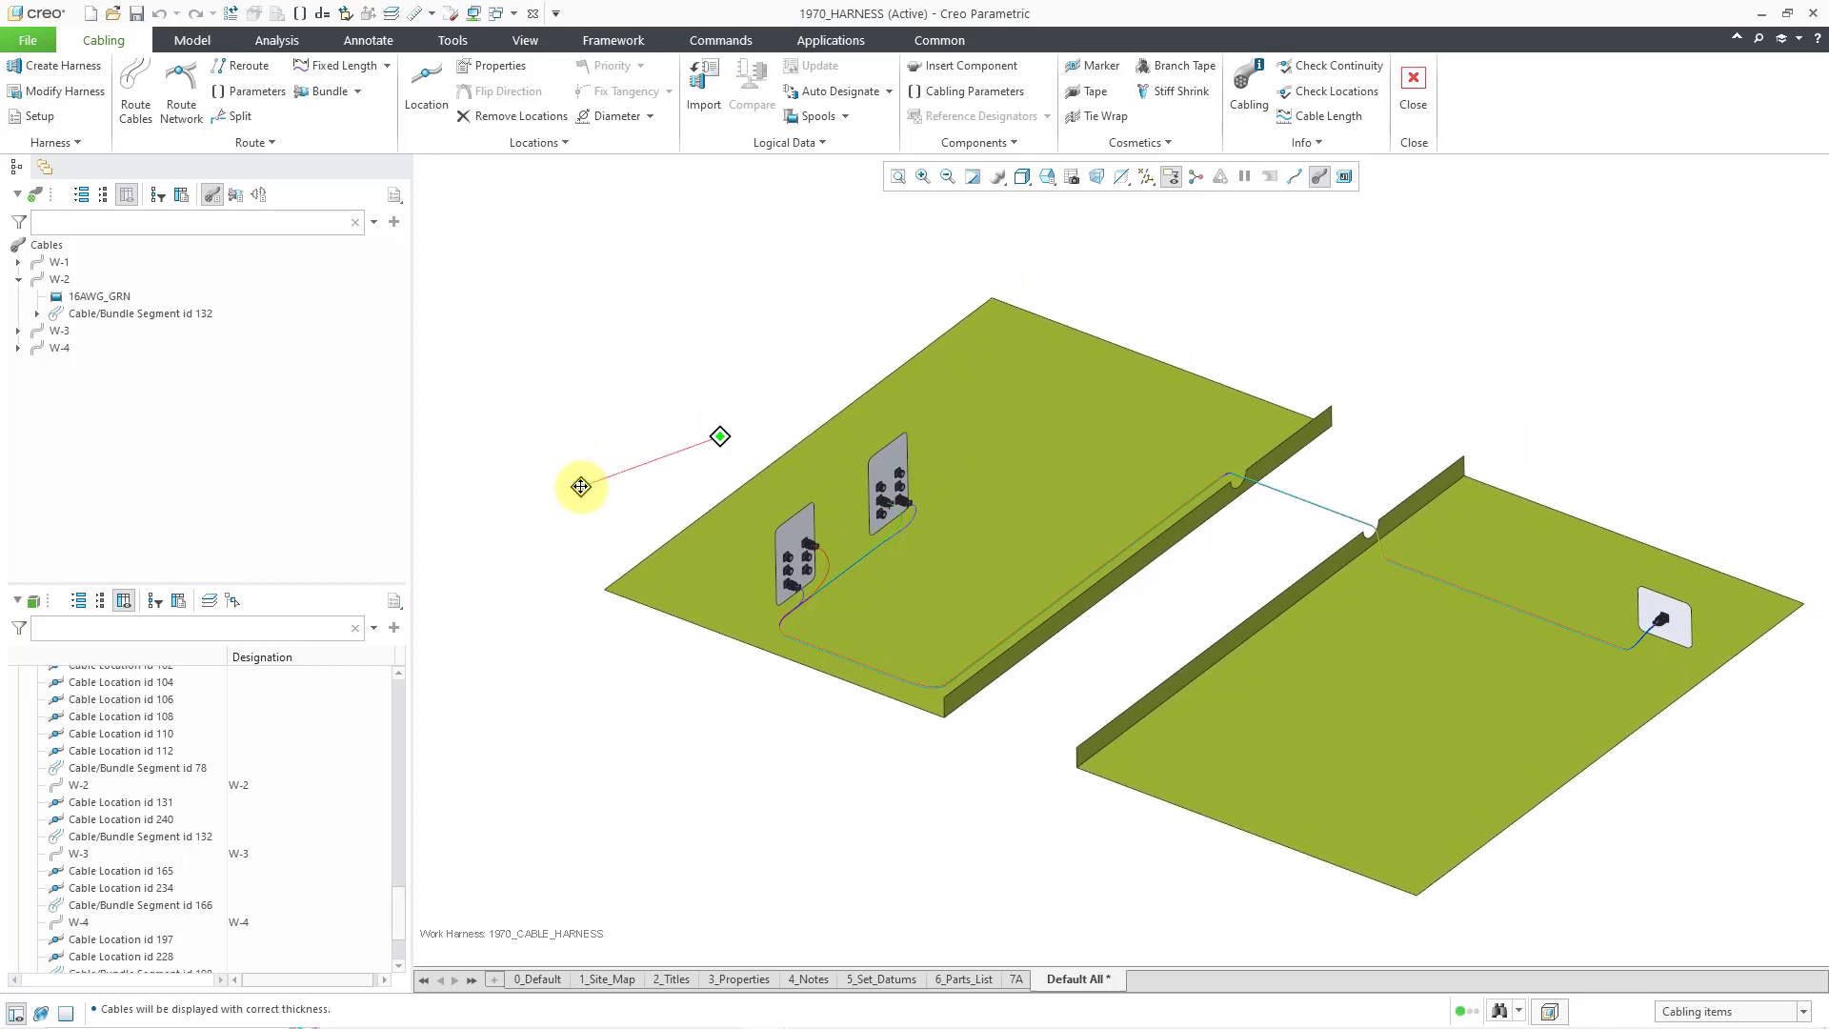
mouse_move(673, 424)
middle_down()
mouse_move(686, 355)
mouse_move(638, 359)
mouse_move(626, 396)
mouse_move(645, 378)
middle_up()
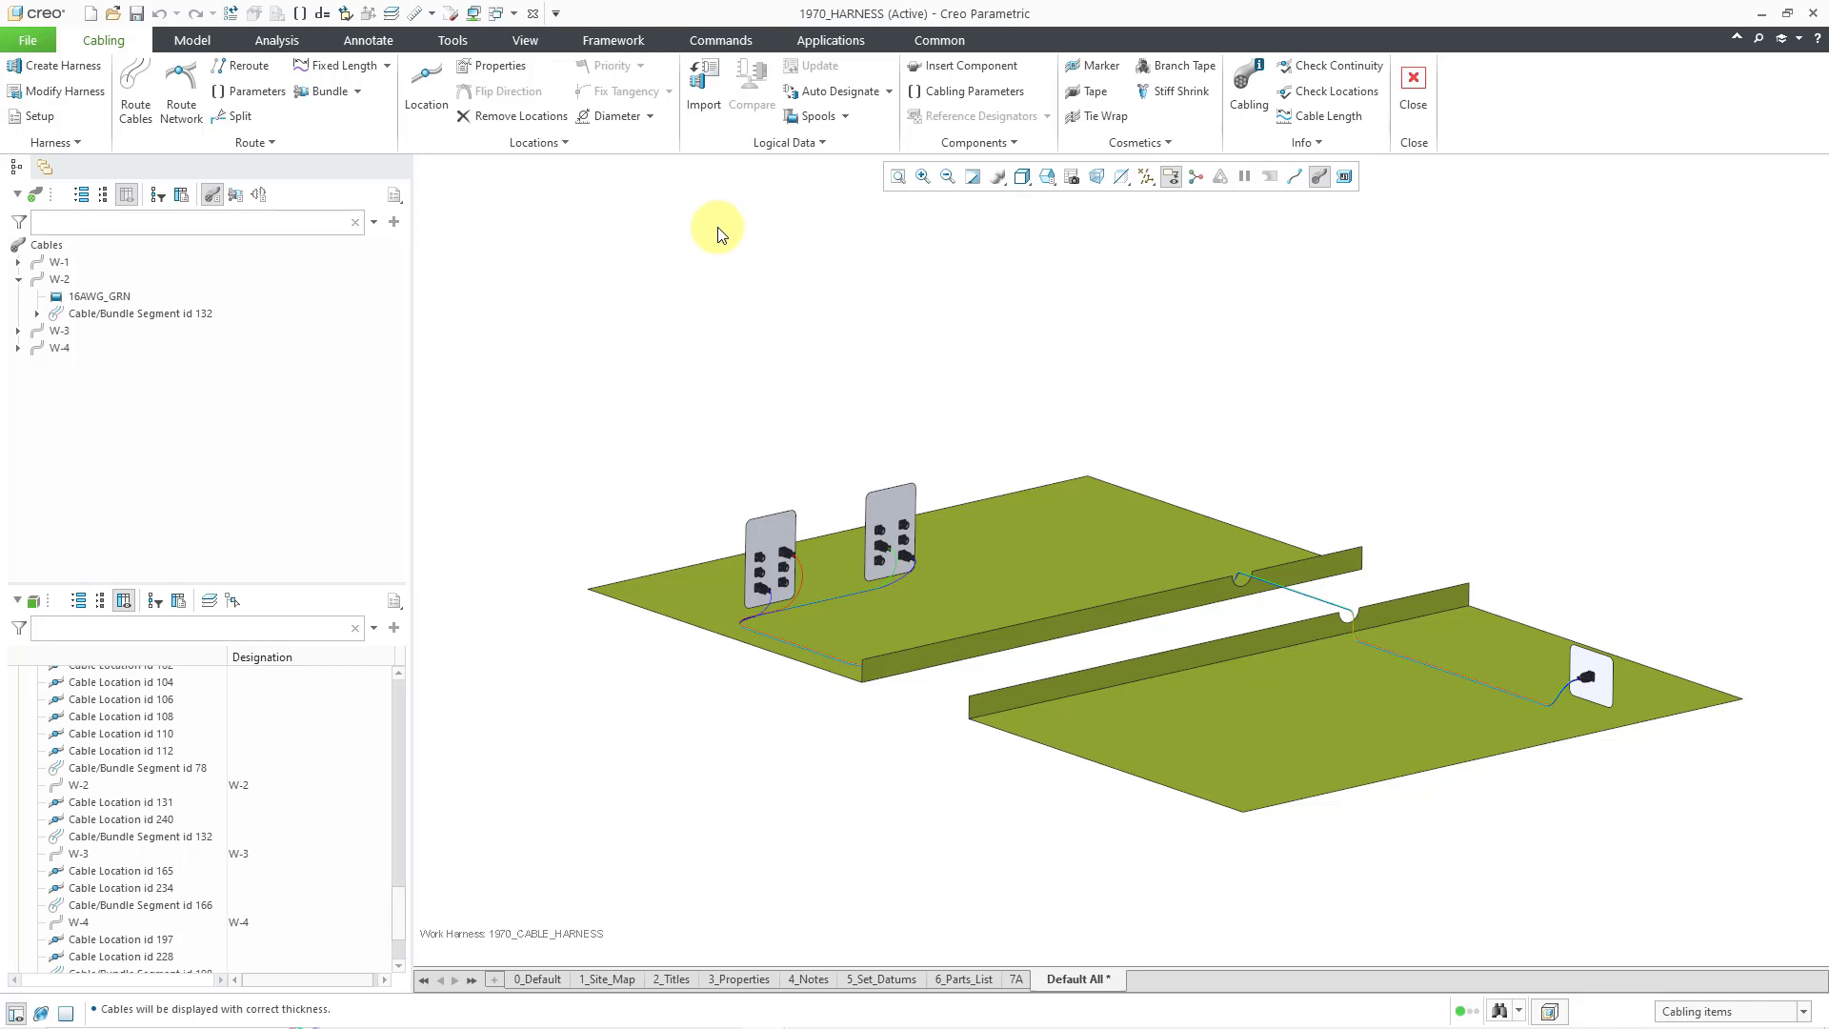
- Create a new sheath spool named BUNDLE_SPOOL
click(817, 116)
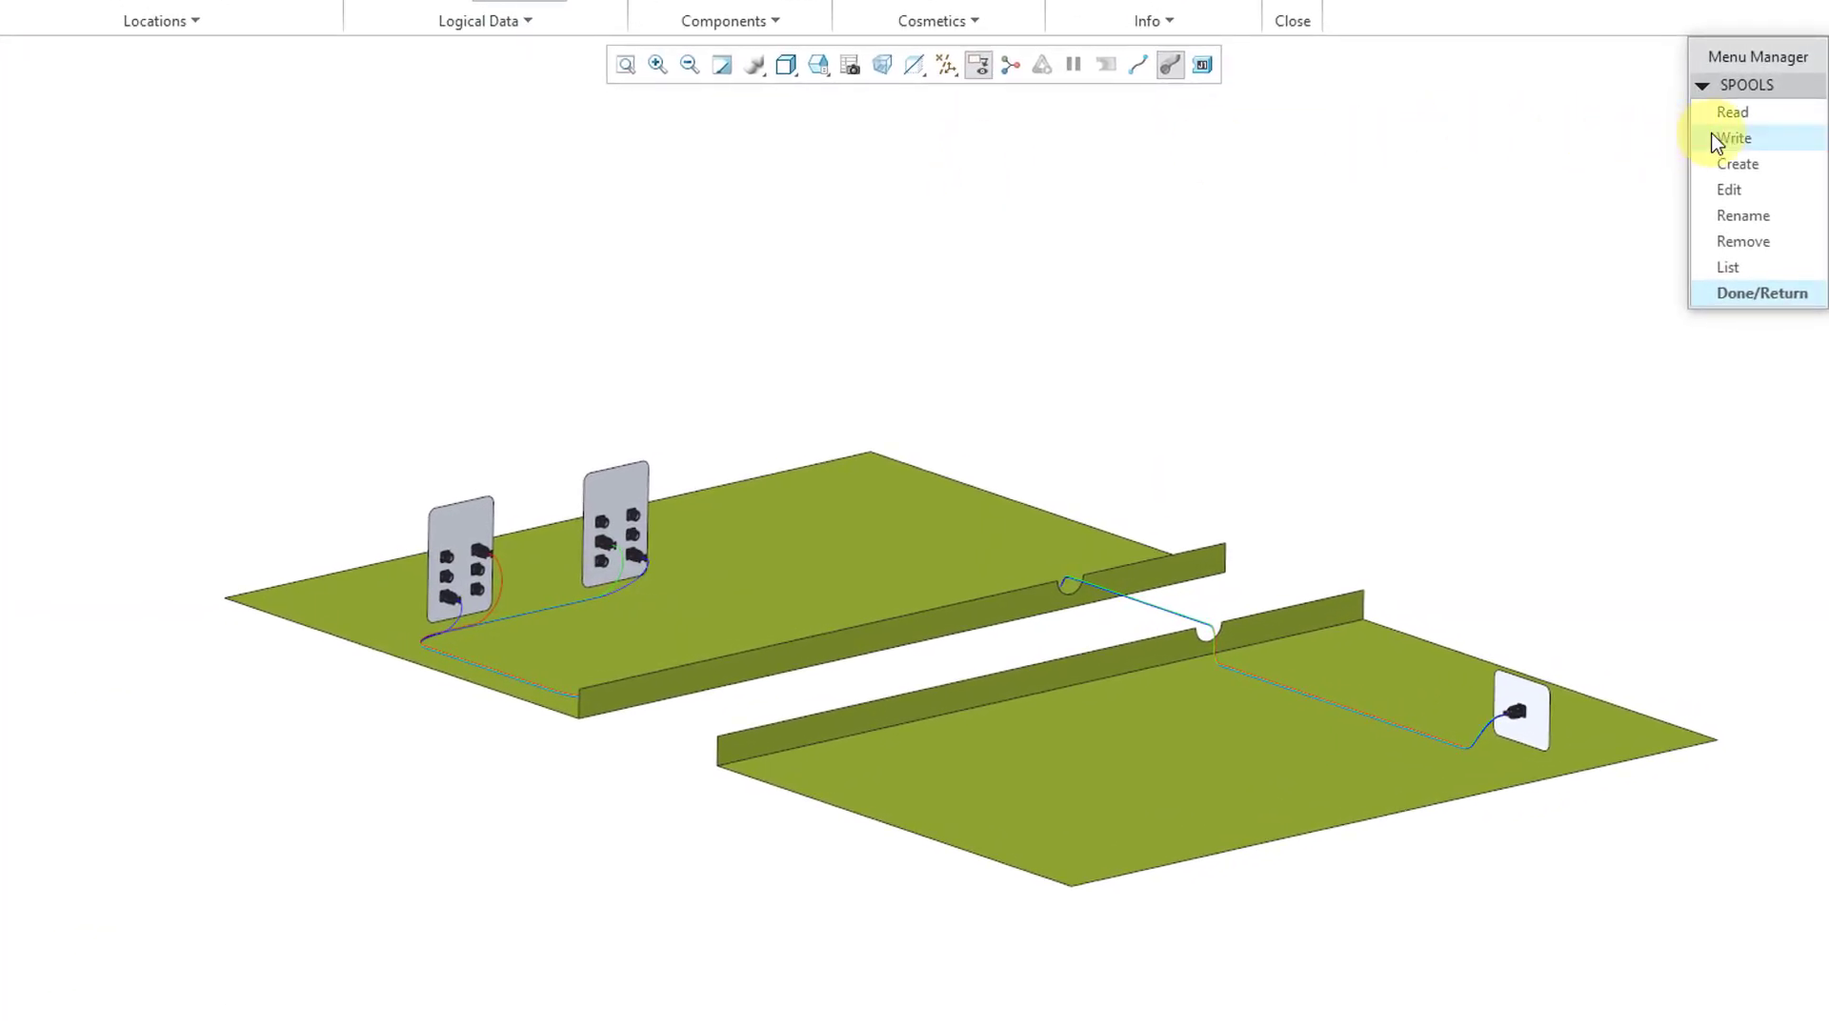
click(1764, 164)
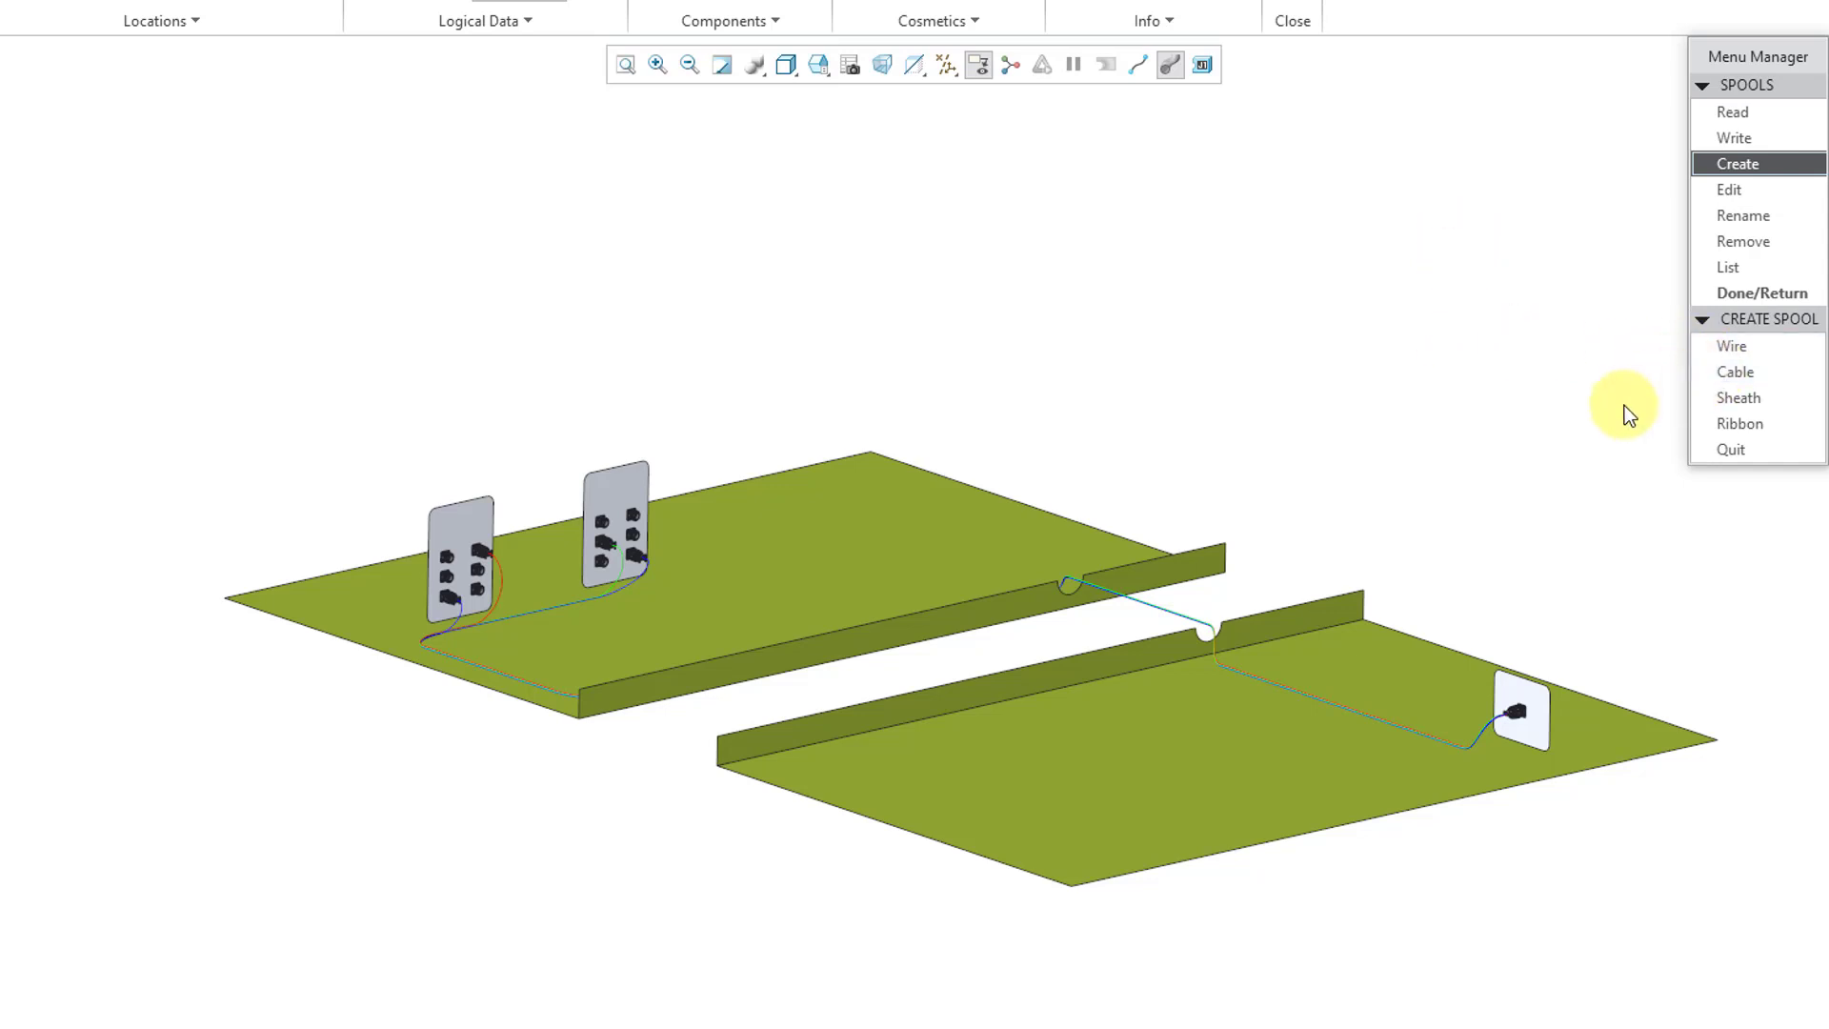
click(1731, 398)
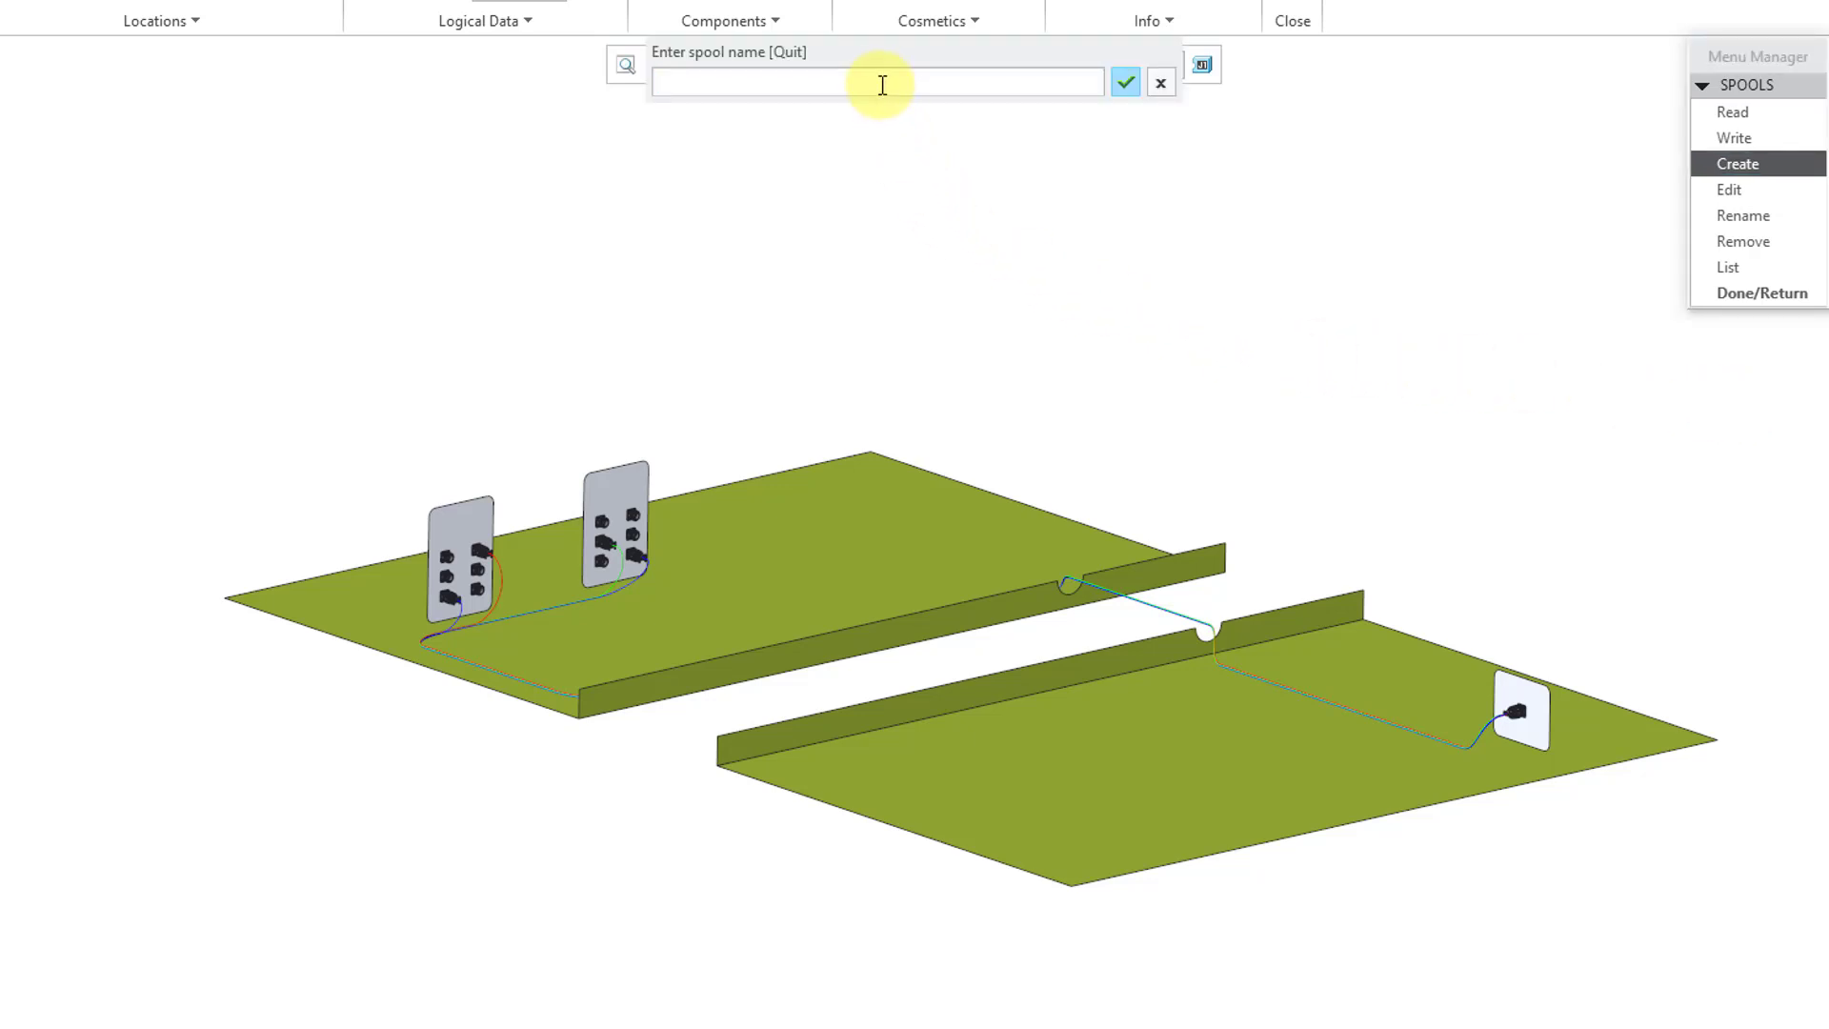
text(BUNDLE_SPOOL)
key(Return)
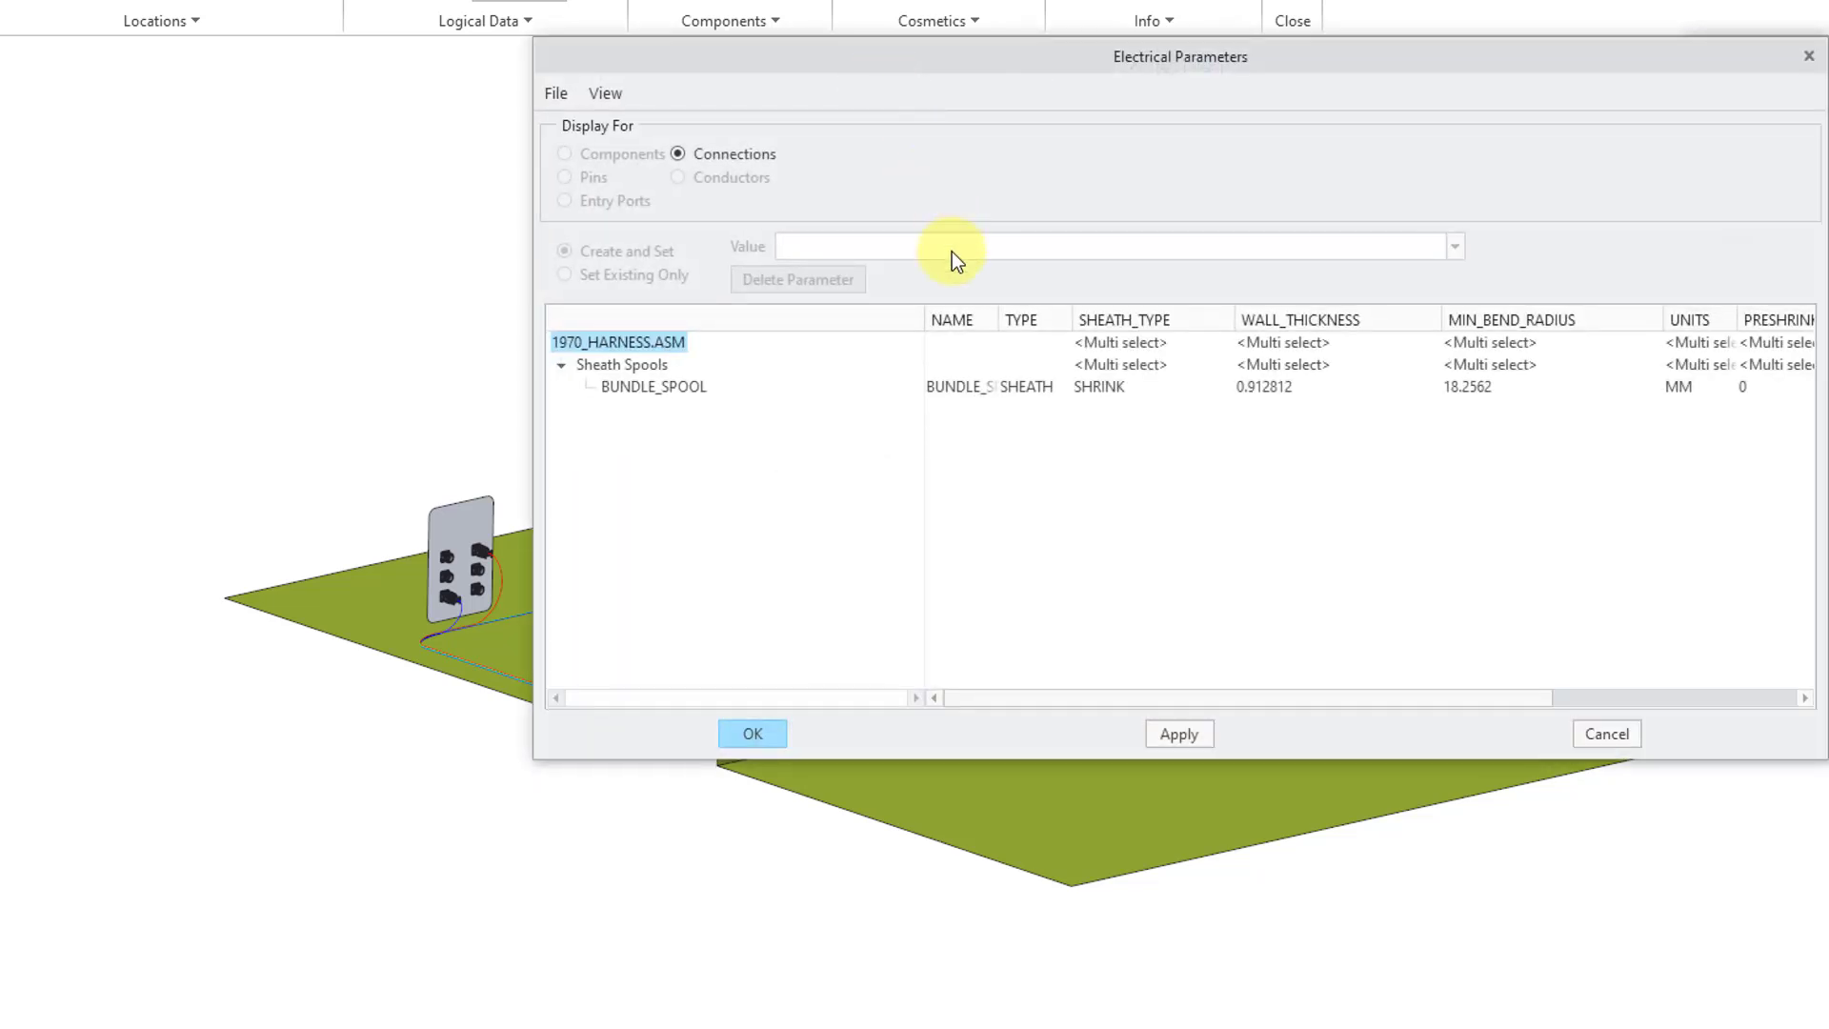
- Set BUNDLE_SPOOL's WALL_THICKNESS to 2 and MIN_BEND_RADIUS to 8
drag(1000, 323, 1040, 322)
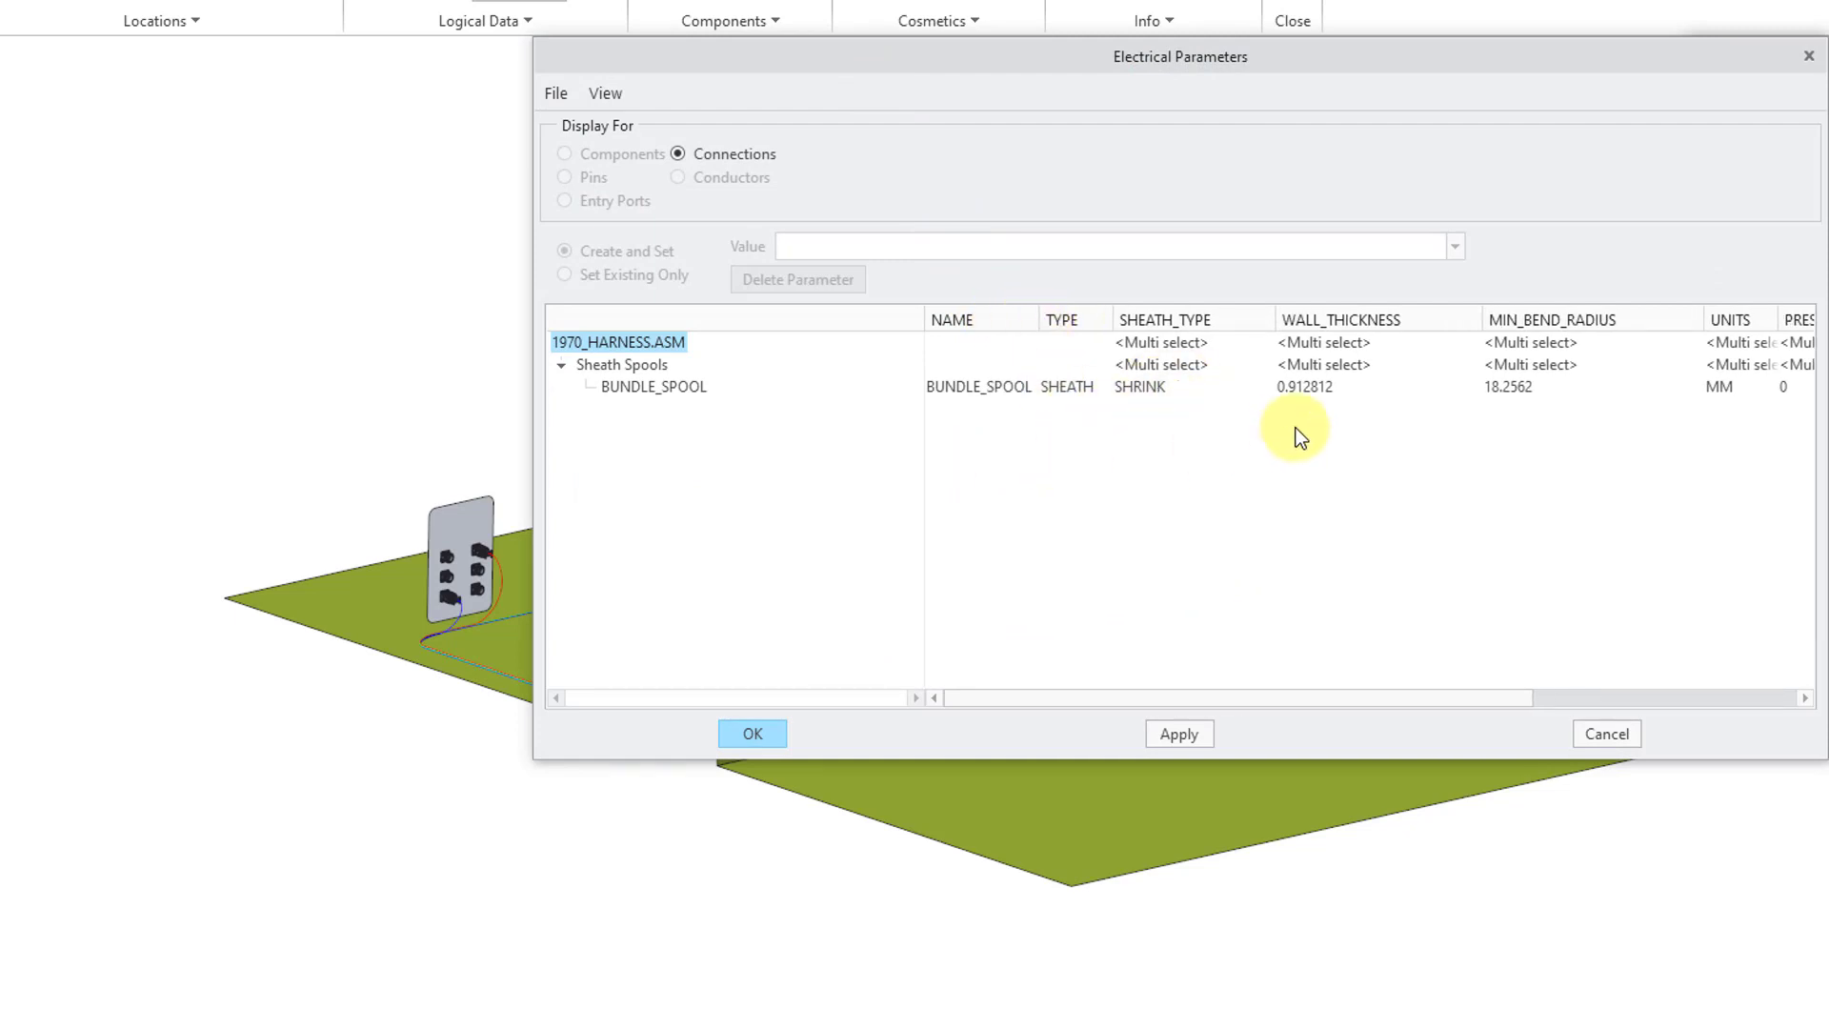
drag(535, 432, 341, 433)
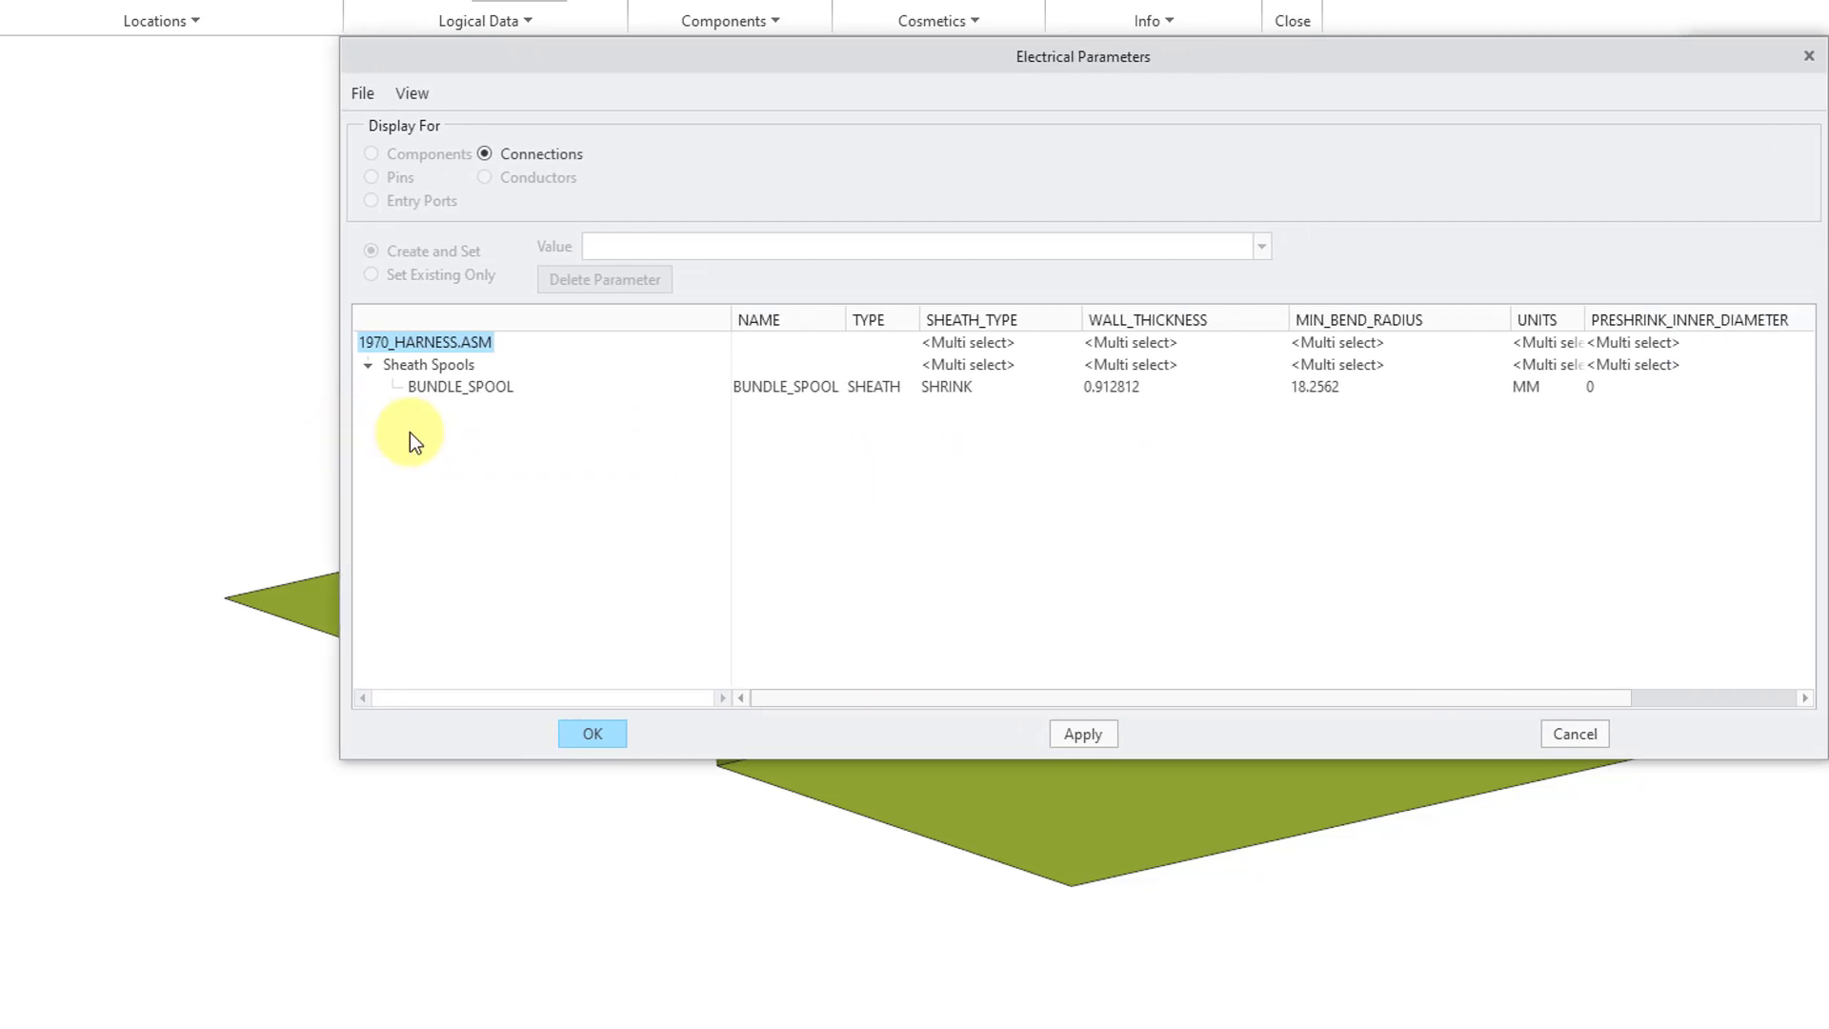
click(1130, 386)
double_click(776, 255)
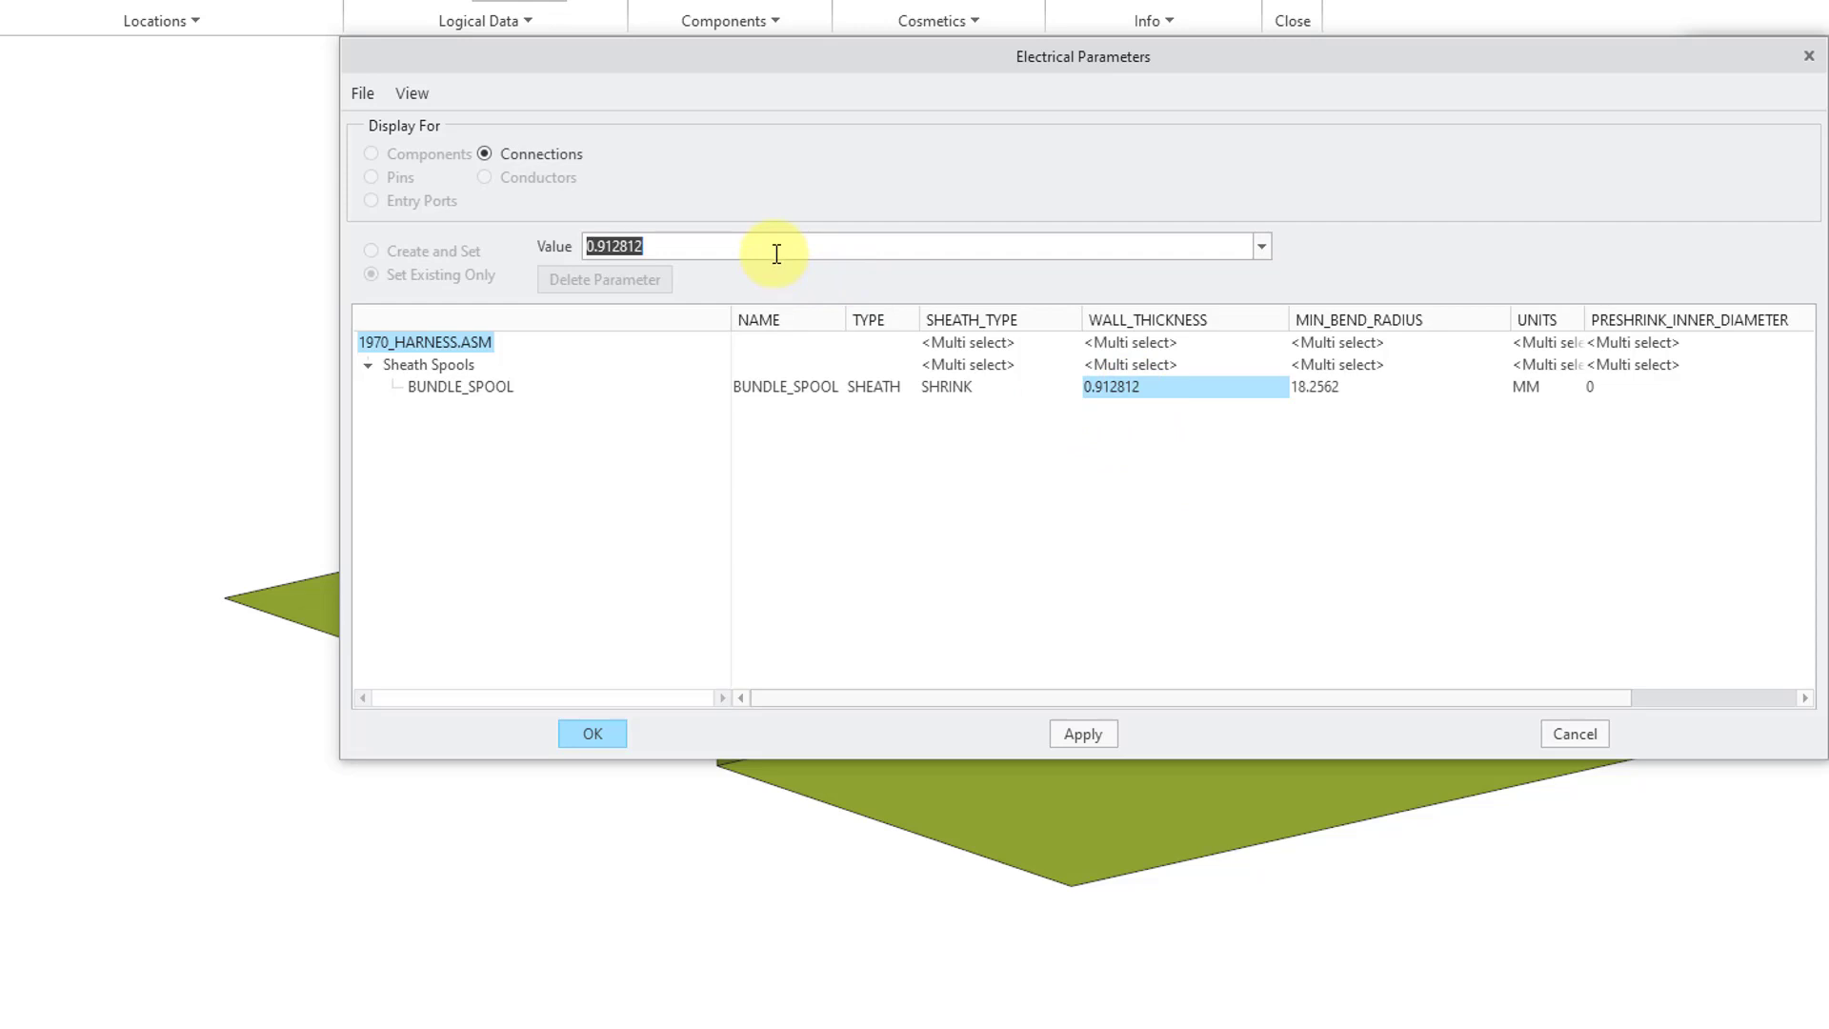
text(2)
key(Return)
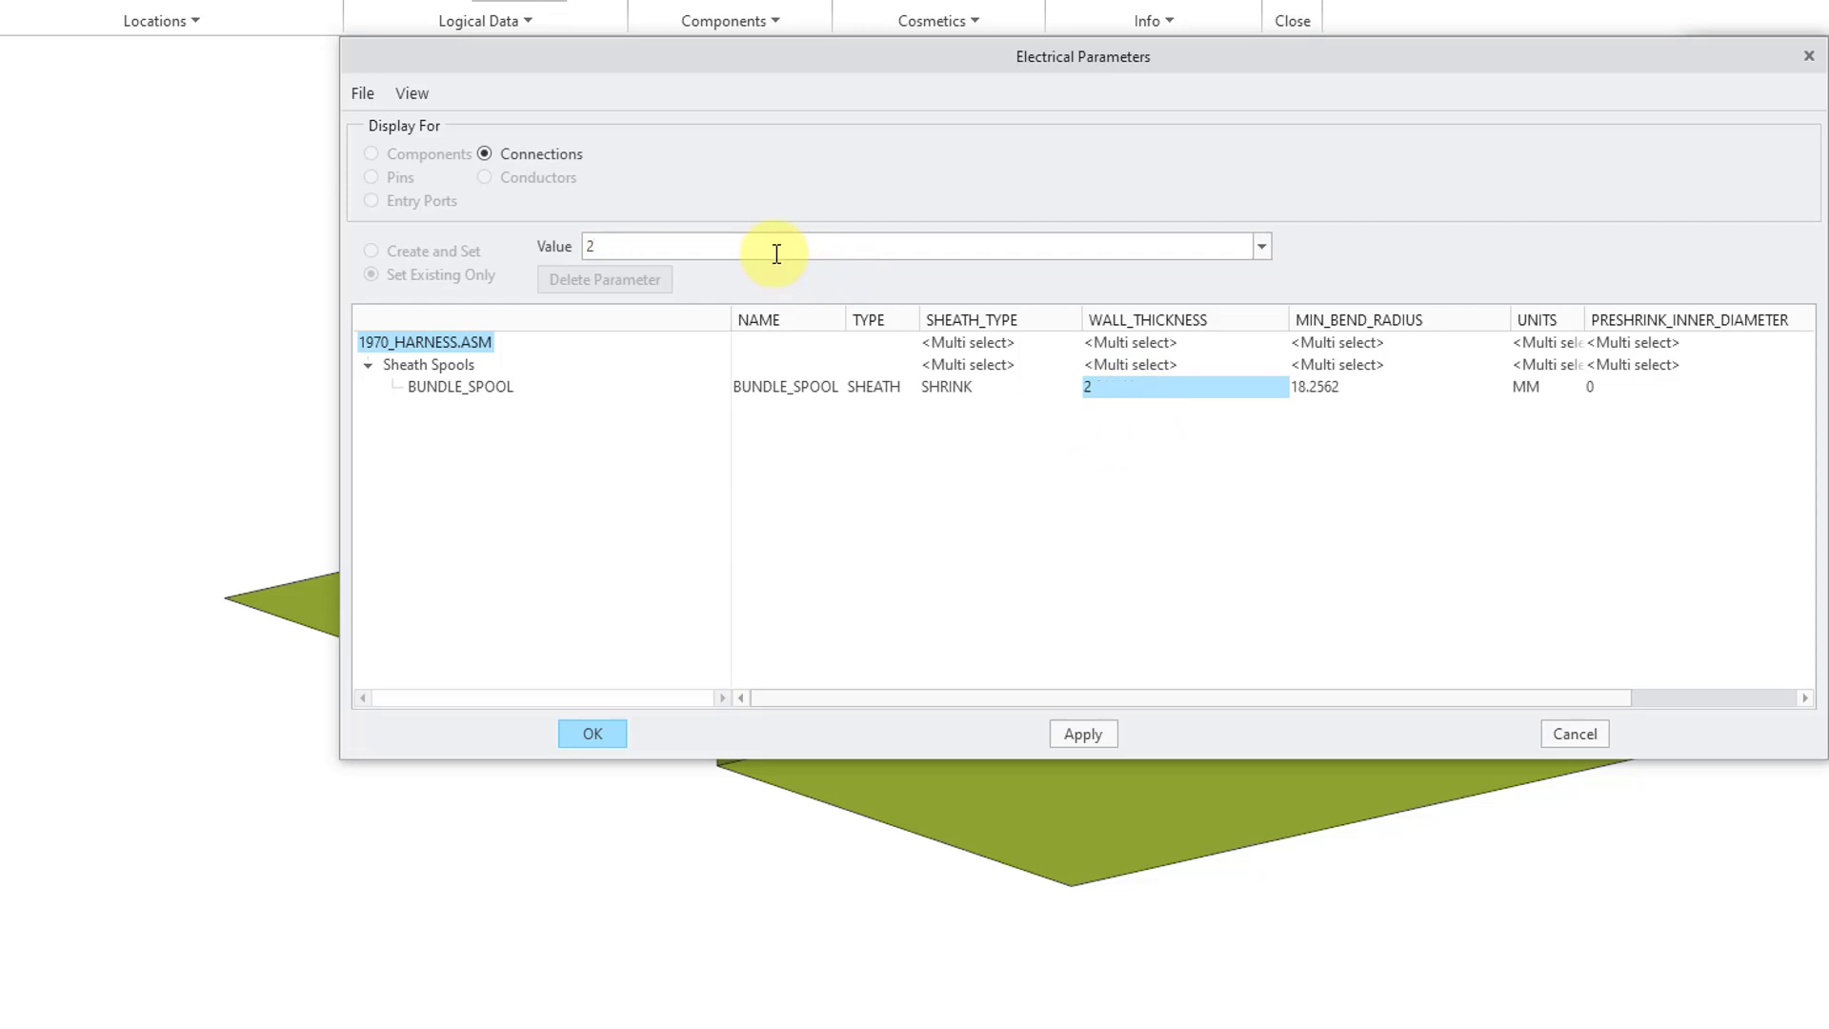
click(1351, 388)
double_click(928, 246)
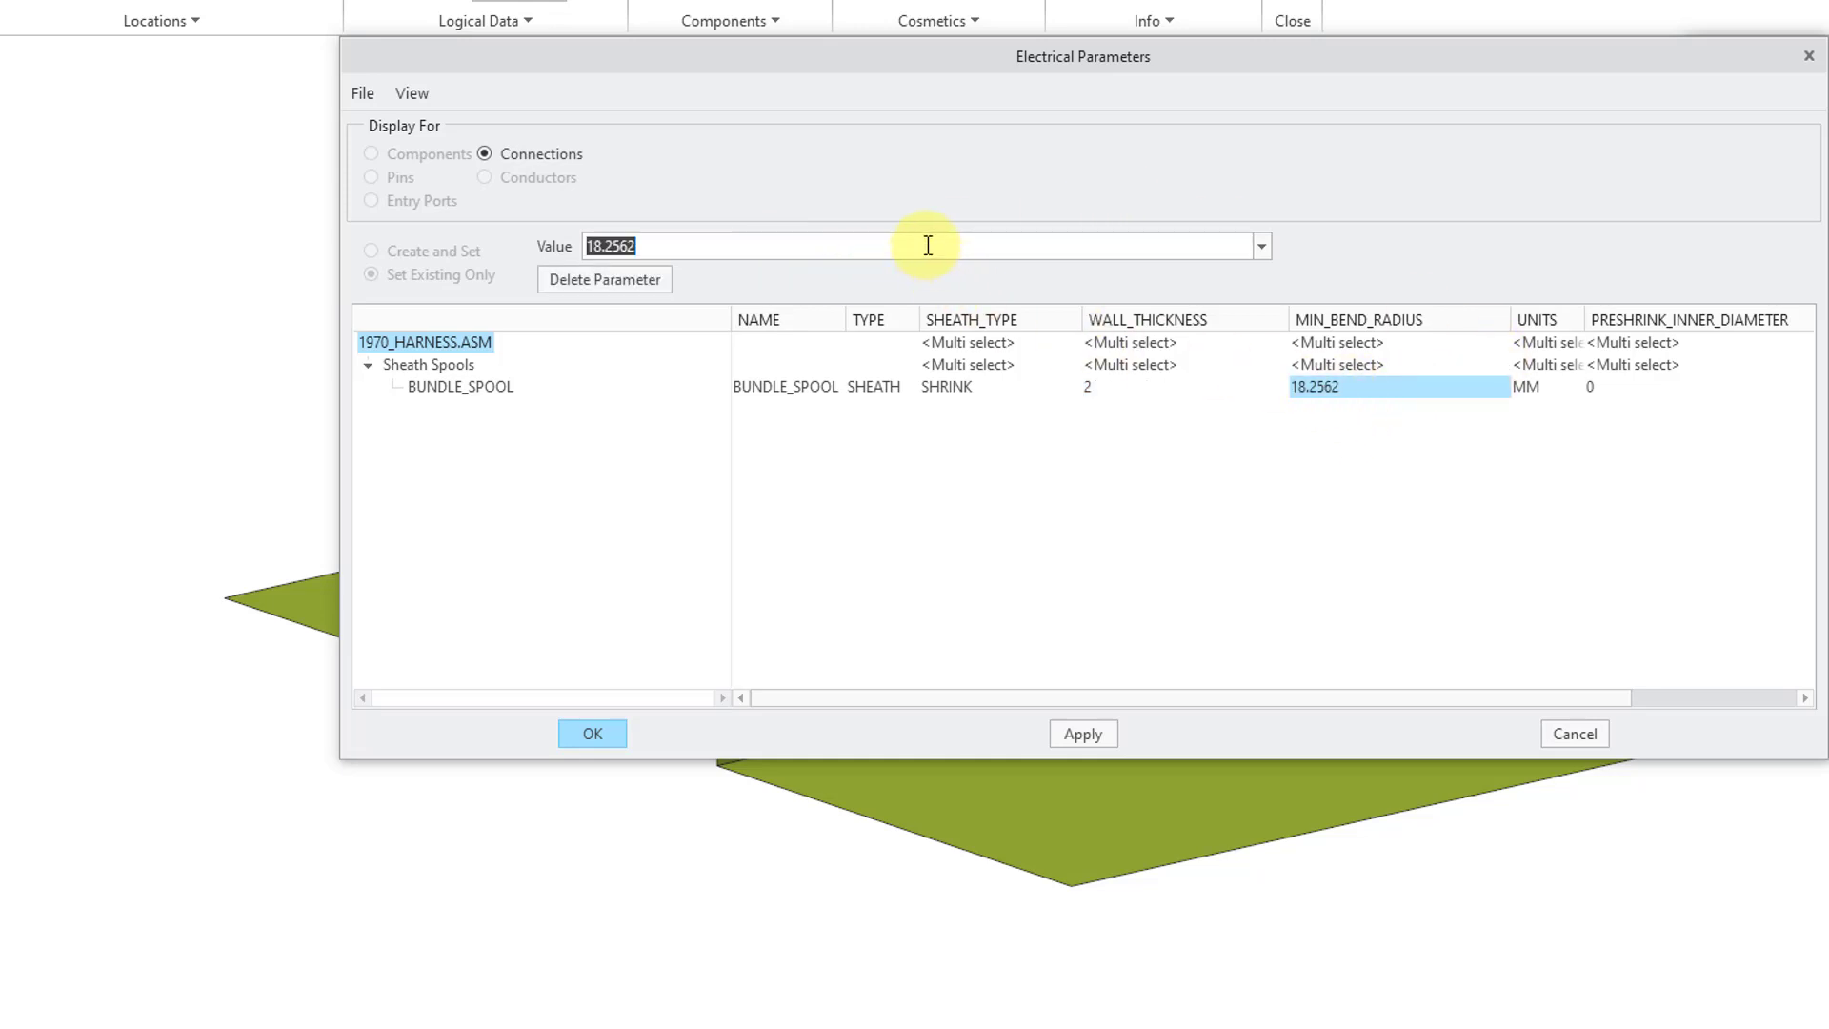
text(8)
key(Return)
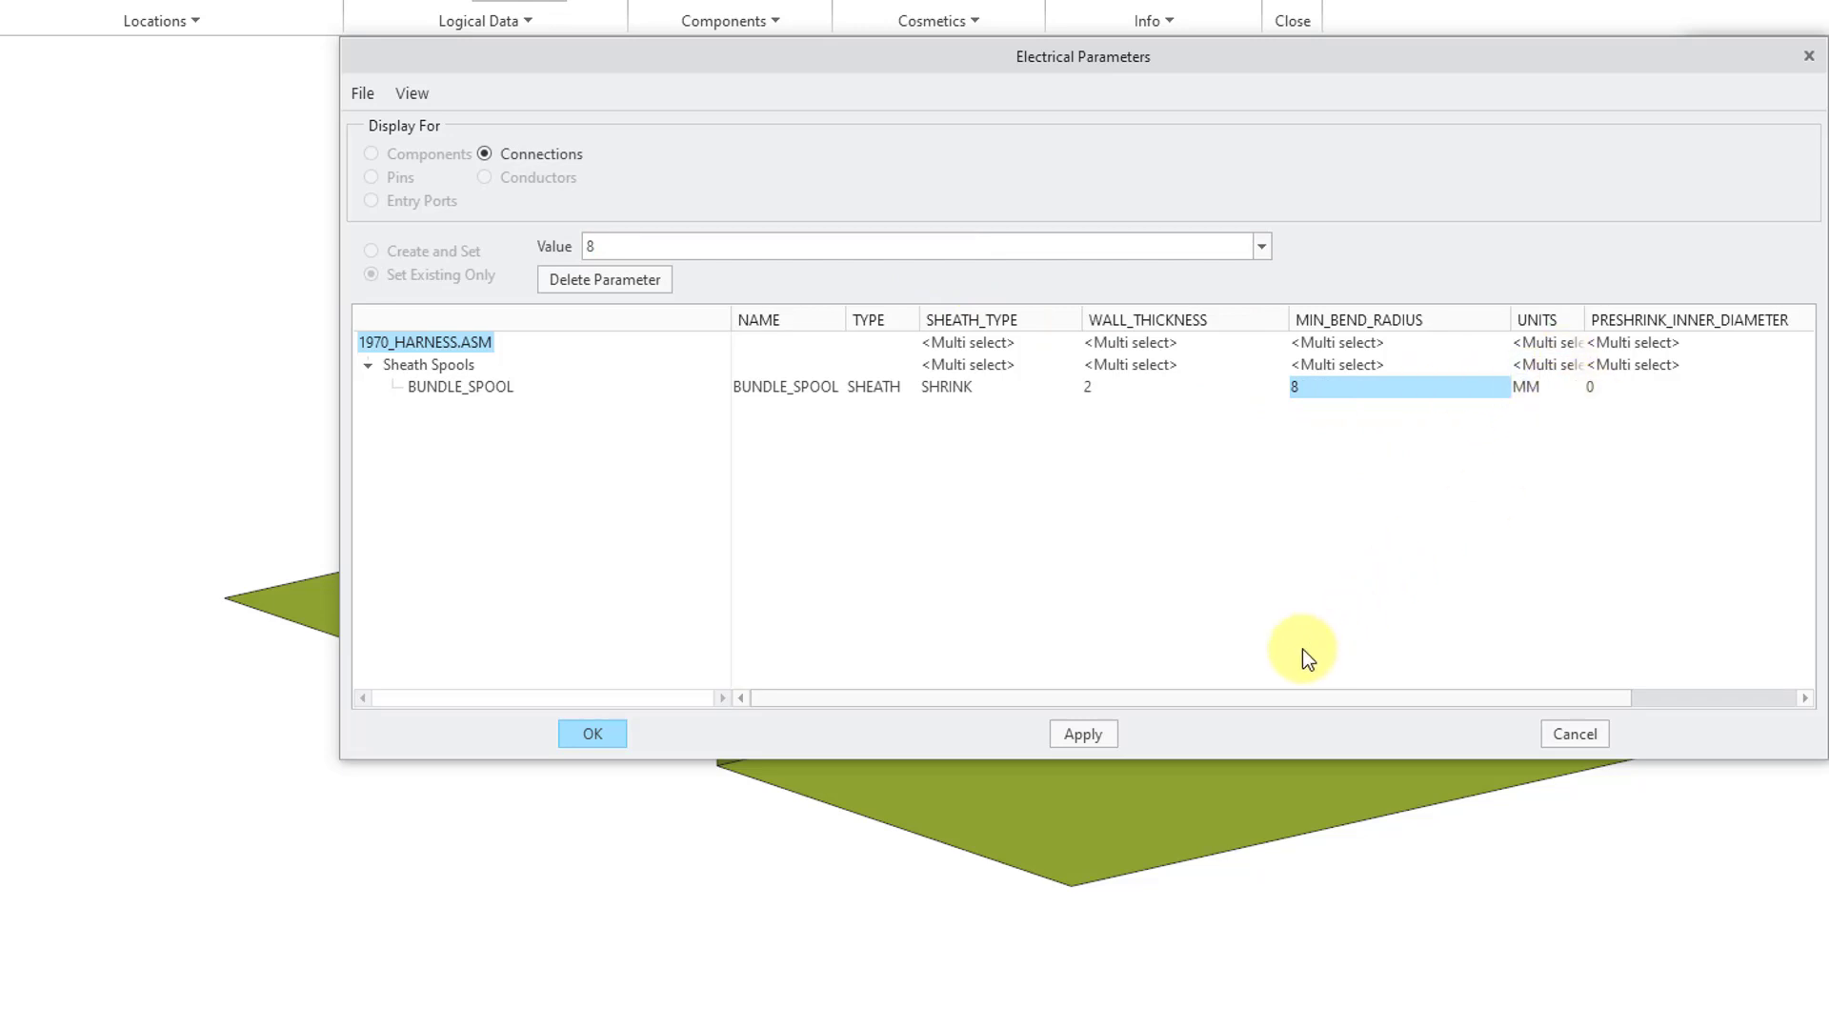
- Set COLOR to blk, accept the spool parameters, and return cables to line display
drag(1208, 703, 1431, 682)
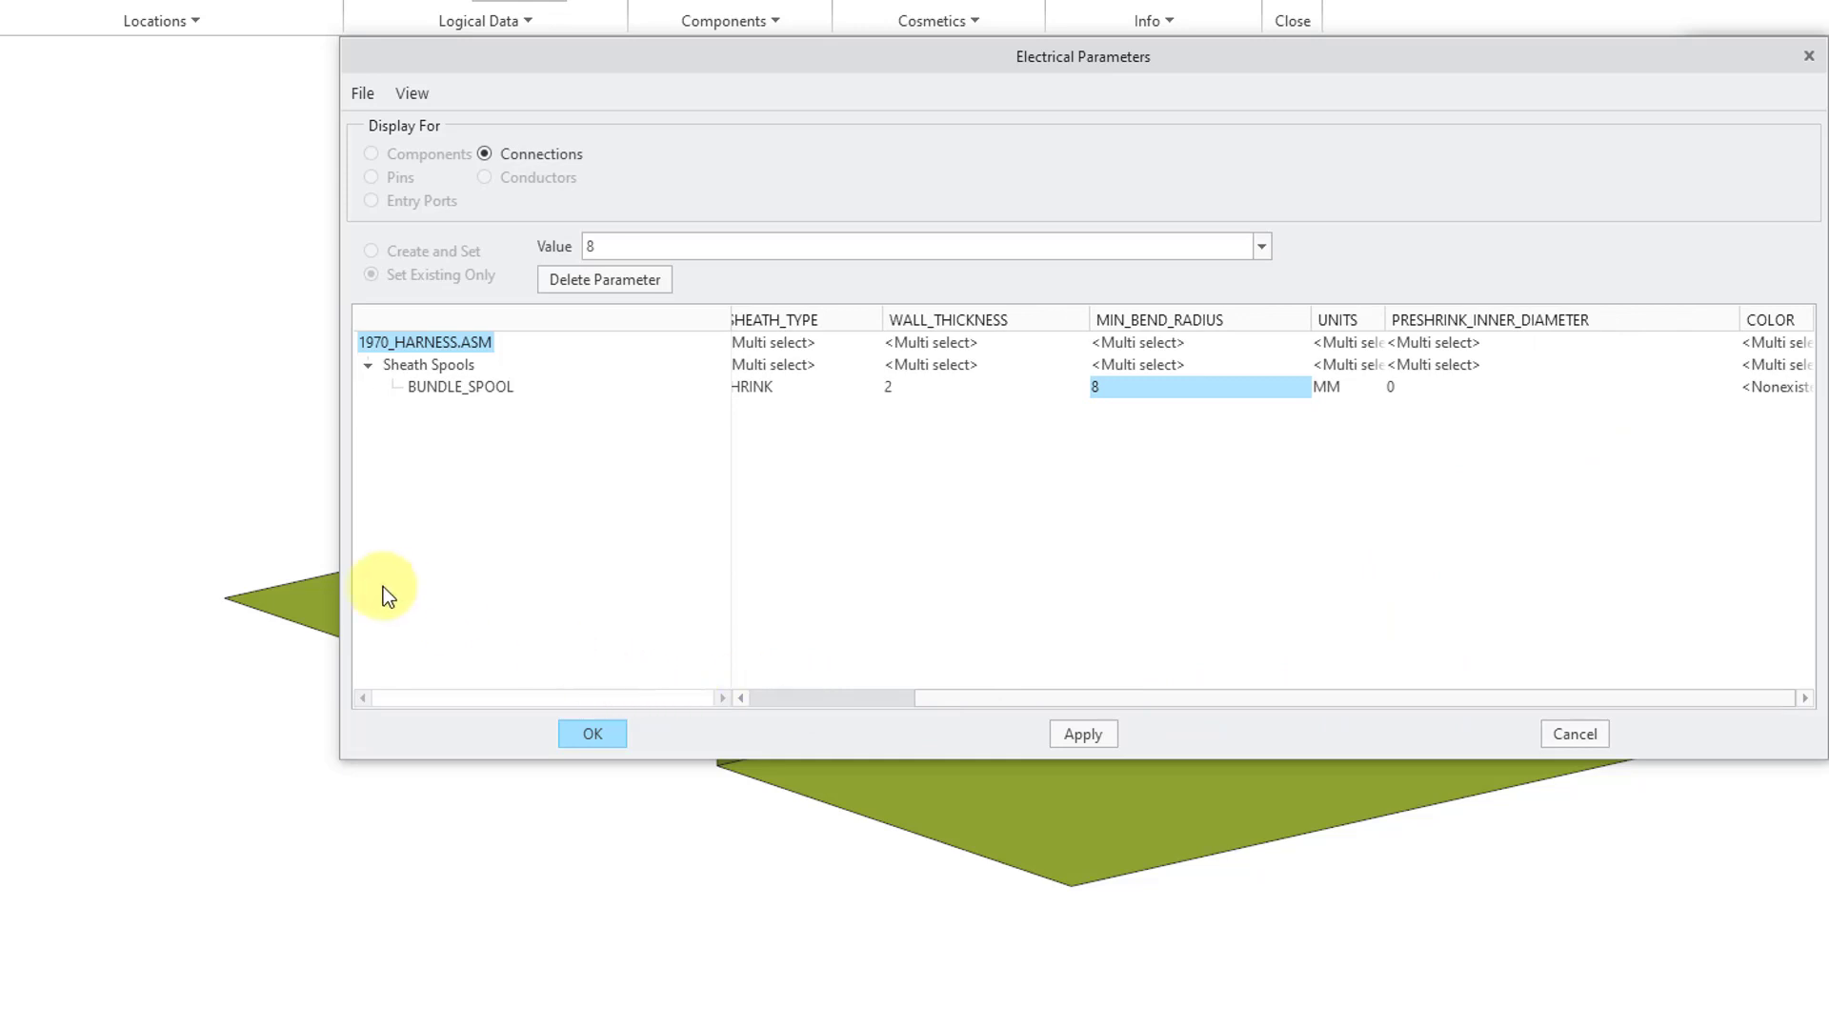
drag(340, 575, 136, 562)
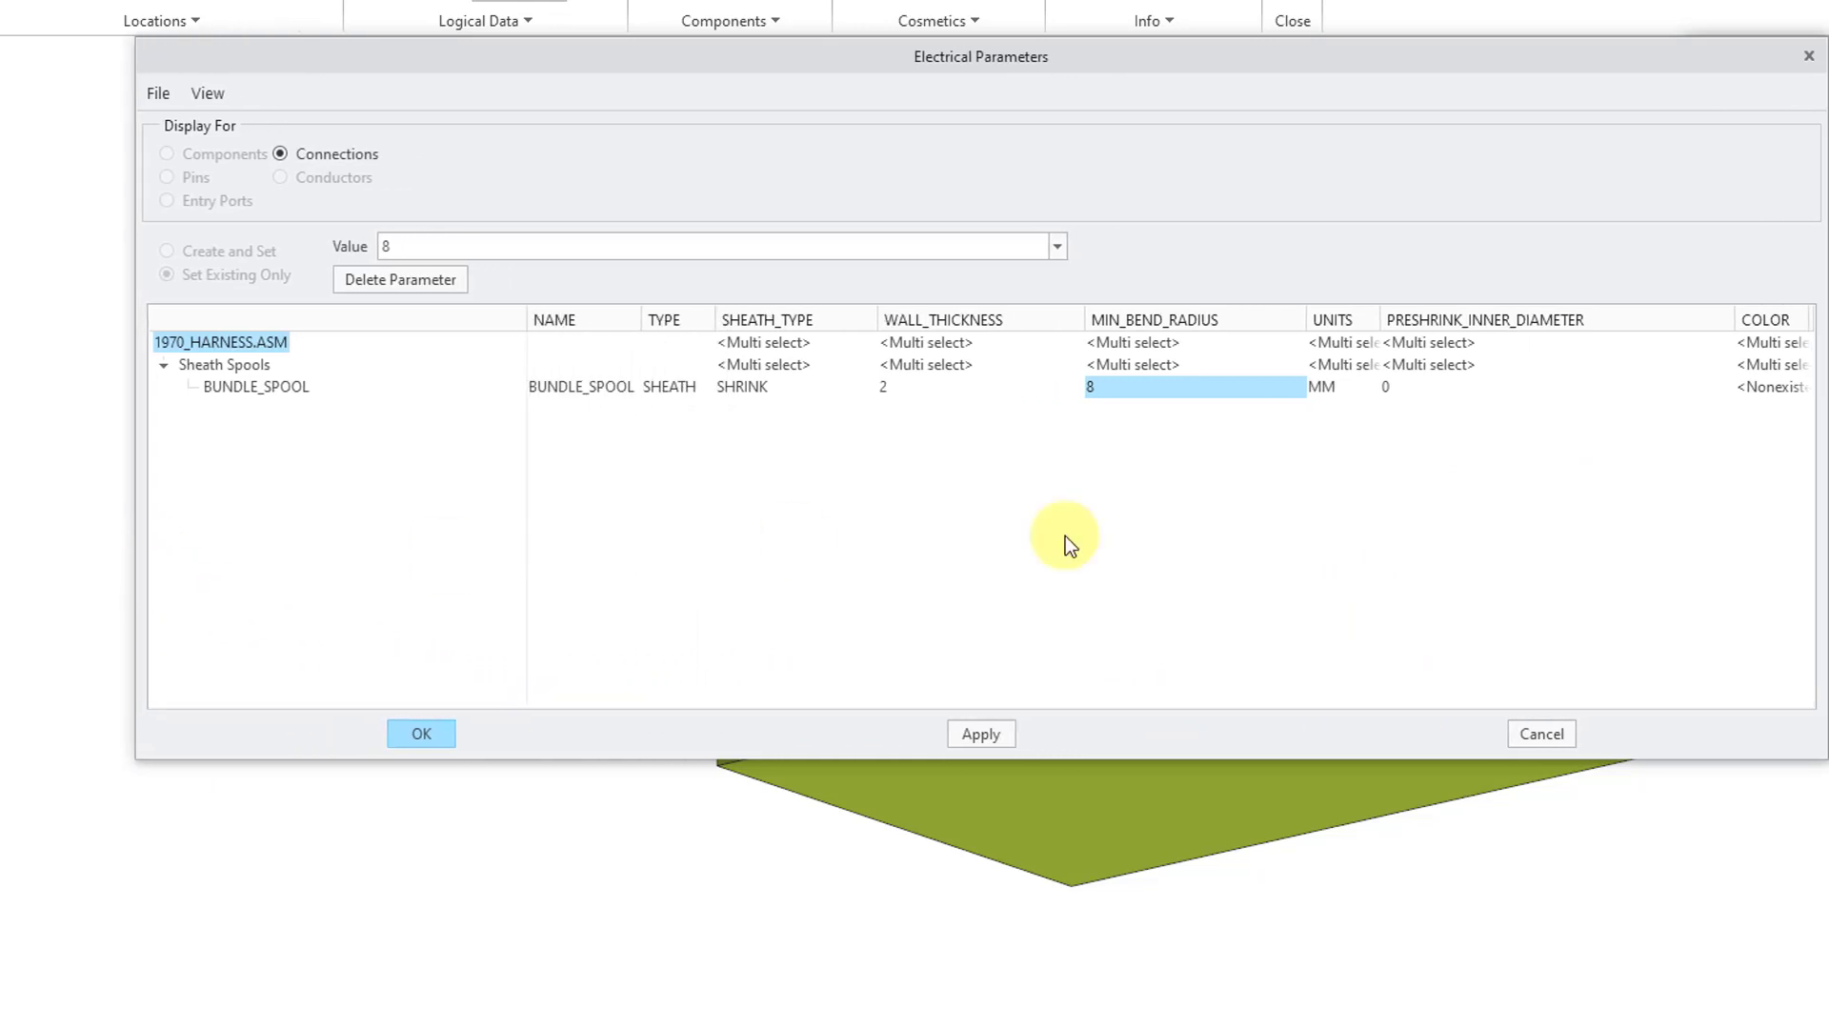
drag(1736, 317, 1788, 316)
click(1684, 386)
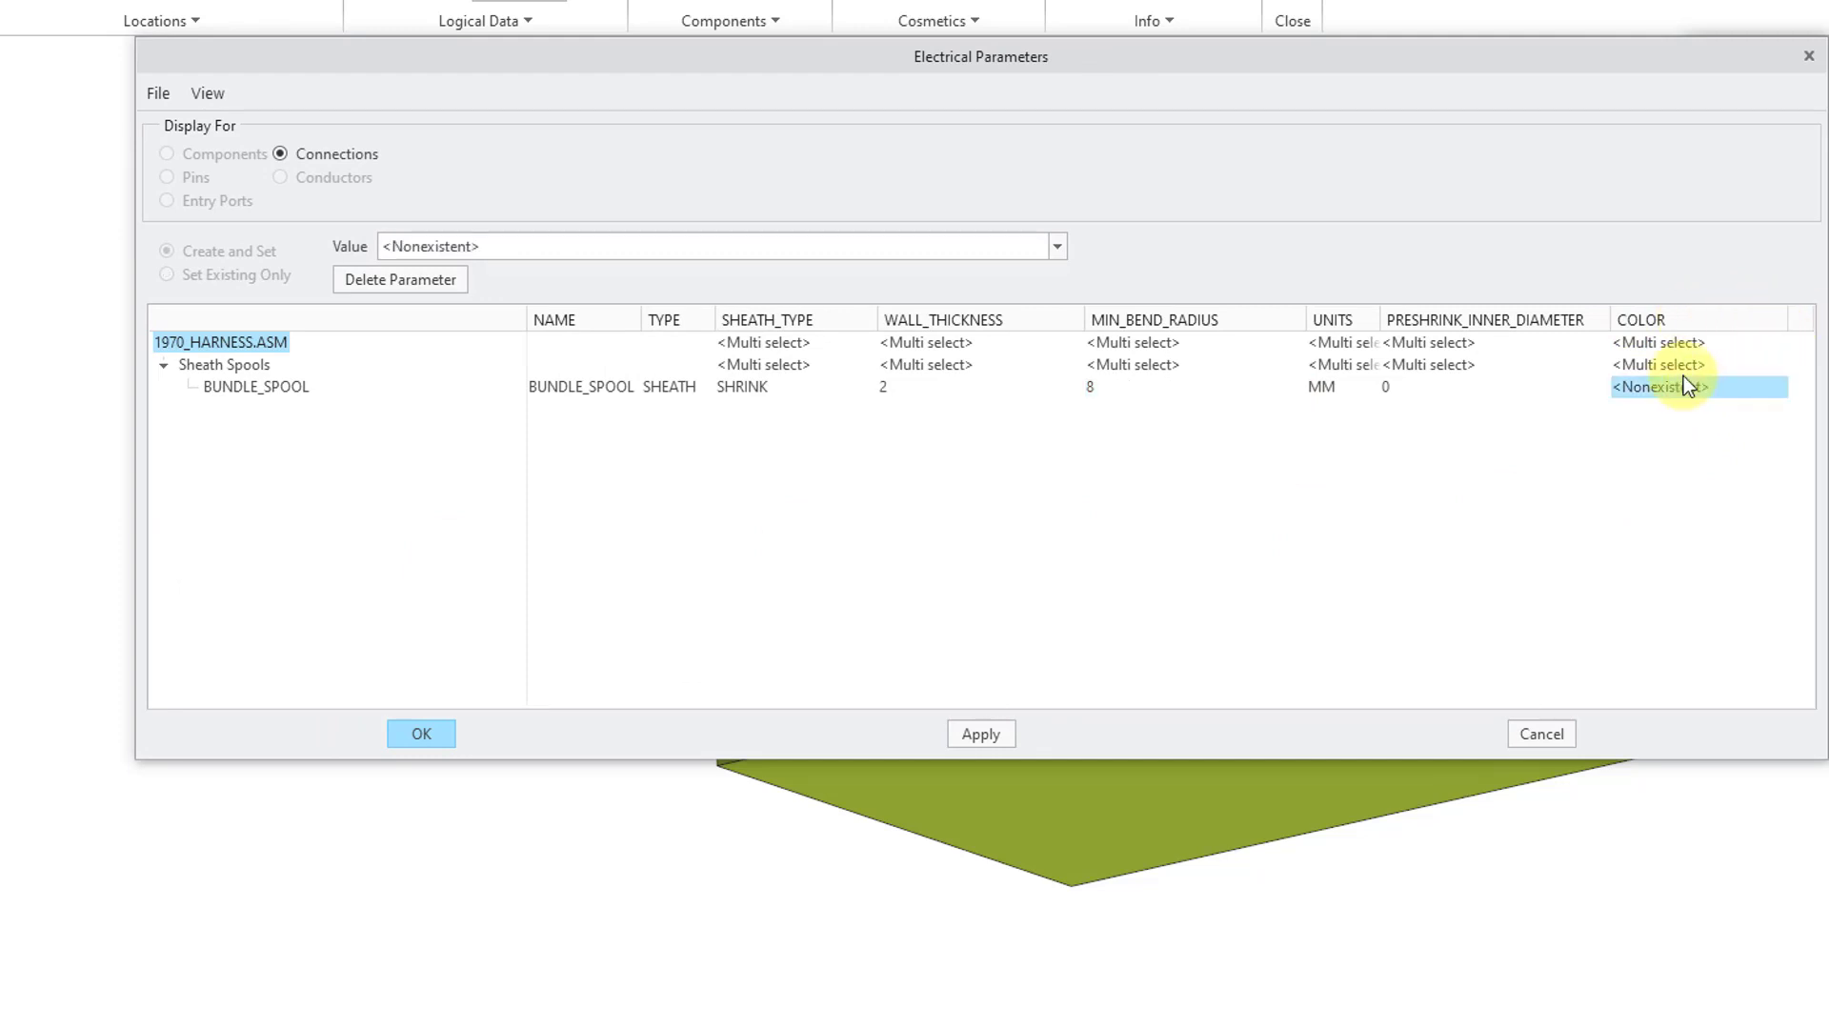
click(611, 244)
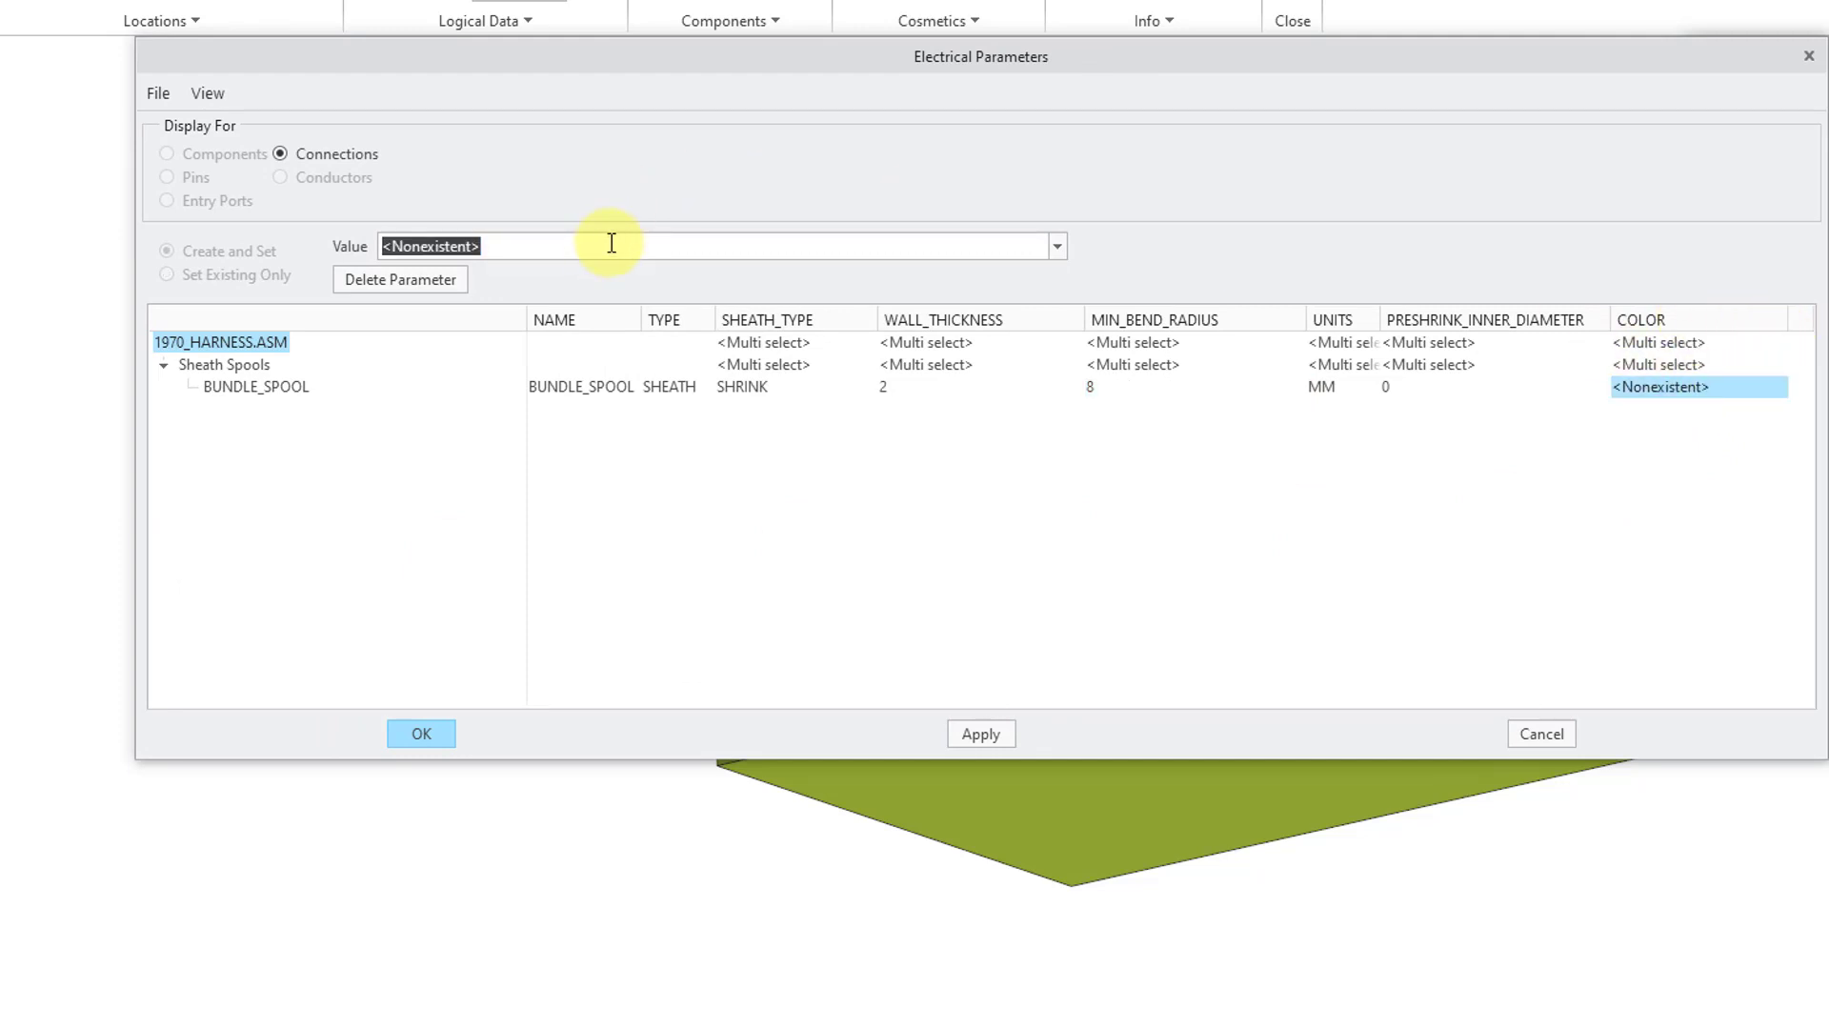
text(blk)
key(Return)
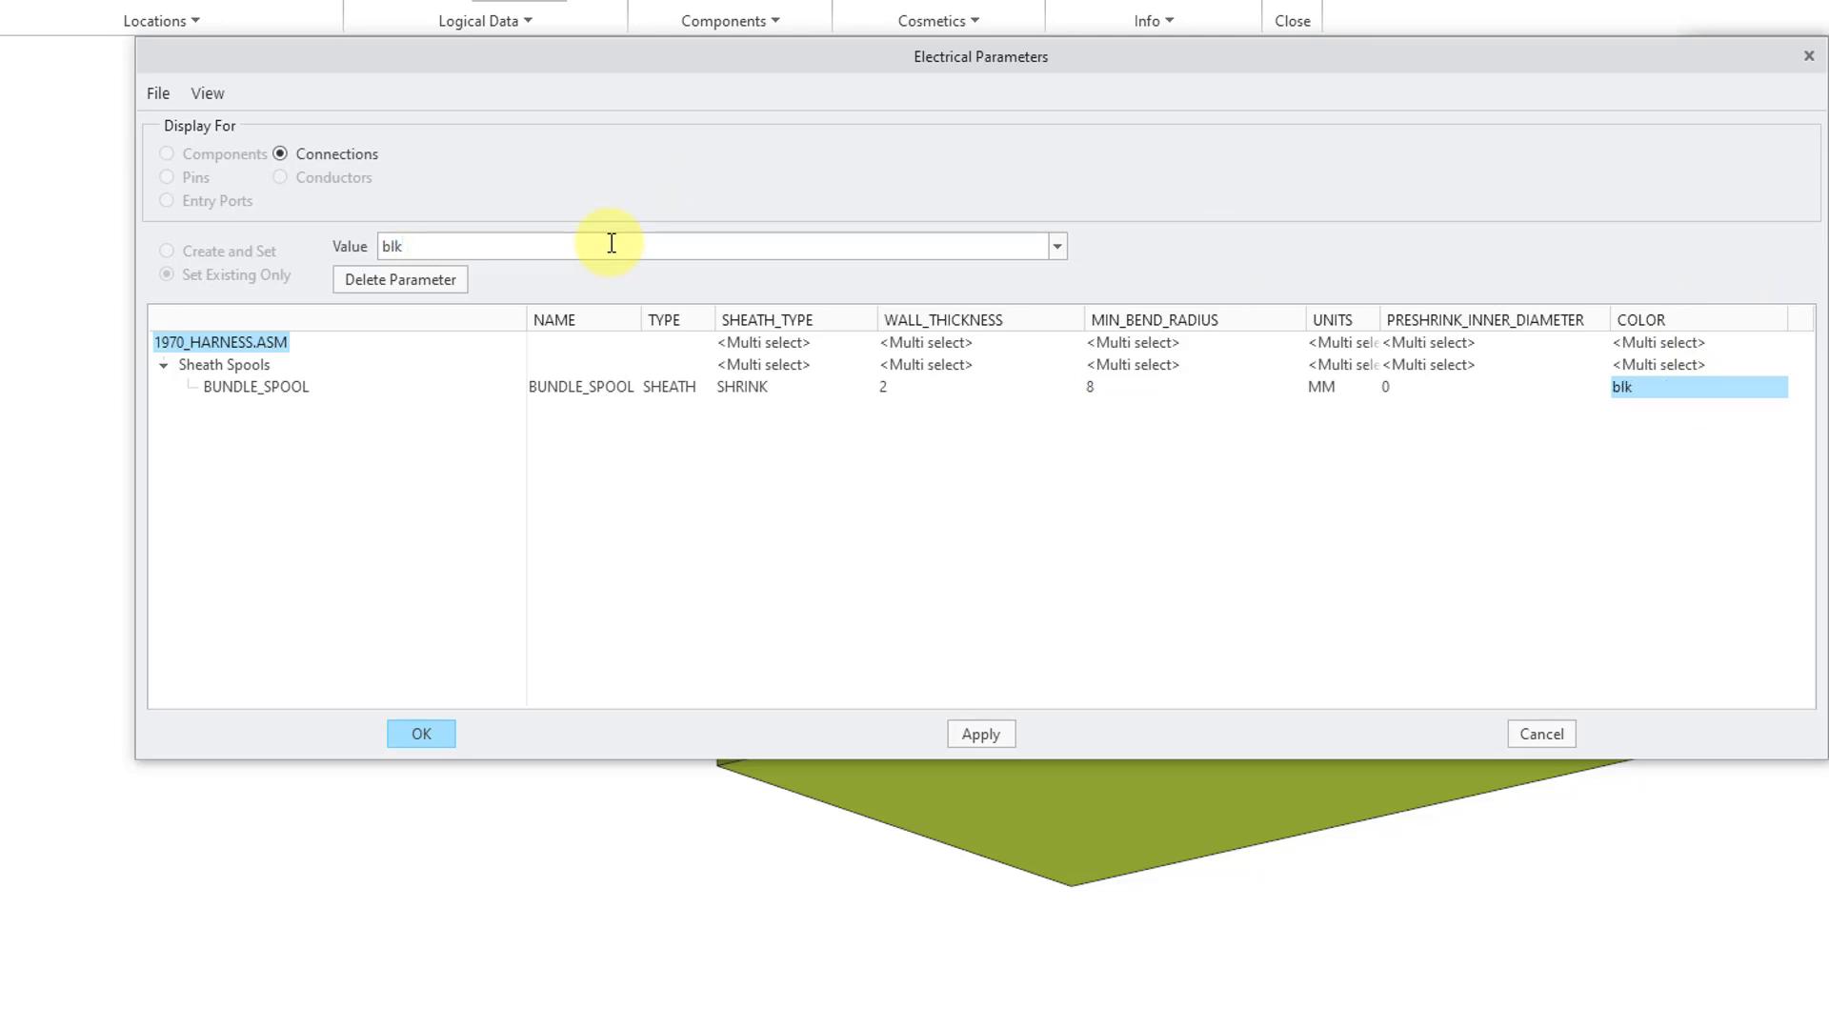
click(436, 734)
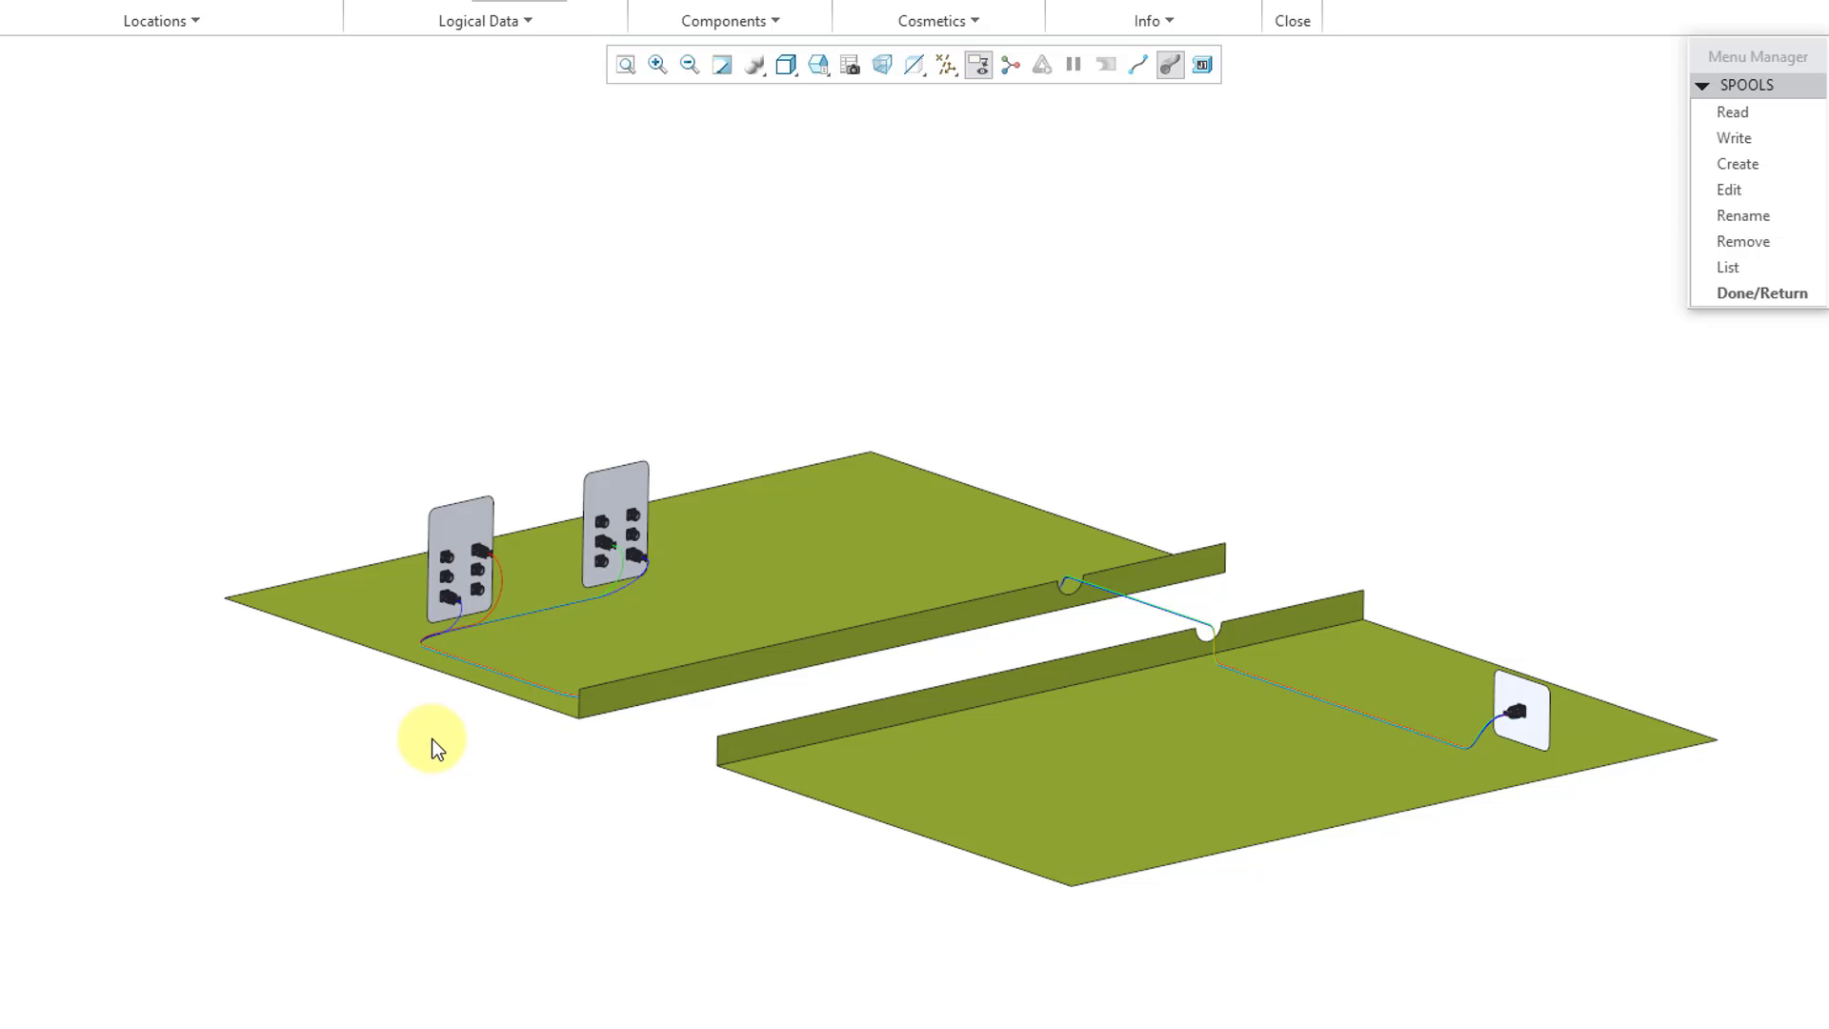
click(1726, 295)
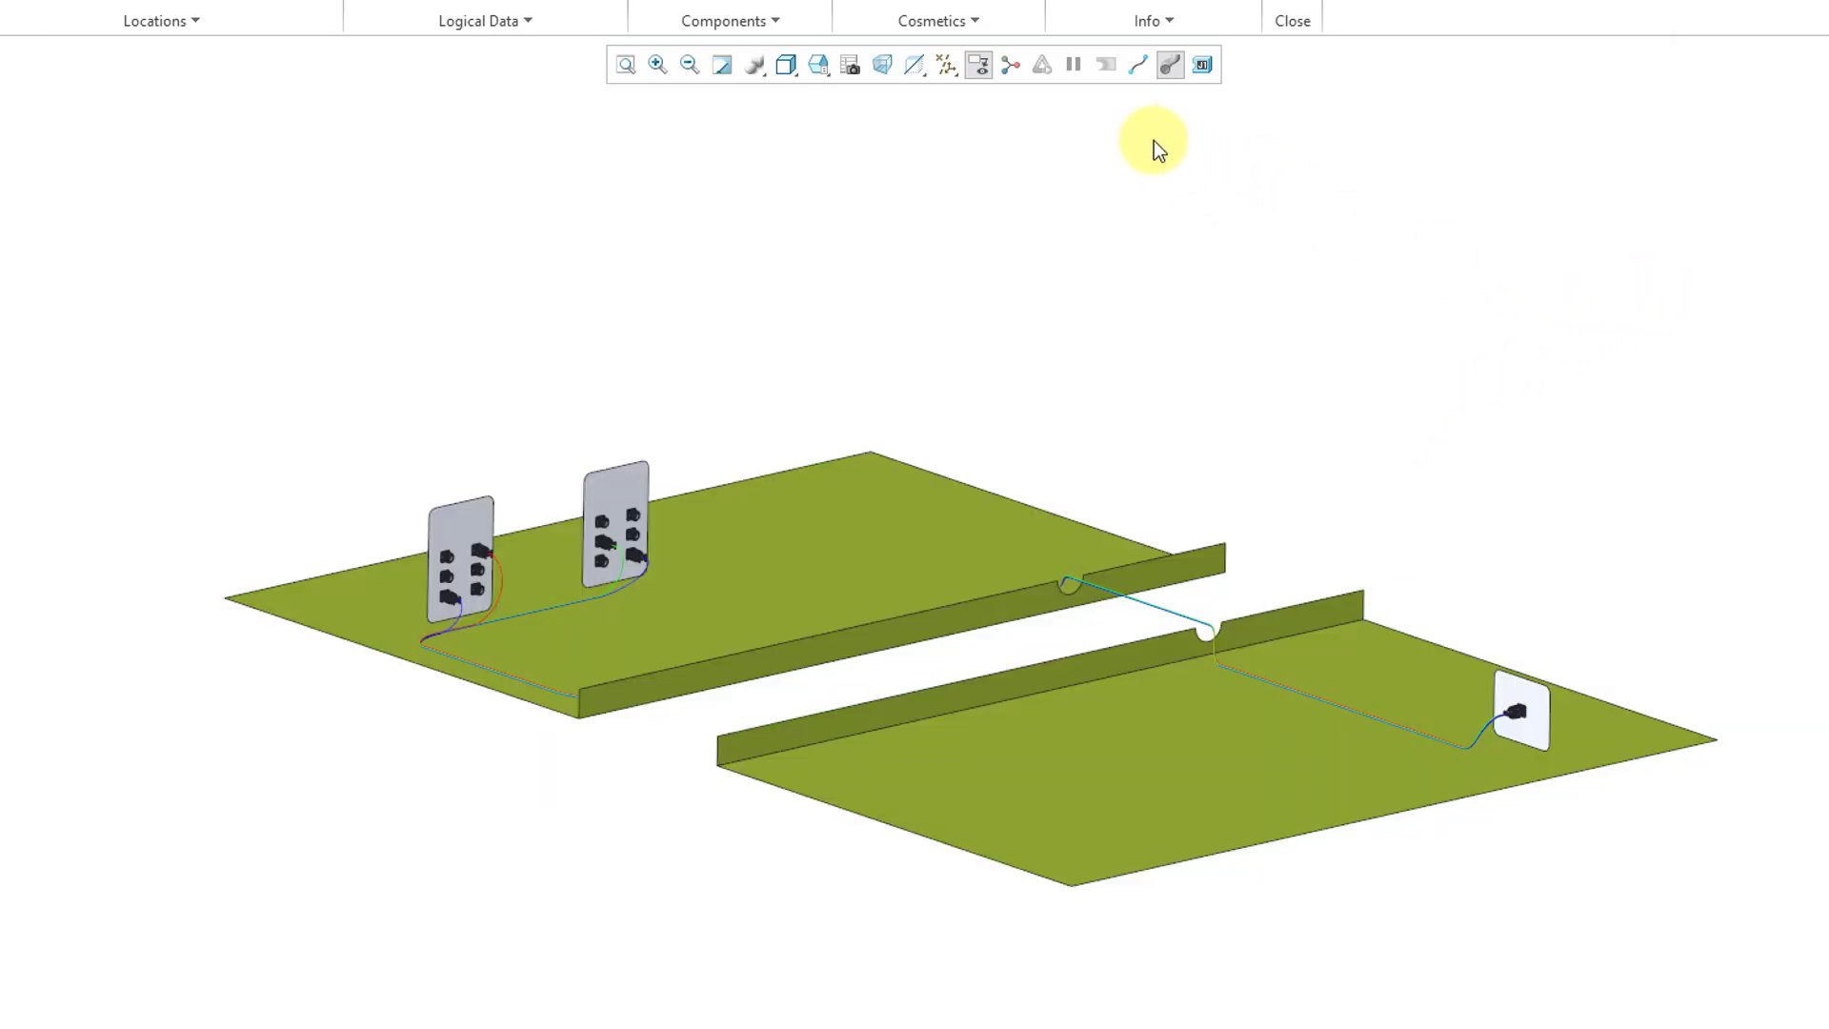
click(1144, 65)
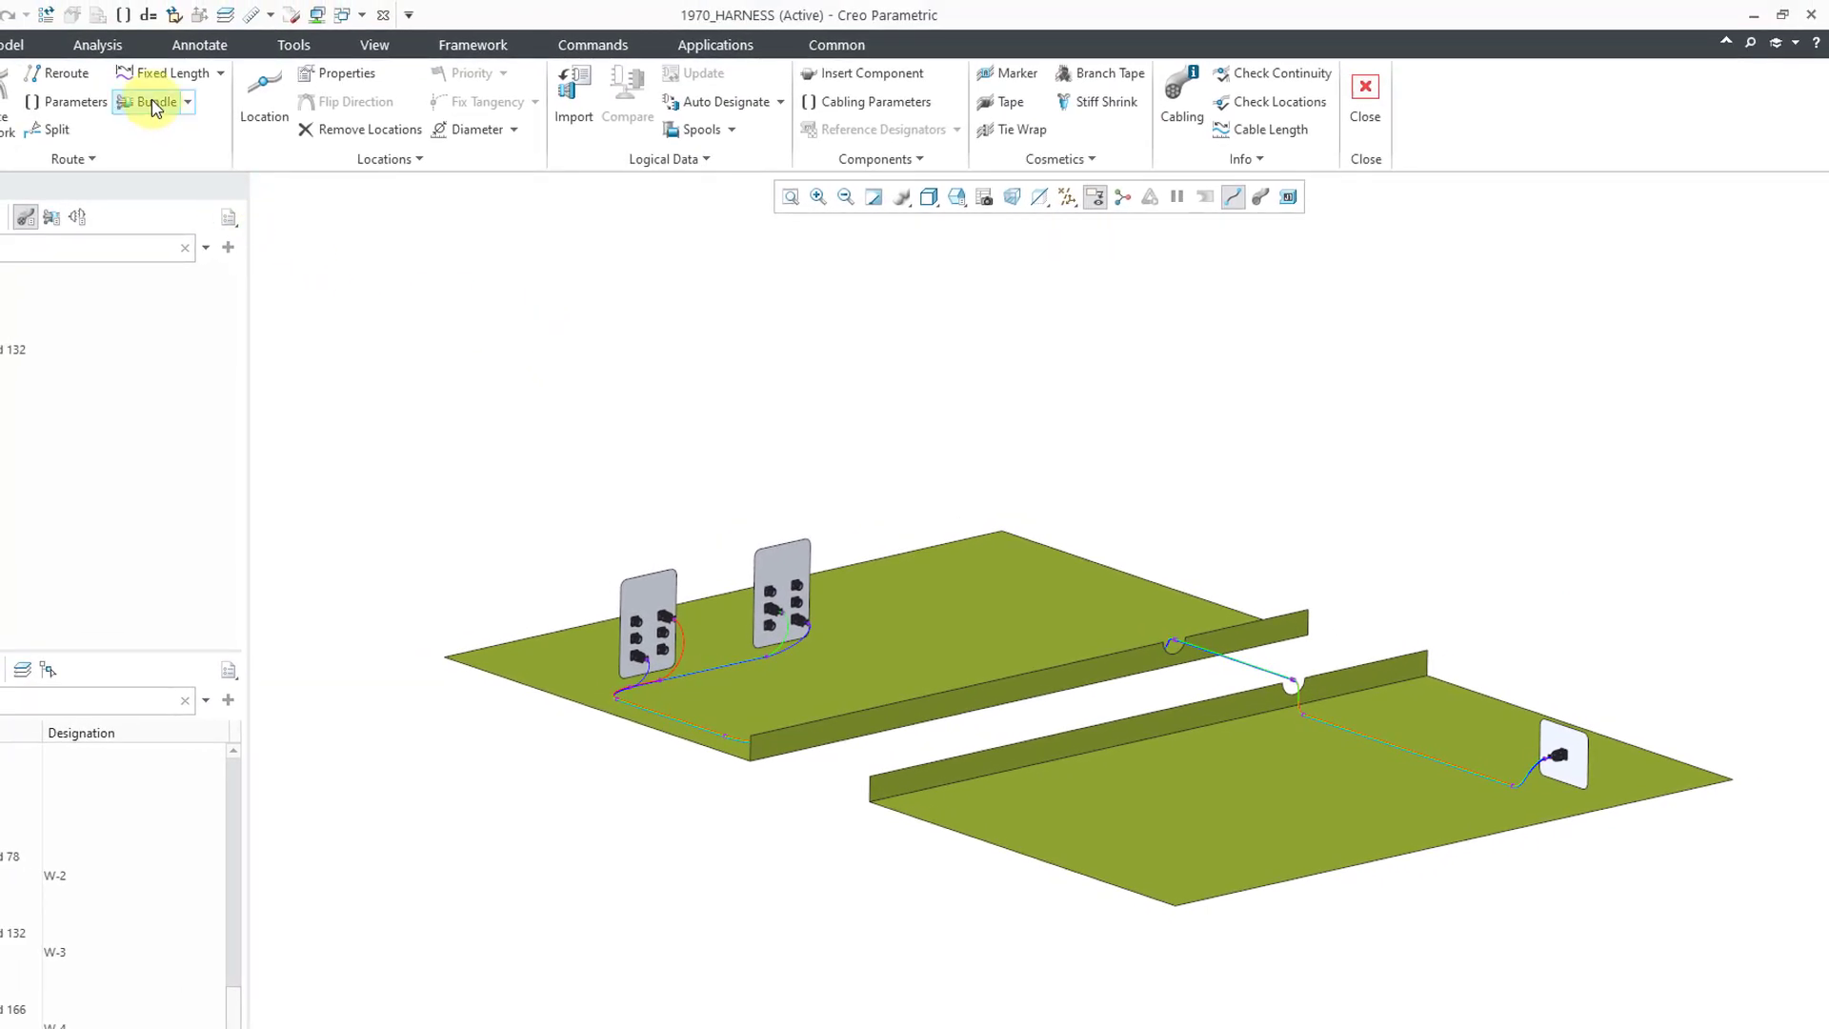
- Start round bundle BUNDLE_1 with the BUNDLE_SPOOL sheath, set to Along Path
click(152, 103)
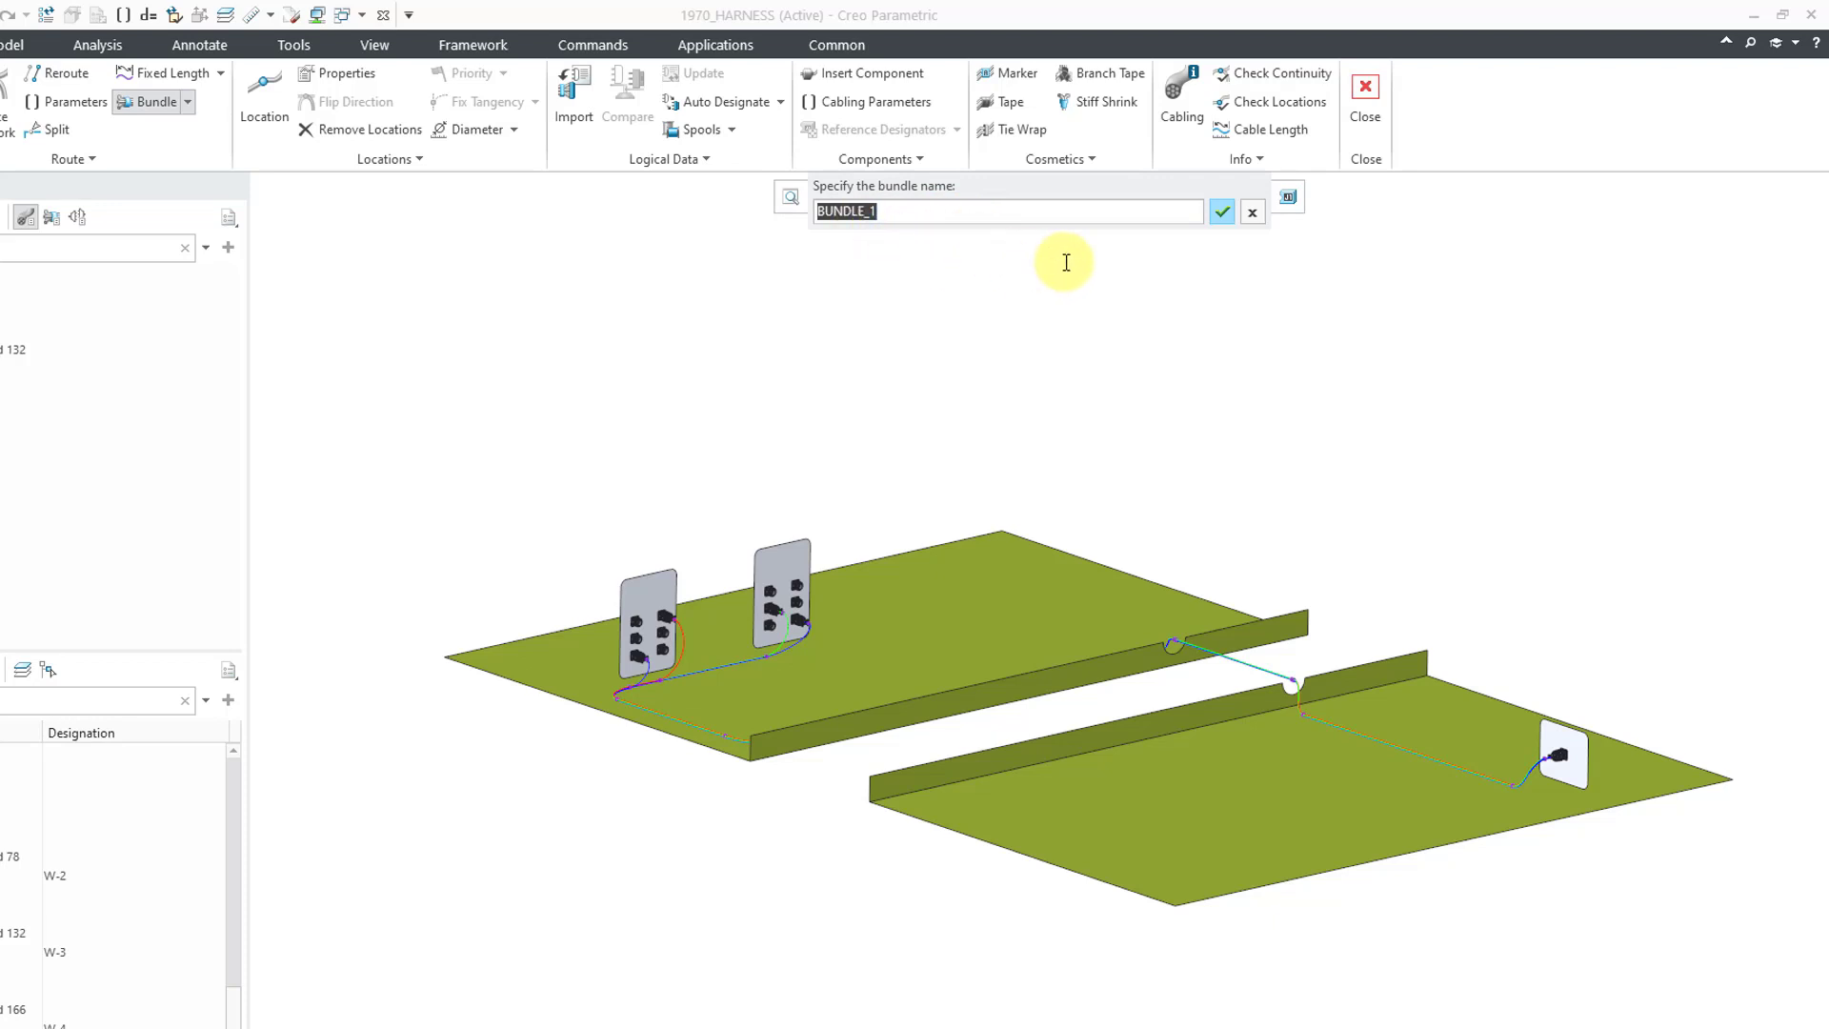
click(1223, 212)
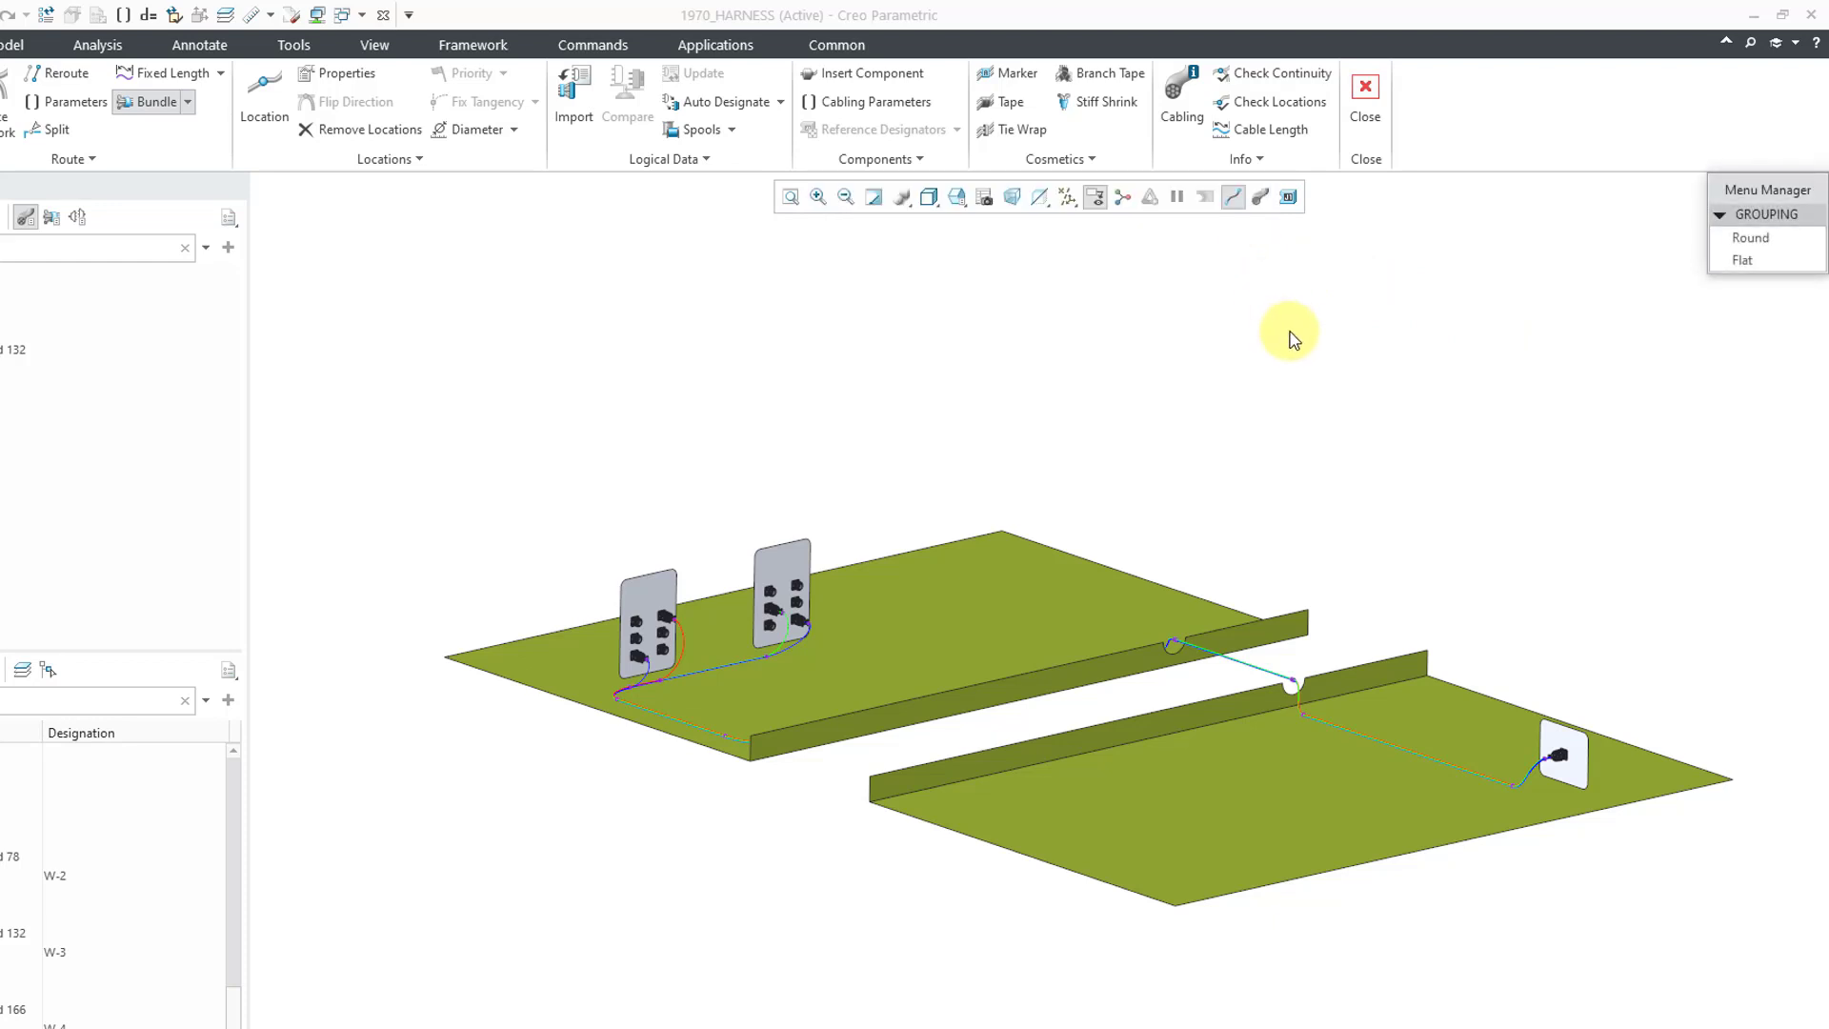
click(1749, 237)
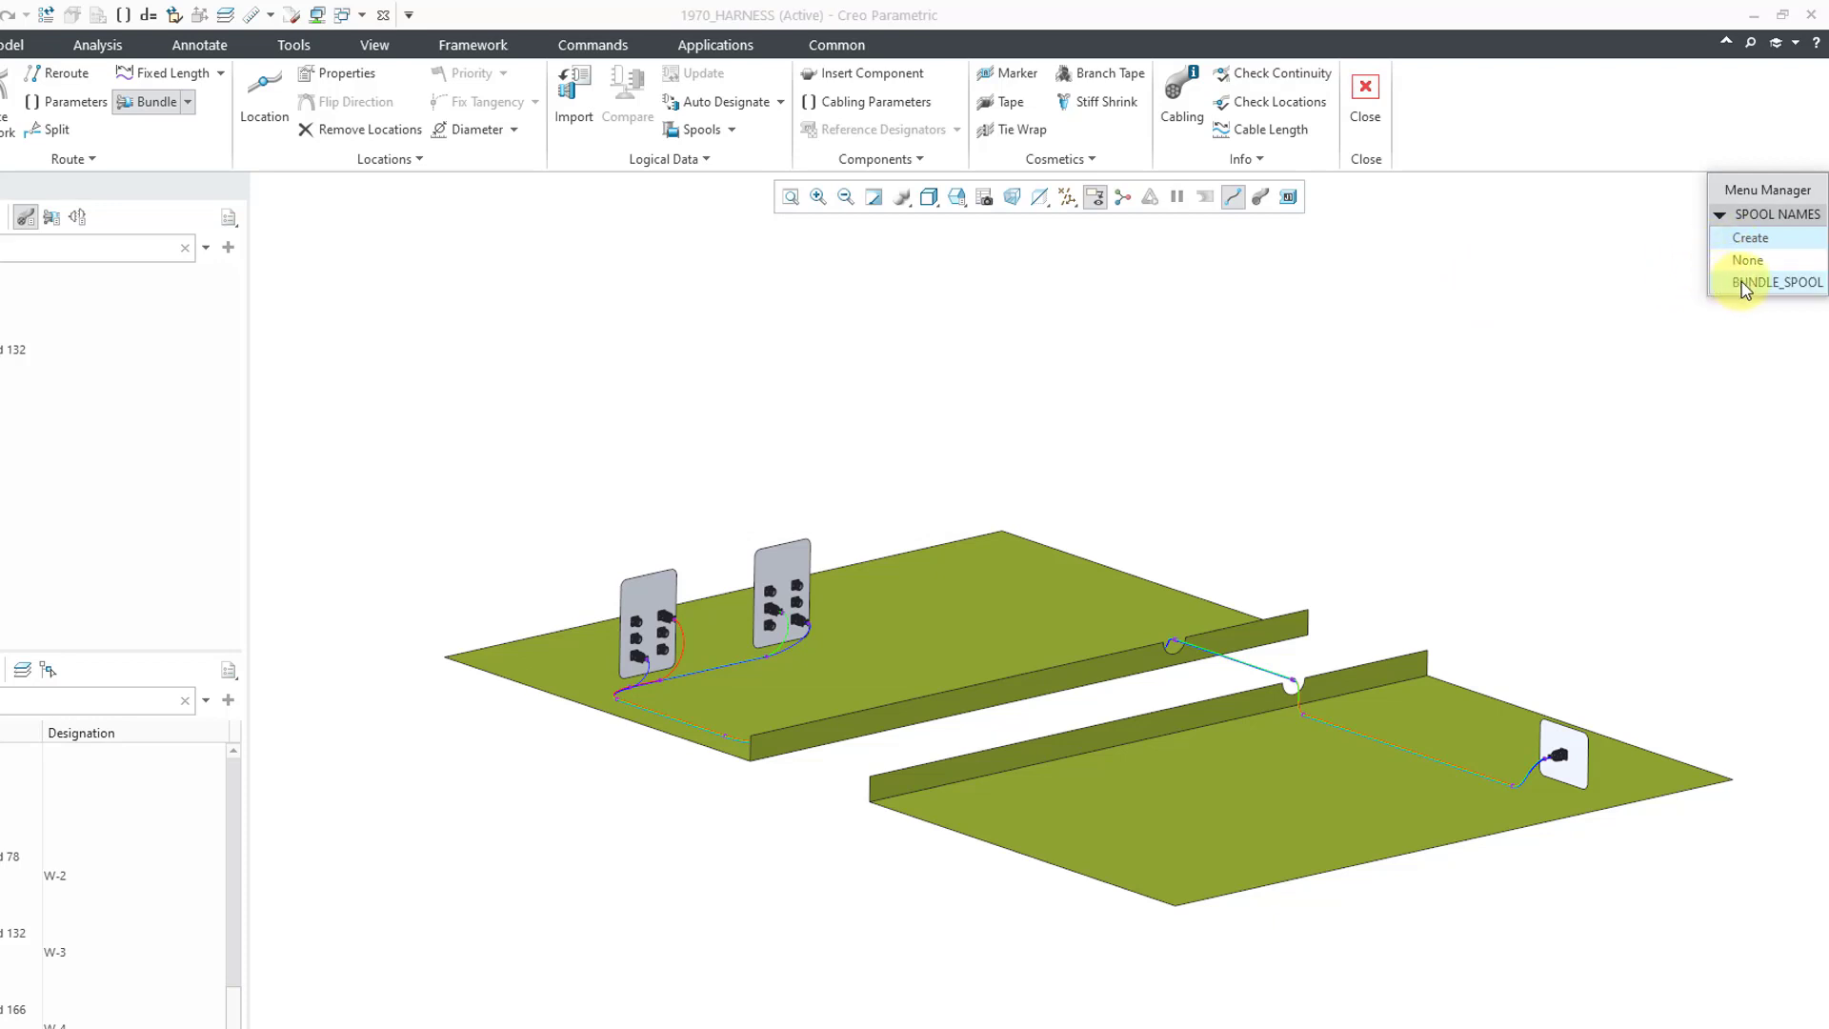
click(1743, 282)
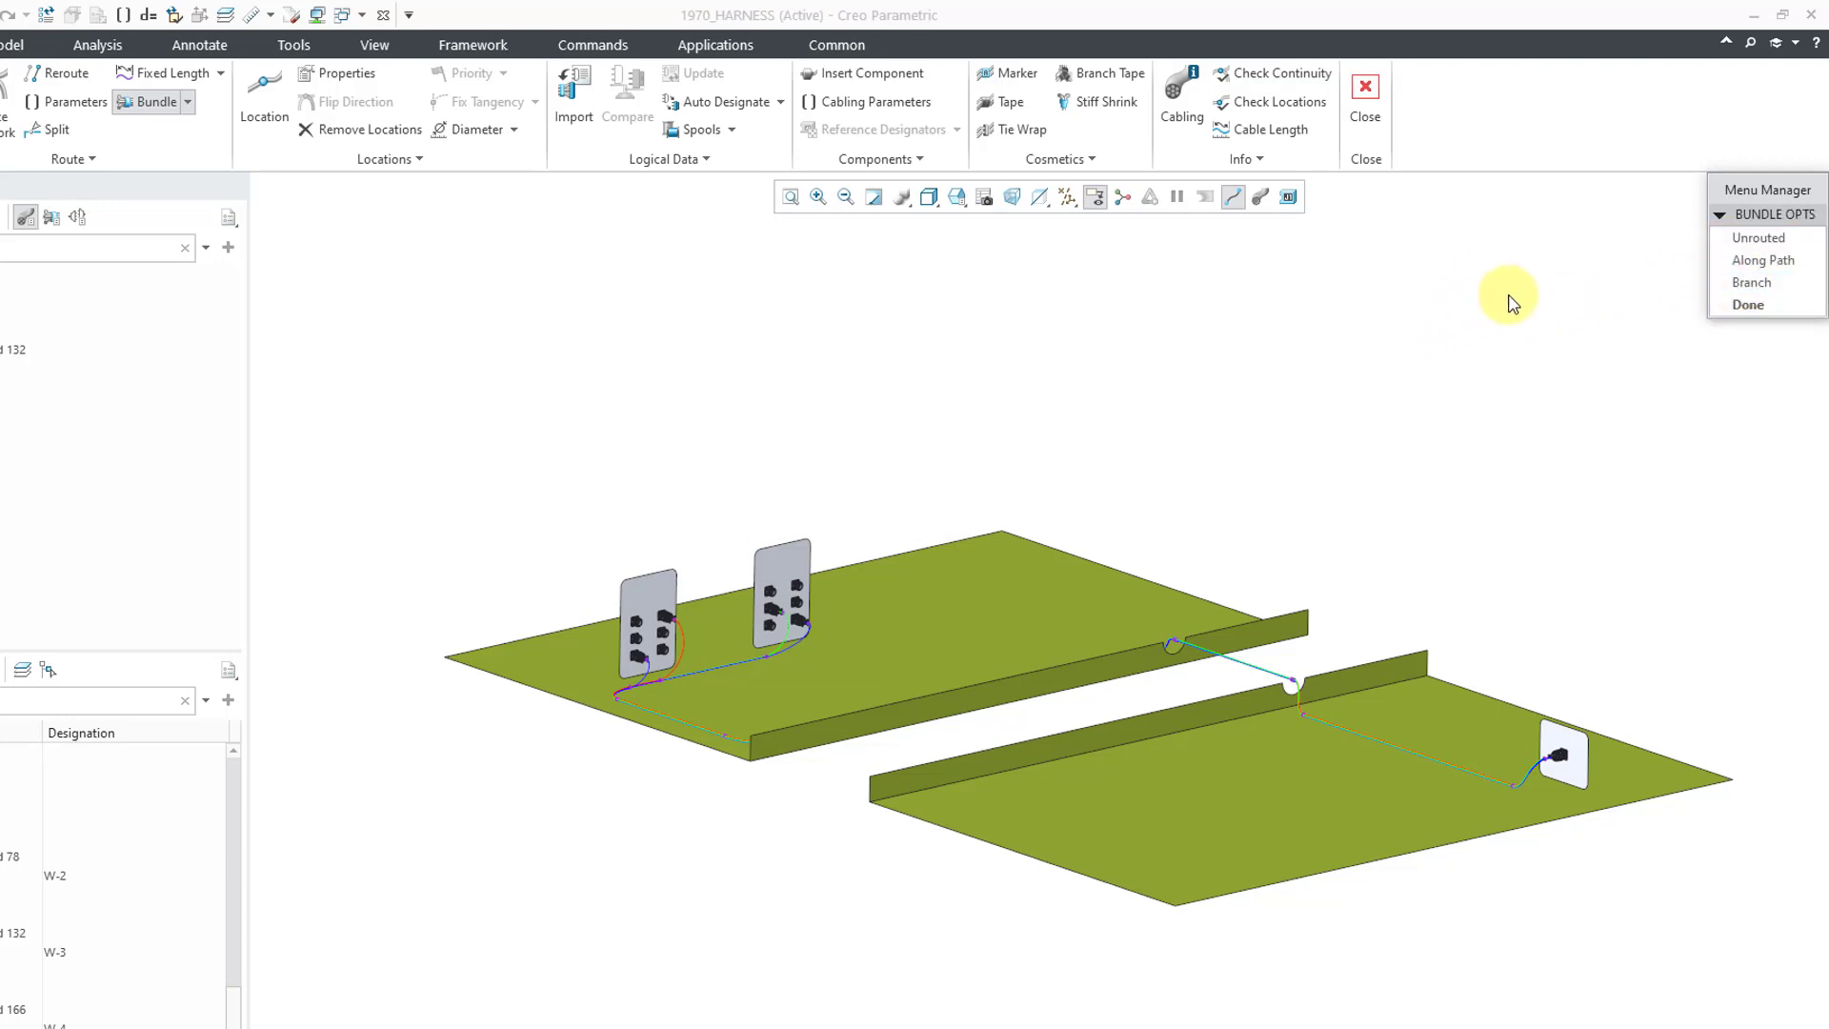
click(1740, 261)
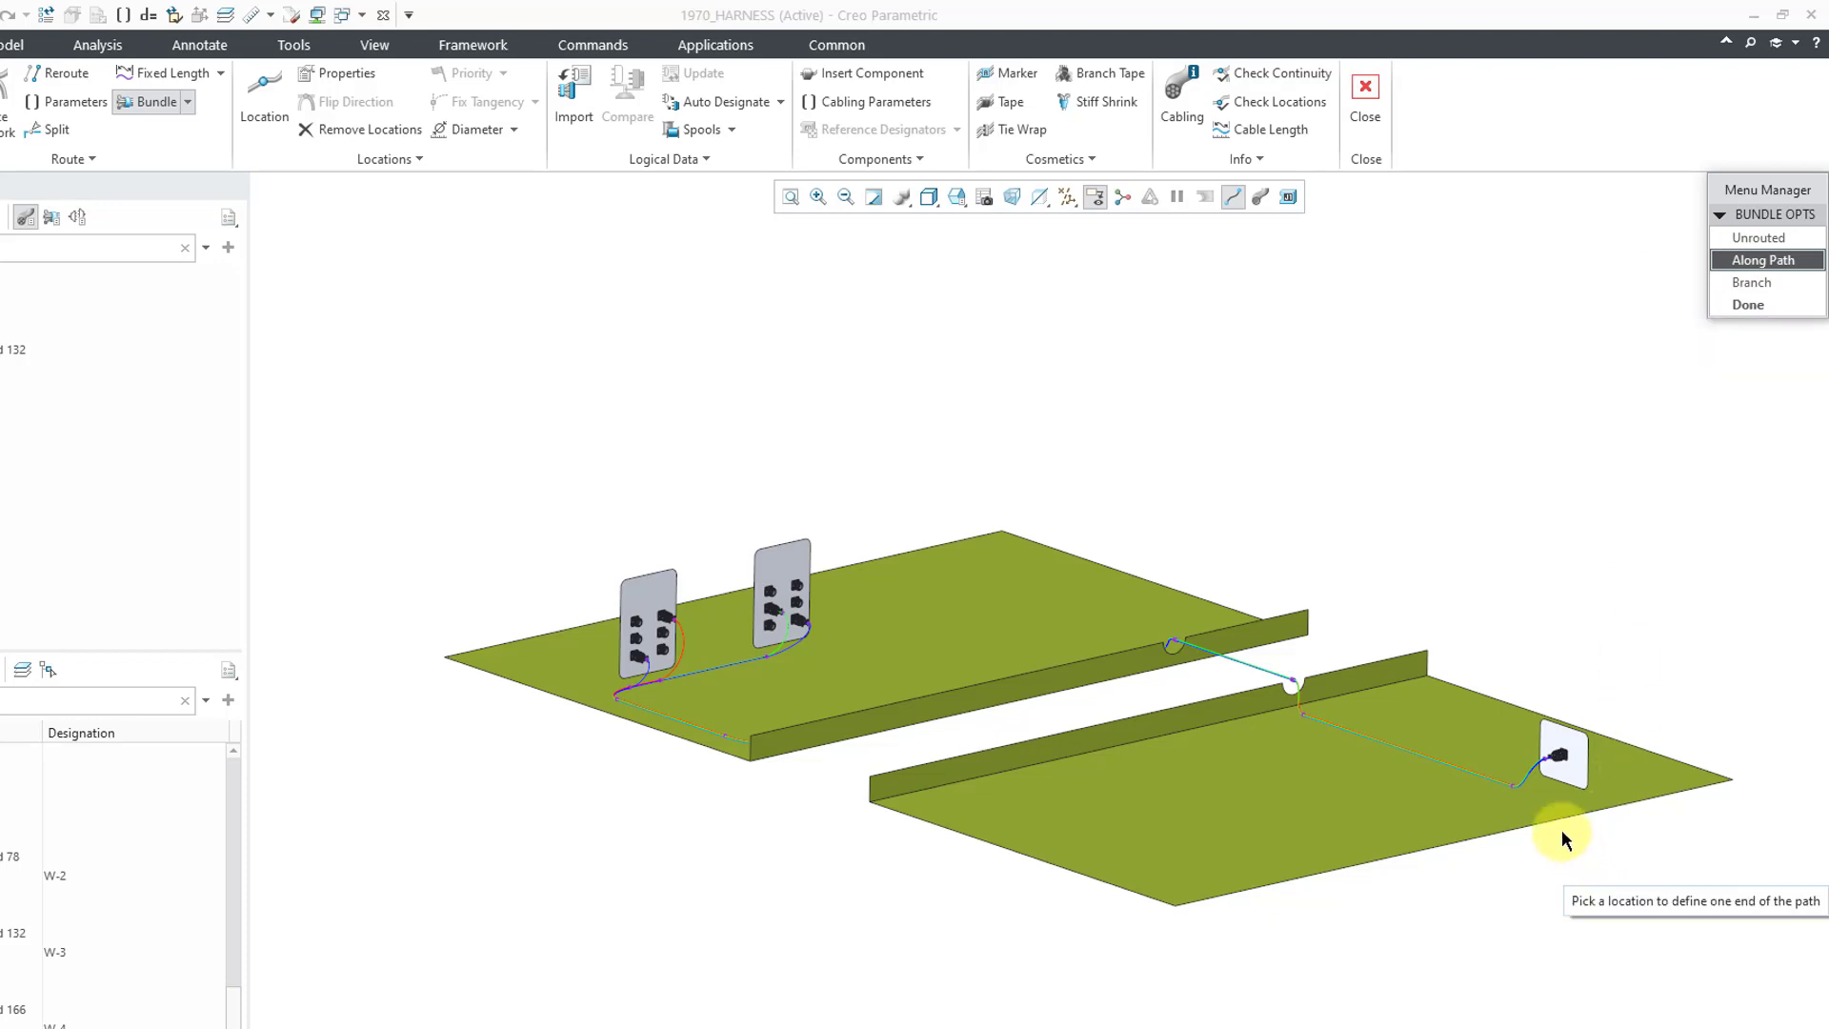
- Pick the ends of the bundle path on the shared wire route
scroll(1562, 835, up, 8)
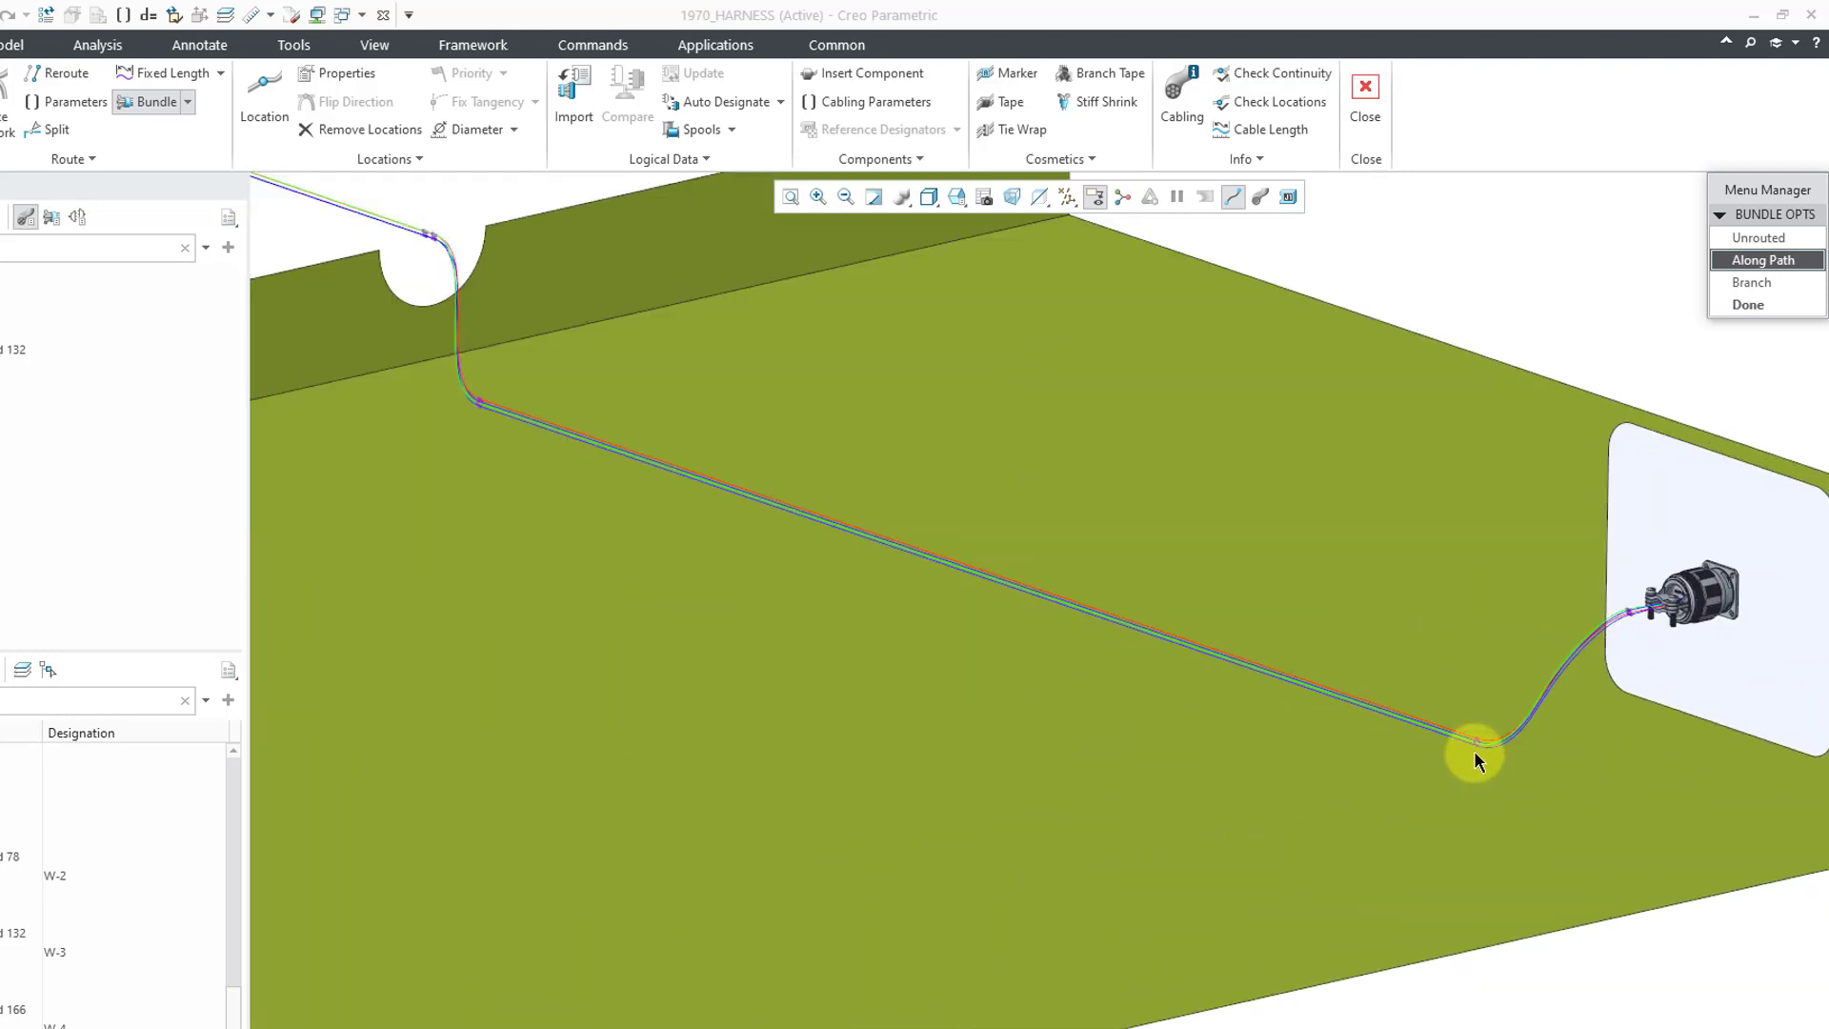
click(1475, 750)
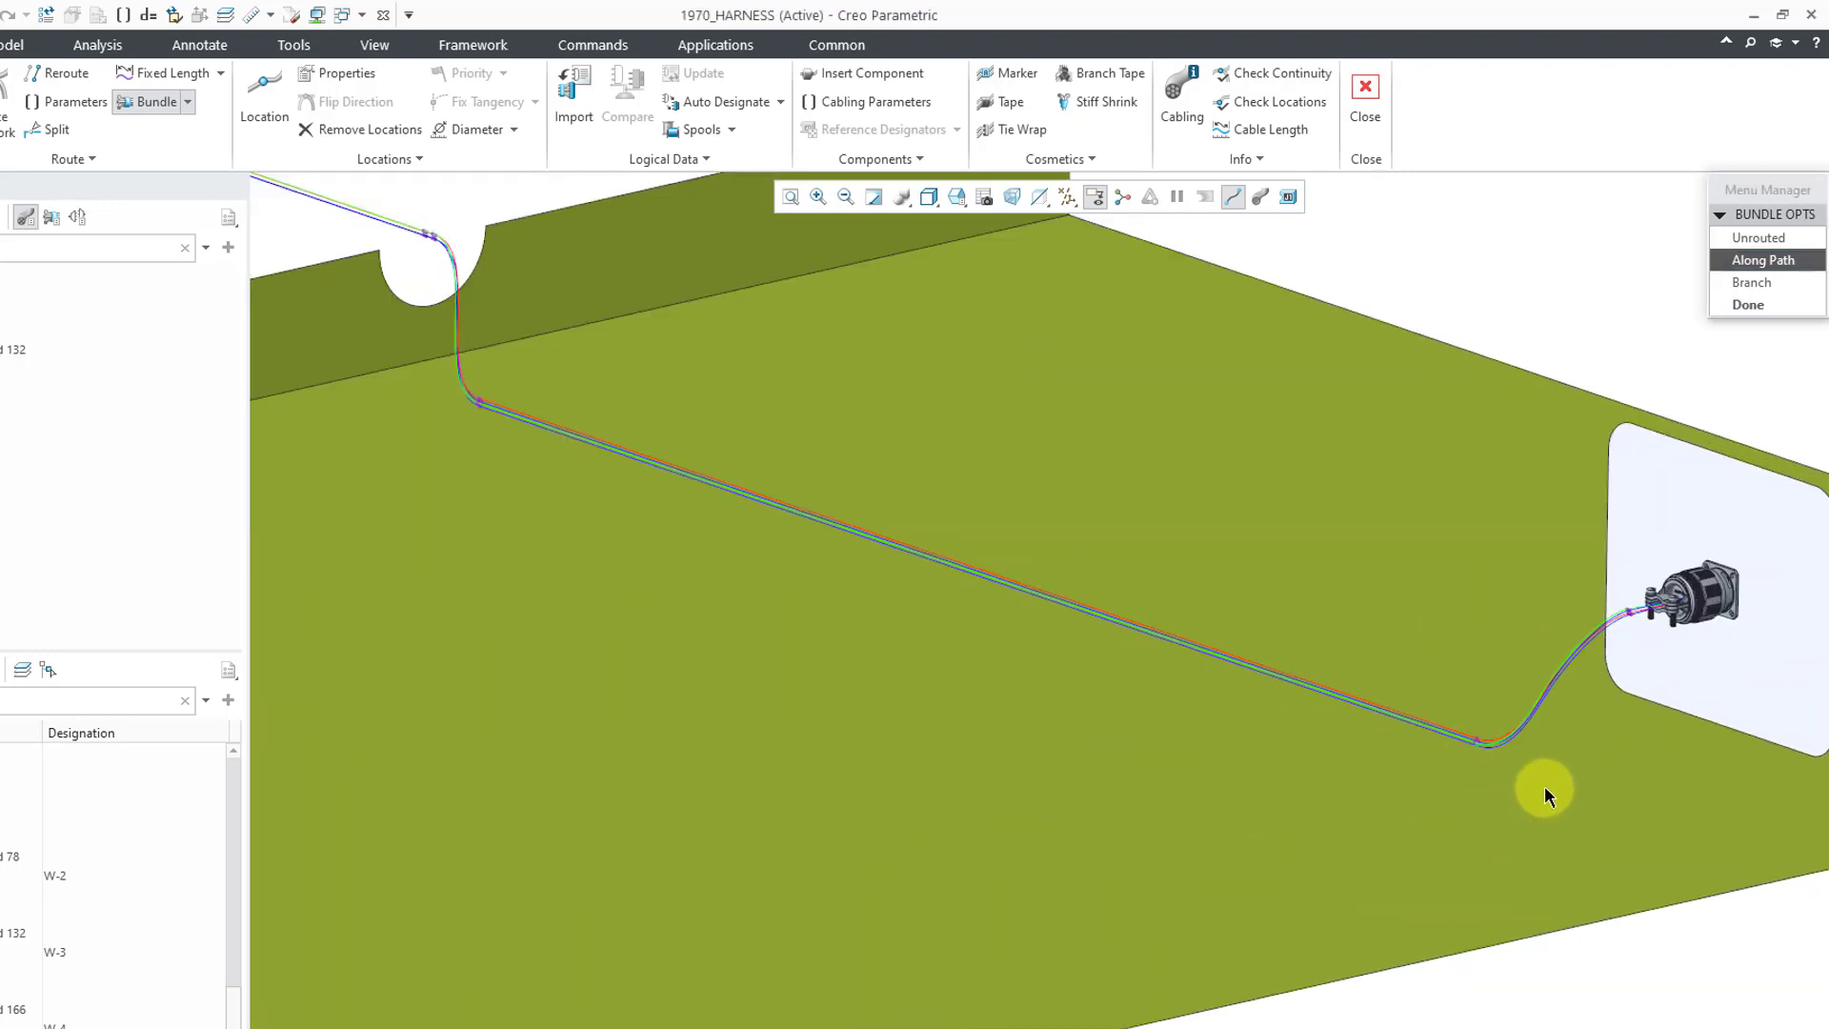
scroll(1546, 785, down, 10)
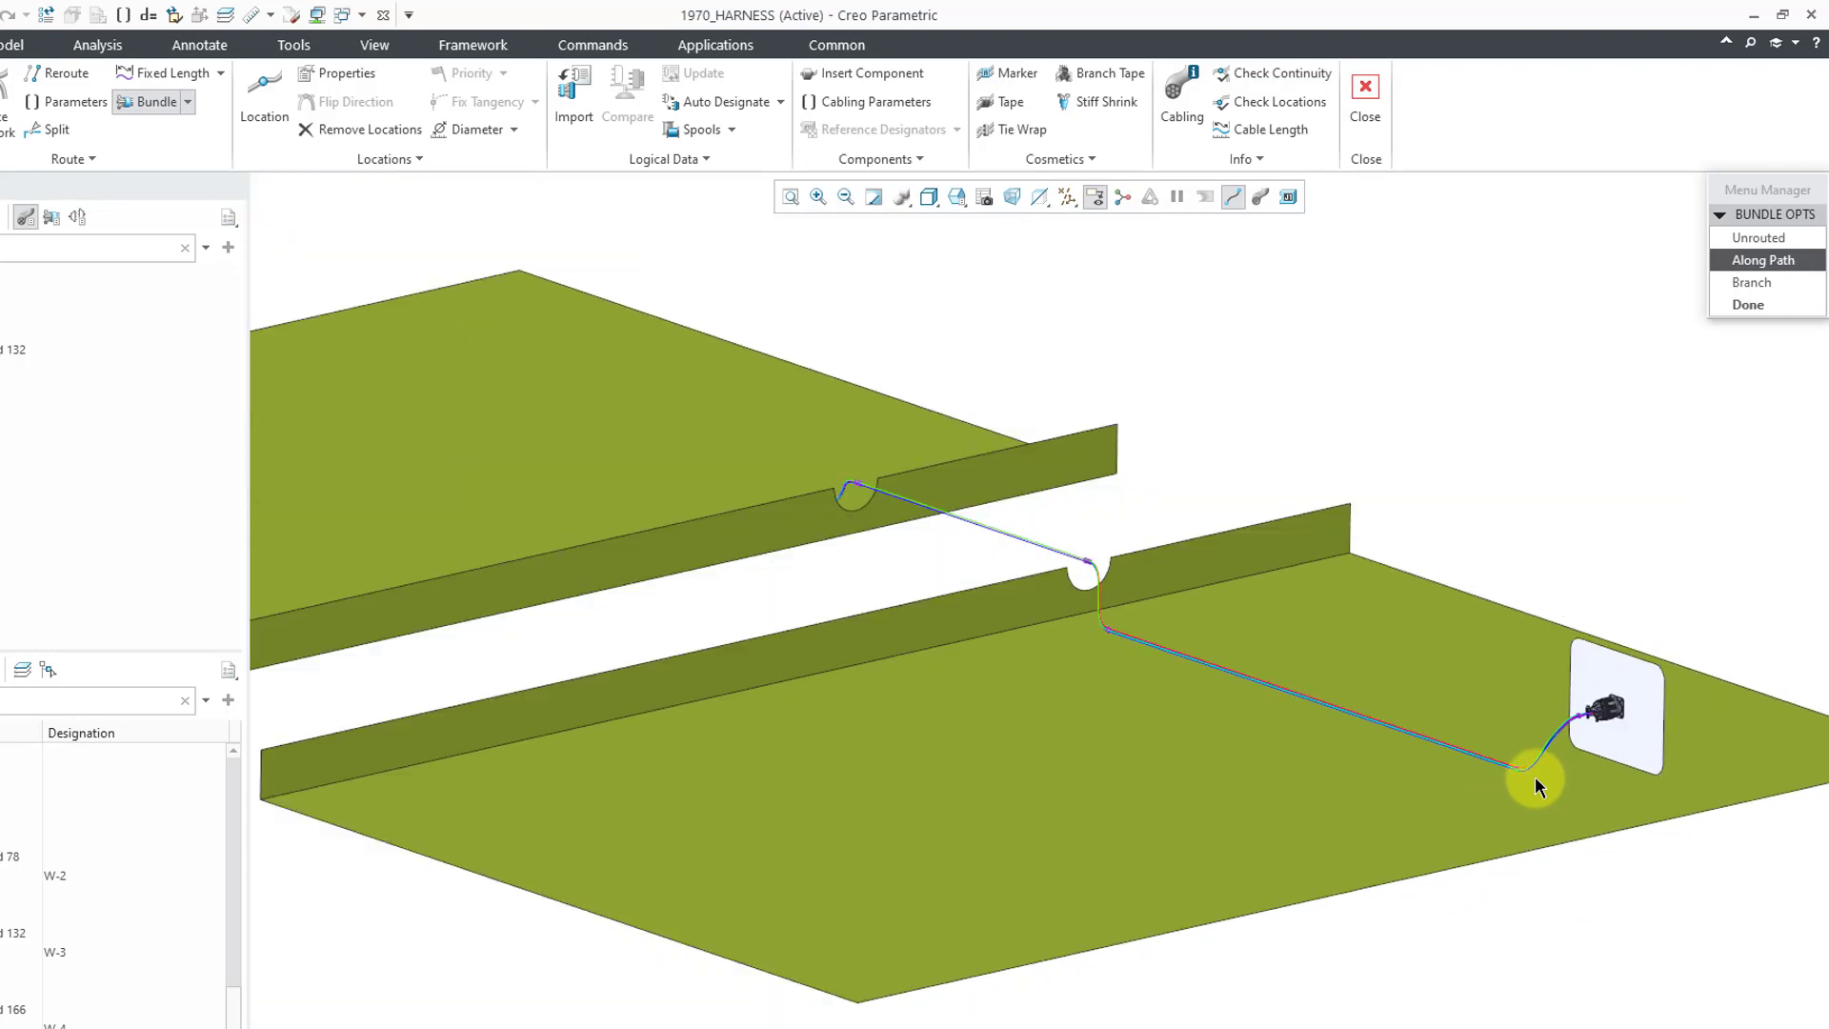
scroll(666, 682, up, 8)
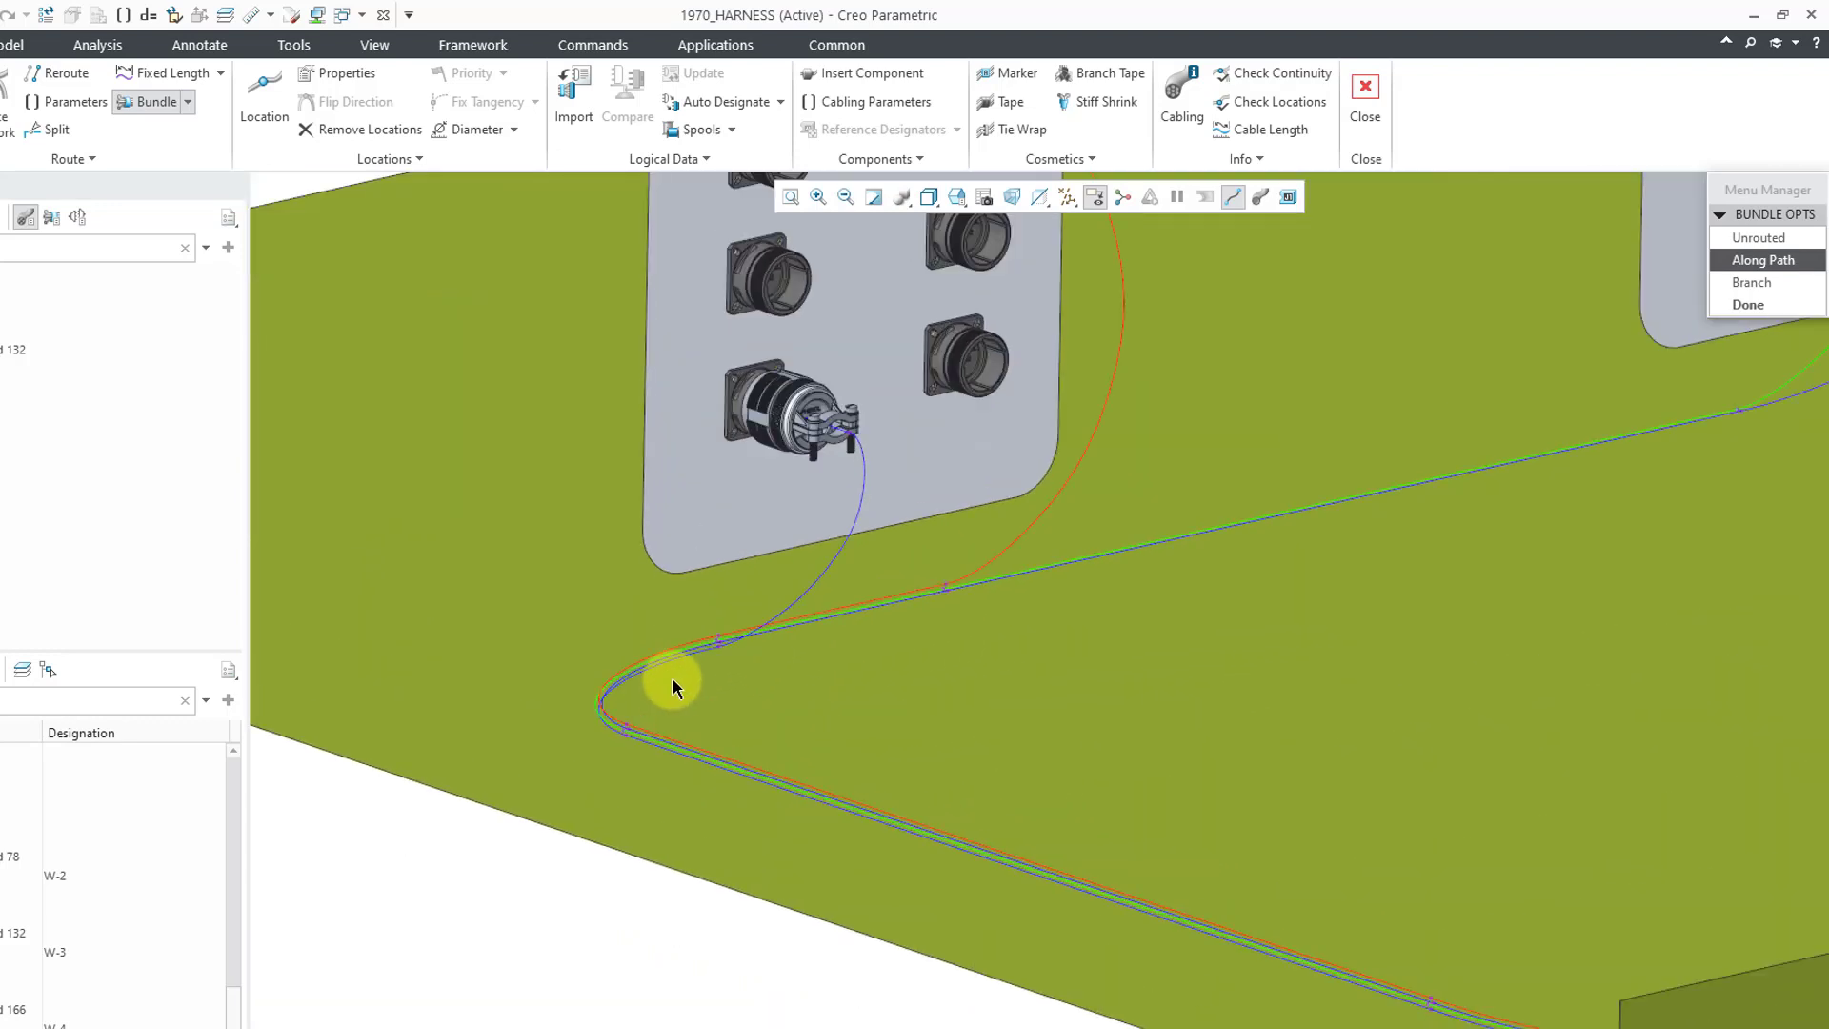
click(718, 648)
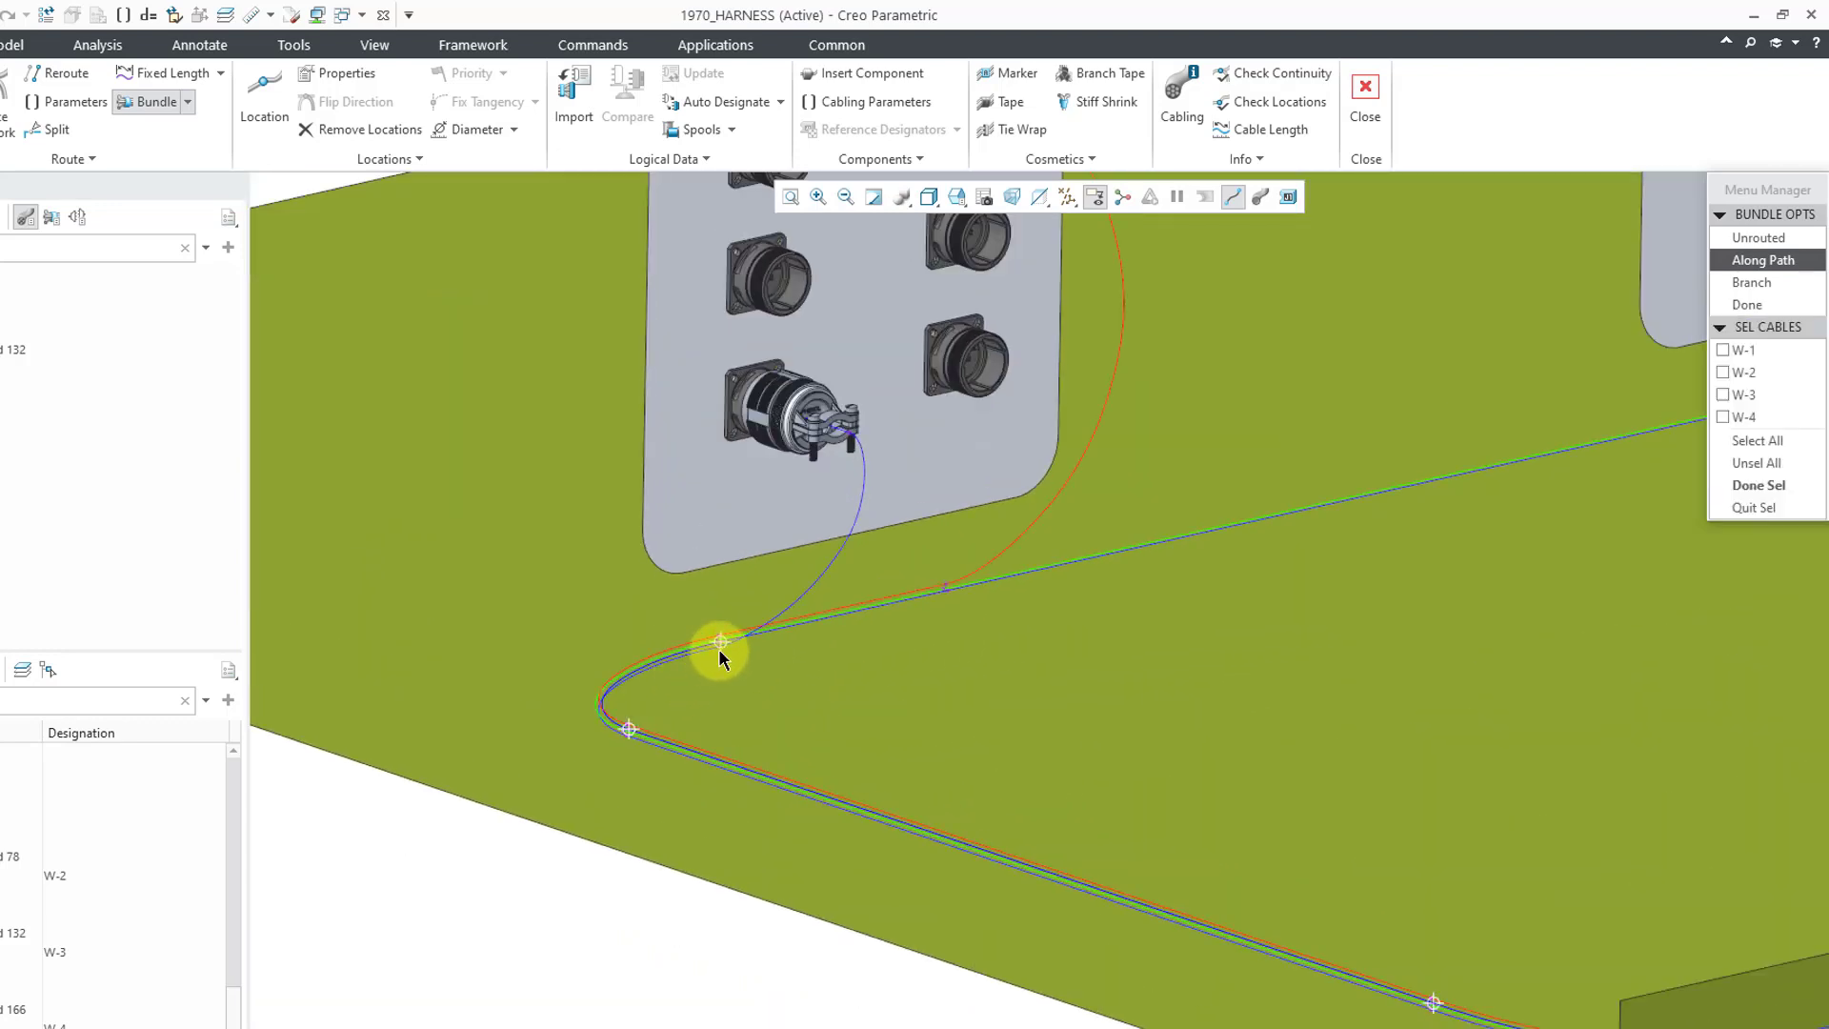
scroll(735, 686, down, 8)
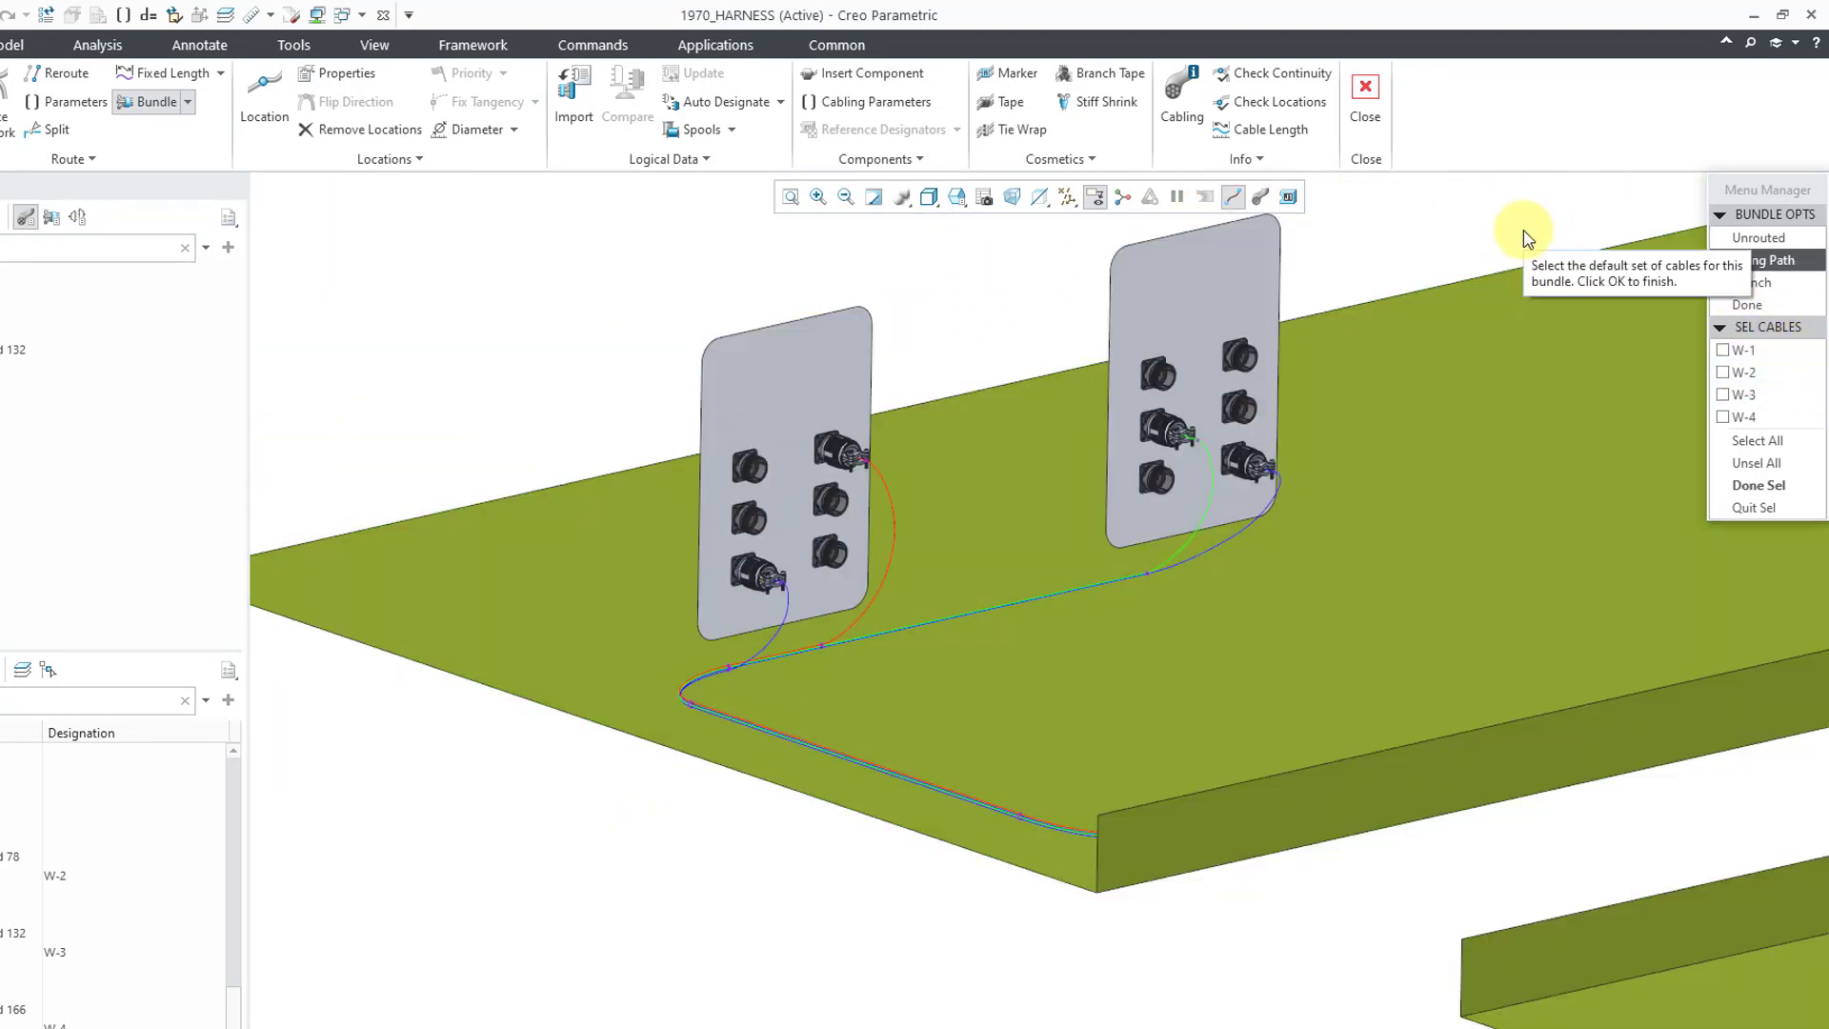
- Bundle all four wires W-1 to W-4 with default parameters and show true thickness
click(1758, 440)
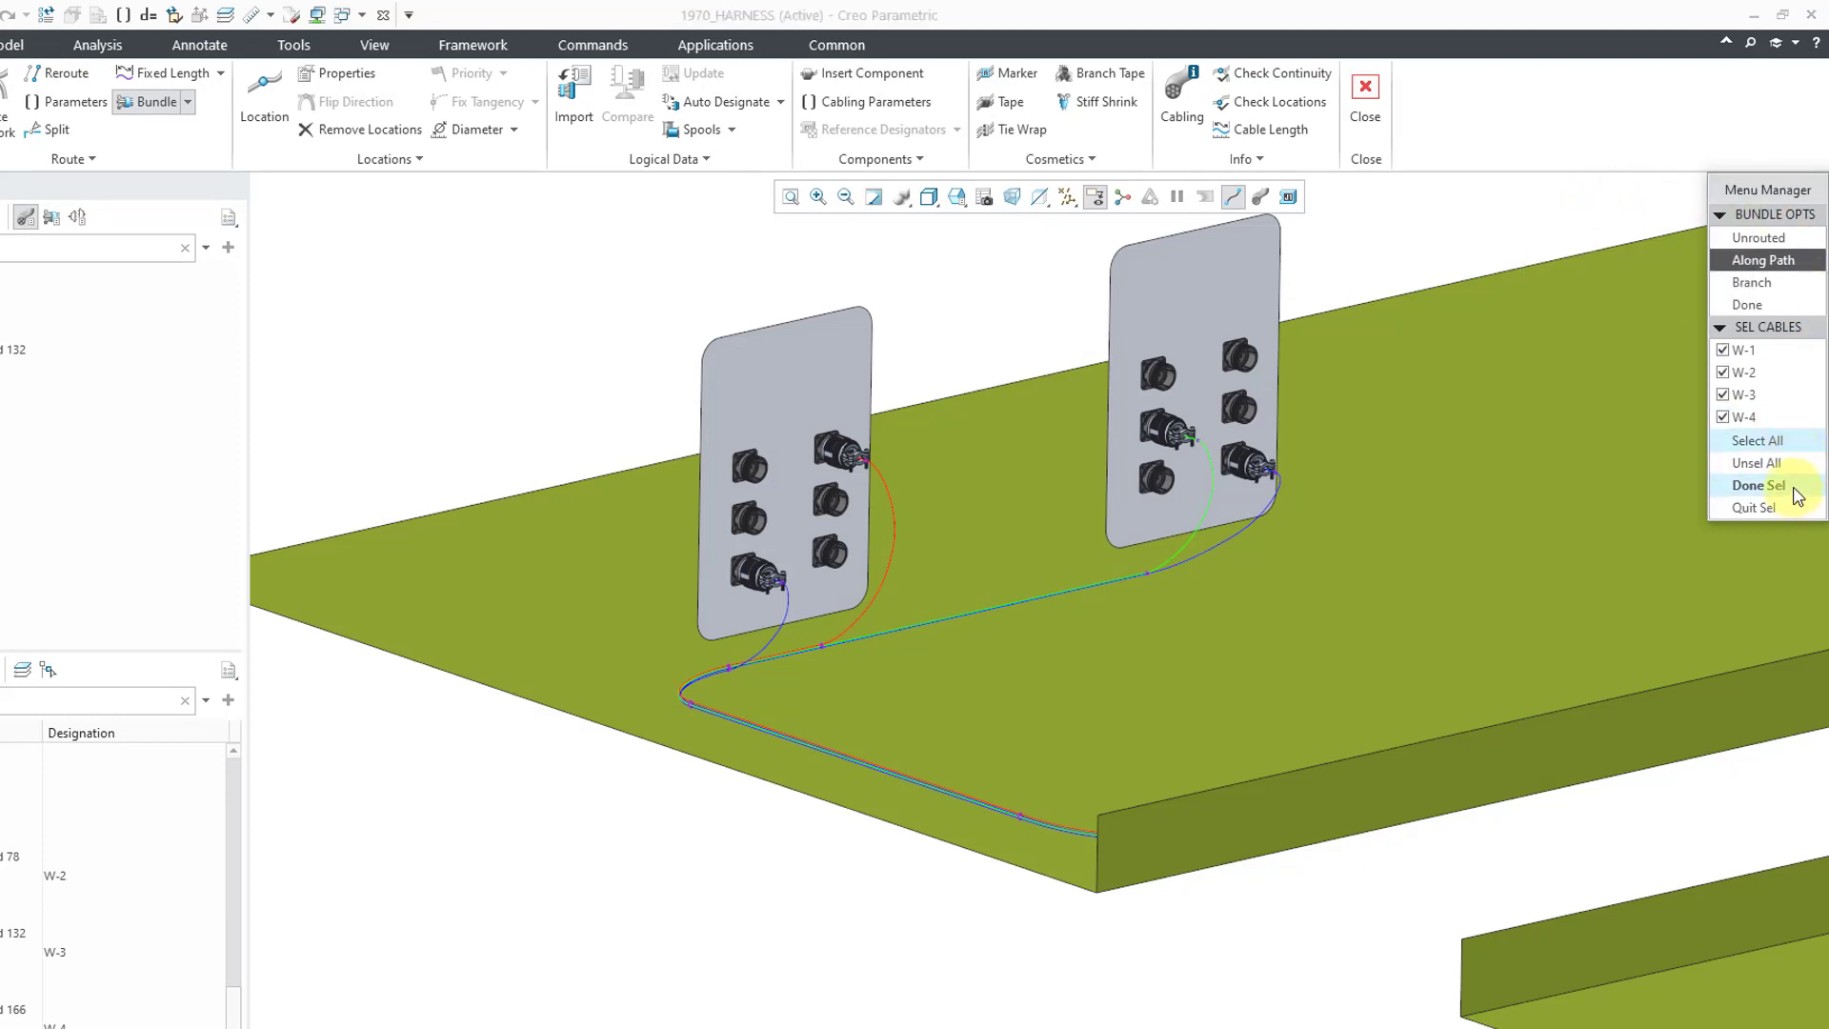
click(1797, 495)
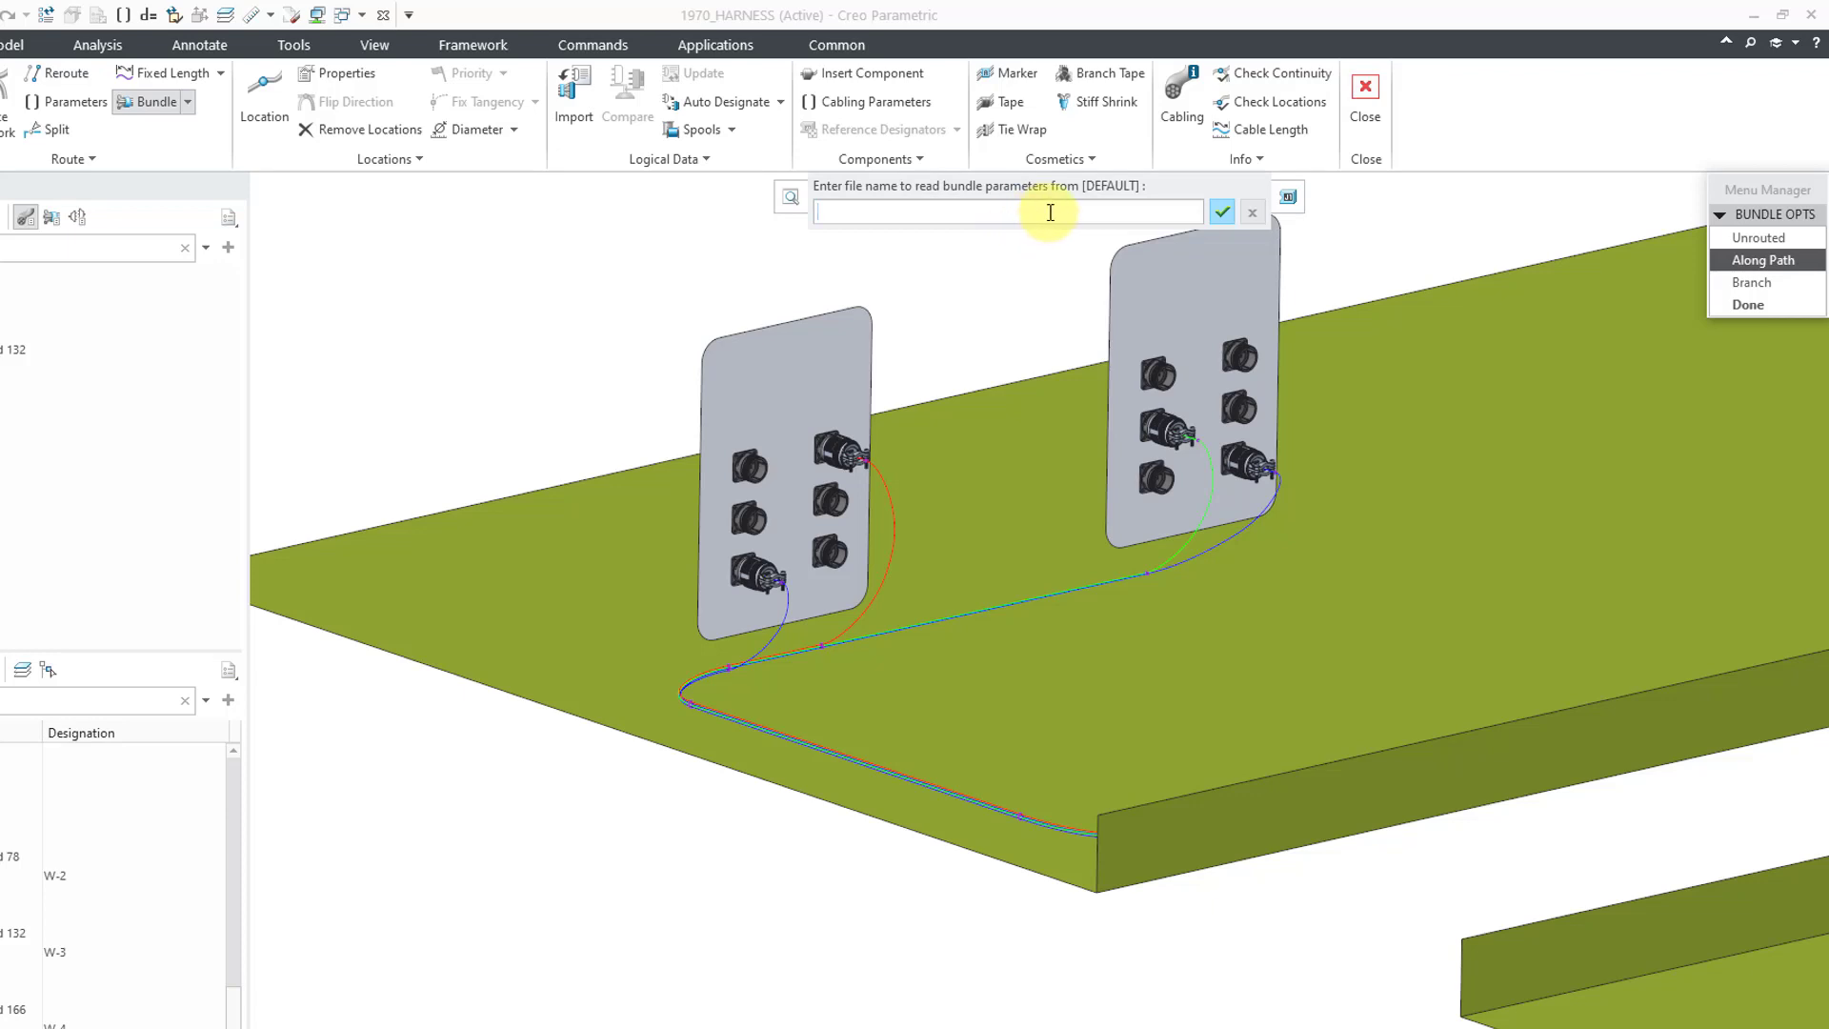
click(1219, 215)
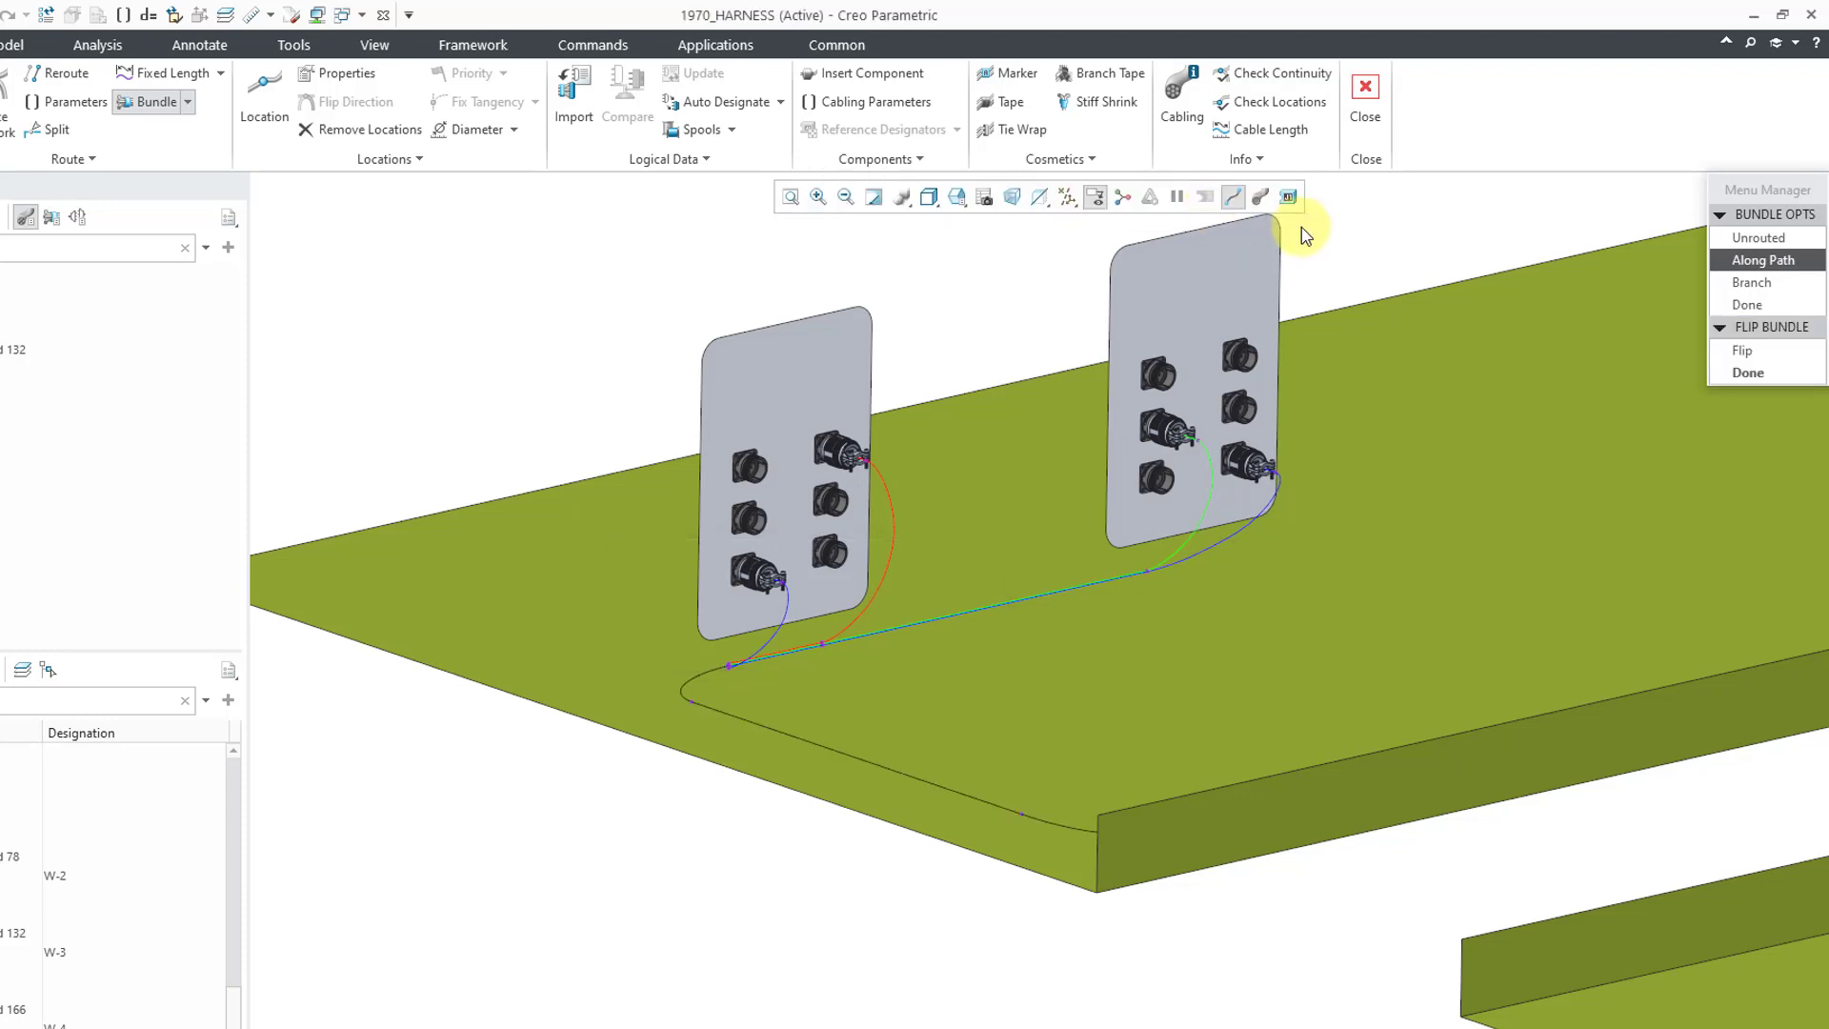
click(1796, 374)
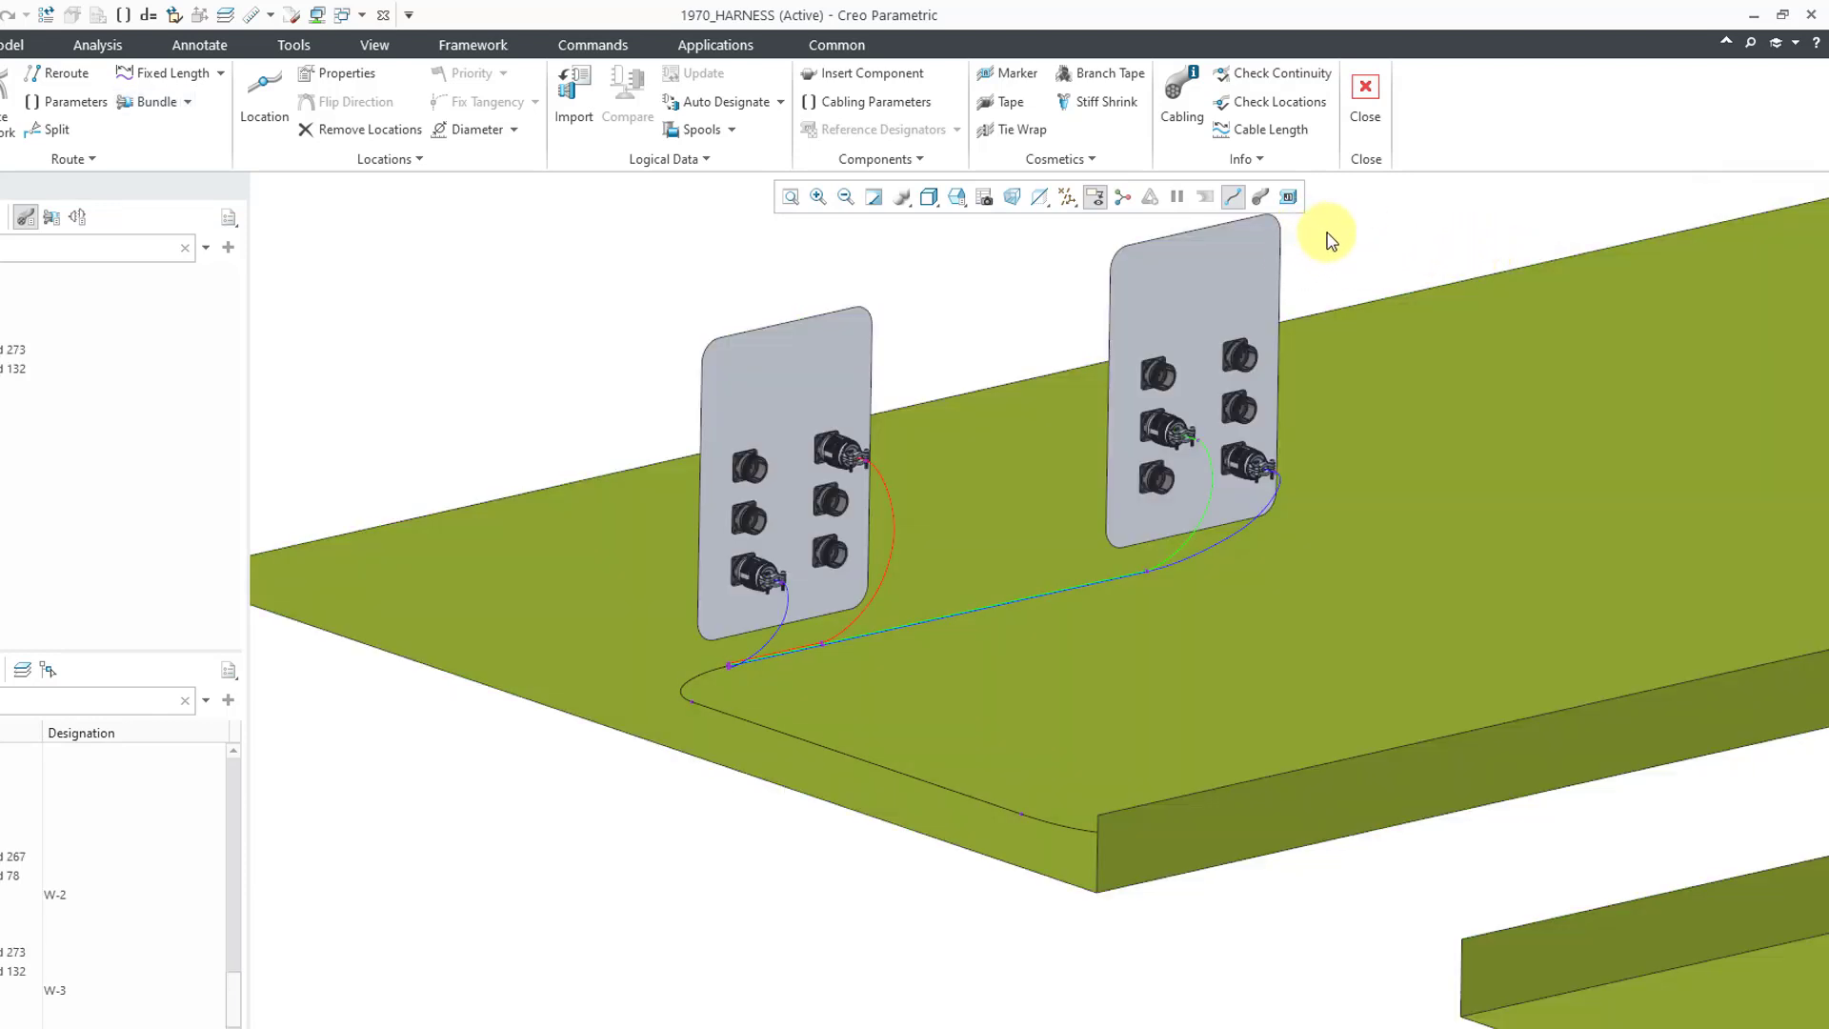
click(1259, 196)
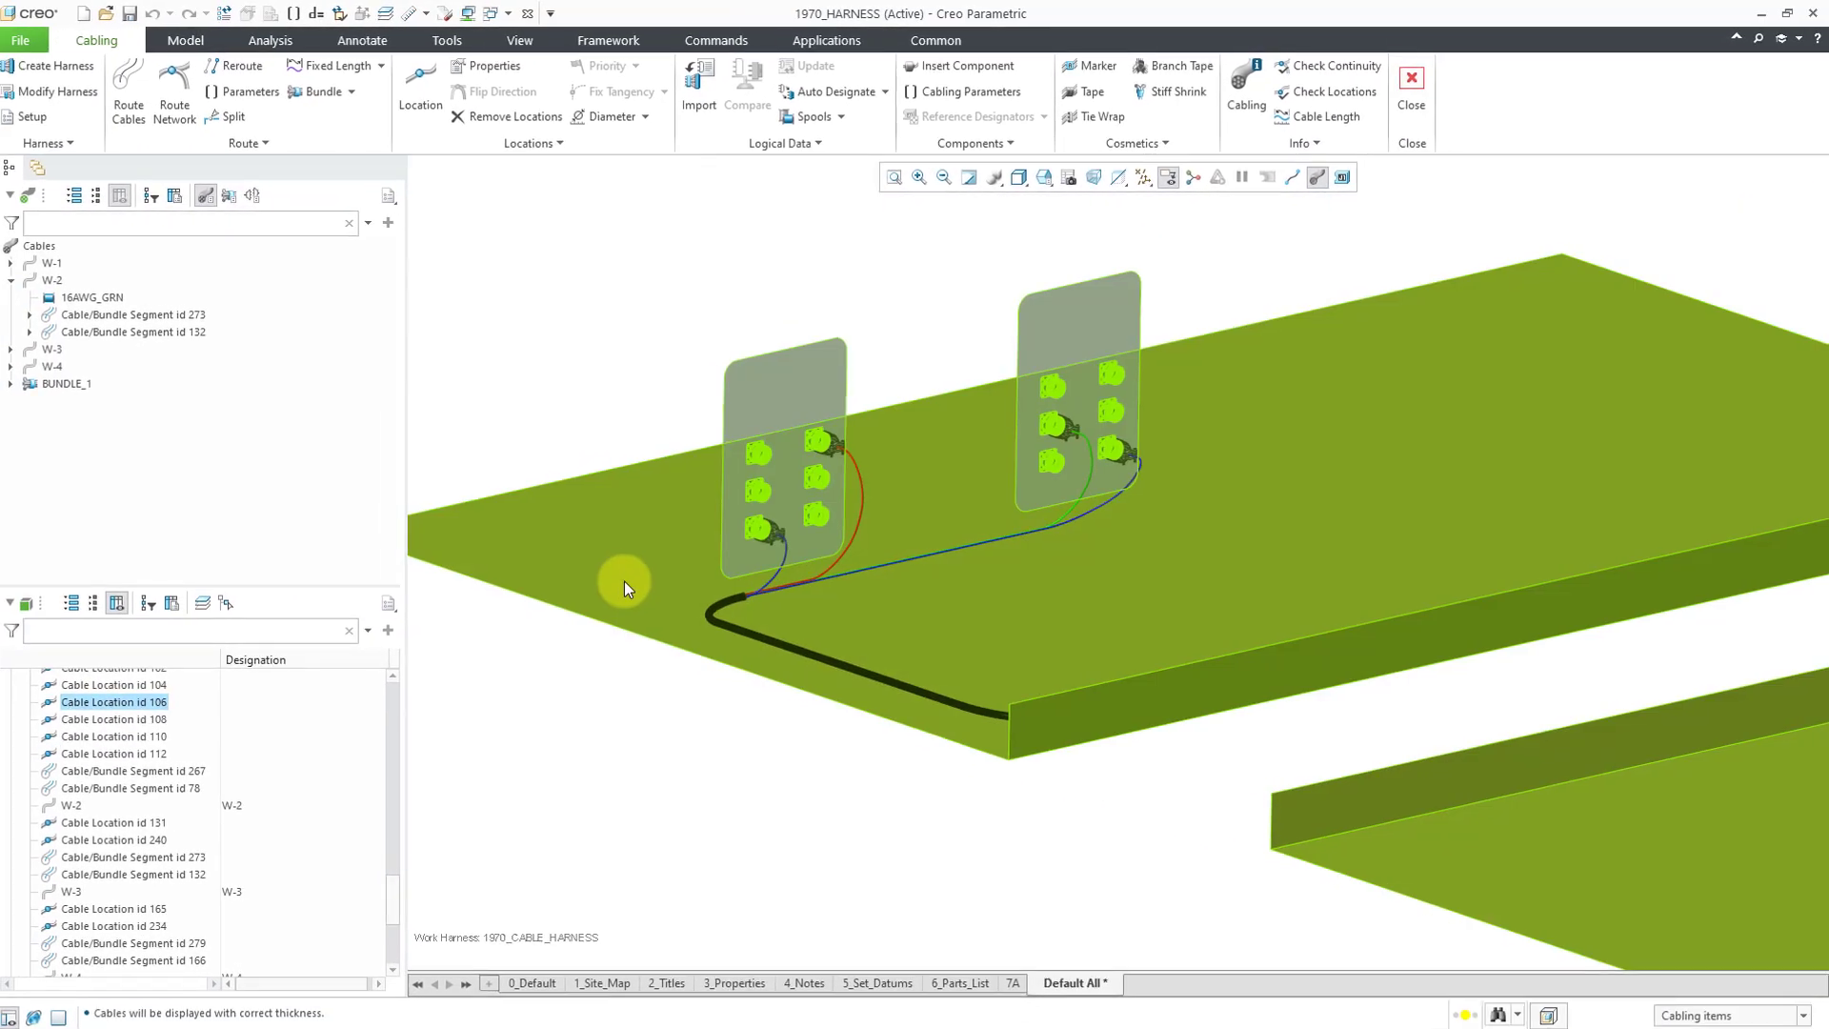
- Orbit the harness, then expand all cable tree branches and scroll through W-1 to W-4 and BUNDLE_1
mouse_move(625, 581)
middle_down()
mouse_move(775, 531)
mouse_move(816, 563)
mouse_move(788, 584)
middle_up()
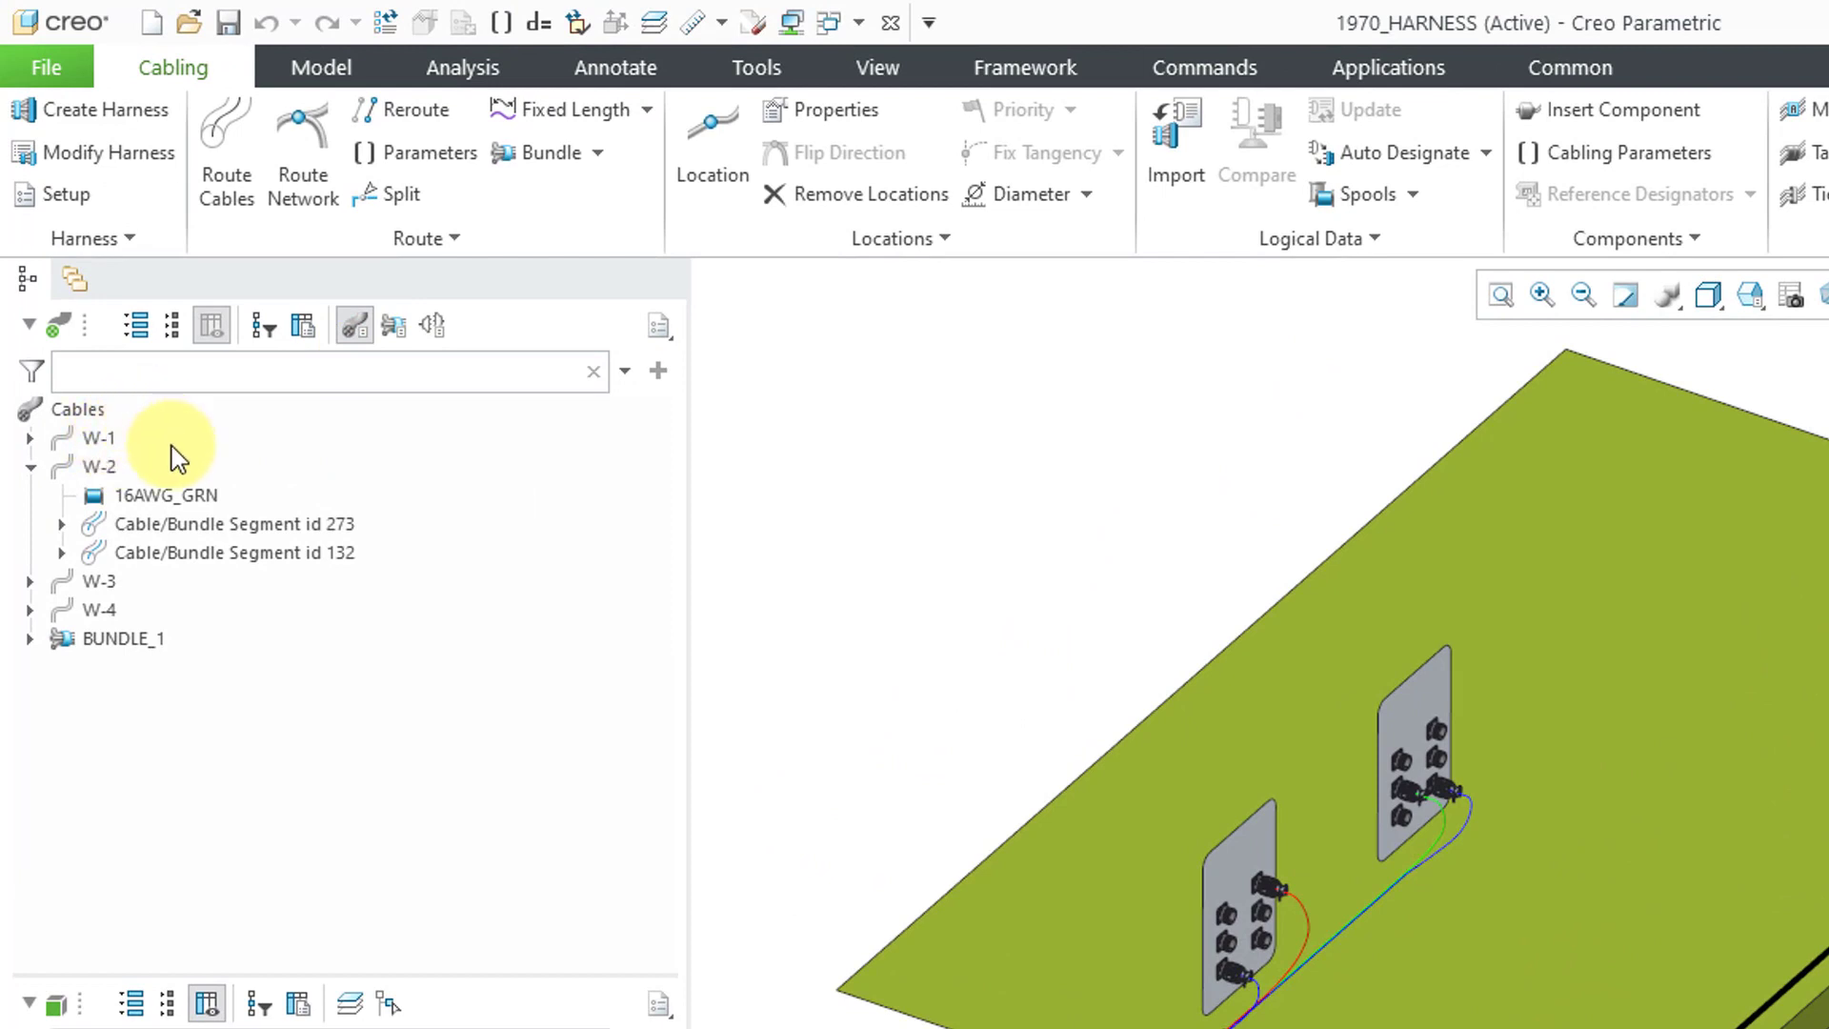
click(150, 338)
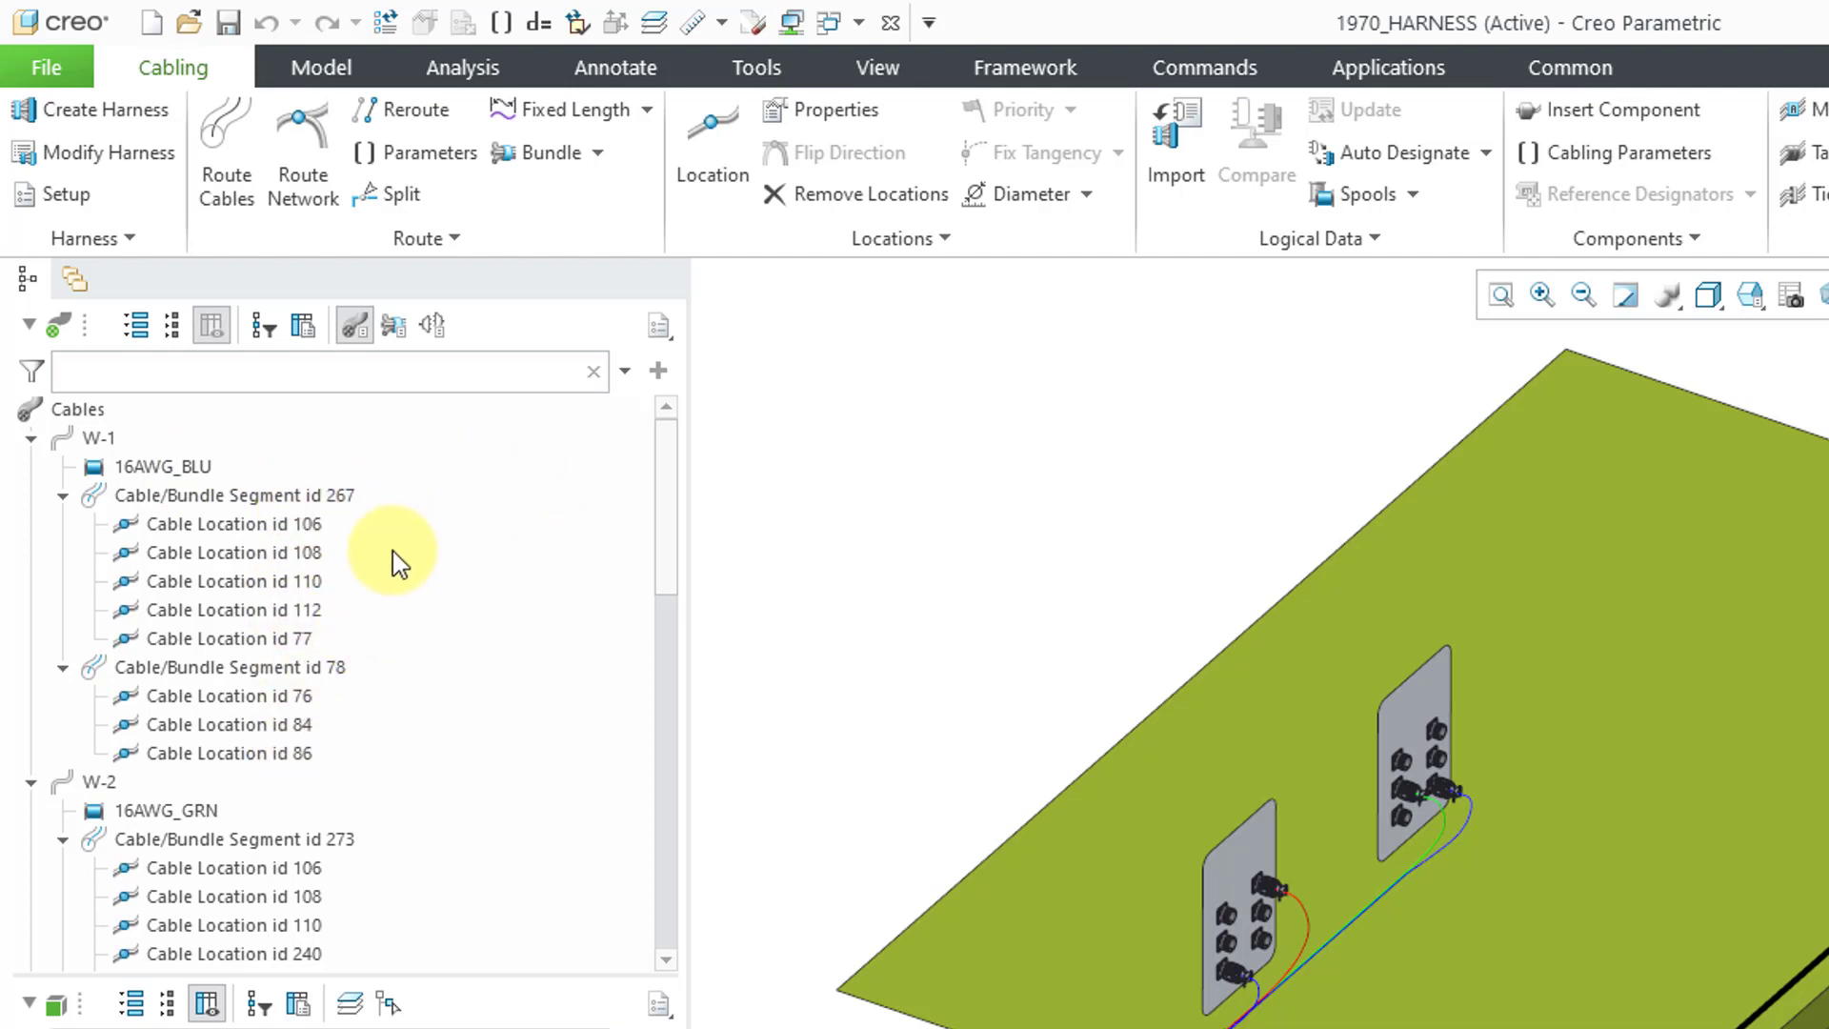
scroll(315, 619, down, 3)
scroll(315, 619, down, 7)
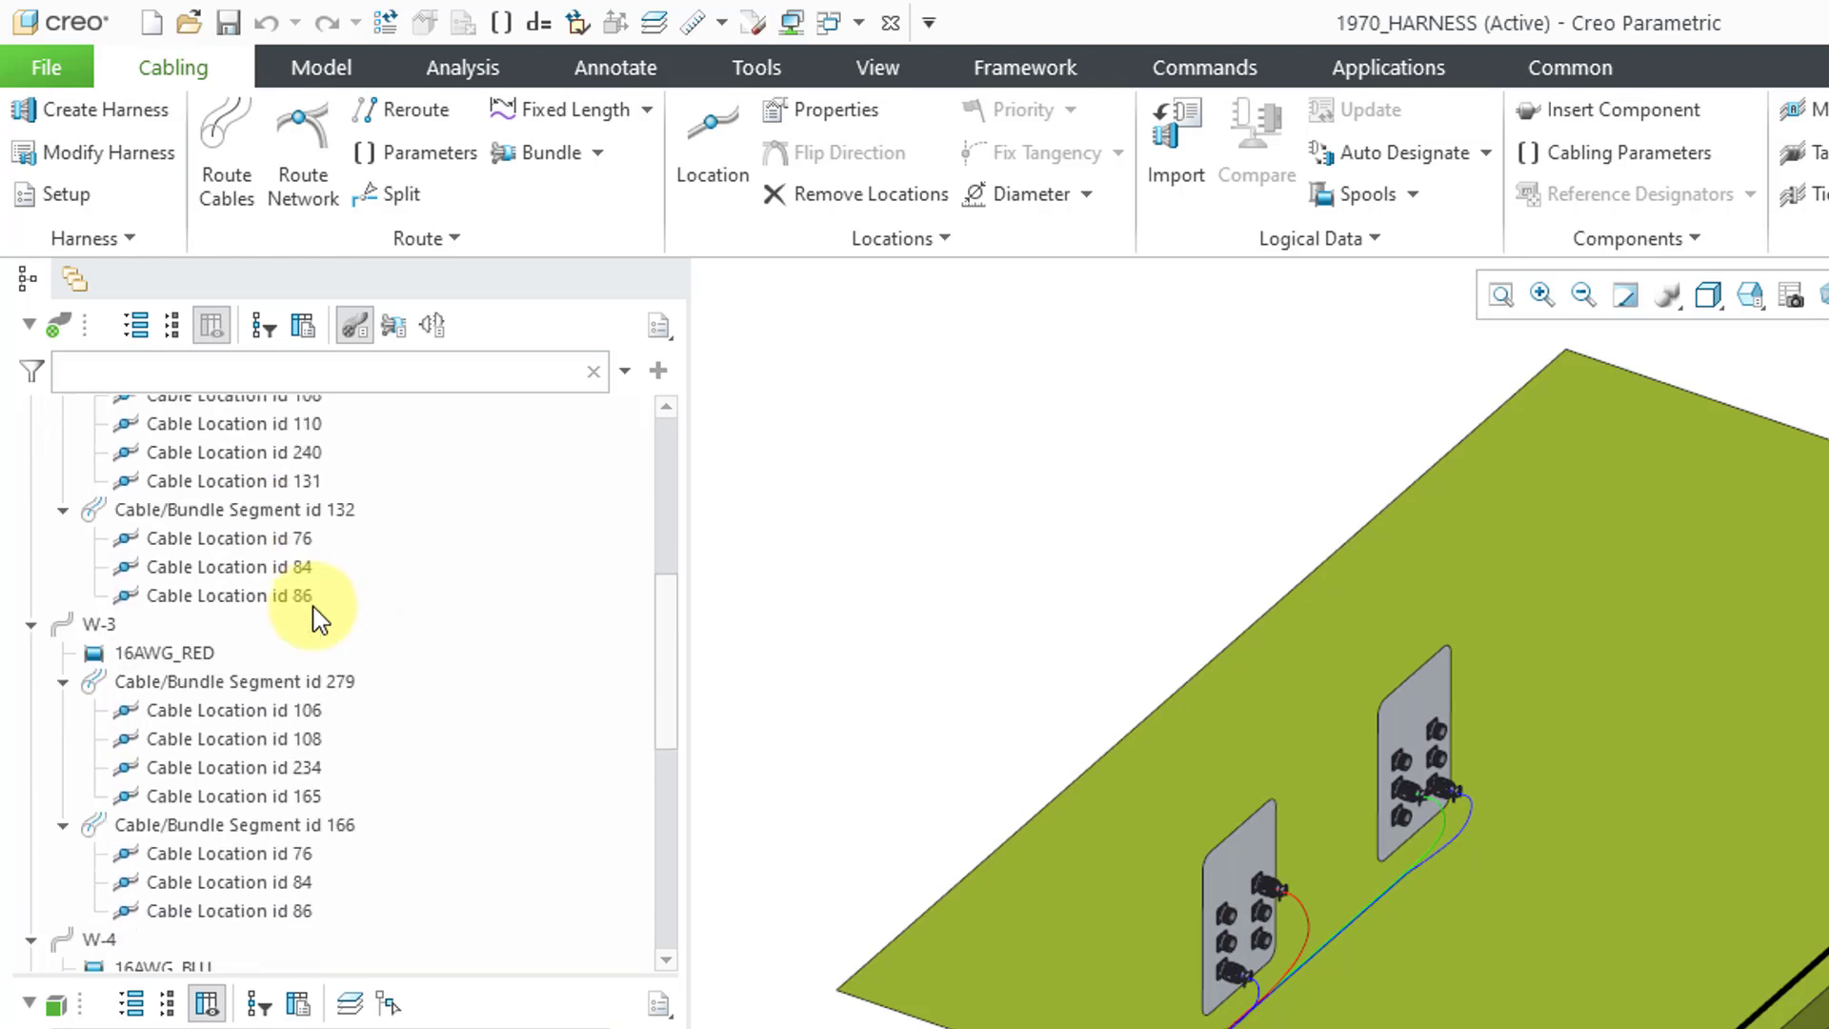
scroll(314, 619, down, 3)
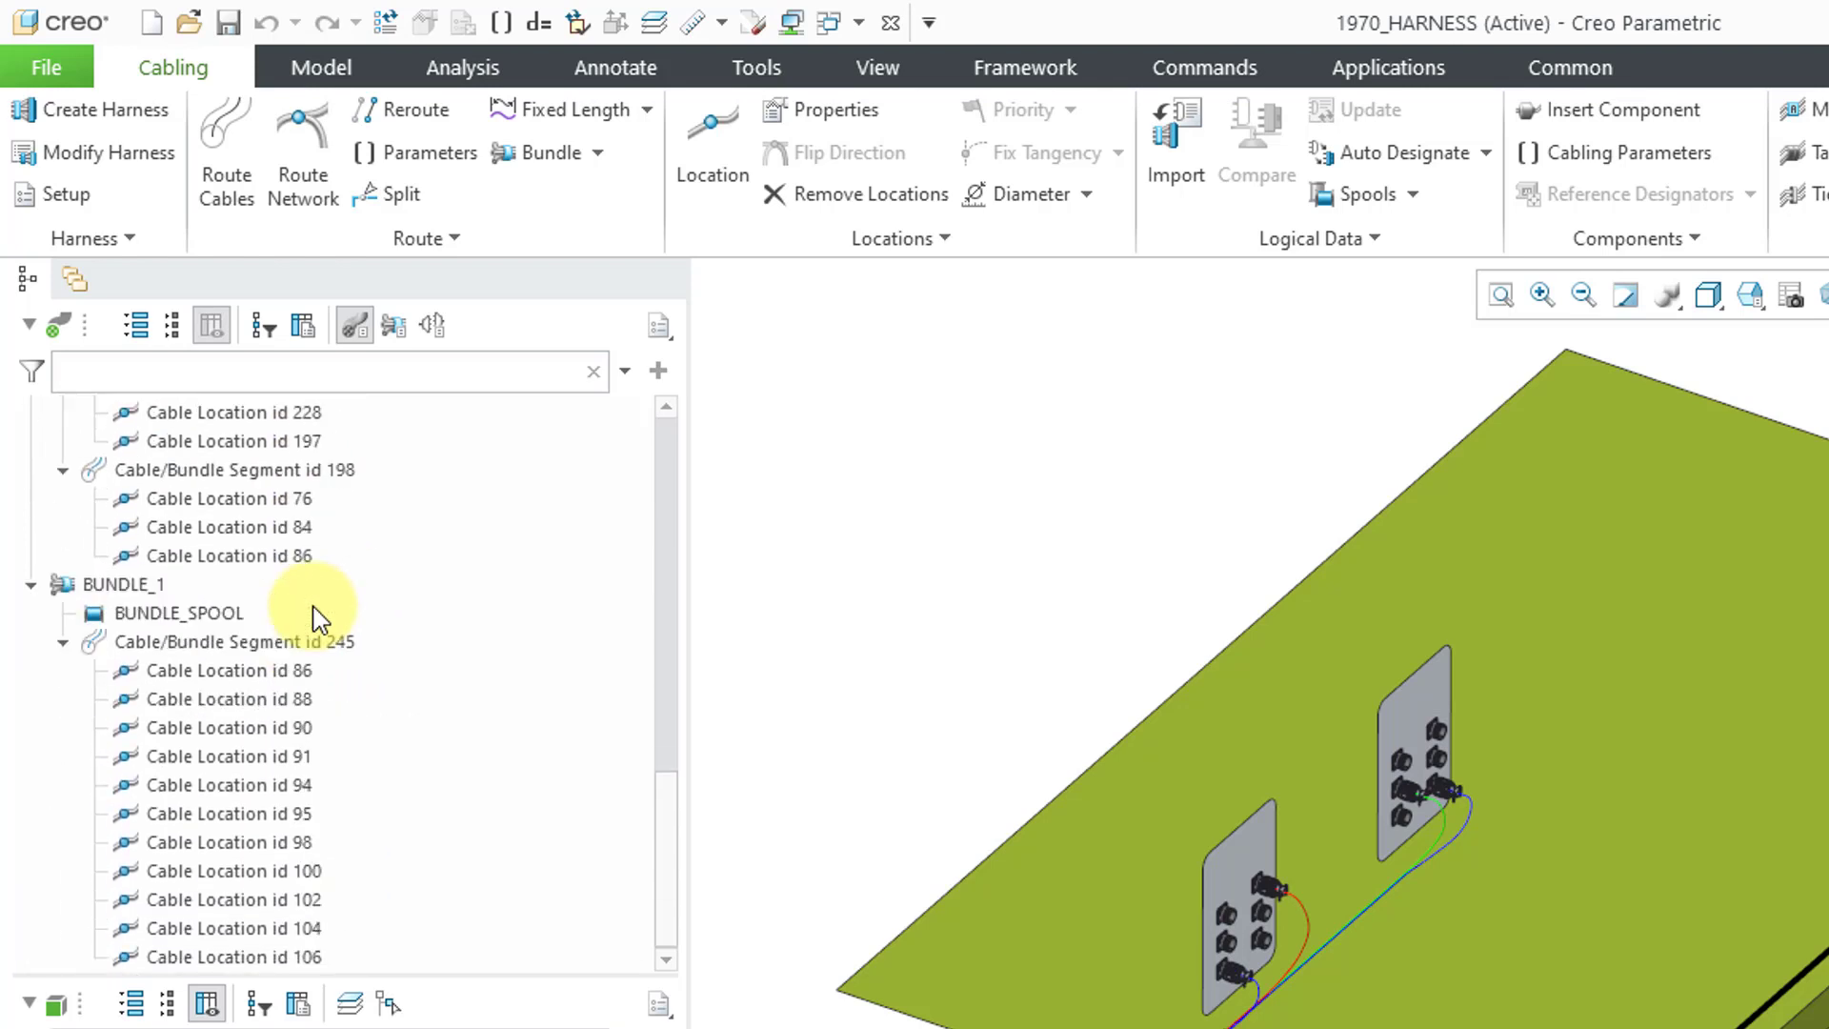
scroll(314, 619, up, 15)
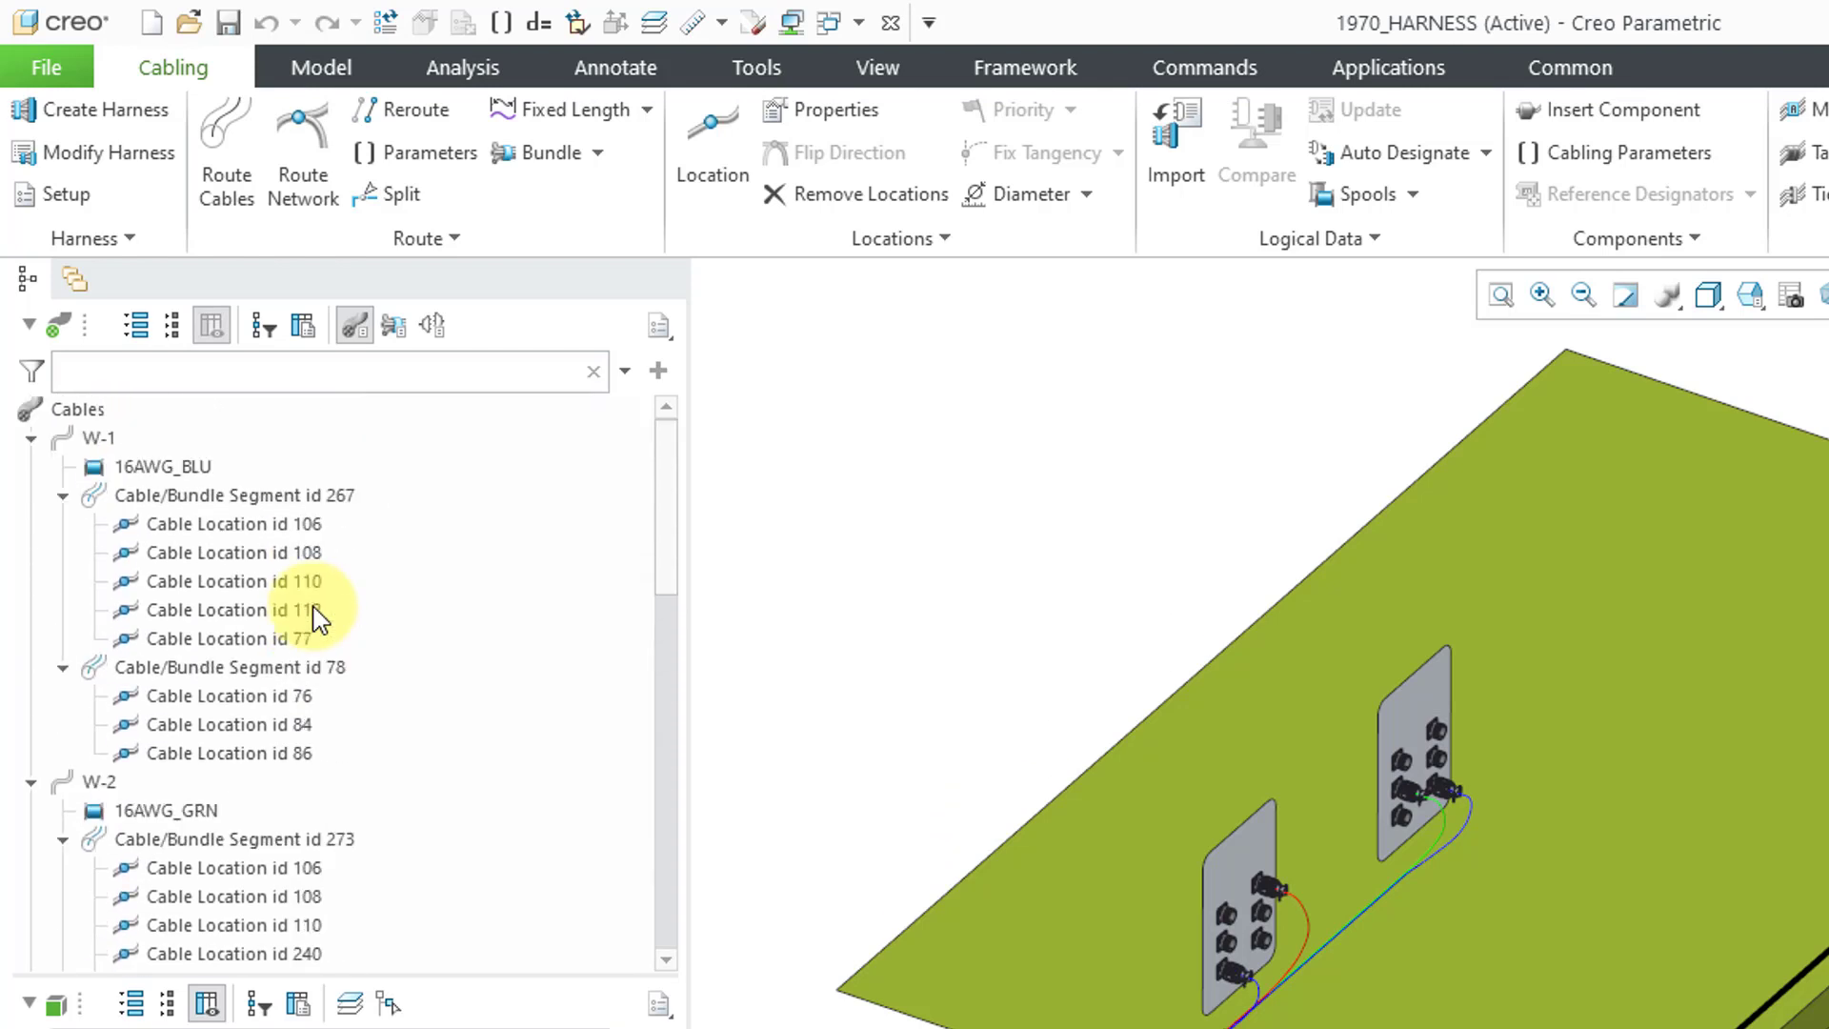
- List the harness in Bundle View with BUNDLE_1 expanded to show its wires
click(394, 327)
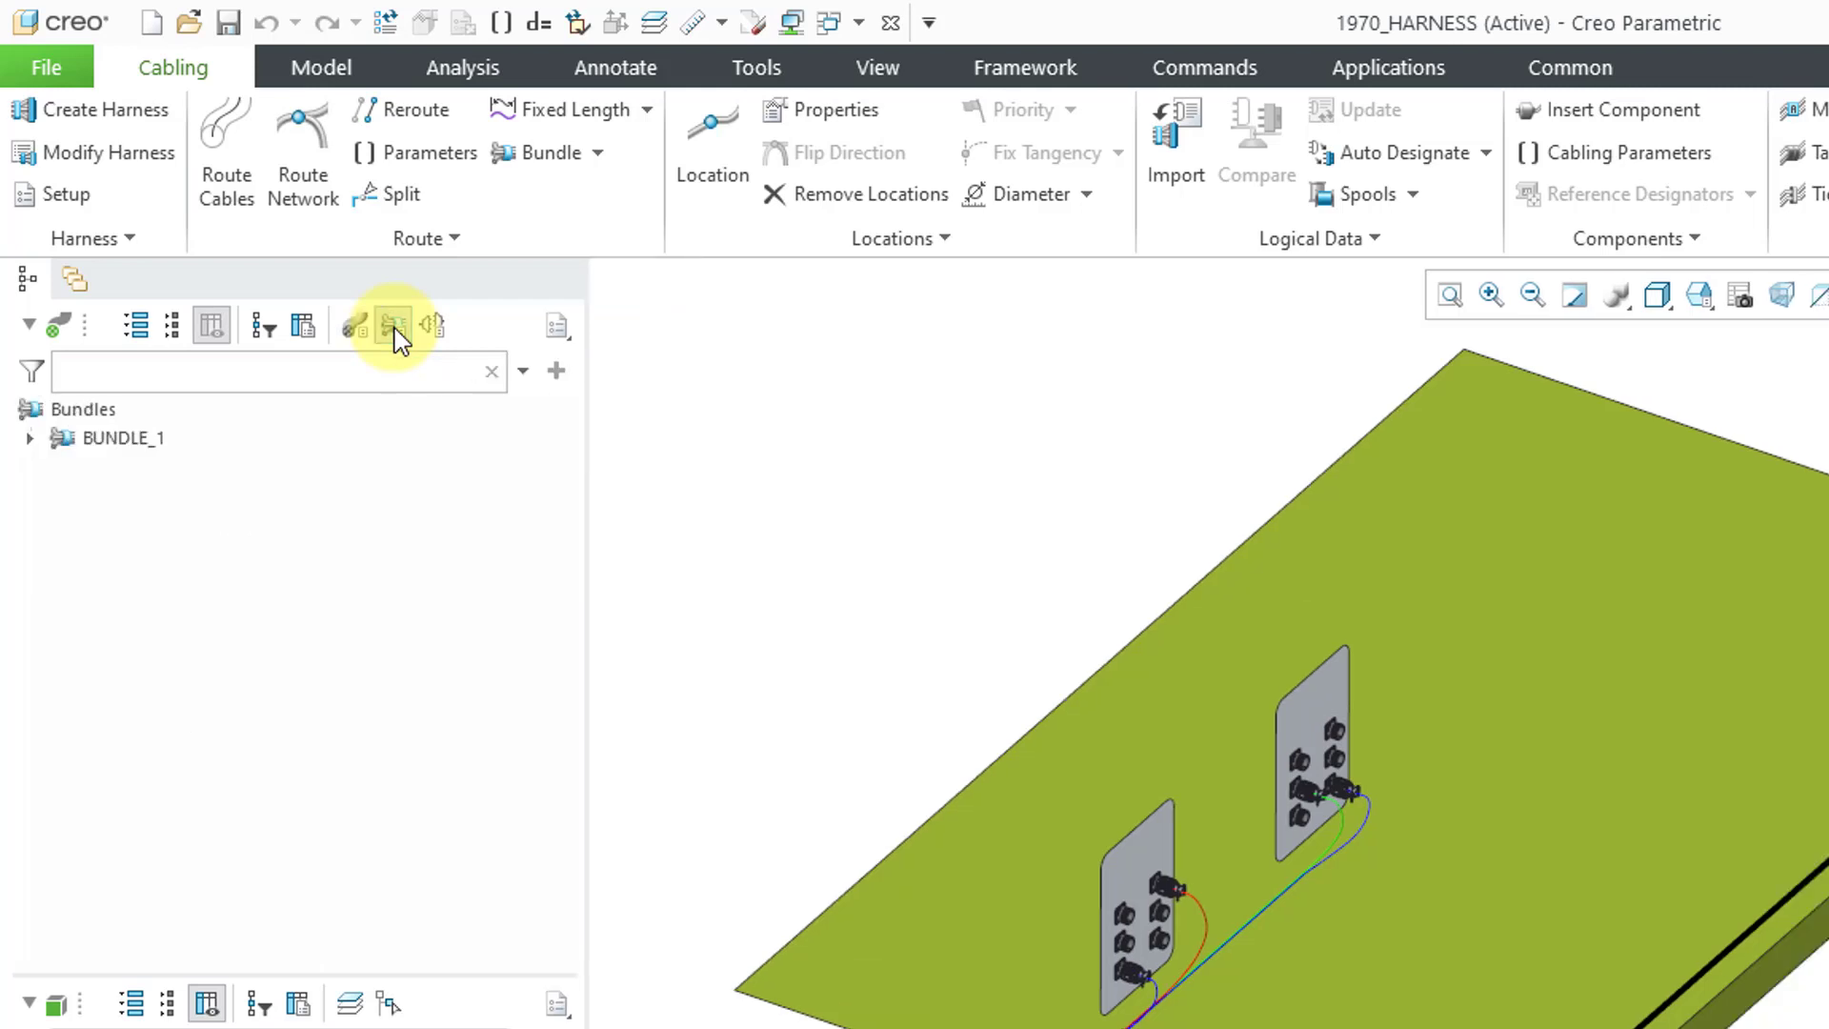
click(32, 440)
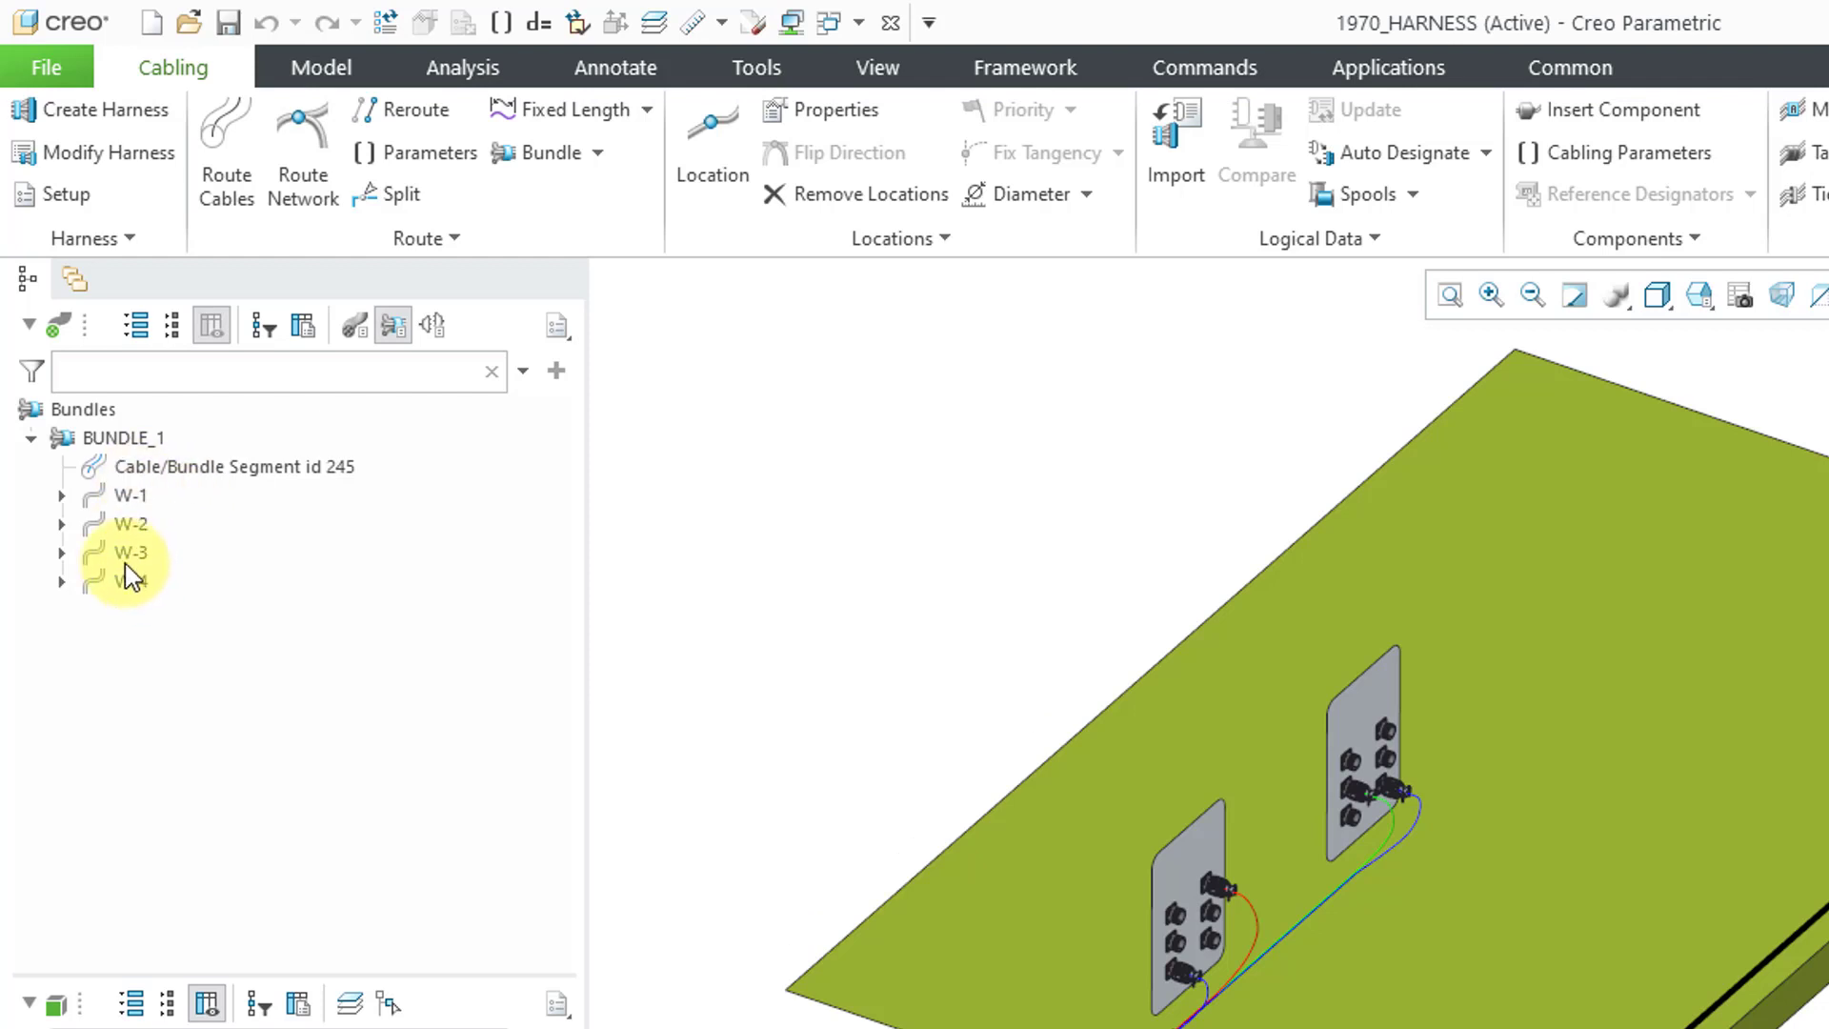
click(141, 333)
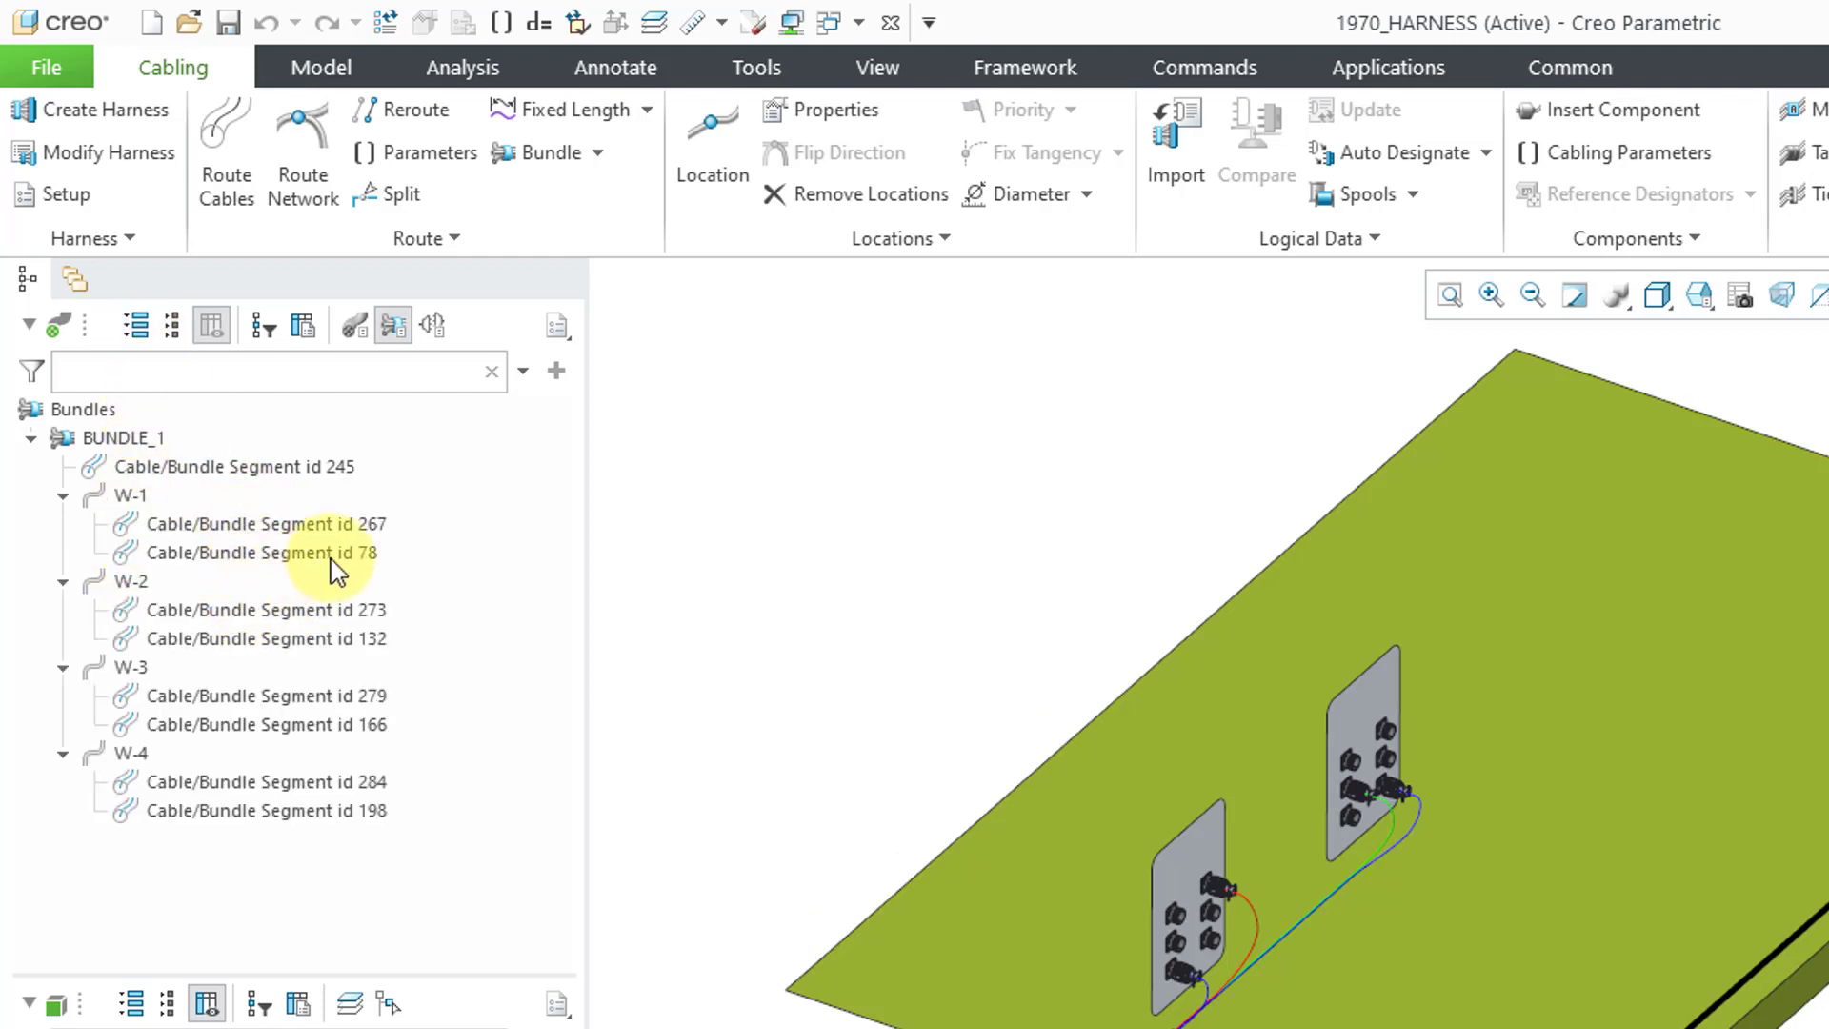
- Expand the whole Connectivity view tree, then dismiss the Harness dropdown without choosing anything
click(427, 330)
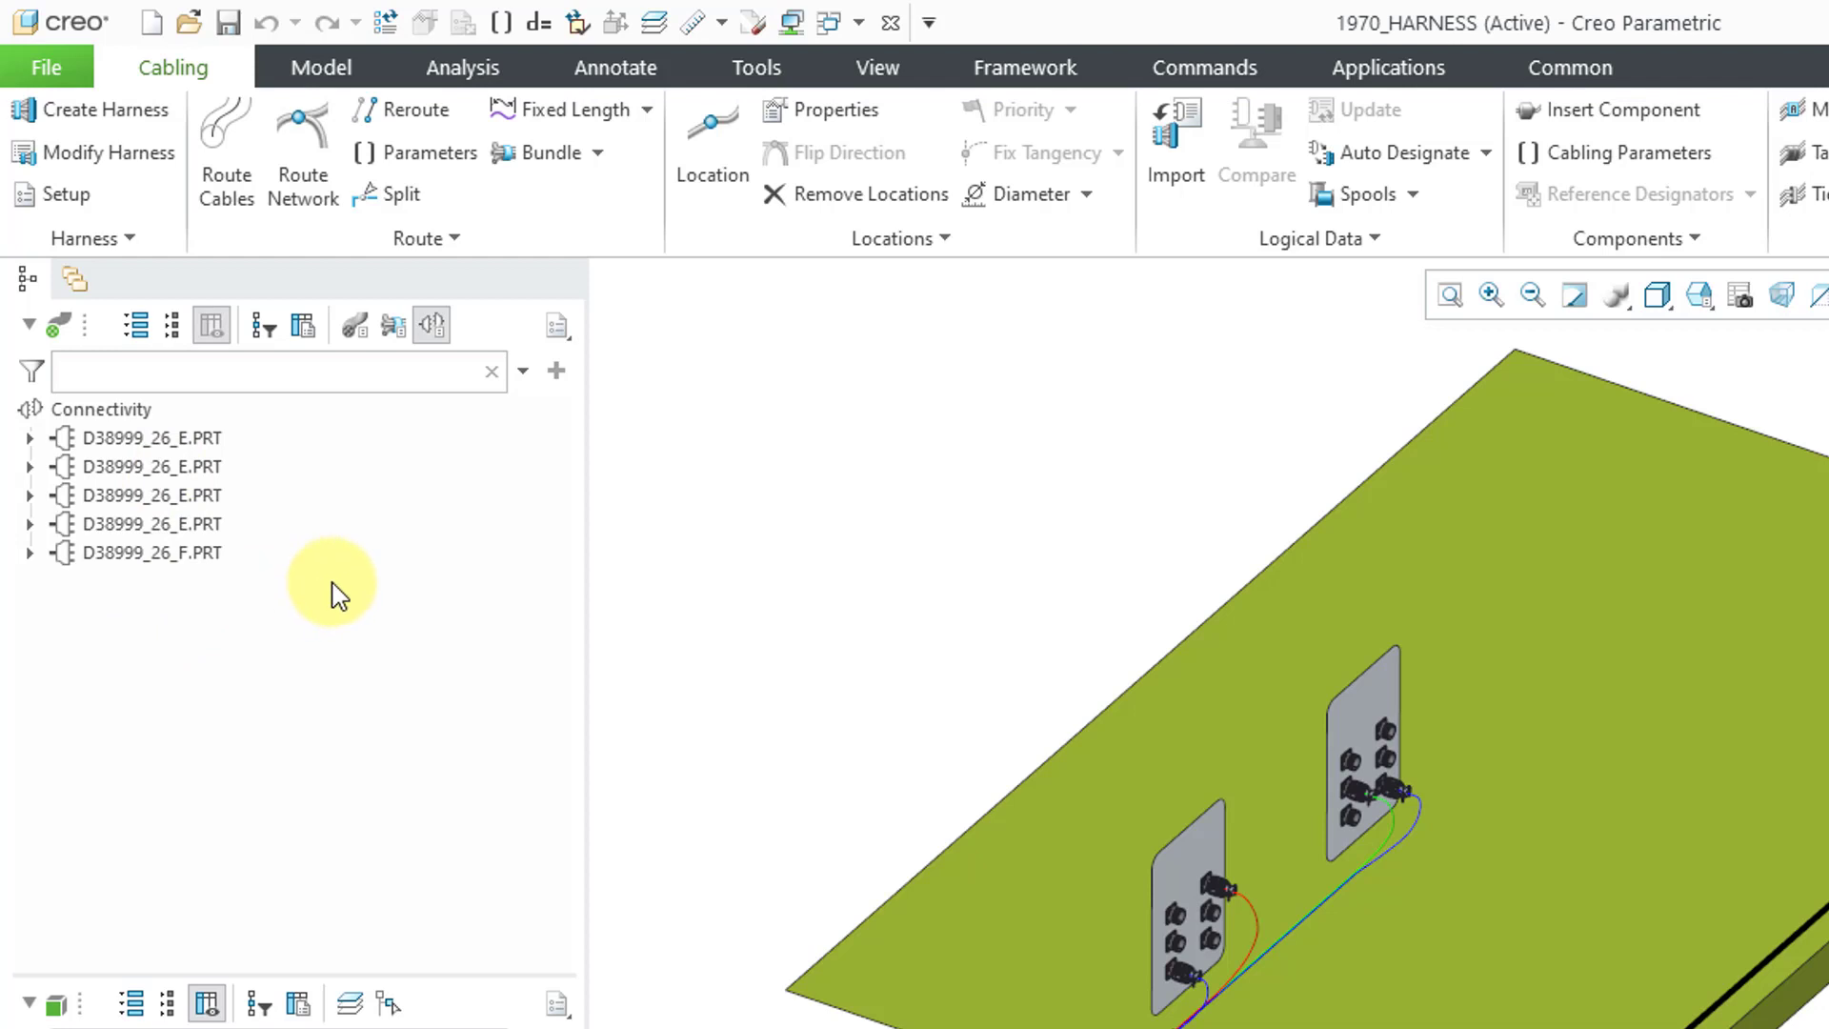
click(141, 331)
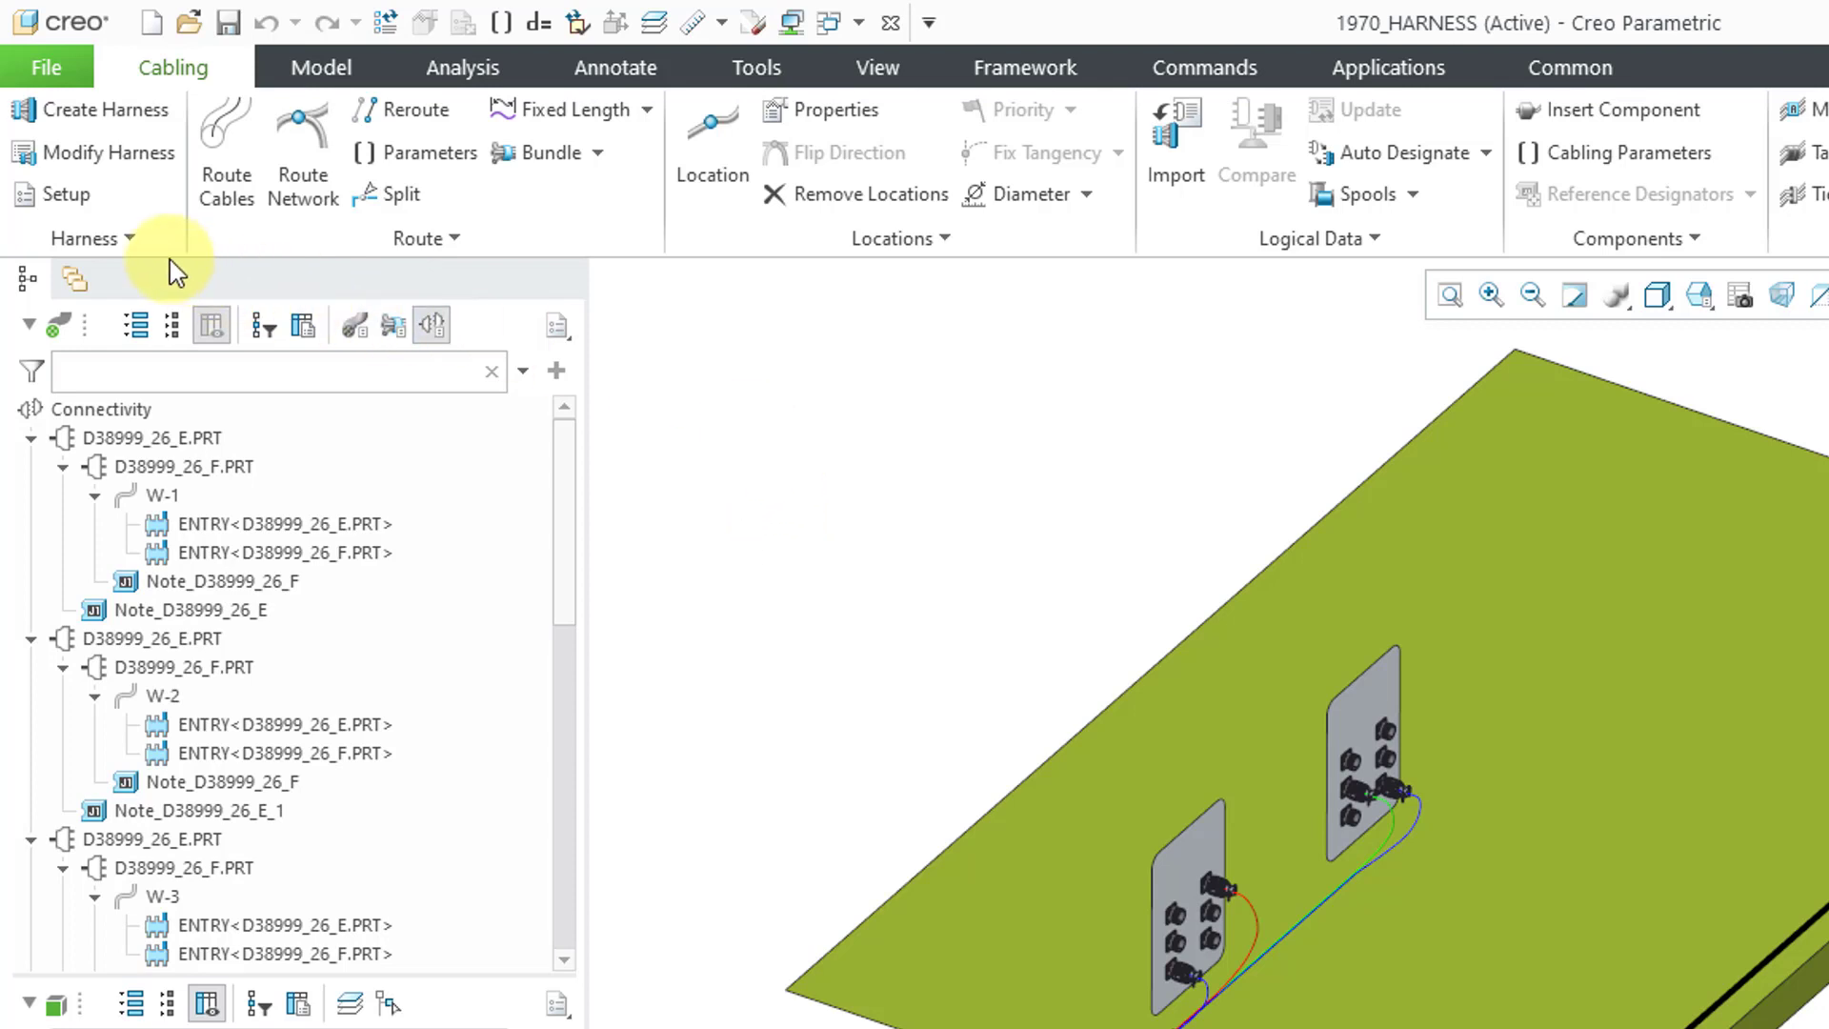
click(95, 238)
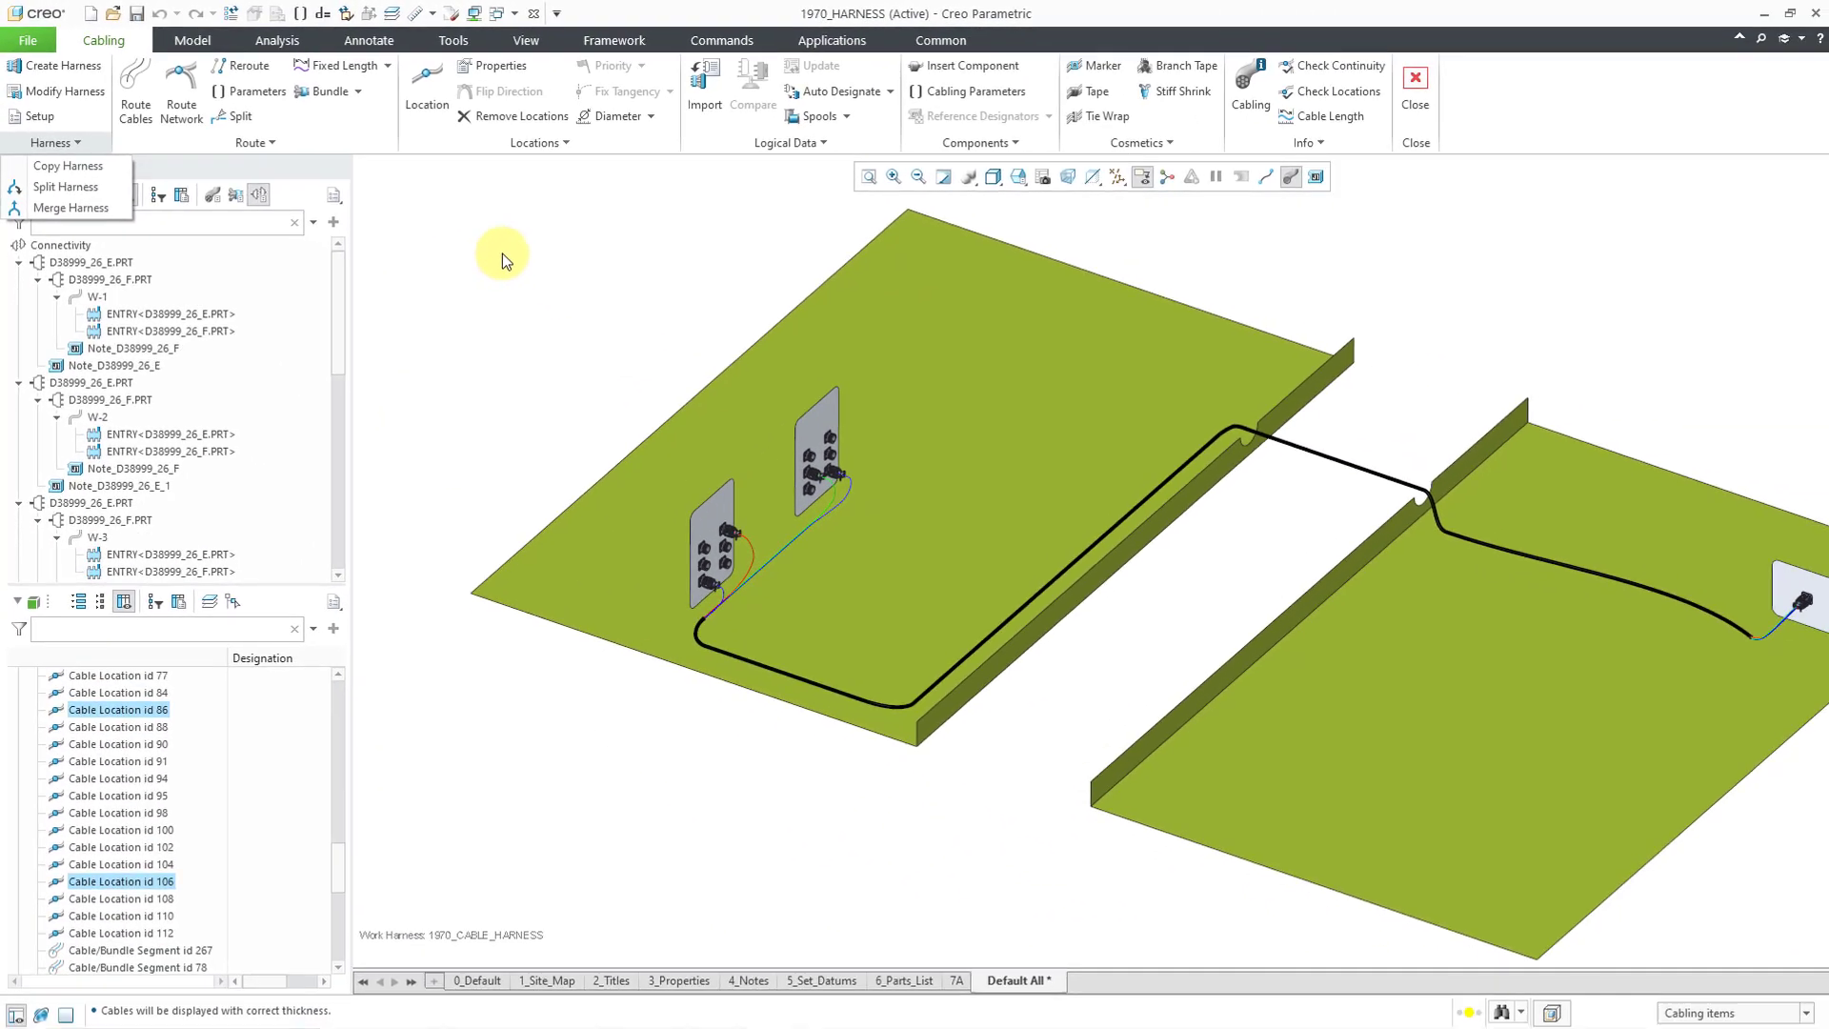
click(795, 445)
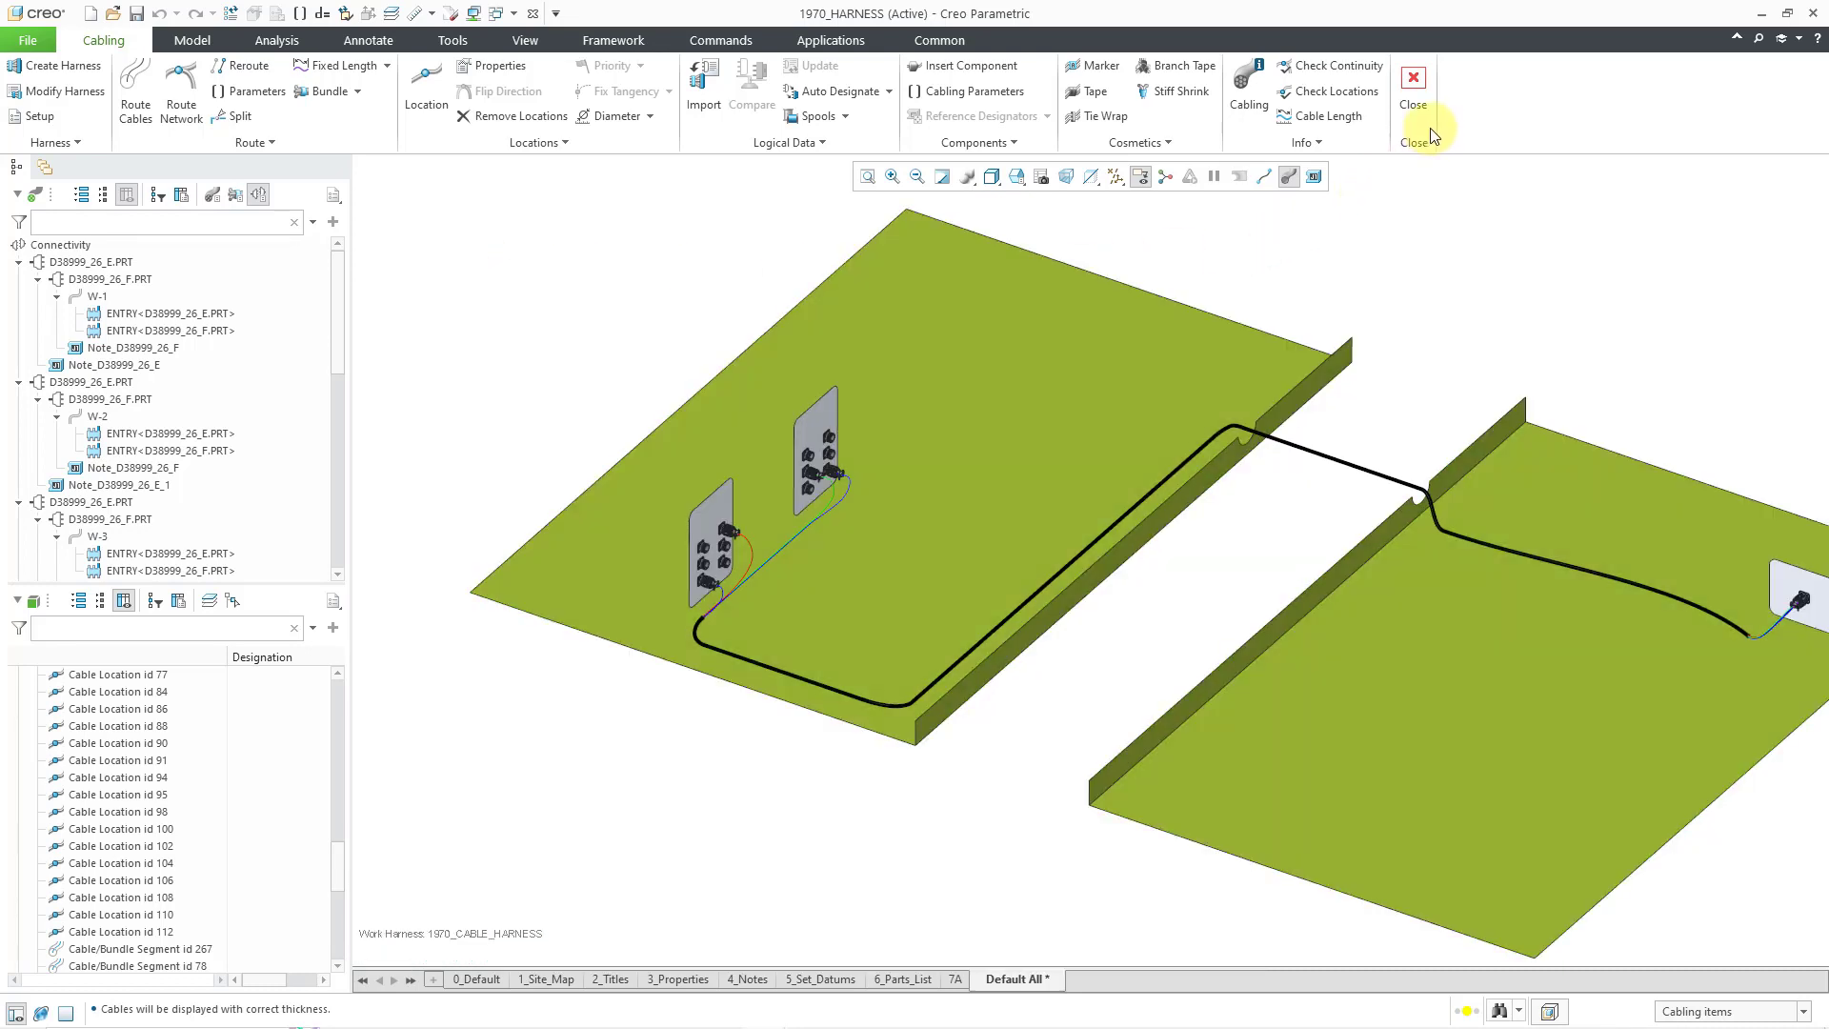
- Start Assemble with 1970_HARNESS.ASM as the target assembly, then cancel the component file selection
click(204, 40)
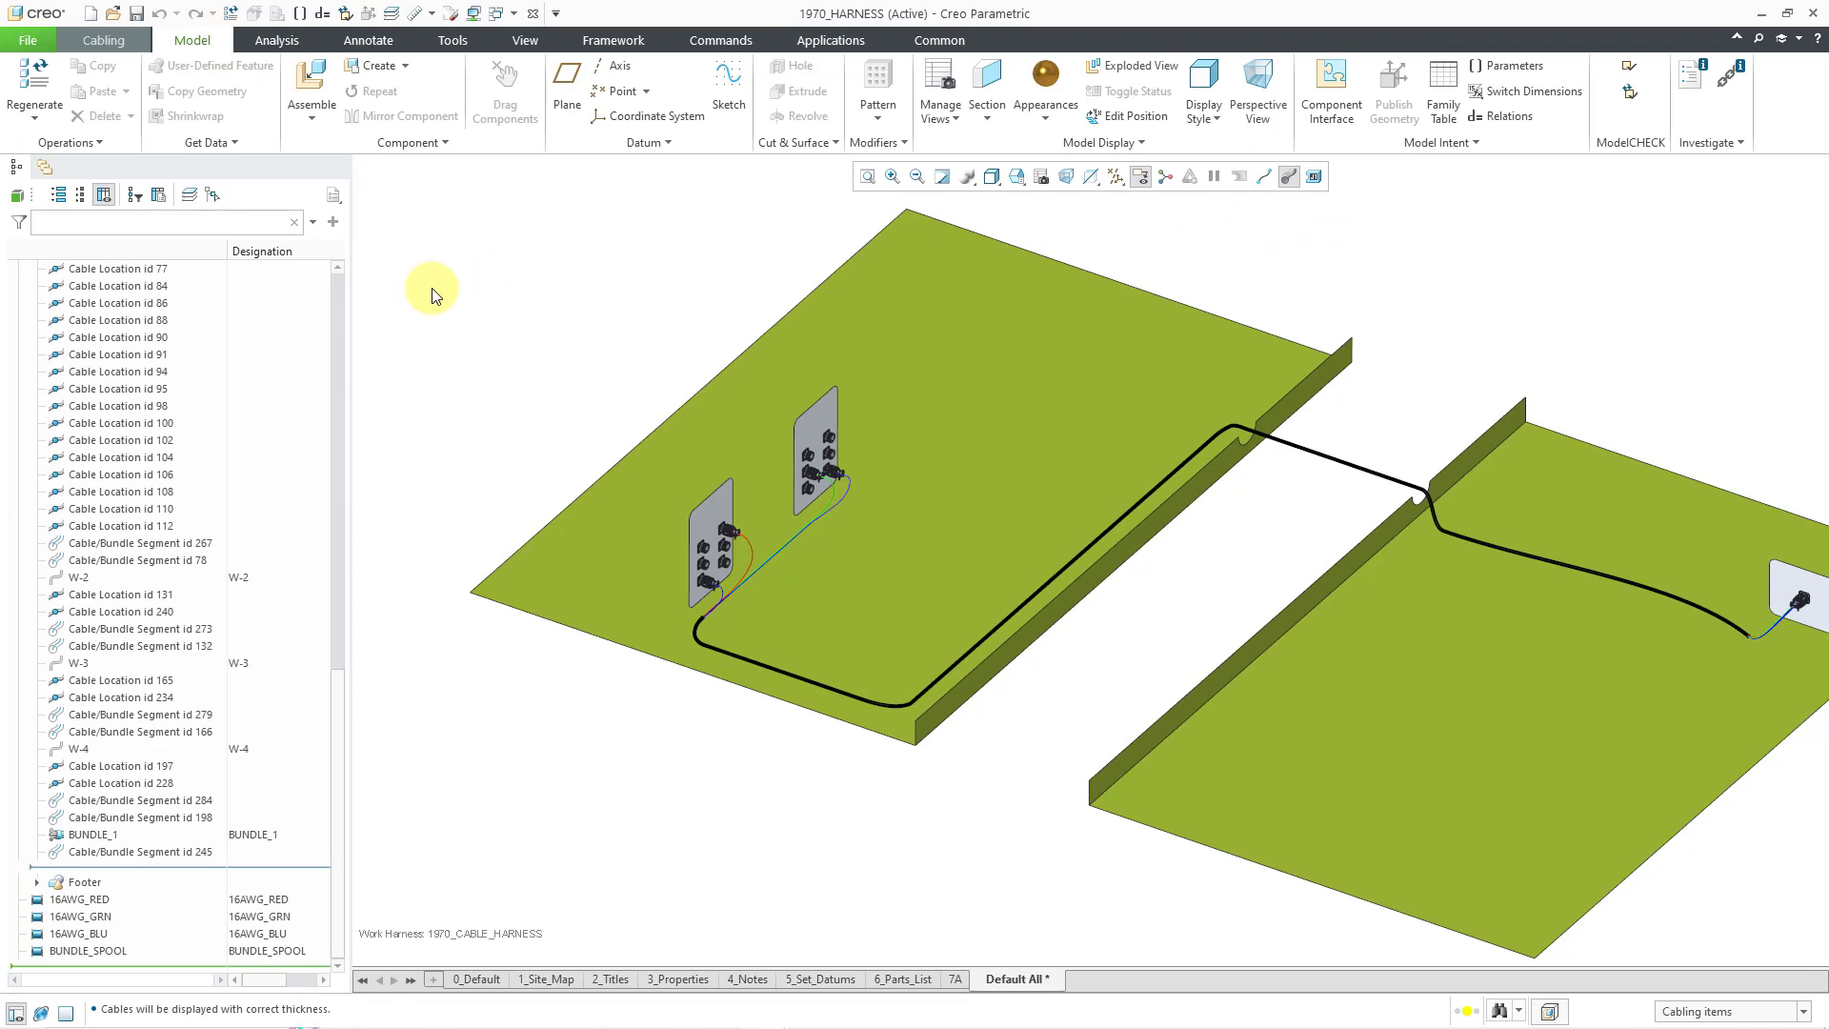
click(321, 93)
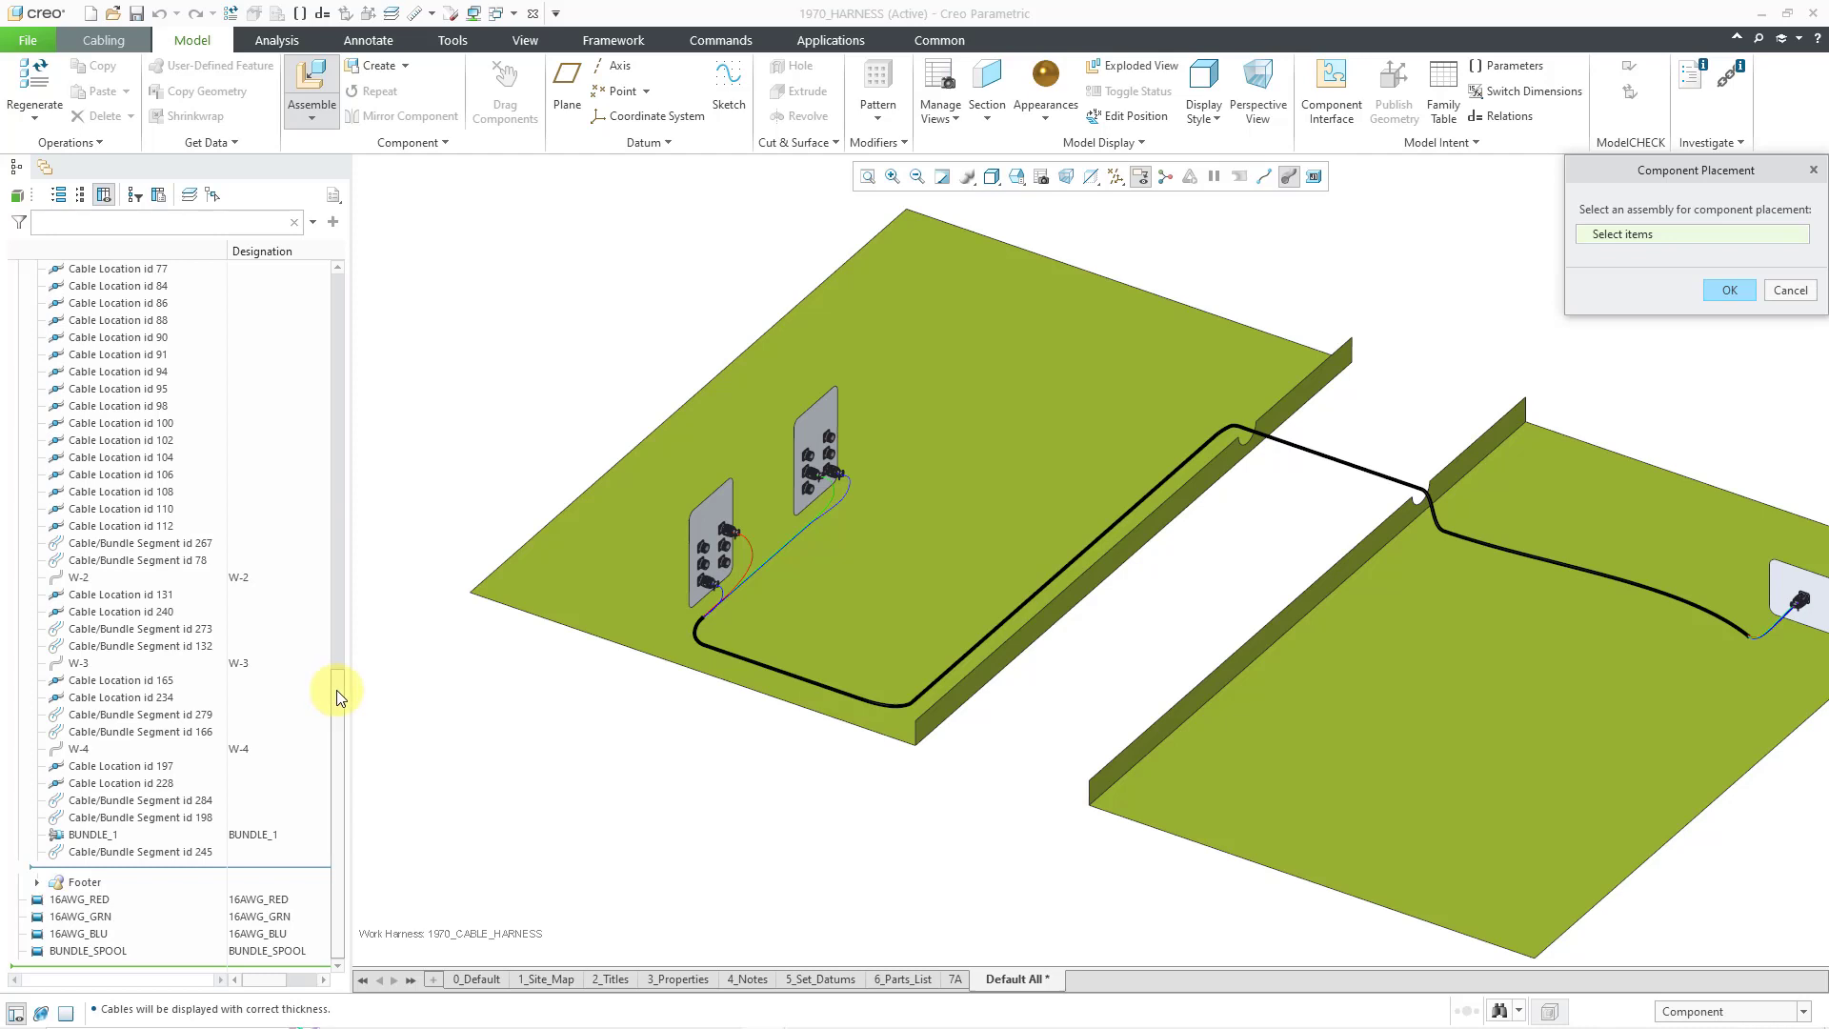
drag(336, 690, 465, 288)
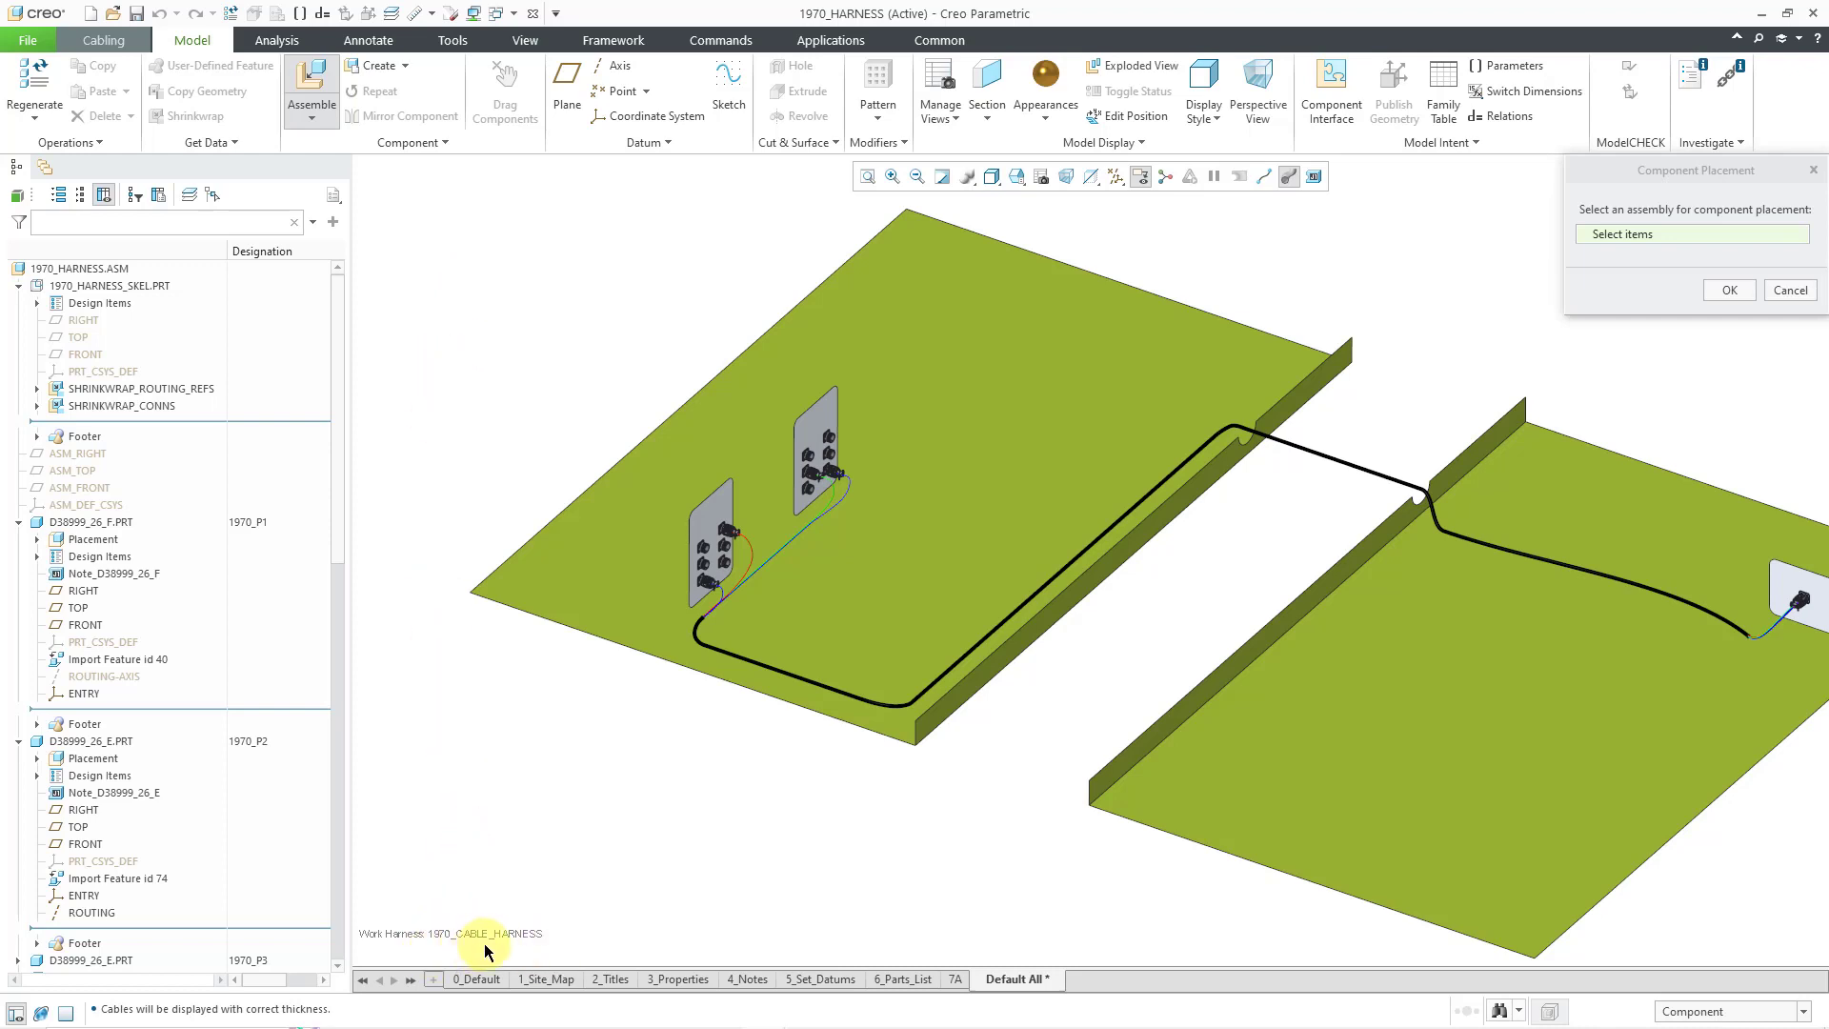
click(1609, 186)
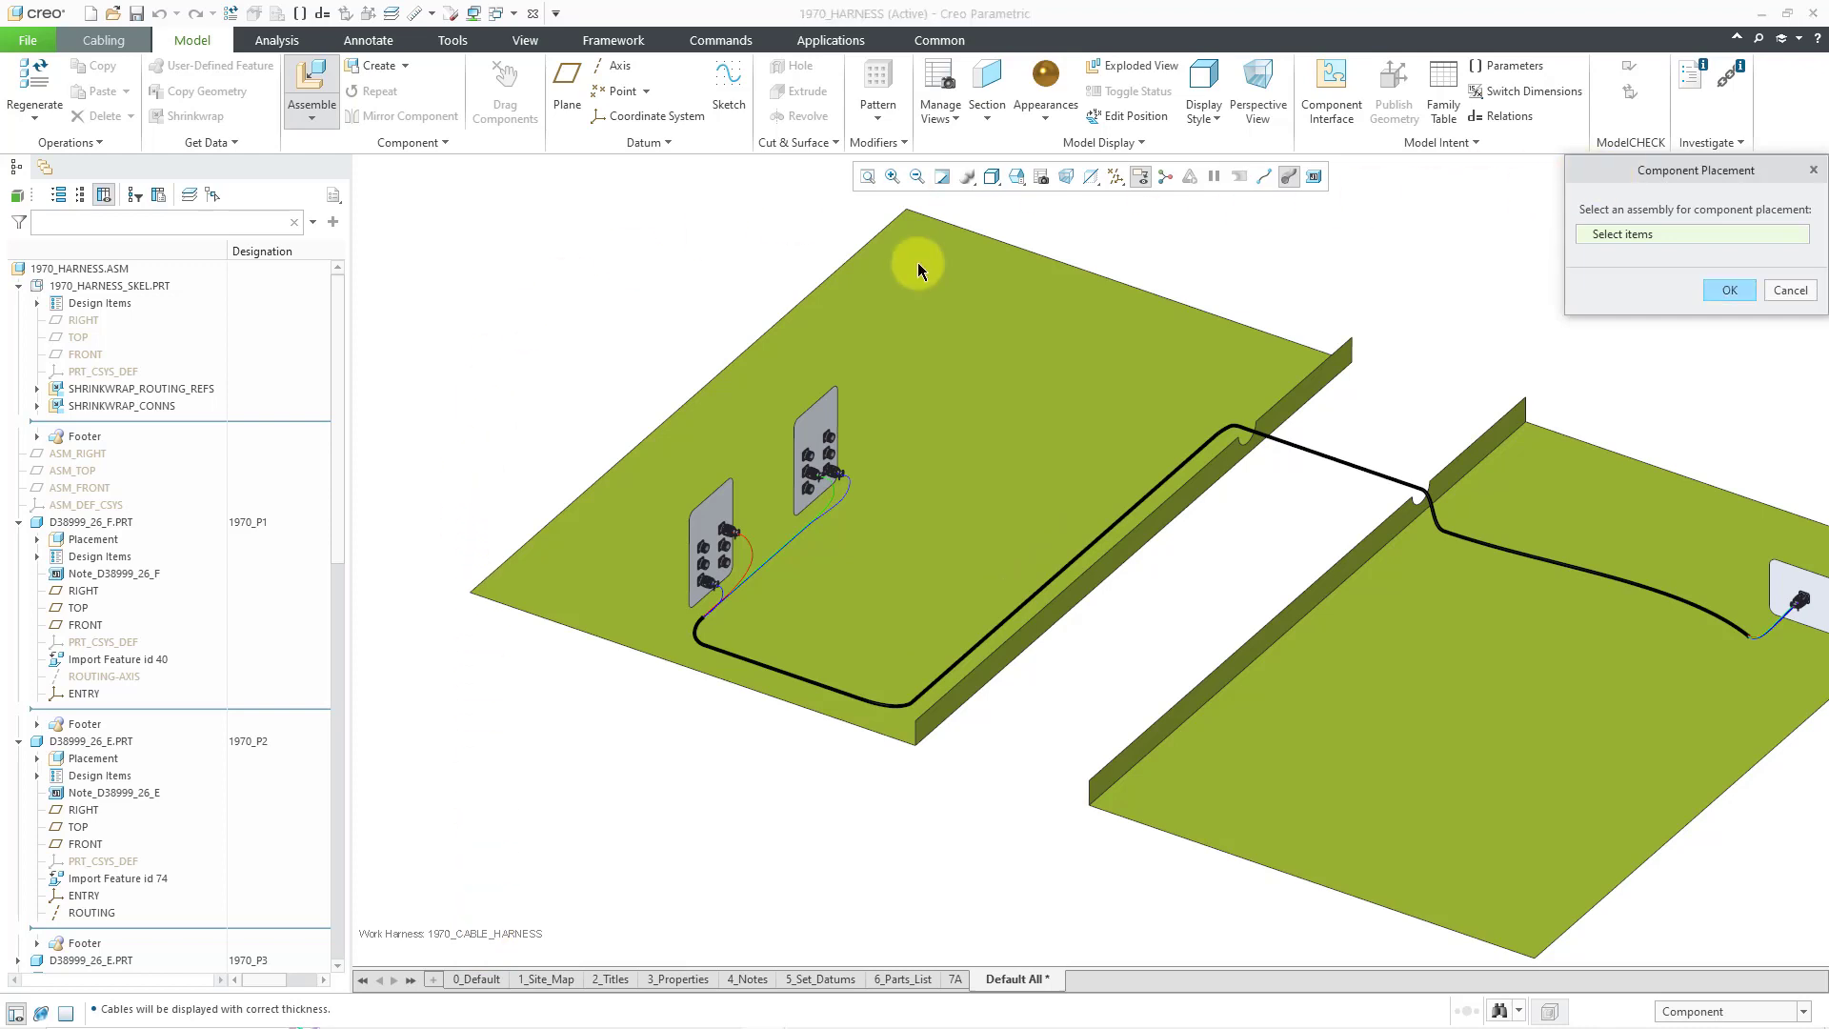
click(85, 269)
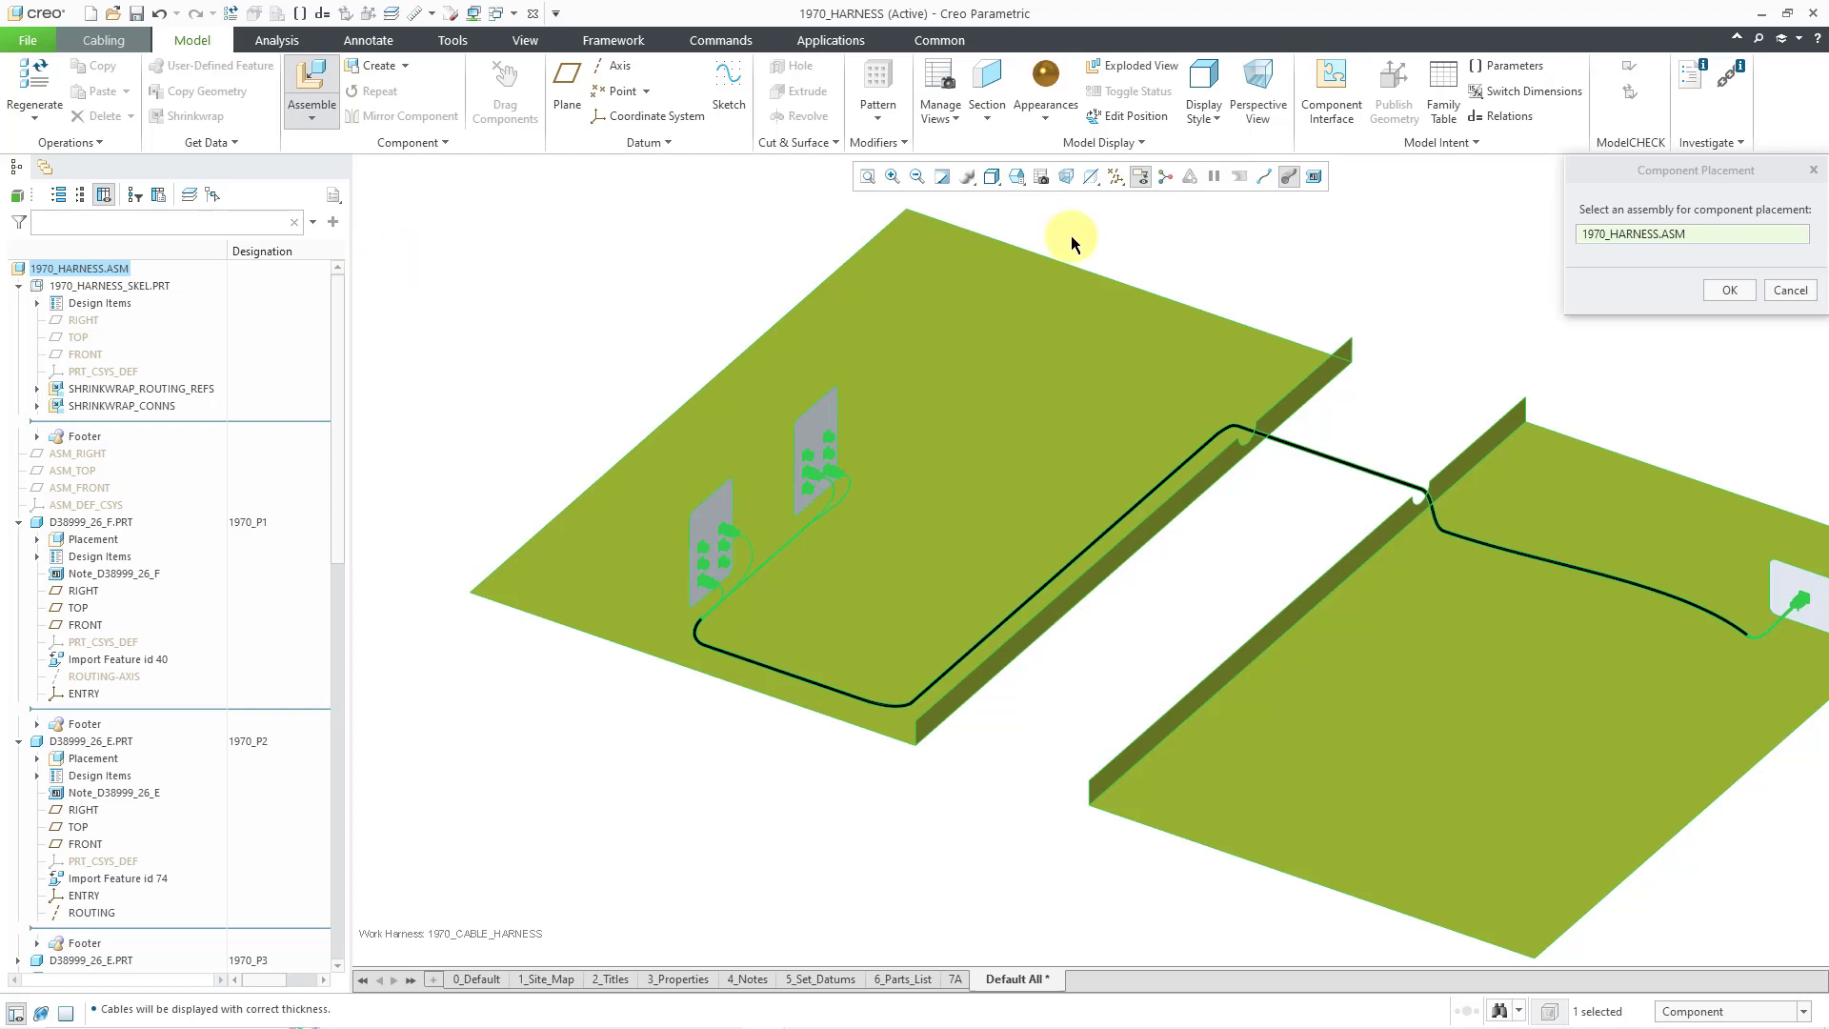
click(1730, 290)
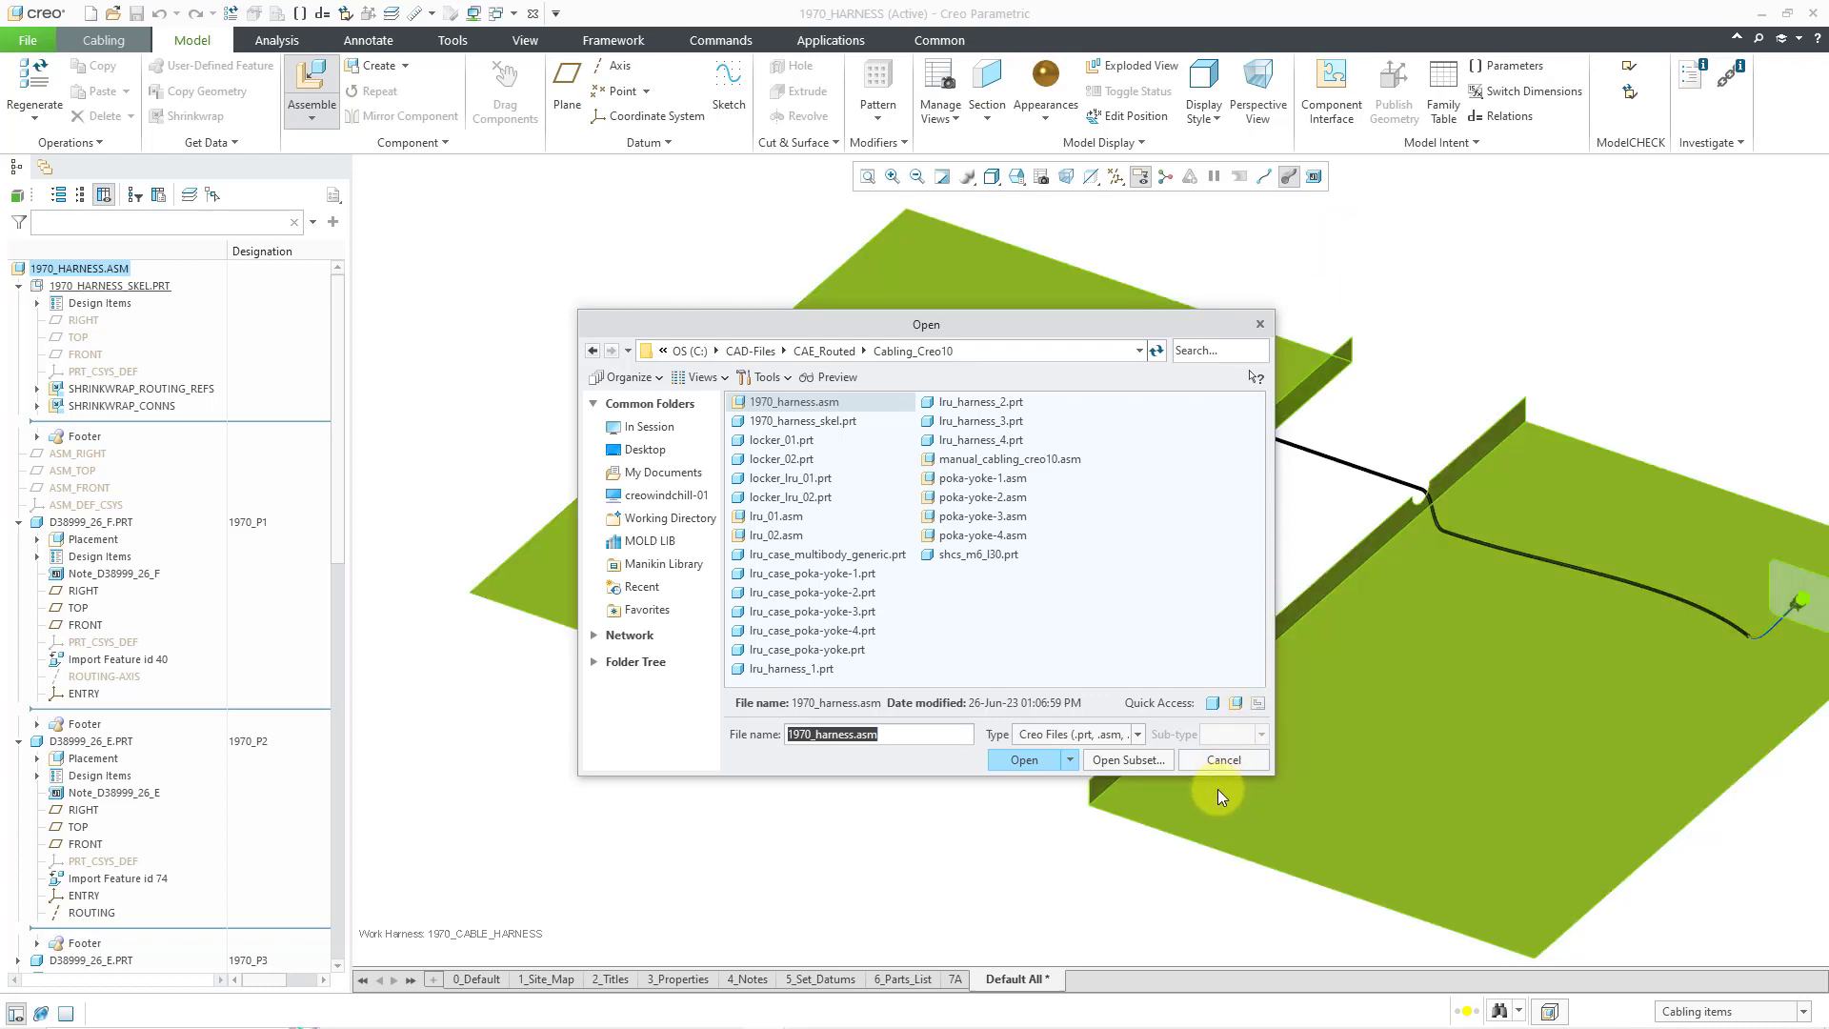
click(1219, 761)
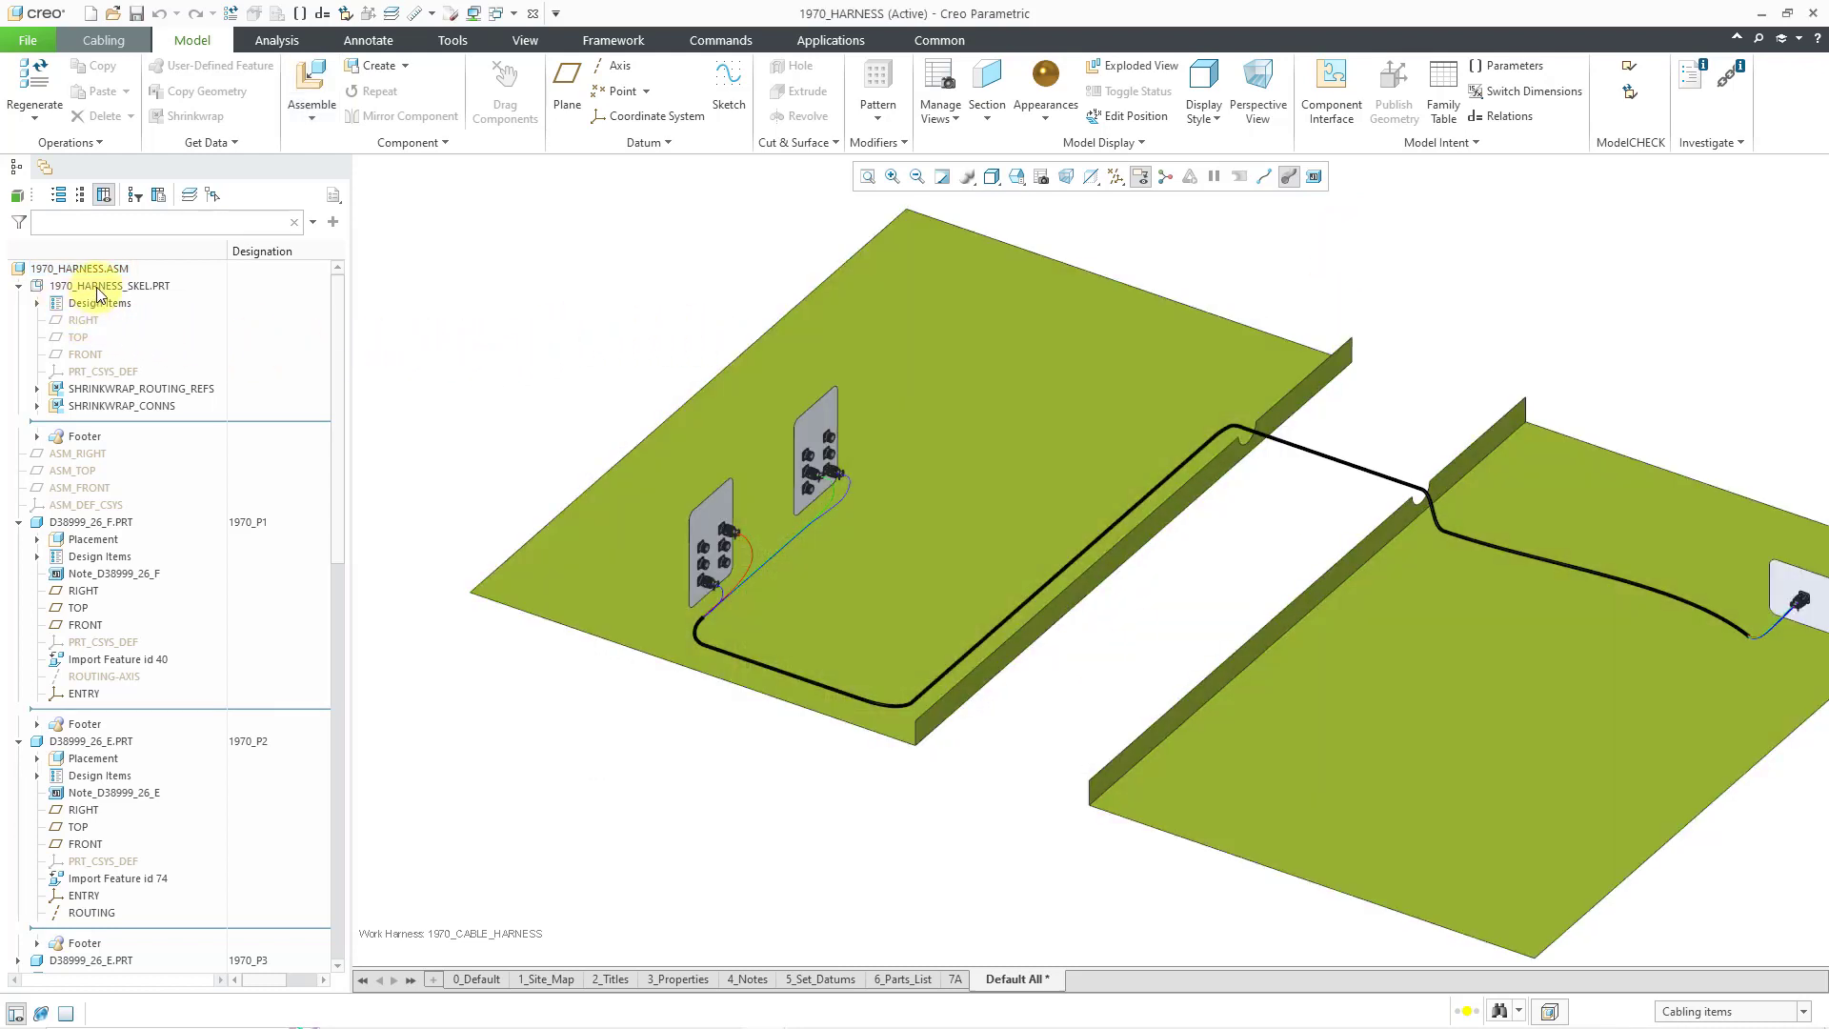
- Hide the SKEL.PRT skeleton plates and switch to the MANUAL_CABLING_CREO10.ASM window
click(103, 40)
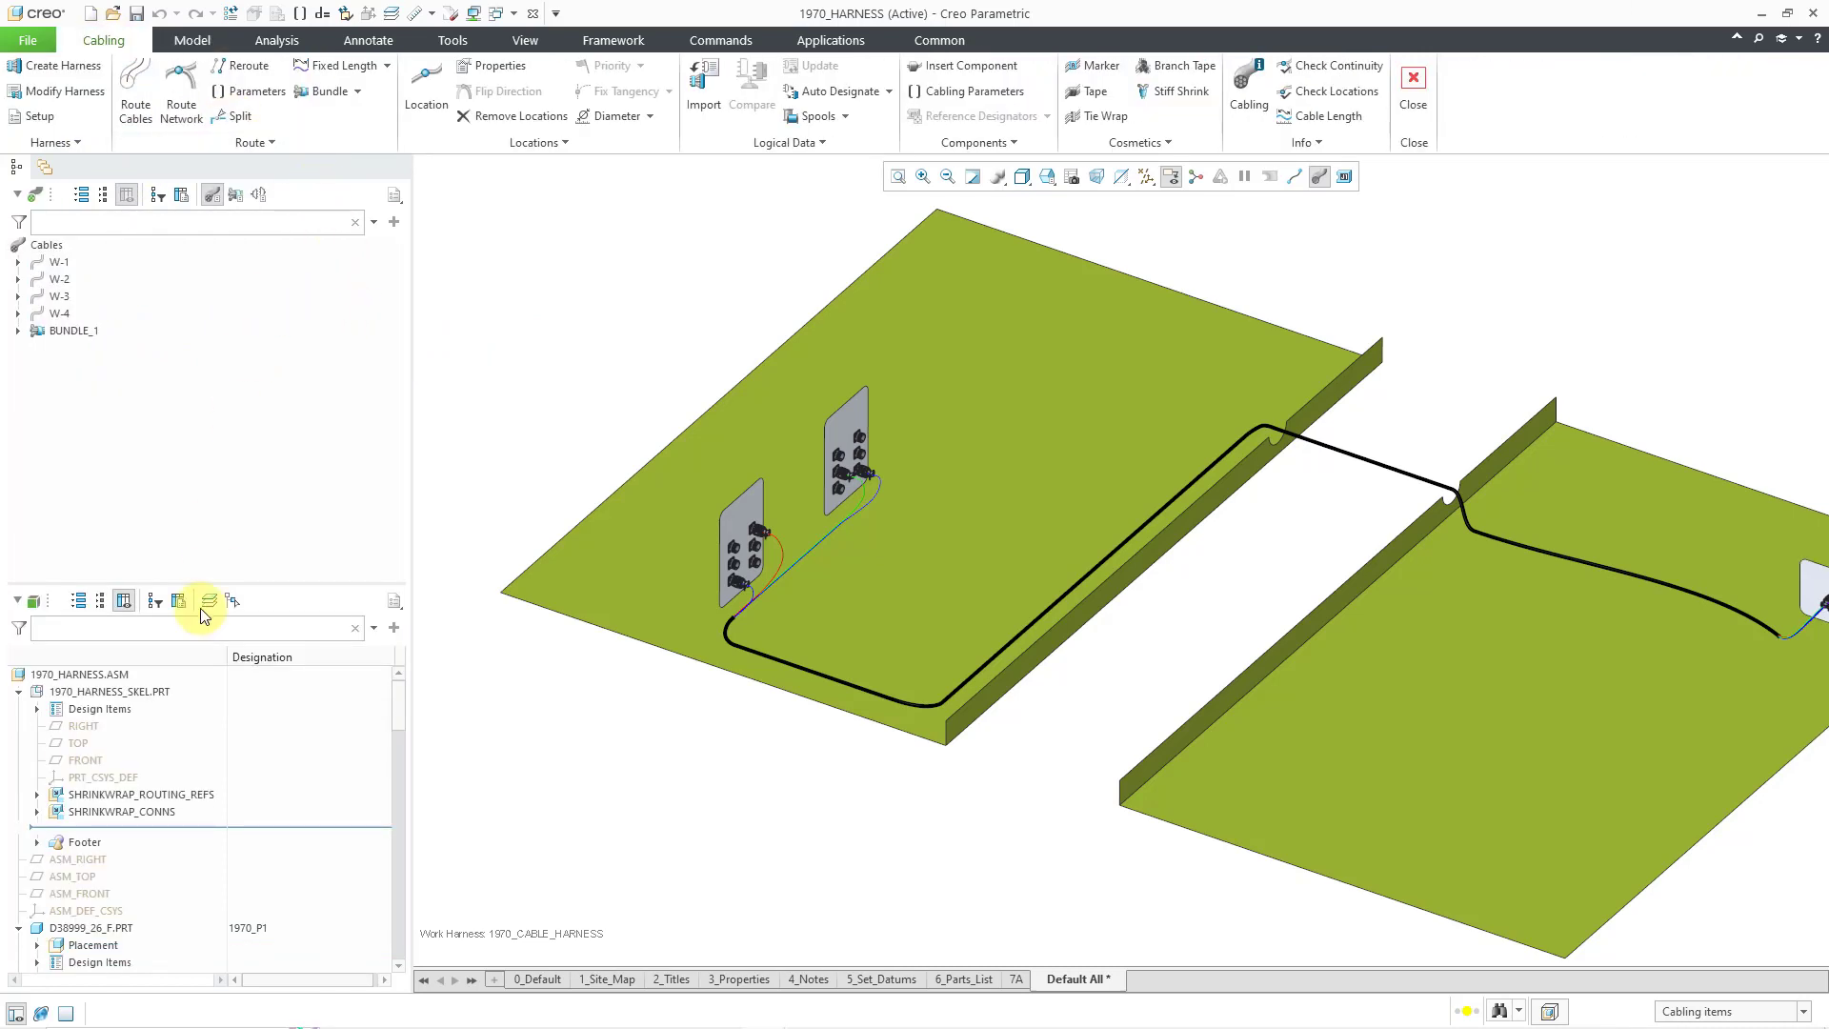
right_click(123, 695)
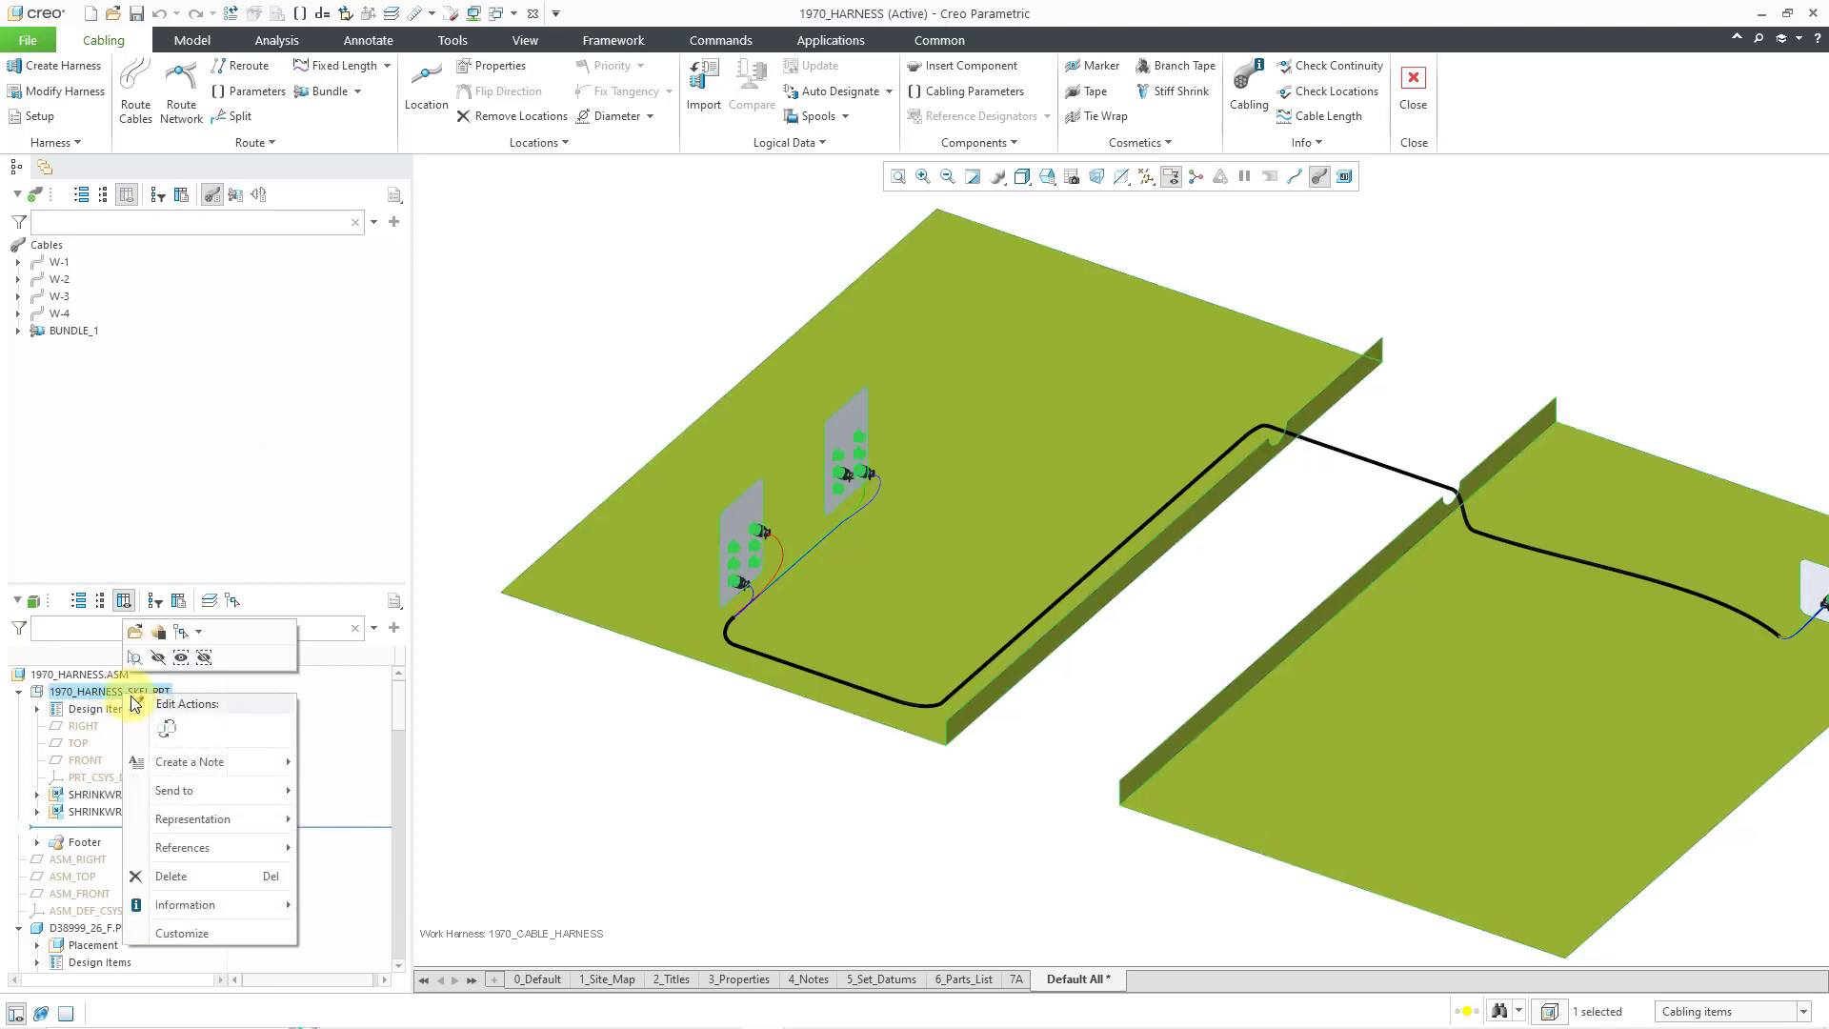
click(162, 632)
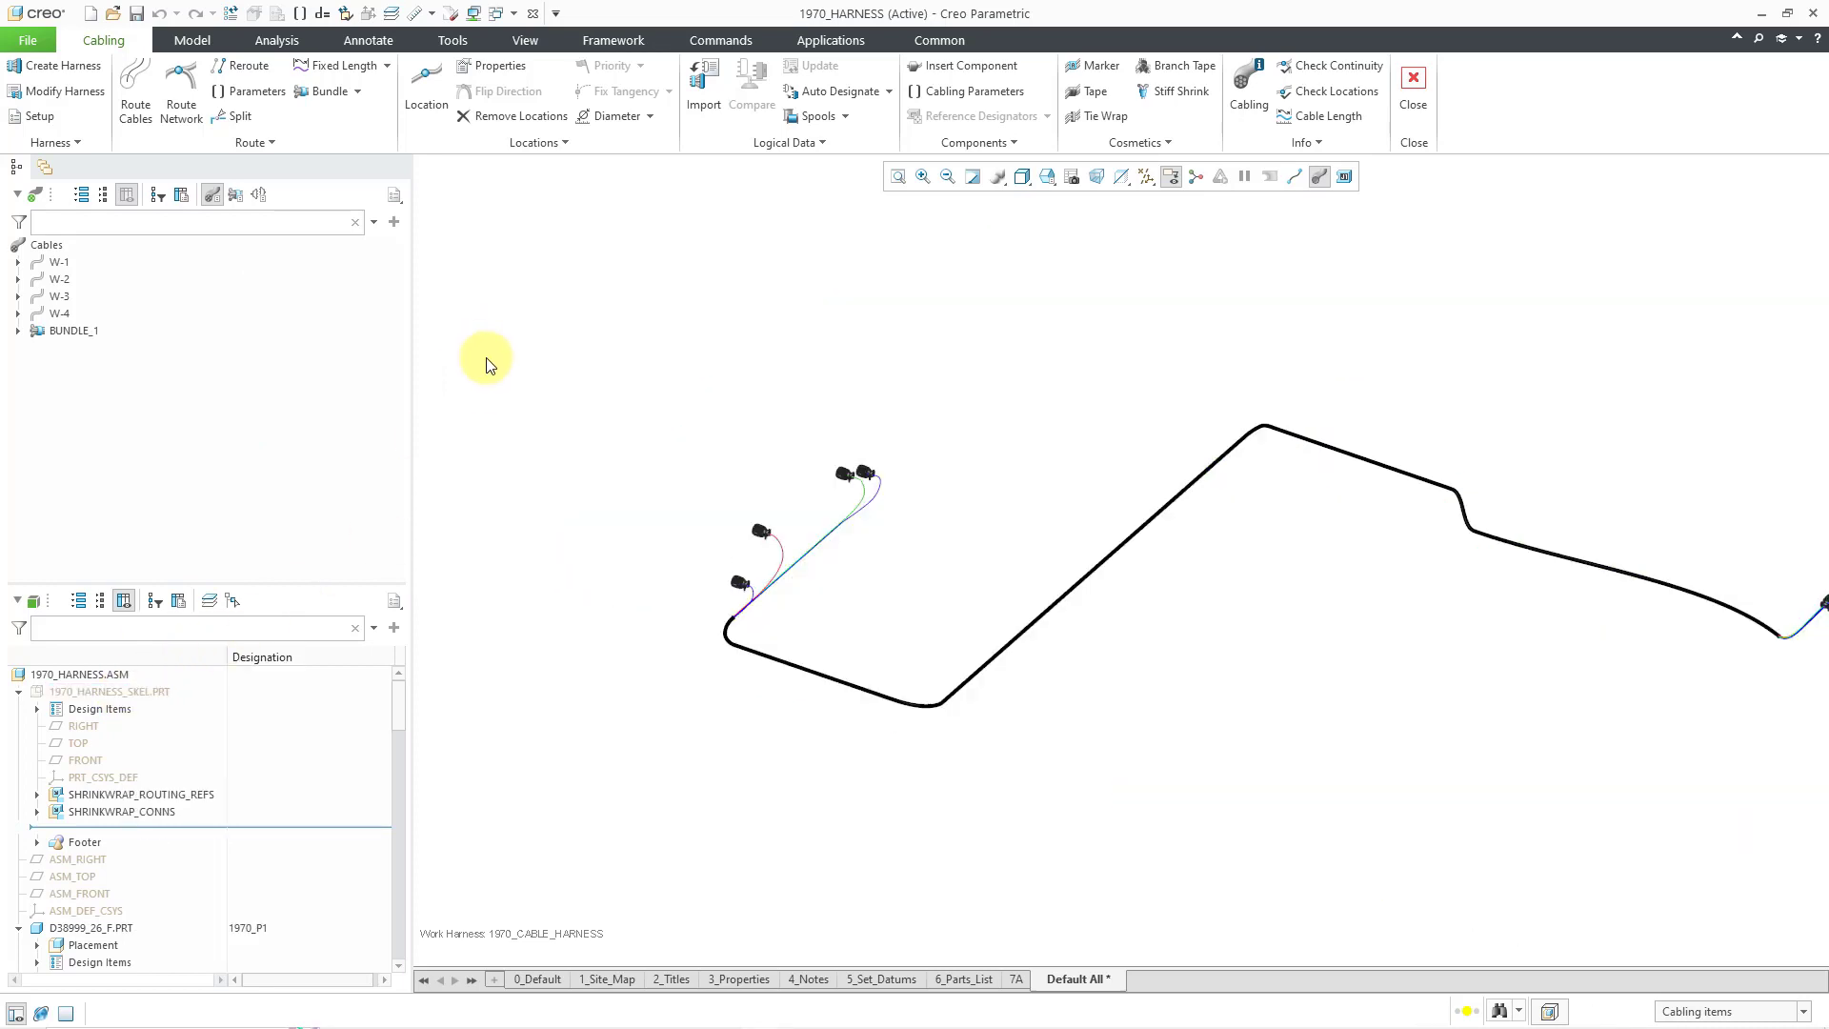
scroll(687, 499, up, 2)
scroll(1051, 439, down, 2)
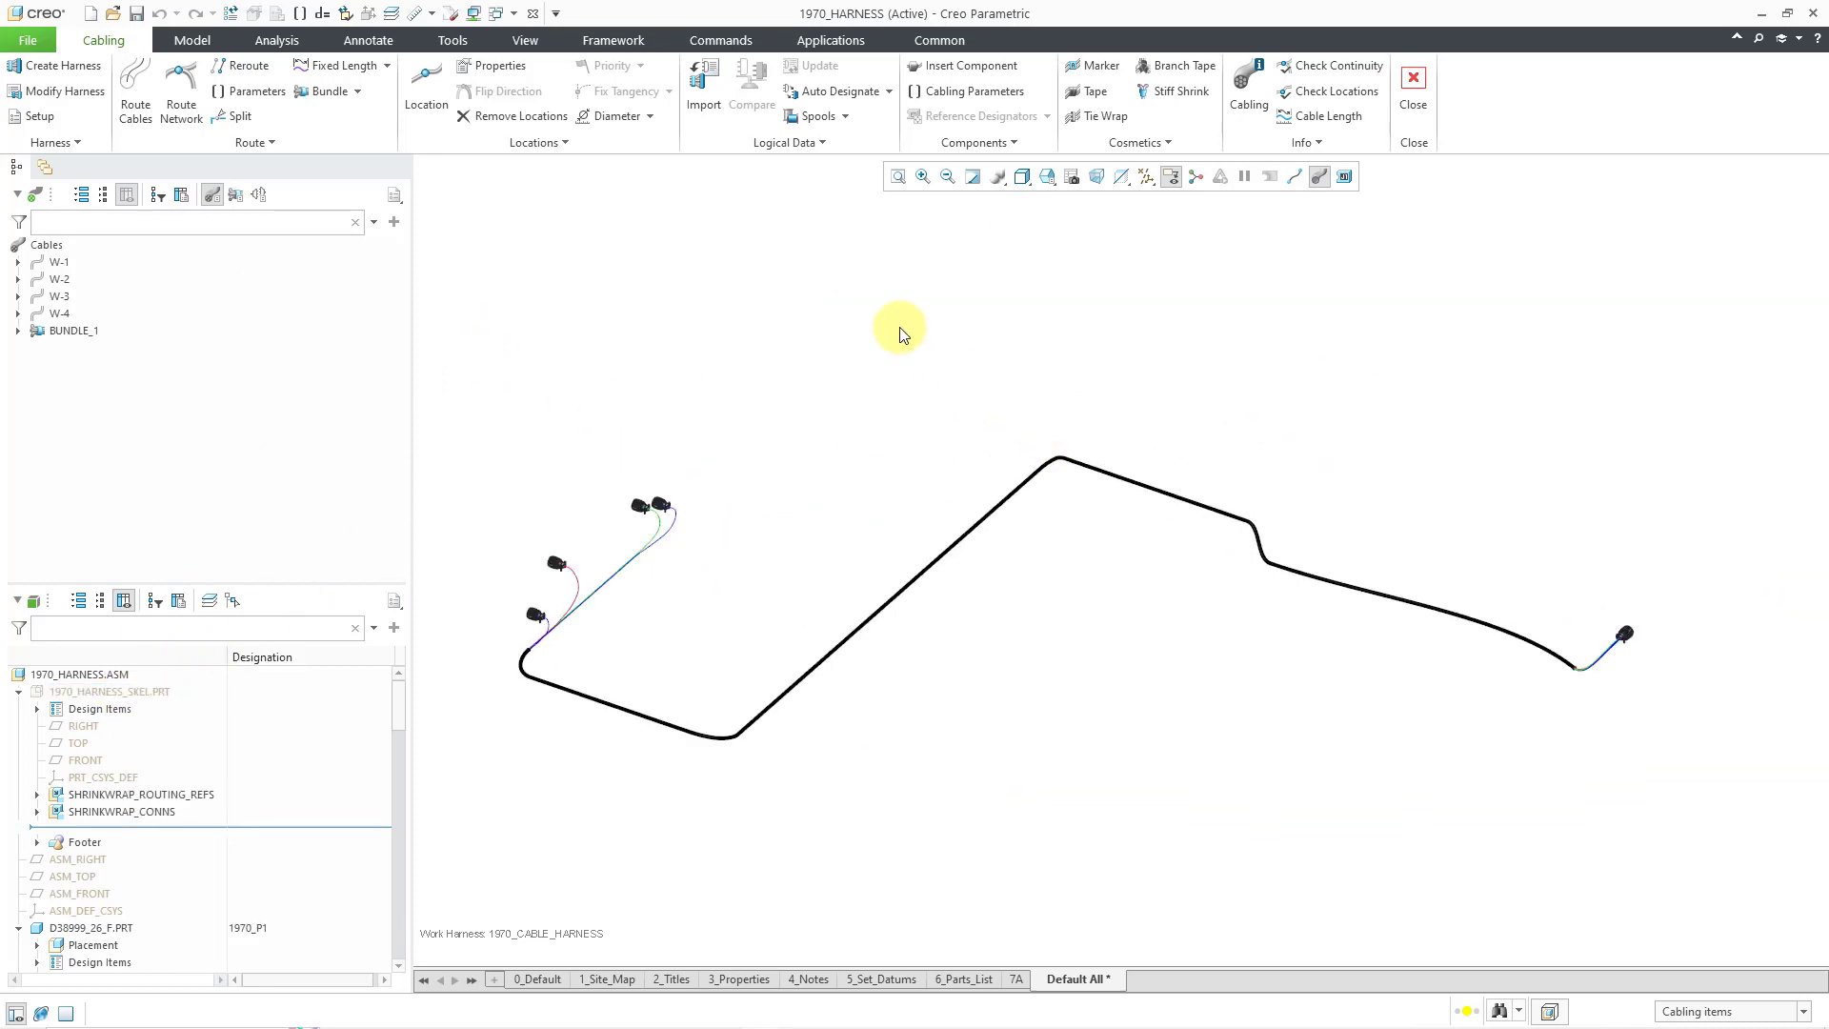
click(499, 13)
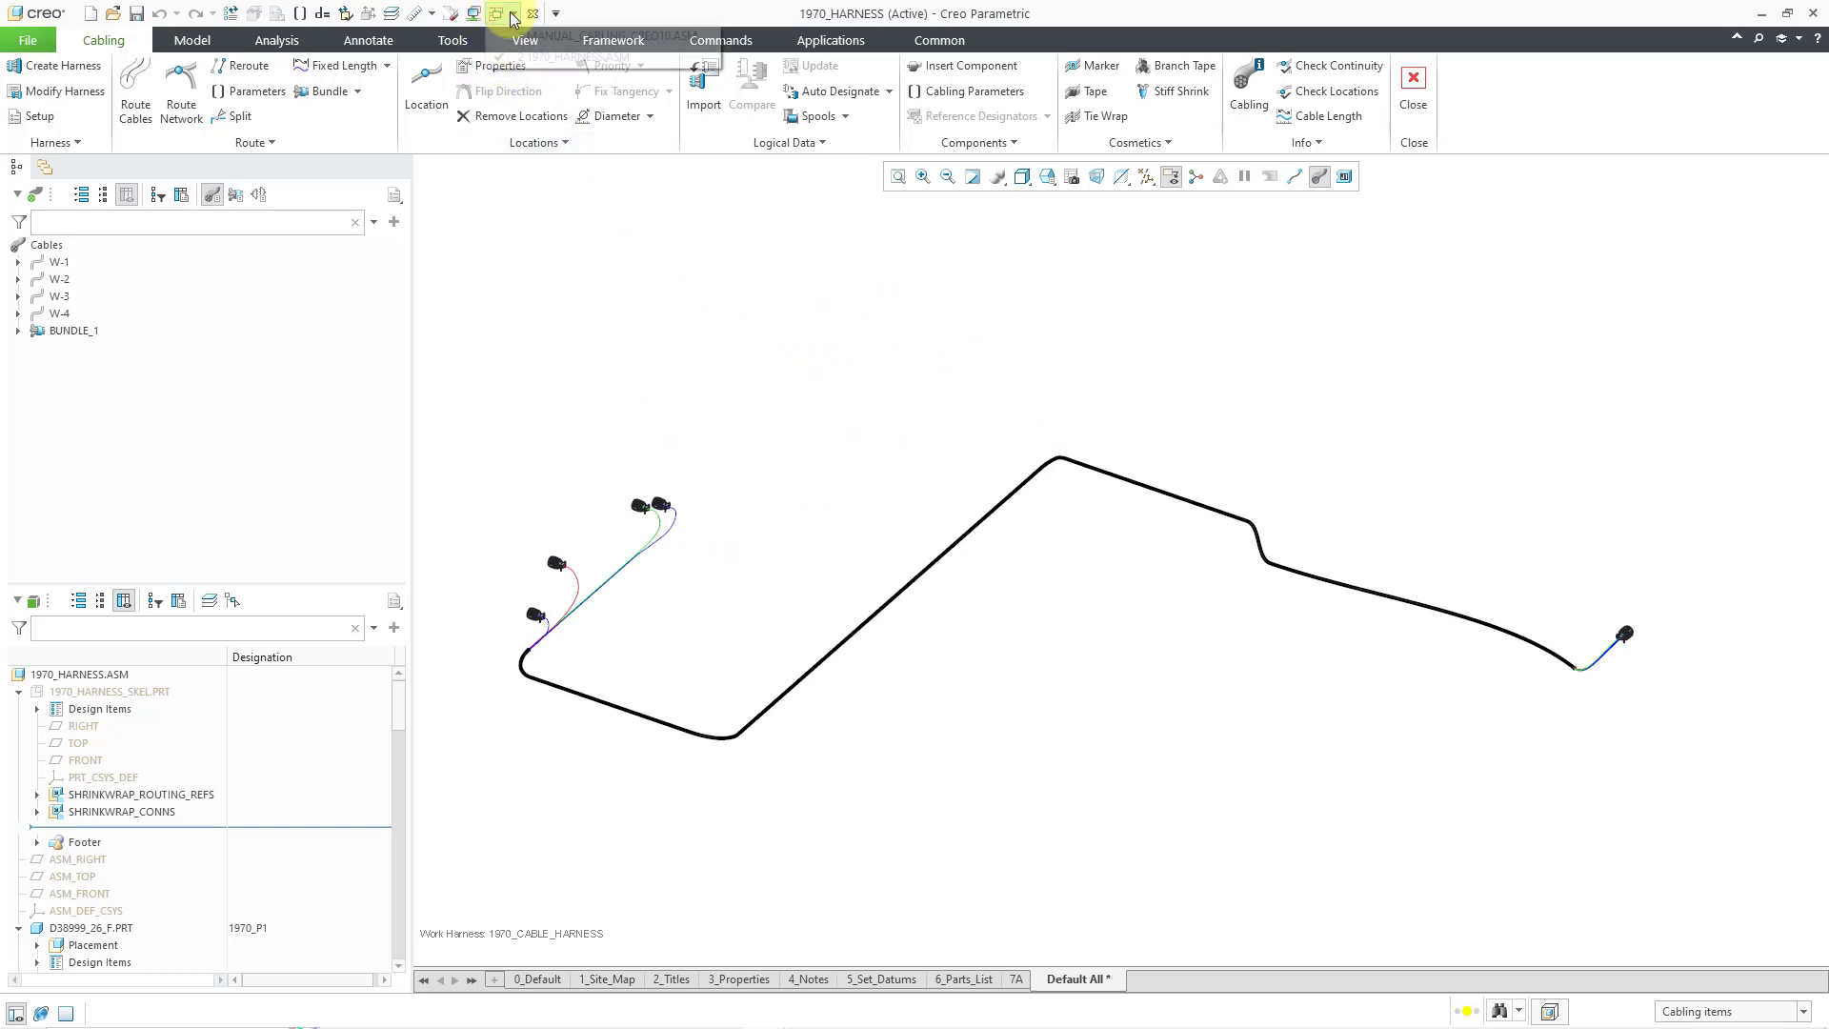
click(538, 29)
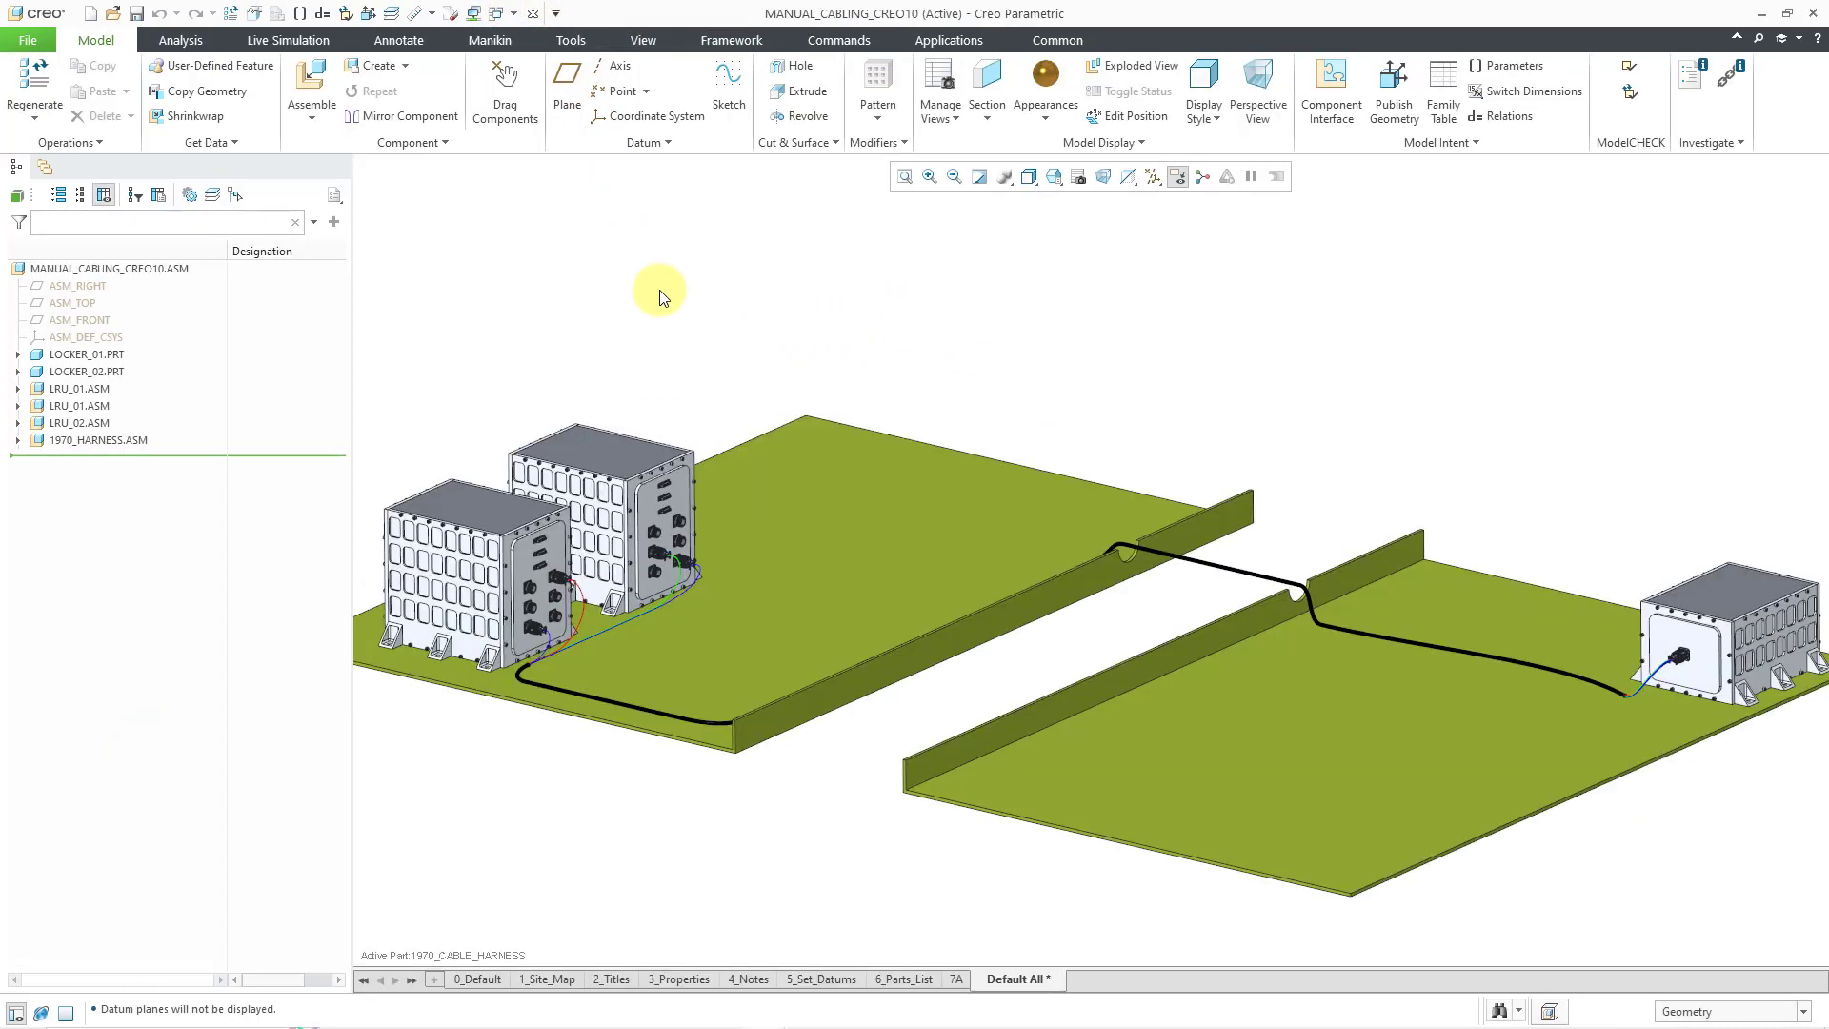